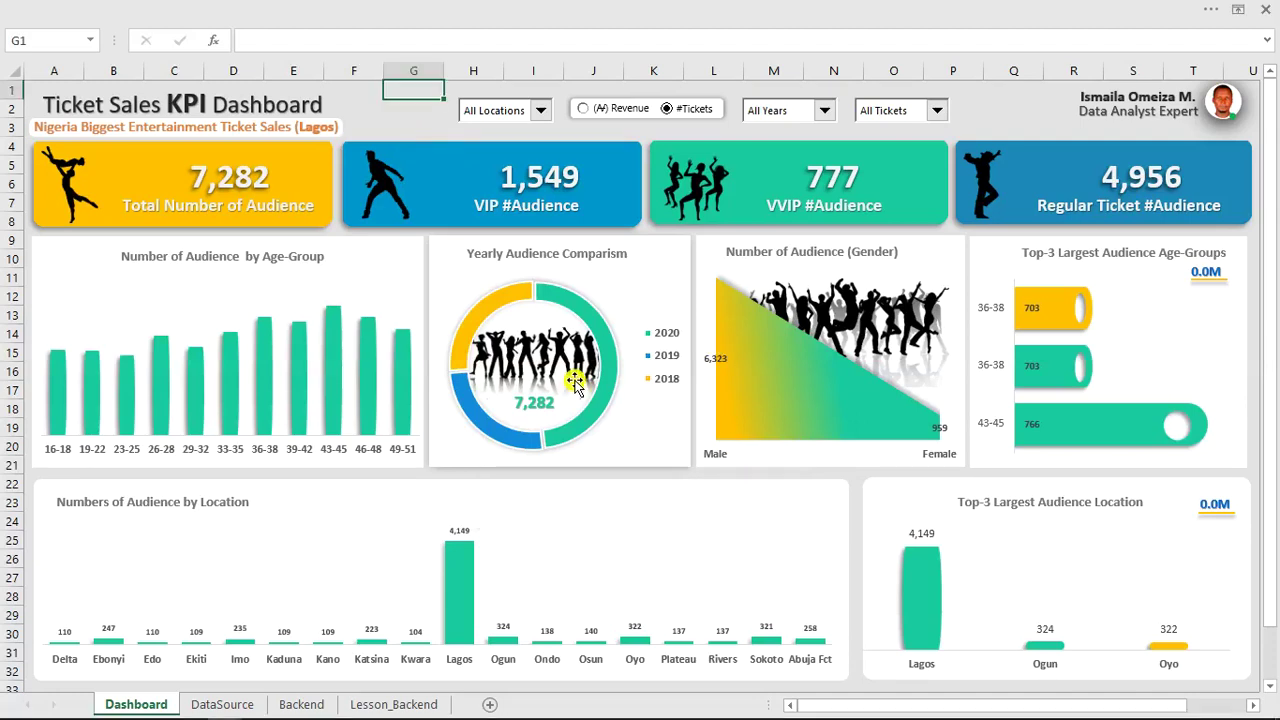
Filter the dashboard to the Lagos location and switch its measure to Revenue.
{"action": "left_click", "coordinate": [540, 111]}
{"action": "scroll", "coordinate": [547, 182], "scroll_direction": "down", "scroll_amount": 2}
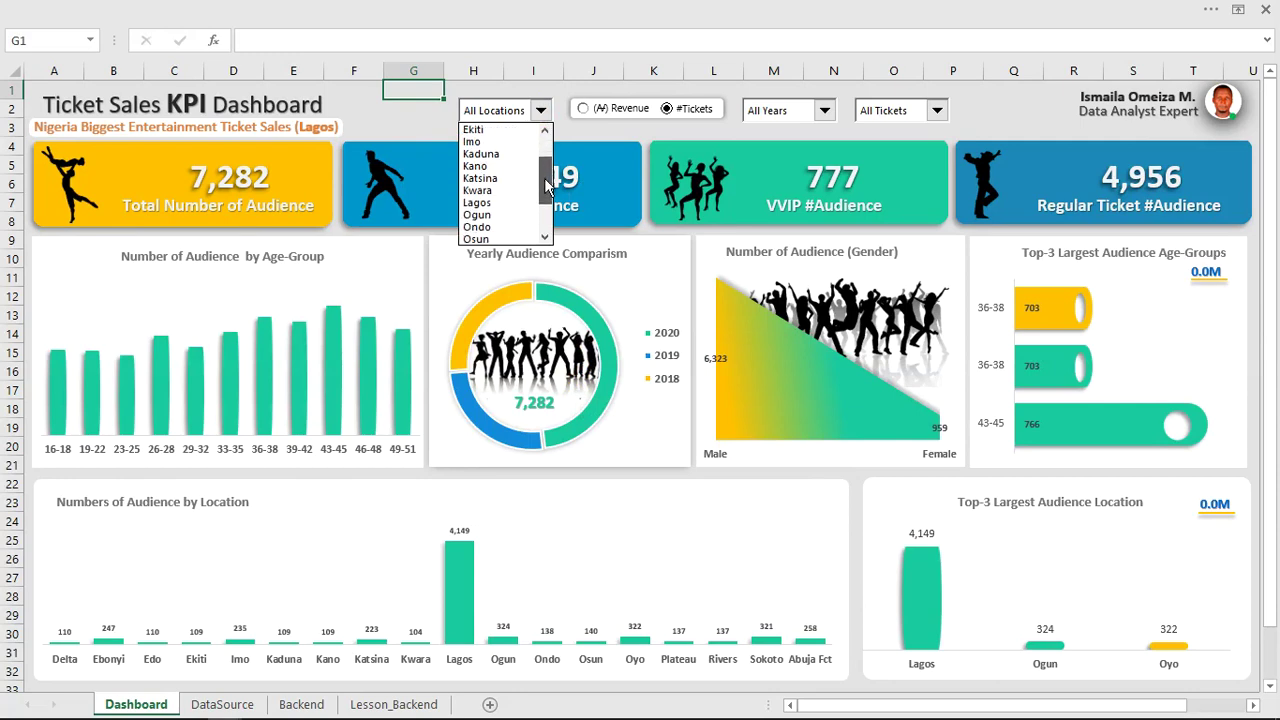
{"action": "left_click", "coordinate": [431, 200]}
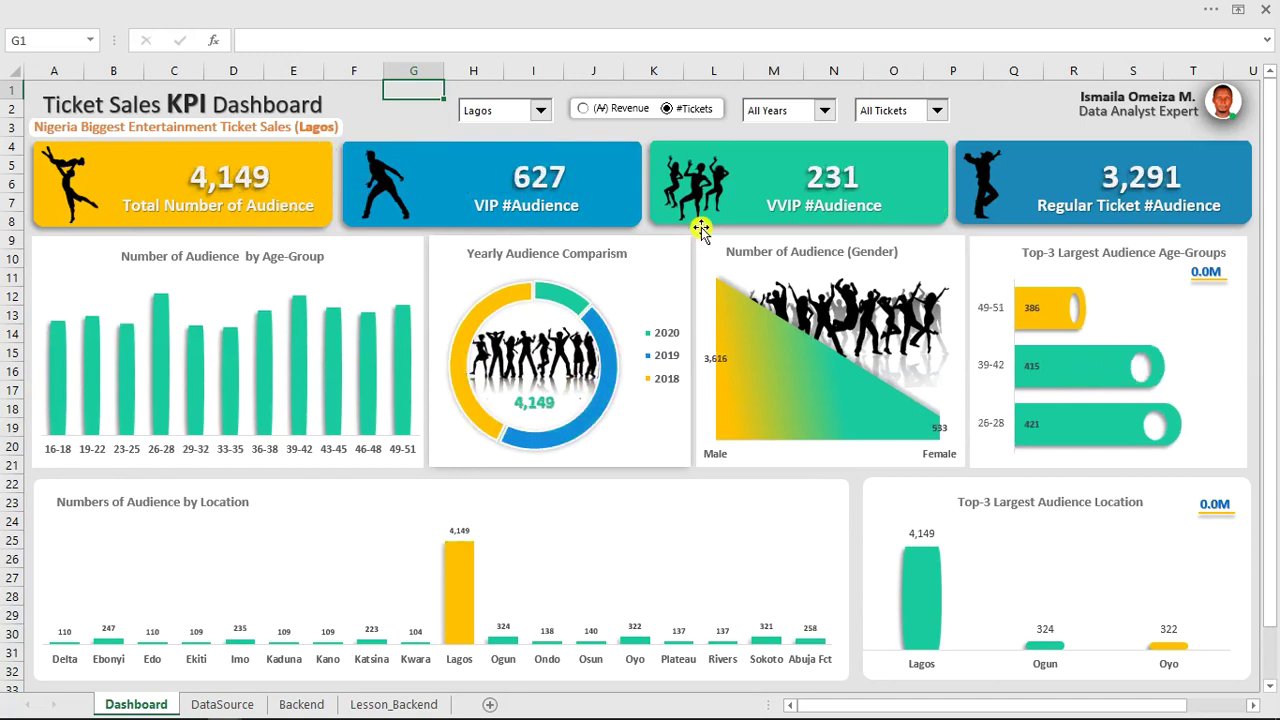
{"action": "left_click", "coordinate": [588, 110]}
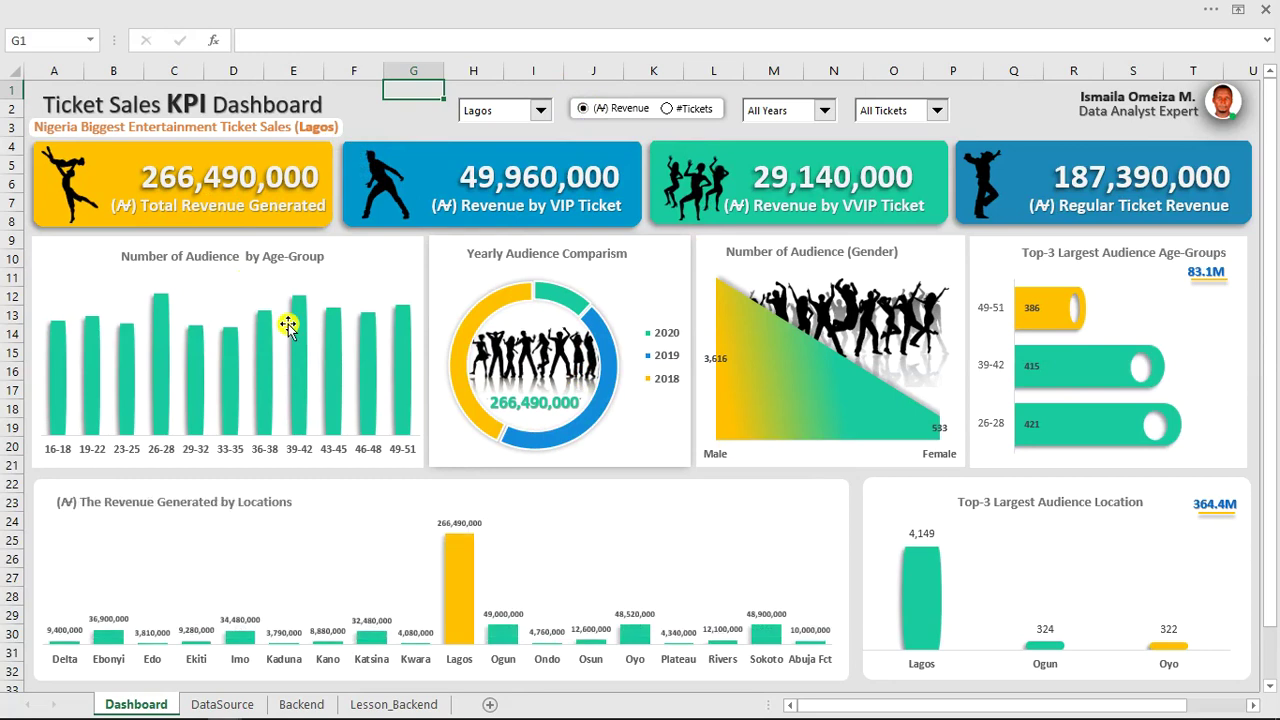
View the ticket type options without changing them and set the year filter to 2020.
{"action": "left_click", "coordinate": [936, 112]}
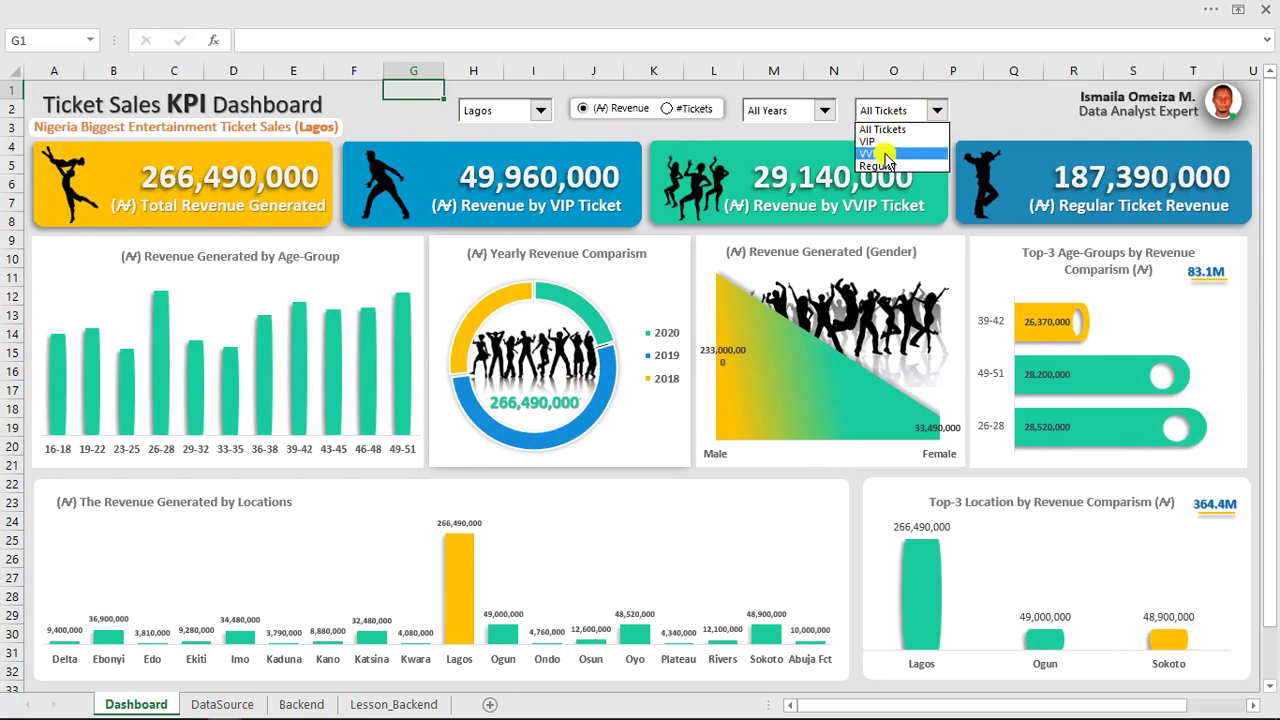
{"action": "left_click", "coordinate": [824, 114]}
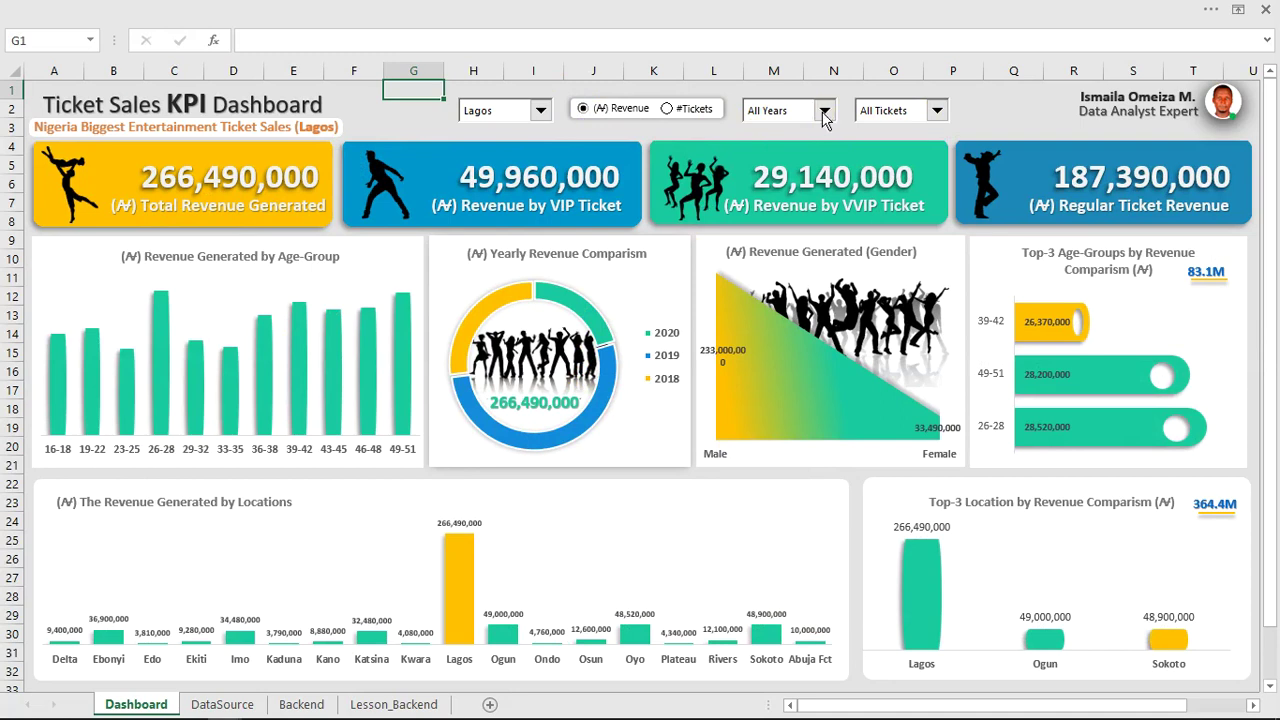
{"action": "left_click", "coordinate": [824, 114]}
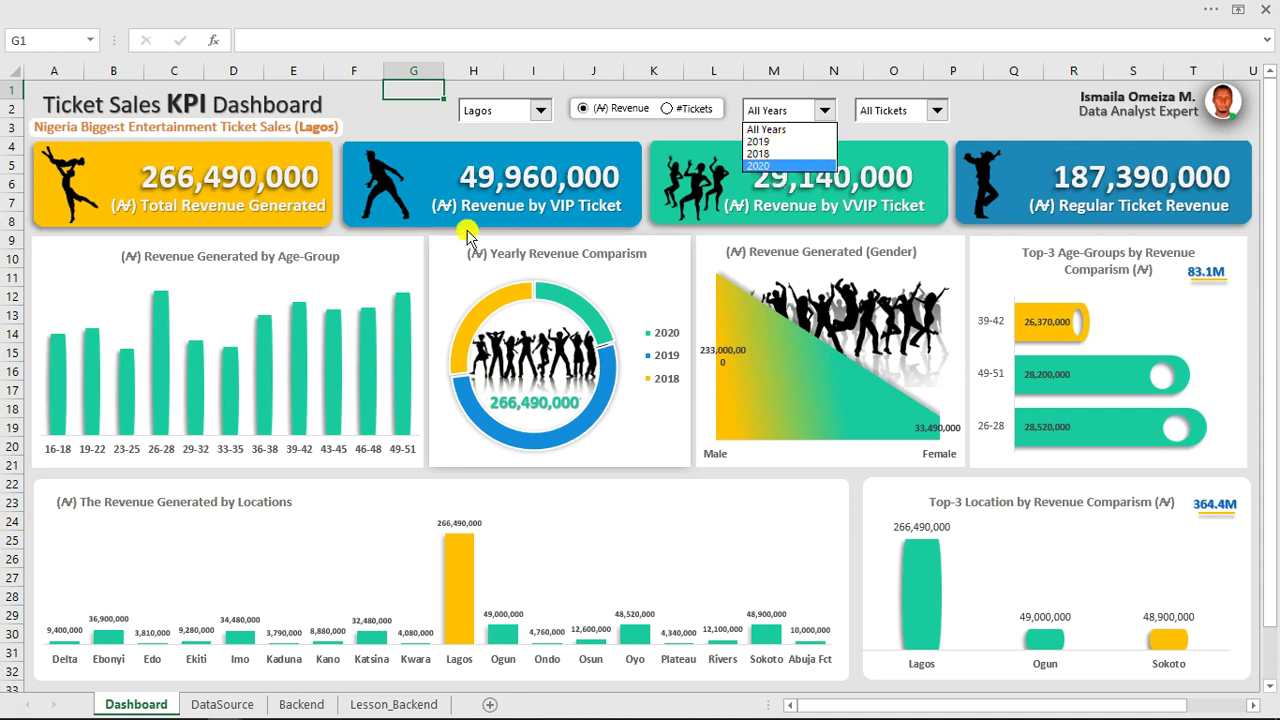
{"action": "left_click", "coordinate": [776, 174]}
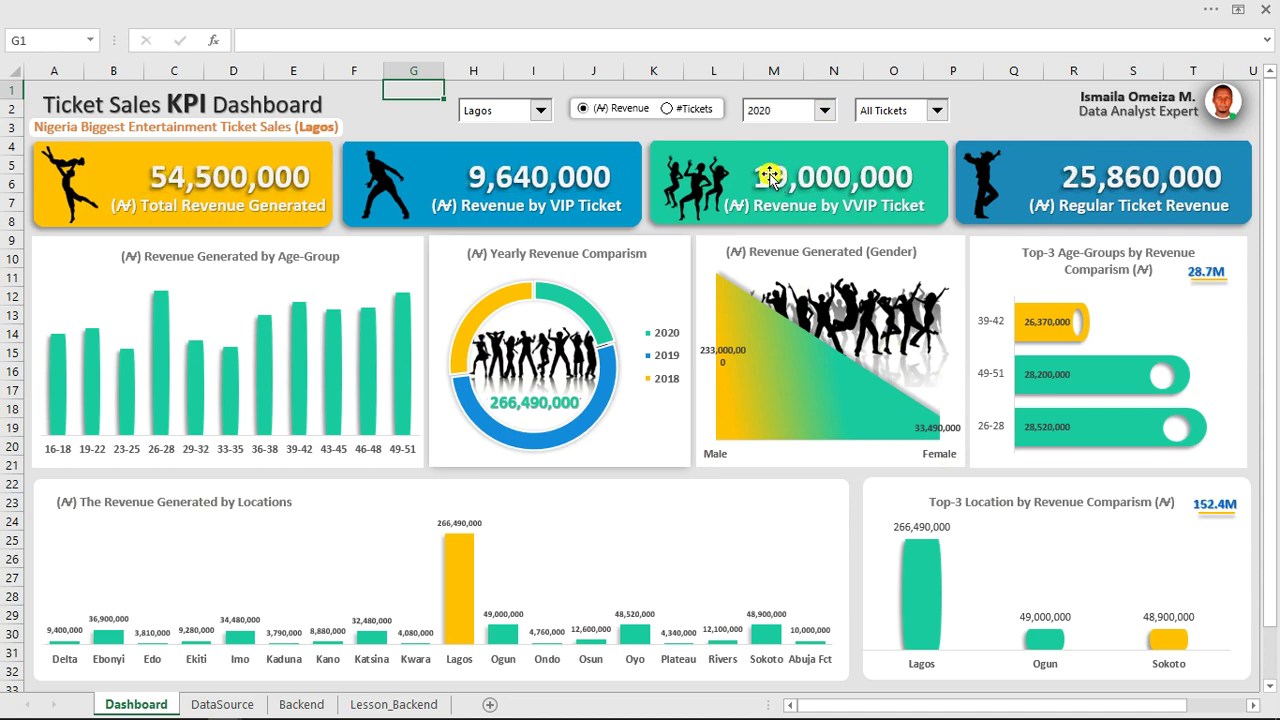
Filter the dashboard to the Ogun location and view the year 2019 before returning to 2020.
{"action": "left_click", "coordinate": [540, 112]}
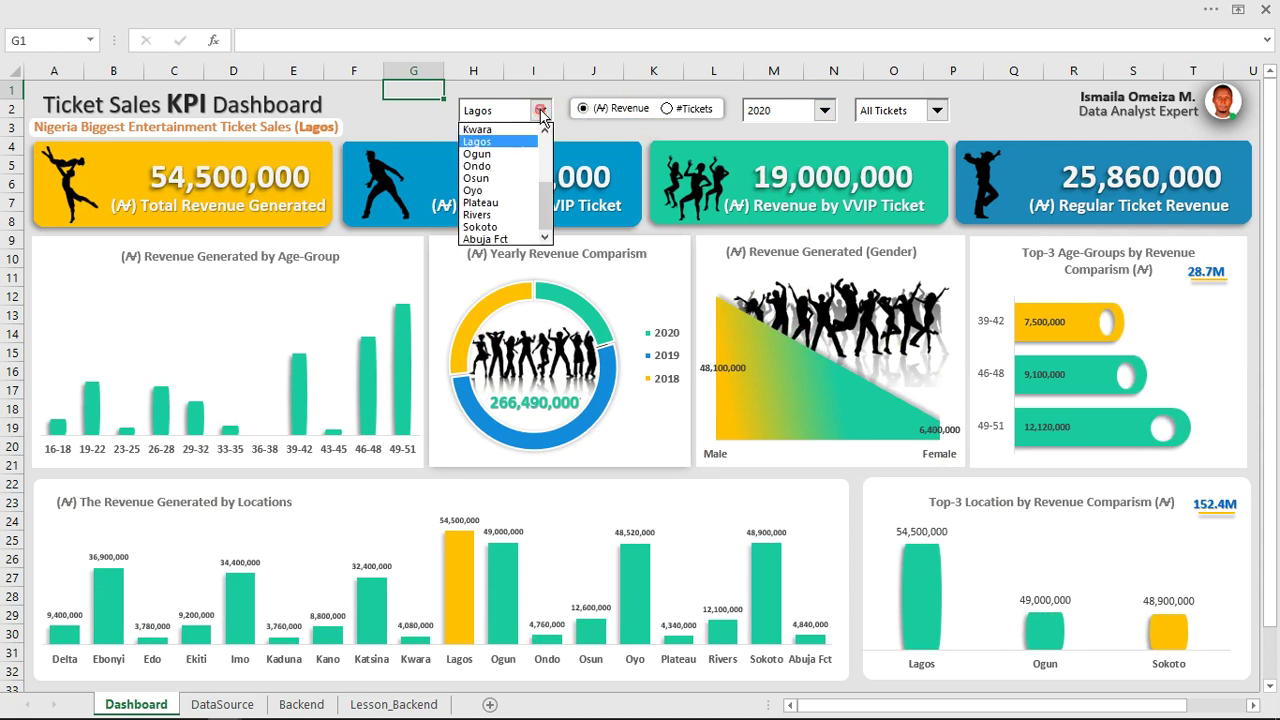
{"action": "left_click", "coordinate": [501, 156]}
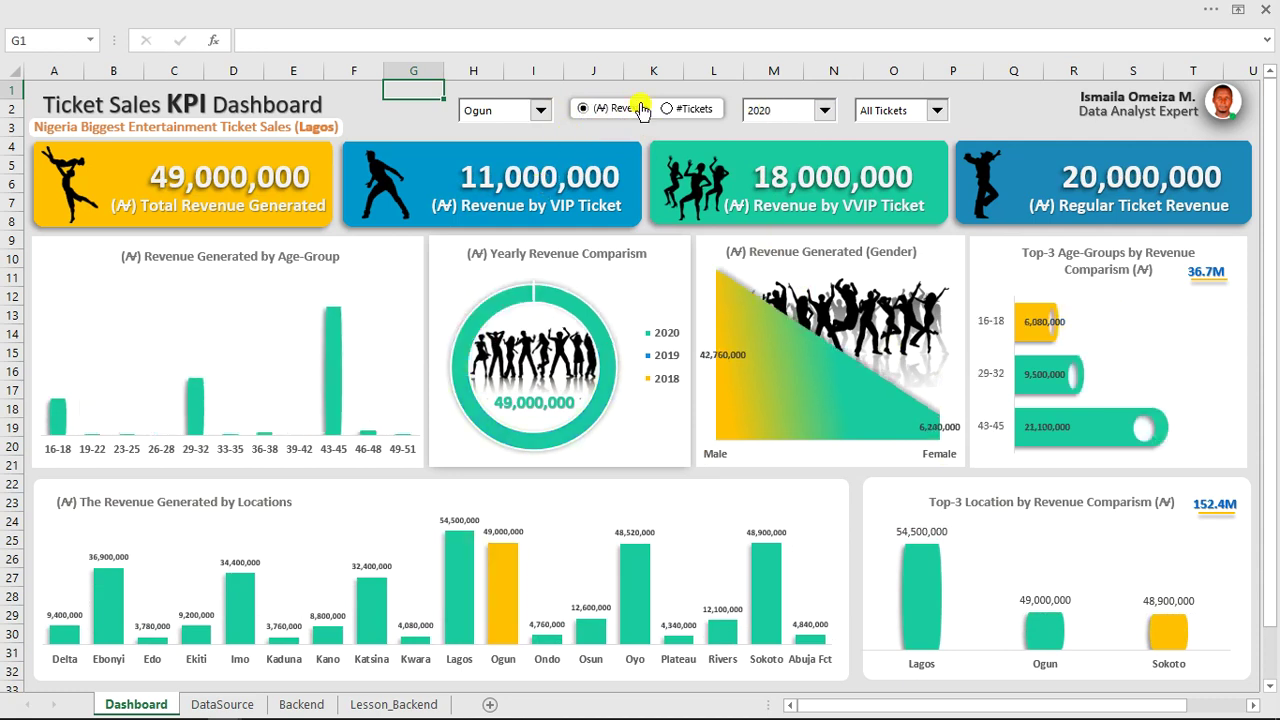
{"action": "left_click", "coordinate": [826, 114]}
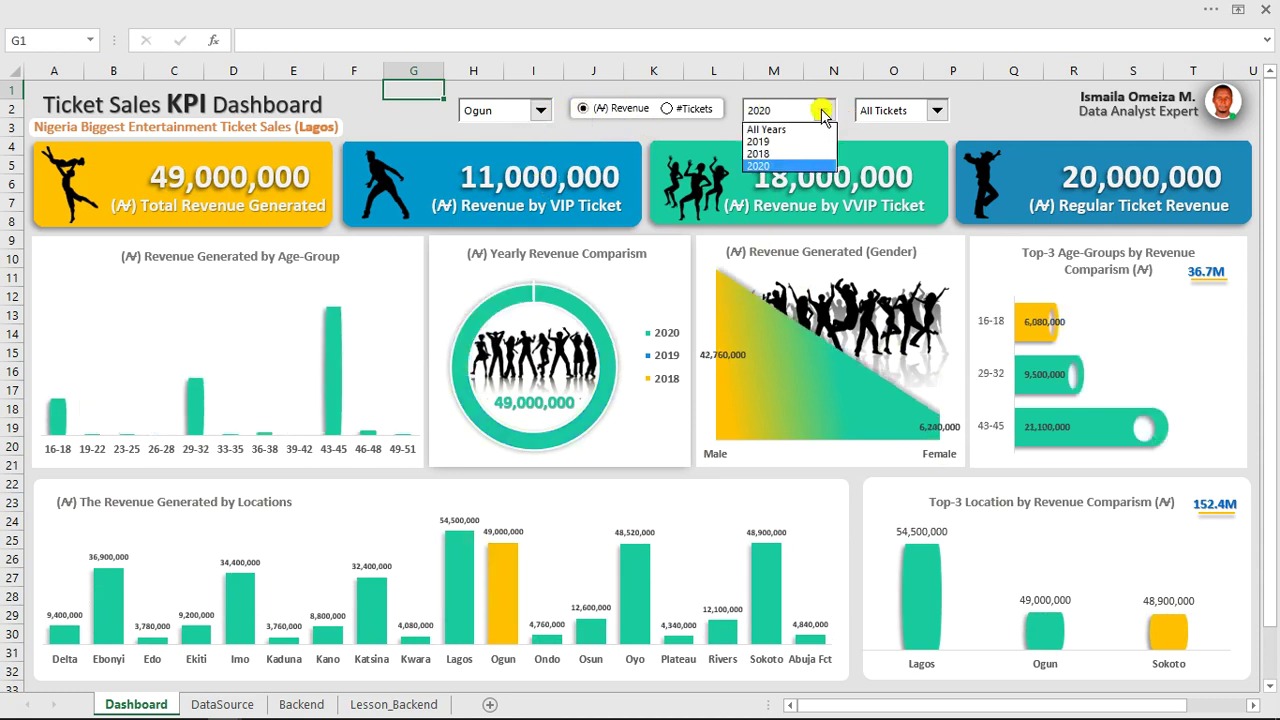
{"action": "left_click", "coordinate": [779, 143]}
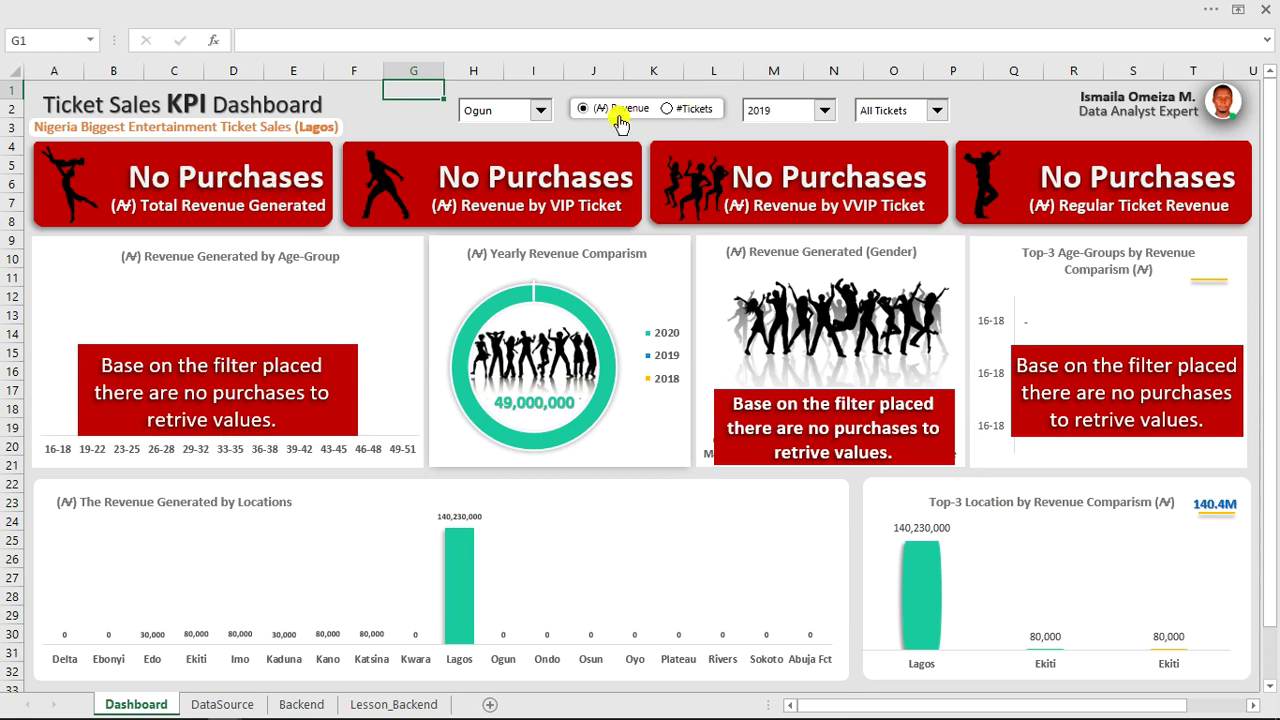
{"action": "left_click", "coordinate": [824, 110]}
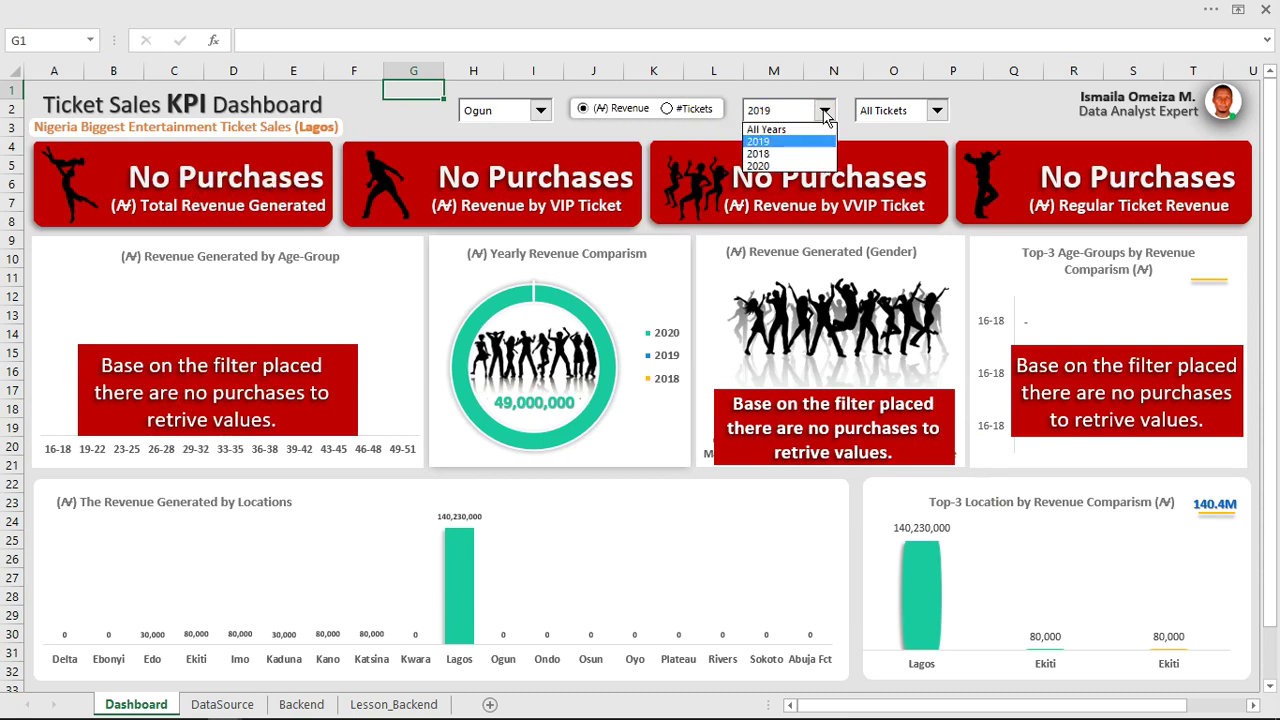
{"action": "left_click", "coordinate": [766, 166]}
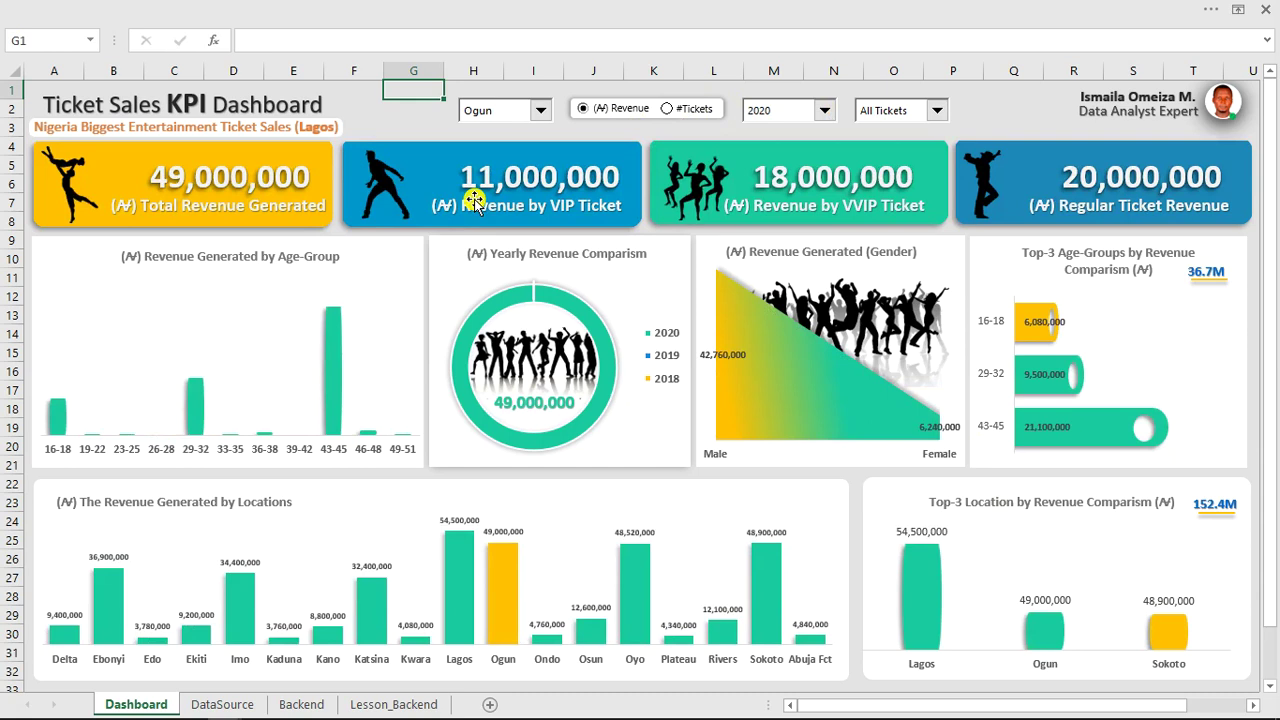
Reset the year filter to All Years and switch the dashboard measure to #Tickets.
{"action": "left_click", "coordinate": [825, 111]}
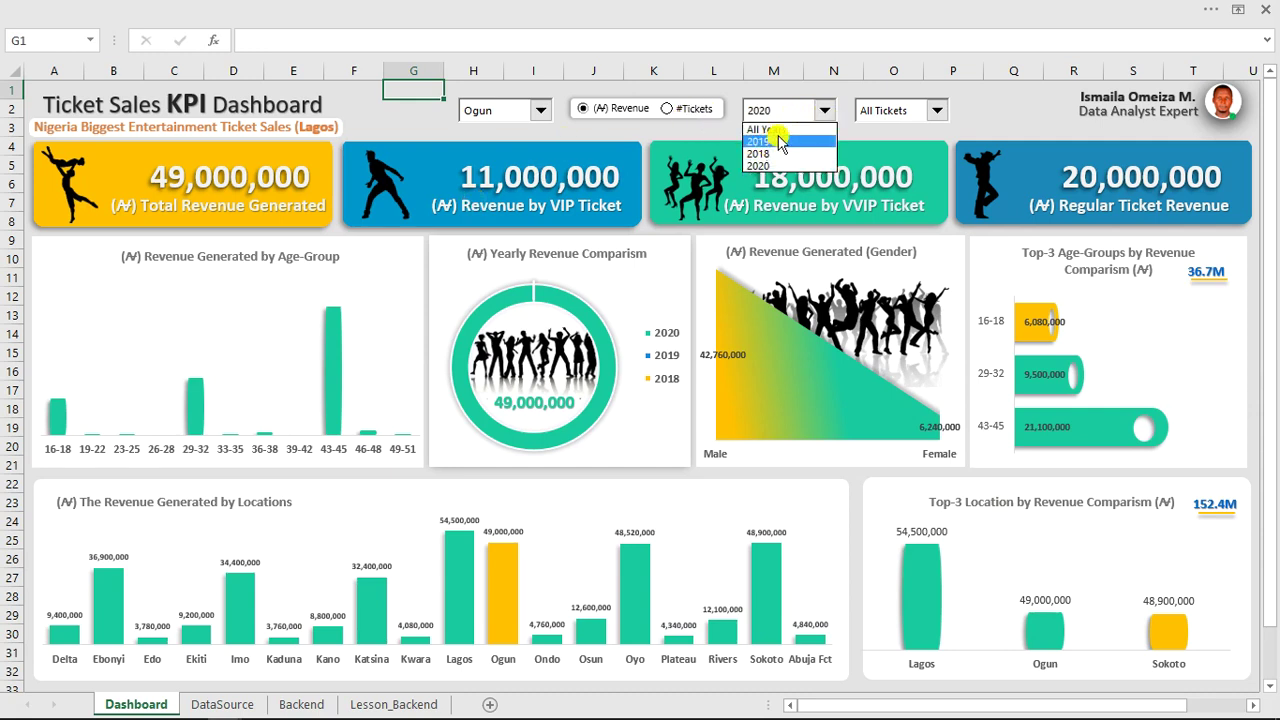
{"action": "left_click", "coordinate": [660, 106]}
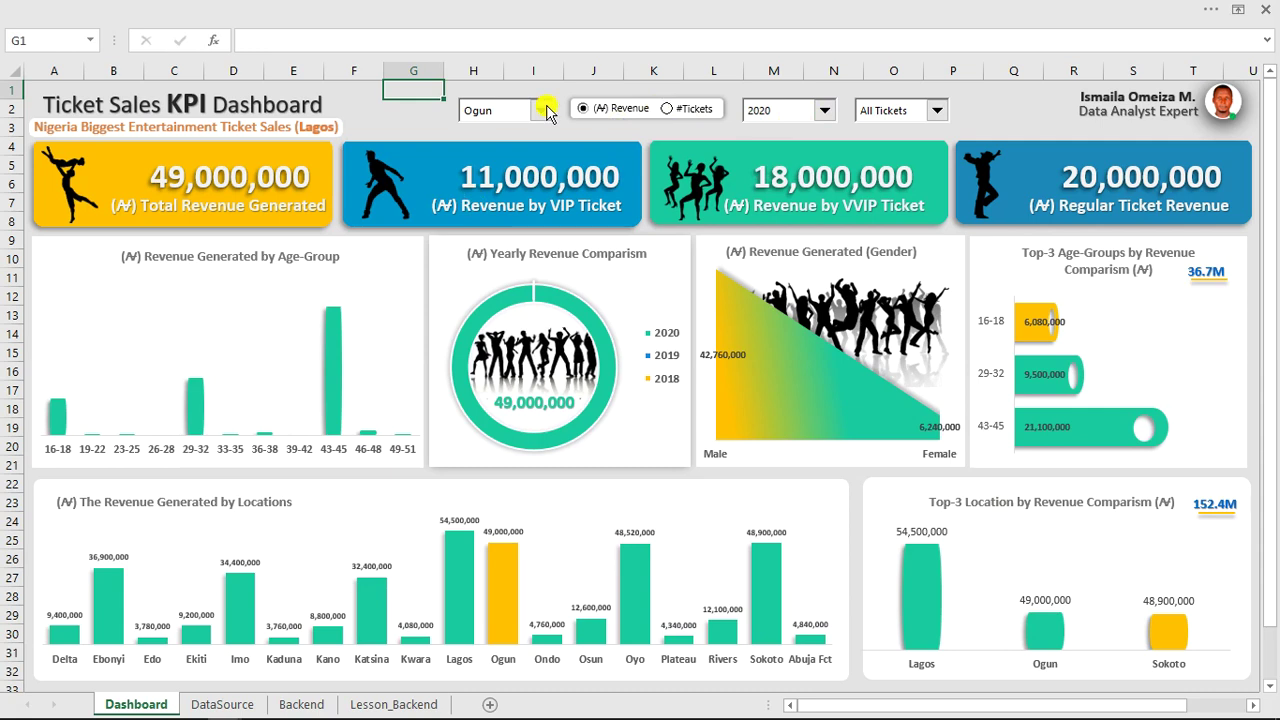
{"action": "left_click", "coordinate": [808, 112]}
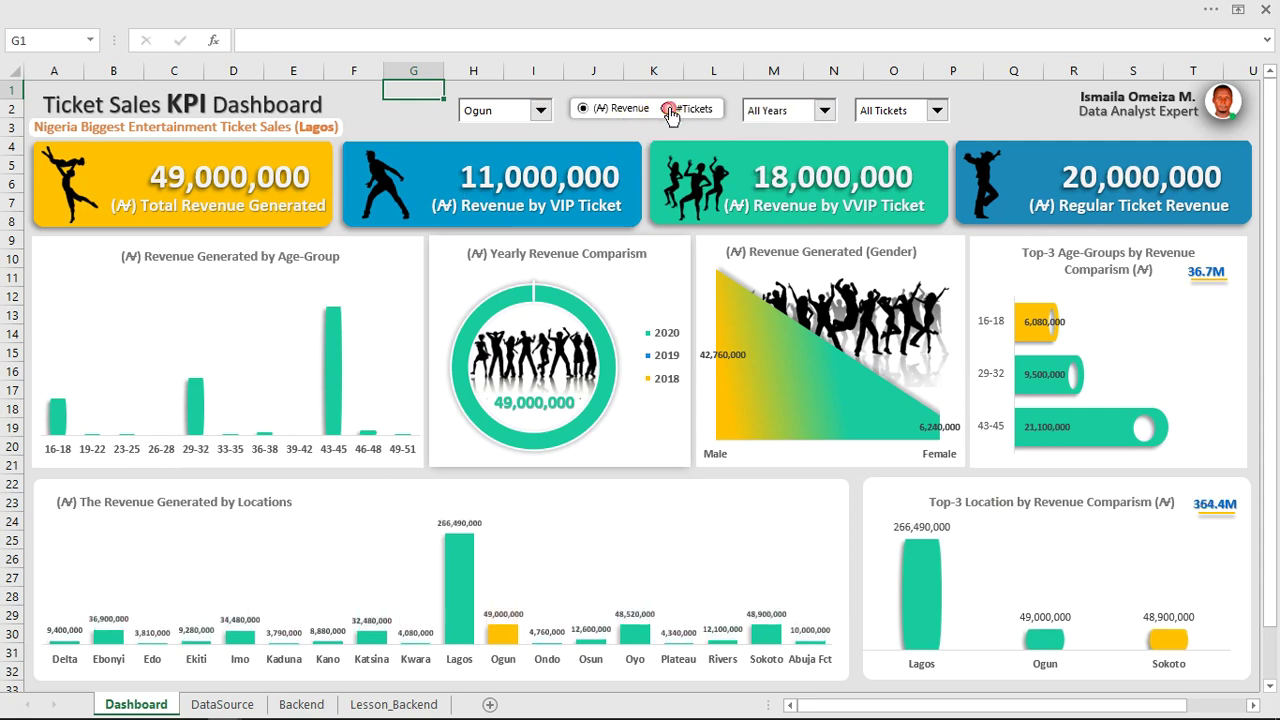
{"action": "left_click", "coordinate": [667, 109]}
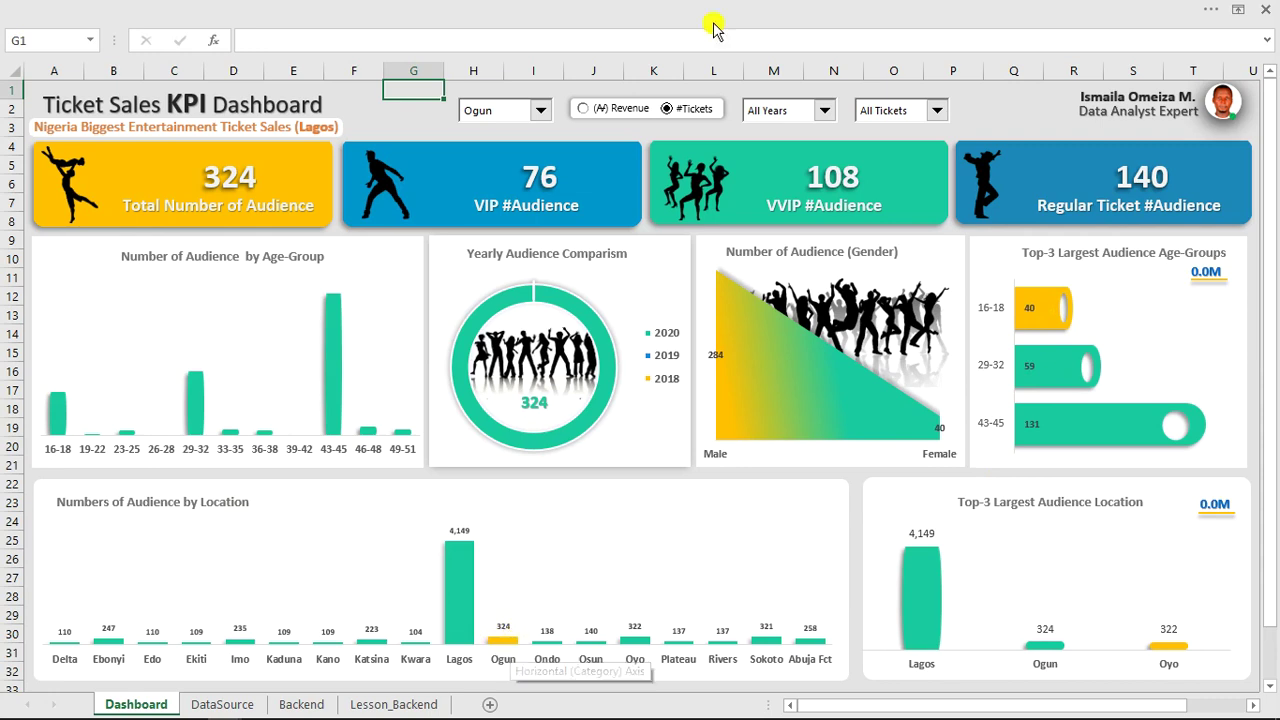
Set the dashboard's location filter to Plateau.
{"action": "left_click", "coordinate": [539, 115]}
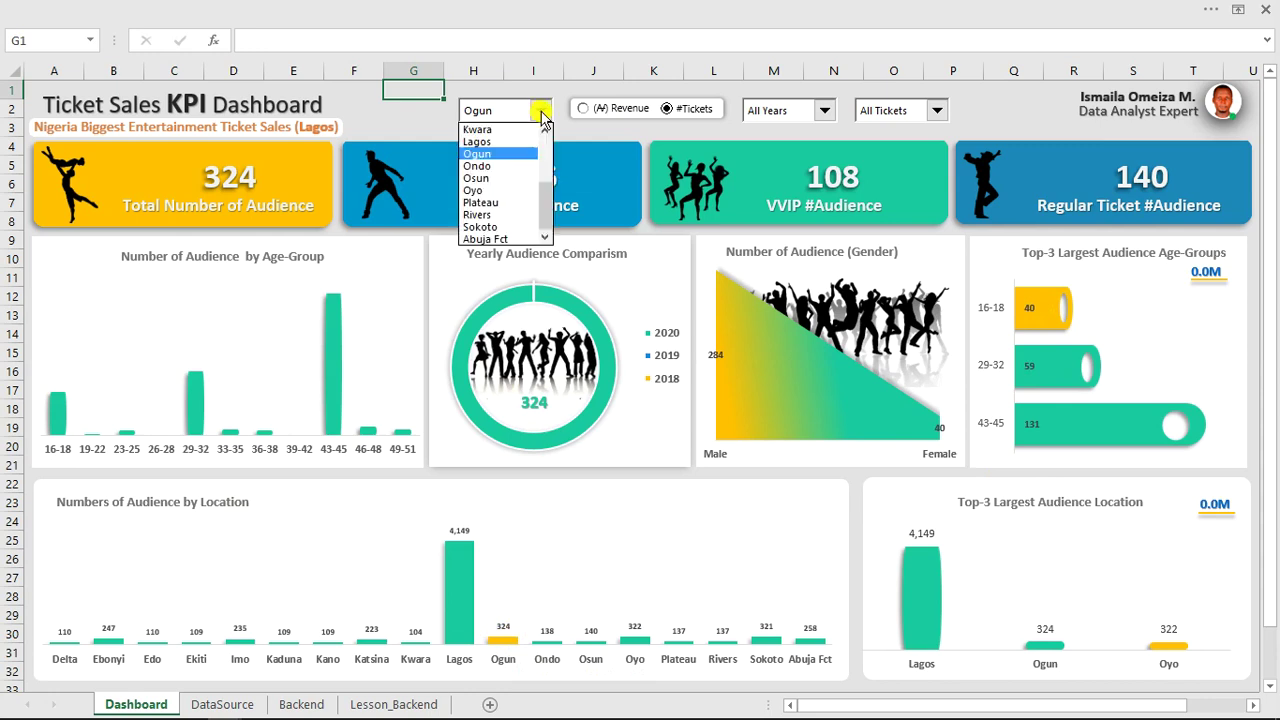
{"action": "left_click", "coordinate": [487, 204]}
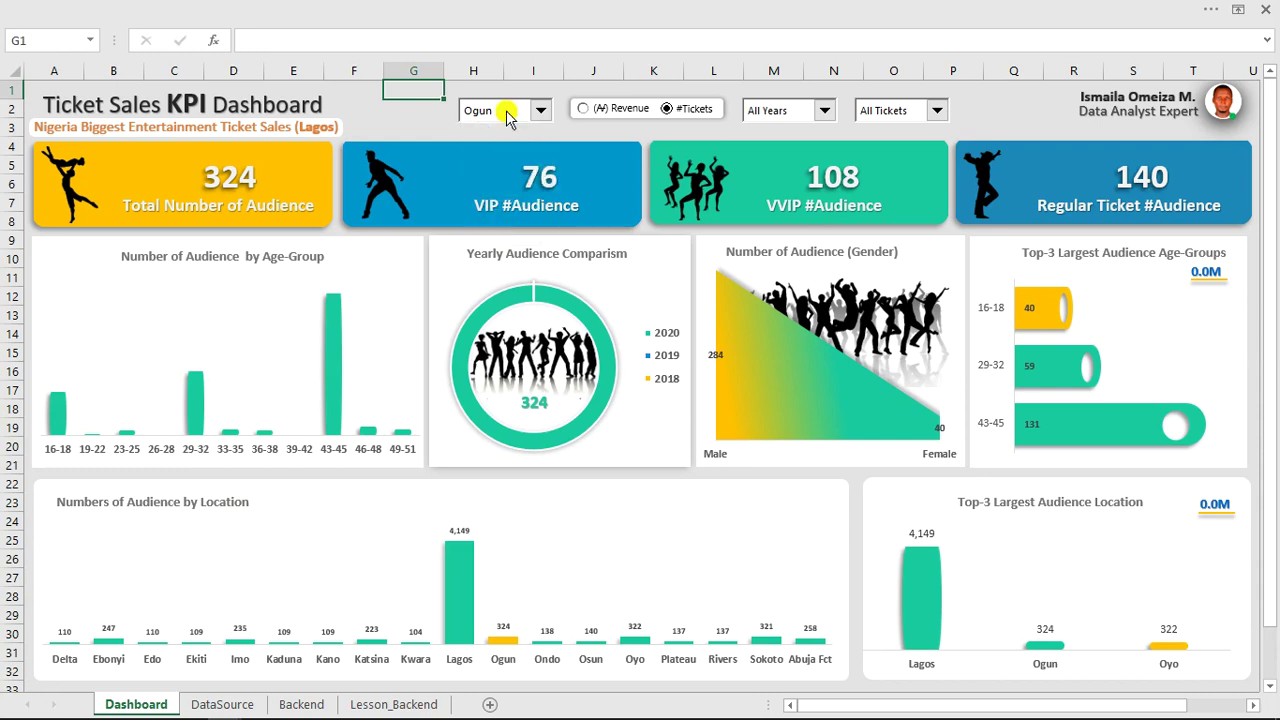
Switch to the open YouTube Class workbook with the blank dashboard template.
{"action": "left_click", "coordinate": [513, 7]}
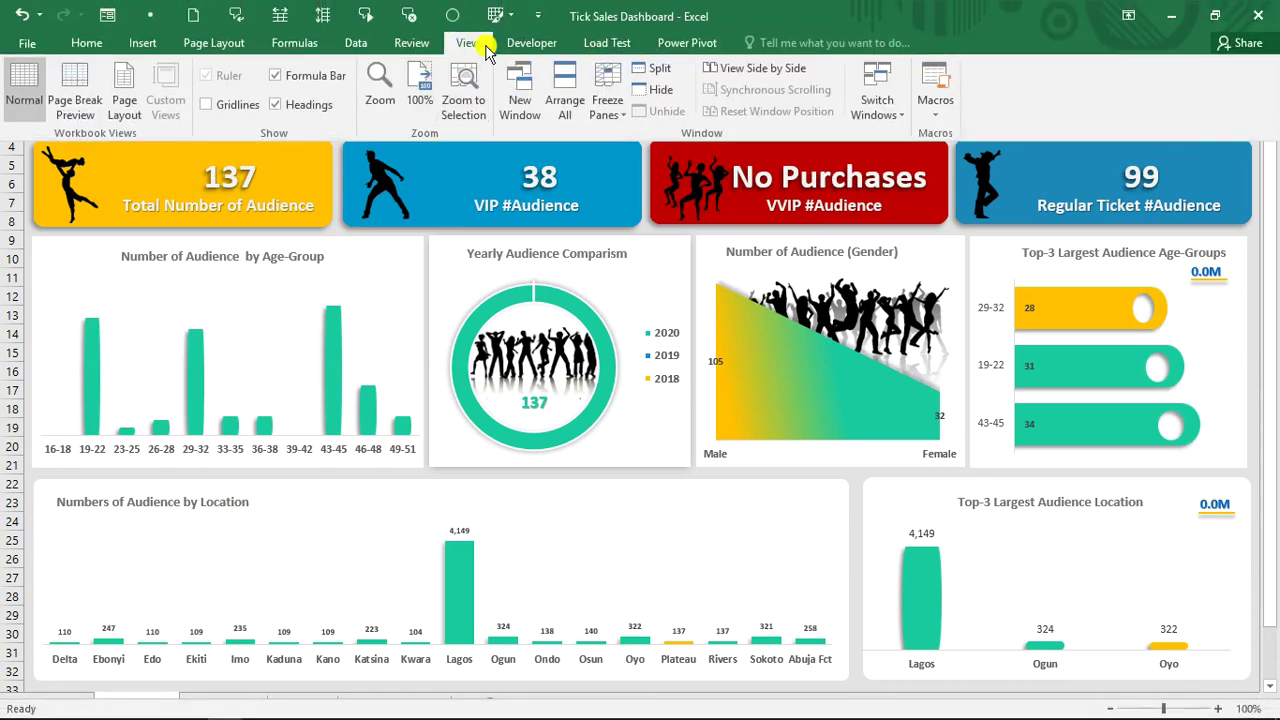
{"action": "left_click", "coordinate": [876, 100]}
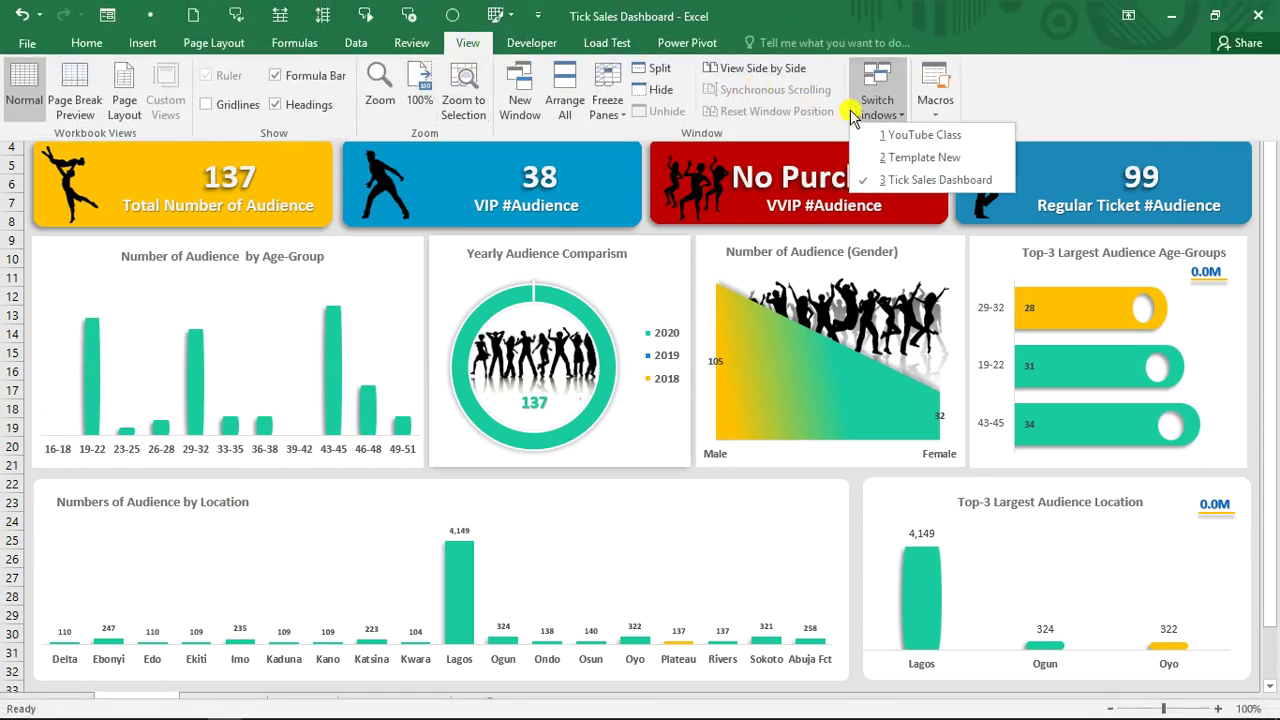
{"action": "left_click", "coordinate": [916, 136]}
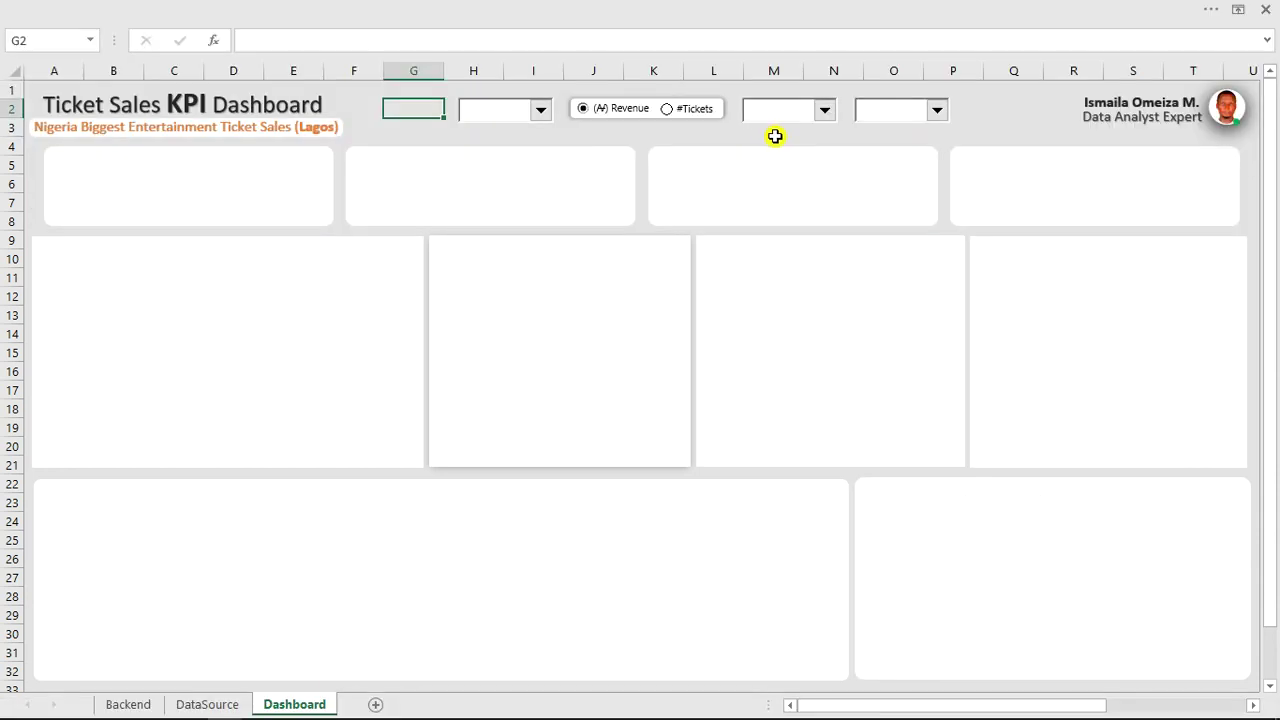
{"action": "left_click", "coordinate": [228, 187]}
{"action": "left_click_drag", "start_coordinate": [230, 183], "coordinate": [360, 197]}
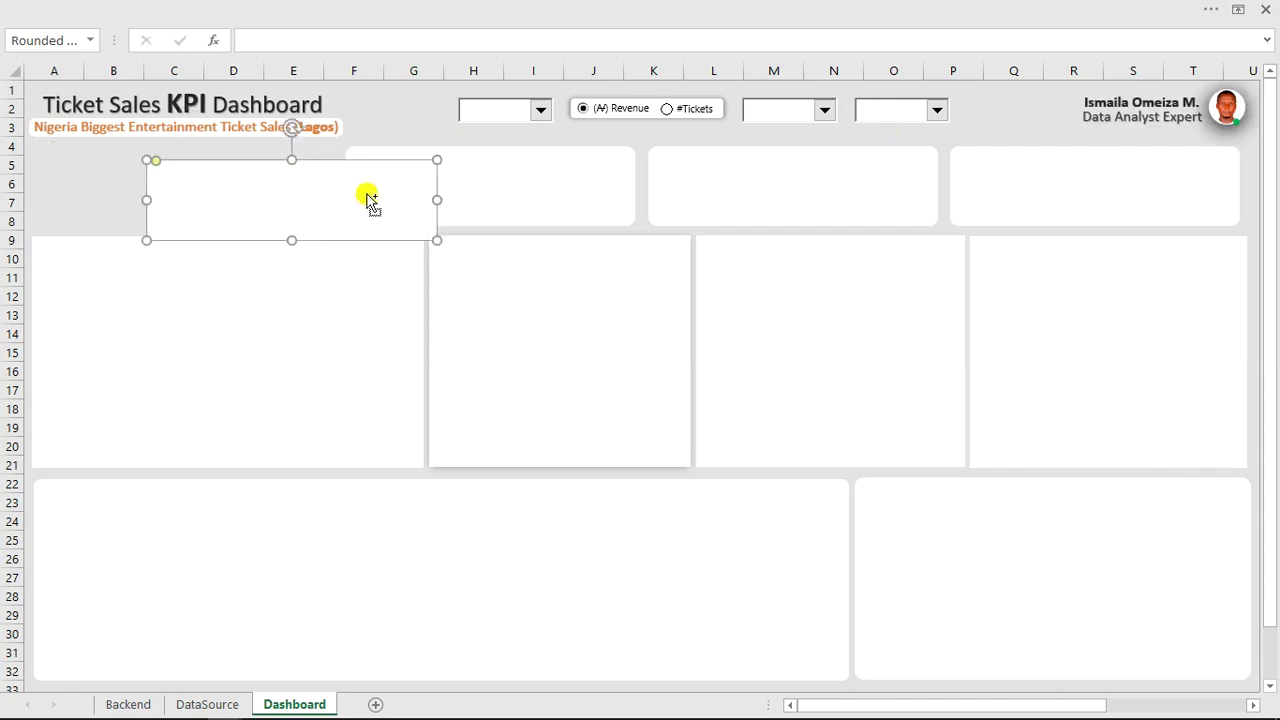
{"action": "key", "text": "ctrl+z"}
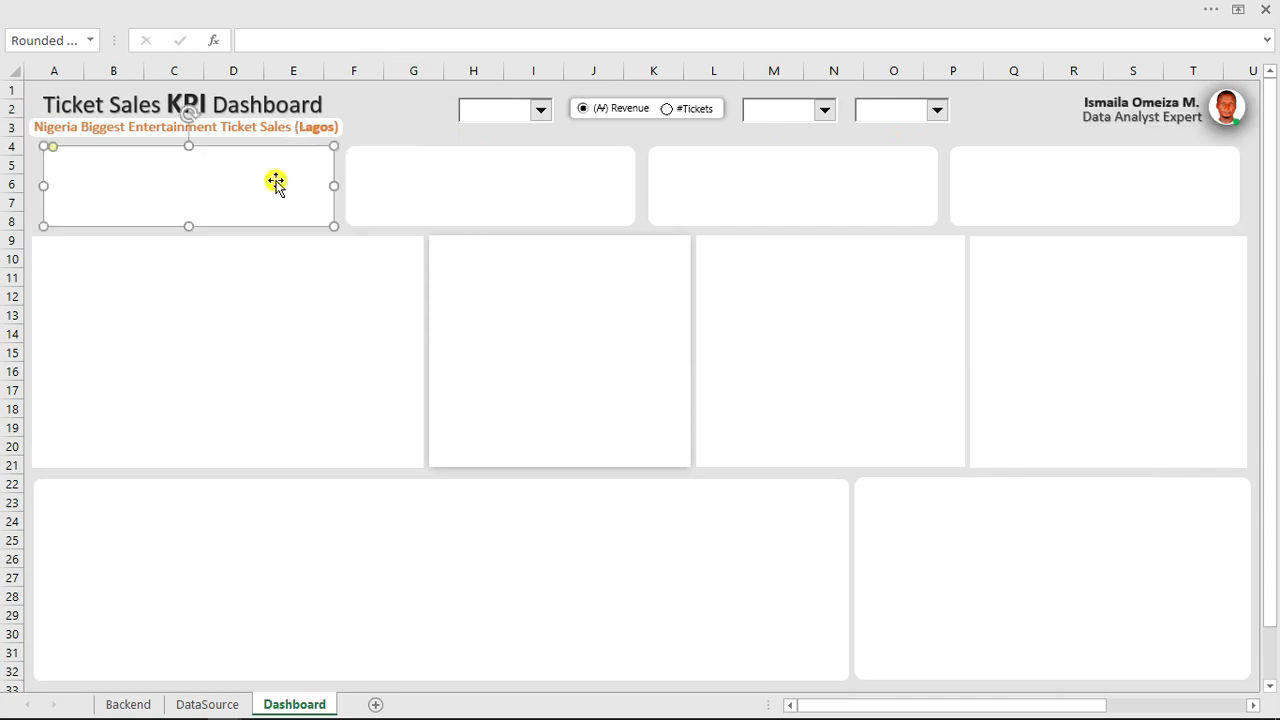
{"action": "left_click", "coordinate": [400, 113]}
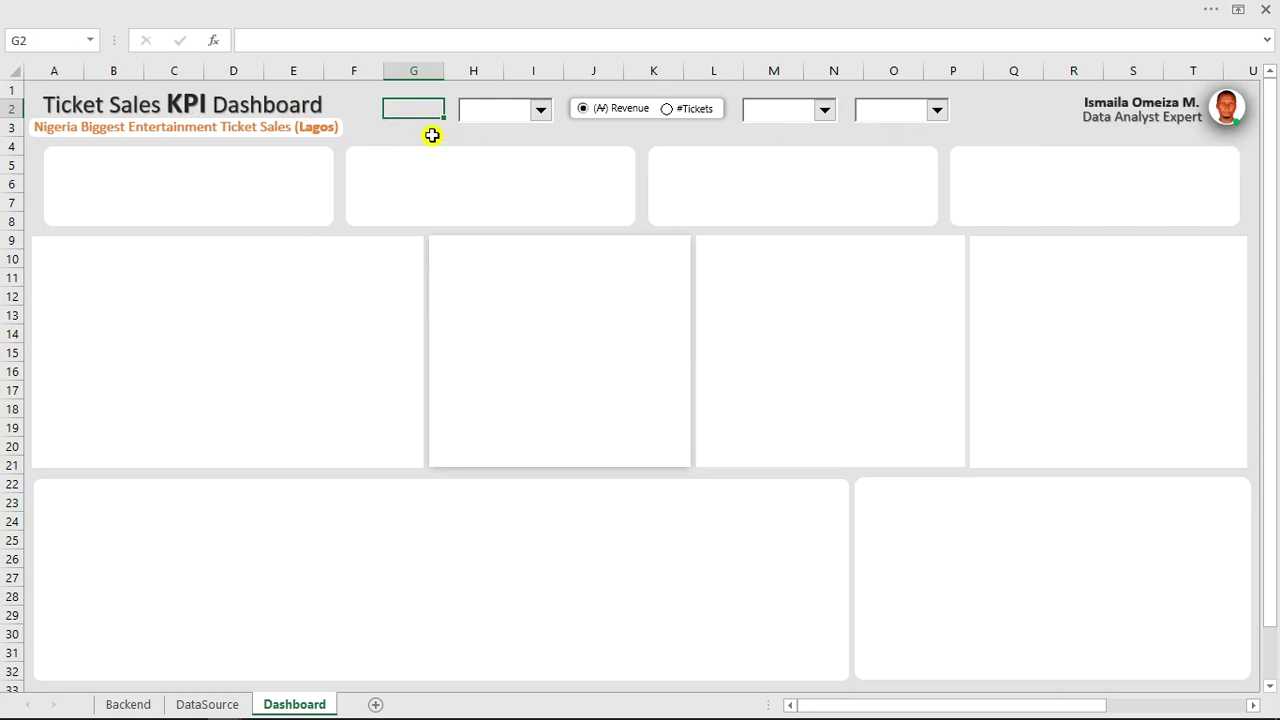
Try adding a Combo Box form control over cells F2:G2, beside the existing location drop-down, and delete it.
{"action": "right_click", "coordinate": [513, 110]}
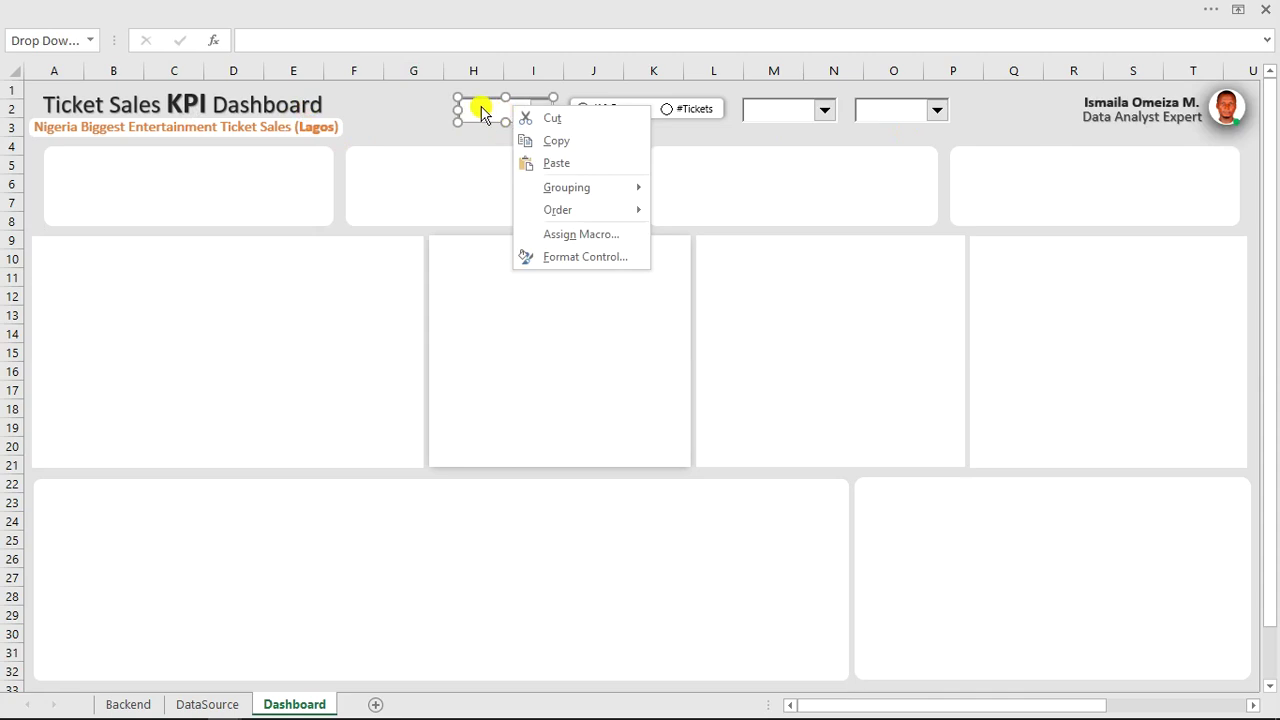
{"action": "left_click", "coordinate": [479, 113]}
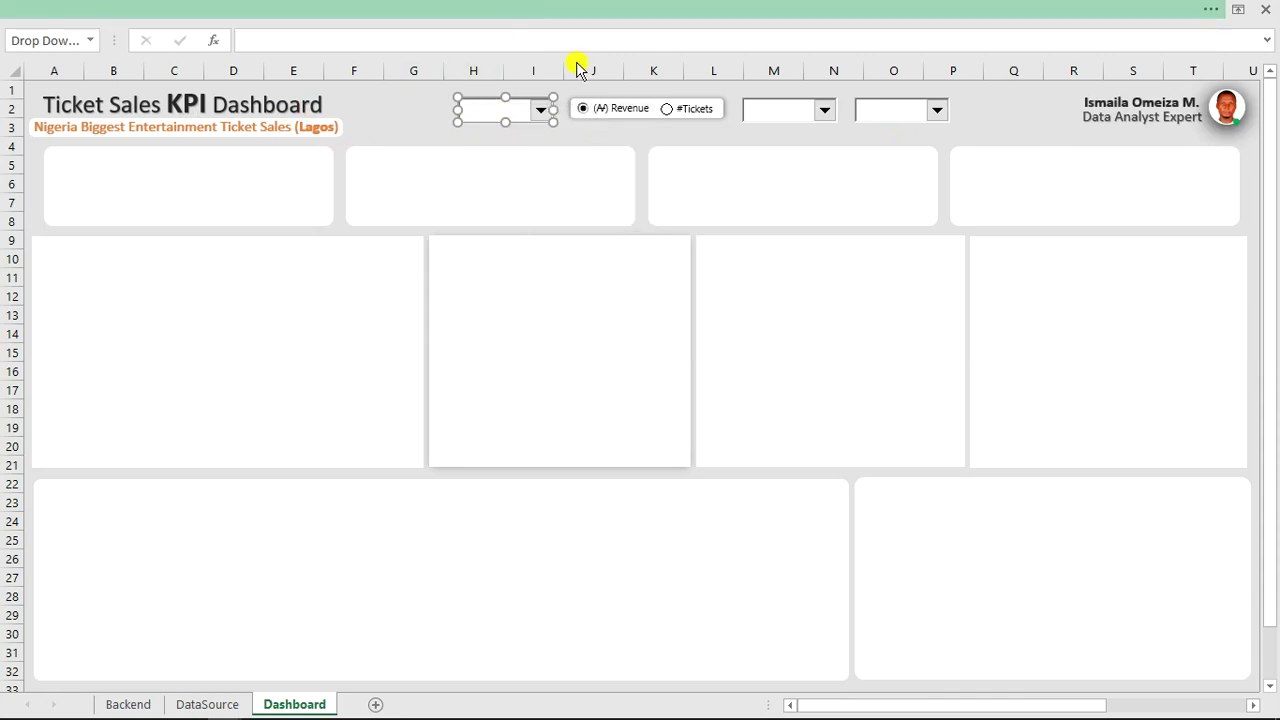
{"action": "left_click", "coordinate": [577, 9]}
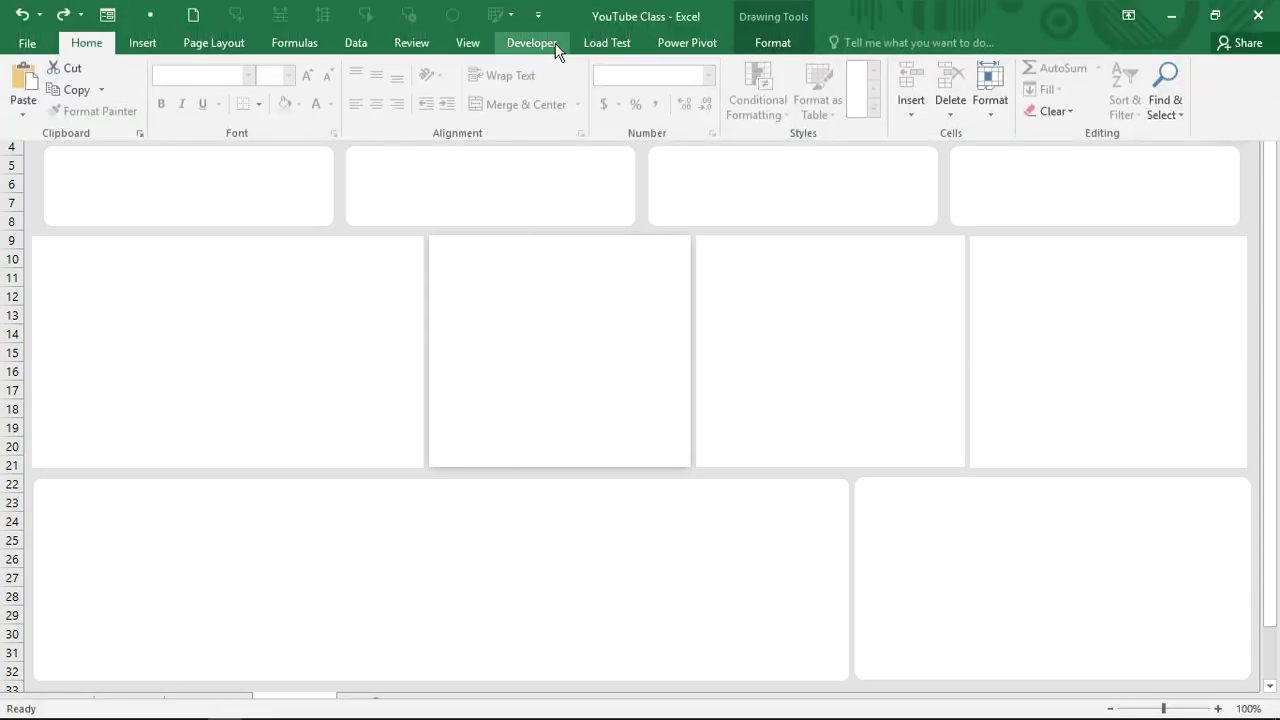
{"action": "left_click", "coordinate": [555, 45]}
{"action": "left_click", "coordinate": [443, 118]}
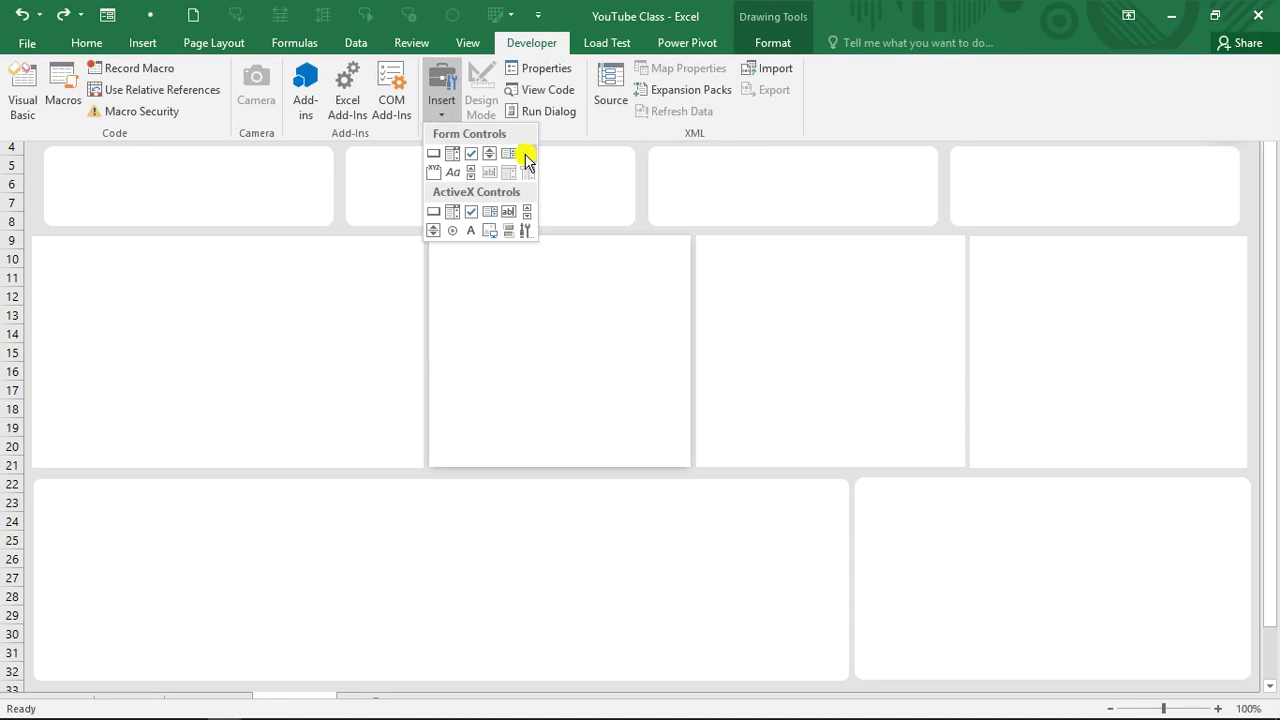
{"action": "left_click", "coordinate": [448, 155]}
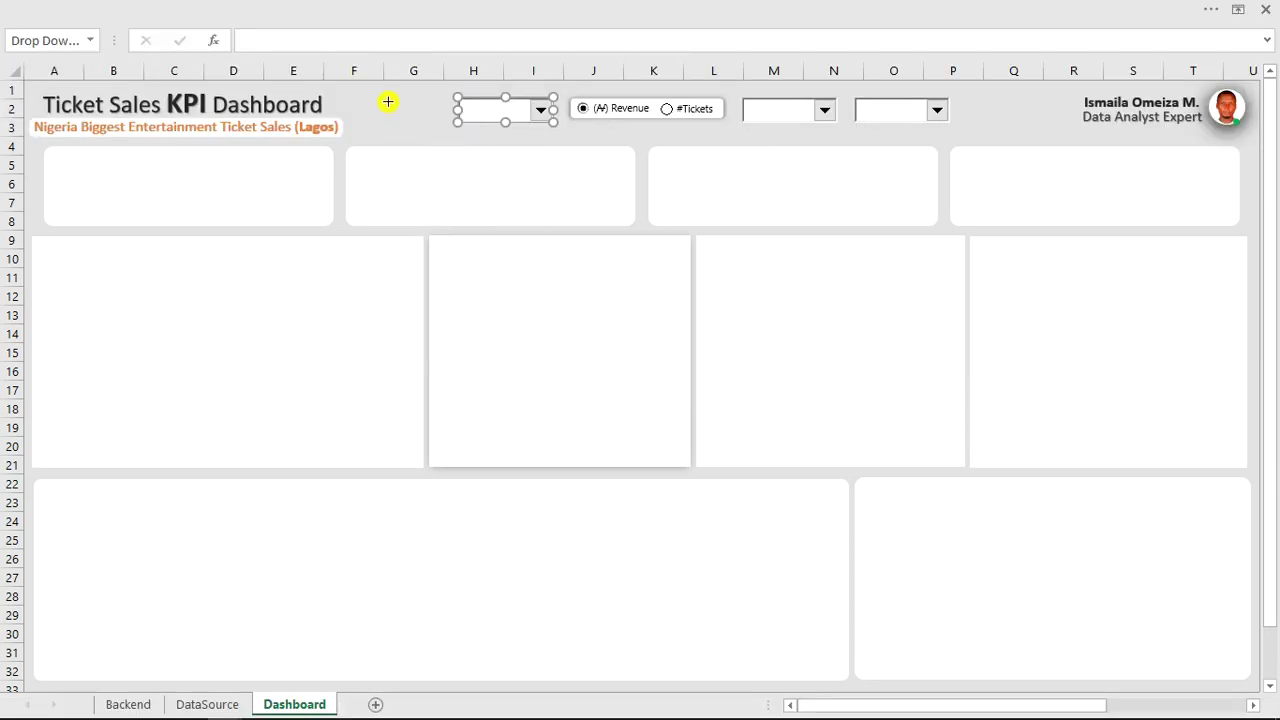
{"action": "mouse_move", "coordinate": [391, 102]}
{"action": "left_mouse_down"}
{"action": "mouse_move", "coordinate": [446, 128]}
{"action": "mouse_move", "coordinate": [353, 114]}
{"action": "left_mouse_up"}
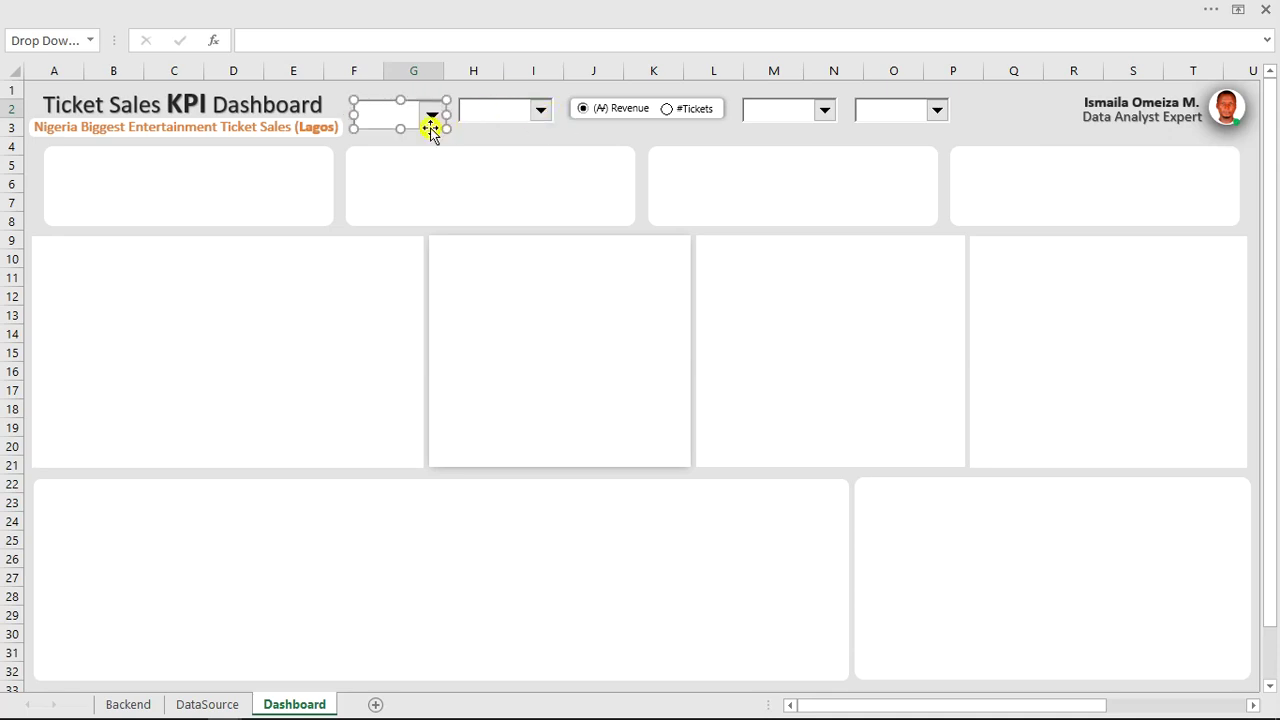
{"action": "key", "text": "Delete"}
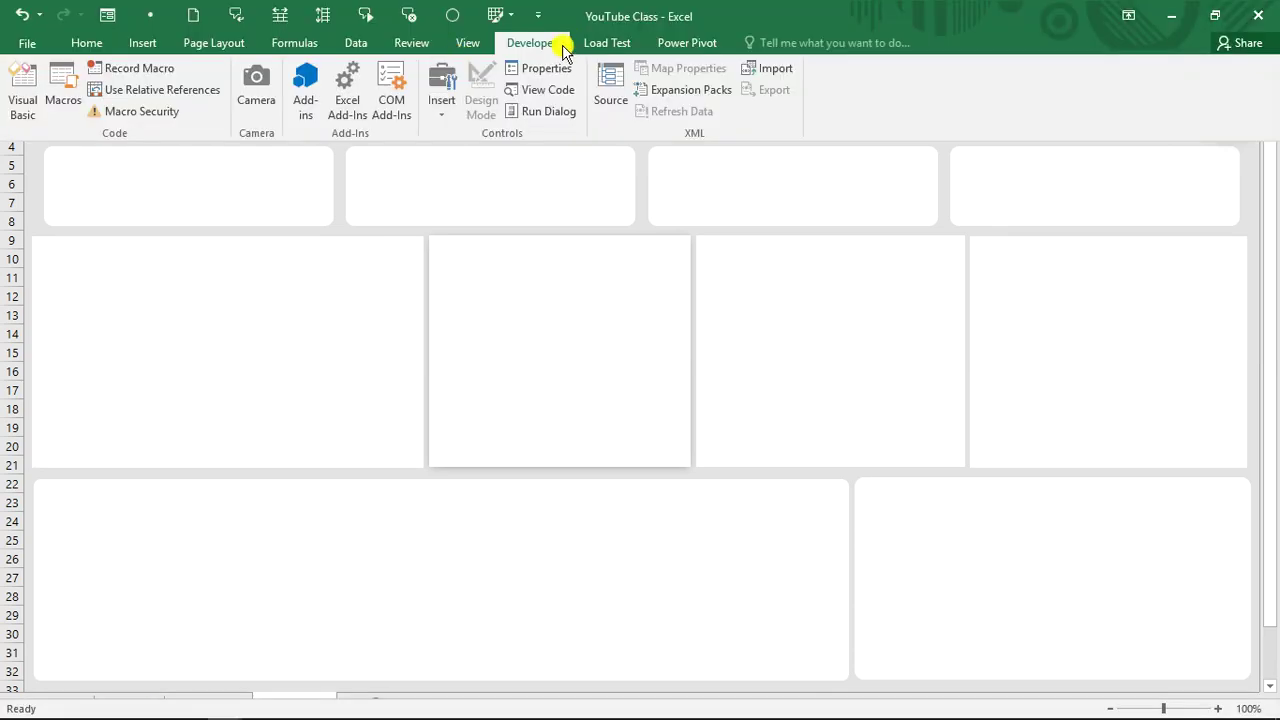
Check in the ribbon customization options that Developer is enabled among the main tabs, and accept the settings.
{"action": "right_click", "coordinate": [514, 34]}
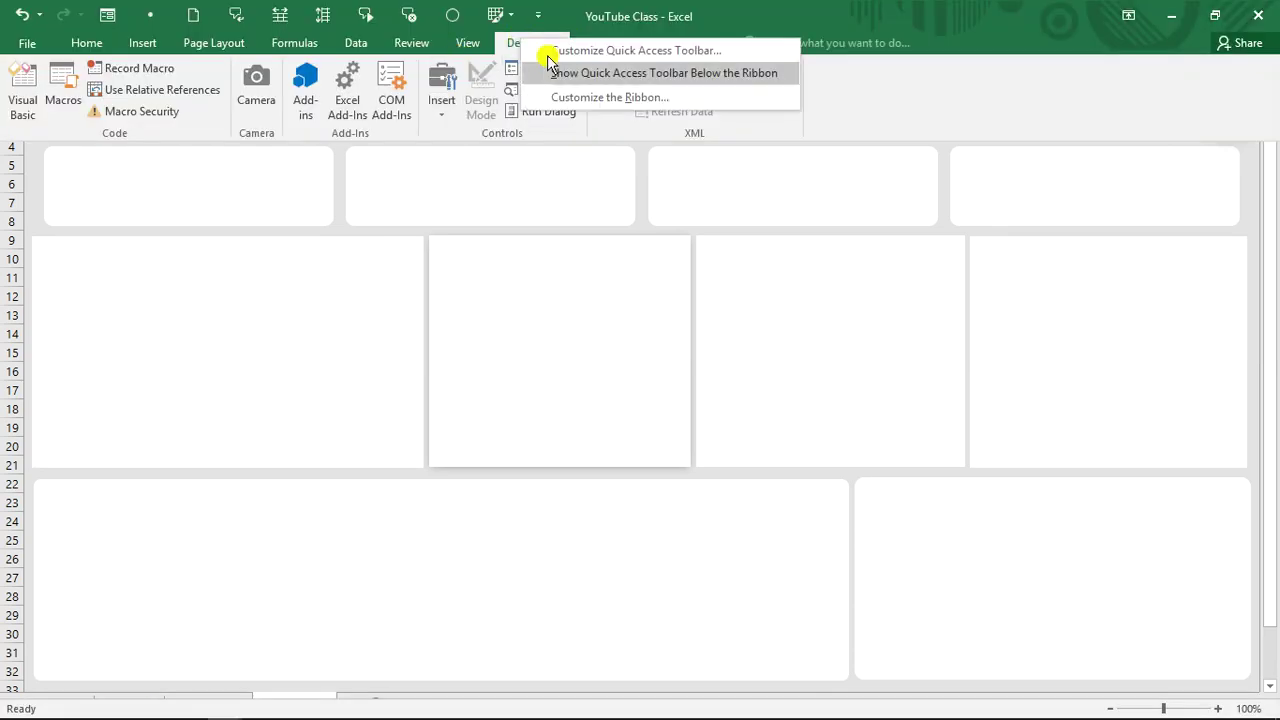
{"action": "left_click", "coordinate": [584, 110]}
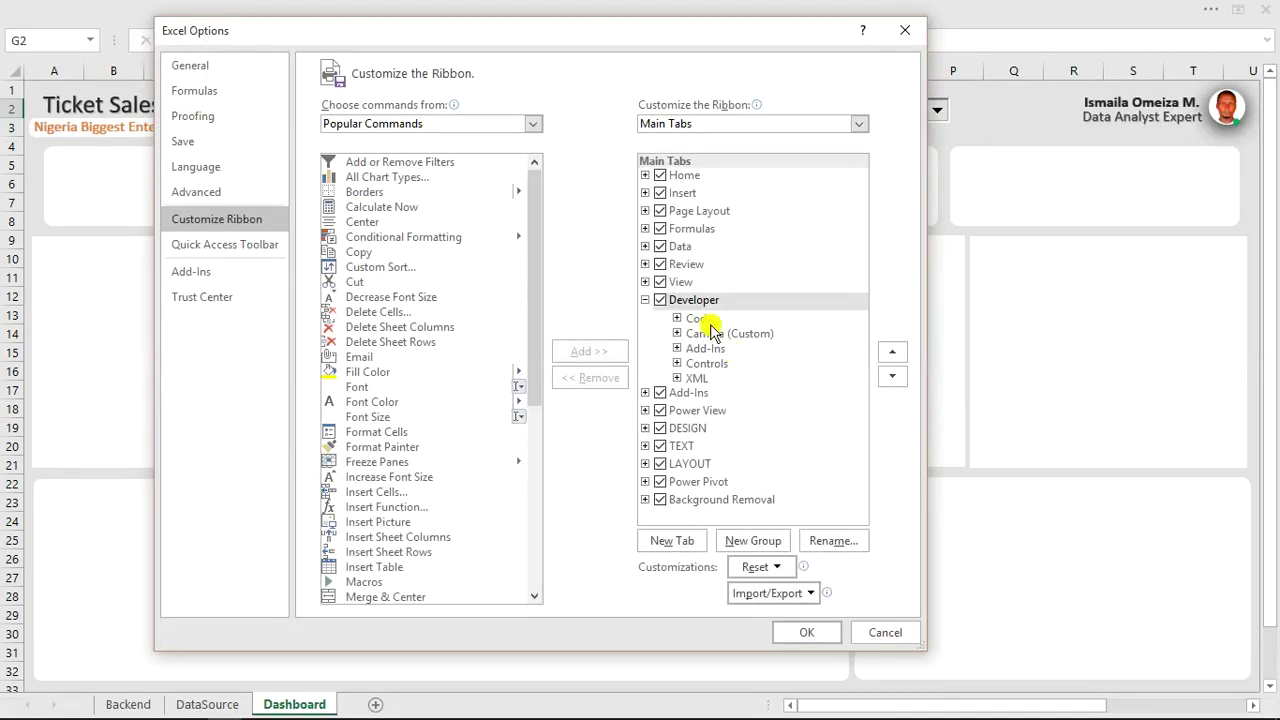
{"action": "left_click", "coordinate": [828, 634]}
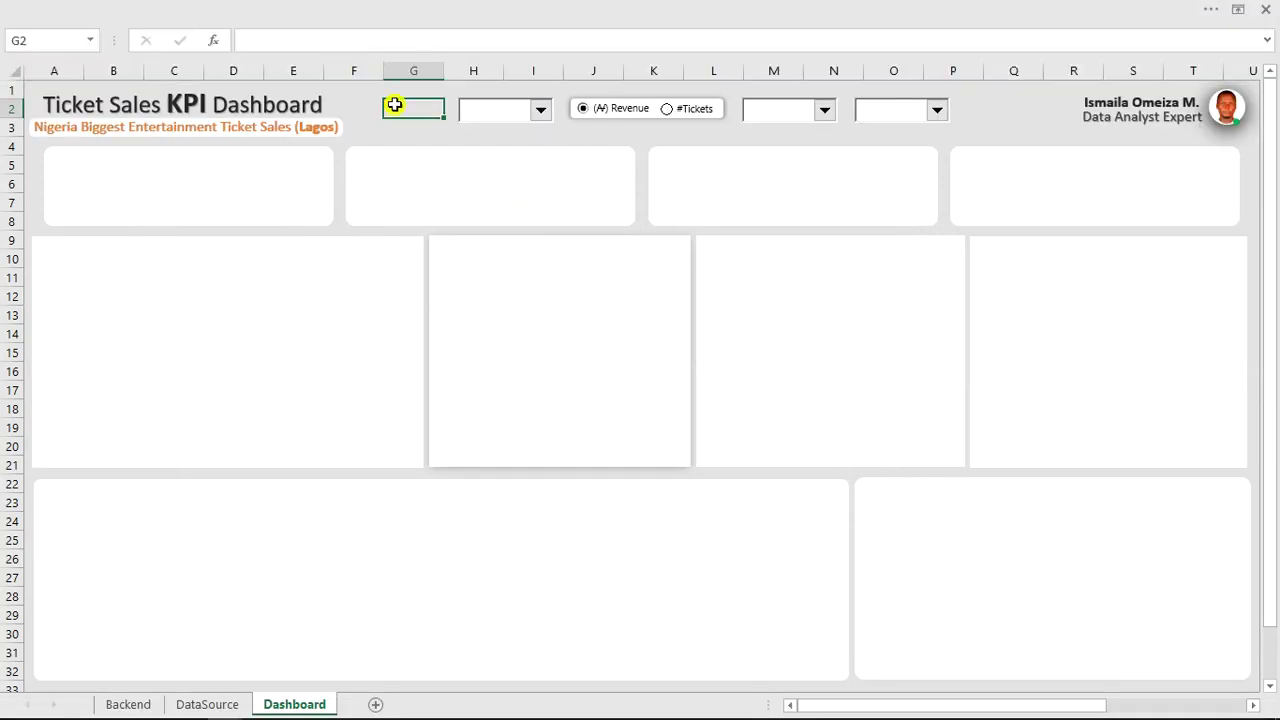
Examine the DataSource sheet's ticket types and the audience number assigned to each in the lookup at O5:P8.
{"action": "left_click", "coordinate": [195, 706]}
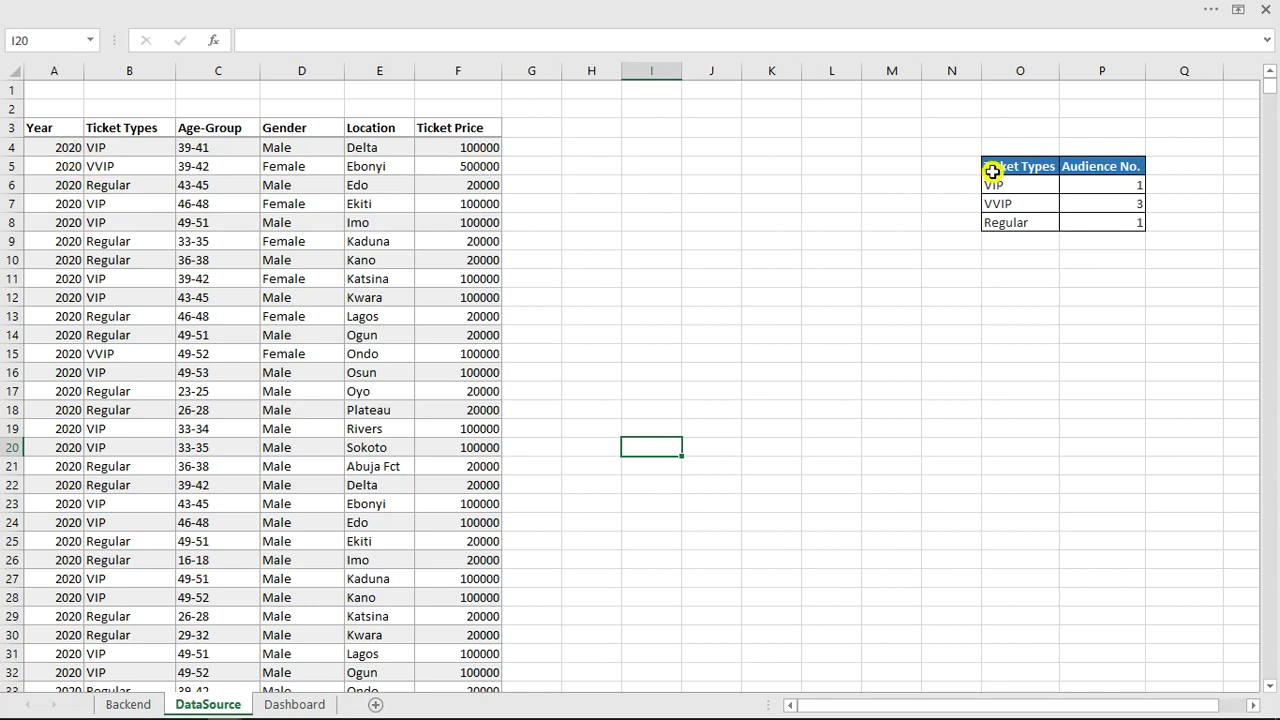
{"action": "left_click", "coordinate": [131, 147]}
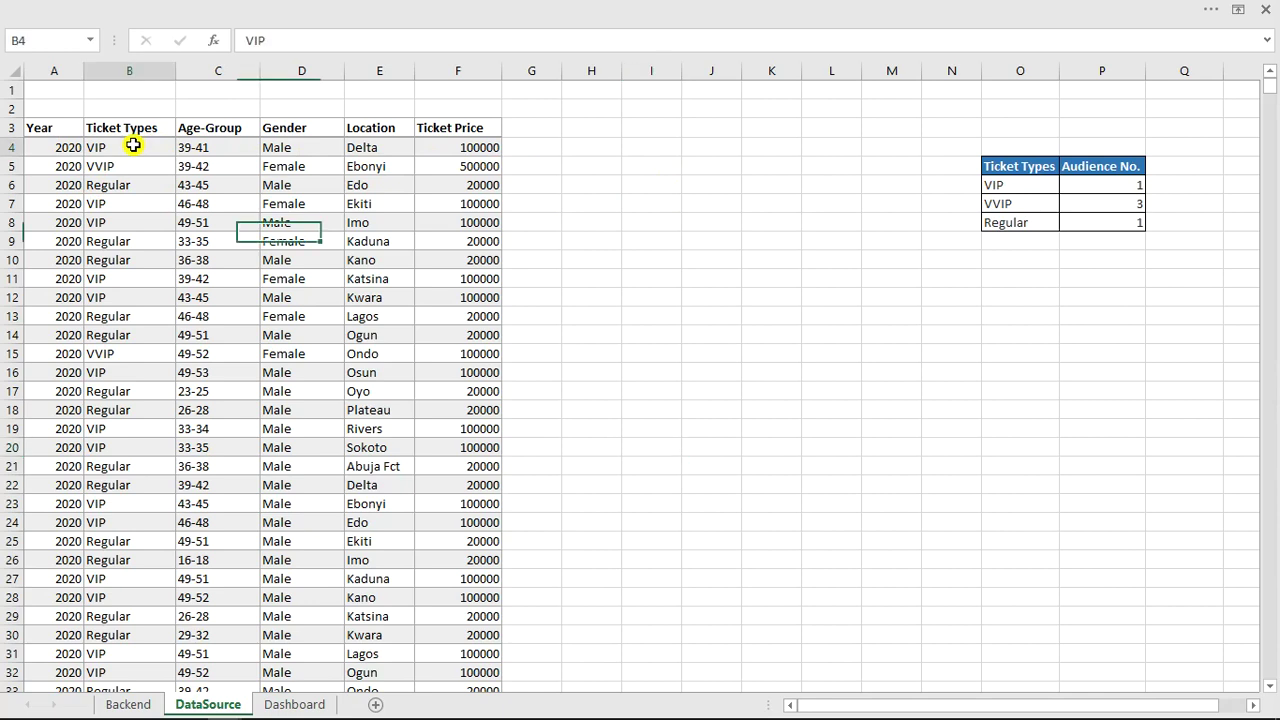
{"action": "left_click", "coordinate": [132, 166]}
{"action": "left_click", "coordinate": [137, 185]}
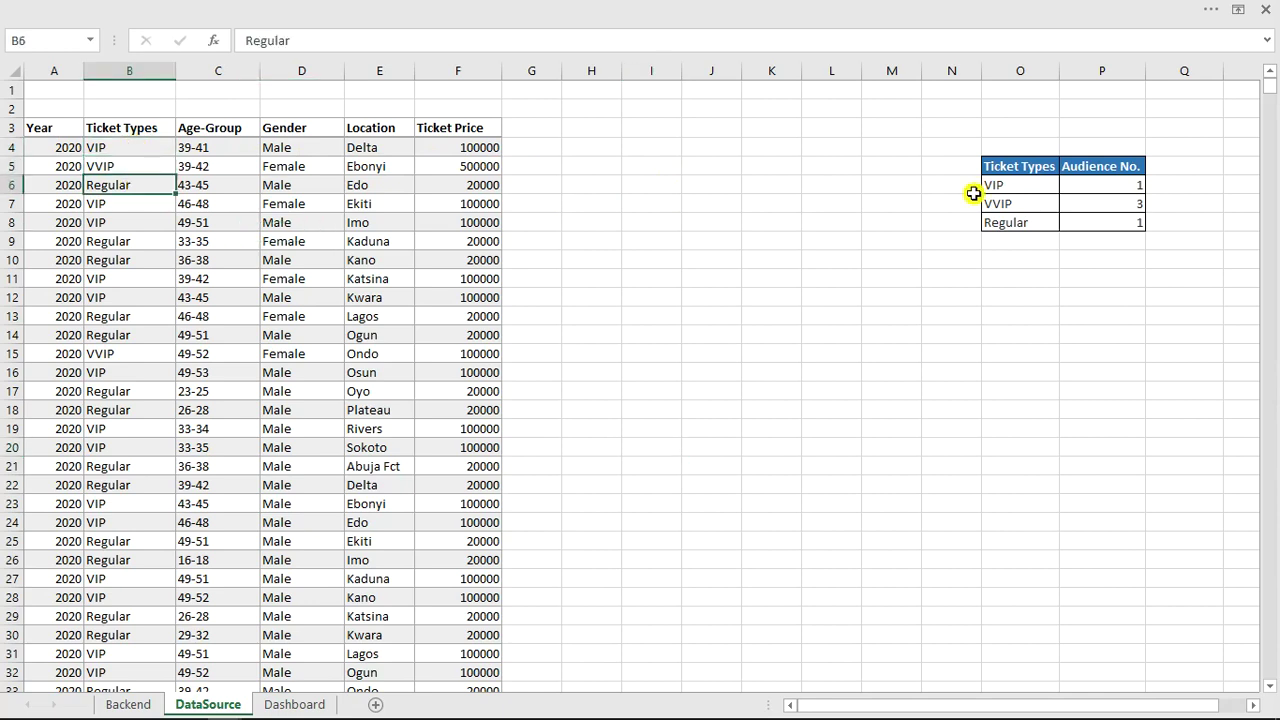
{"action": "left_click", "coordinate": [1110, 184]}
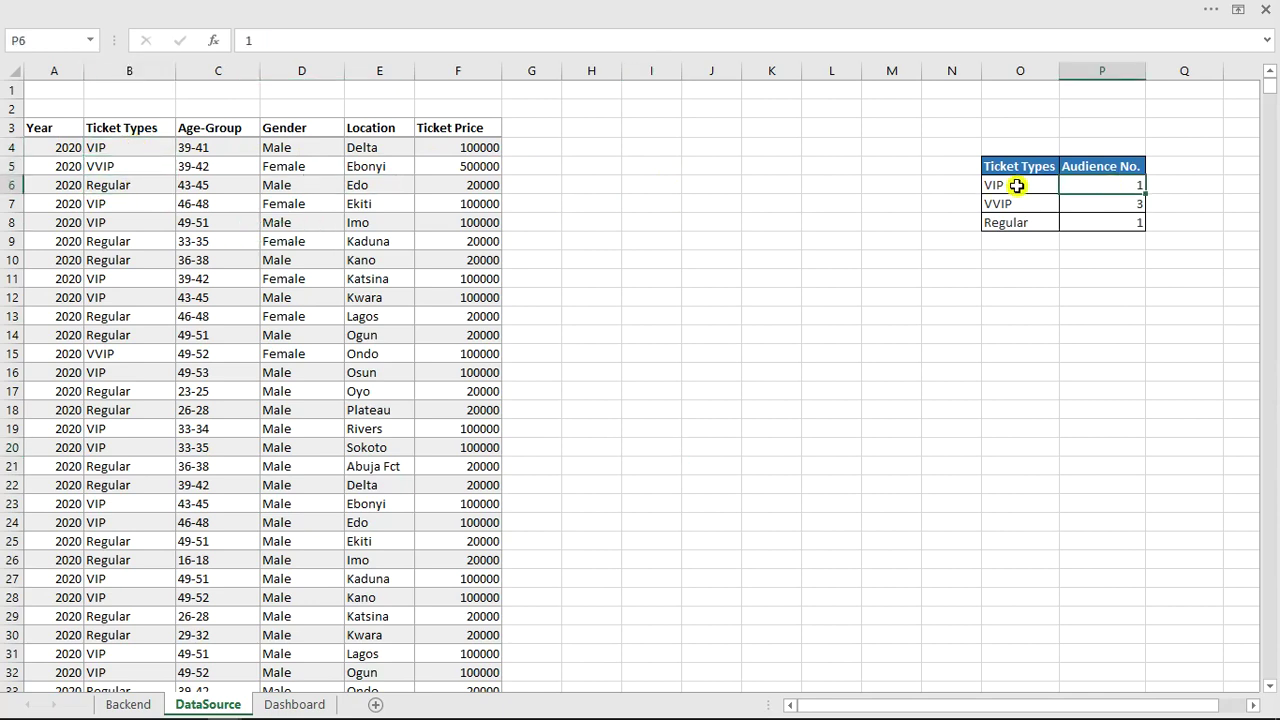
{"action": "left_click", "coordinate": [1114, 208]}
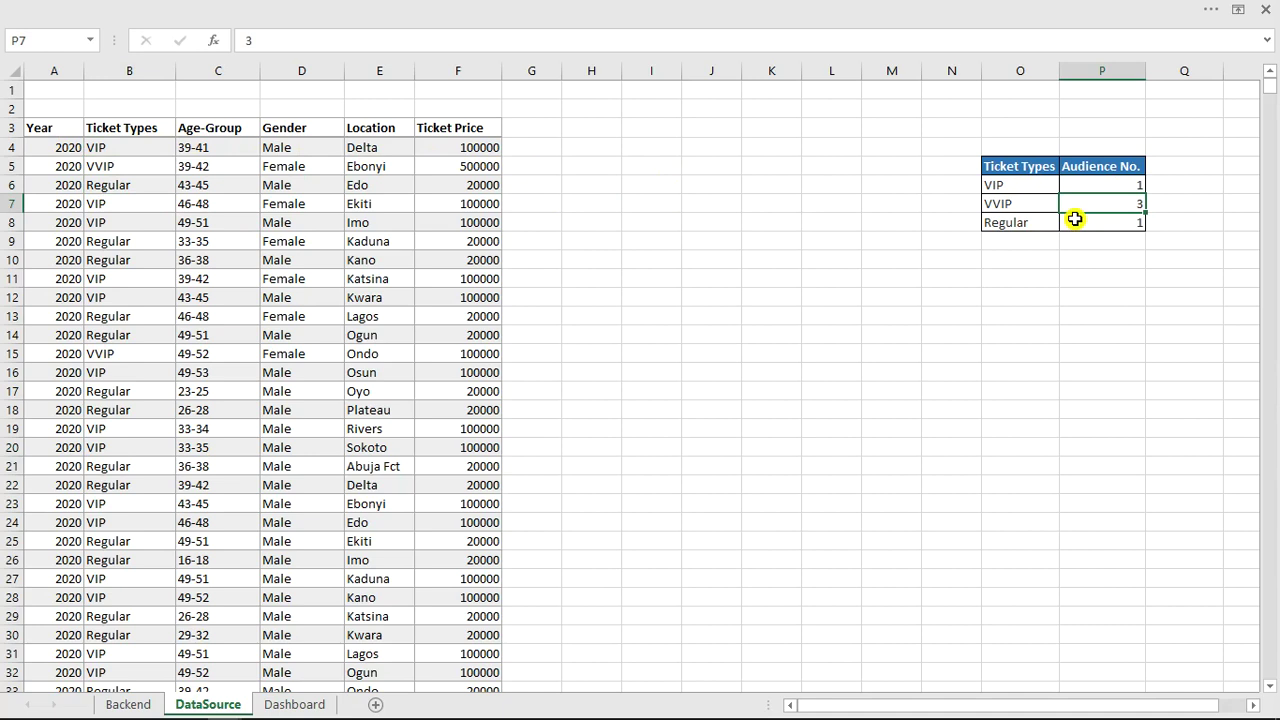
{"action": "left_click", "coordinate": [1084, 221]}
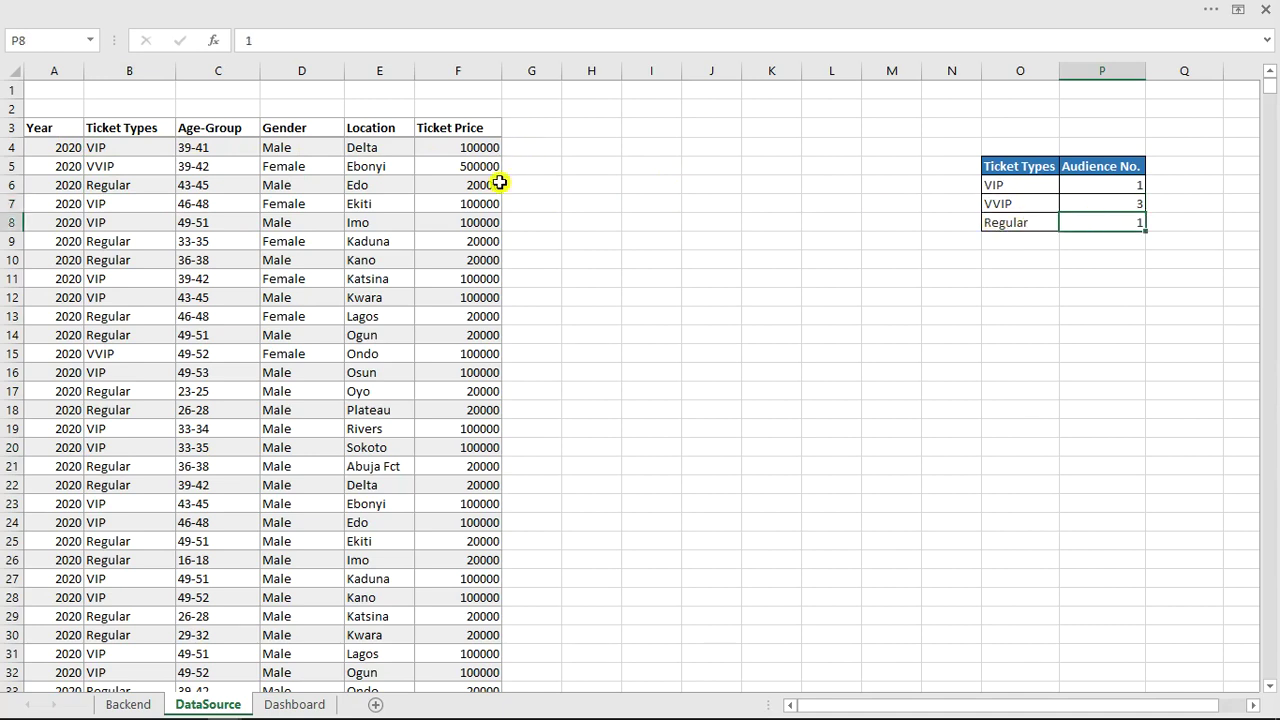
{"action": "left_click", "coordinate": [1128, 186]}
{"action": "left_click", "coordinate": [1127, 204]}
{"action": "left_click", "coordinate": [1128, 222]}
Convert the sales data range A3:F5095 on the DataSource sheet into a table with headers.
{"action": "left_click", "coordinate": [327, 198]}
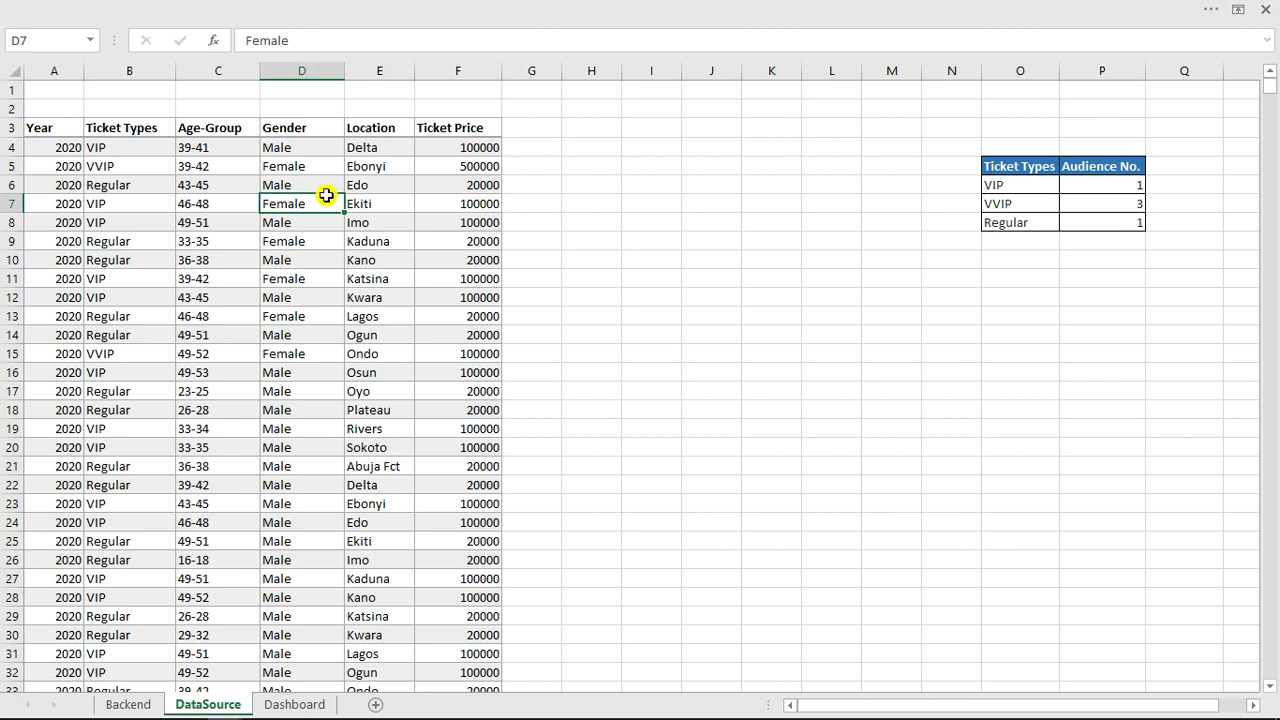
{"action": "key", "text": "ctrl+t"}
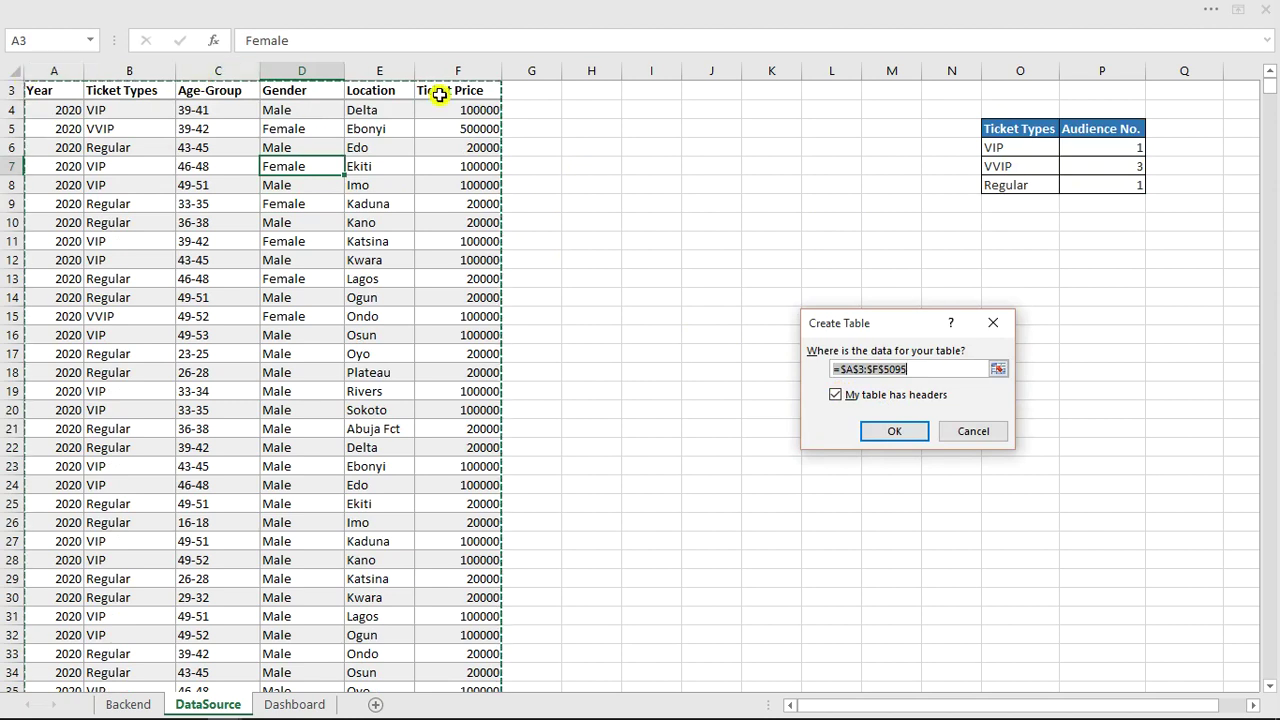
{"action": "left_click", "coordinate": [895, 431]}
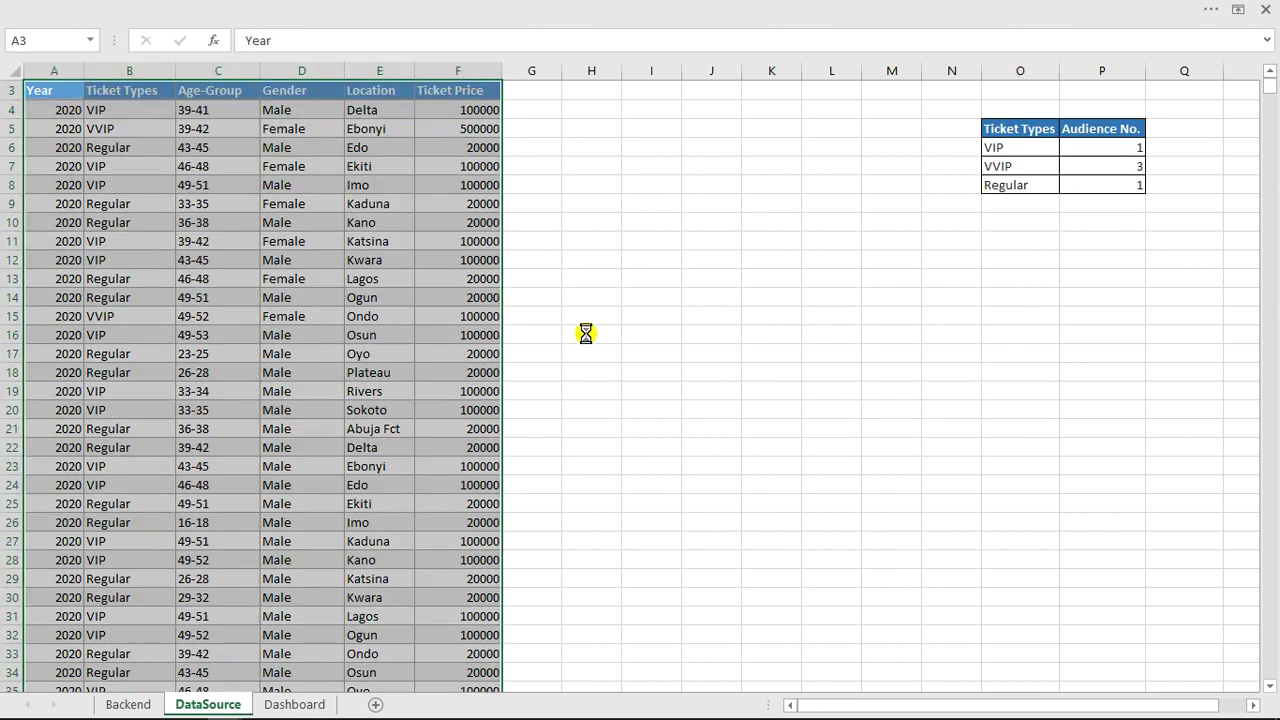
Add an Audience column to the table by entering the header in cell G3.
{"action": "scroll", "coordinate": [533, 120], "scroll_direction": "up", "scroll_amount": 1}
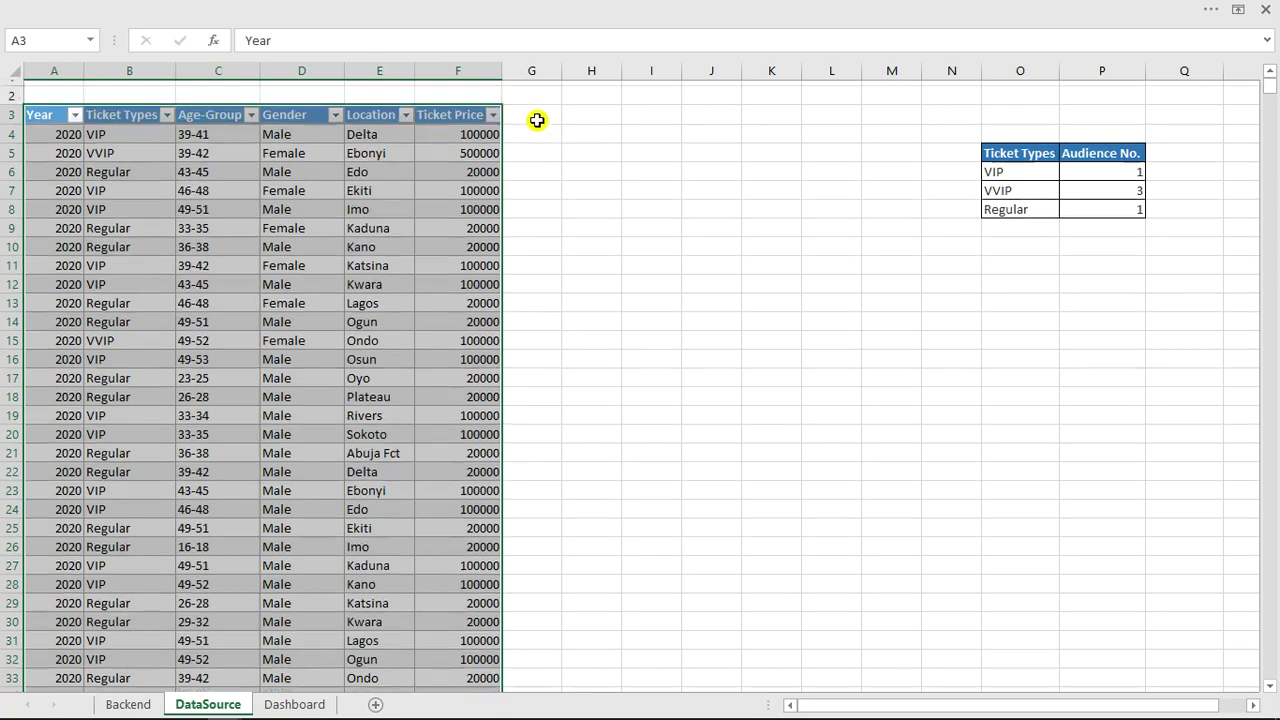
{"action": "left_click", "coordinate": [536, 135]}
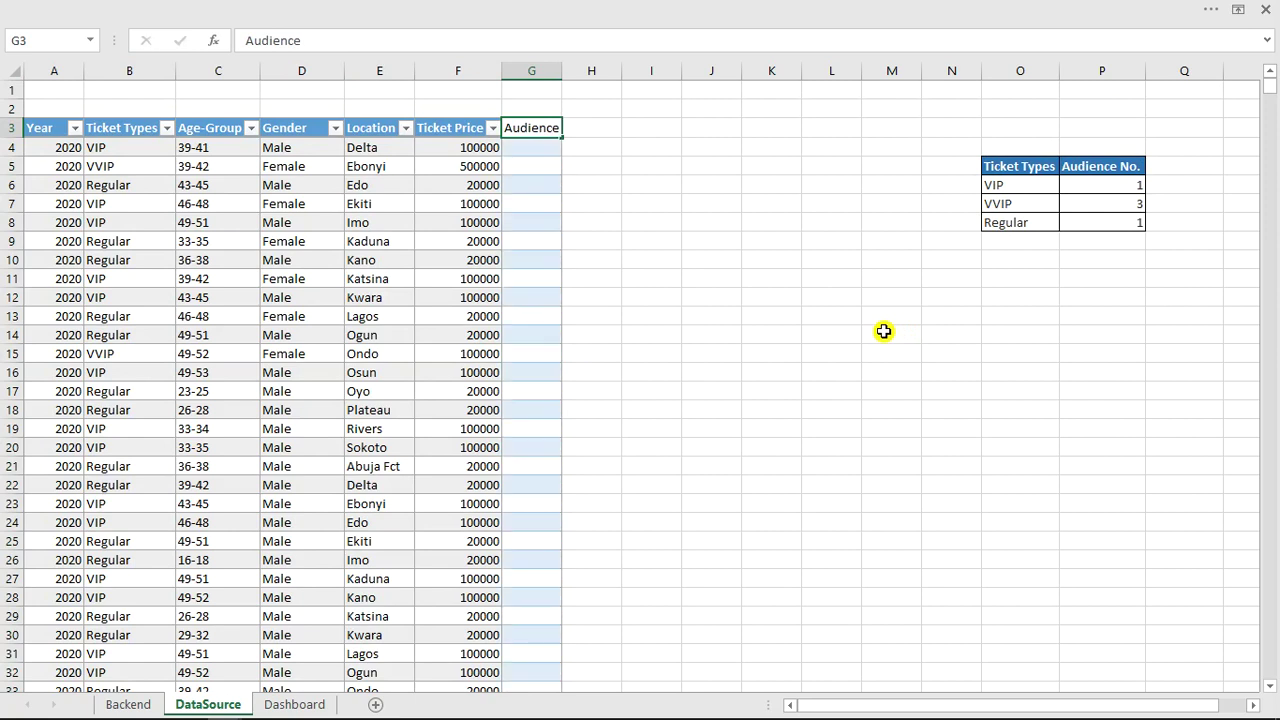
{"action": "key", "text": "Return"}
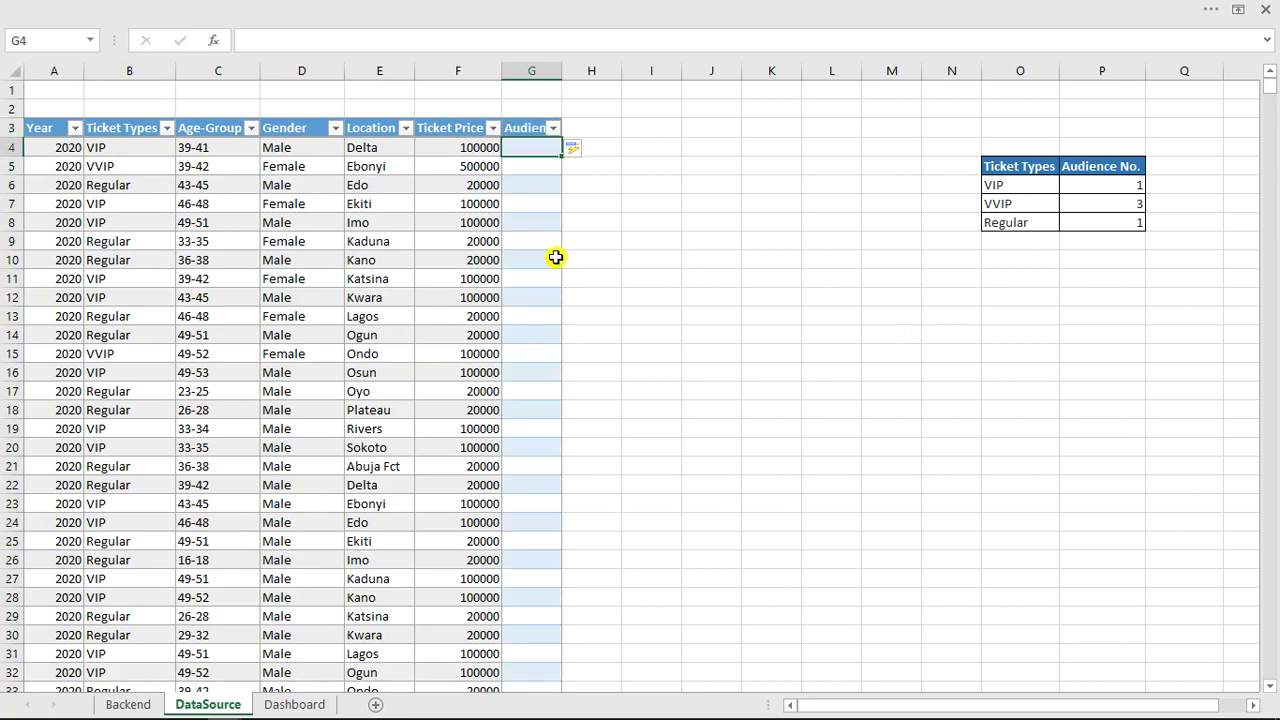
{"action": "left_click", "coordinate": [327, 184]}
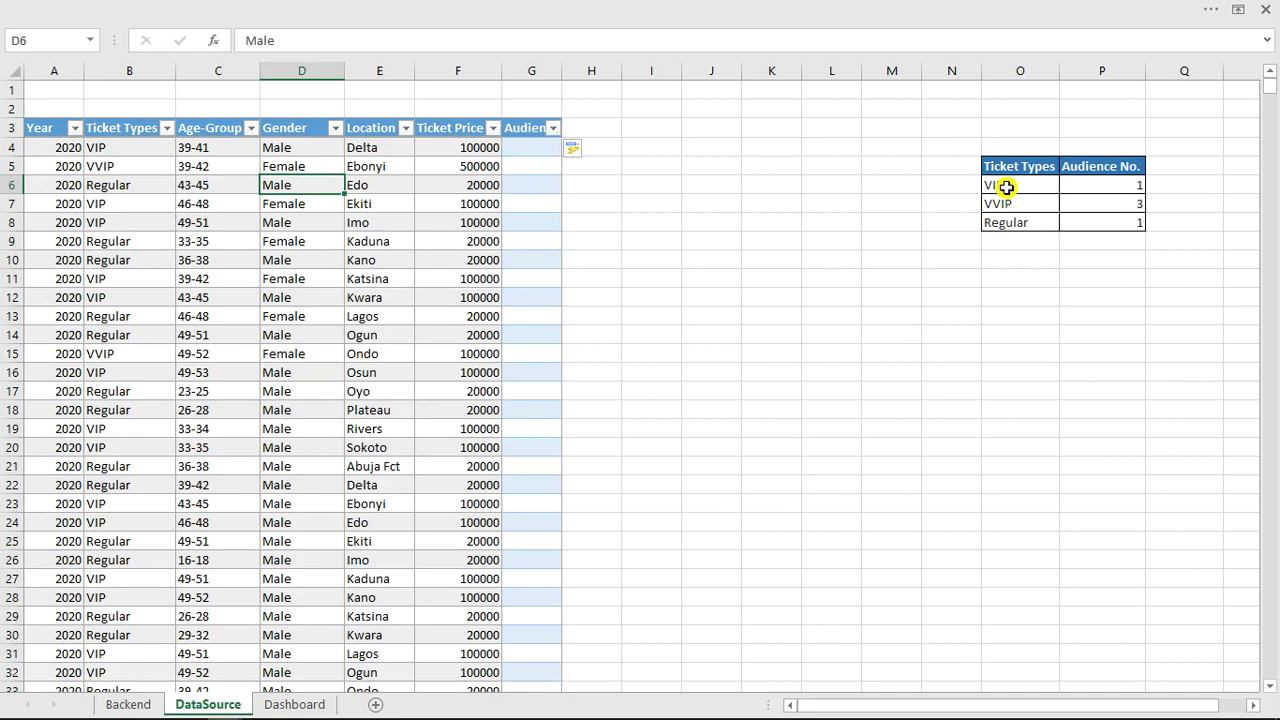
{"action": "left_click_drag", "start_coordinate": [1006, 187], "coordinate": [1087, 218]}
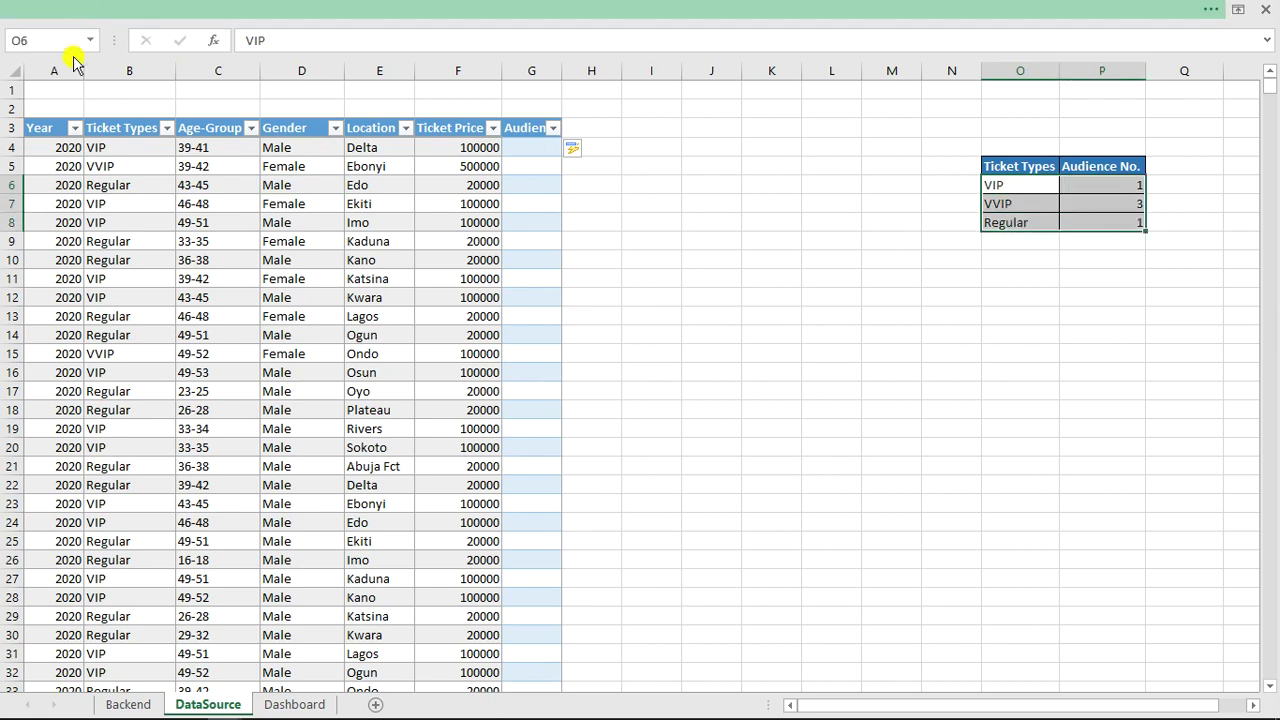
{"action": "left_click", "coordinate": [72, 10]}
{"action": "left_click", "coordinate": [970, 210]}
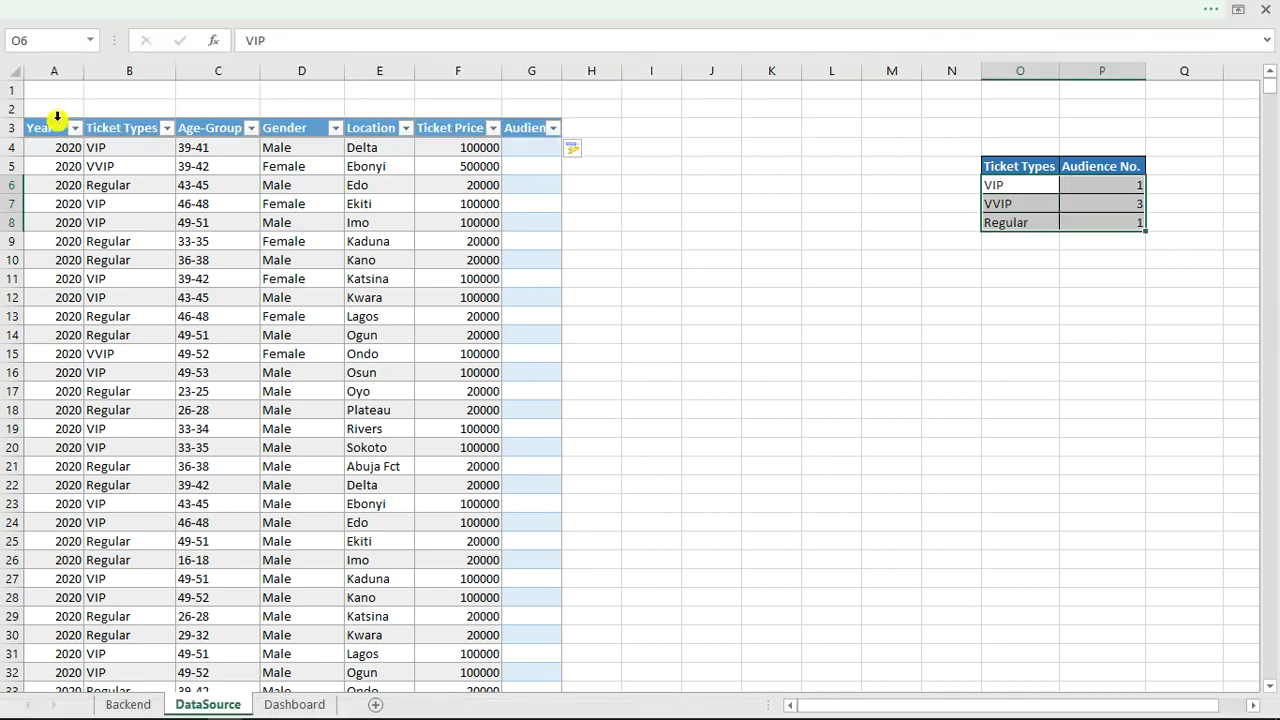
{"action": "left_click", "coordinate": [50, 41]}
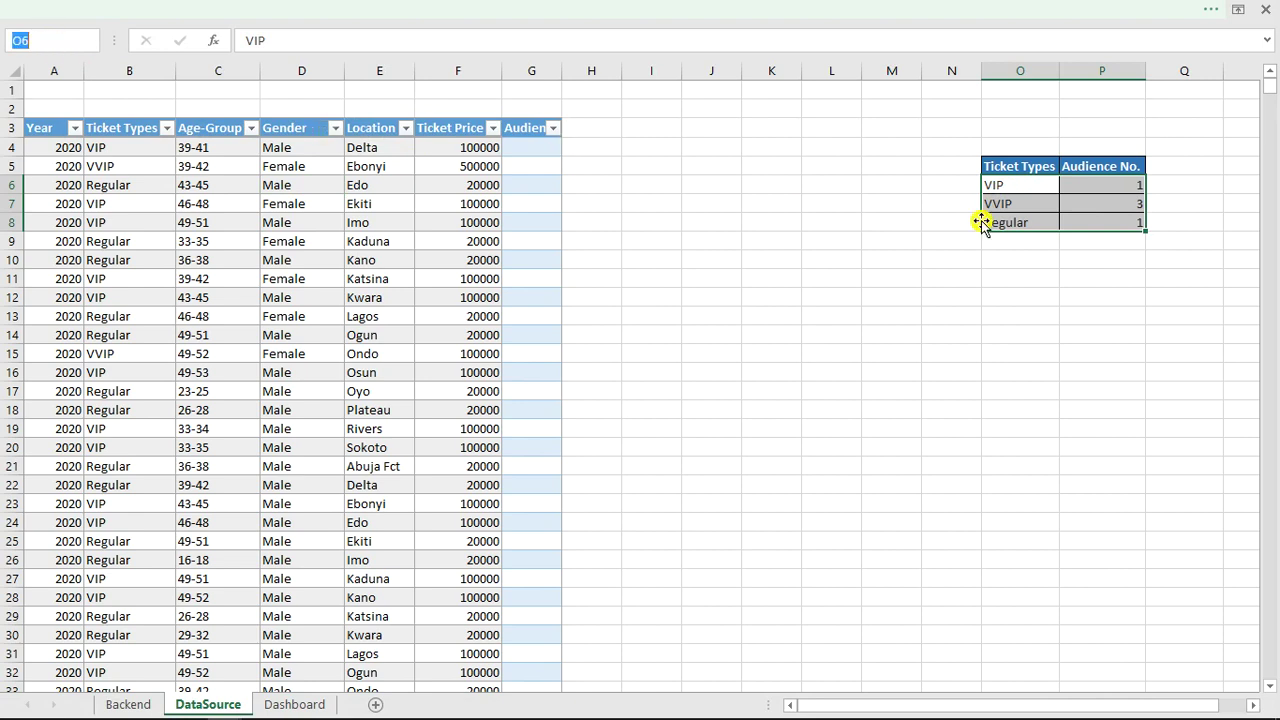
{"action": "left_click", "coordinate": [1037, 285]}
Create names for the audience numbers from selection O6:P8, using only the left column's ticket types.
{"action": "left_click_drag", "start_coordinate": [1012, 188], "coordinate": [1089, 221]}
{"action": "left_click", "coordinate": [423, 8]}
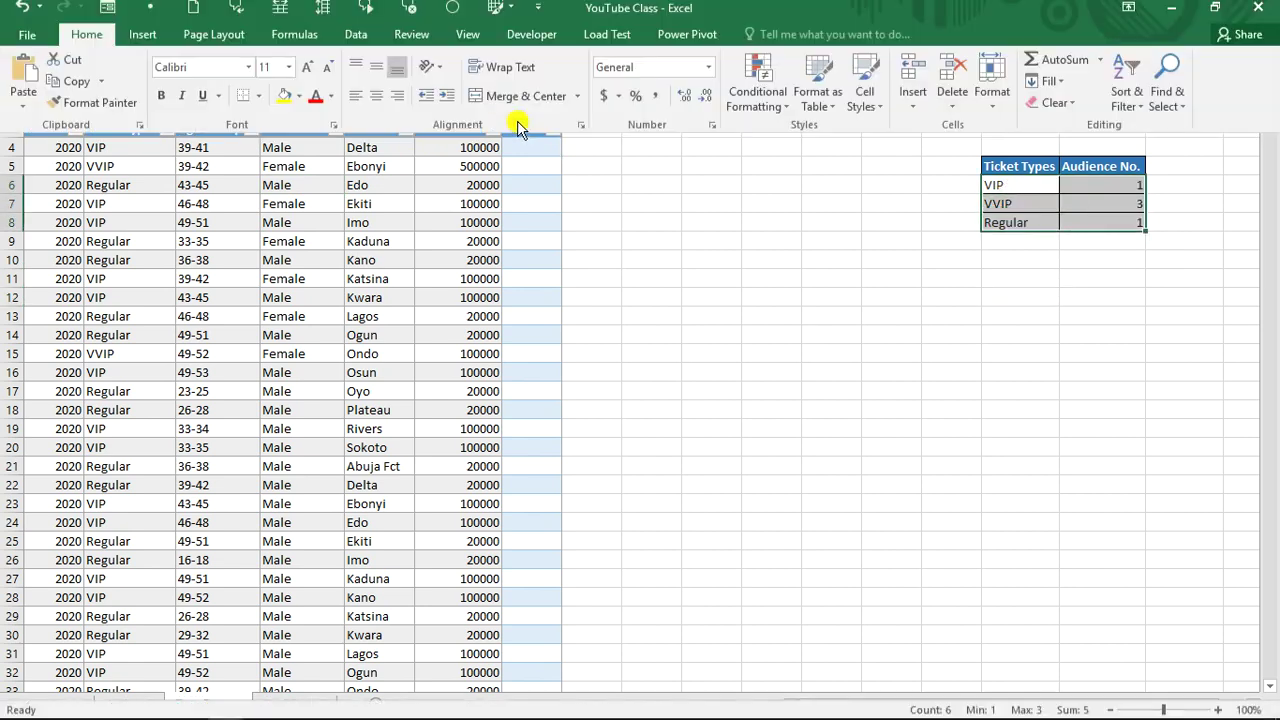
{"action": "left_click", "coordinate": [288, 42]}
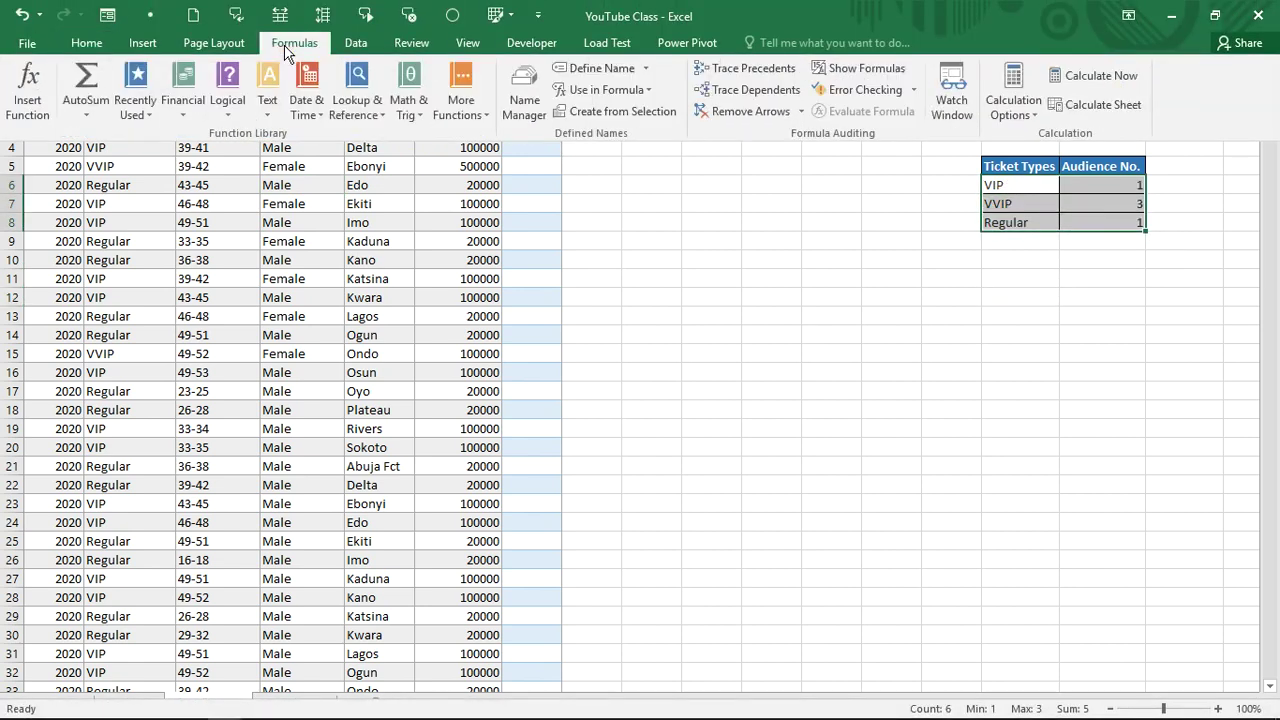
{"action": "left_click", "coordinate": [625, 113]}
{"action": "left_click", "coordinate": [810, 376]}
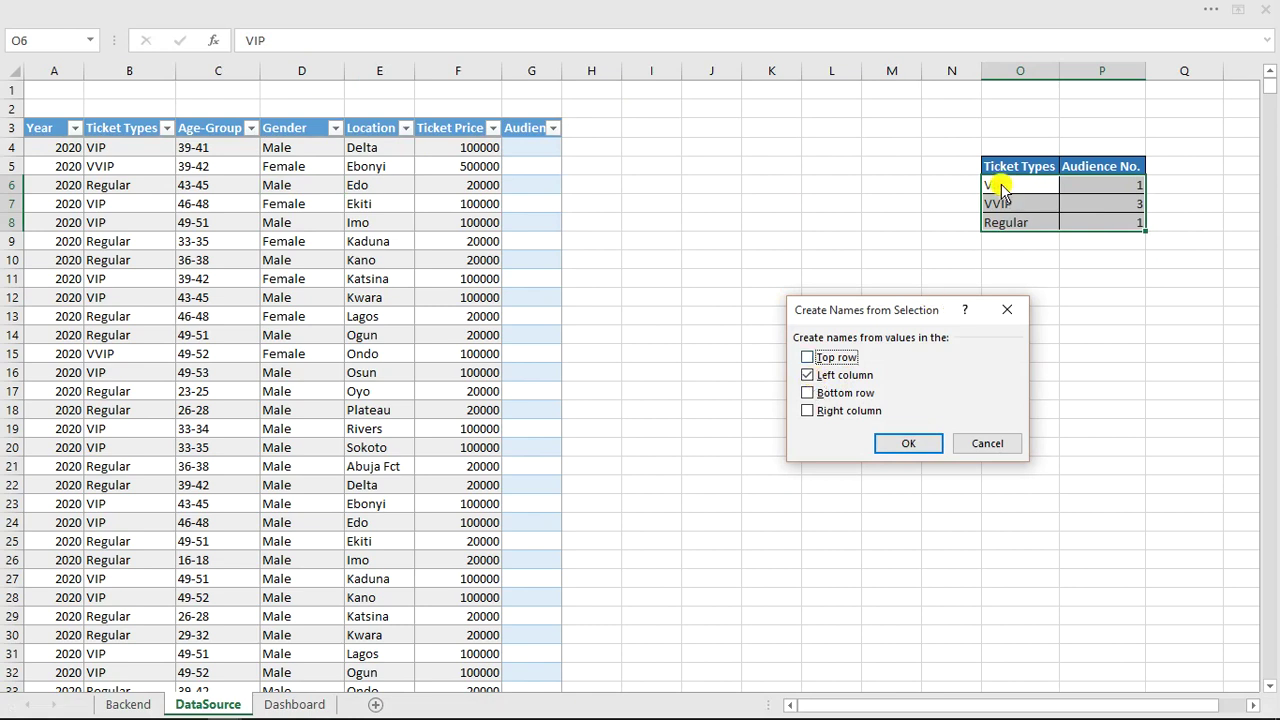
{"action": "left_click", "coordinate": [908, 443]}
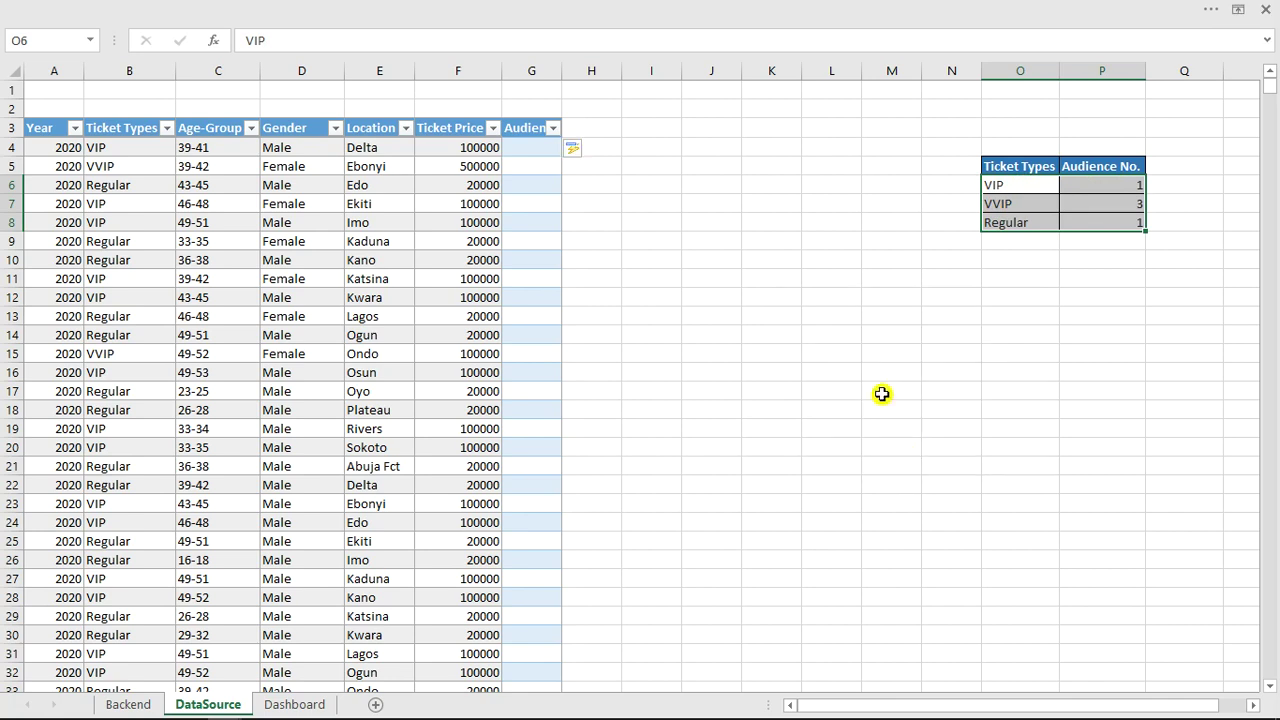
Enter TT1 in cell N6 beside VIP and fill the series down to TT3 in N8.
{"action": "left_click", "coordinate": [946, 189]}
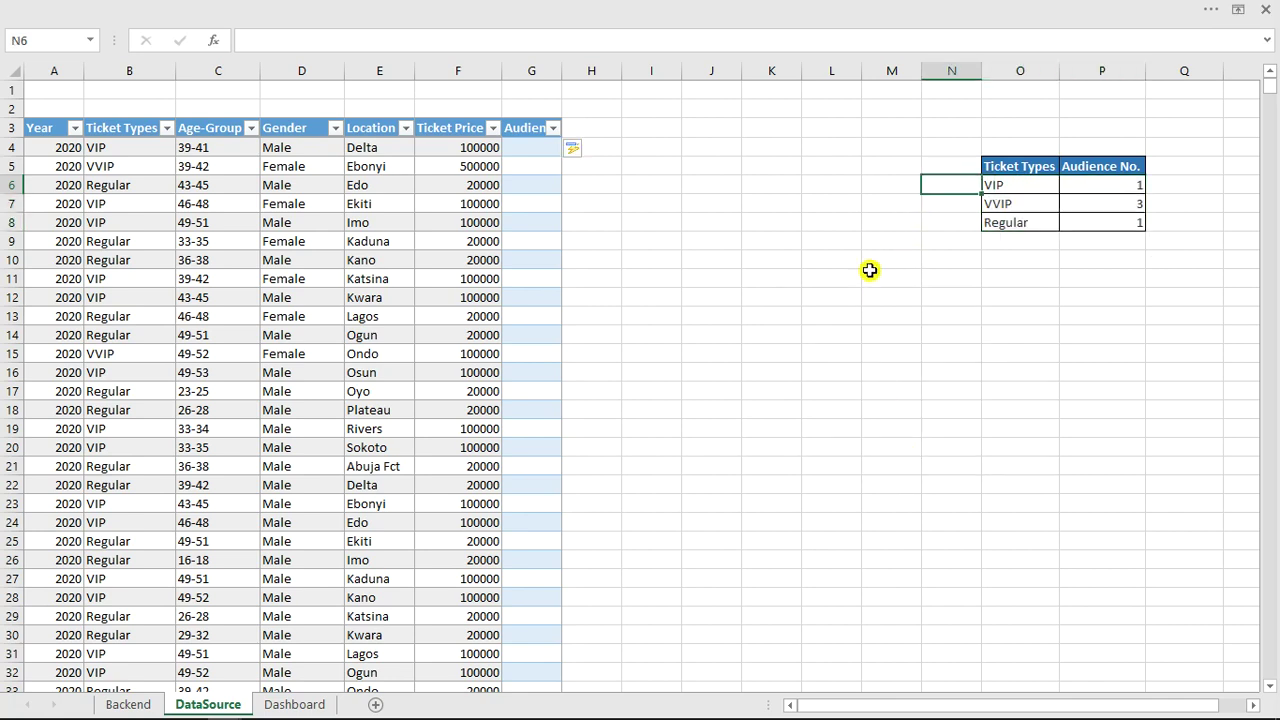
{"action": "type", "text": "F"}
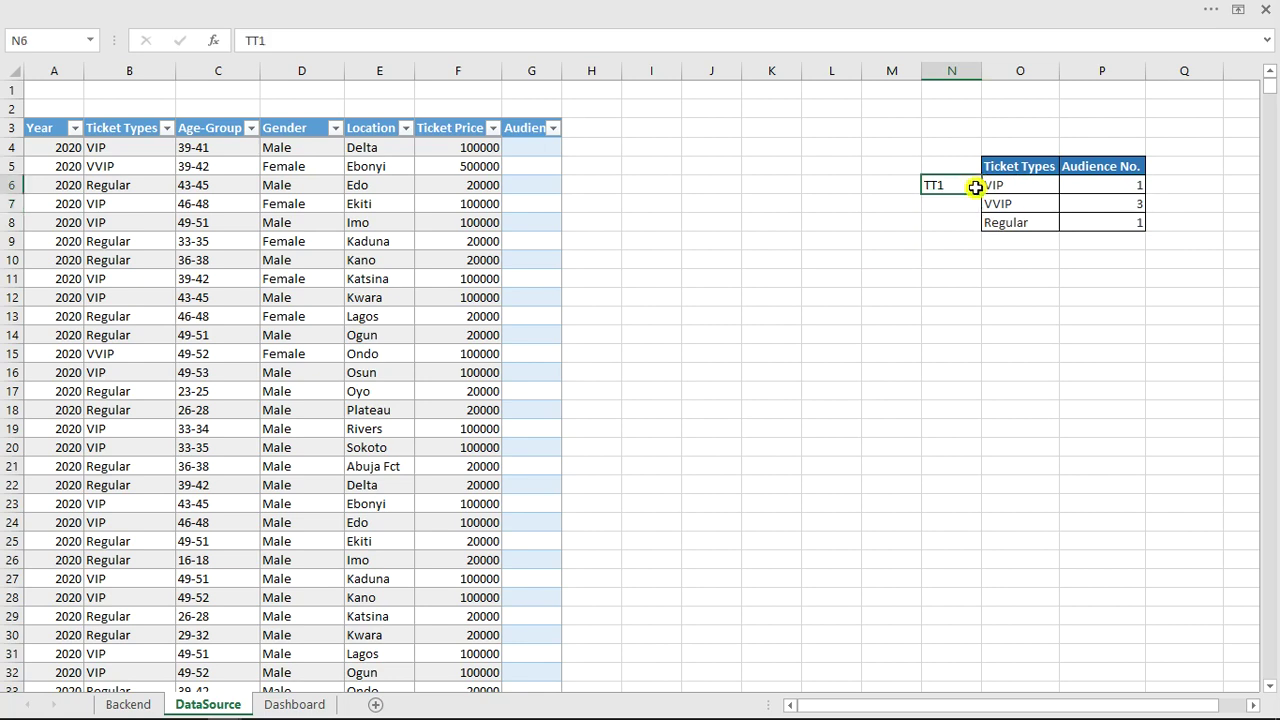
{"action": "left_click_drag", "start_coordinate": [980, 202], "coordinate": [997, 291]}
{"action": "left_click", "coordinate": [997, 292]}
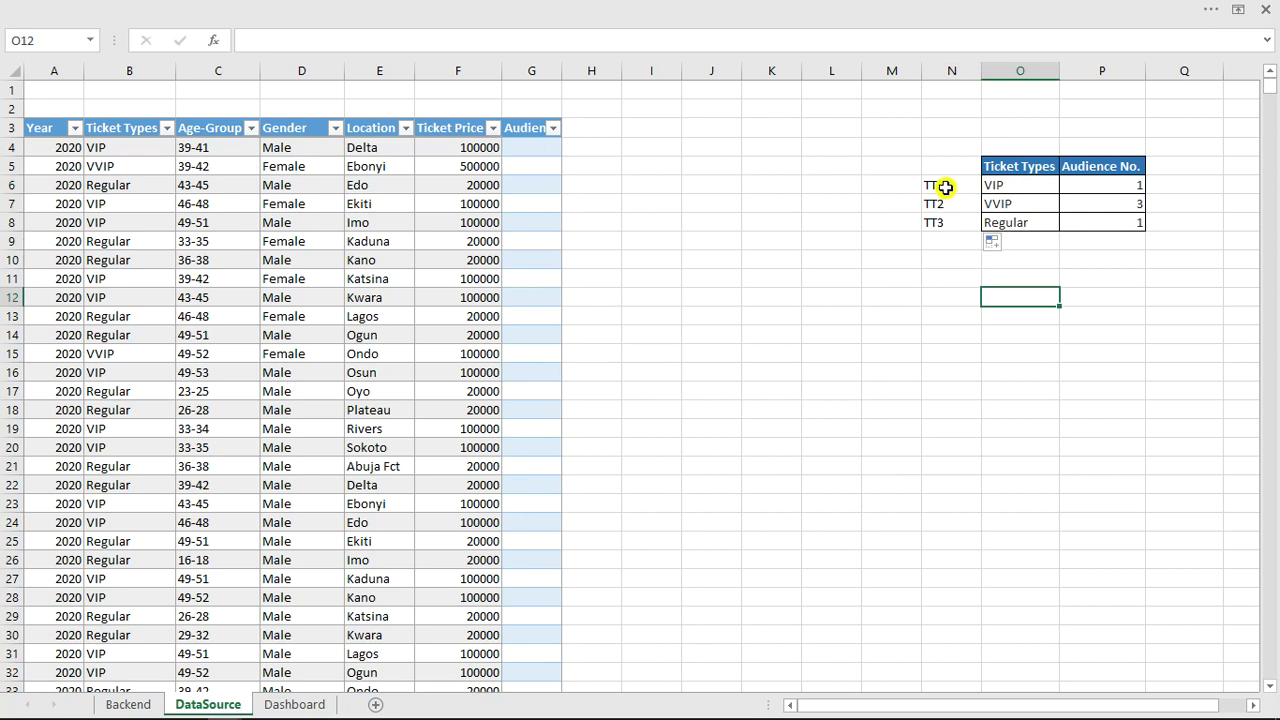
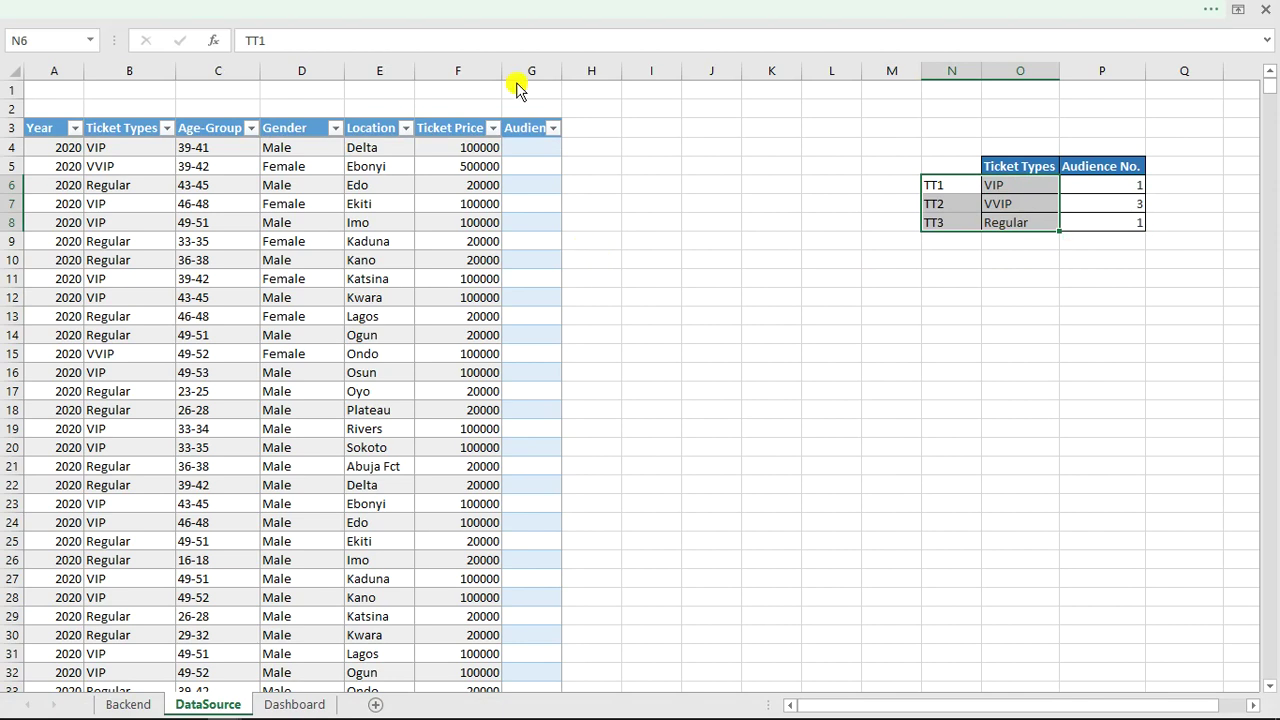
Create names for the ticket type cells from selection N6:O8, using only the left column's TT labels.
{"action": "left_click", "coordinate": [606, 112]}
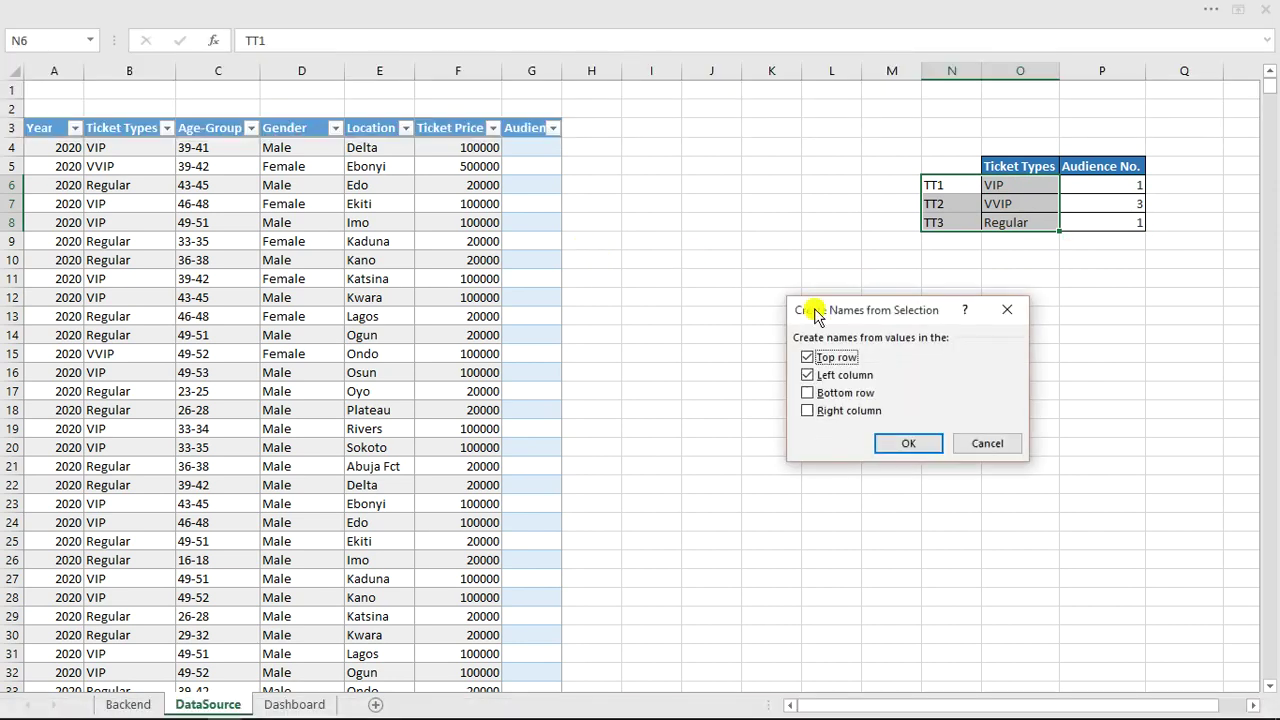
{"action": "left_click", "coordinate": [810, 358]}
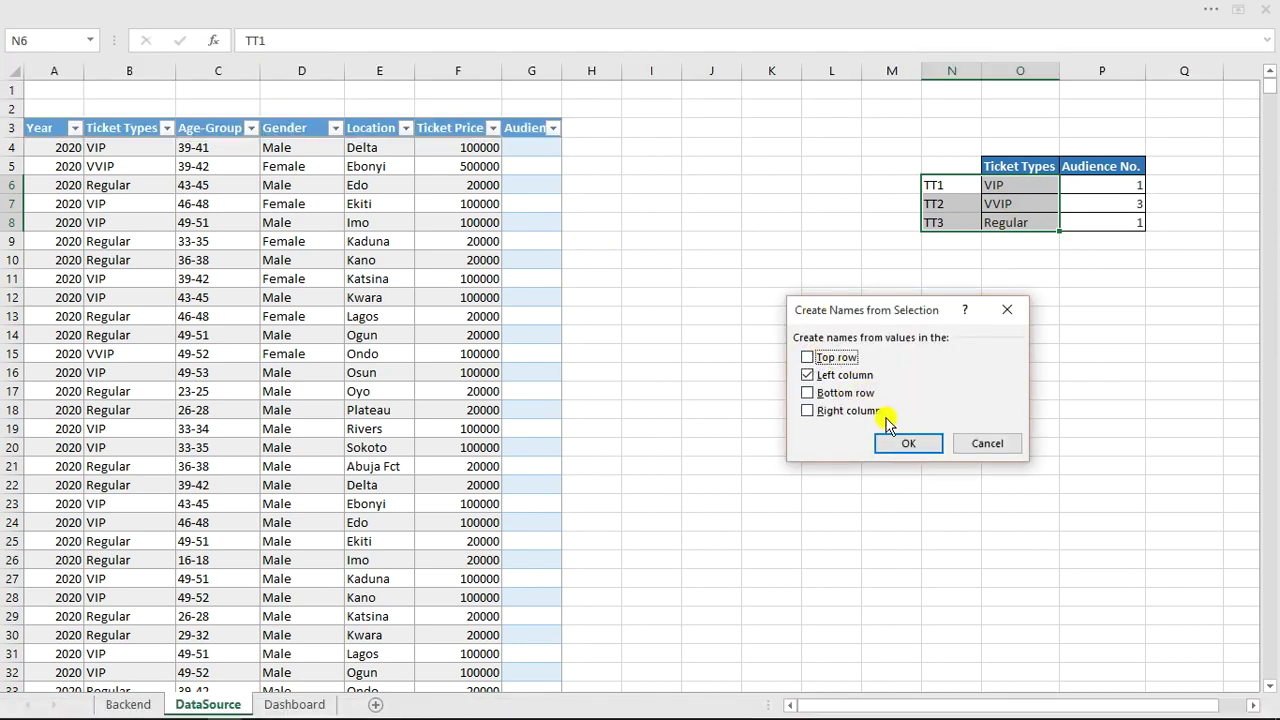
{"action": "left_click", "coordinate": [908, 444]}
{"action": "left_click", "coordinate": [800, 263]}
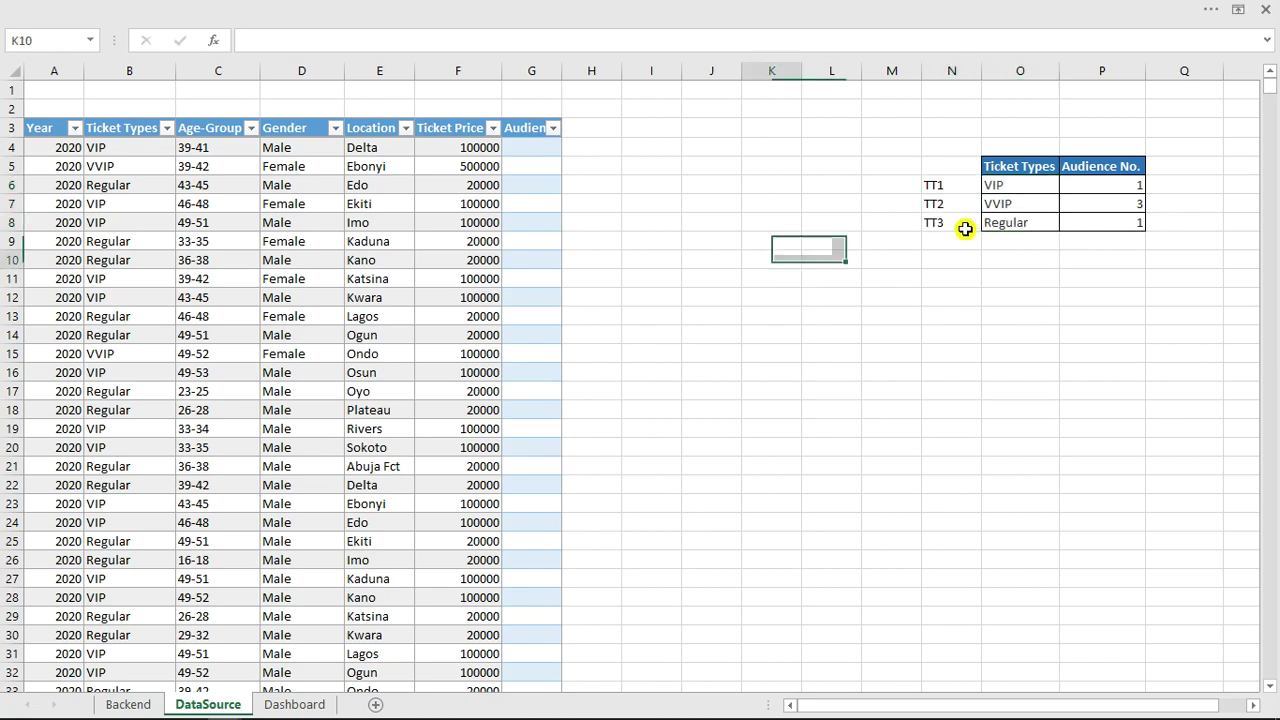
Check the workbook's list of defined names and go to the cell named TT2_.
{"action": "left_click", "coordinate": [1006, 187]}
{"action": "left_click", "coordinate": [543, 234]}
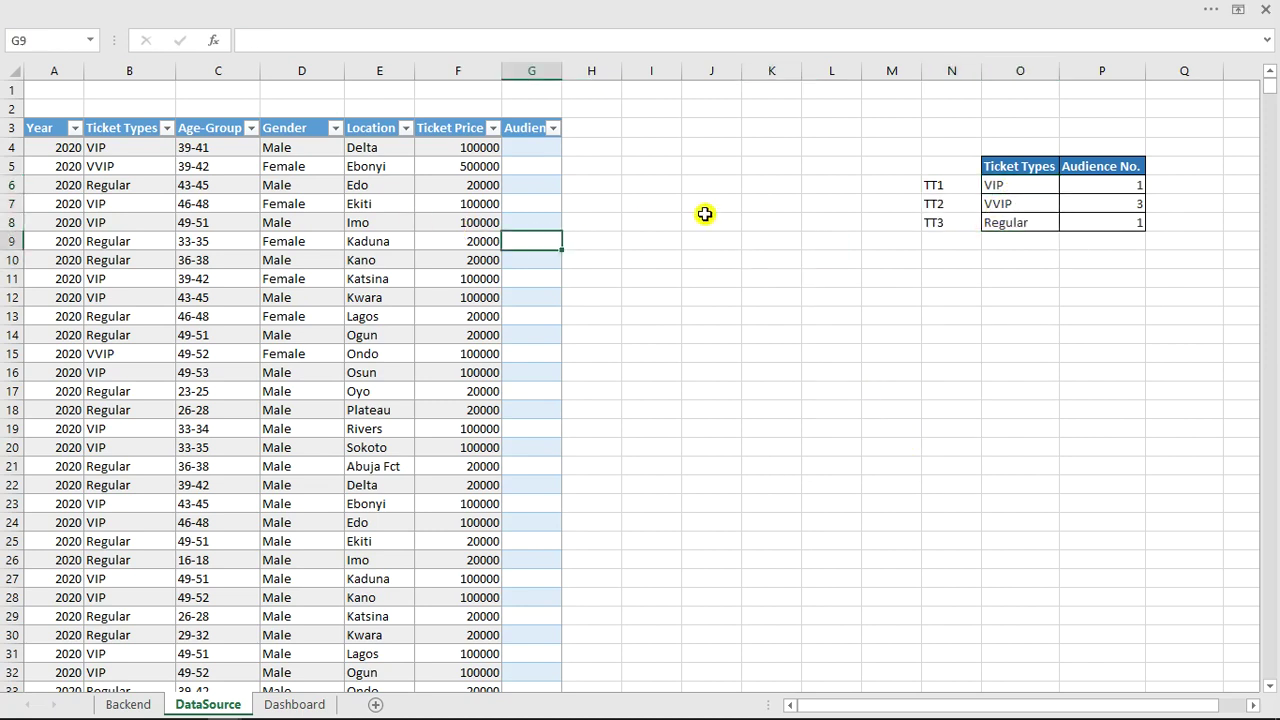
{"action": "left_click", "coordinate": [90, 41]}
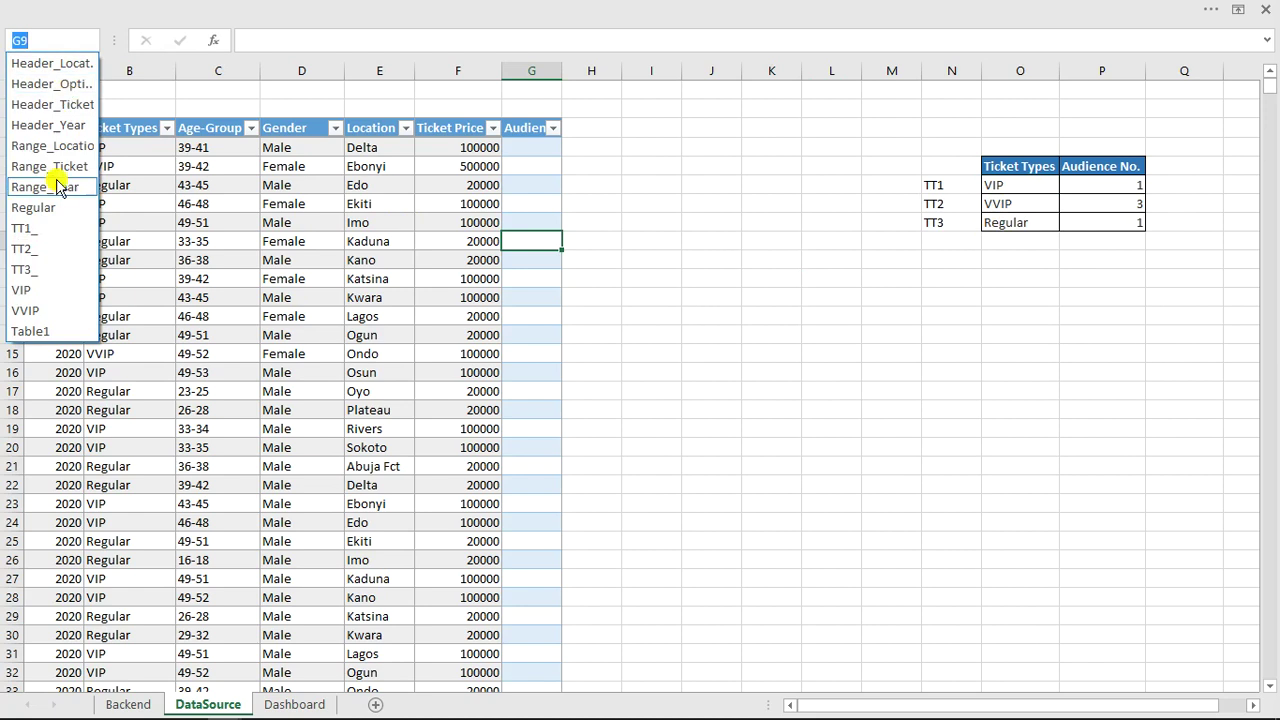
{"action": "left_click", "coordinate": [57, 242]}
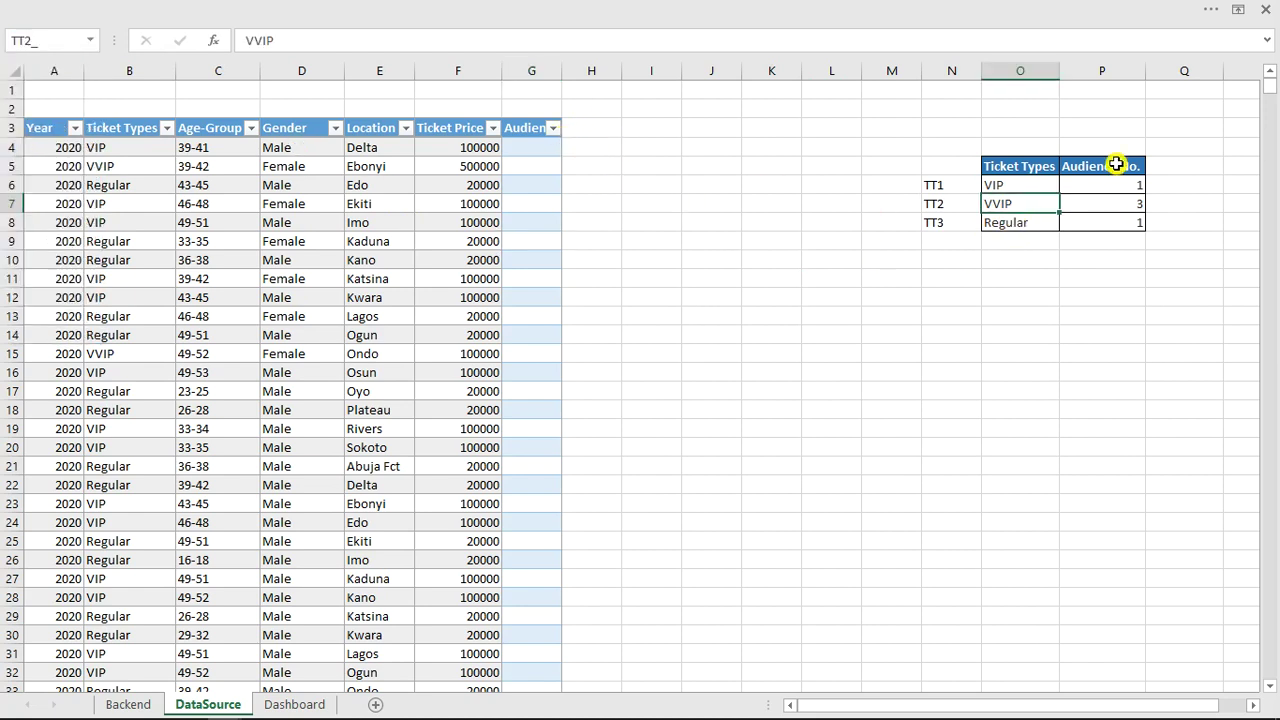
Start an IF formula in G4 of the Audience column that returns VIP when the row's ticket type equals TT1_.
{"action": "left_click", "coordinate": [534, 150]}
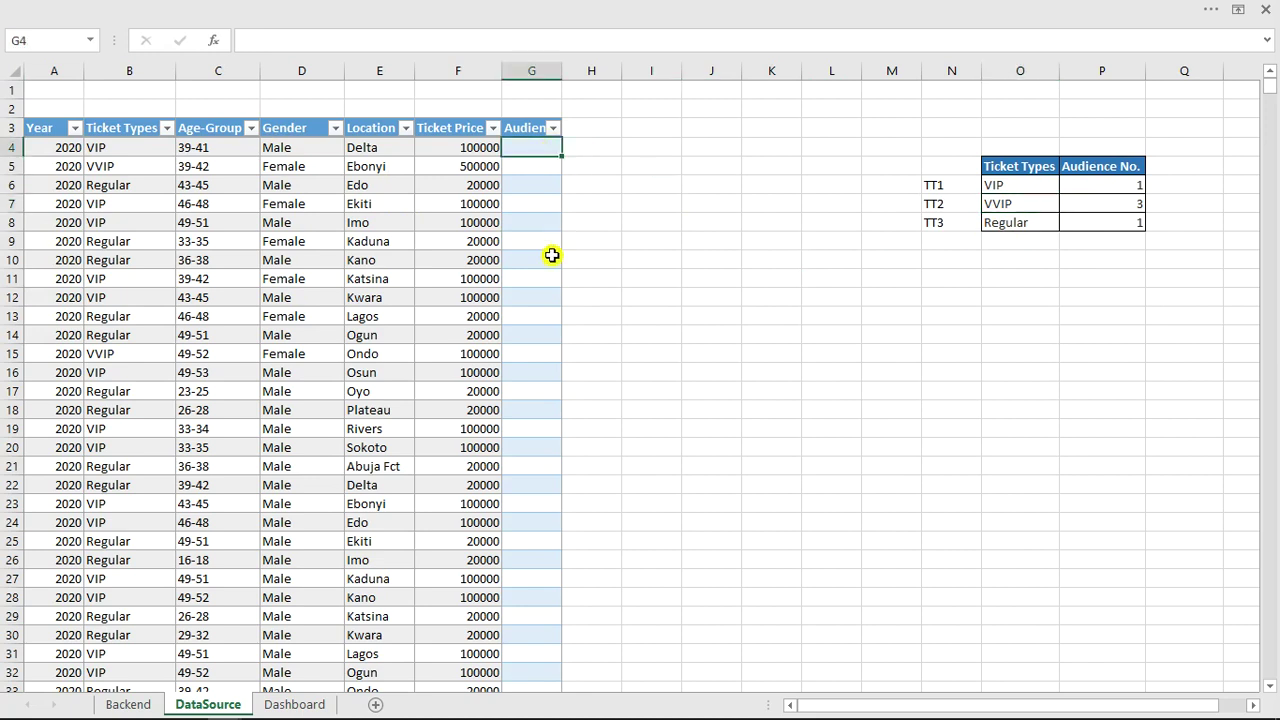
{"action": "type", "text": "=if"}
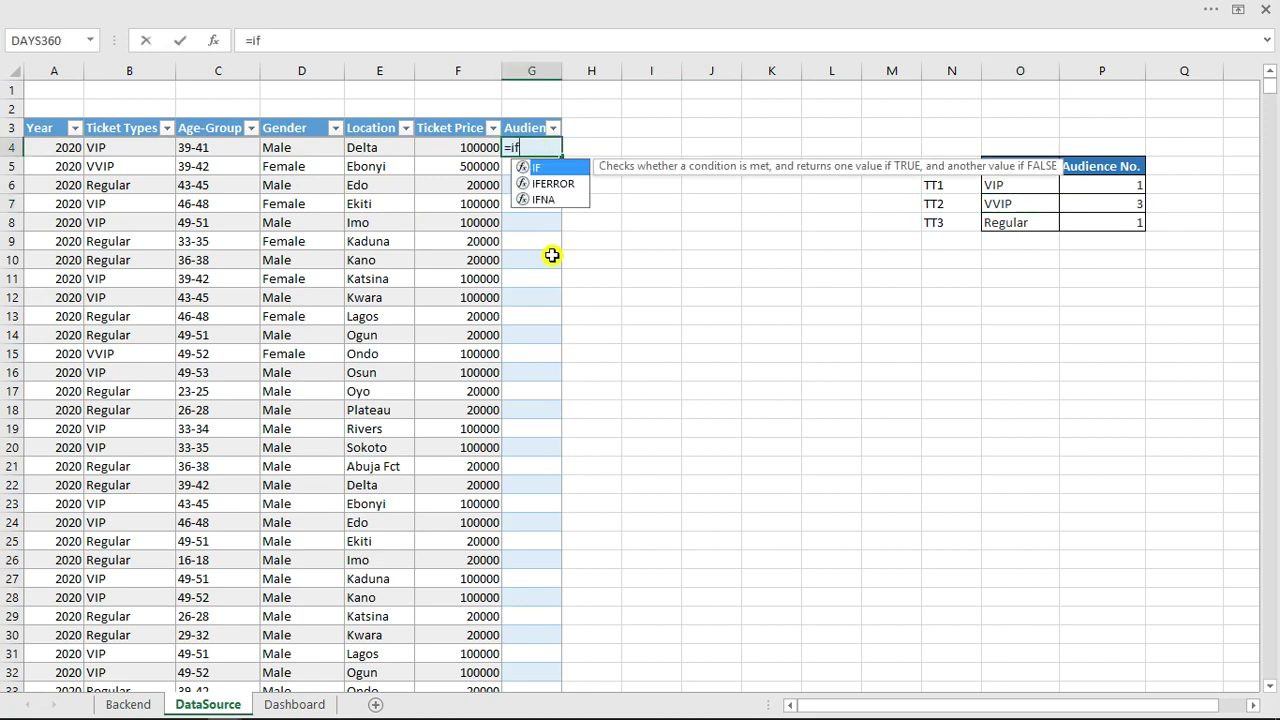
{"action": "key", "text": "Tab"}
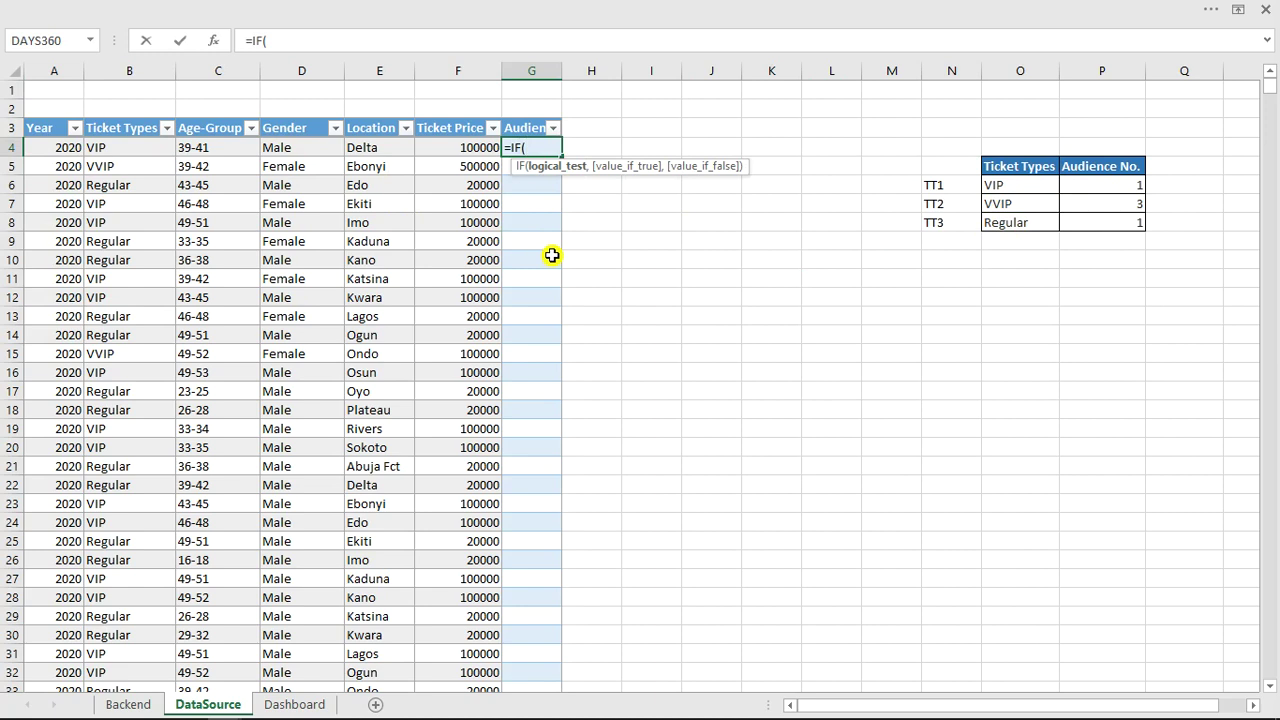
{"action": "left_click", "coordinate": [139, 149]}
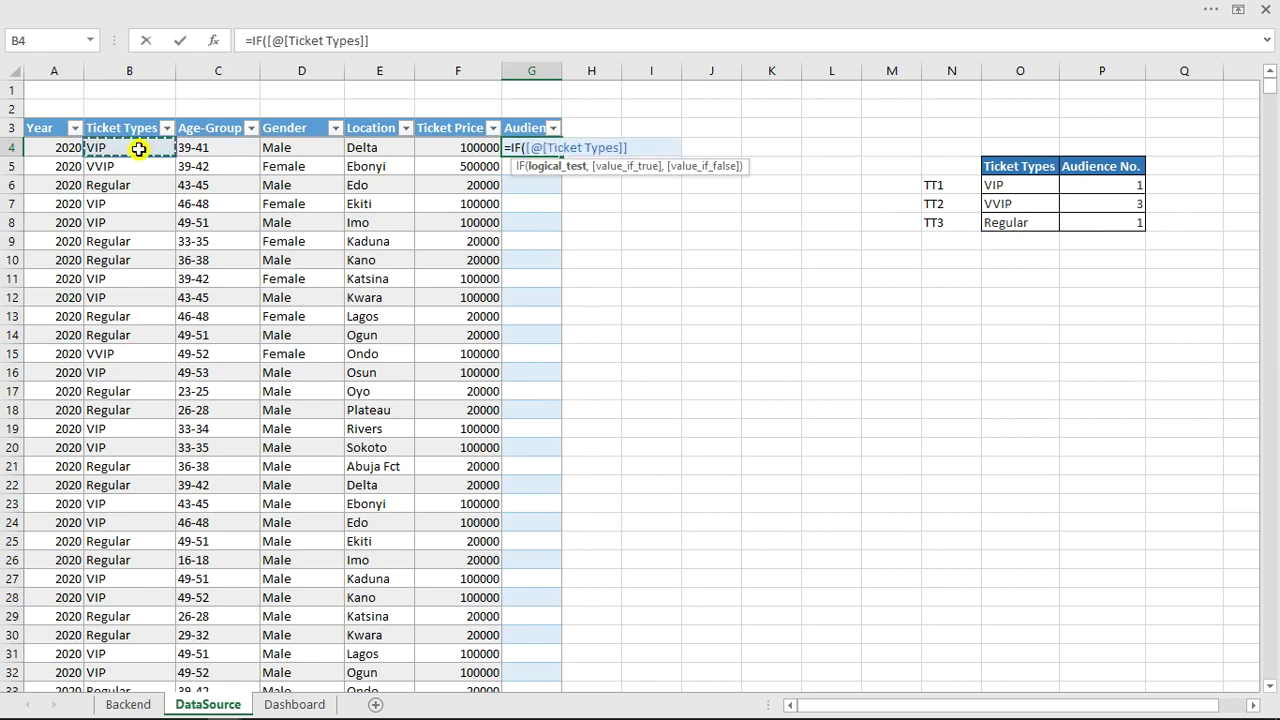
{"action": "type", "text": "="}
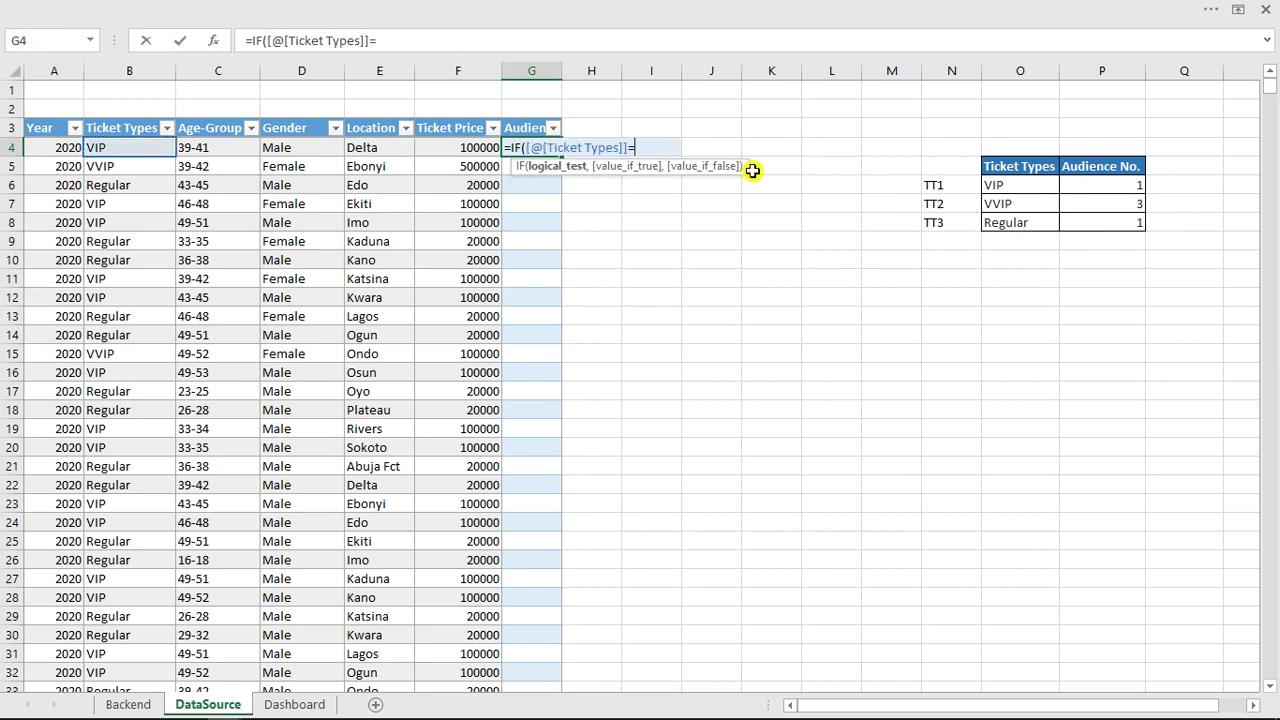
{"action": "left_click", "coordinate": [1000, 186]}
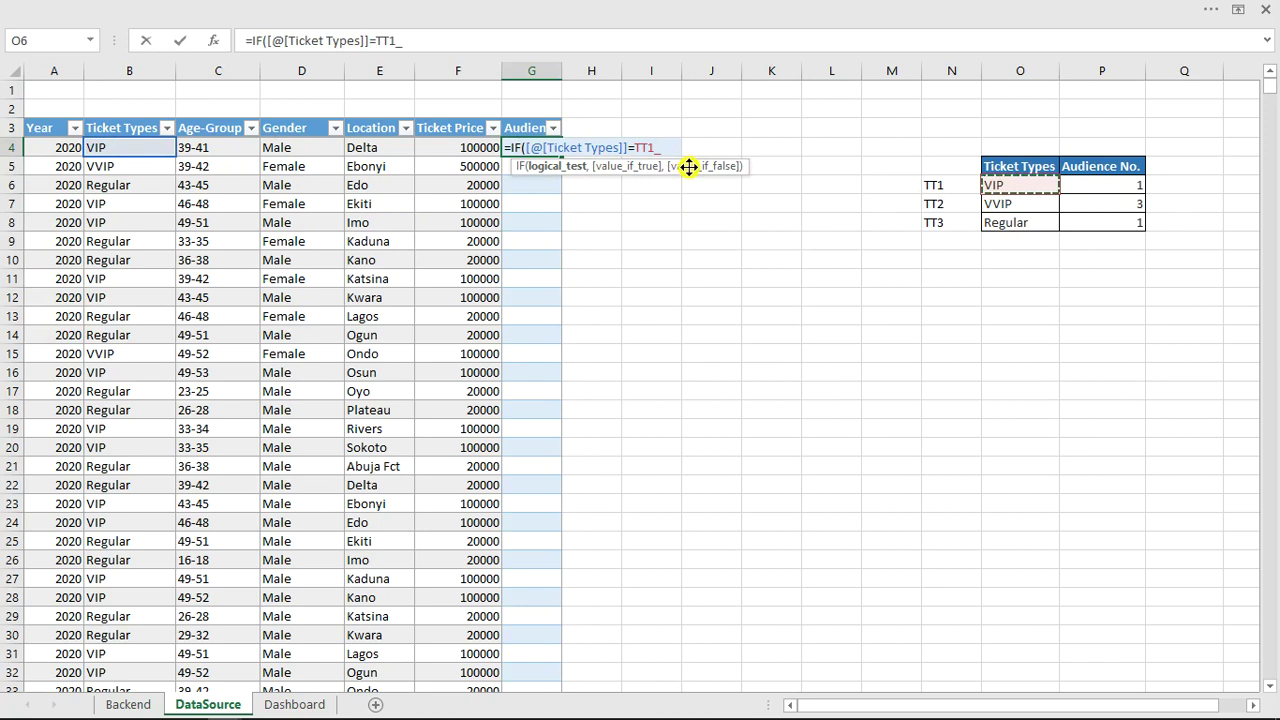
{"action": "type", "text": ","}
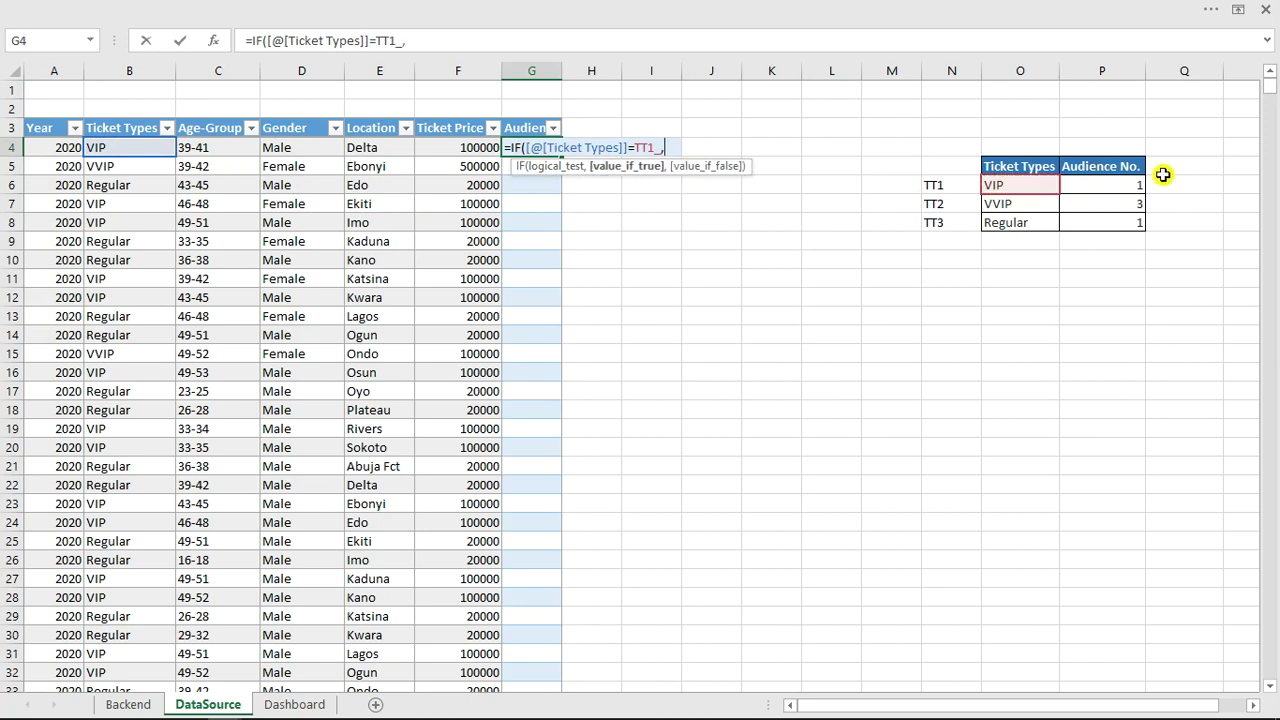
{"action": "left_click", "coordinate": [1120, 187]}
{"action": "type", "text": ","}
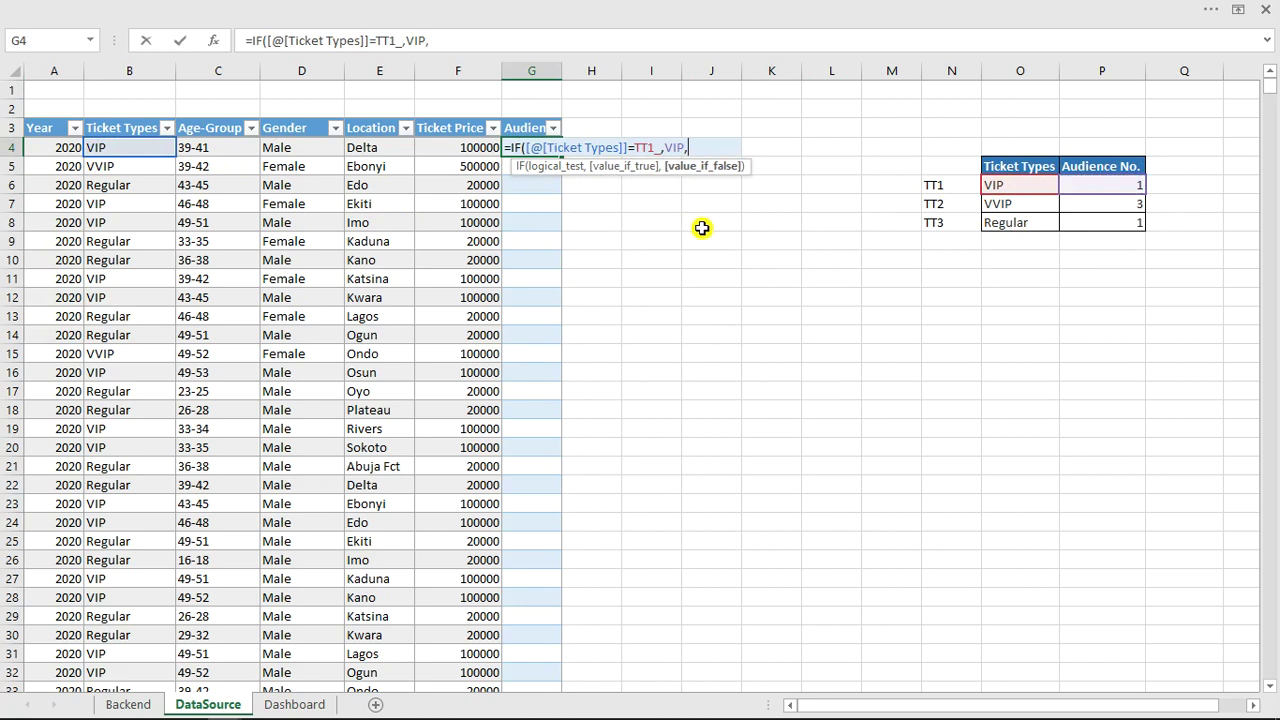
Complete the Audience formula with a nested IF returning VVIP when the ticket type equals TT2_, otherwise Regular, and enter it.
{"action": "type", "text": "IF("}
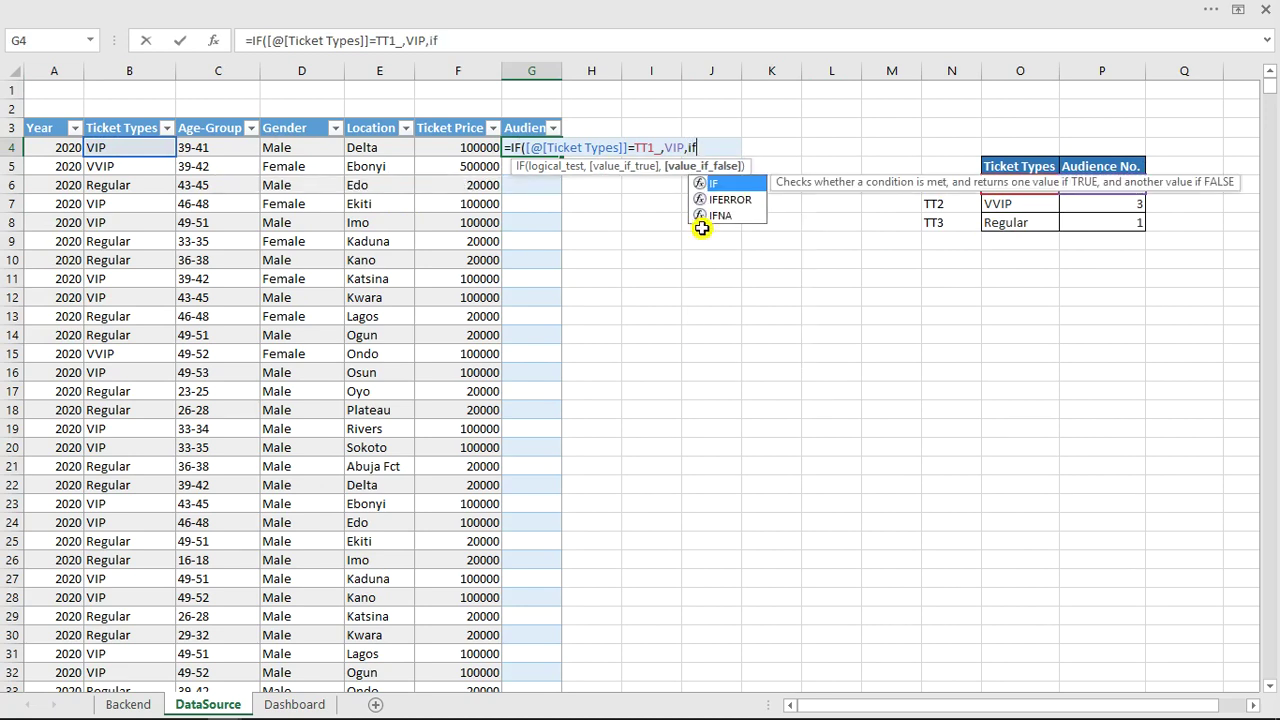
{"action": "left_click", "coordinate": [96, 147]}
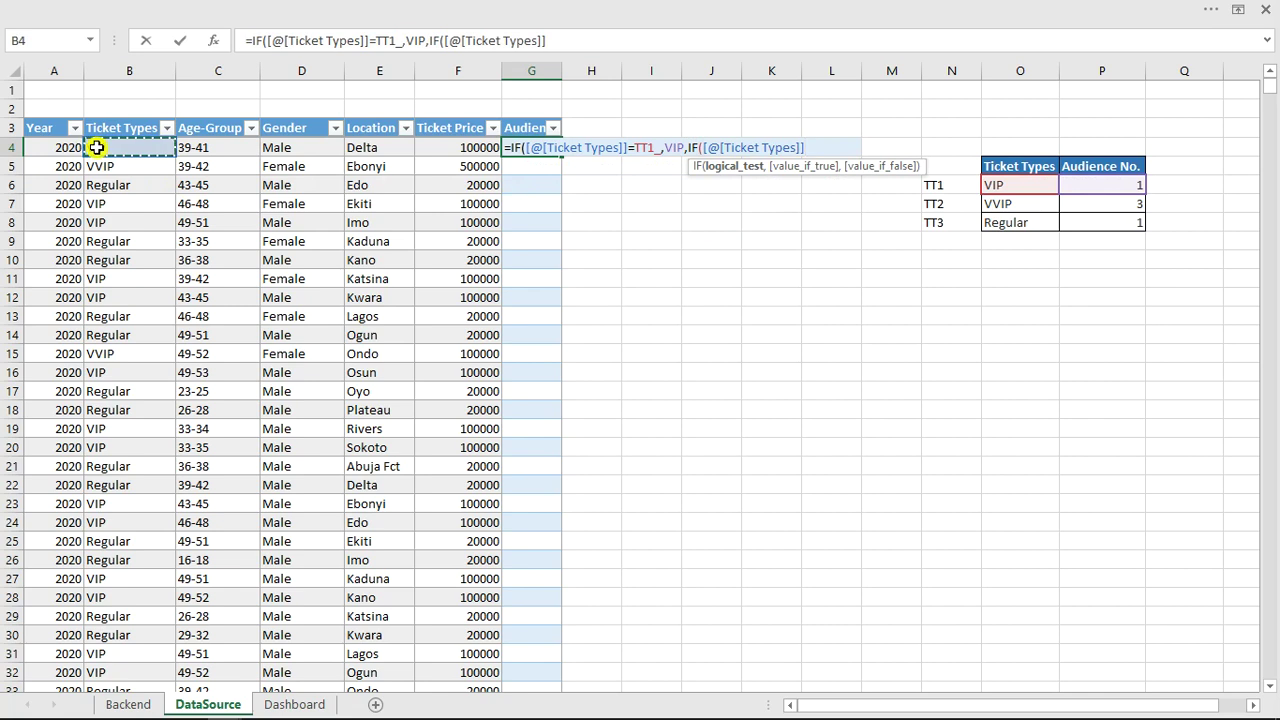
{"action": "type", "text": "="}
{"action": "left_click", "coordinate": [1012, 207]}
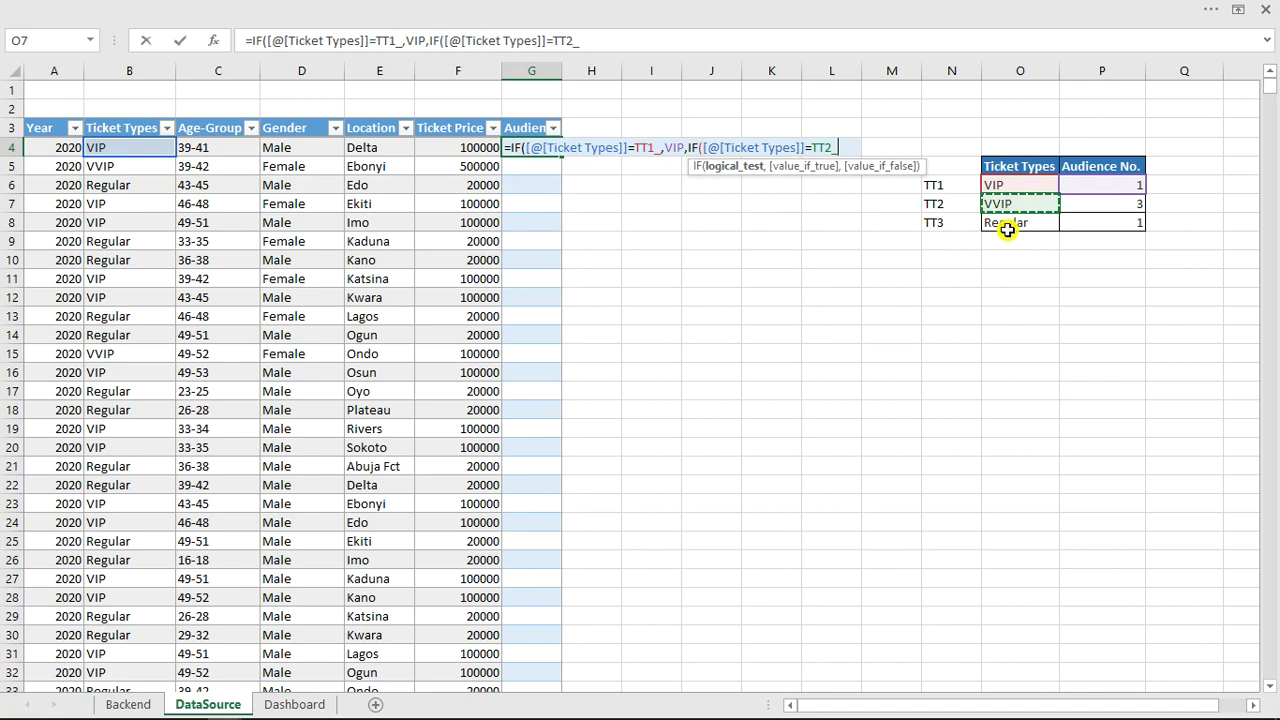
{"action": "type", "text": ","}
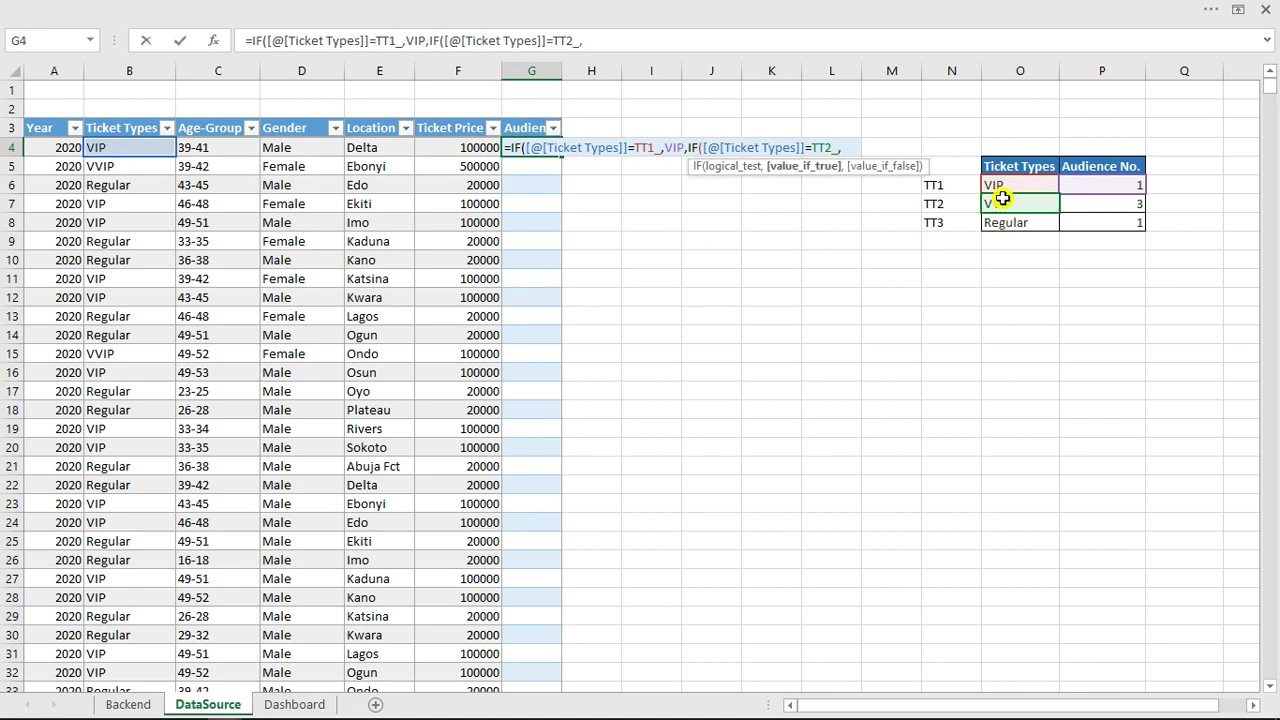
{"action": "left_click", "coordinate": [1098, 204]}
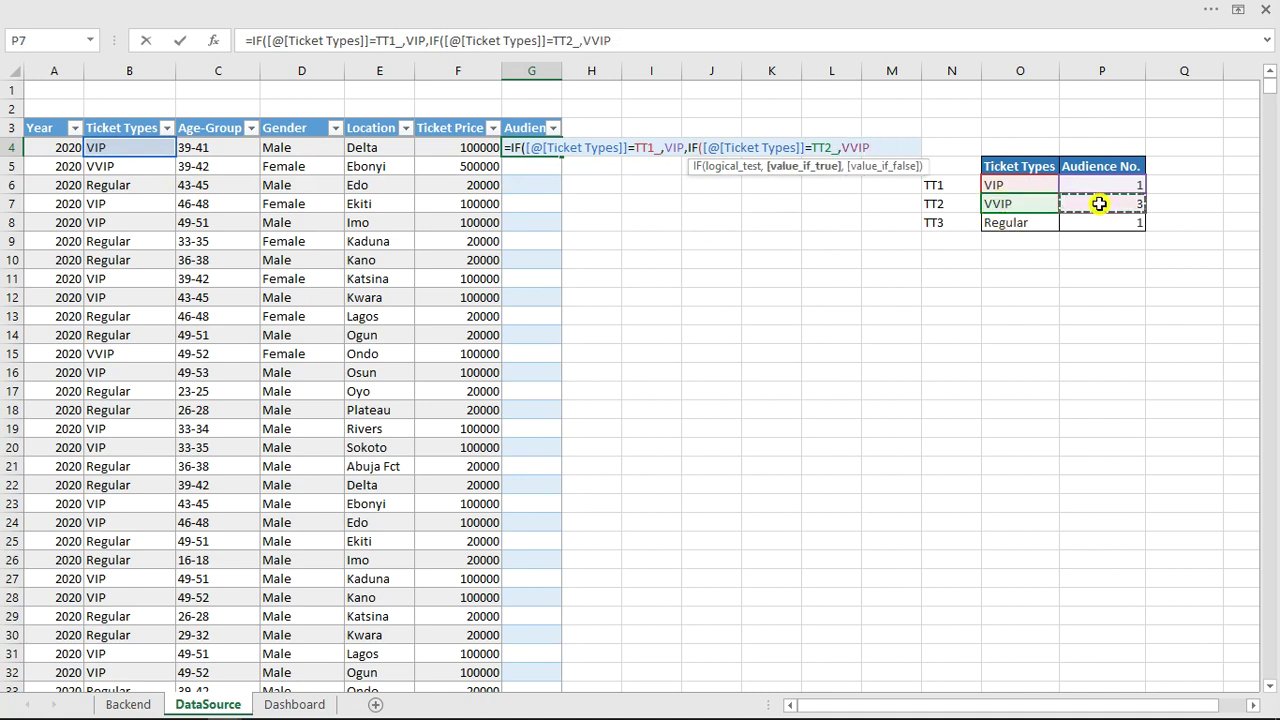
{"action": "type", "text": ","}
{"action": "left_click", "coordinate": [1100, 225]}
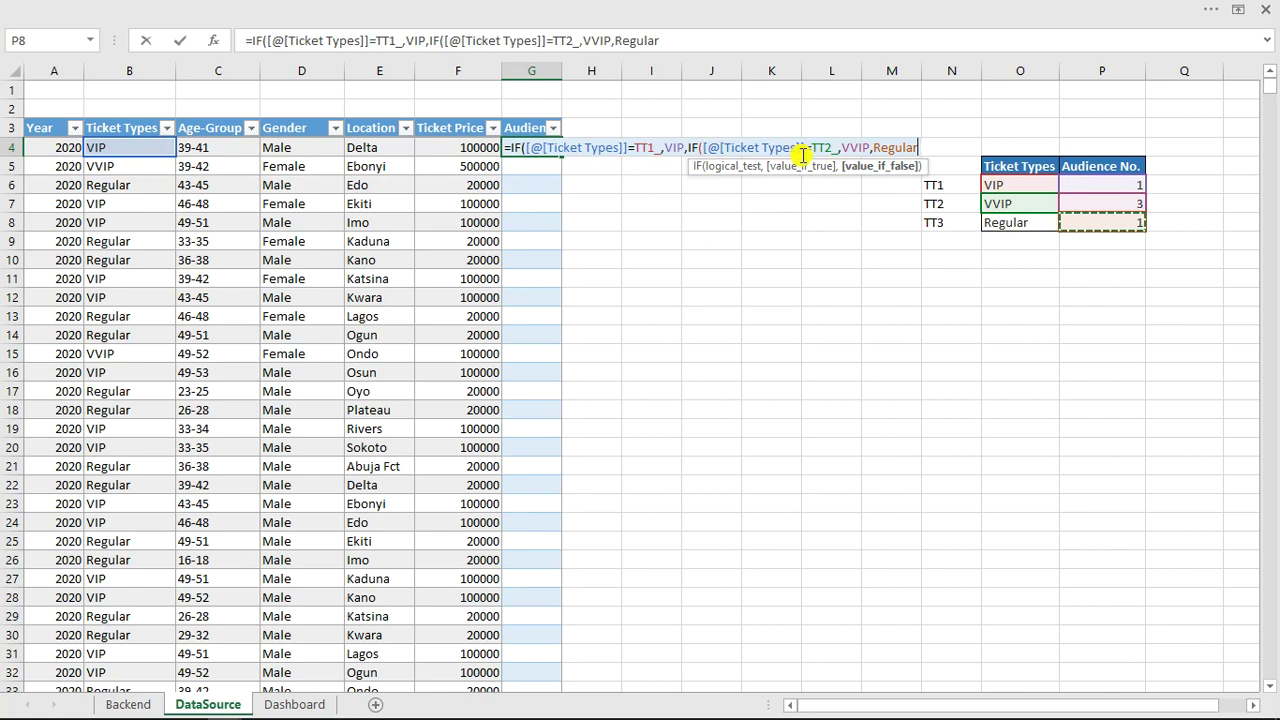
{"action": "type", "text": "))"}
{"action": "left_click", "coordinate": [834, 152]}
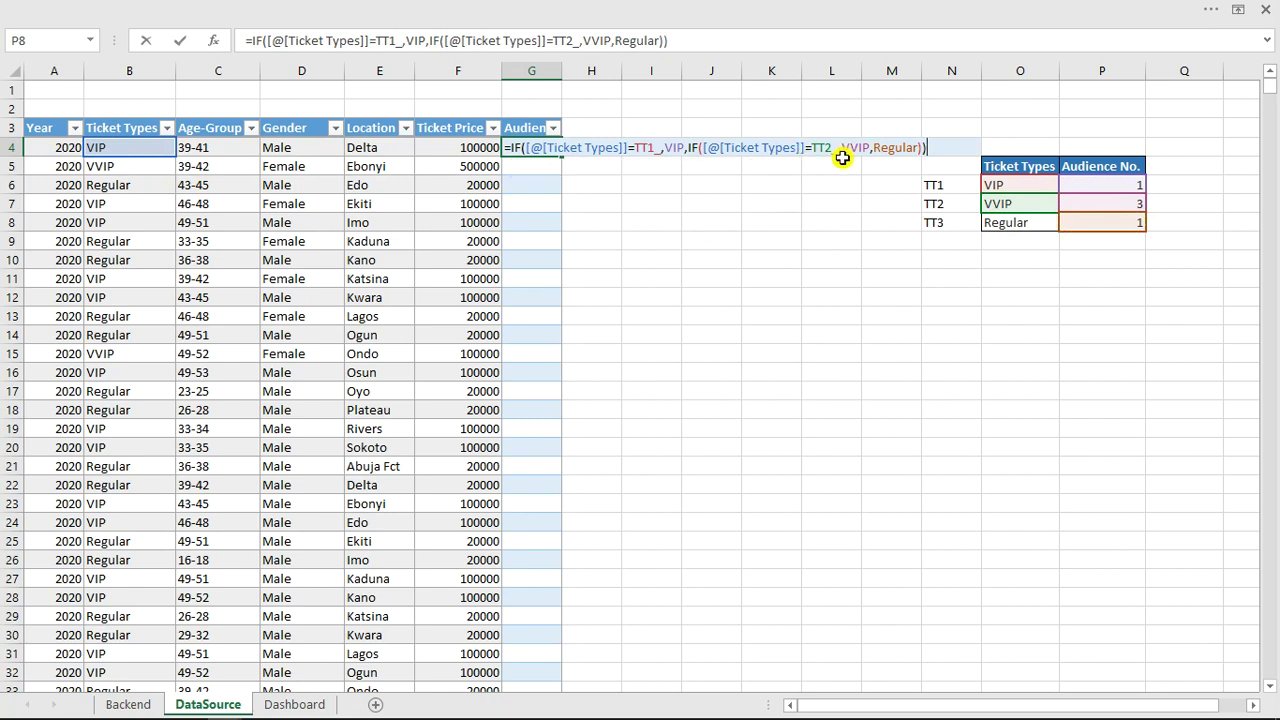
{"action": "key", "text": "Return"}
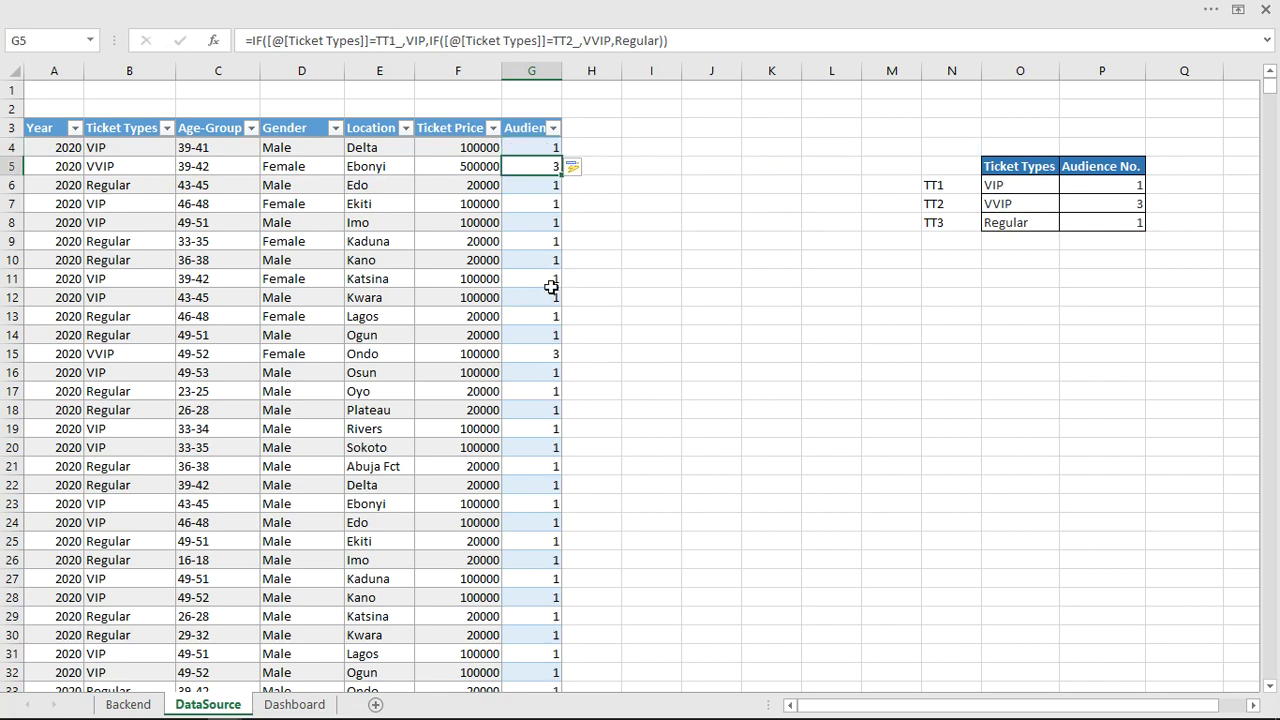
Check the calculated Audience values against the ticket types, including the VVIP record in row 5.
{"action": "left_click_drag", "start_coordinate": [551, 287], "coordinate": [551, 298]}
{"action": "scroll", "coordinate": [535, 440], "scroll_direction": "down", "scroll_amount": 3}
{"action": "scroll", "coordinate": [537, 455], "scroll_direction": "up", "scroll_amount": 3}
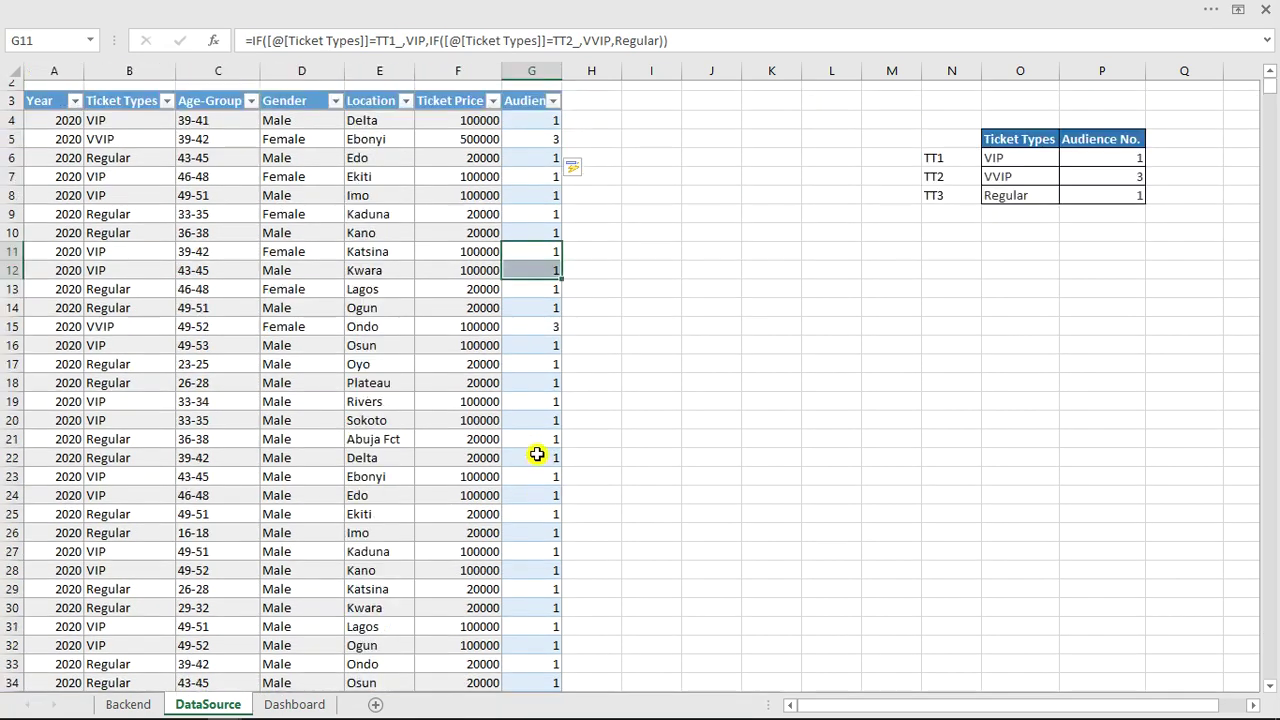
{"action": "scroll", "coordinate": [537, 455], "scroll_direction": "up", "scroll_amount": 1}
{"action": "left_click_drag", "start_coordinate": [545, 168], "coordinate": [108, 170]}
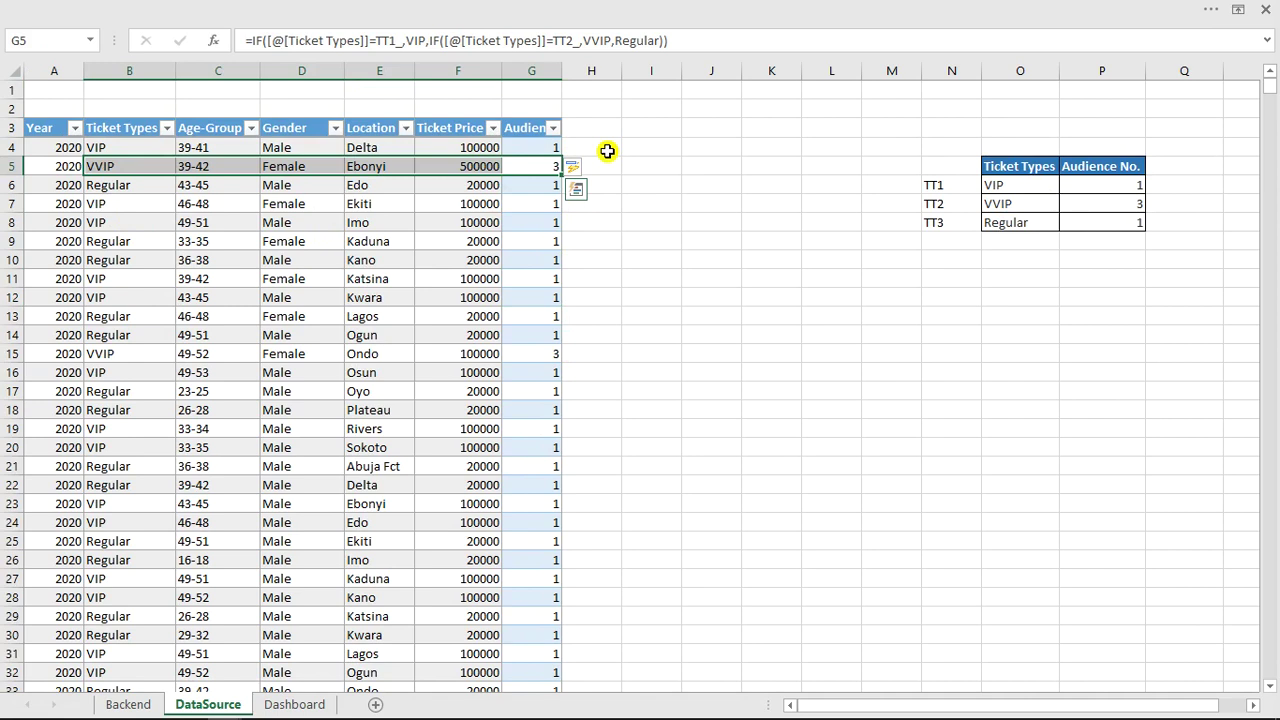
{"action": "left_click", "coordinate": [424, 245]}
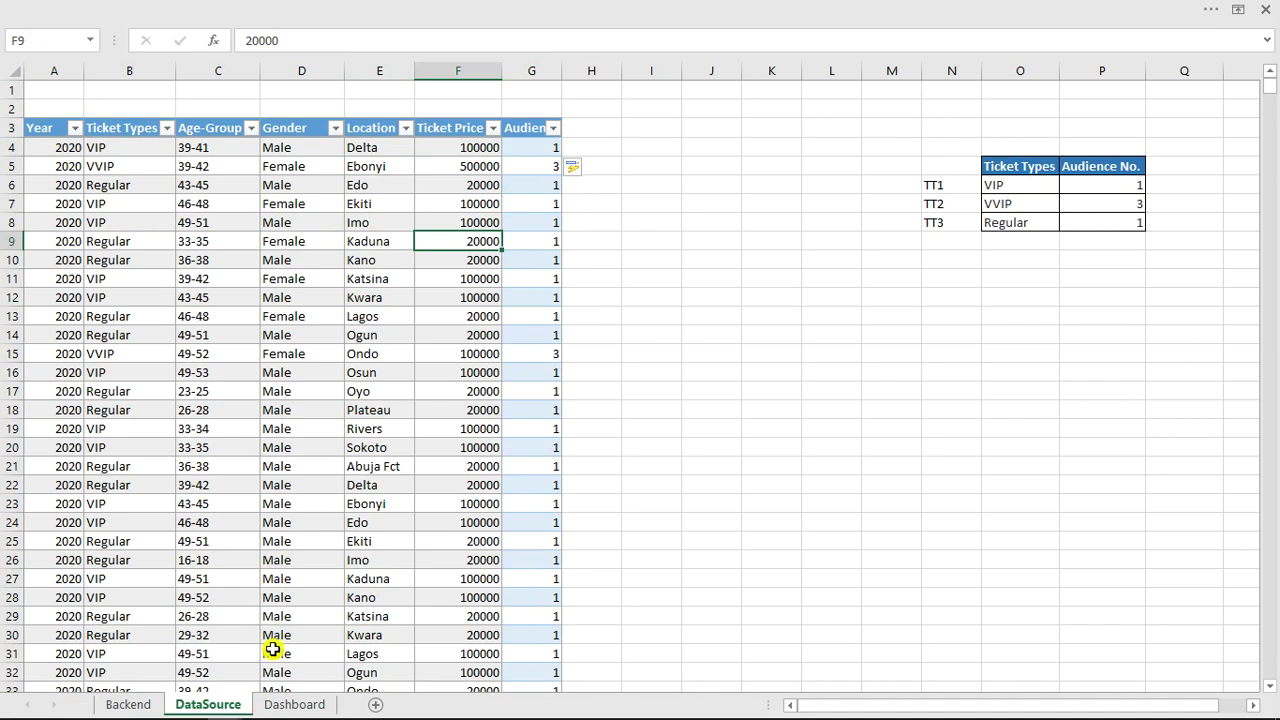
Examine the Dashboard sheet's first drop-down and try its option buttons, switching to #Tickets and back to Revenue.
{"action": "left_click", "coordinate": [292, 705]}
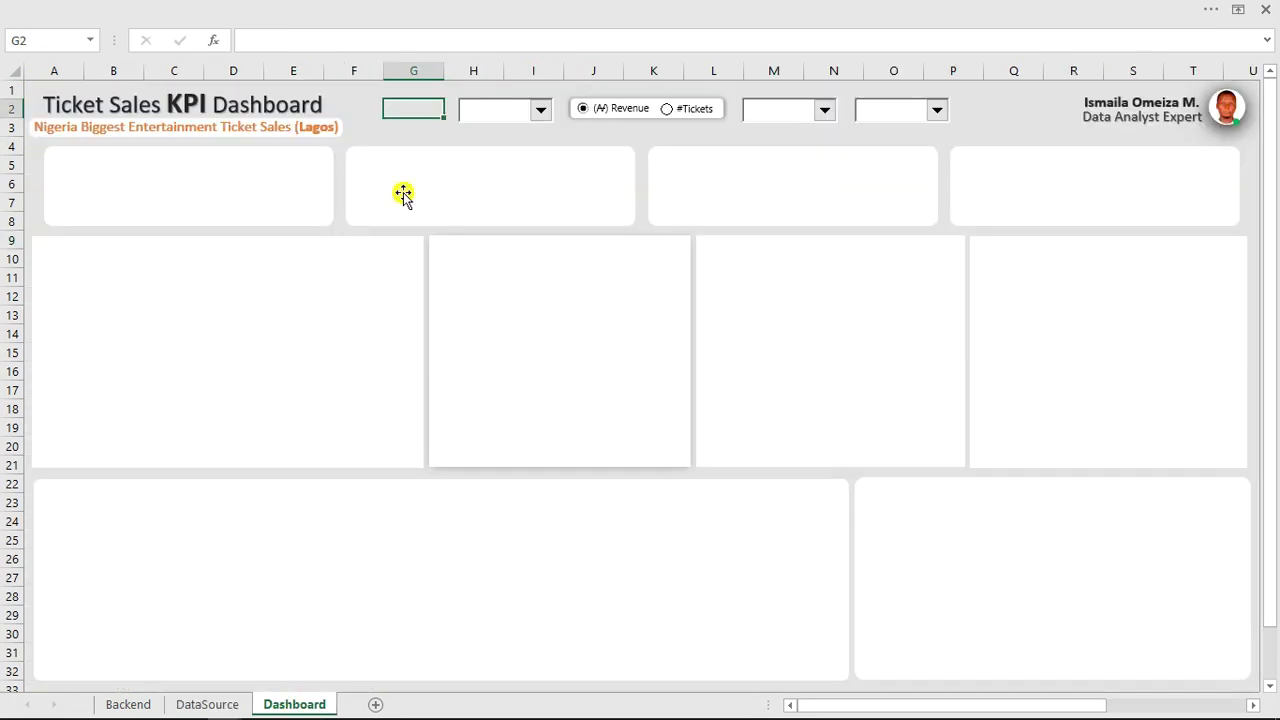
{"action": "left_click", "coordinate": [511, 113]}
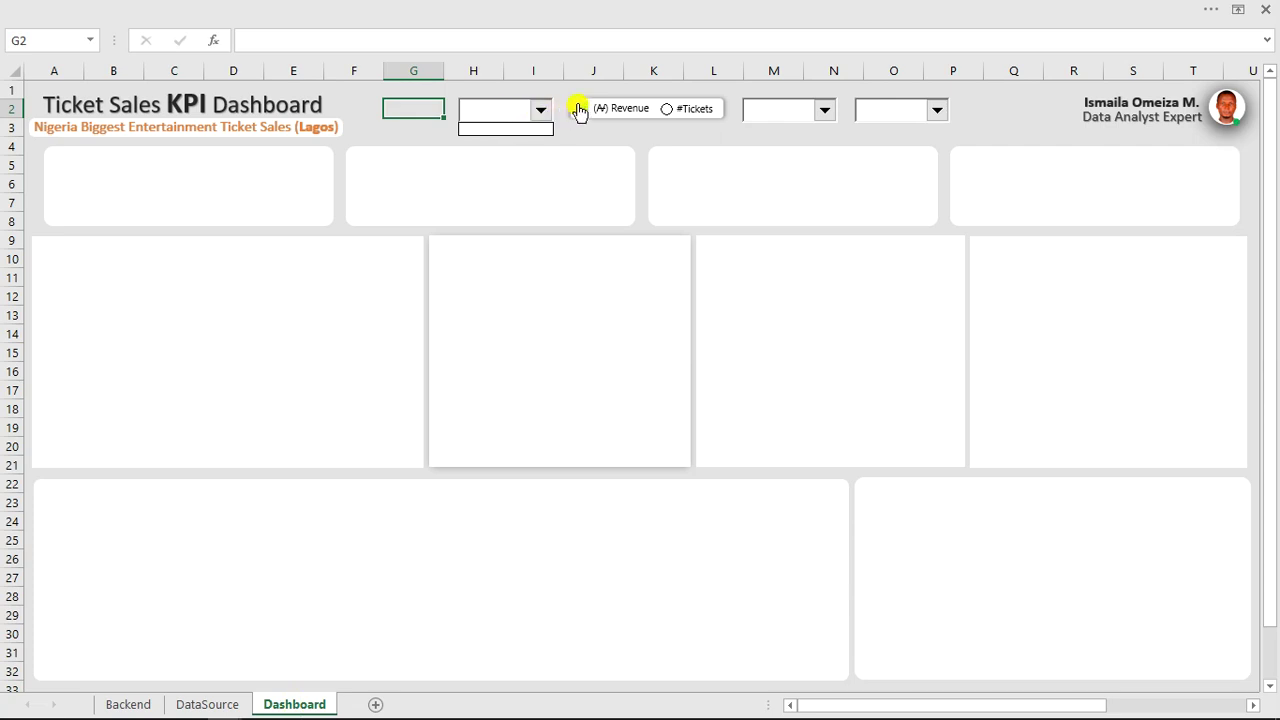
{"action": "left_click", "coordinate": [670, 114]}
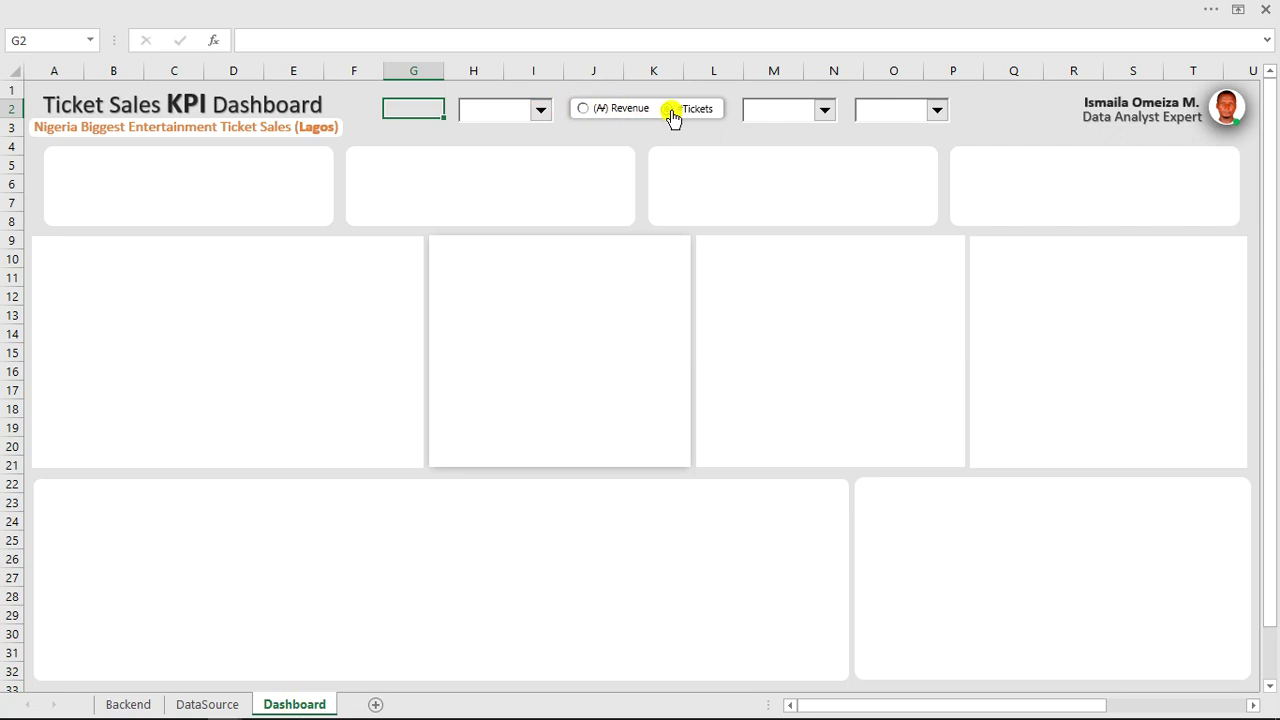
{"action": "left_click", "coordinate": [560, 118]}
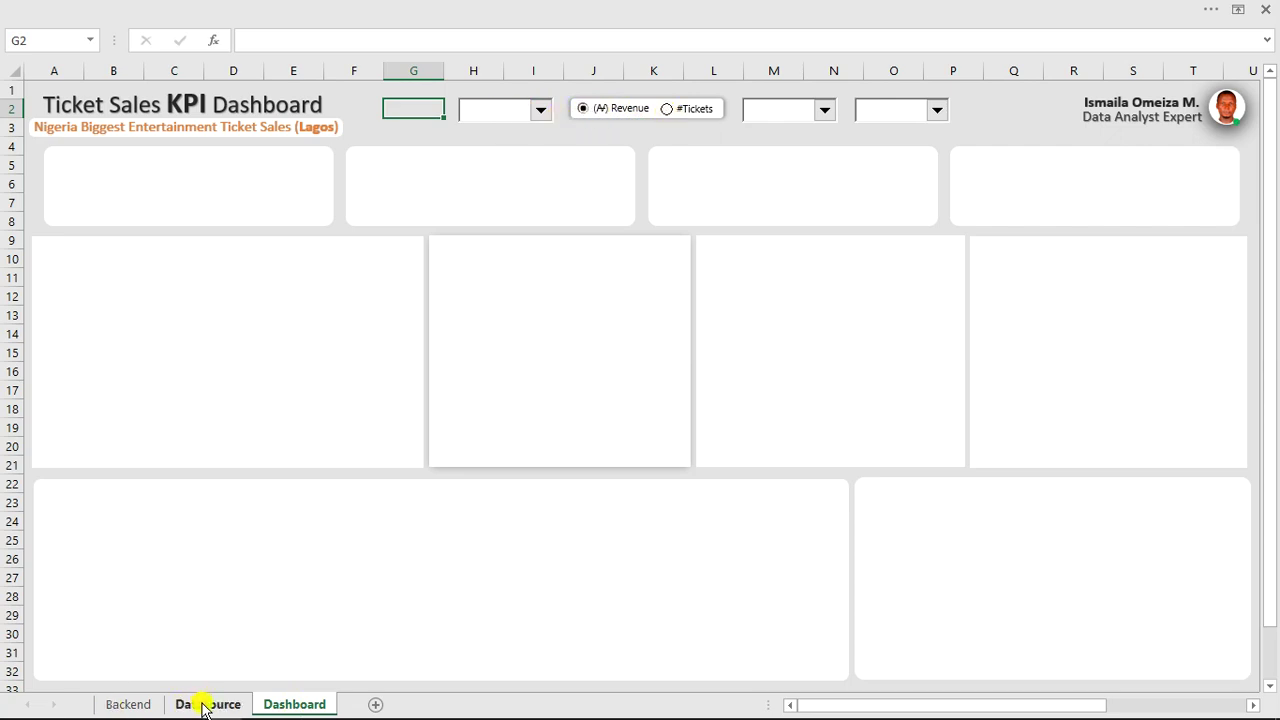
Review the Backend sheet's tables and highlight the location list in B6:B24.
{"action": "left_click", "coordinate": [128, 704]}
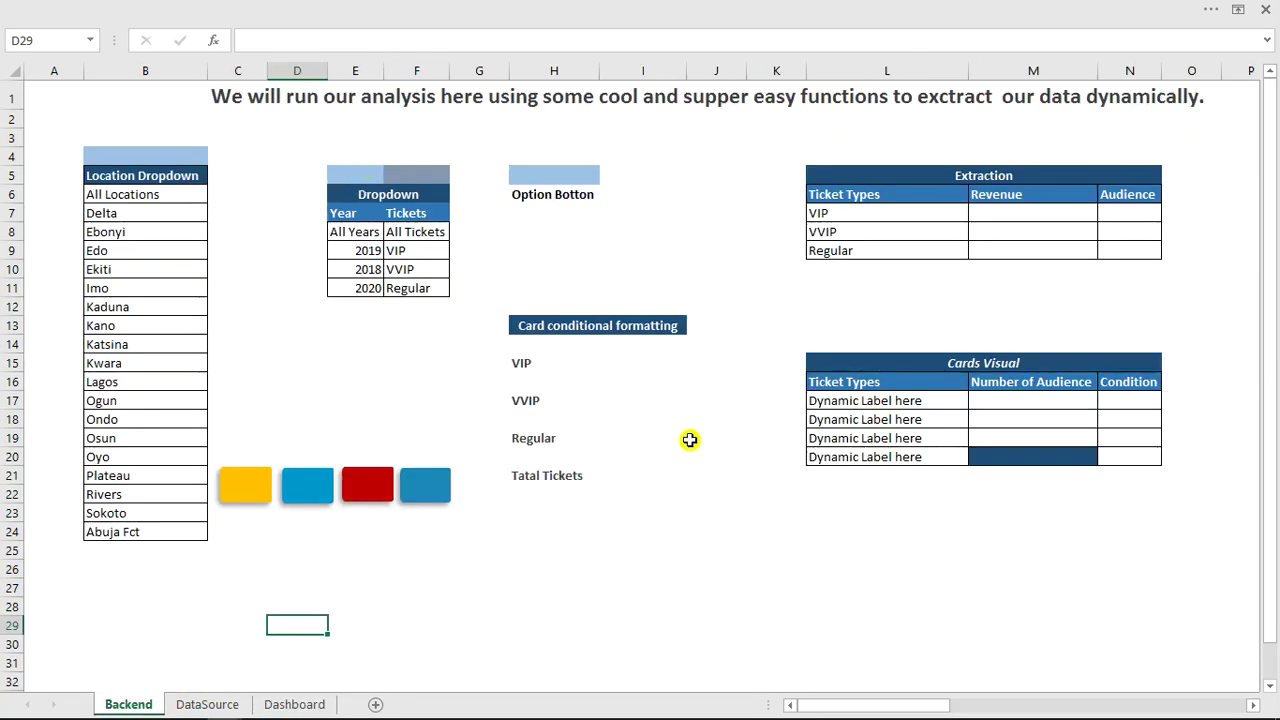
{"action": "mouse_move", "coordinate": [866, 706]}
{"action": "left_mouse_down"}
{"action": "mouse_move", "coordinate": [1154, 705]}
{"action": "mouse_move", "coordinate": [870, 705]}
{"action": "left_mouse_up"}
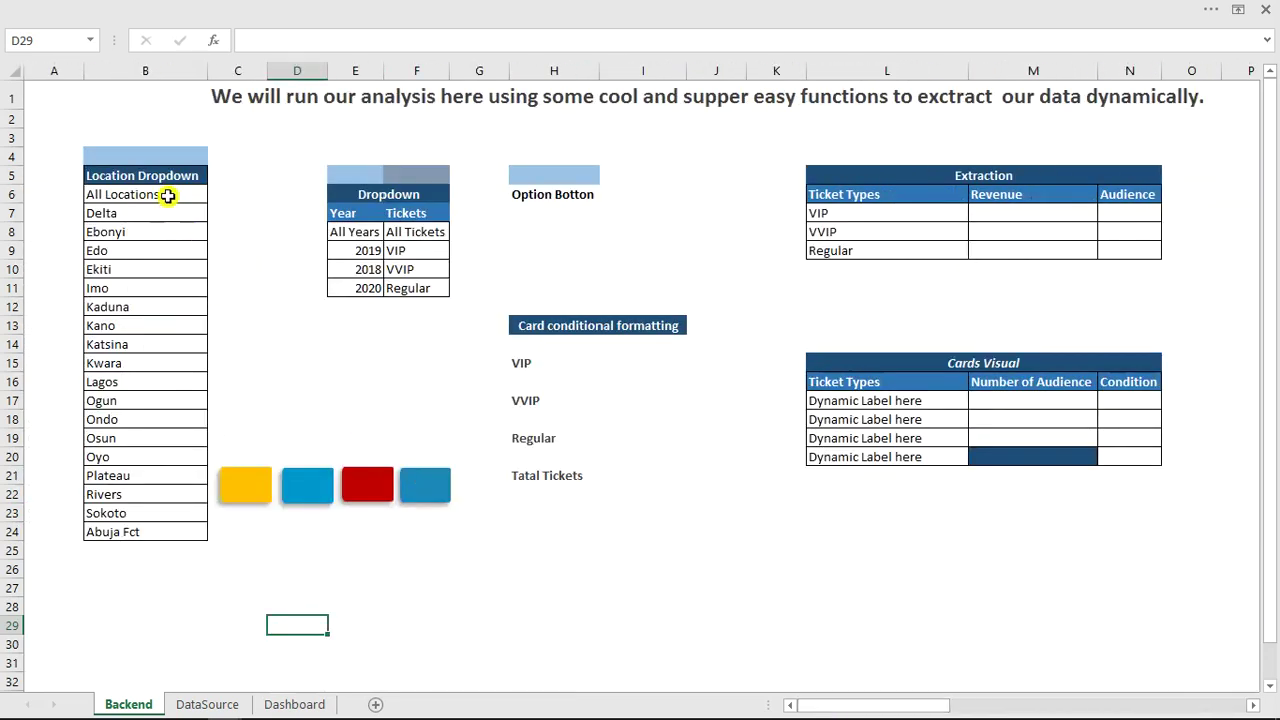
{"action": "left_click_drag", "start_coordinate": [162, 189], "coordinate": [153, 532]}
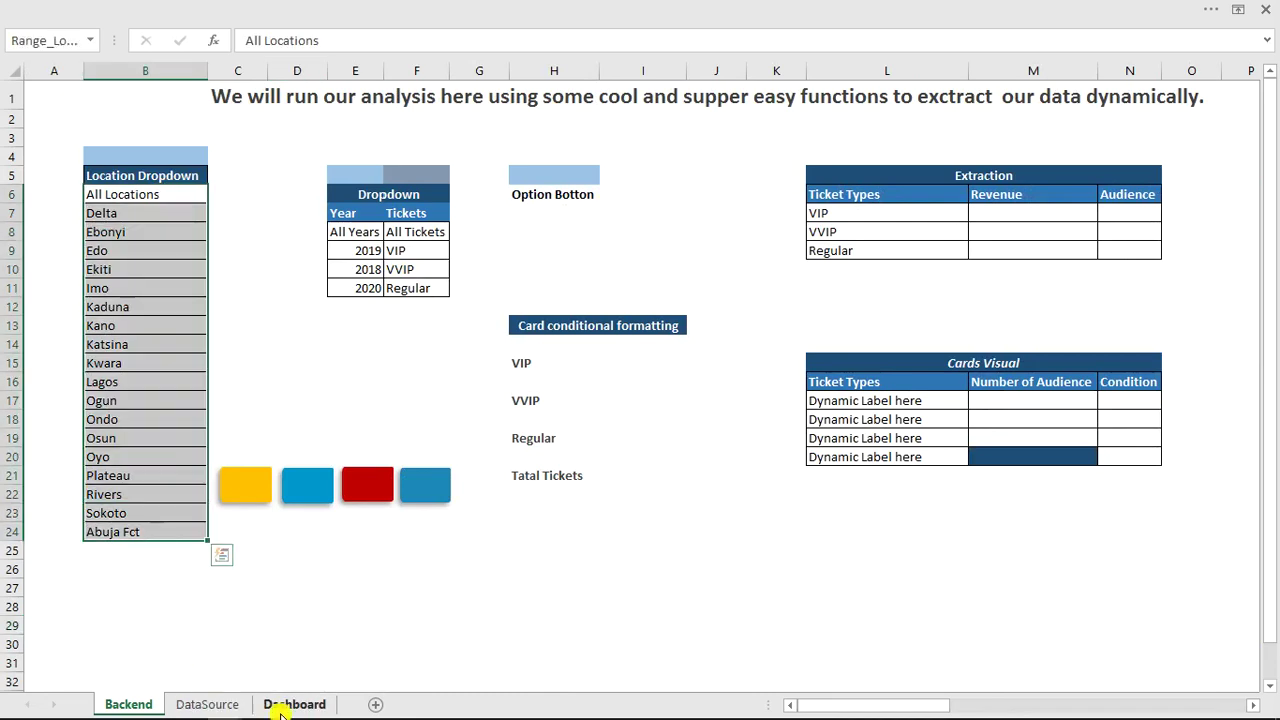
Set the input range of the Dashboard's first drop-down to the location list Backend!$B$6:$B$24.
{"action": "left_click", "coordinate": [283, 708]}
{"action": "right_click", "coordinate": [518, 113]}
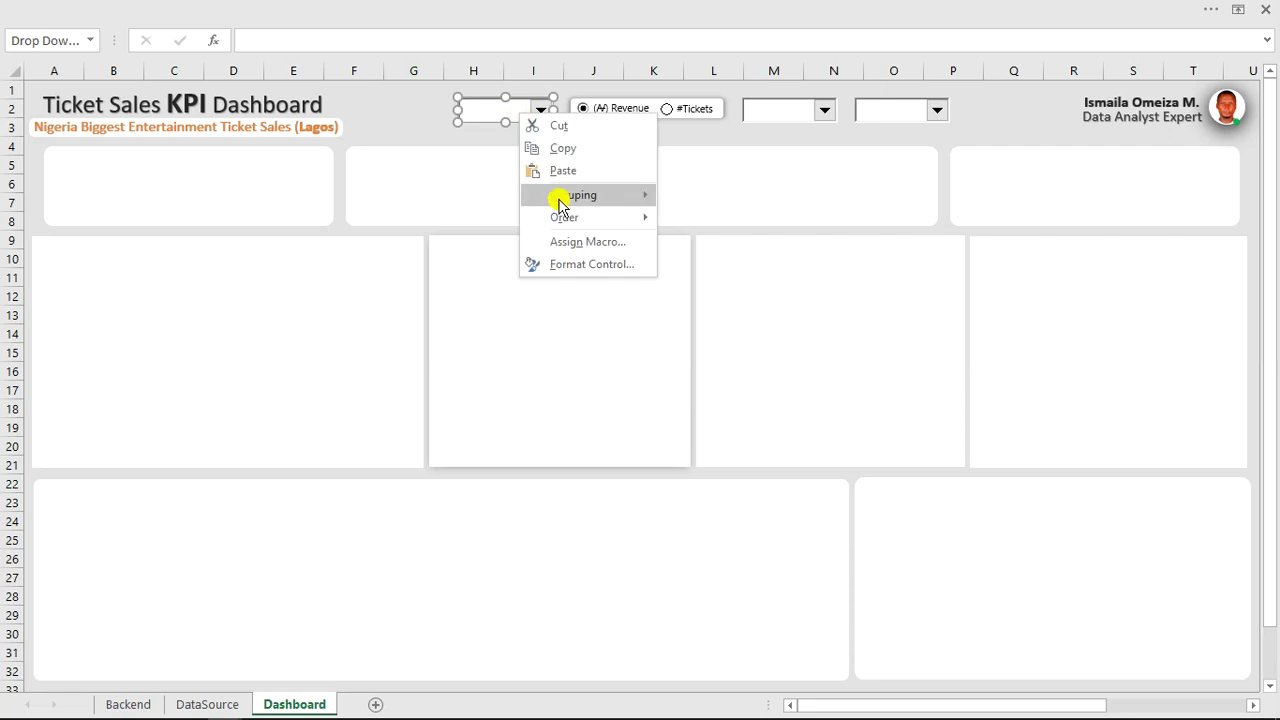
{"action": "left_click", "coordinate": [570, 266]}
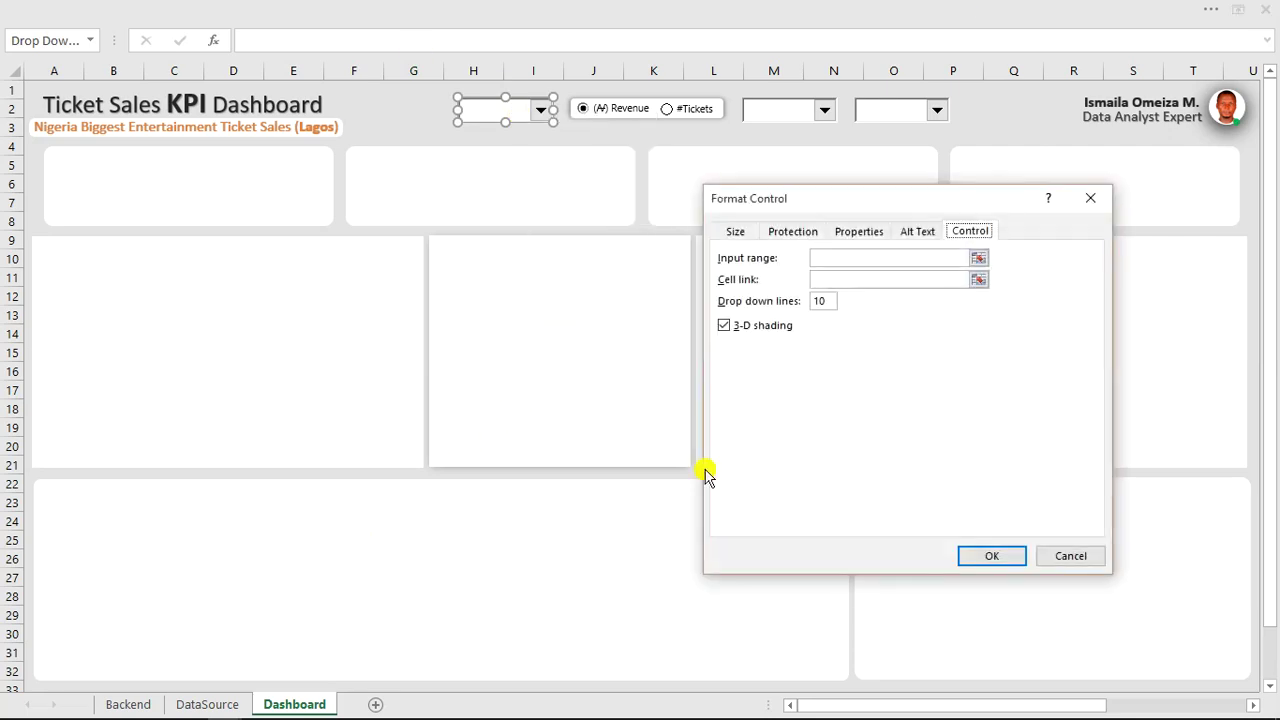
{"action": "left_click", "coordinate": [838, 258]}
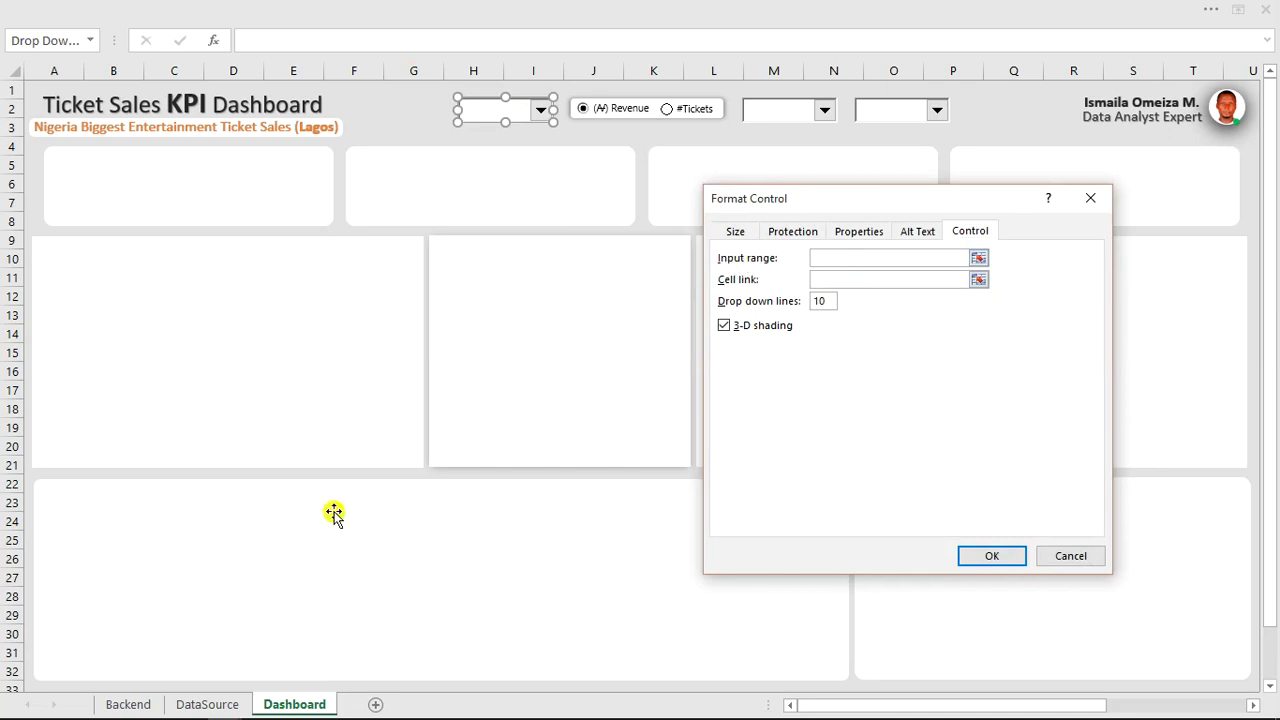
{"action": "left_click", "coordinate": [146, 704]}
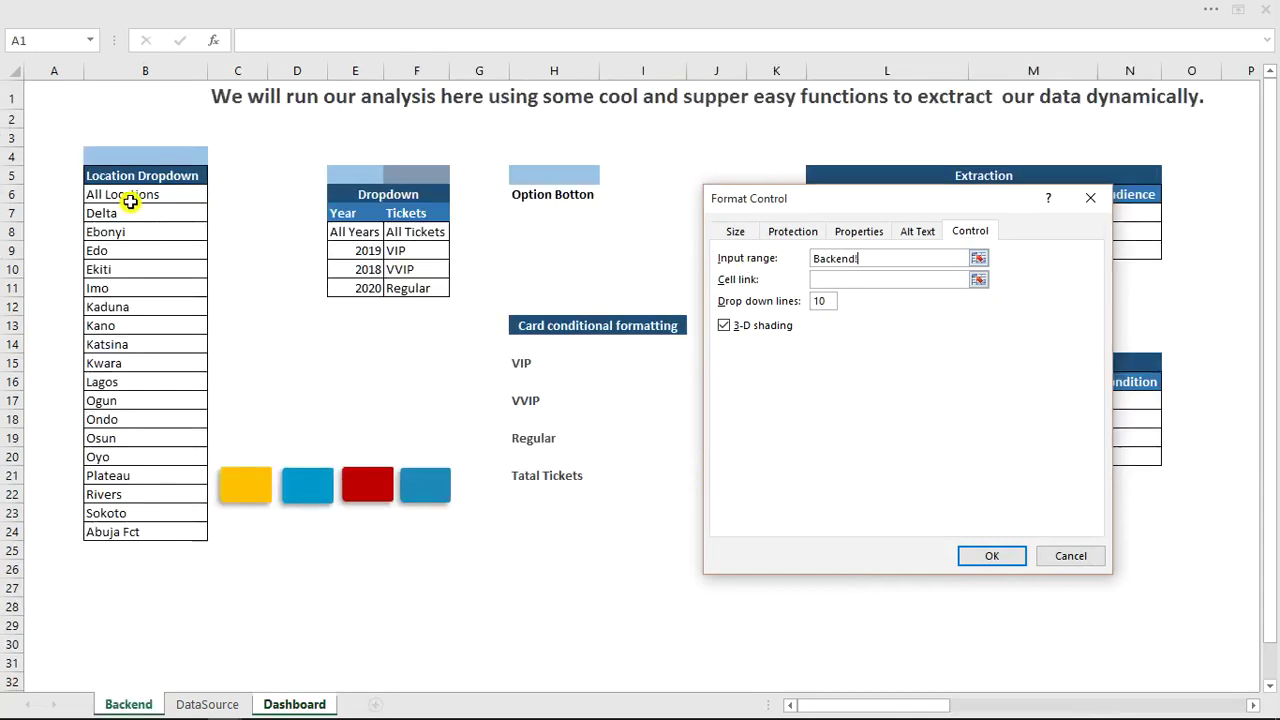
{"action": "left_click_drag", "start_coordinate": [133, 197], "coordinate": [155, 533]}
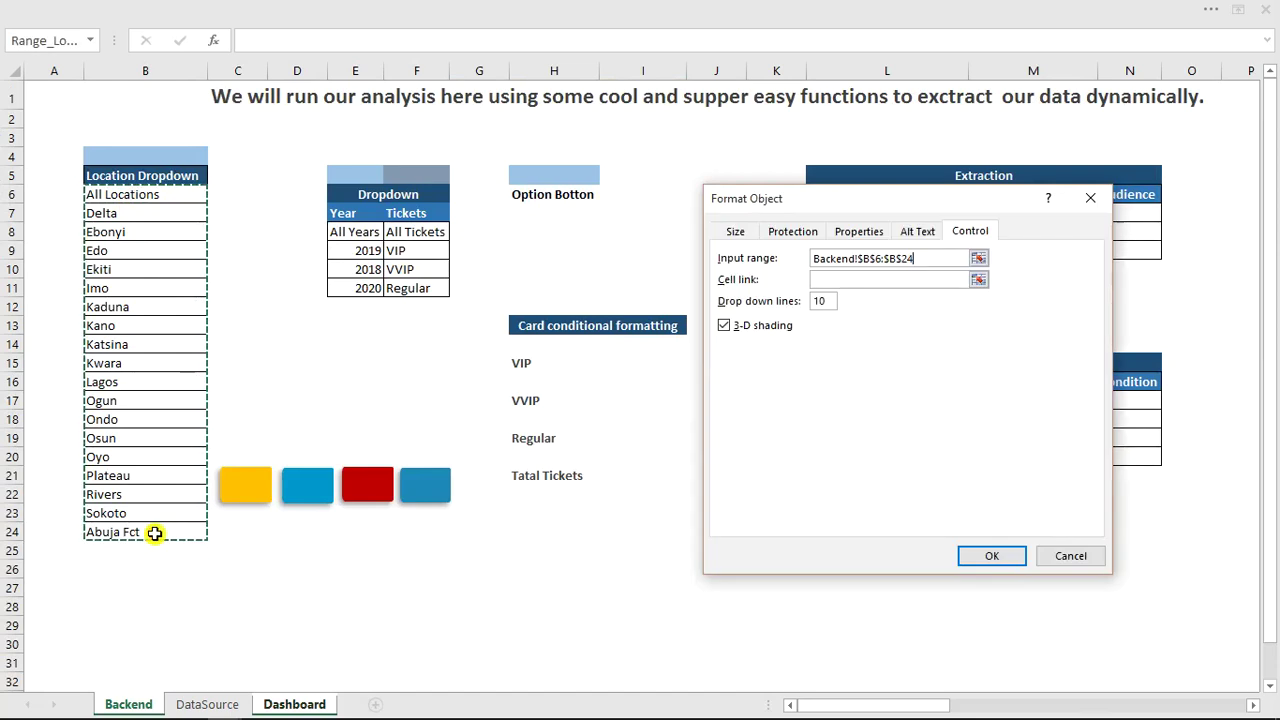
Link the location drop-down to cell Backend!$B$4, apply the control settings, and open its list to check the locations.
{"action": "left_click", "coordinate": [826, 280]}
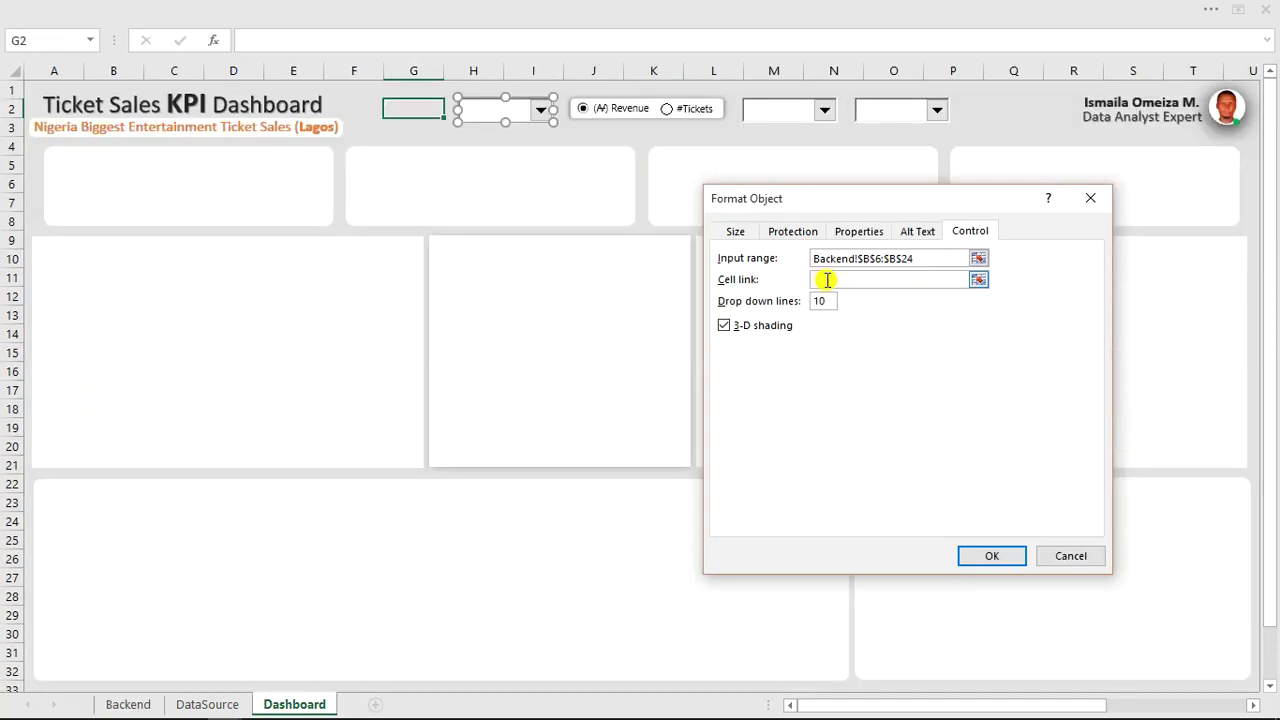
{"action": "left_click", "coordinate": [128, 704]}
{"action": "left_click", "coordinate": [144, 159]}
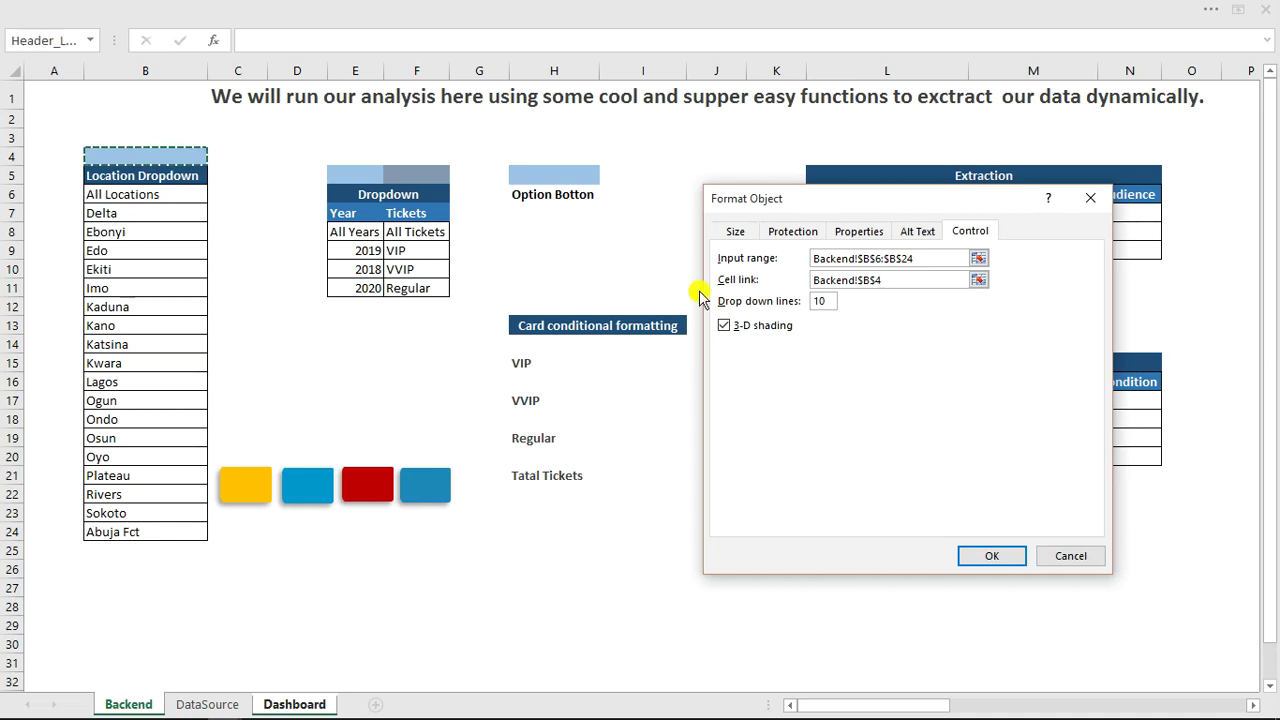
{"action": "left_click", "coordinate": [992, 556]}
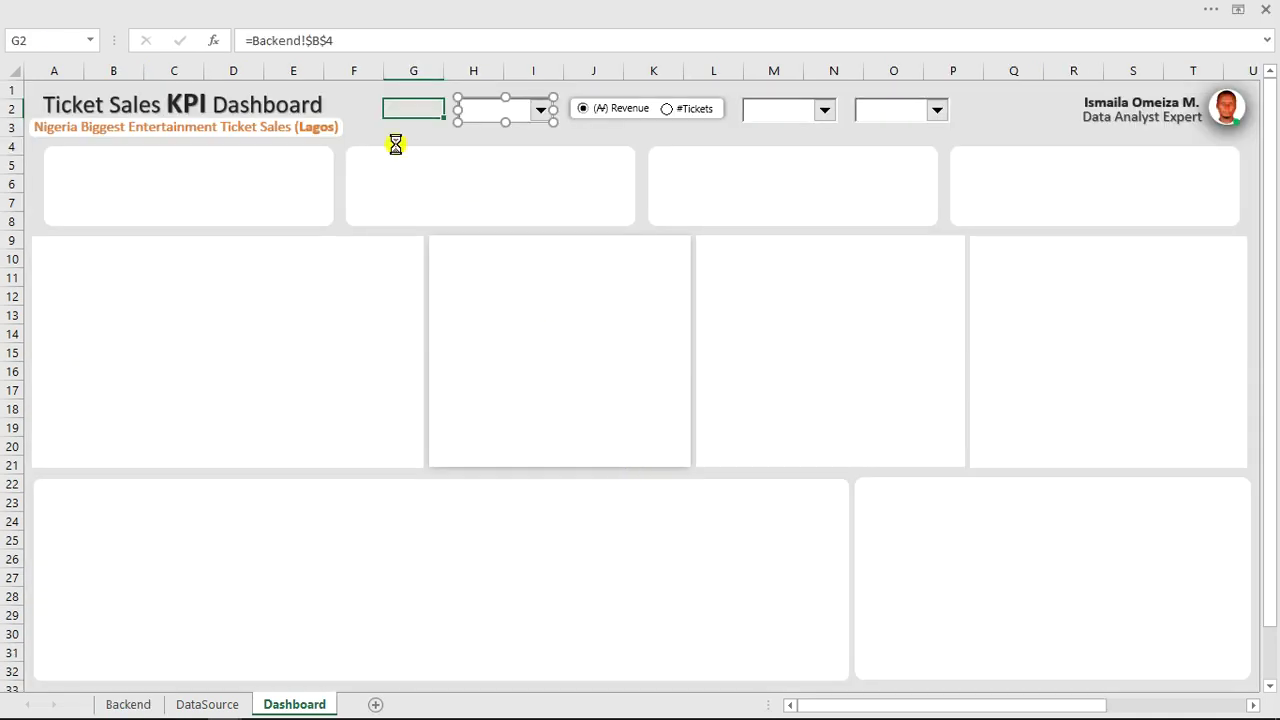
{"action": "left_click", "coordinate": [354, 106]}
{"action": "left_click", "coordinate": [547, 112]}
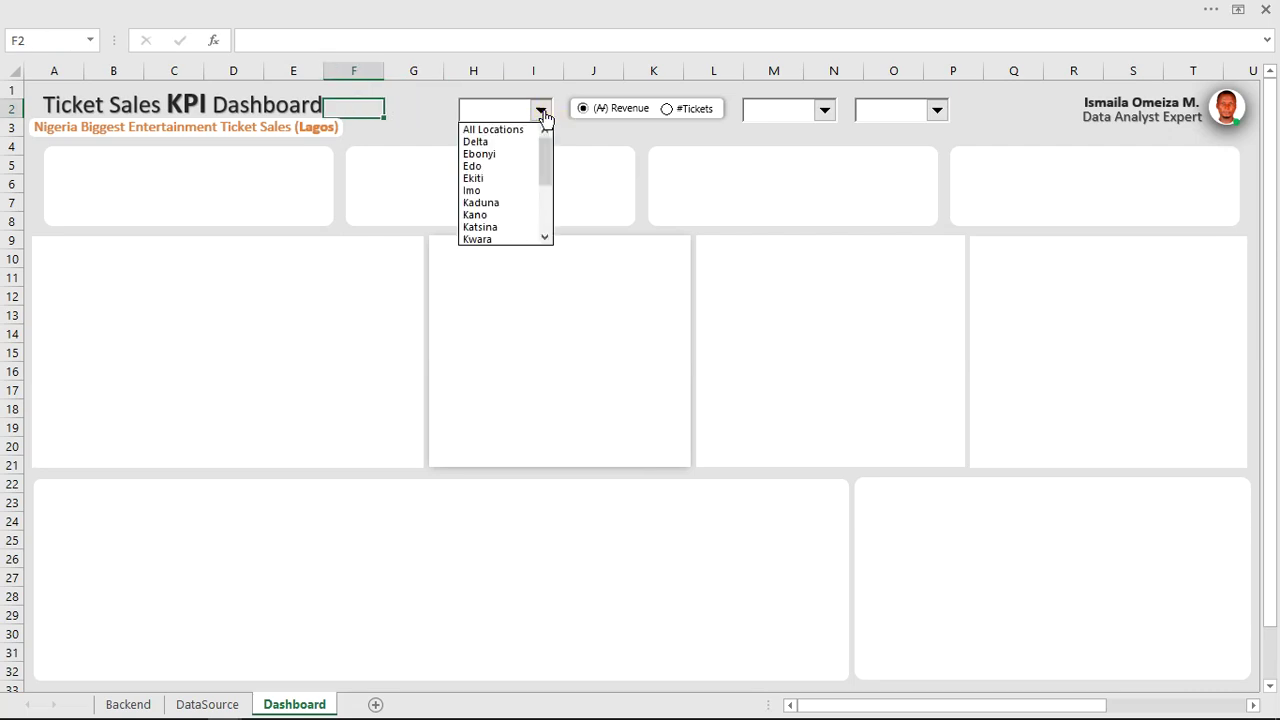
Select Delta in the location drop-down and check its linked cell on the Backend sheet.
{"action": "left_click_drag", "start_coordinate": [543, 163], "coordinate": [551, 130]}
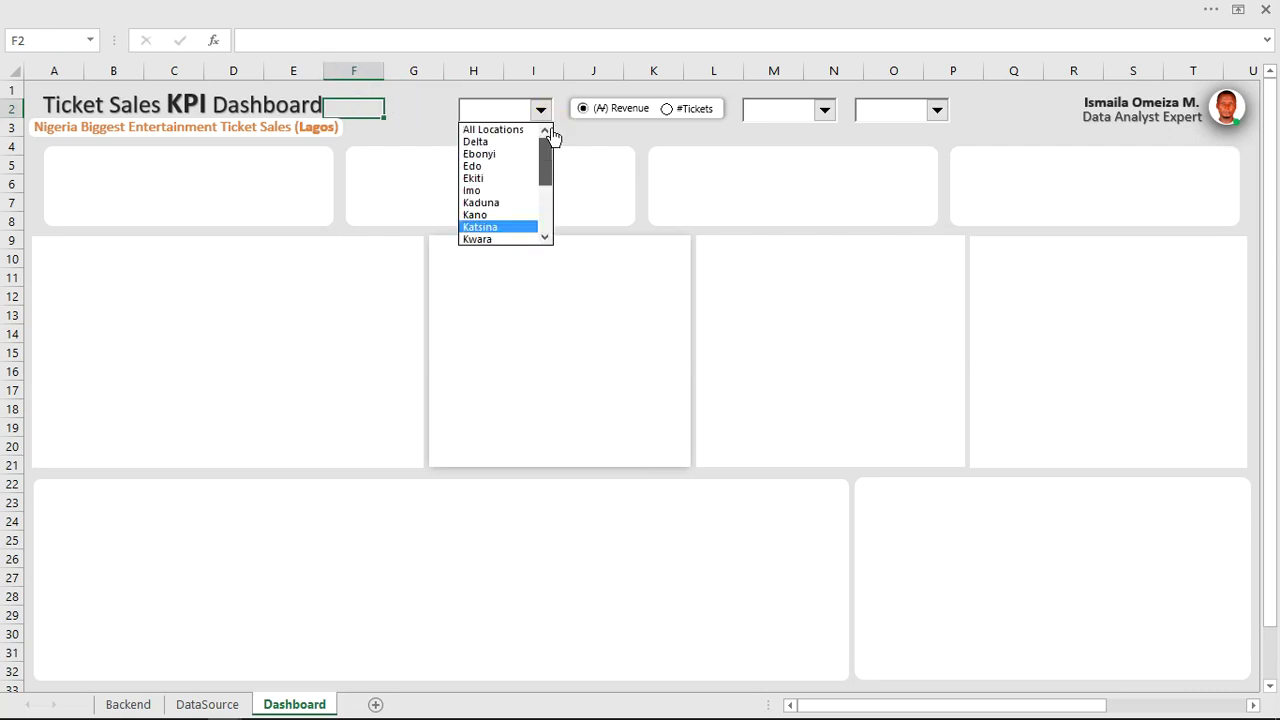
{"action": "left_click", "coordinate": [475, 142]}
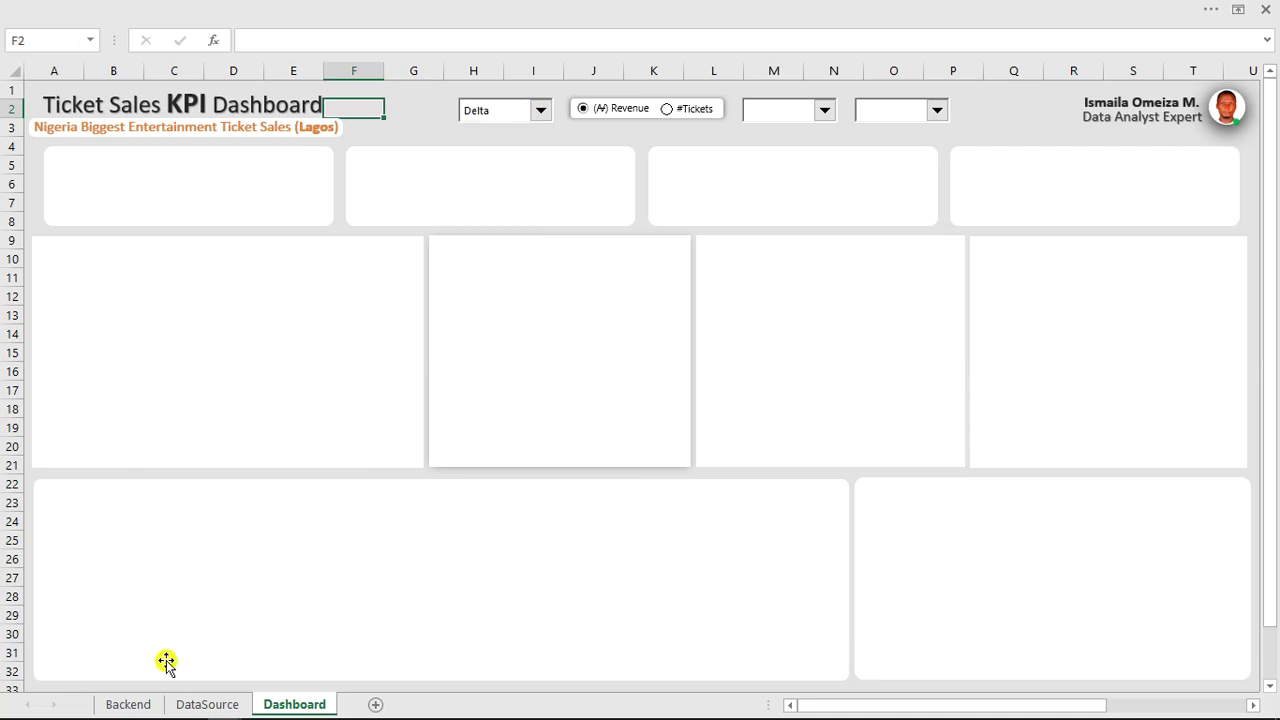
{"action": "left_click", "coordinate": [128, 704]}
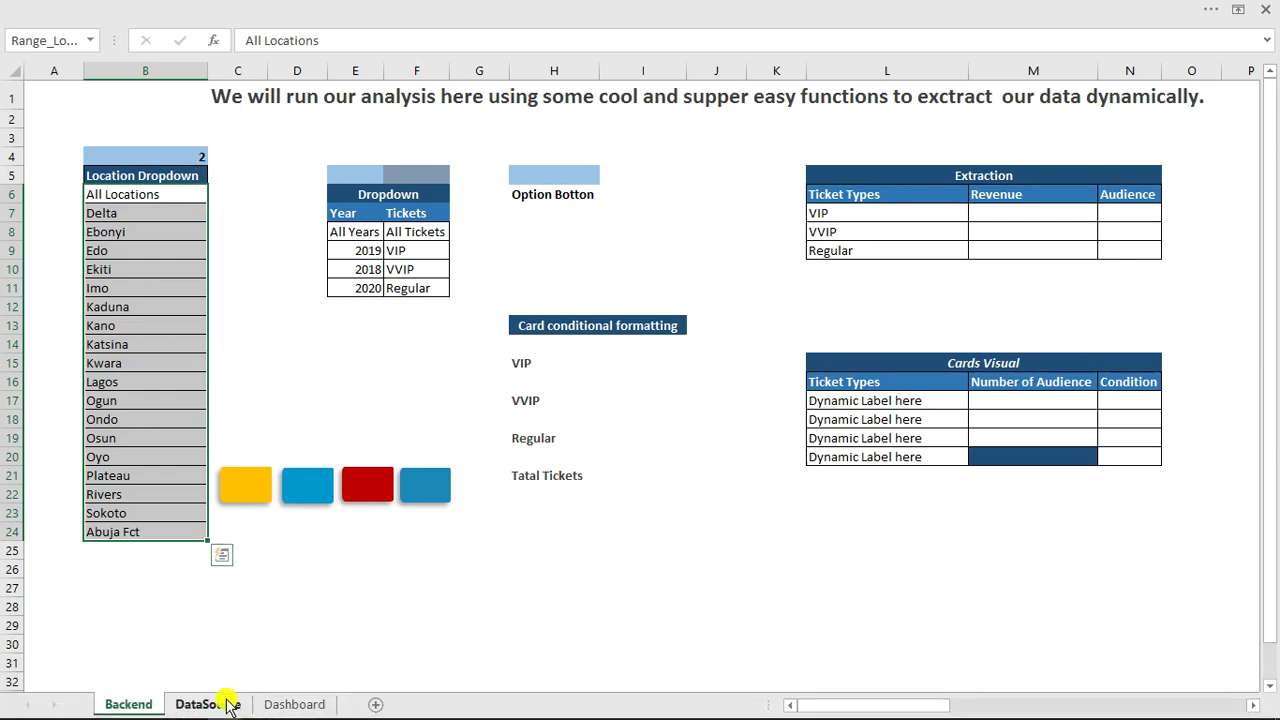
Set the input range of the Dashboard's second drop-down to the year list Backend!$E$8:$E$11.
{"action": "left_click", "coordinate": [287, 704]}
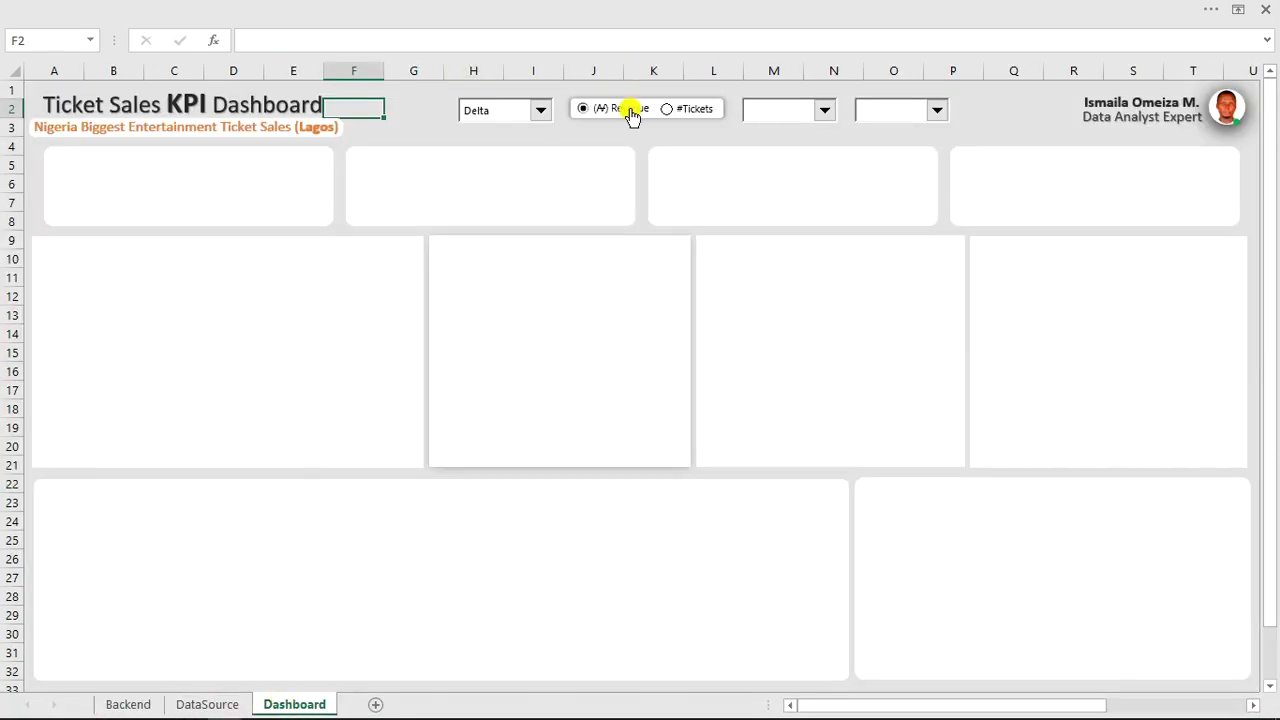
{"action": "right_click", "coordinate": [765, 113]}
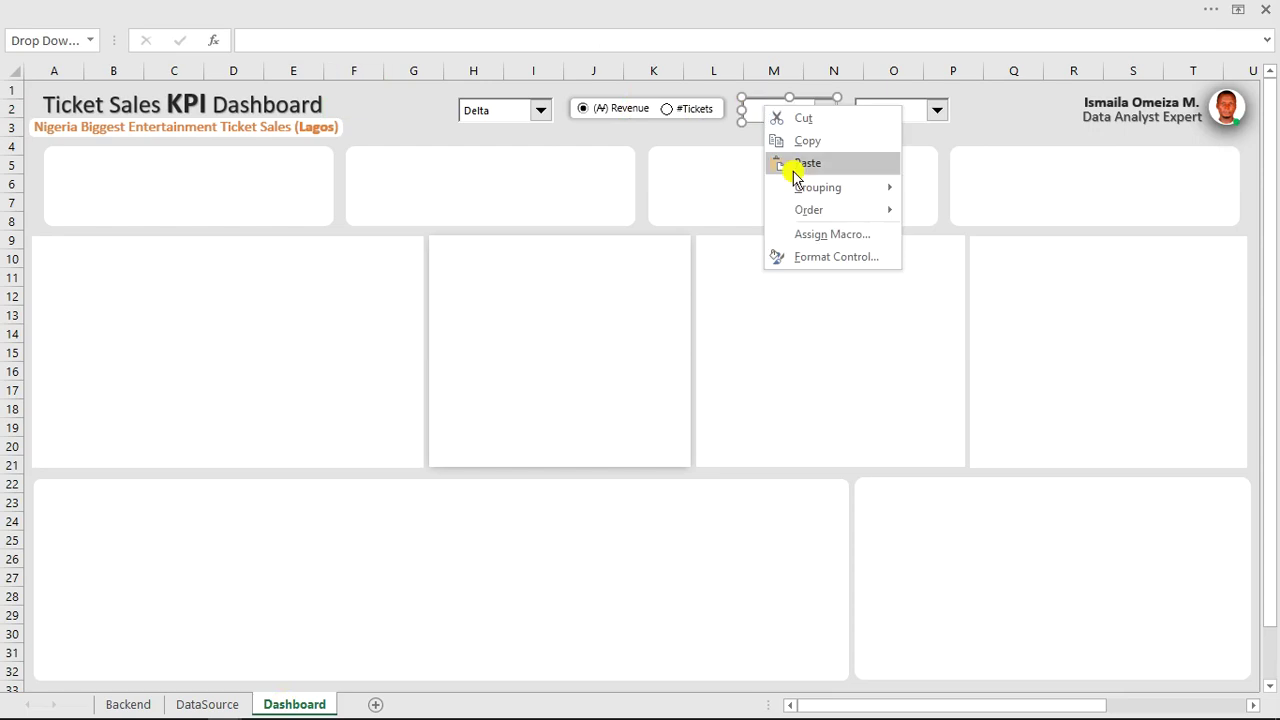
{"action": "left_click", "coordinate": [802, 259]}
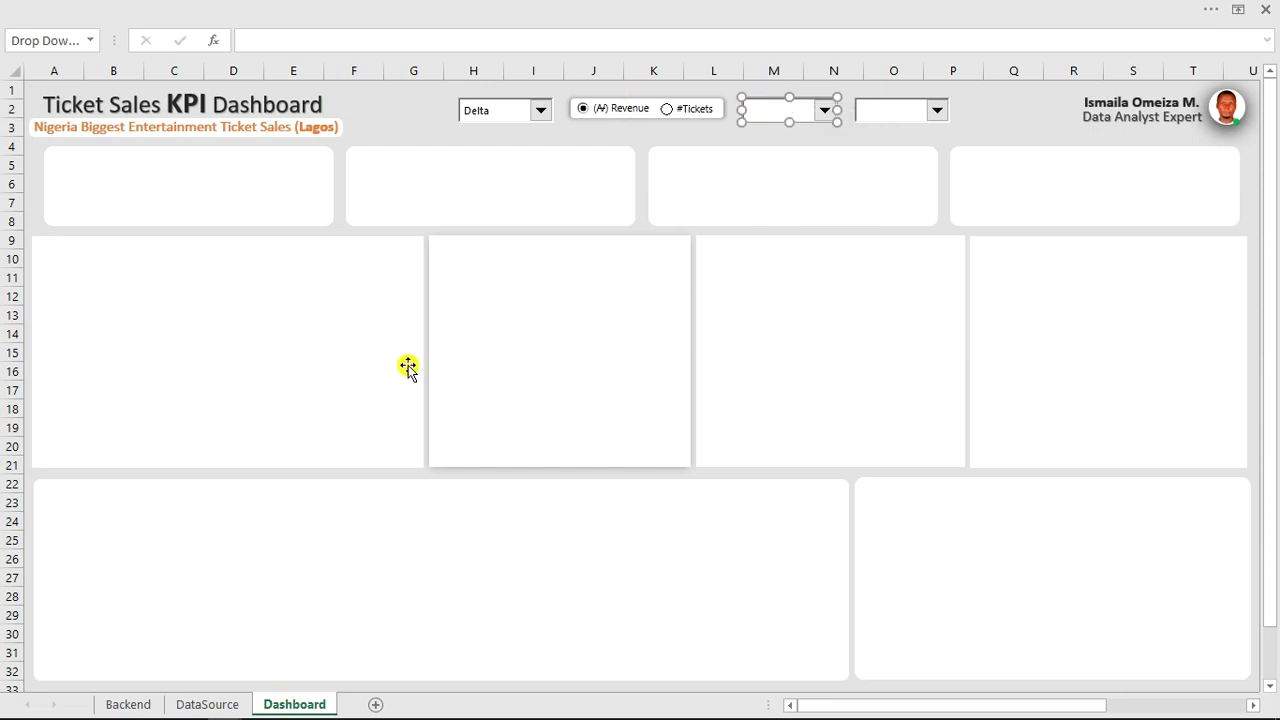
{"action": "left_click", "coordinate": [845, 259]}
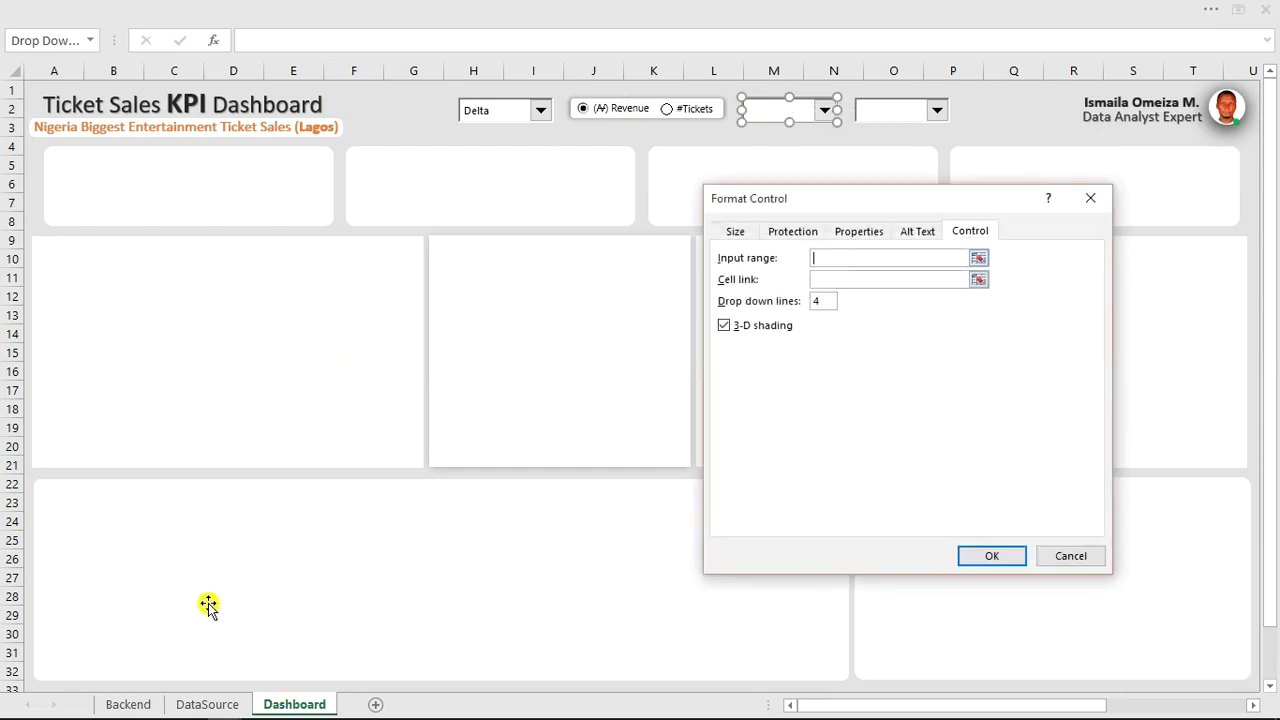
{"action": "left_click", "coordinate": [140, 705]}
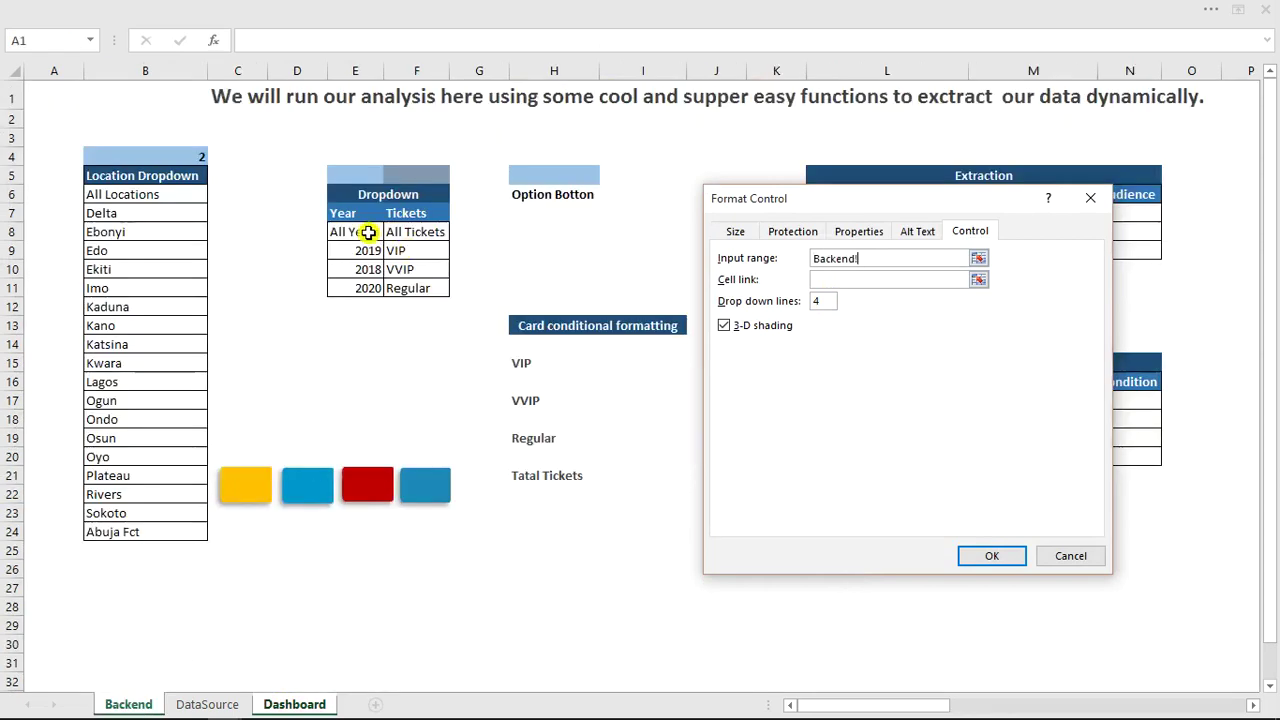
{"action": "left_click_drag", "start_coordinate": [362, 230], "coordinate": [358, 288]}
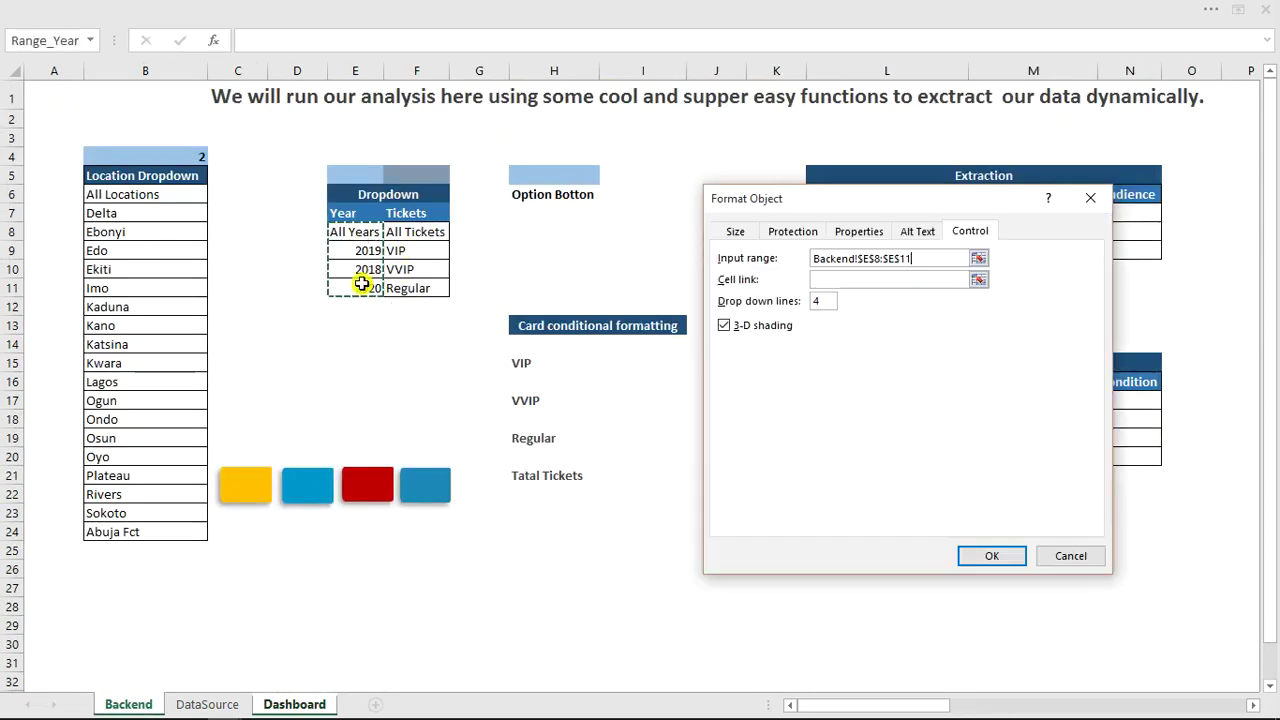
Link the year drop-down to cell Backend!$E$5 and choose 2018 from its list.
{"action": "left_click", "coordinate": [852, 280]}
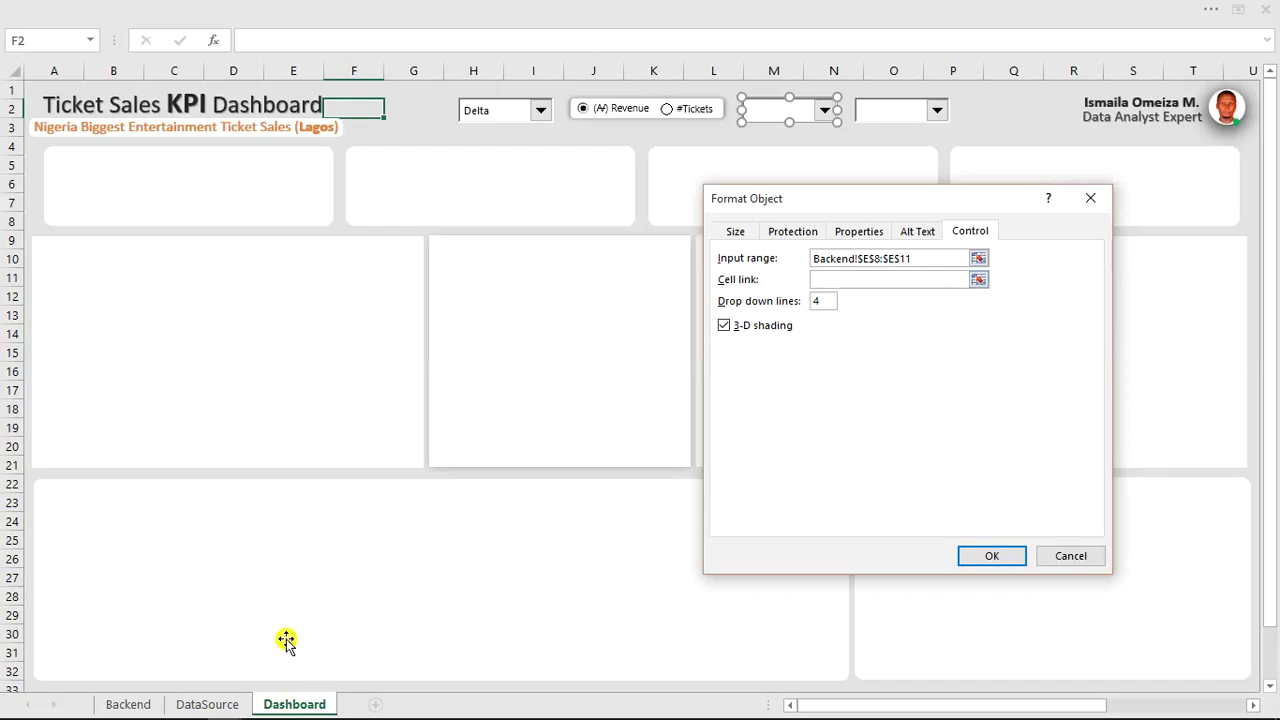
{"action": "left_click", "coordinate": [147, 706]}
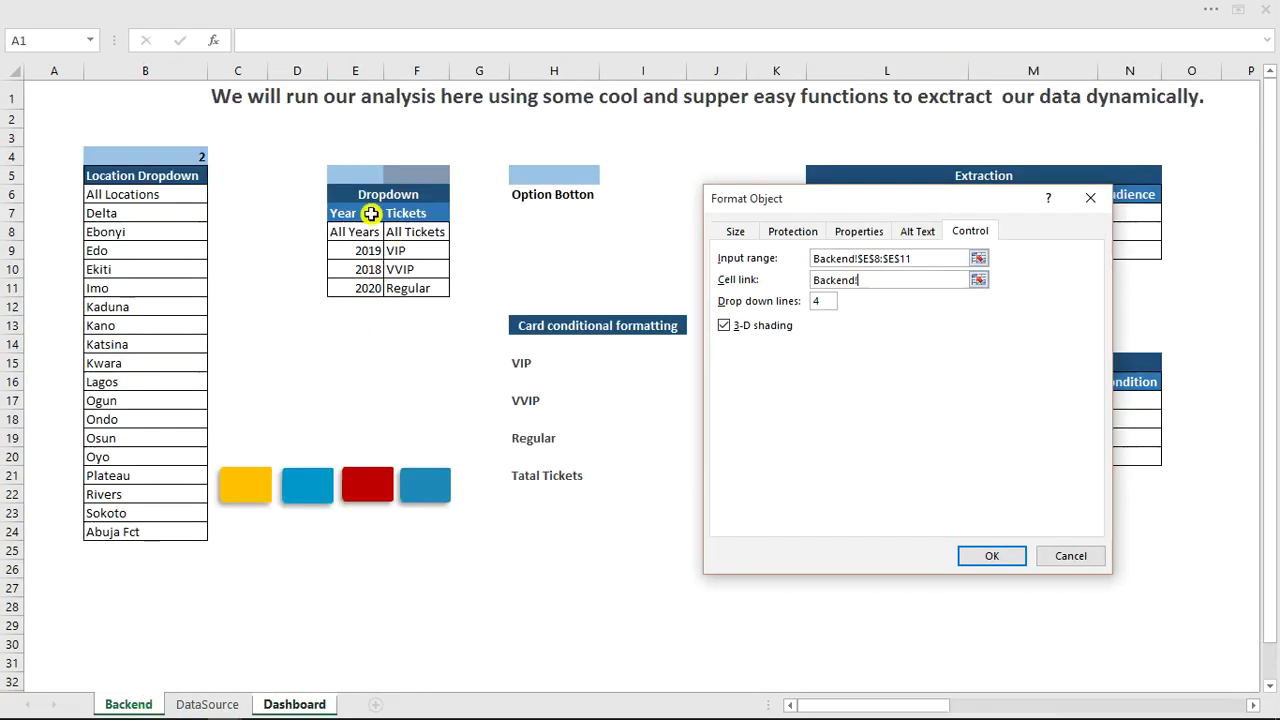
{"action": "left_click", "coordinate": [354, 177]}
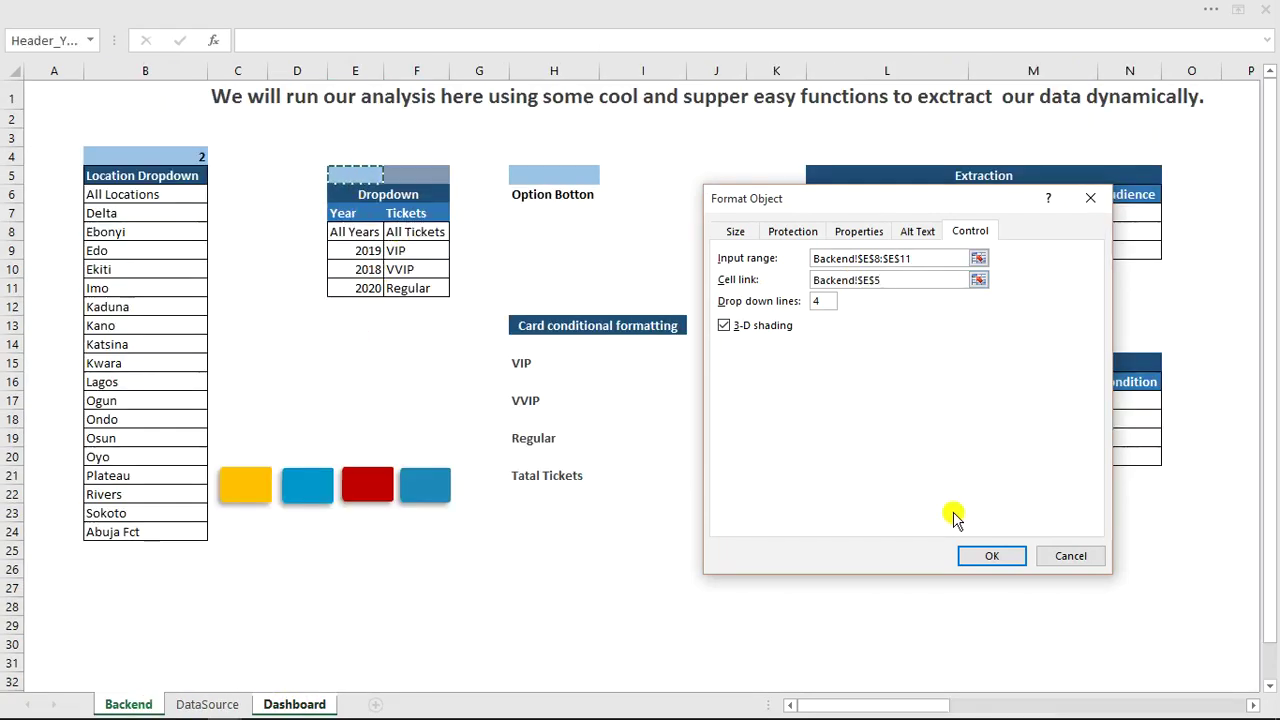
{"action": "left_click", "coordinate": [988, 556]}
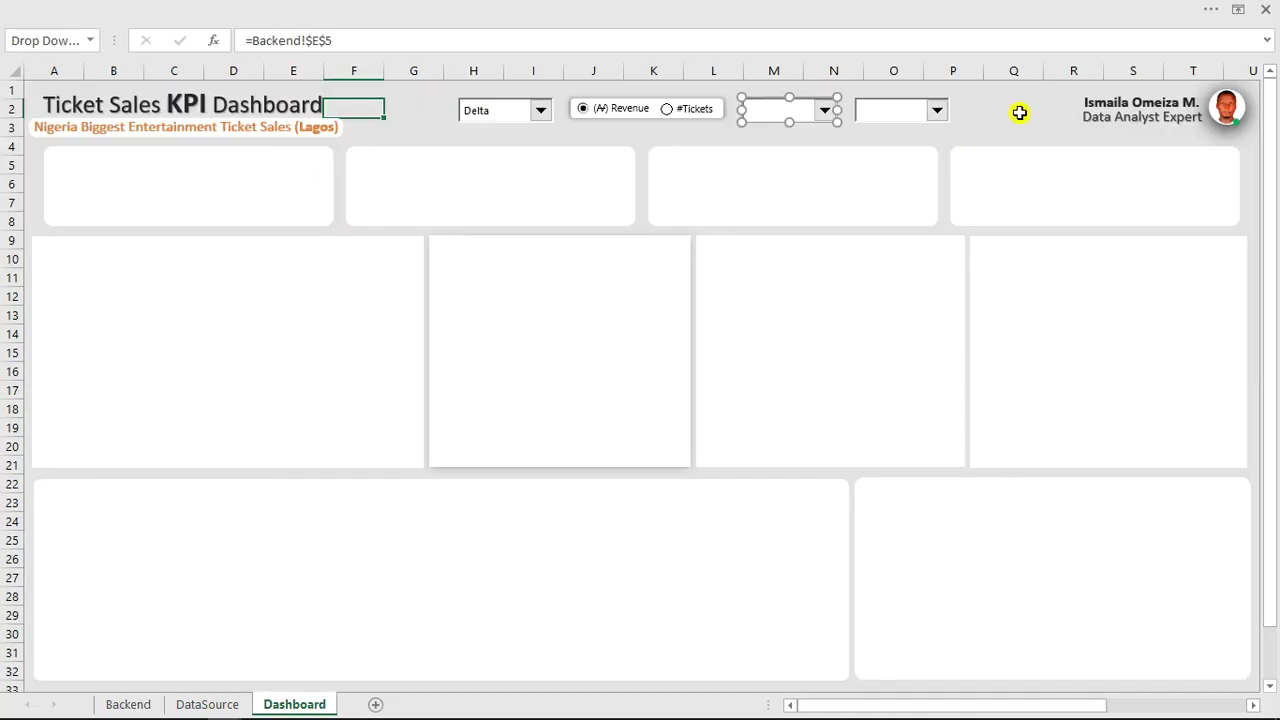
{"action": "left_click", "coordinate": [1013, 110]}
{"action": "left_click", "coordinate": [826, 112]}
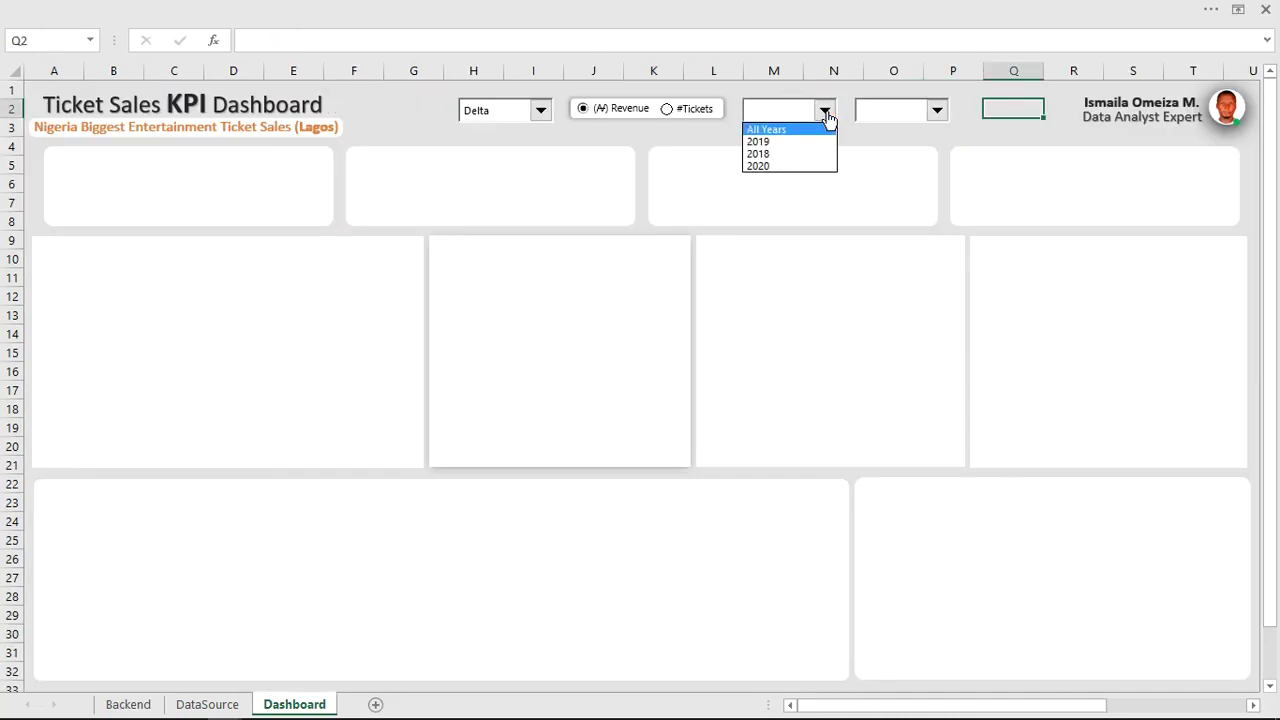
{"action": "left_click", "coordinate": [770, 156]}
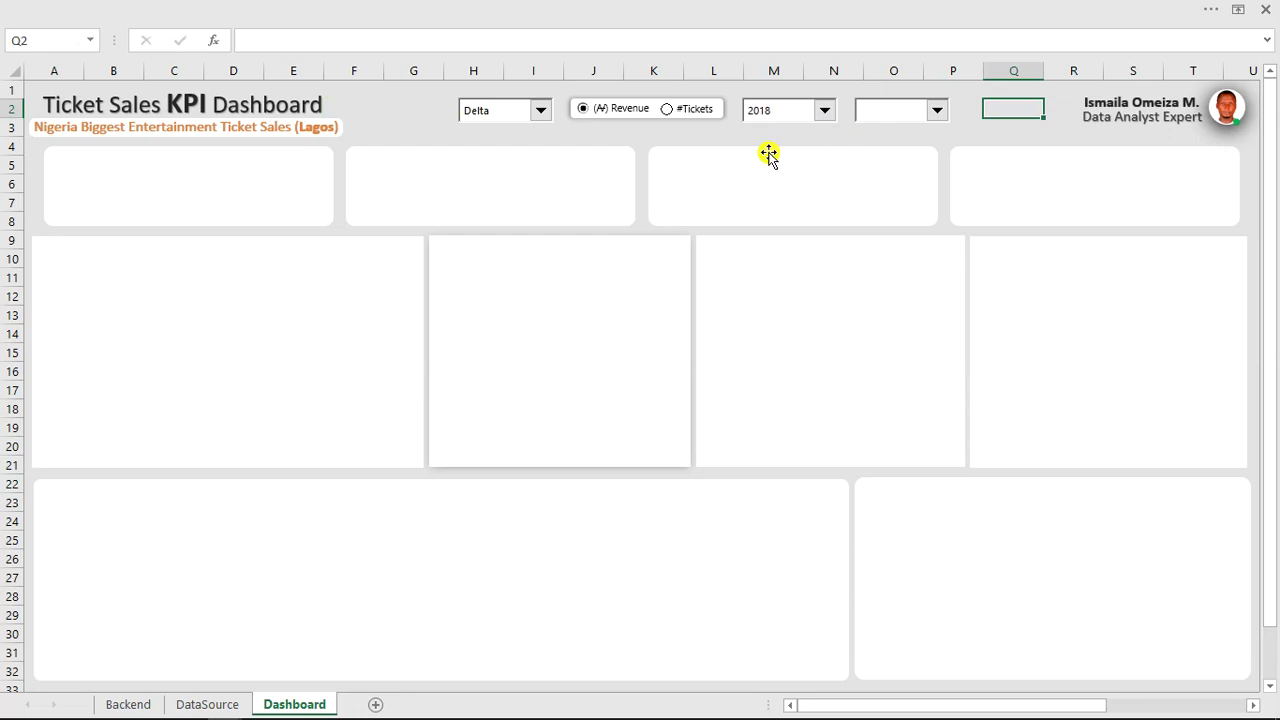
Set the input range of the Dashboard's third drop-down to the tickets list Backend!$F$8:$F$11.
{"action": "right_click", "coordinate": [888, 117]}
{"action": "mouse_move", "coordinate": [934, 222]}
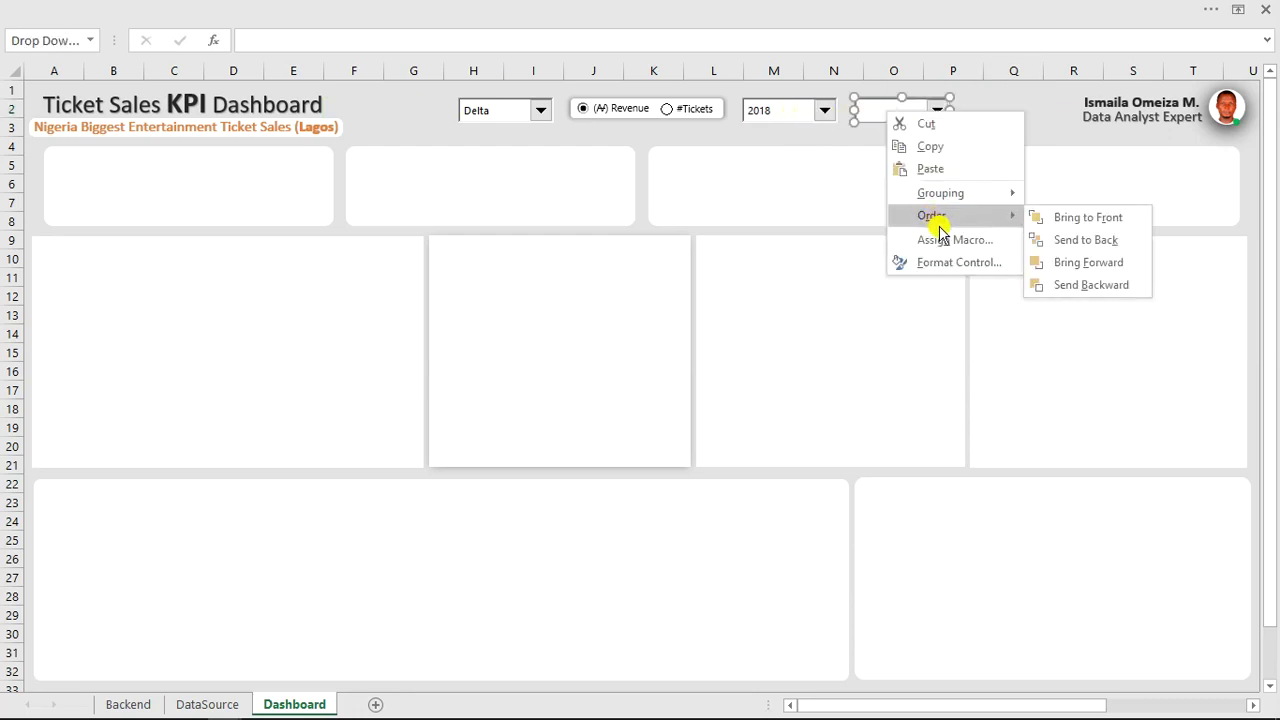
{"action": "left_click", "coordinate": [946, 261]}
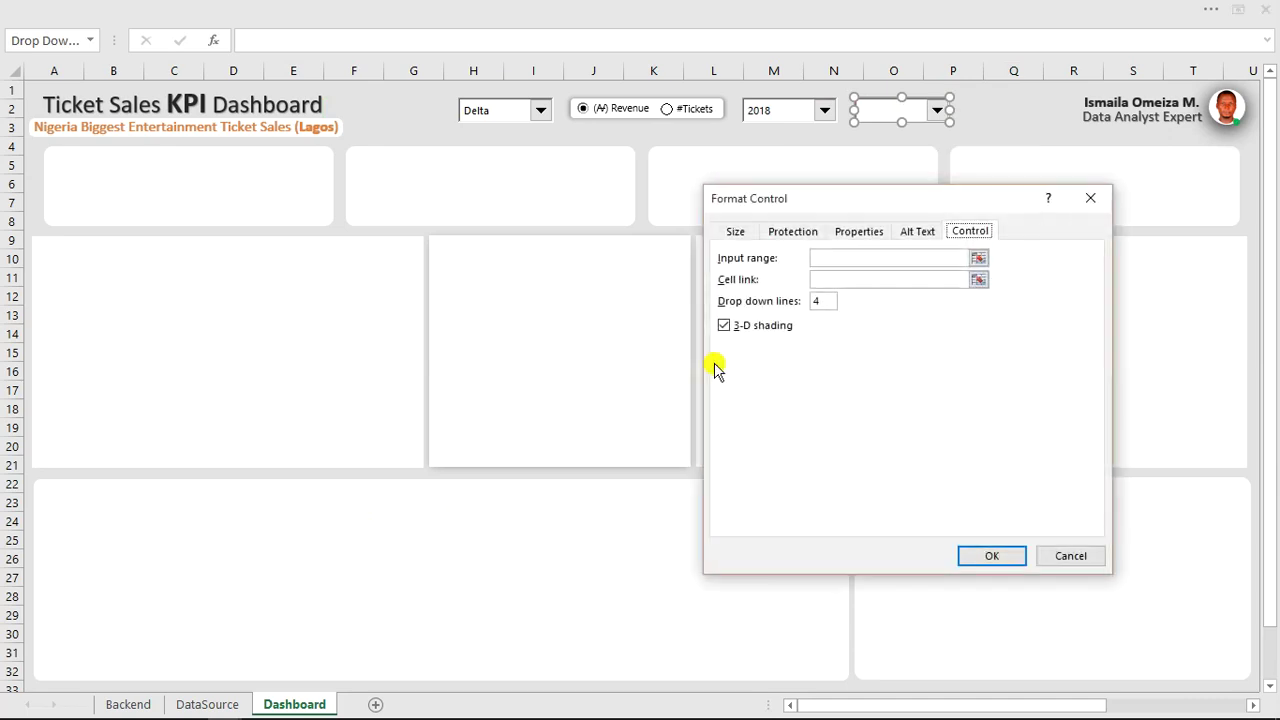
{"action": "left_click", "coordinate": [851, 260]}
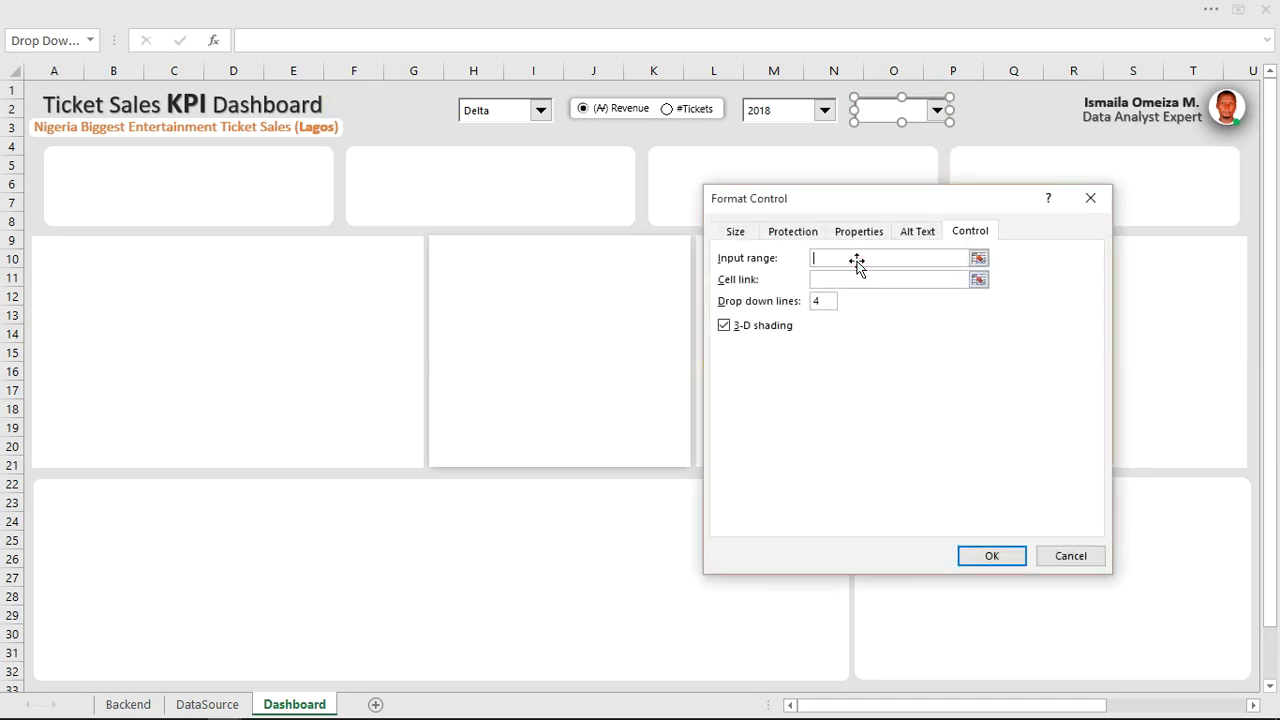
{"action": "left_click", "coordinate": [124, 706]}
{"action": "left_click_drag", "start_coordinate": [424, 232], "coordinate": [422, 285]}
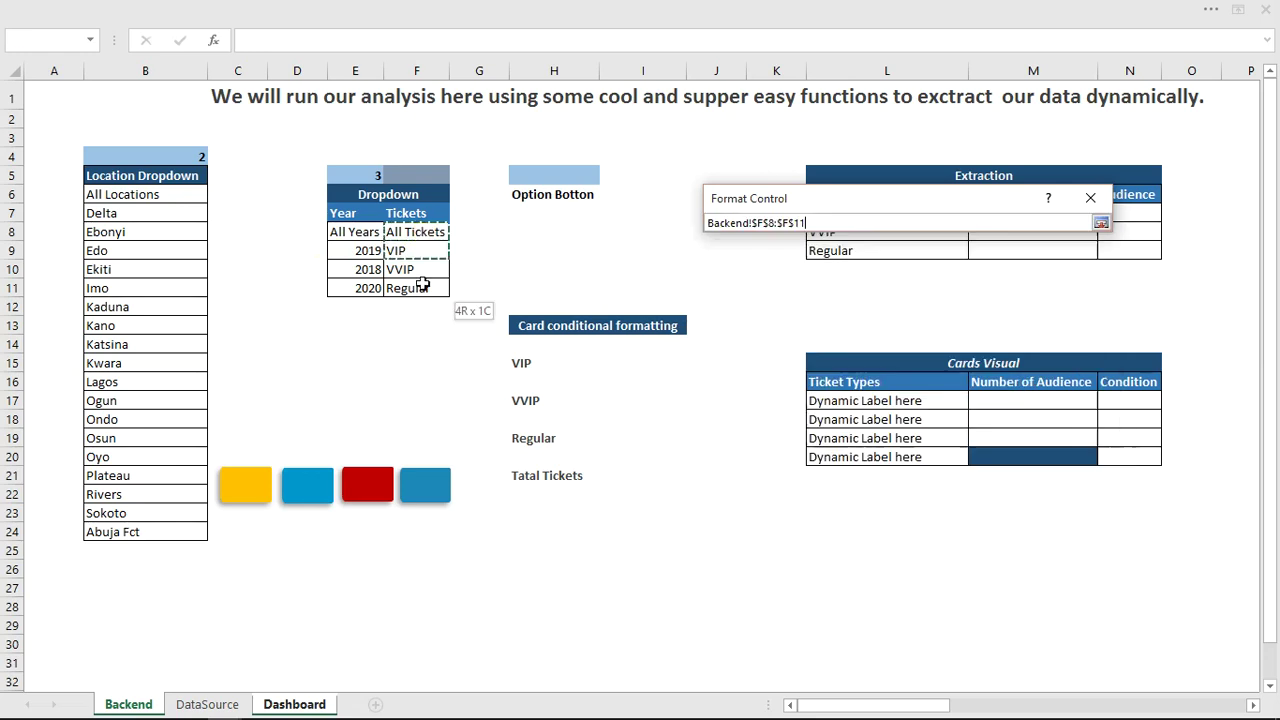
Link the tickets drop-down to cell Backend!$F$5 and choose All Tickets from its list.
{"action": "left_click", "coordinate": [836, 279]}
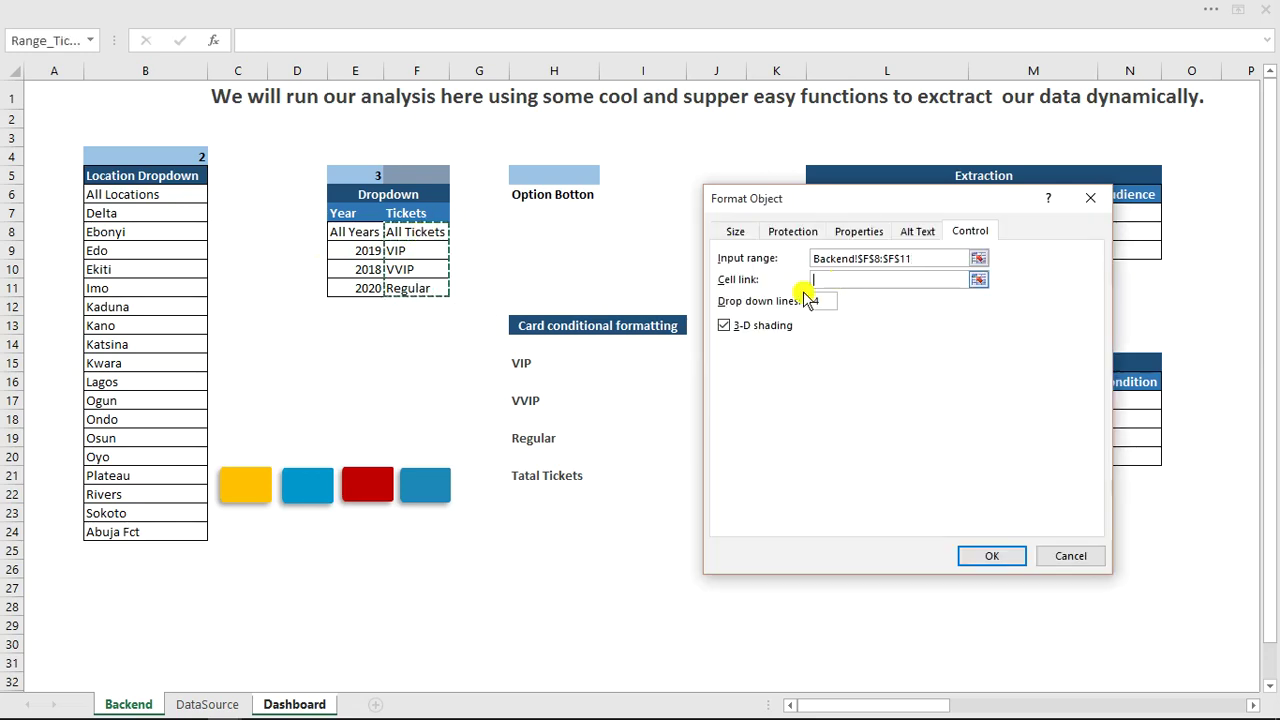
{"action": "left_click", "coordinate": [128, 706]}
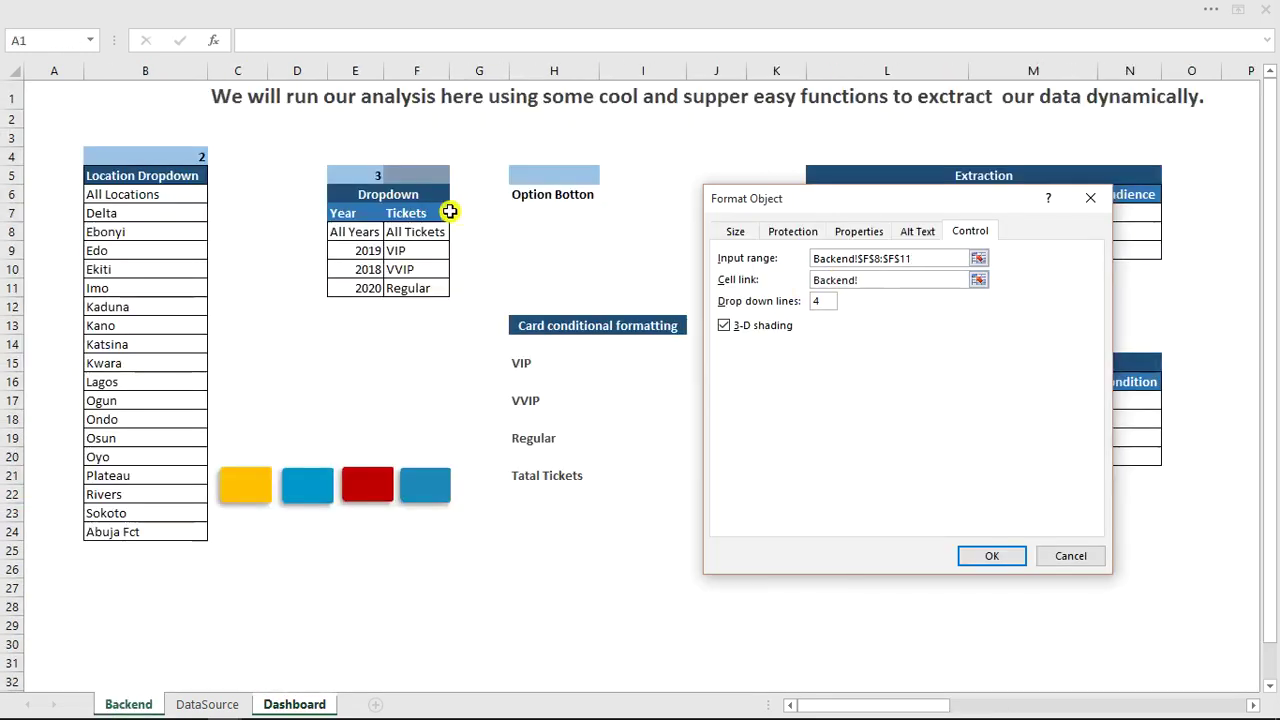
{"action": "left_click", "coordinate": [416, 176]}
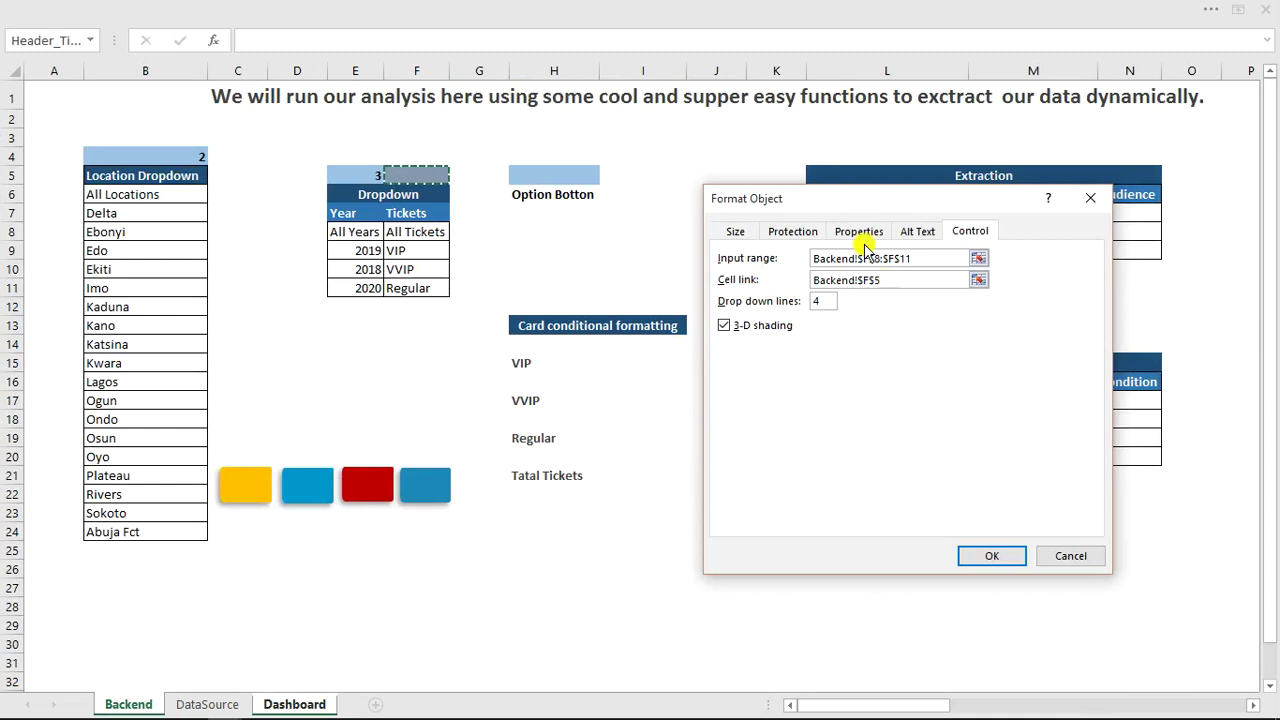
{"action": "left_click", "coordinate": [988, 558]}
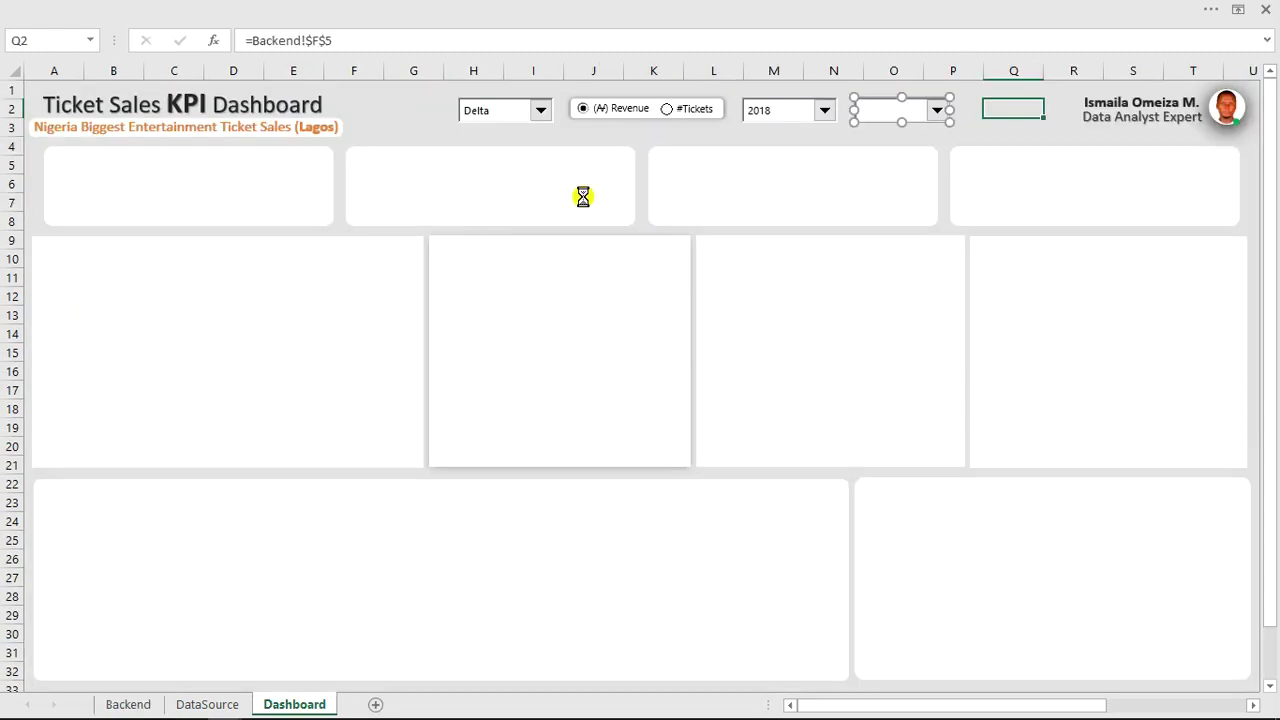
{"action": "left_click", "coordinate": [983, 116]}
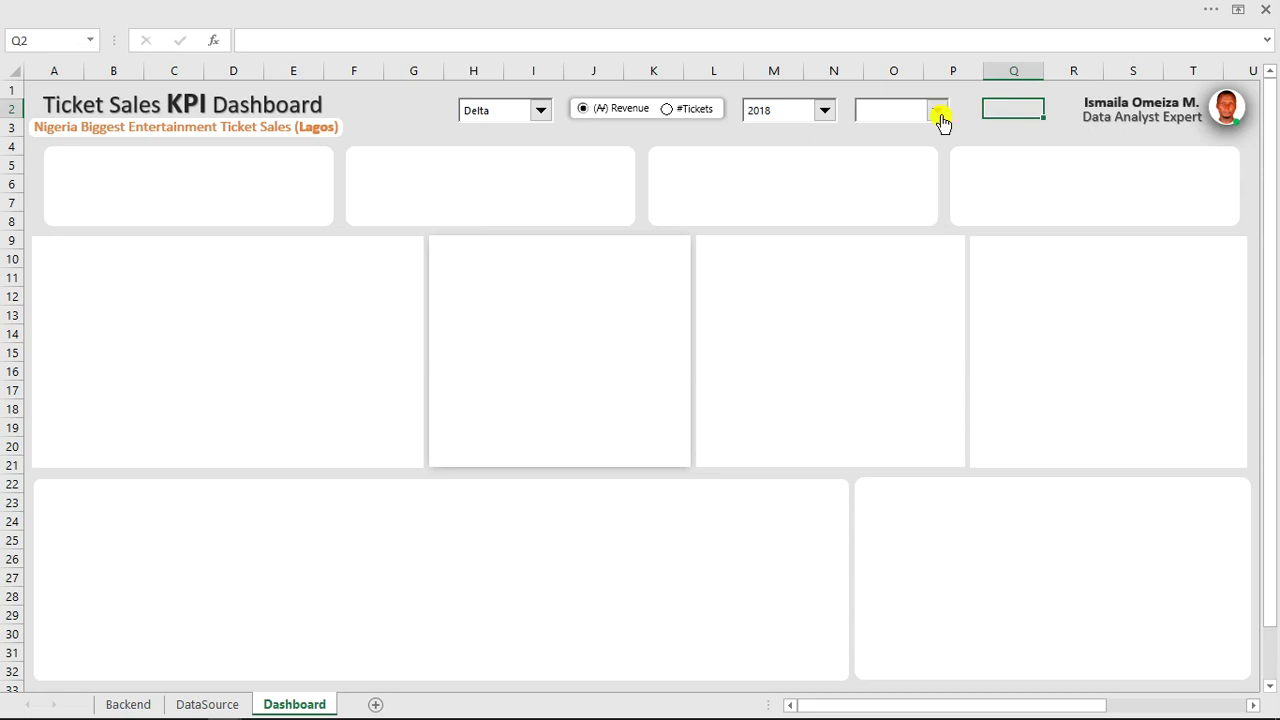
{"action": "left_click", "coordinate": [941, 116]}
{"action": "left_click", "coordinate": [903, 126]}
Link the Revenue option button on the Dashboard to cell Backend!$H$5.
{"action": "left_click", "coordinate": [601, 111], "text": "ctrl"}
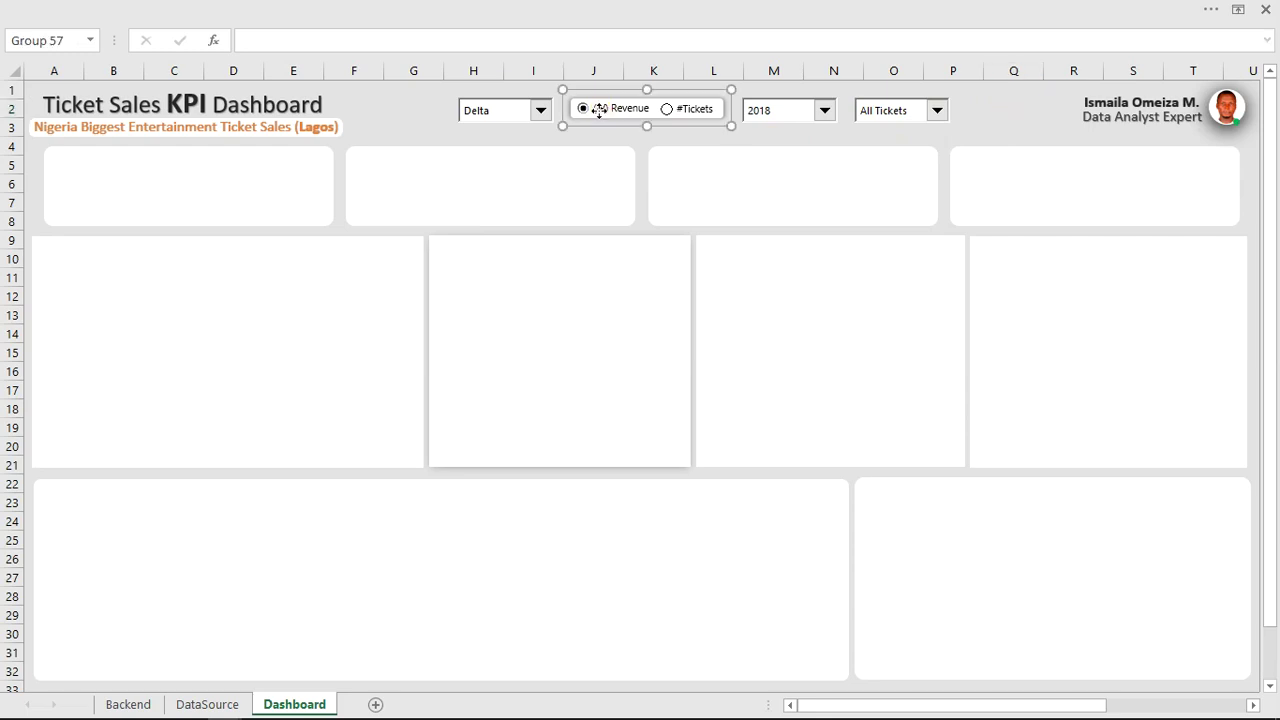
{"action": "left_click", "coordinate": [599, 111]}
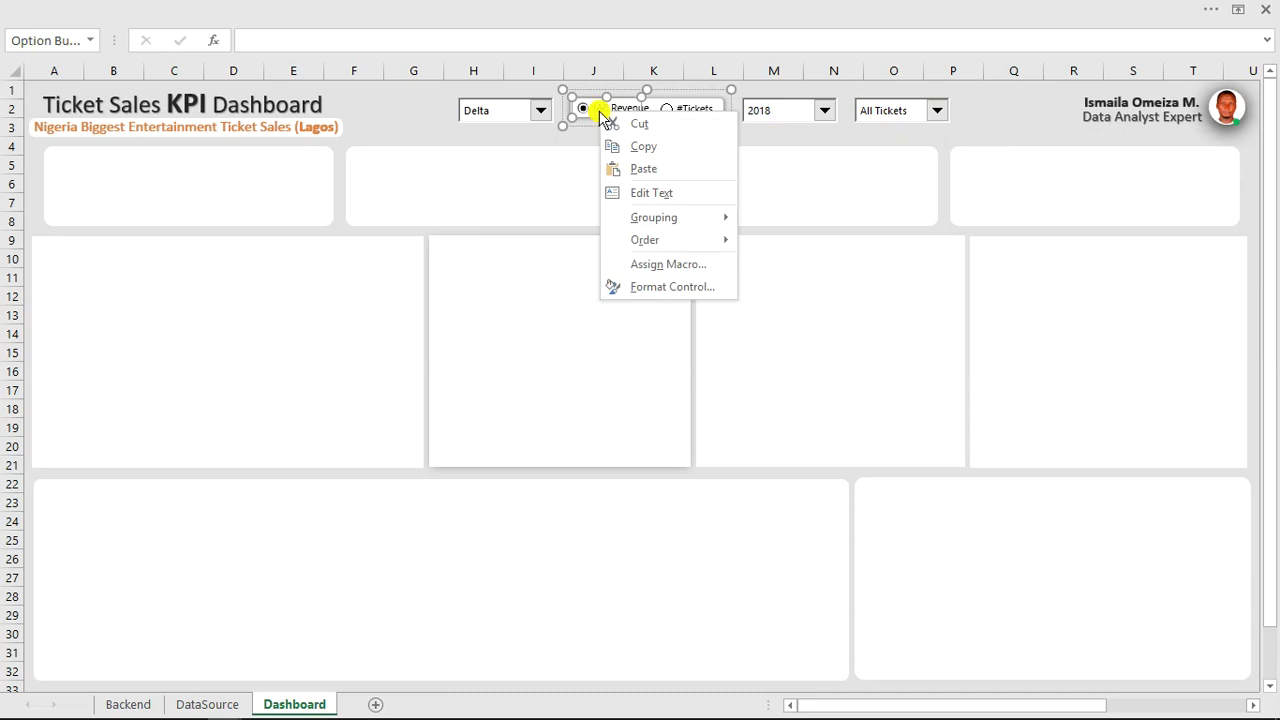
{"action": "left_click", "coordinate": [649, 287]}
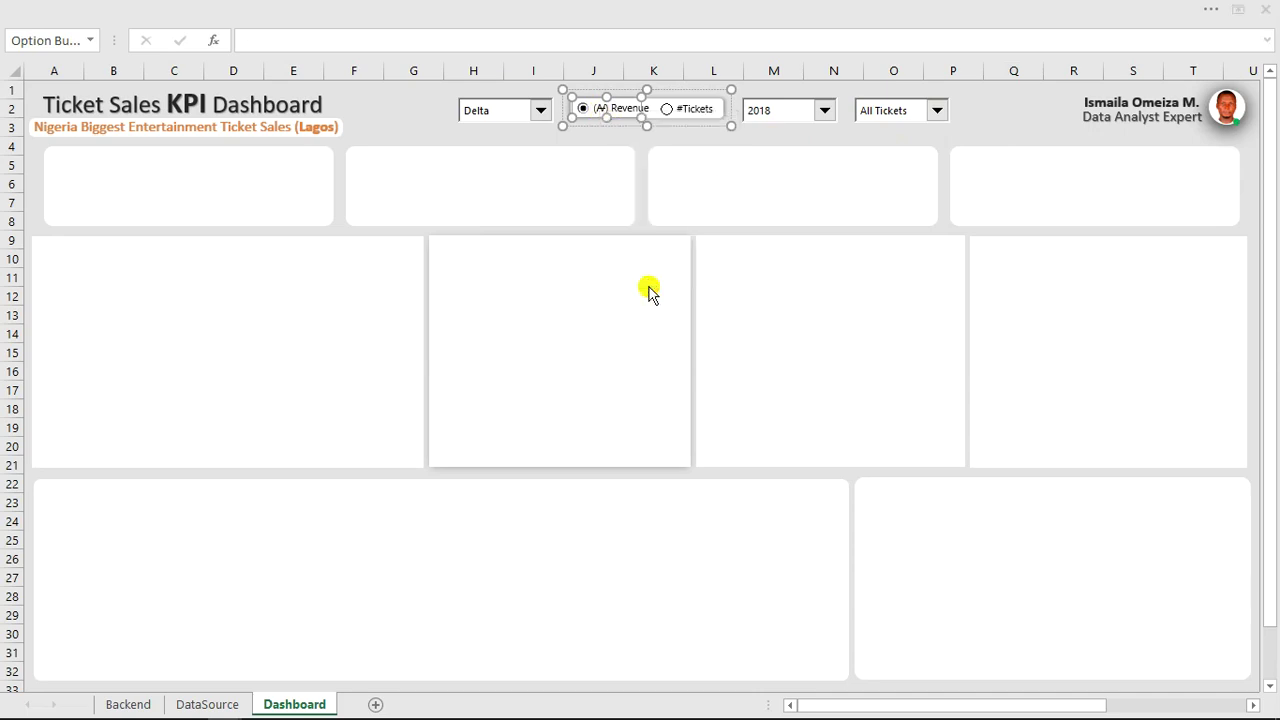
{"action": "left_click", "coordinate": [799, 342]}
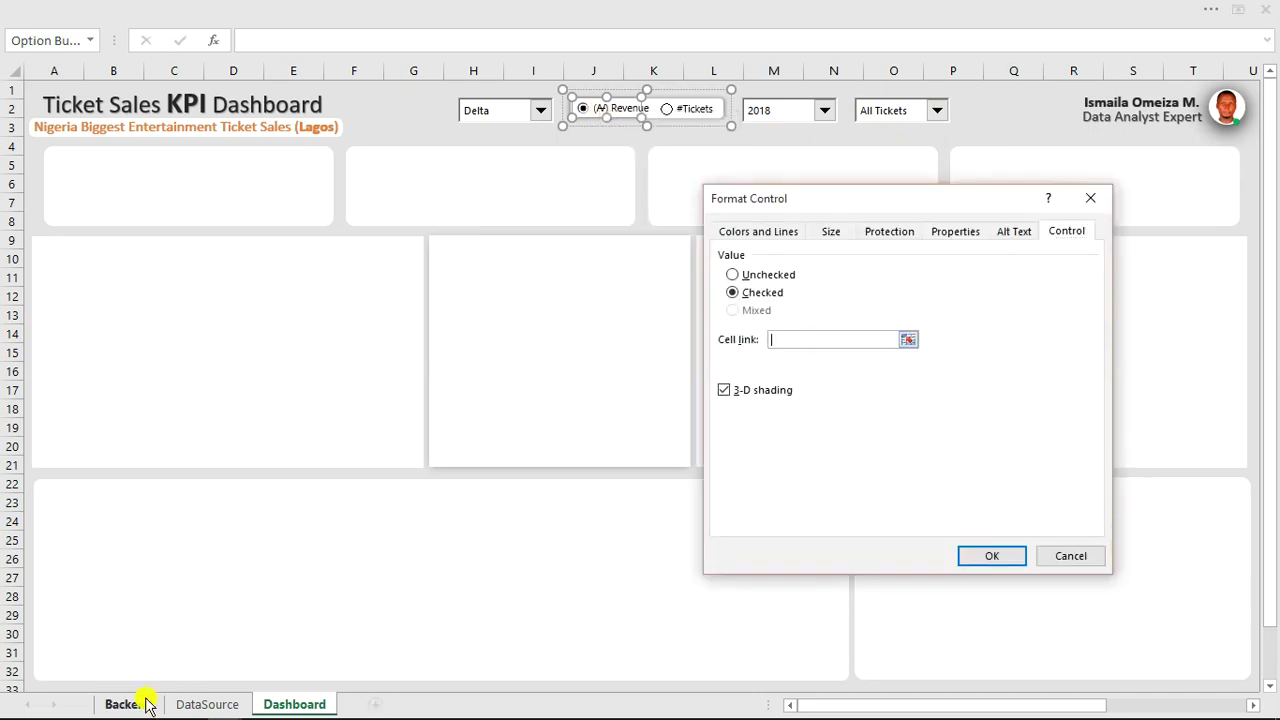
{"action": "left_click", "coordinate": [112, 702]}
{"action": "left_click", "coordinate": [547, 180]}
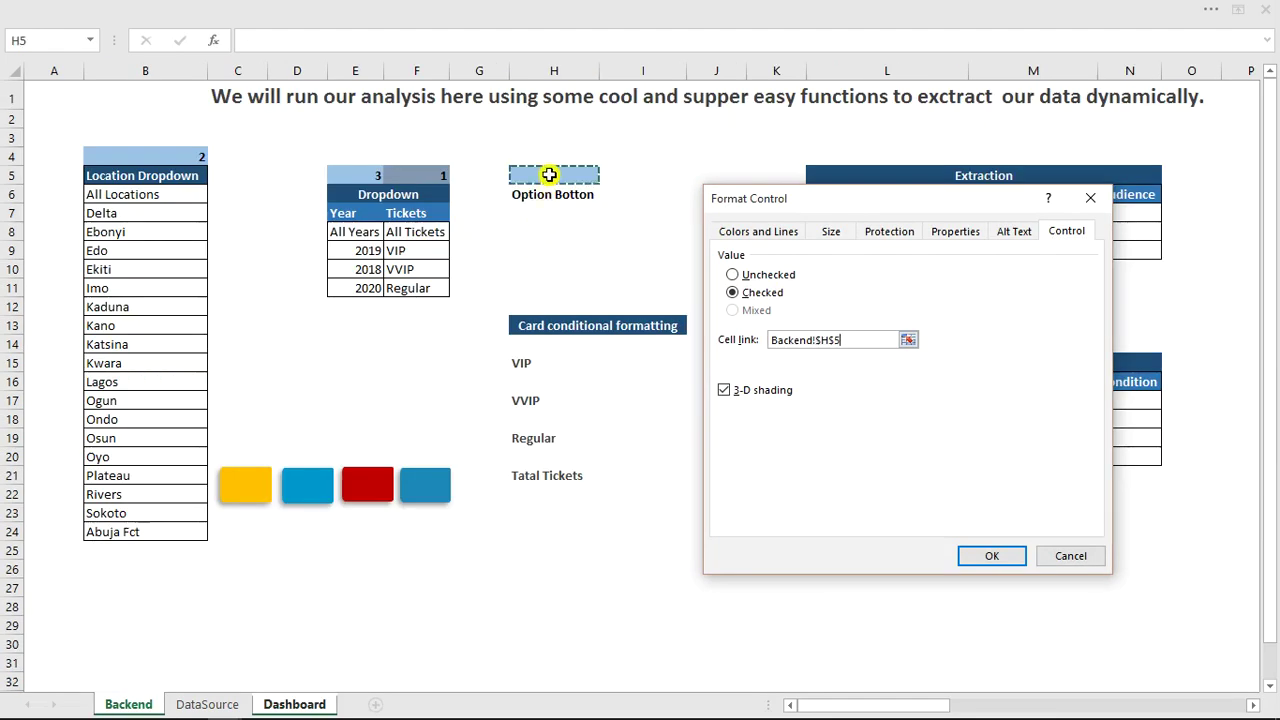
{"action": "left_click", "coordinate": [991, 556]}
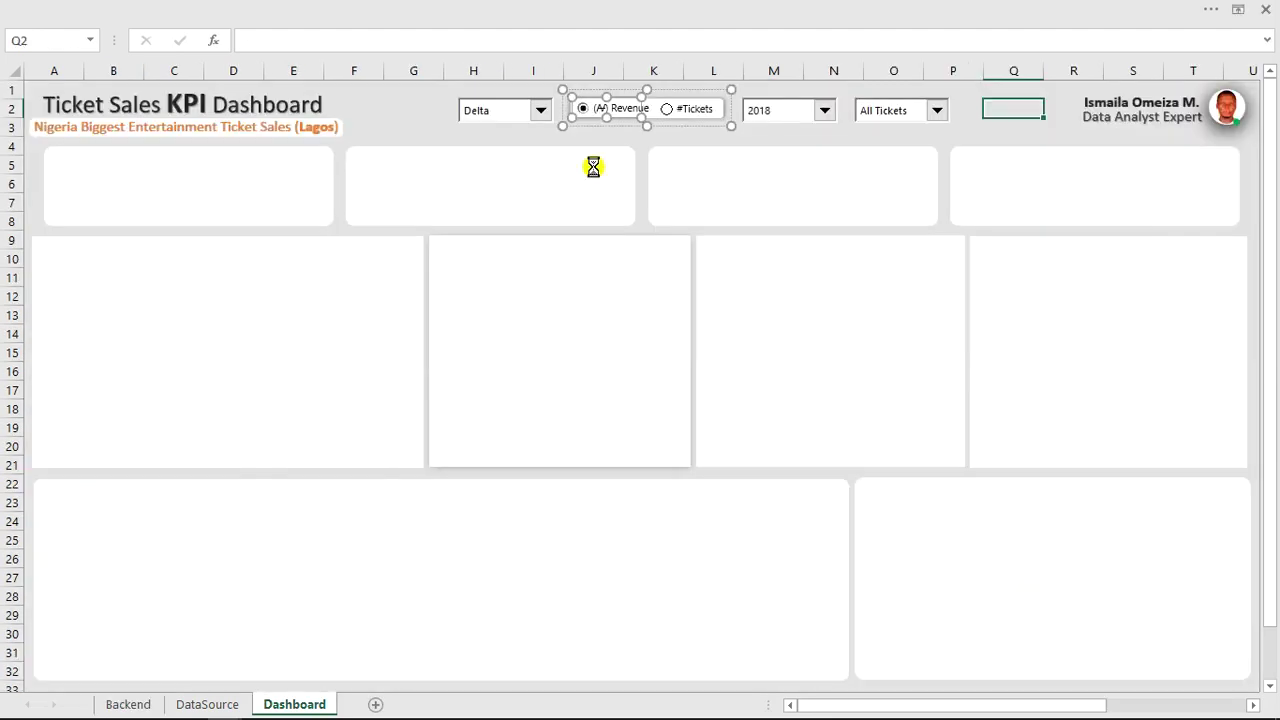
{"action": "left_click", "coordinate": [404, 109]}
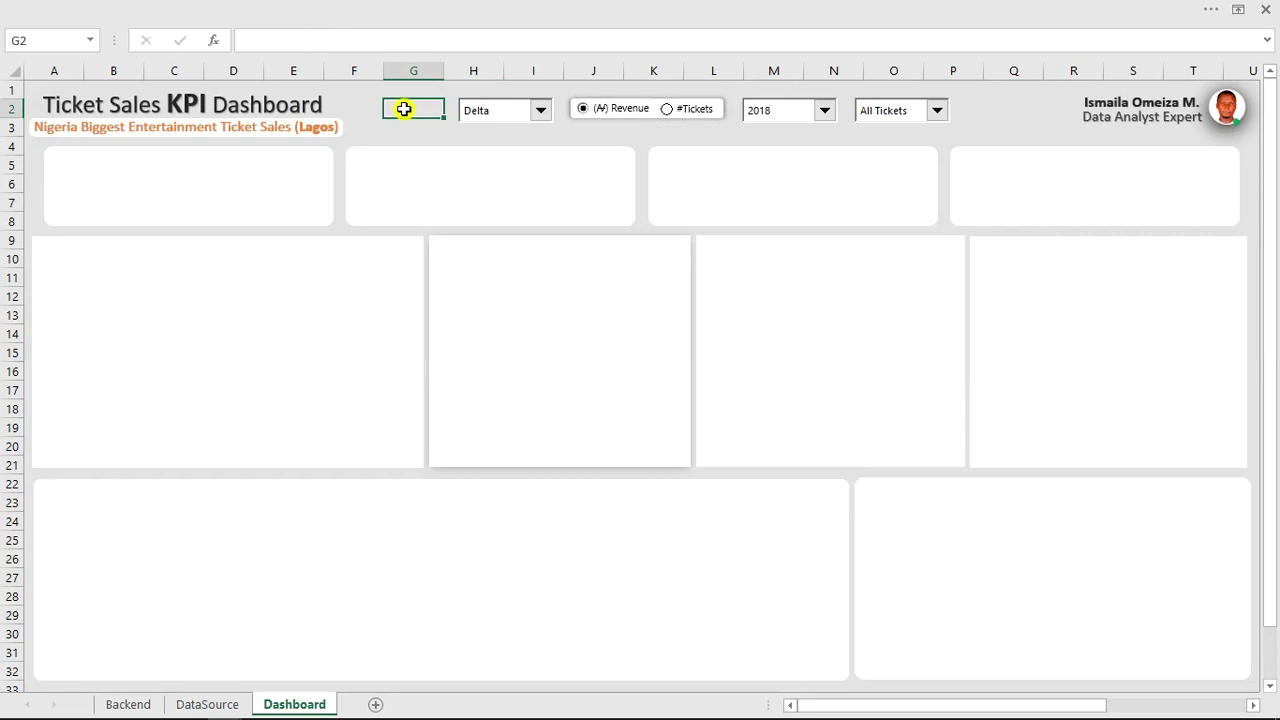
Switch the Dashboard option to #Tickets, checking the option button's linked cell on the Backend sheet before and after.
{"action": "left_click", "coordinate": [135, 706]}
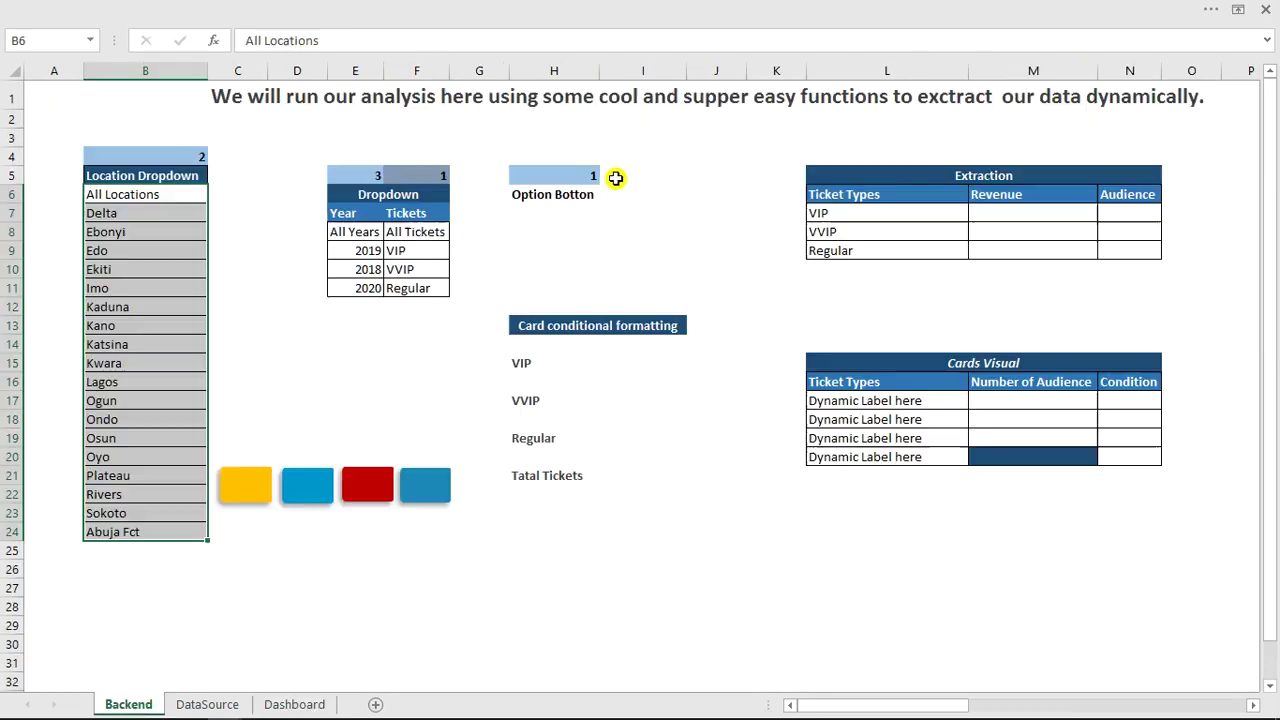
{"action": "left_click", "coordinate": [290, 705]}
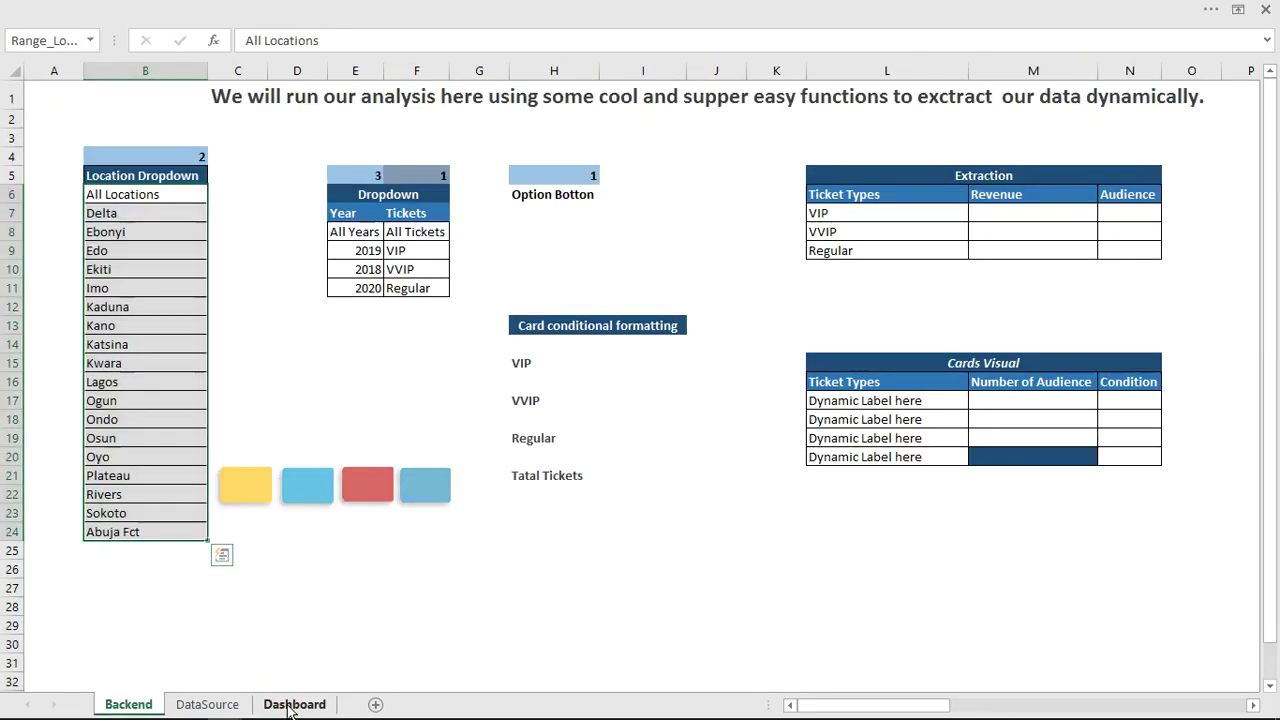
{"action": "left_click", "coordinate": [667, 110]}
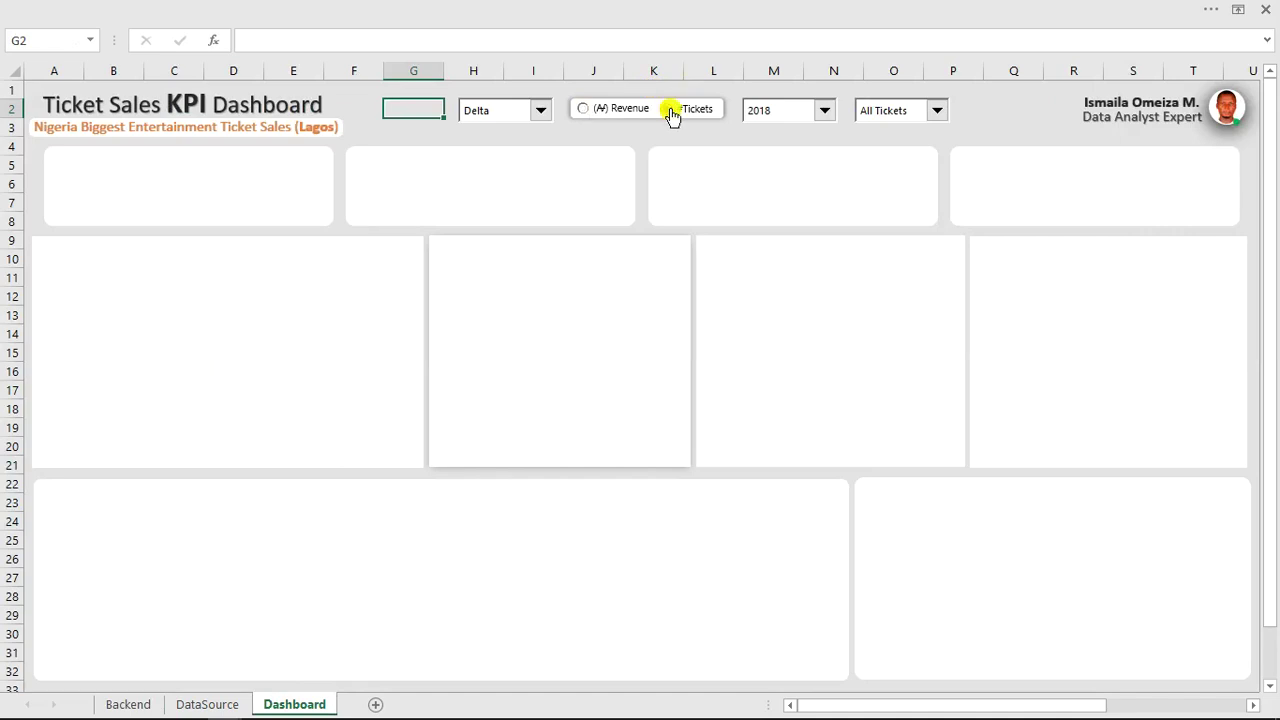
{"action": "left_click", "coordinate": [128, 706]}
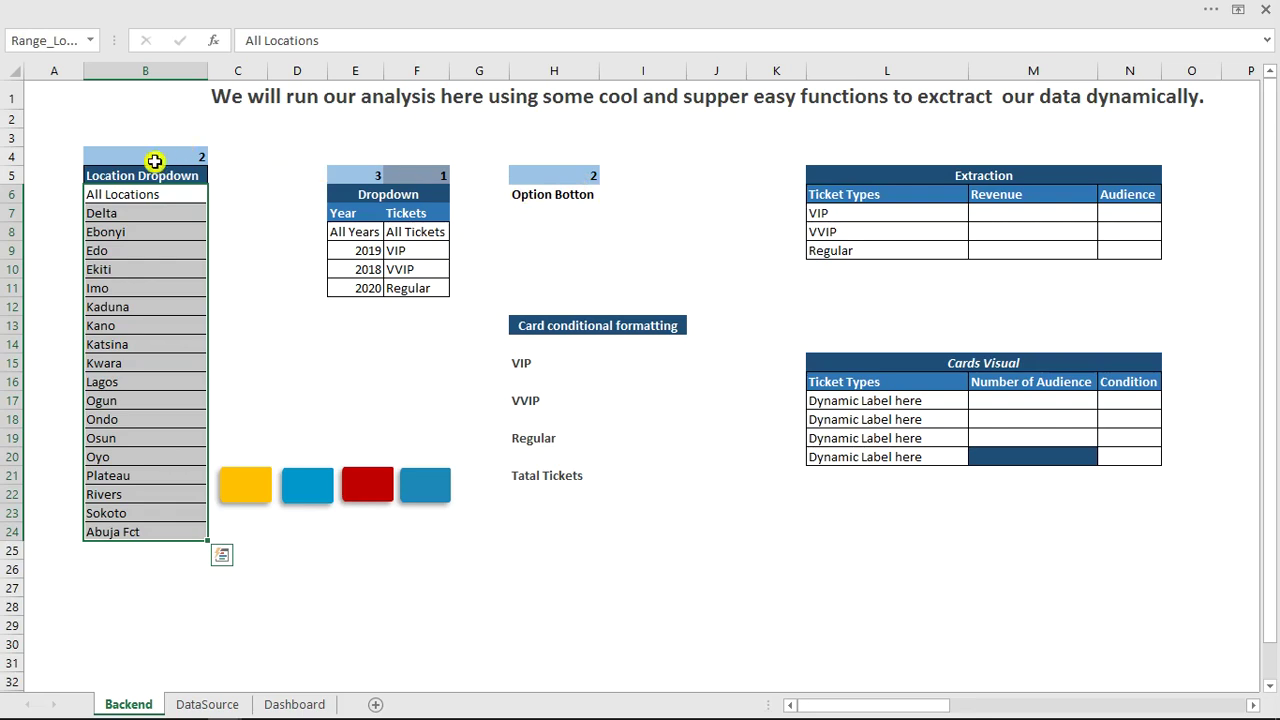
Check the defined names of the location, year, tickets and option button link cells on the Backend sheet, ending on Header_Year.
{"action": "left_click", "coordinate": [153, 214]}
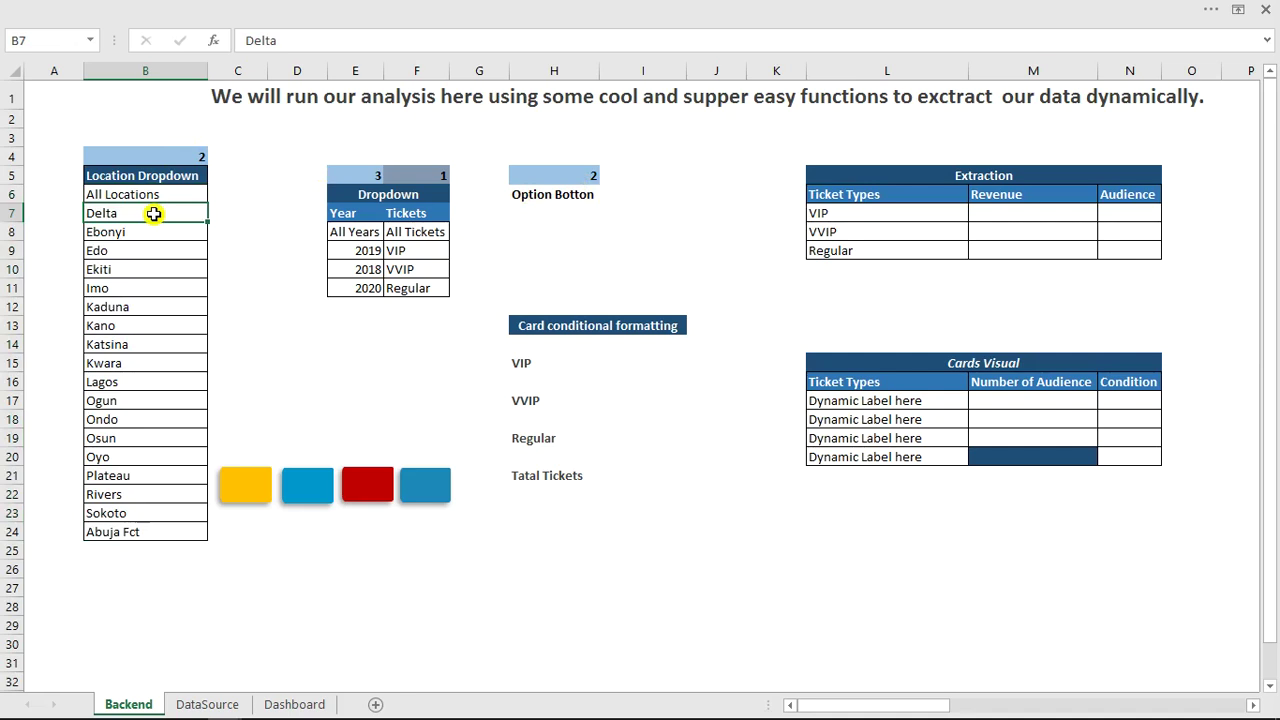
{"action": "left_click", "coordinate": [148, 156]}
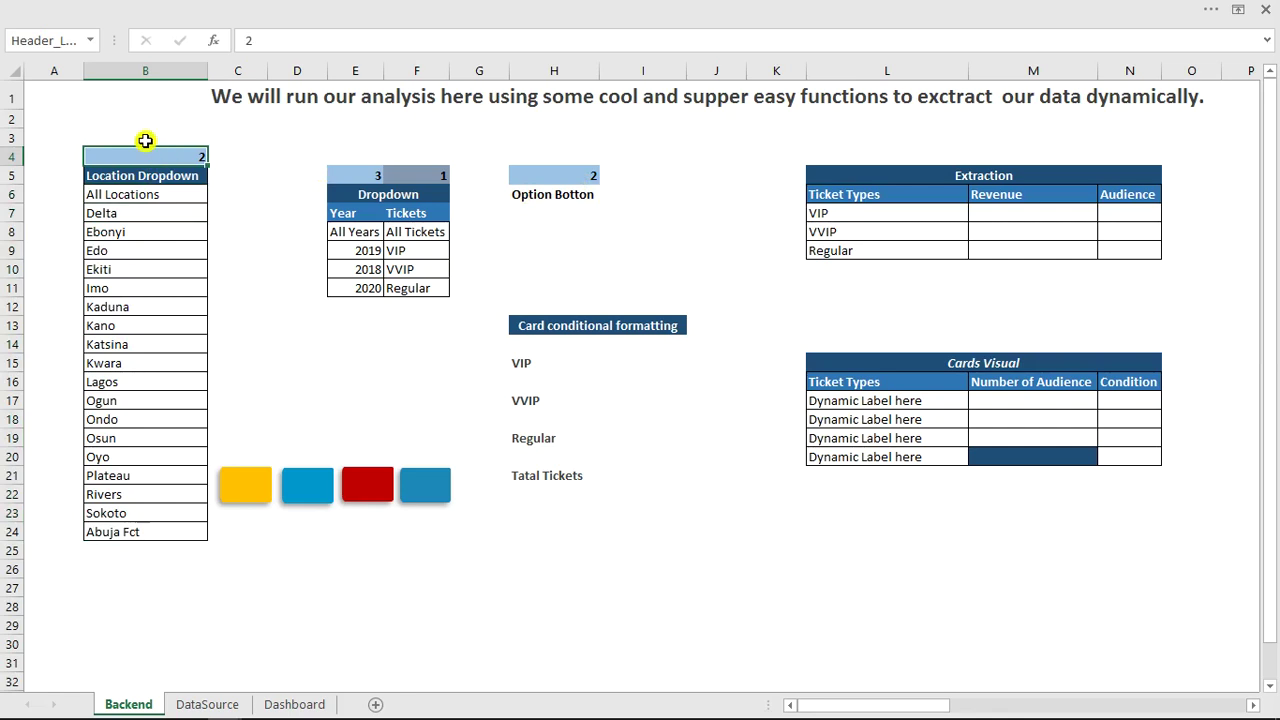
{"action": "left_click", "coordinate": [90, 40]}
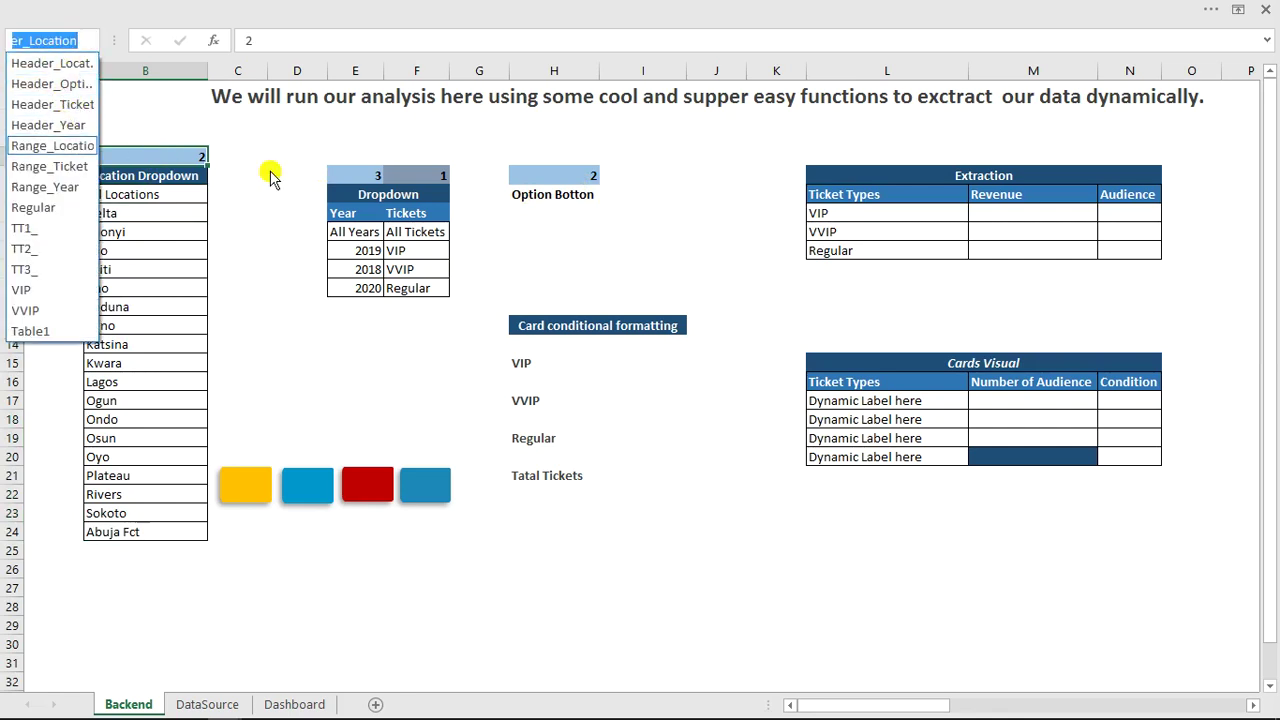
{"action": "left_click", "coordinate": [190, 152]}
{"action": "left_click", "coordinate": [349, 175]}
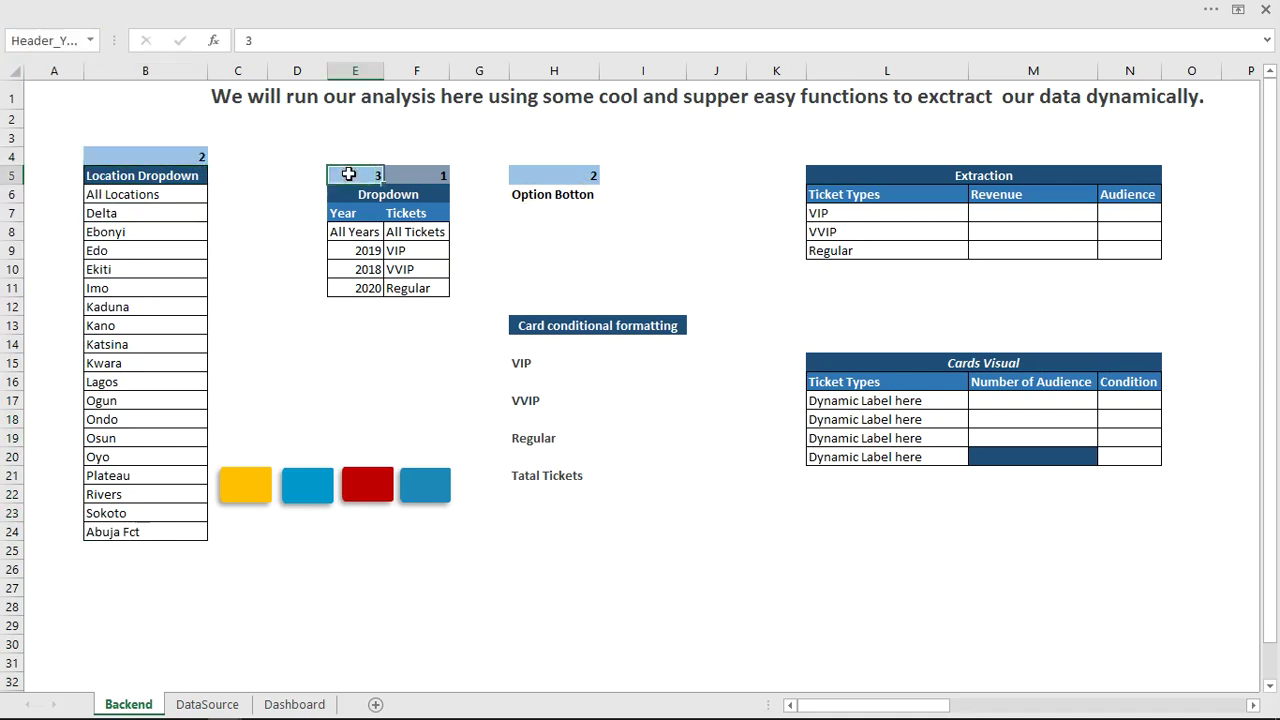
{"action": "left_click", "coordinate": [434, 175]}
{"action": "left_click", "coordinate": [545, 175]}
{"action": "left_click", "coordinate": [90, 40]}
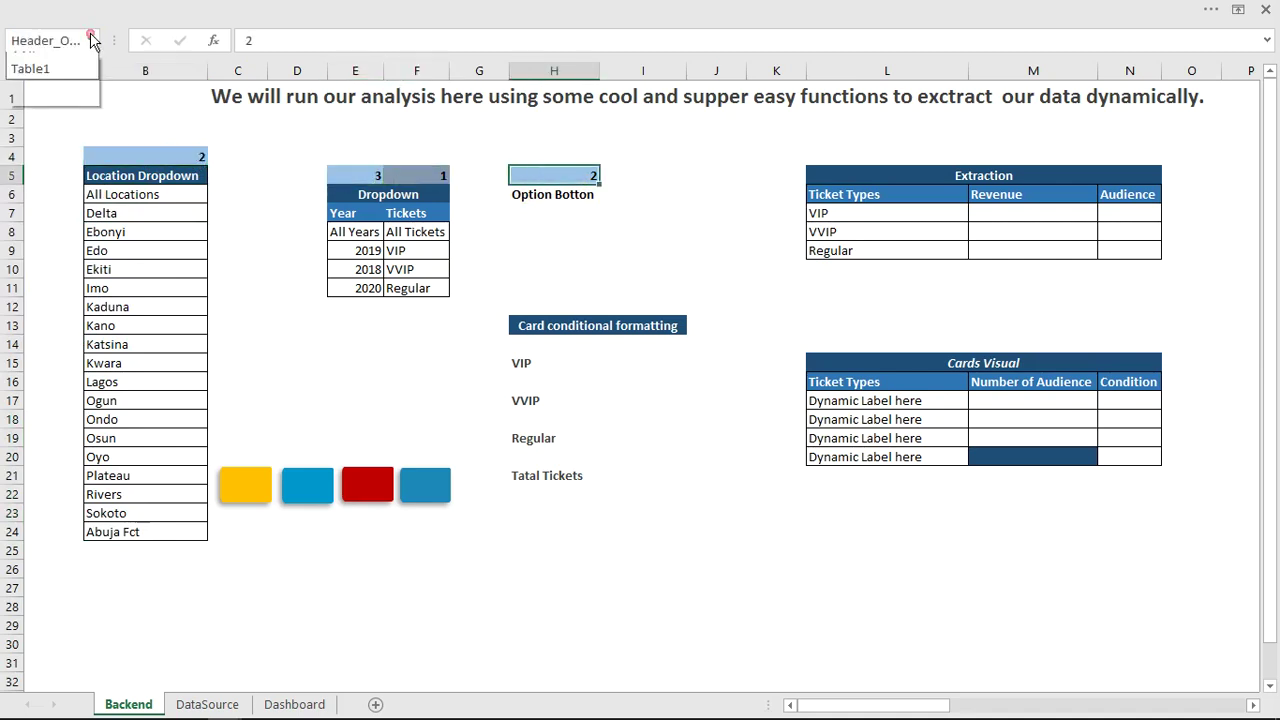
{"action": "left_click", "coordinate": [46, 125]}
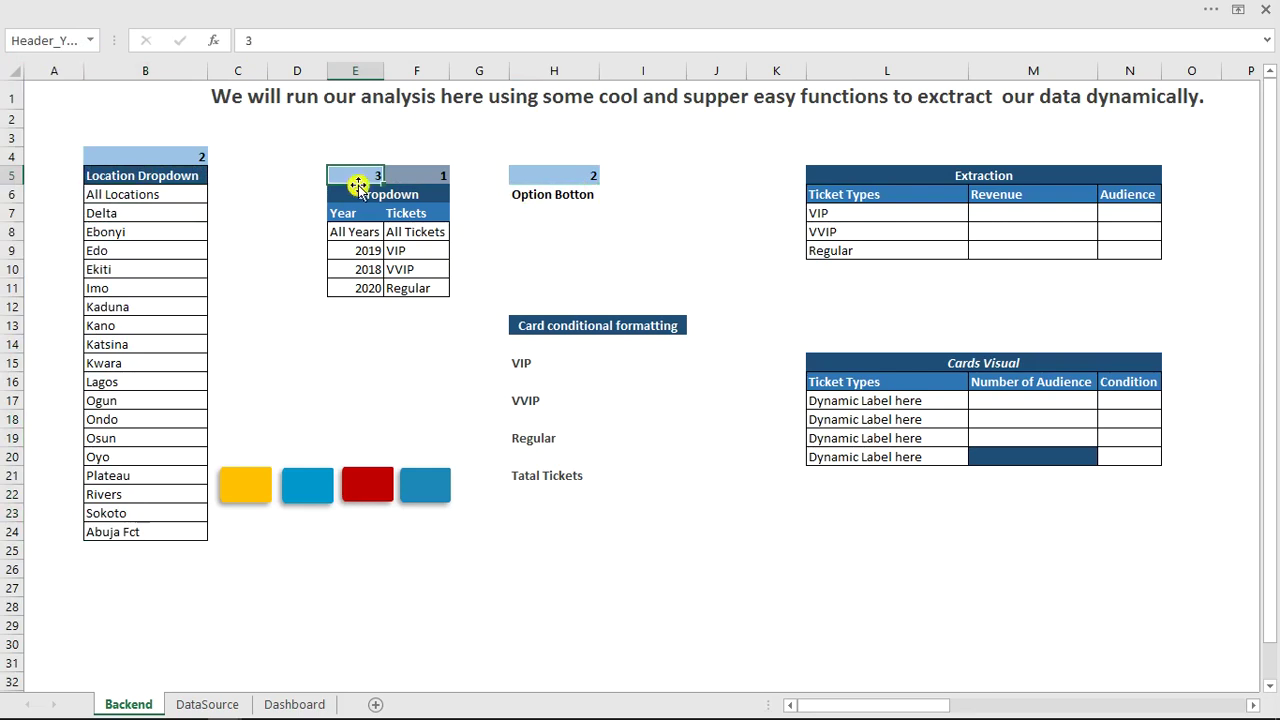
Select the year list and the location list on the Backend sheet through their defined names to check the ranges they cover.
{"action": "left_click", "coordinate": [126, 198]}
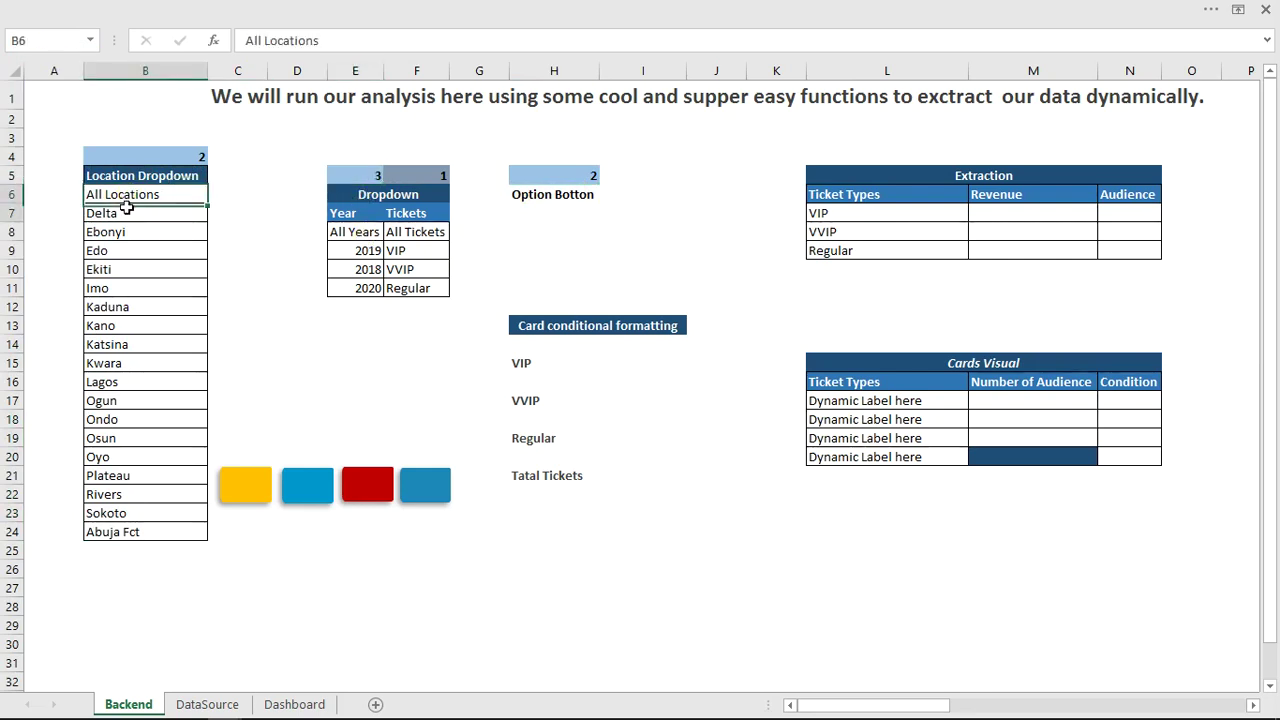
{"action": "left_click_drag", "start_coordinate": [126, 207], "coordinate": [126, 214]}
{"action": "left_click", "coordinate": [126, 196]}
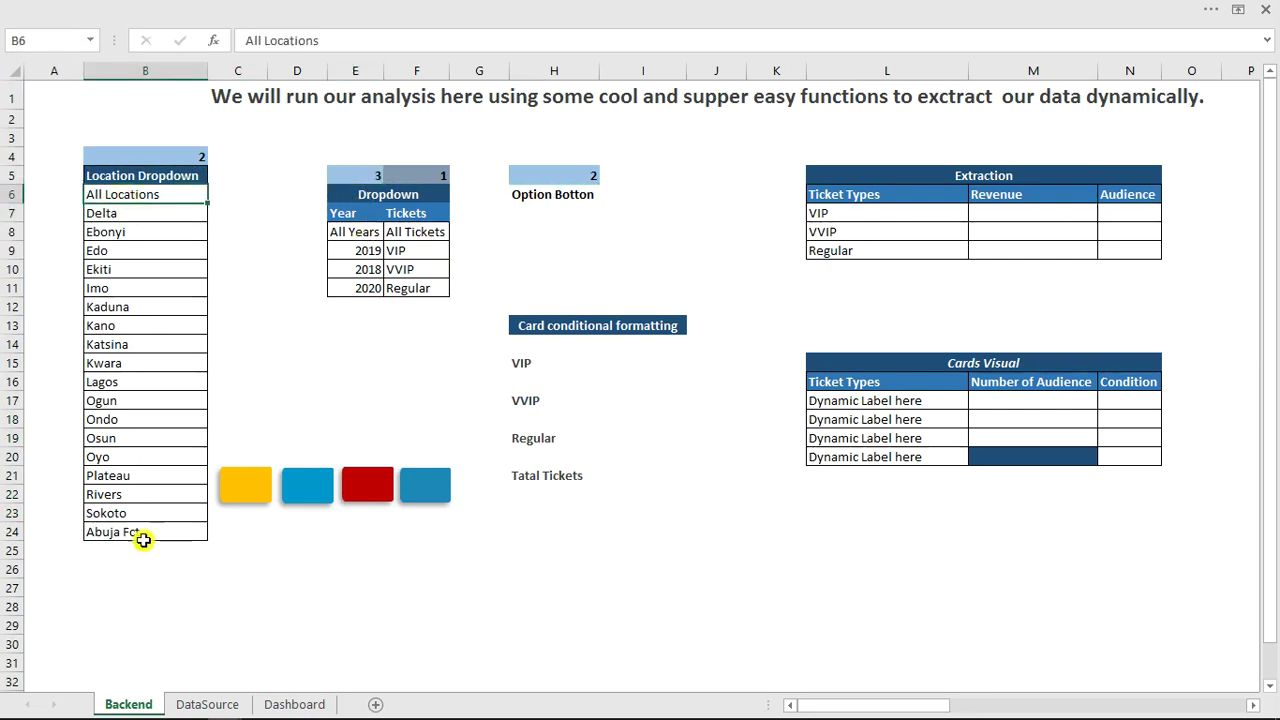
{"action": "left_click", "coordinate": [100, 40]}
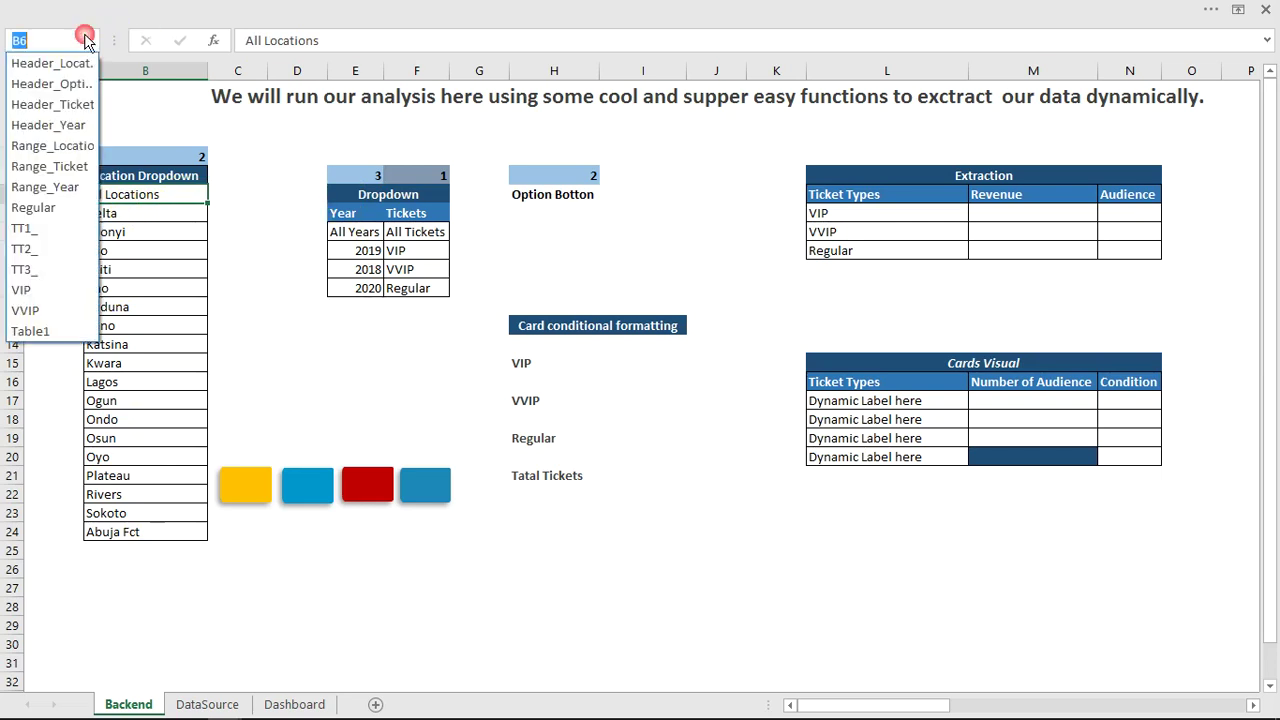
{"action": "left_click", "coordinate": [54, 187]}
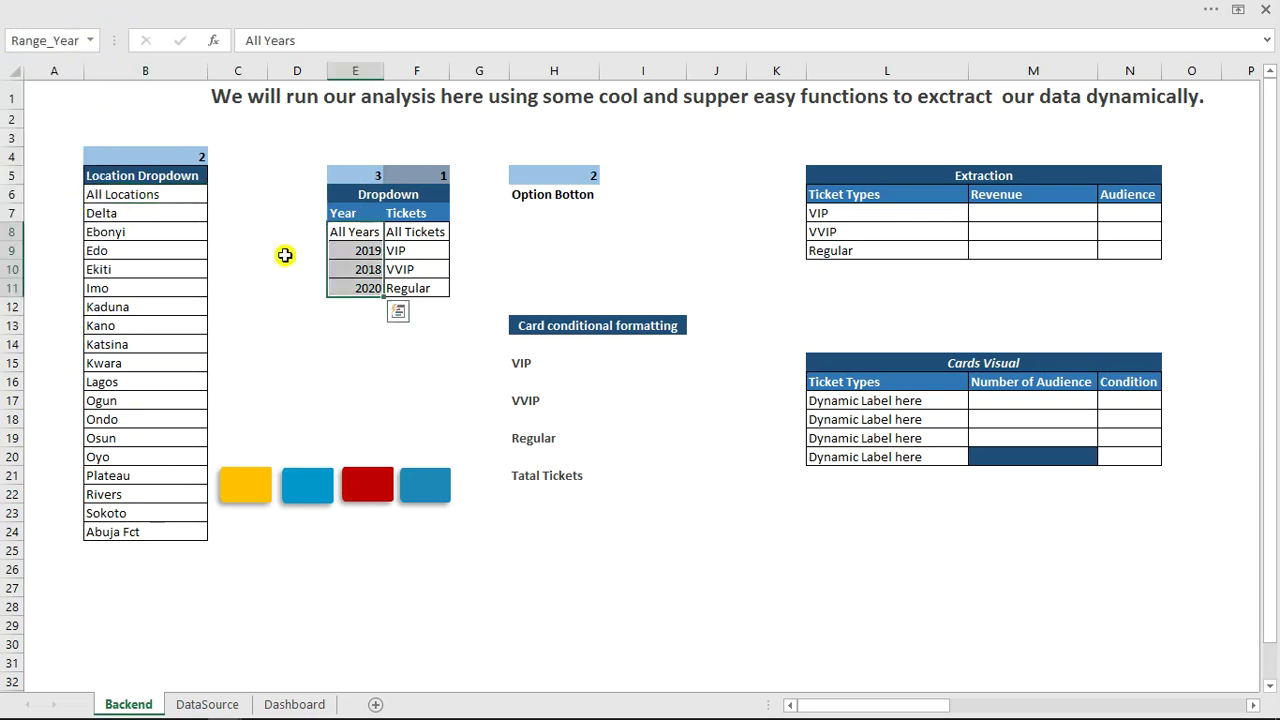
{"action": "left_click", "coordinate": [91, 38]}
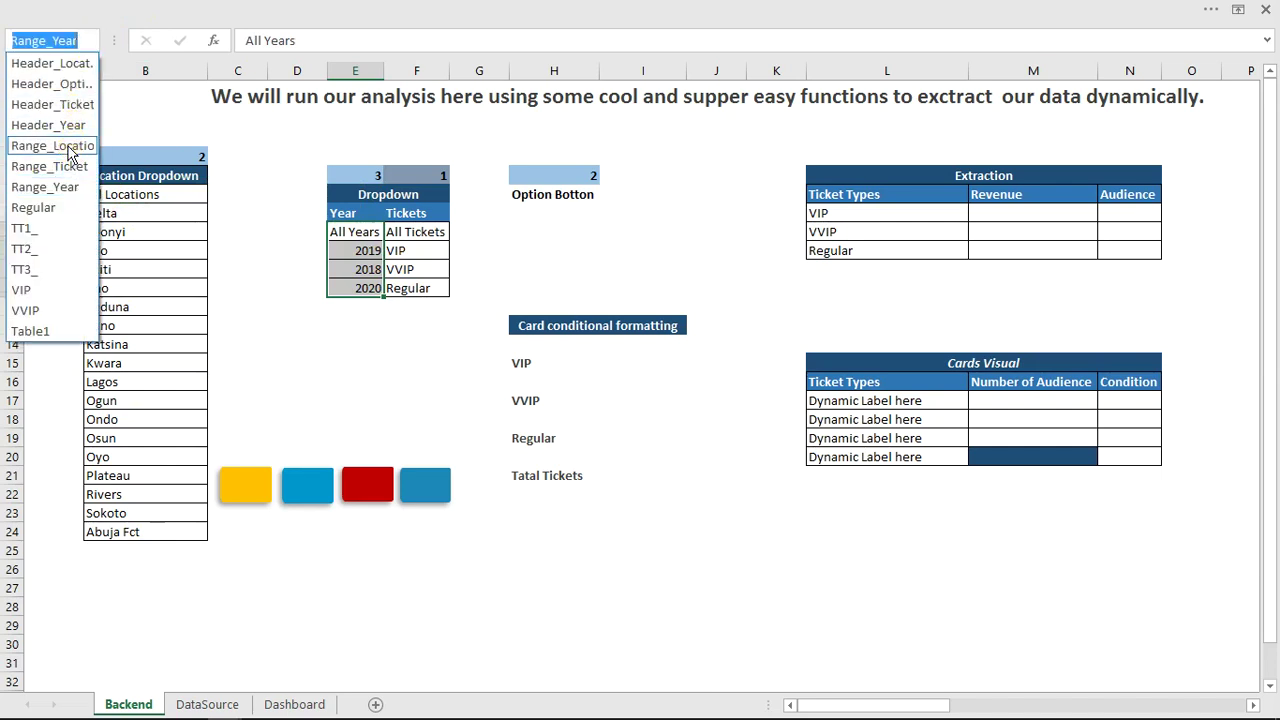
{"action": "left_click", "coordinate": [60, 145]}
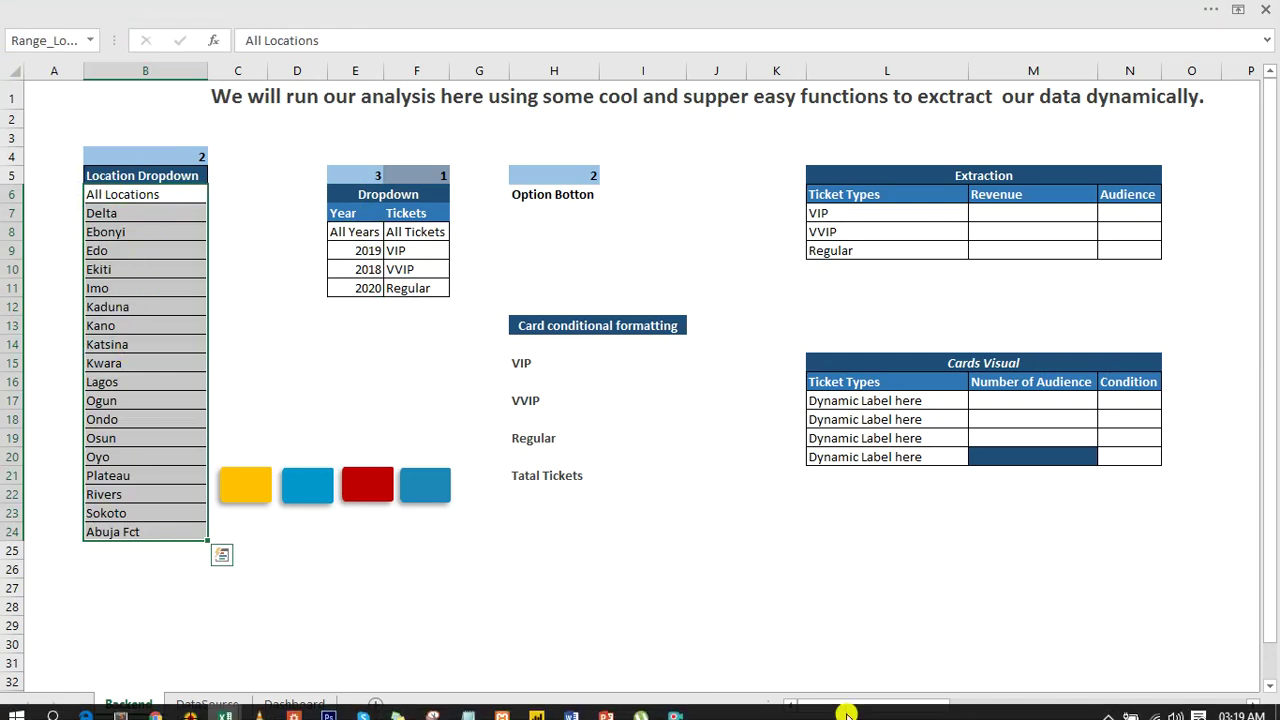
Examine the year and gender extraction and chart tables at the far end of the Backend sheet, returning to its first columns.
{"action": "left_click_drag", "start_coordinate": [850, 705], "coordinate": [1208, 688]}
{"action": "left_click", "coordinate": [1104, 217]}
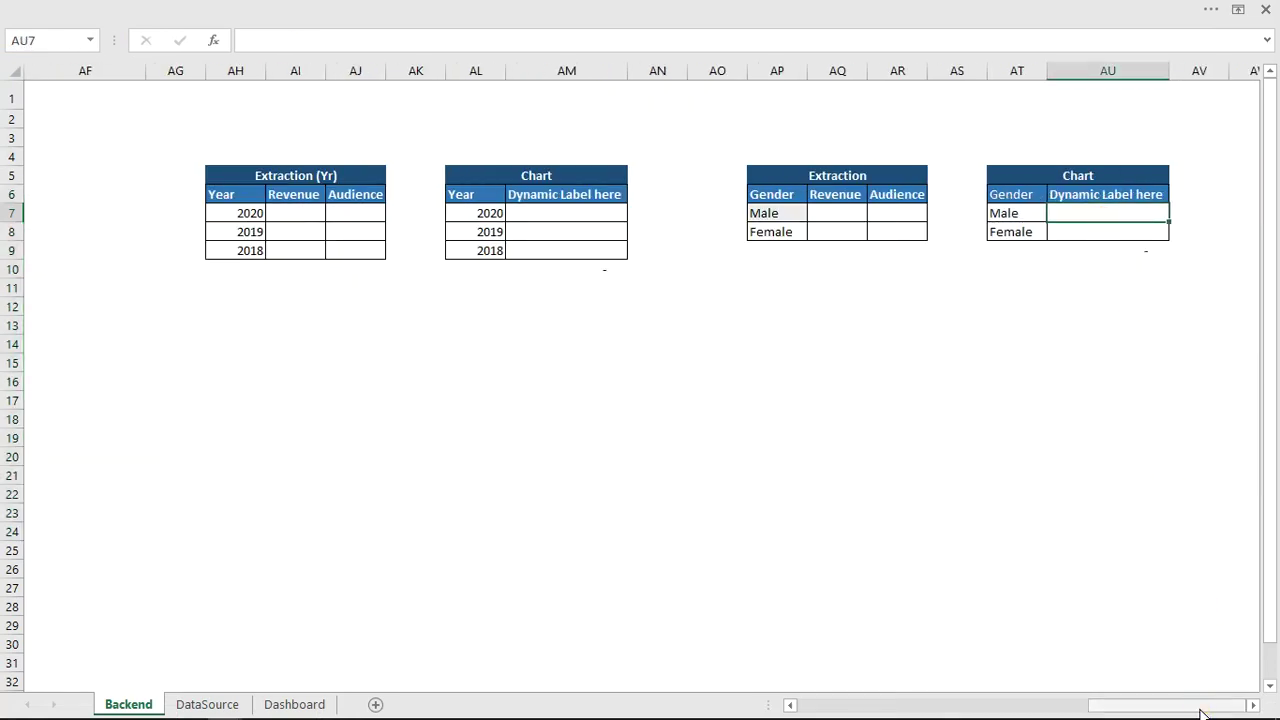
{"action": "left_click_drag", "start_coordinate": [1203, 712], "coordinate": [858, 681]}
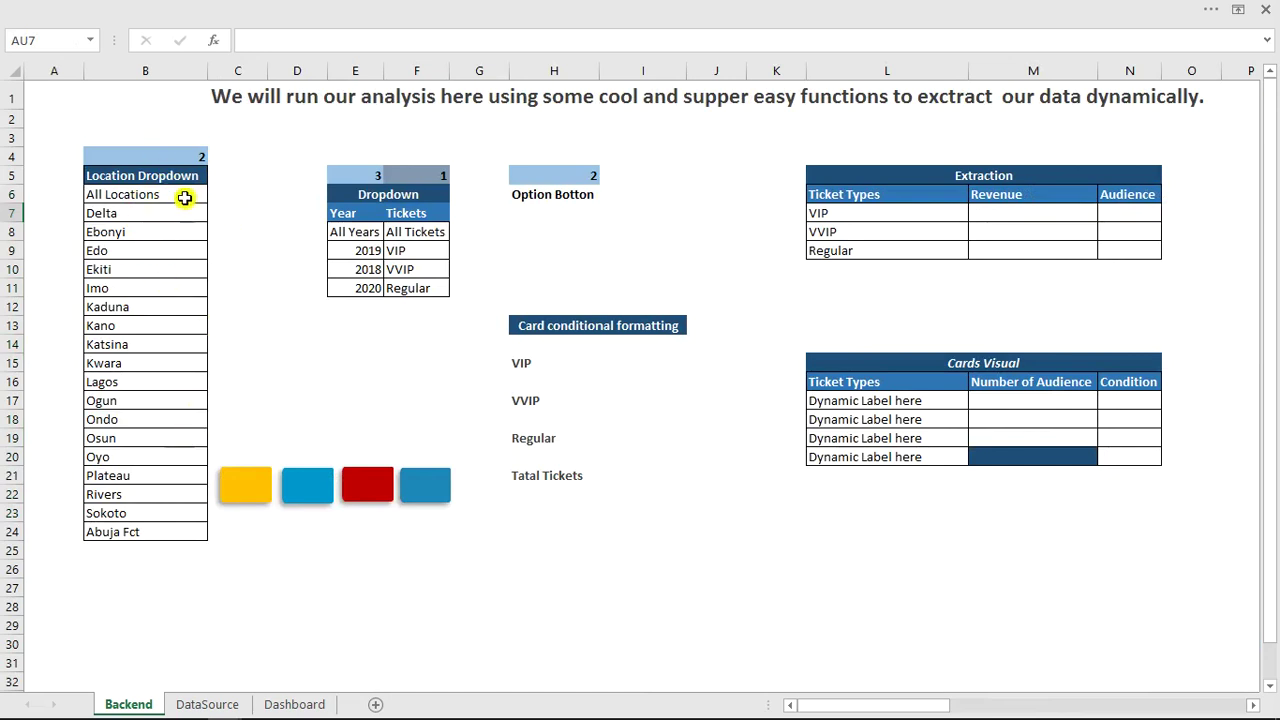
Assign the defined name MyHeader to the Card conditional formatting heading in cell H13 of the Backend sheet.
{"action": "left_click", "coordinate": [642, 326]}
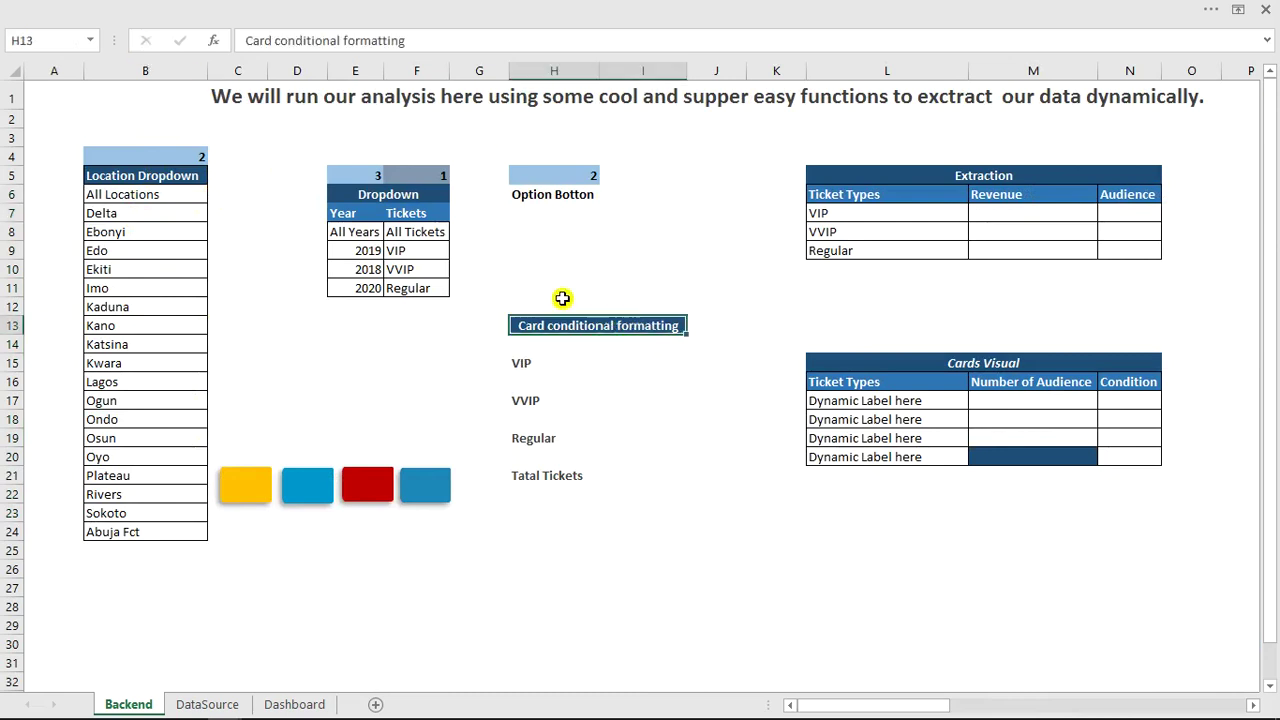
{"action": "left_click", "coordinate": [65, 39]}
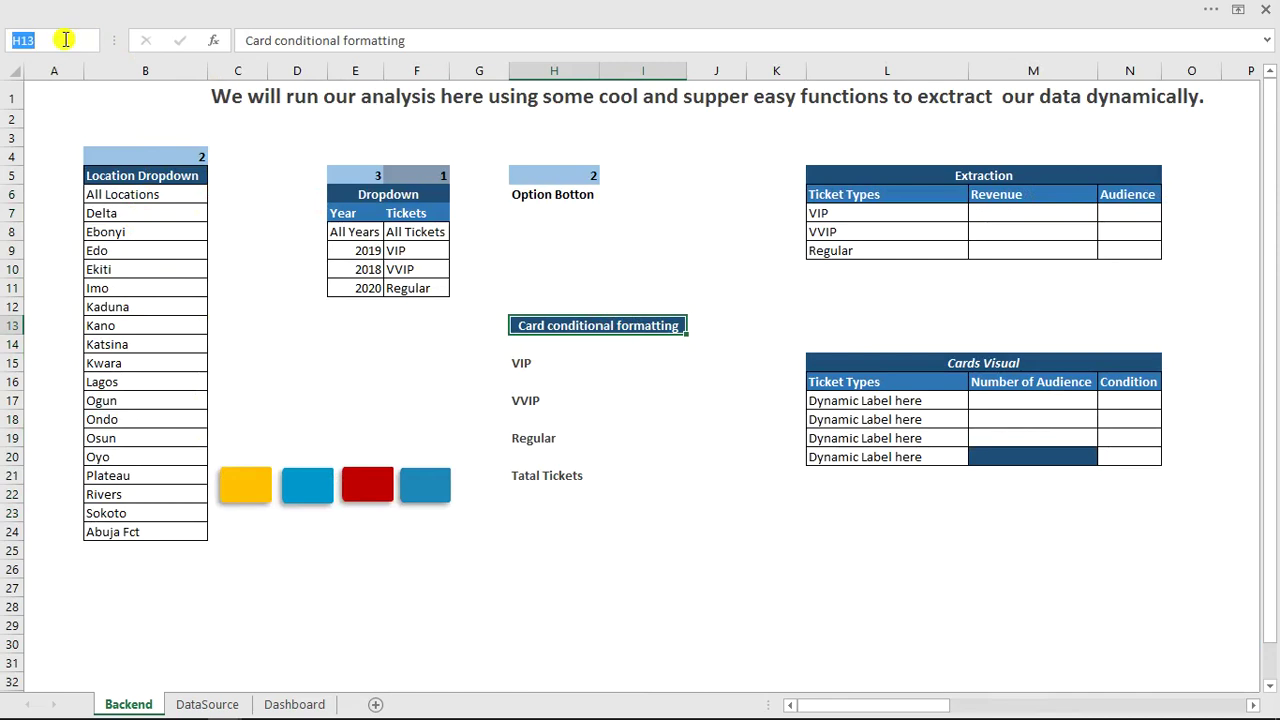
{"action": "type", "text": "MyHeader"}
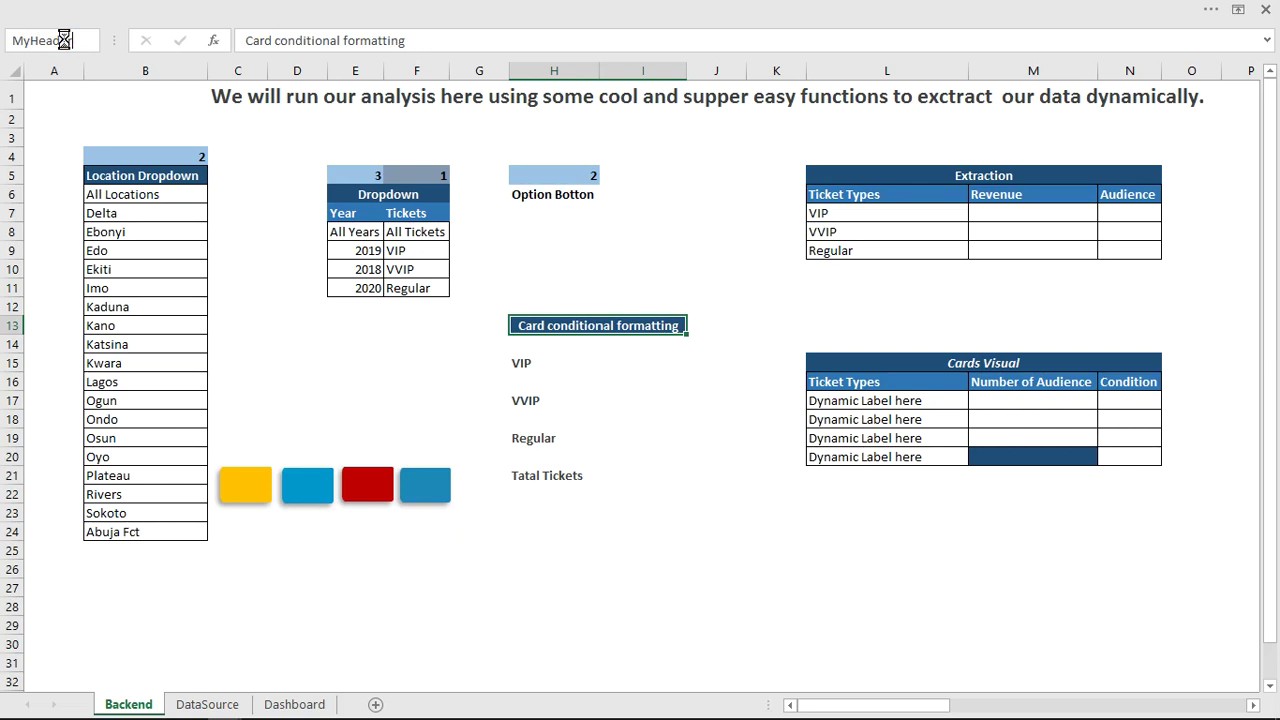
{"action": "key", "text": "Return"}
Check the name MyHeader by selecting other cells and returning to the heading through the list of defined names.
{"action": "left_click", "coordinate": [643, 456]}
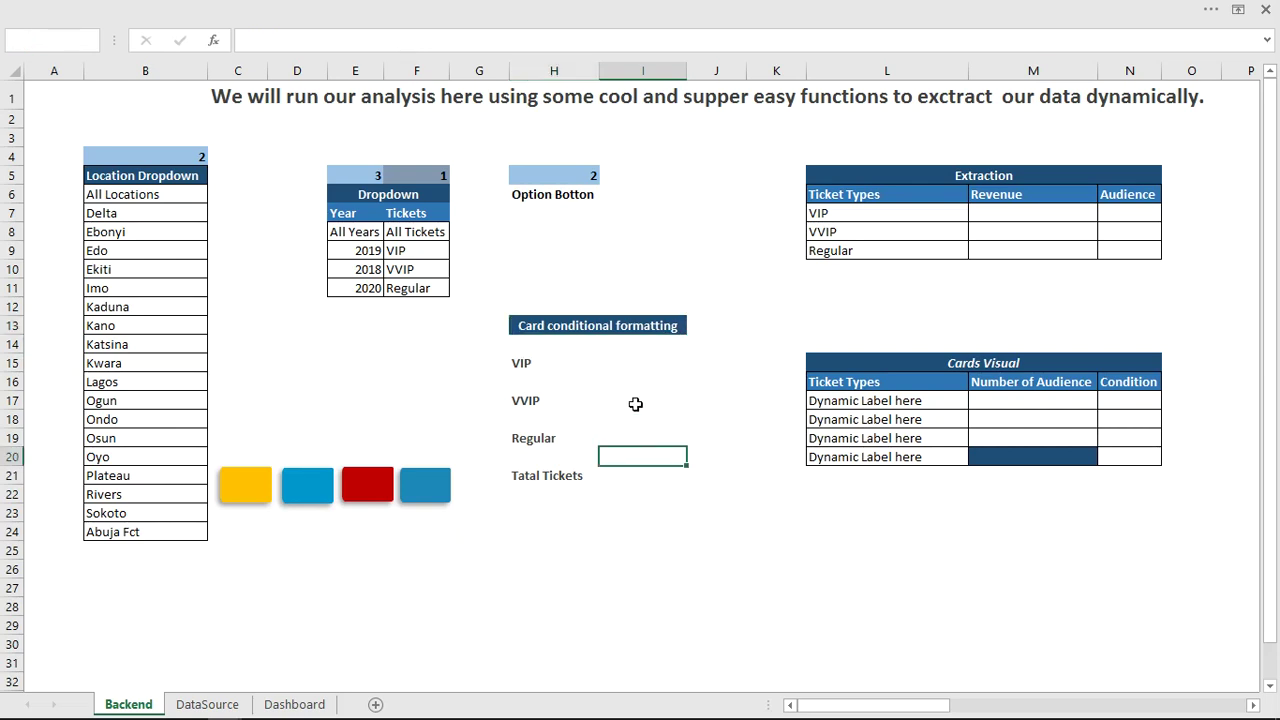
{"action": "left_click", "coordinate": [611, 328]}
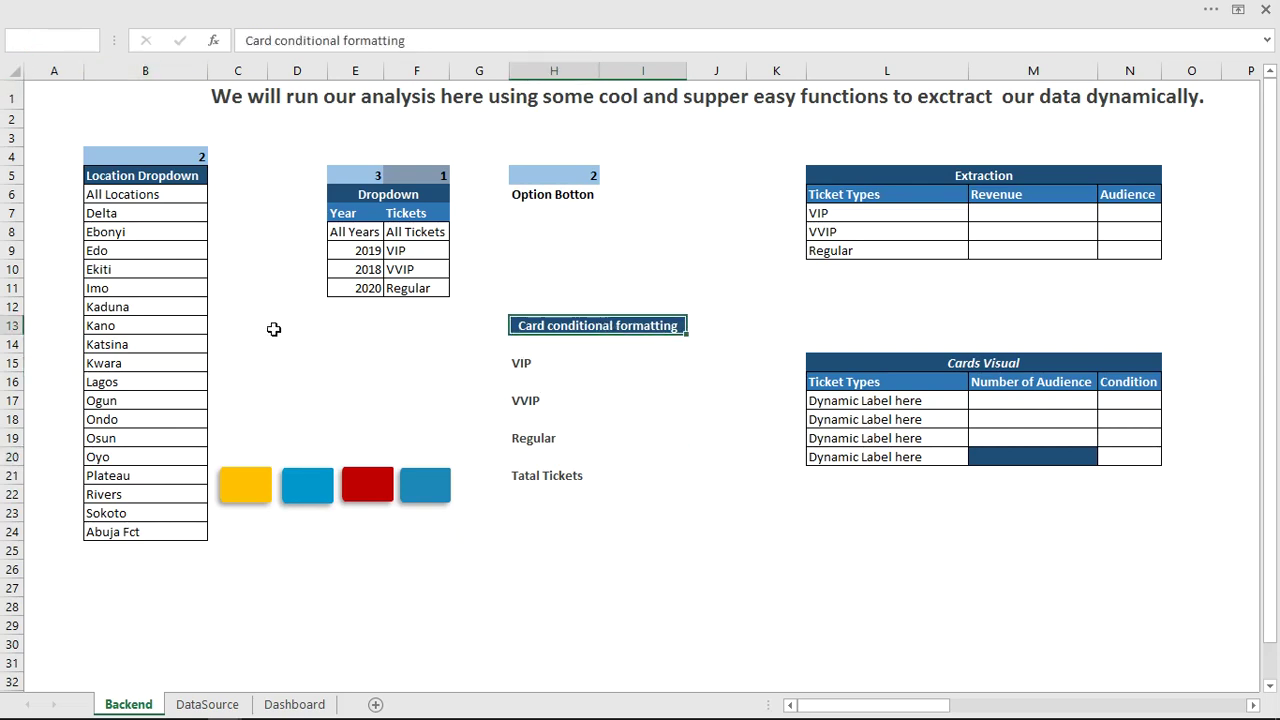
{"action": "left_click", "coordinate": [273, 329]}
{"action": "left_click", "coordinate": [88, 42]}
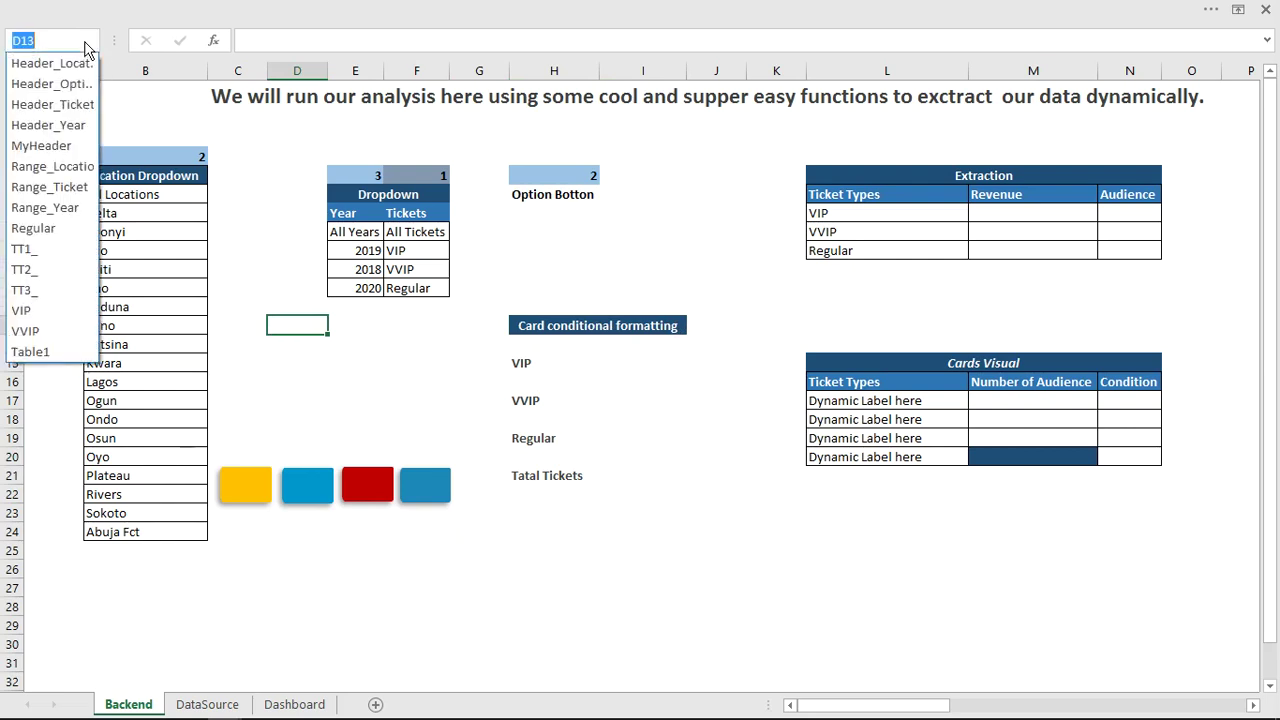
{"action": "left_click", "coordinate": [50, 150]}
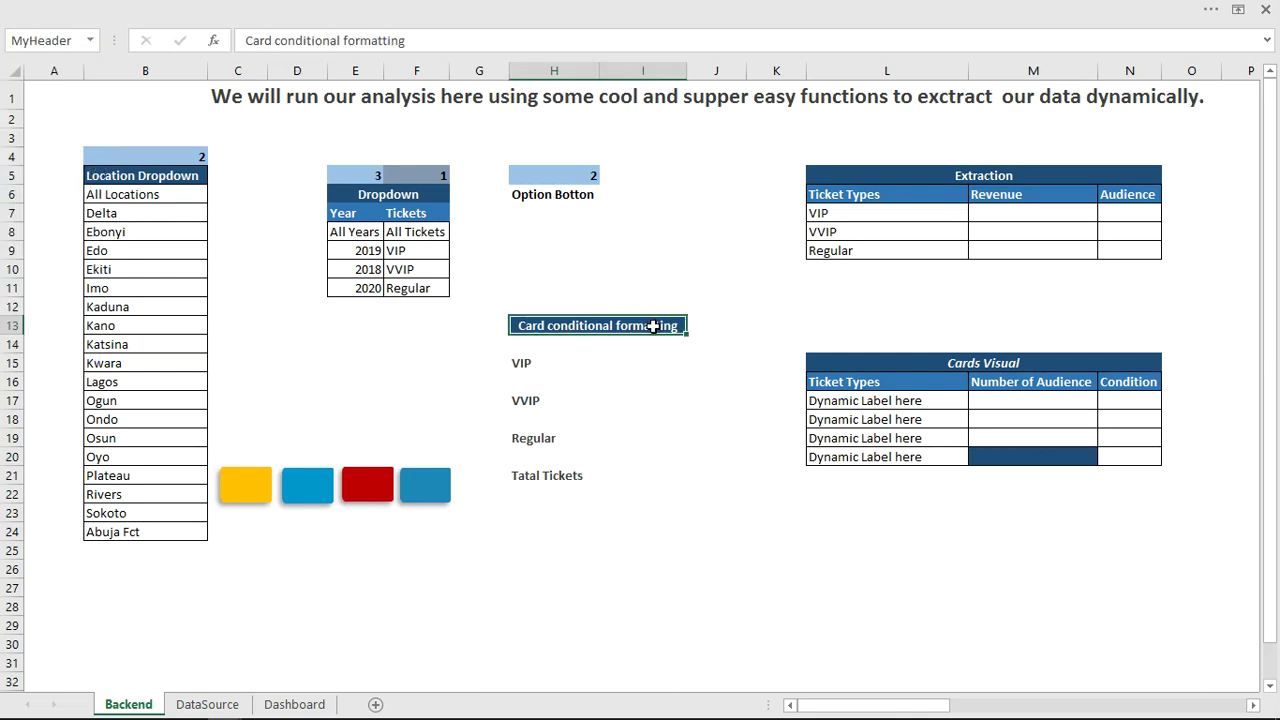
Inspect the MyHeader entry and its reference in the Name Manager, opening its edit settings without changing them.
{"action": "left_click", "coordinate": [420, 10]}
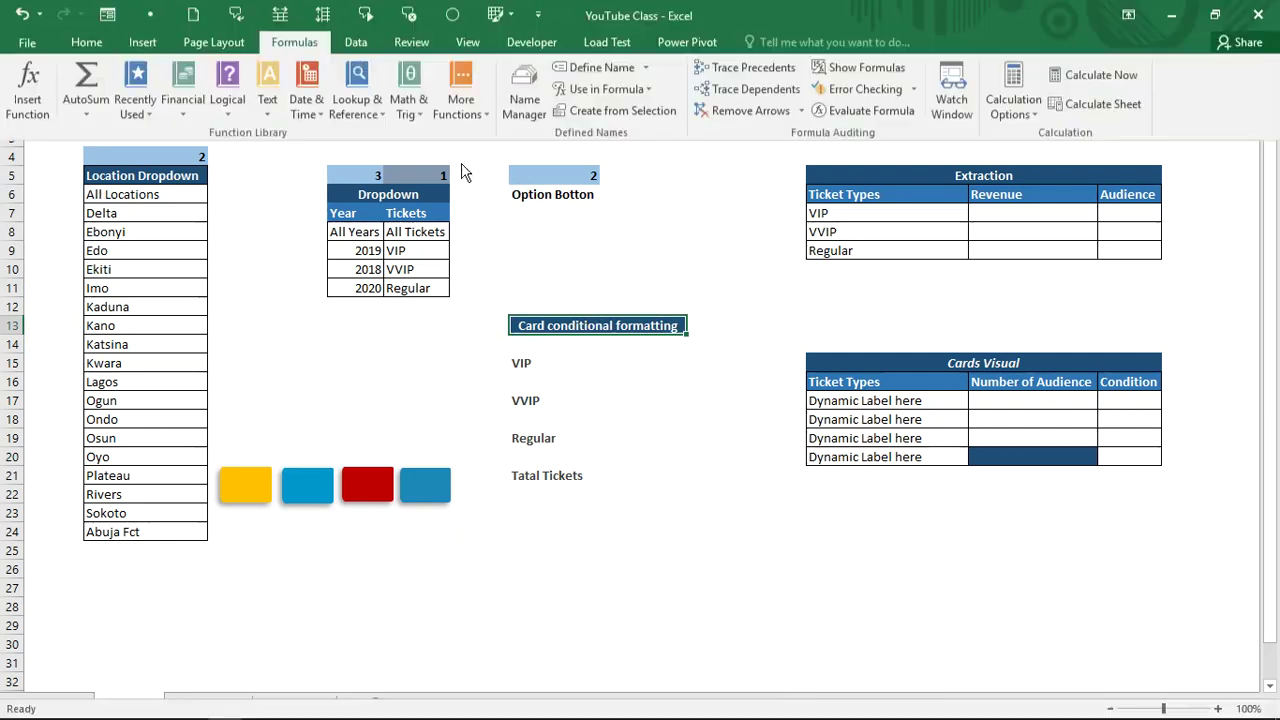
{"action": "left_click", "coordinate": [528, 96]}
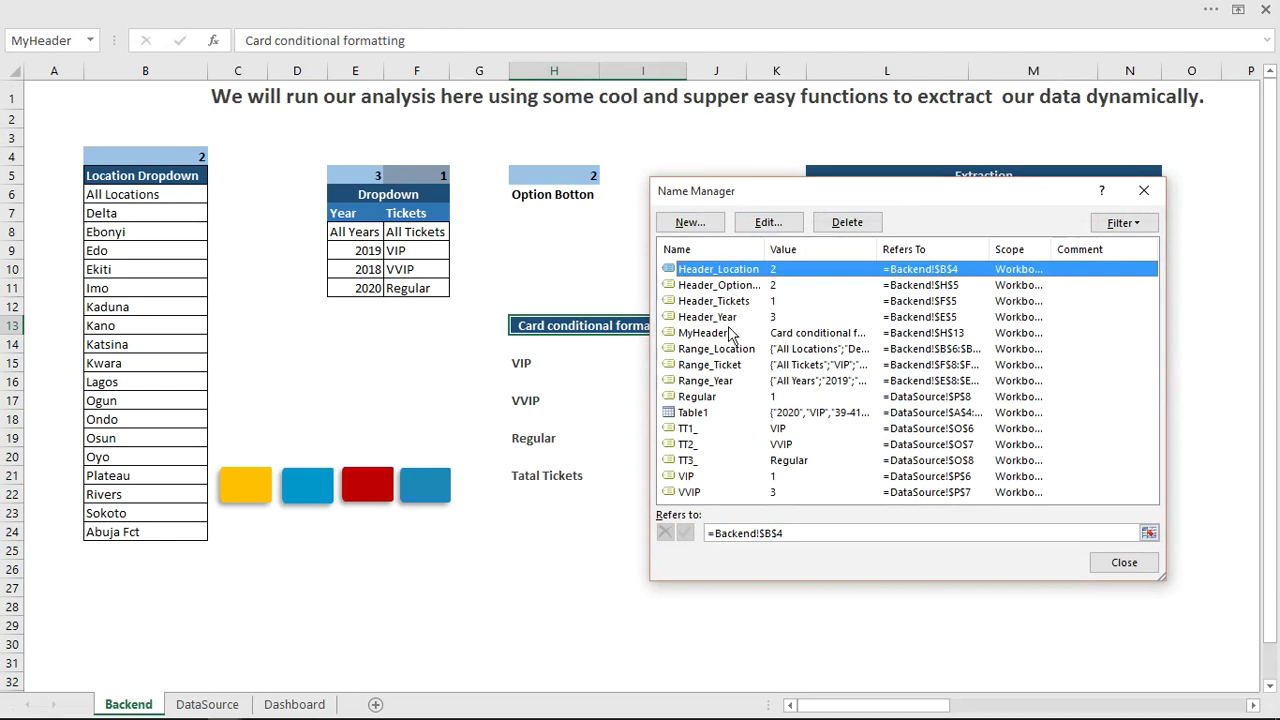
{"action": "left_click", "coordinate": [728, 333]}
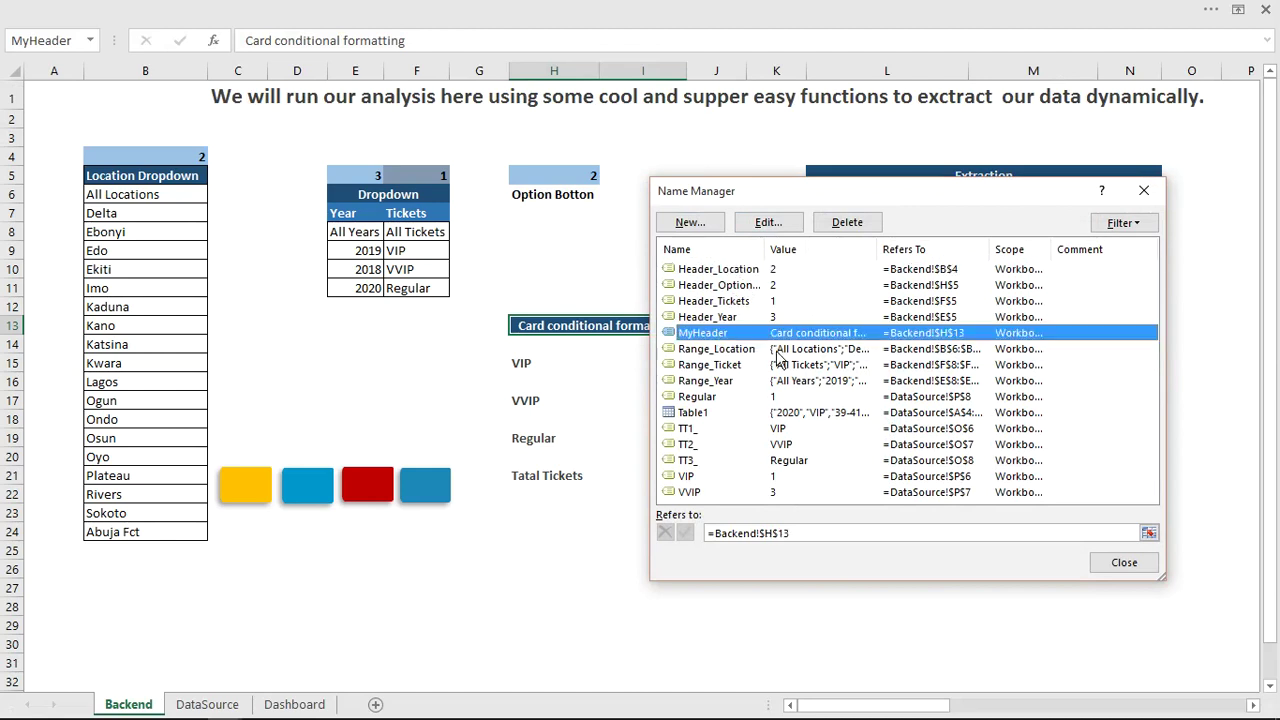
{"action": "left_click", "coordinate": [815, 533]}
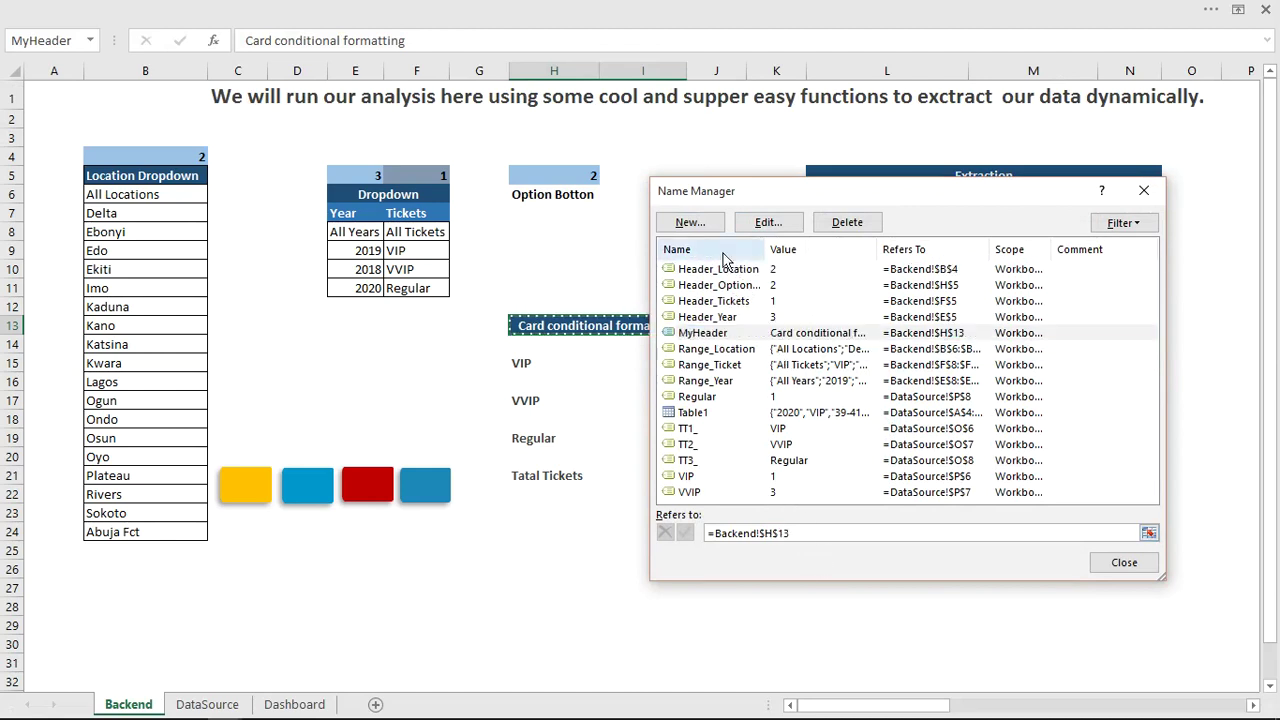
{"action": "left_click", "coordinate": [767, 222]}
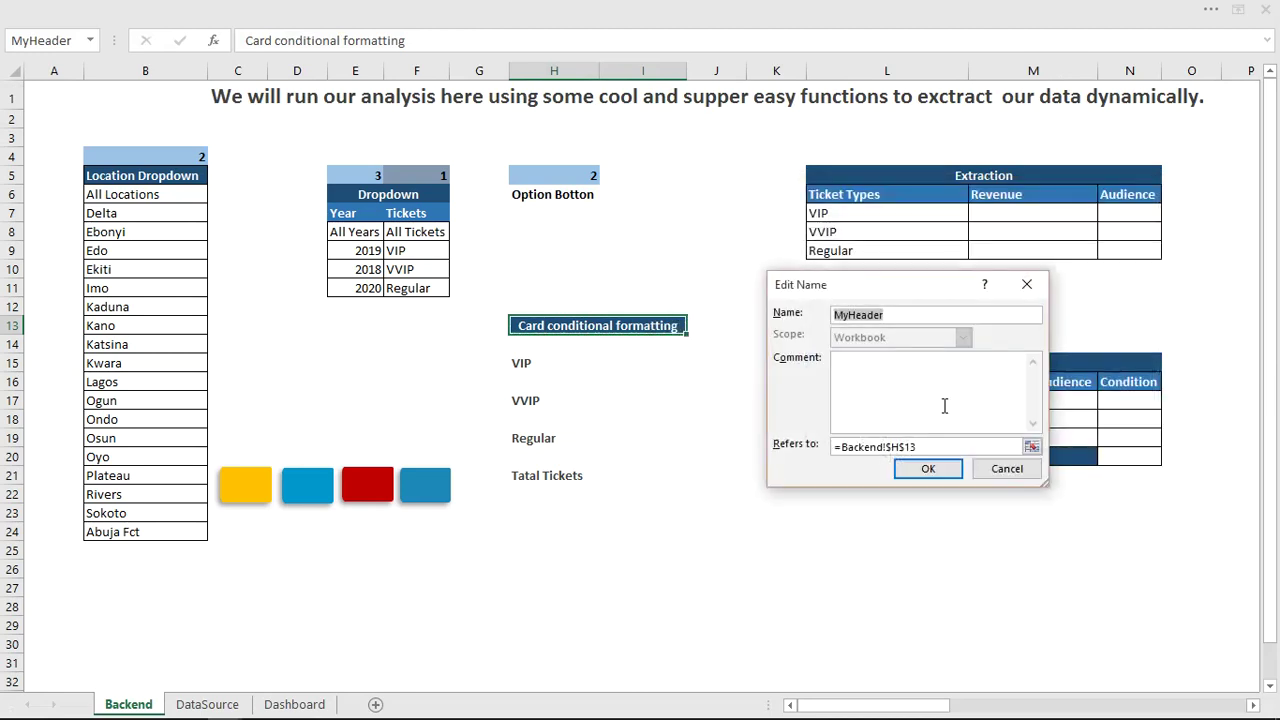
{"action": "left_click", "coordinate": [1020, 472]}
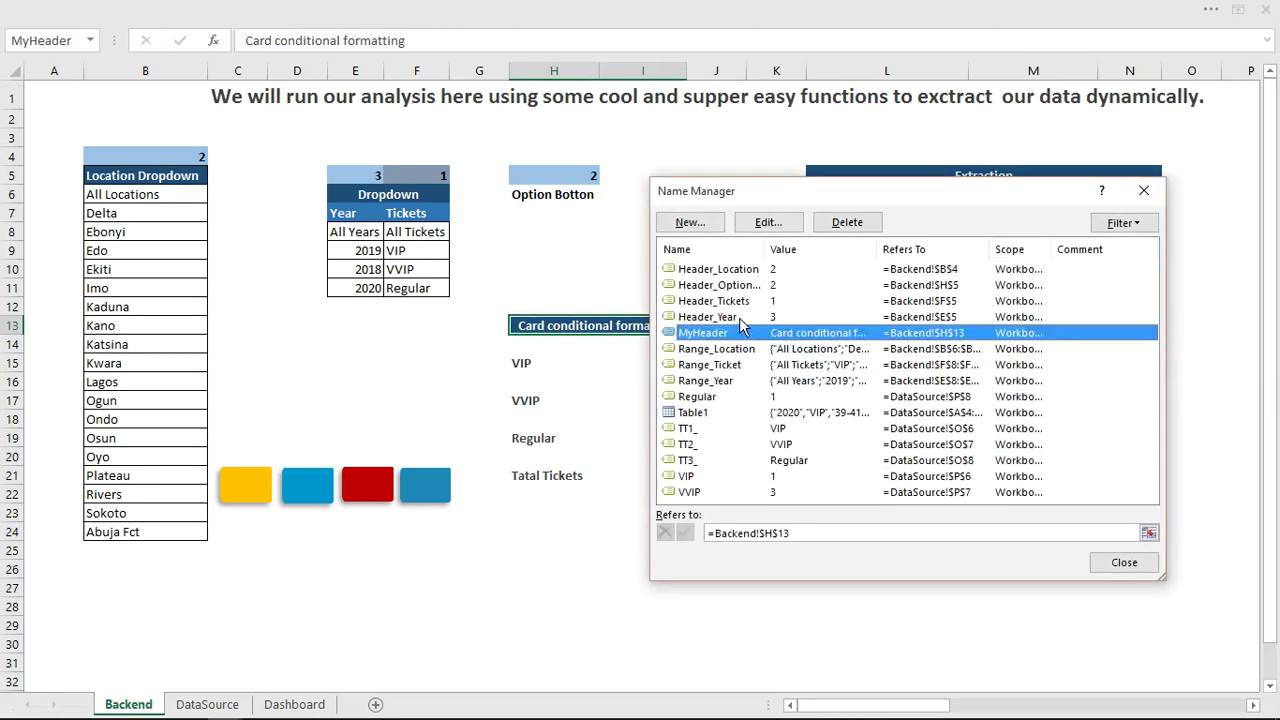
Delete the defined name MyHeader and close the Name Manager.
{"action": "left_click", "coordinate": [830, 223]}
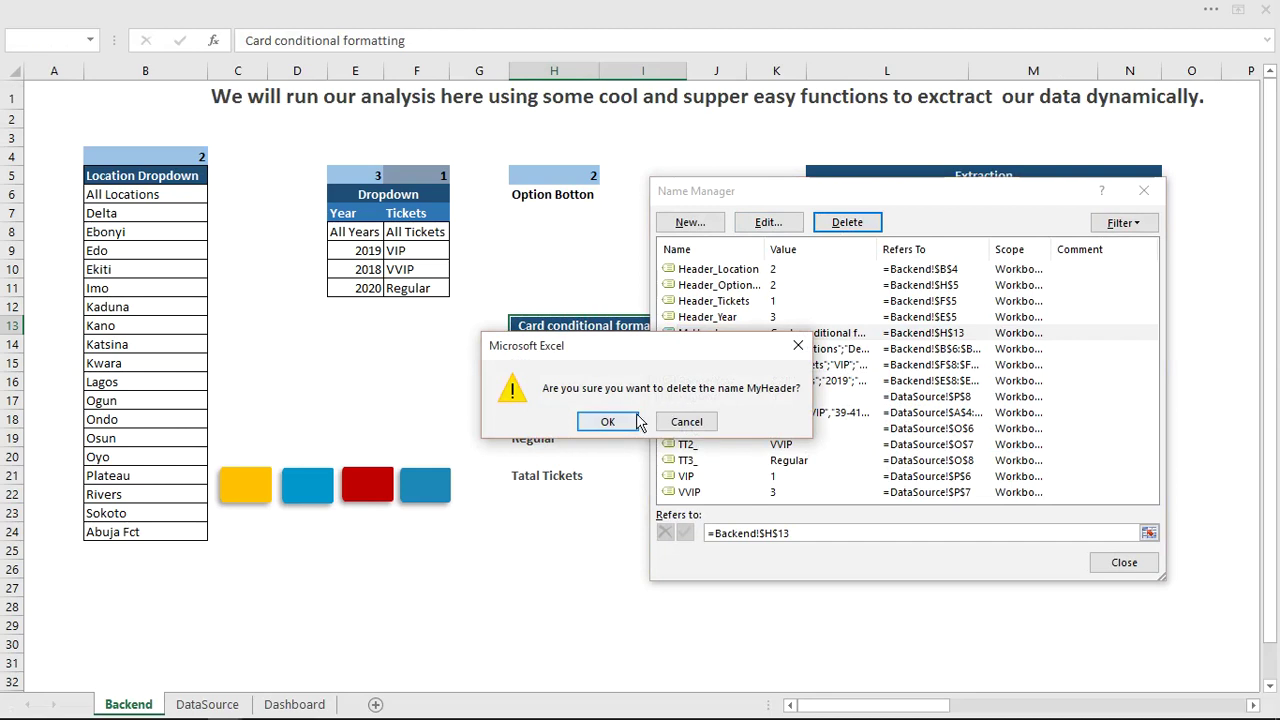
{"action": "left_click", "coordinate": [607, 421]}
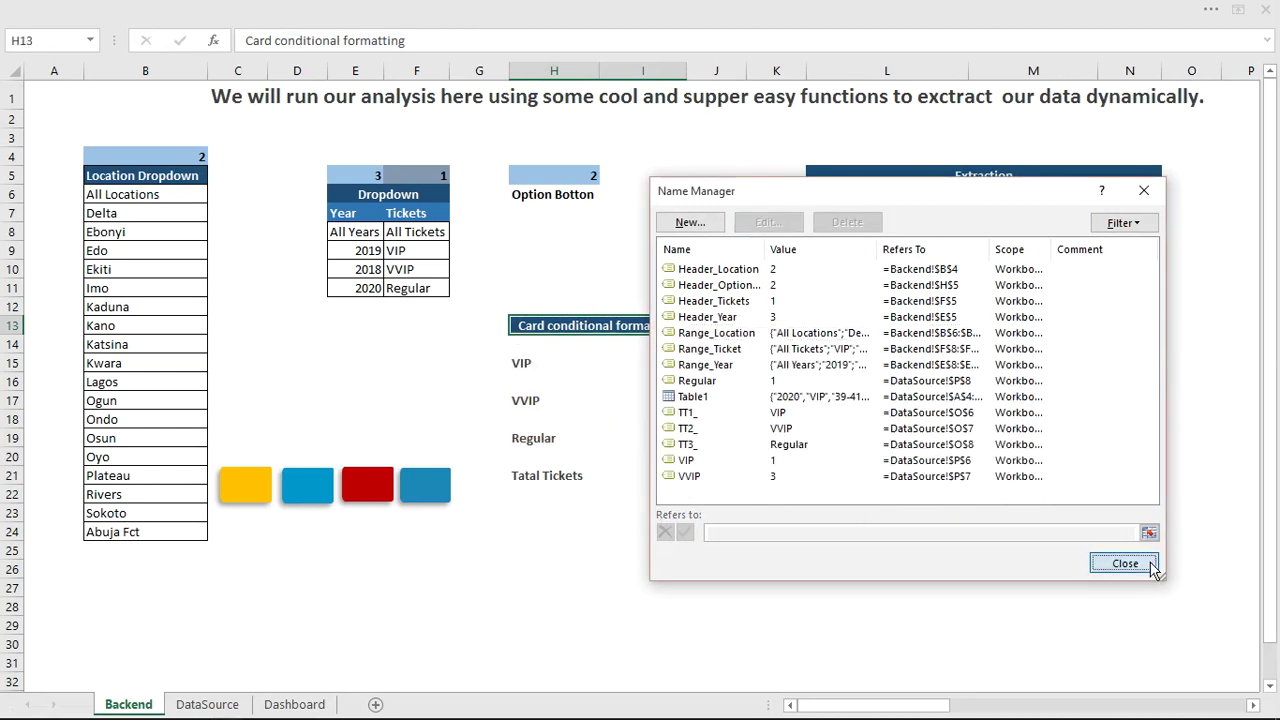
{"action": "left_click", "coordinate": [1110, 560]}
{"action": "left_click", "coordinate": [713, 487]}
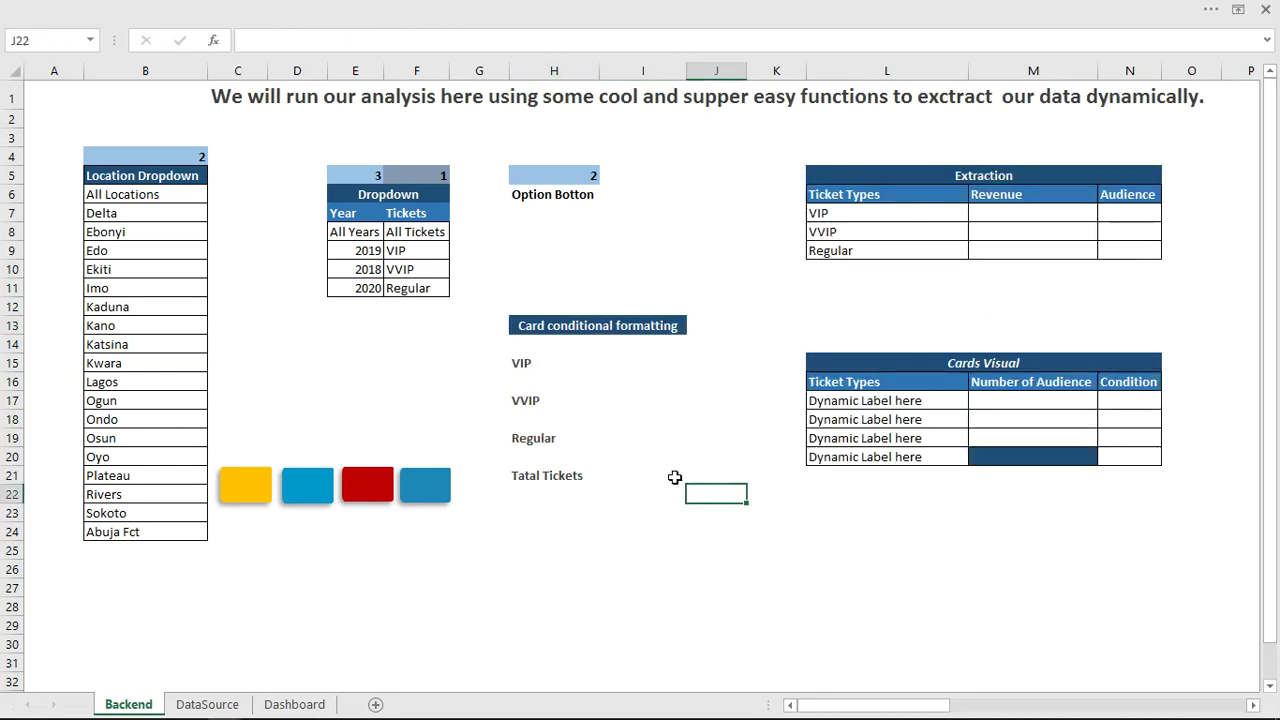
Add a column headed "Location filter" in cell H3 of the DataSource table, directly after the Audience column.
{"action": "left_click", "coordinate": [208, 705]}
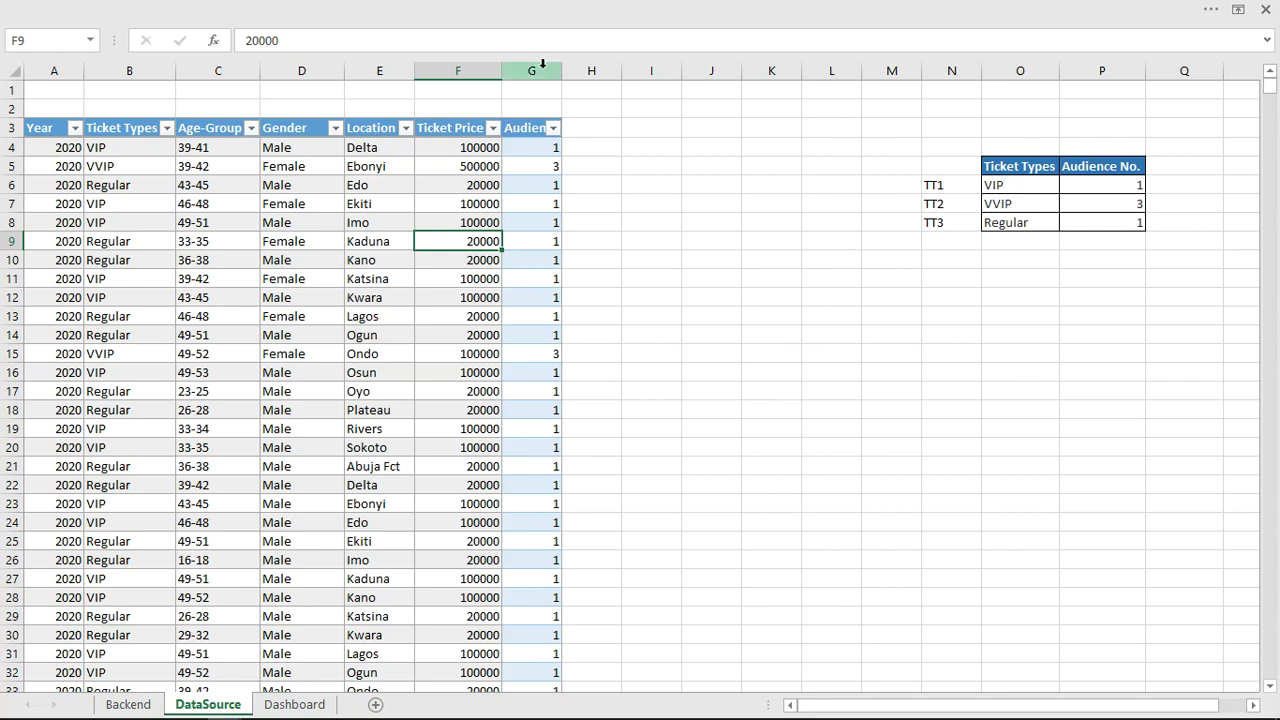
{"action": "left_click", "coordinate": [527, 182]}
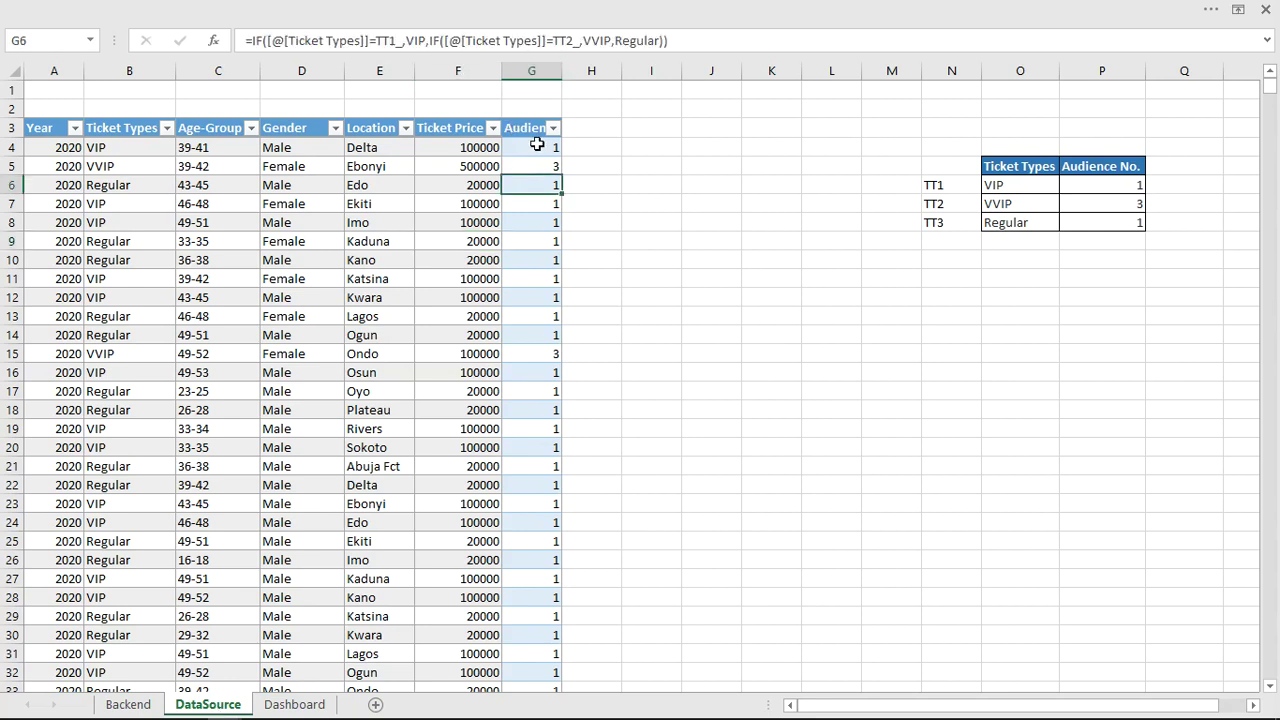
{"action": "left_click", "coordinate": [580, 127]}
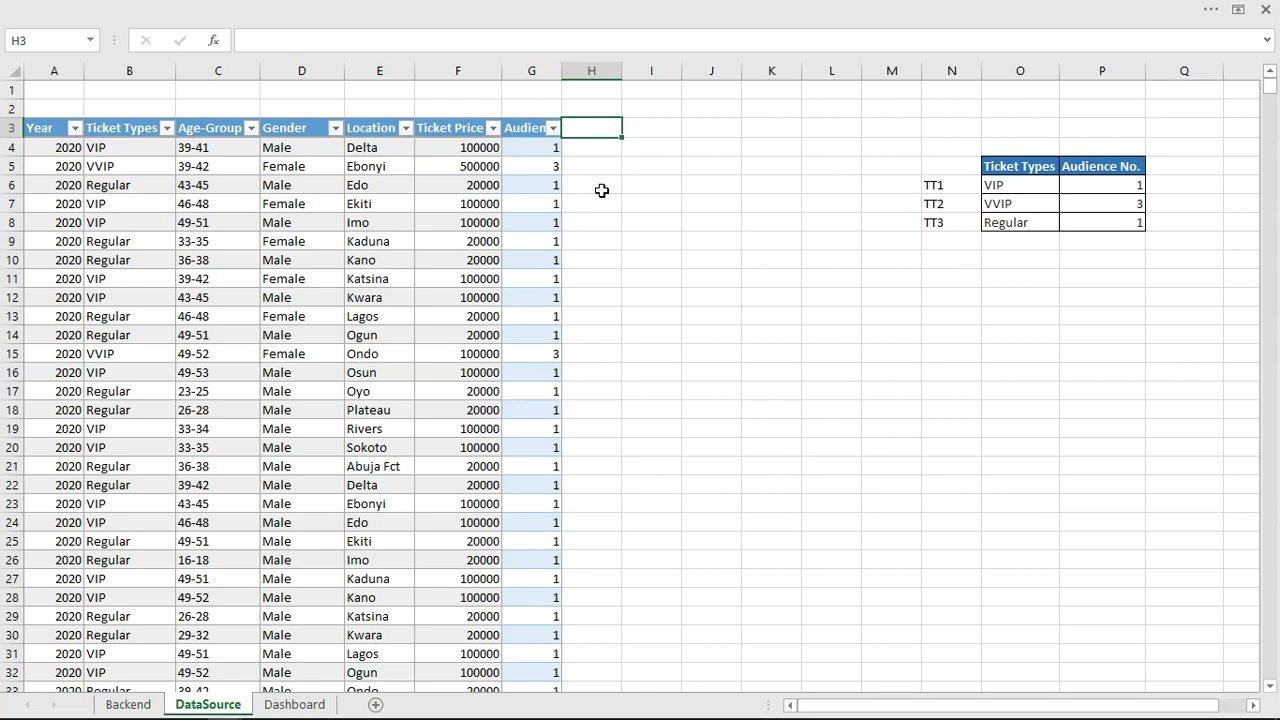
{"action": "type", "text": "Location fil"}
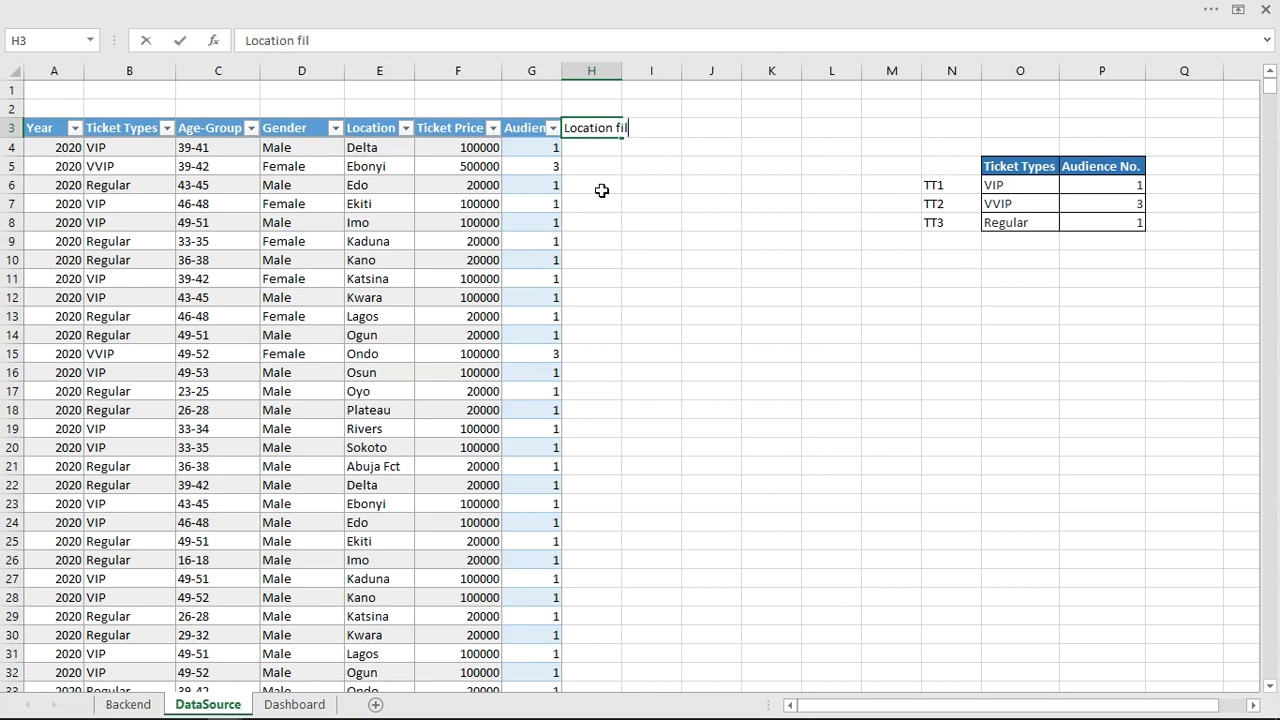
{"action": "type", "text": "ter"}
{"action": "key", "text": "Return"}
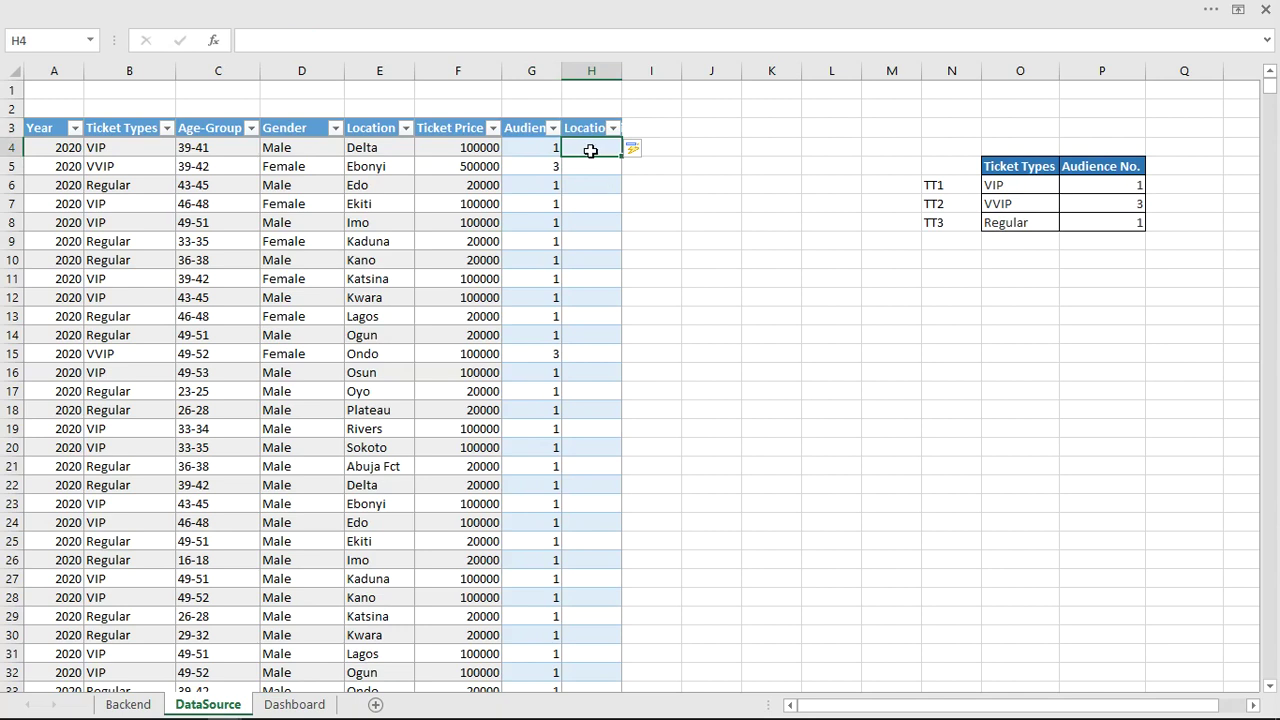
Begin a formula in H4 of the Location filter column with an OR test that the Backend cell Header_Location equals 1.
{"action": "type", "text": "=OR("}
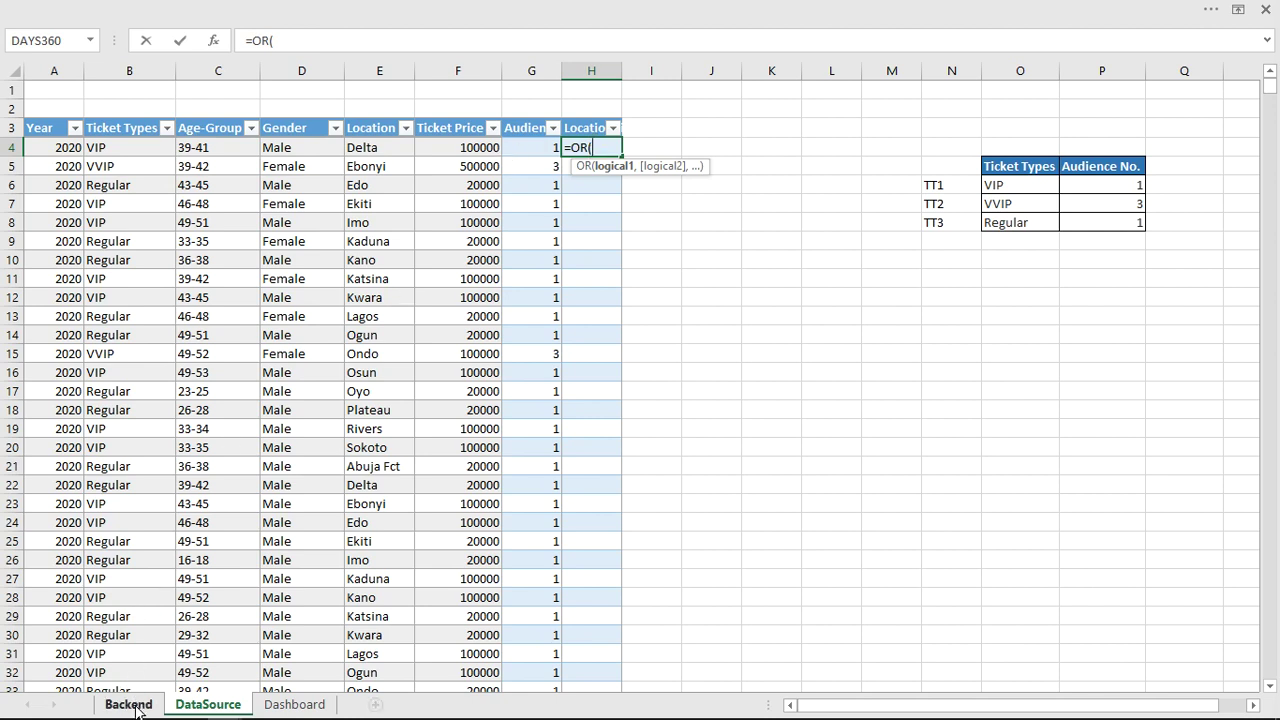
{"action": "left_click", "coordinate": [130, 704]}
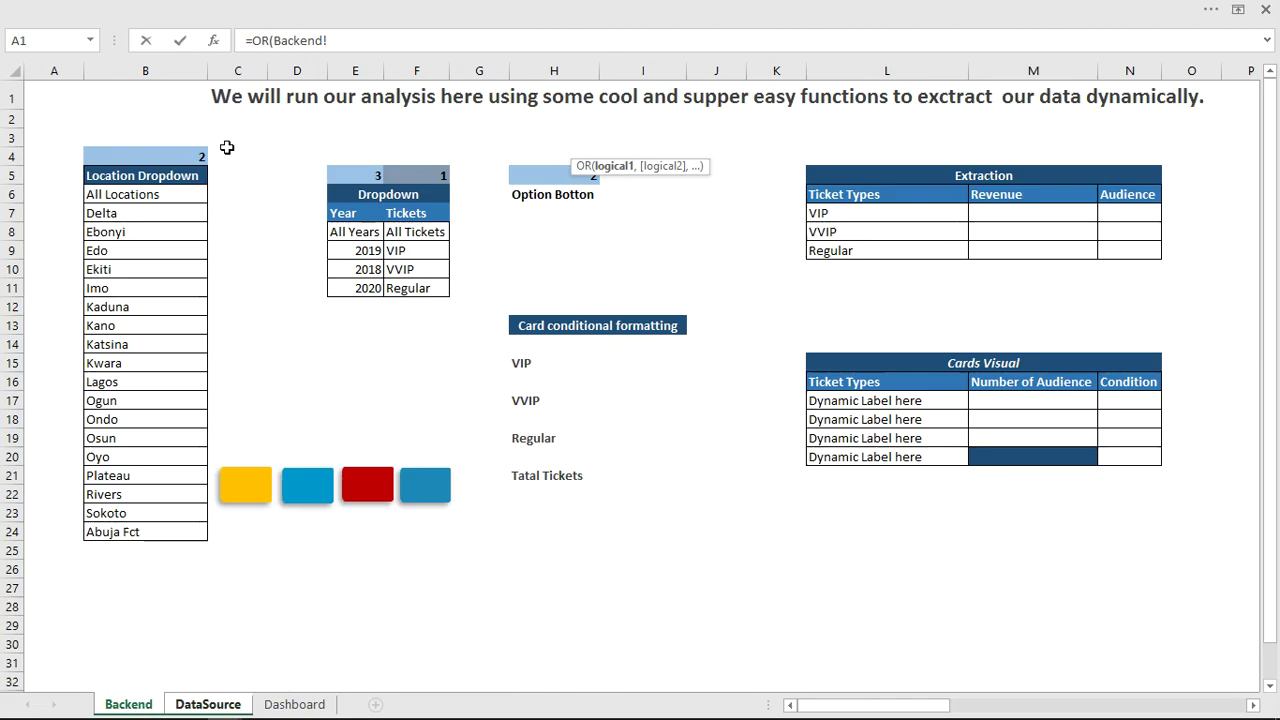
{"action": "left_click", "coordinate": [171, 157]}
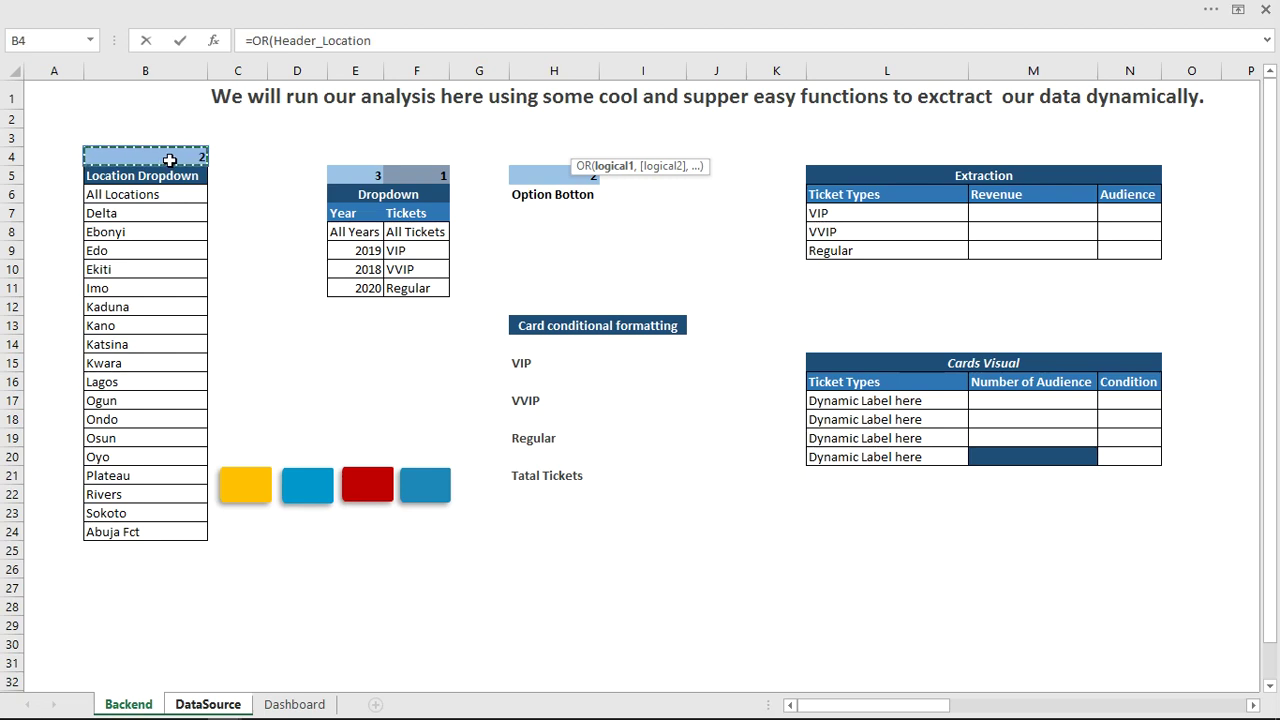
{"action": "type", "text": "=1,"}
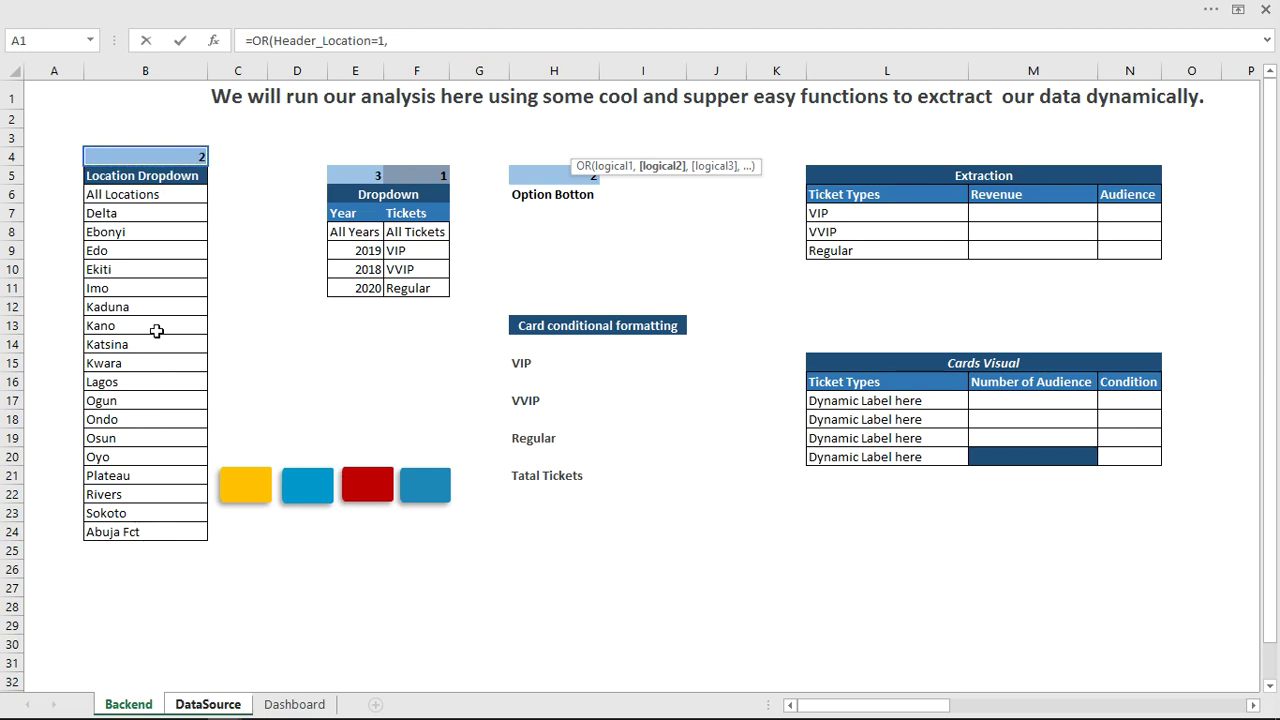
{"action": "type", "text": "ind"}
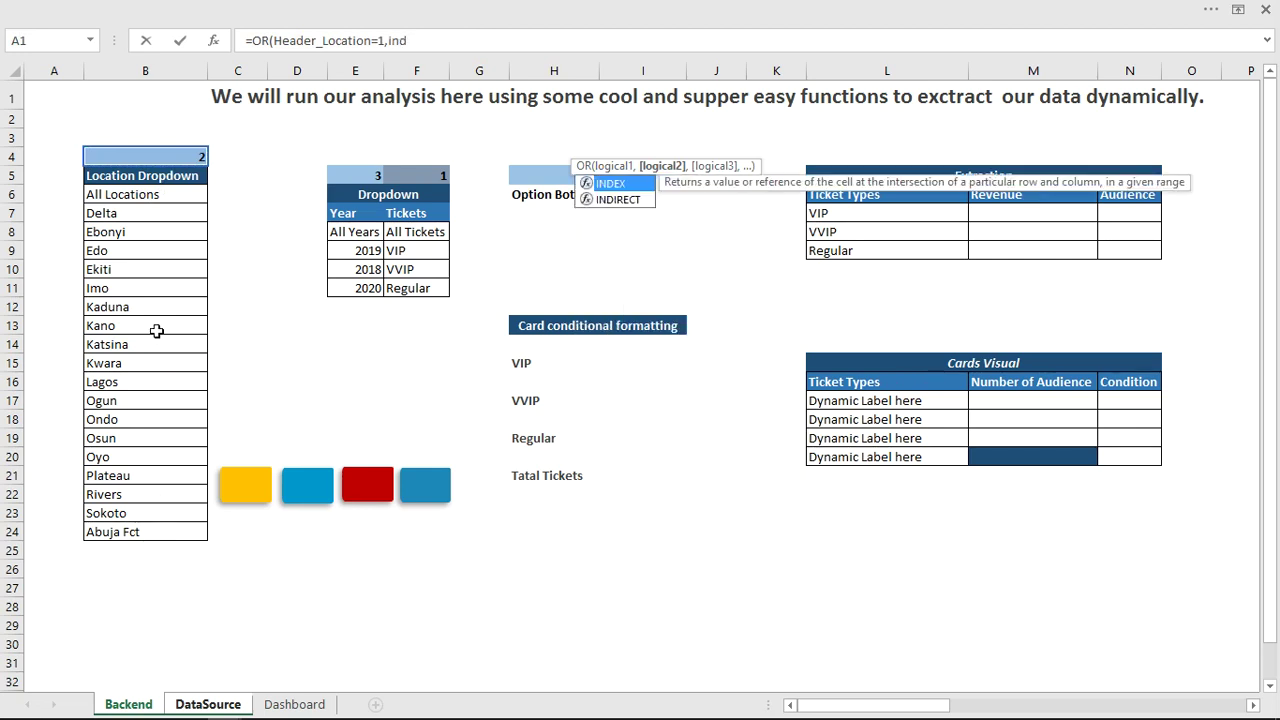
{"action": "key", "text": "Tab"}
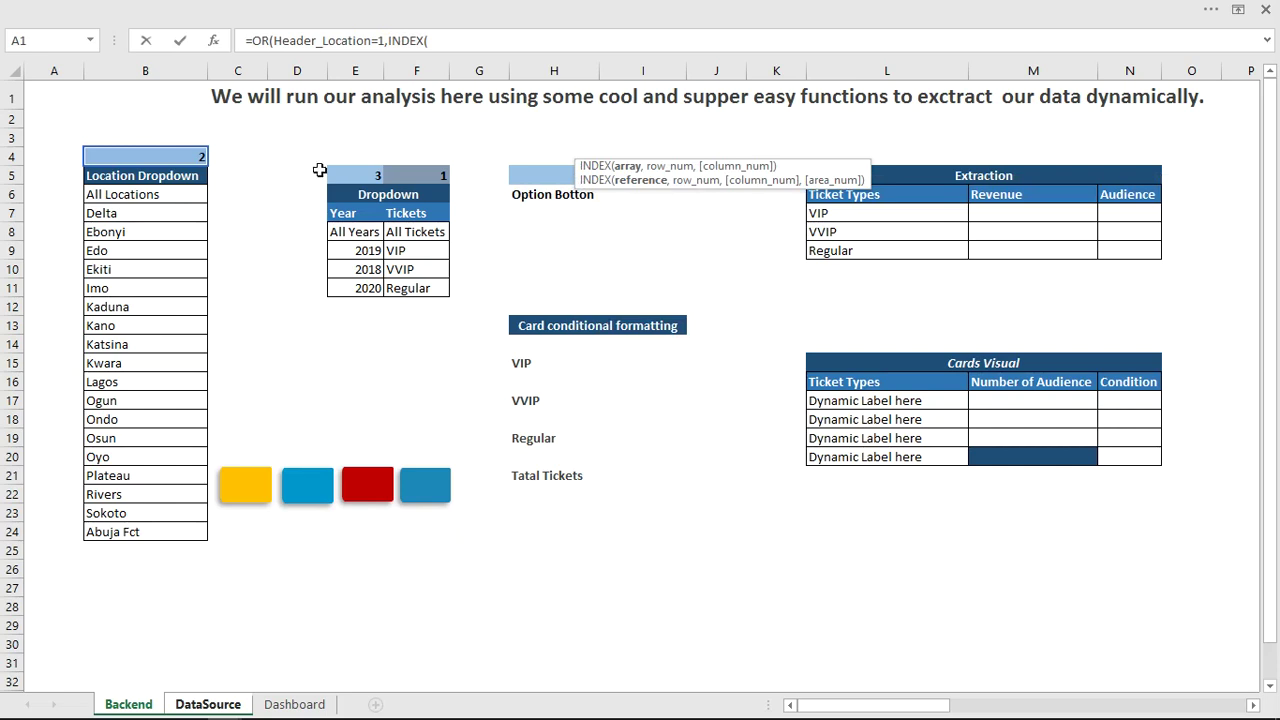
{"action": "left_click_drag", "start_coordinate": [131, 196], "coordinate": [147, 529]}
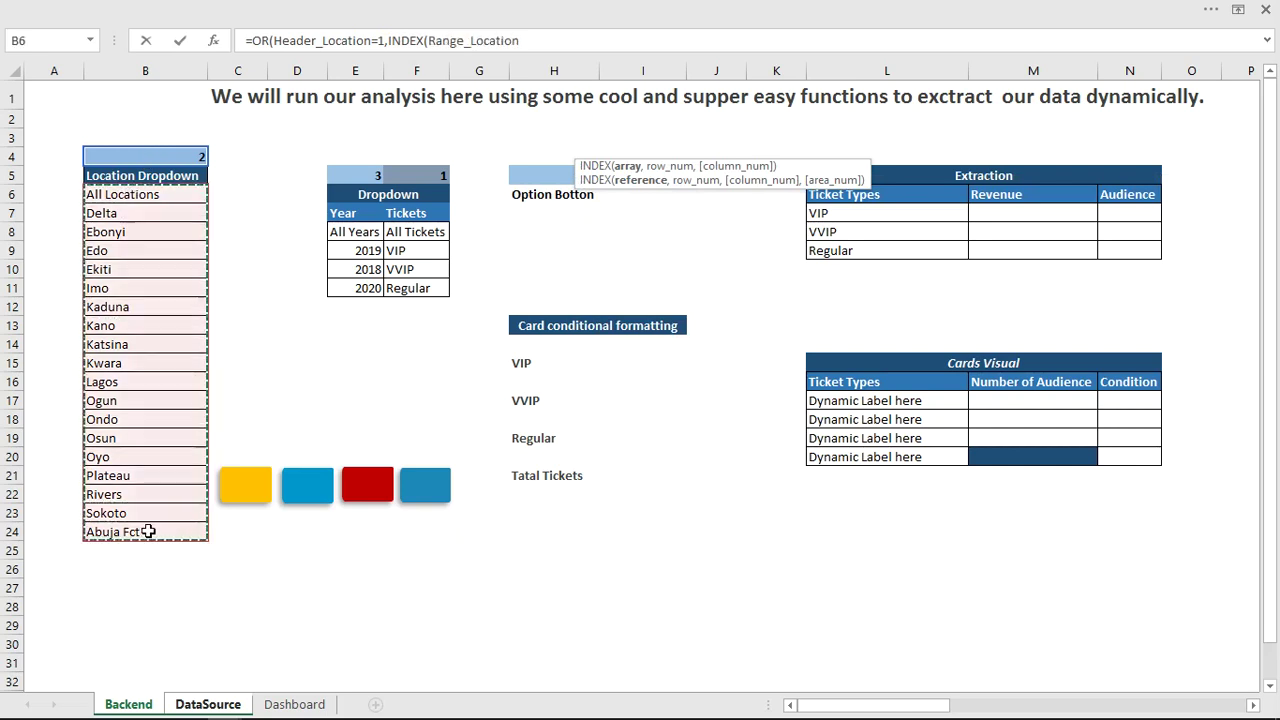
{"action": "left_click", "coordinate": [530, 40]}
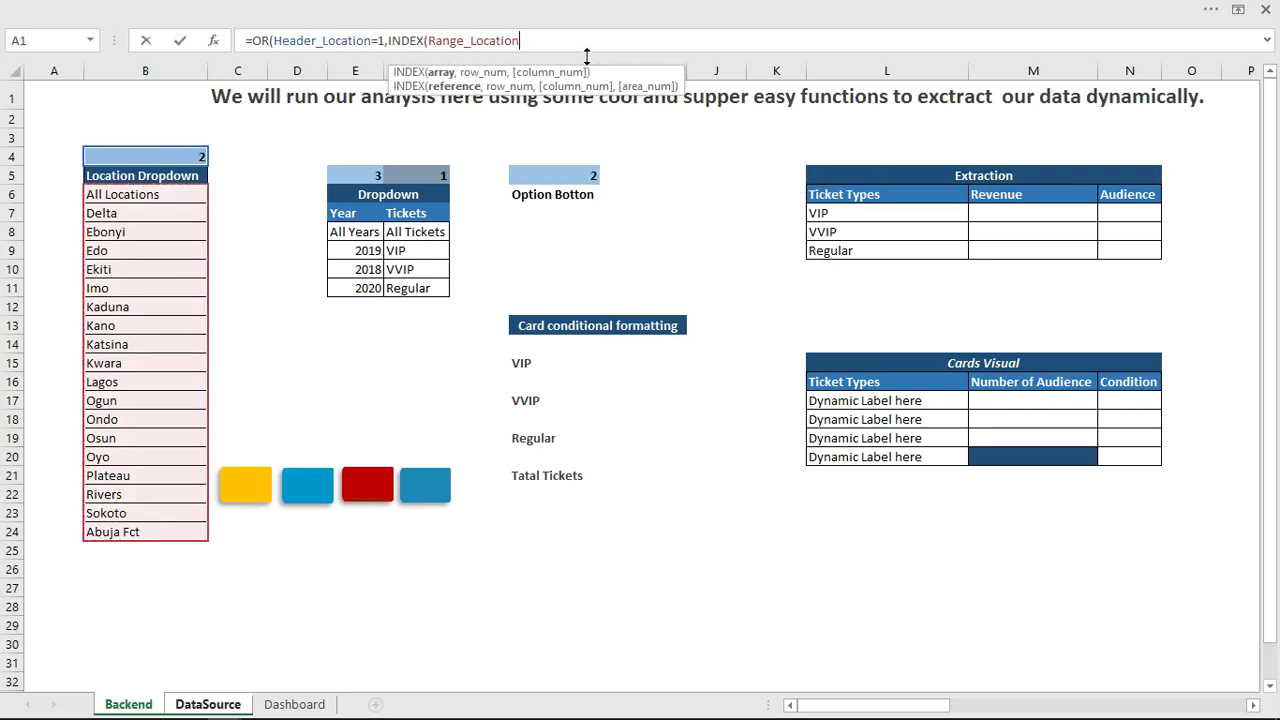
{"action": "type", "text": ","}
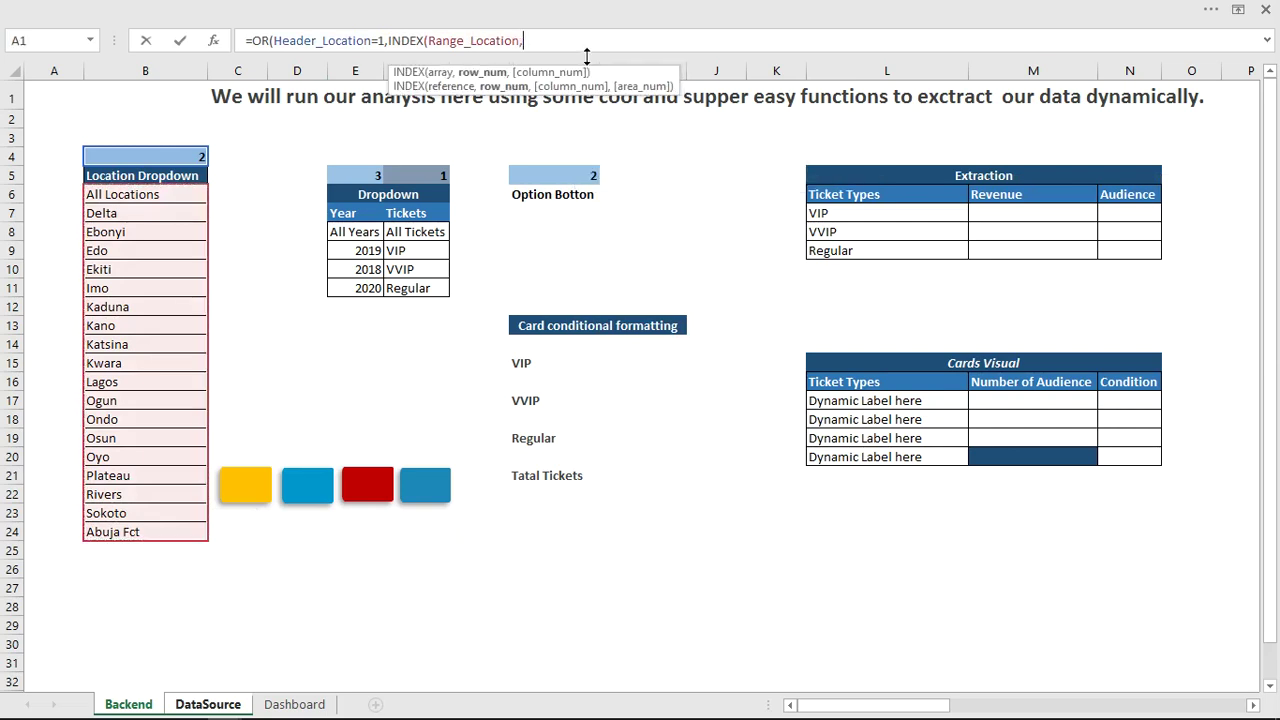
{"action": "left_click", "coordinate": [162, 160]}
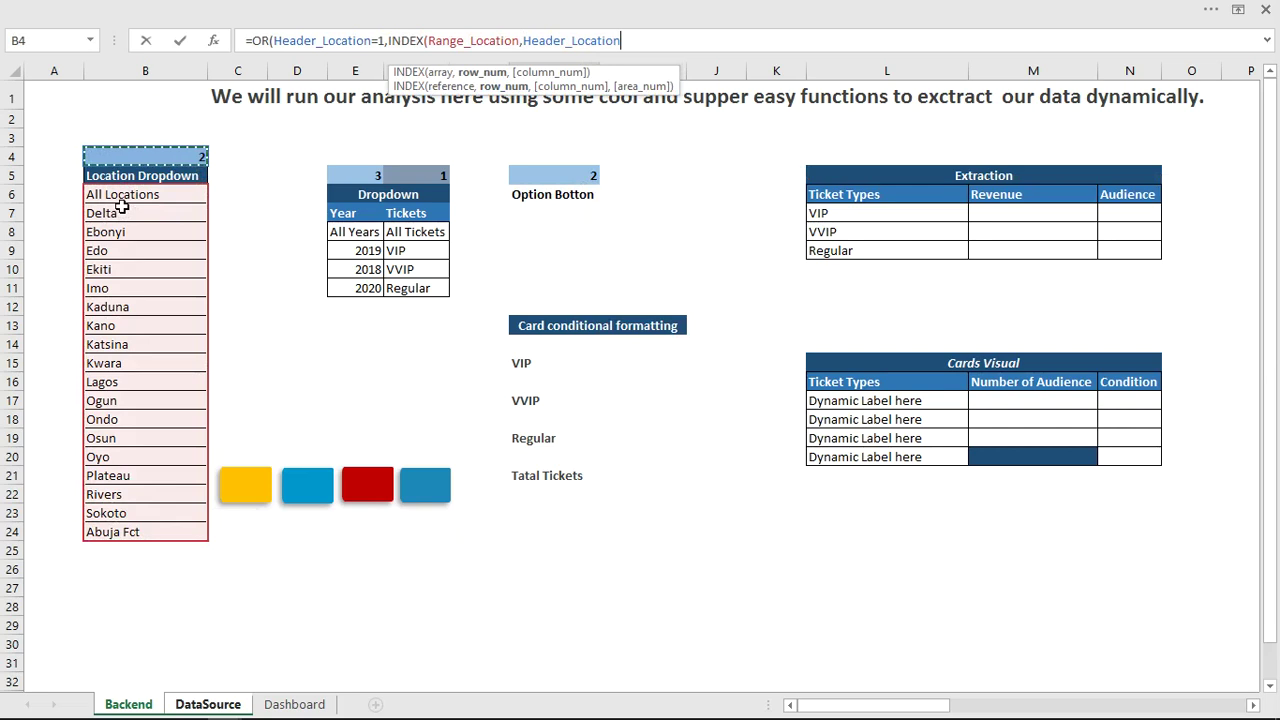
{"action": "type", "text": "="}
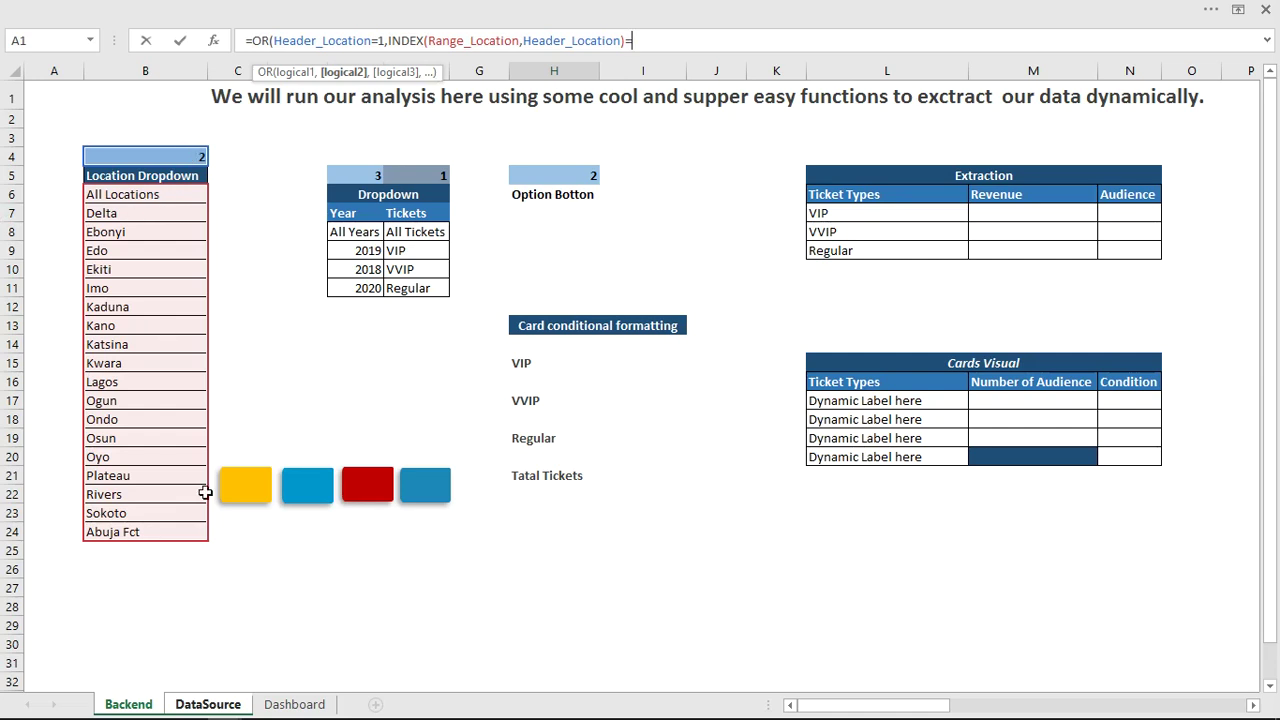
{"action": "left_click", "coordinate": [197, 705]}
{"action": "left_click", "coordinate": [197, 705]}
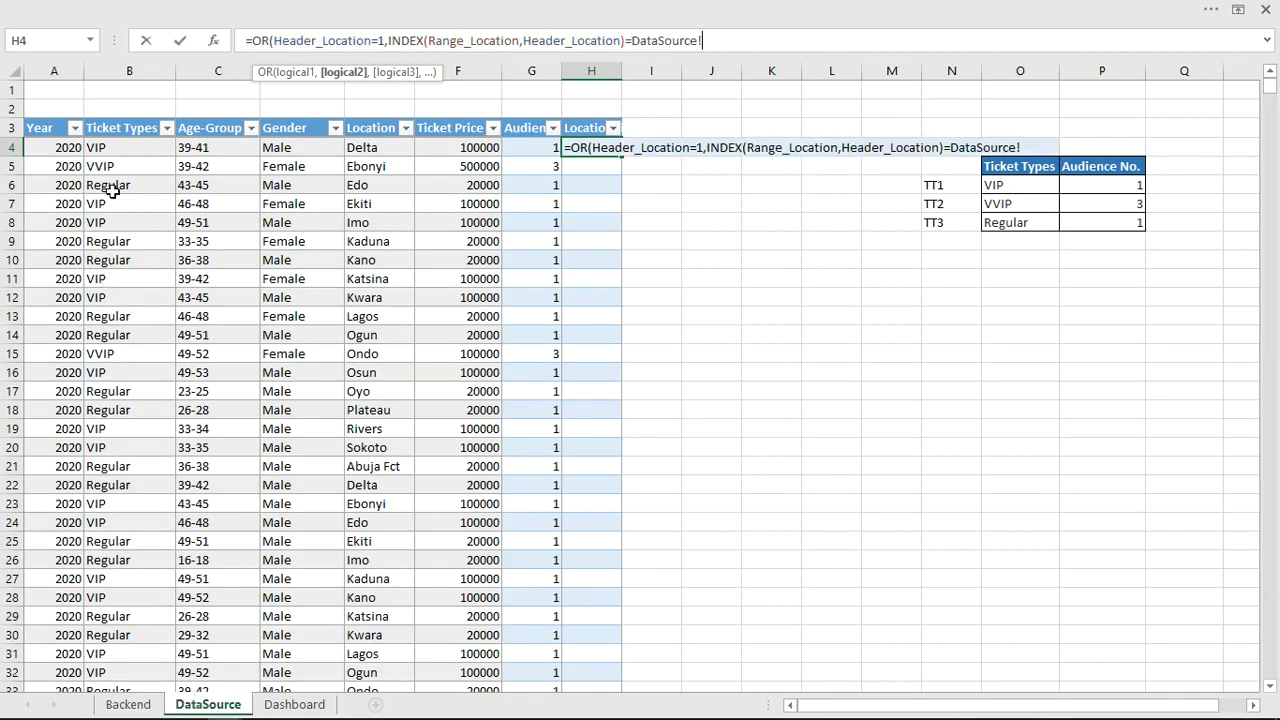
{"action": "left_click", "coordinate": [386, 147]}
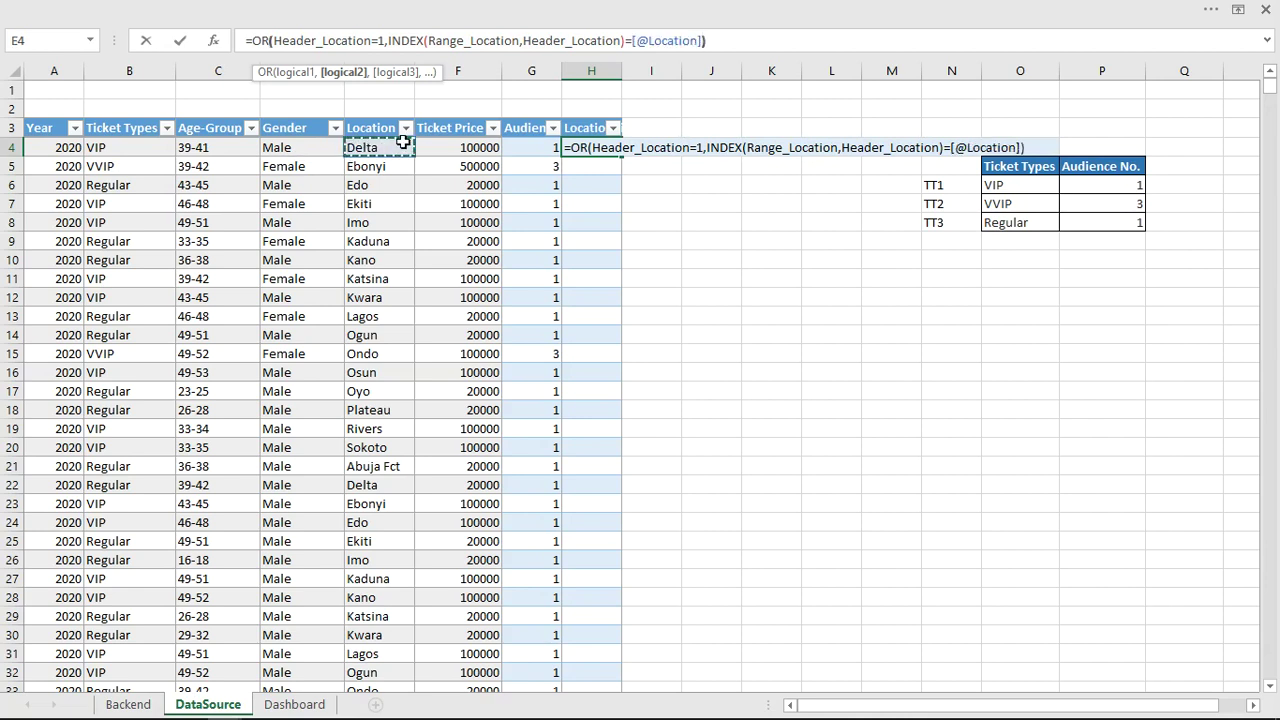
{"action": "key", "text": "Return"}
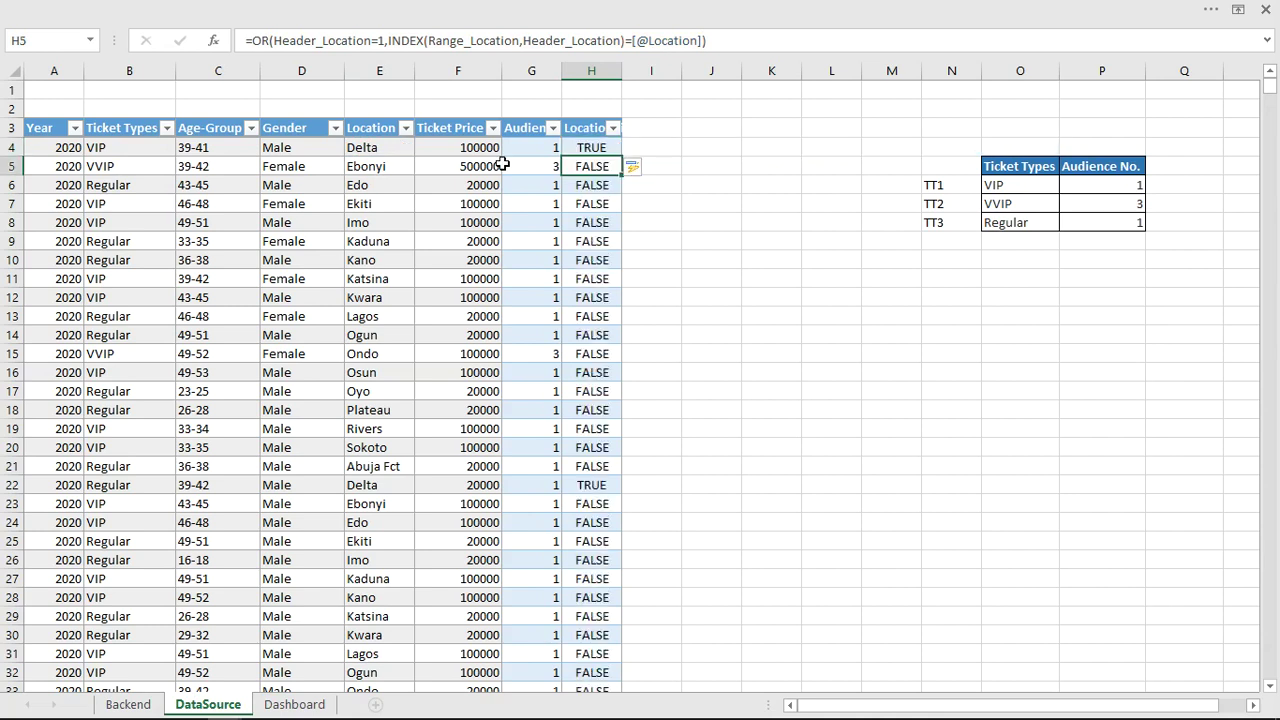
Check the Location filter results against the Location column, comparing the Delta rows with the other rows.
{"action": "left_click", "coordinate": [595, 148]}
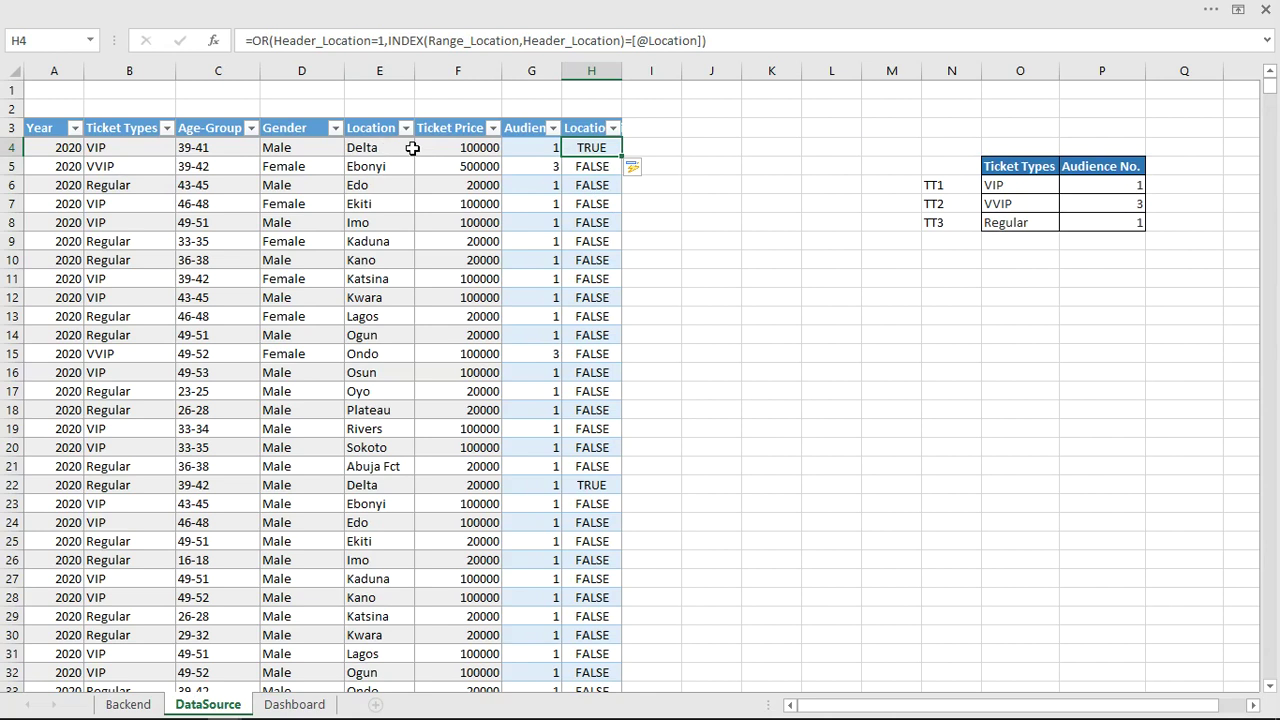
{"action": "left_click_drag", "start_coordinate": [587, 178], "coordinate": [592, 505]}
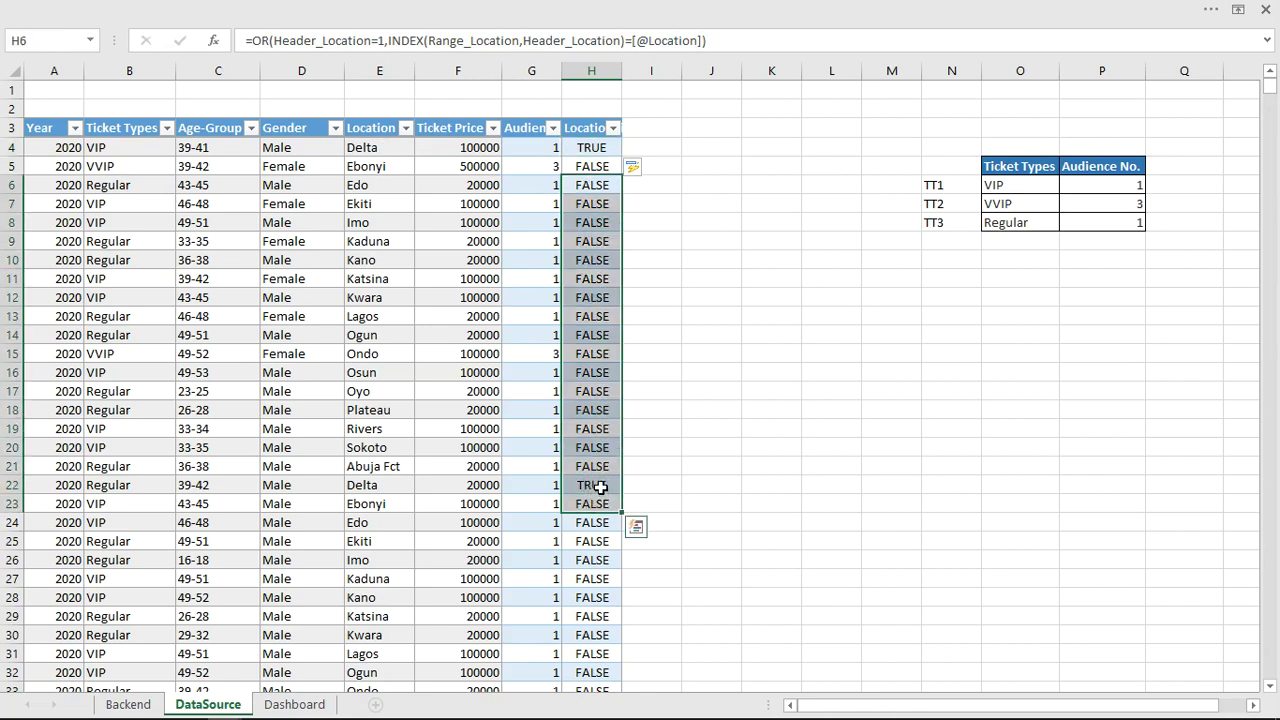
{"action": "left_click", "coordinate": [592, 486]}
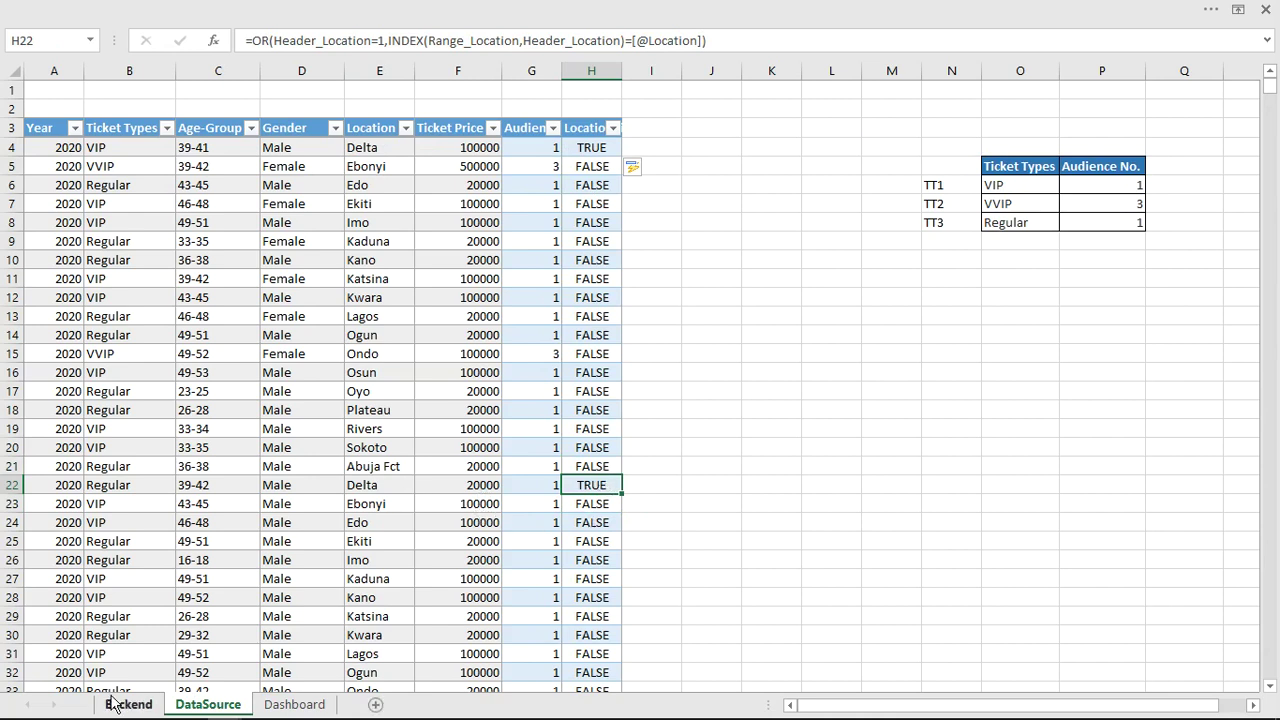
Set the location dropdown on the Dashboard sheet to All Locations.
{"action": "left_click", "coordinate": [306, 705]}
{"action": "left_click", "coordinate": [540, 112]}
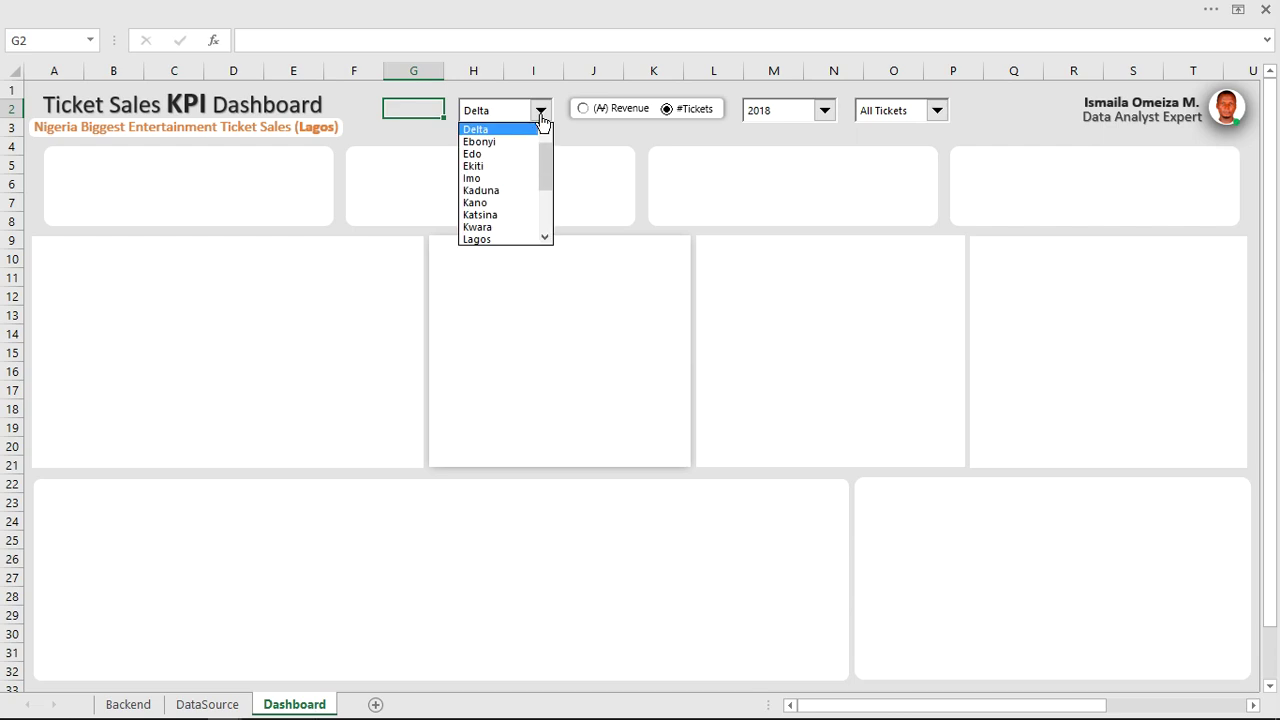
{"action": "left_click", "coordinate": [505, 130]}
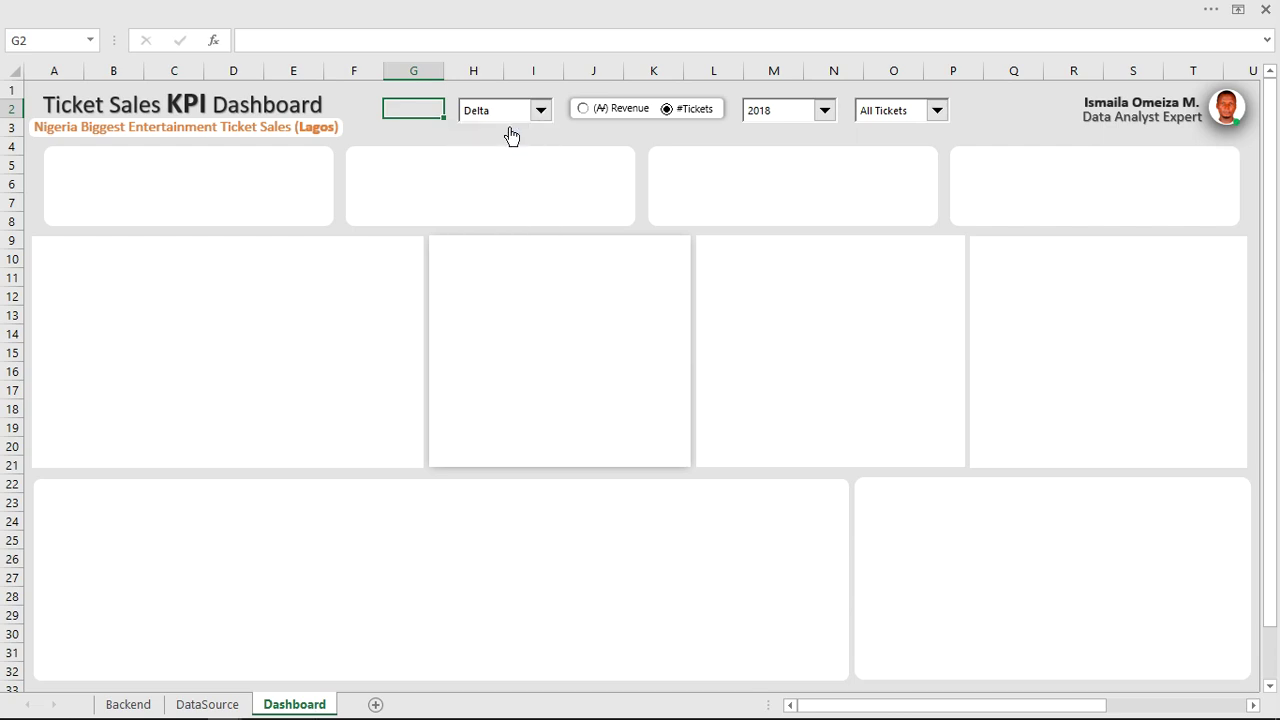
Check the Location filter column in DataSource and the location link cell on the Backend sheet against the dropdown choice.
{"action": "left_click", "coordinate": [183, 703]}
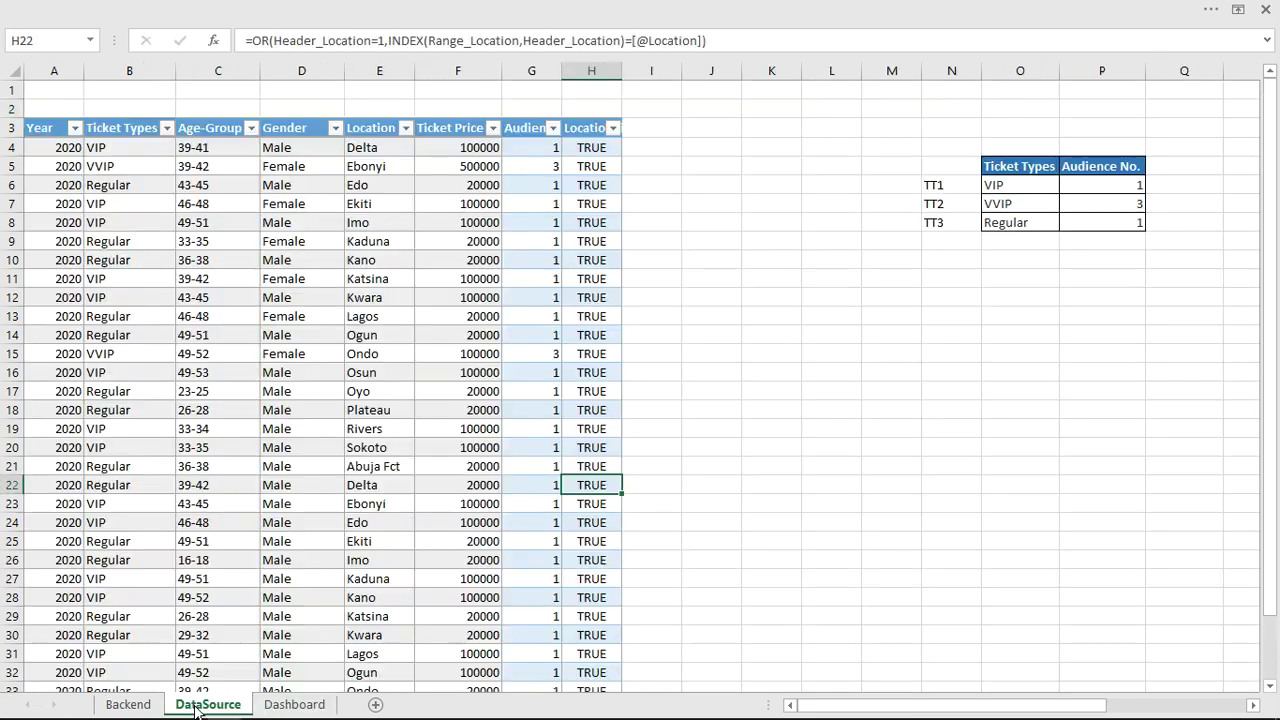
{"action": "left_click_drag", "start_coordinate": [586, 166], "coordinate": [590, 448]}
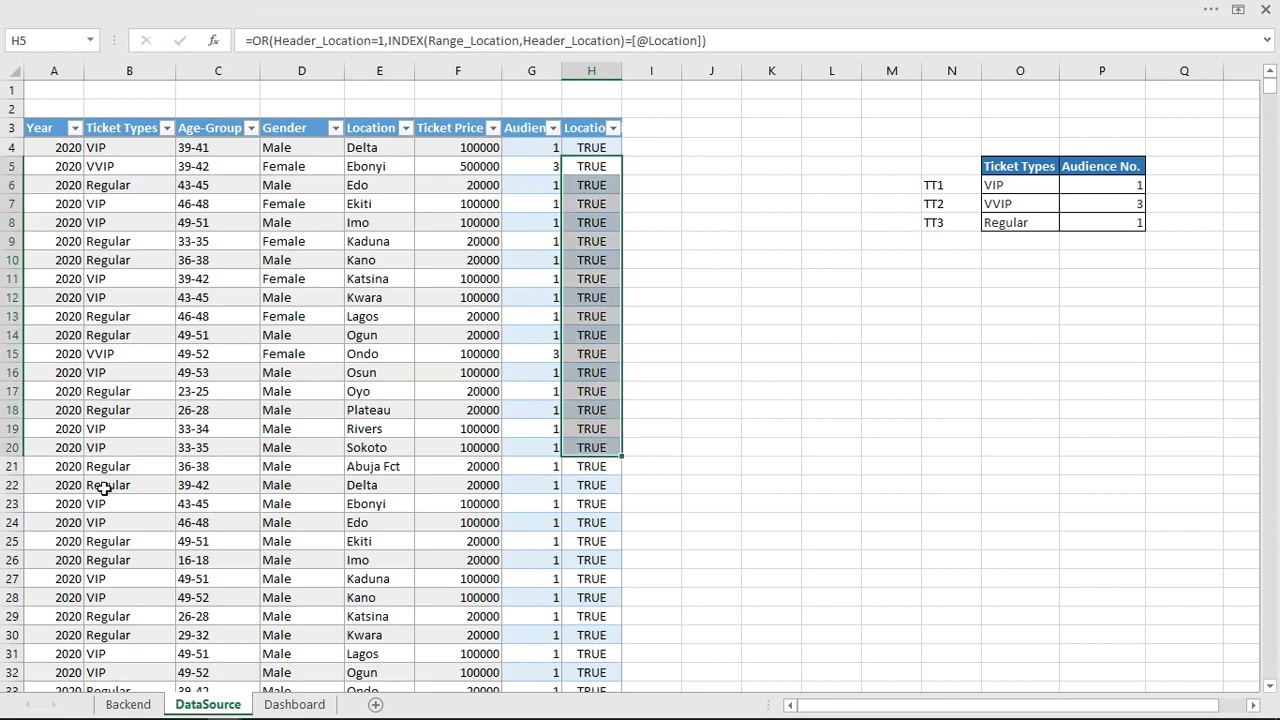
{"action": "left_click", "coordinate": [129, 704]}
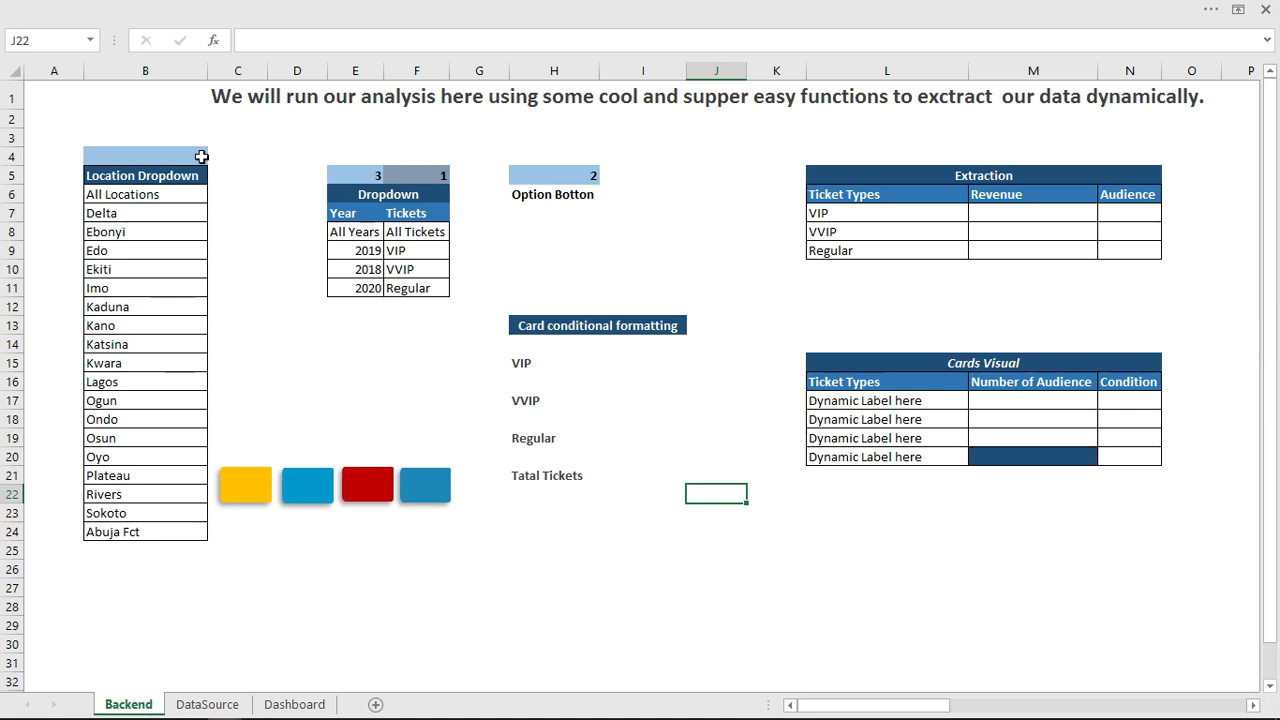
{"action": "left_click", "coordinate": [208, 704]}
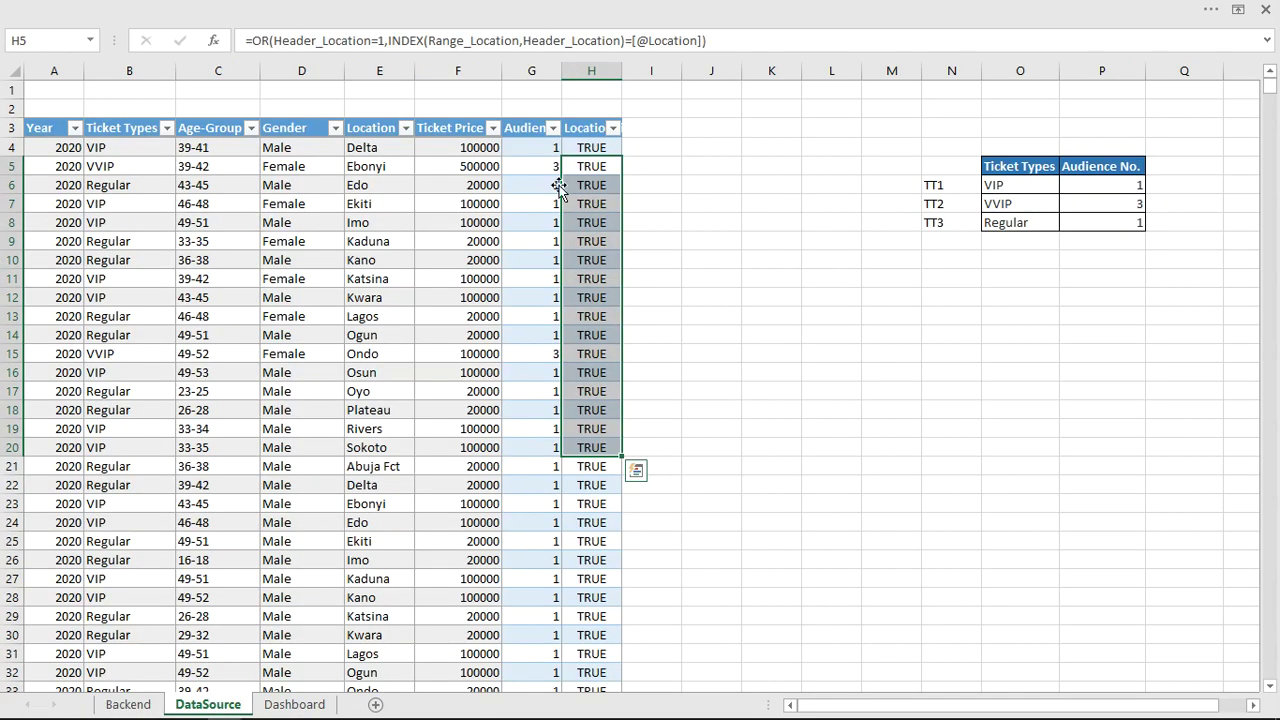
Add a "Year Filter" column in cell I3 of the DataSource table and widen columns H and I to fit their headings.
{"action": "left_click_drag", "start_coordinate": [639, 131], "coordinate": [640, 166]}
{"action": "left_click", "coordinate": [639, 131]}
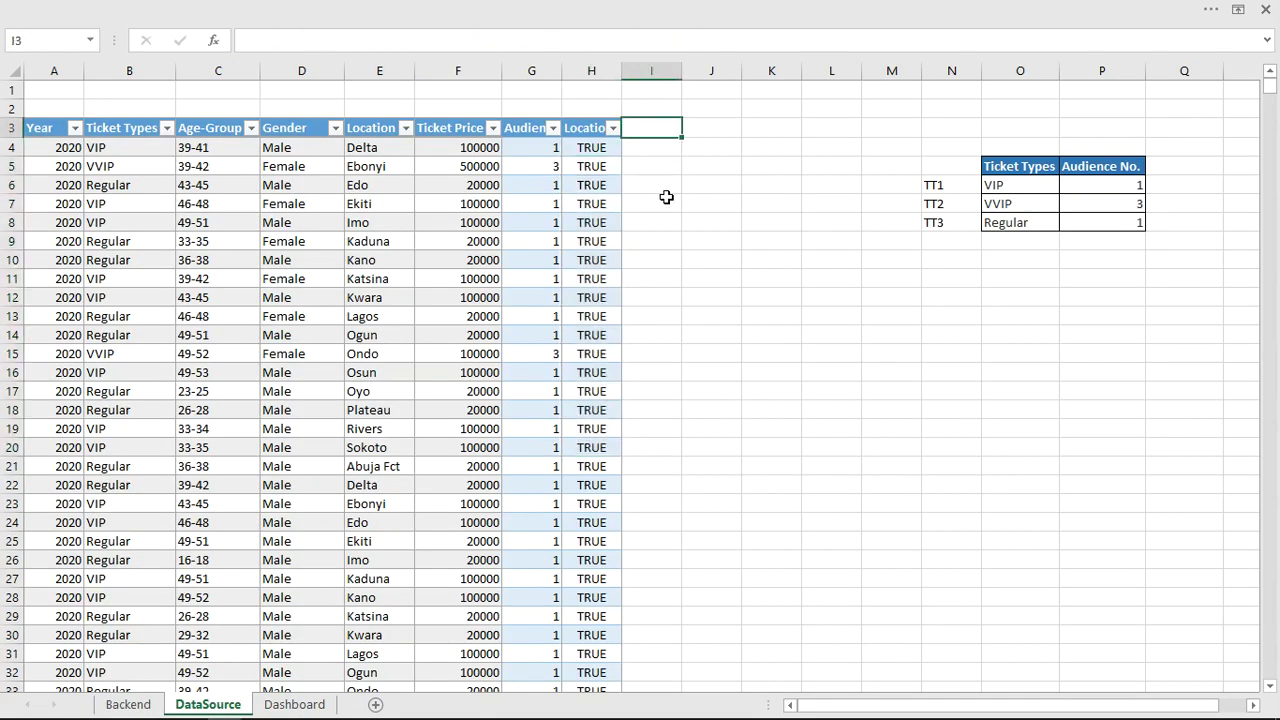
{"action": "type", "text": "="}
{"action": "key", "text": "BackSpace"}
{"action": "type", "text": "Year Filter"}
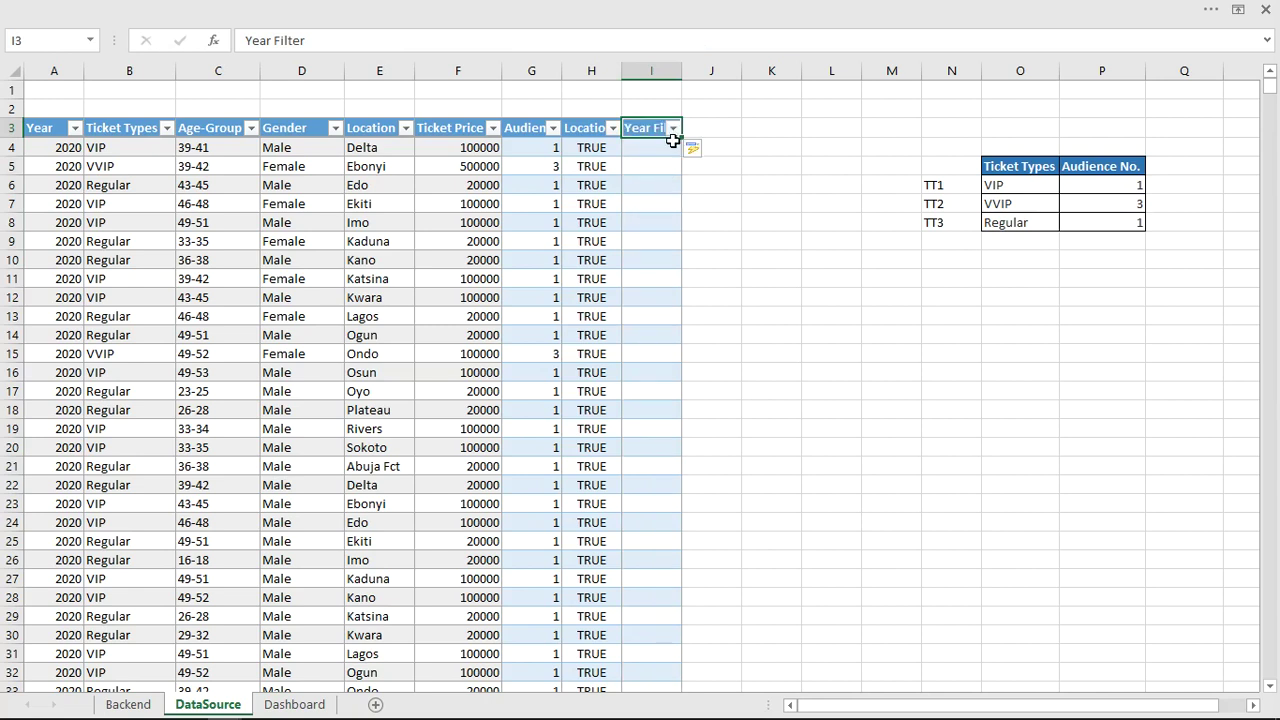
{"action": "key", "text": "Return"}
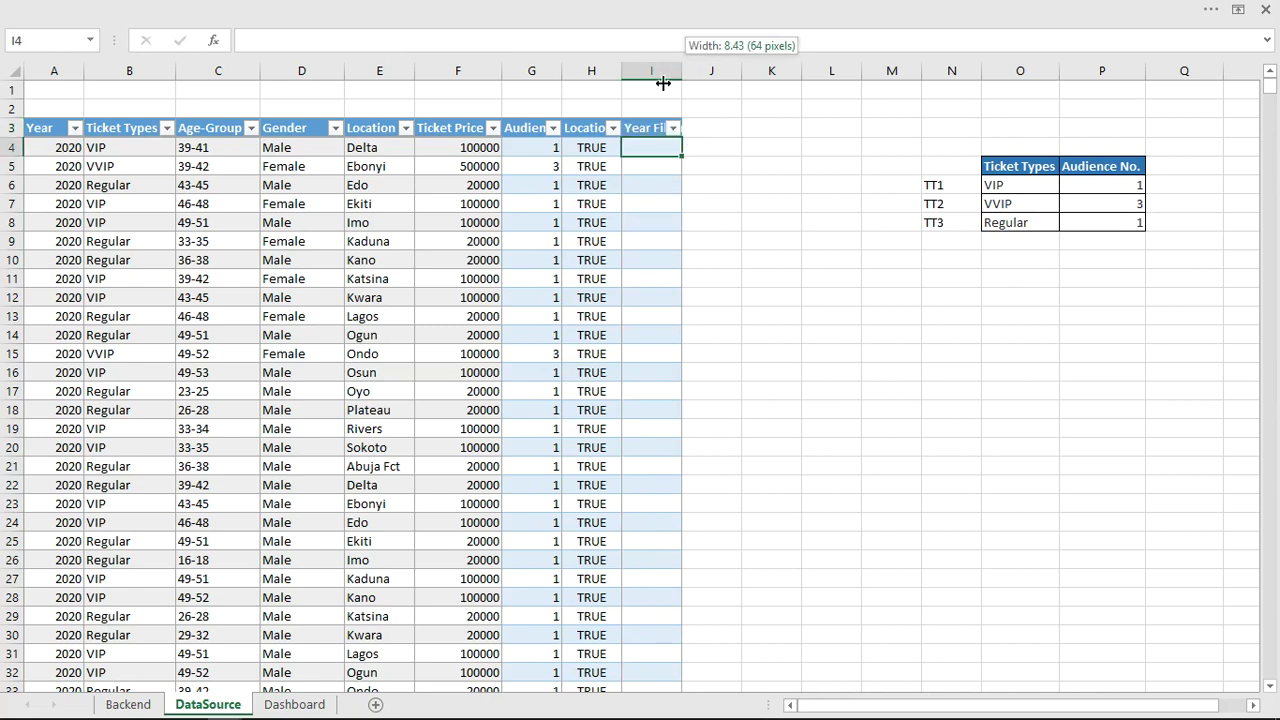
{"action": "double_click", "coordinate": [620, 66]}
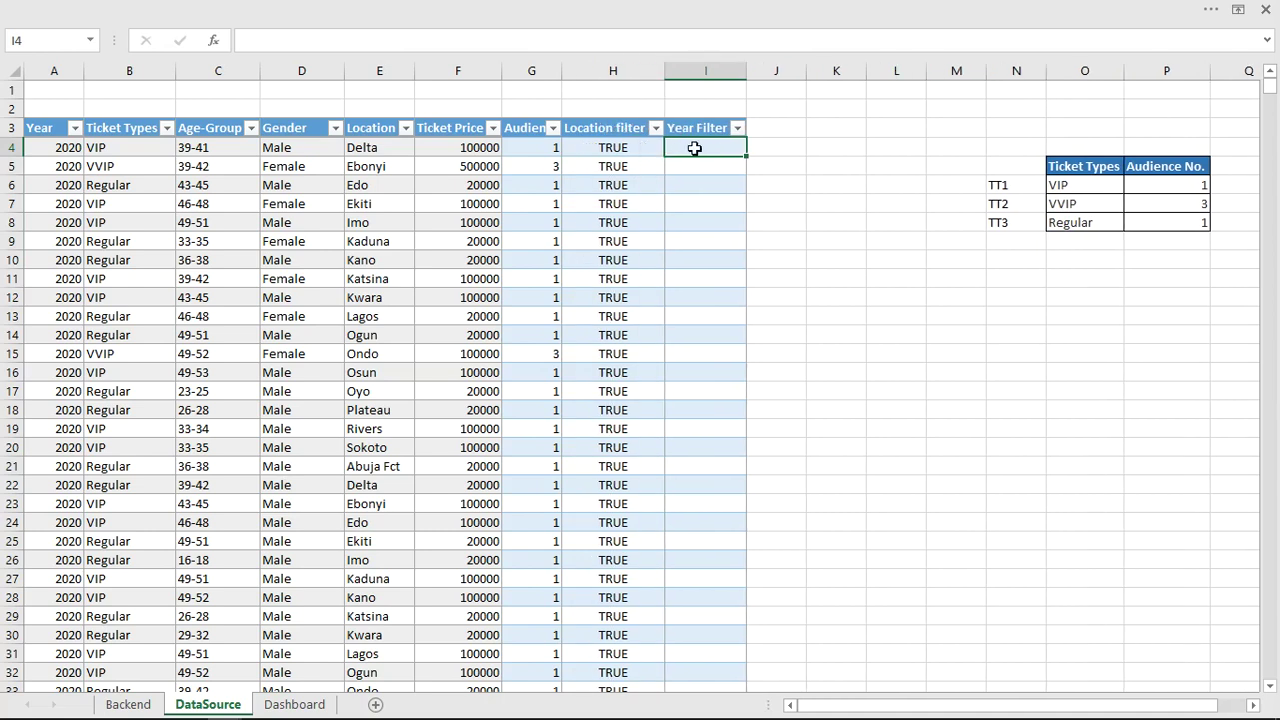
Begin a formula in I4 of the Year Filter column with an OR test that the defined name Header_Year equals 1.
{"action": "type", "text": "="}
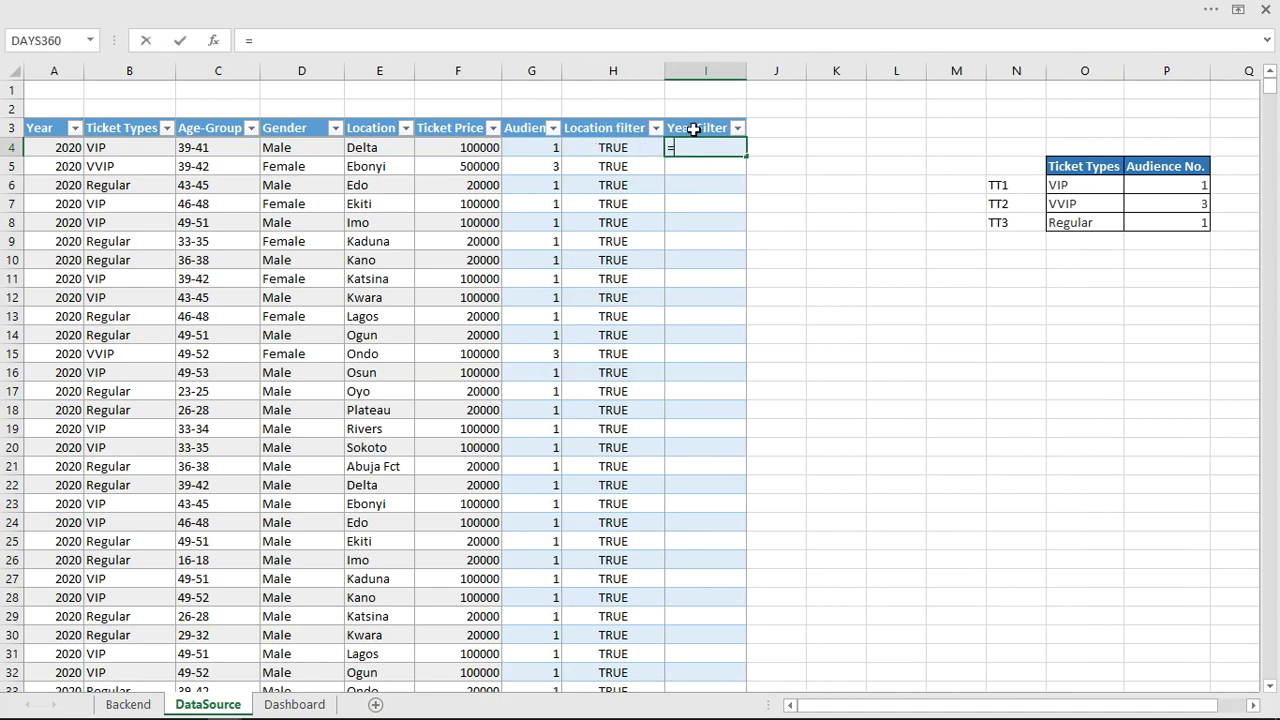
{"action": "type", "text": "or"}
{"action": "key", "text": "Tab"}
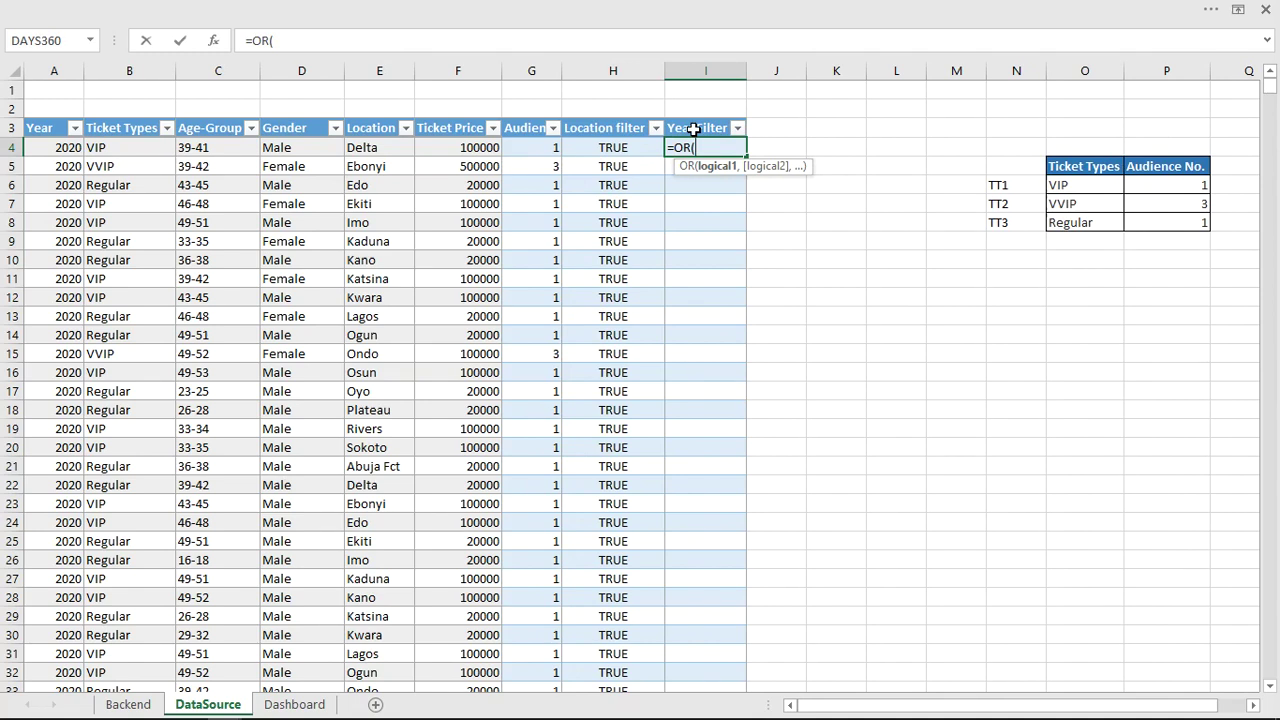
{"action": "type", "text": "h"}
{"action": "key", "text": "BackSpace"}
{"action": "type", "text": "h"}
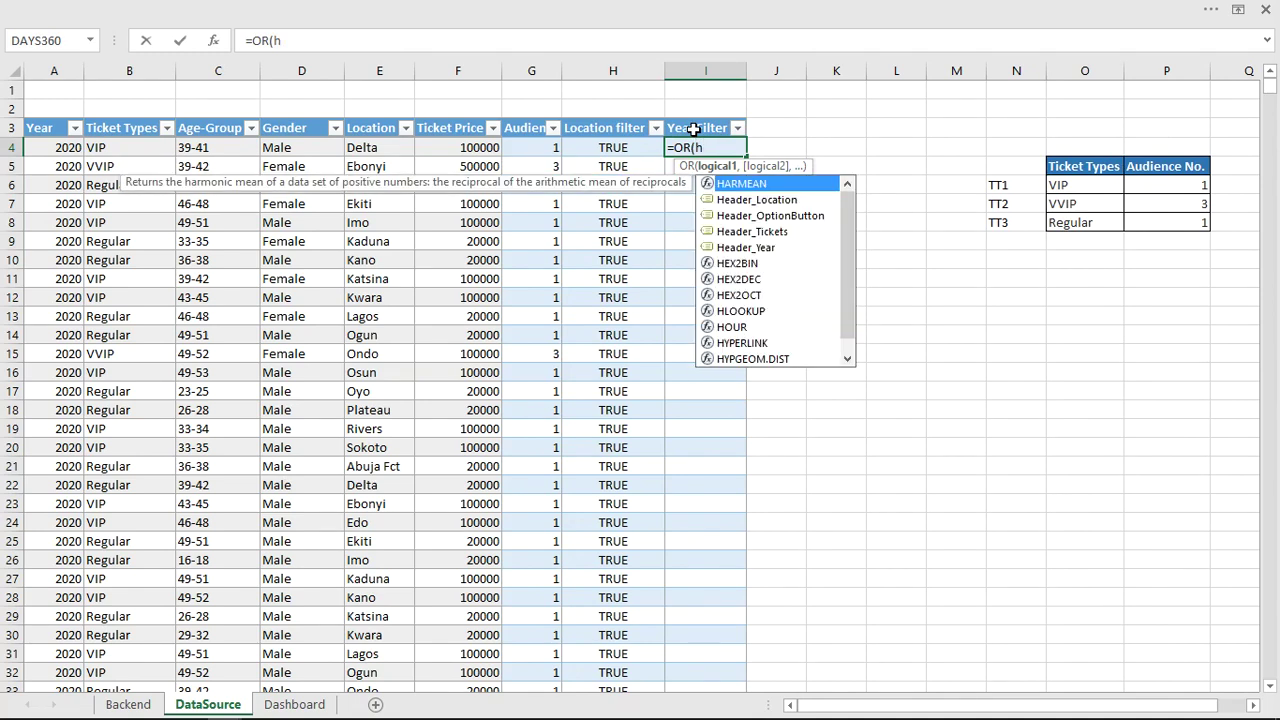
{"action": "type", "text": "ad"}
{"action": "key", "text": "BackSpace"}
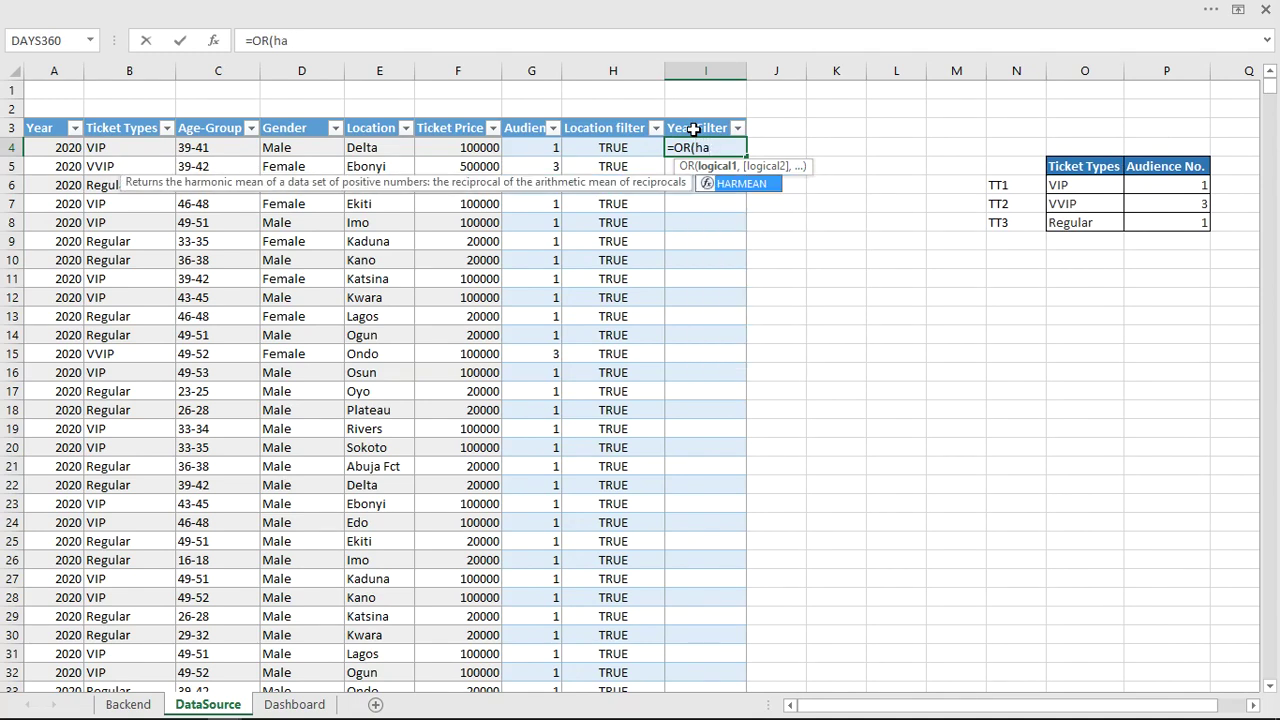
{"action": "key", "text": "BackSpace"}
{"action": "type", "text": "ea"}
{"action": "key", "text": "Down"}
{"action": "key", "text": "Down"}
{"action": "key", "text": "Down"}
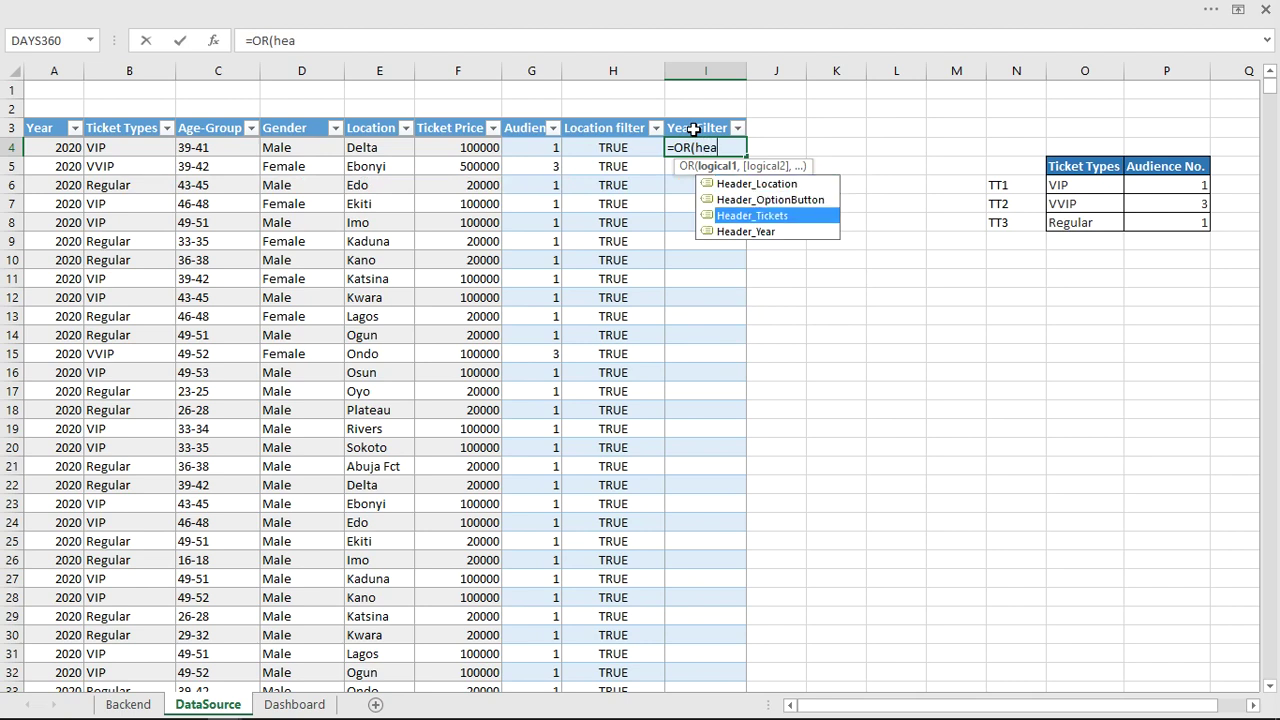
{"action": "key", "text": "Tab"}
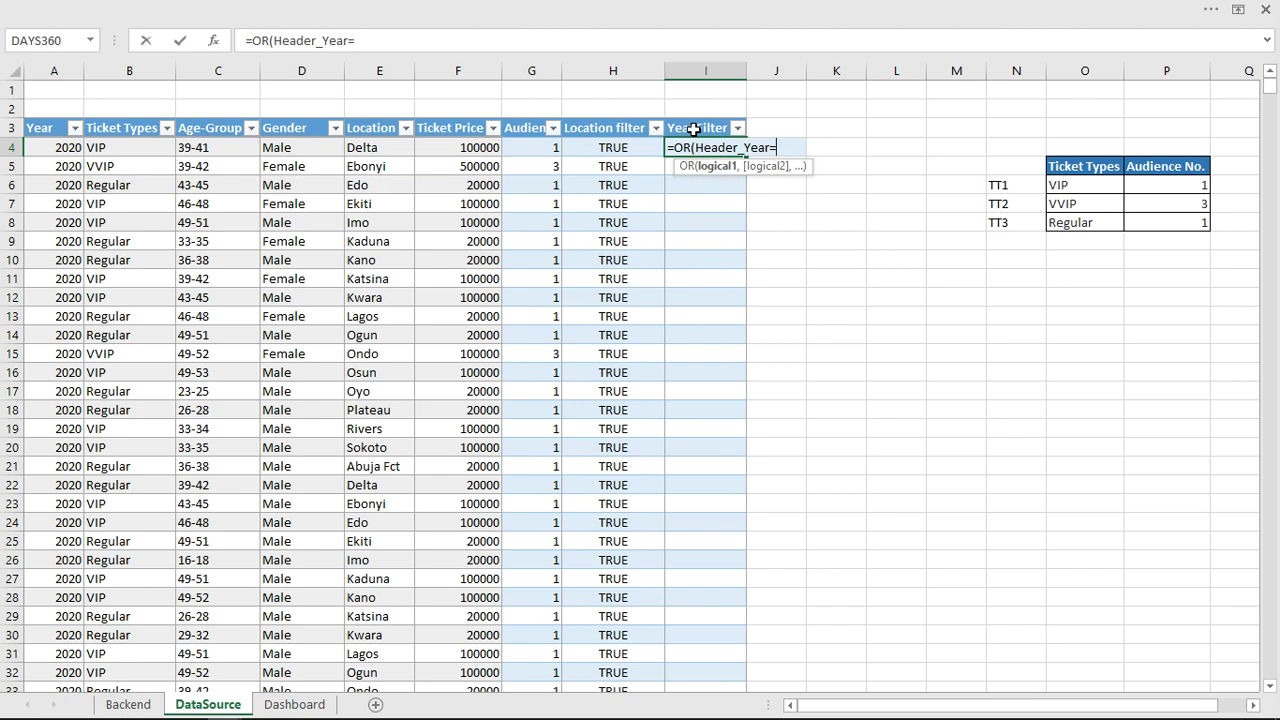
{"action": "type", "text": "=1,"}
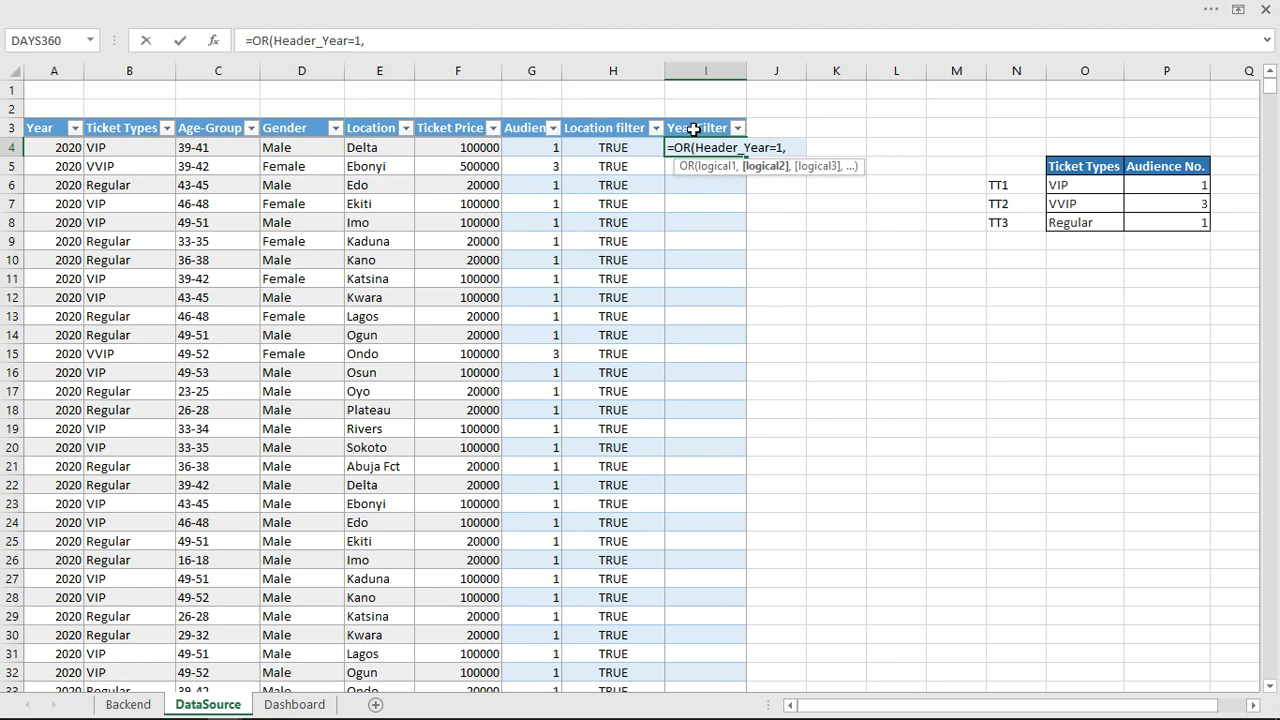
Nest an INDEX function over the named range Range_Year as the second OR test in the I4 formula.
{"action": "type", "text": "ind"}
{"action": "key", "text": "Tab"}
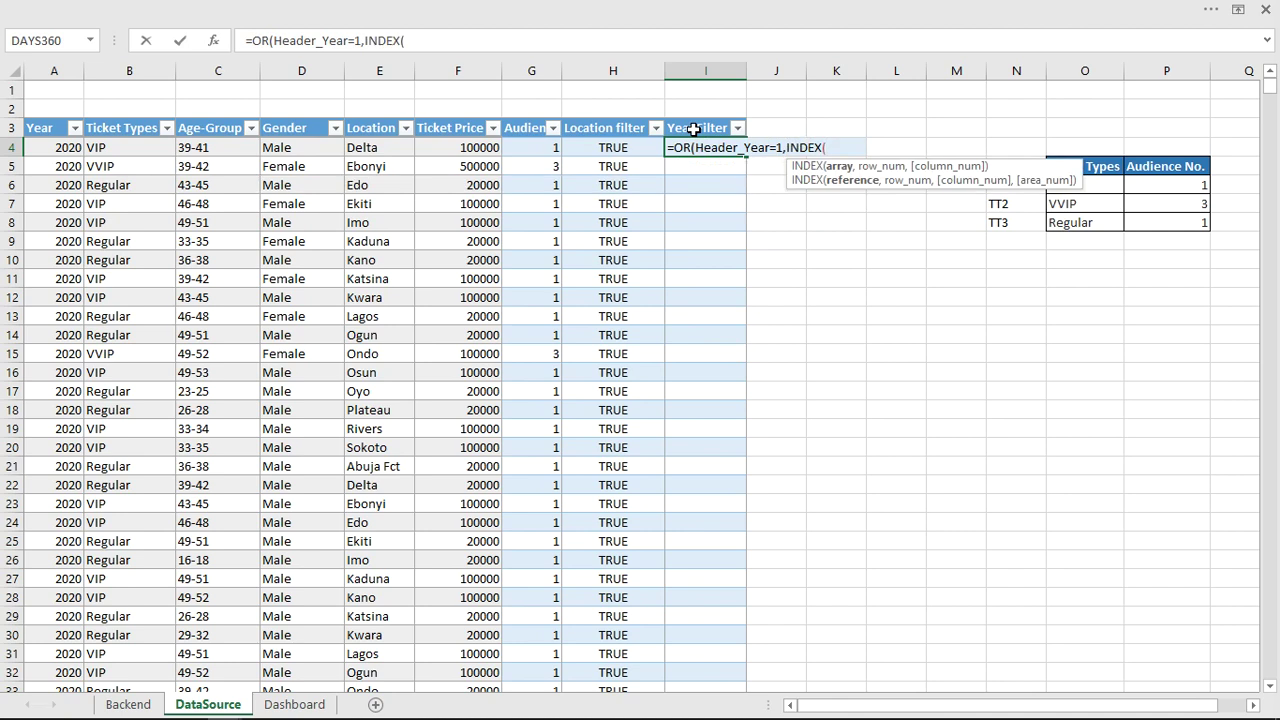
{"action": "type", "text": "ran"}
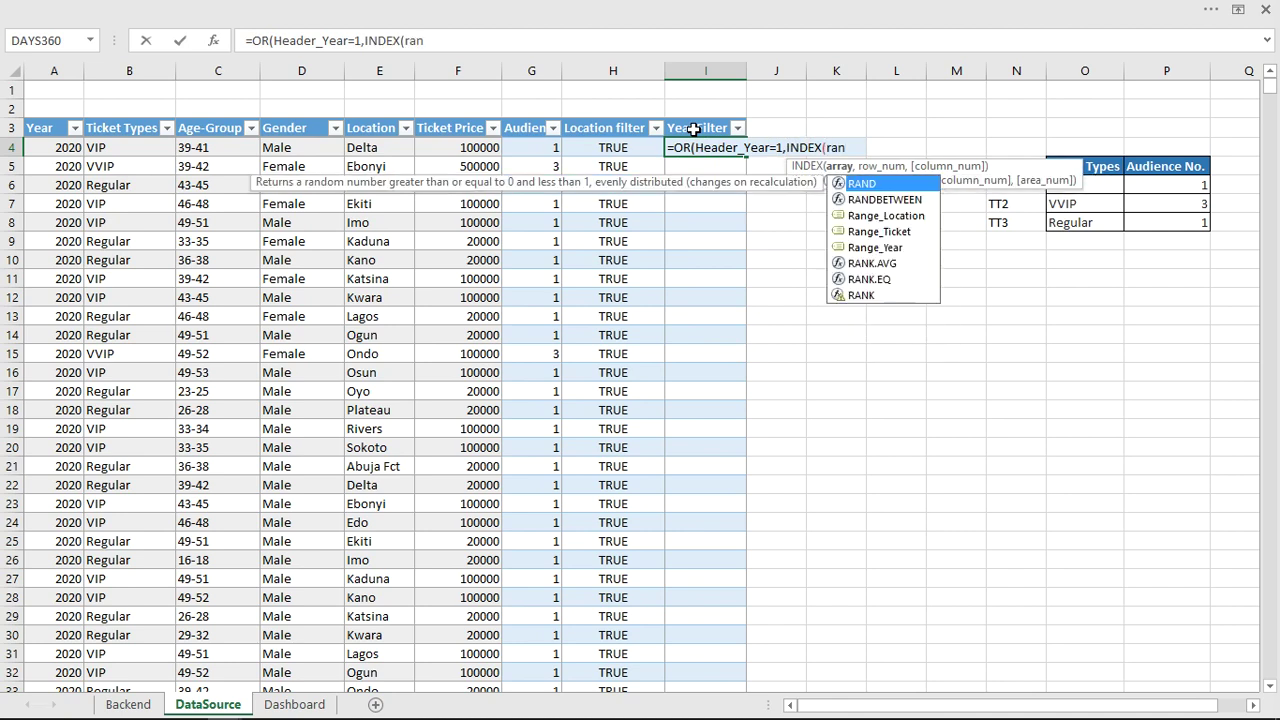
{"action": "type", "text": "g"}
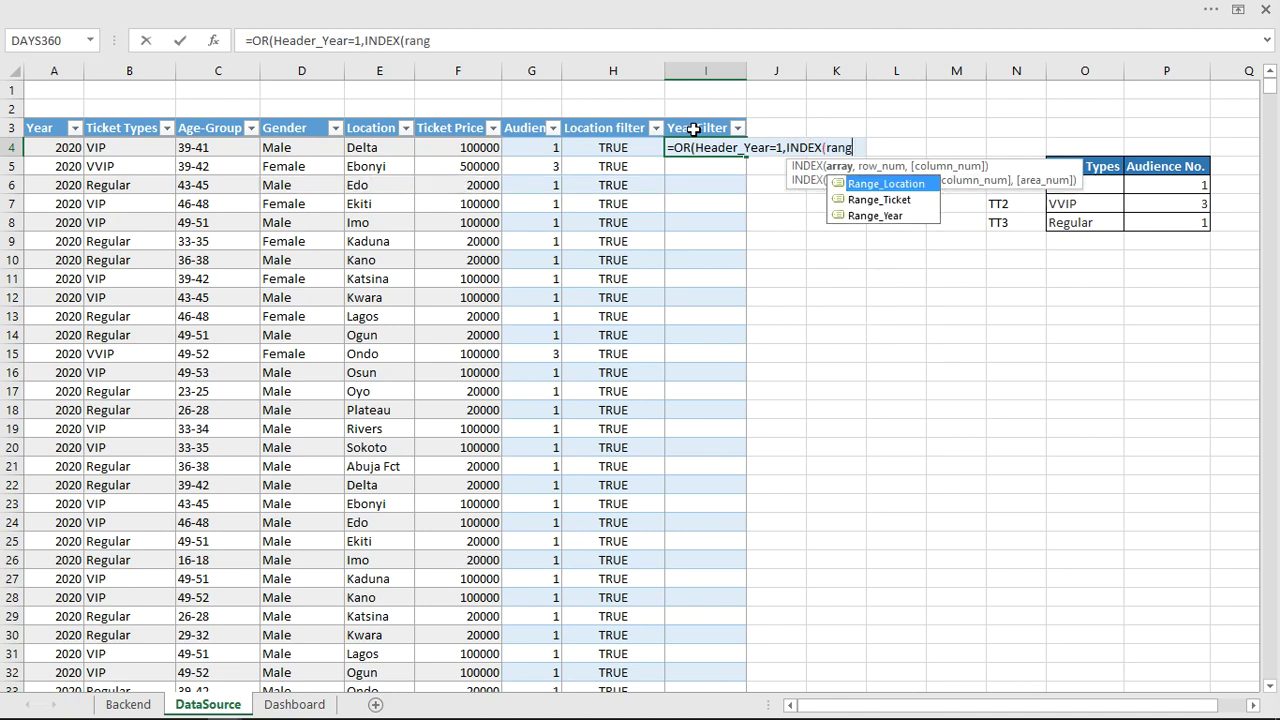
{"action": "key", "text": "Down"}
{"action": "key", "text": "Down"}
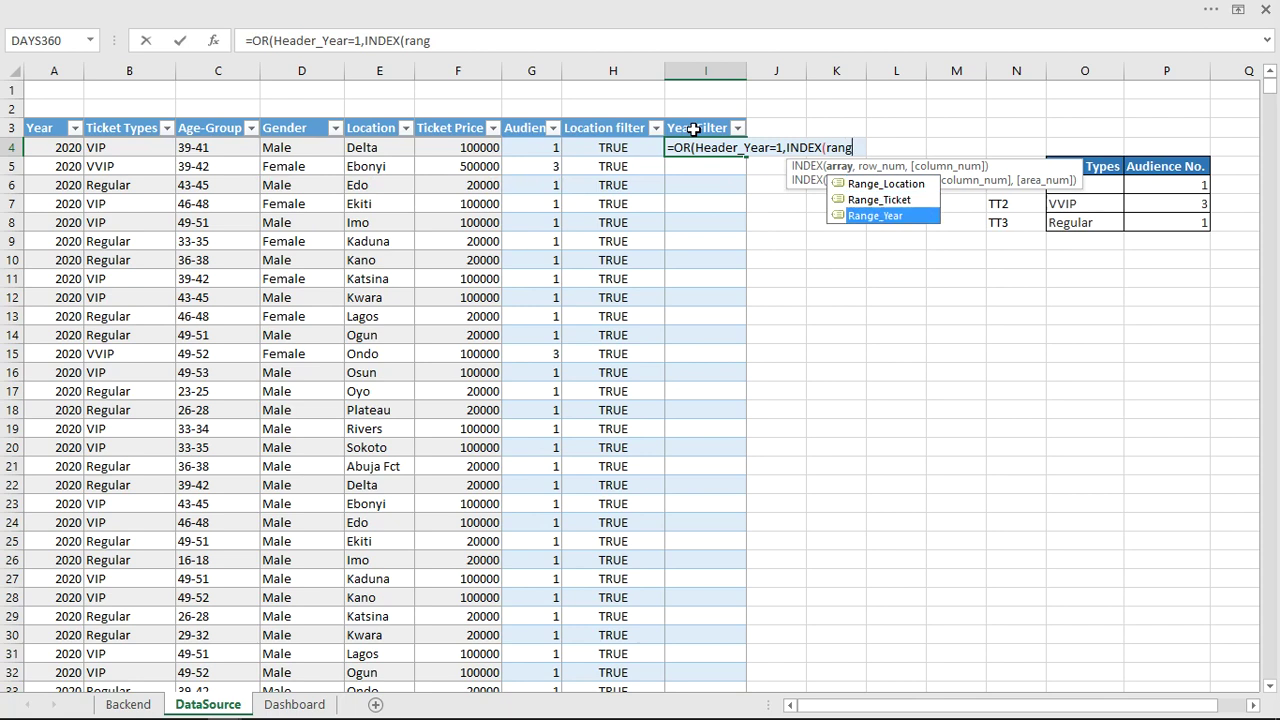
{"action": "key", "text": "Tab"}
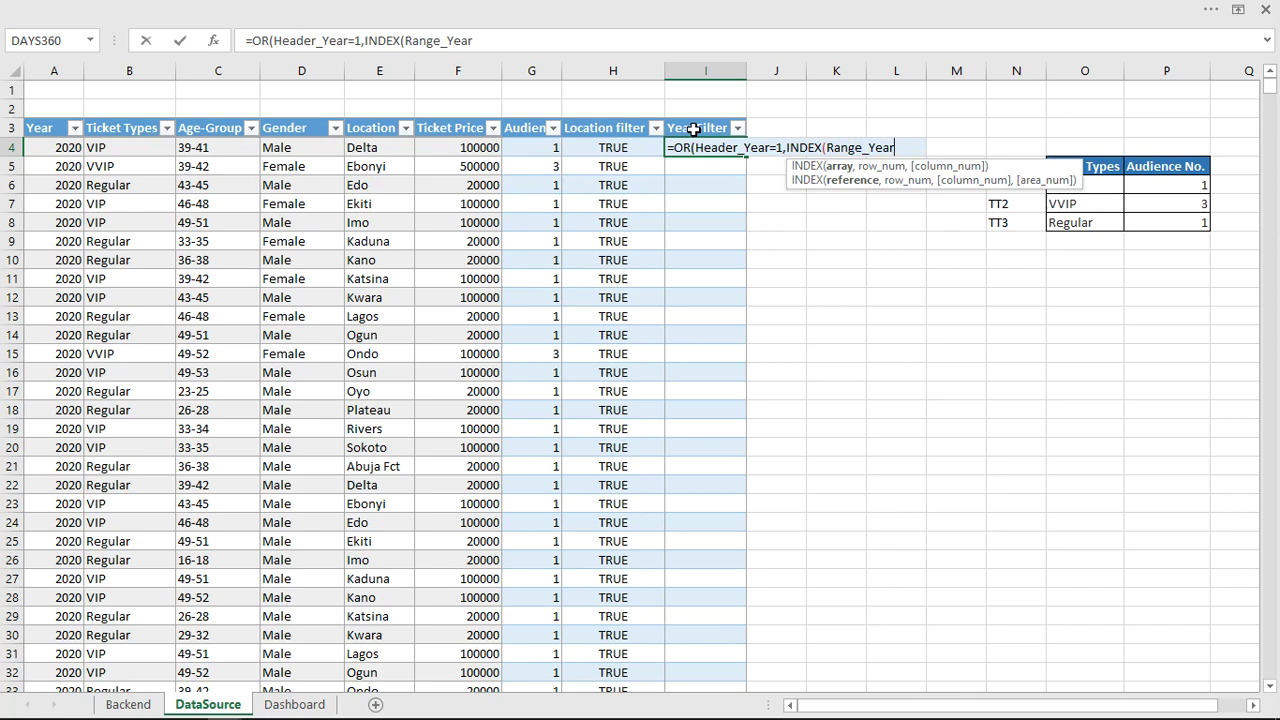
{"action": "type", "text": ","}
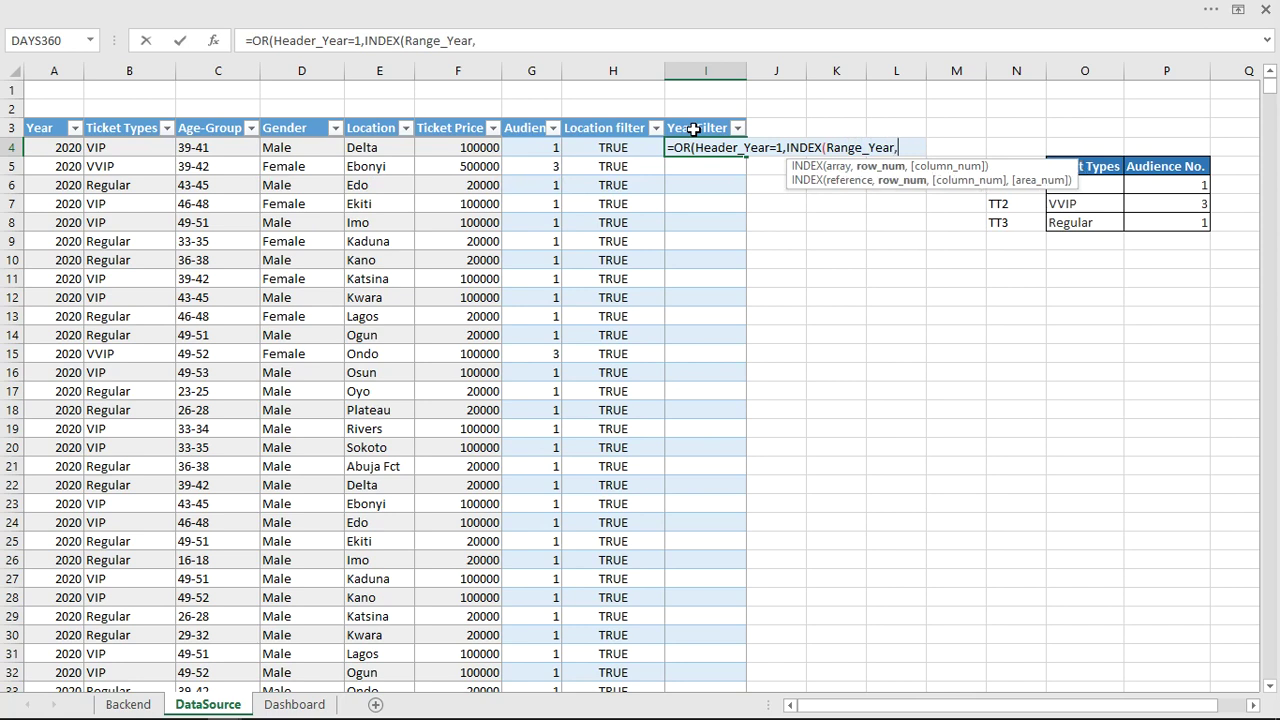
Use the defined name Header_Year as the row number of the INDEX function and close its bracket.
{"action": "type", "text": "ha"}
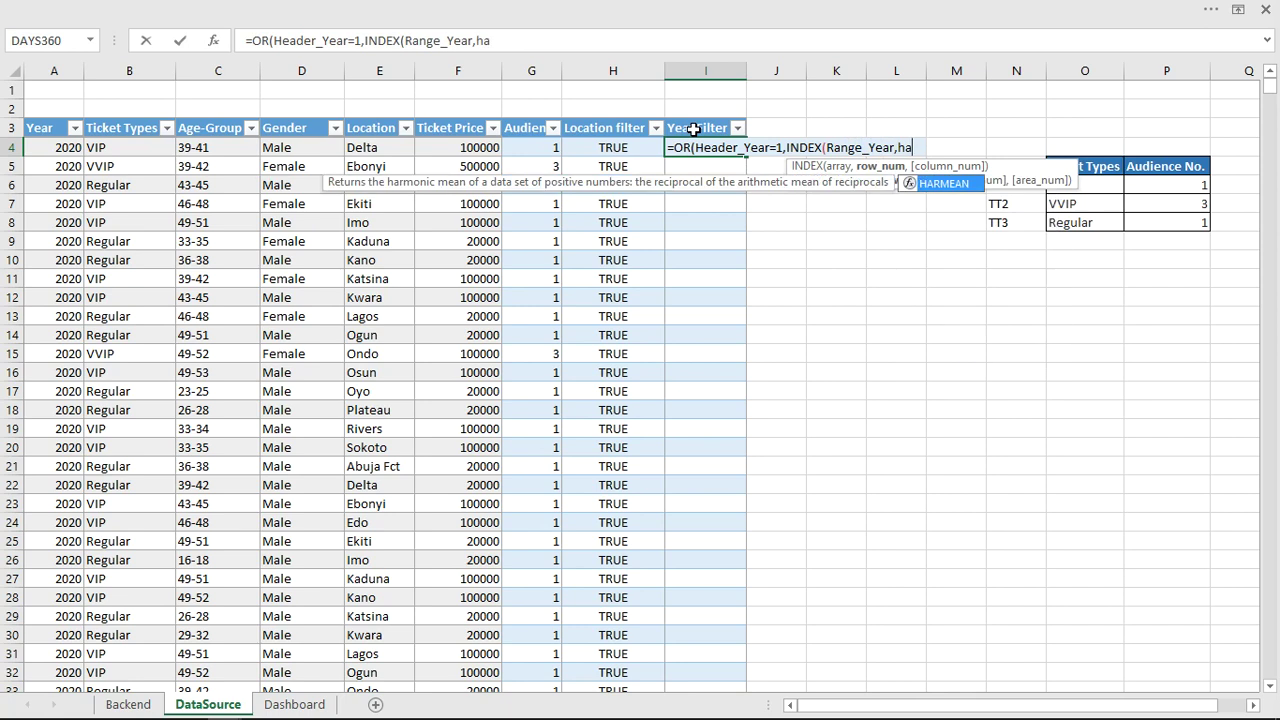
{"action": "key", "text": "BackSpace"}
{"action": "type", "text": "ead"}
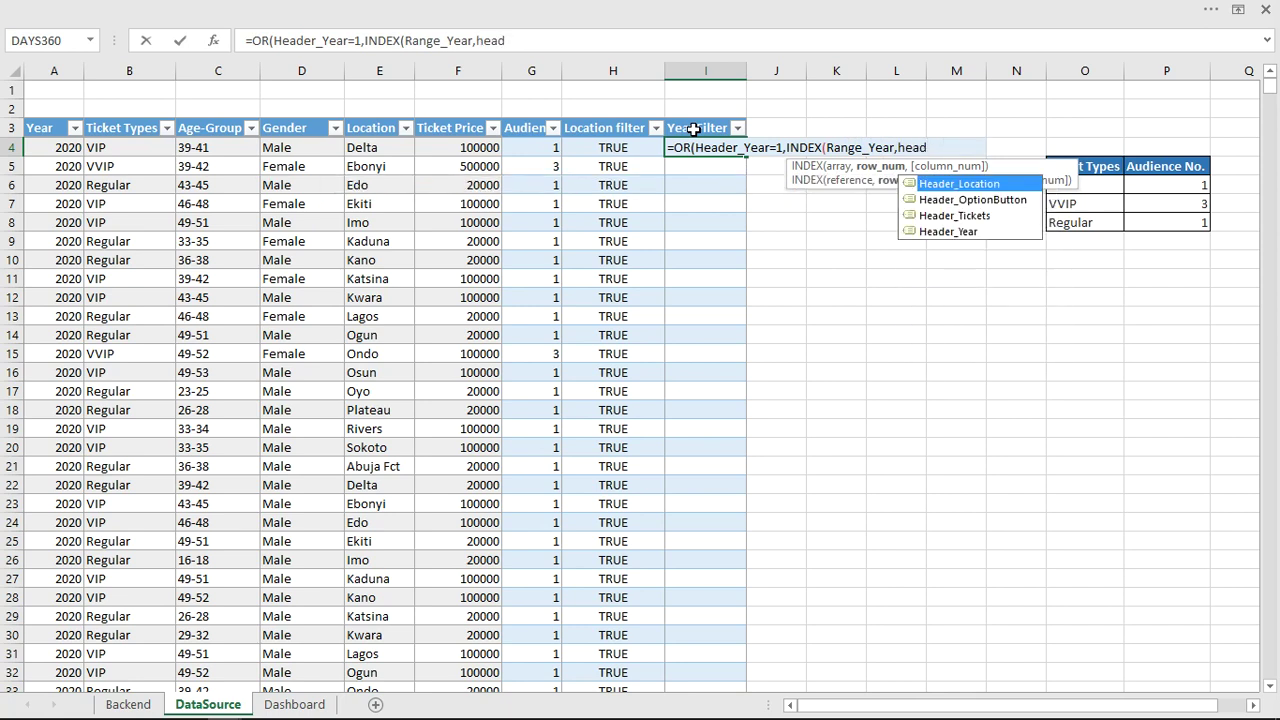
{"action": "key", "text": "Down"}
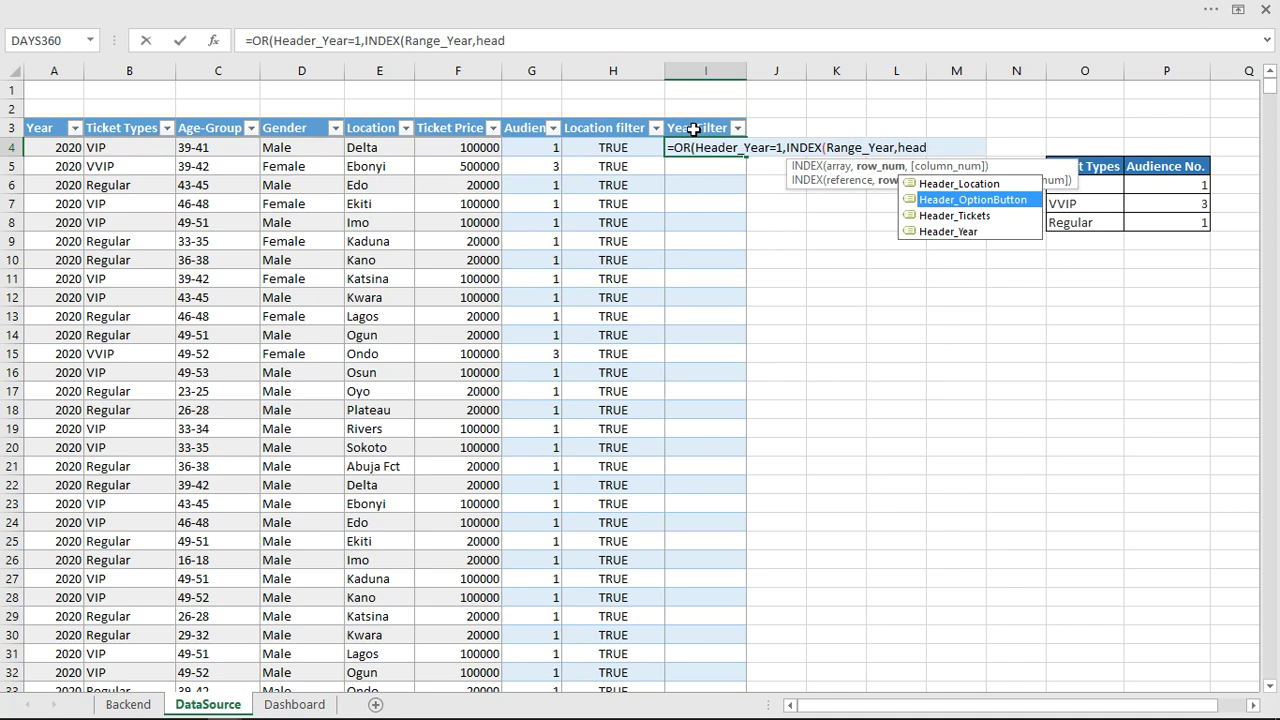
{"action": "key", "text": "Down"}
{"action": "key", "text": "Down"}
{"action": "key", "text": "Tab"}
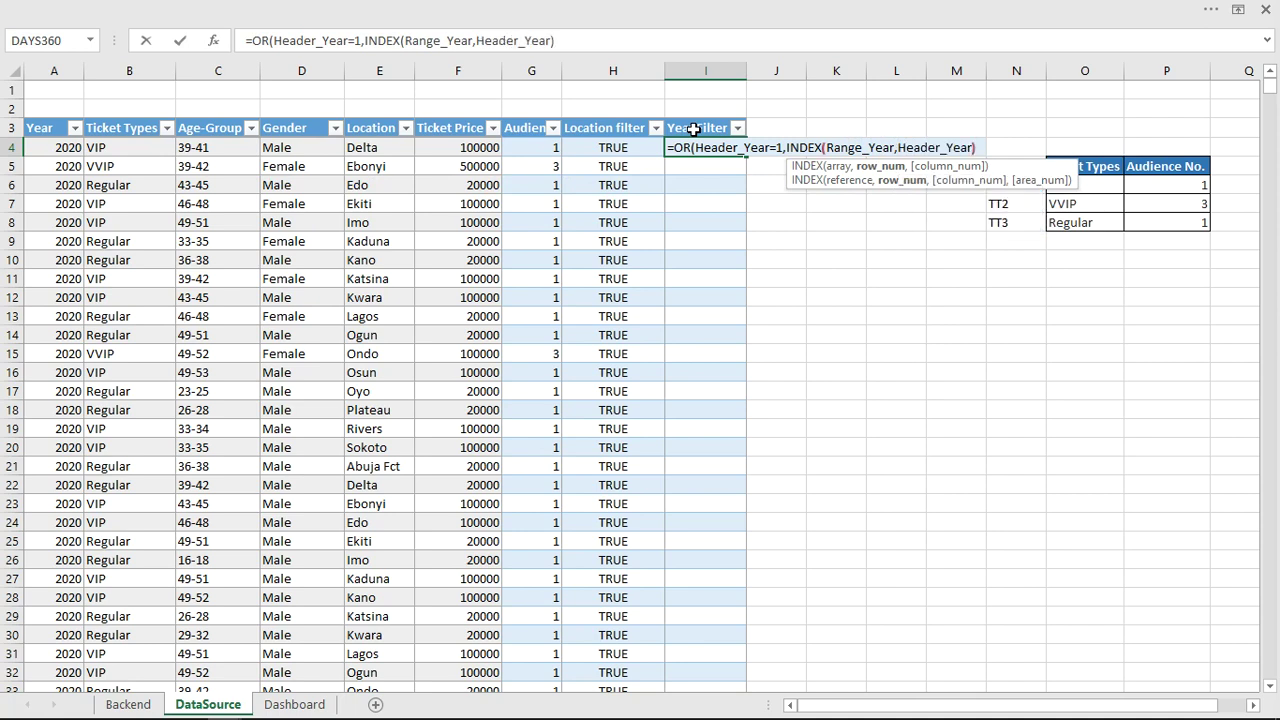
{"action": "type", "text": ")"}
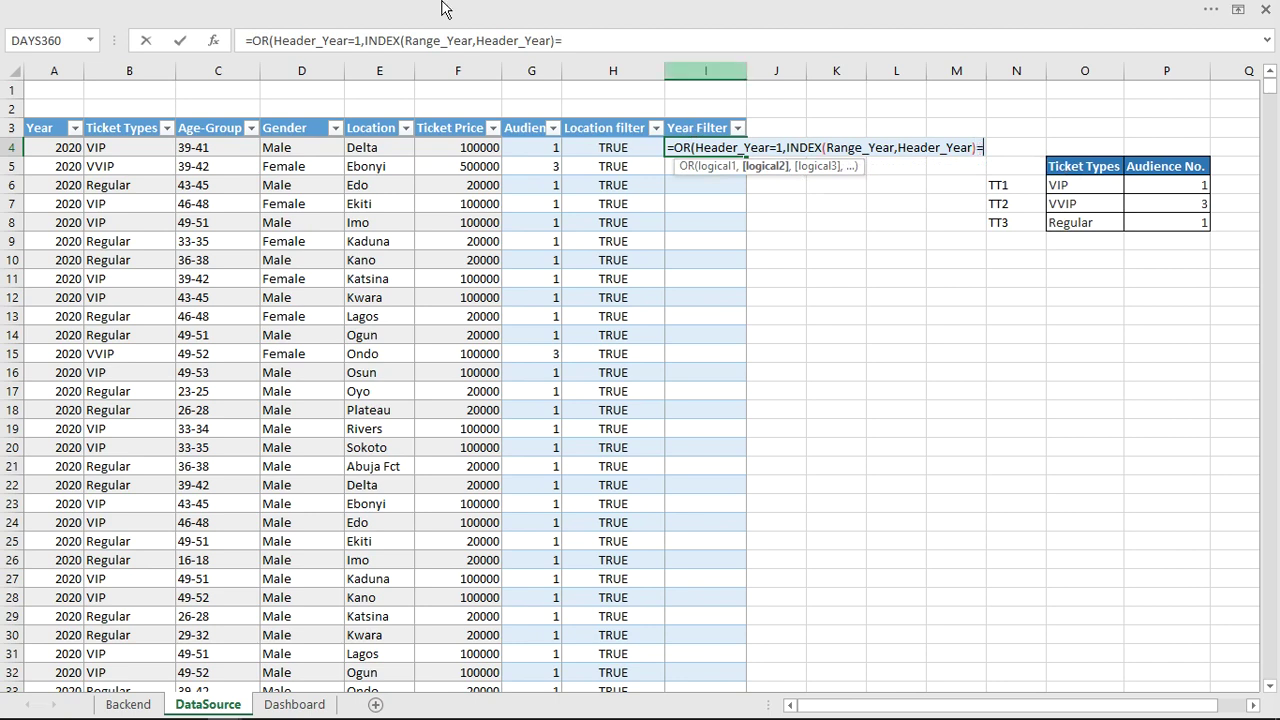
{"action": "left_click", "coordinate": [62, 148]}
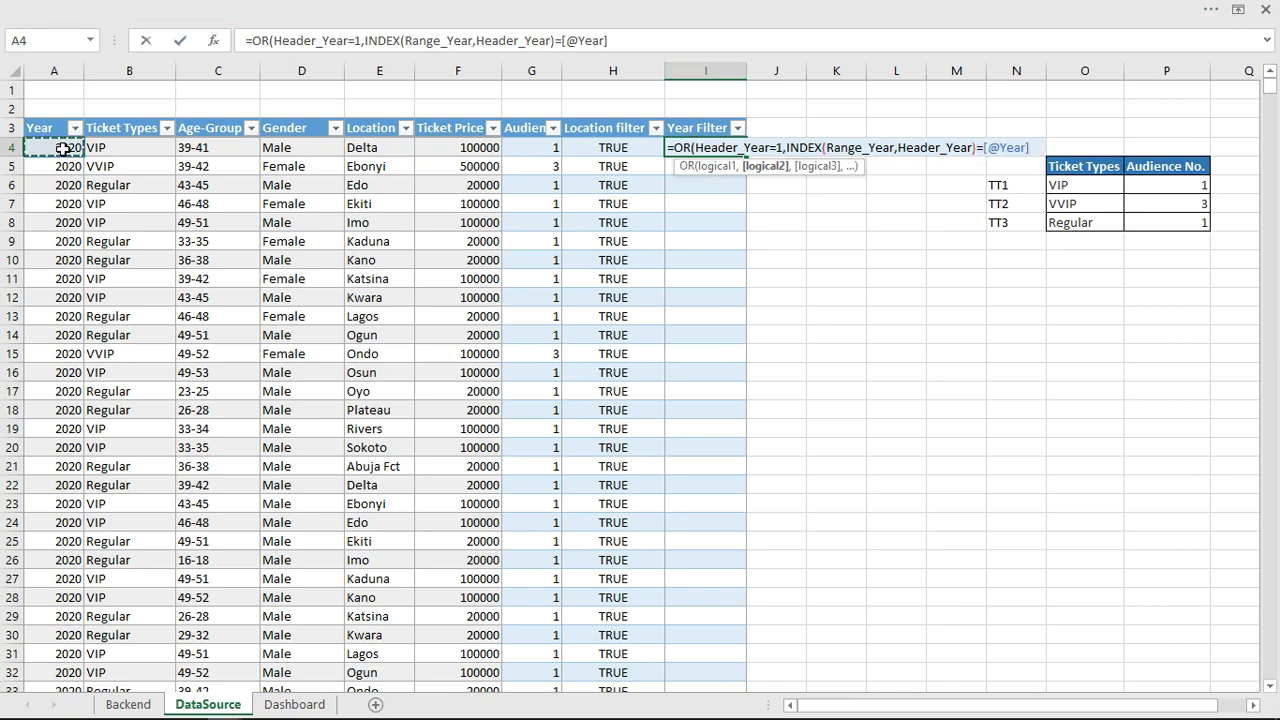
{"action": "type", "text": ")"}
{"action": "key", "text": "ctrl+Return"}
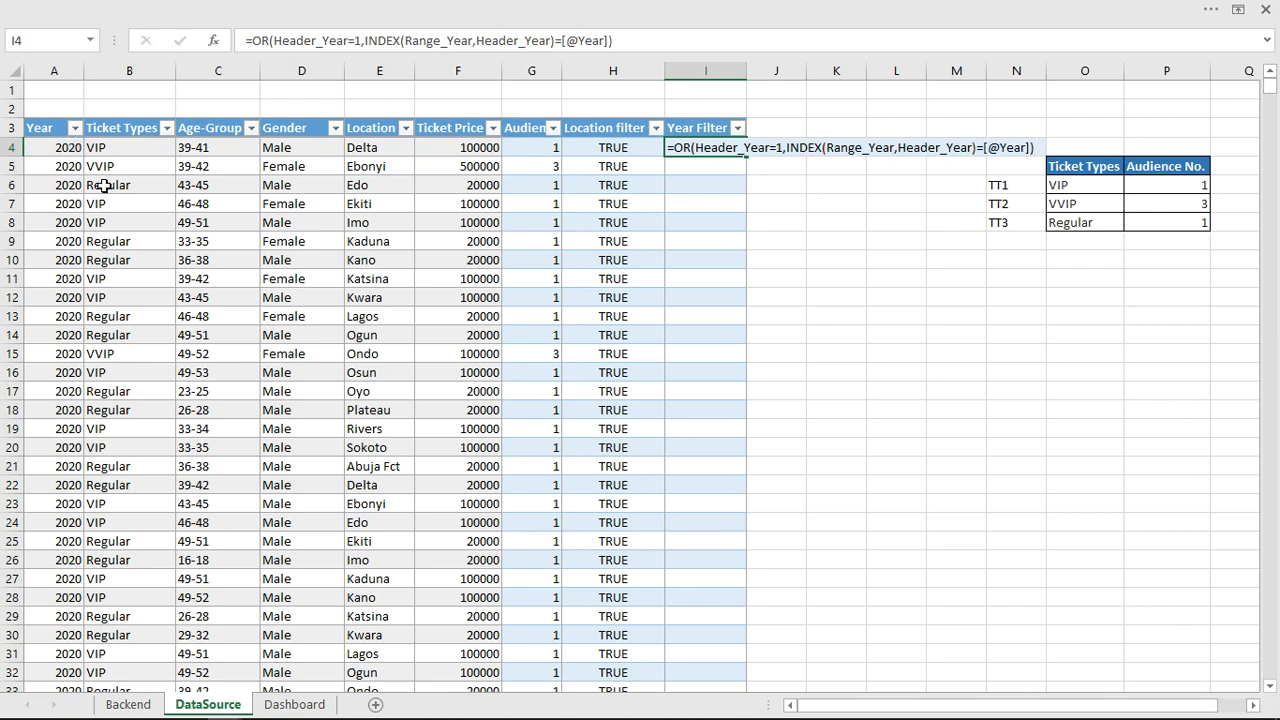
{"action": "key", "text": "Return"}
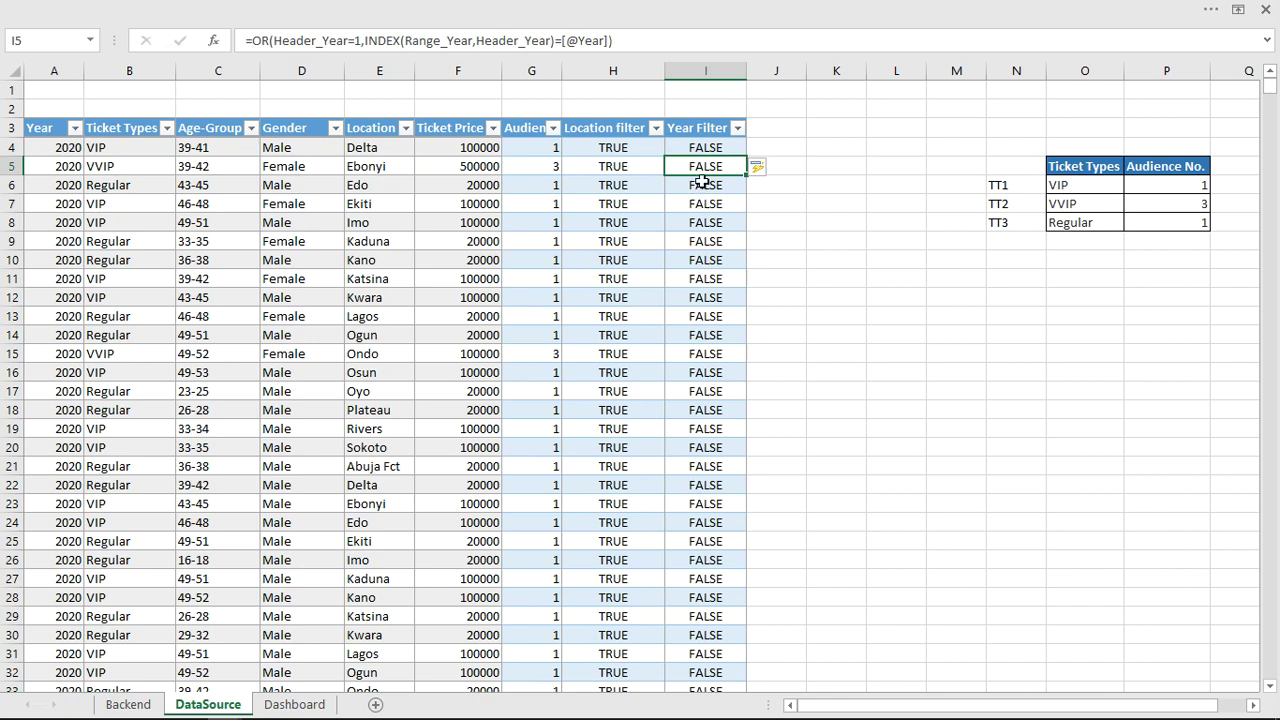
{"action": "left_click", "coordinate": [706, 219]}
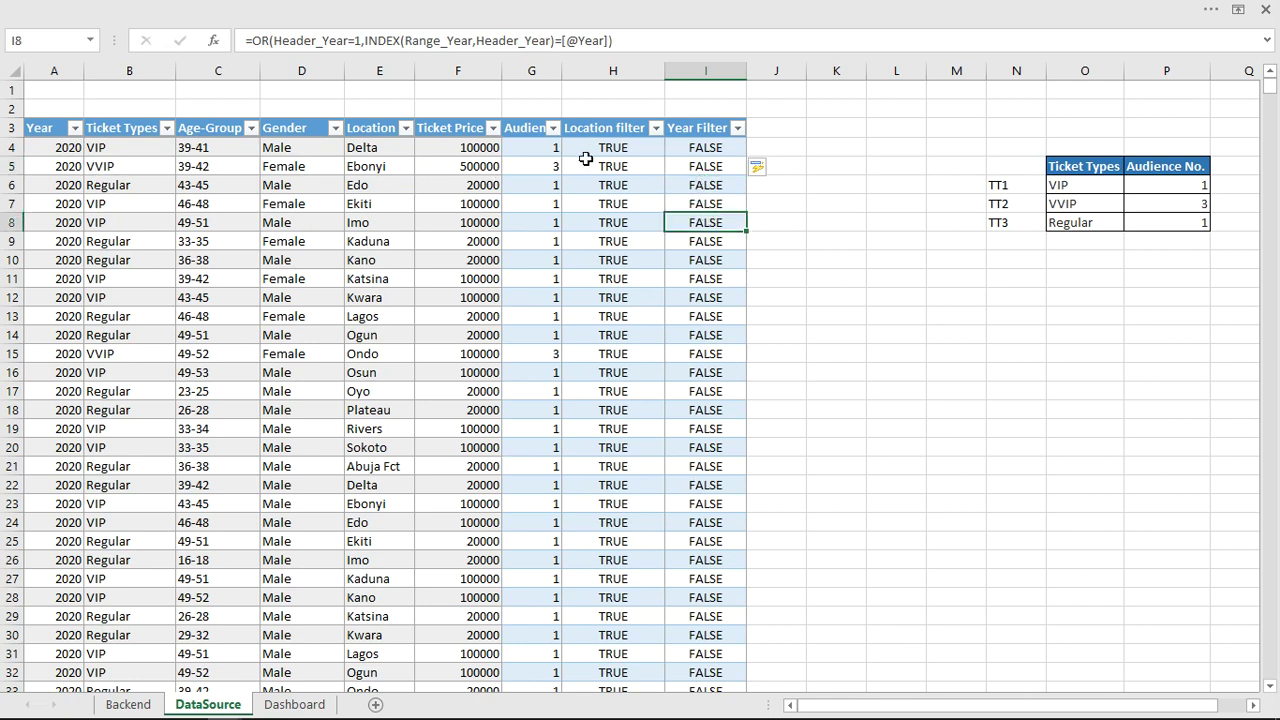
Set the year dropdown on the Dashboard sheet to All Years and check the Year Filter column in DataSource.
{"action": "left_click", "coordinate": [294, 704]}
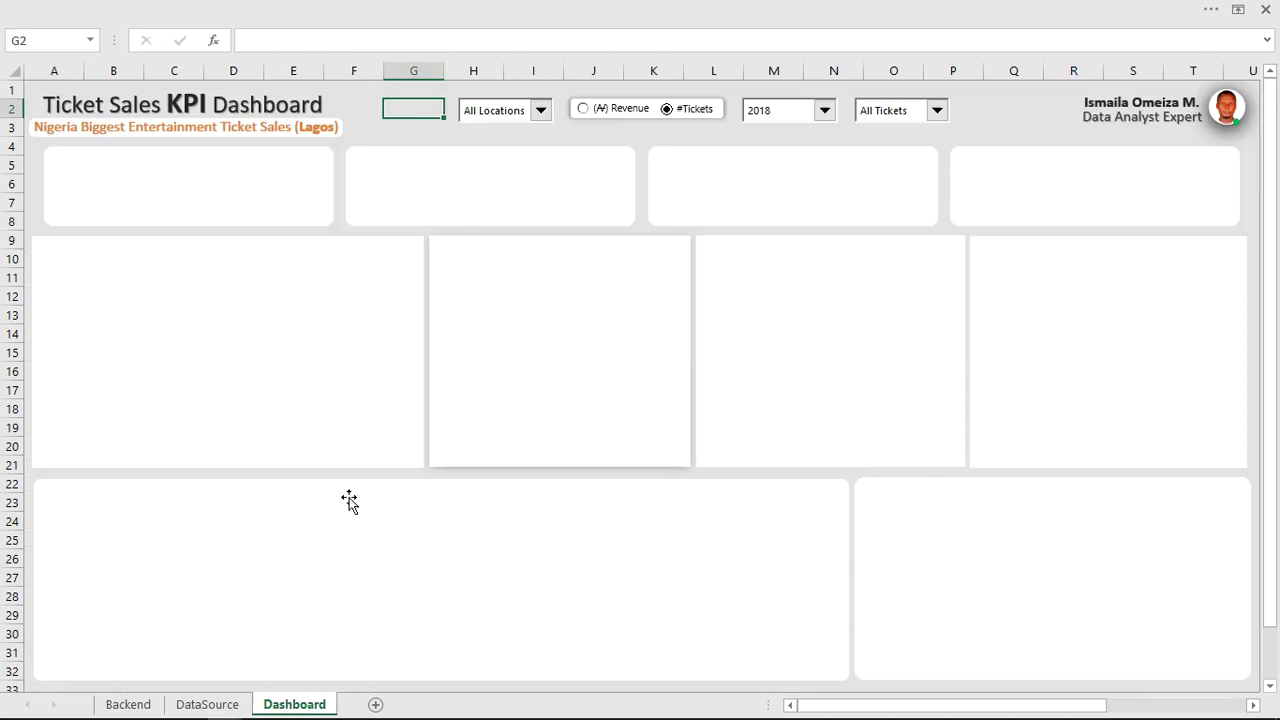
{"action": "left_click", "coordinate": [825, 112]}
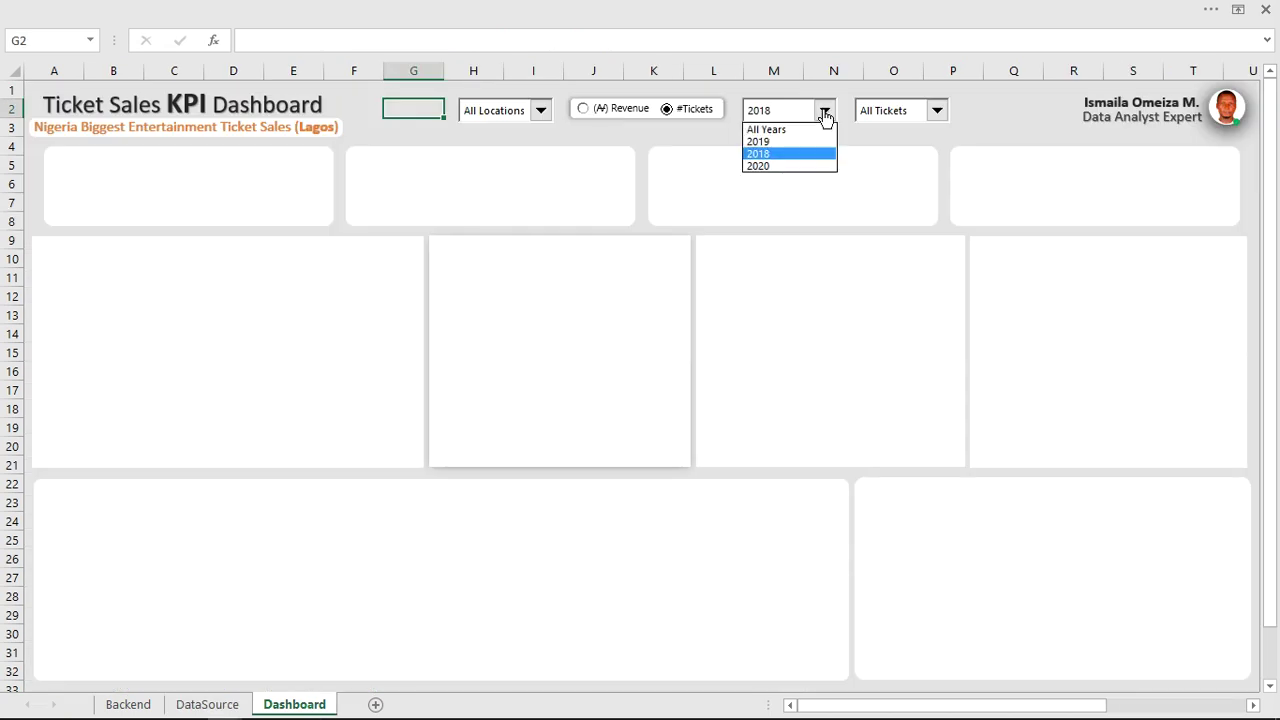
{"action": "left_click", "coordinate": [784, 131]}
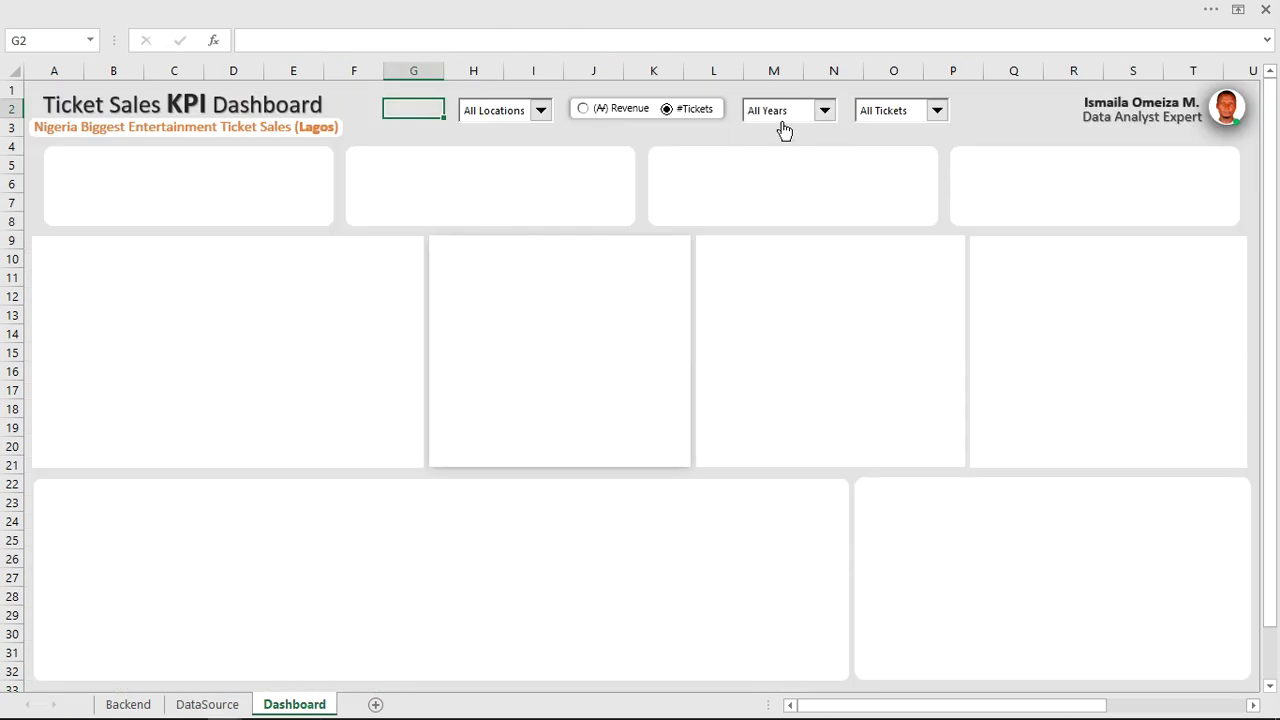
{"action": "left_click", "coordinate": [192, 706]}
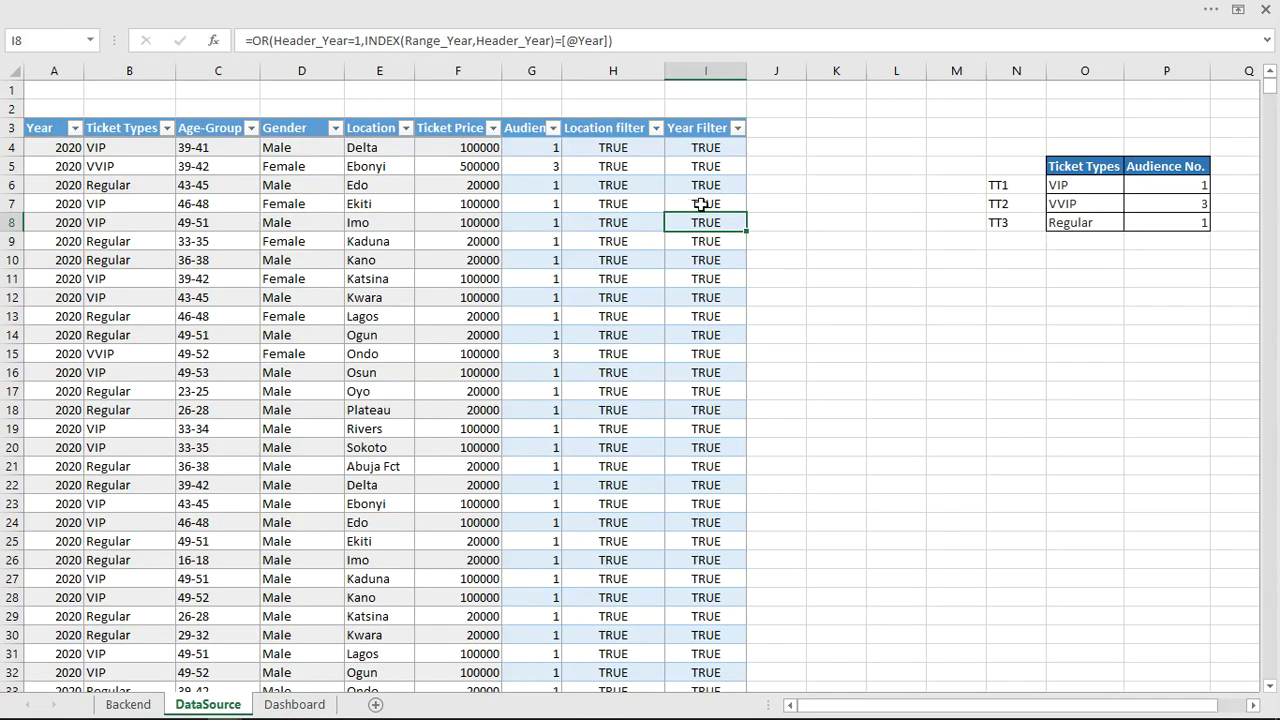
{"action": "left_click", "coordinate": [714, 150]}
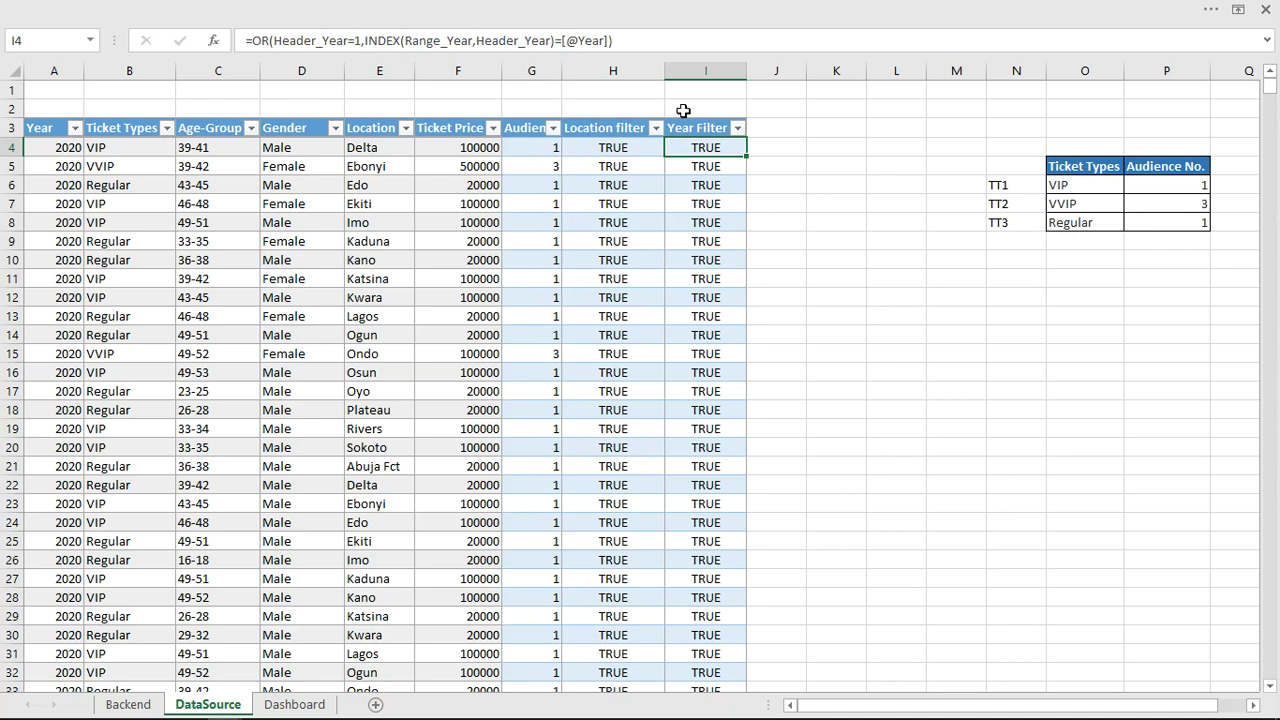
{"action": "left_click", "coordinate": [318, 40]}
{"action": "left_click_drag", "start_coordinate": [276, 40], "coordinate": [312, 40]}
{"action": "left_click", "coordinate": [305, 318]}
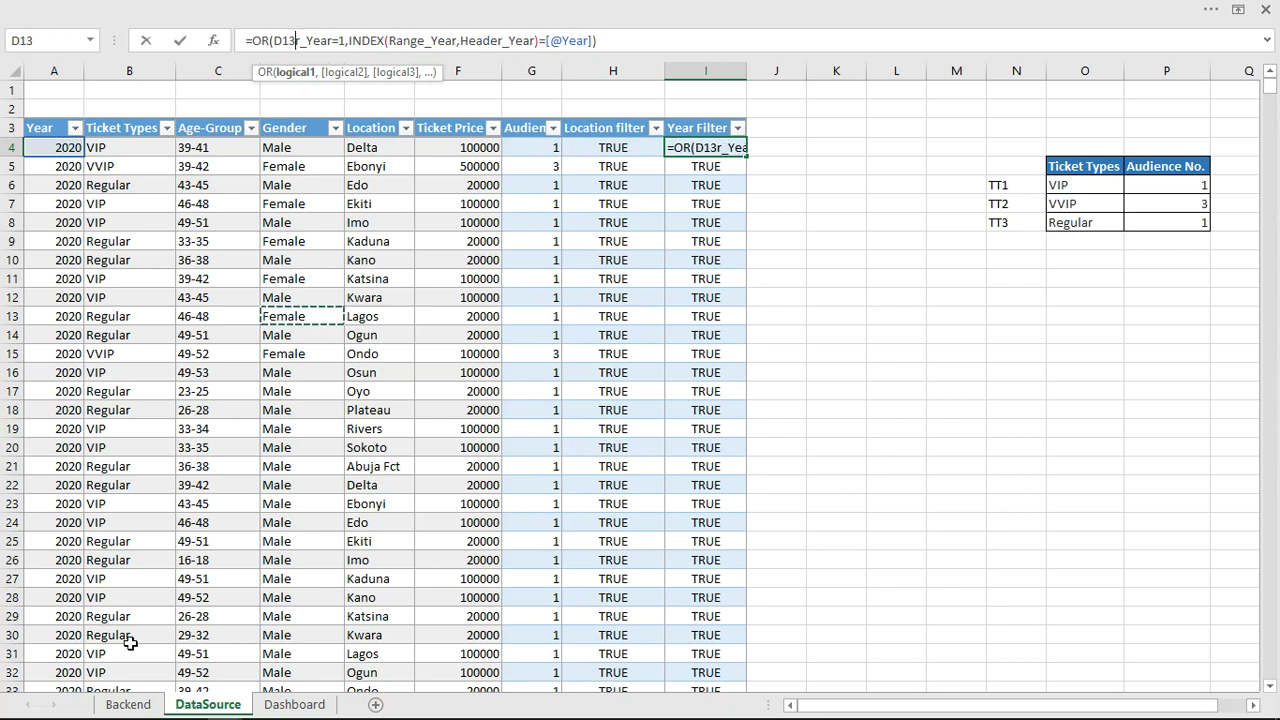
{"action": "key", "text": "Escape"}
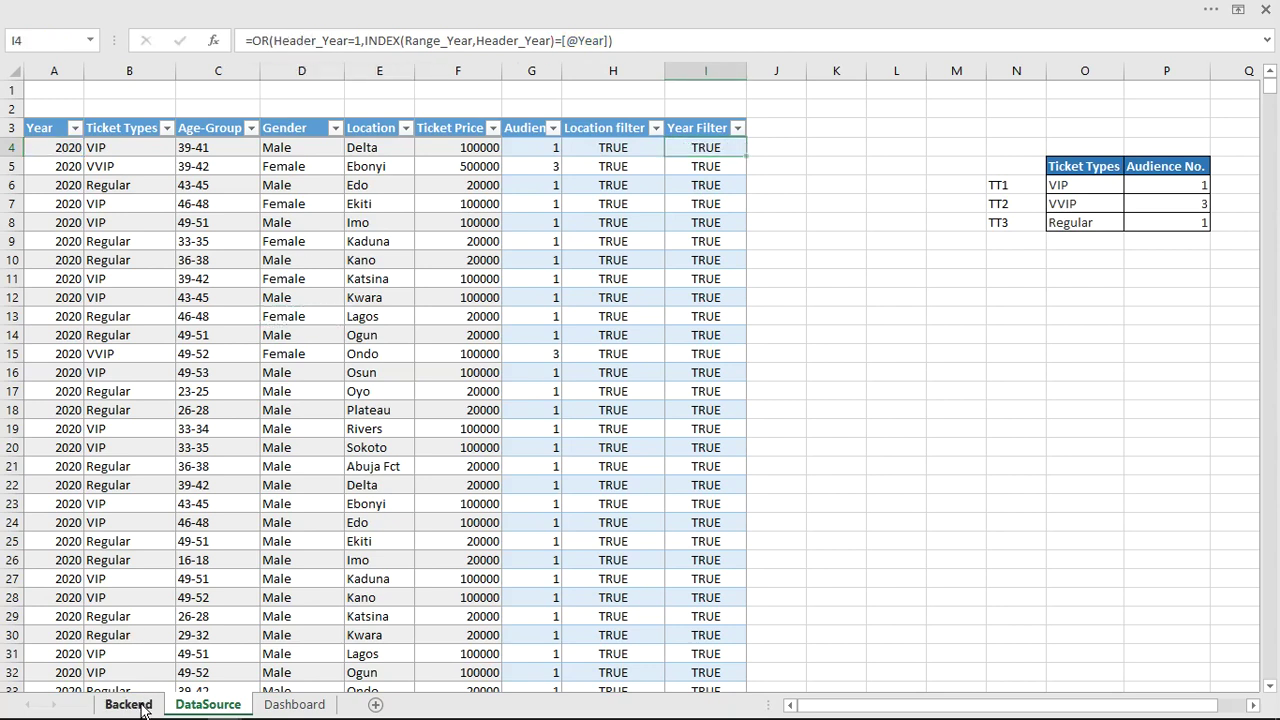
Examine the year link cell E5 and the year list in E8:E11 on the Backend sheet.
{"action": "left_click", "coordinate": [140, 706]}
{"action": "left_click", "coordinate": [371, 179]}
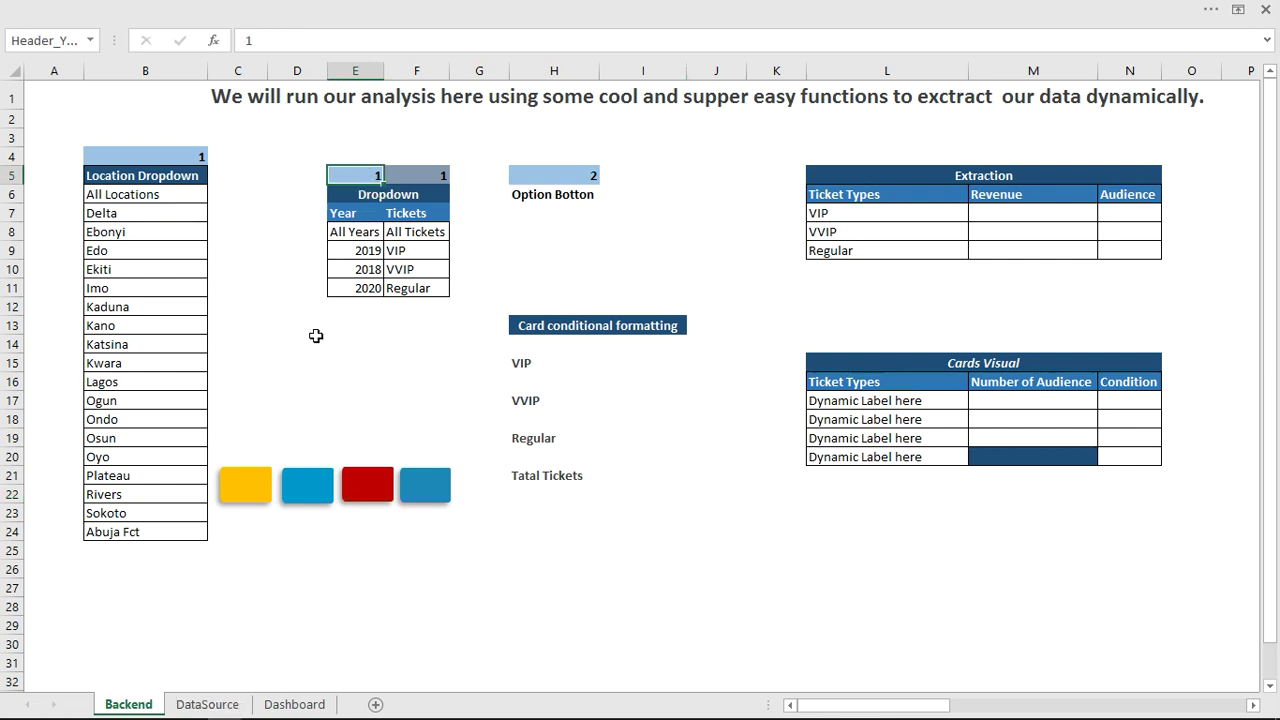
{"action": "left_click_drag", "start_coordinate": [368, 234], "coordinate": [362, 289]}
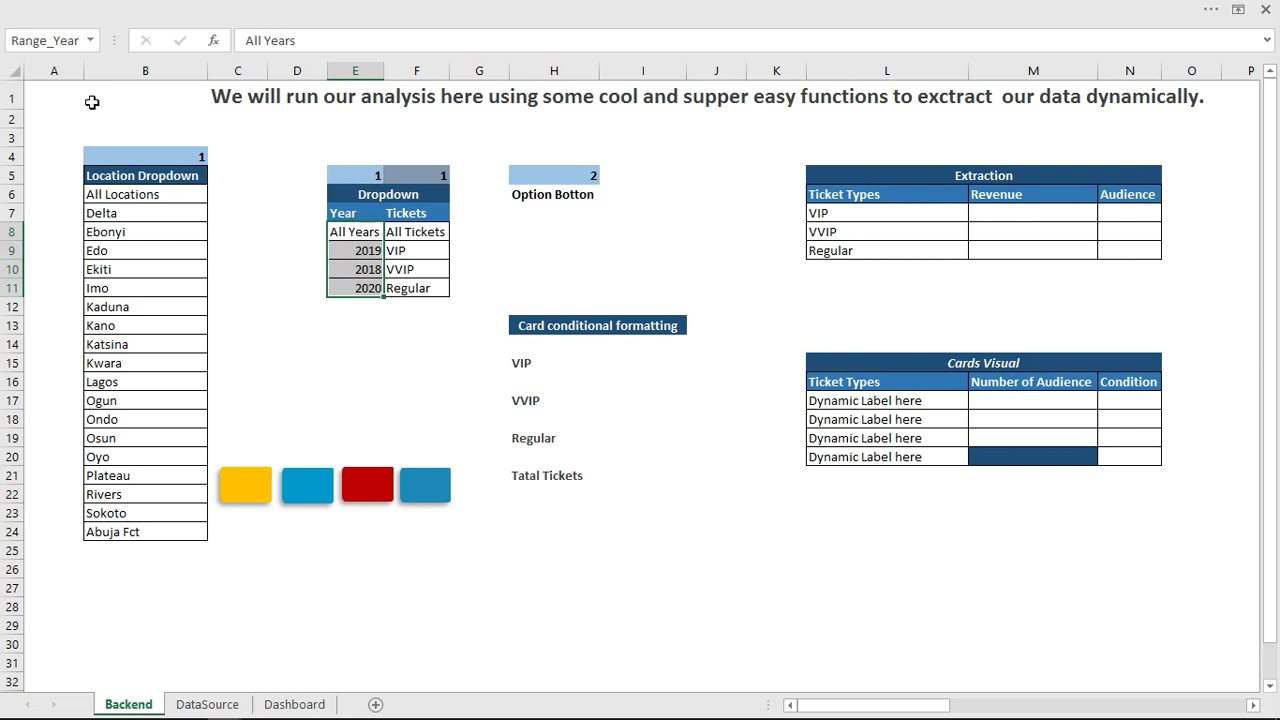
{"action": "left_click", "coordinate": [373, 177]}
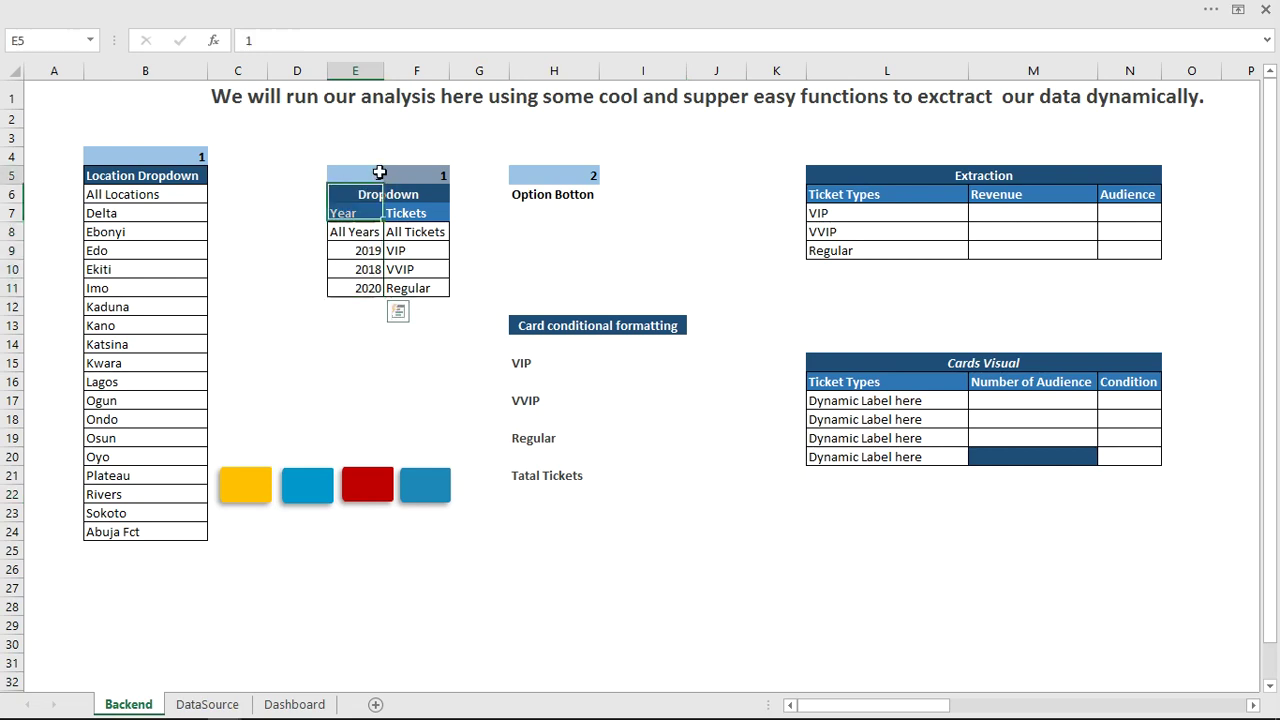
{"action": "left_click", "coordinate": [366, 233]}
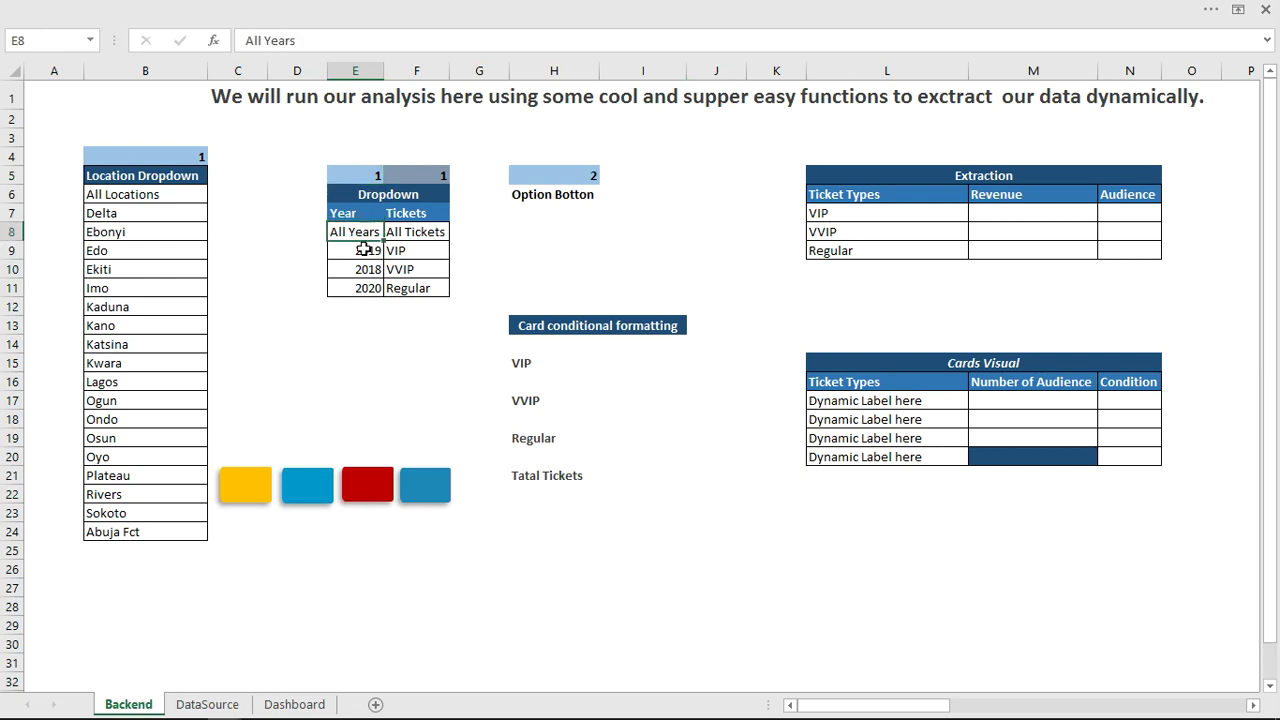
{"action": "left_click_drag", "start_coordinate": [363, 250], "coordinate": [364, 289]}
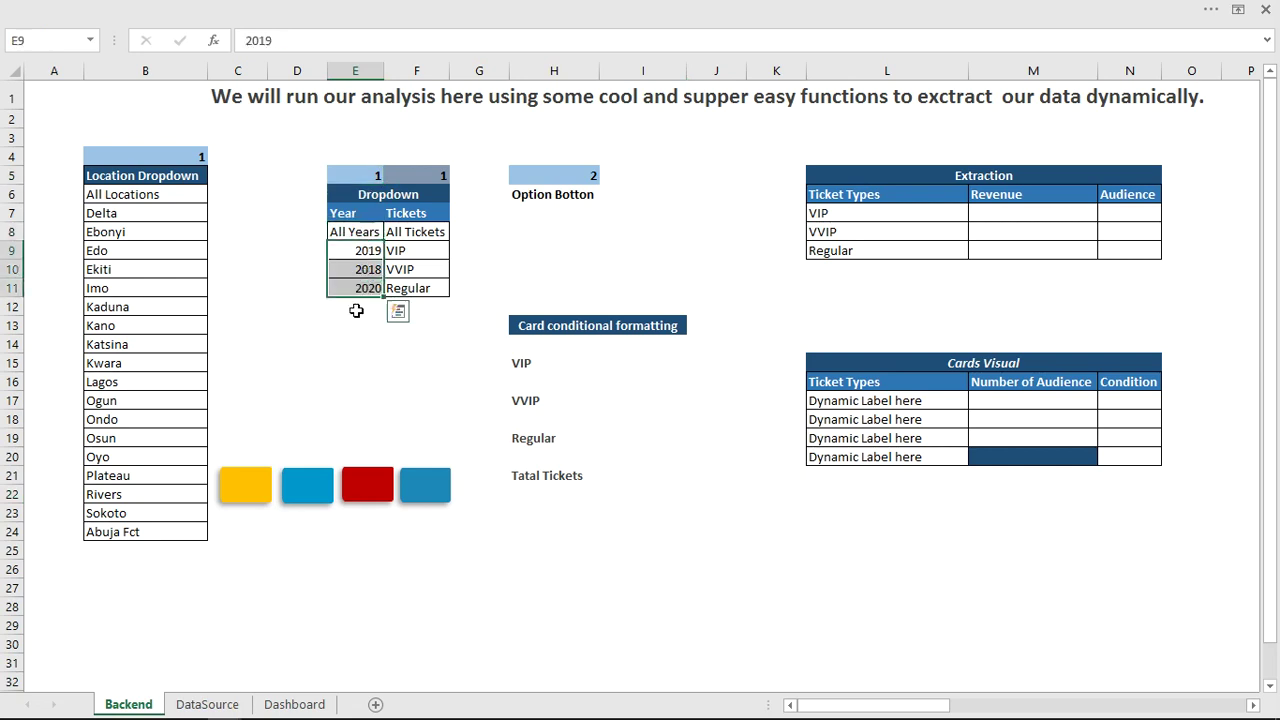
Set the Header_Year link cell E5 on the Backend sheet to 2.
{"action": "left_click", "coordinate": [378, 178]}
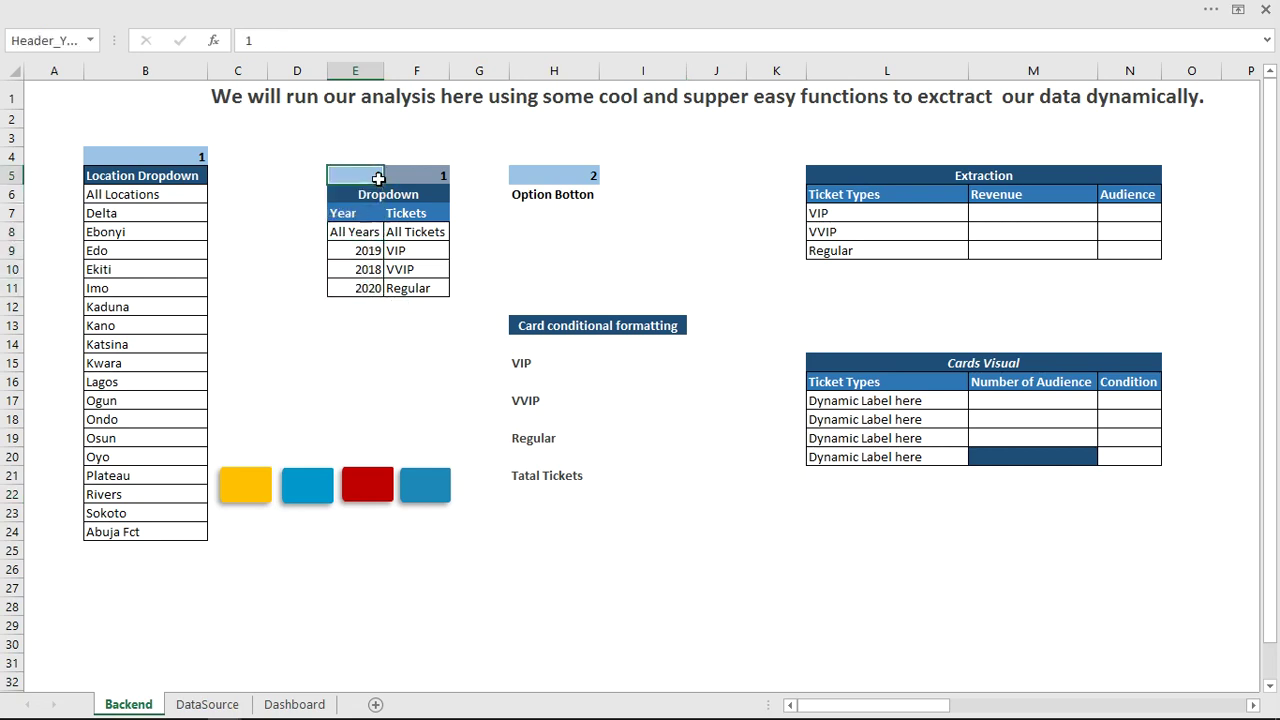
{"action": "type", "text": "2"}
{"action": "left_click", "coordinate": [380, 327]}
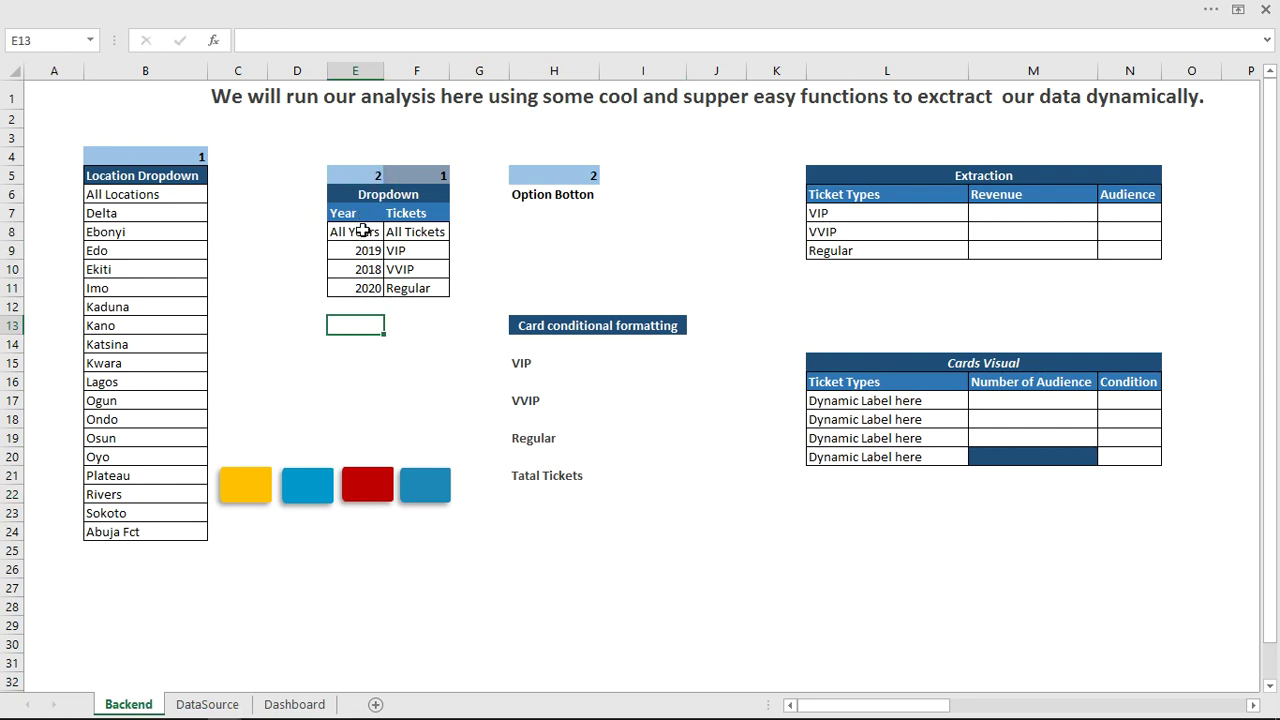
Compare the entries of the Backend year list with the link cell, and check the Year Filter column in DataSource.
{"action": "left_click", "coordinate": [360, 233]}
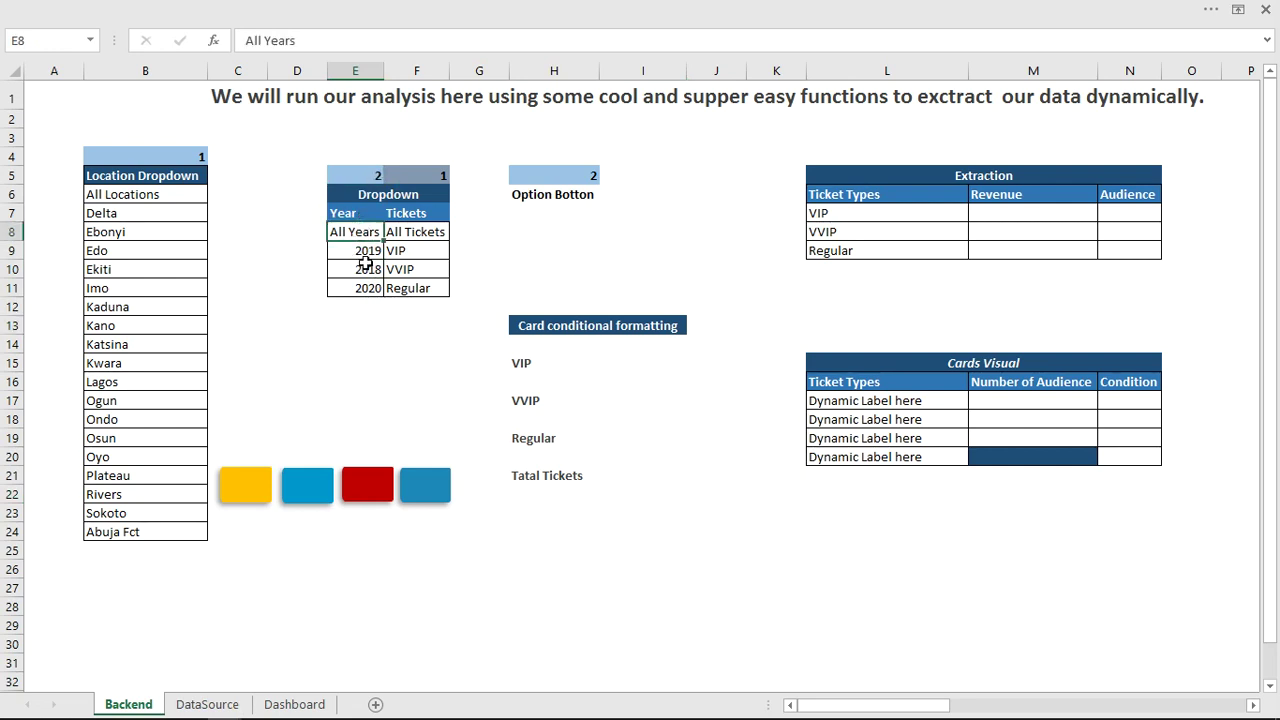
{"action": "left_click", "coordinate": [365, 251]}
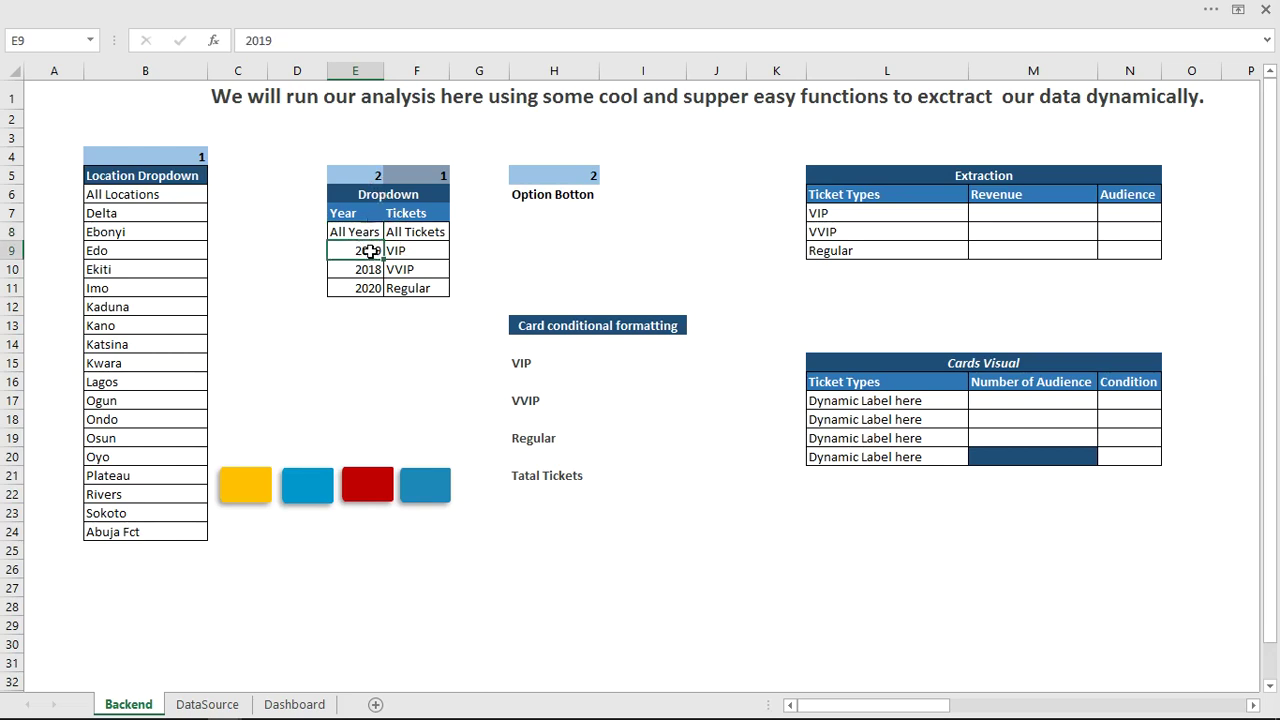
{"action": "left_click_drag", "start_coordinate": [372, 269], "coordinate": [369, 289]}
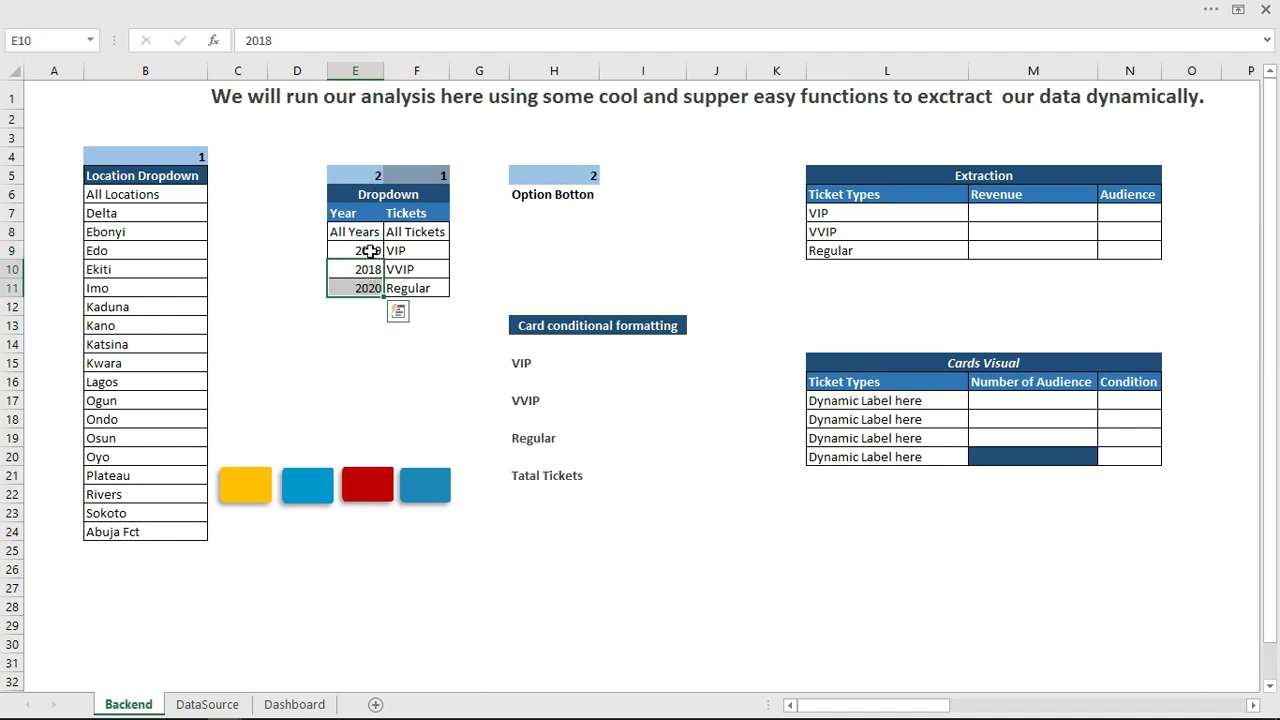
{"action": "left_click", "coordinate": [370, 251]}
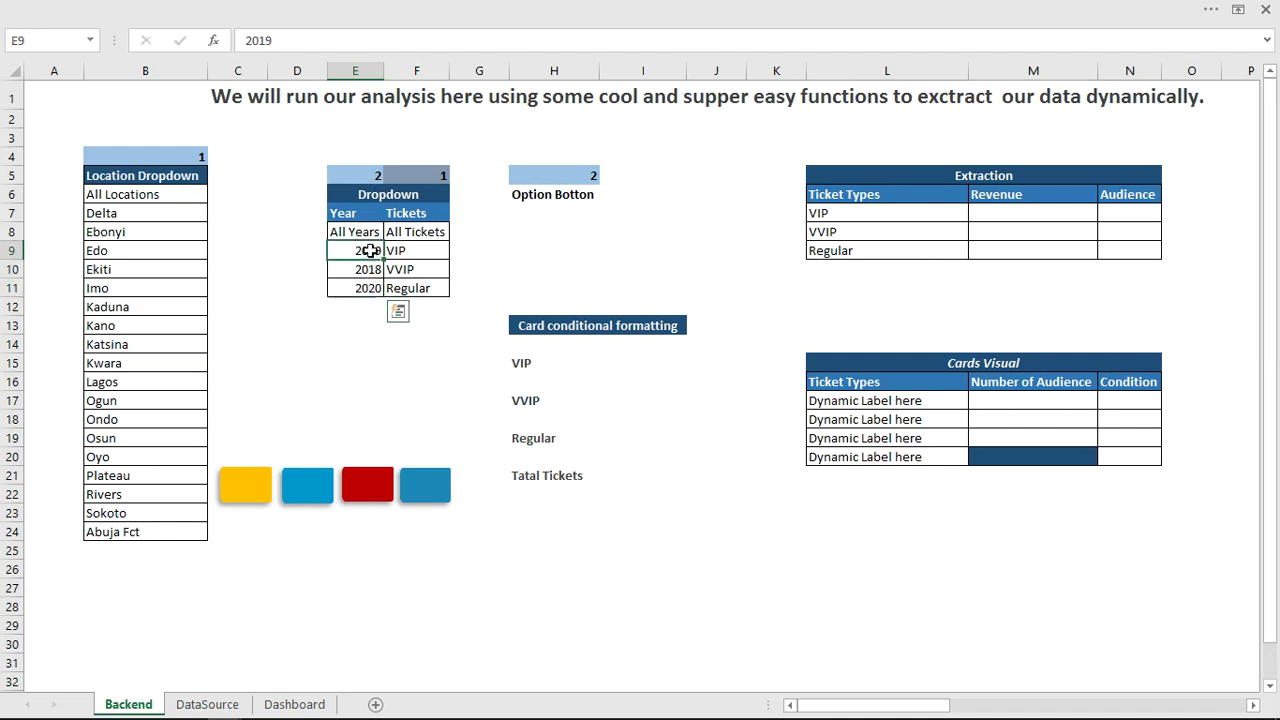
{"action": "left_click", "coordinate": [227, 707]}
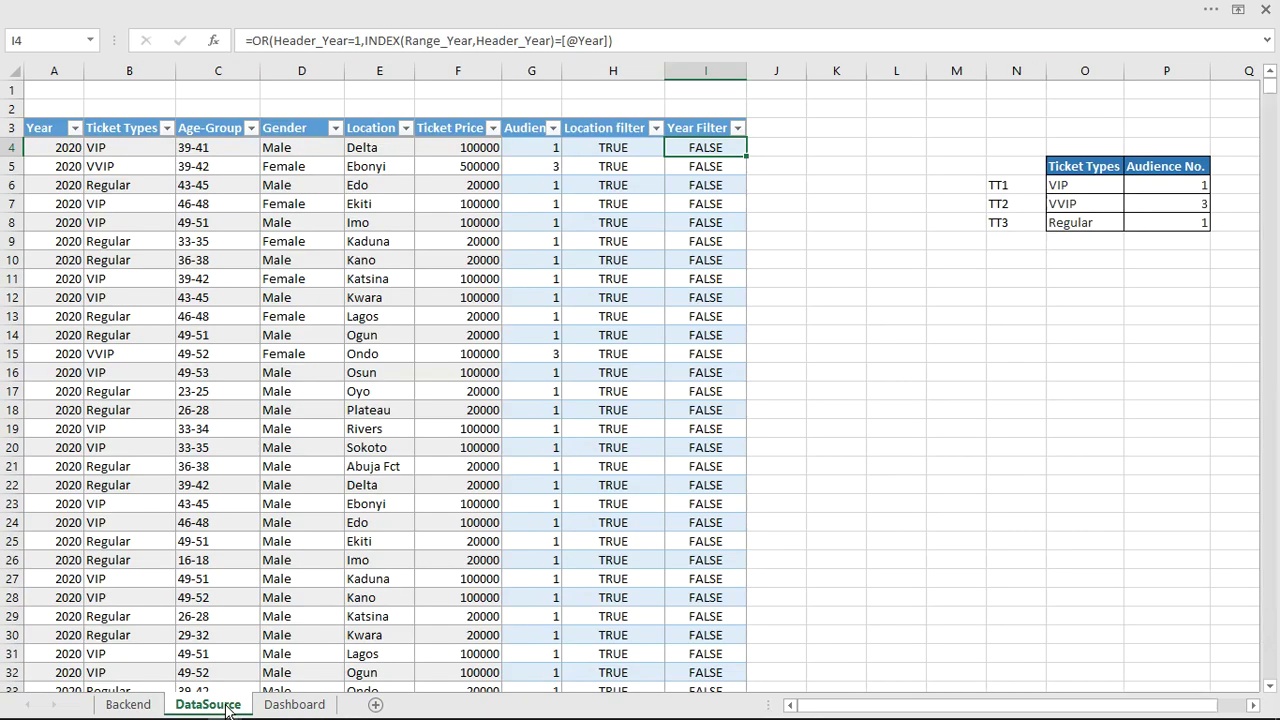
Add a table column headed "Ticket type Filter" in J3 of DataSource and fit the column width to the heading.
{"action": "left_click", "coordinate": [774, 124]}
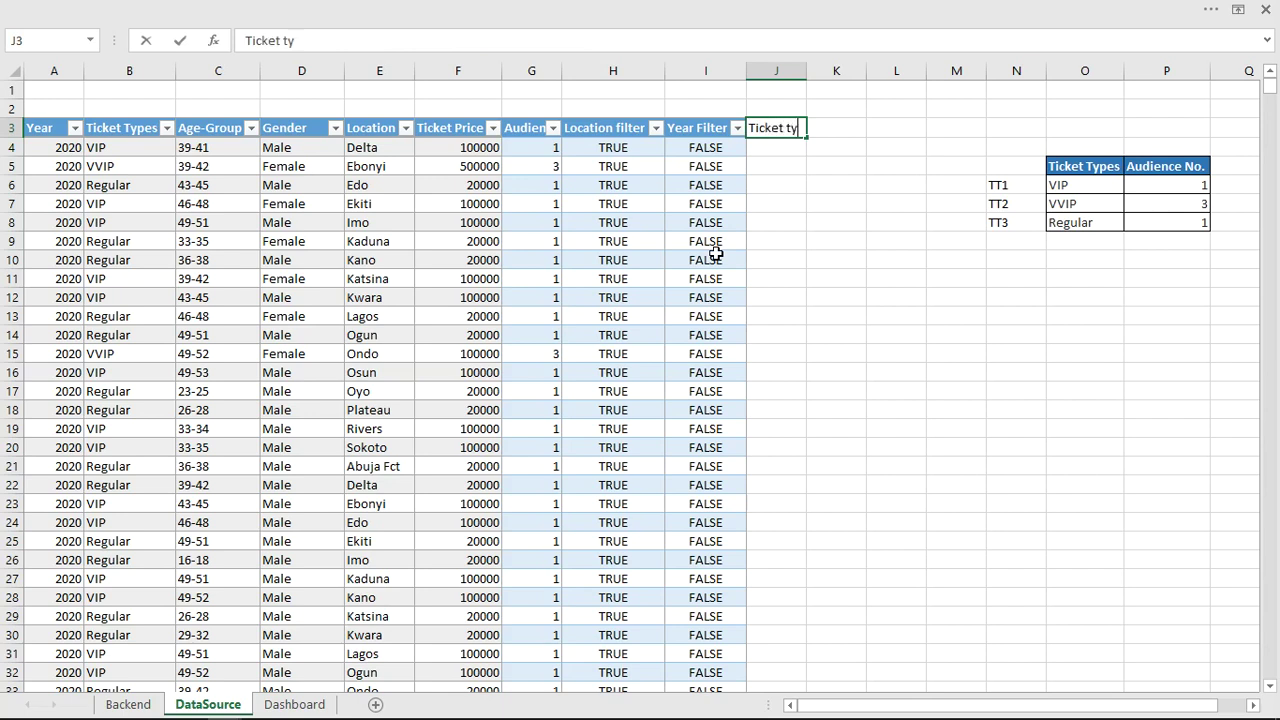
{"action": "type", "text": "Ticket type Filter"}
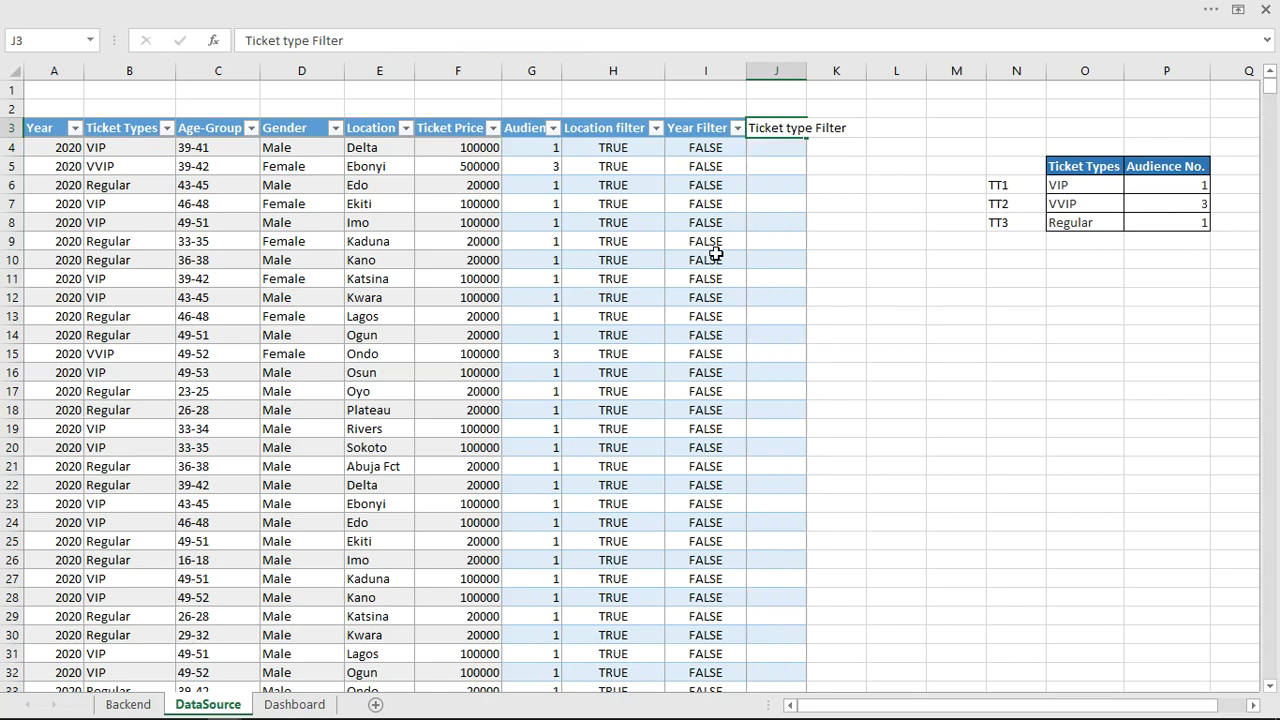
{"action": "key", "text": "Up"}
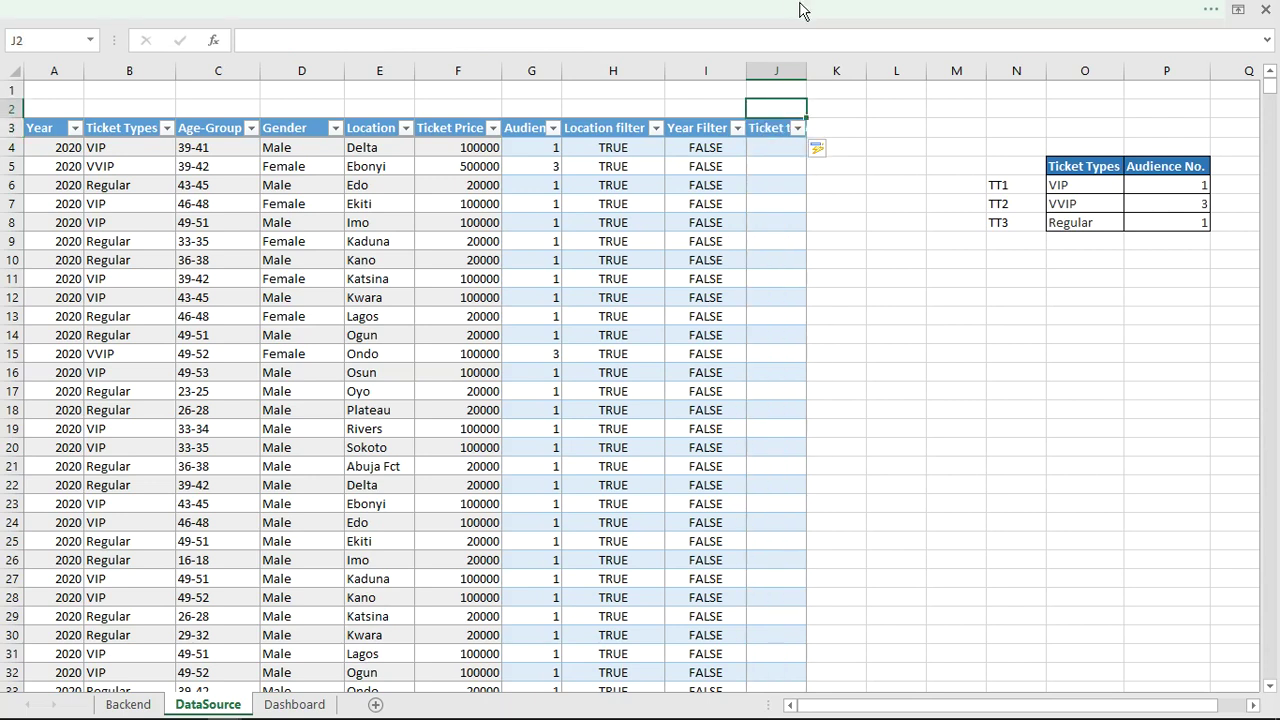
{"action": "left_click_drag", "start_coordinate": [805, 72], "coordinate": [805, 72]}
{"action": "double_click", "coordinate": [807, 73]}
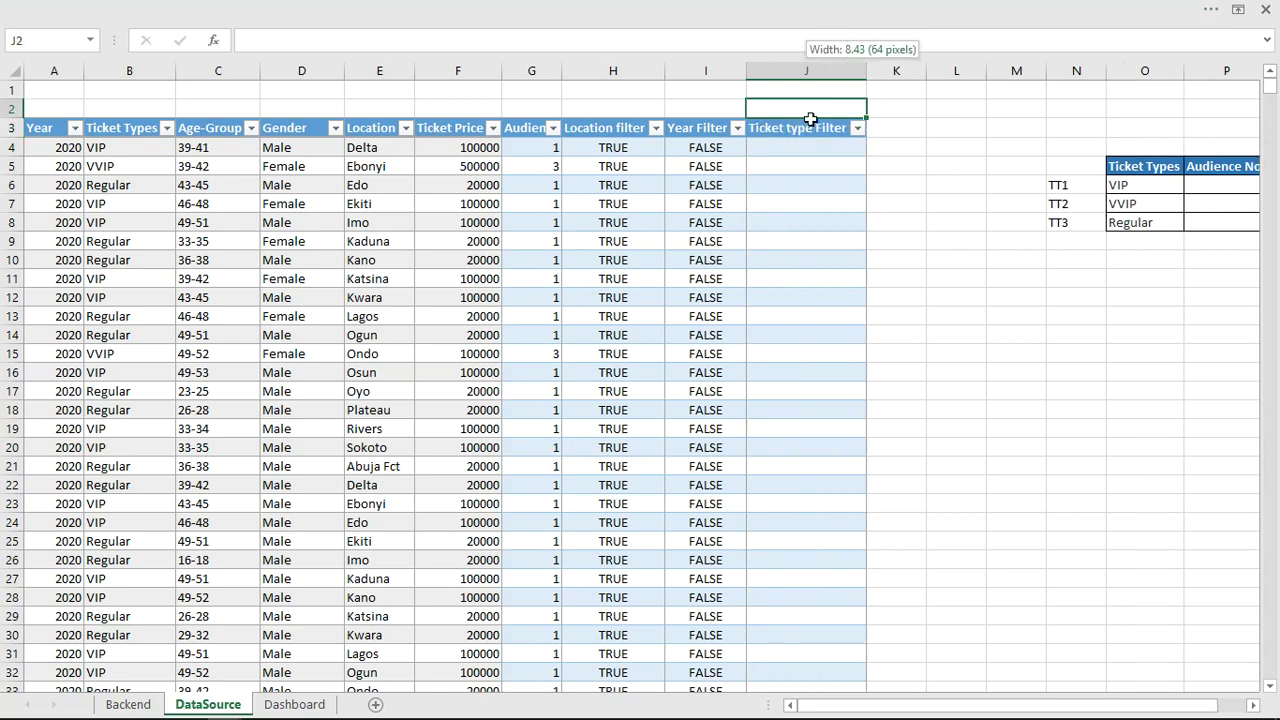
Begin an OR formula in J4 with Header_Tickets=1 as its first condition, referencing the ticket link cell F5 on the Backend sheet.
{"action": "left_click", "coordinate": [799, 146]}
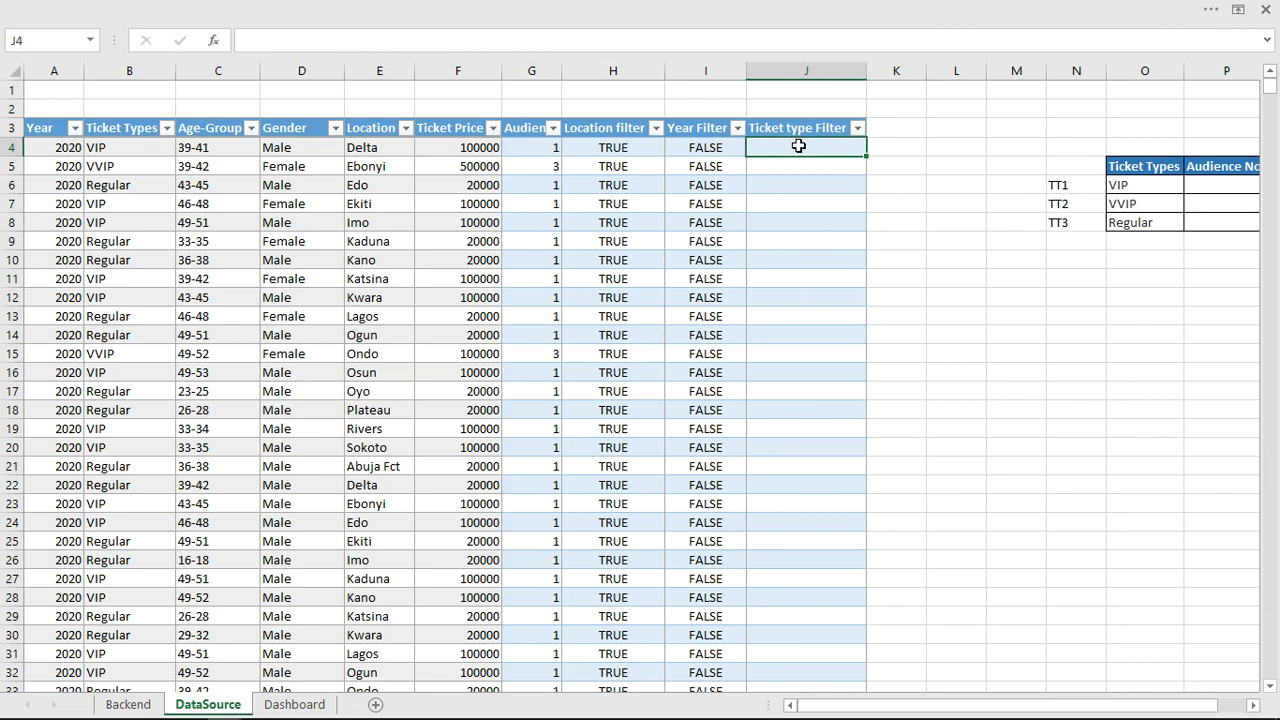
{"action": "type", "text": "=or"}
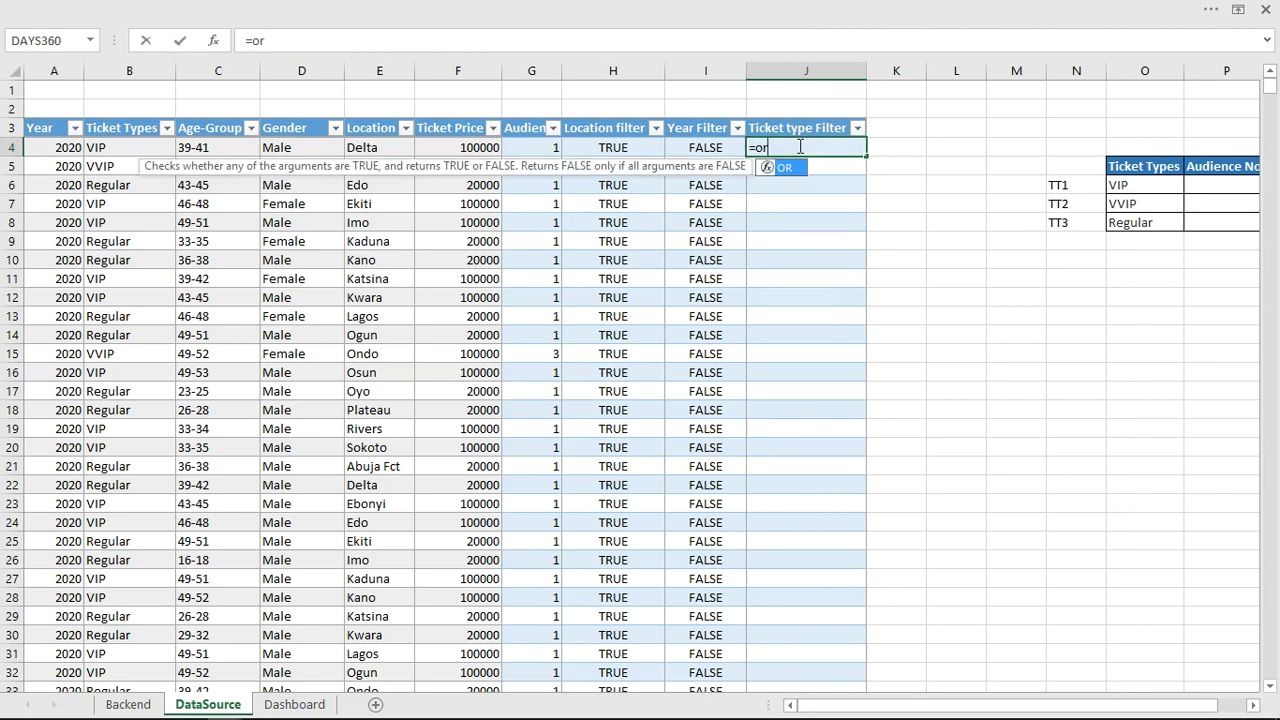
{"action": "key", "text": "Tab"}
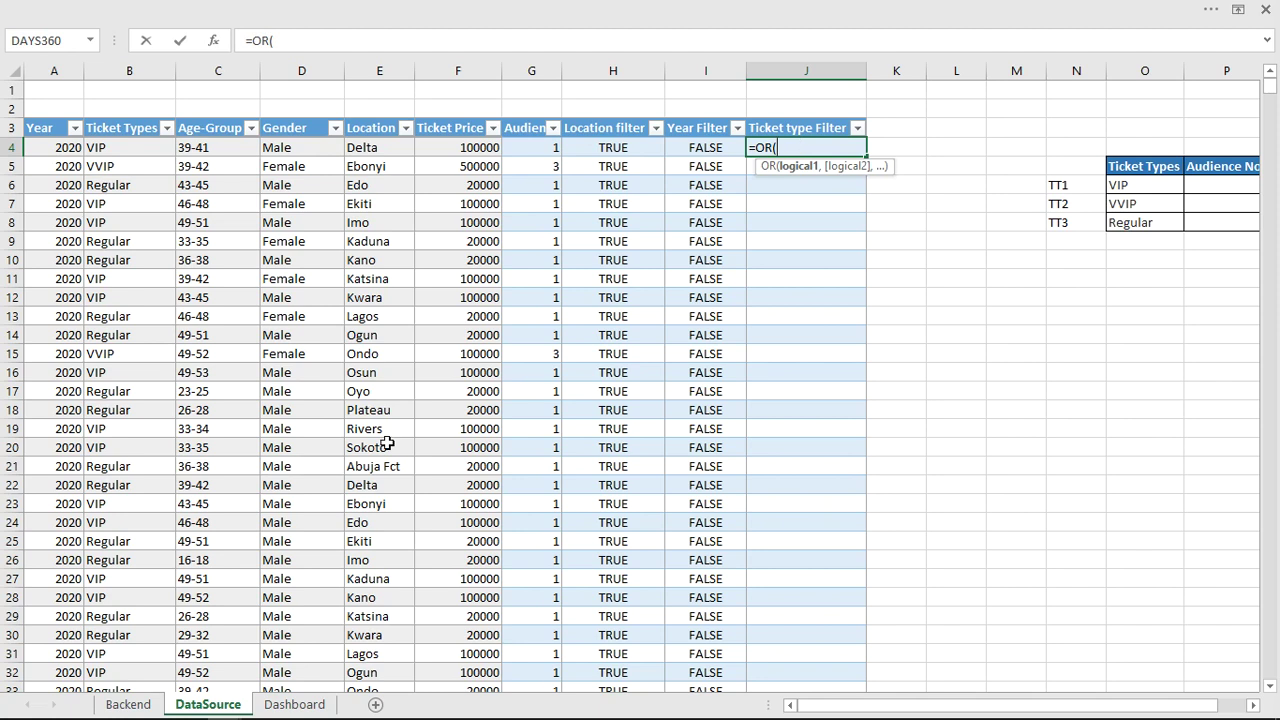
{"action": "left_click", "coordinate": [128, 705]}
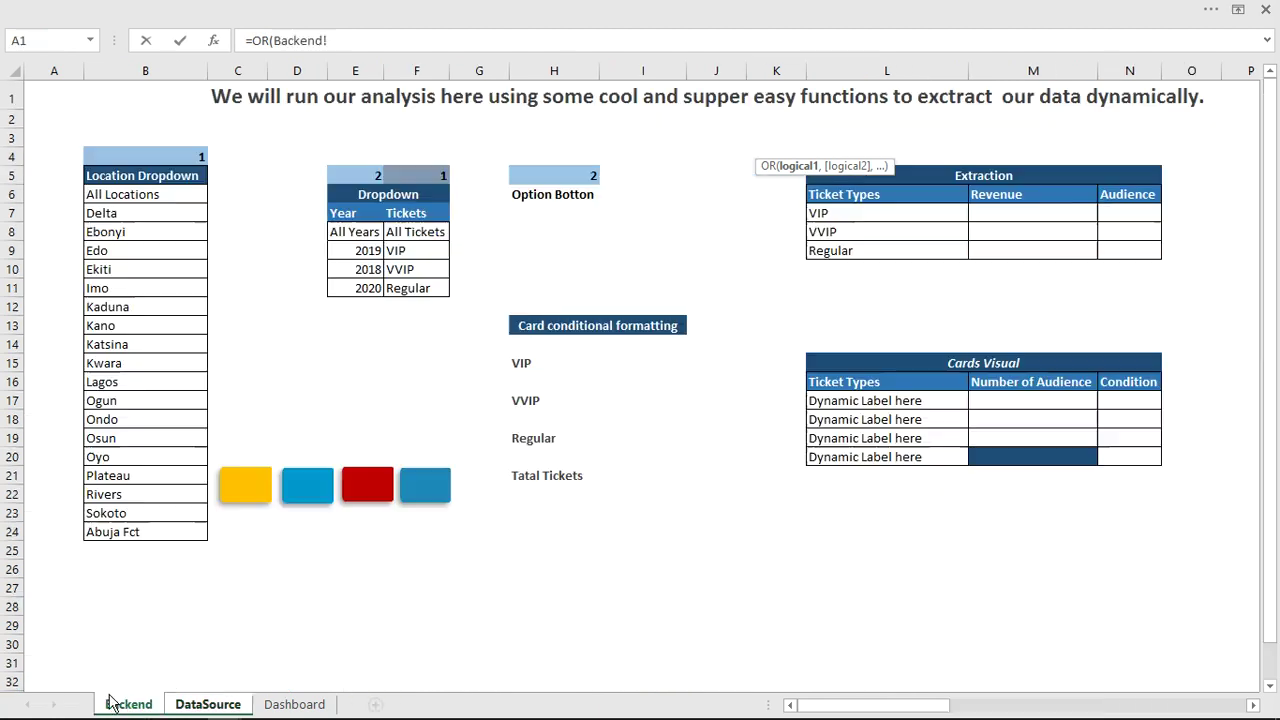
{"action": "left_click", "coordinate": [430, 181]}
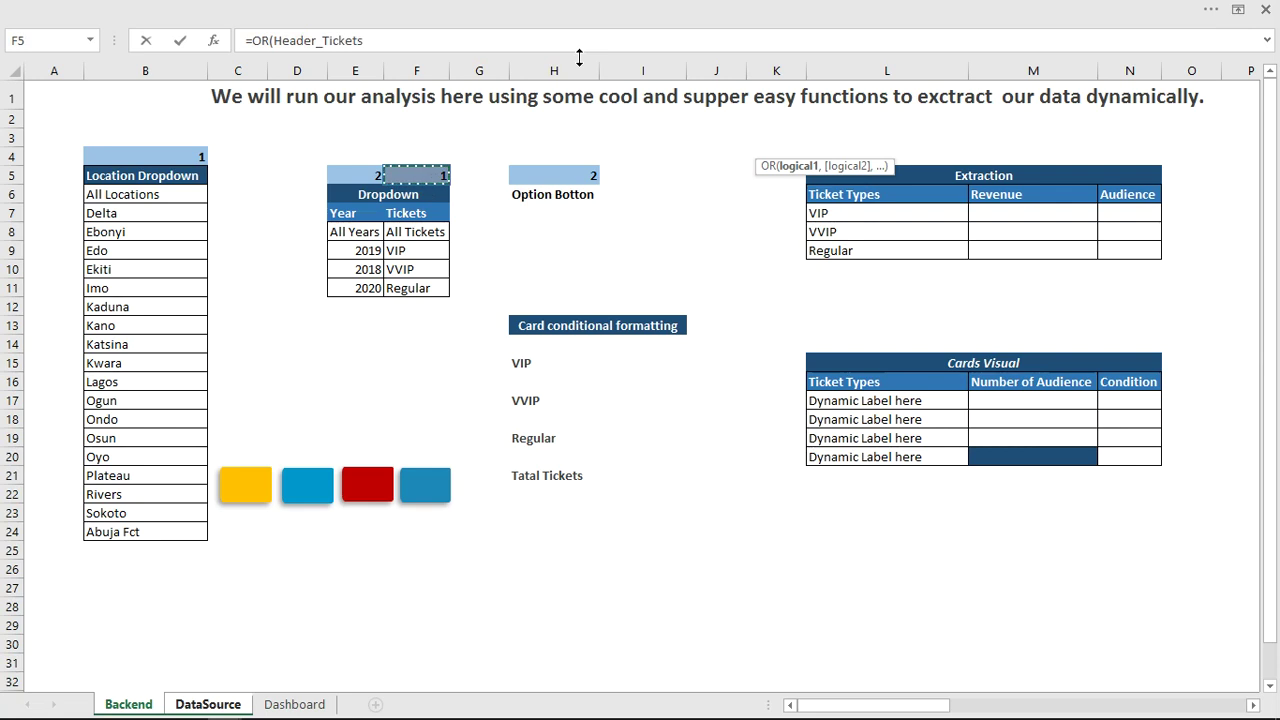
{"action": "type", "text": "="}
{"action": "type", "text": ","}
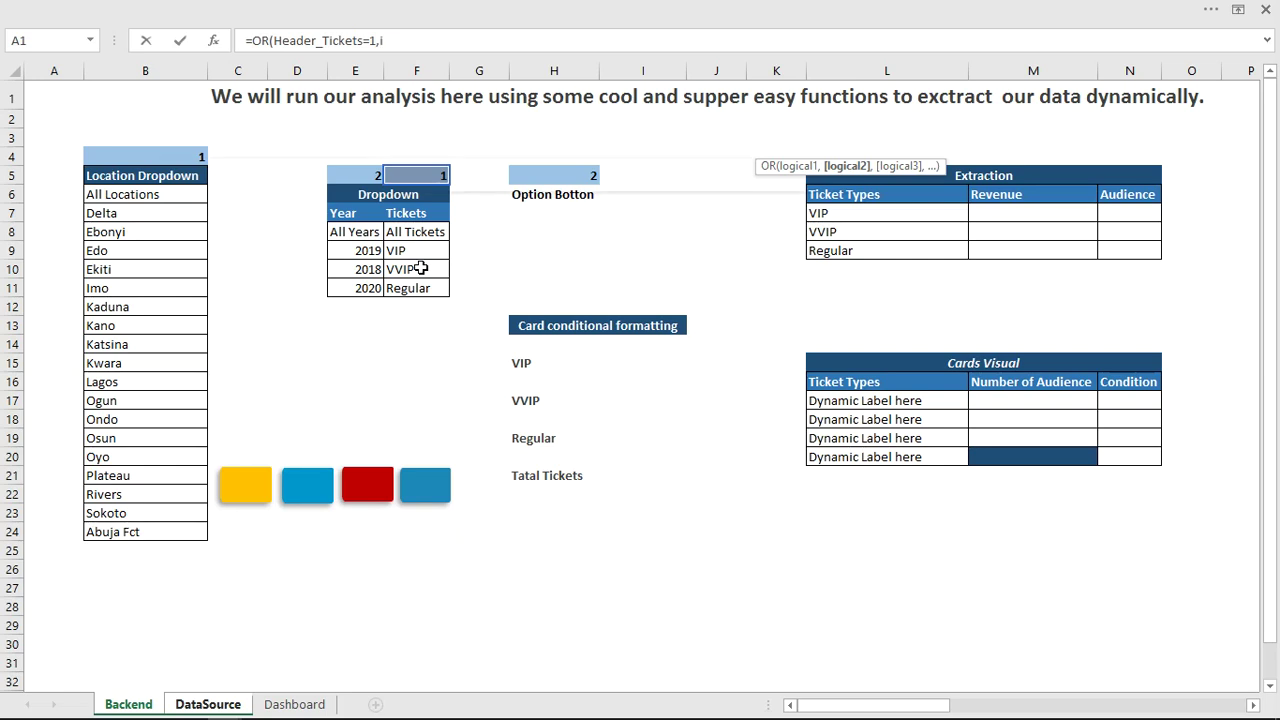
{"action": "type", "text": "INDEX("}
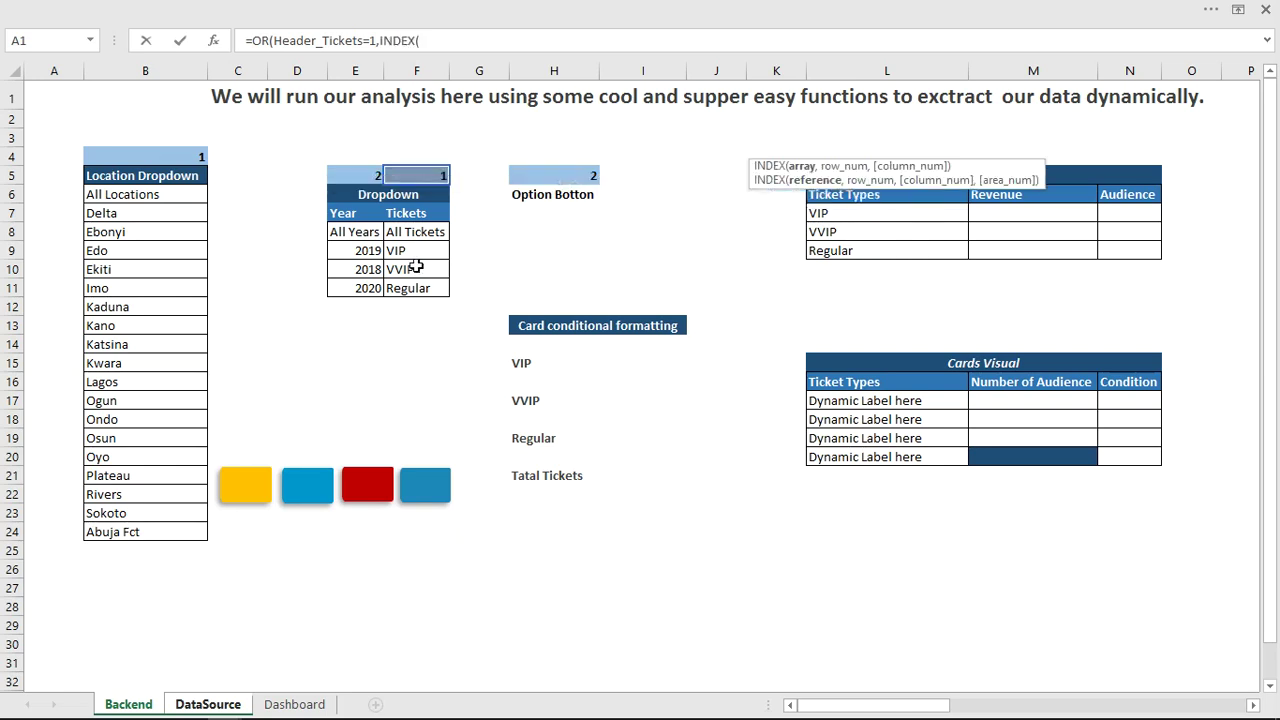
{"action": "left_click", "coordinate": [418, 232]}
{"action": "left_click_drag", "start_coordinate": [418, 232], "coordinate": [418, 288]}
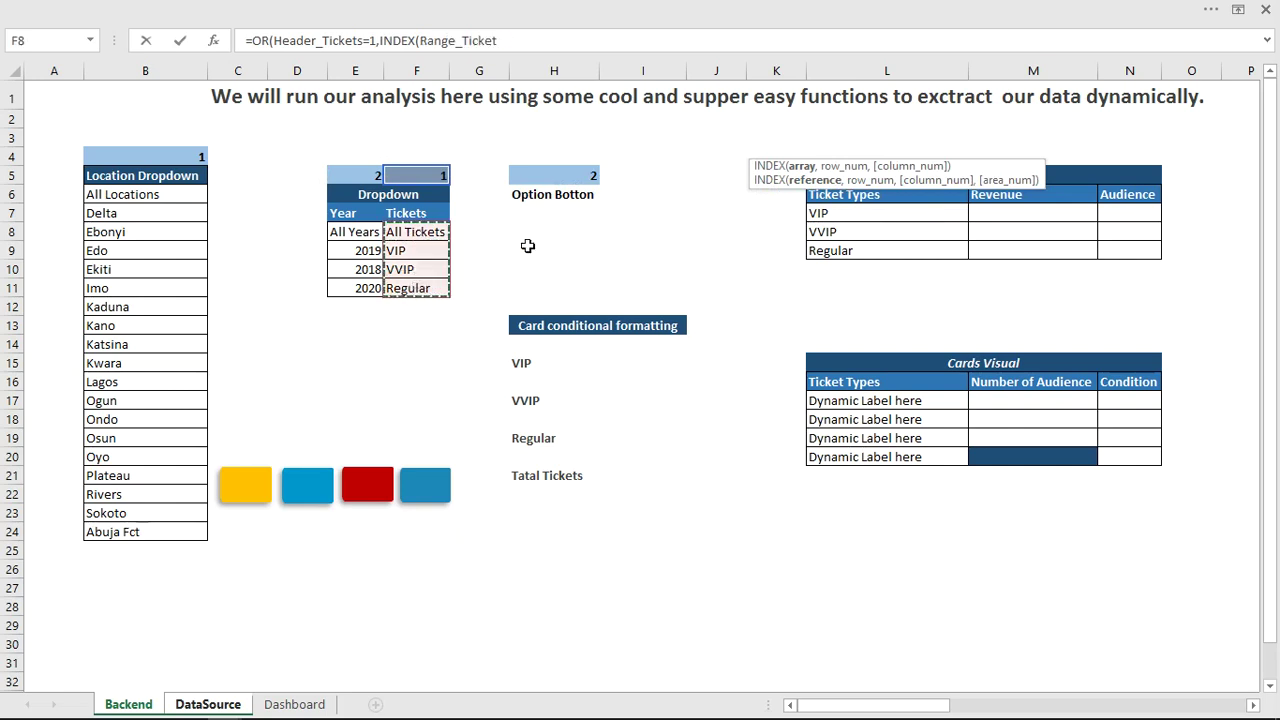
{"action": "type", "text": ","}
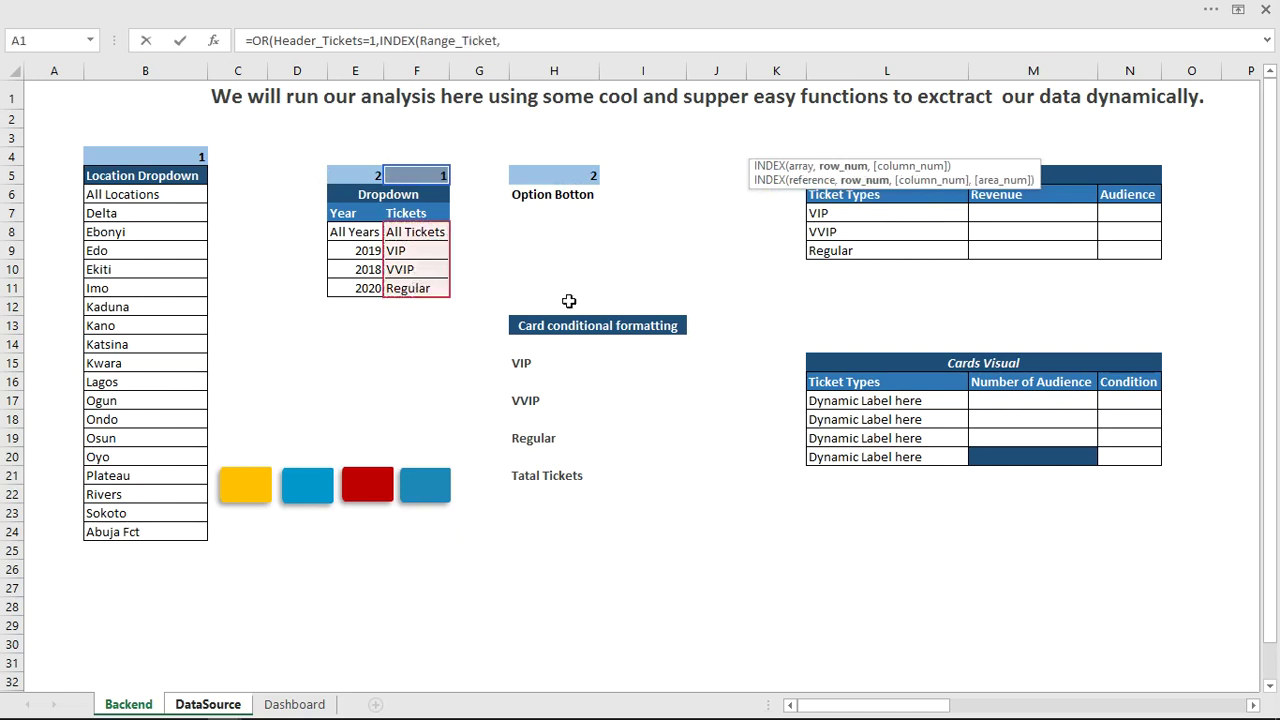
{"action": "left_click", "coordinate": [427, 175]}
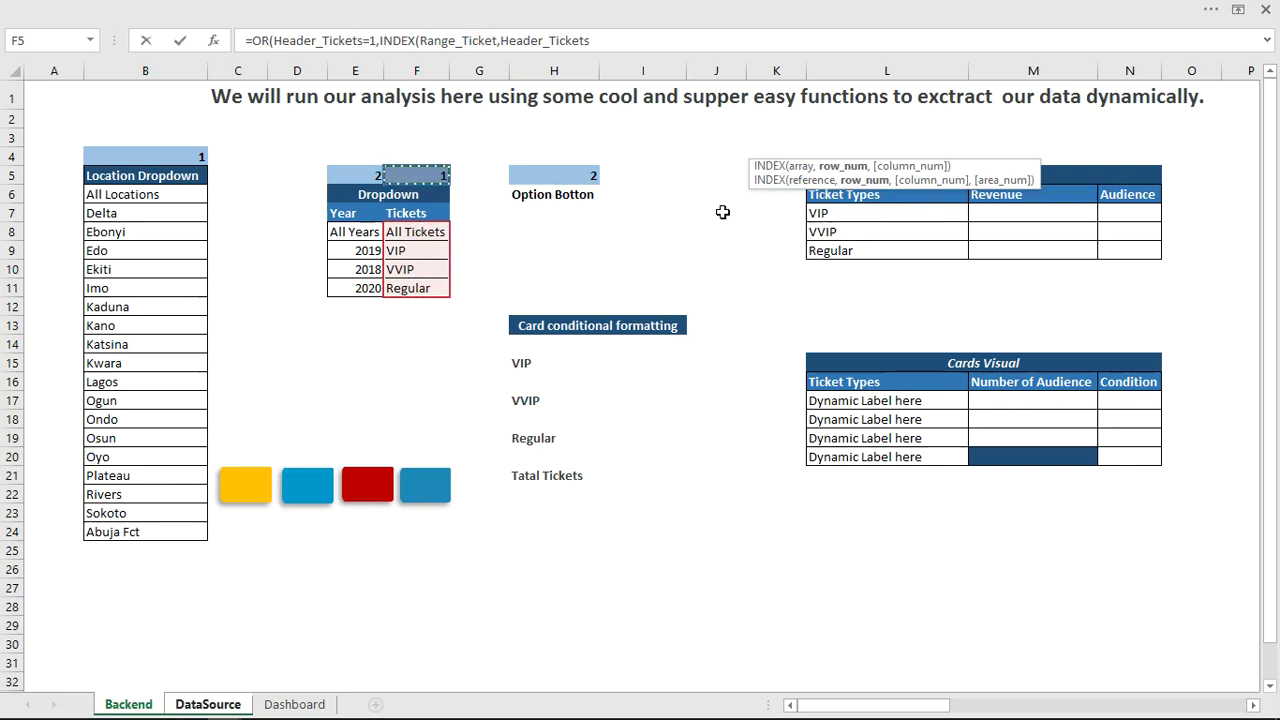
{"action": "type", "text": ")="}
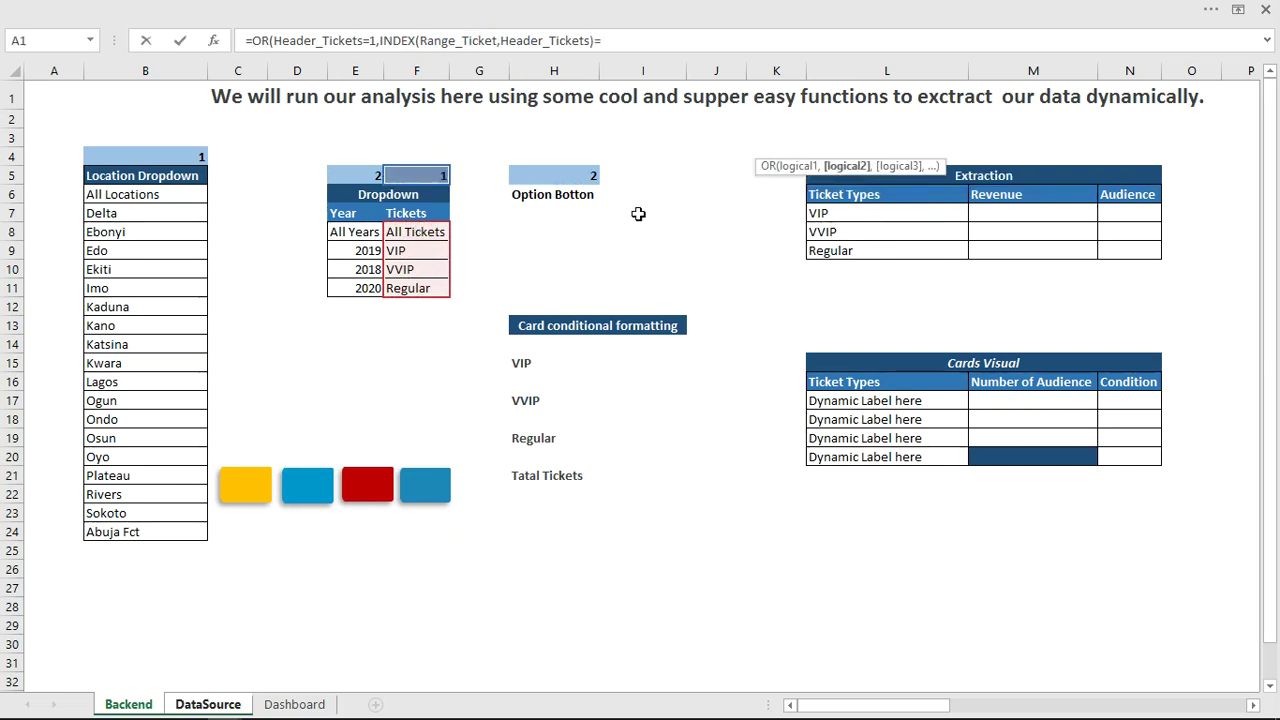
{"action": "left_click", "coordinate": [192, 706]}
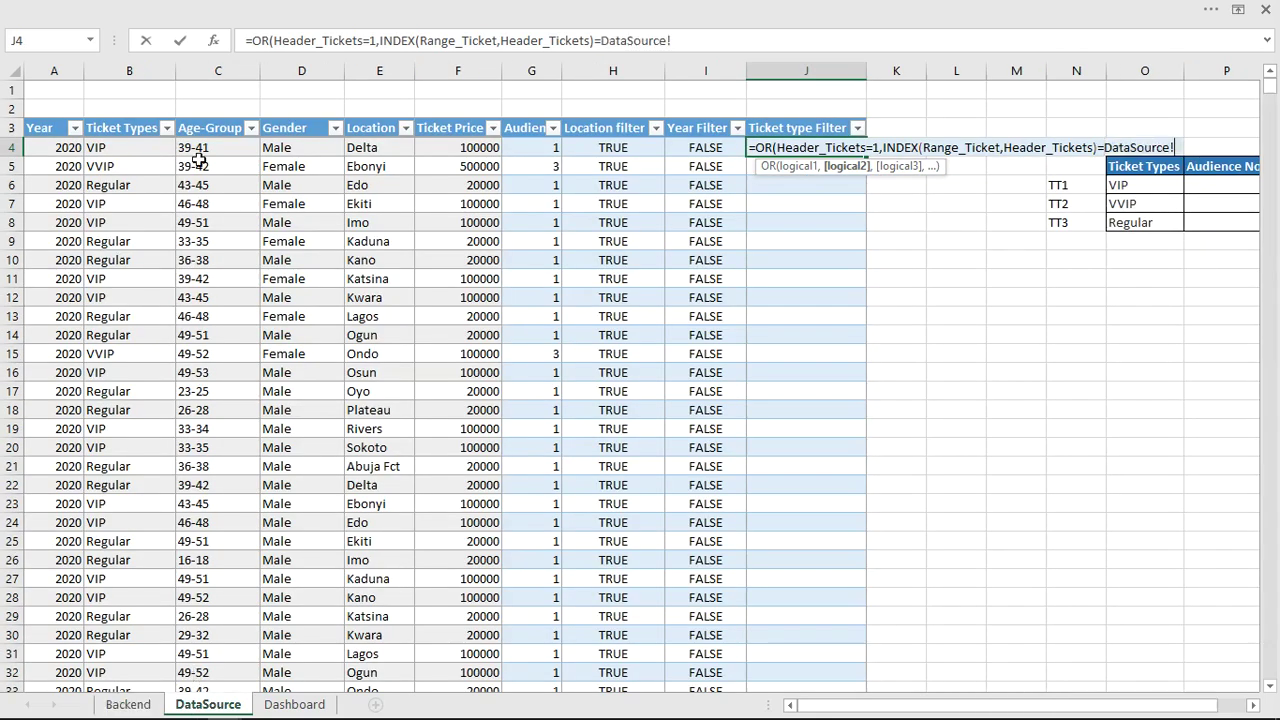
{"action": "left_click", "coordinate": [62, 148]}
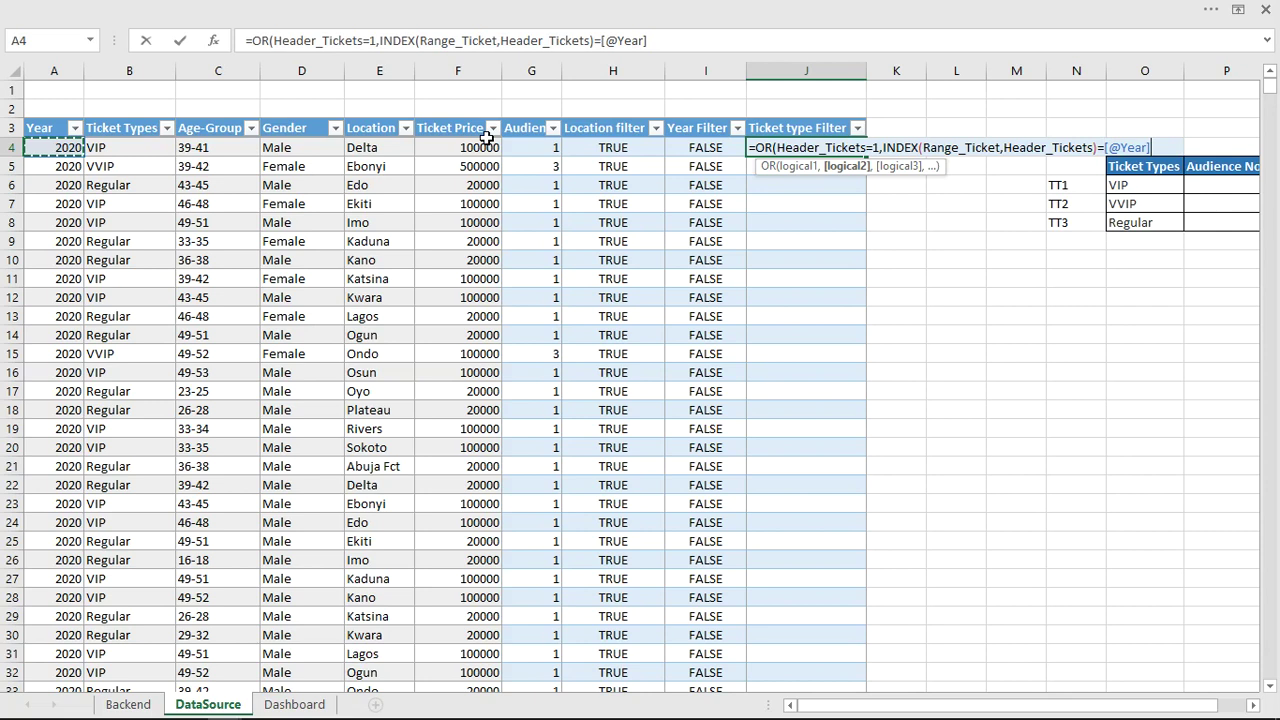
{"action": "key", "text": "Return"}
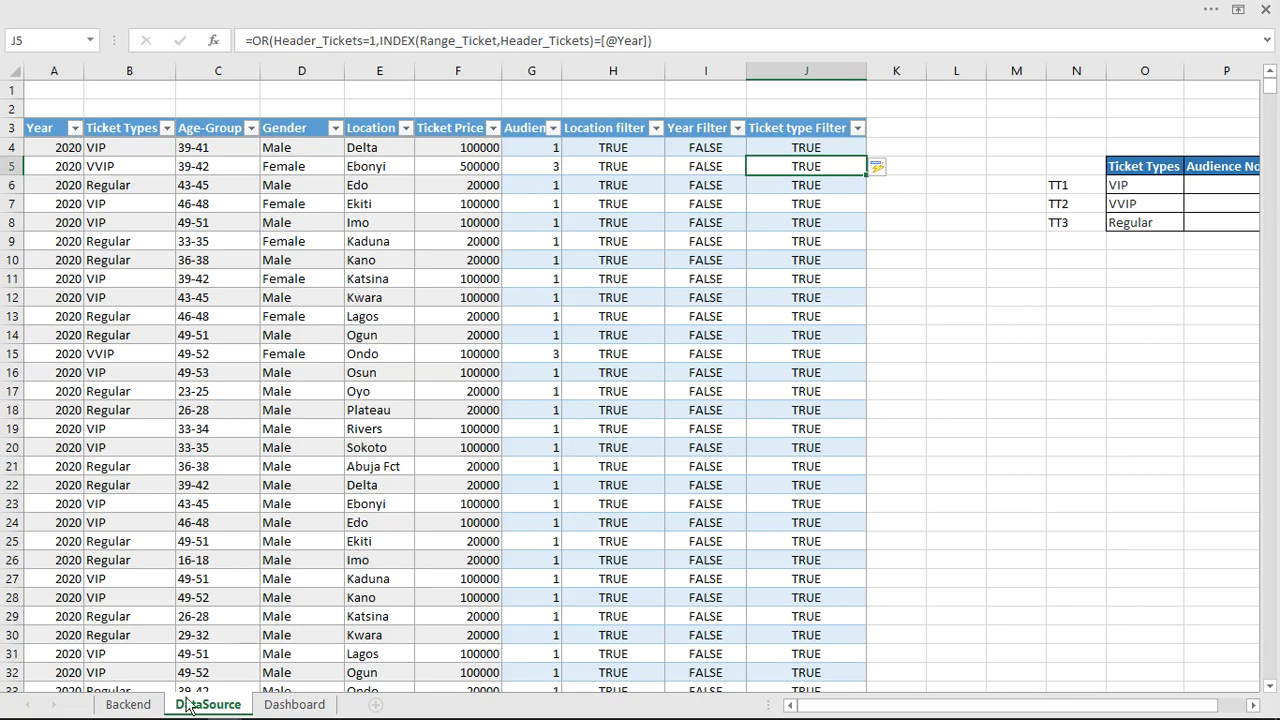
Set the ticket dropdown on the Dashboard sheet to VVIP and check the Ticket type Filter column in DataSource.
{"action": "left_click", "coordinate": [277, 707]}
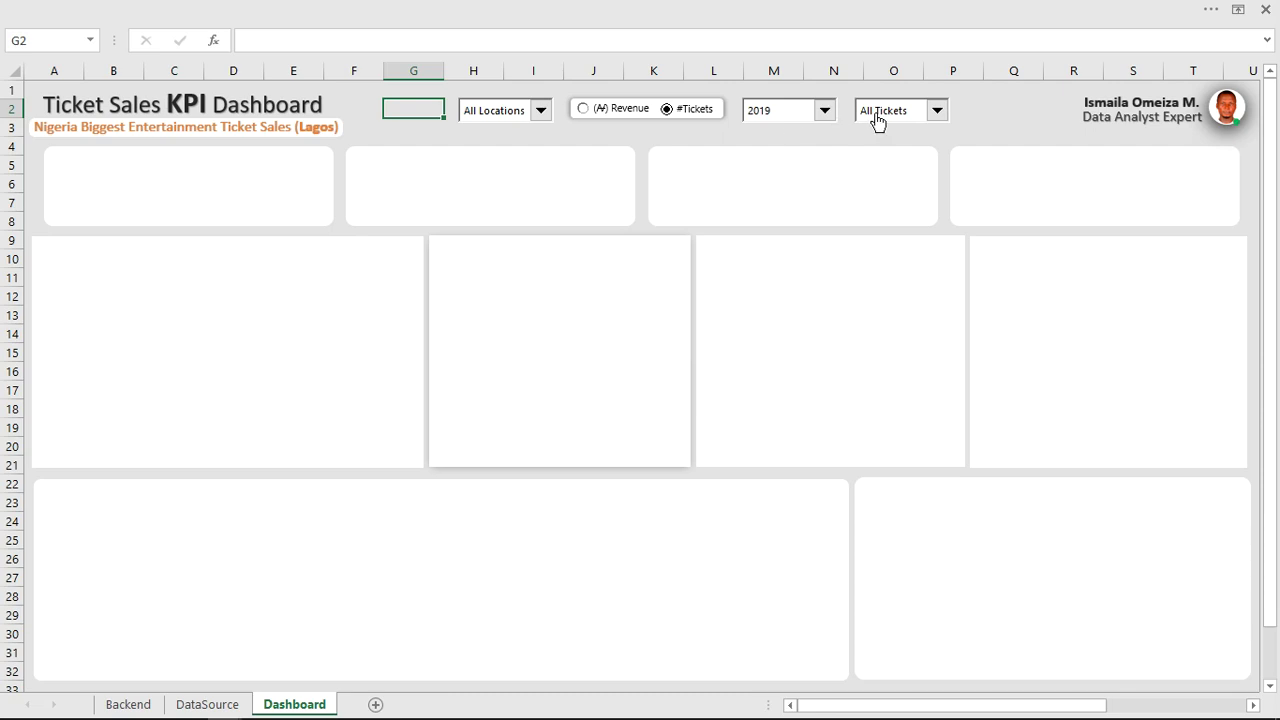
{"action": "left_click", "coordinate": [938, 112]}
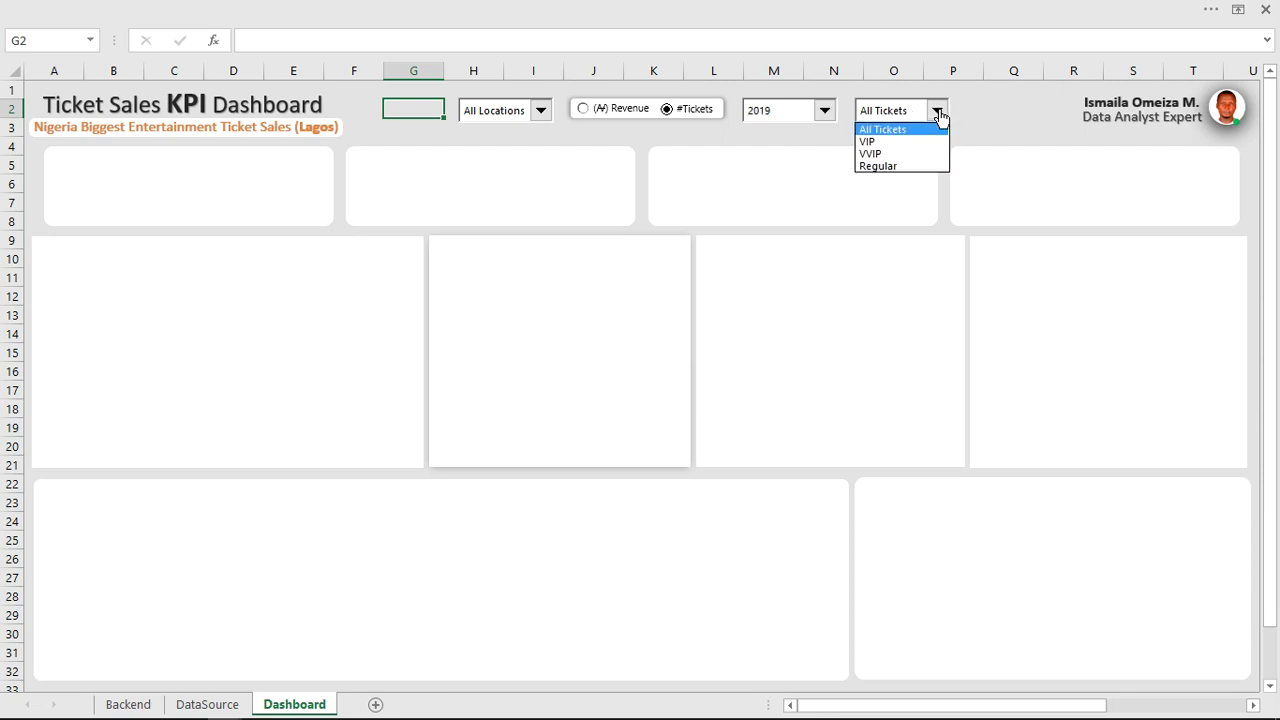
{"action": "left_click", "coordinate": [884, 155]}
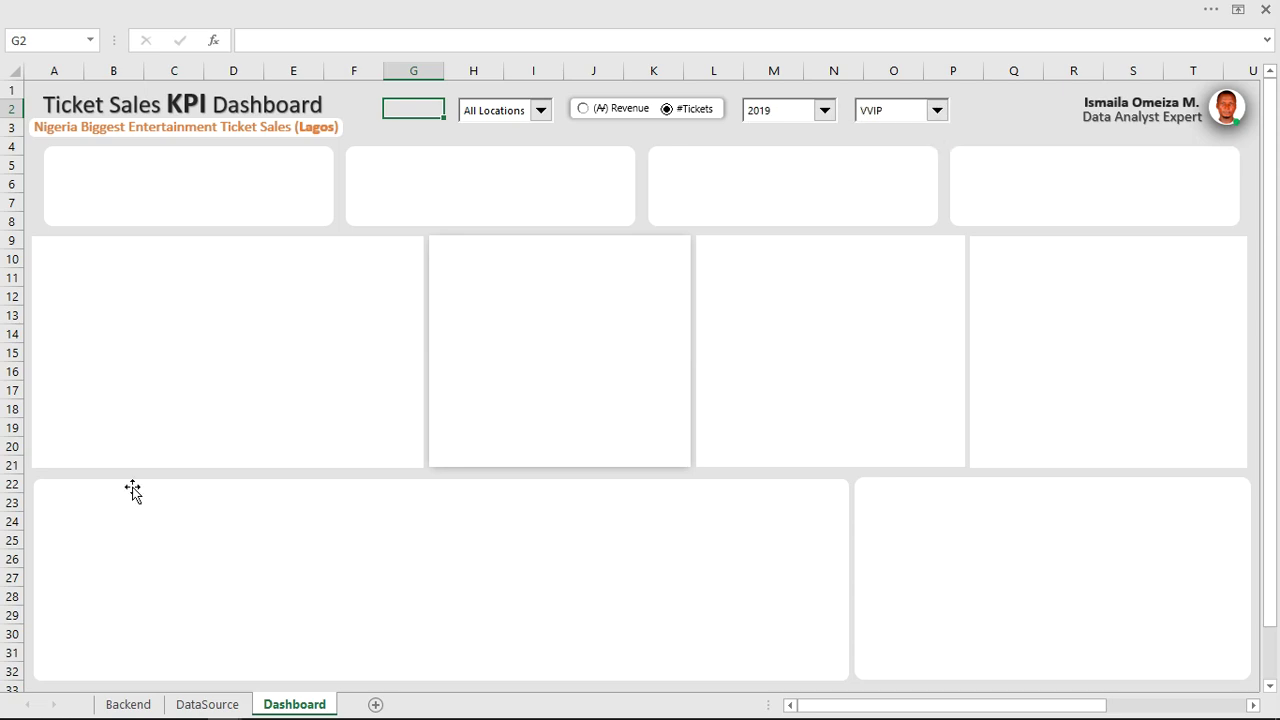
{"action": "left_click", "coordinate": [187, 705]}
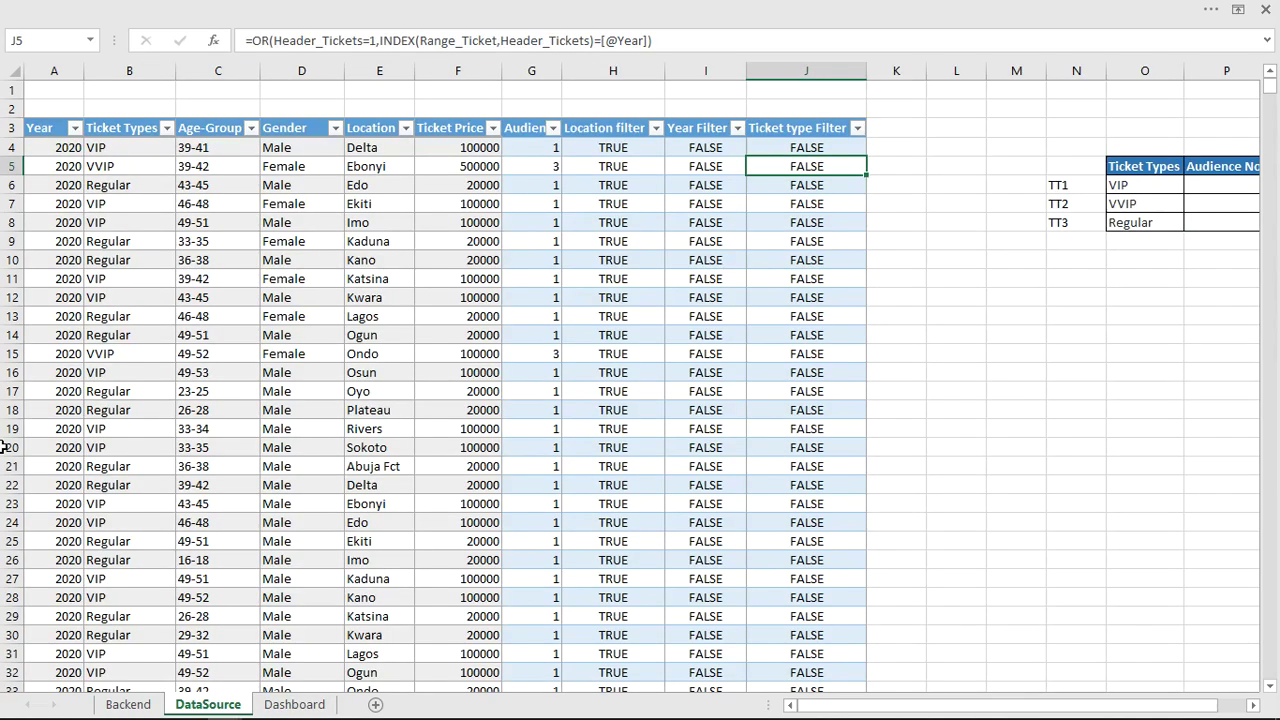
Set the ticket dropdown on the Dashboard sheet to VIP and check the Ticket type Filter column in DataSource.
{"action": "left_click", "coordinate": [295, 704]}
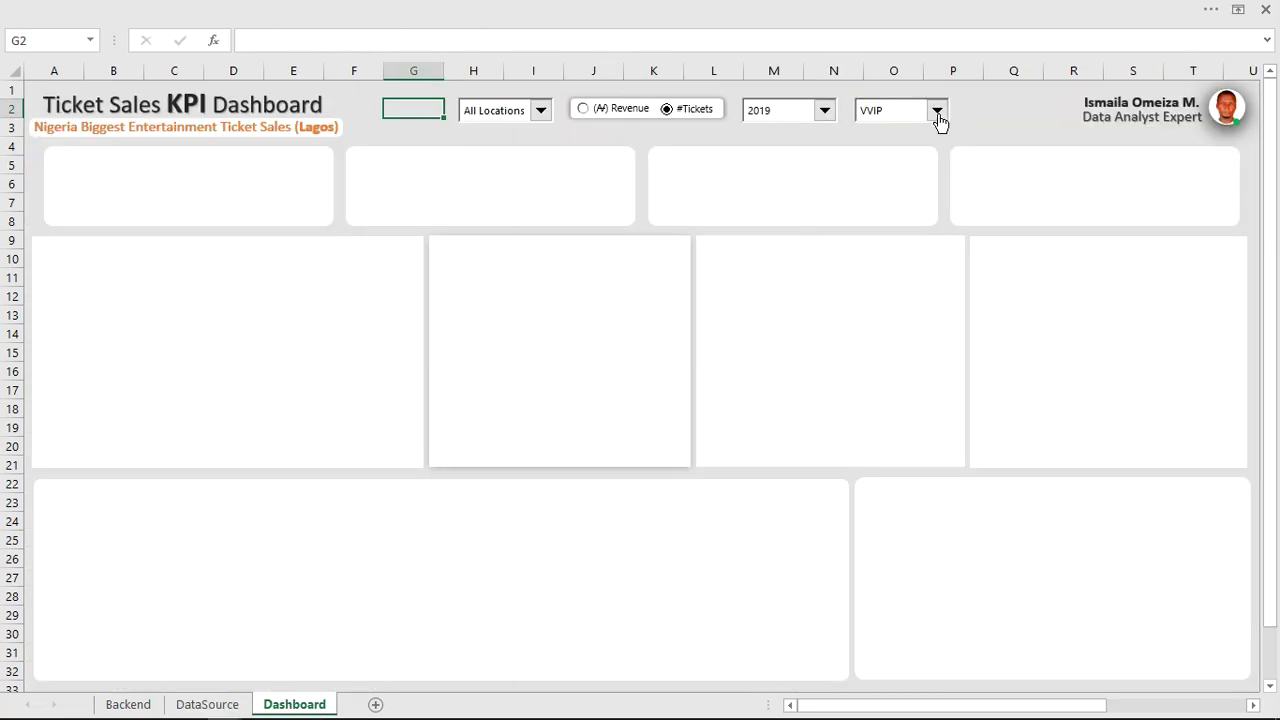
{"action": "left_click", "coordinate": [937, 111]}
{"action": "left_click", "coordinate": [872, 153]}
{"action": "left_click", "coordinate": [200, 704]}
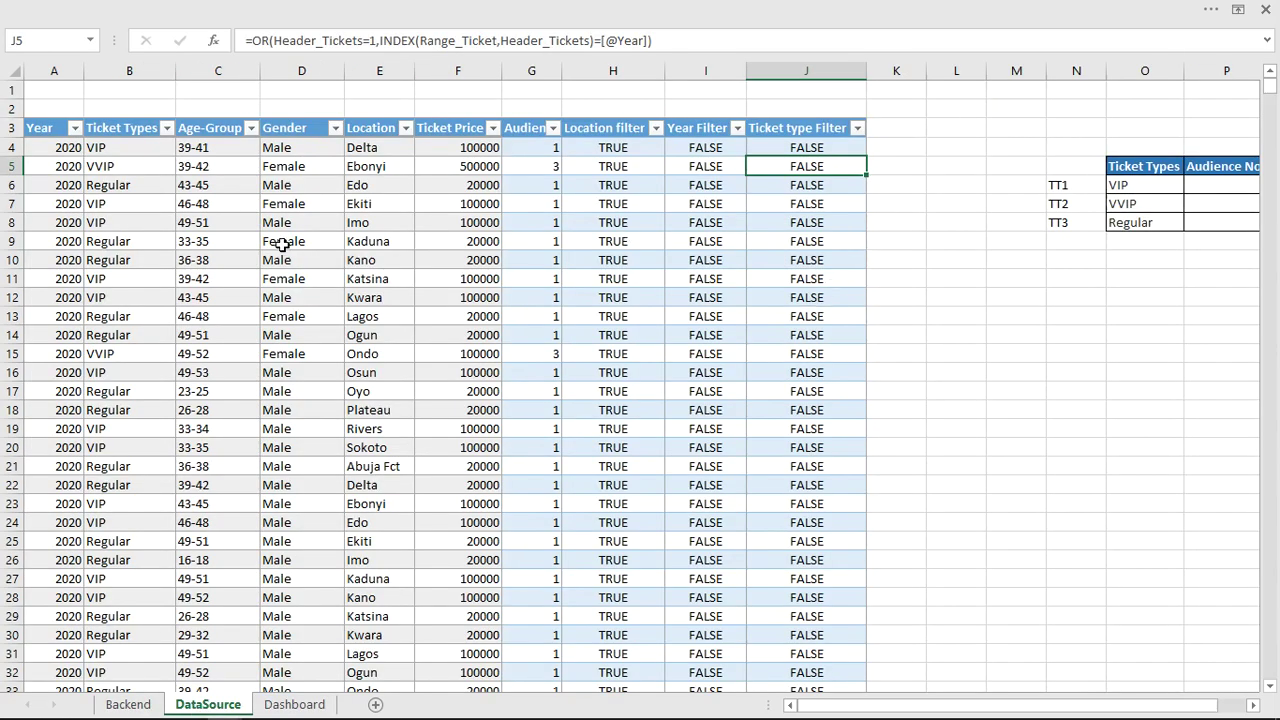
{"action": "left_click", "coordinate": [830, 221]}
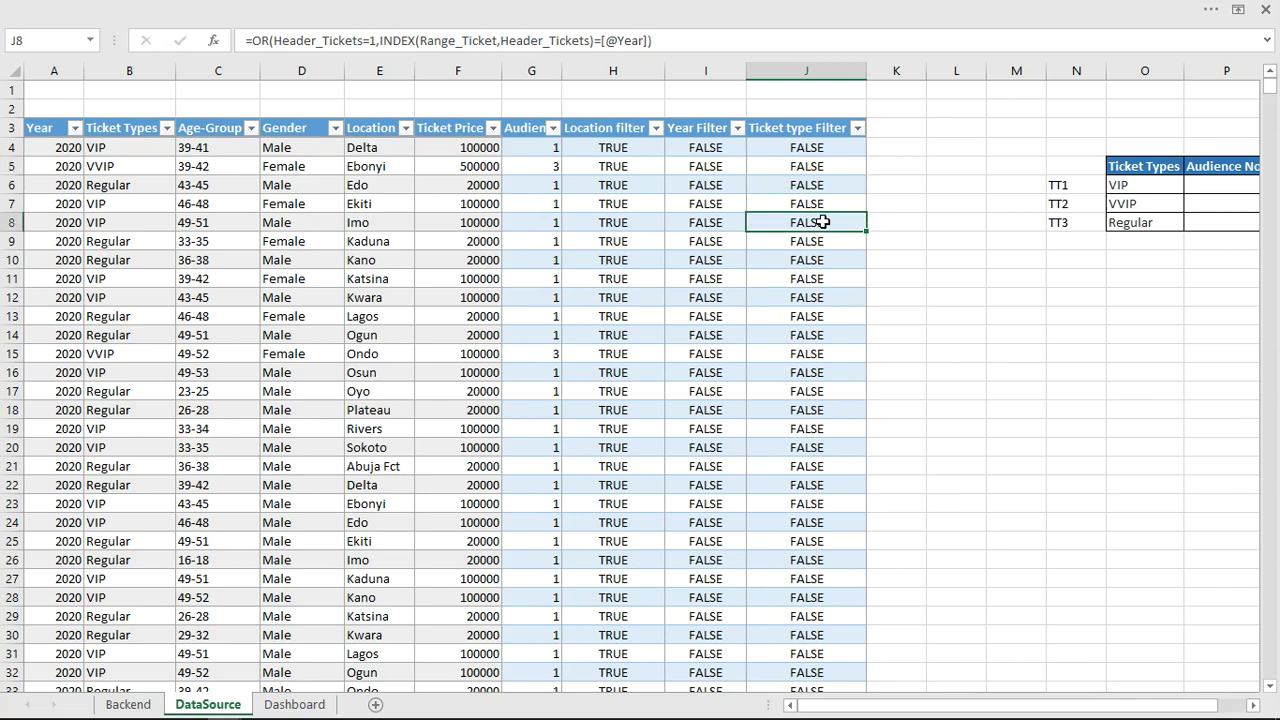
{"action": "left_click", "coordinate": [540, 40]}
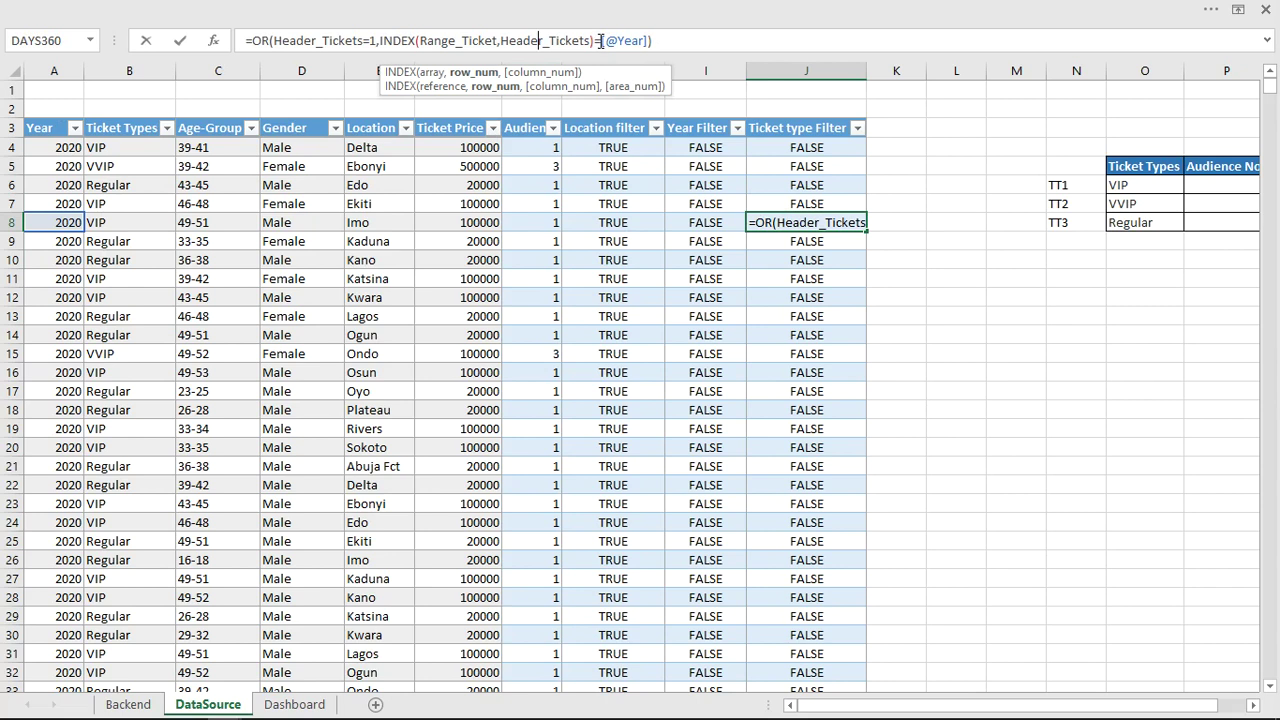
{"action": "left_click", "coordinate": [822, 148]}
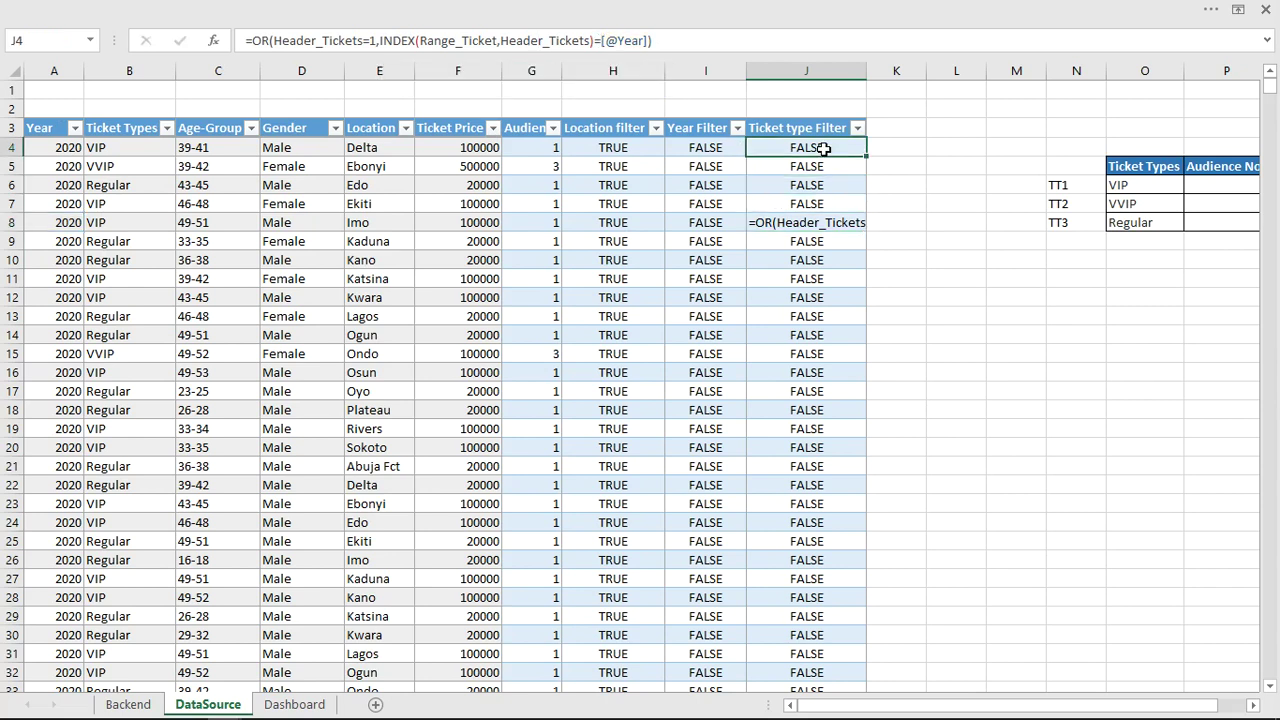
{"action": "left_click", "coordinate": [624, 40]}
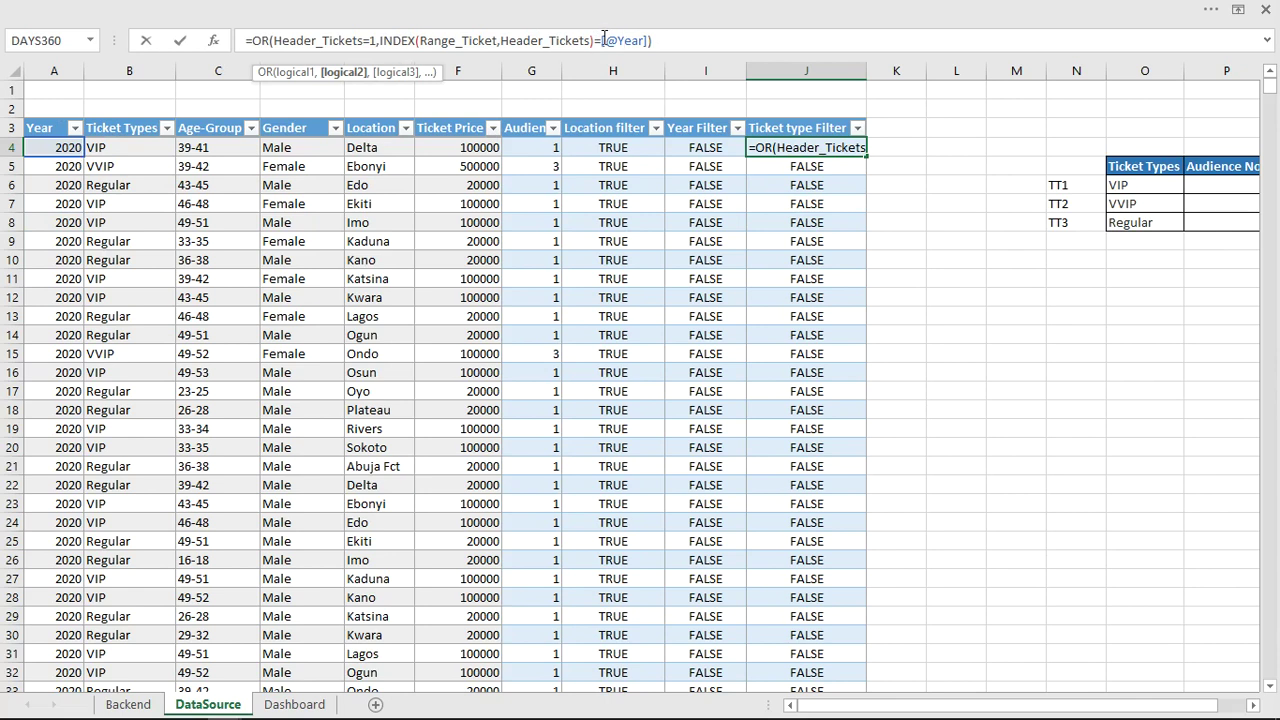
{"action": "left_click_drag", "start_coordinate": [609, 40], "coordinate": [641, 42]}
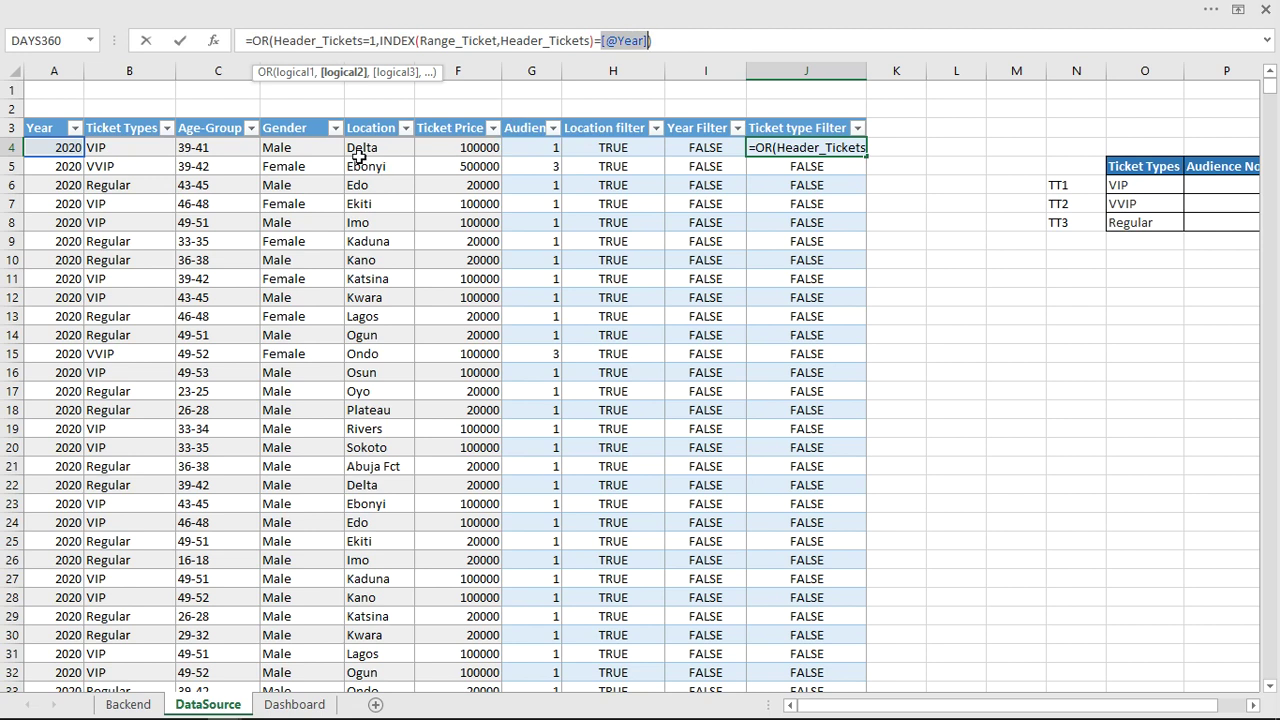
{"action": "left_click", "coordinate": [137, 147]}
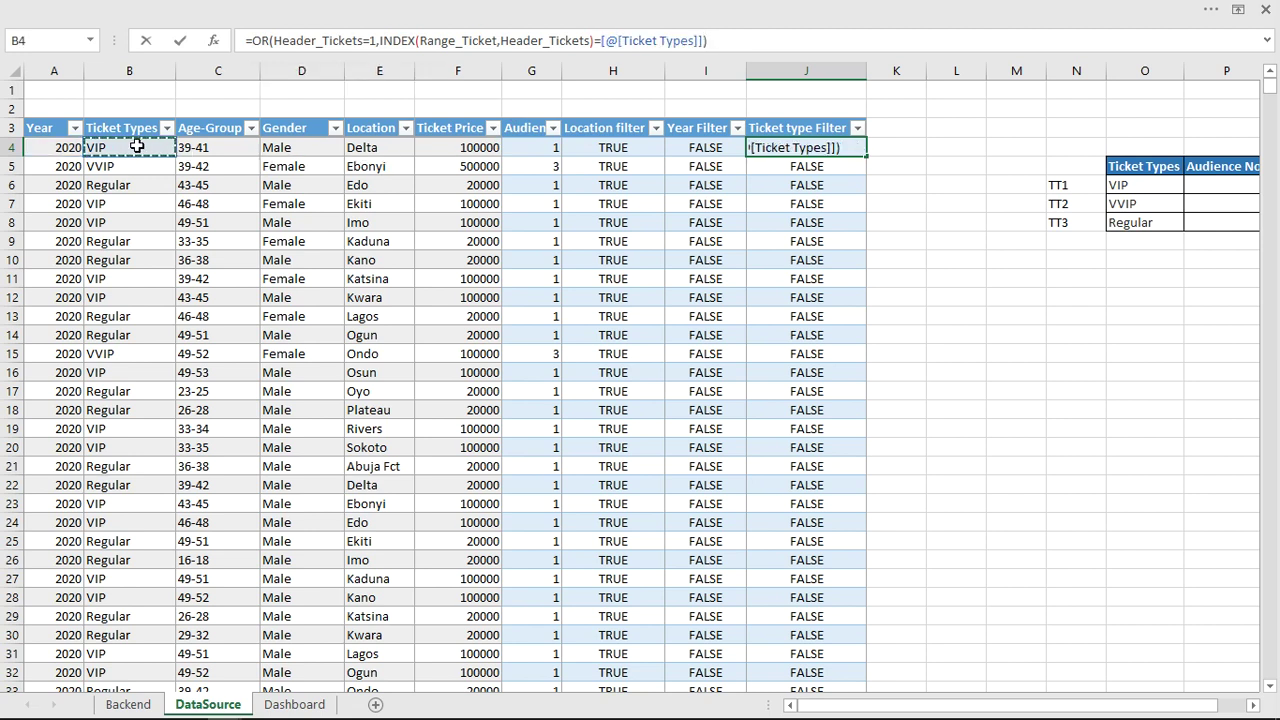
{"action": "key", "text": "Return"}
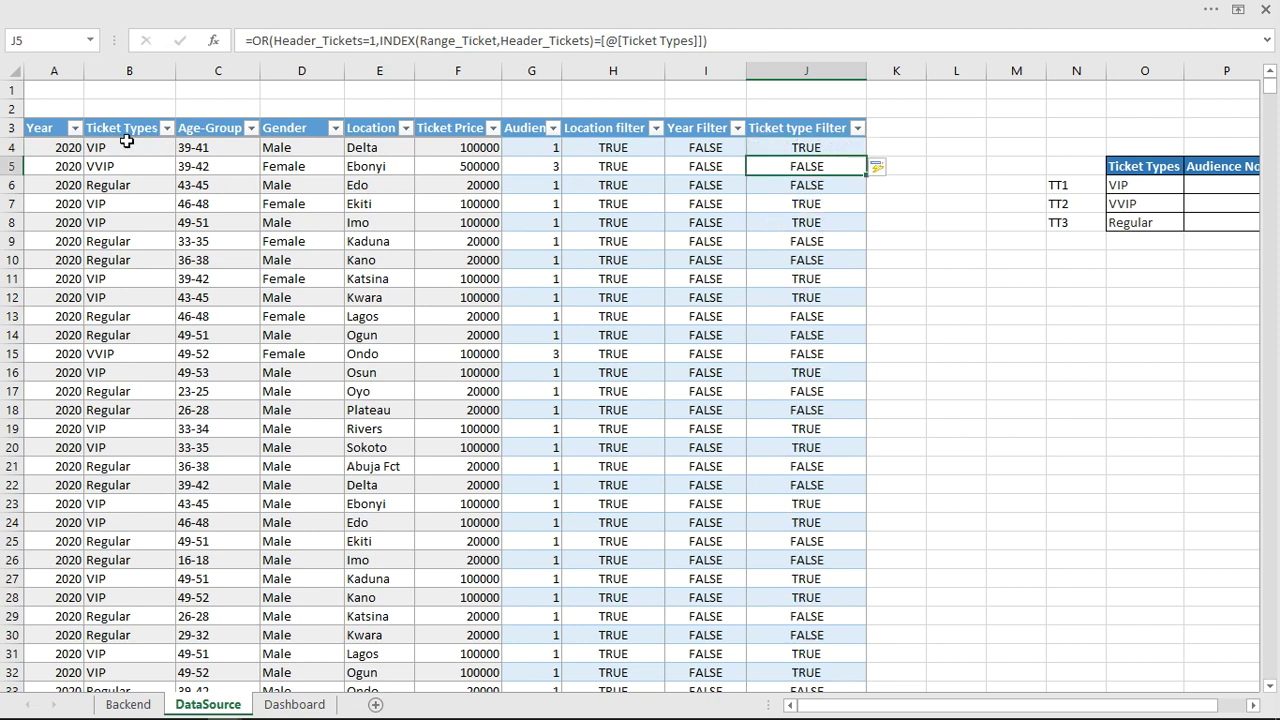
Compare the ticket types with the Ticket type Filter values, and check the ticket selection on the Backend and Dashboard sheets.
{"action": "left_click_drag", "start_coordinate": [130, 146], "coordinate": [795, 146]}
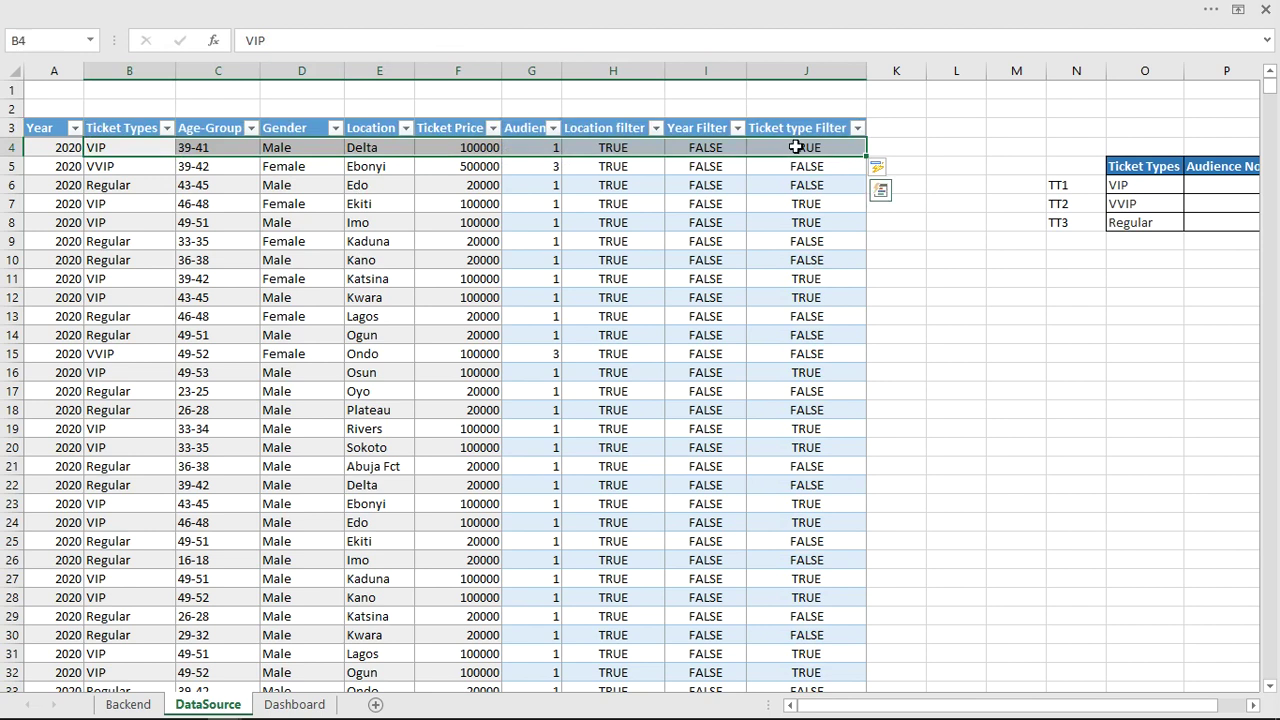
{"action": "left_click", "coordinate": [795, 203]}
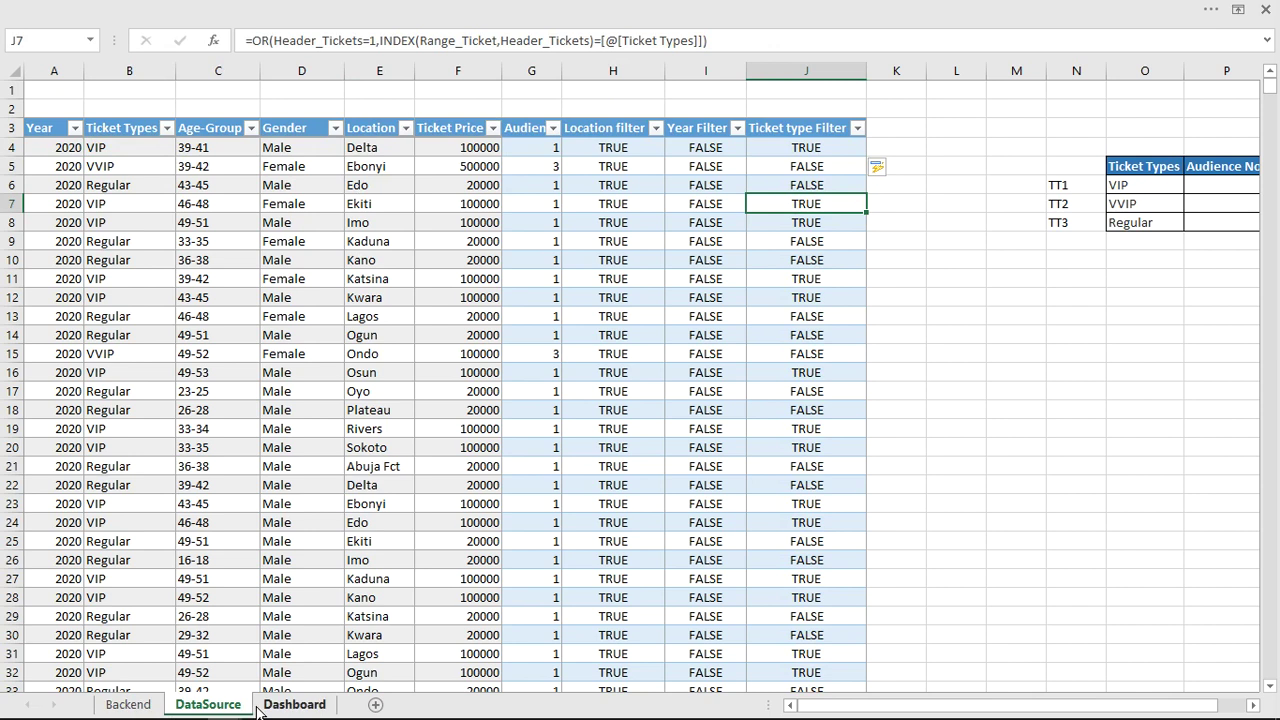
{"action": "left_click", "coordinate": [117, 706]}
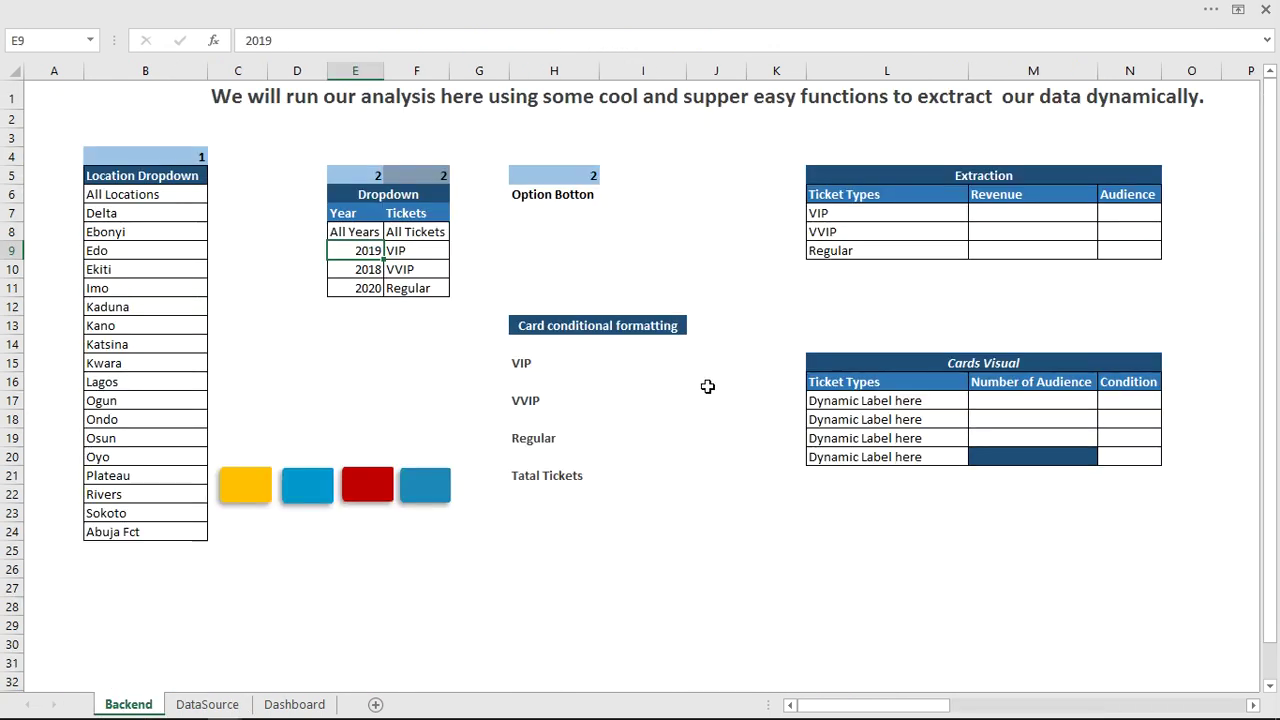
{"action": "left_click", "coordinate": [302, 704]}
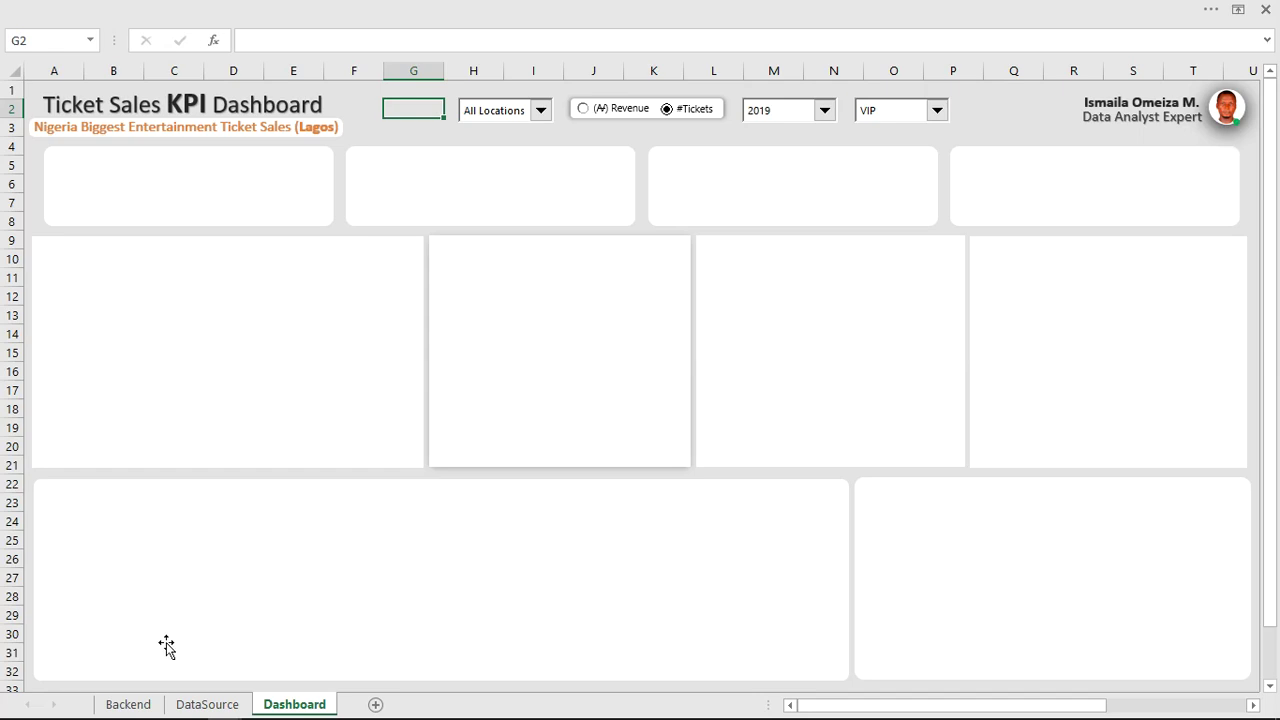
Review the Location Dropdown list and the Revenue cell for VIP on the Backend sheet.
{"action": "left_click", "coordinate": [130, 705]}
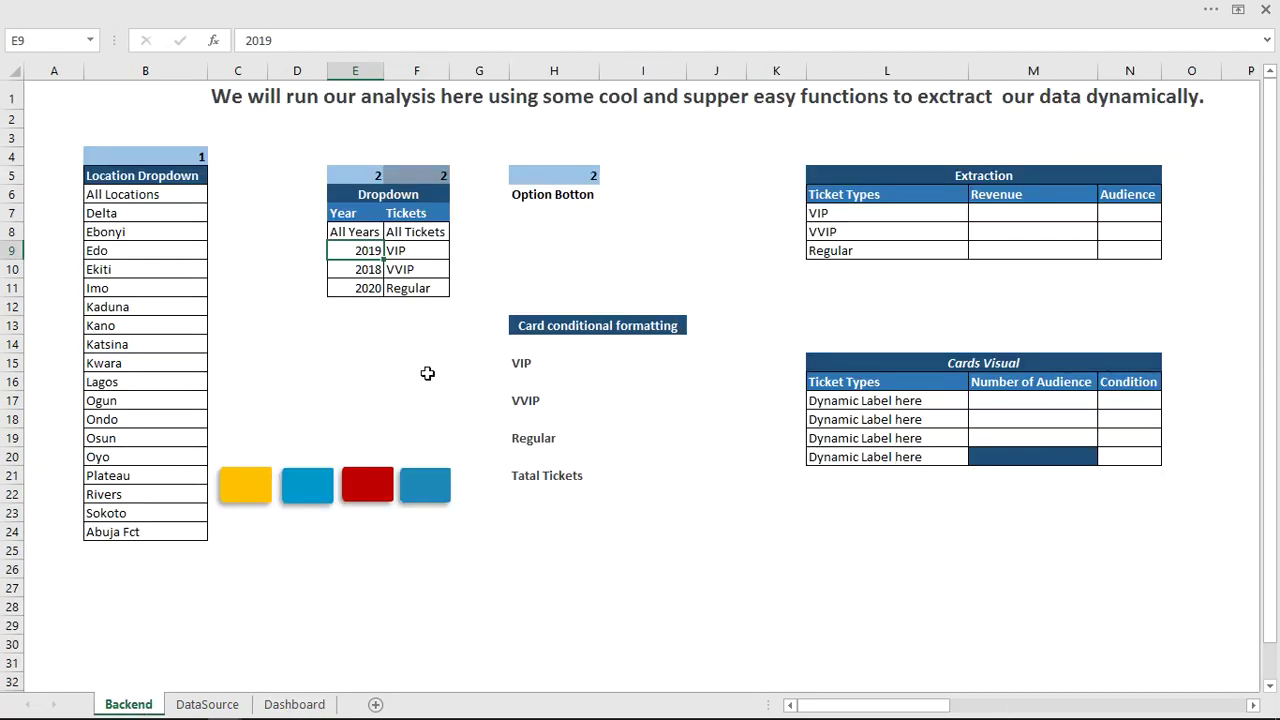
{"action": "left_click", "coordinate": [1020, 214]}
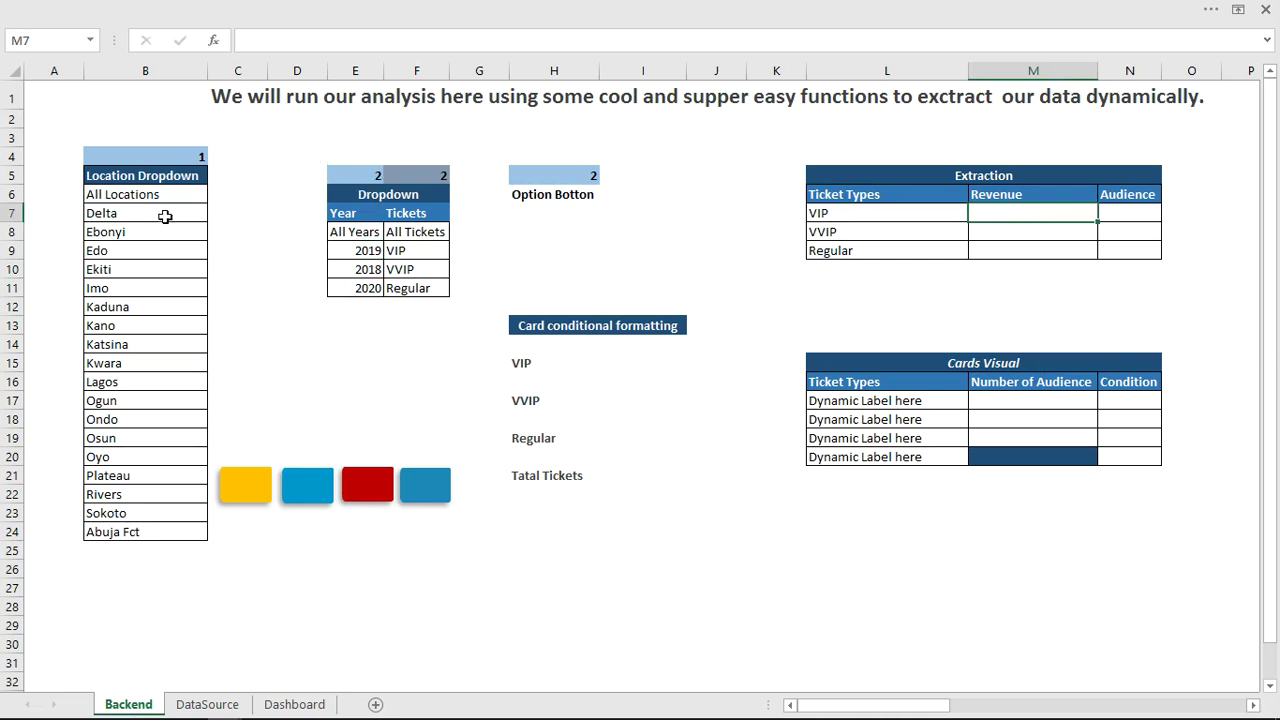
{"action": "left_click_drag", "start_coordinate": [157, 194], "coordinate": [150, 494]}
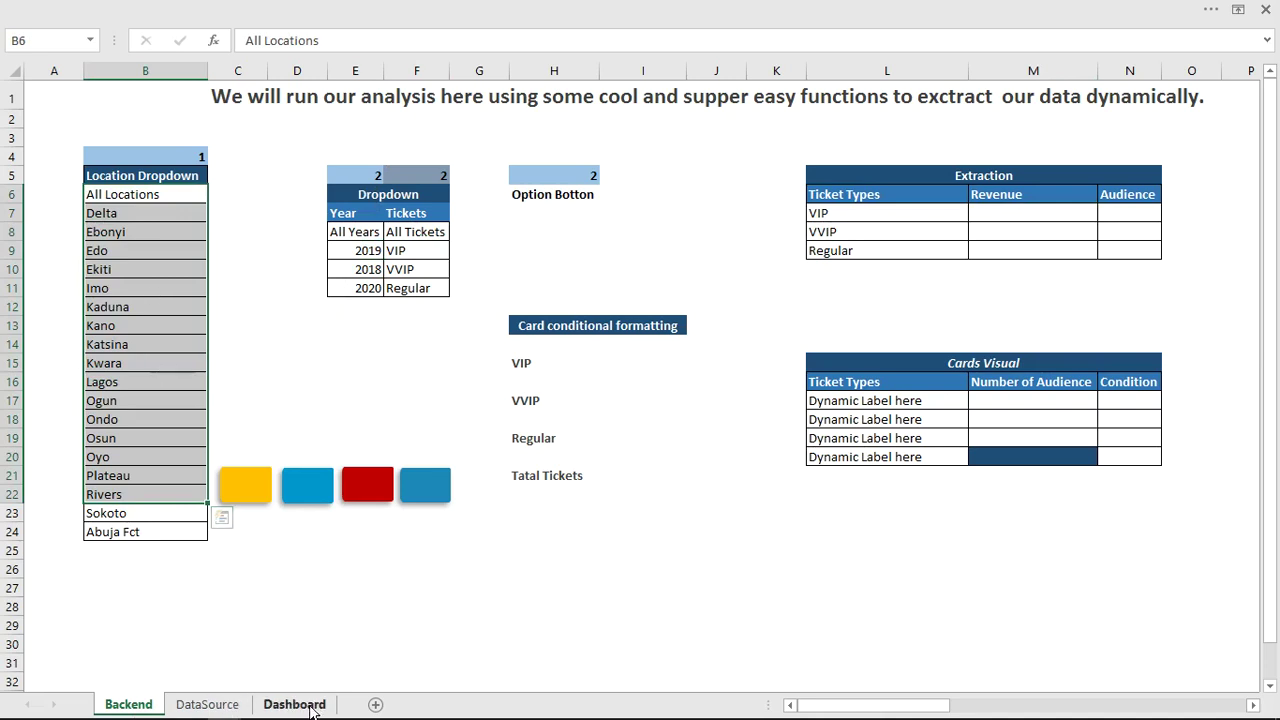
Copy all Location values from the DataSource table, starting at E4, into column A of a new sheet.
{"action": "left_click", "coordinate": [207, 704]}
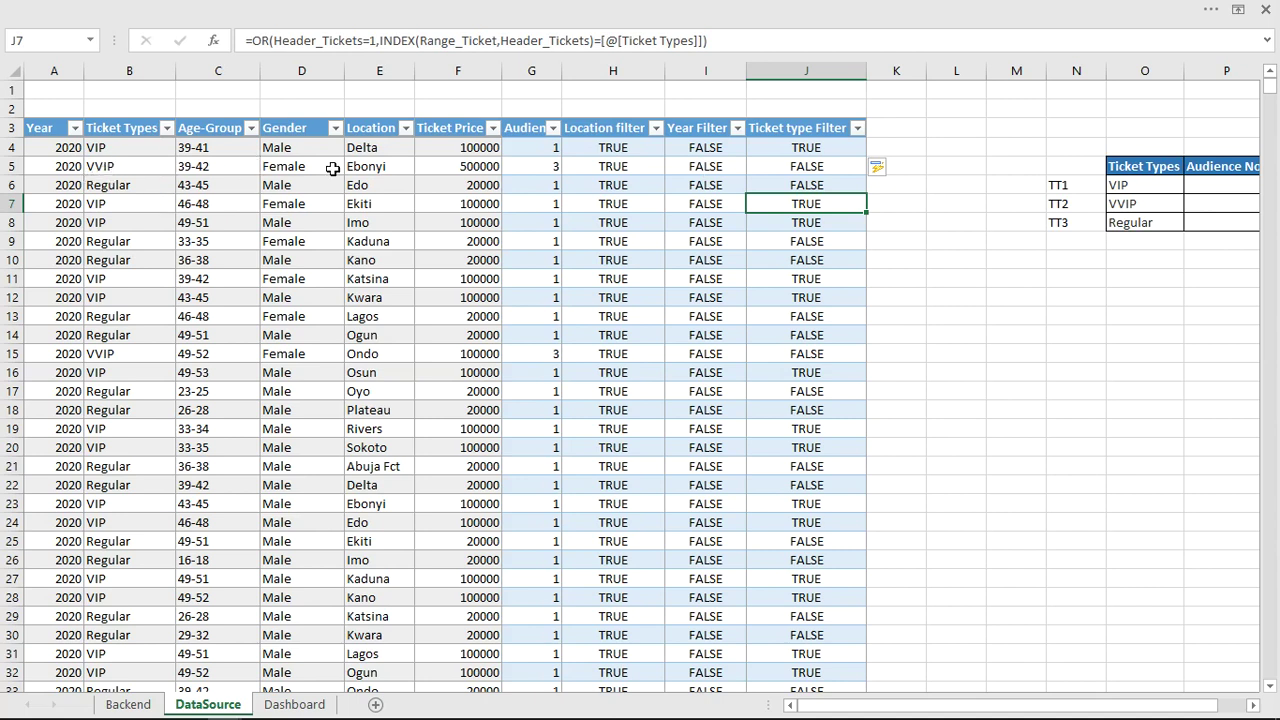
{"action": "left_click", "coordinate": [362, 147]}
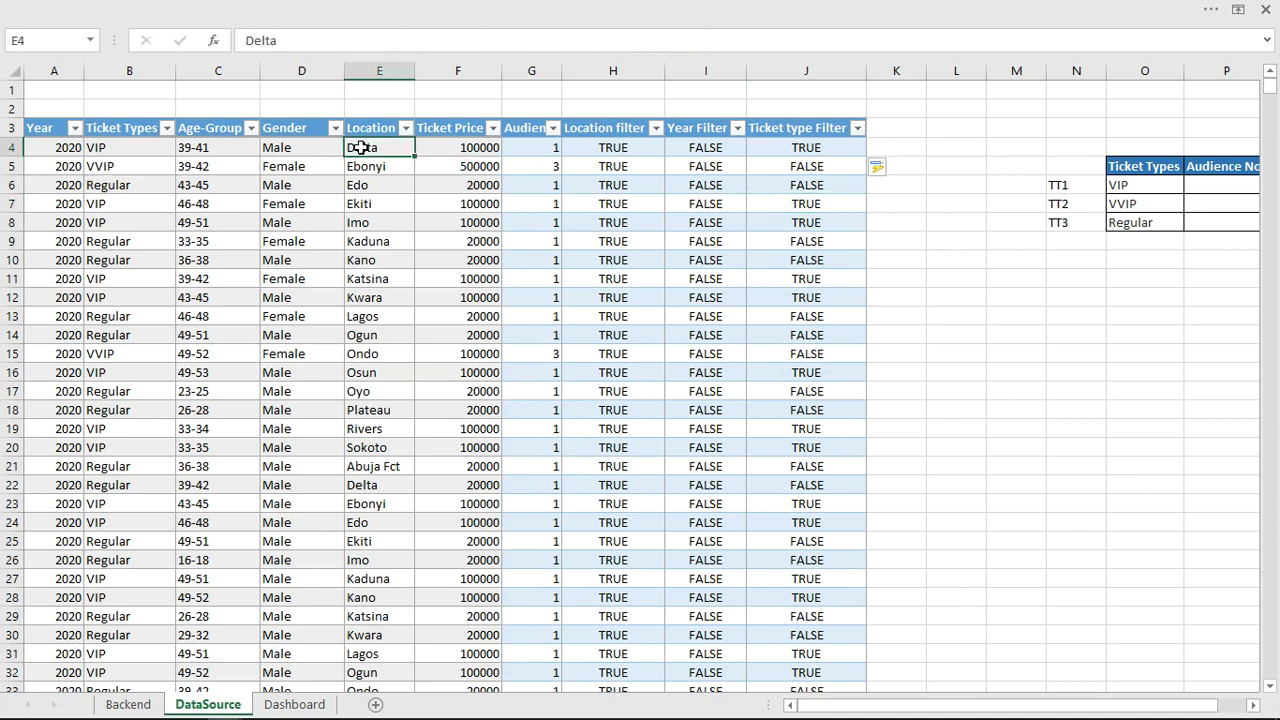
{"action": "key", "text": "ctrl+shift+Down"}
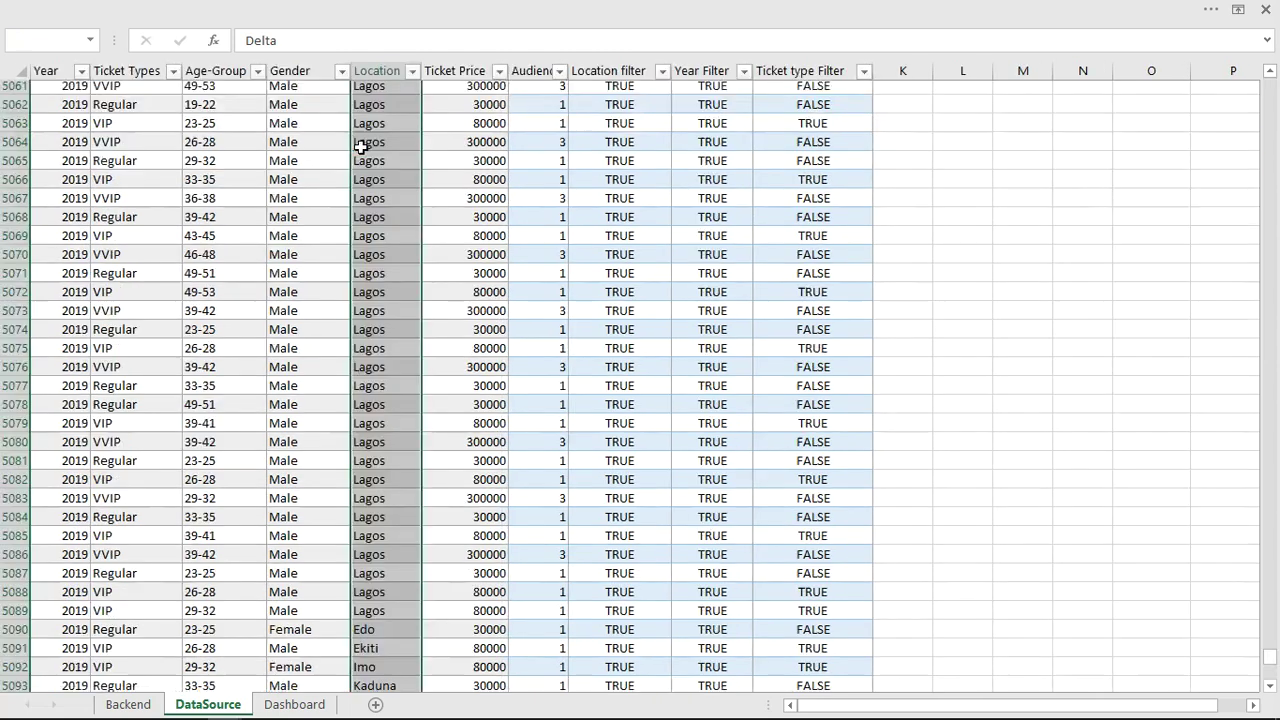
{"action": "key", "text": "ctrl+c"}
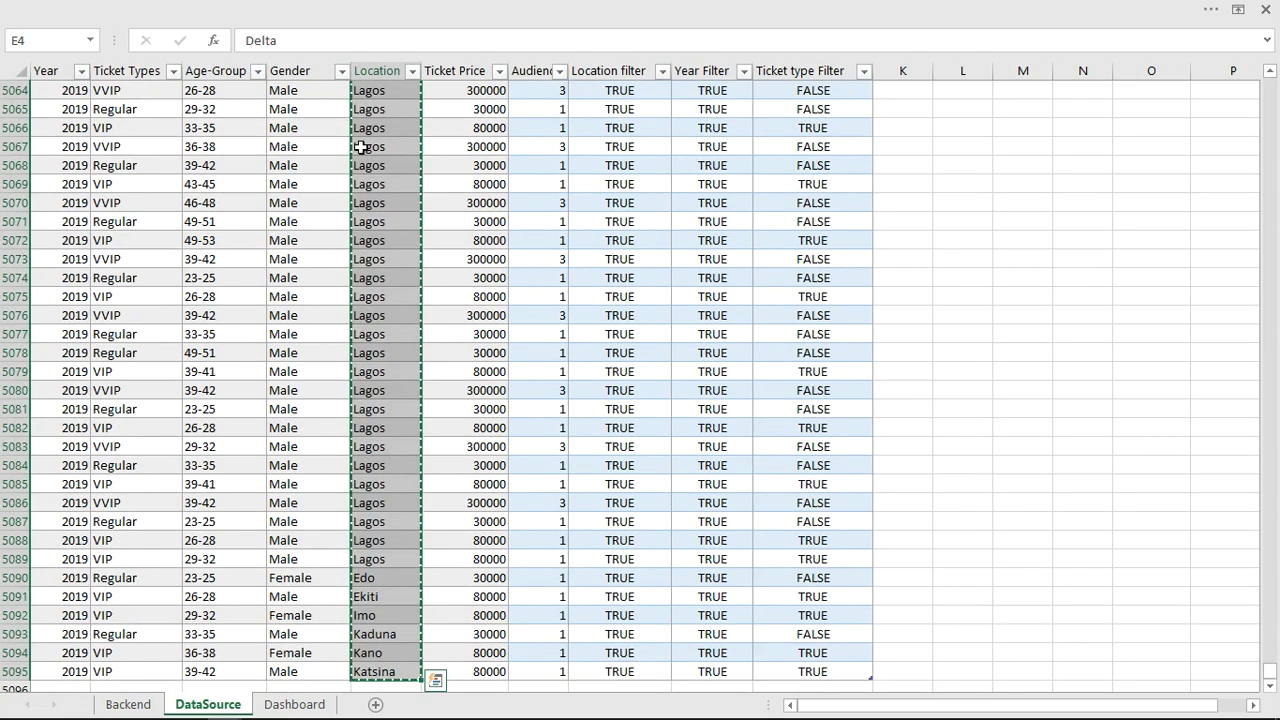
{"action": "left_click", "coordinate": [375, 705]}
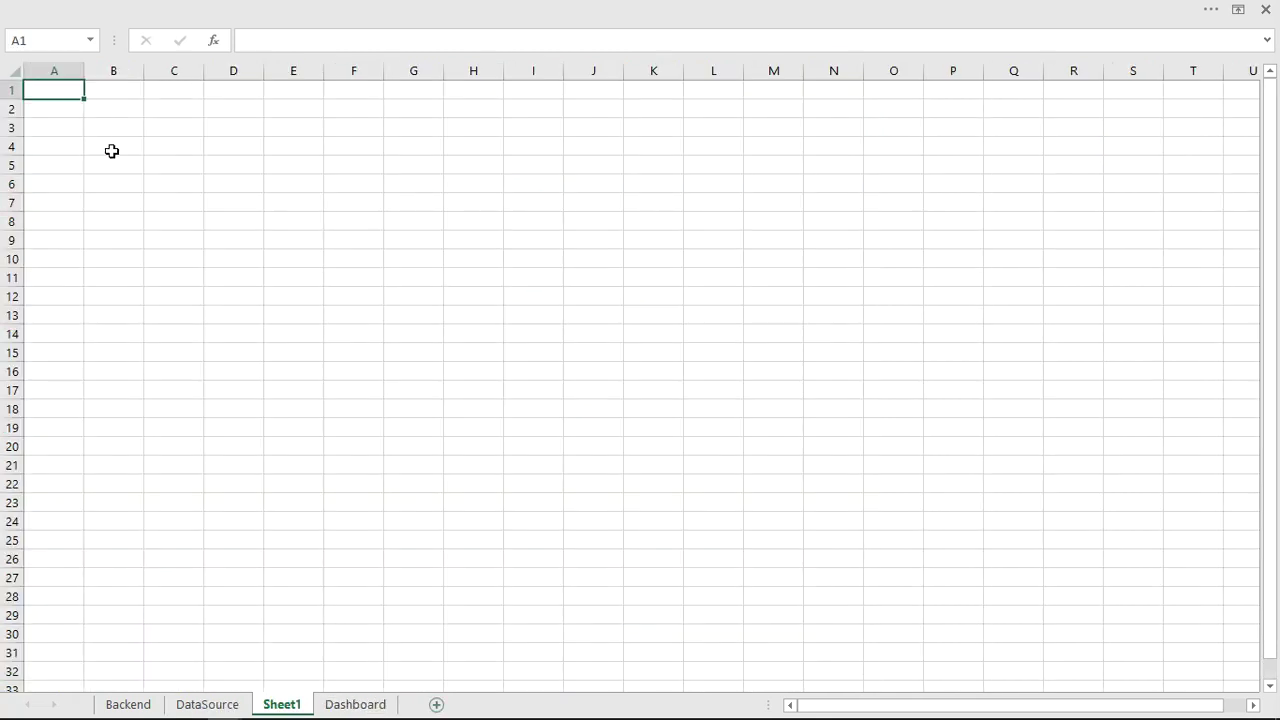
{"action": "key", "text": "ctrl+v"}
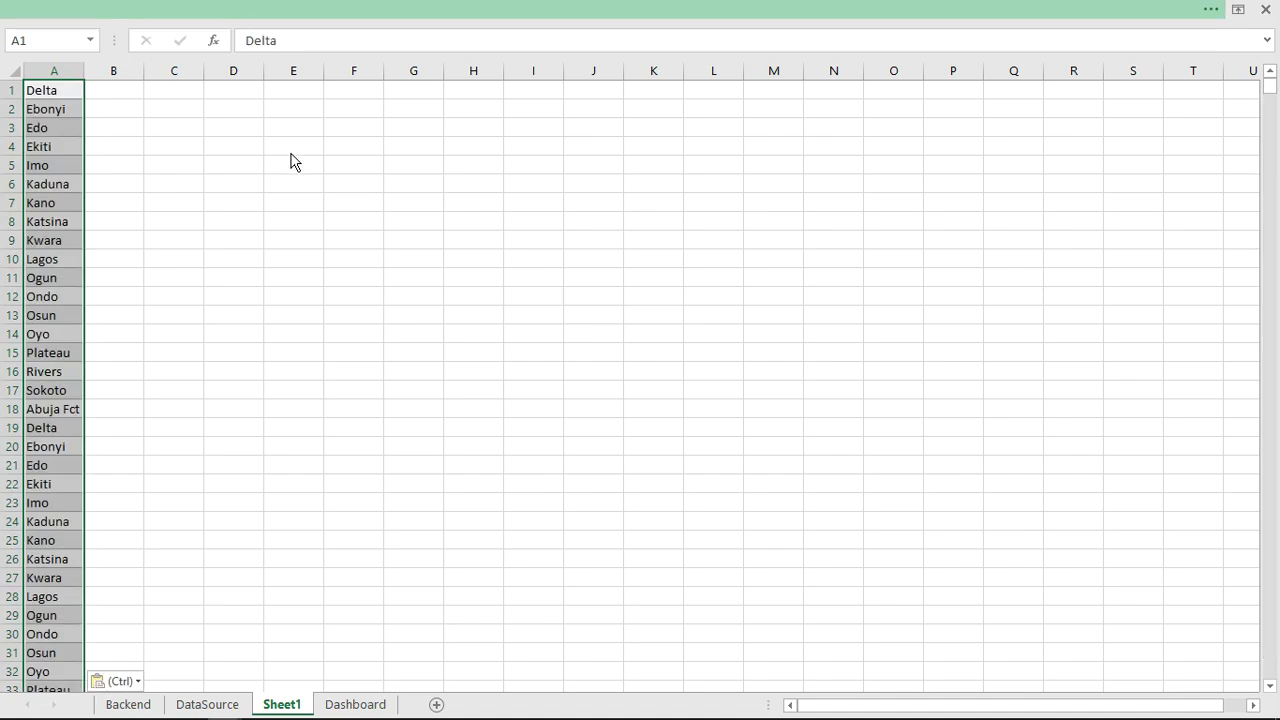
Remove the duplicates from the pasted location list in column A and review the remaining locations.
{"action": "left_click", "coordinate": [430, 10]}
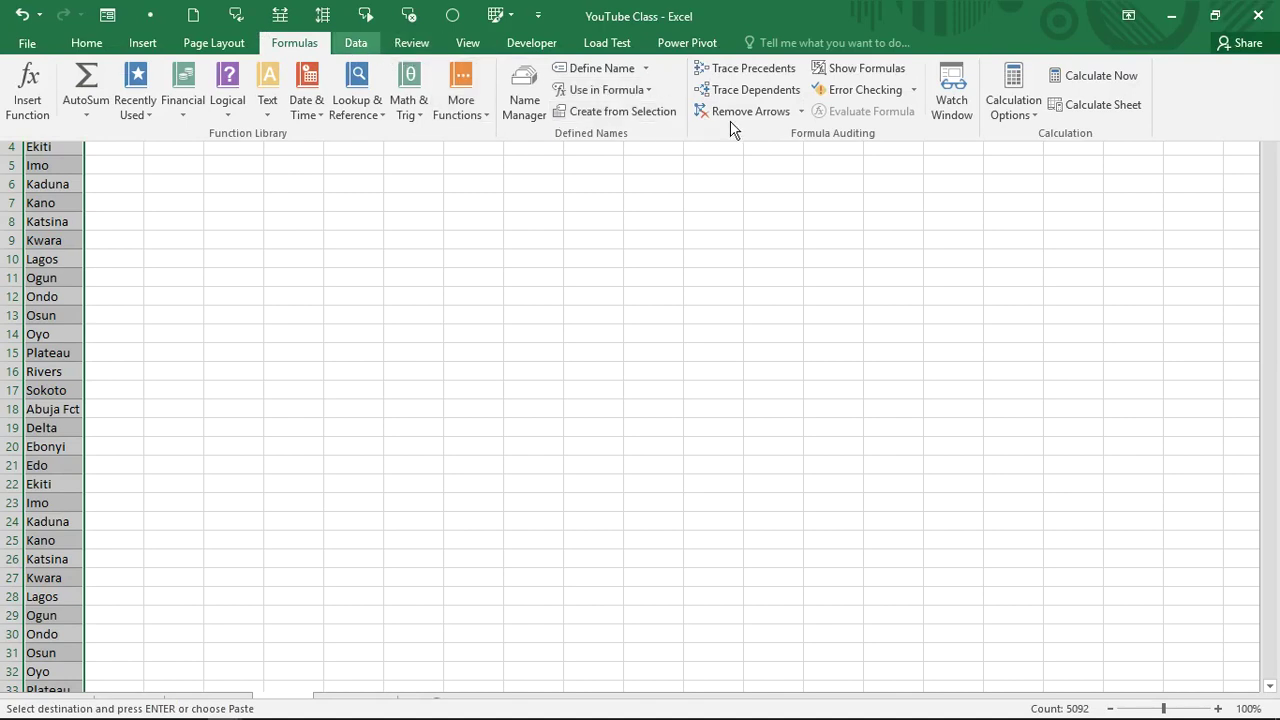
{"action": "scroll", "coordinate": [740, 112], "scroll_direction": "down", "scroll_amount": 1}
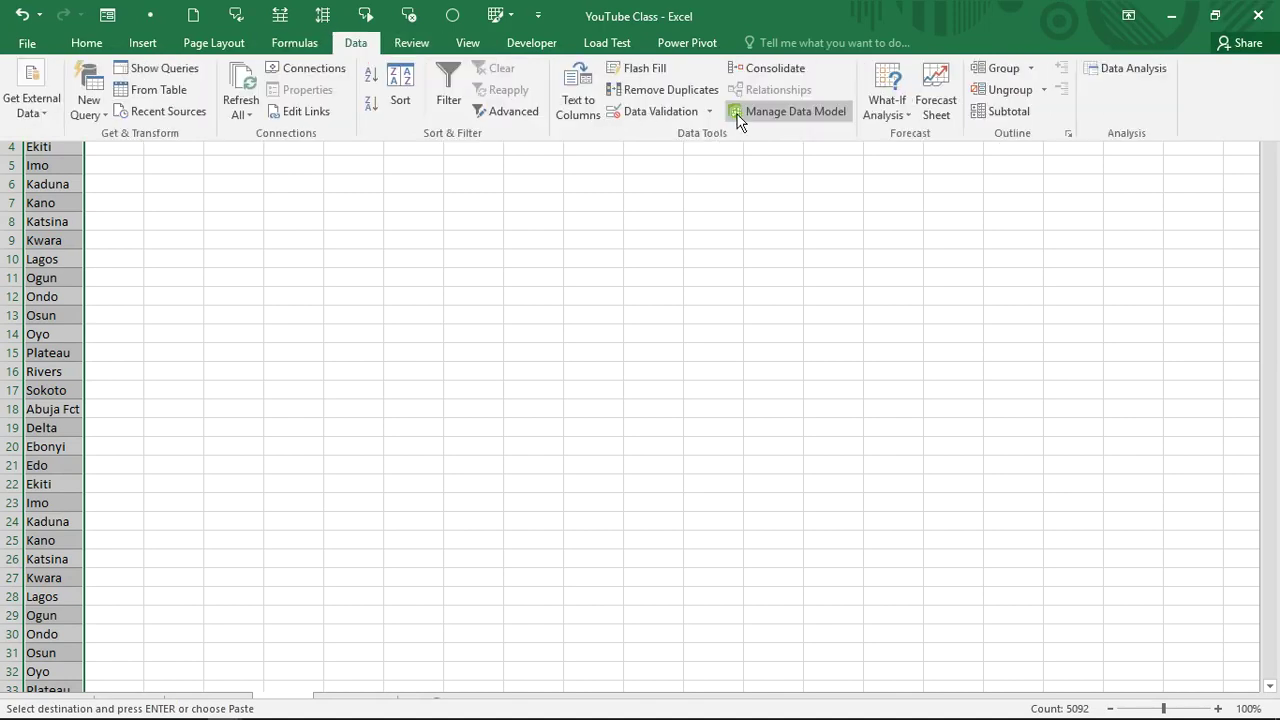
{"action": "left_click", "coordinate": [640, 90]}
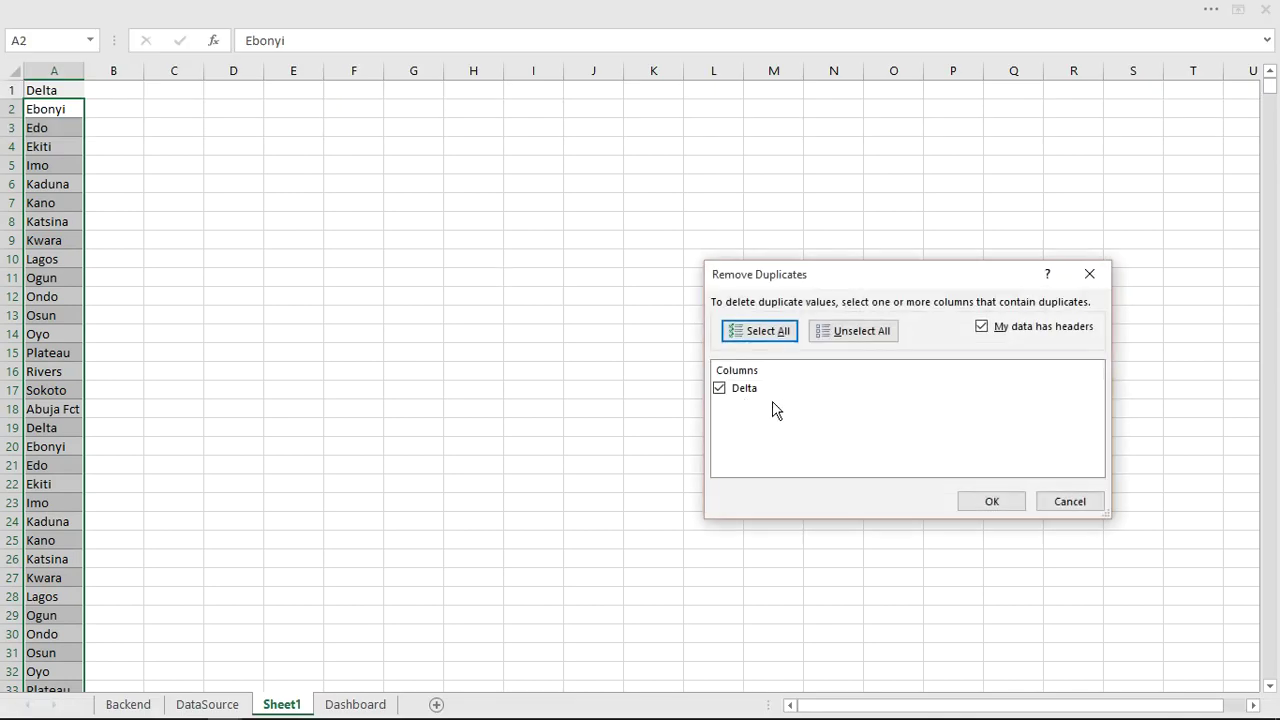
{"action": "left_click", "coordinate": [1005, 505]}
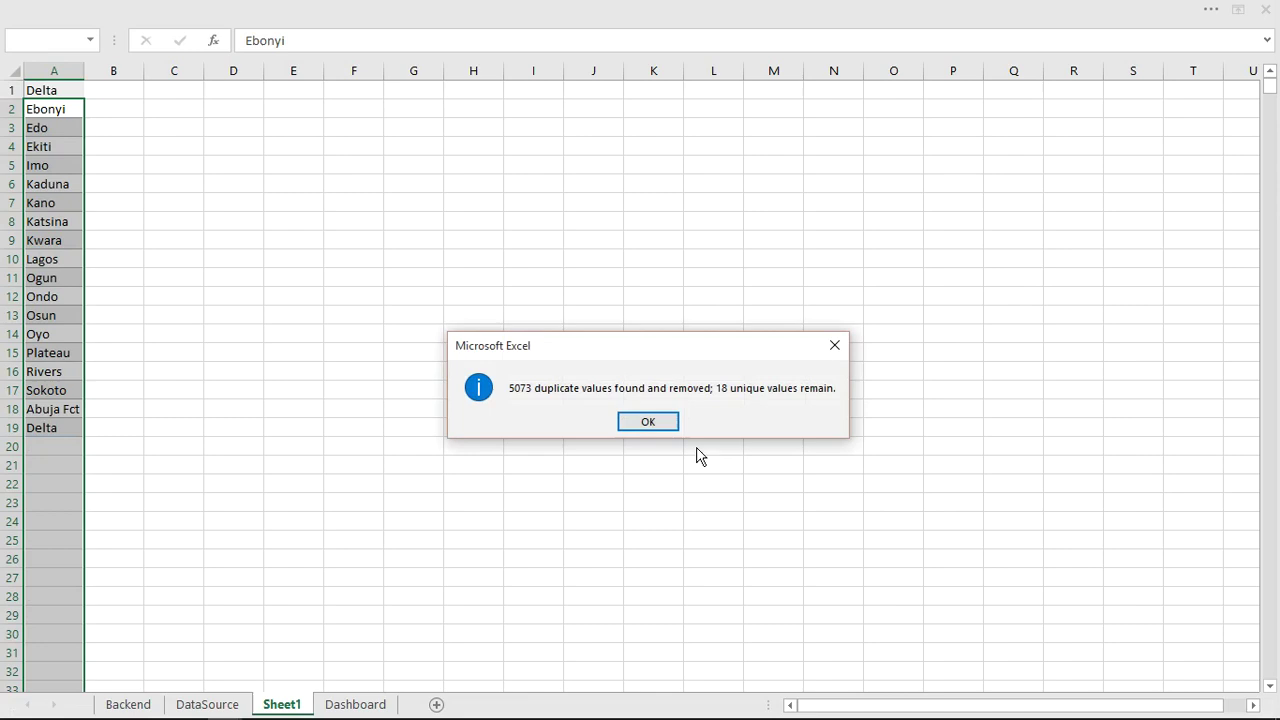
{"action": "left_click", "coordinate": [650, 422]}
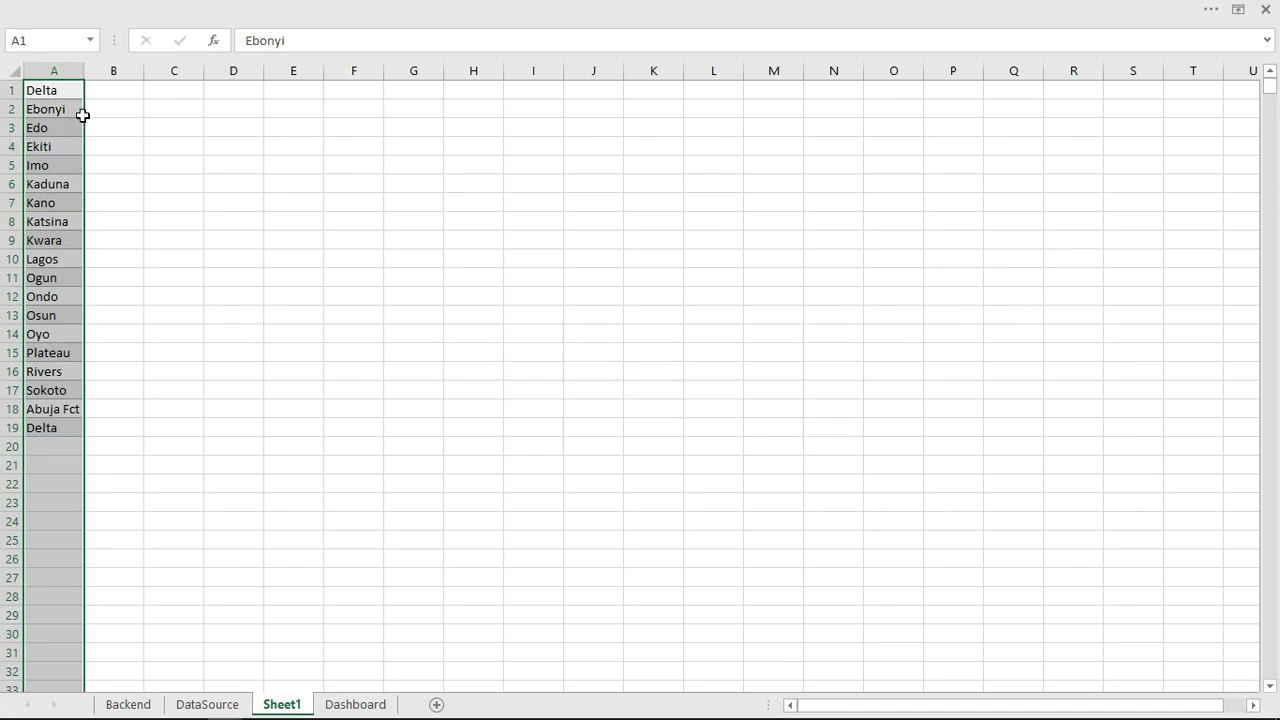
{"action": "left_click", "coordinate": [47, 95]}
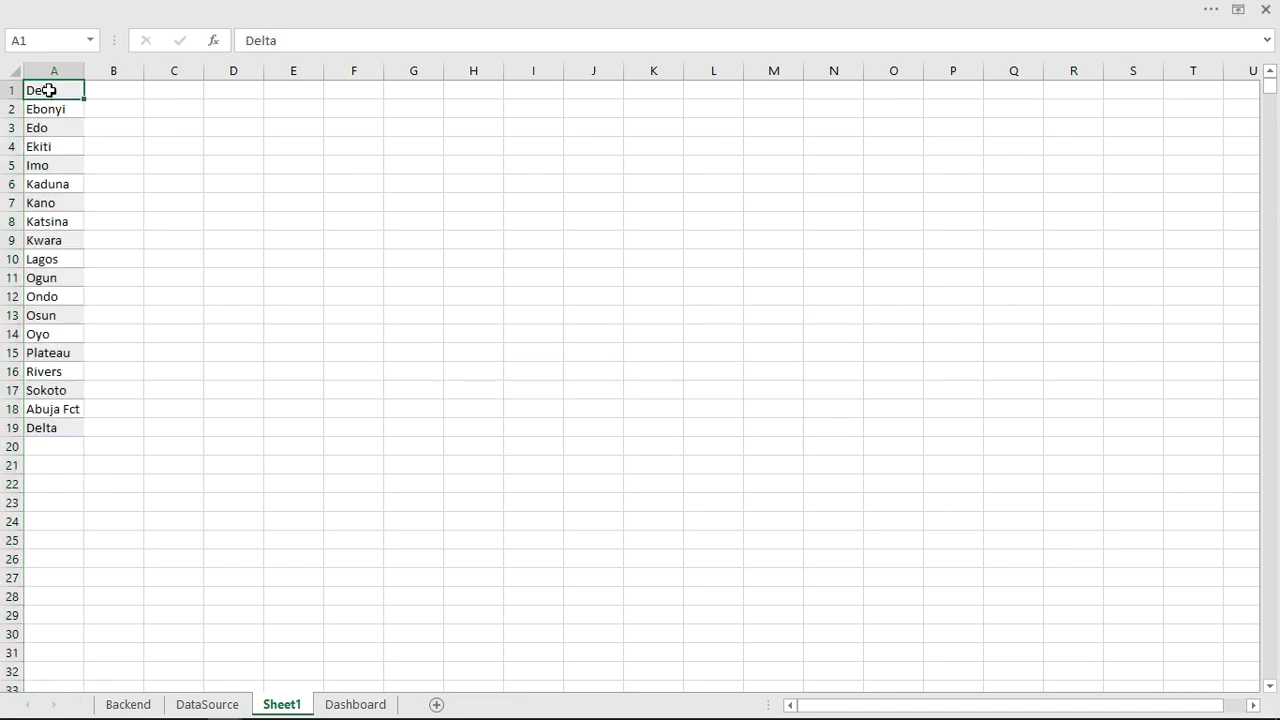
{"action": "left_click_drag", "start_coordinate": [47, 95], "coordinate": [55, 428]}
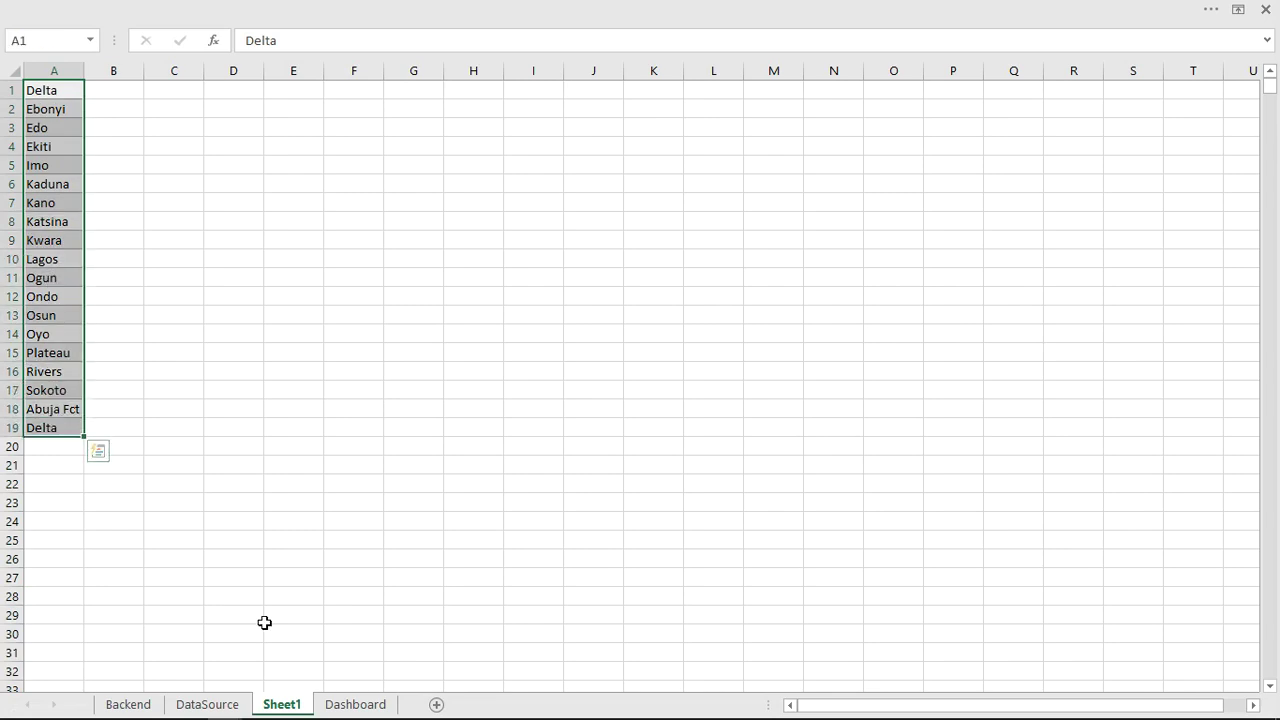
Delete the temporary Sheet1 that holds the location list.
{"action": "right_click", "coordinate": [293, 706]}
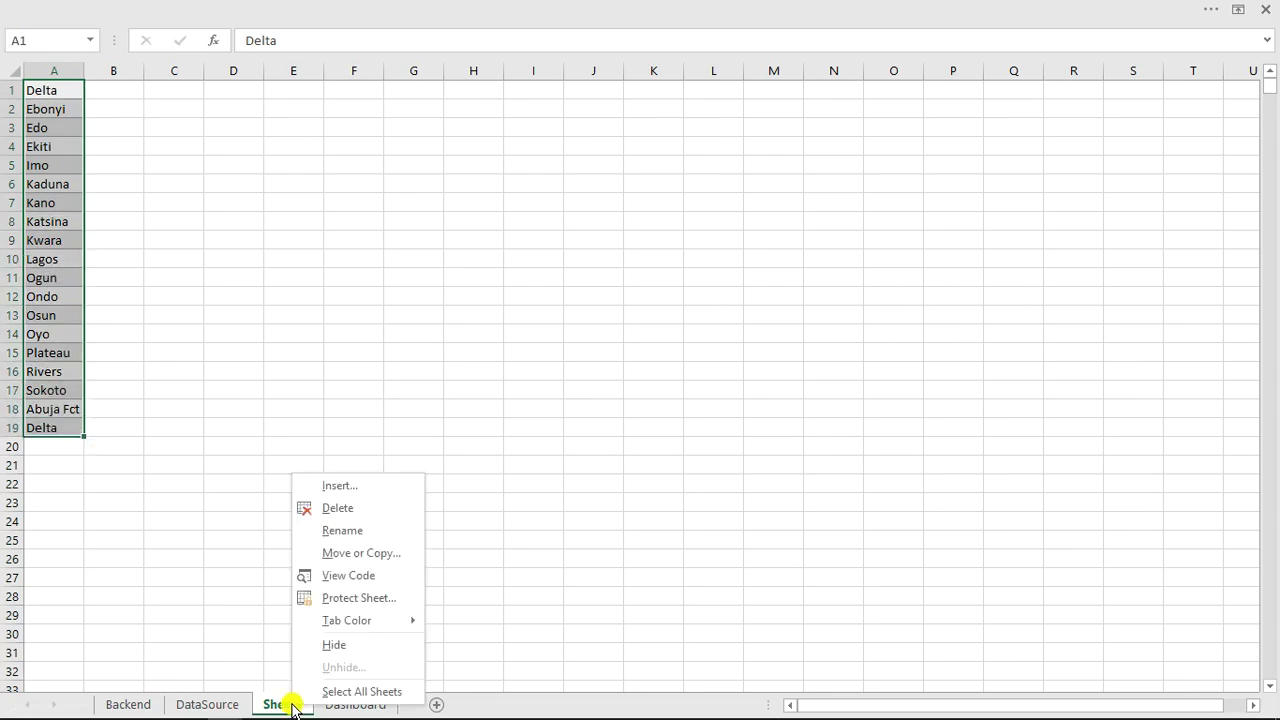
{"action": "left_click", "coordinate": [330, 510]}
{"action": "left_click", "coordinate": [612, 421]}
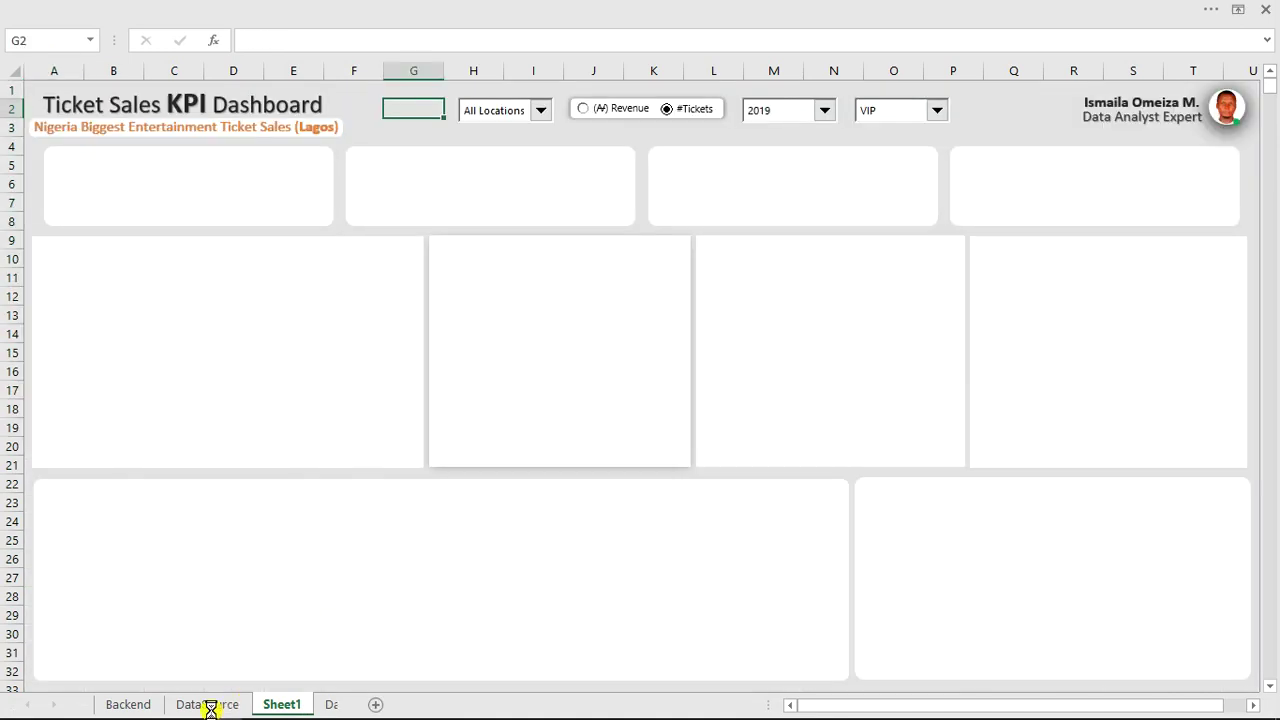
{"action": "left_click", "coordinate": [134, 704]}
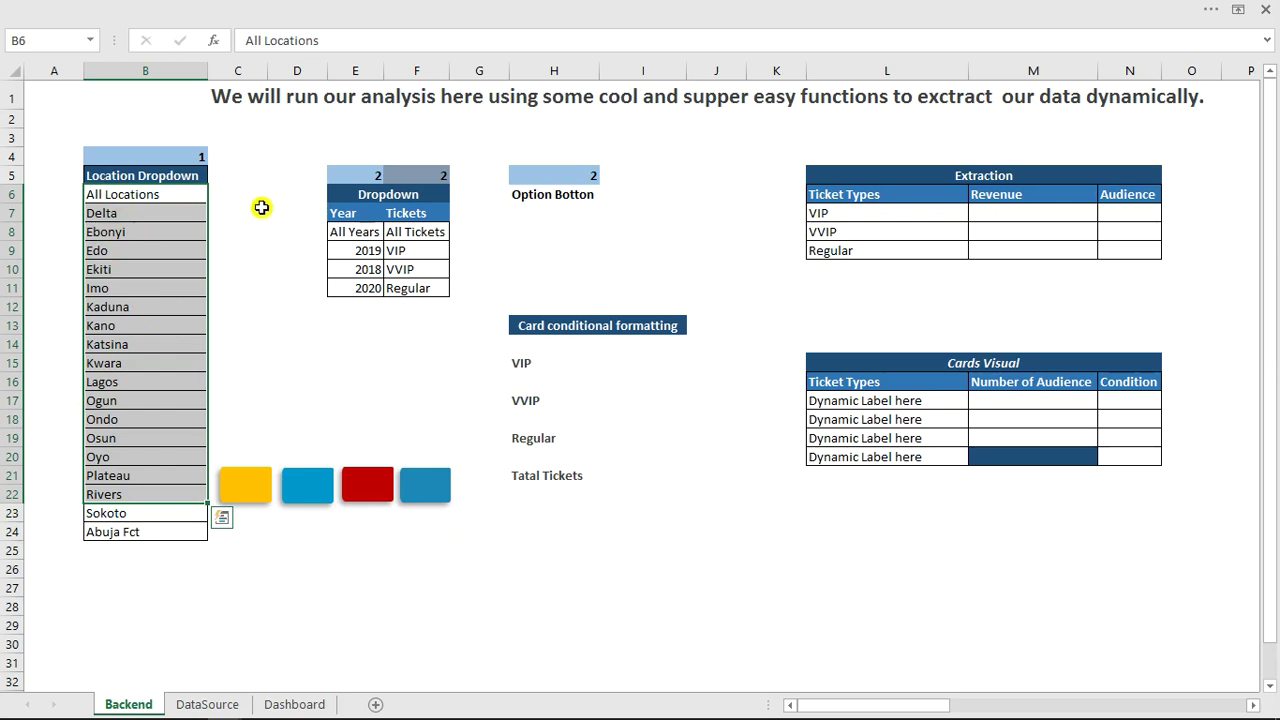
{"action": "left_click", "coordinate": [1003, 215]}
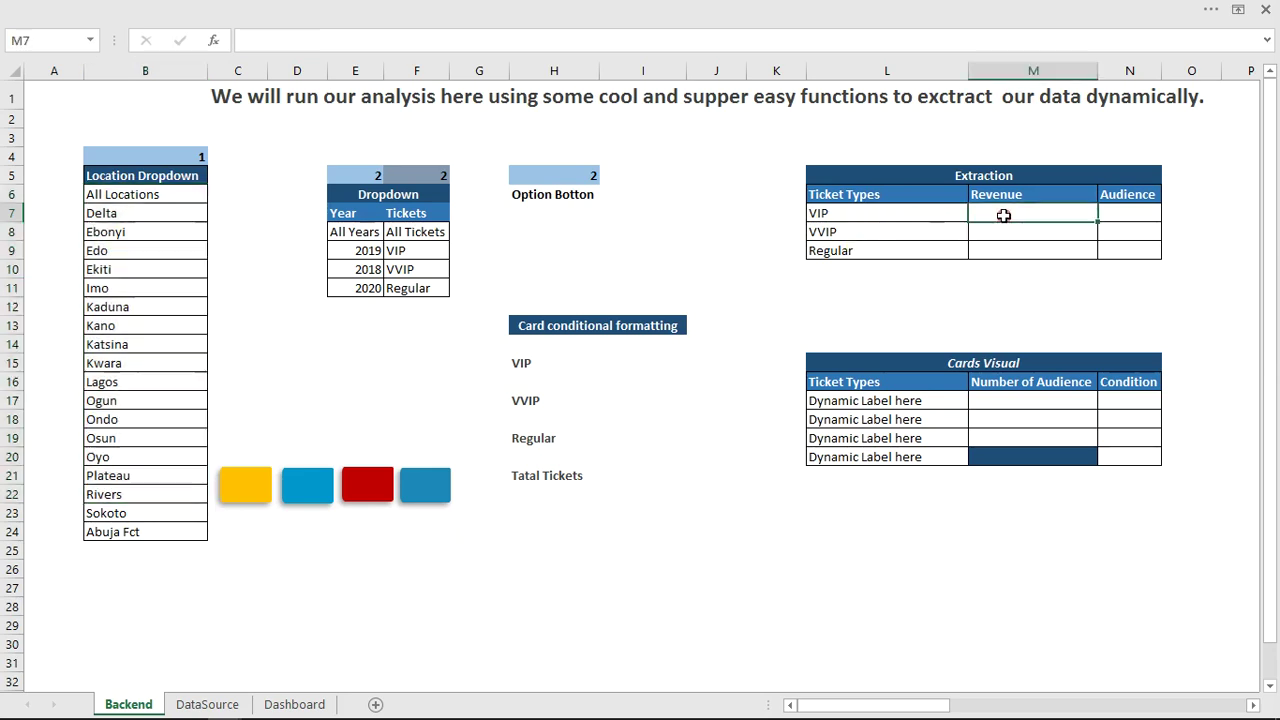
{"action": "left_click", "coordinate": [1003, 215]}
{"action": "type", "text": "="}
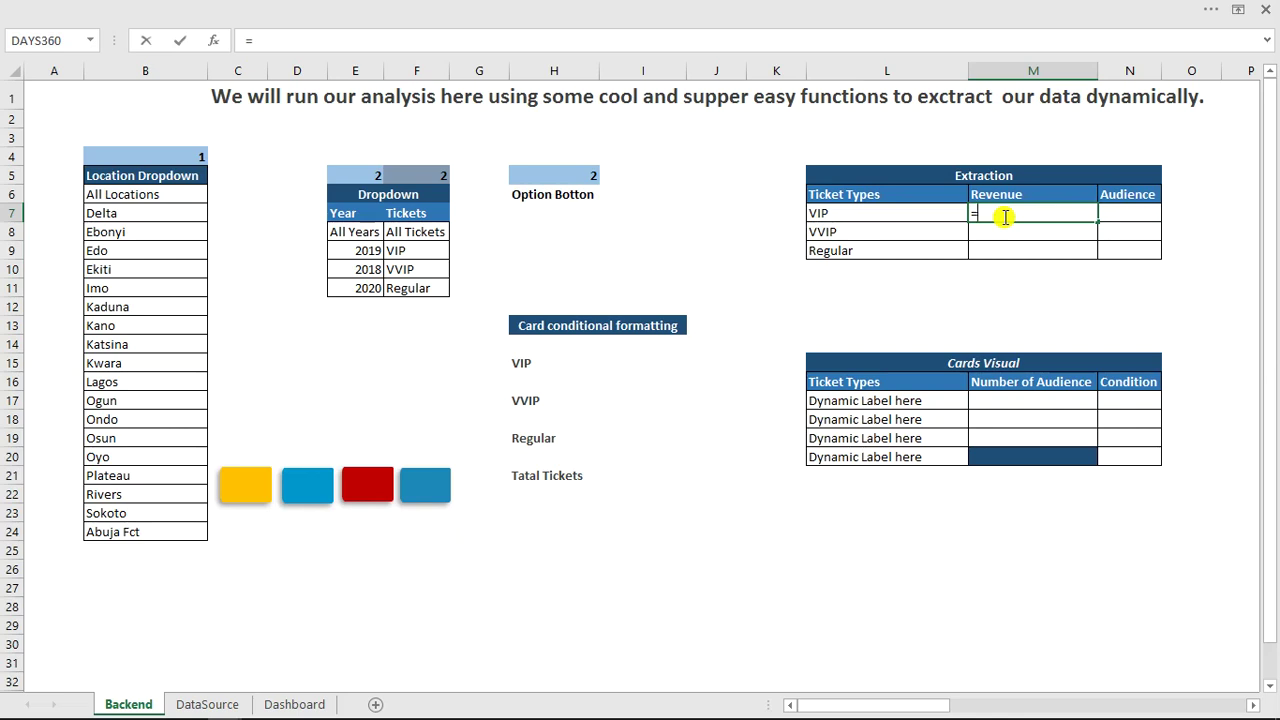
{"action": "type", "text": "sump"}
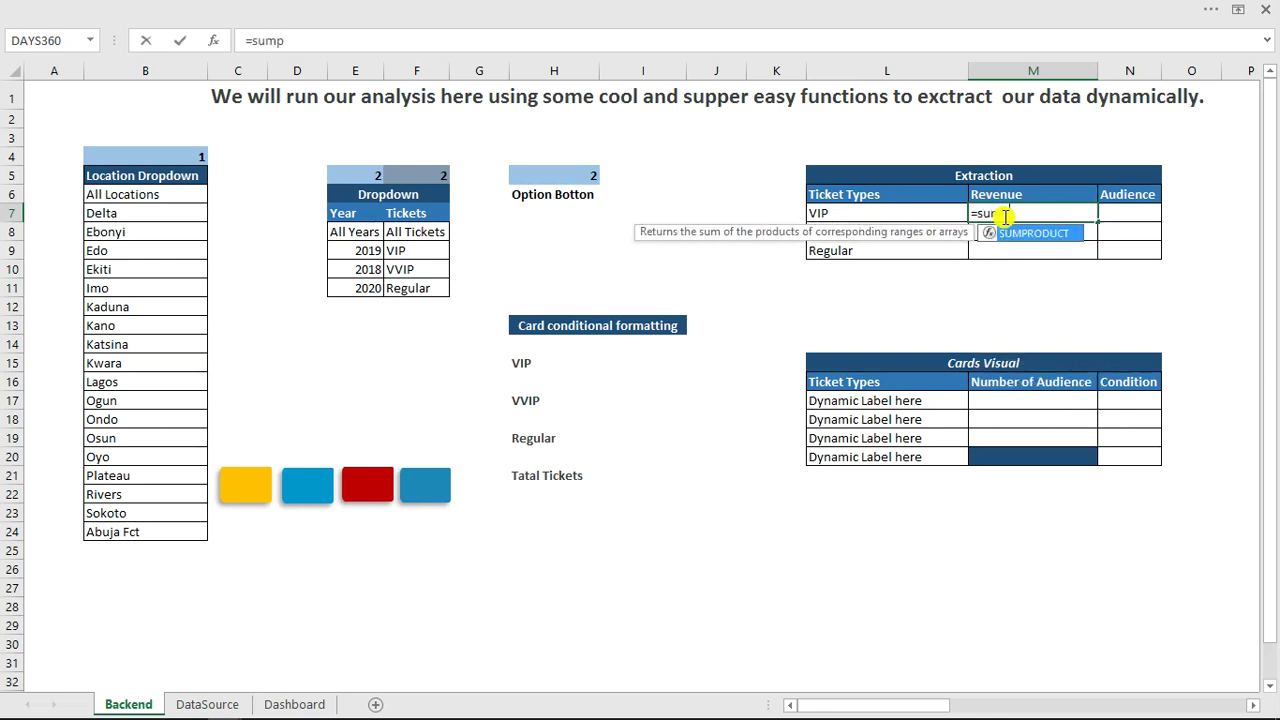
{"action": "key", "text": "Tab"}
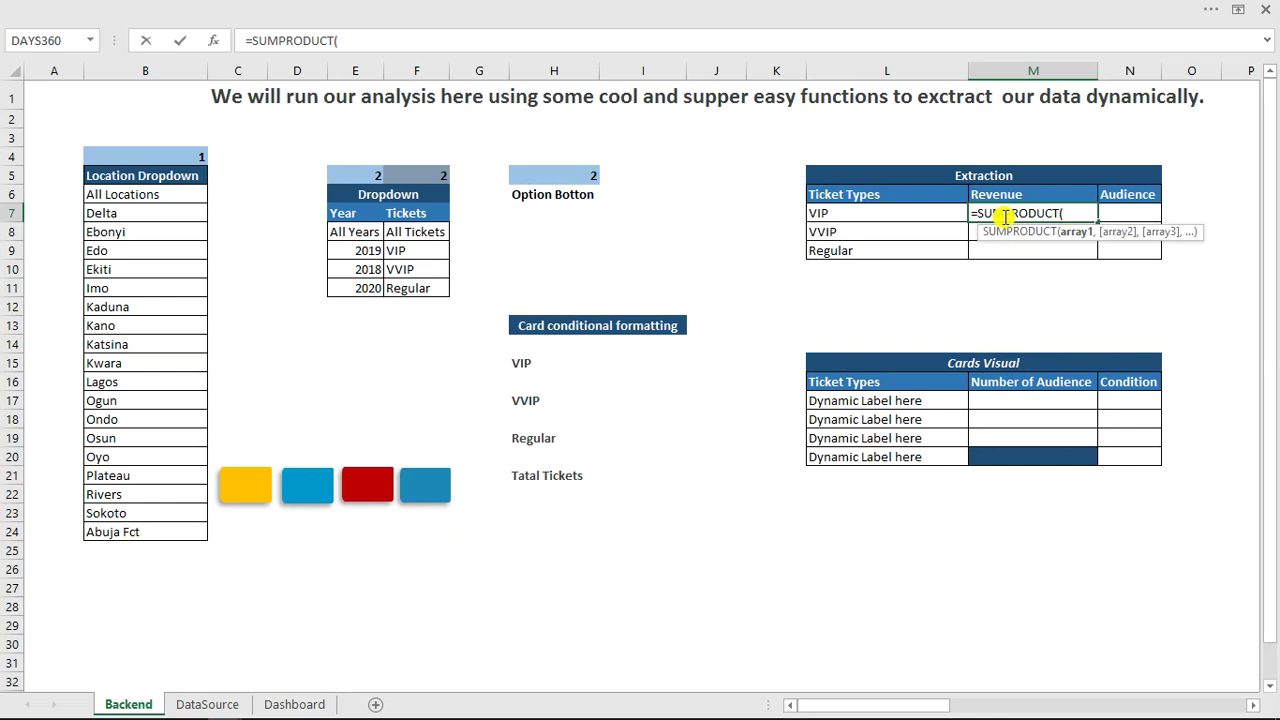
{"action": "type", "text": "("}
{"action": "key", "text": "Escape"}
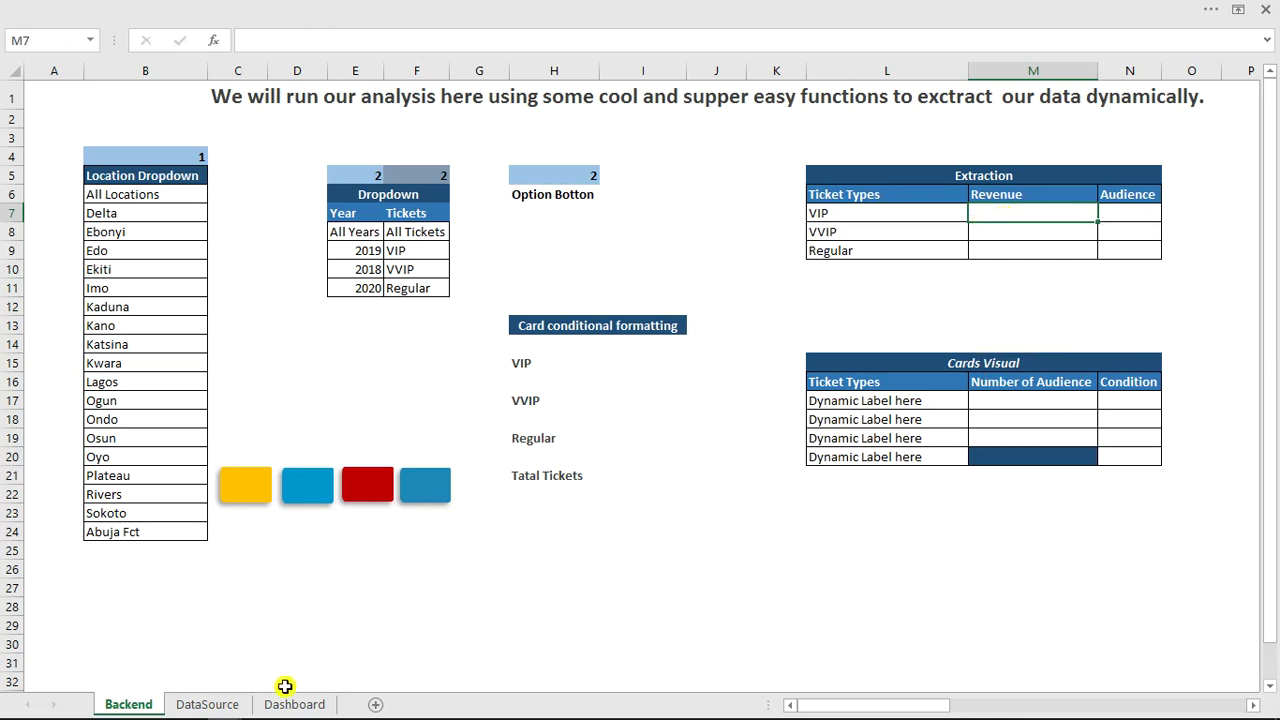
Rename the ticket data table on the DataSource sheet as FullTable.
{"action": "left_click", "coordinate": [208, 704]}
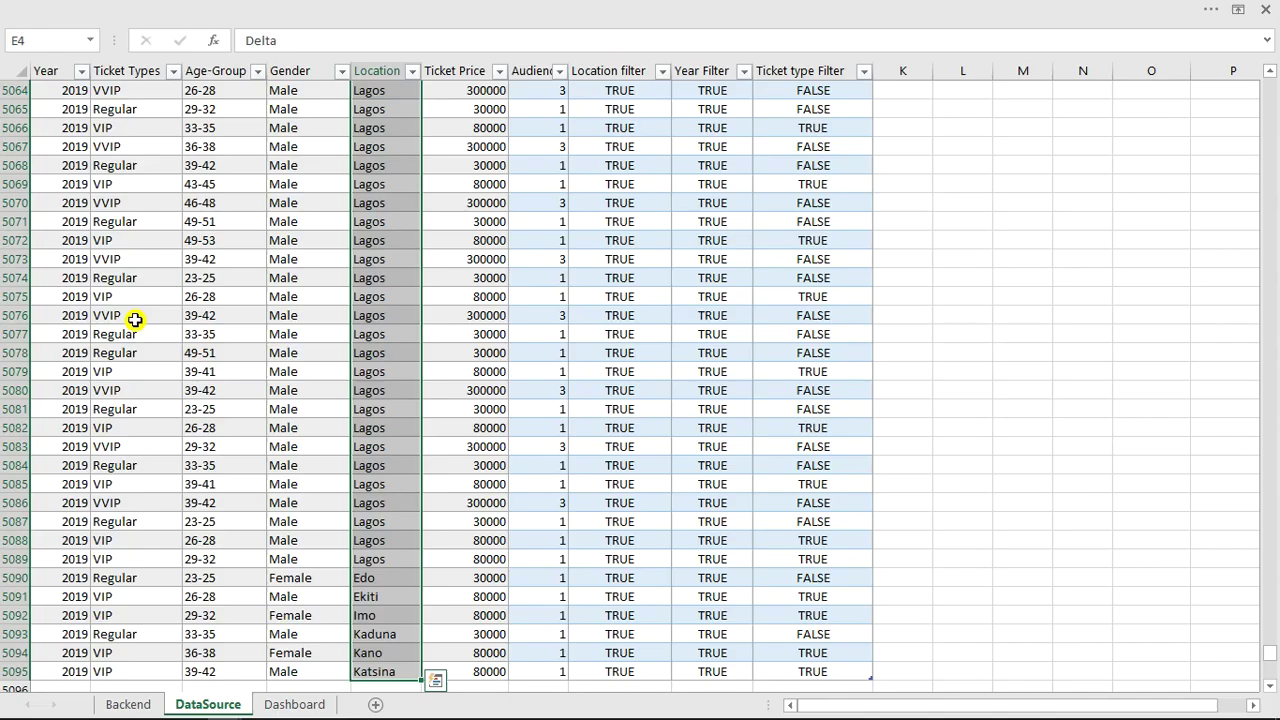
{"action": "left_click", "coordinate": [134, 315]}
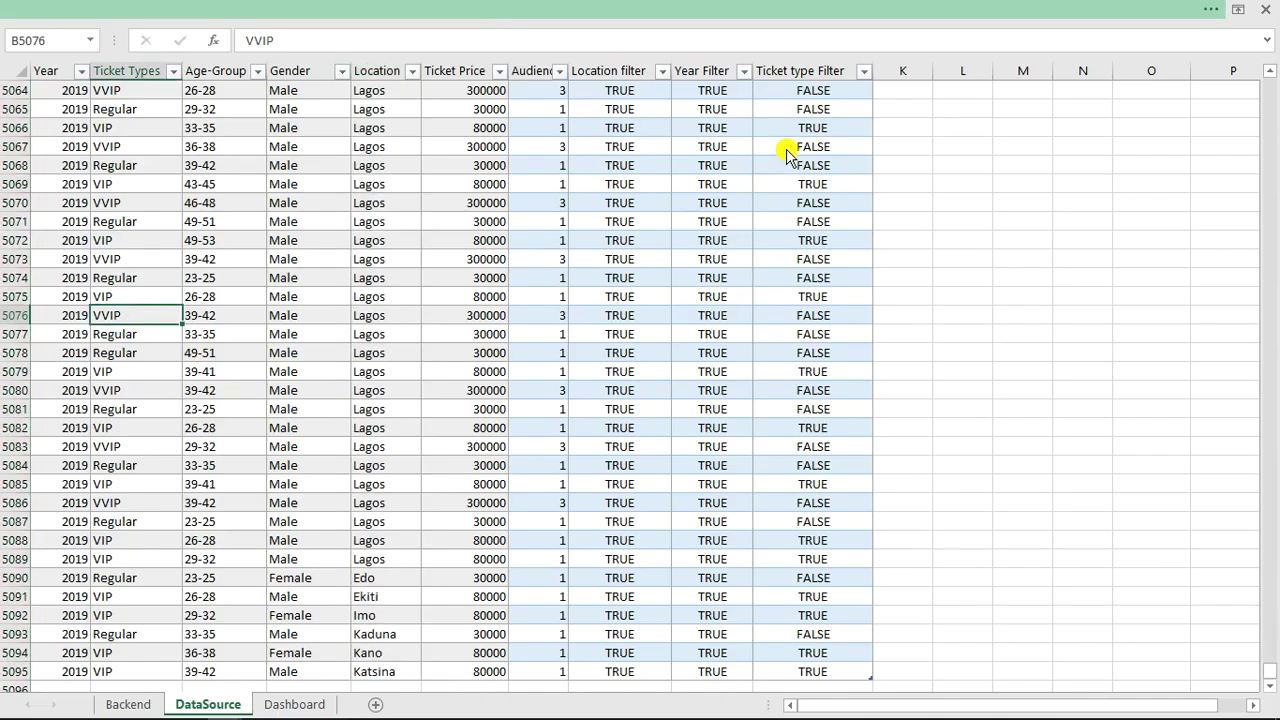
{"action": "key", "text": "alt"}
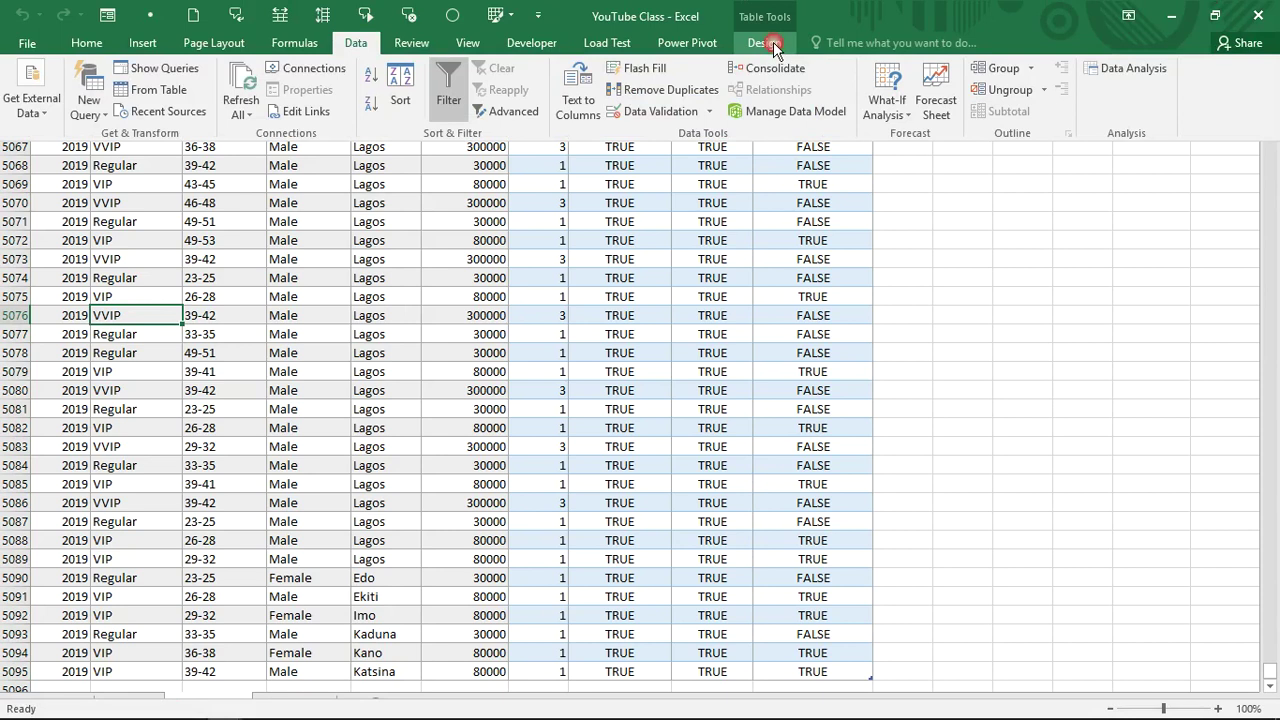
{"action": "left_click", "coordinate": [766, 43]}
{"action": "left_click", "coordinate": [37, 89]}
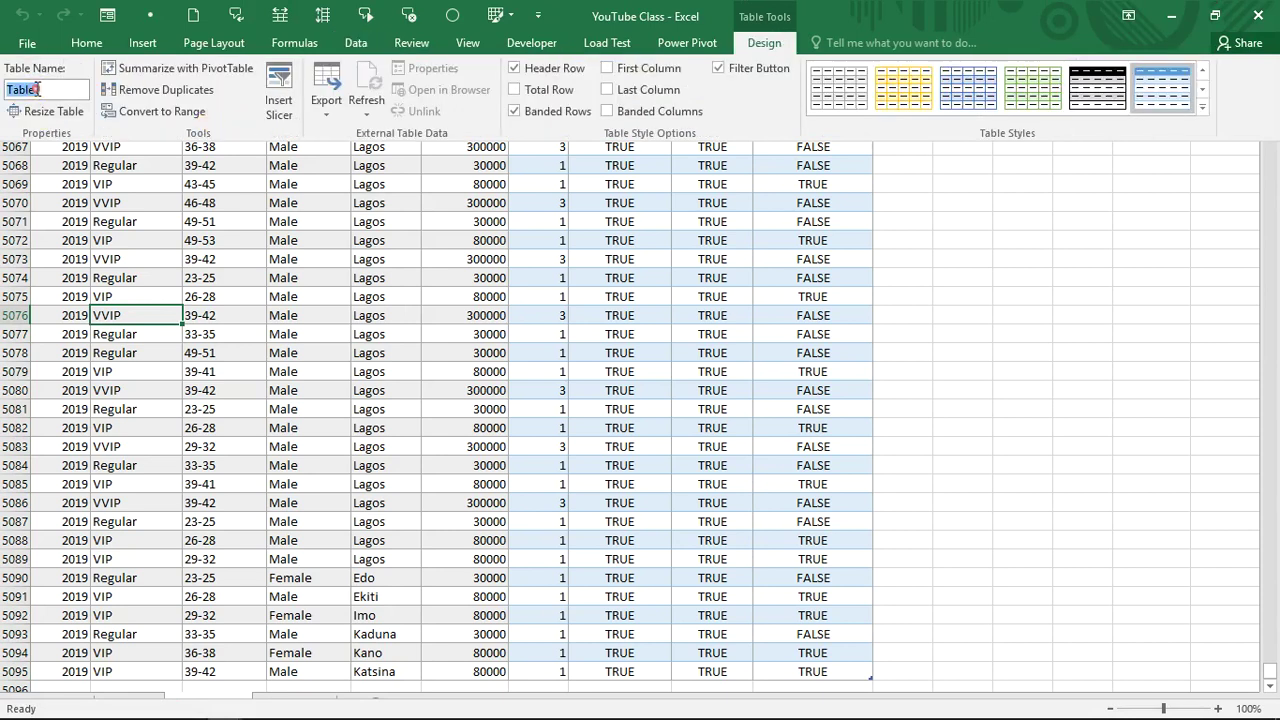
{"action": "type", "text": "FullTable"}
{"action": "key", "text": "Return"}
{"action": "key", "text": "ctrl+shift+F1"}
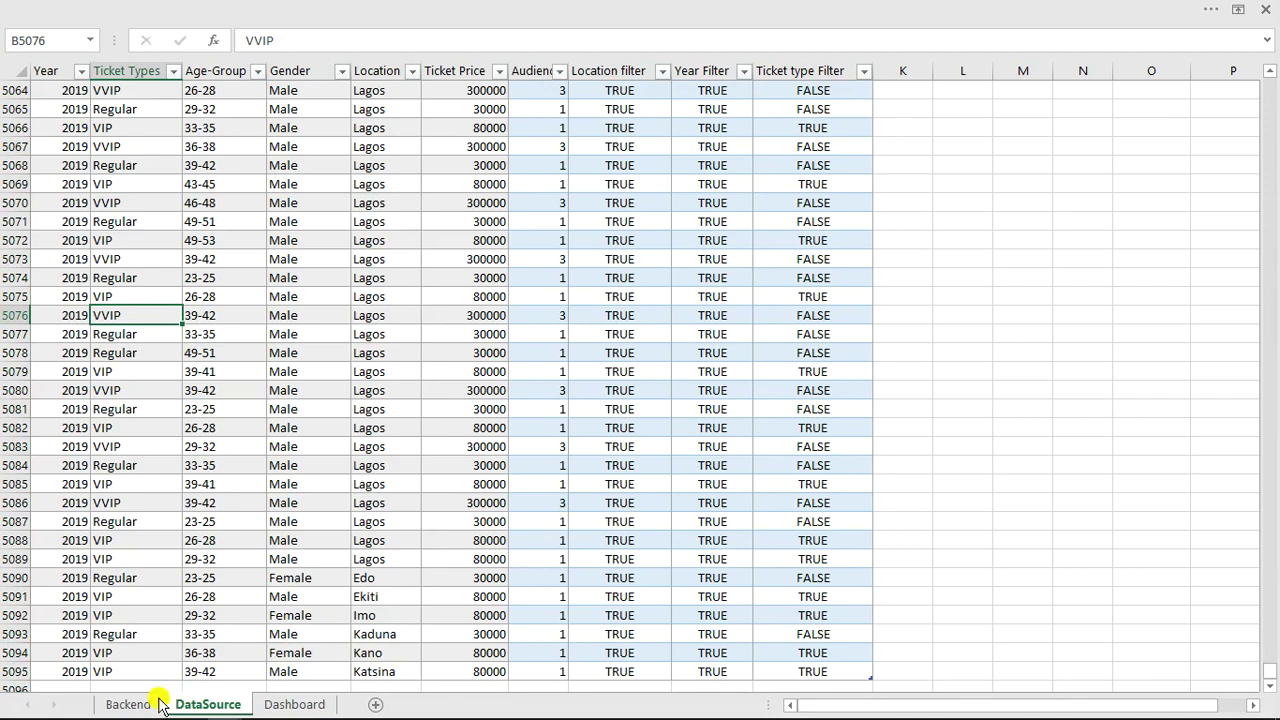
Start a SUMPRODUCT formula in the VIP Revenue cell M7 of the Extraction table on the Backend sheet.
{"action": "left_click", "coordinate": [128, 704]}
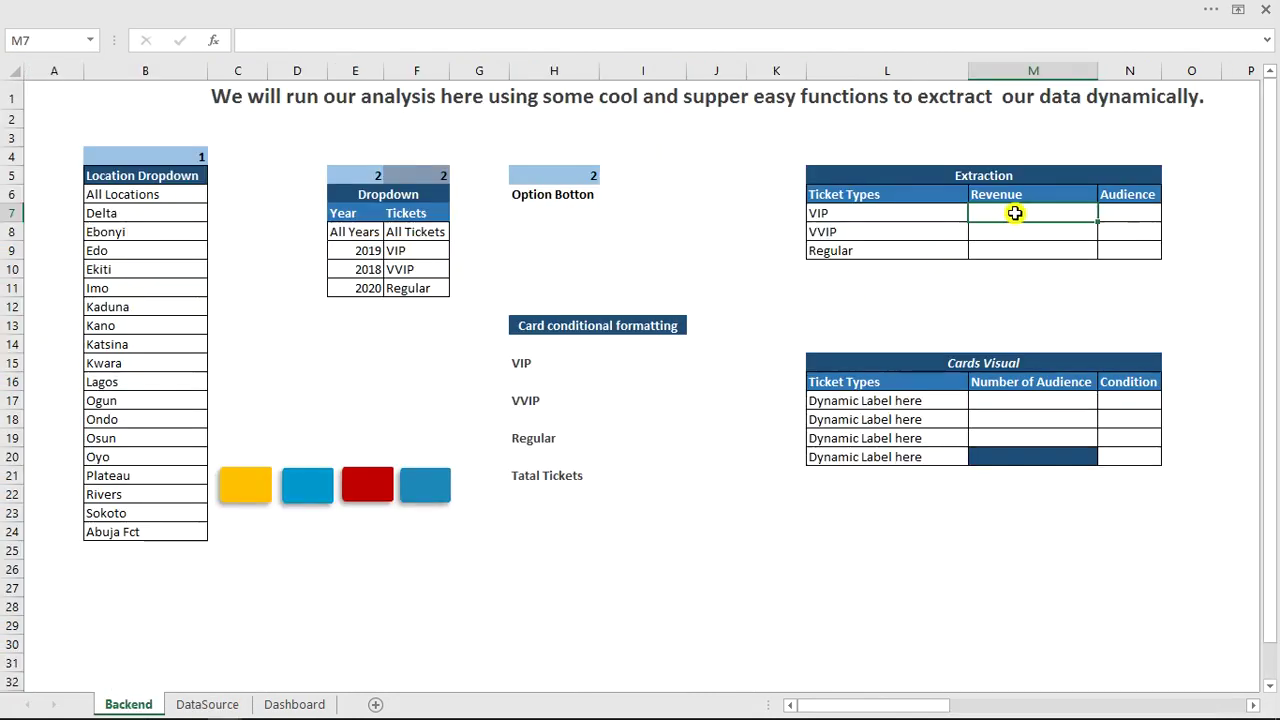
{"action": "type", "text": "=si,["}
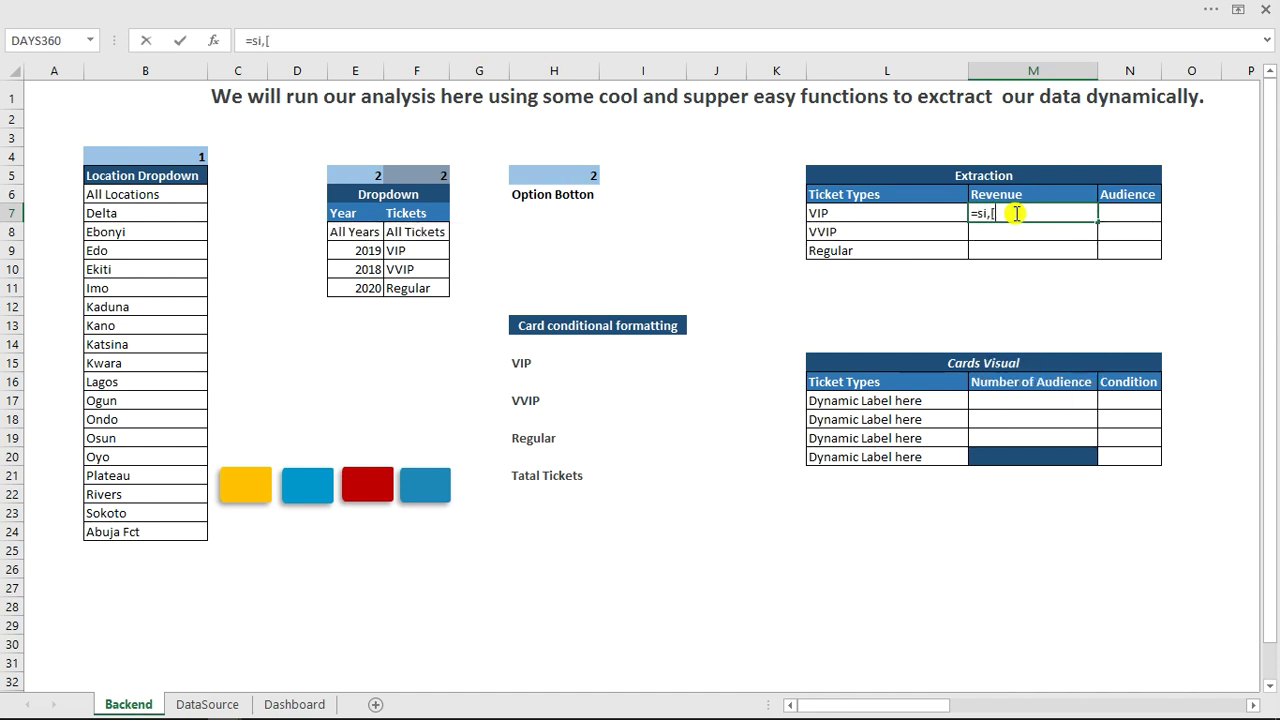
{"action": "key", "text": "BackSpace"}
{"action": "key", "text": "BackSpace"}
{"action": "key", "text": "BackSpace"}
{"action": "type", "text": "up"}
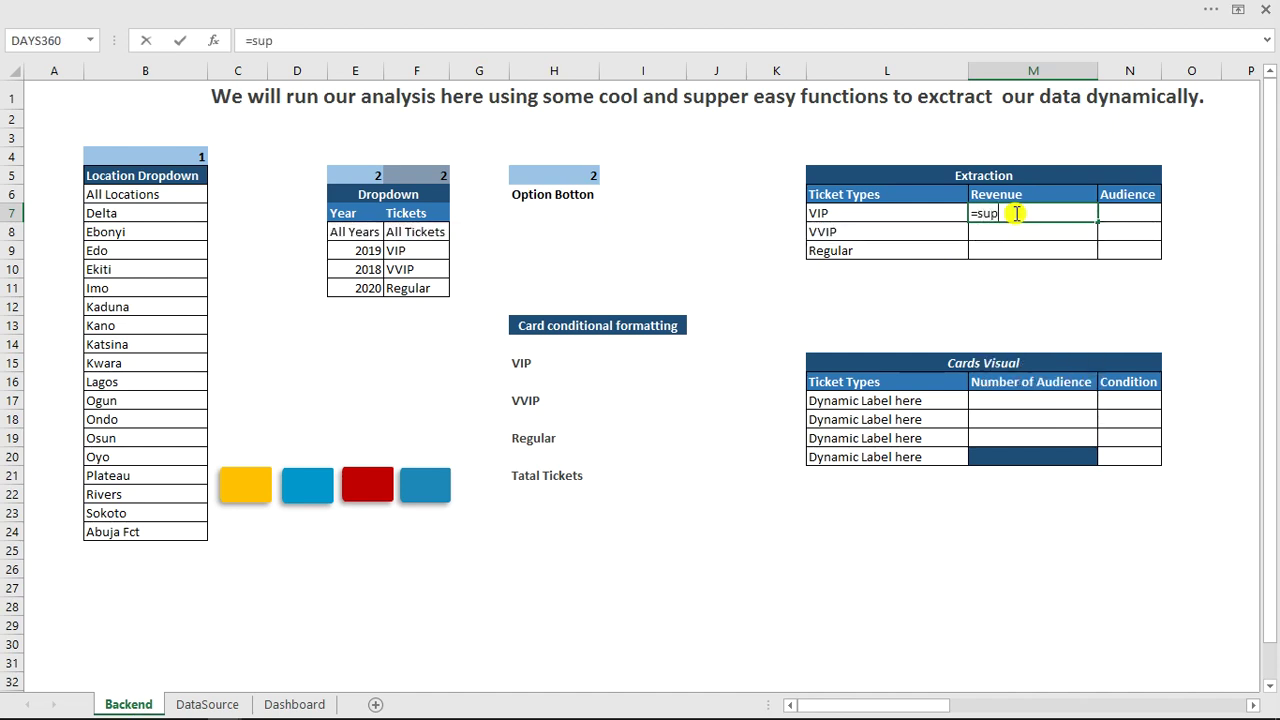
{"action": "key", "text": "BackSpace"}
{"action": "type", "text": "mp"}
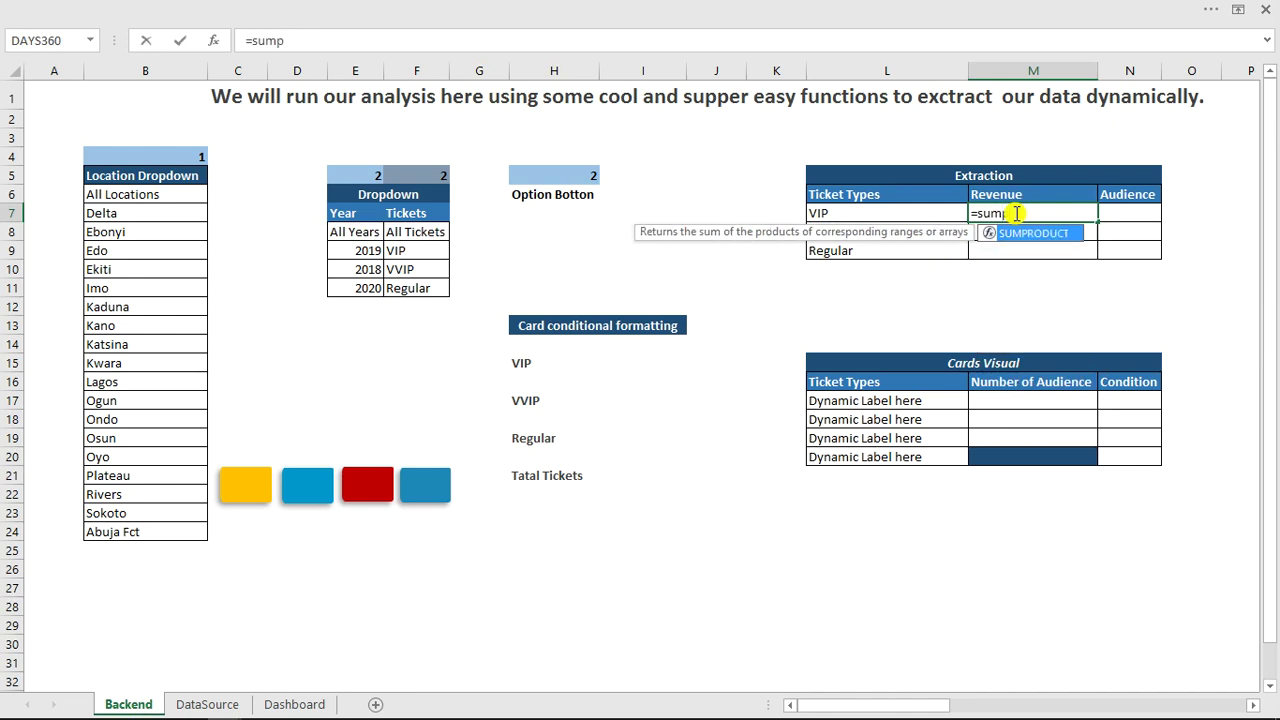
{"action": "key", "text": "Tab"}
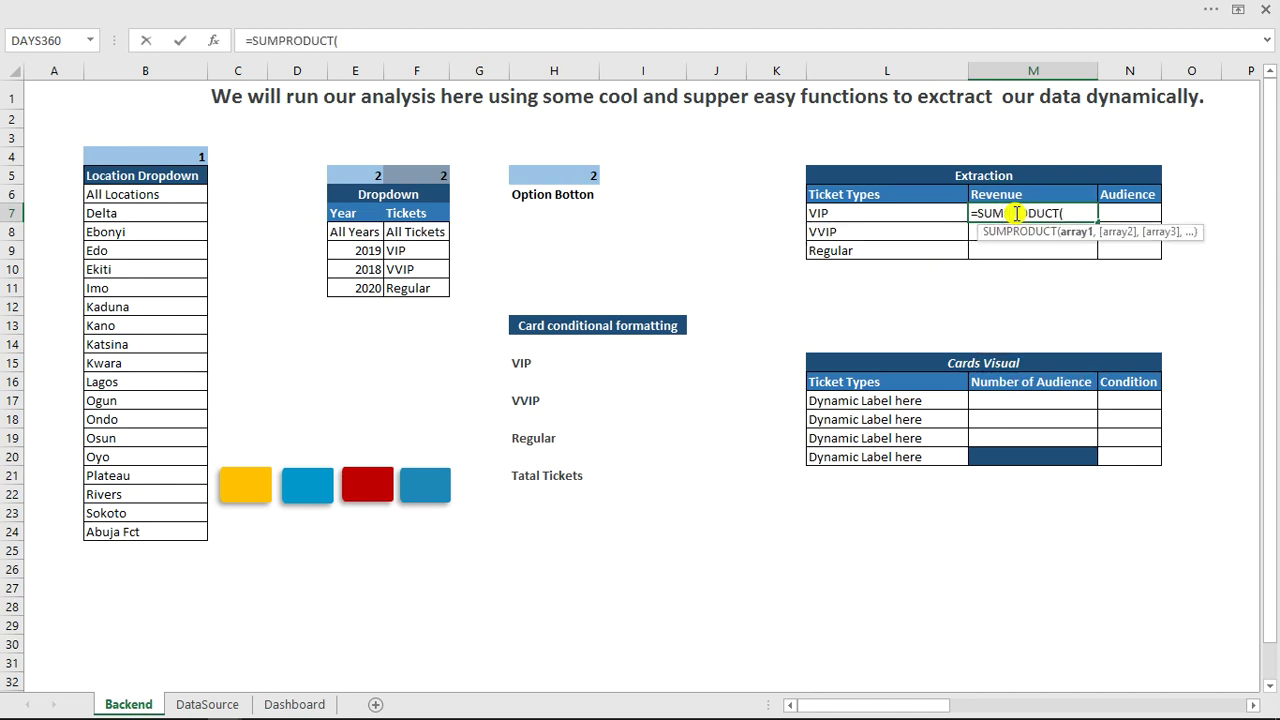
Add the condition (FullTable[Ticket Types]=L7) as the first factor of the SUMPRODUCT formula in M7.
{"action": "type", "text": "(ful"}
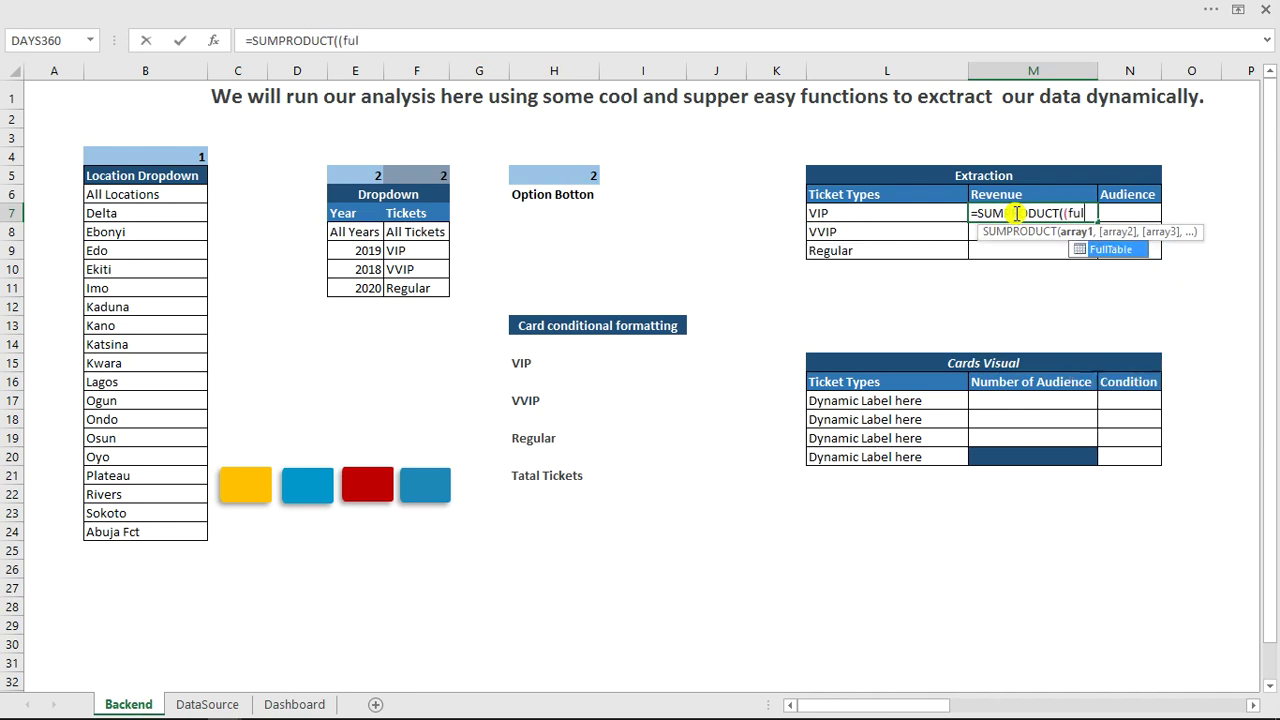
{"action": "key", "text": "Tab"}
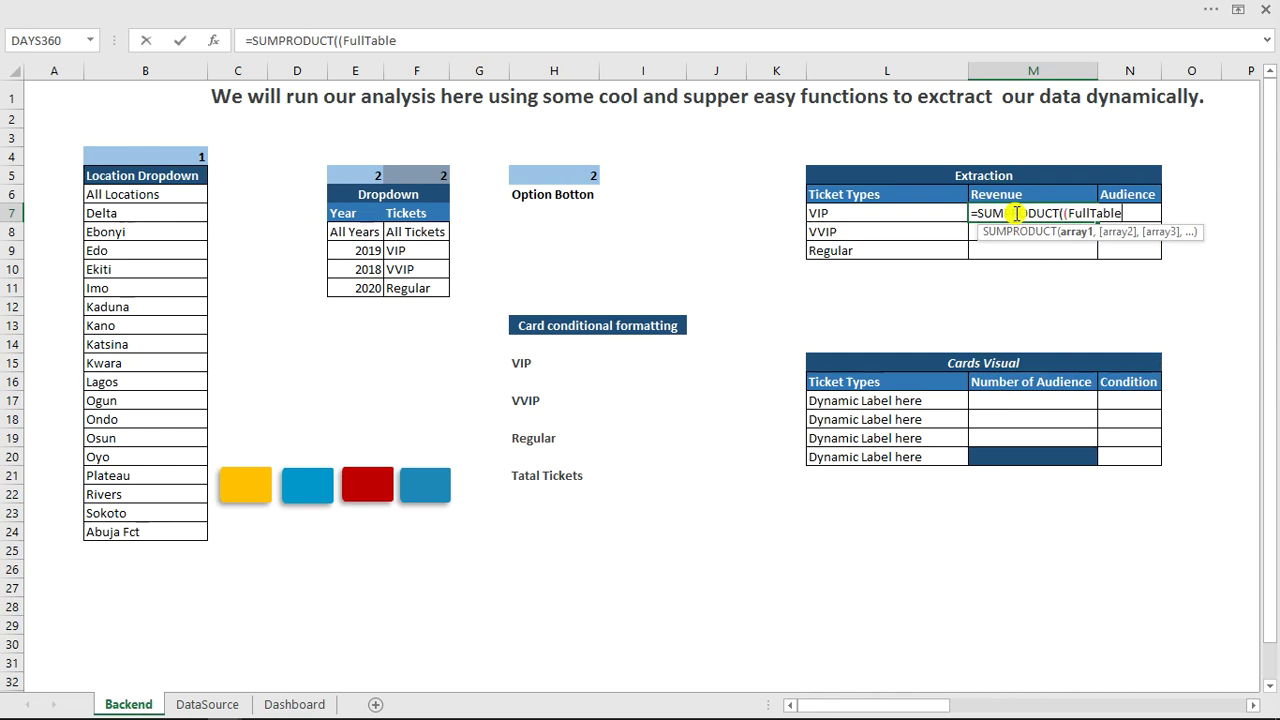
{"action": "type", "text": "["}
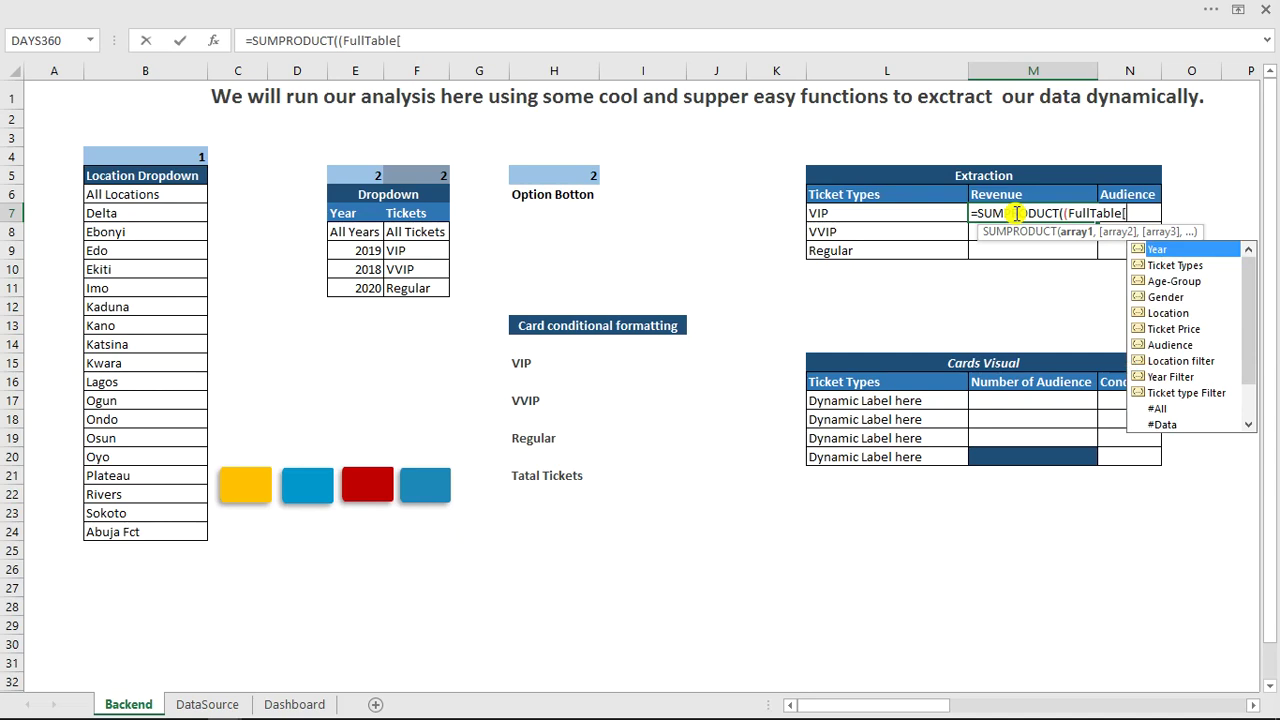
{"action": "key", "text": "Down"}
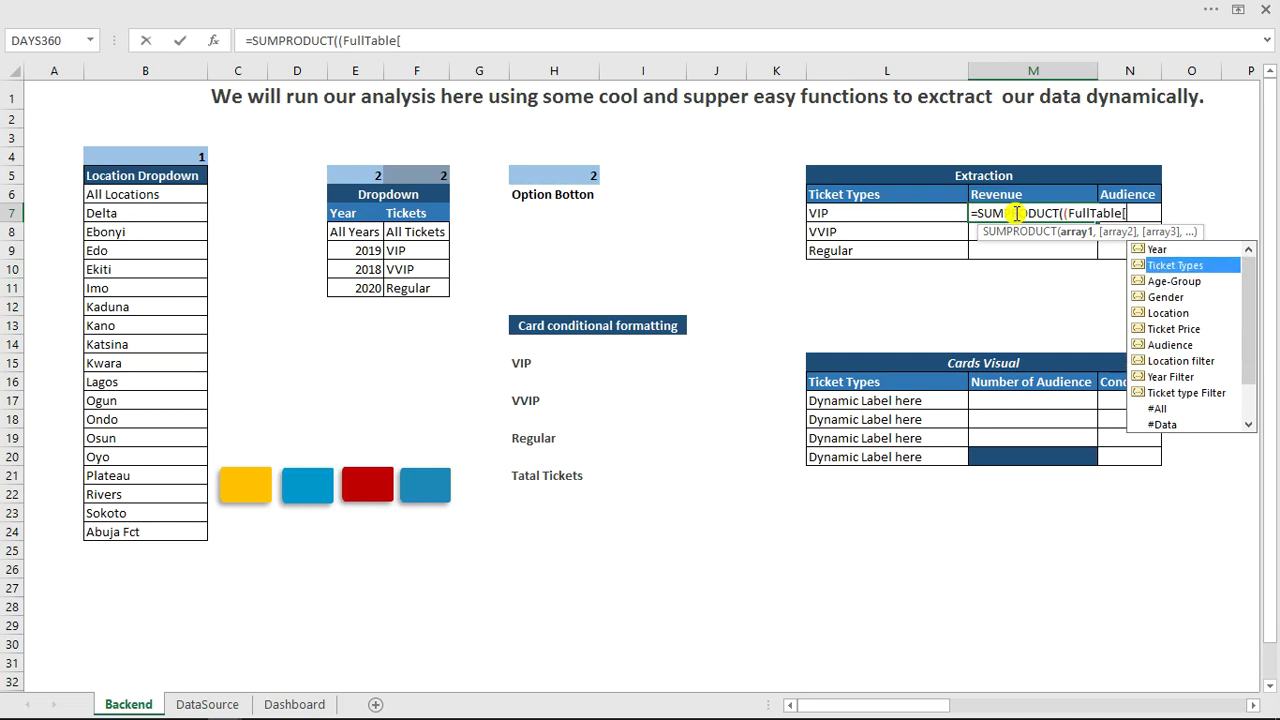
{"action": "key", "text": "Tab"}
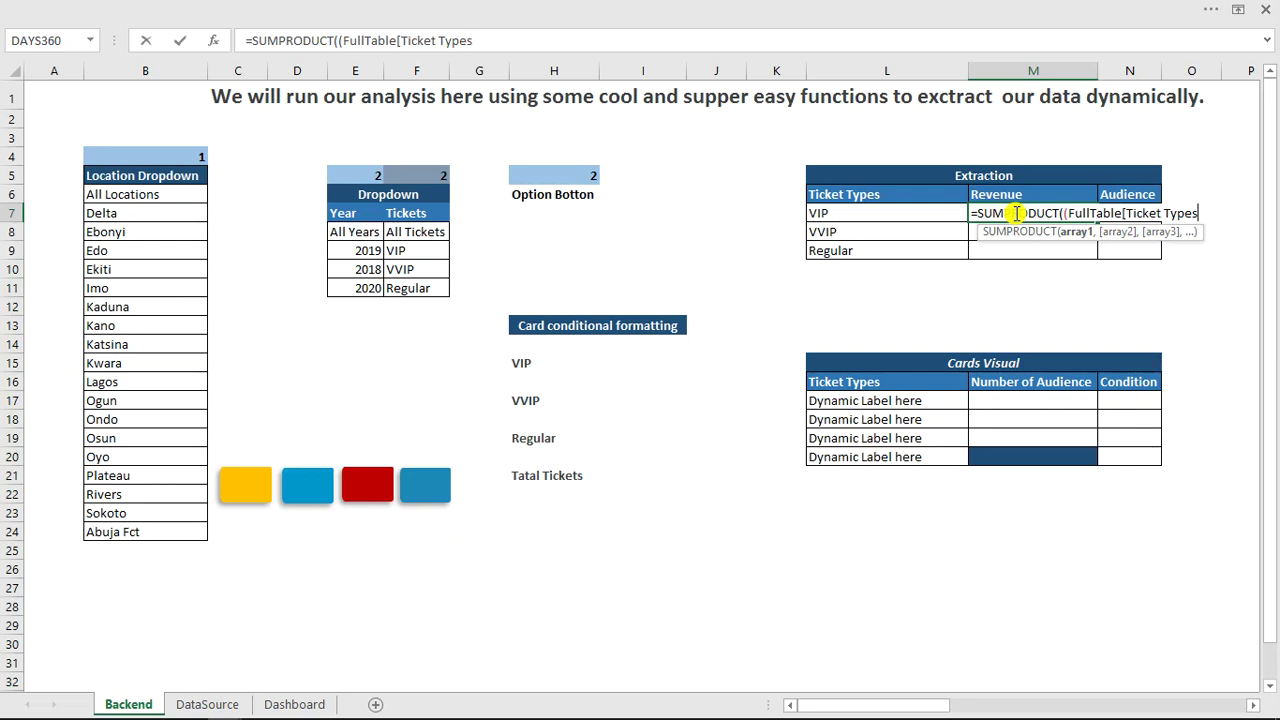
{"action": "type", "text": "]="}
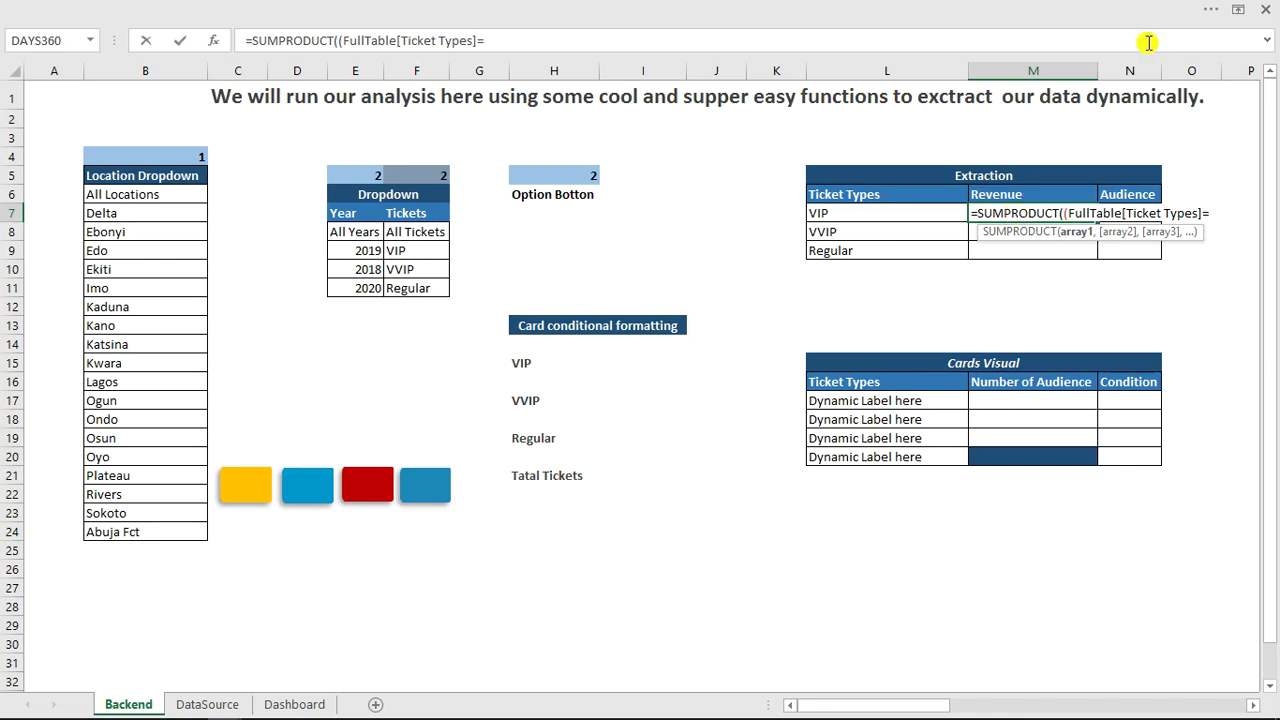
{"action": "left_click", "coordinate": [878, 213]}
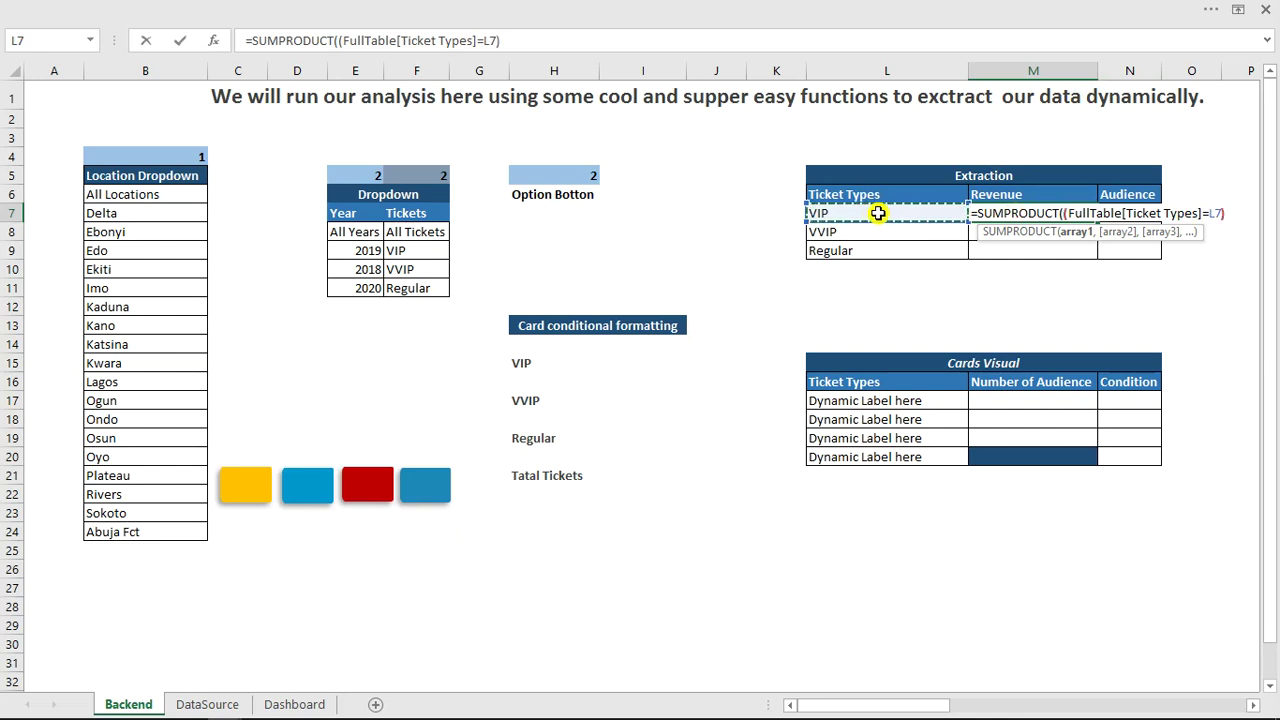
{"action": "type", "text": ")"}
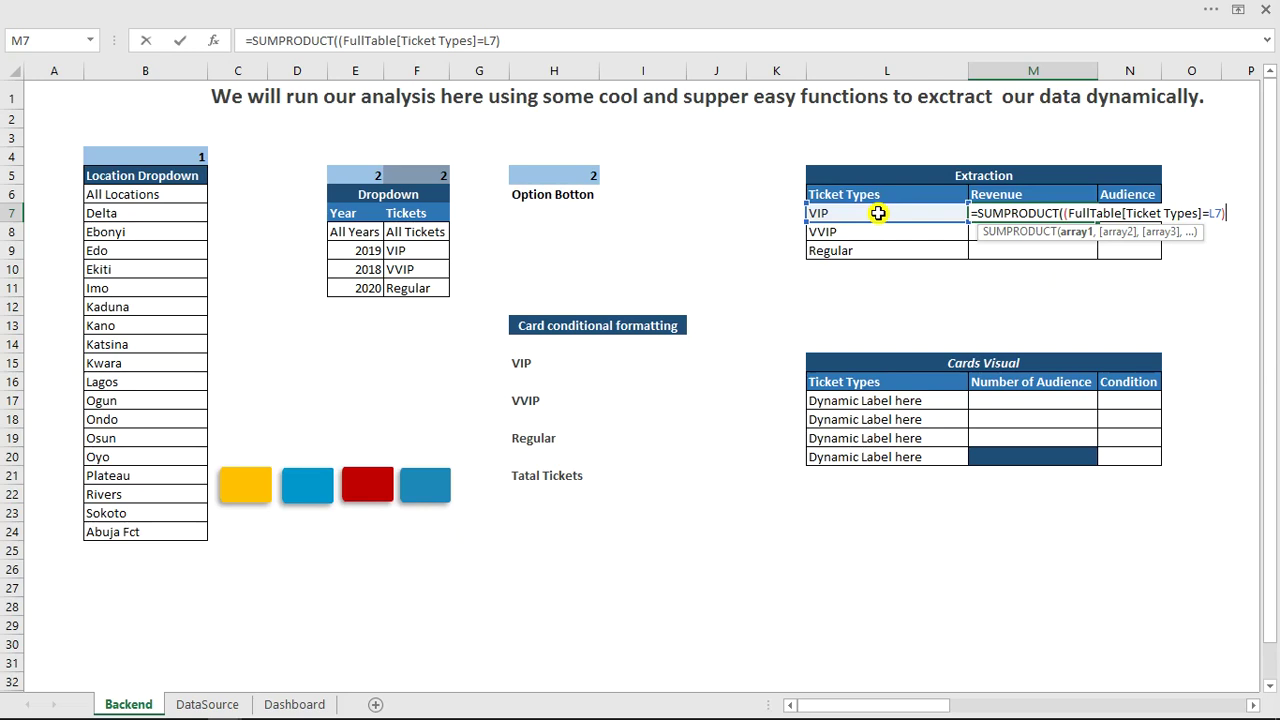
Multiply the ticket type condition in M7 by the Location filter column of FullTable.
{"action": "type", "text": "*("}
{"action": "type", "text": "ful"}
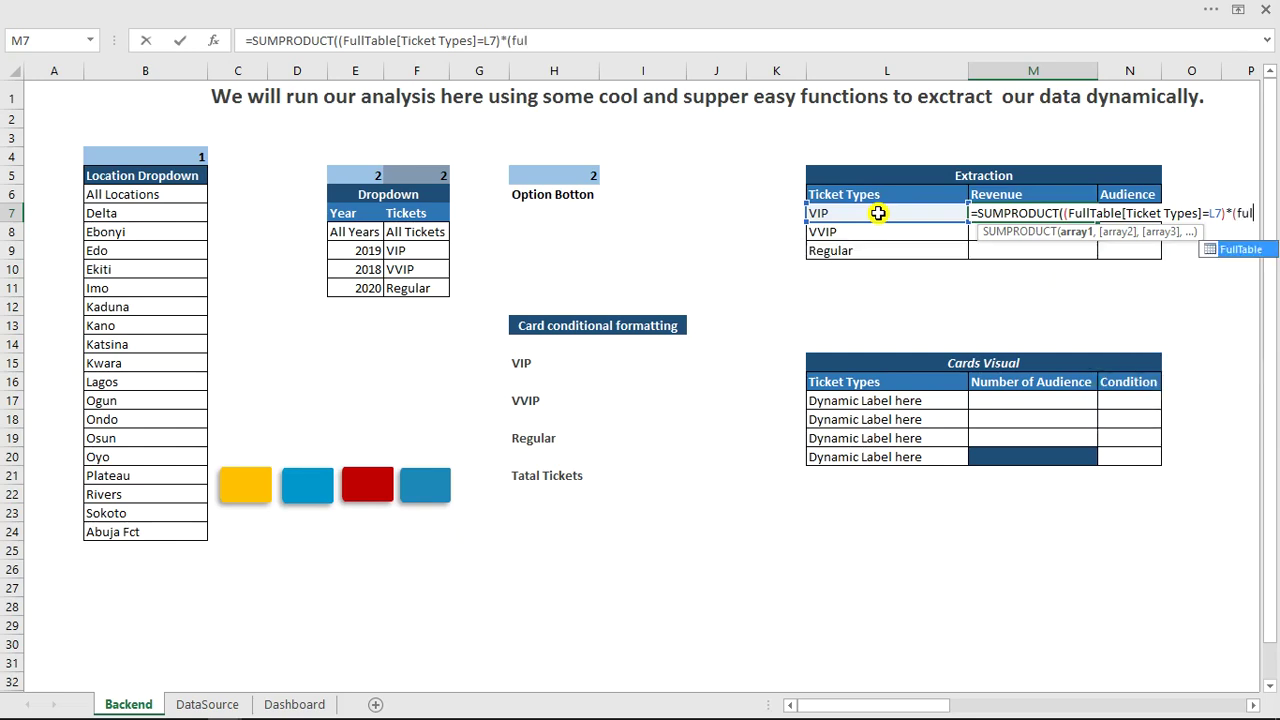
{"action": "key", "text": "Tab"}
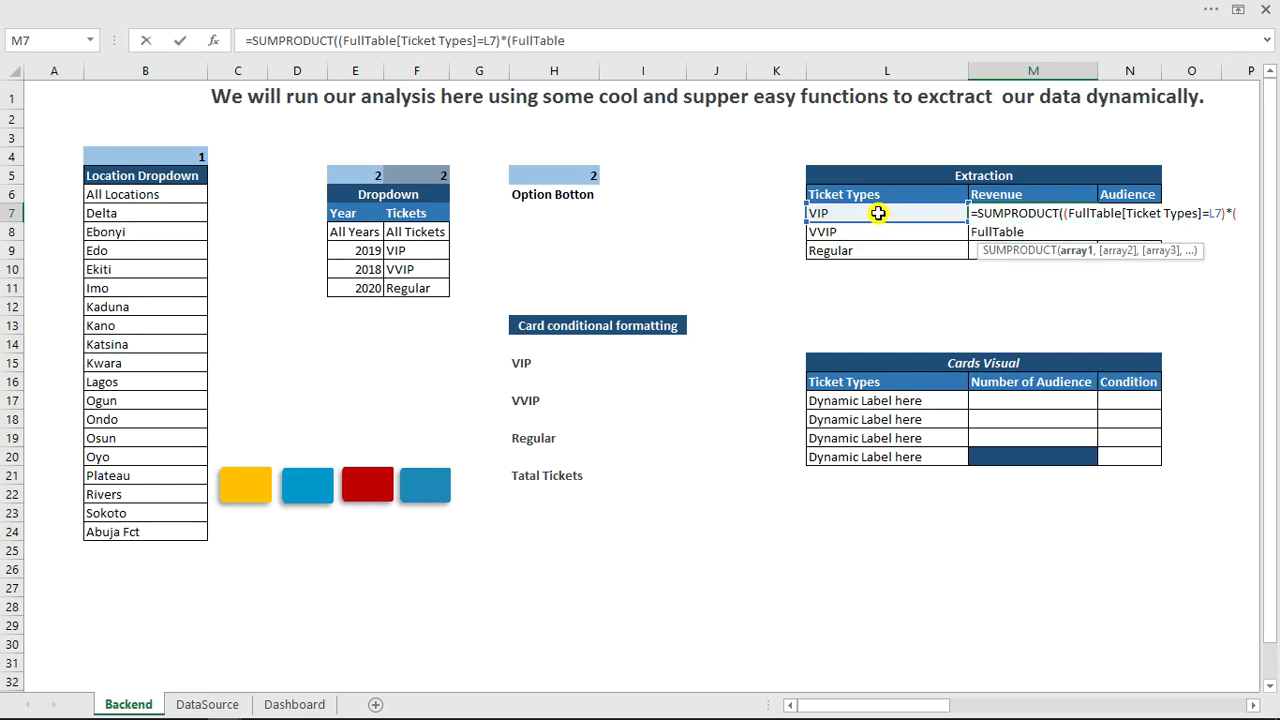
{"action": "type", "text": "["}
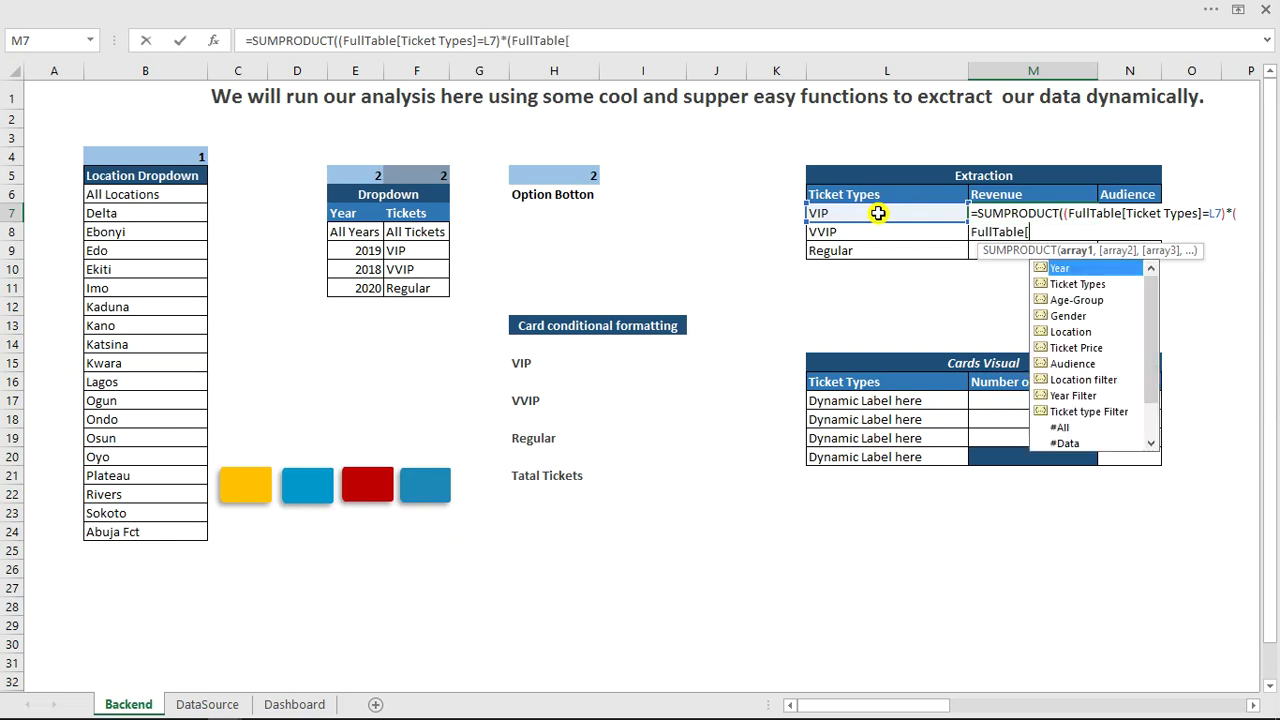
{"action": "key", "text": "Down"}
{"action": "key", "text": "Down"}
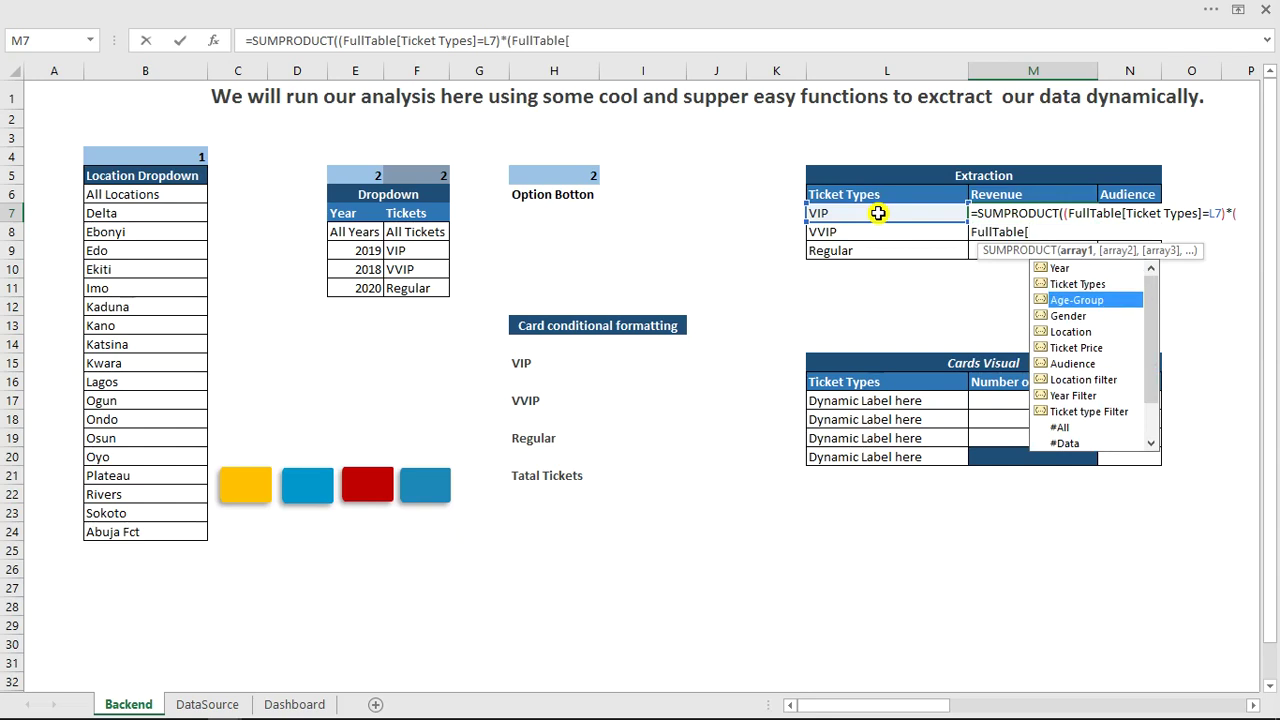
{"action": "key", "text": "Down"}
{"action": "key", "text": "Down"}
{"action": "key", "text": "Down"}
{"action": "key", "text": "Down"}
{"action": "key", "text": "Down"}
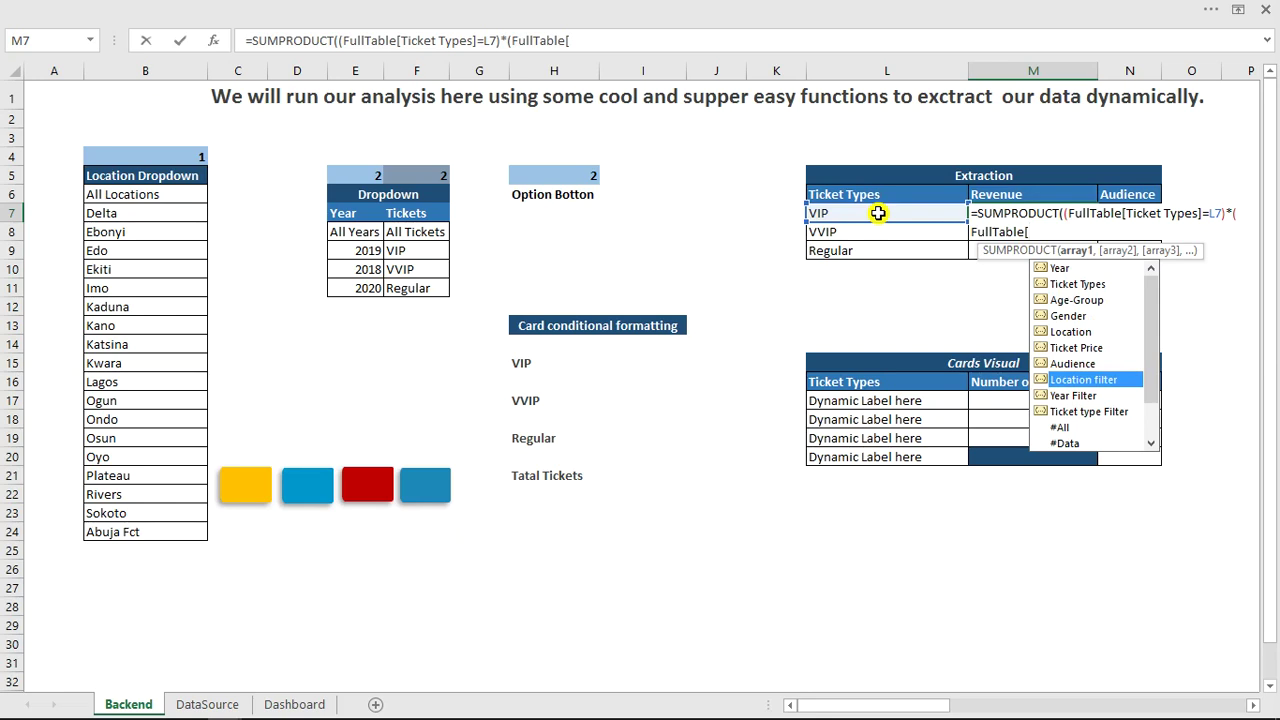
{"action": "key", "text": "Tab"}
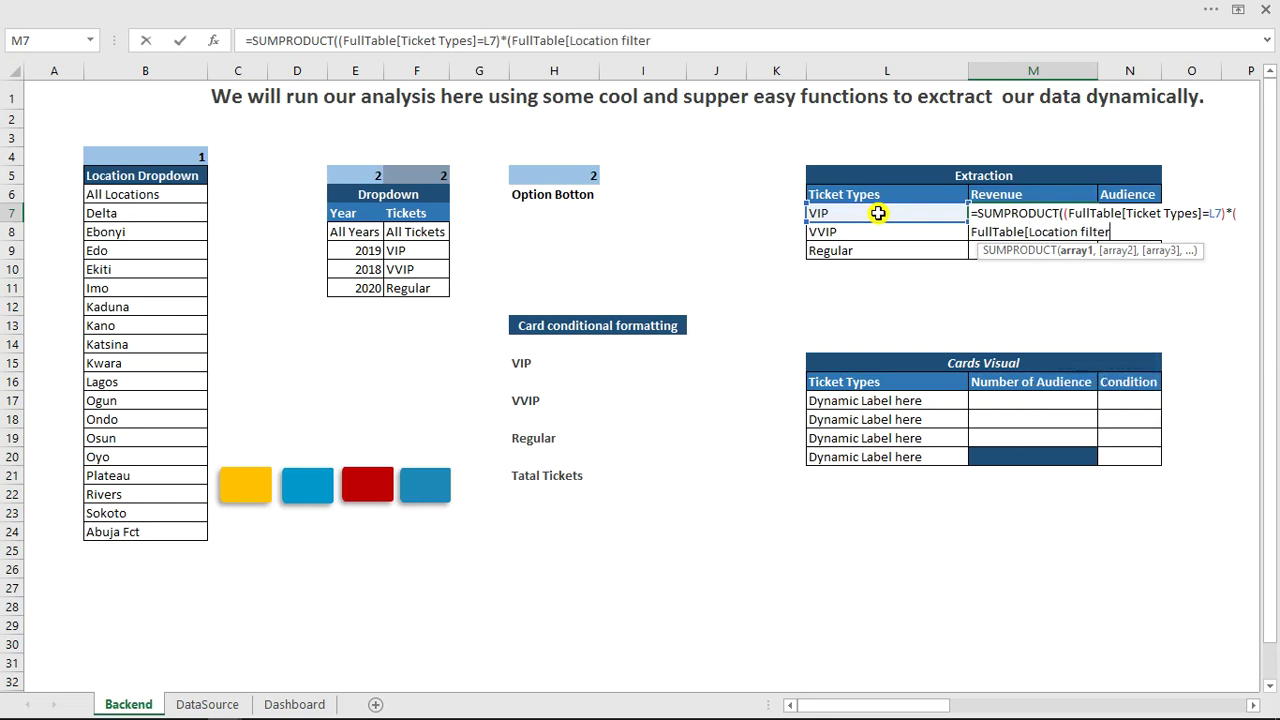
Close the Location filter factor and multiply it by the Year Filter column of FullTable.
{"action": "type", "text": "])*(ful"}
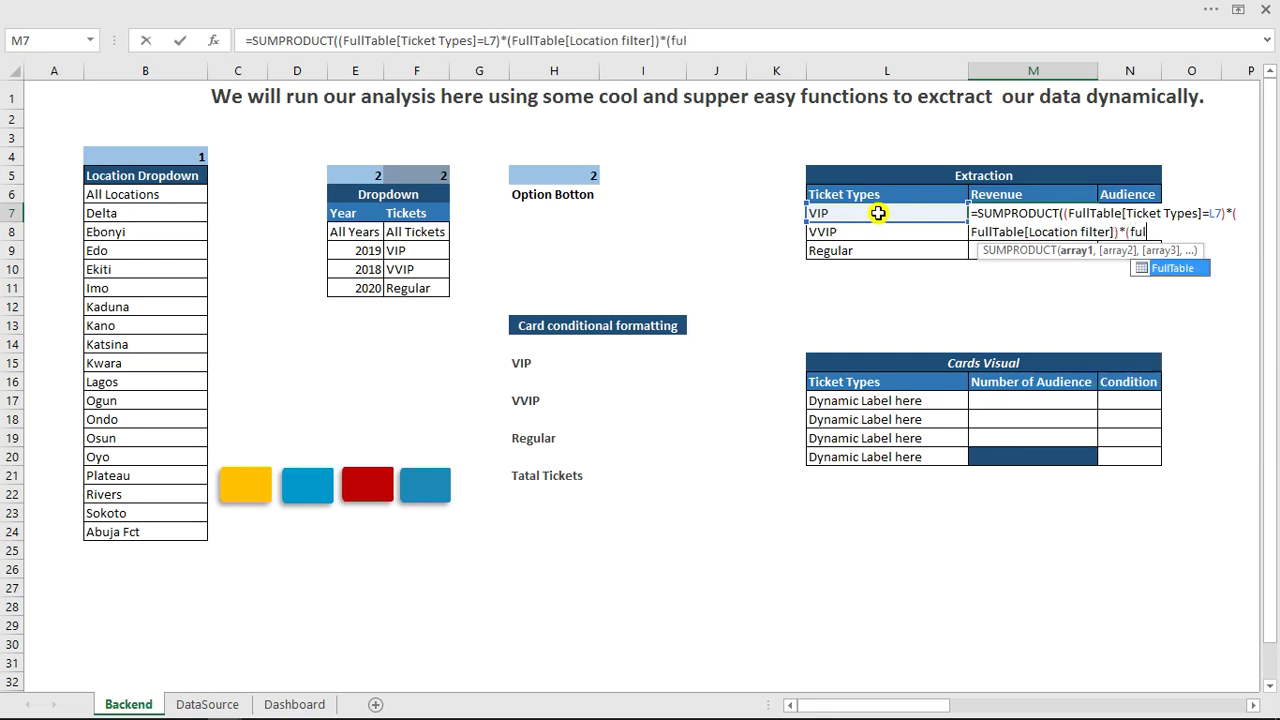
{"action": "key", "text": "Tab"}
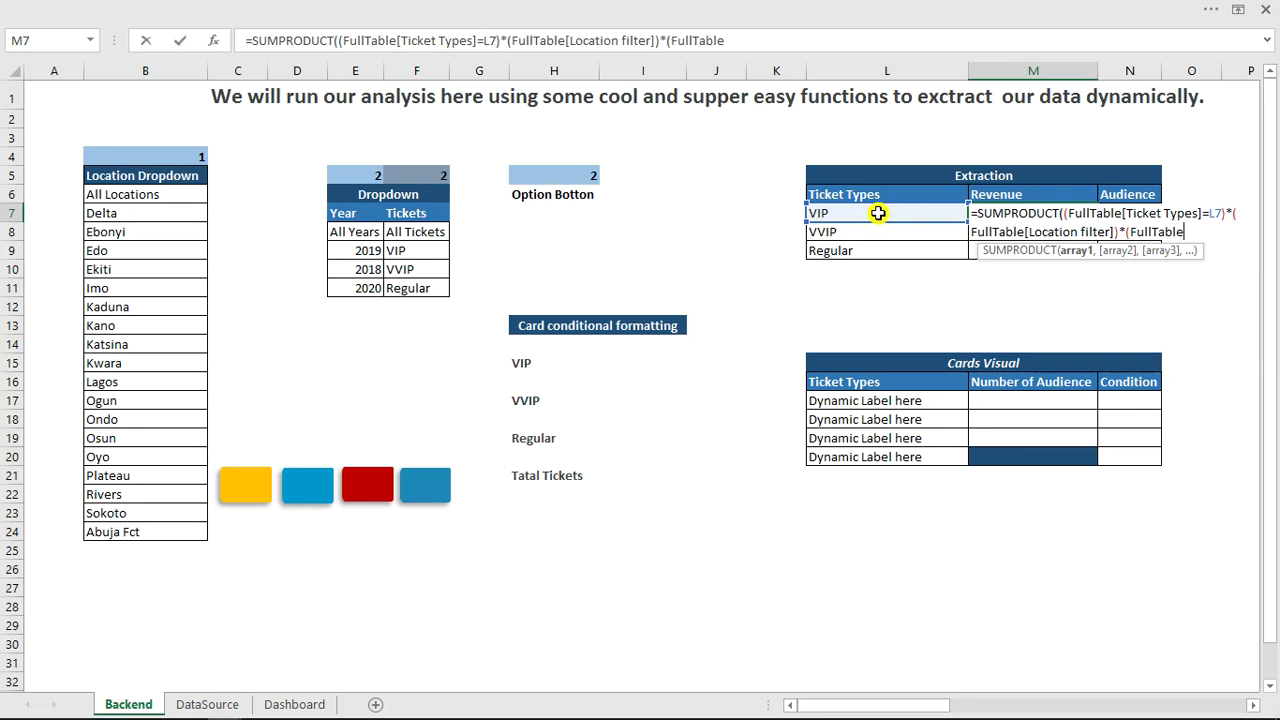
{"action": "type", "text": "["}
{"action": "key", "text": "Down"}
{"action": "key", "text": "Down"}
{"action": "key", "text": "Down"}
{"action": "key", "text": "Down"}
{"action": "key", "text": "Down"}
{"action": "key", "text": "Down"}
{"action": "key", "text": "Down"}
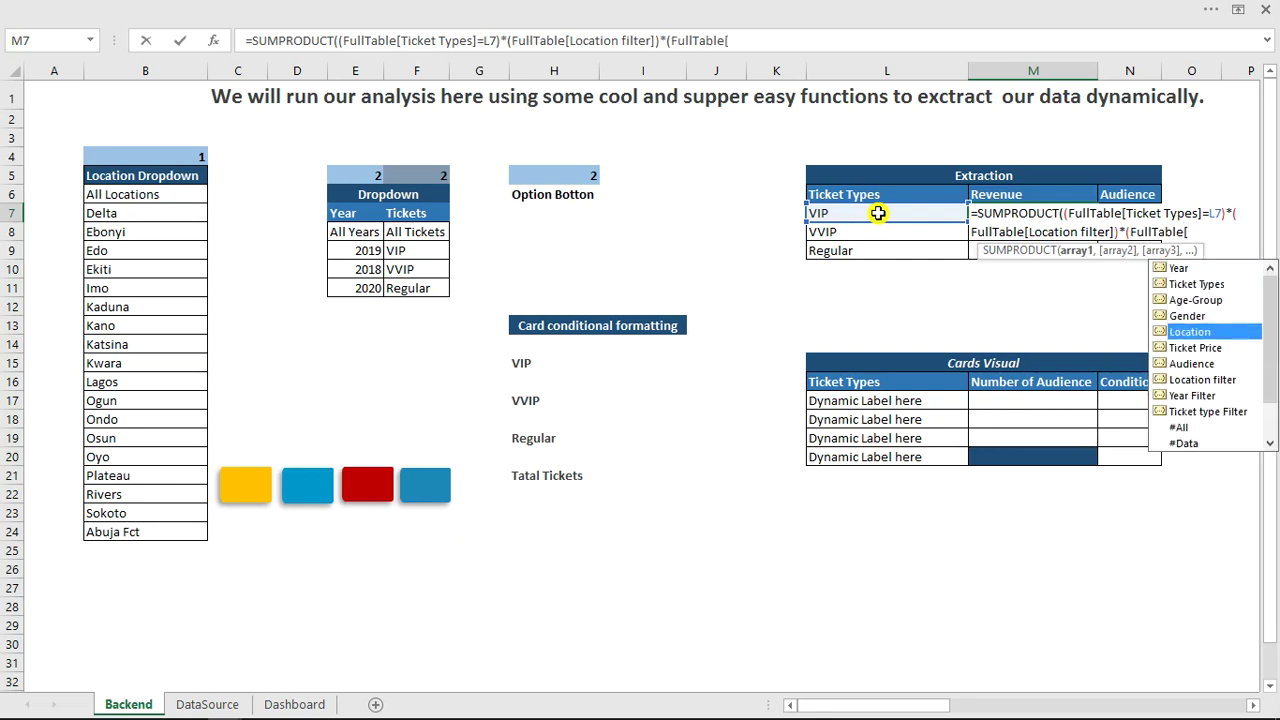
{"action": "key", "text": "Down"}
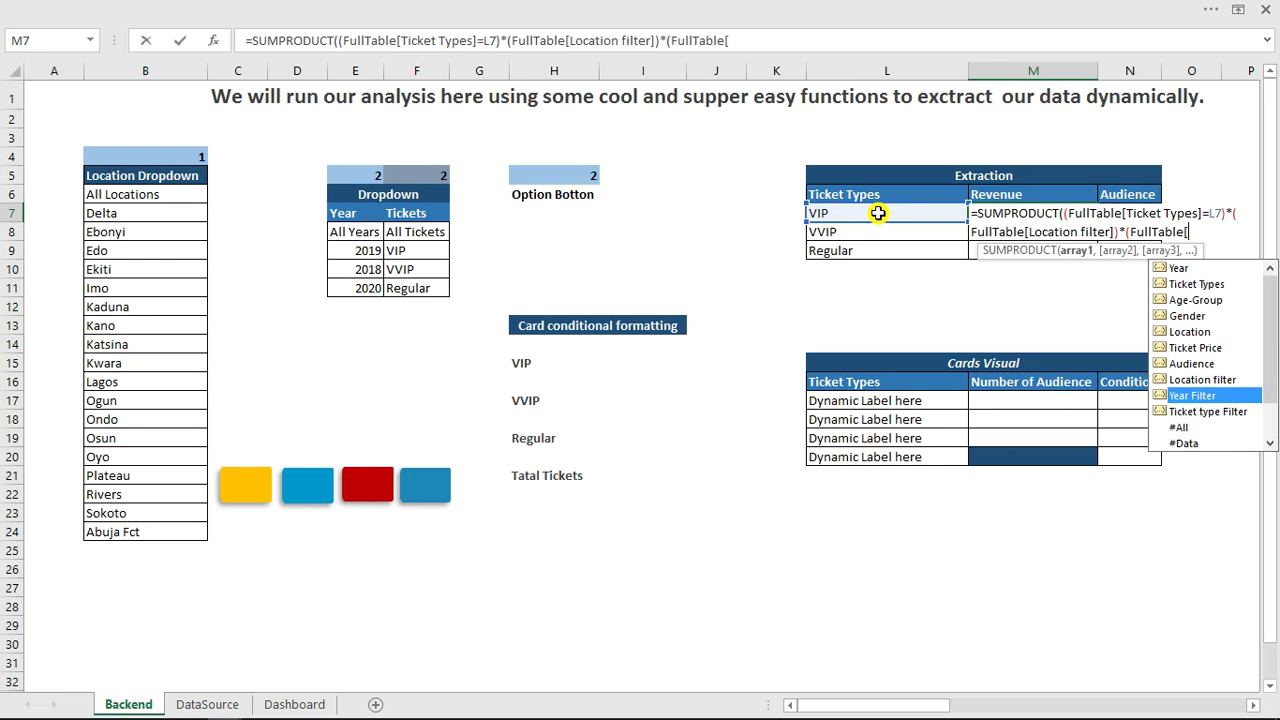
{"action": "key", "text": "Tab"}
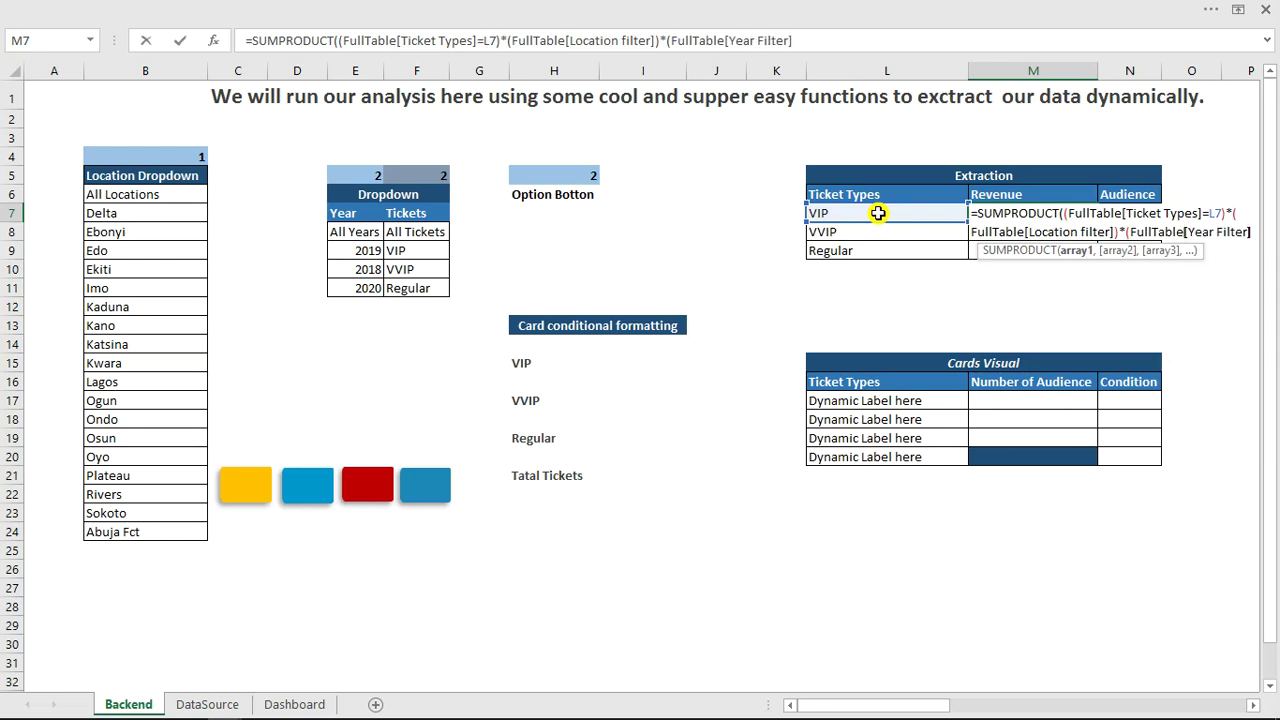
Close the Year Filter factor and multiply it by (FullTable[Ticket Price]) to calculate the revenue.
{"action": "type", "text": ")*("}
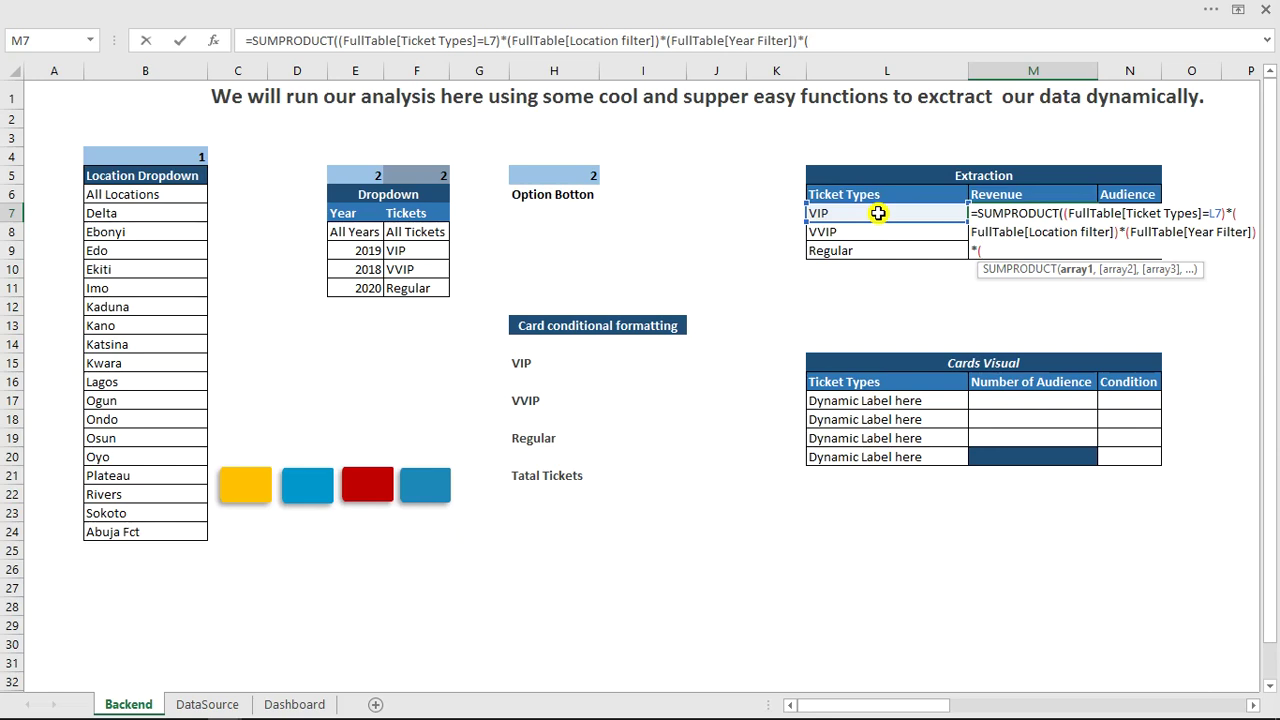
{"action": "type", "text": "ful"}
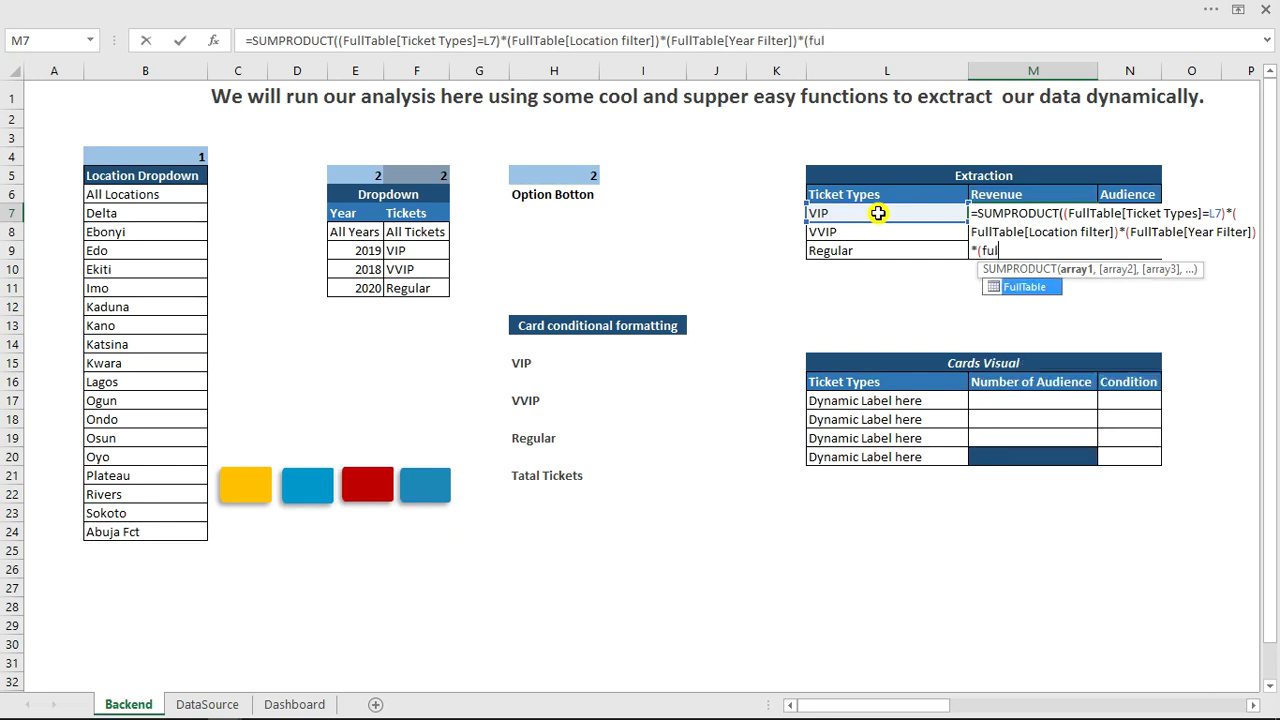
{"action": "key", "text": "Tab"}
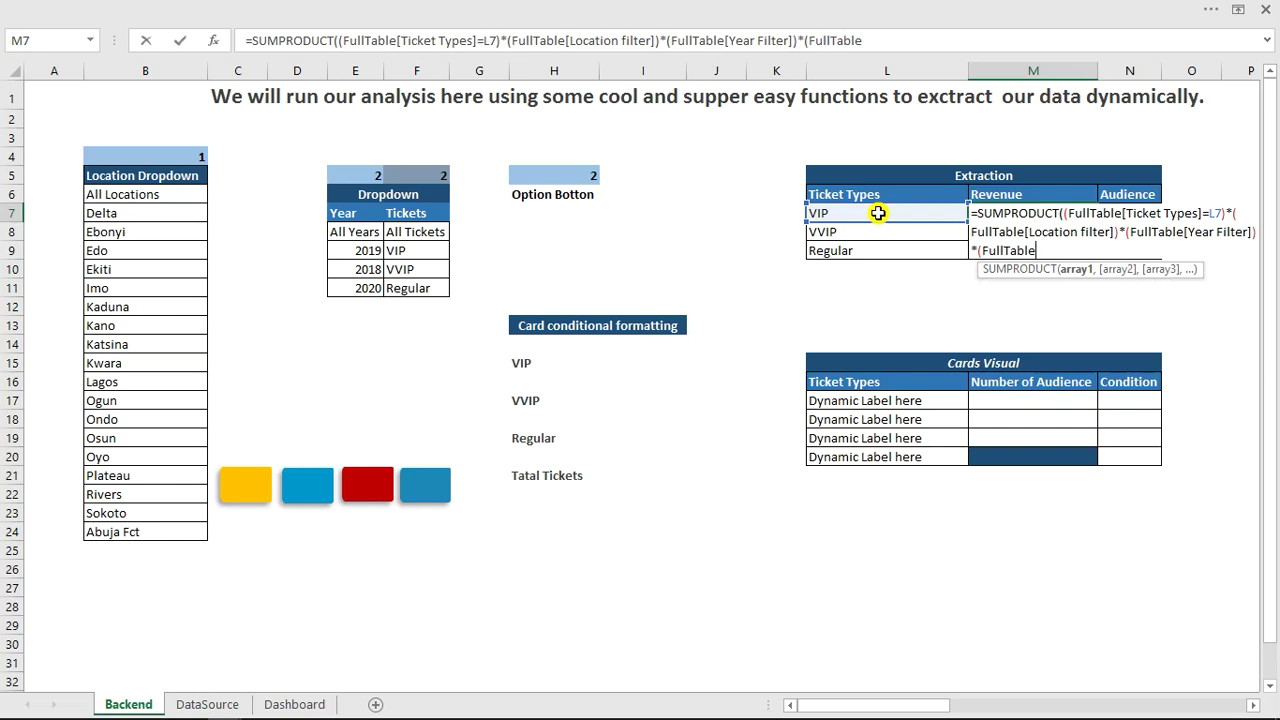
{"action": "type", "text": "["}
{"action": "key", "text": "Down"}
{"action": "key", "text": "Down"}
{"action": "key", "text": "Down"}
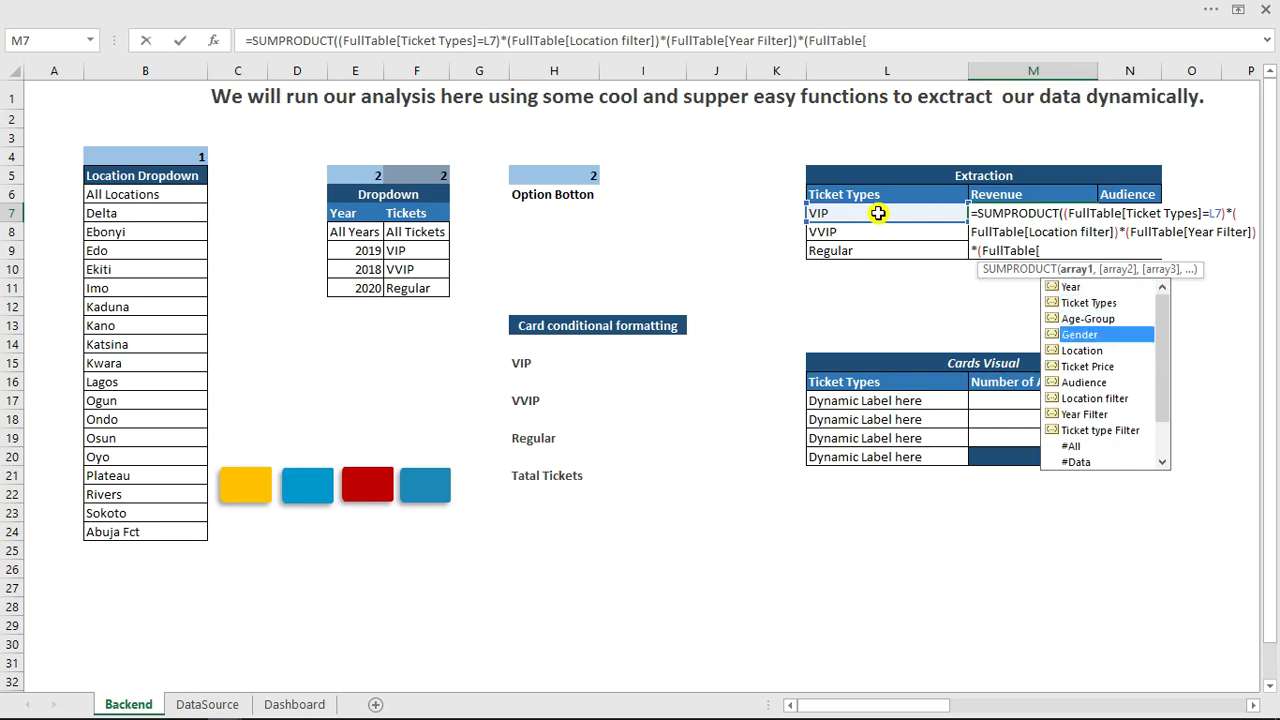
{"action": "key", "text": "Down"}
{"action": "key", "text": "Down"}
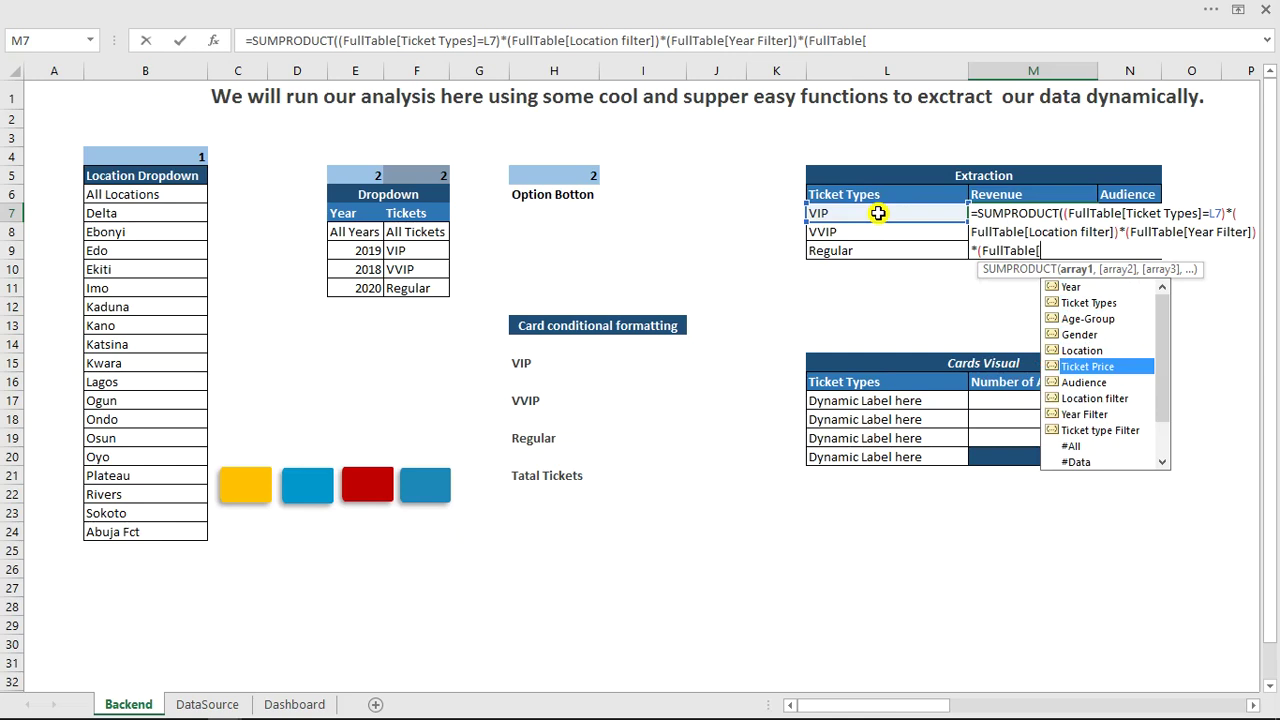
{"action": "key", "text": "Tab"}
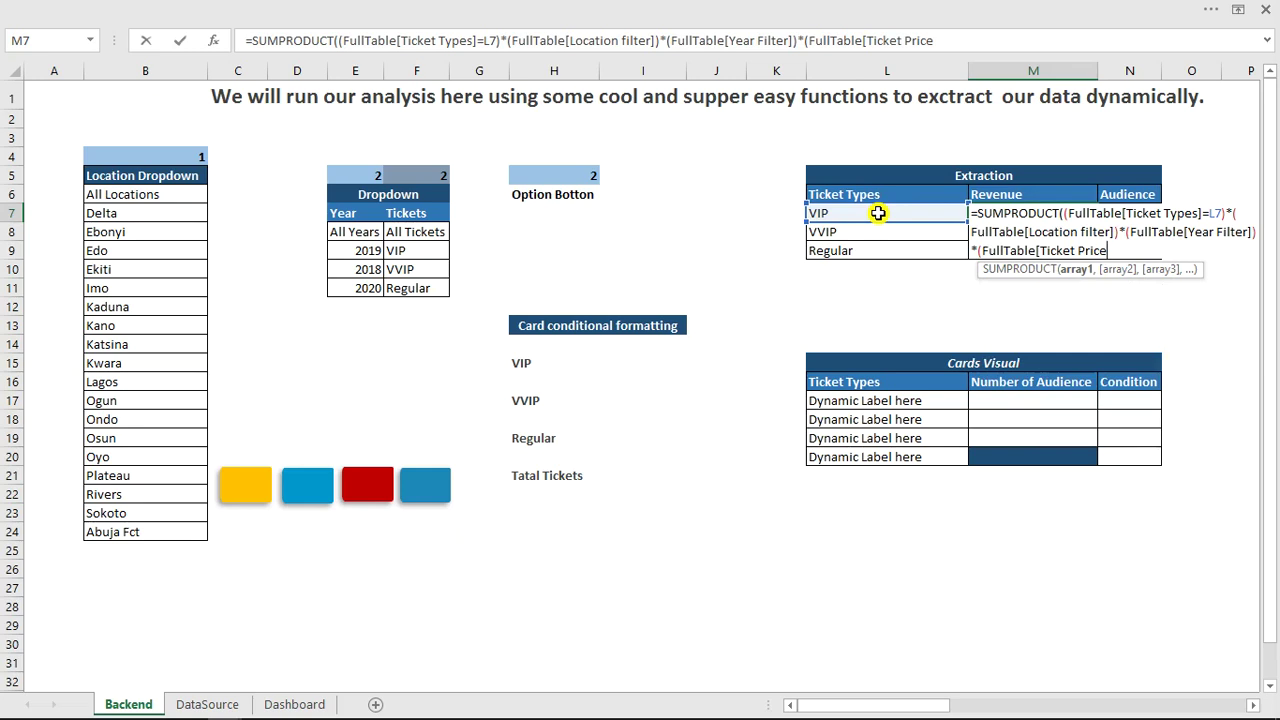
{"action": "type", "text": "])"}
Complete the SUMPRODUCT formula in M7 with its final closing parenthesis and fill it down to M9 for VVIP and Regular.
{"action": "key", "text": "Return"}
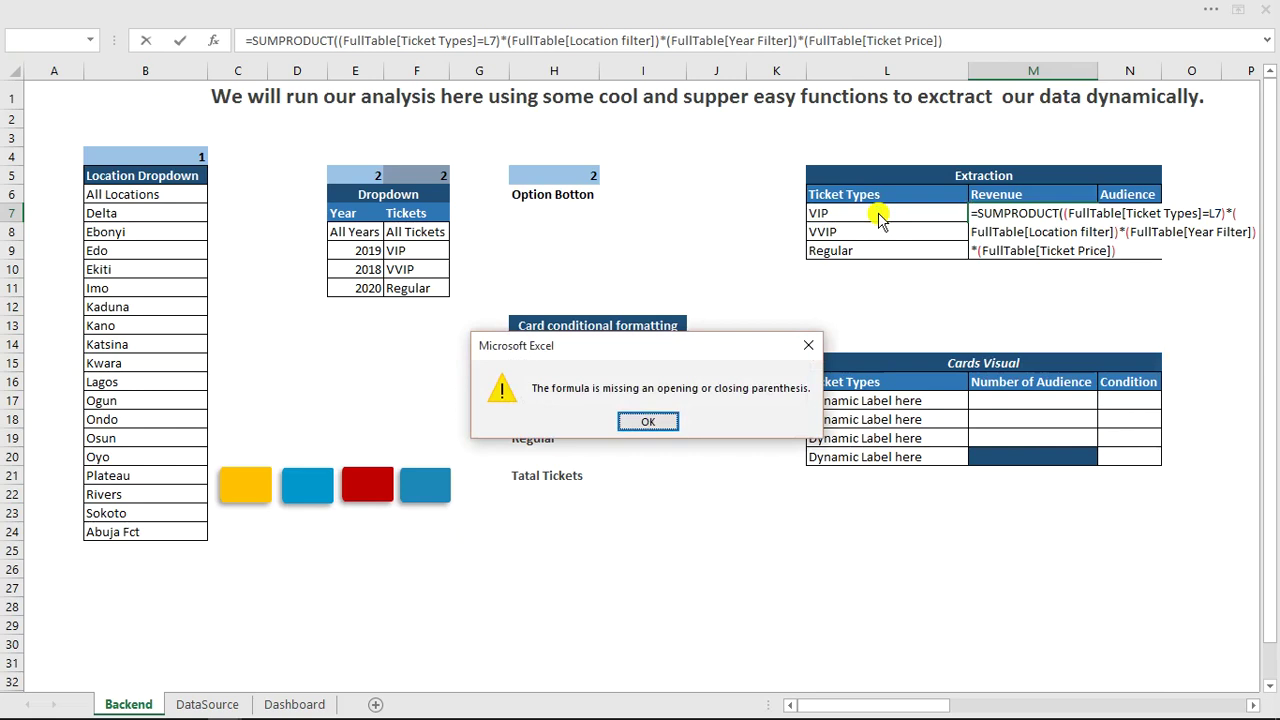
{"action": "key", "text": "Return"}
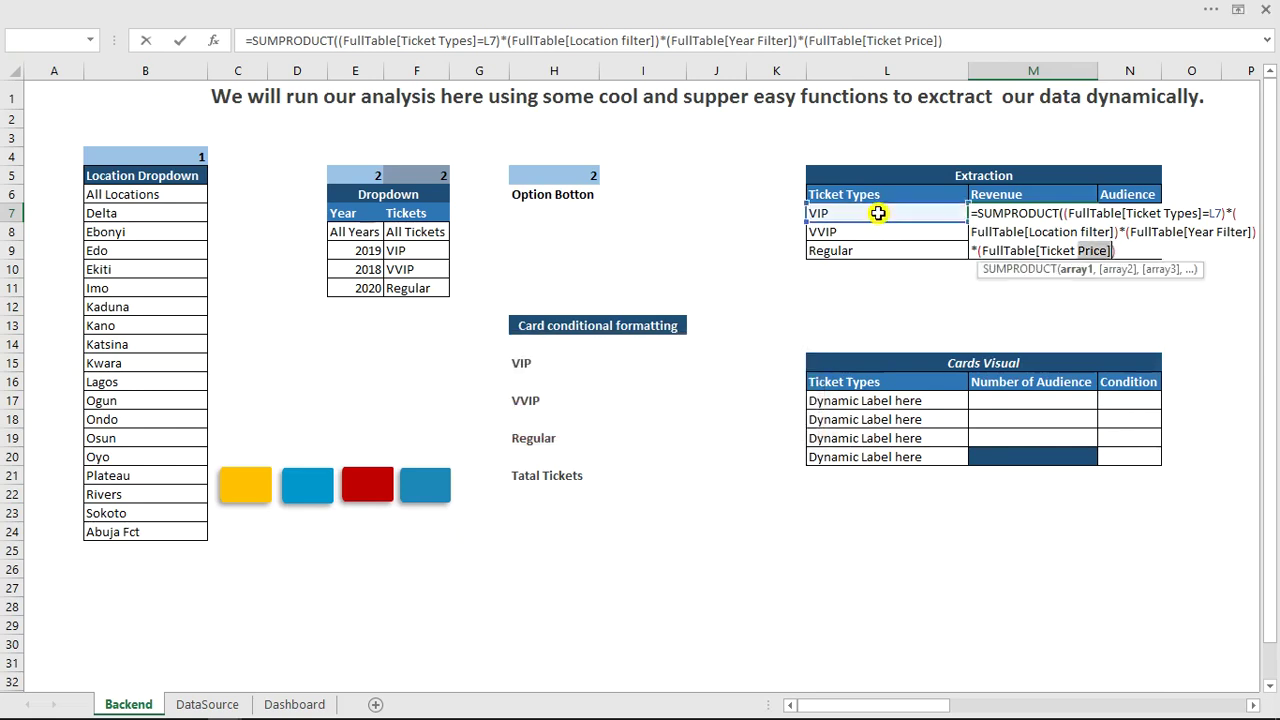
{"action": "key", "text": "End"}
{"action": "key", "text": "Return"}
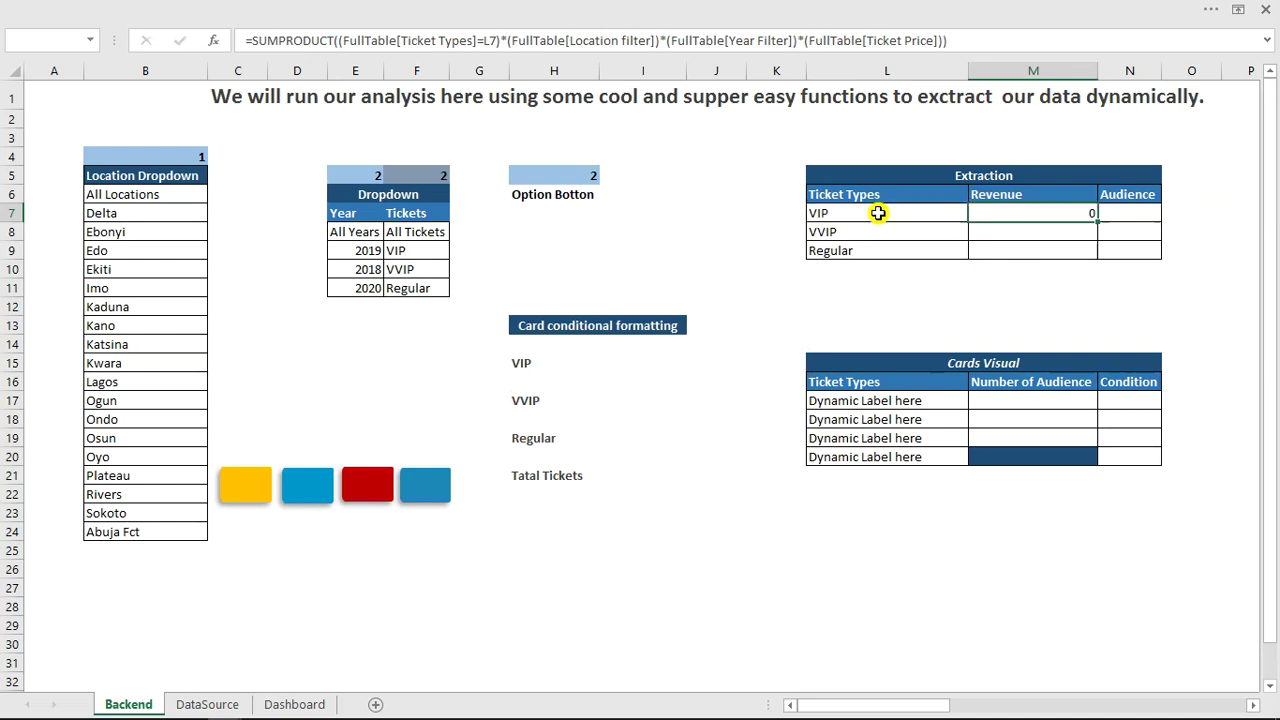
{"action": "left_click", "coordinate": [1055, 213]}
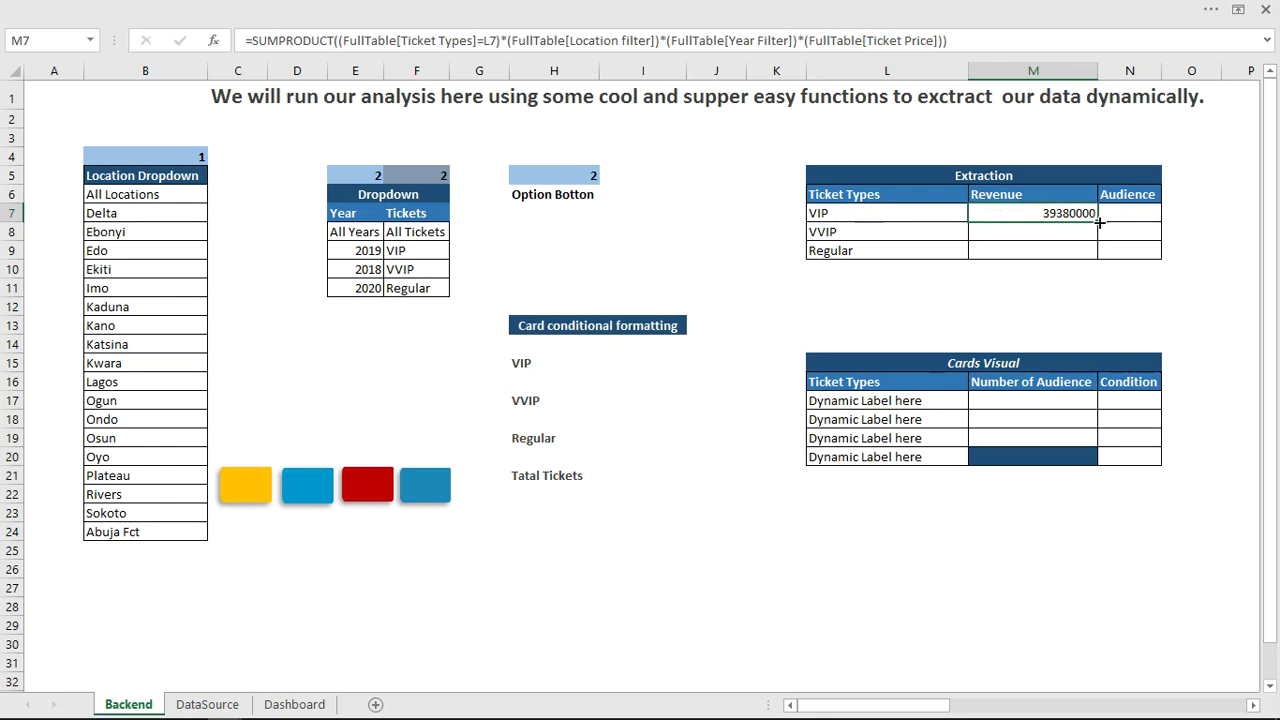
{"action": "left_click_drag", "start_coordinate": [1097, 222], "coordinate": [1099, 256]}
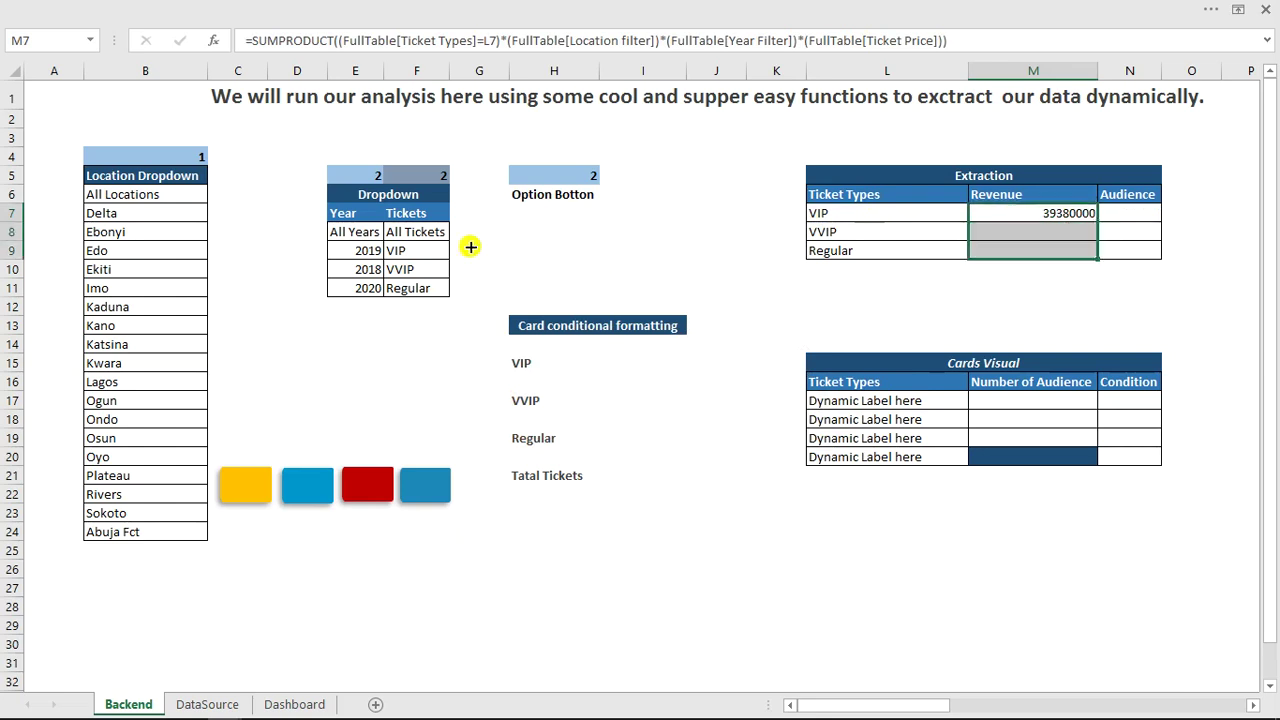
Set the Year selector in E5 and the Tickets selector in F5 to 1 for all years and all tickets.
{"action": "left_click", "coordinate": [358, 176]}
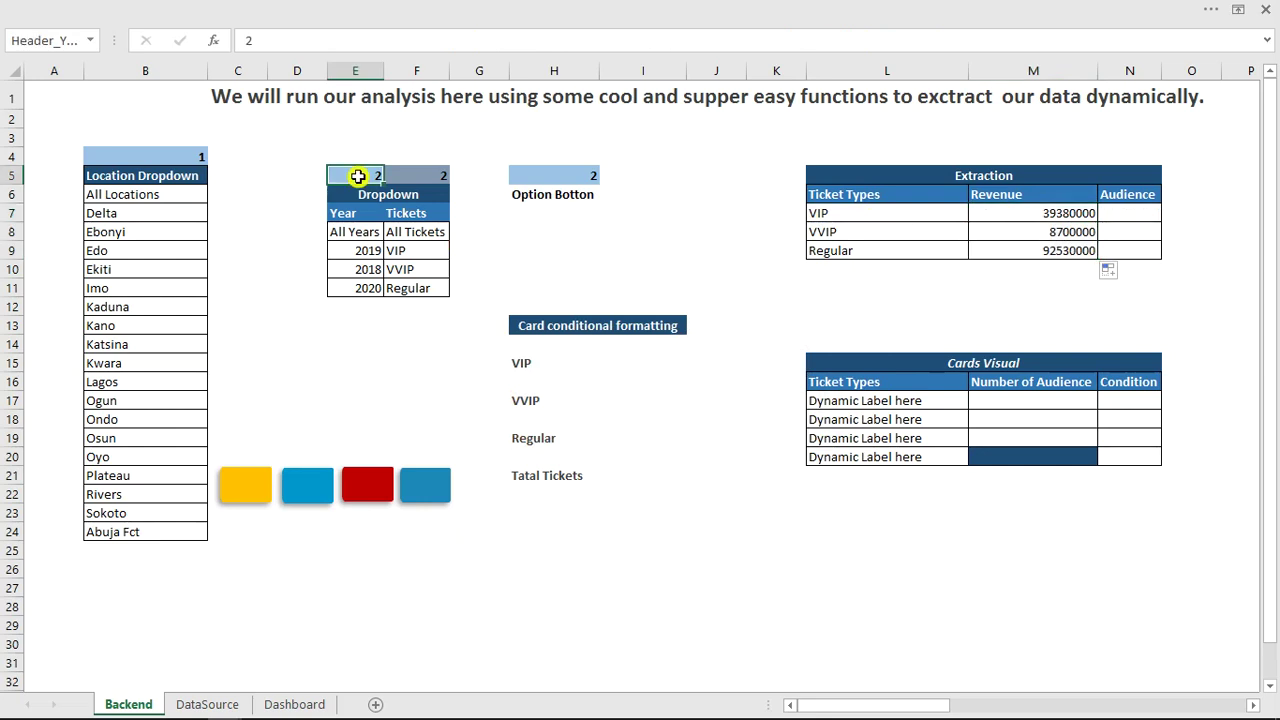
{"action": "type", "text": "1"}
{"action": "left_click", "coordinate": [433, 175]}
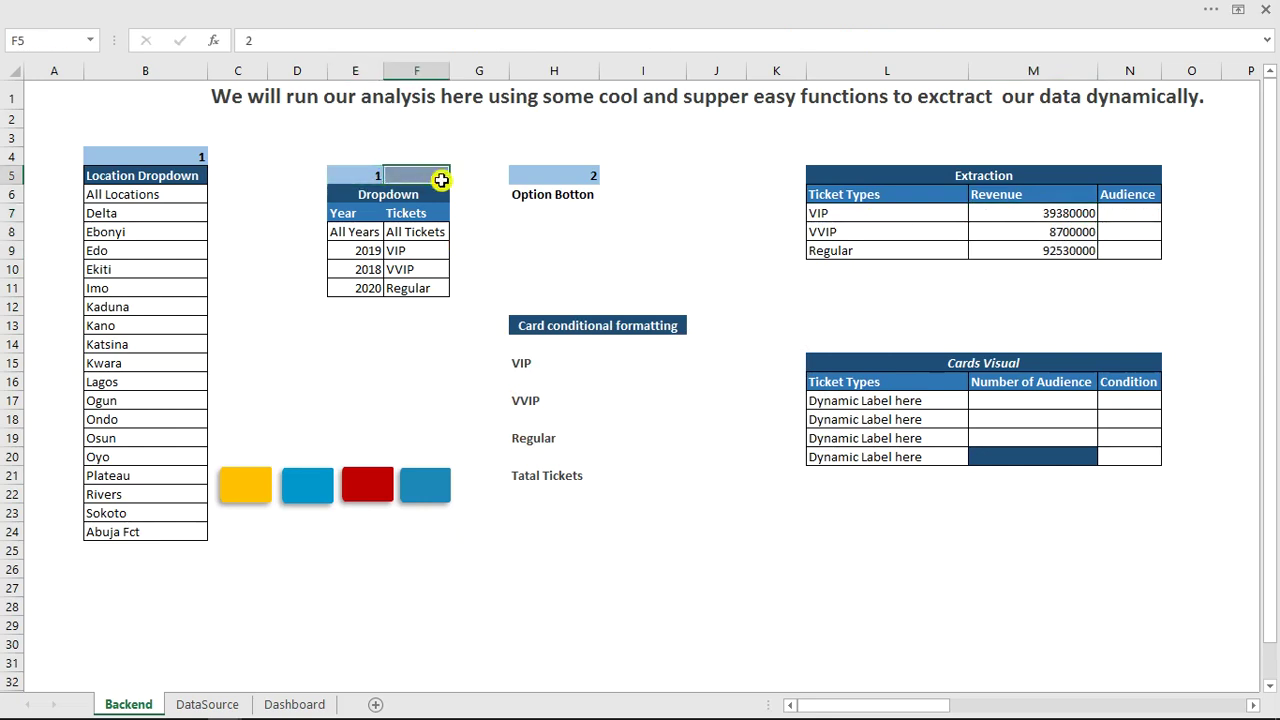
{"action": "type", "text": "1"}
{"action": "left_click", "coordinate": [614, 232]}
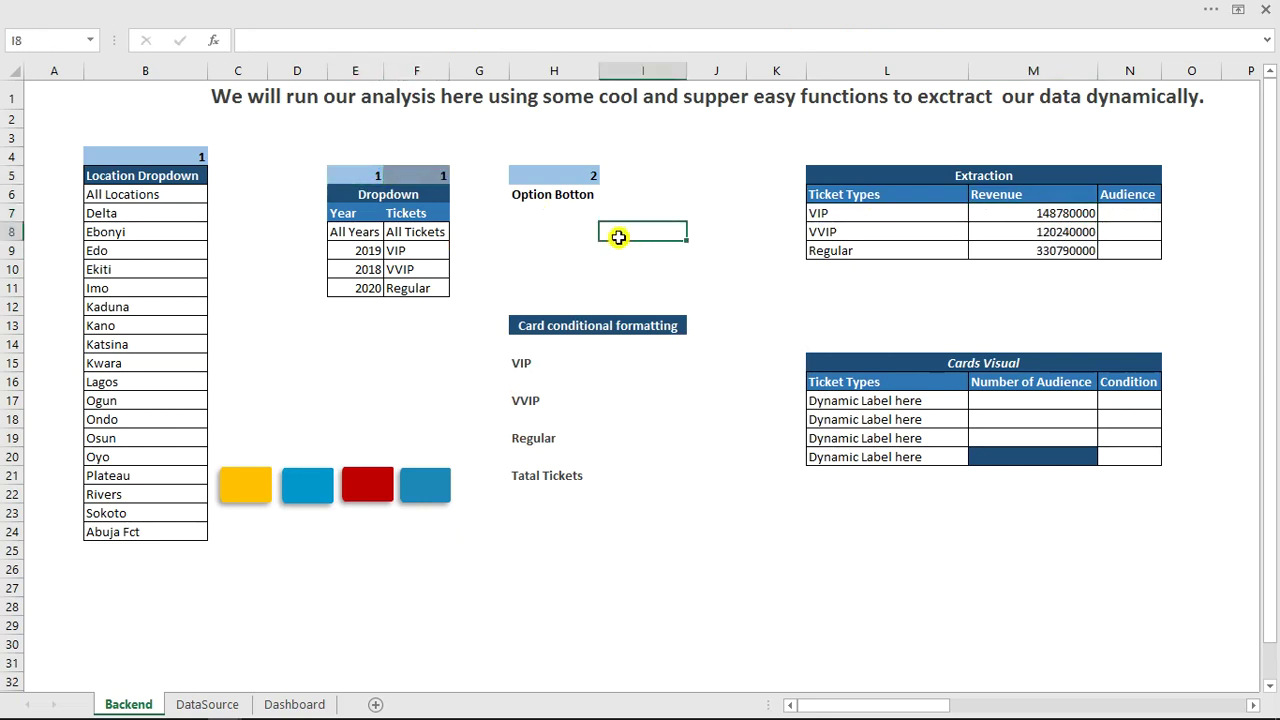
{"action": "left_click", "coordinate": [1050, 217]}
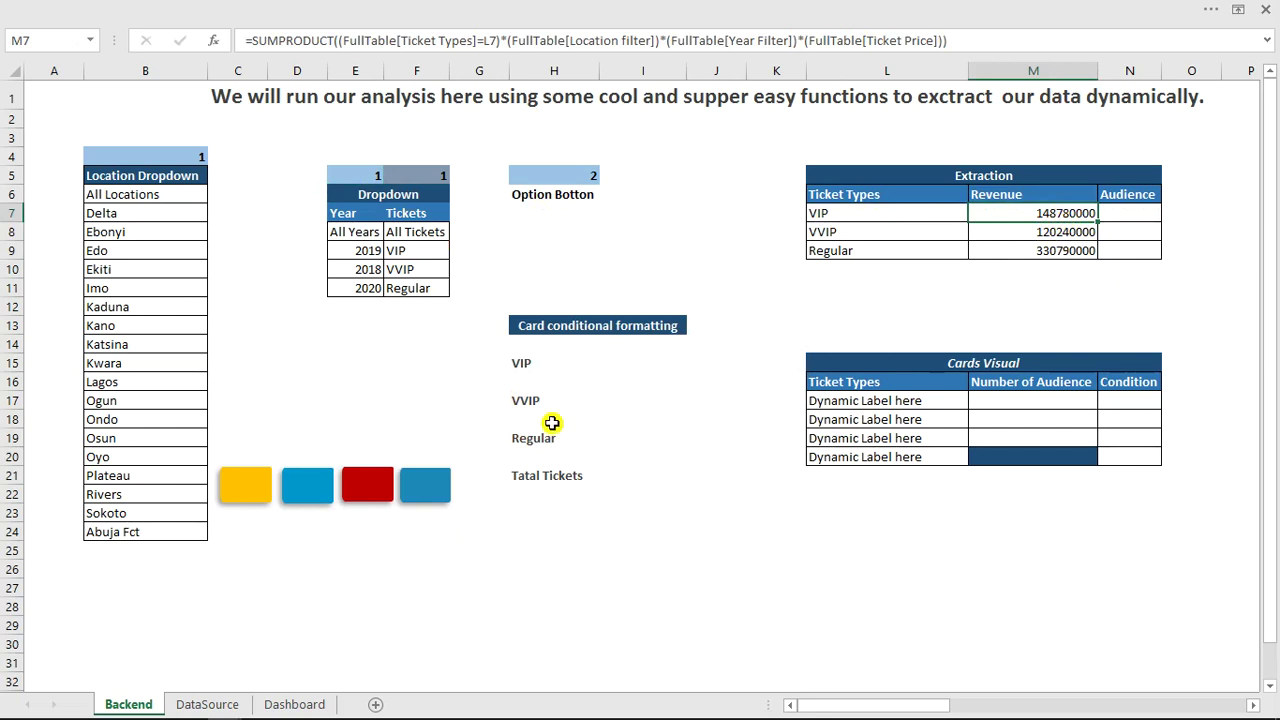
Start a SUMIF formula in cell L3 of the DataSource sheet, beside FullTable.
{"action": "left_click", "coordinate": [205, 704]}
{"action": "scroll", "coordinate": [976, 160], "scroll_direction": "up", "scroll_amount": 20}
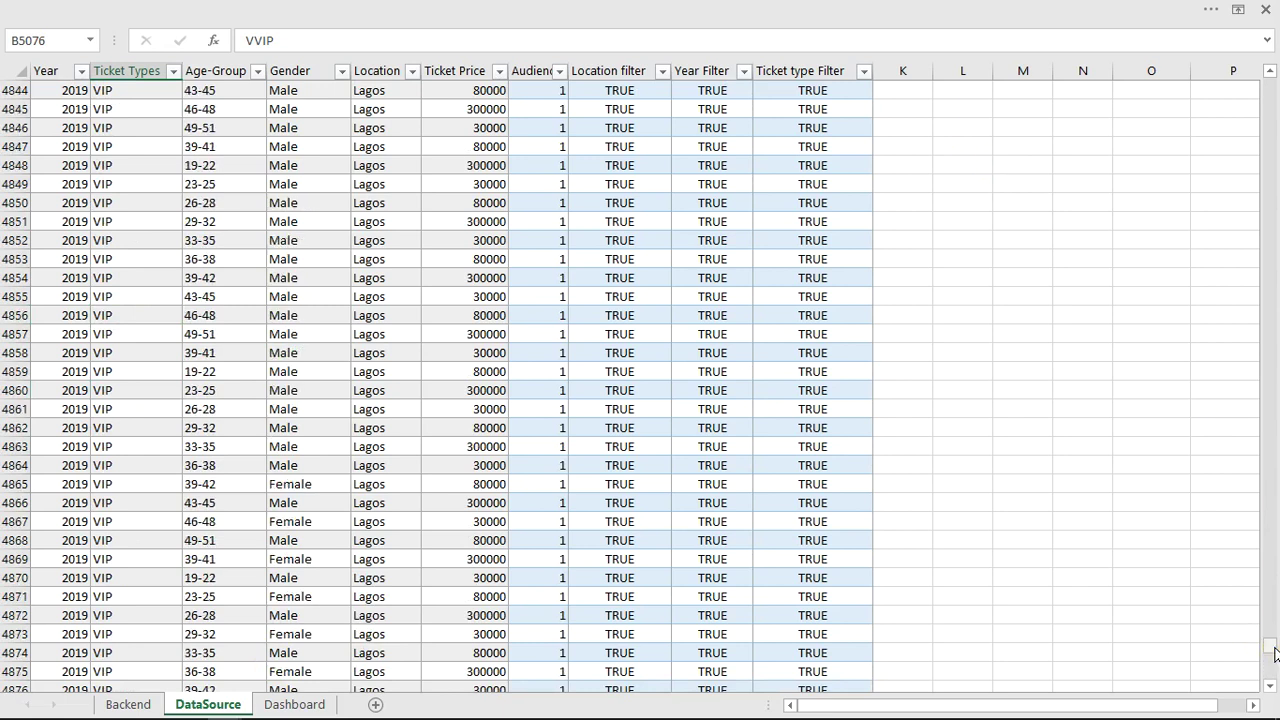
{"action": "left_click_drag", "start_coordinate": [1270, 652], "coordinate": [1274, 46]}
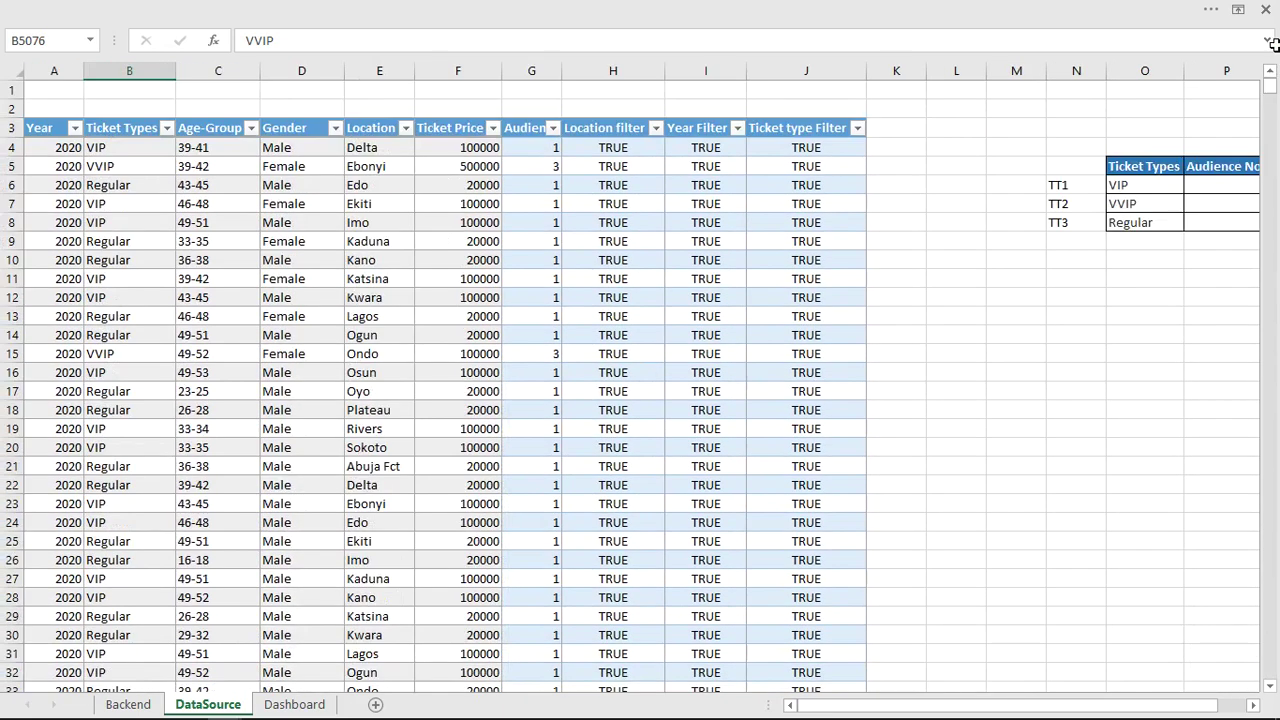
{"action": "left_click", "coordinate": [963, 128]}
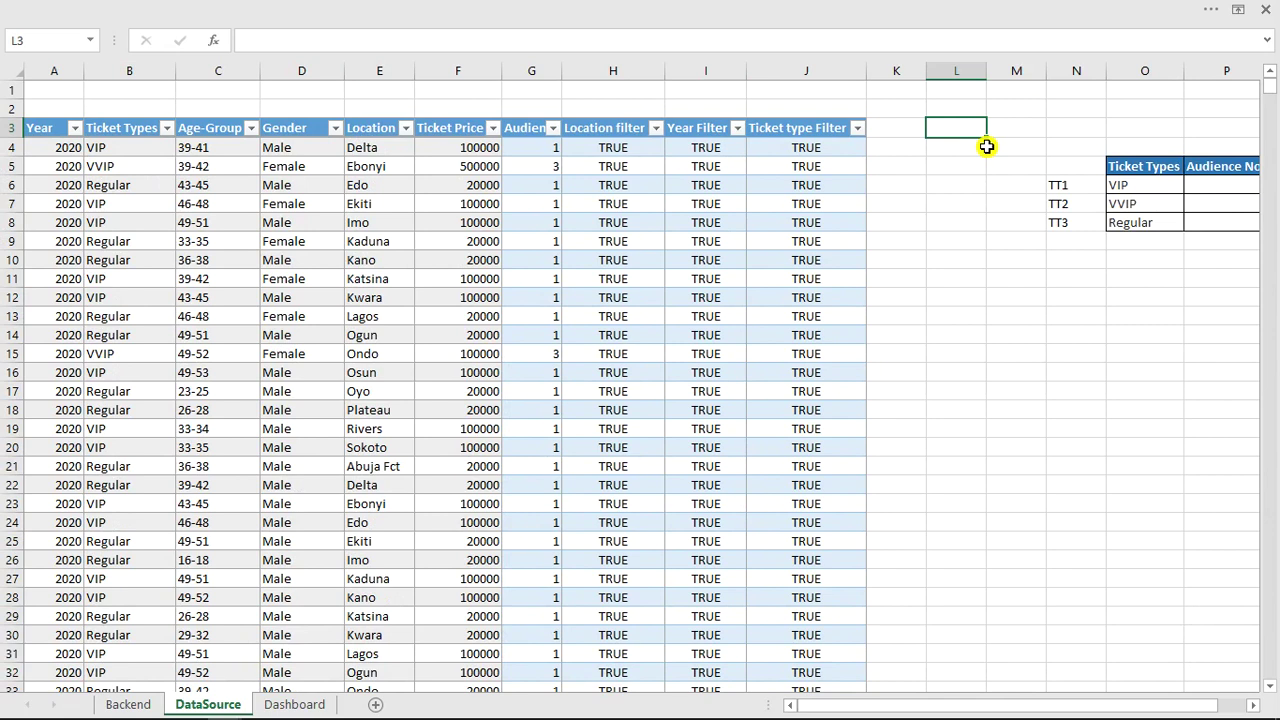
{"action": "type", "text": "=sum"}
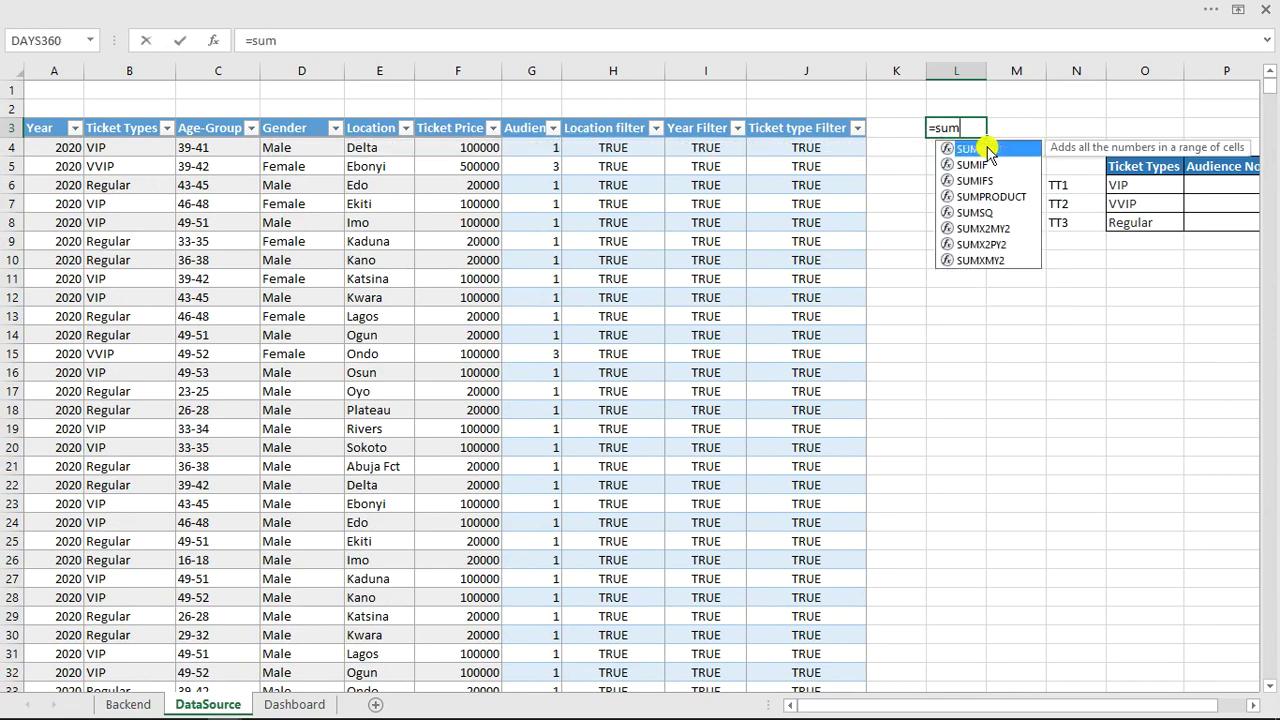
{"action": "type", "text": "if"}
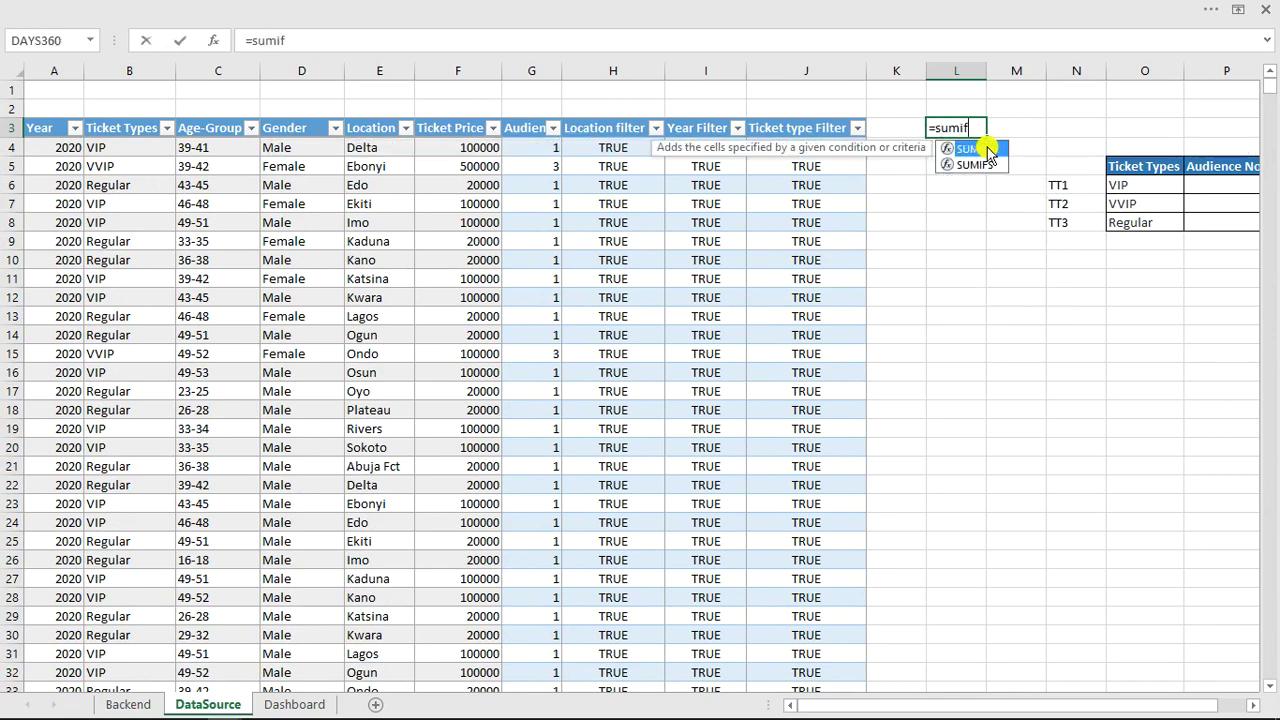
{"action": "double_click", "coordinate": [987, 150]}
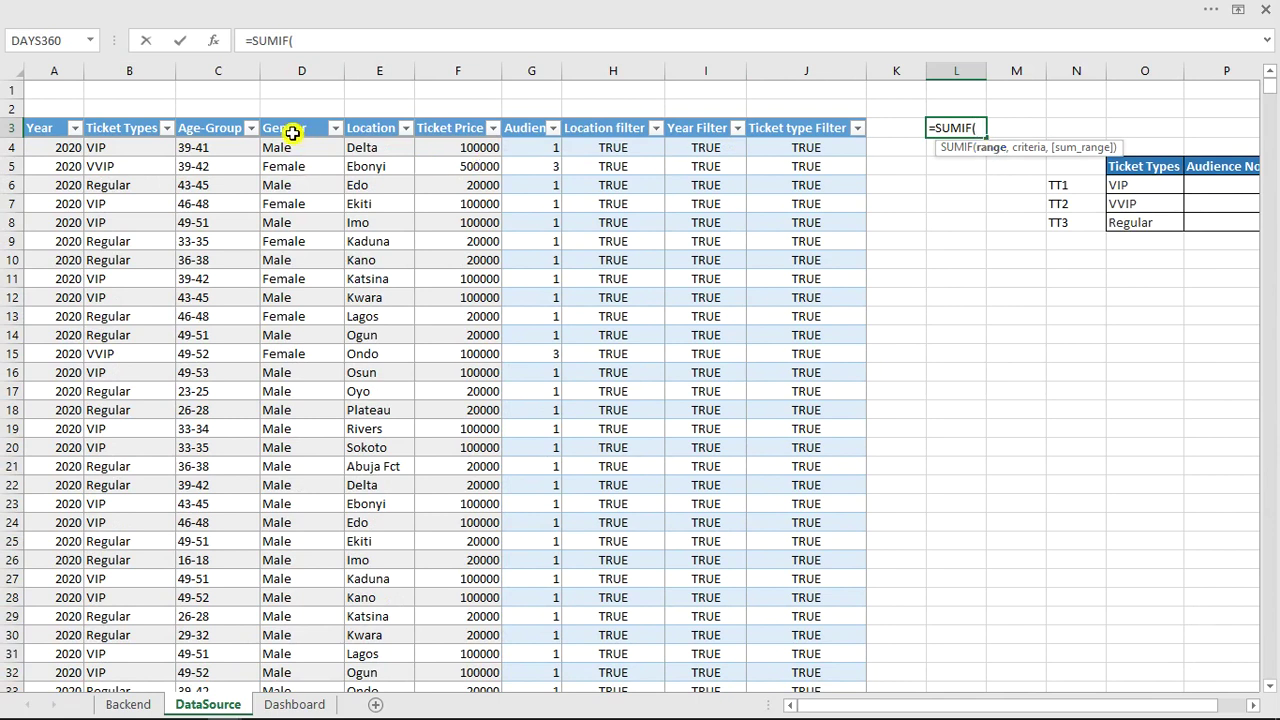
Use FullTable[Ticket Types] as the SUMIF range and "vip" as the criteria.
{"action": "left_click", "coordinate": [128, 116]}
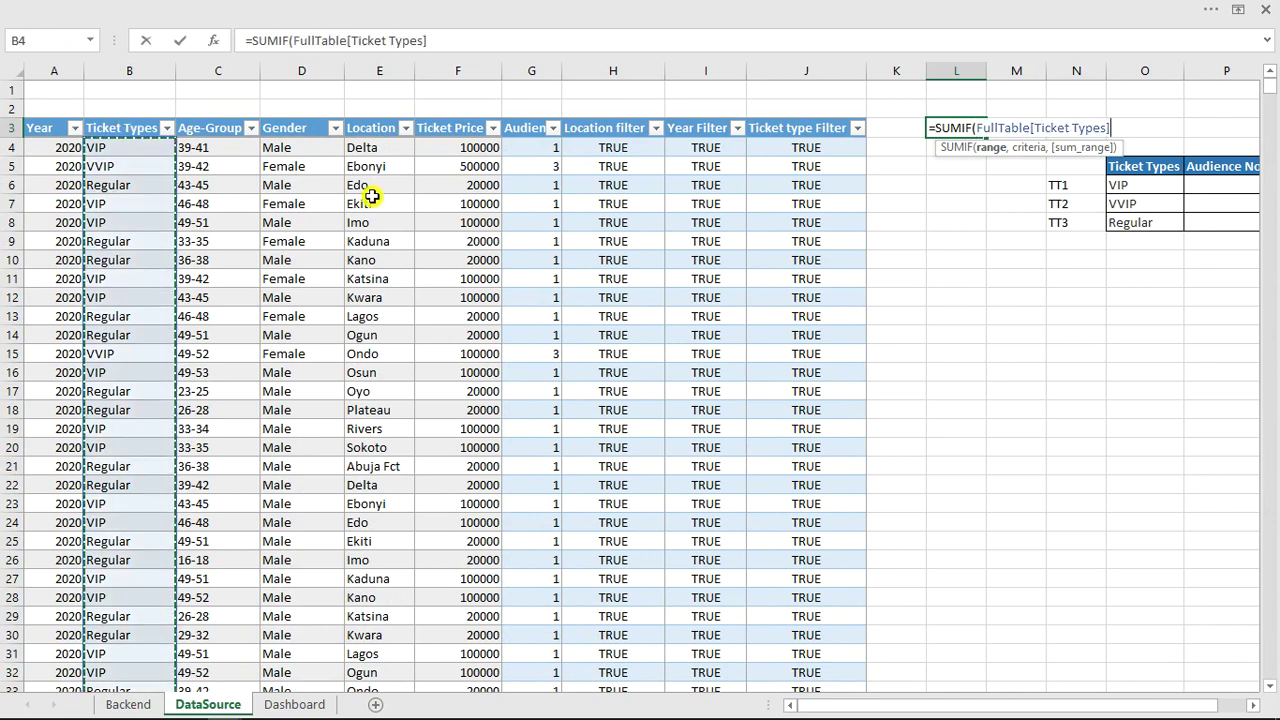
{"action": "type", "text": ","}
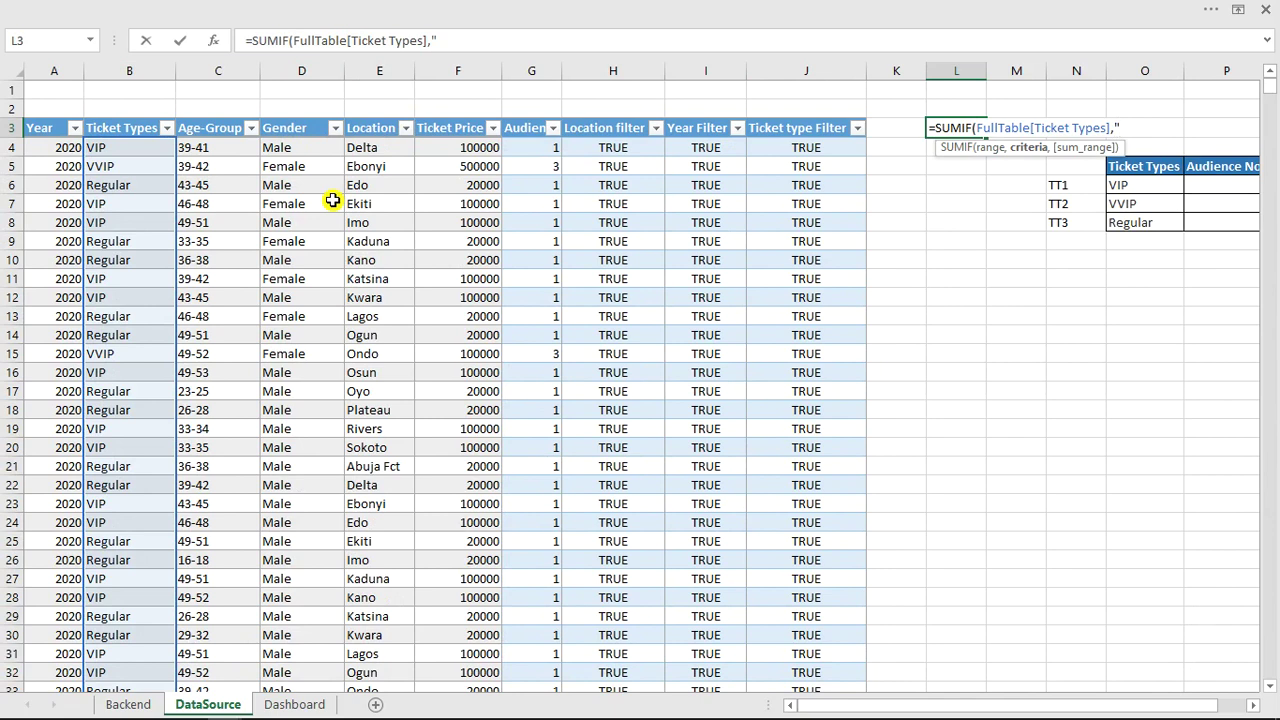
{"action": "type", "text": "\"B"}
{"action": "key", "text": "BackSpace"}
{"action": "type", "text": "vip\","}
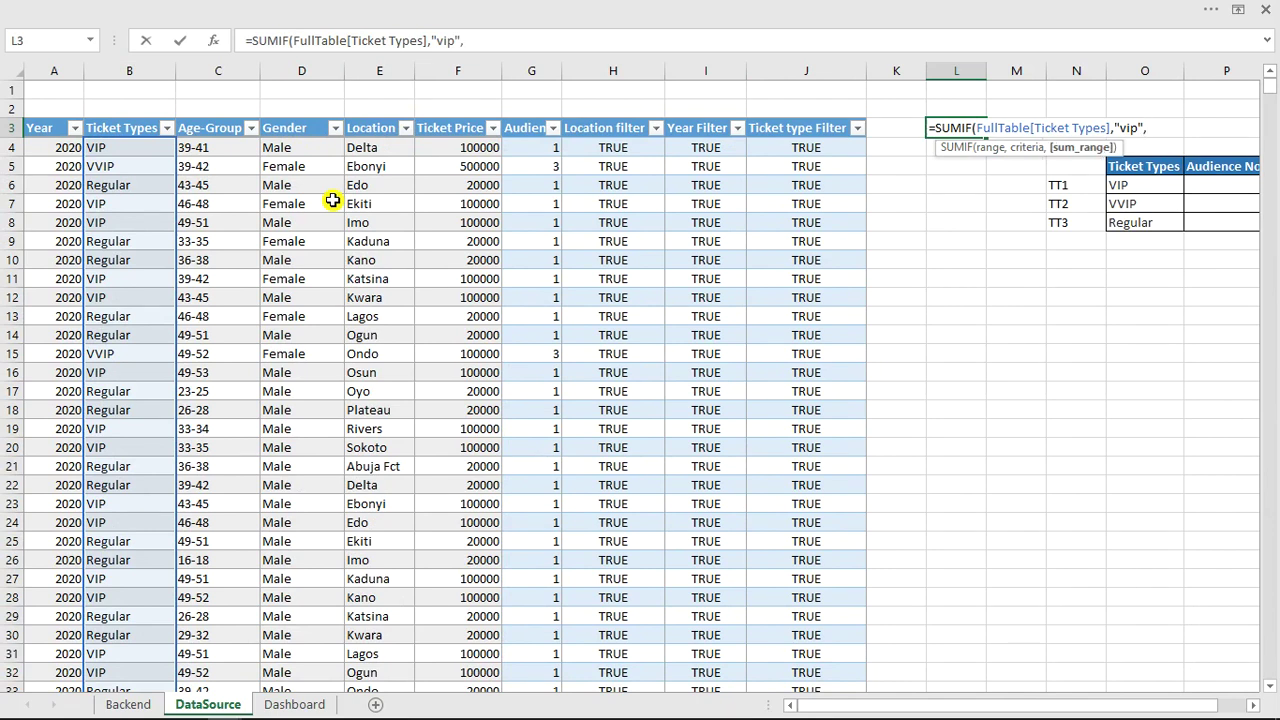
Complete the SUMIF formula with FullTable[Ticket Price] as the sum range and widen column L slightly.
{"action": "left_click", "coordinate": [464, 118]}
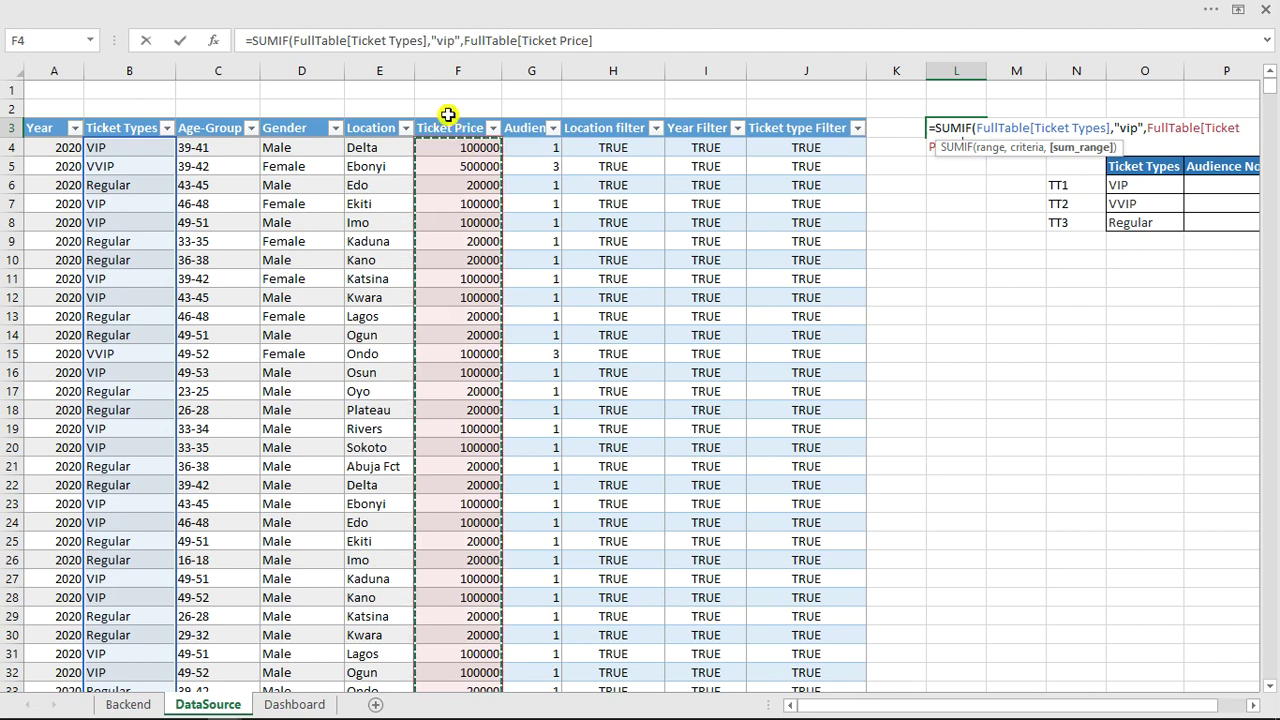
{"action": "key", "text": "Return"}
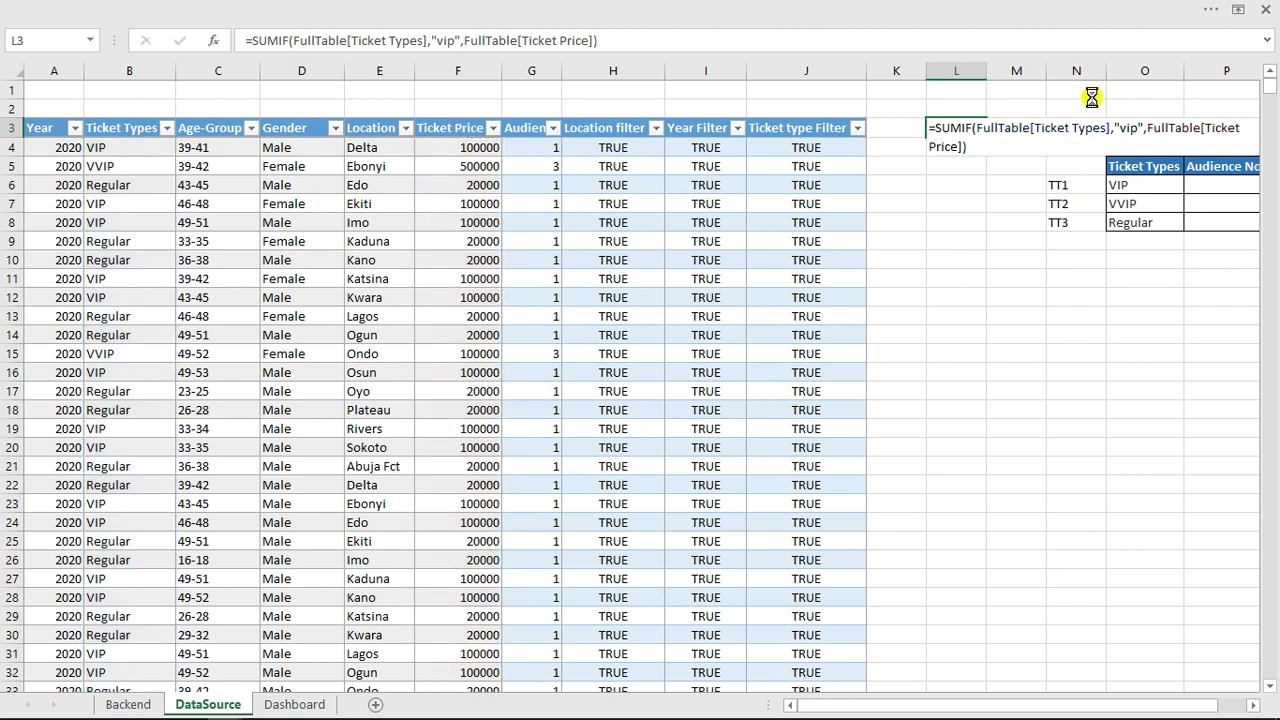
{"action": "left_click_drag", "start_coordinate": [986, 72], "coordinate": [991, 72]}
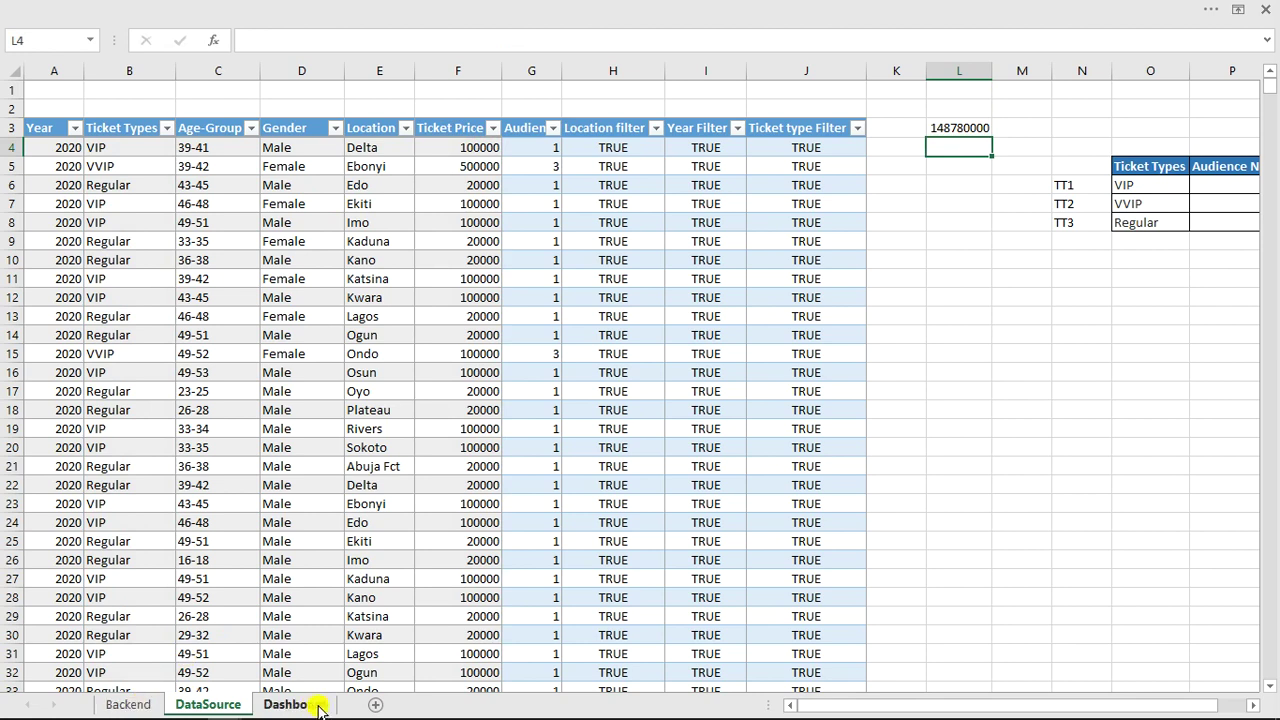
Copy the SUMPRODUCT formula text from M7 on the Backend sheet into N7, the VIP Audience cell.
{"action": "left_click", "coordinate": [300, 705]}
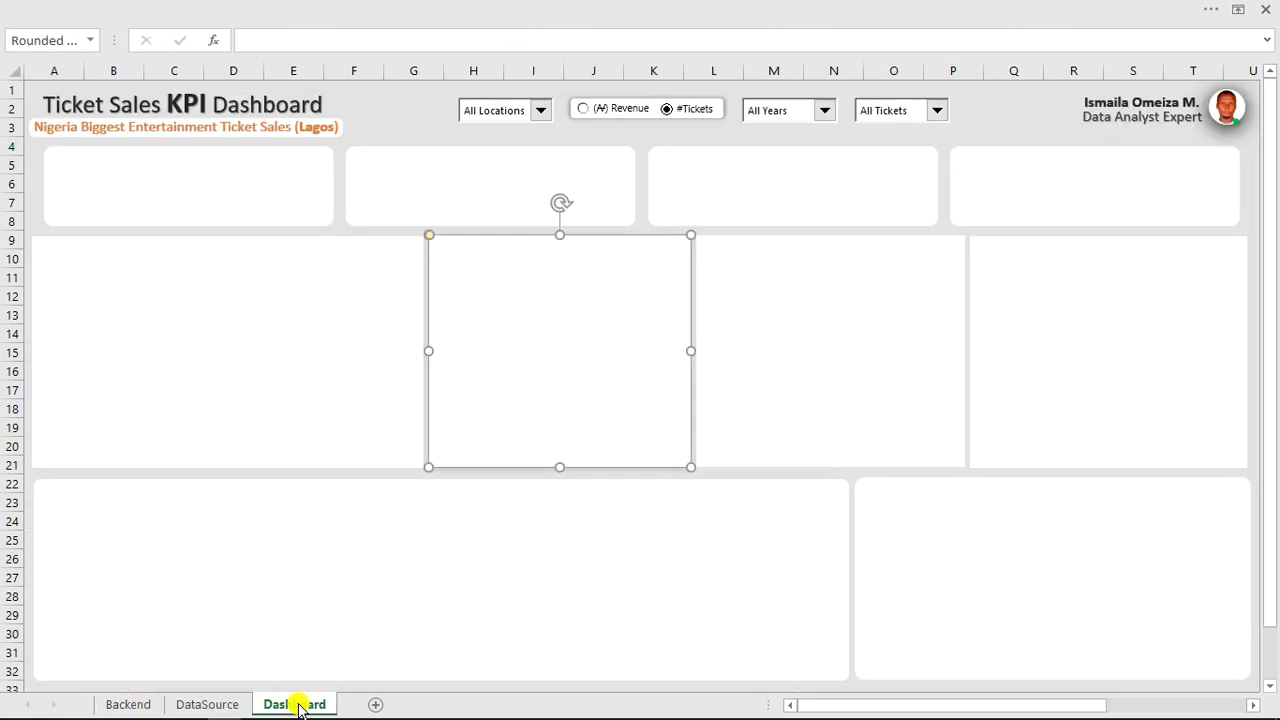
{"action": "left_click", "coordinate": [130, 705]}
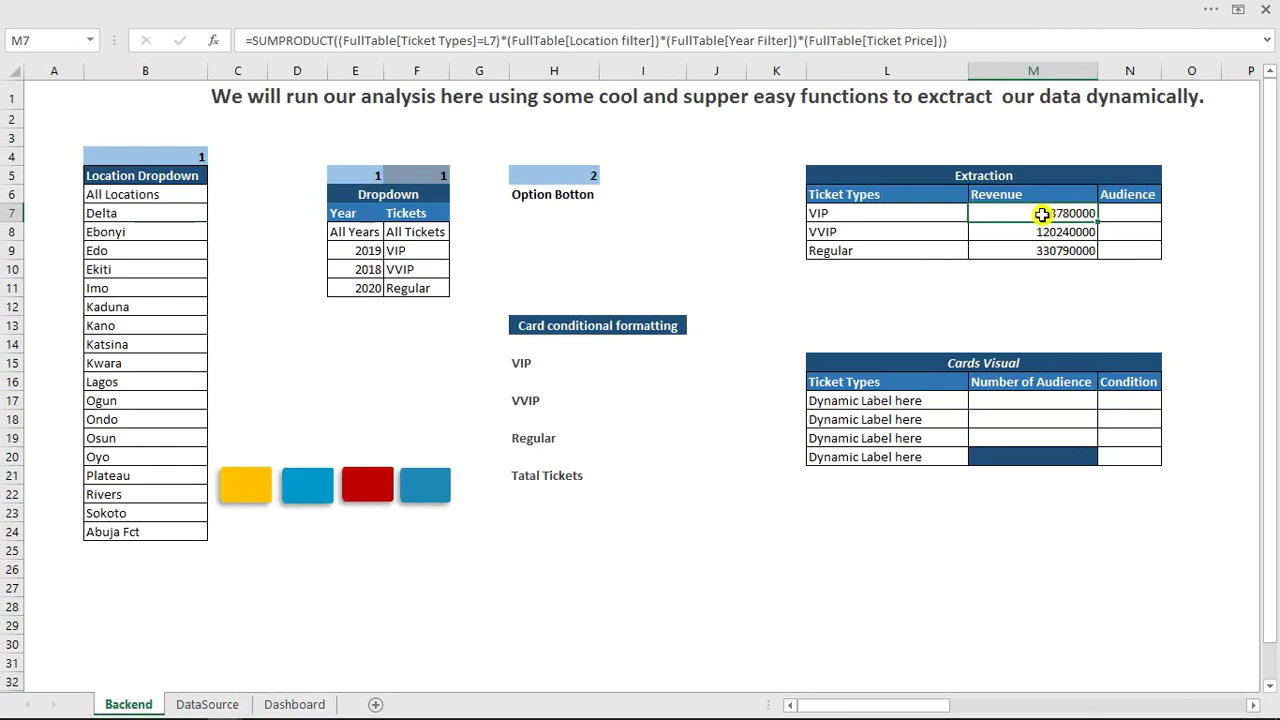
{"action": "left_click", "coordinate": [1115, 214]}
{"action": "left_click", "coordinate": [1062, 214]}
{"action": "left_click", "coordinate": [952, 32]}
{"action": "left_click_drag", "start_coordinate": [490, 16], "coordinate": [443, 22]}
{"action": "key", "text": "Escape"}
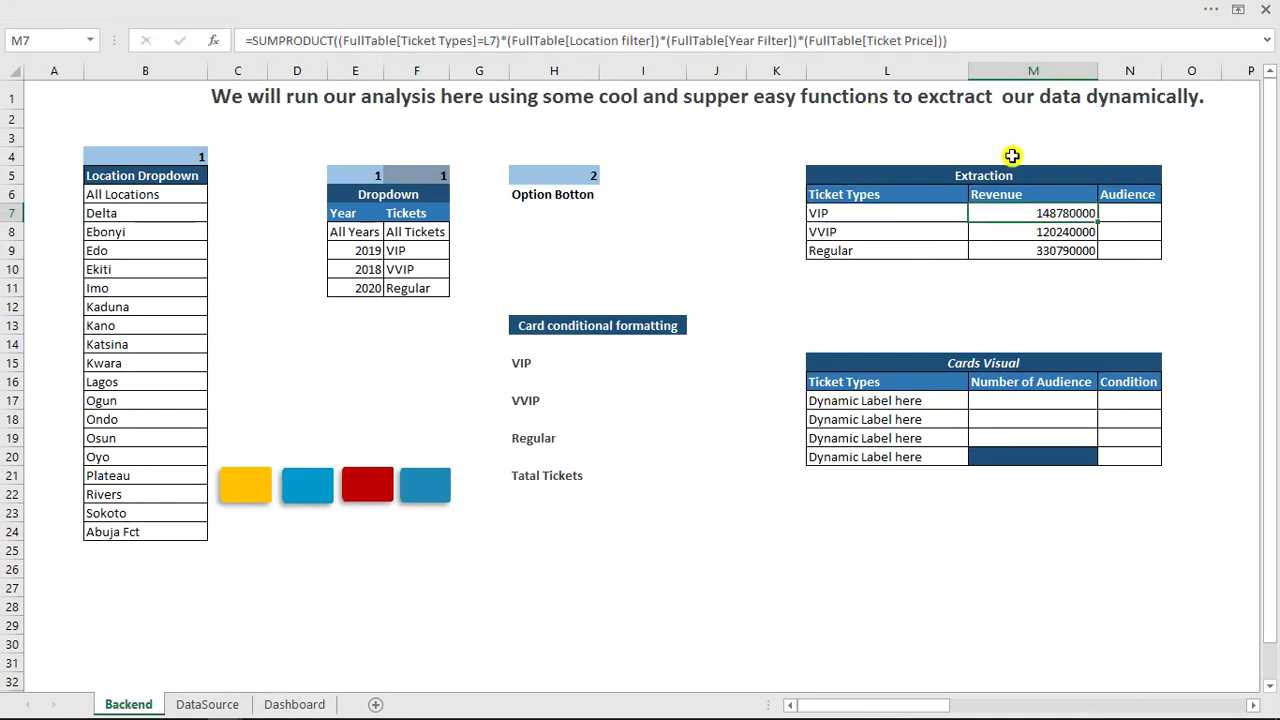
{"action": "left_click", "coordinate": [1117, 213]}
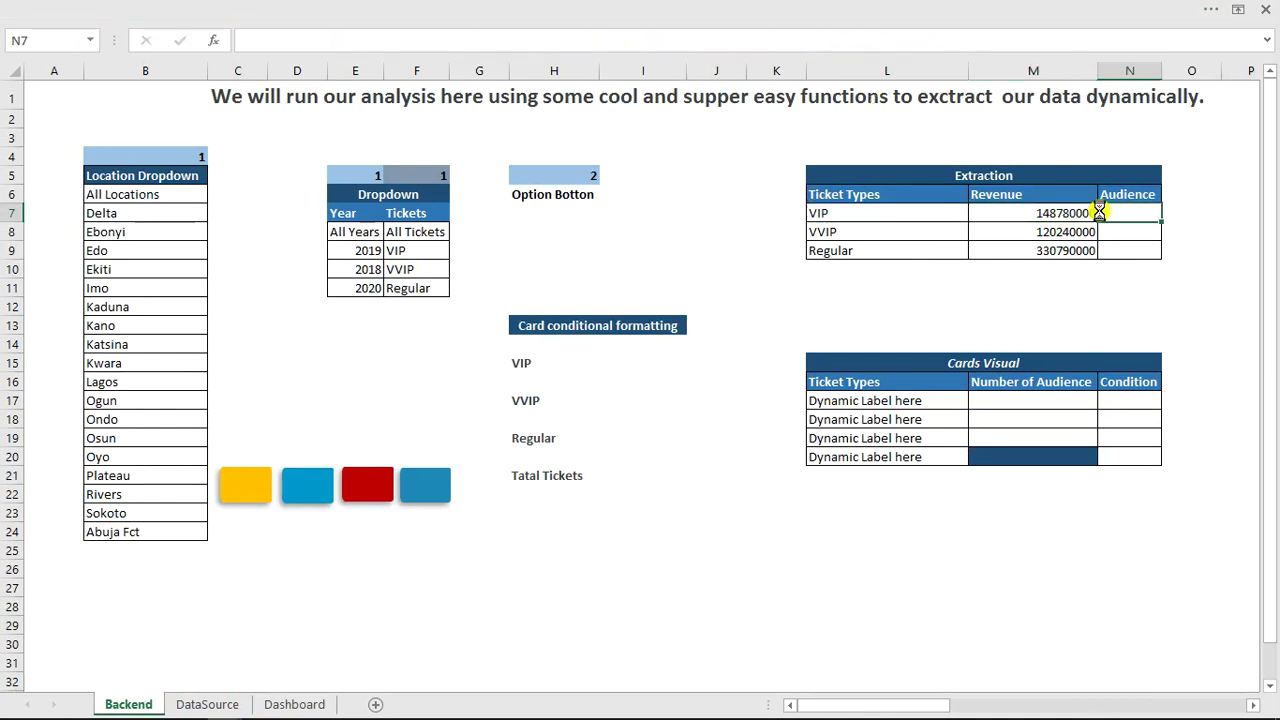
{"action": "key", "text": "ctrl+v"}
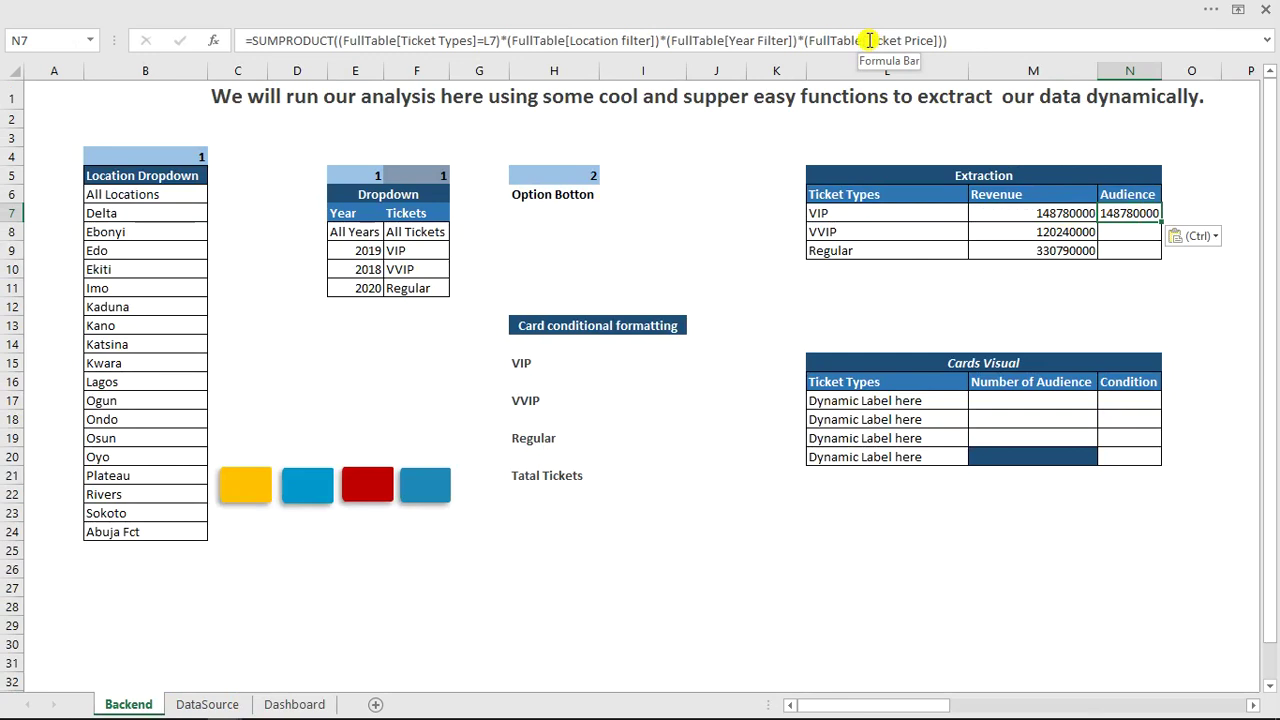
Replace the Ticket Price column with Audience in the last factor of N7's SUMPRODUCT formula.
{"action": "left_click_drag", "start_coordinate": [872, 38], "coordinate": [936, 38]}
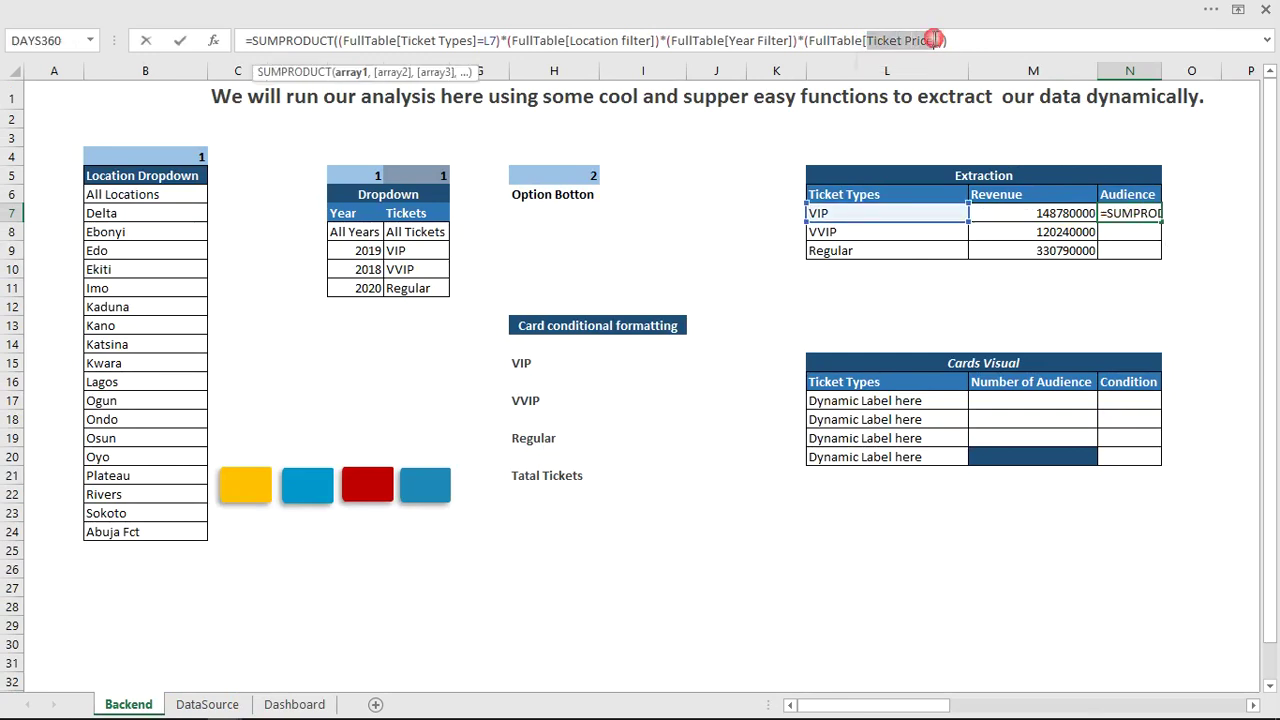
{"action": "type", "text": "a"}
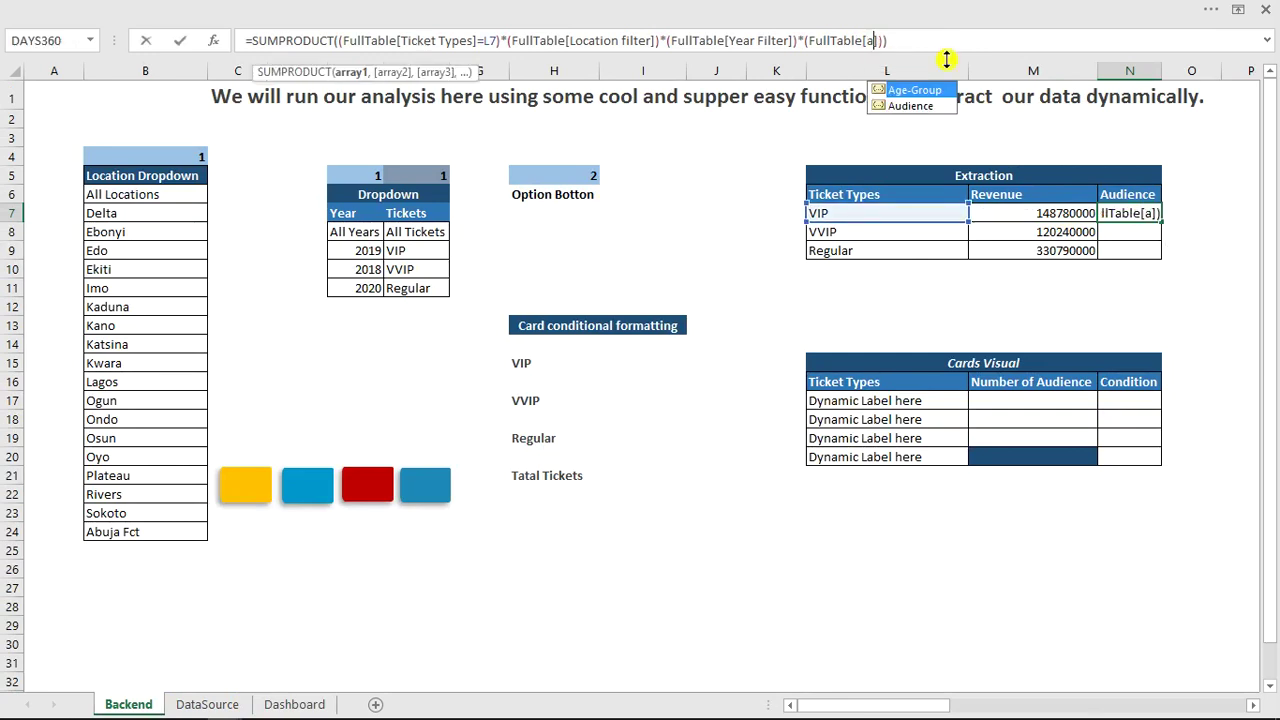
{"action": "key", "text": "Down"}
{"action": "key", "text": "Tab"}
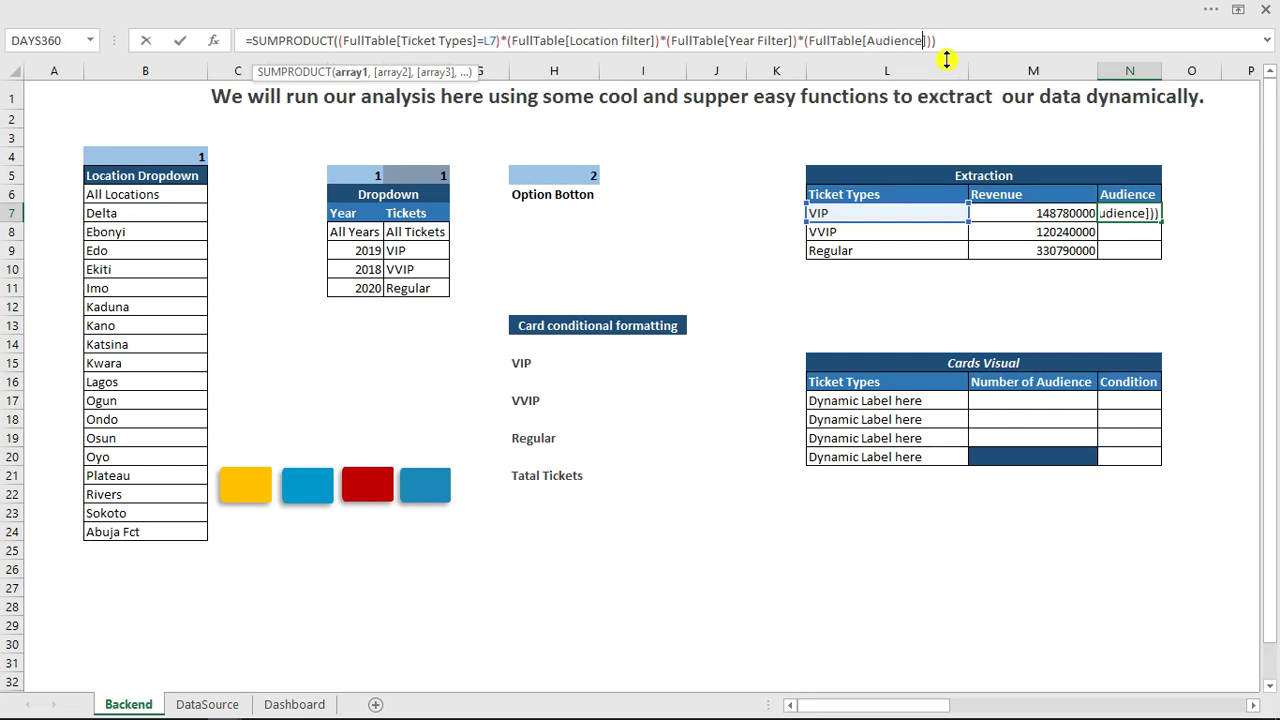
{"action": "key", "text": "Return"}
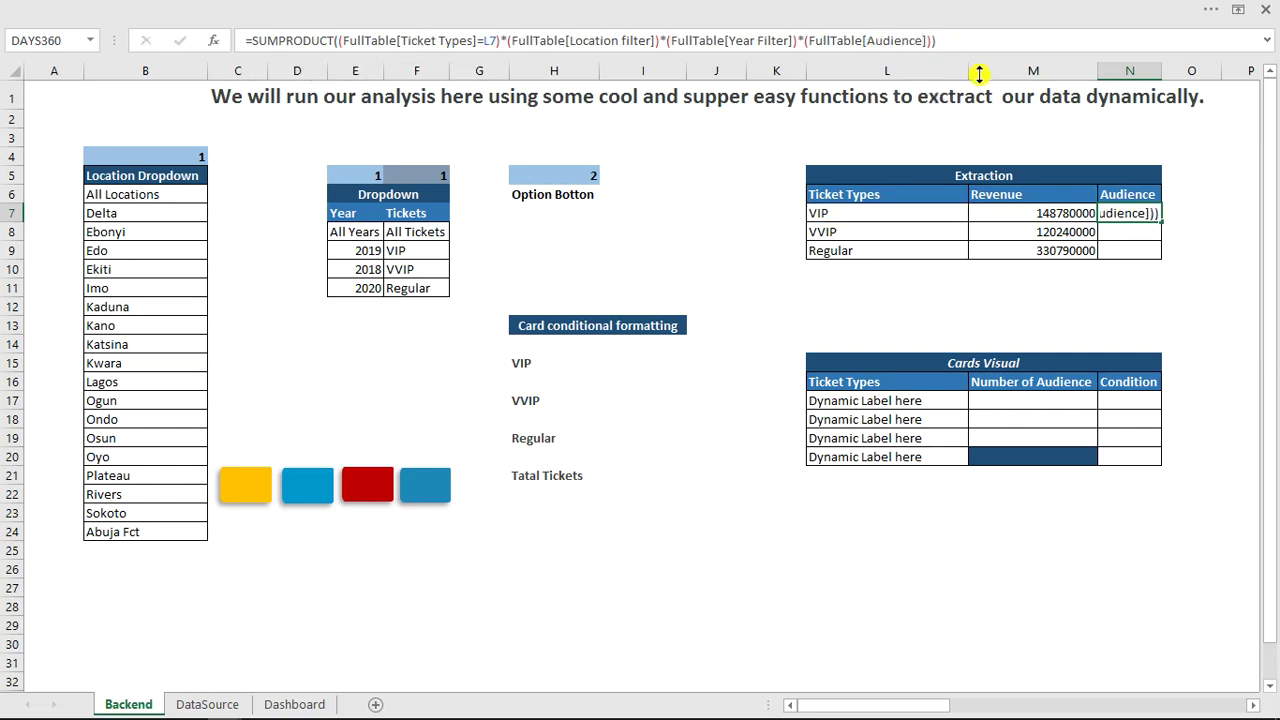
Fill the Audience formula from N7 down to N9 for VVIP and Regular.
{"action": "left_click", "coordinate": [1143, 212]}
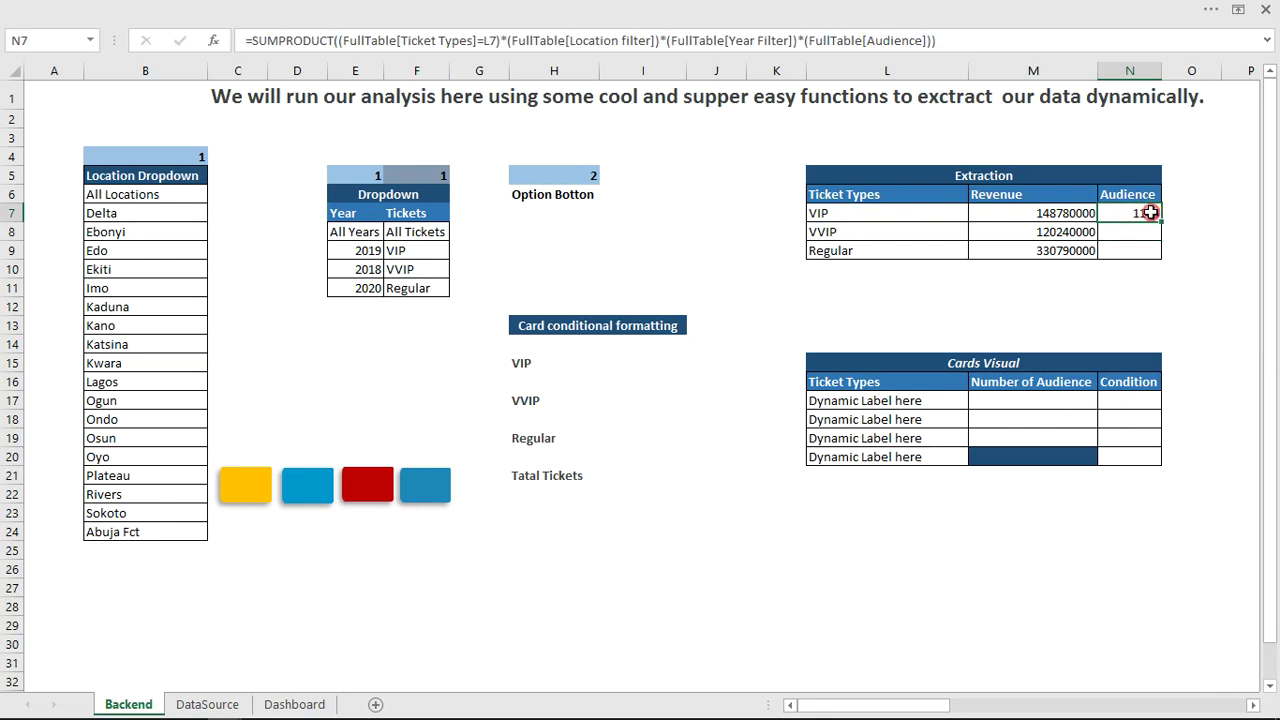
{"action": "left_click_drag", "start_coordinate": [1161, 218], "coordinate": [1156, 251]}
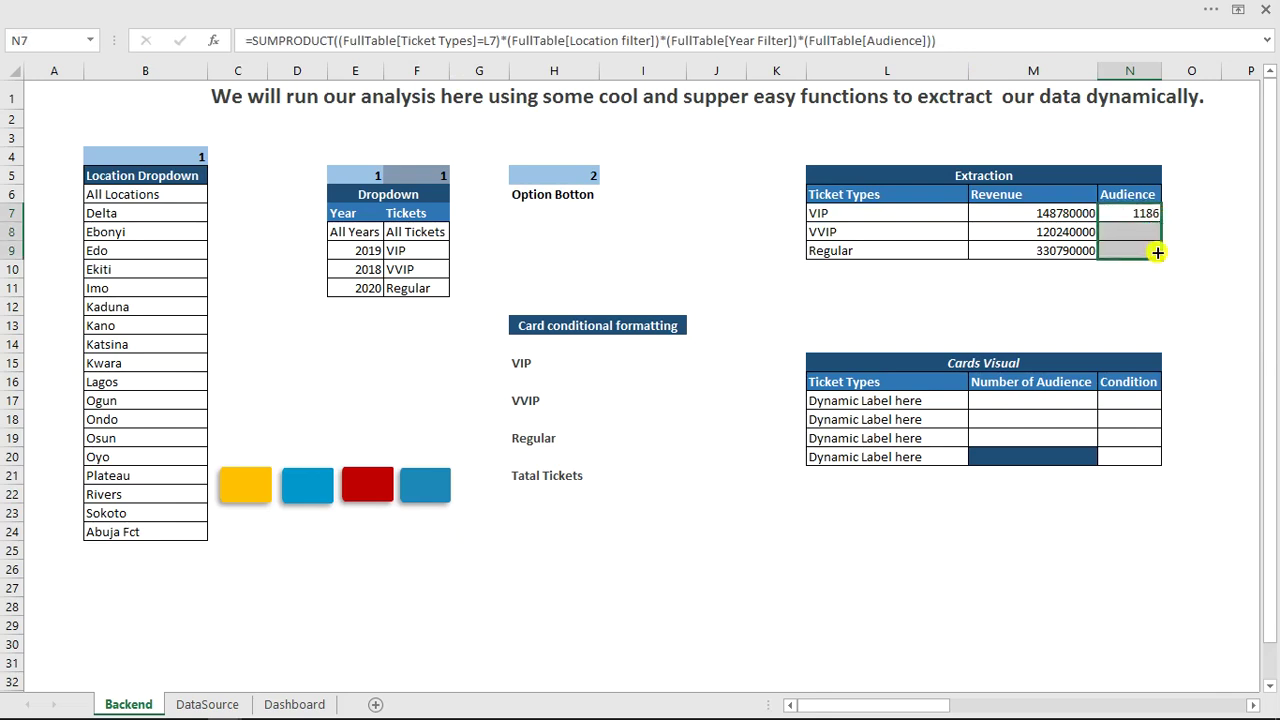
{"action": "left_click", "coordinate": [1146, 231]}
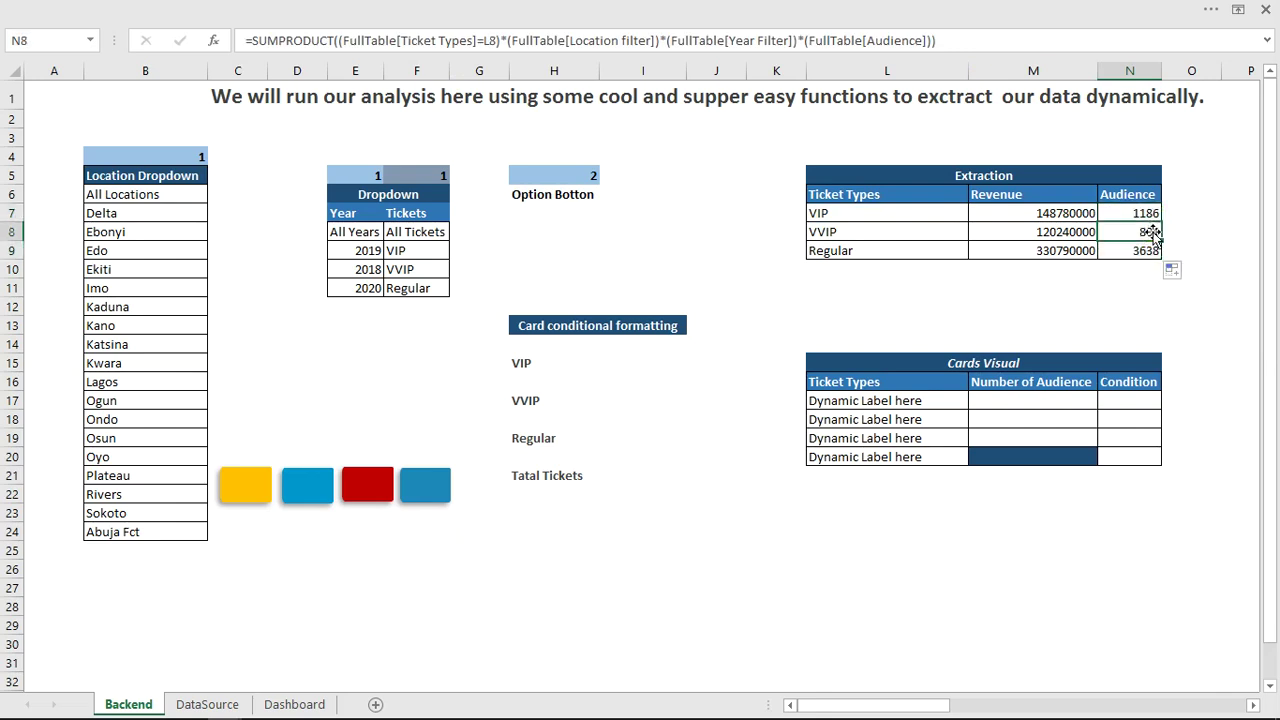
Change the sum range of the SUMIF in DataSource cell L3 to FullTable[Audience] and return to the Backend sheet.
{"action": "left_click", "coordinate": [207, 703]}
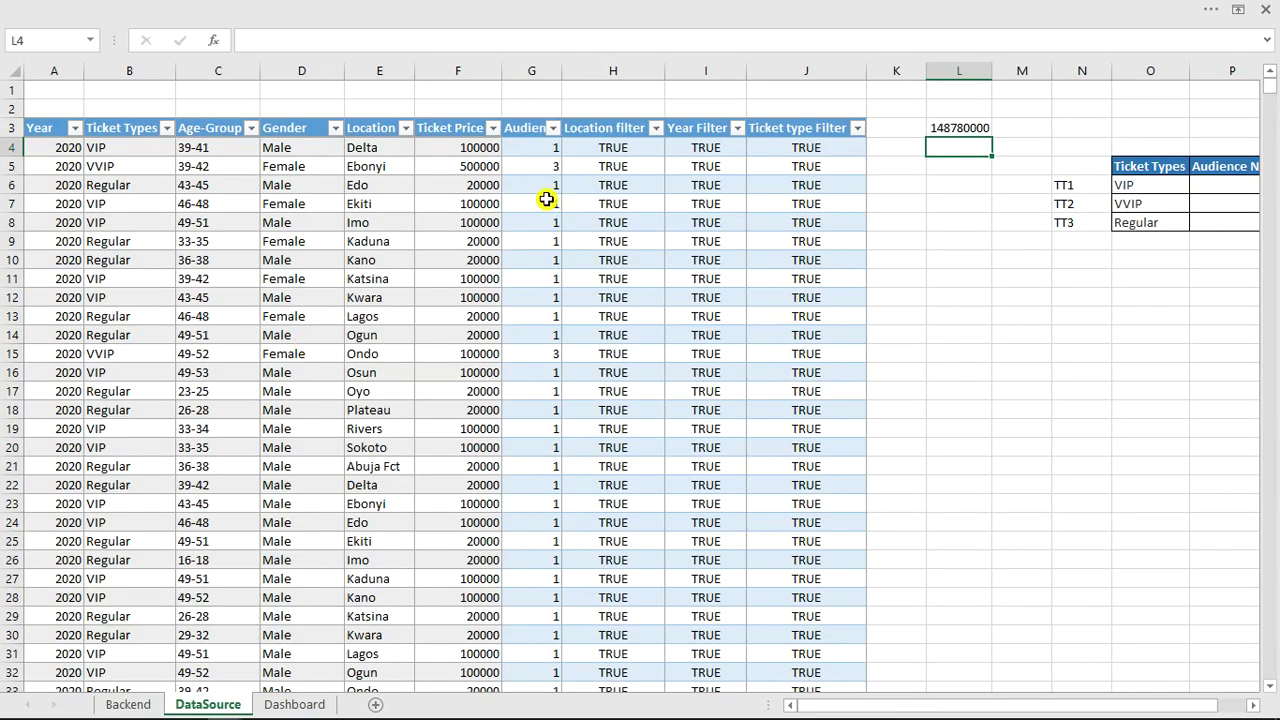
{"action": "left_click", "coordinate": [943, 128]}
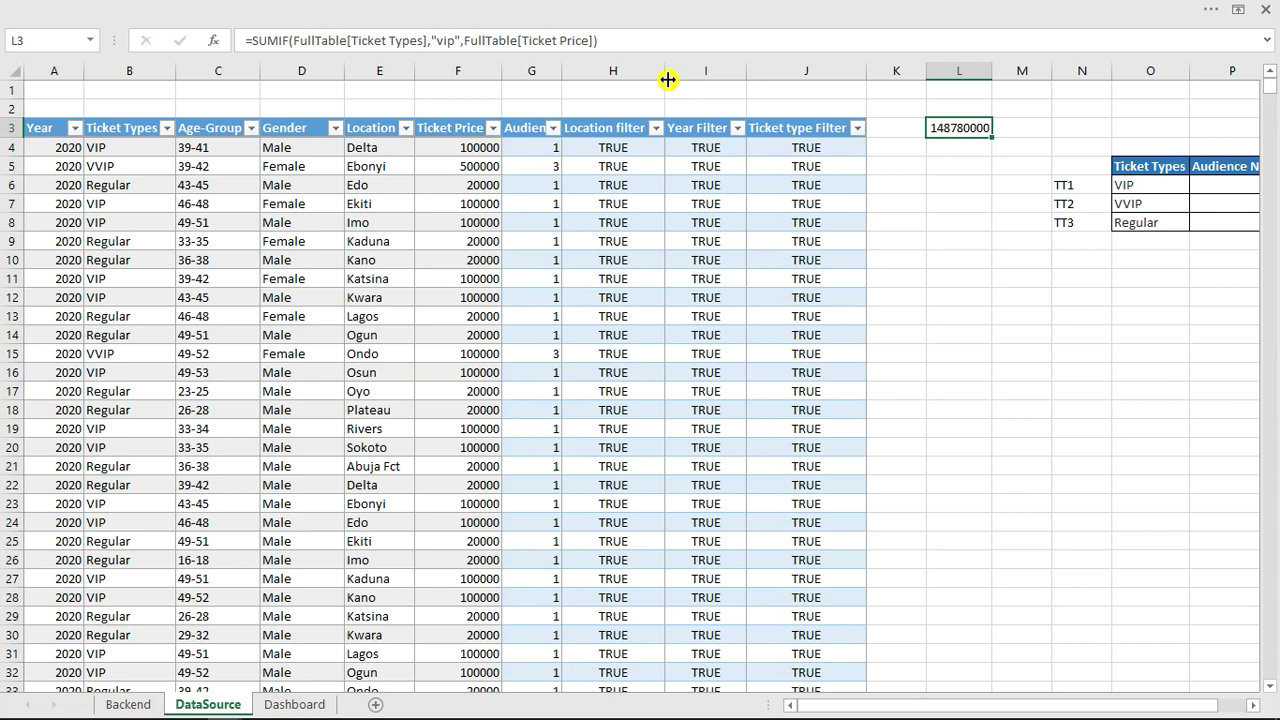
{"action": "left_click", "coordinate": [534, 39]}
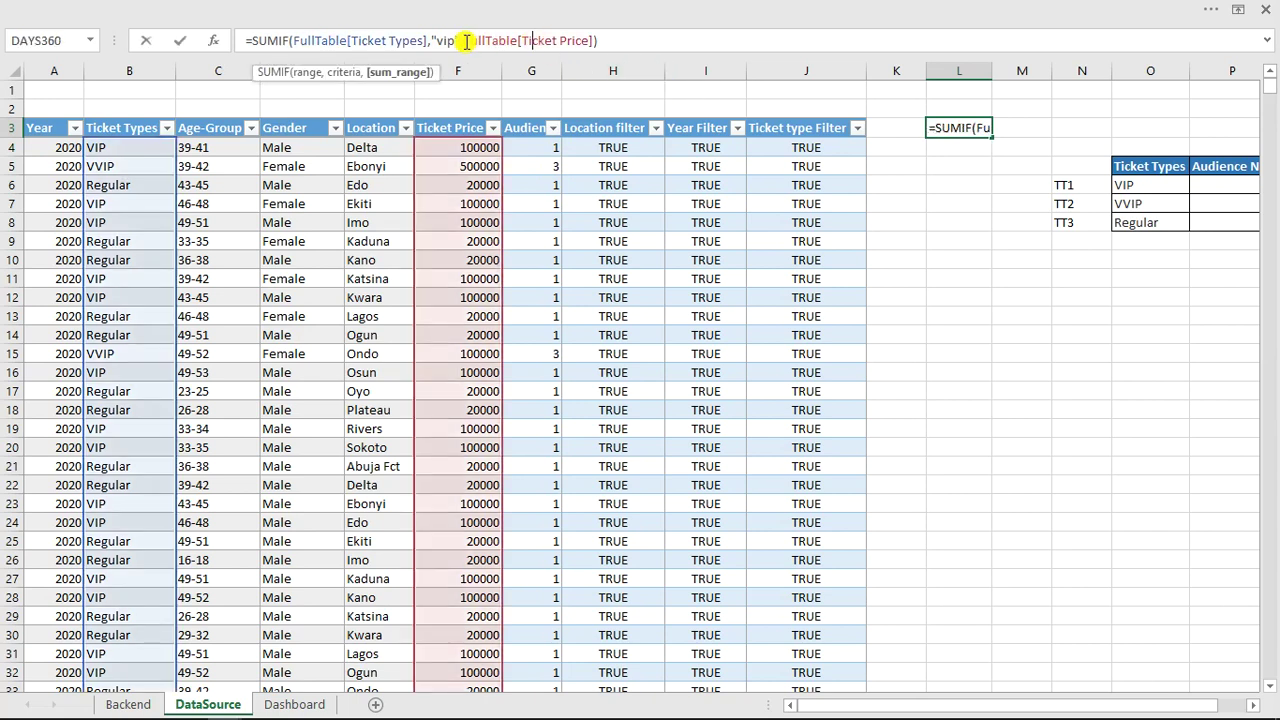
{"action": "left_click_drag", "start_coordinate": [465, 41], "coordinate": [592, 41]}
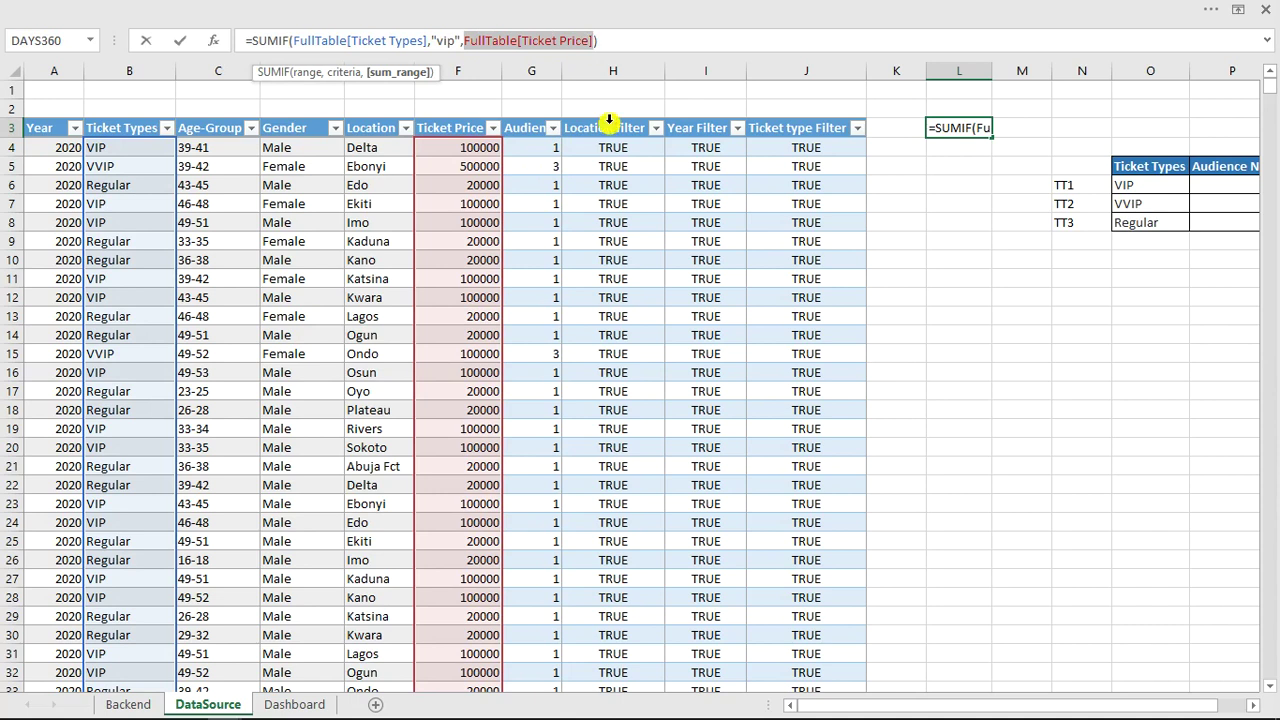
{"action": "left_click", "coordinate": [535, 118]}
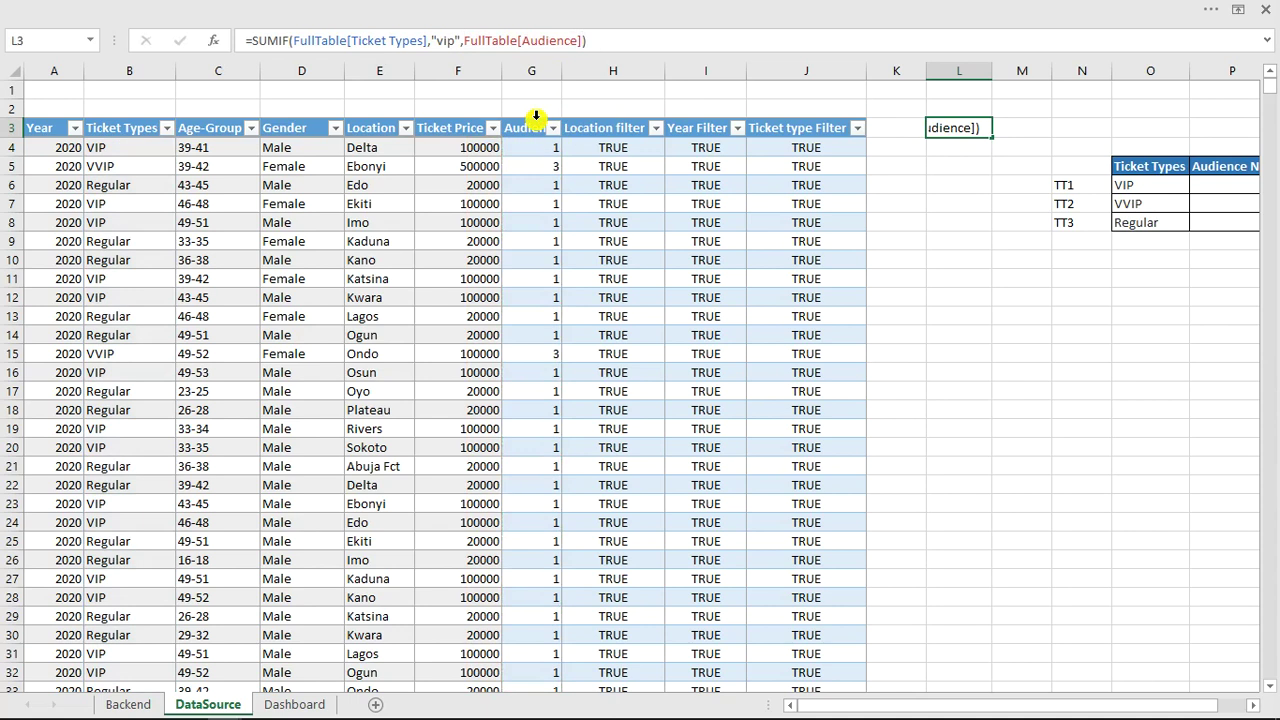
{"action": "key", "text": "Return"}
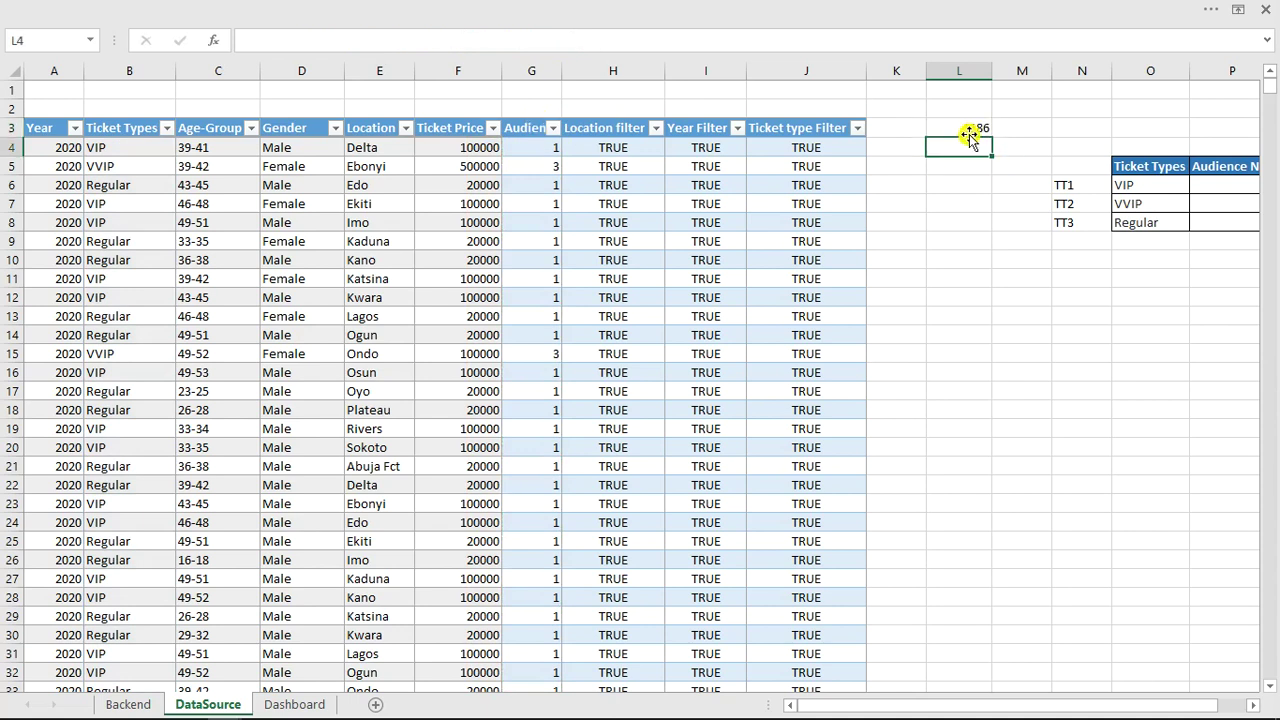
{"action": "left_click", "coordinate": [129, 705]}
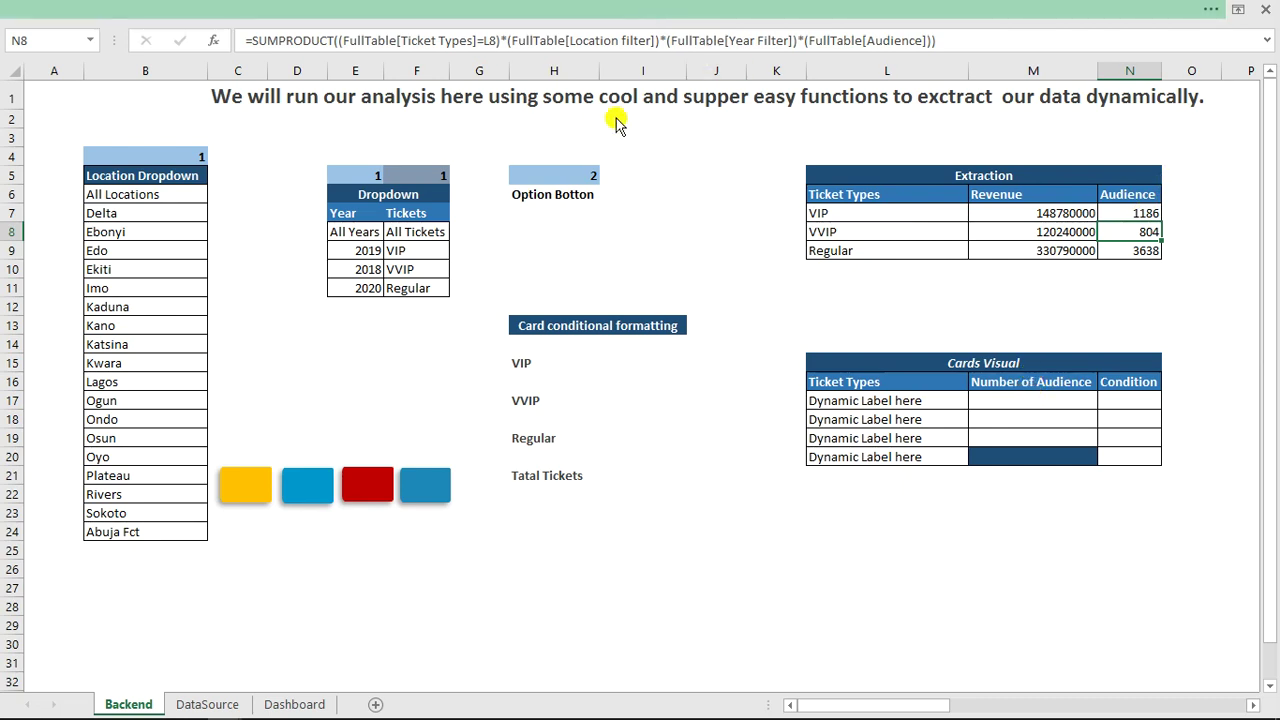
Examine the KPI cards on the finished dashboard in the Tick Sales Dashboard workbook and return to the YouTube Class workbook.
{"action": "left_click", "coordinate": [540, 10]}
{"action": "left_click", "coordinate": [467, 43]}
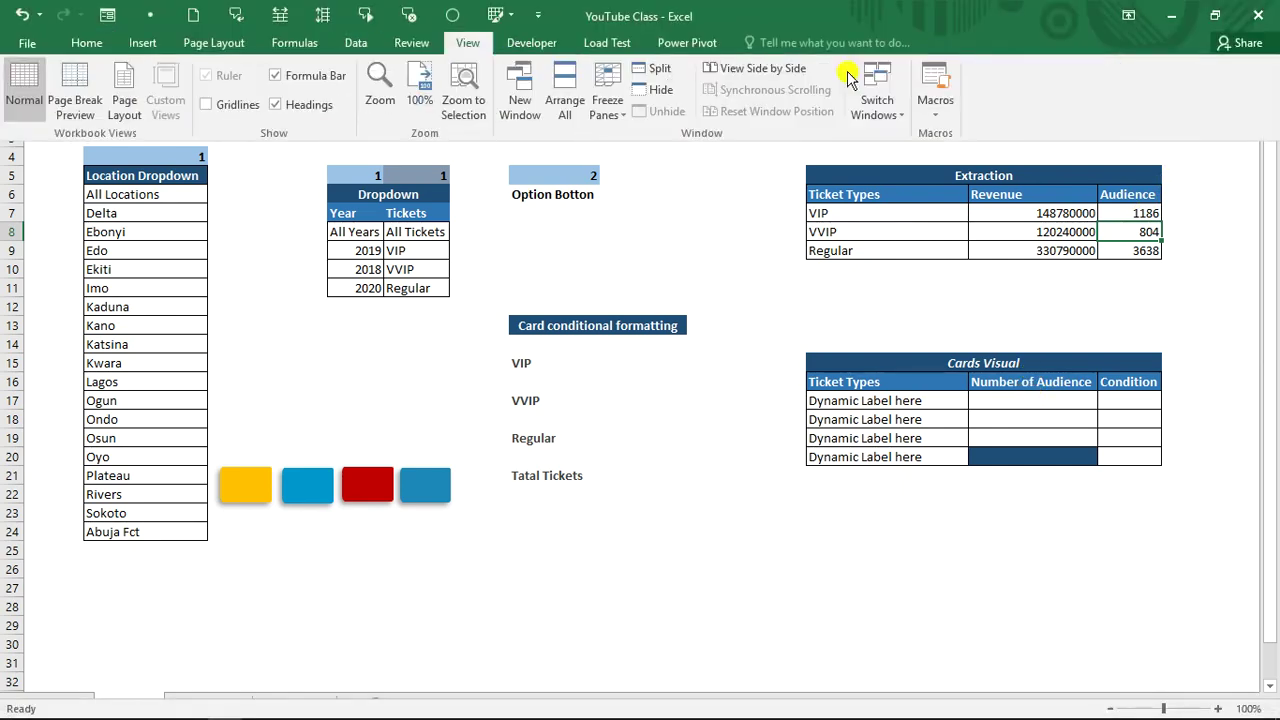
{"action": "left_click", "coordinate": [878, 95]}
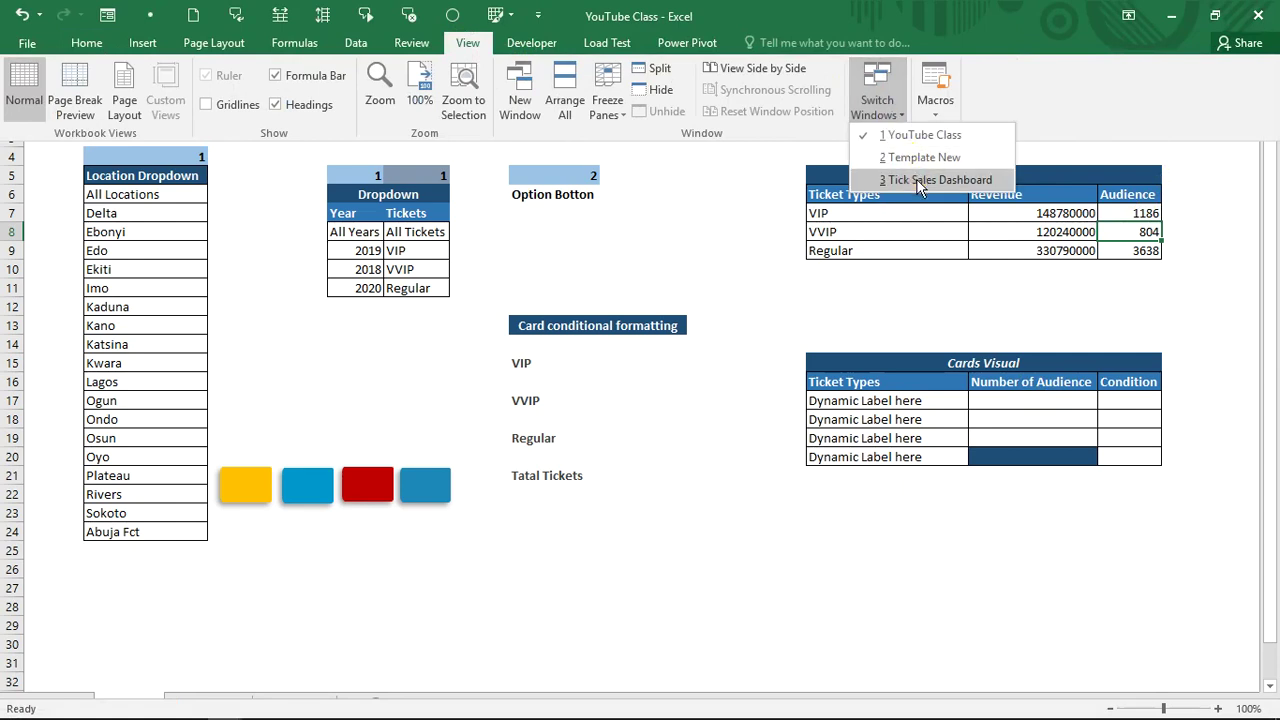
{"action": "left_click", "coordinate": [920, 181]}
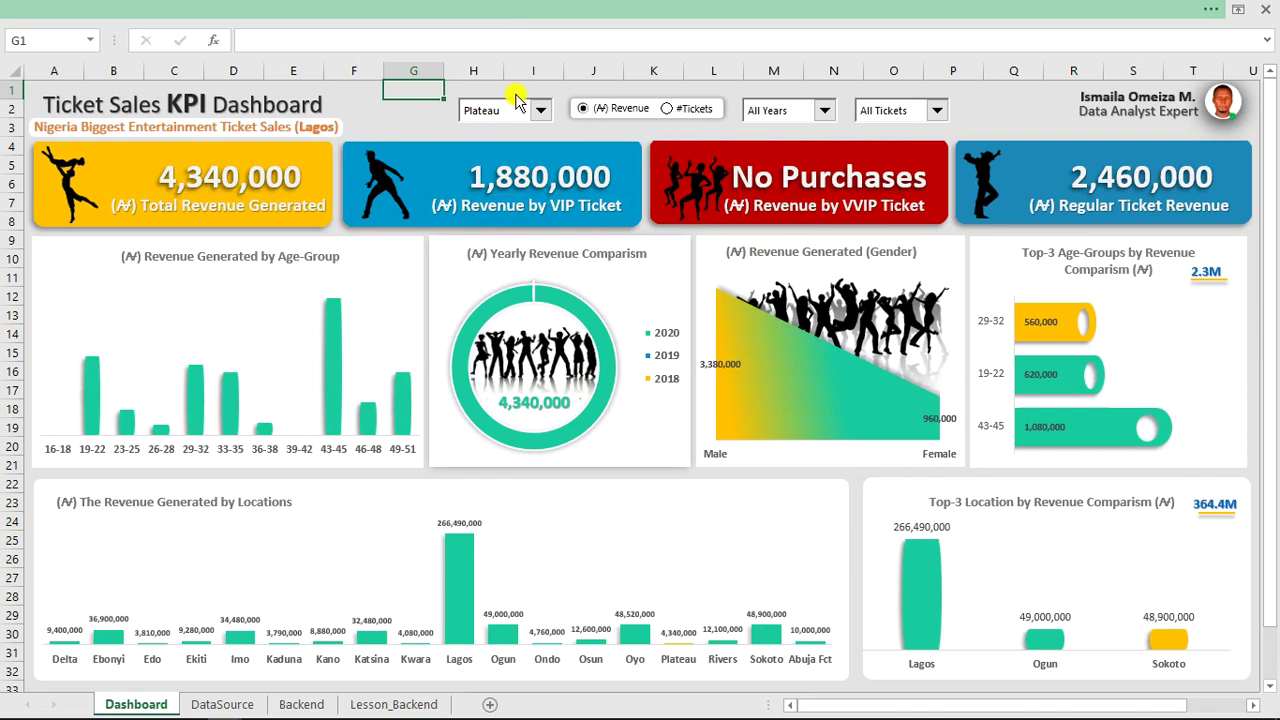
{"action": "key", "text": "ctrl+shift+F1"}
{"action": "left_click", "coordinate": [870, 108]}
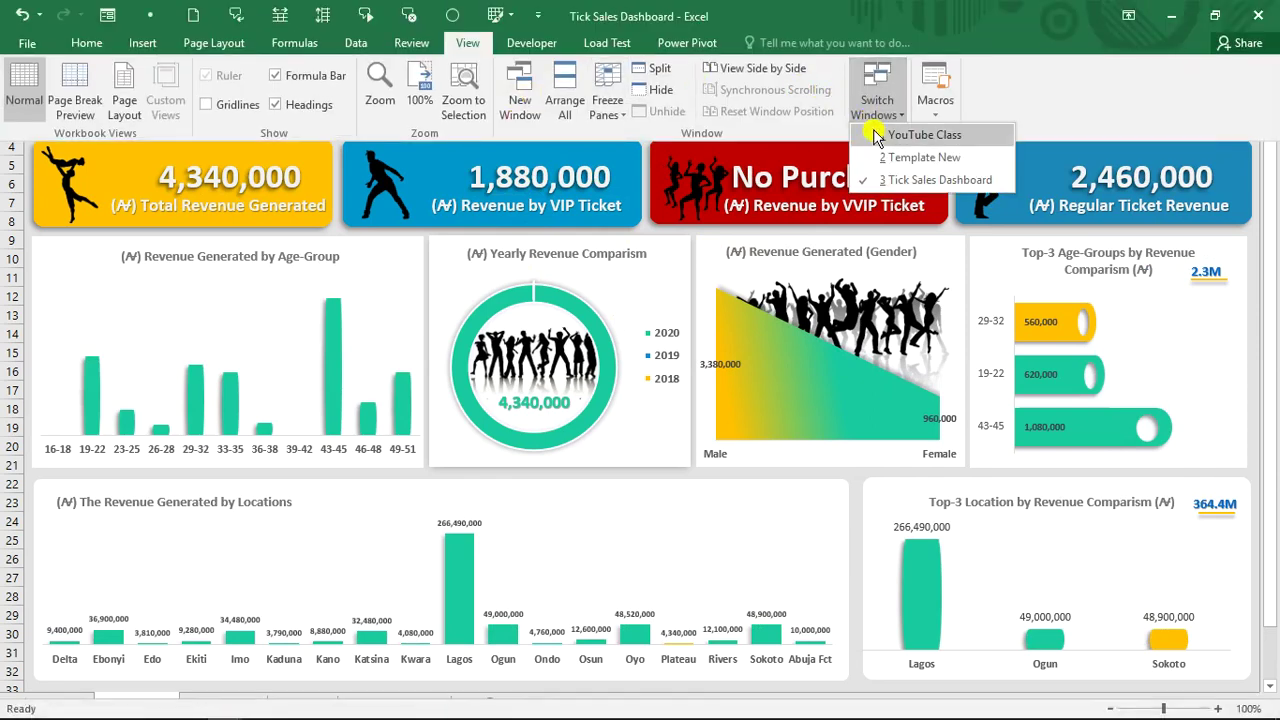
{"action": "left_click", "coordinate": [884, 145]}
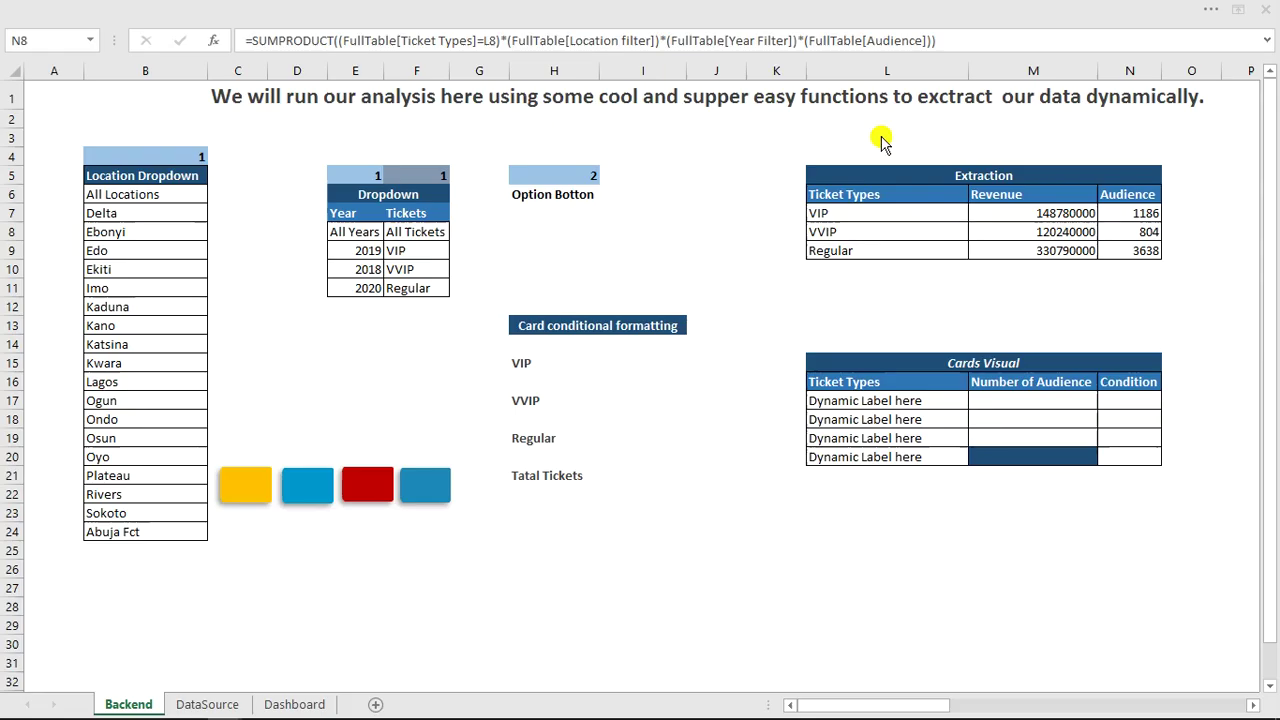
Check the defined name of the option button cell H5 and start an IF formula in M17, the first Number of Audience cell.
{"action": "left_click", "coordinate": [1033, 395]}
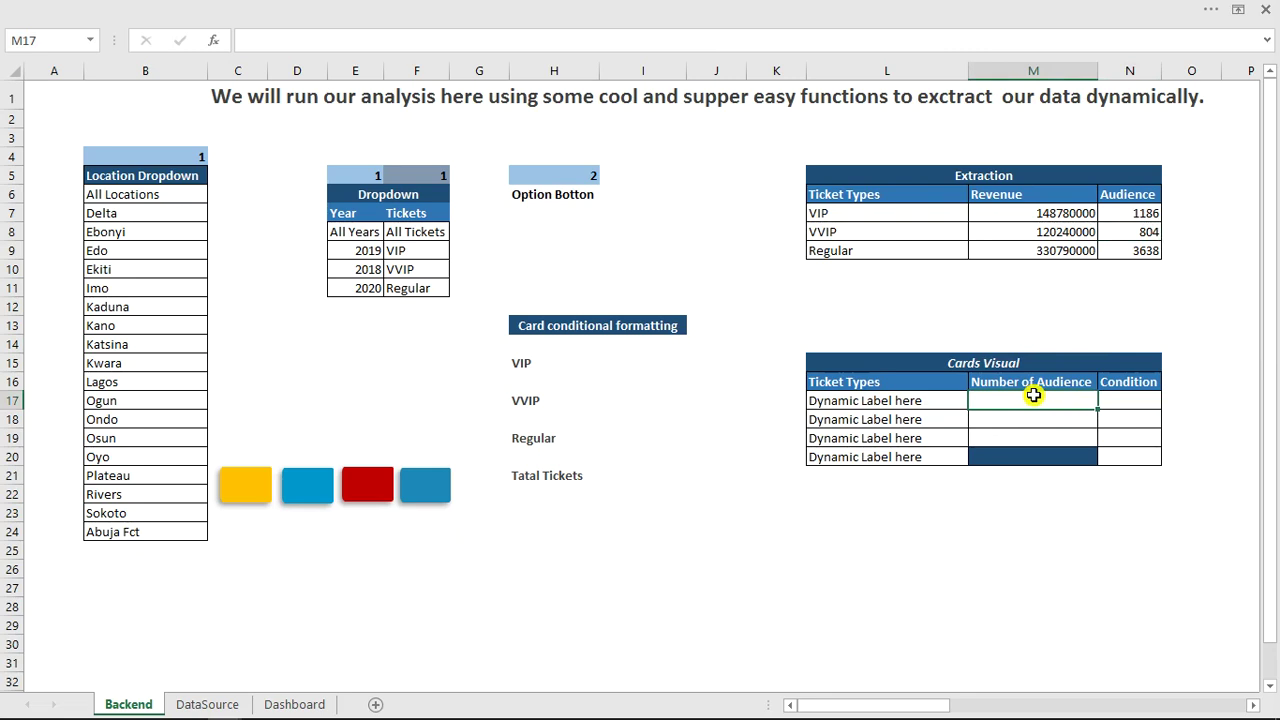
{"action": "left_click", "coordinate": [570, 177]}
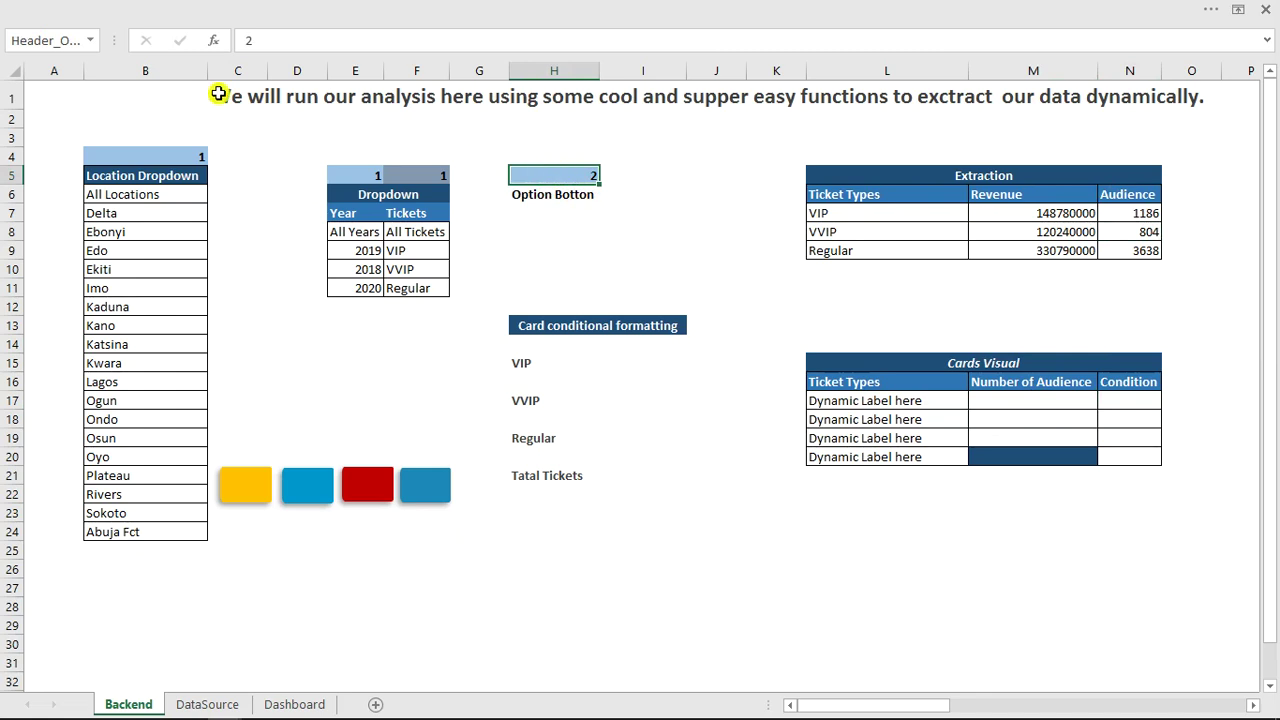
{"action": "left_click", "coordinate": [90, 40]}
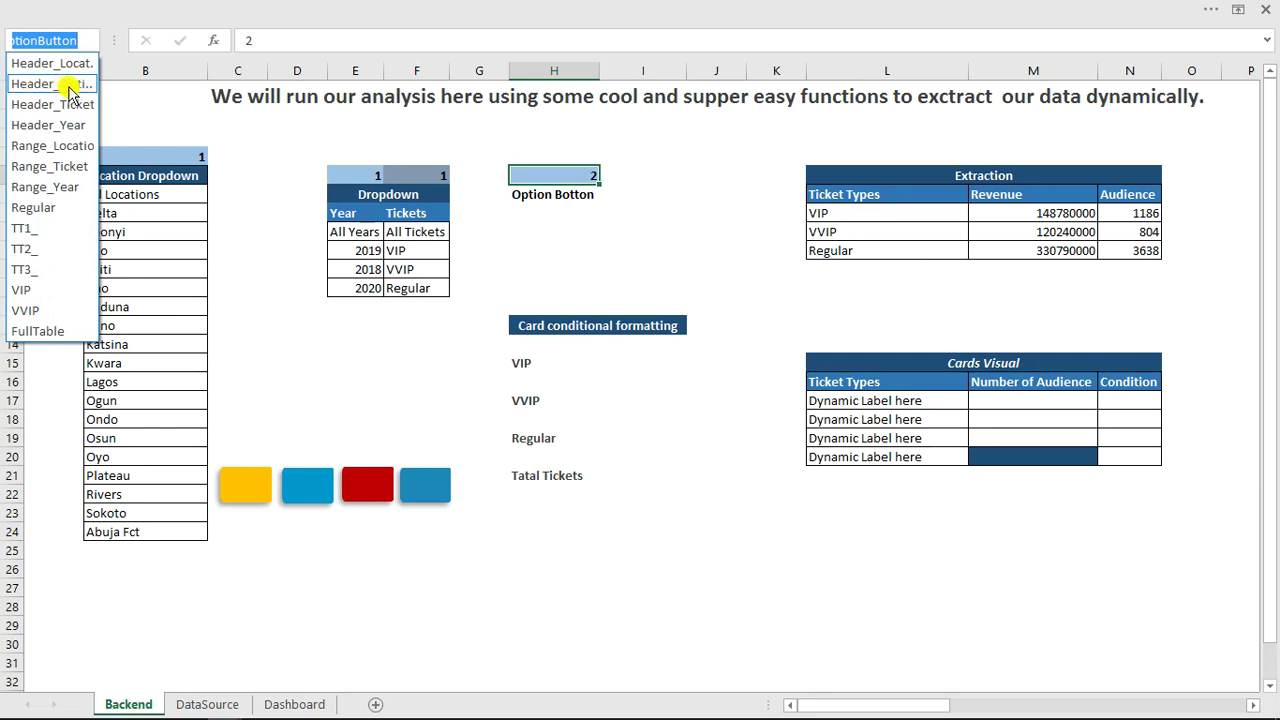
{"action": "left_click", "coordinate": [985, 403]}
{"action": "left_click", "coordinate": [988, 401]}
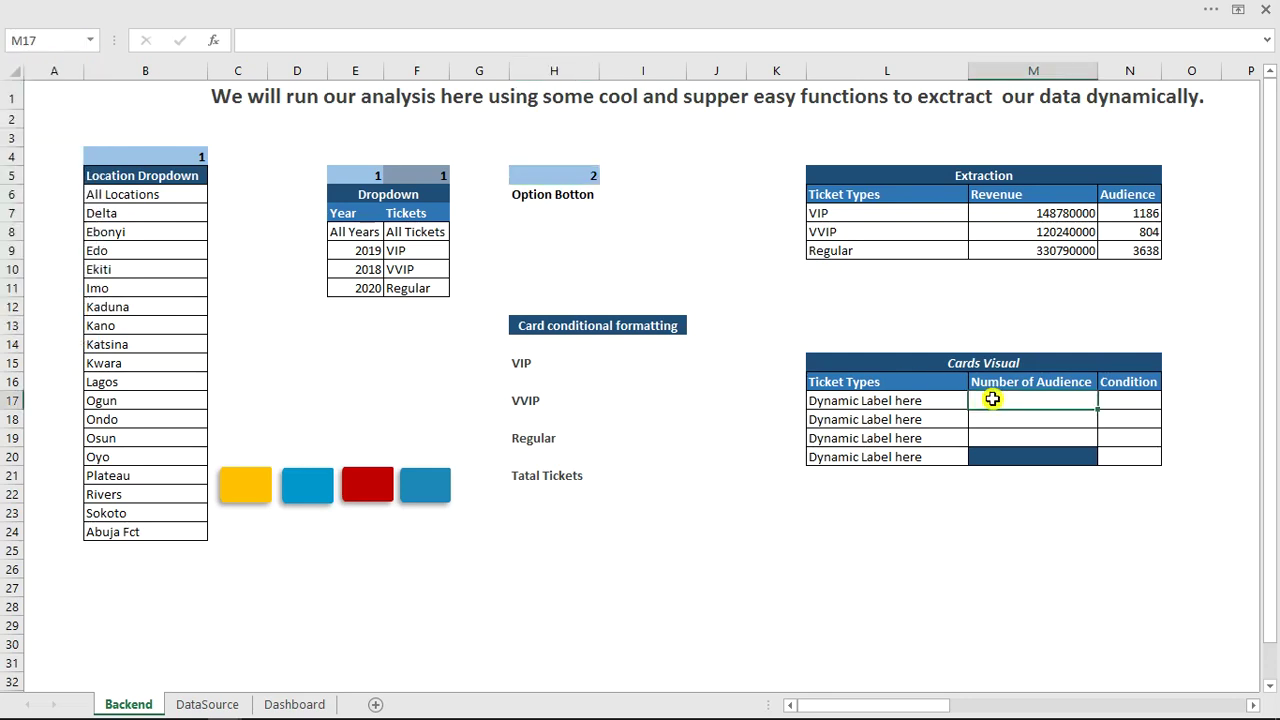
{"action": "type", "text": "=if"}
{"action": "key", "text": "Tab"}
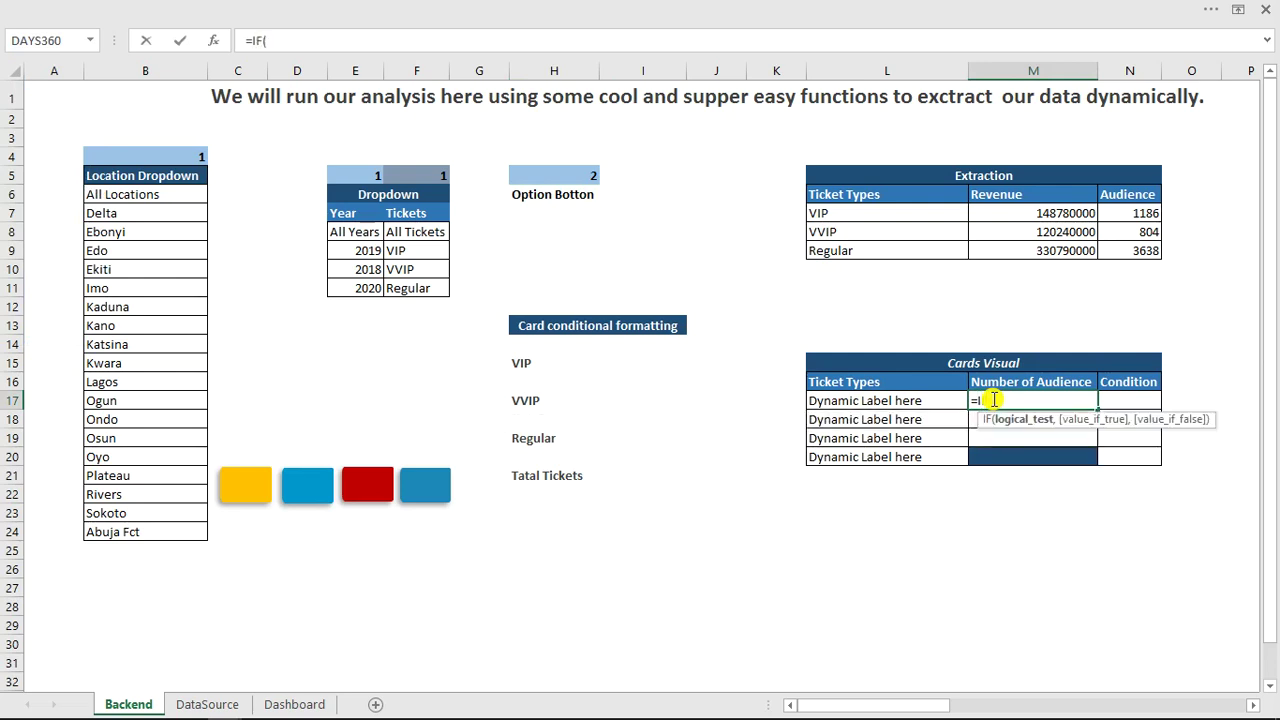
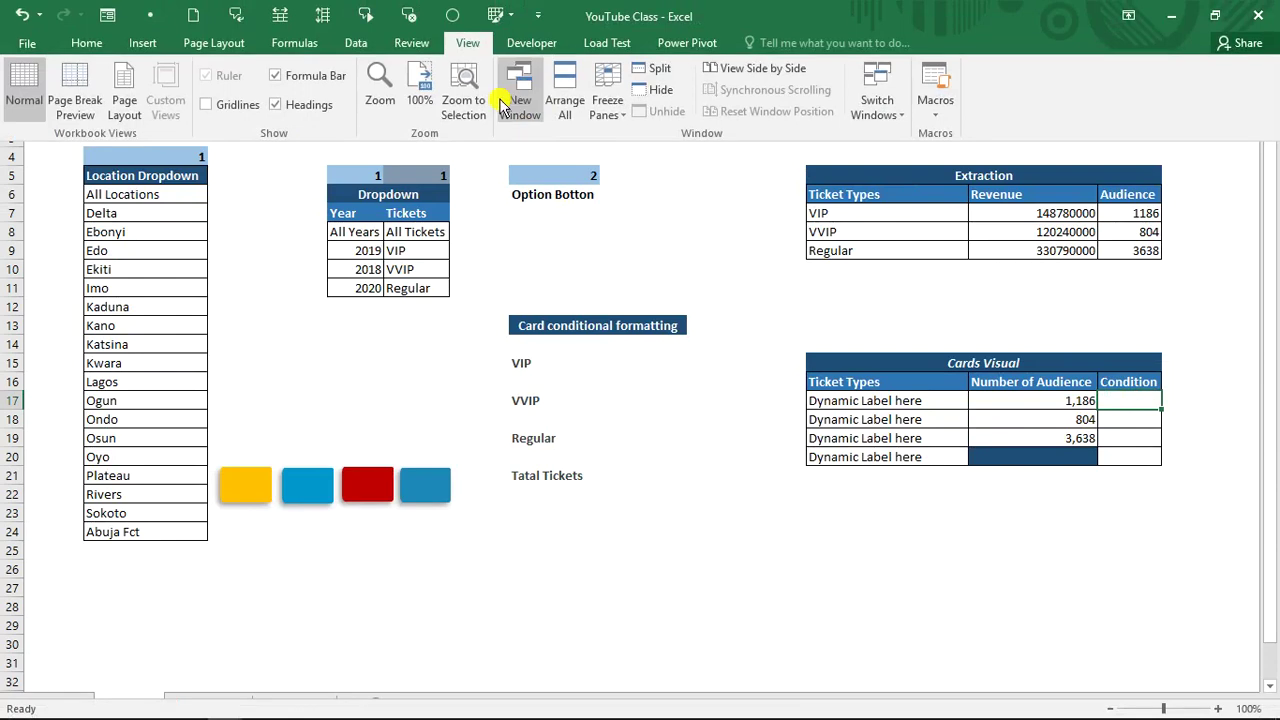
Consult the revenue cards by ticket type in the Tick Sales Dashboard workbook as reference for the Condition column, and go back to YouTube Class.
{"action": "left_click", "coordinate": [906, 117]}
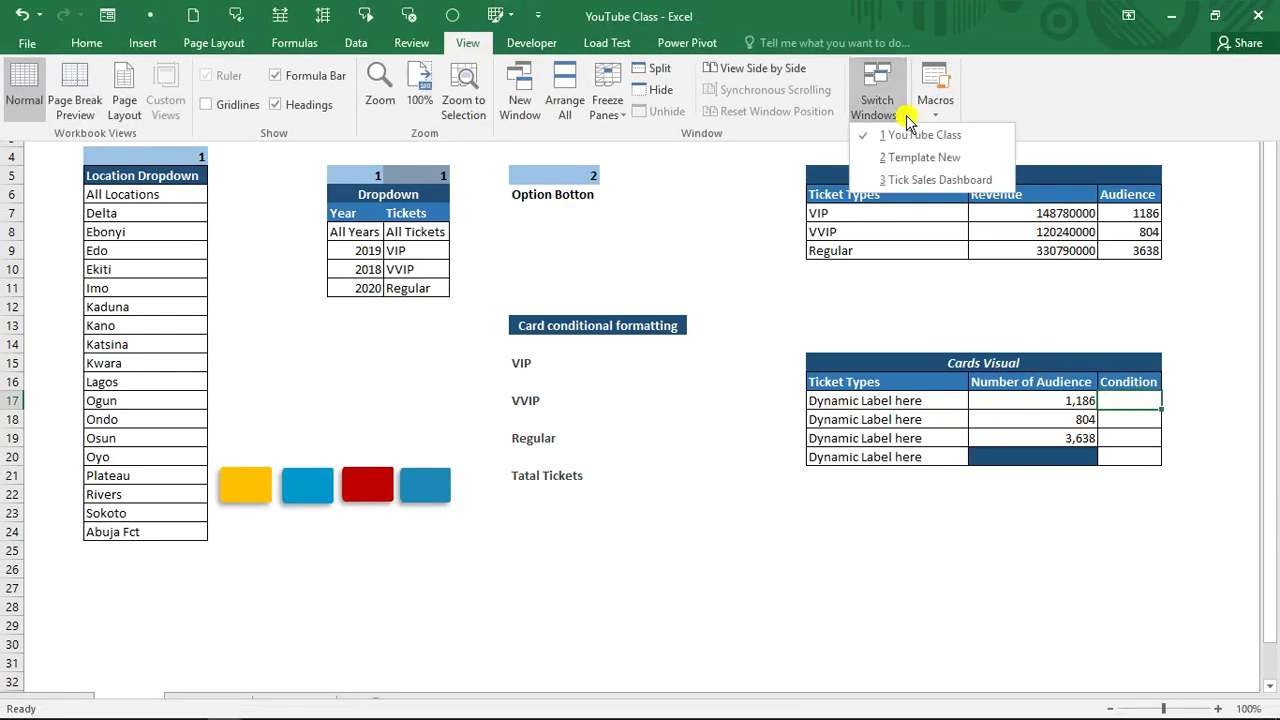
{"action": "left_click", "coordinate": [922, 179]}
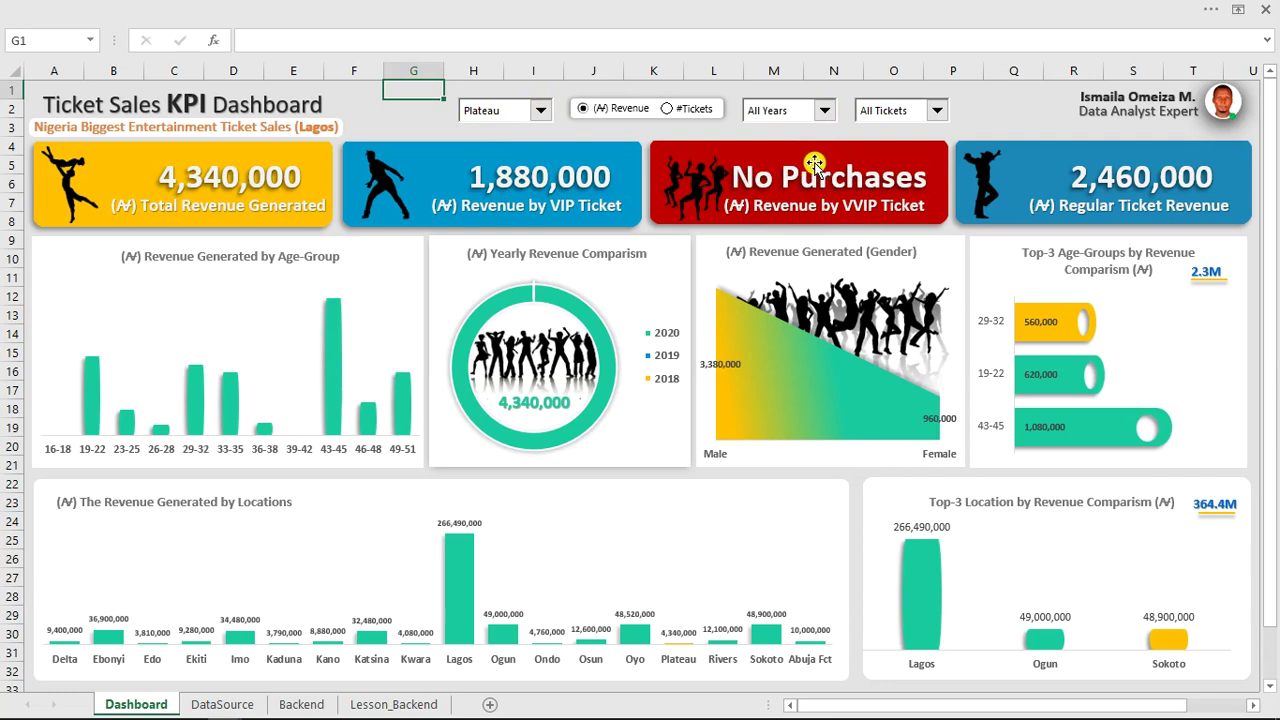
{"action": "left_click", "coordinate": [486, 9]}
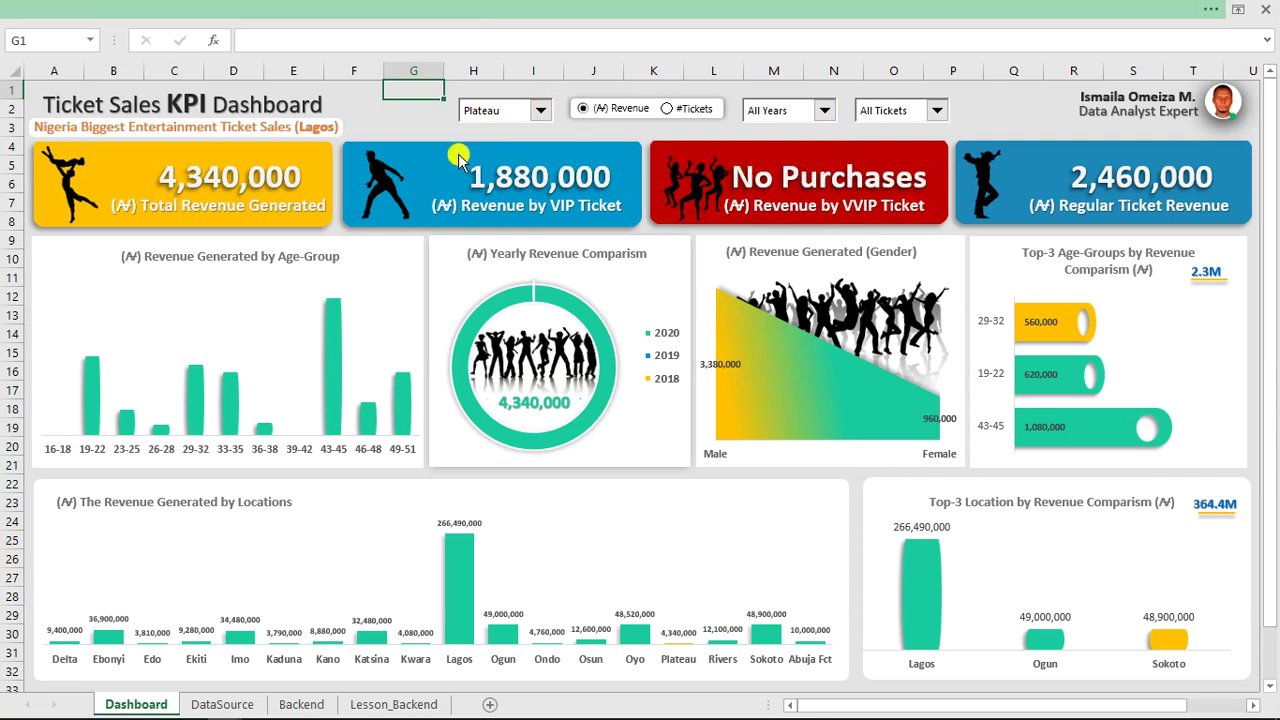
{"action": "key", "text": "ctrl+shift+F1"}
{"action": "left_click", "coordinate": [877, 100]}
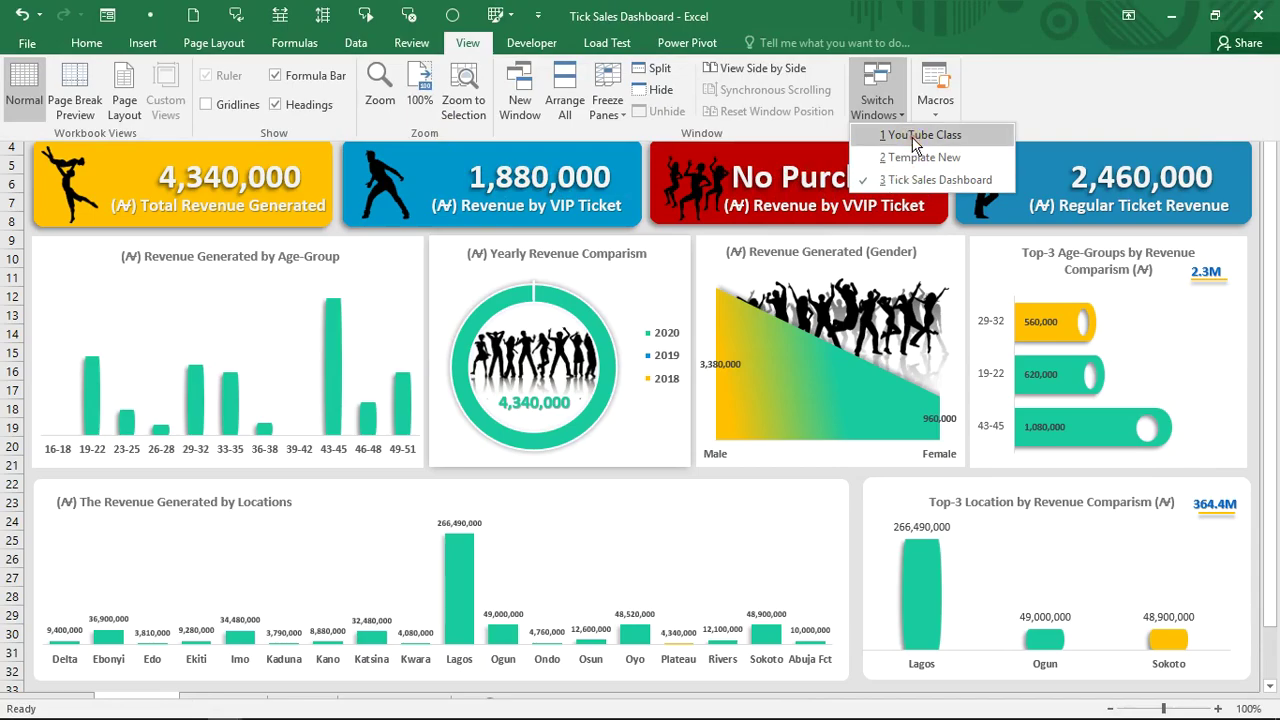
Switch to the YouTube Class workbook and start an IF formula in Condition cell N17 of the Cards Visual table.
{"action": "left_click", "coordinate": [915, 145]}
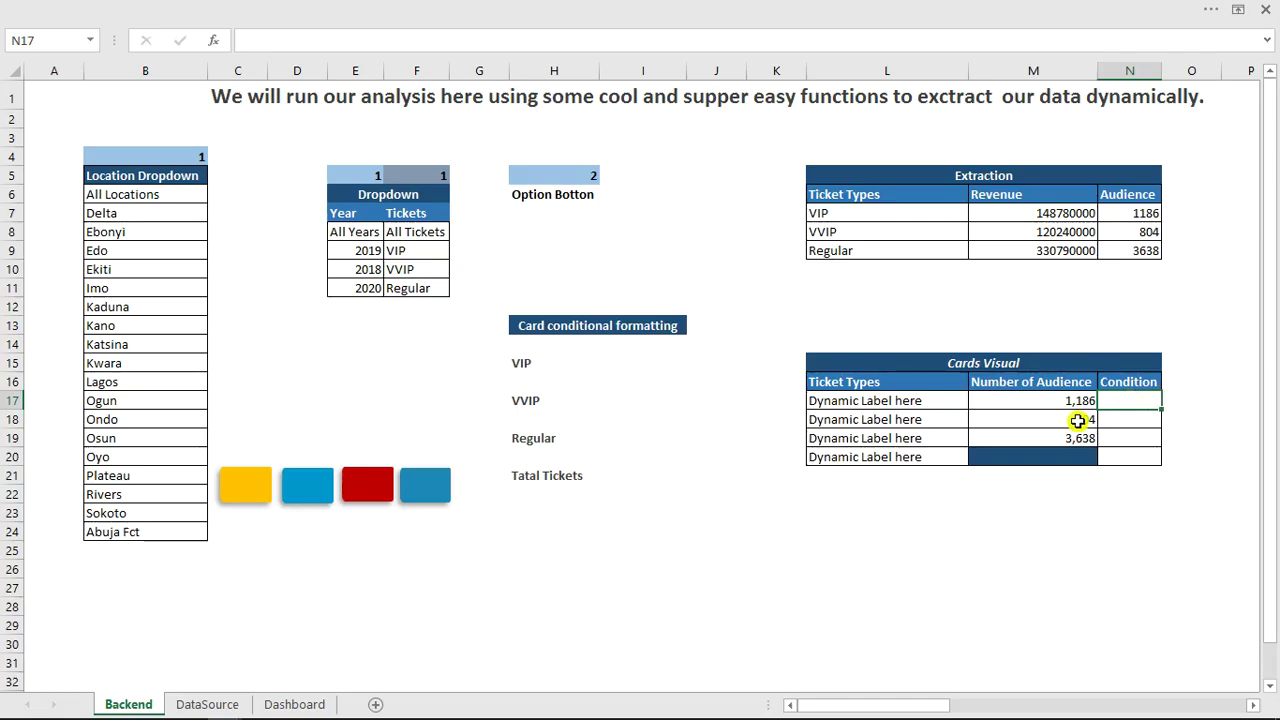
{"action": "type", "text": "="}
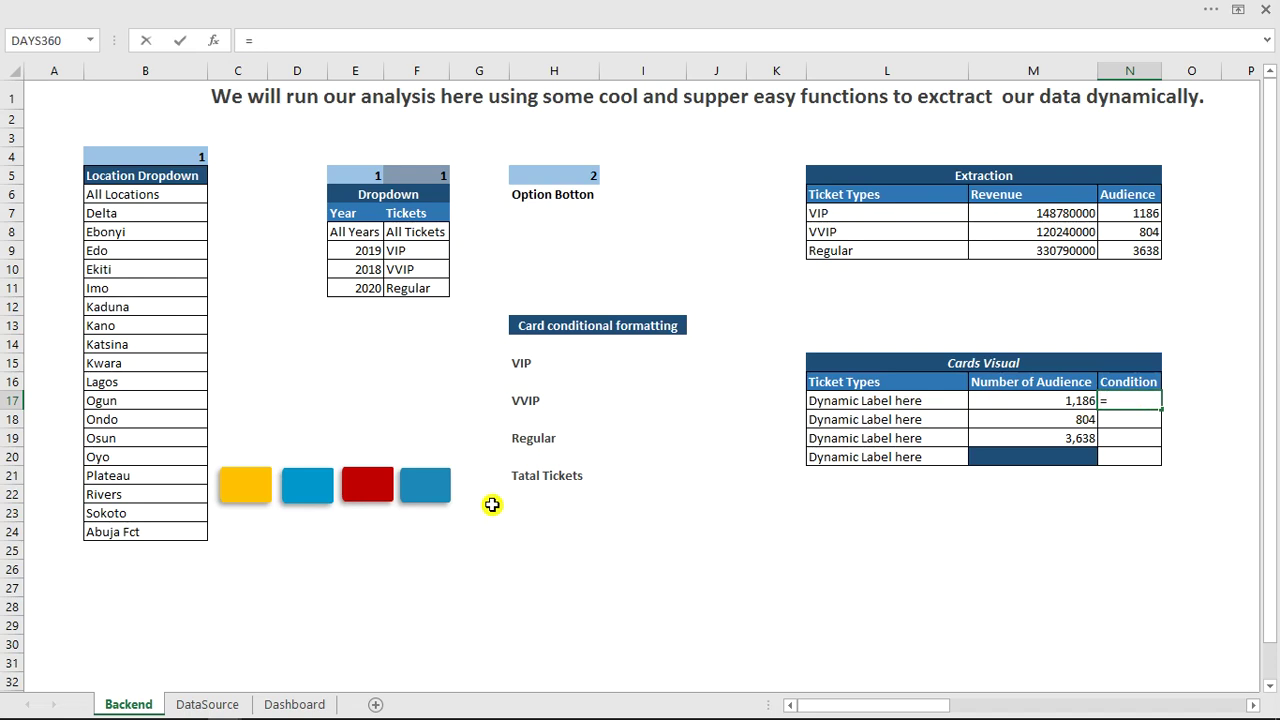
{"action": "type", "text": "IF("}
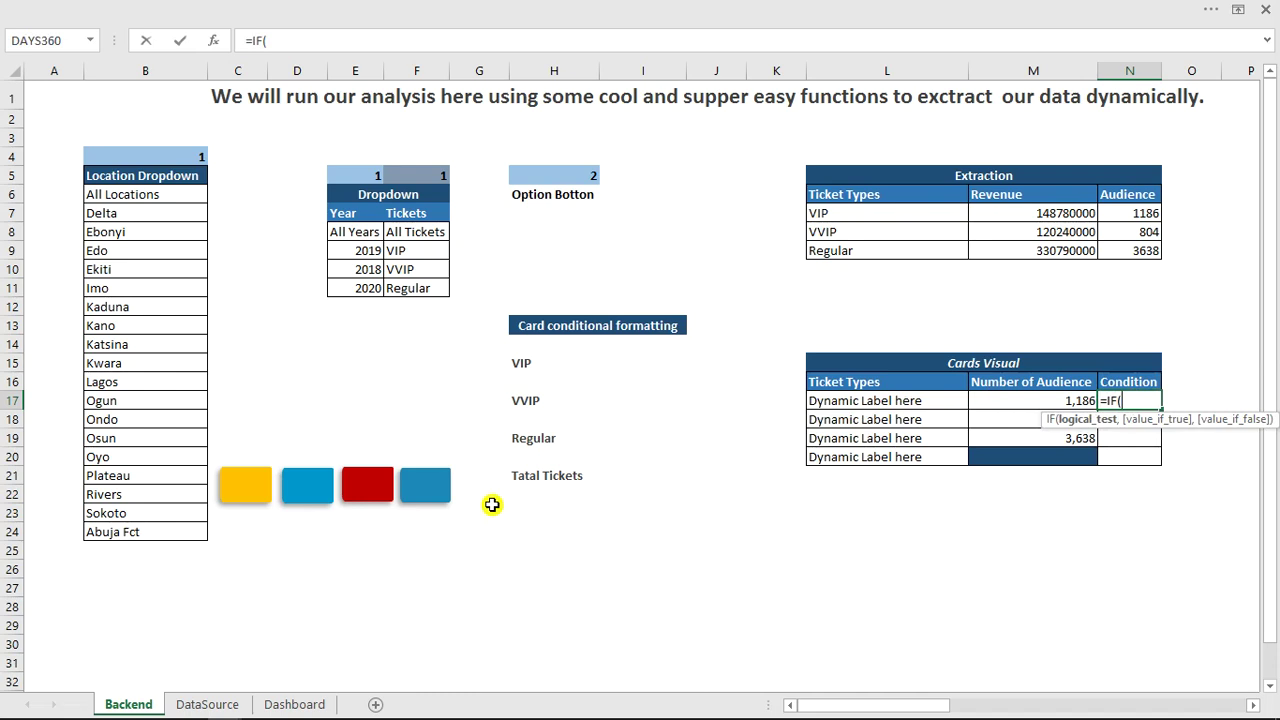
{"action": "left_click", "coordinate": [558, 175]}
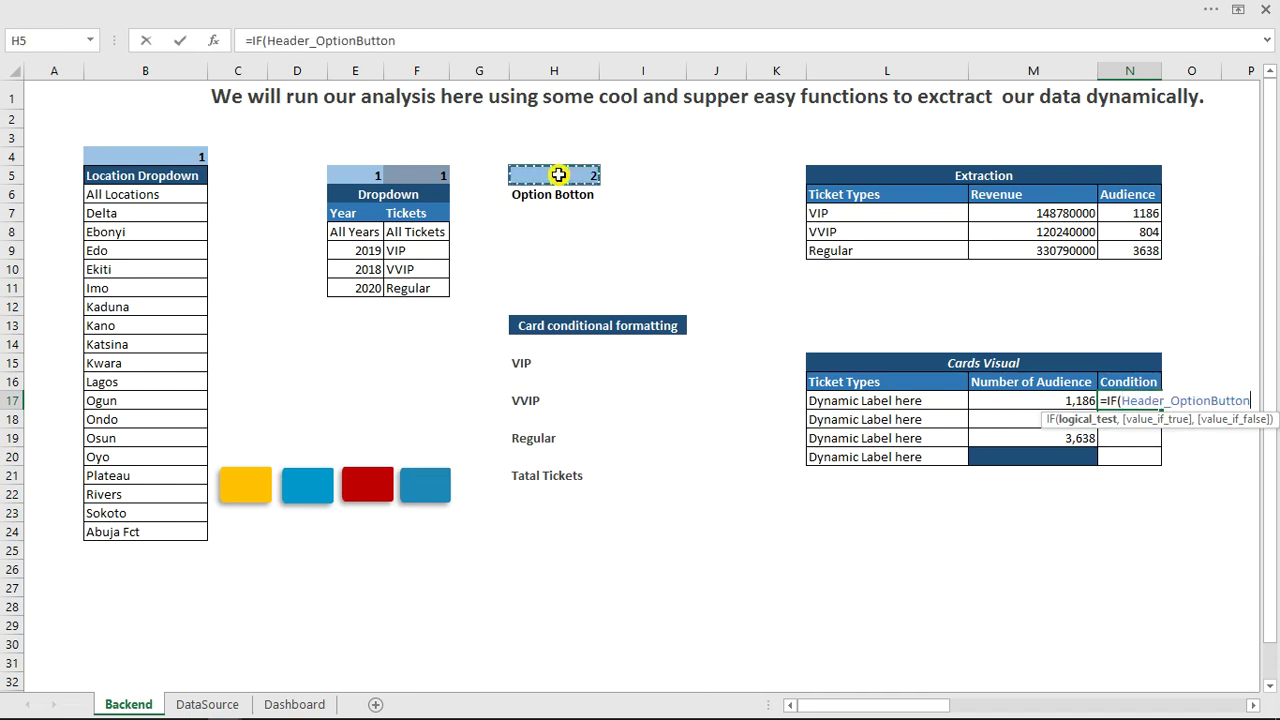
{"action": "type", "text": "=1"}
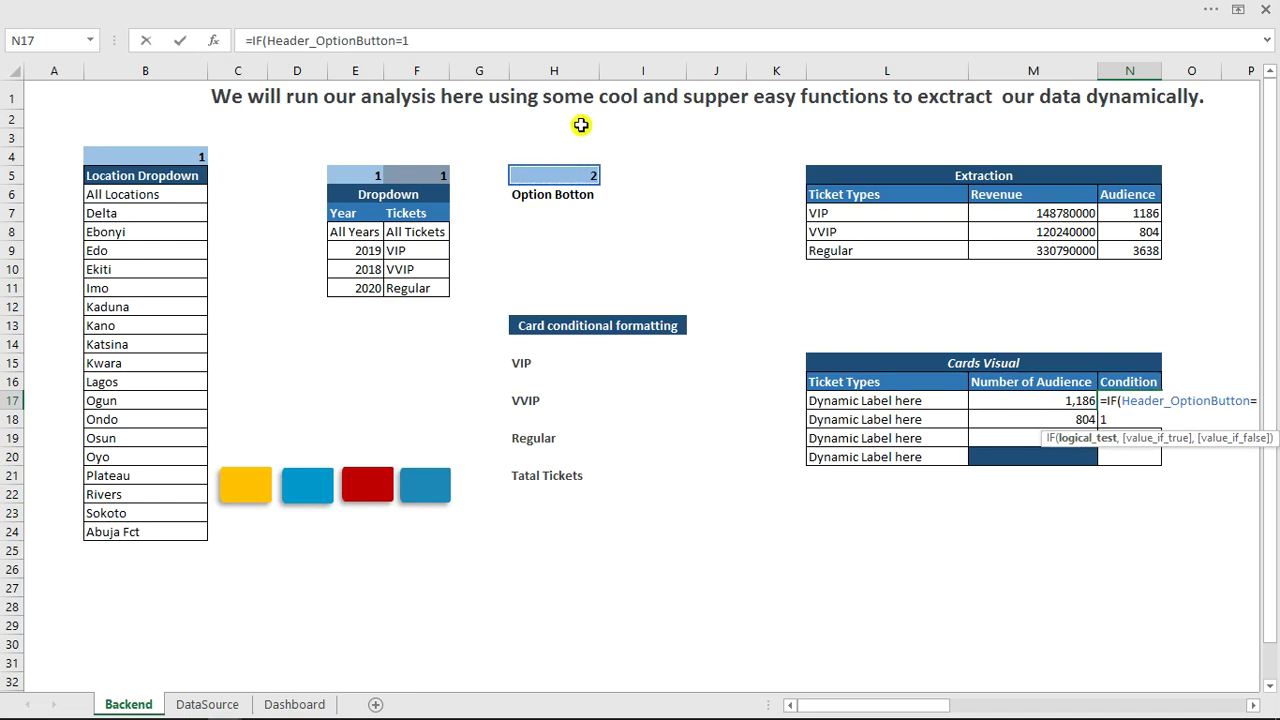
{"action": "type", "text": ","}
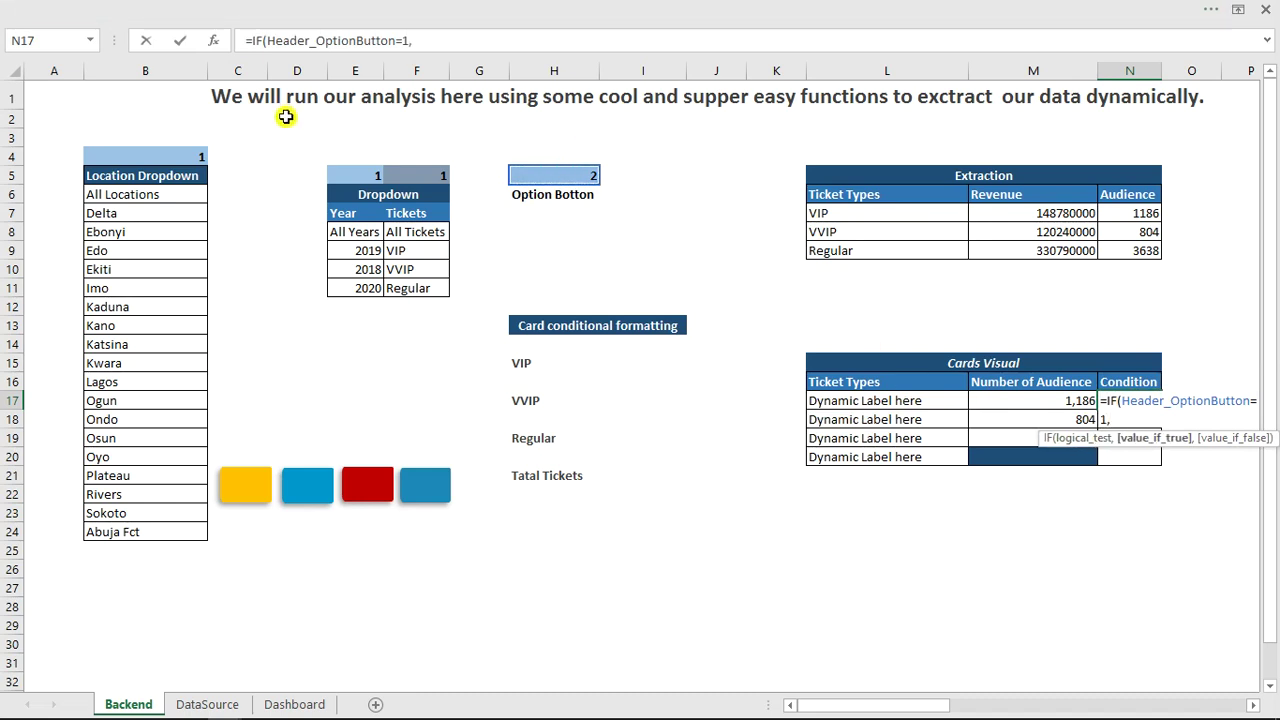
{"action": "key", "text": "BackSpace"}
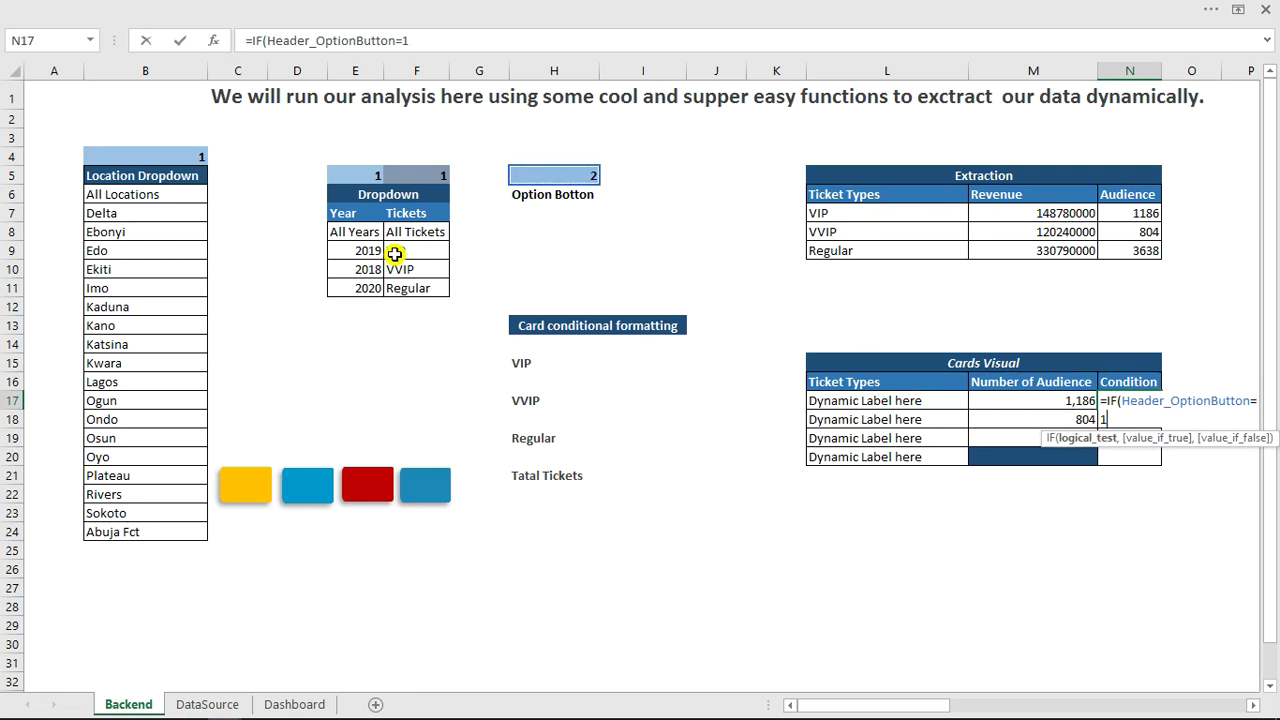
{"action": "key", "text": "BackSpace"}
{"action": "key", "text": "BackSpace"}
{"action": "key", "text": "BackSpace"}
{"action": "key", "text": "BackSpace"}
{"action": "key", "text": "BackSpace"}
{"action": "key", "text": "BackSpace"}
{"action": "key", "text": "BackSpace"}
{"action": "key", "text": "BackSpace"}
{"action": "key", "text": "BackSpace"}
{"action": "key", "text": "BackSpace"}
{"action": "key", "text": "BackSpace"}
{"action": "key", "text": "BackSpace"}
{"action": "key", "text": "BackSpace"}
{"action": "key", "text": "BackSpace"}
{"action": "key", "text": "BackSpace"}
{"action": "key", "text": "BackSpace"}
{"action": "key", "text": "BackSpace"}
{"action": "key", "text": "BackSpace"}
{"action": "key", "text": "BackSpace"}
{"action": "key", "text": "BackSpace"}
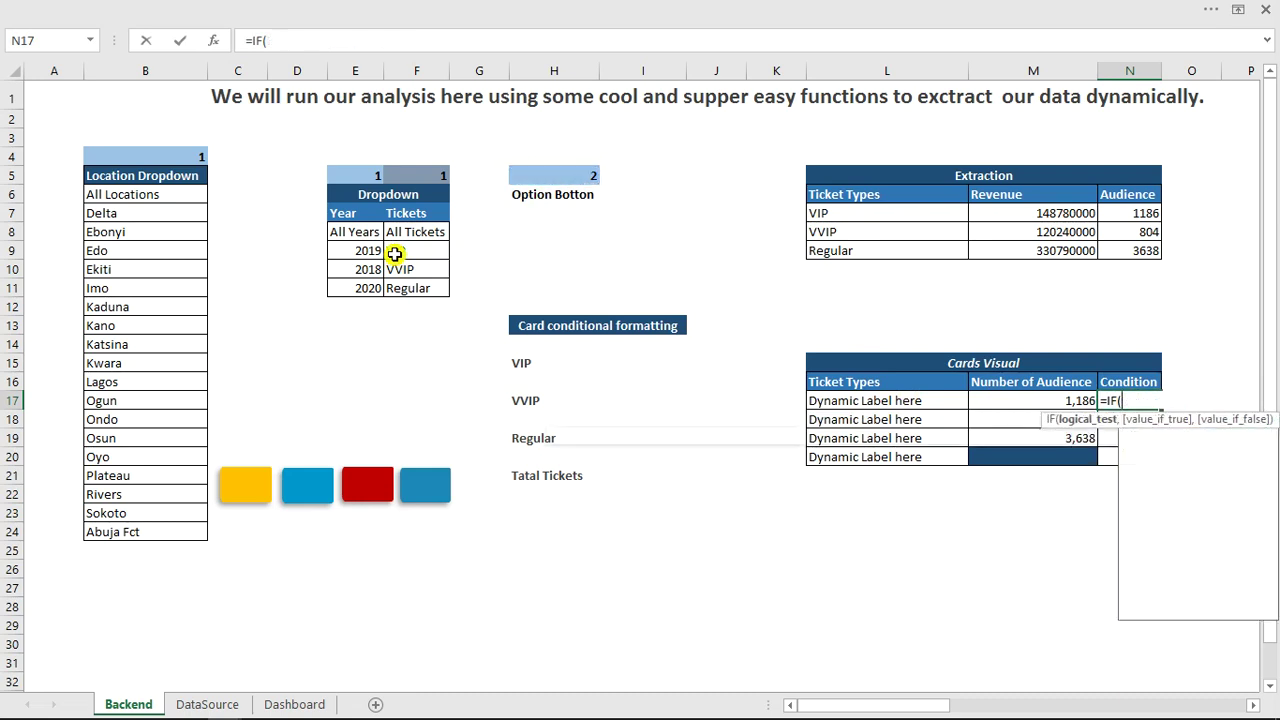
{"action": "key", "text": "BackSpace"}
{"action": "type", "text": "("}
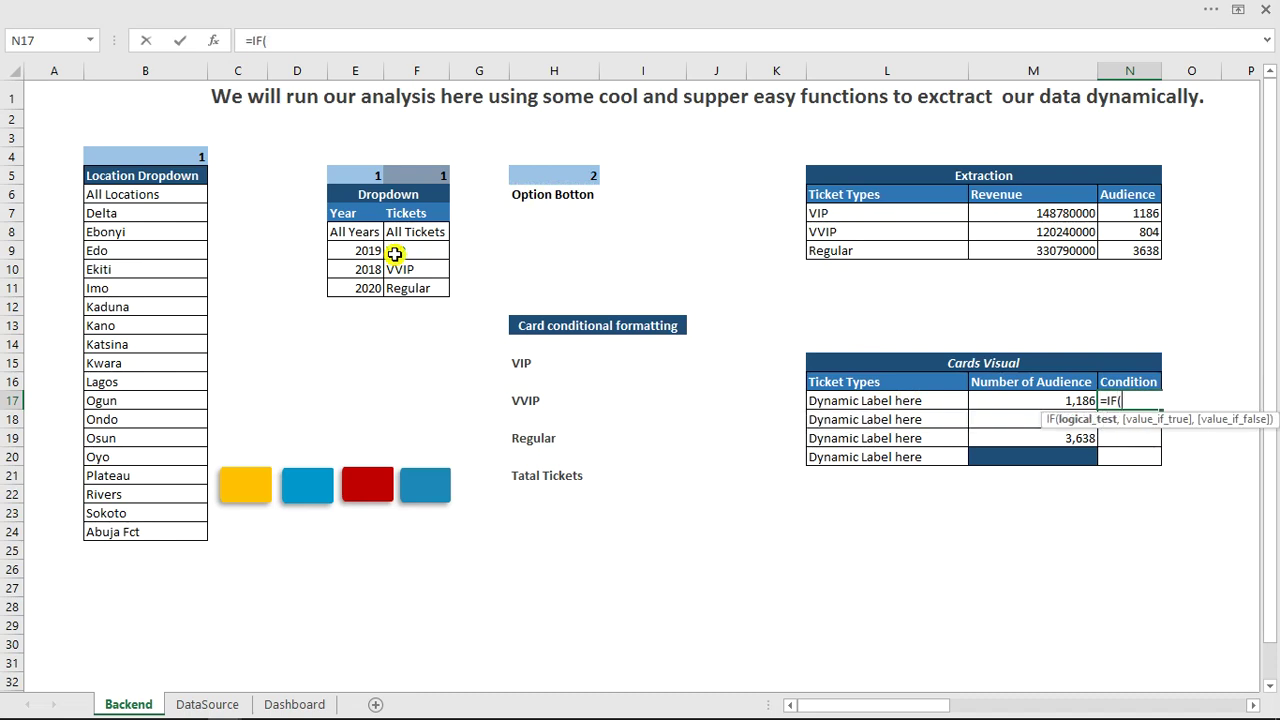
Complete the N17 formula as =IF(M17=0,"No Purchases",M17) and fill it down to N19.
{"action": "left_click", "coordinate": [990, 400]}
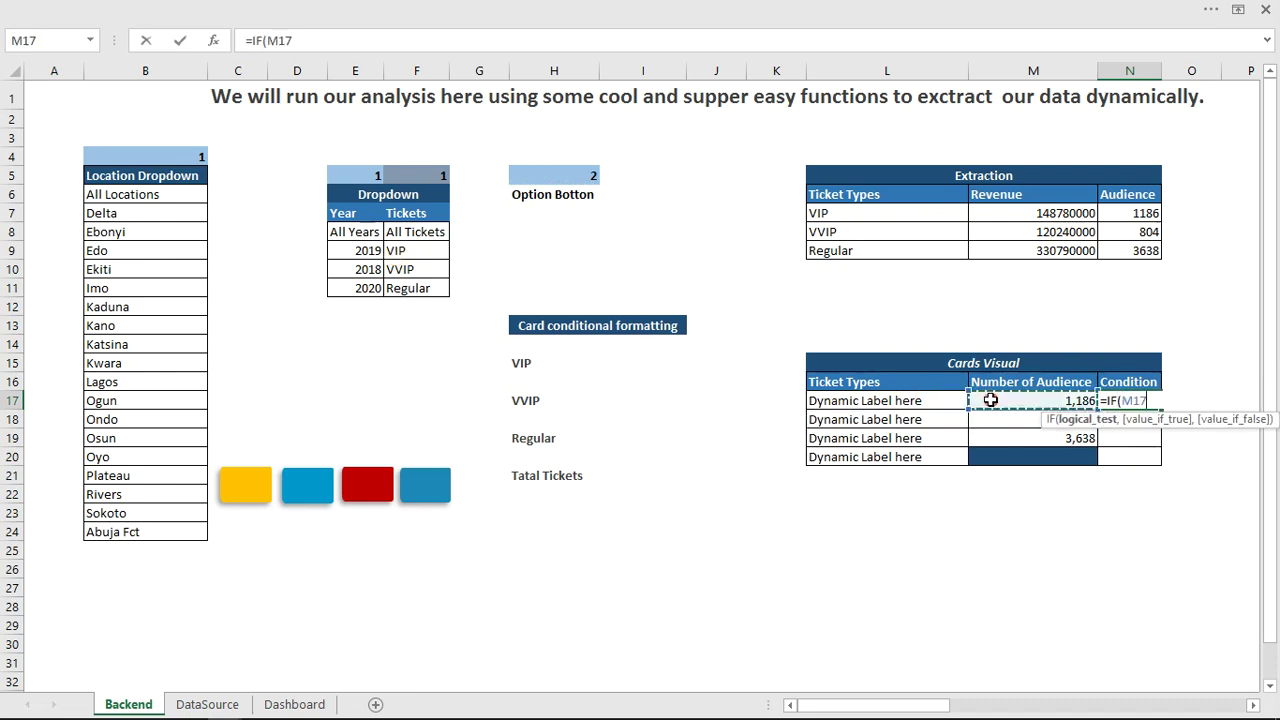
{"action": "type", "text": "="}
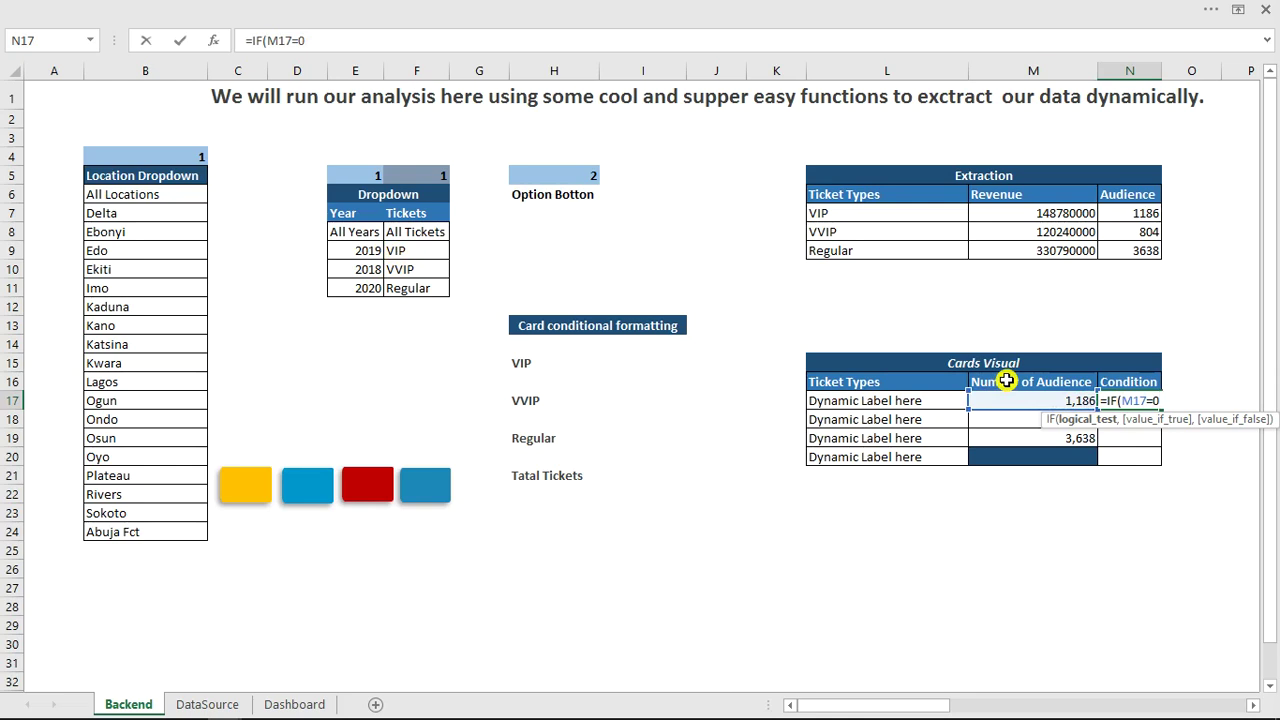
{"action": "type", "text": "0,"}
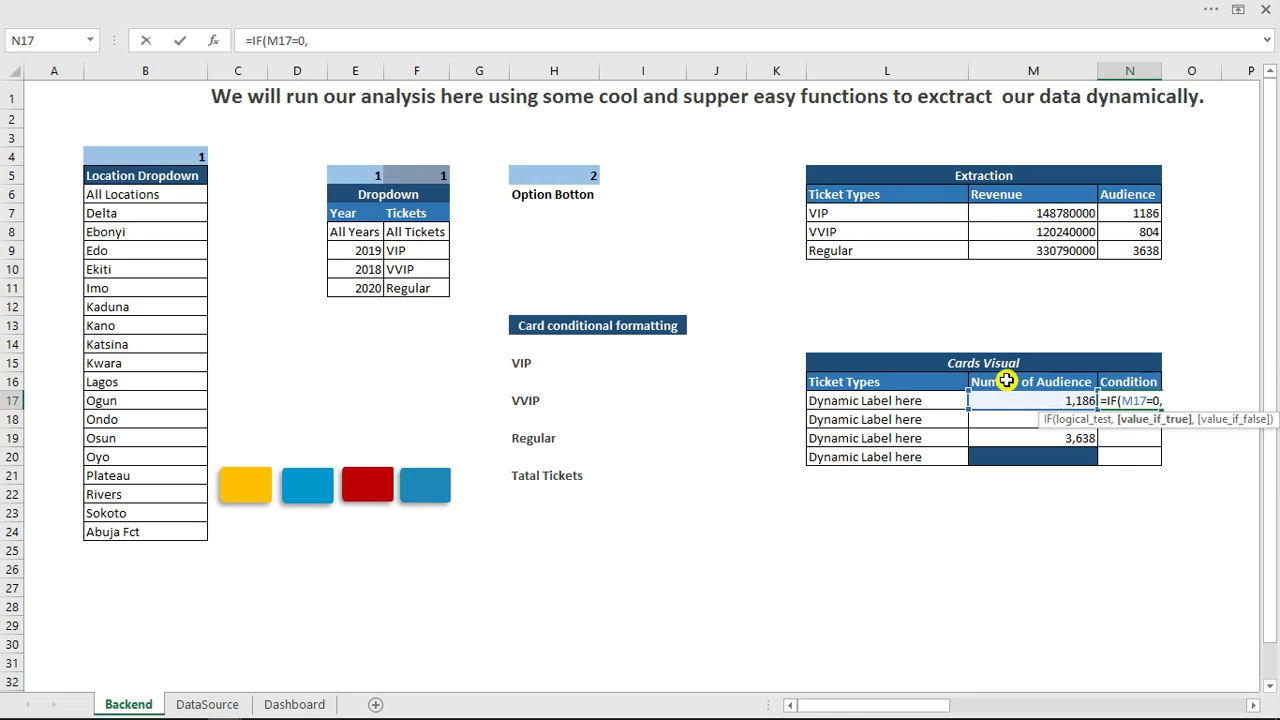
{"action": "type", "text": "\"No Purchases"}
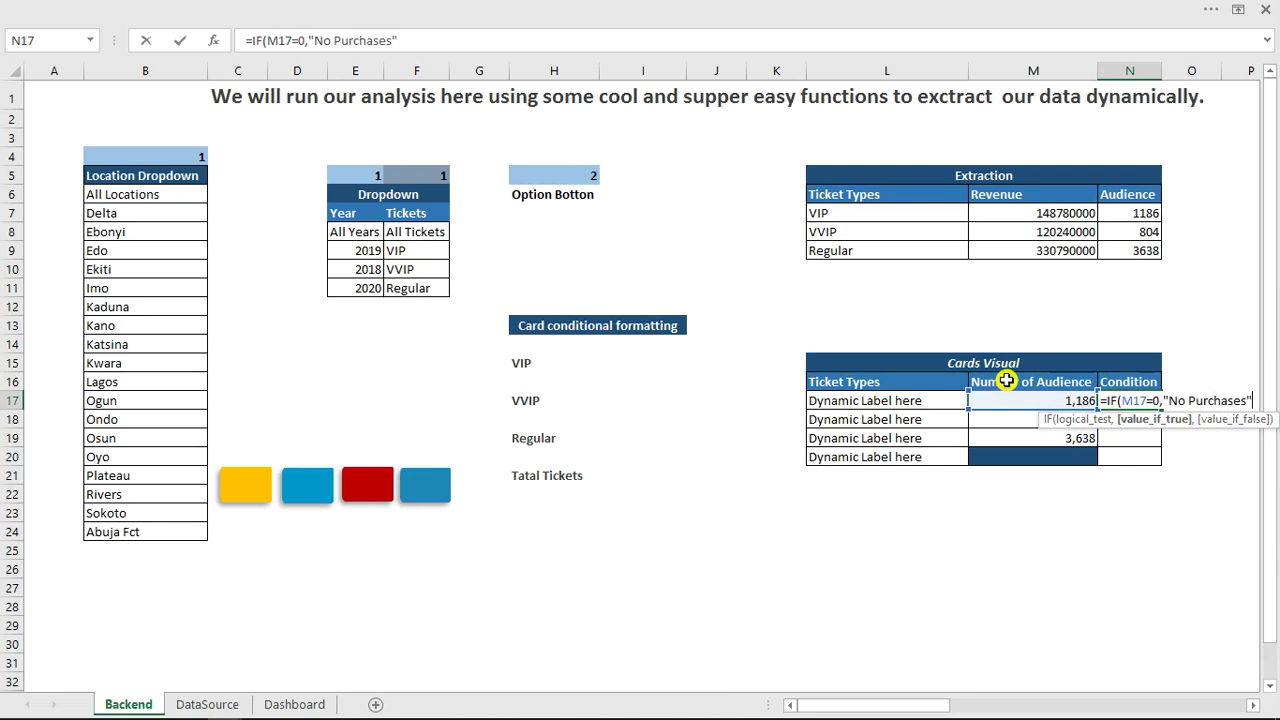
{"action": "type", "text": "\","}
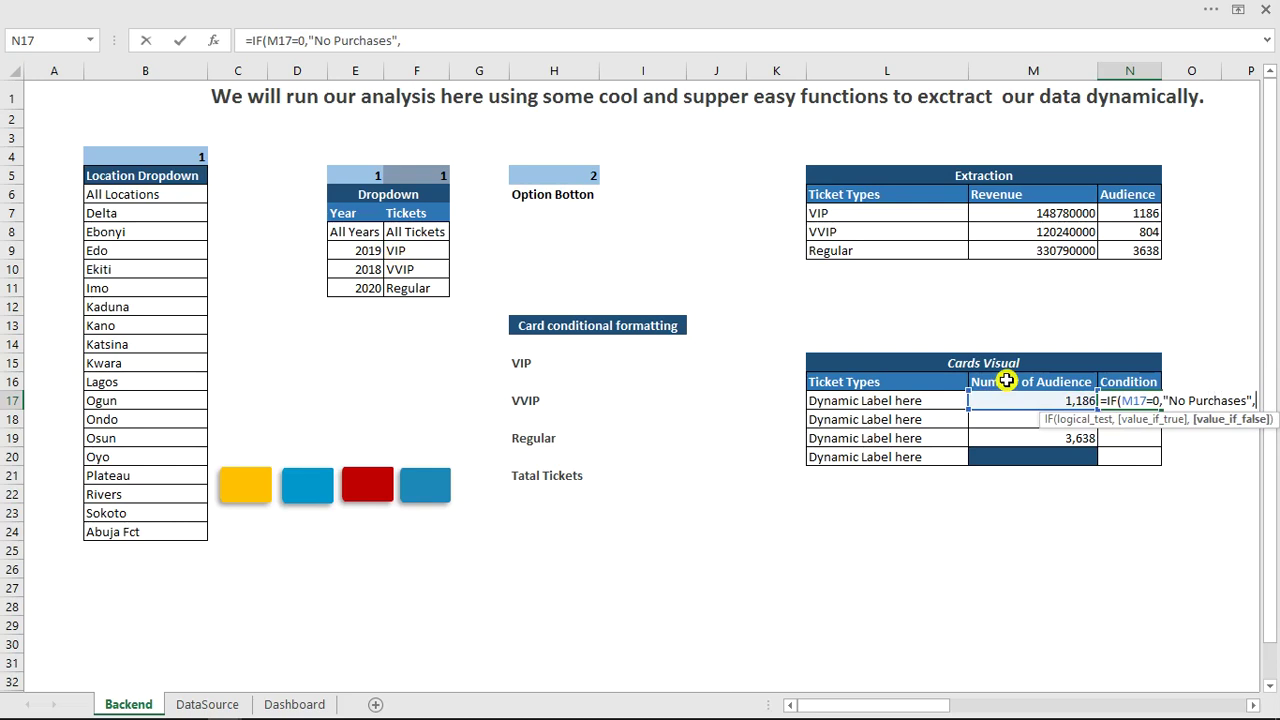
{"action": "left_click", "coordinate": [1008, 400]}
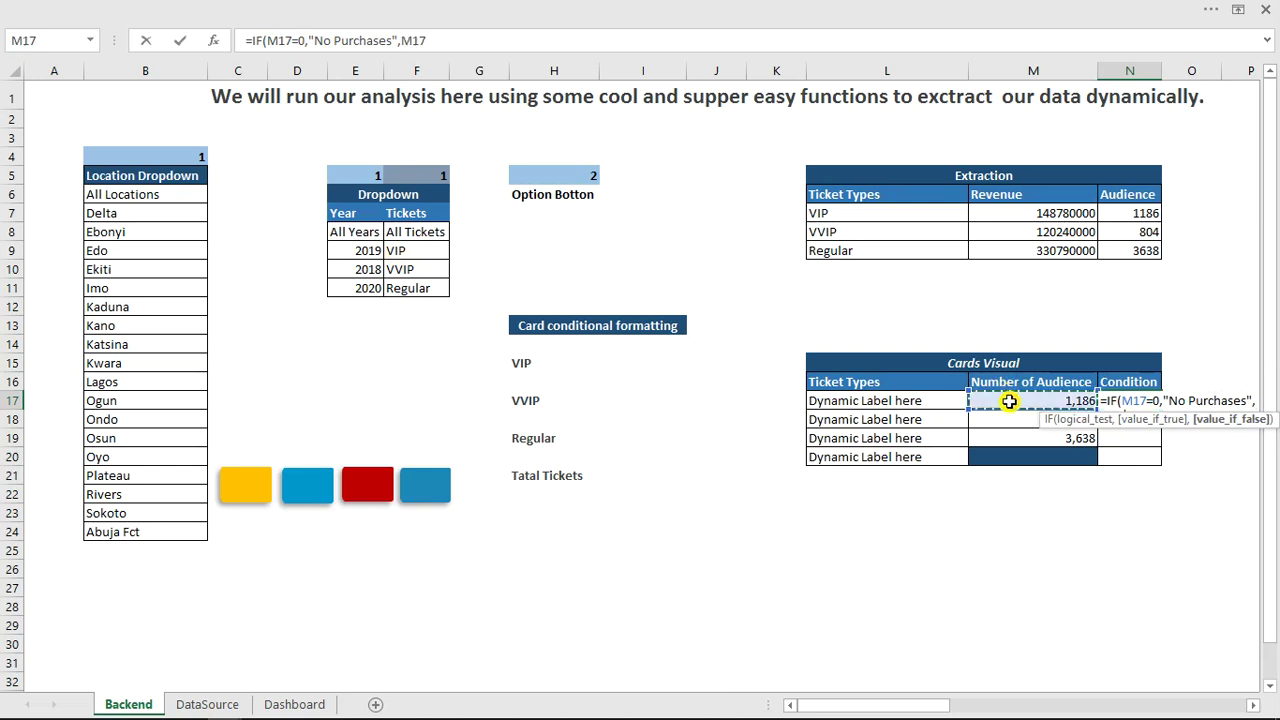
{"action": "type", "text": ")"}
{"action": "key", "text": "ctrl+Return"}
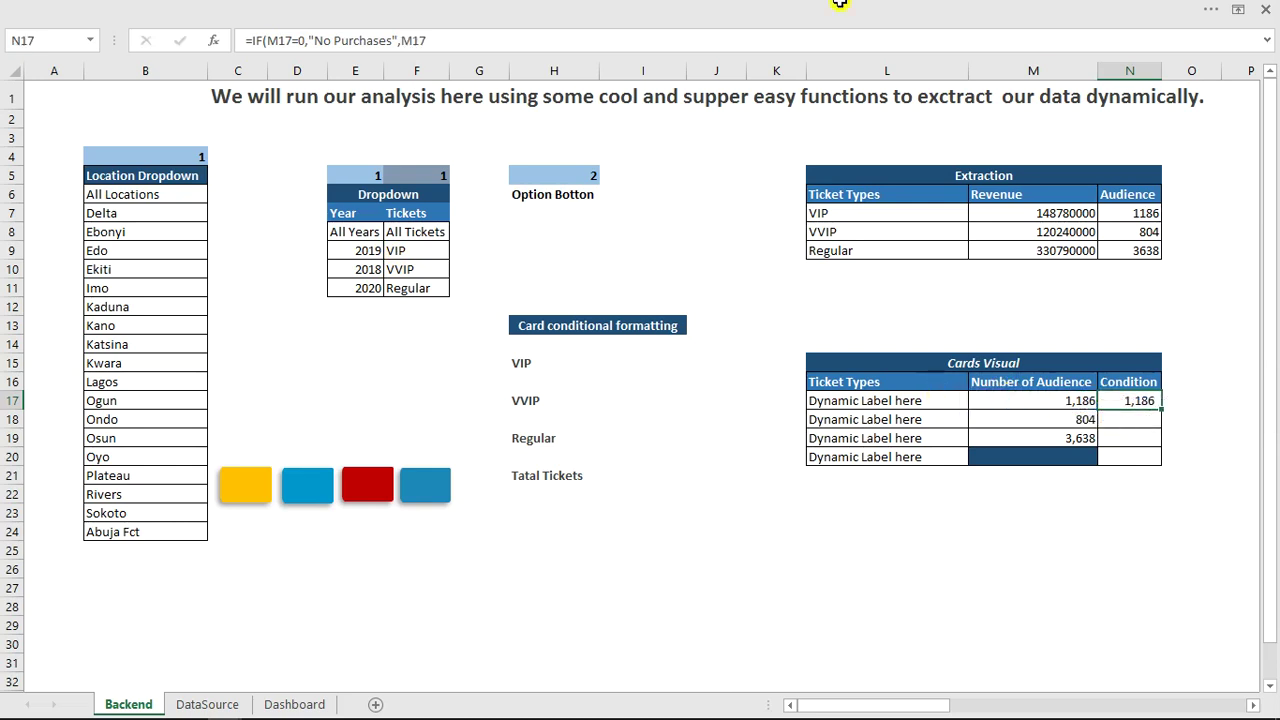
{"action": "left_click", "coordinate": [1147, 398]}
{"action": "left_click_drag", "start_coordinate": [1147, 400], "coordinate": [1150, 447]}
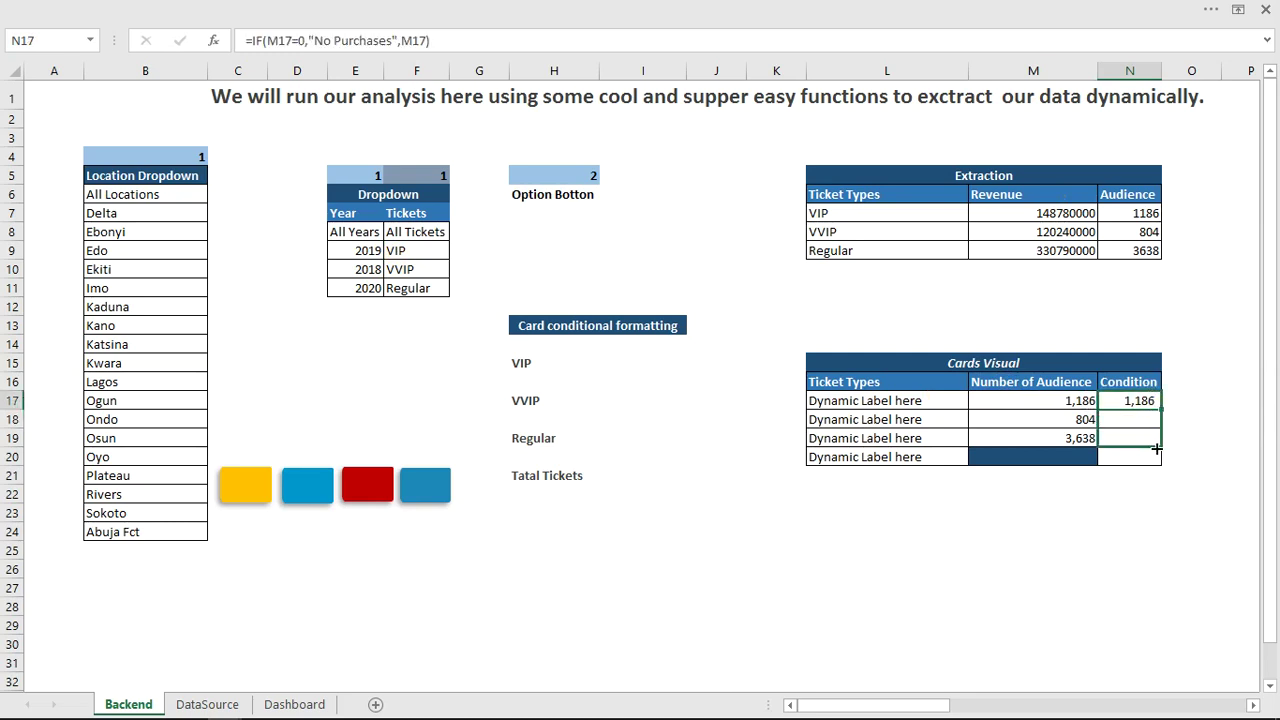
Test the condition formula by temporarily entering 0 in M17, and undo that entry.
{"action": "left_click", "coordinate": [1037, 400]}
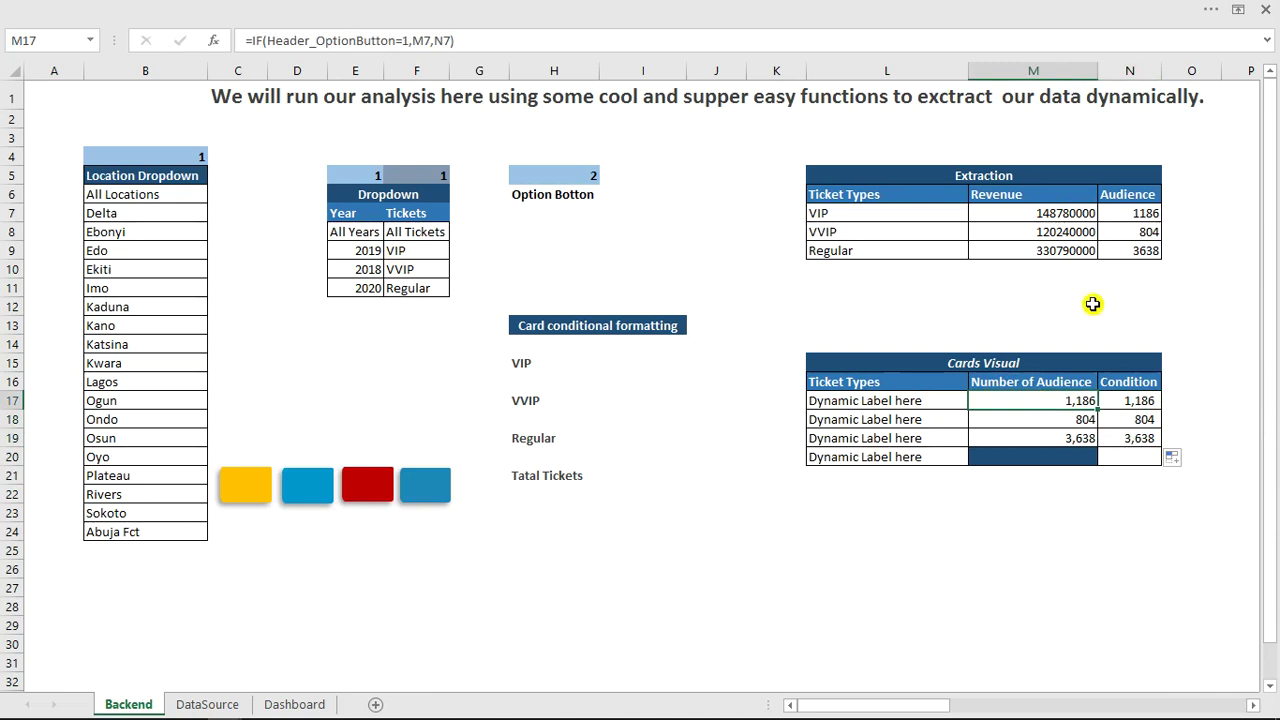
{"action": "type", "text": "0"}
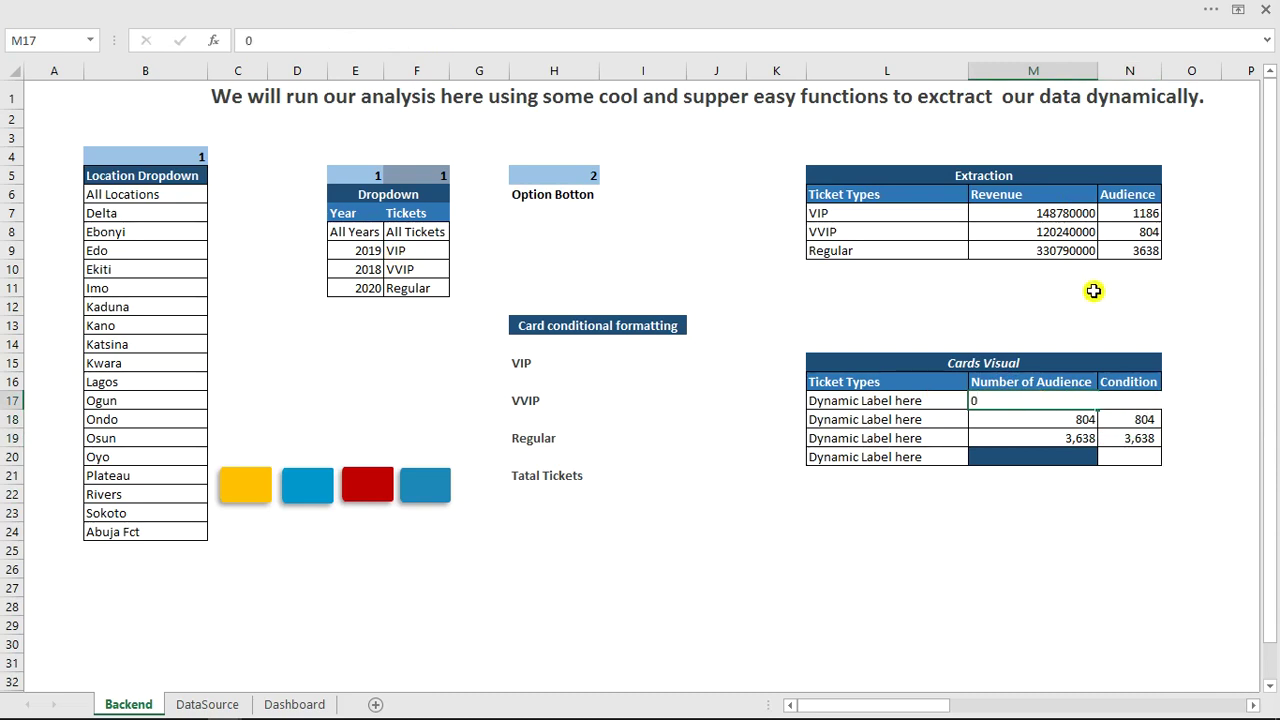
{"action": "key", "text": "Return"}
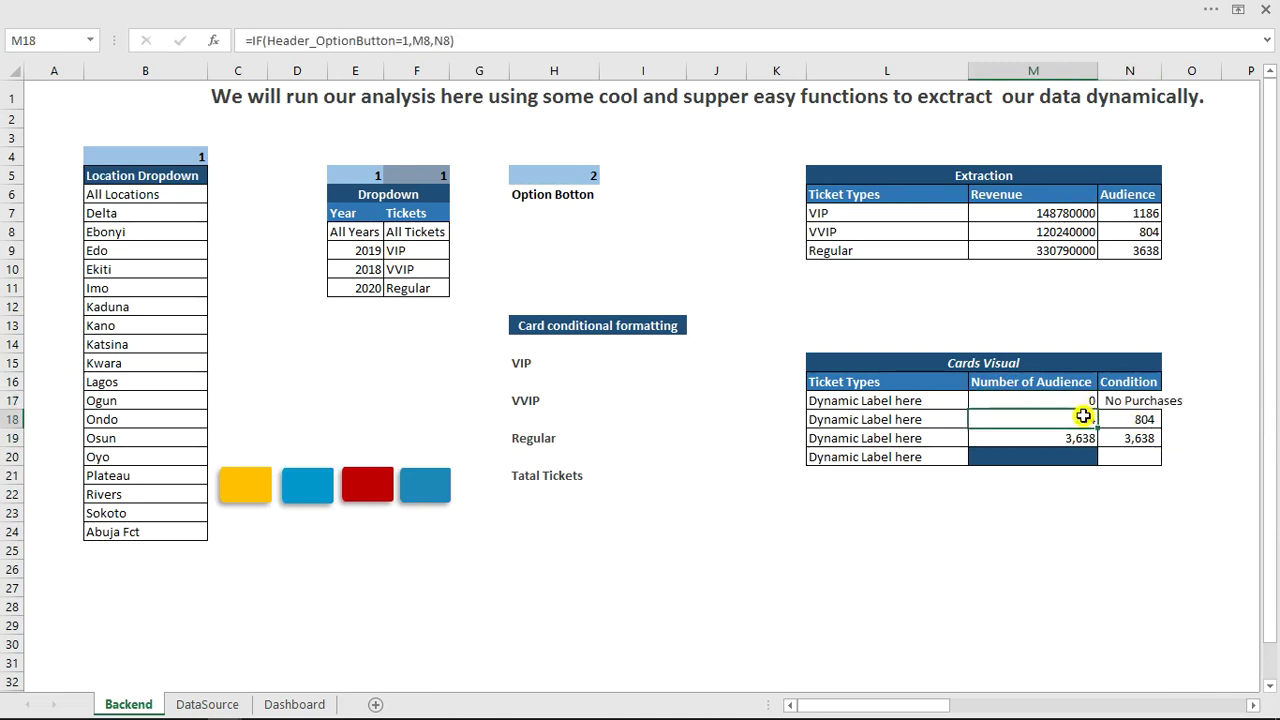
{"action": "key", "text": "ctrl+z"}
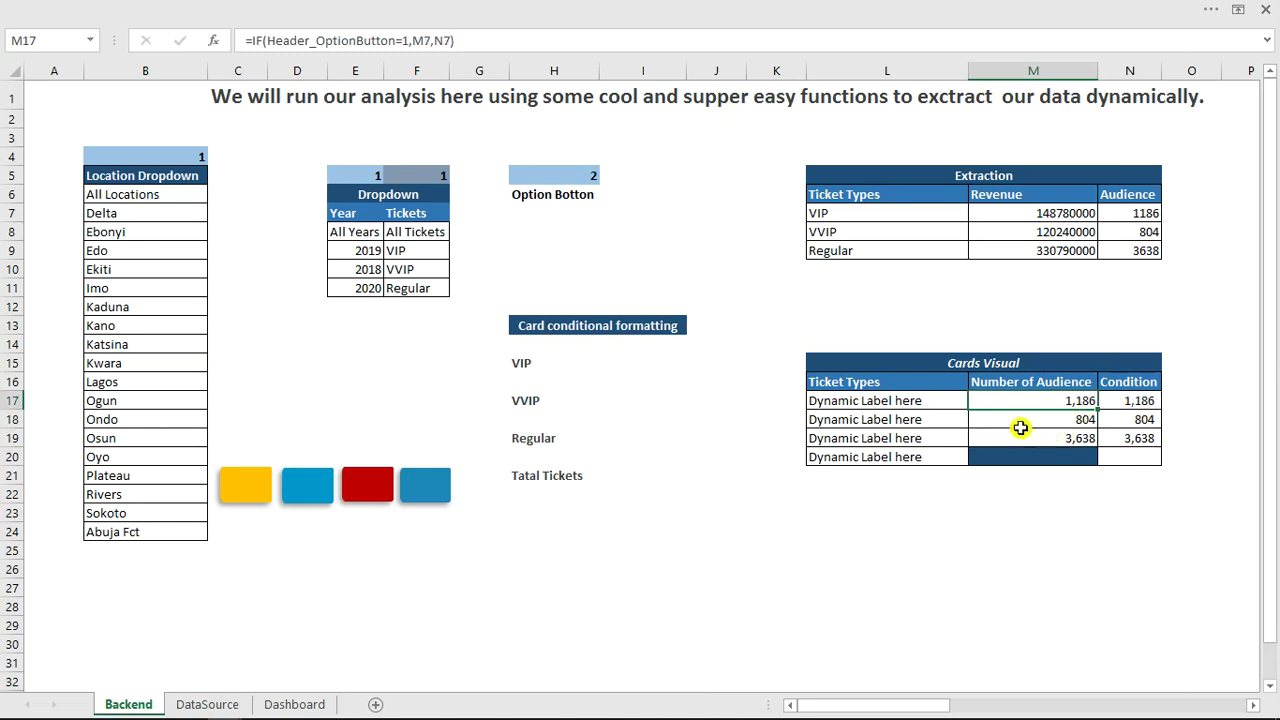
Total M17:M19 in M20 with a SUM formula and extend the Condition formula from N19 to N20.
{"action": "left_click", "coordinate": [1060, 459]}
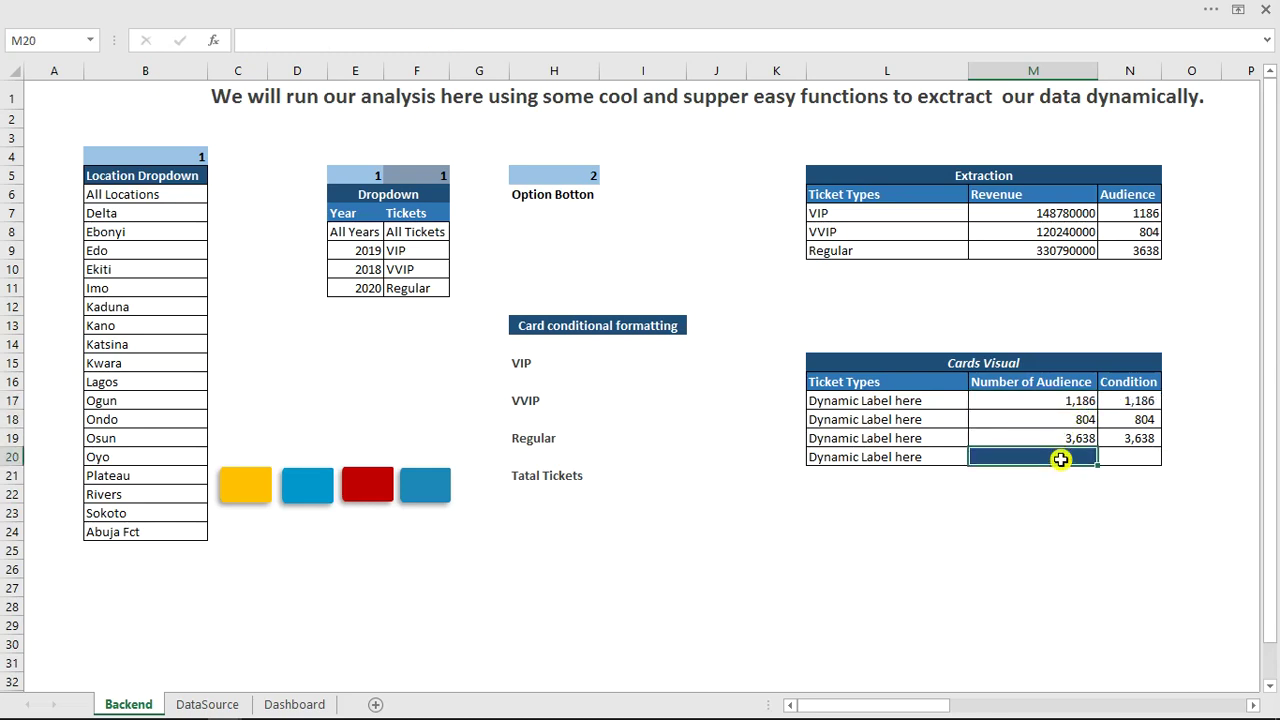
{"action": "type", "text": "="}
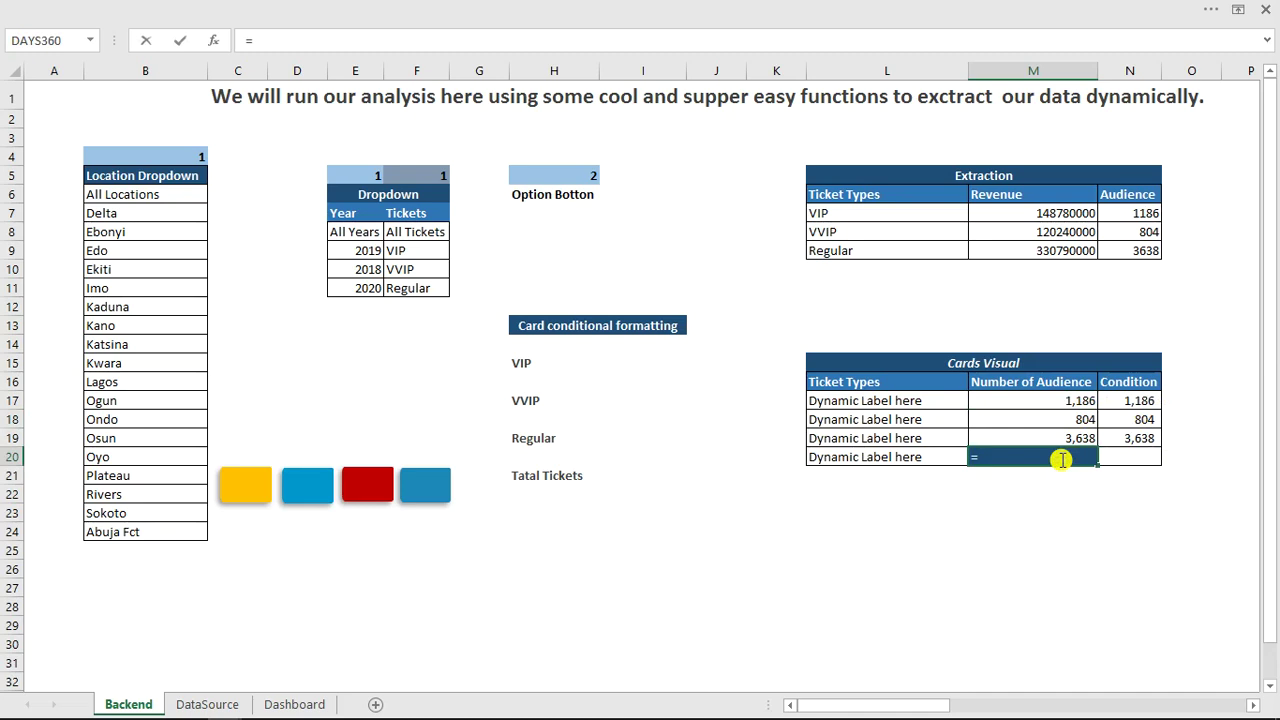
{"action": "type", "text": "sum"}
{"action": "key", "text": "Tab"}
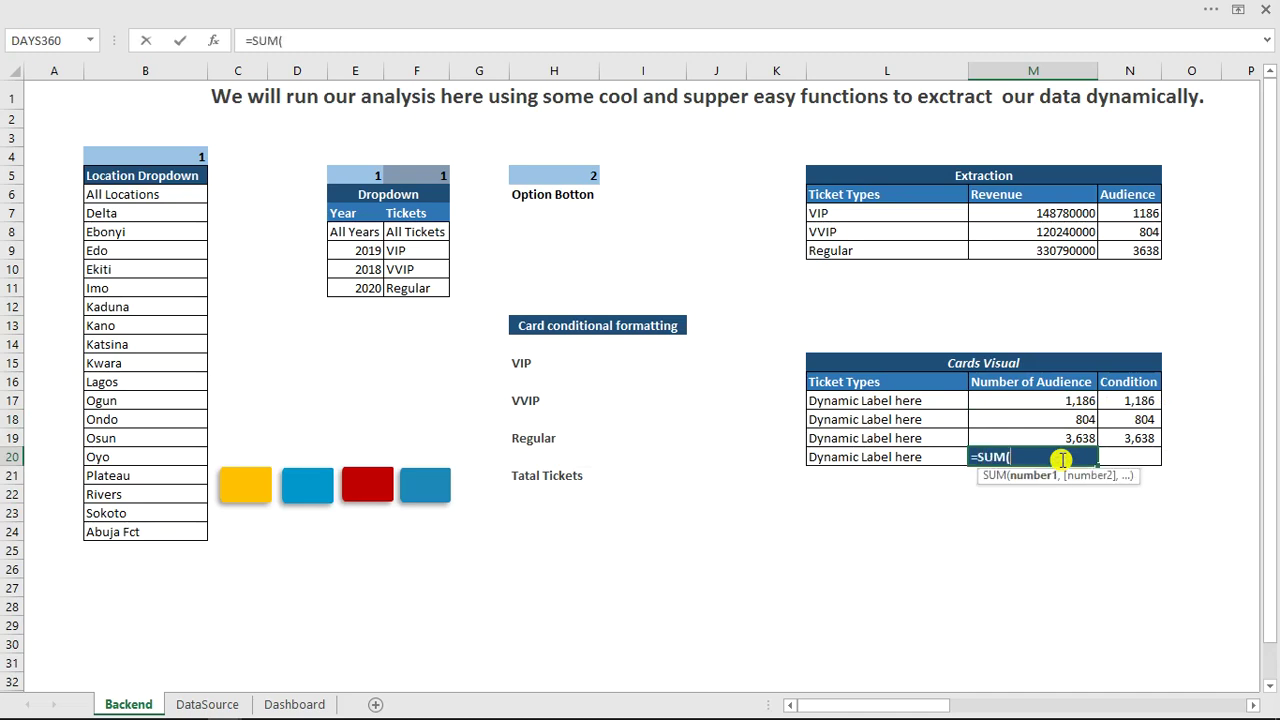
{"action": "left_click_drag", "start_coordinate": [1062, 401], "coordinate": [1060, 437]}
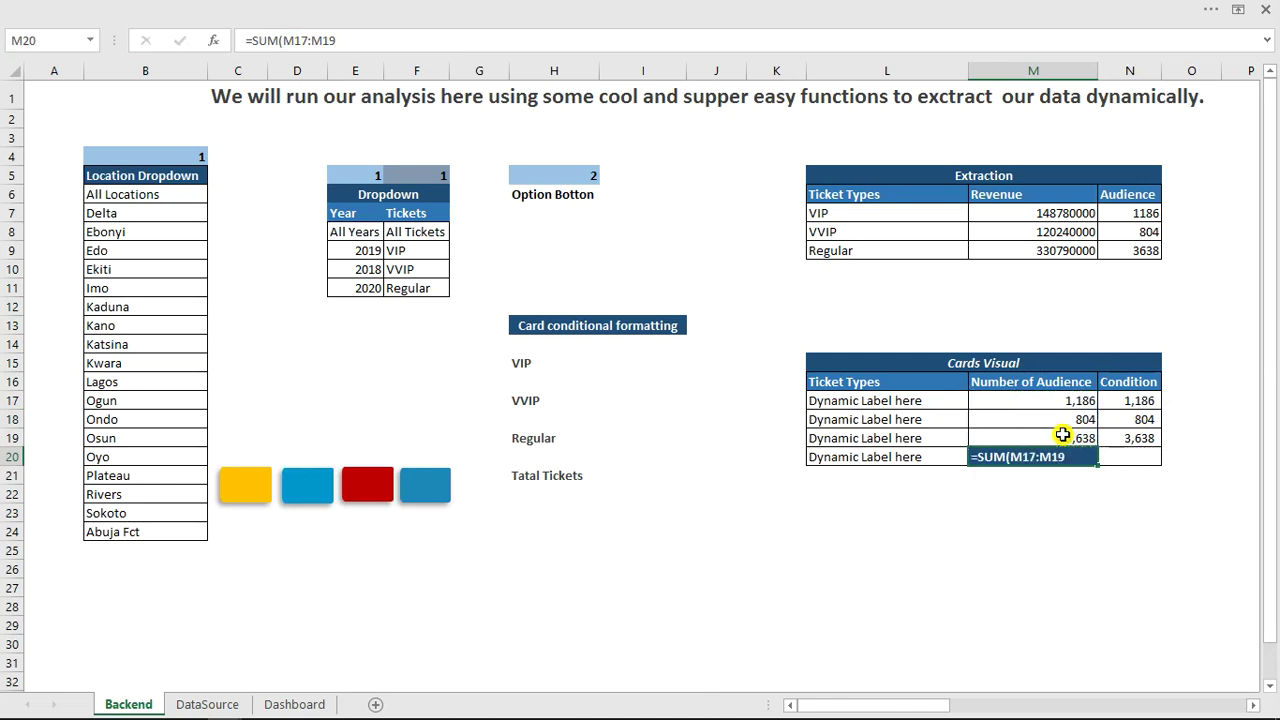
{"action": "key", "text": "Return"}
{"action": "left_click", "coordinate": [1157, 442]}
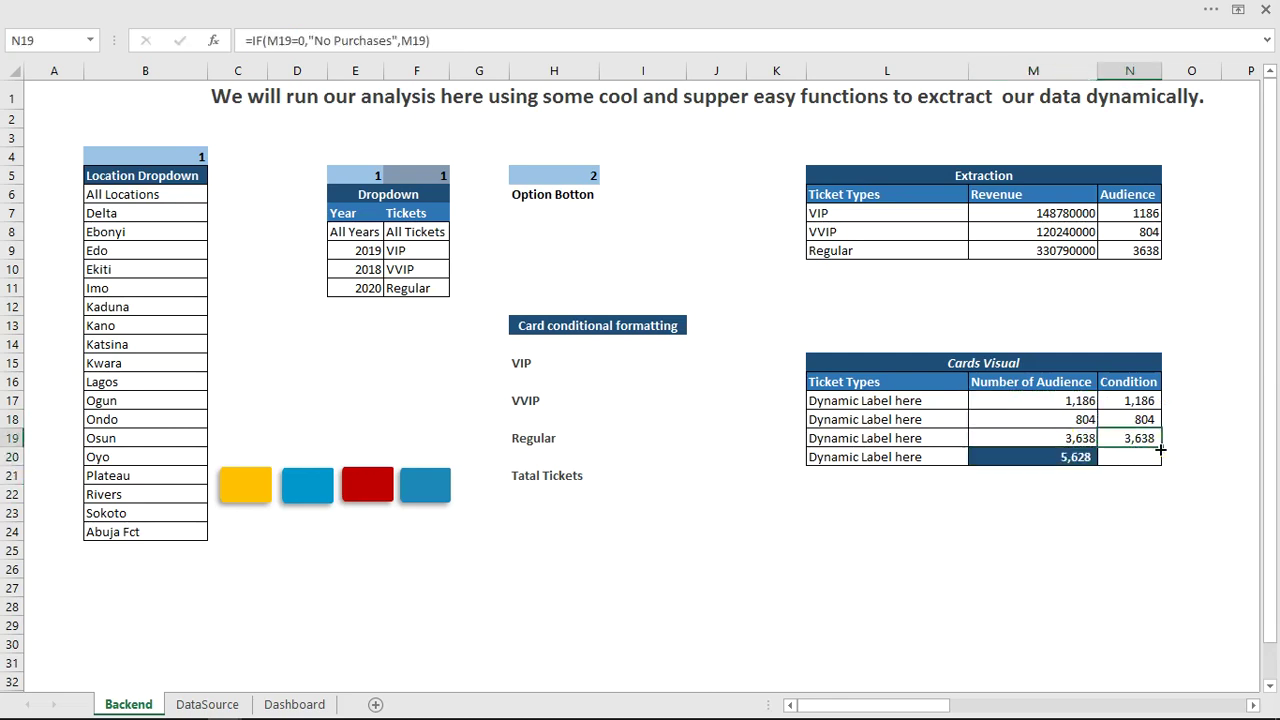
{"action": "left_click_drag", "start_coordinate": [1160, 447], "coordinate": [1158, 464]}
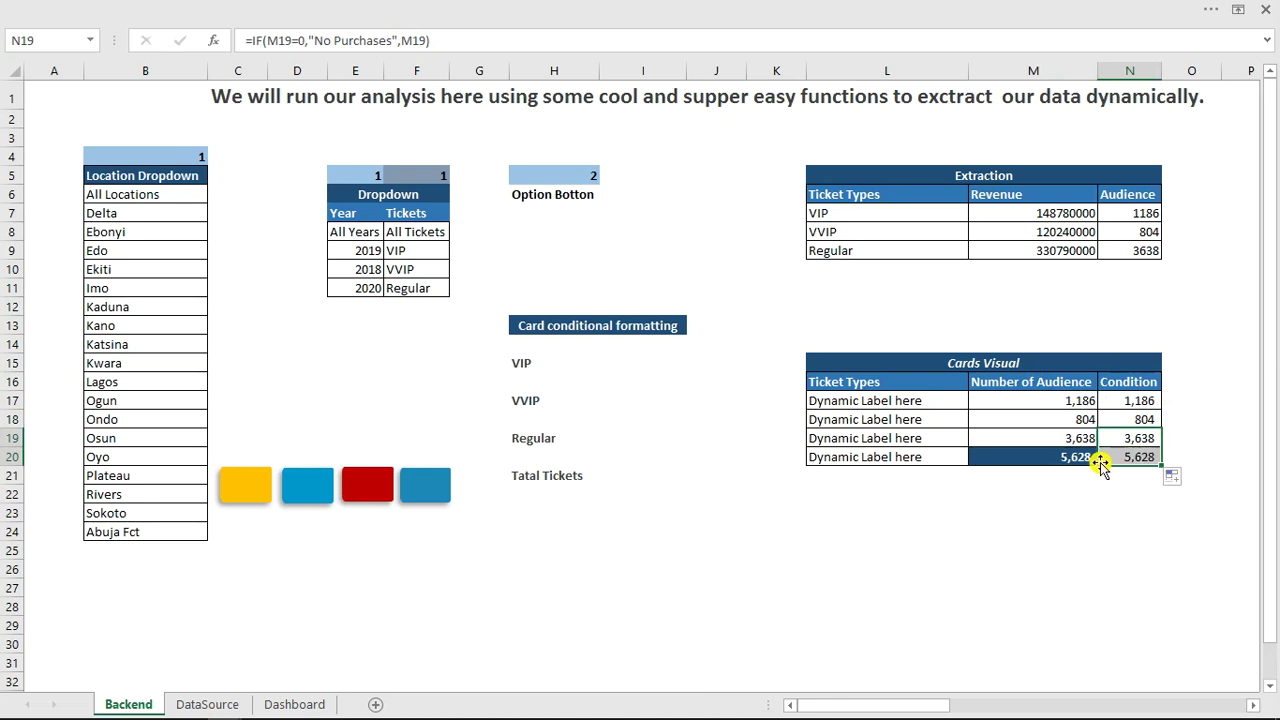
Check the card labels in the Tick Sales Dashboard workbook with the #Tickets option, and return to the YouTube Class workbook.
{"action": "left_click", "coordinate": [890, 406]}
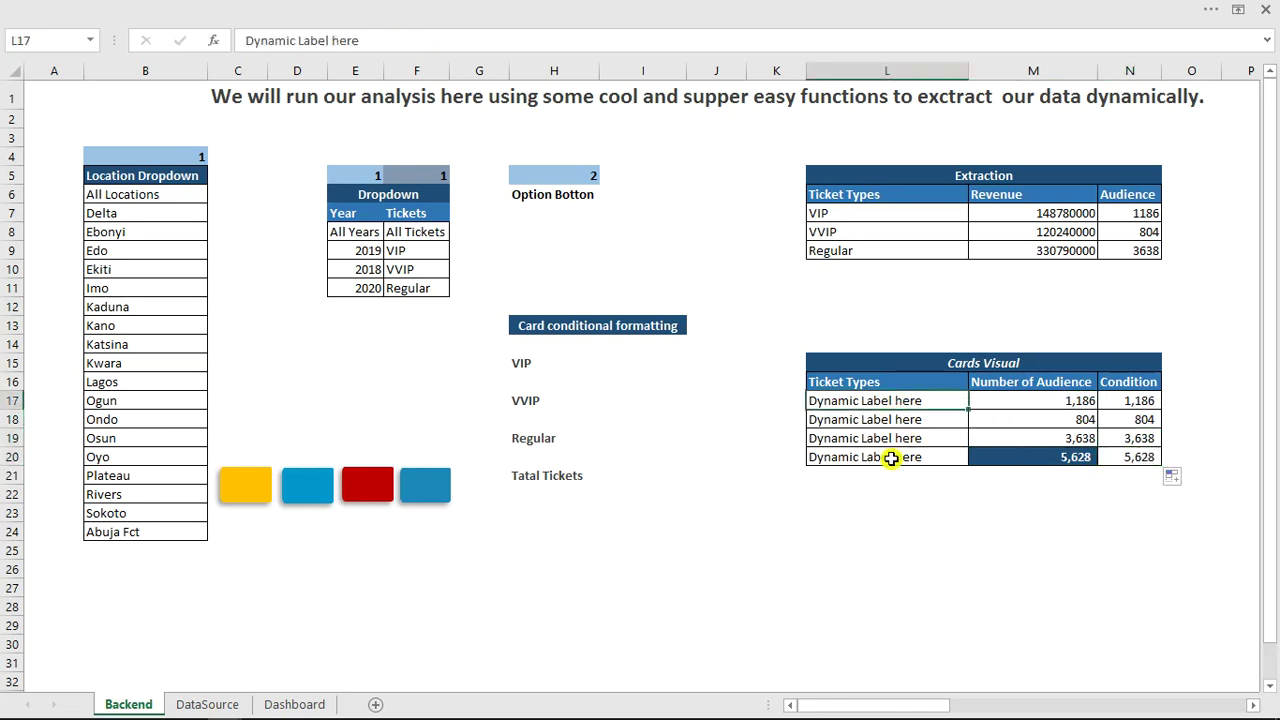
{"action": "left_click", "coordinate": [566, 6]}
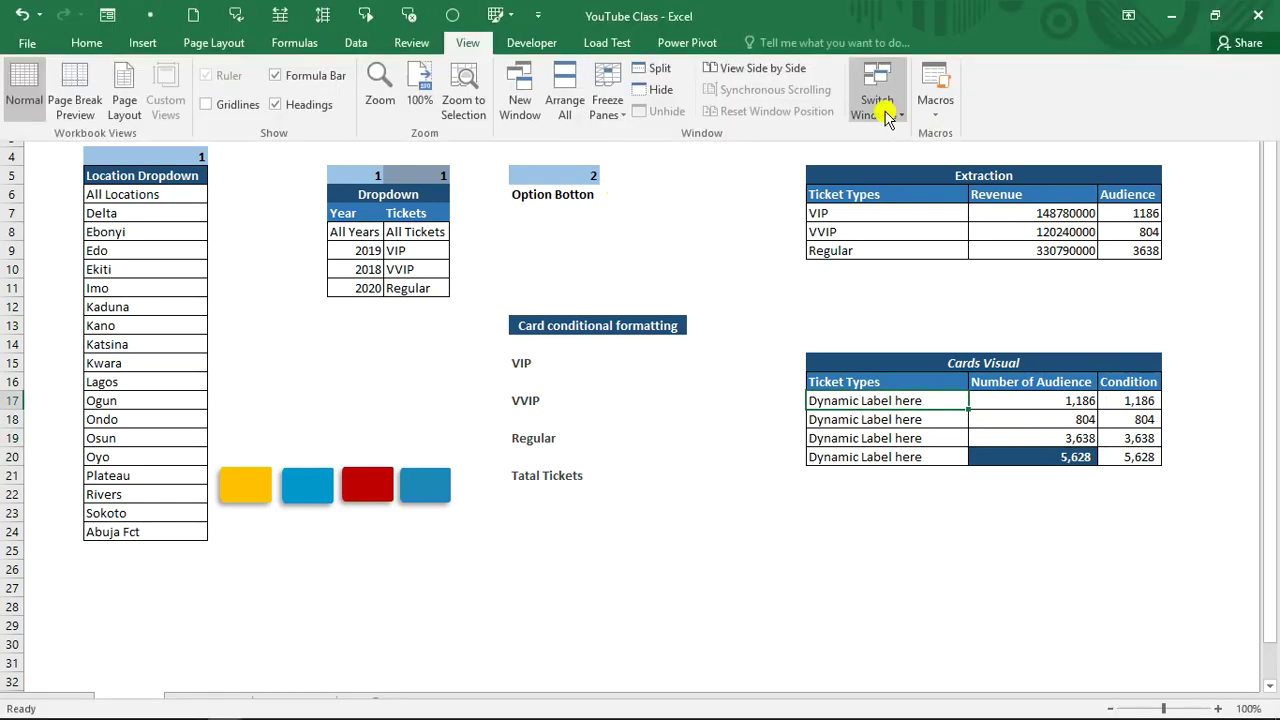
{"action": "left_click", "coordinate": [901, 116]}
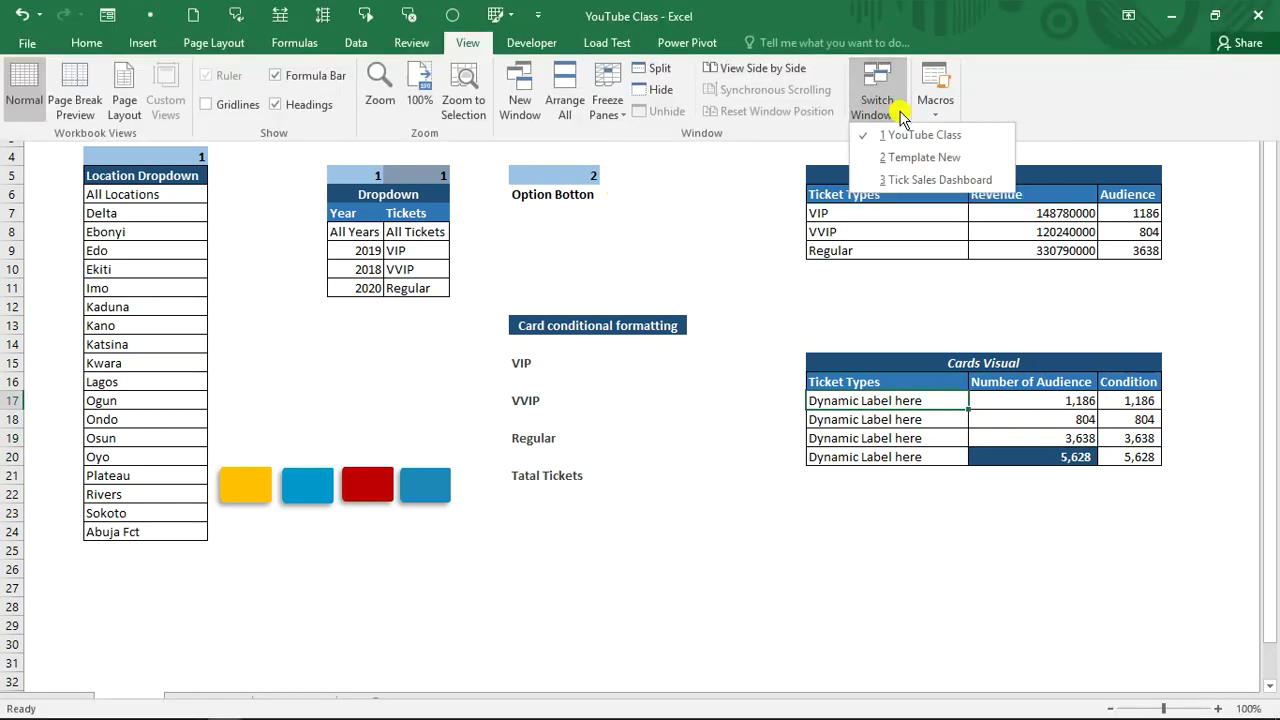
{"action": "left_click", "coordinate": [898, 170]}
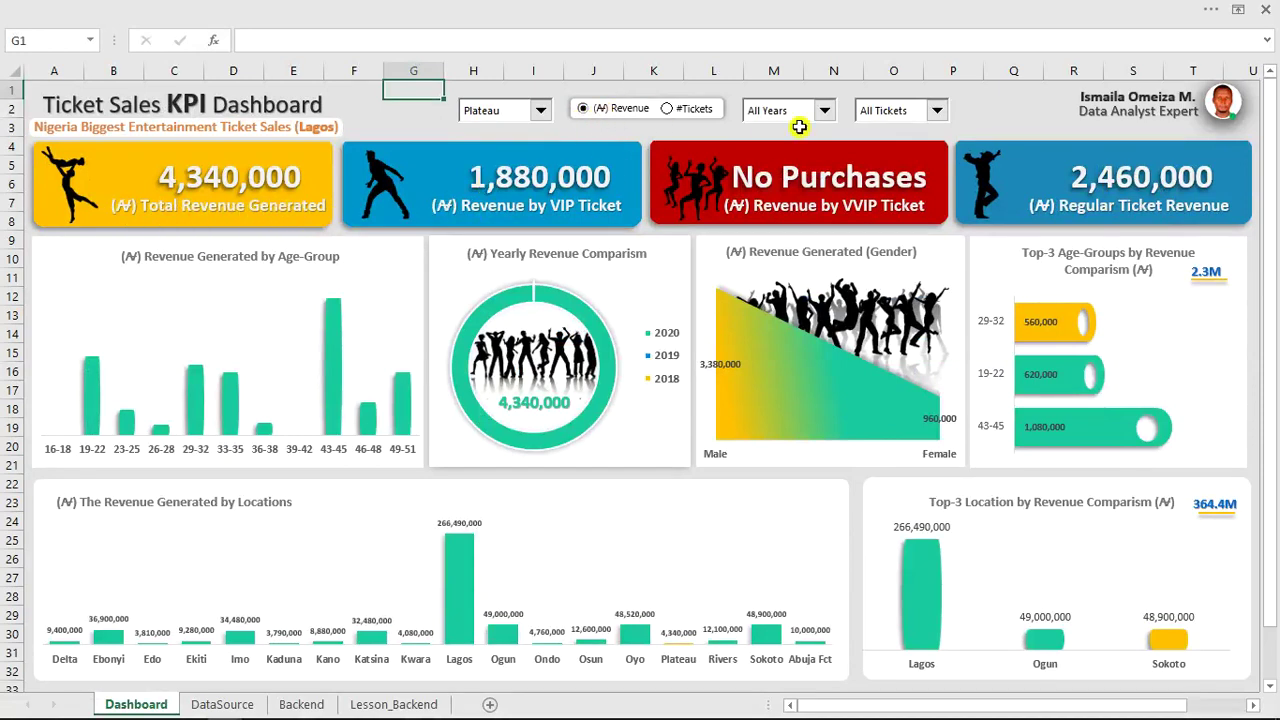
{"action": "left_click", "coordinate": [672, 110]}
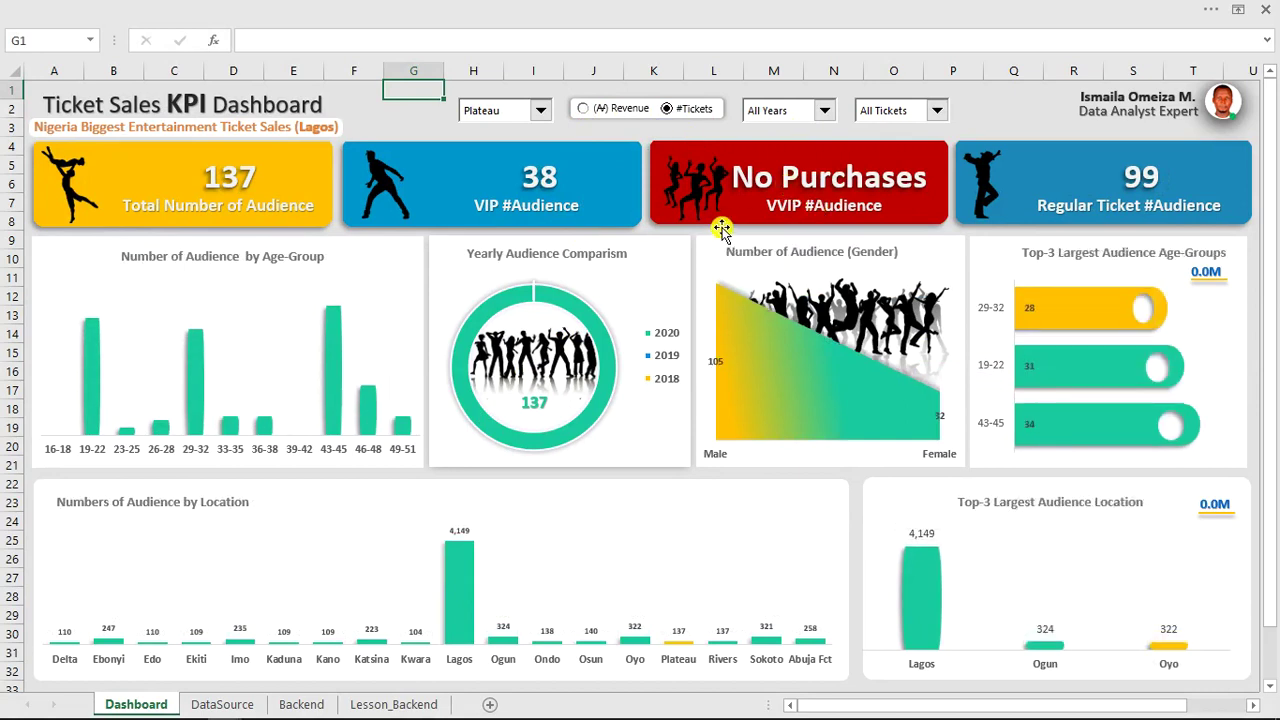
{"action": "left_click", "coordinate": [631, 6]}
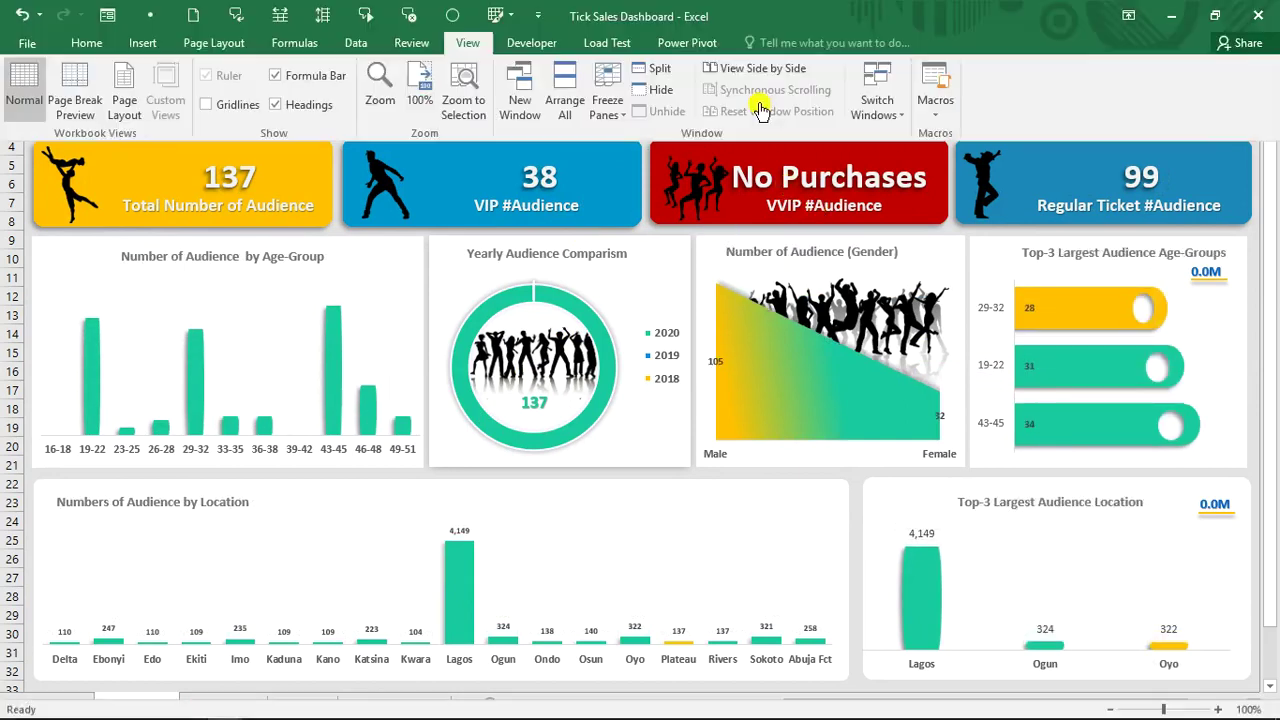
{"action": "left_click", "coordinate": [866, 108]}
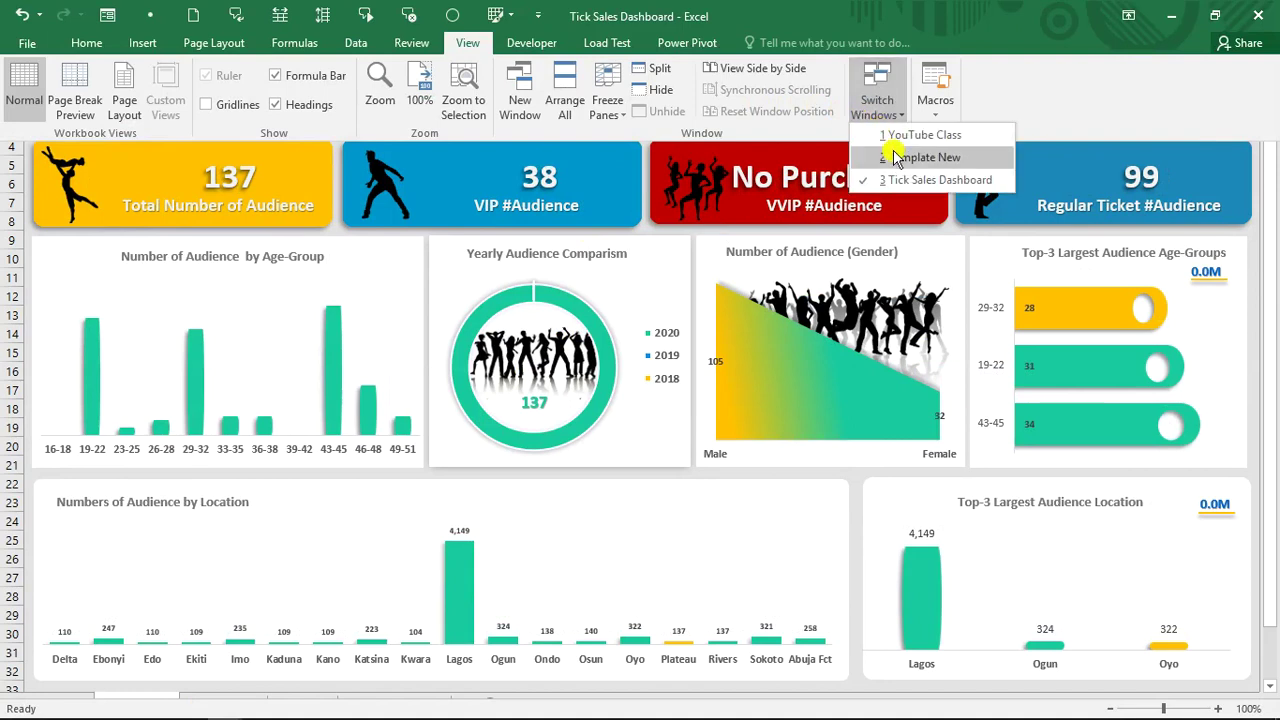
{"action": "left_click", "coordinate": [895, 133]}
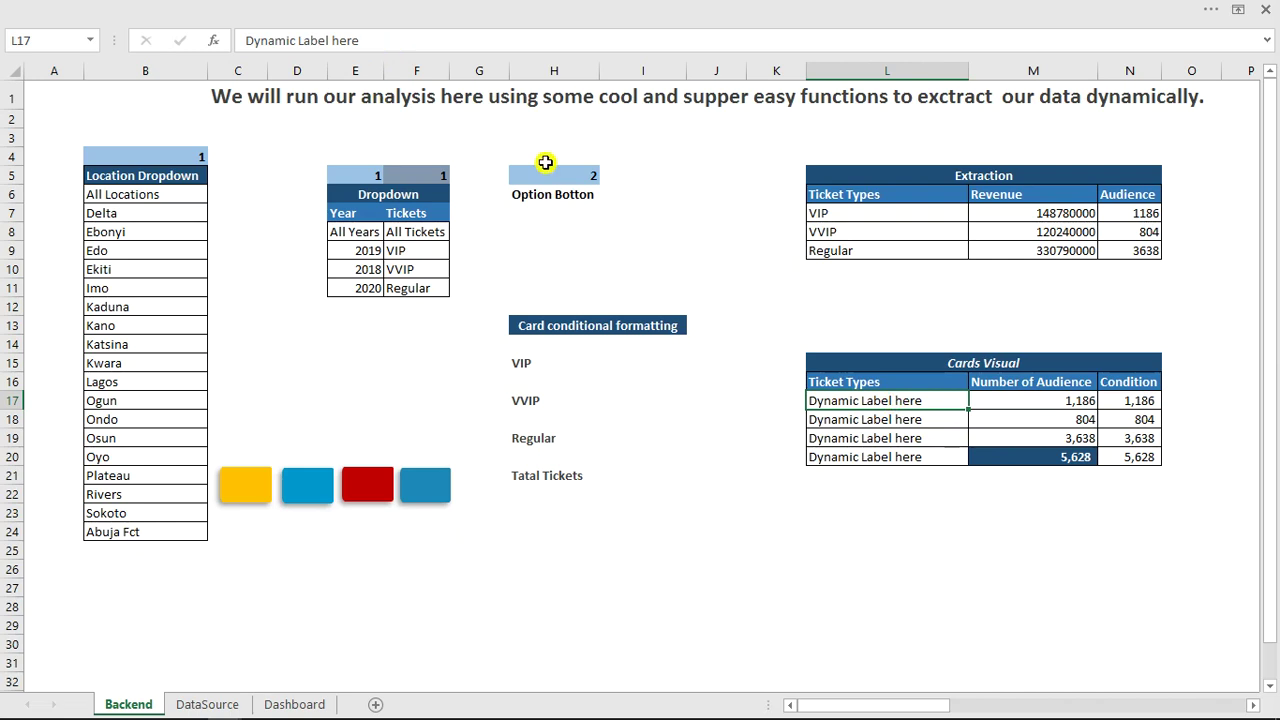
Begin an IF formula in L17 that tests whether the option button cell H5 (Header_OptionButton) equals 1.
{"action": "type", "text": "=if"}
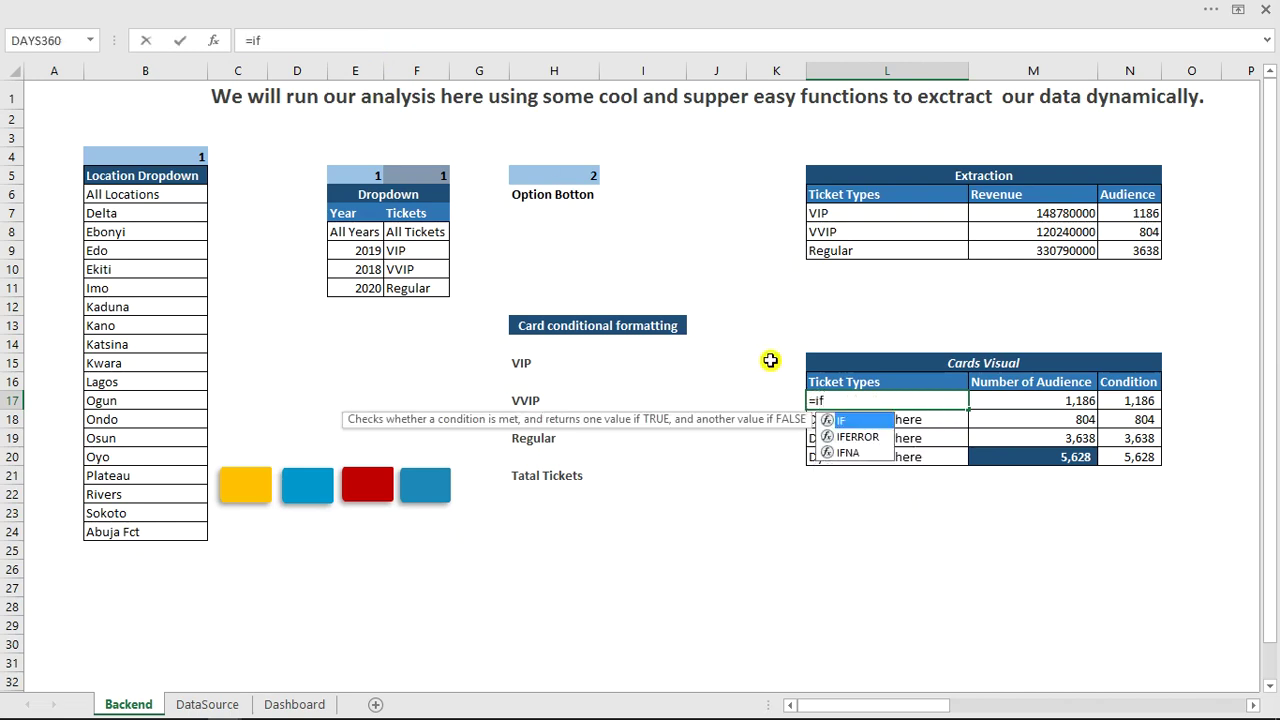
{"action": "key", "text": "Tab"}
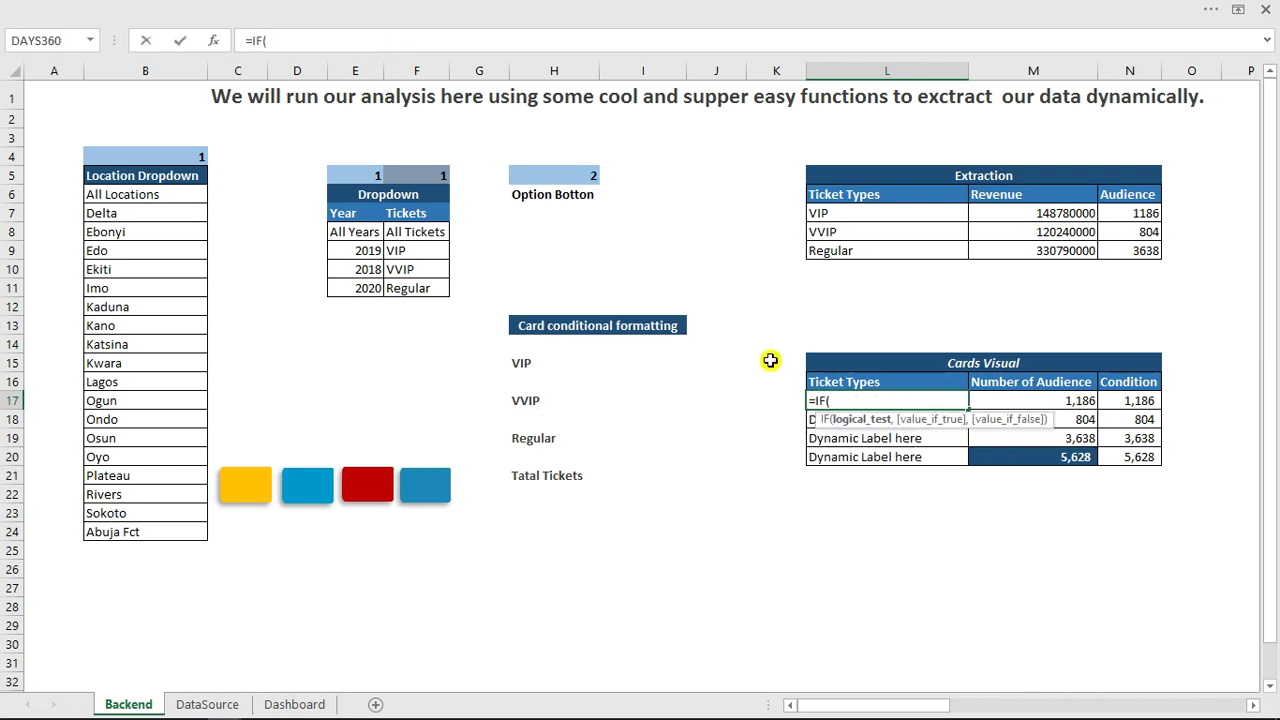
{"action": "left_click", "coordinate": [543, 176]}
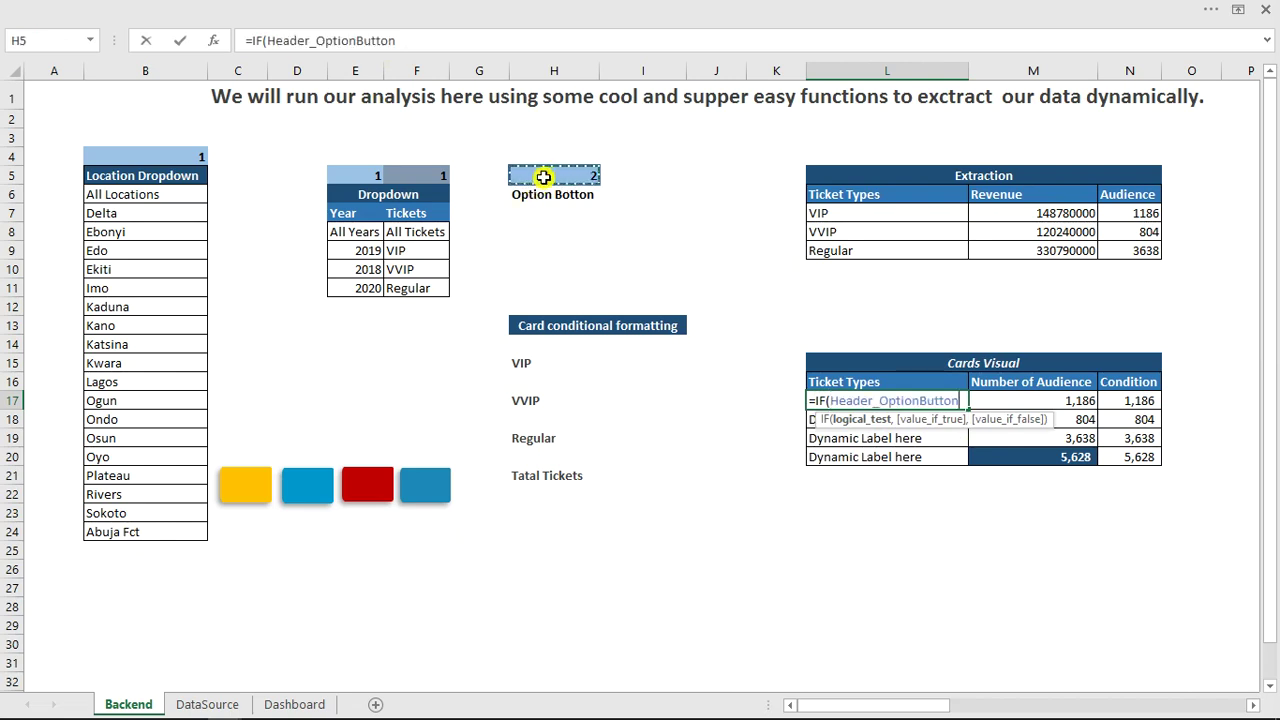
{"action": "type", "text": "="}
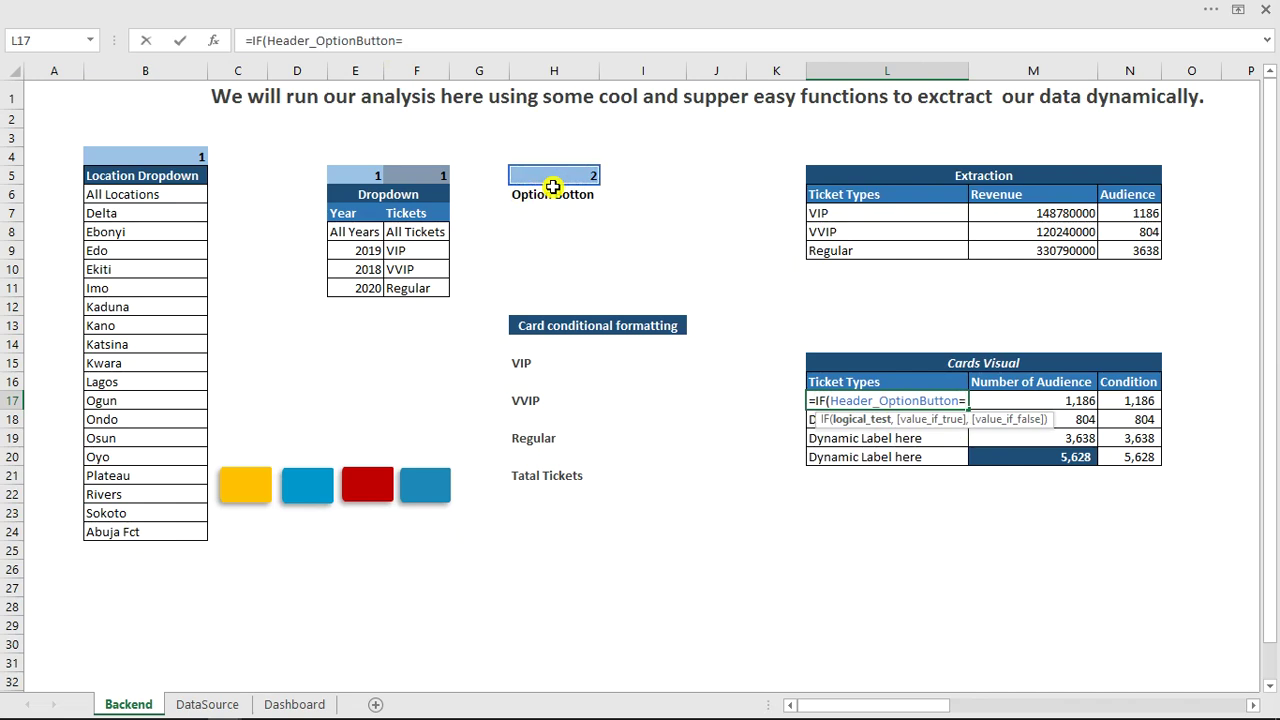
{"action": "type", "text": "1"}
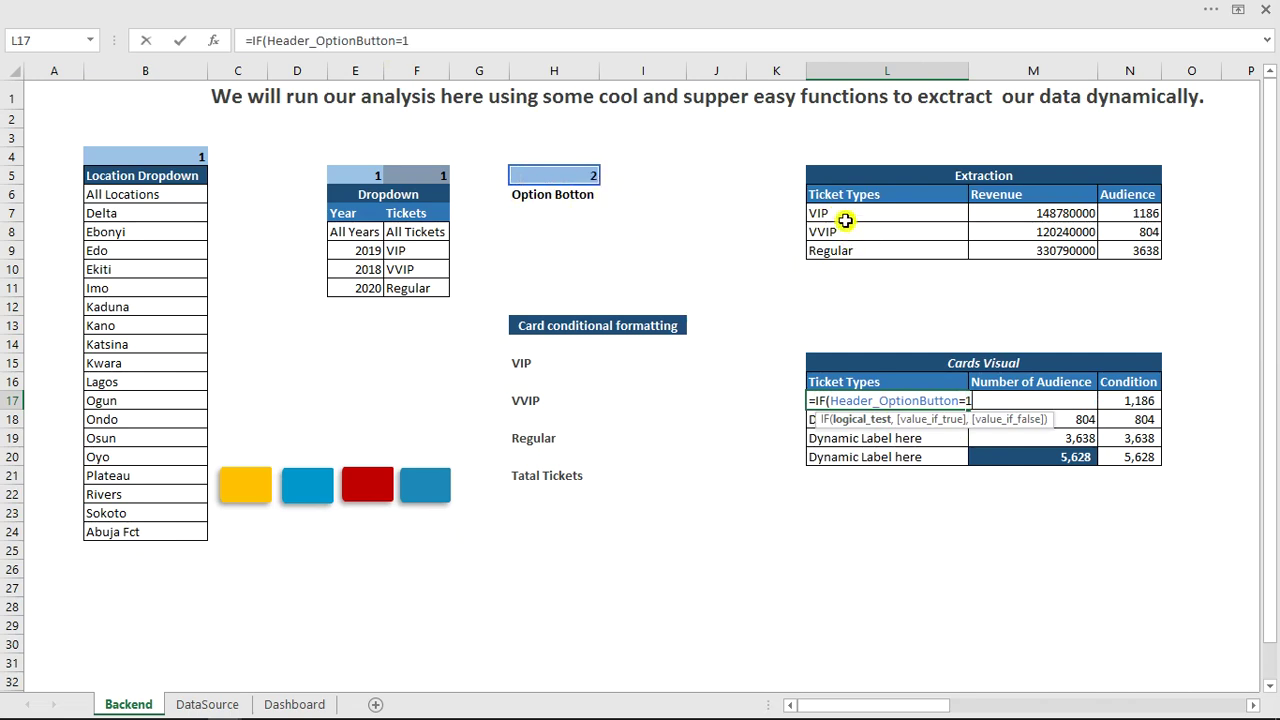
{"action": "type", "text": ","}
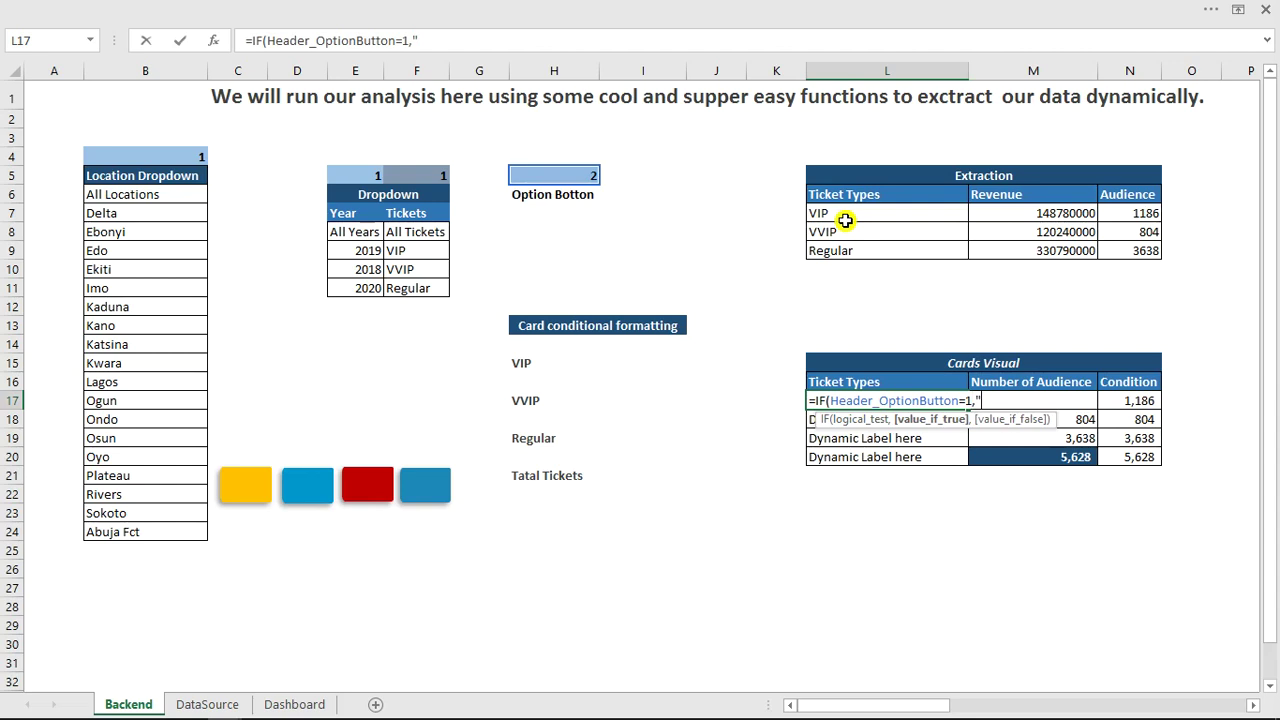
Enter "Vip Ticket Revenue" as the value-if-true text of the L17 formula.
{"action": "type", "text": "\"Re"}
{"action": "key", "text": "BackSpace"}
{"action": "key", "text": "BackSpace"}
{"action": "key", "text": "BackSpace"}
{"action": "key", "text": "BackSpace"}
{"action": "key", "text": "BackSpace"}
{"action": "key", "text": "BackSpace"}
{"action": "key", "text": "BackSpace"}
{"action": "type", "text": "Vip Reven"}
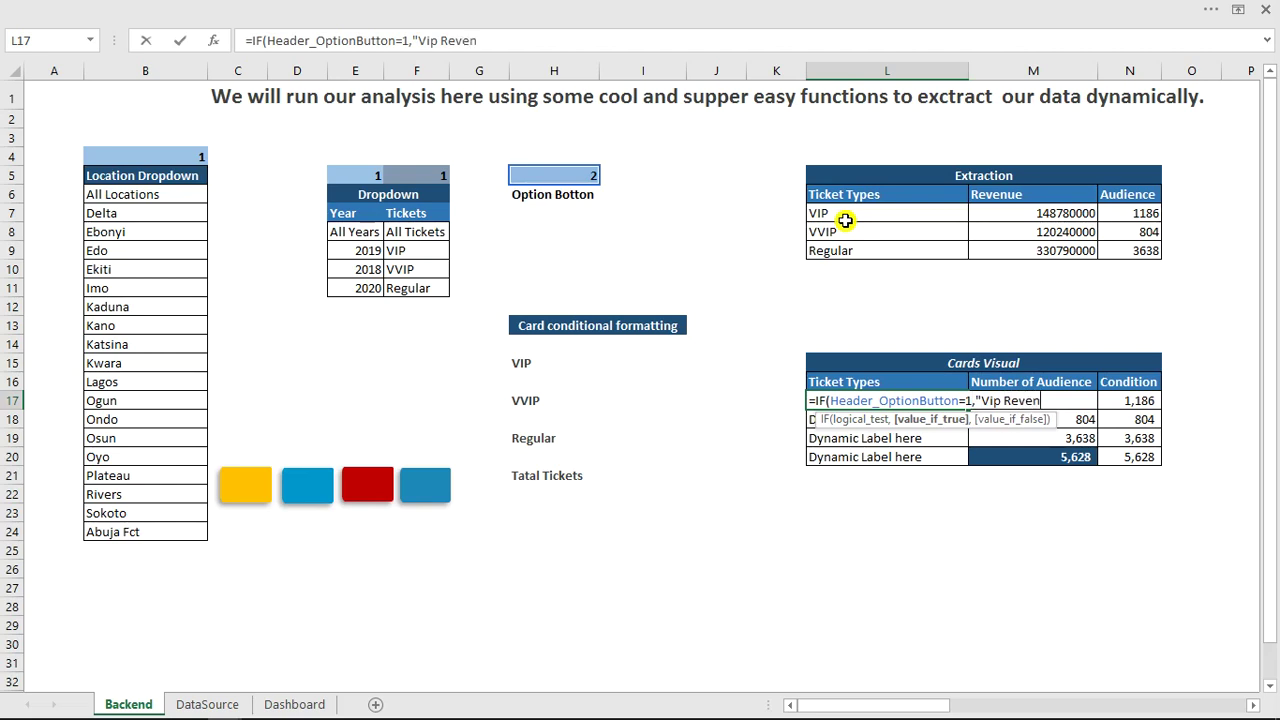
{"action": "type", "text": "ue"}
{"action": "key", "text": "BackSpace"}
{"action": "key", "text": "BackSpace"}
{"action": "key", "text": "BackSpace"}
{"action": "key", "text": "BackSpace"}
{"action": "key", "text": "BackSpace"}
{"action": "key", "text": "BackSpace"}
{"action": "key", "text": "BackSpace"}
{"action": "type", "text": "Ticket Revenue"}
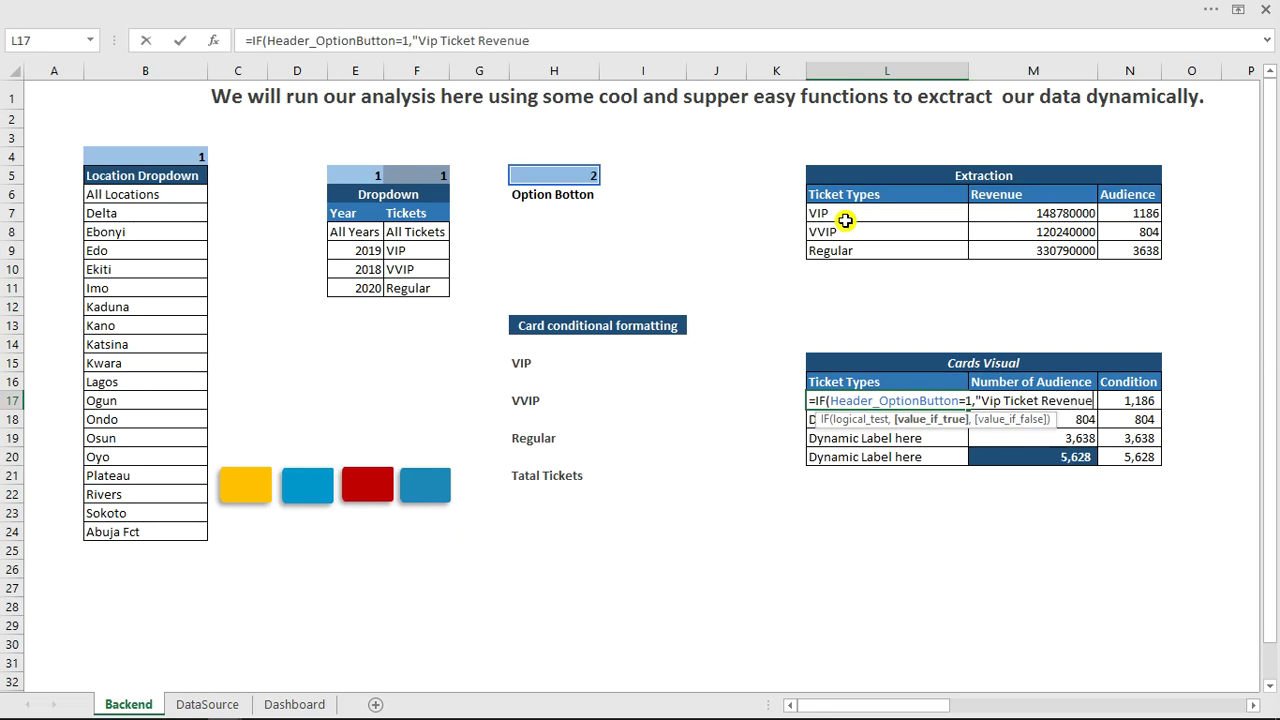
Complete the L17 formula with " Vip Numbers of Audience" as the value if false and fill it down to L20.
{"action": "type", "text": "\",\" Vip N"}
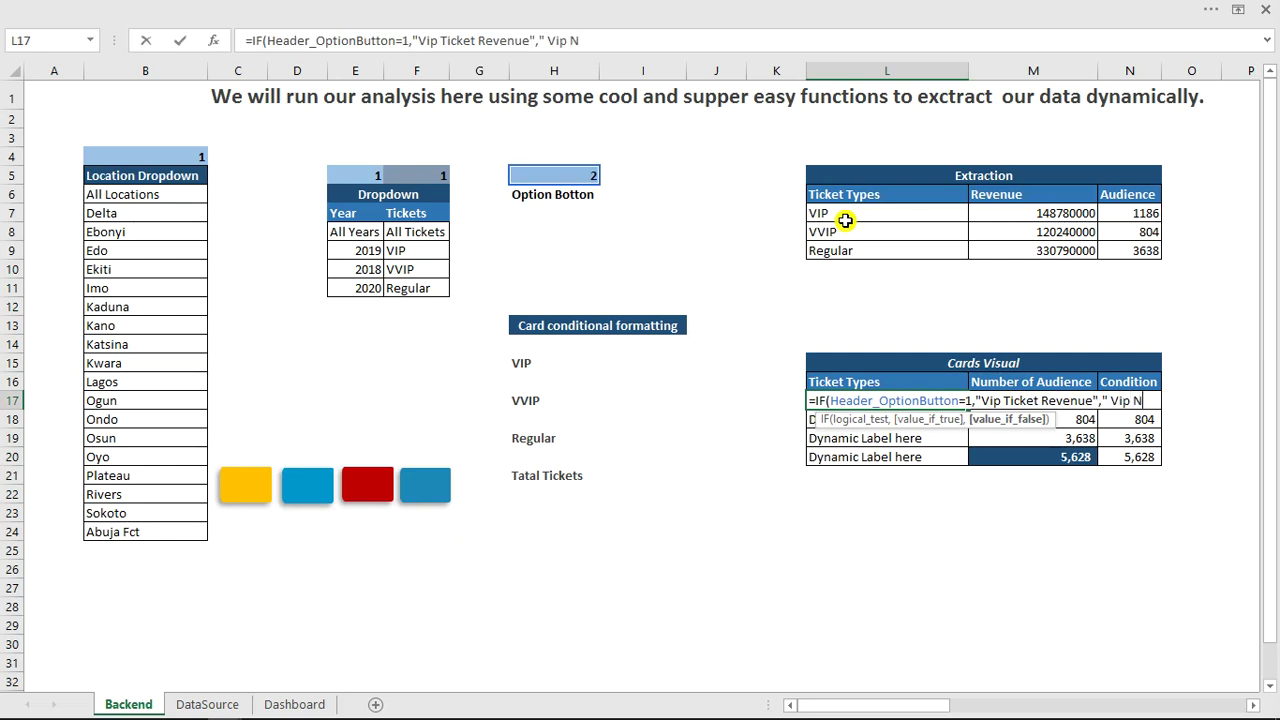
{"action": "type", "text": "mbers of "}
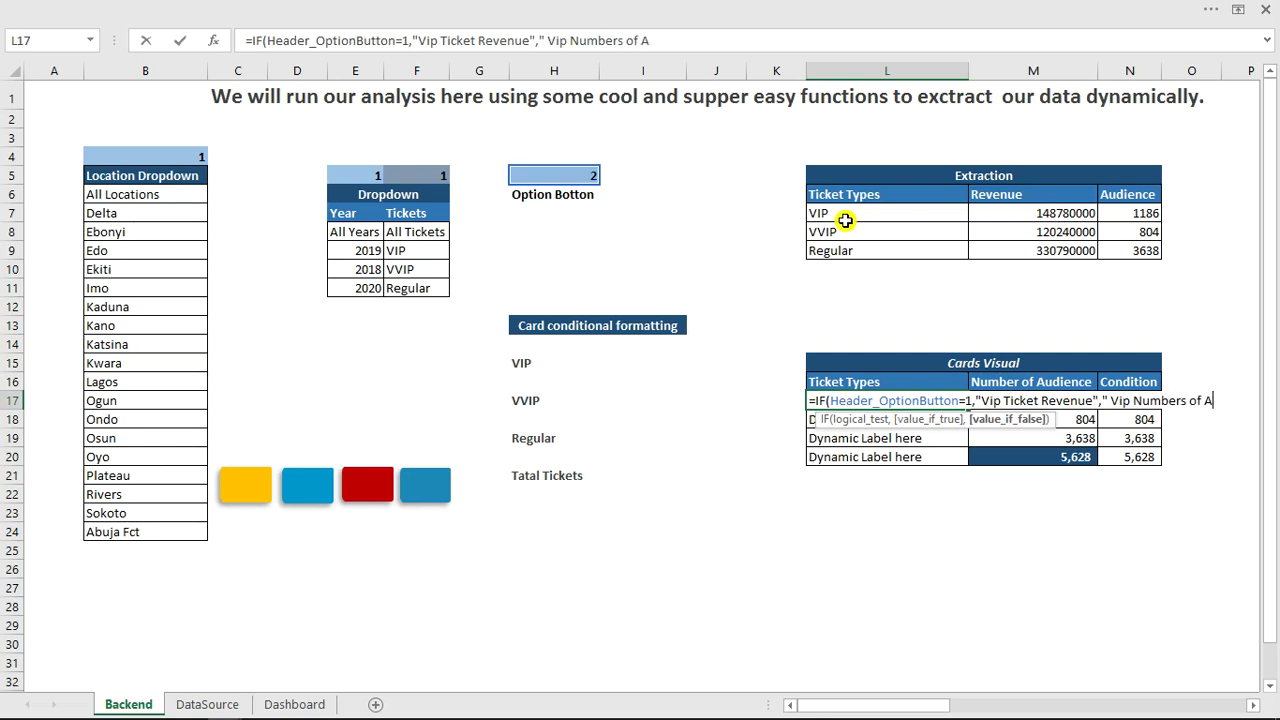
{"action": "type", "text": "Audience\""}
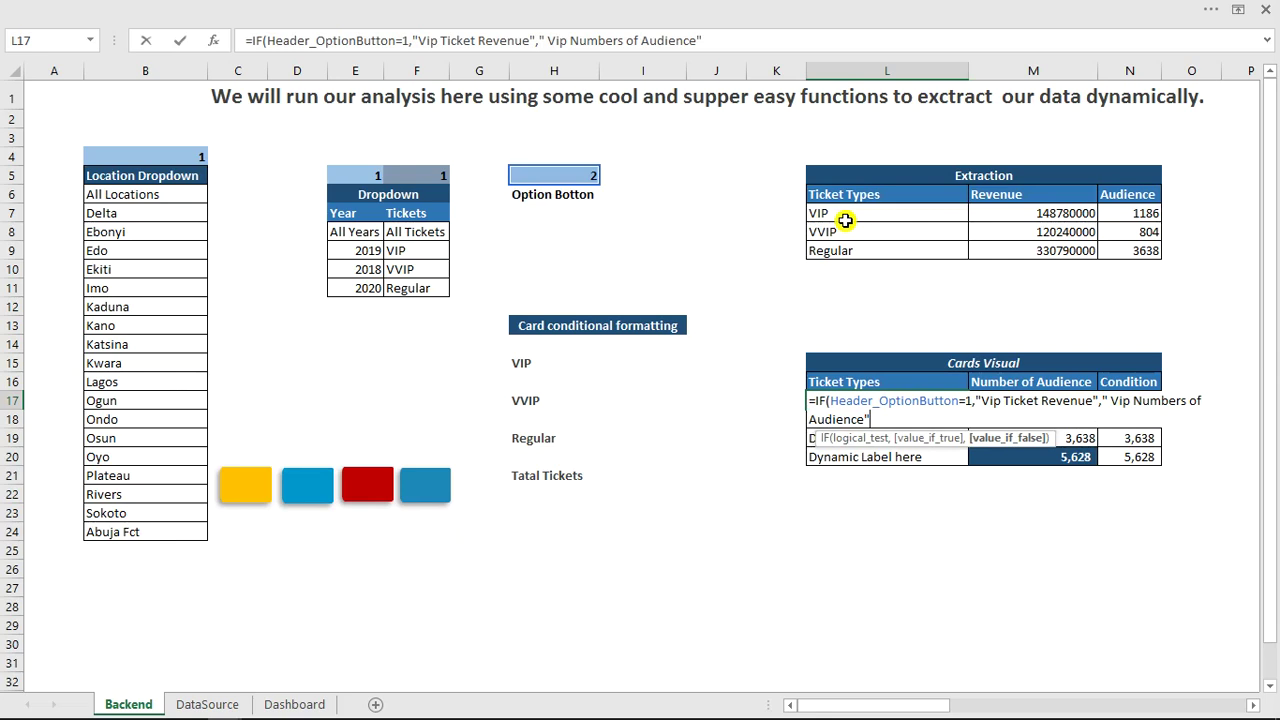
{"action": "key", "text": "Return"}
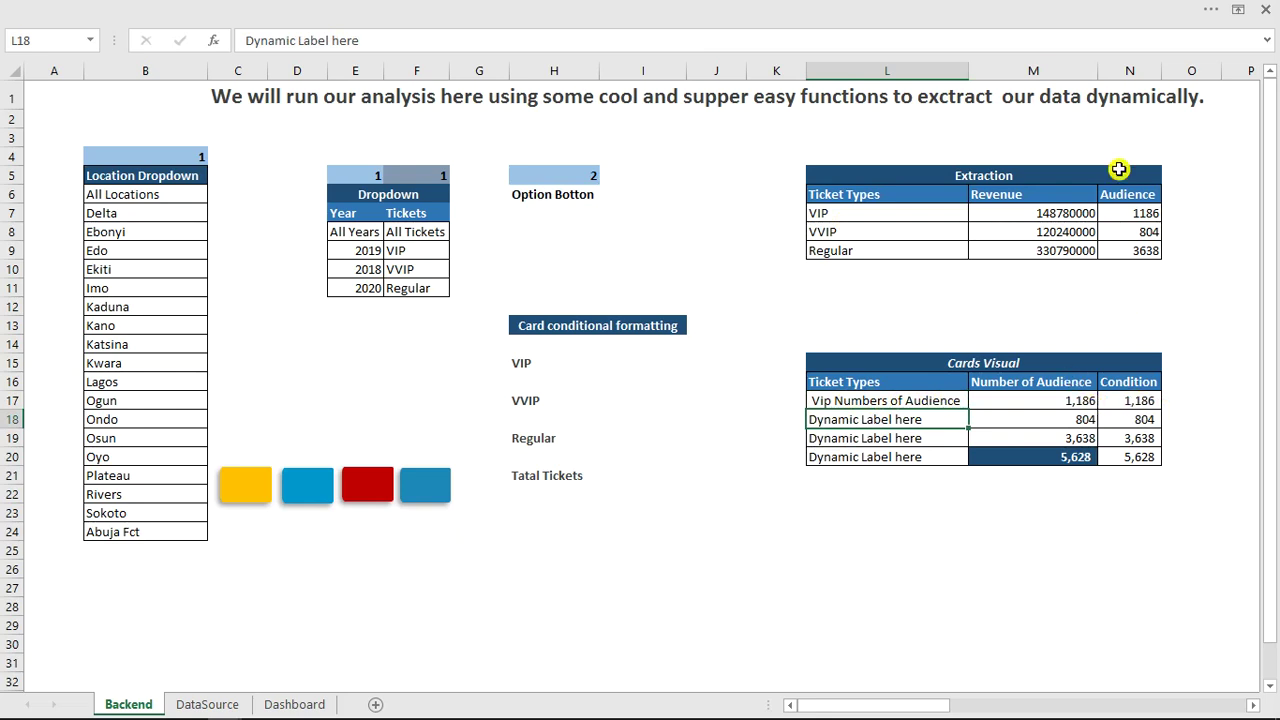
{"action": "left_click", "coordinate": [948, 400]}
{"action": "left_click_drag", "start_coordinate": [968, 409], "coordinate": [960, 464]}
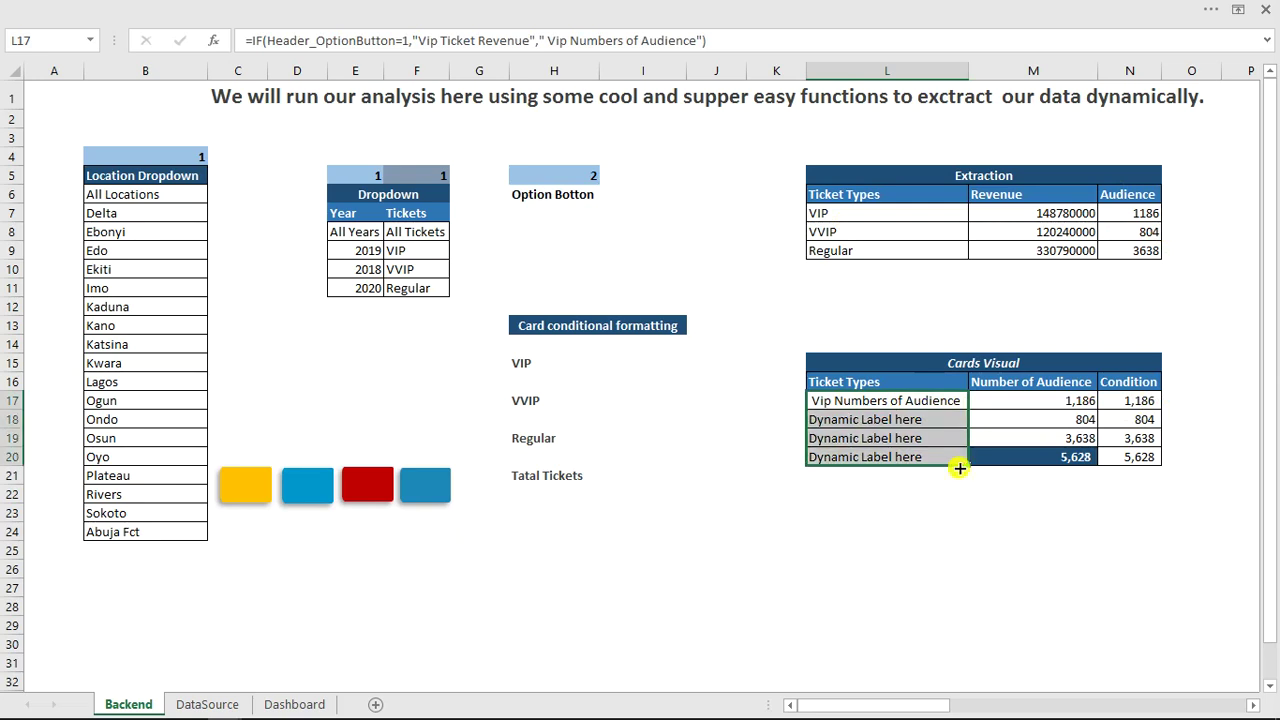
Change both labels in the L18 formula from Vip to Vvip, giving "Vvip Ticket Revenue" and " Vvip Numbers of Audience".
{"action": "left_click", "coordinate": [876, 417]}
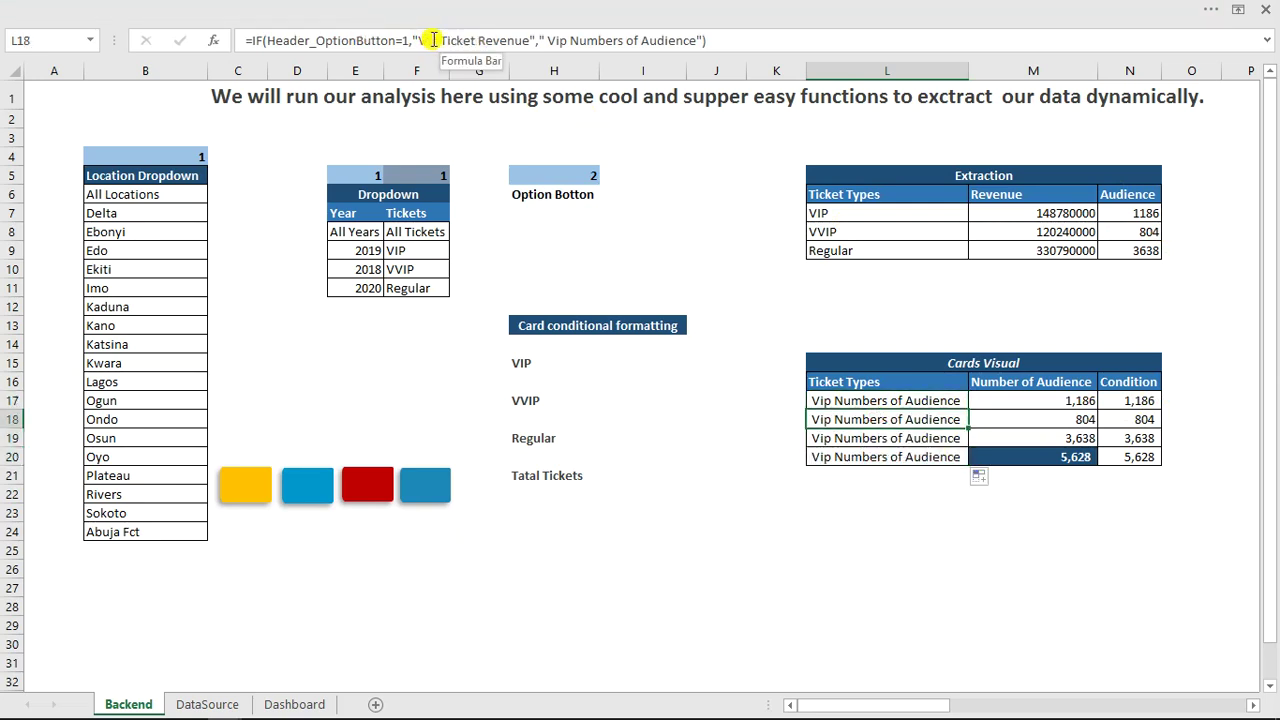
{"action": "left_click", "coordinate": [433, 40]}
{"action": "left_click", "coordinate": [426, 40]}
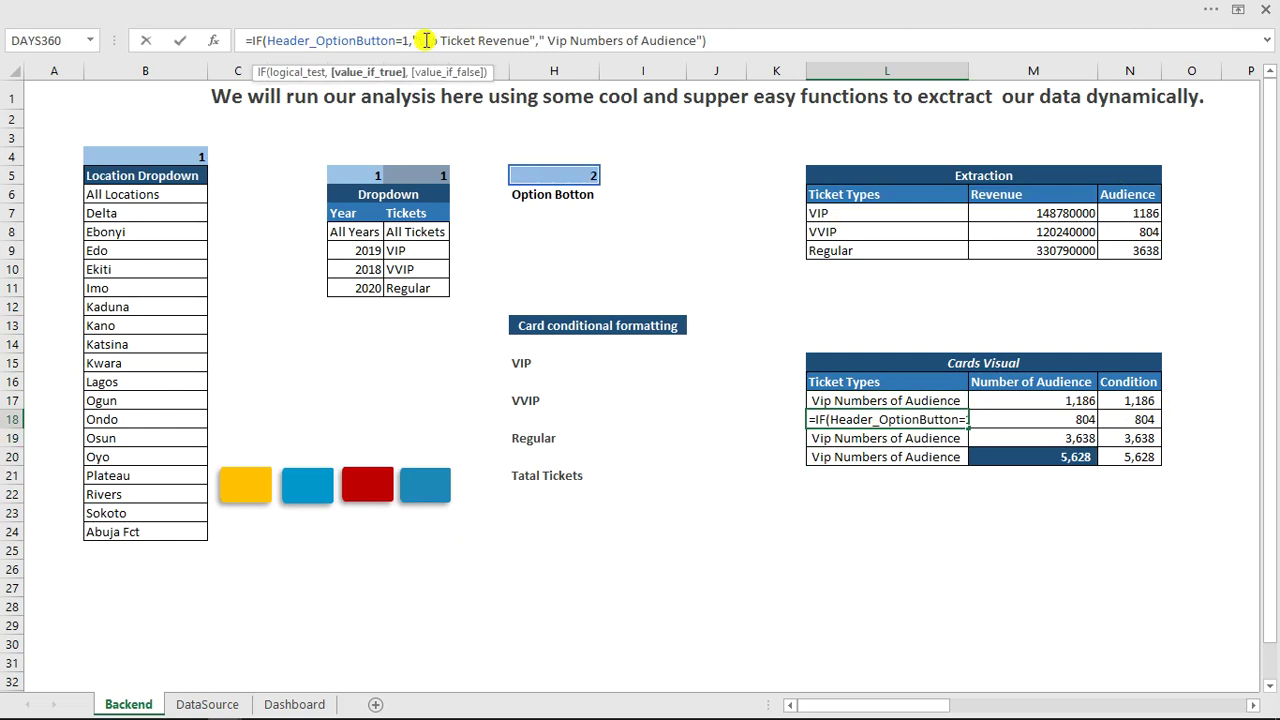
{"action": "key", "text": "BackSpace"}
{"action": "type", "text": "v"}
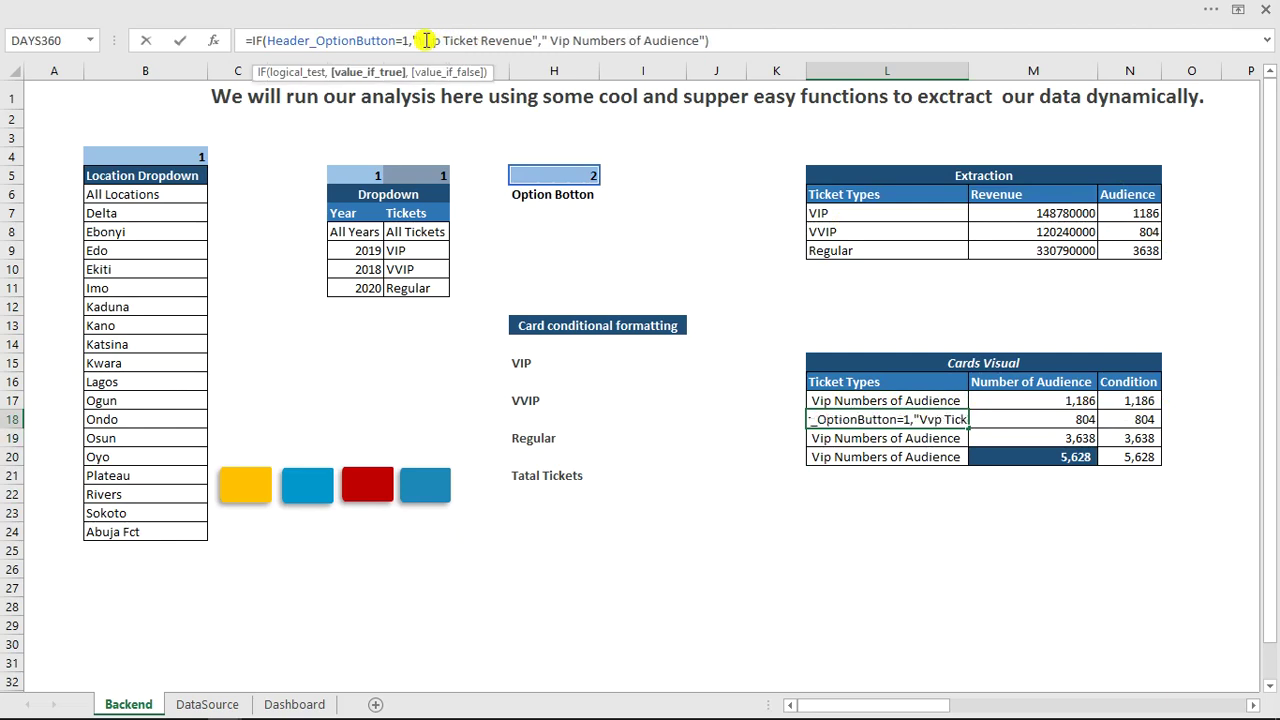
{"action": "type", "text": "i"}
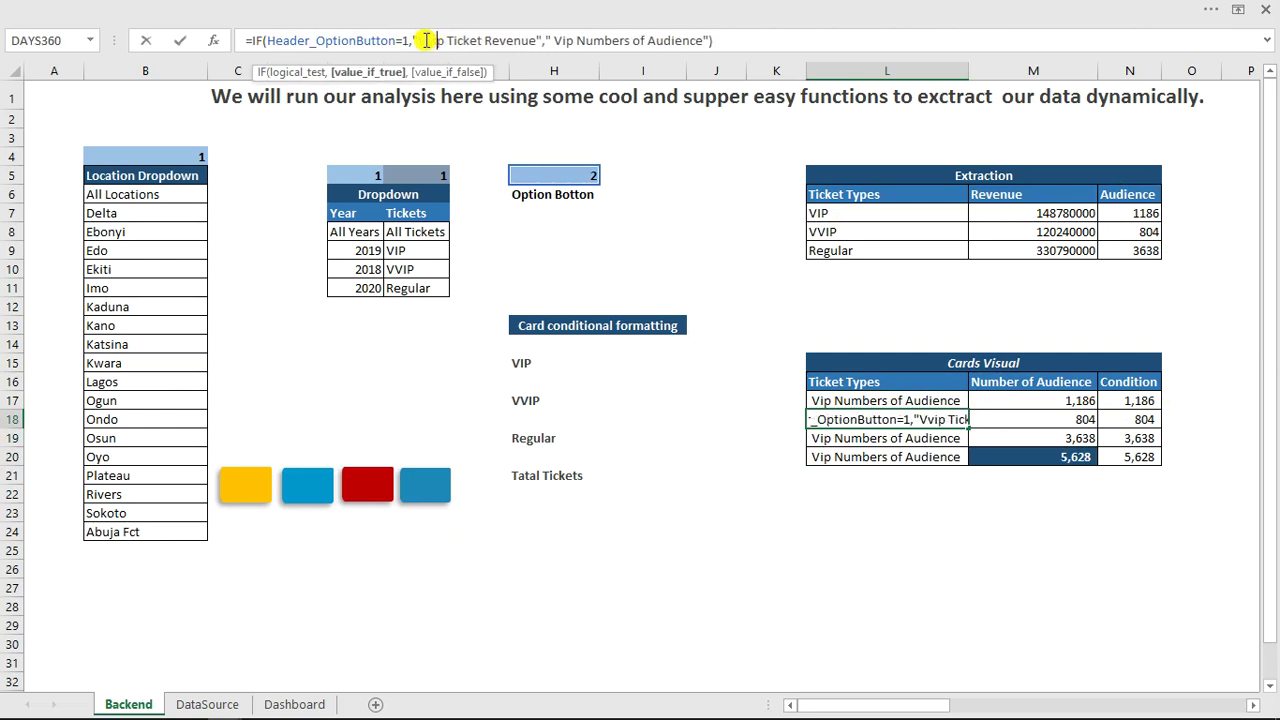
{"action": "left_click", "coordinate": [563, 40]}
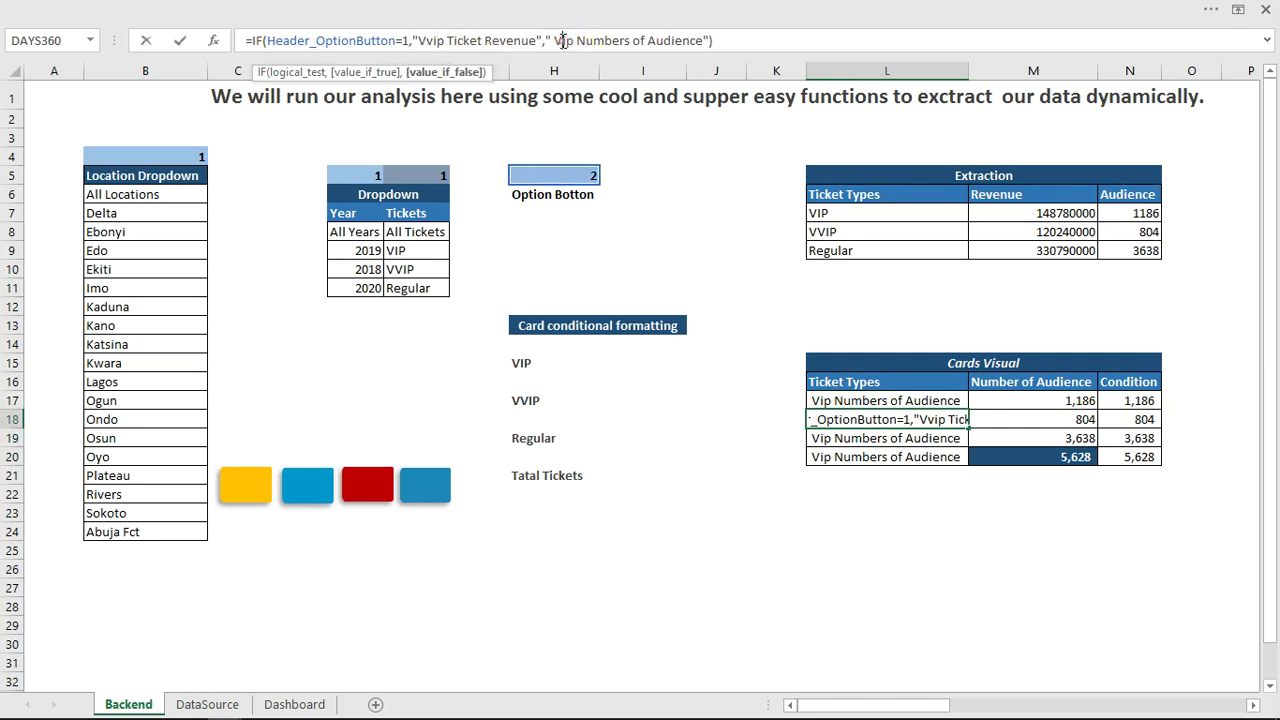
{"action": "type", "text": "v"}
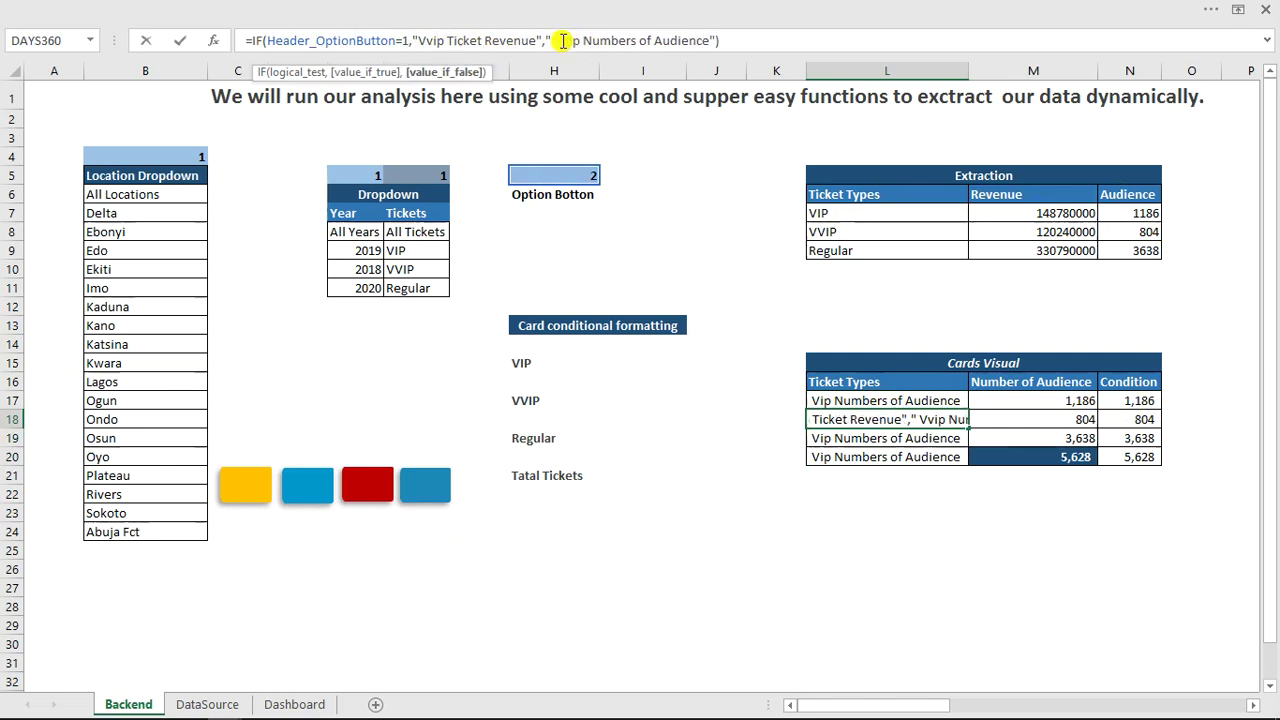
{"action": "key", "text": "Return"}
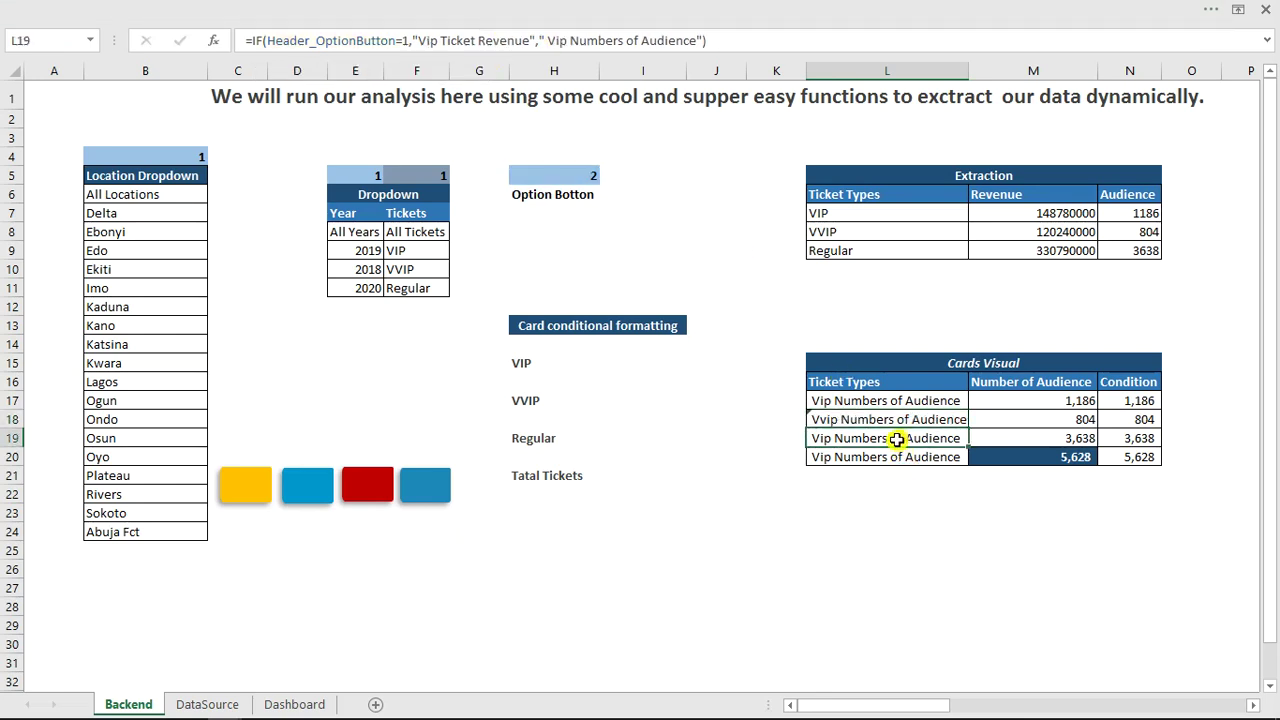
Replace Vip with Regular in both labels of the L19 formula, giving "Regular Ticket Revenue" and " Regular Numbers of Audience".
{"action": "left_click", "coordinate": [423, 41]}
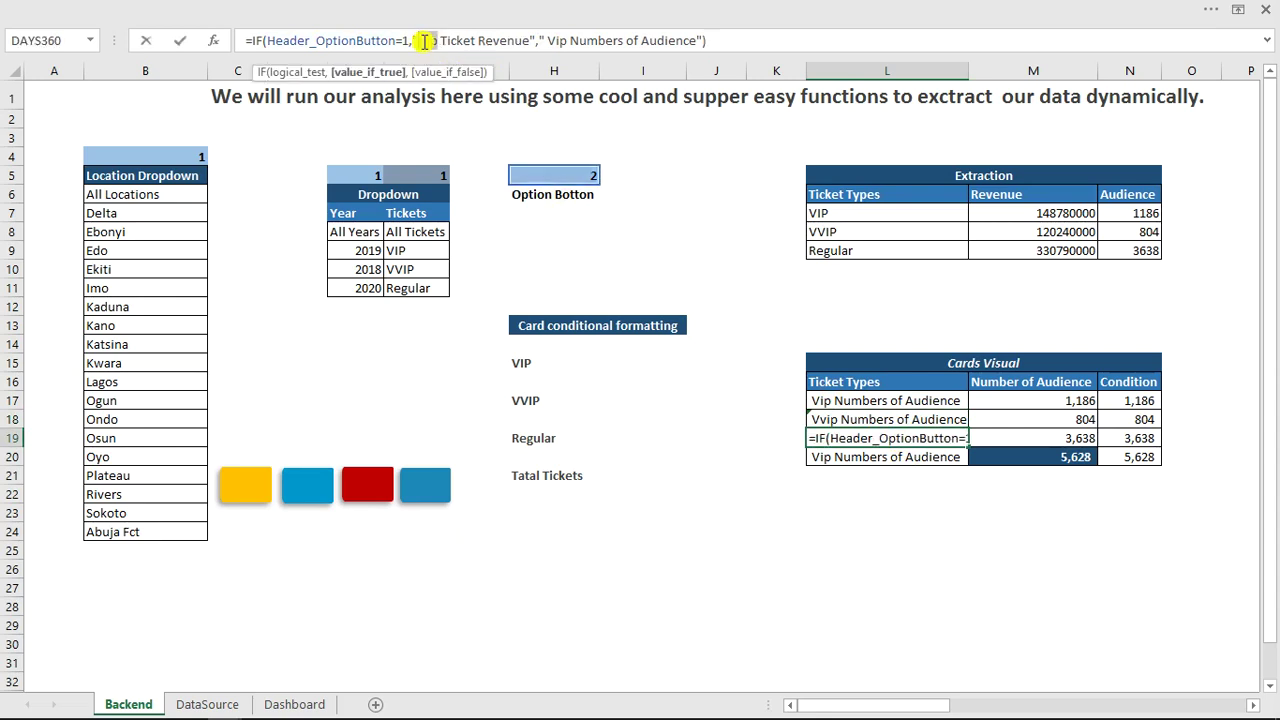
{"action": "type", "text": "Regu"}
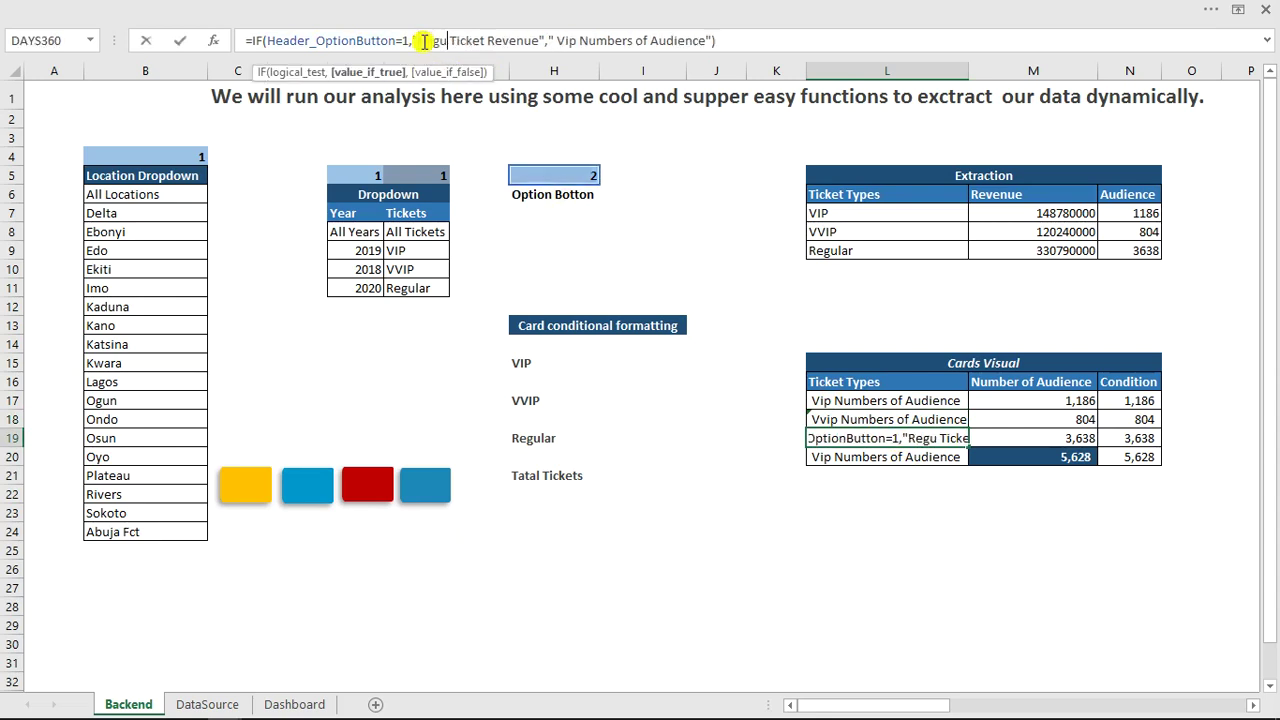
{"action": "type", "text": "lar"}
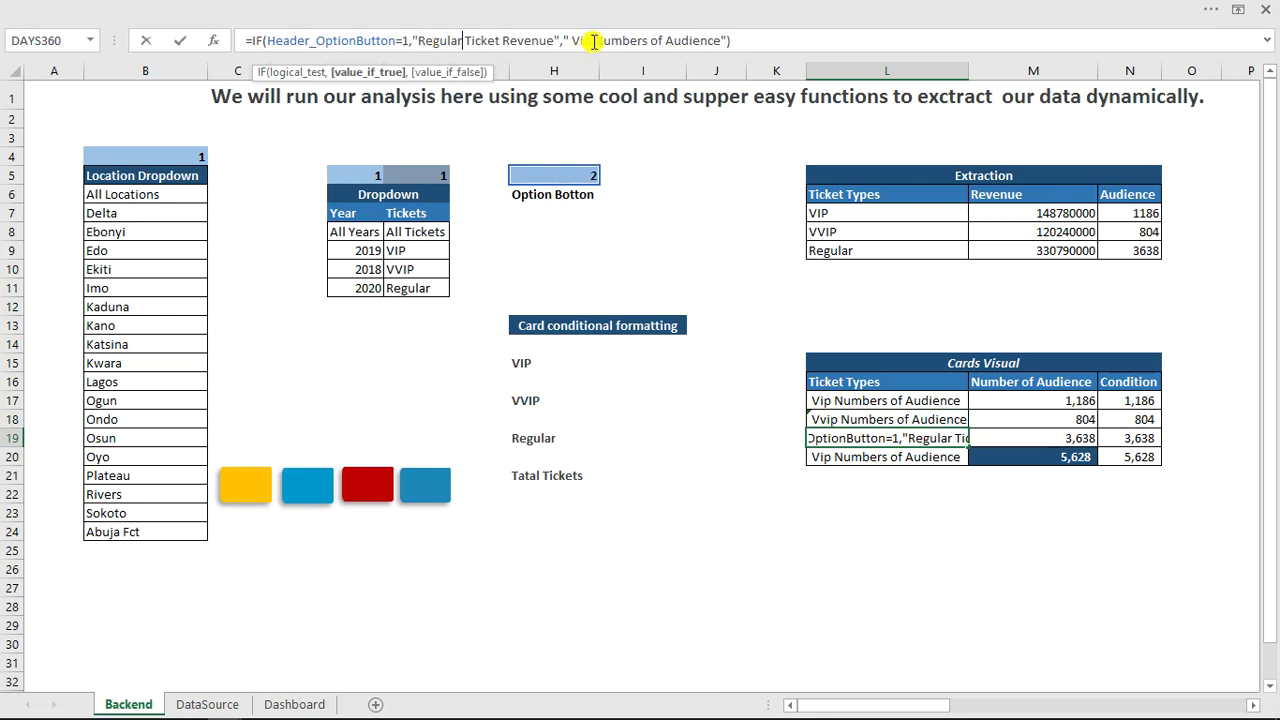
{"action": "left_click_drag", "start_coordinate": [579, 41], "coordinate": [575, 41]}
{"action": "type", "text": "Regu"}
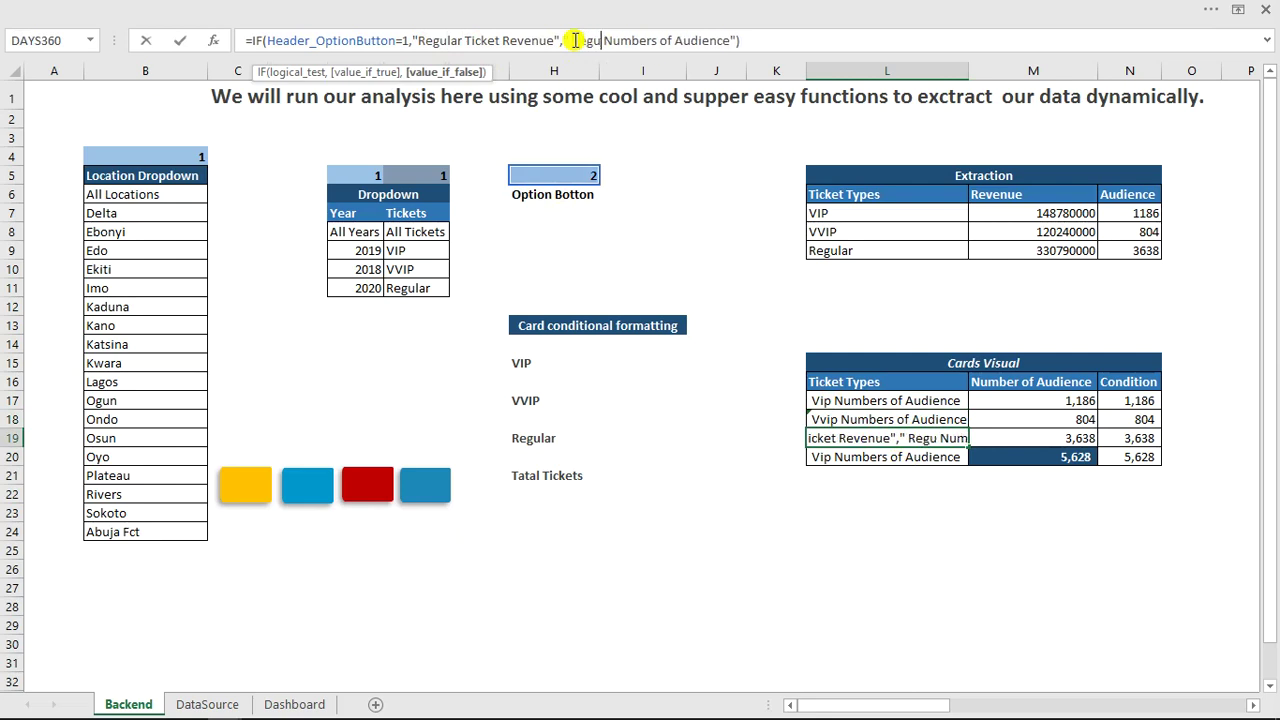
{"action": "type", "text": "lar"}
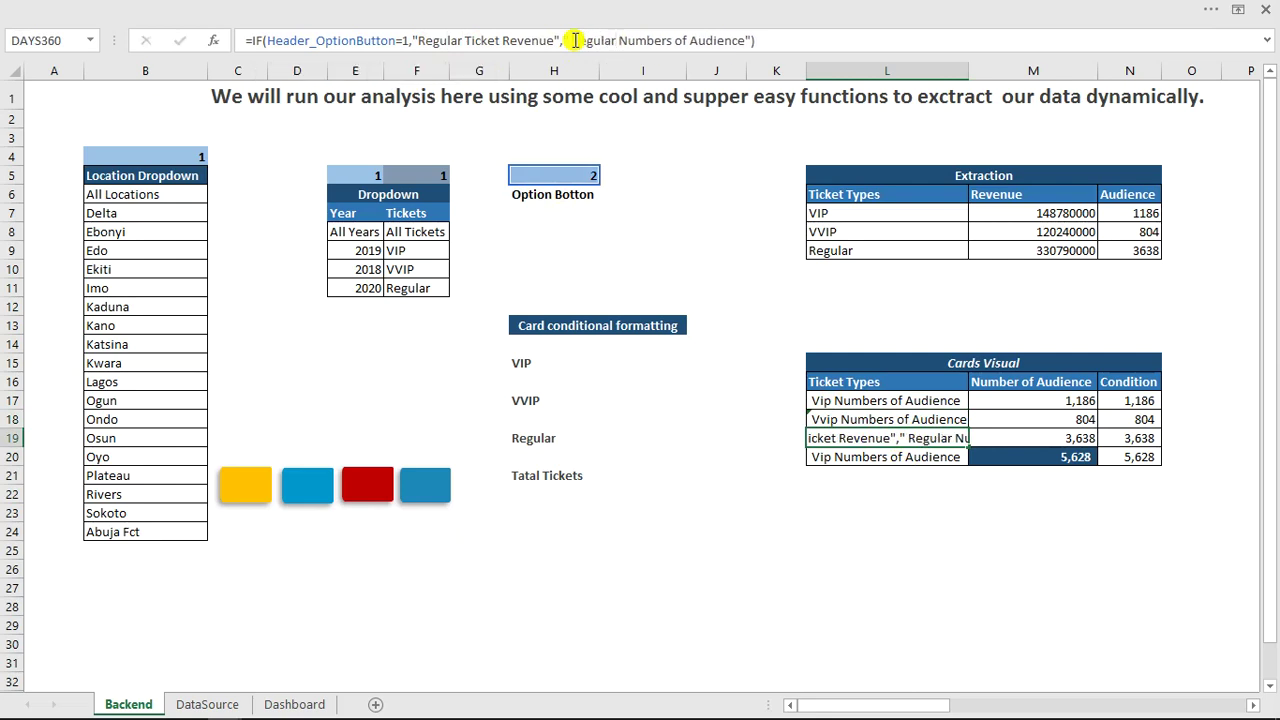
{"action": "key", "text": "Return"}
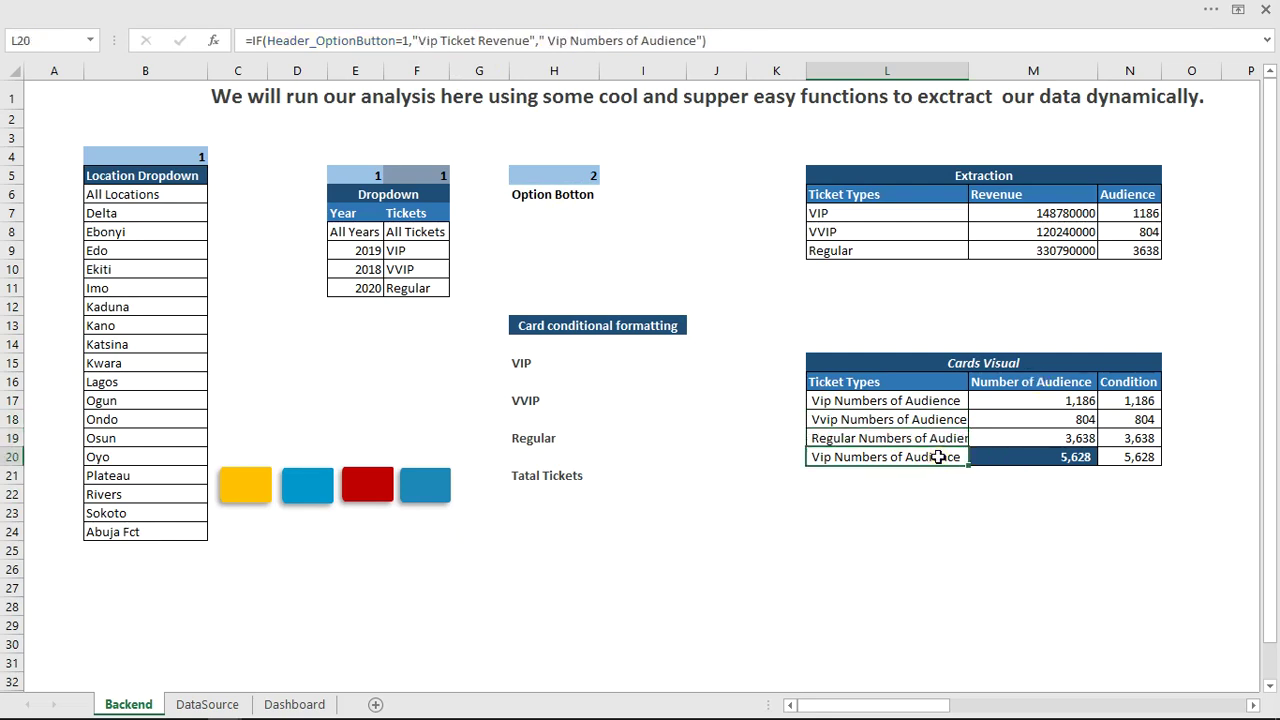
Add Total before Vip in both labels of the L20 formula, giving "Total Vip Ticket Revenue" and " Total Vip Numbers of Audience".
{"action": "left_click", "coordinate": [416, 40]}
{"action": "type", "text": "To"}
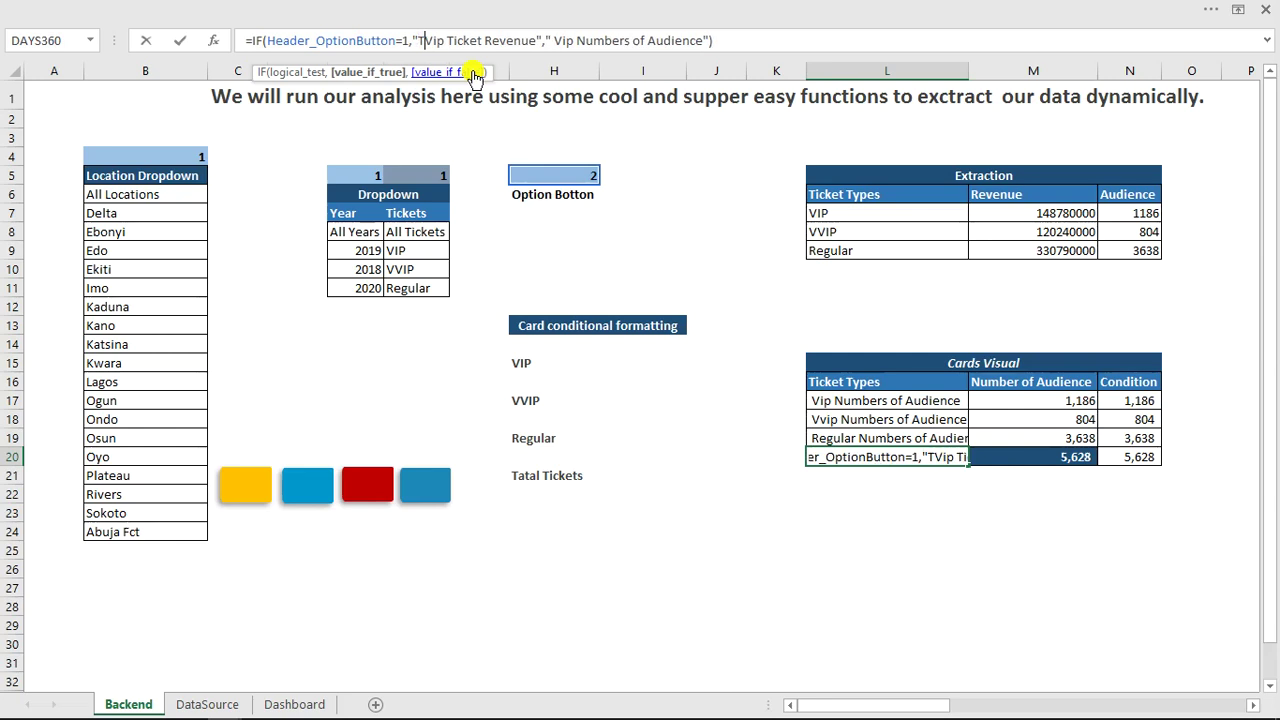
{"action": "type", "text": "tal"}
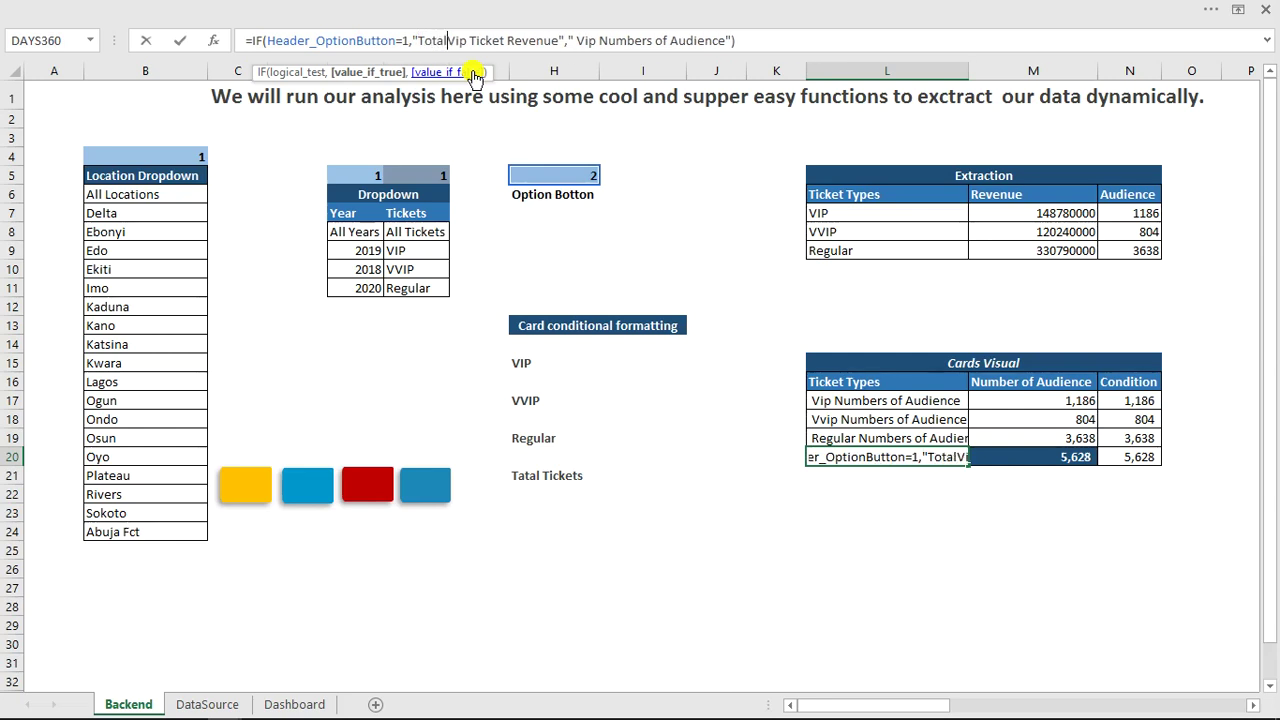
{"action": "key", "text": "Return"}
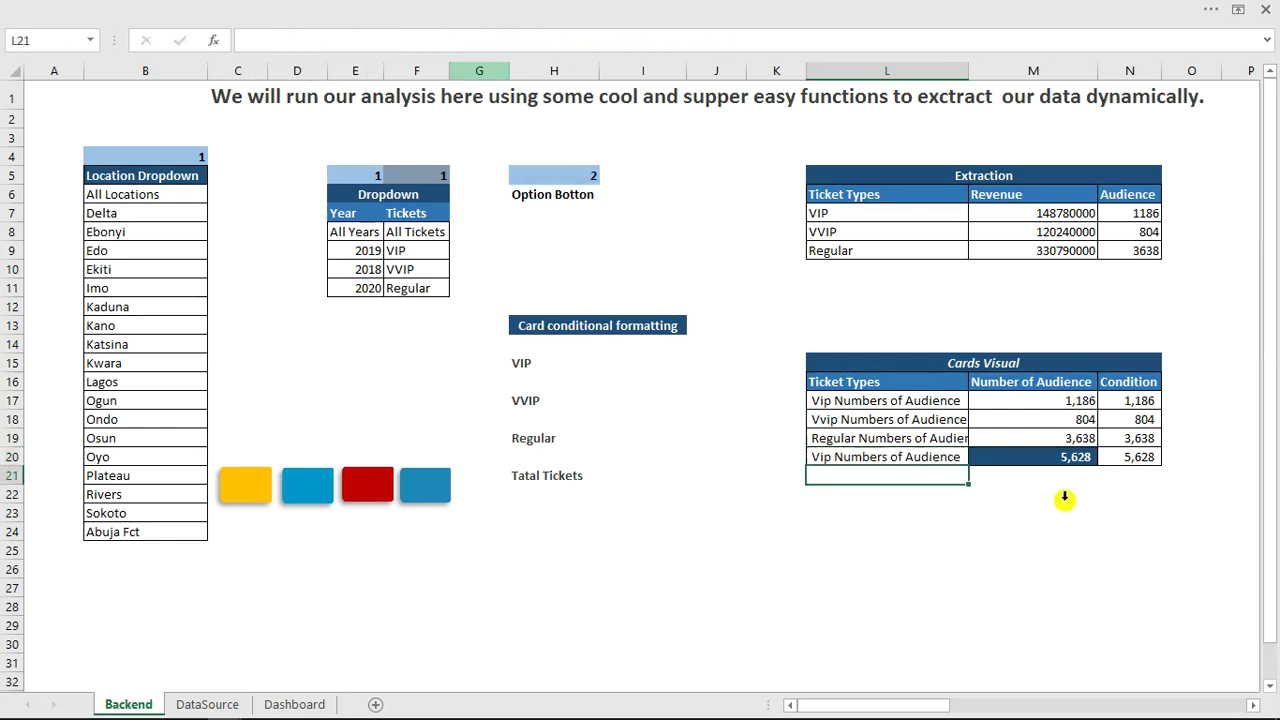
{"action": "left_click", "coordinate": [945, 458]}
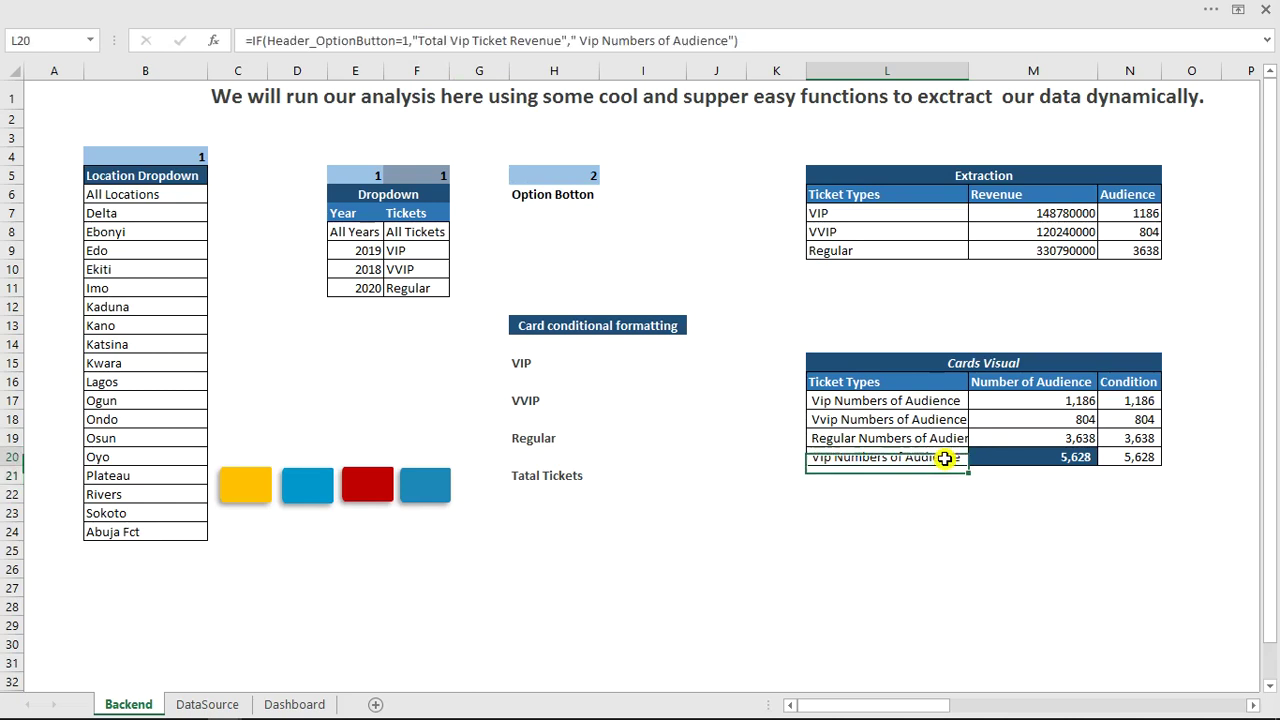
{"action": "left_click", "coordinate": [583, 40]}
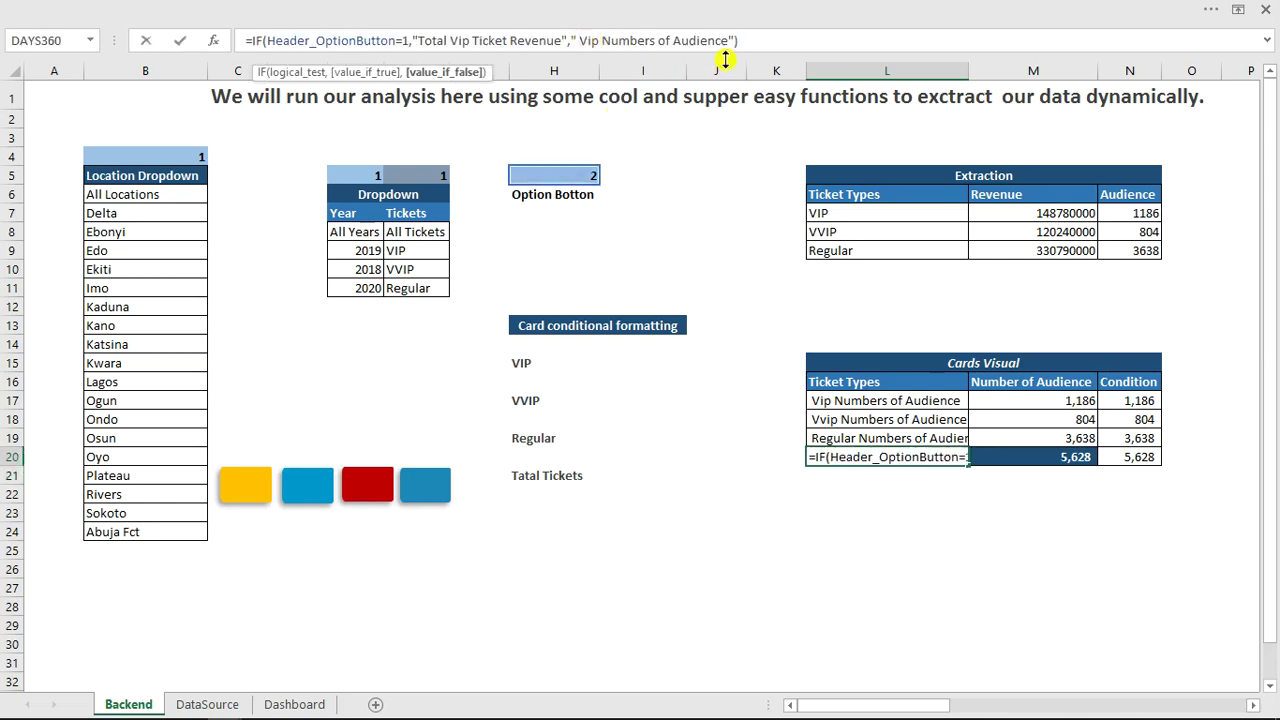
{"action": "type", "text": "Total"}
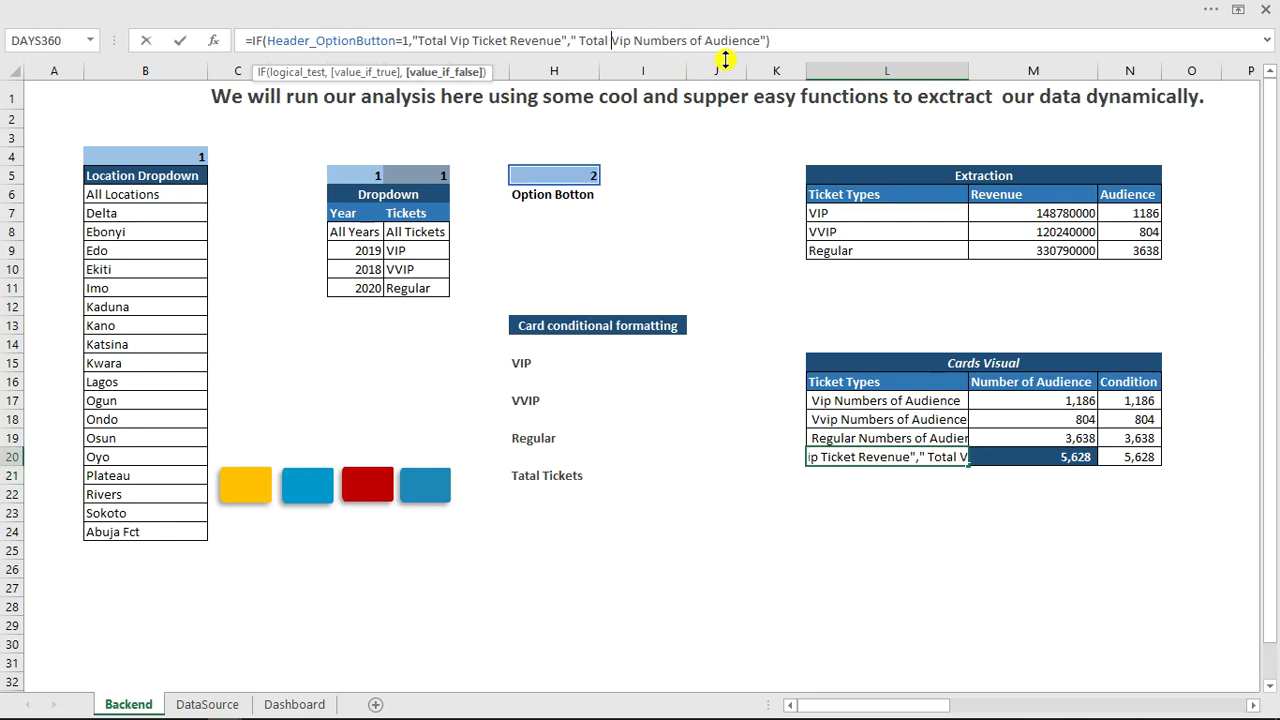
{"action": "key", "text": "Return"}
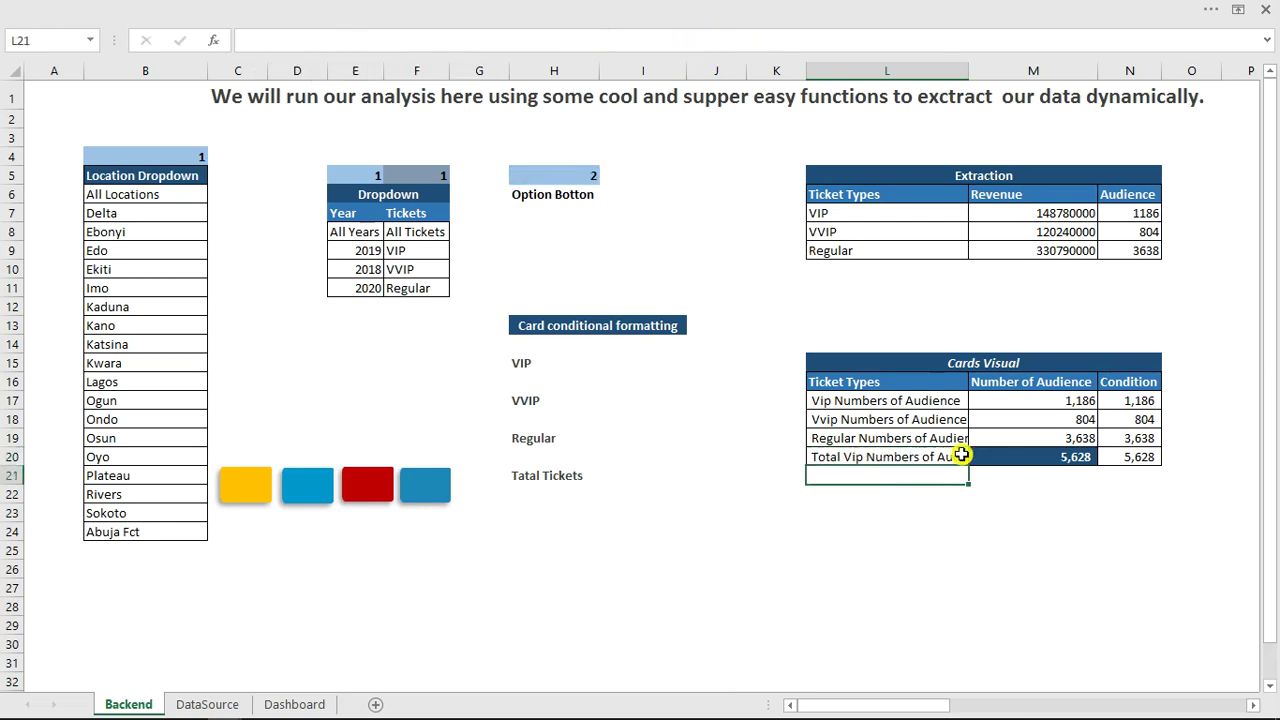
Set the option button cell H5 to 1 to test the dynamic labels.
{"action": "left_click", "coordinate": [553, 175]}
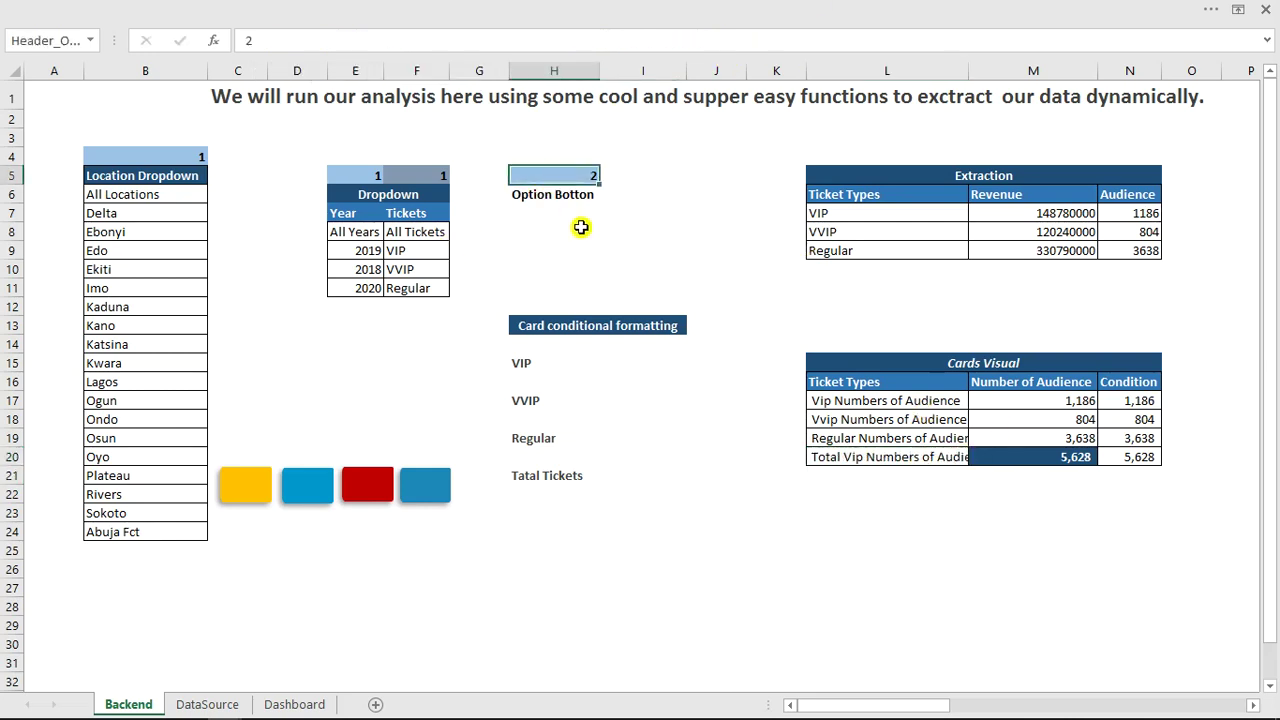
{"action": "type", "text": "1"}
{"action": "key", "text": "ctrl+Return"}
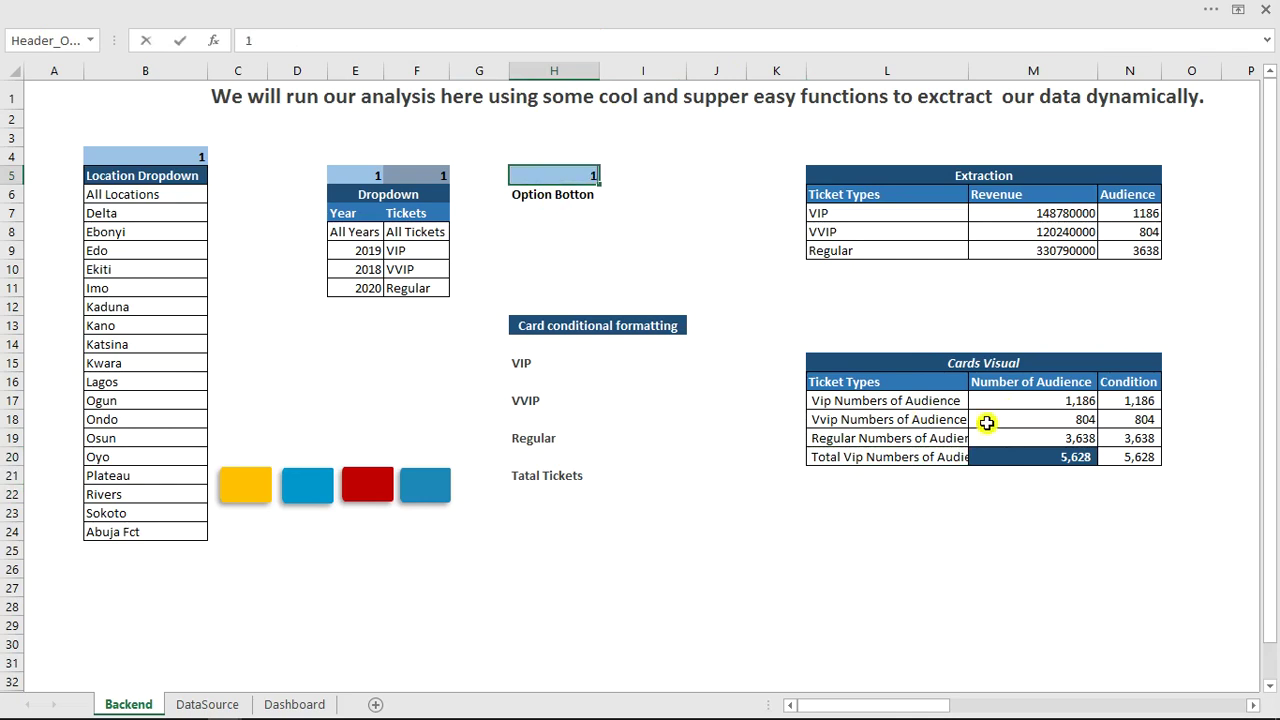
Check the Regular label formula in L19, and set the option button cell H5 to 2.
{"action": "left_click", "coordinate": [890, 535]}
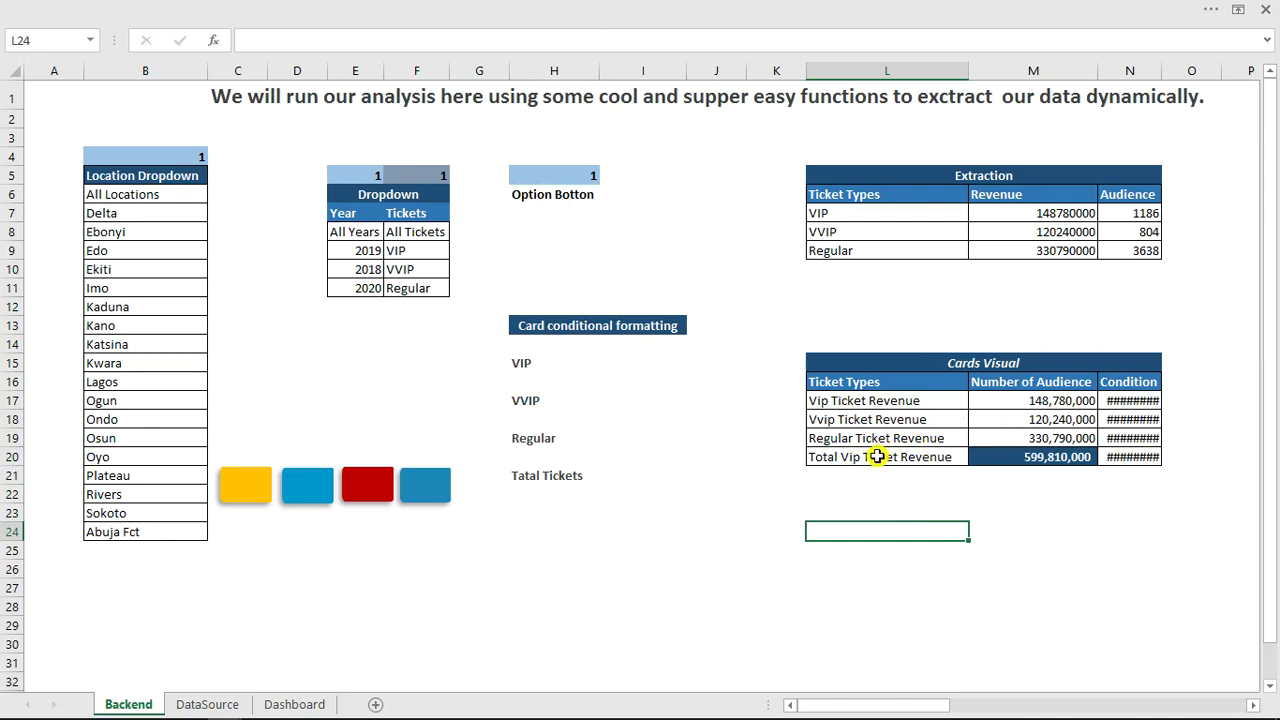
{"action": "left_click", "coordinate": [883, 439]}
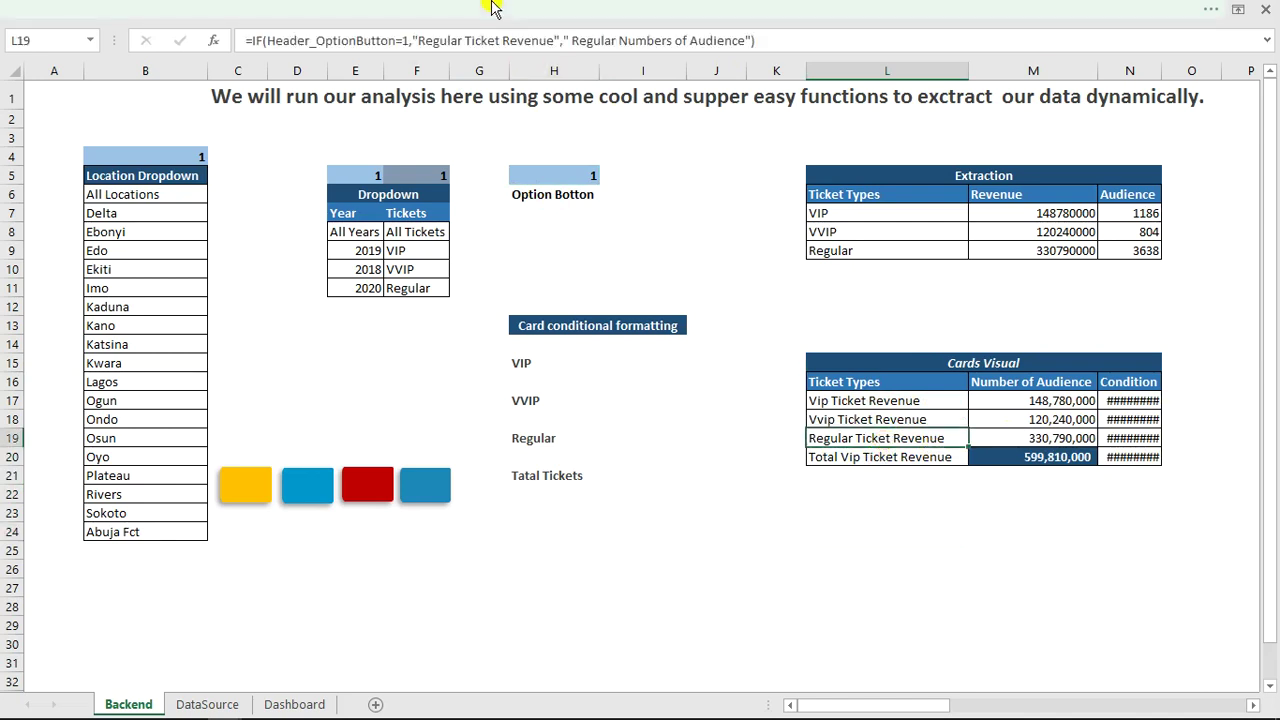
{"action": "left_click", "coordinate": [1045, 531]}
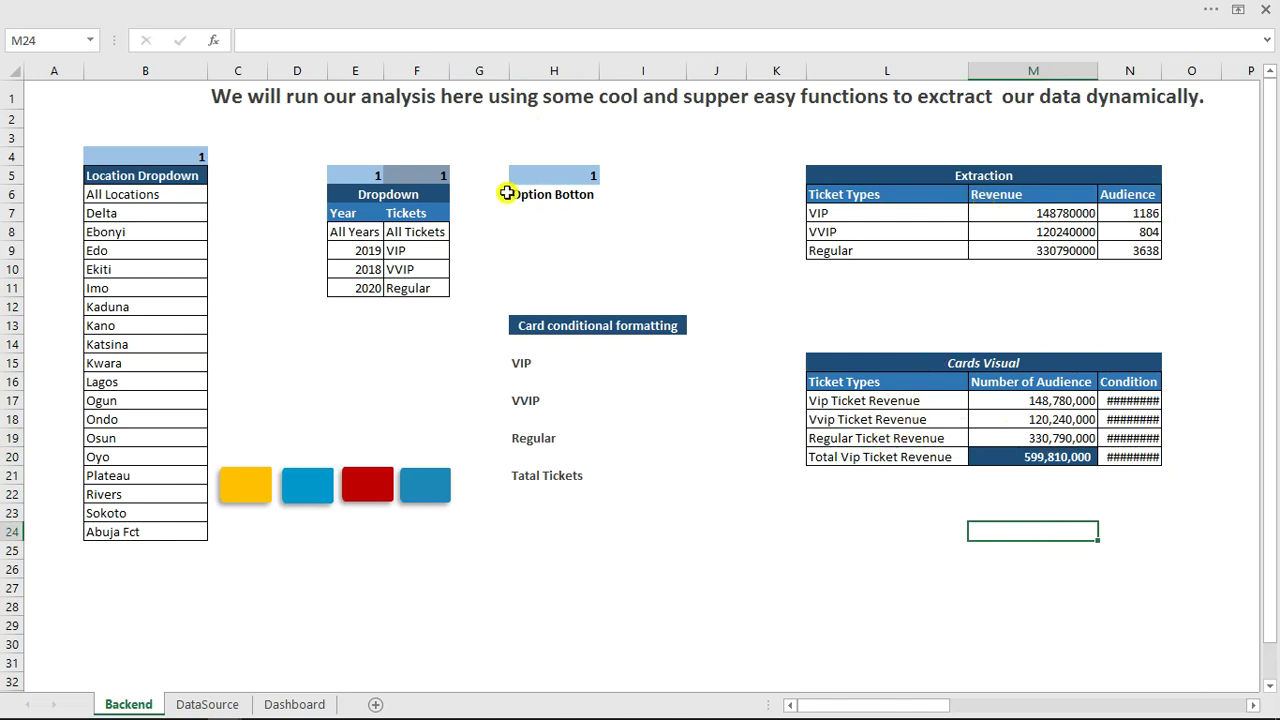
{"action": "left_click", "coordinate": [536, 175]}
{"action": "type", "text": "2"}
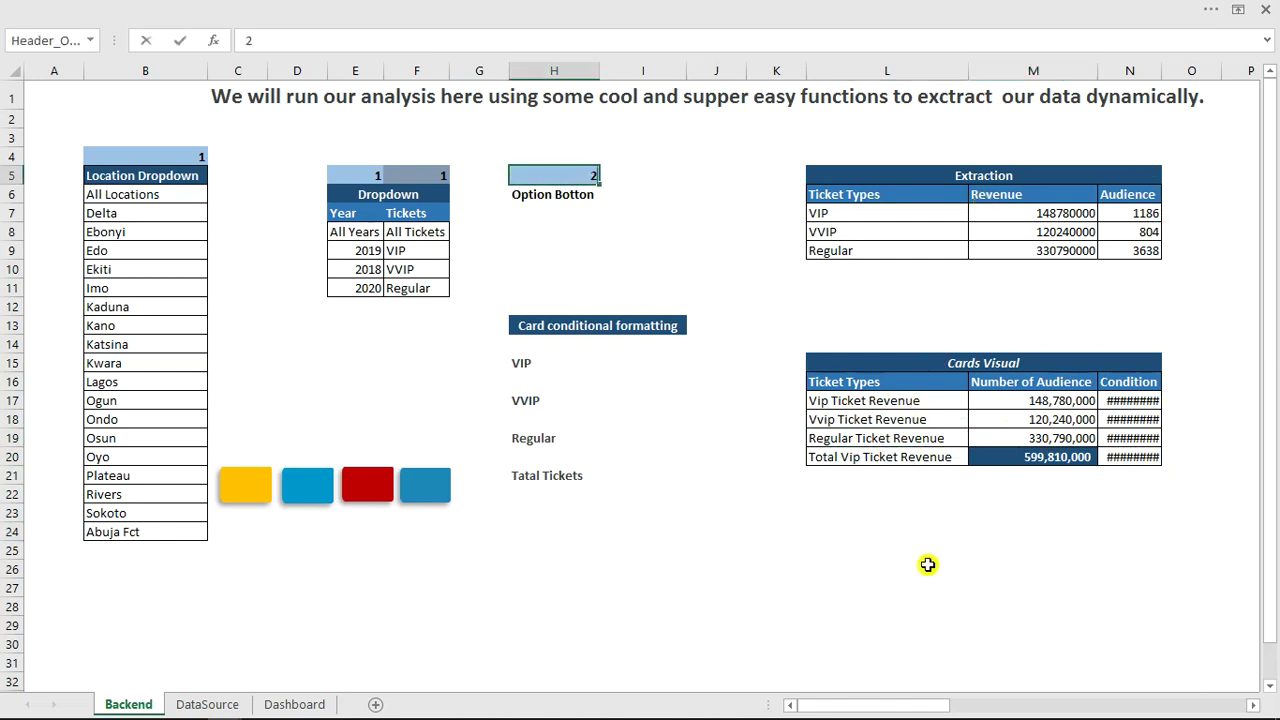
{"action": "left_click", "coordinate": [929, 565]}
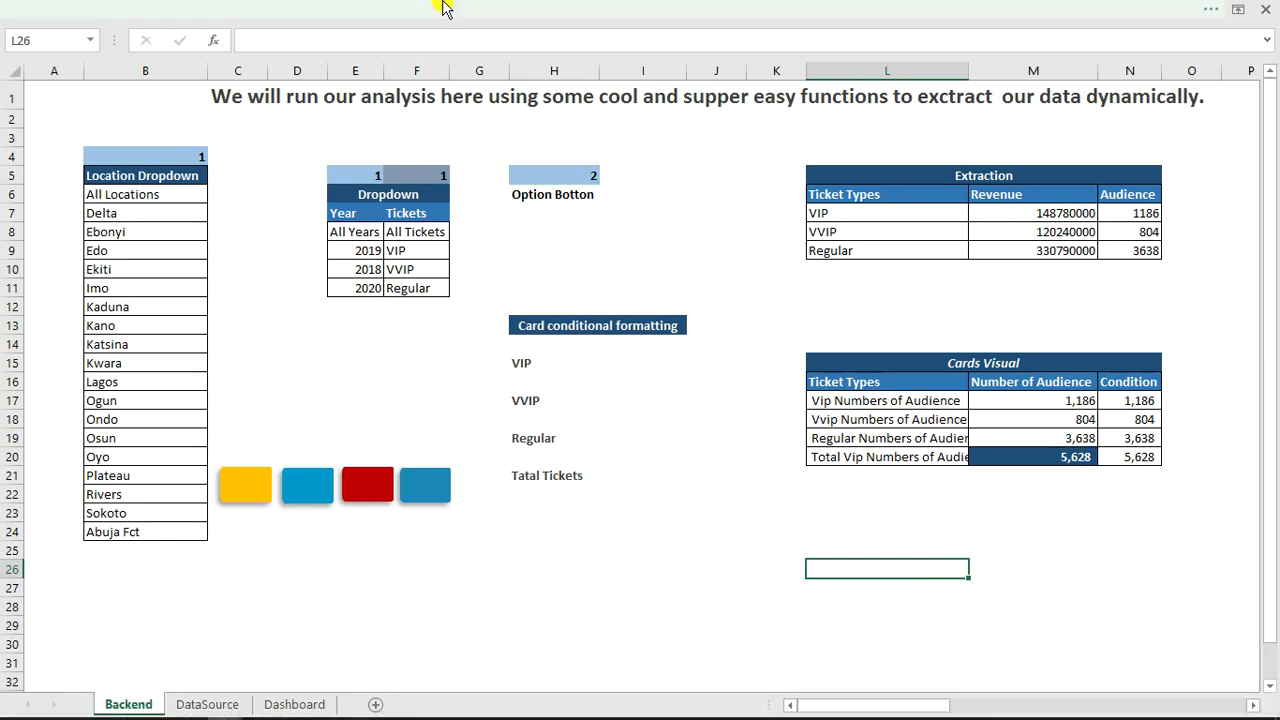
Insert a WordArt text object on the Dashboard sheet and move it up over the first card.
{"action": "left_click", "coordinate": [288, 703]}
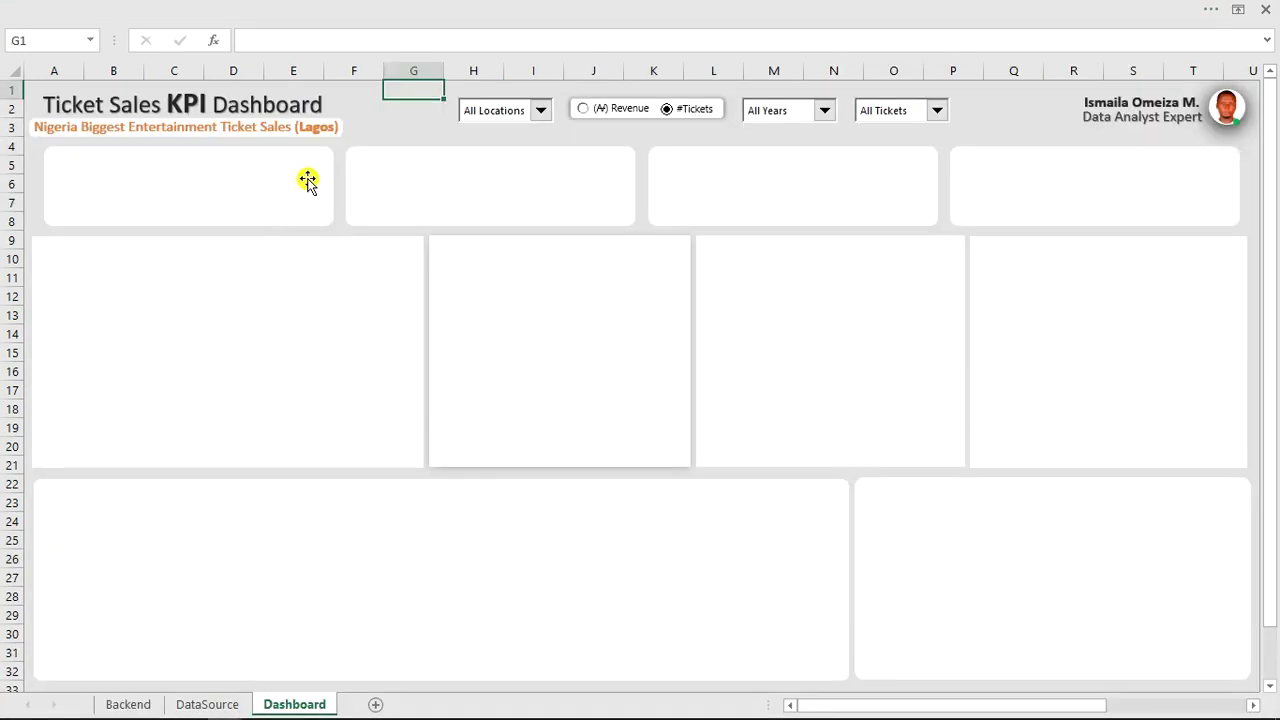
{"action": "left_click", "coordinate": [168, 12]}
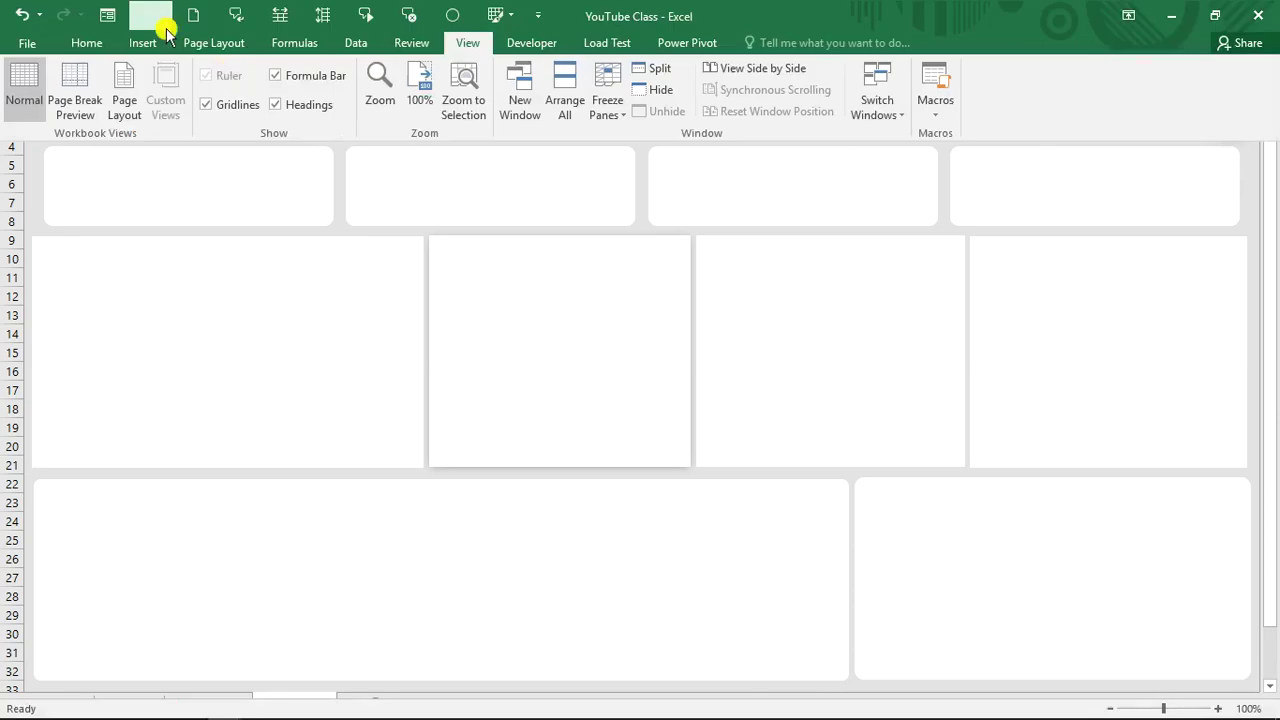
{"action": "left_click", "coordinate": [140, 42]}
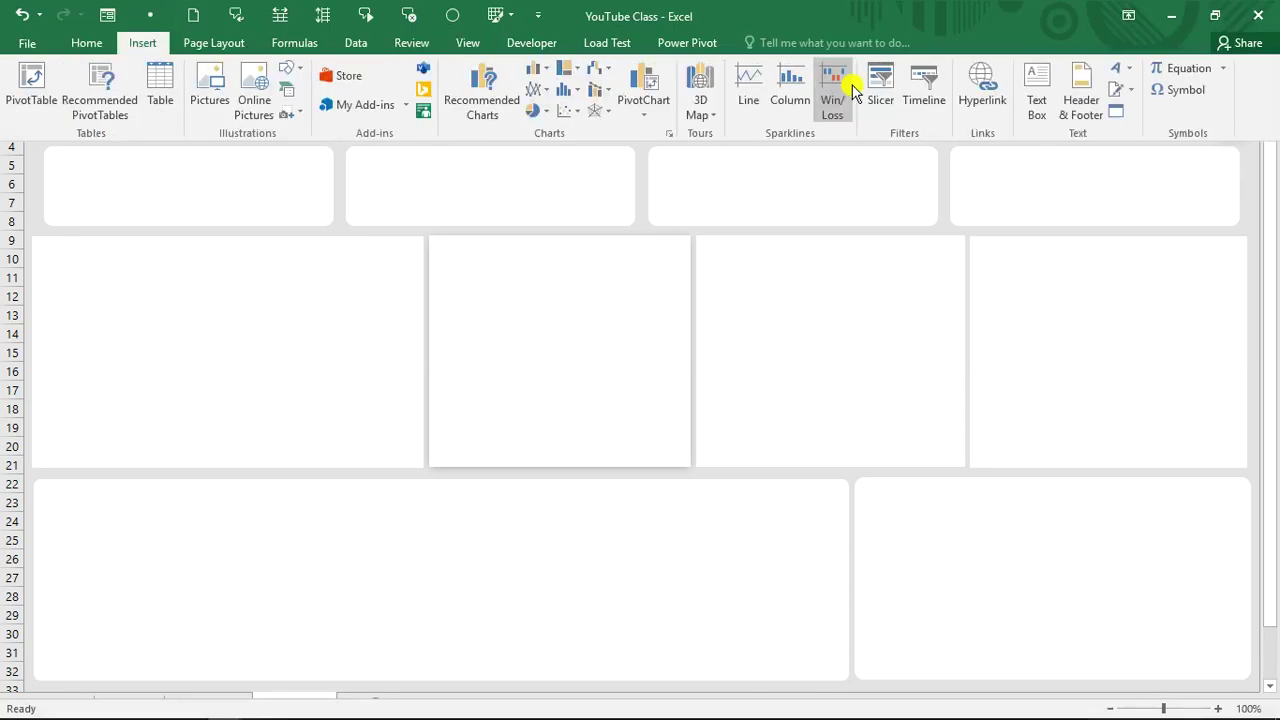
{"action": "left_click", "coordinate": [1124, 70]}
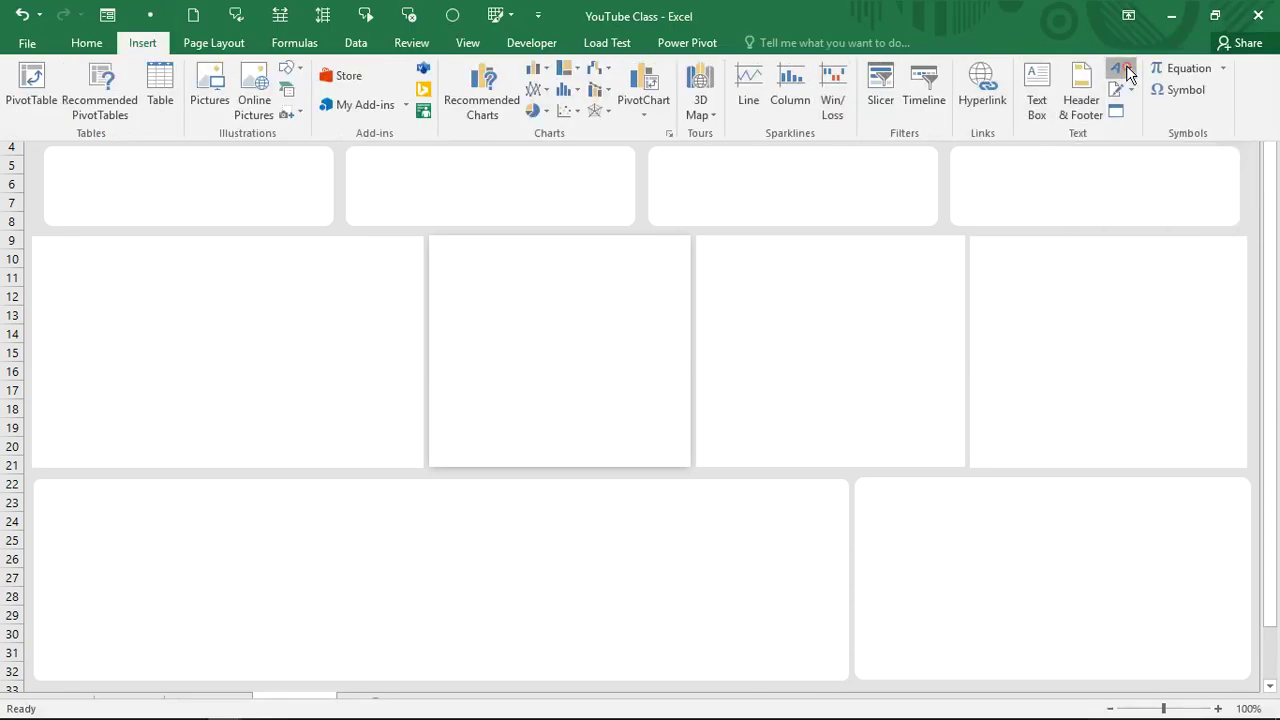
{"action": "left_click", "coordinate": [1022, 112]}
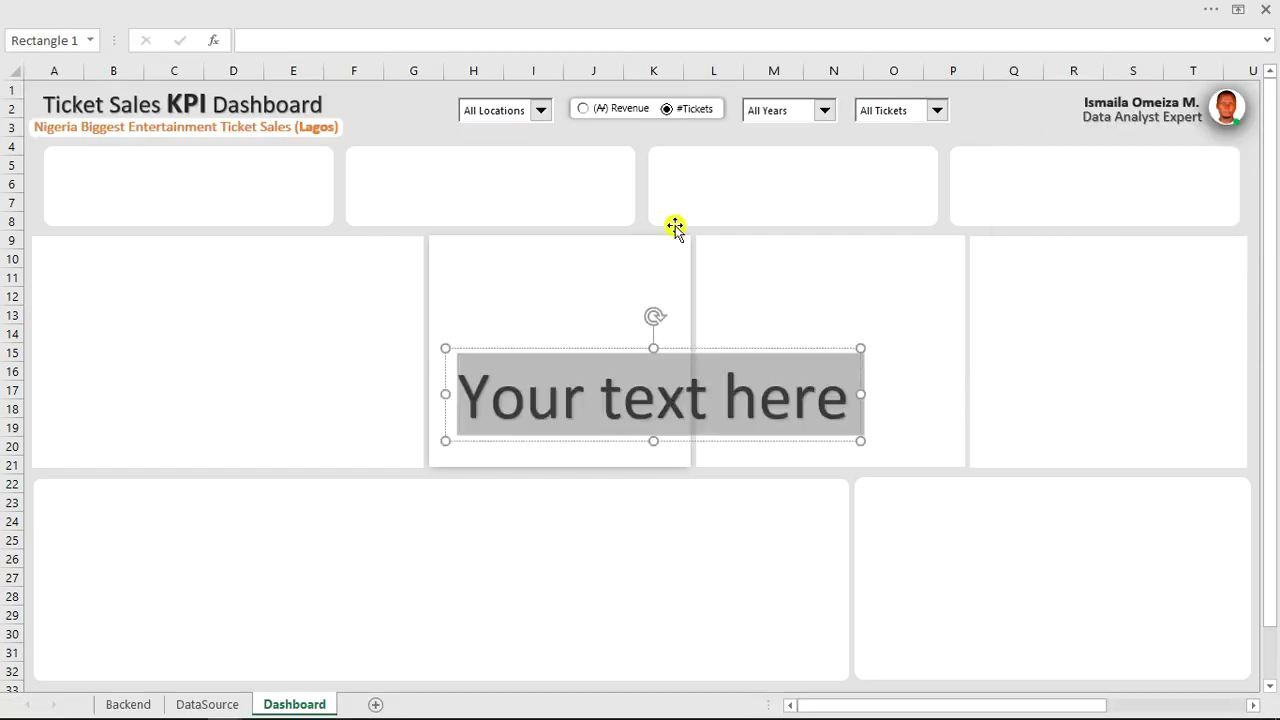
{"action": "left_click_drag", "start_coordinate": [706, 351], "coordinate": [318, 212]}
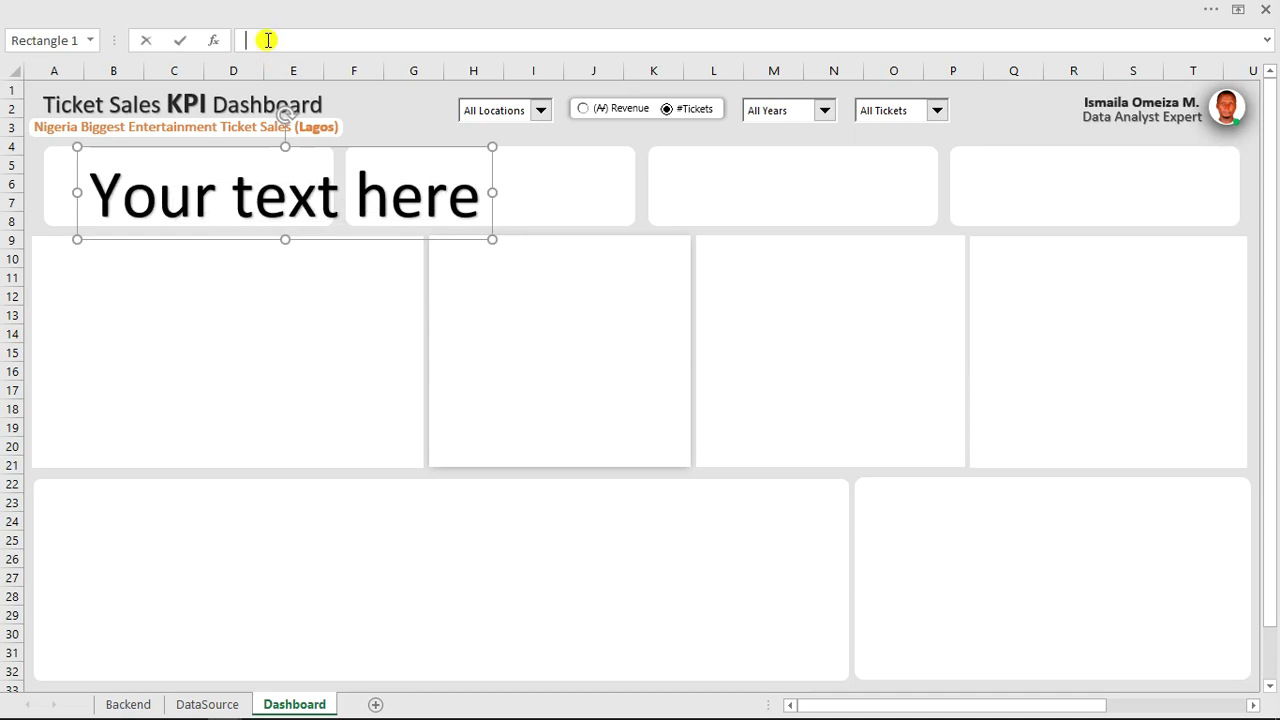
Link the WordArt text to the Vip label cell with =Backend!L17.
{"action": "left_click", "coordinate": [268, 40]}
{"action": "type", "text": "="}
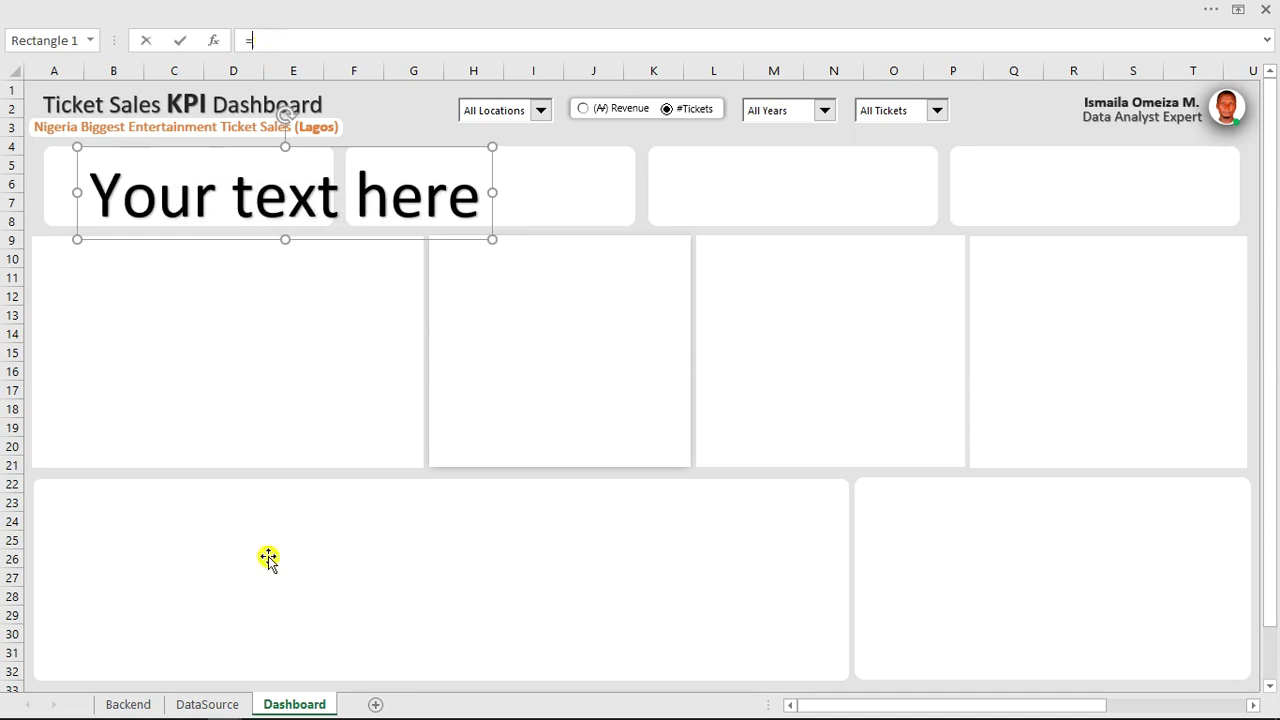
{"action": "left_click", "coordinate": [128, 704]}
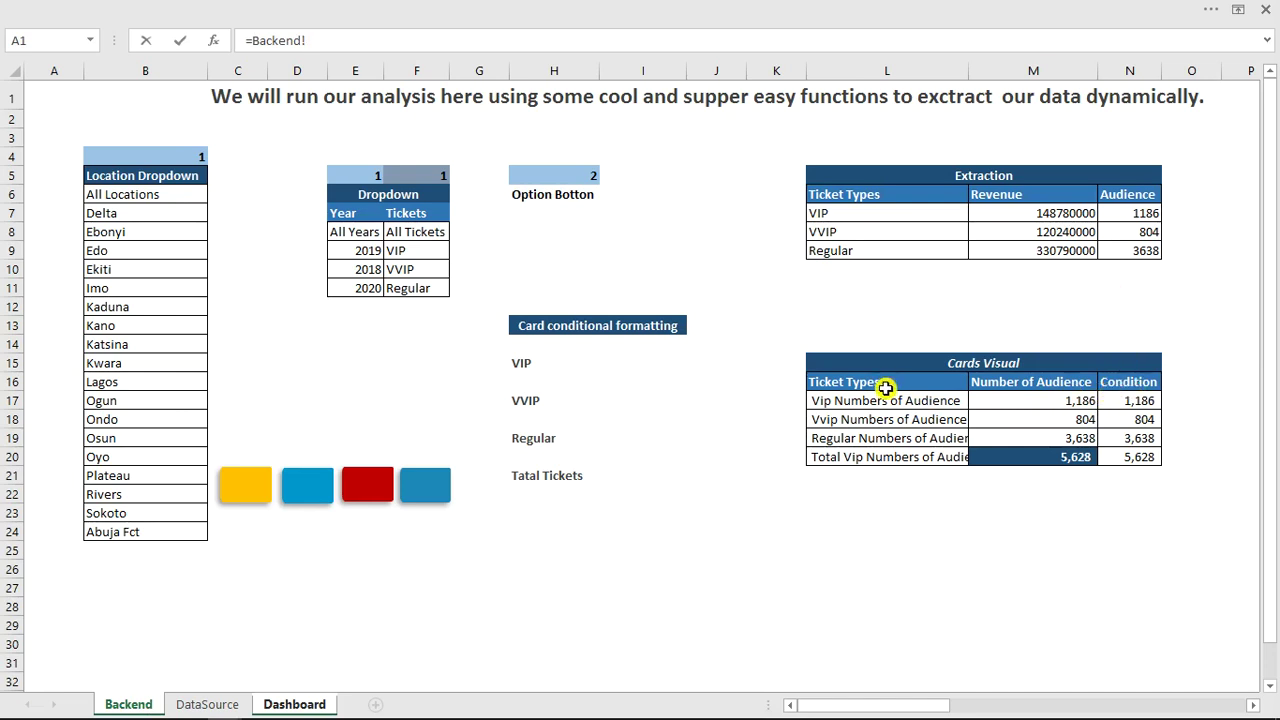
{"action": "left_click", "coordinate": [848, 403]}
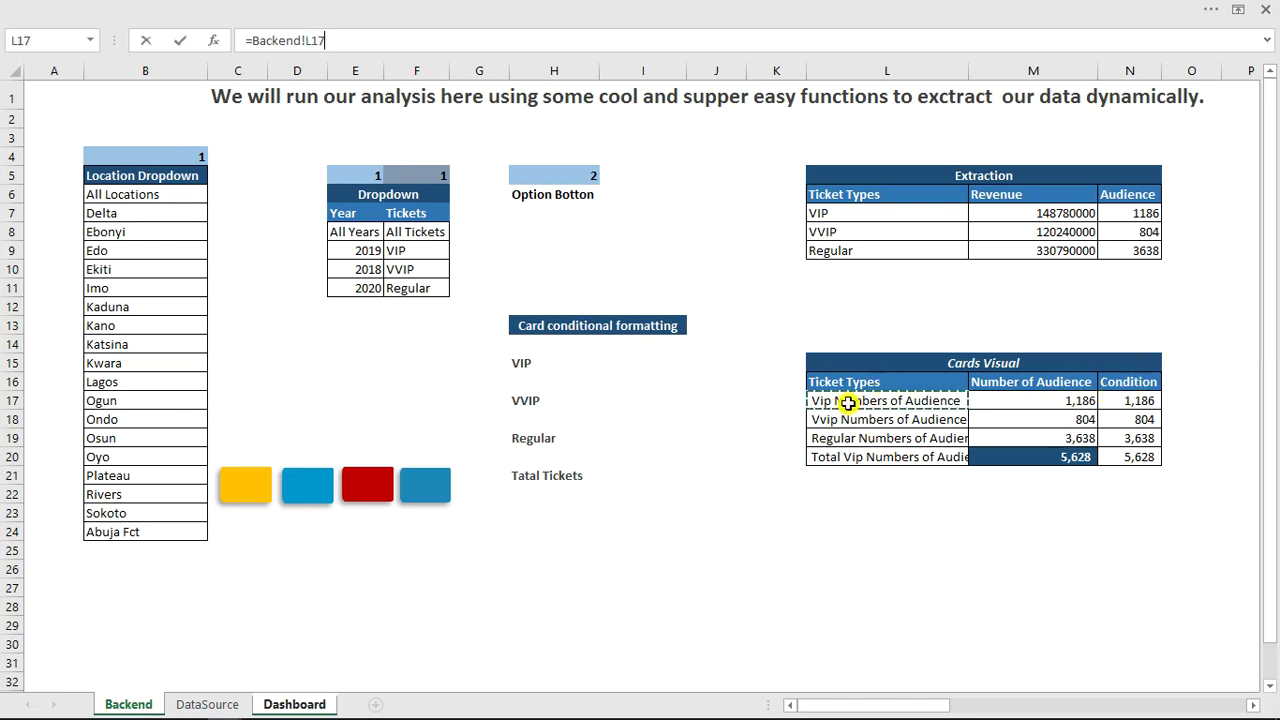
{"action": "key", "text": "Return"}
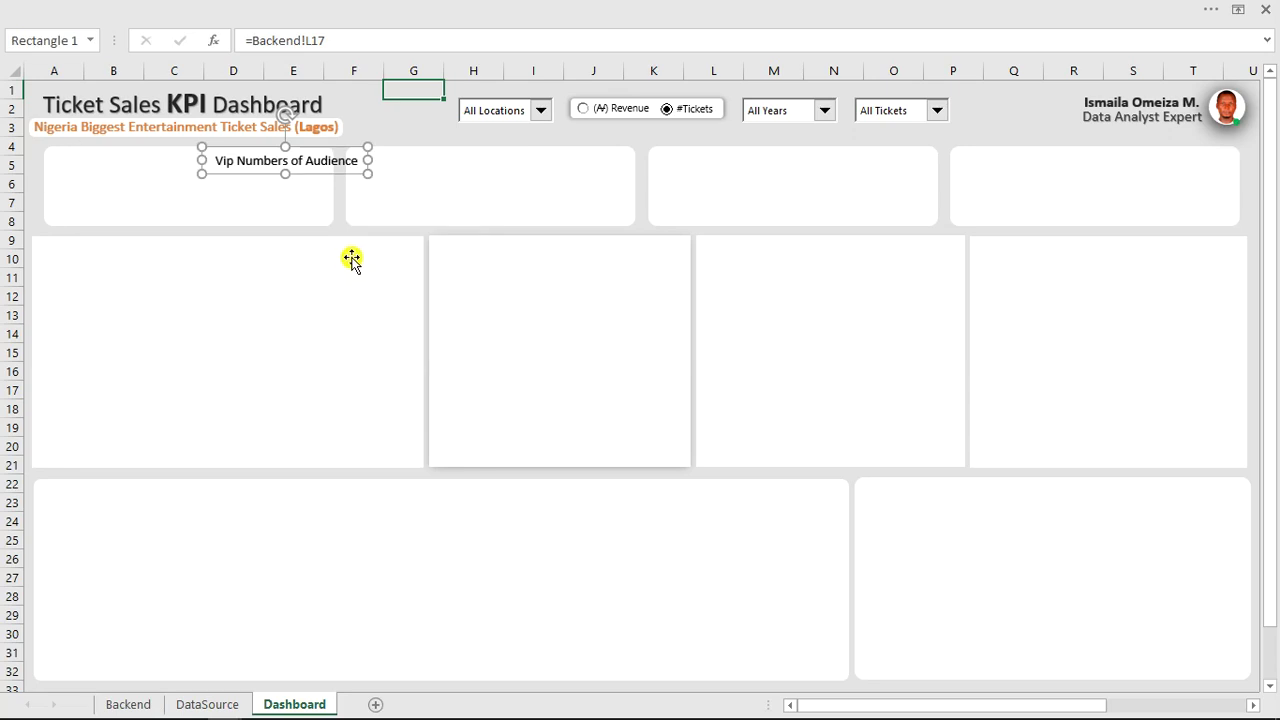
Place the Vip label in the second card with a duplicate above it, and link the duplicate to =Backend!N17.
{"action": "left_click_drag", "start_coordinate": [311, 177], "coordinate": [532, 173]}
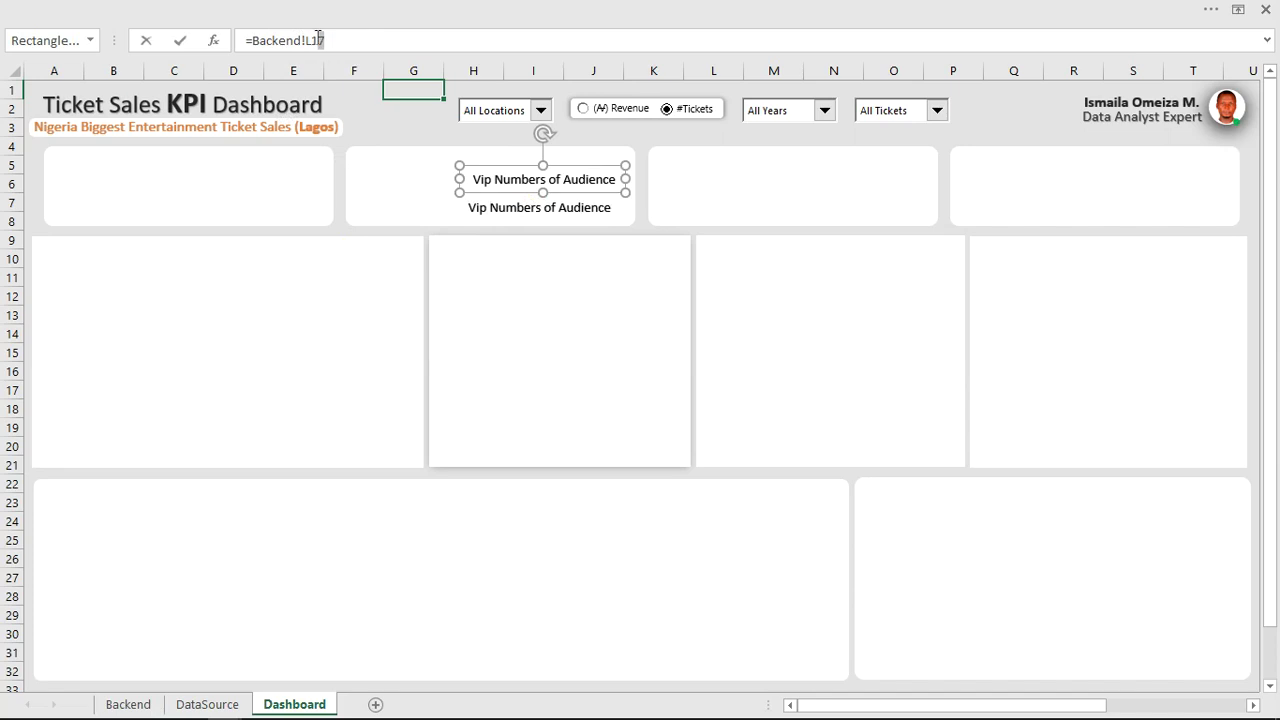
{"action": "left_click_drag", "start_coordinate": [318, 37], "coordinate": [274, 40]}
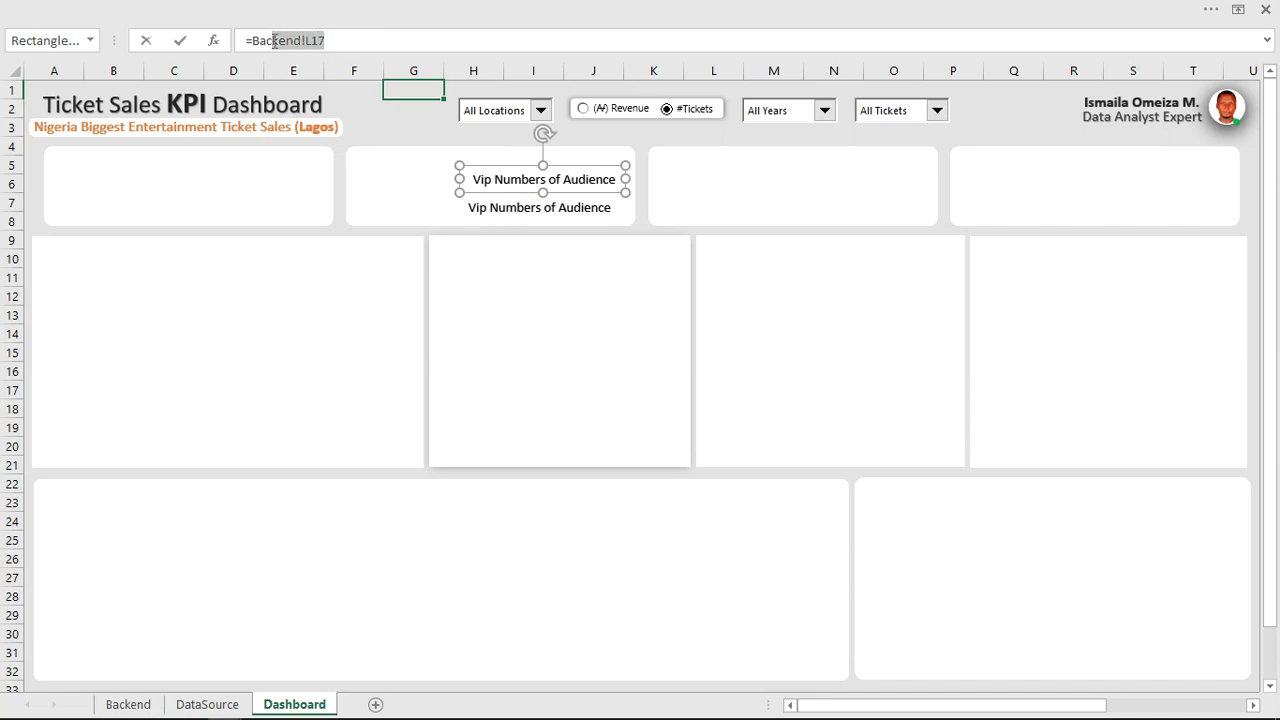
{"action": "left_click", "coordinate": [140, 702]}
{"action": "left_click", "coordinate": [1120, 401]}
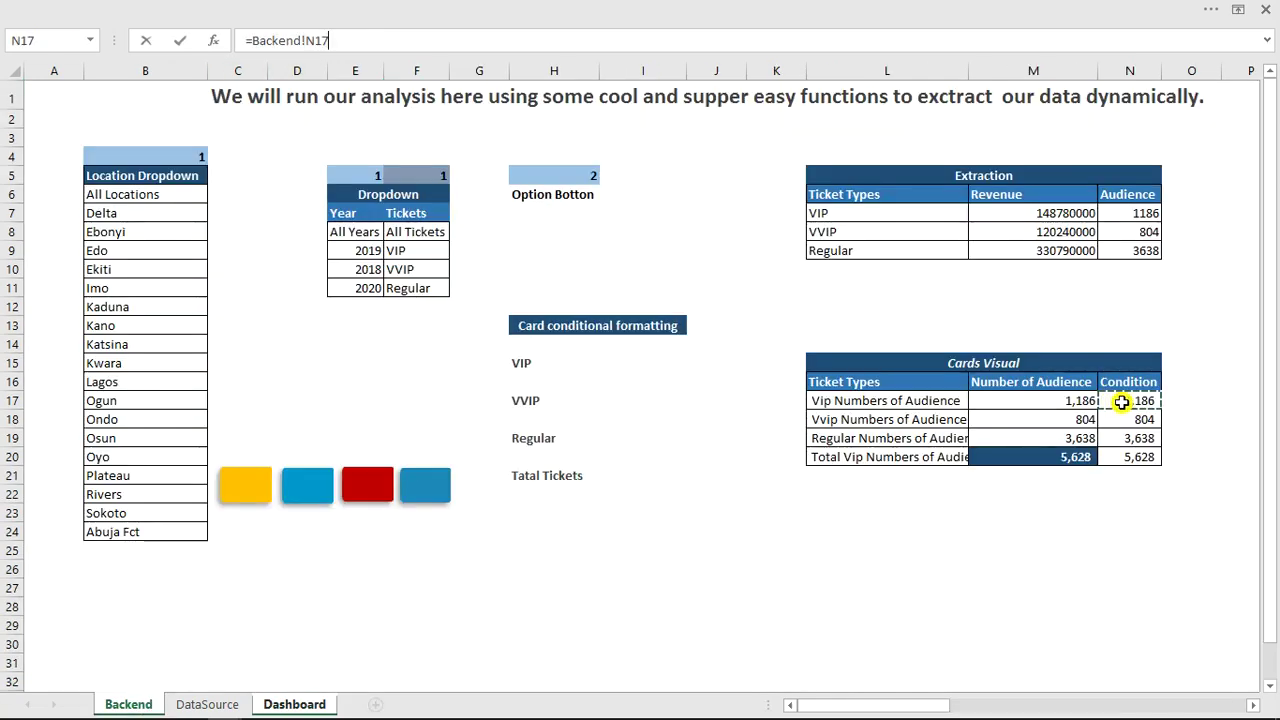
{"action": "key", "text": "Return"}
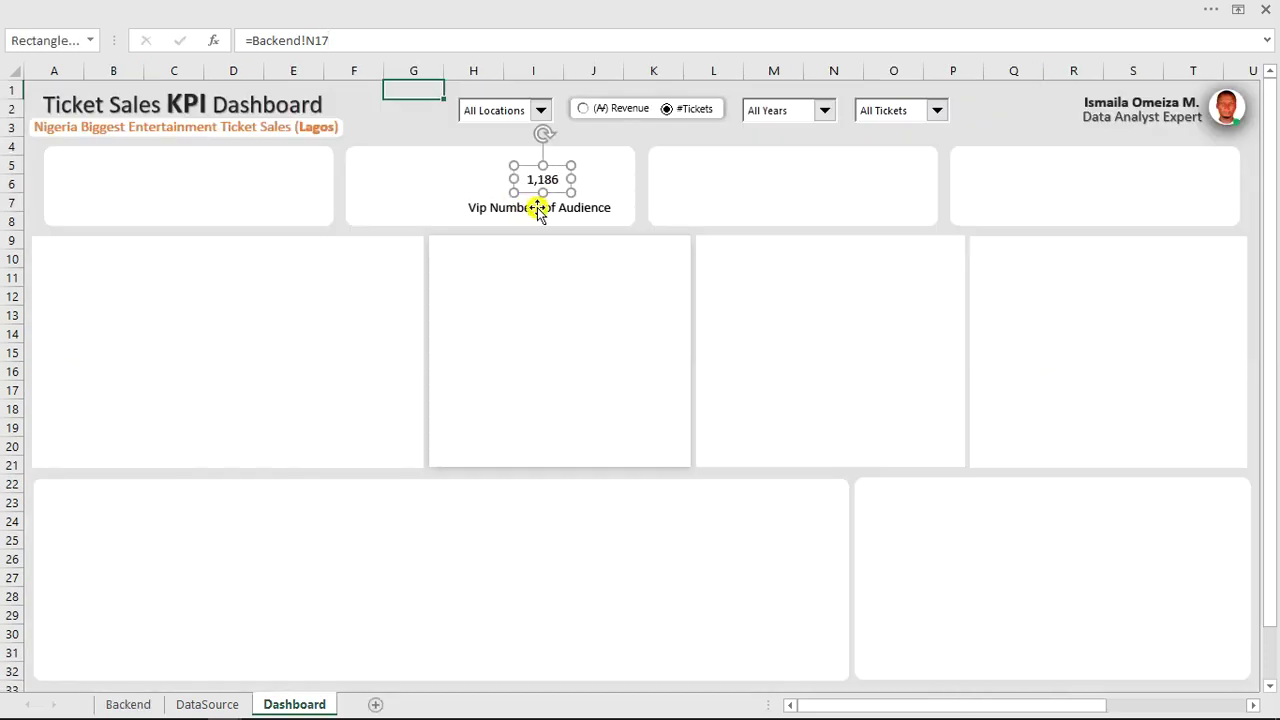
Select the second card's value and label together and copy the pair into the other three cards.
{"action": "left_click", "coordinate": [538, 210], "text": "shift"}
{"action": "left_click_drag", "start_coordinate": [560, 197], "coordinate": [254, 199]}
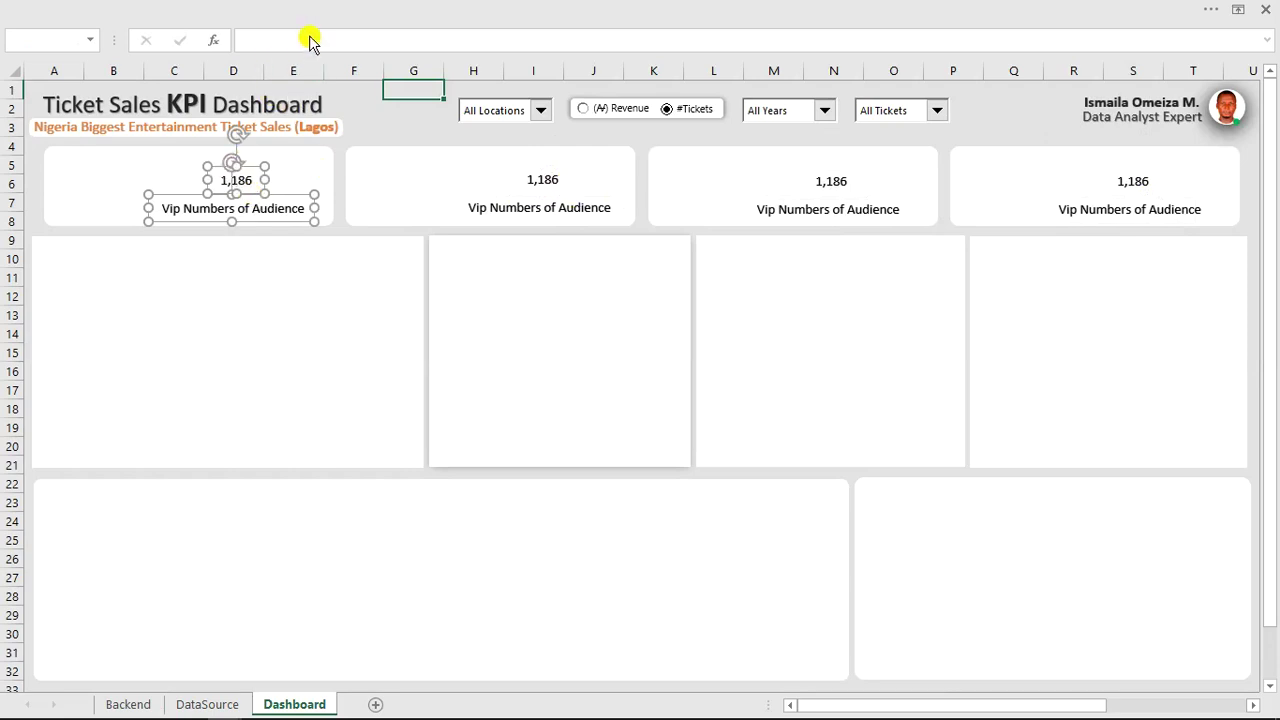
{"action": "left_click", "coordinate": [726, 307]}
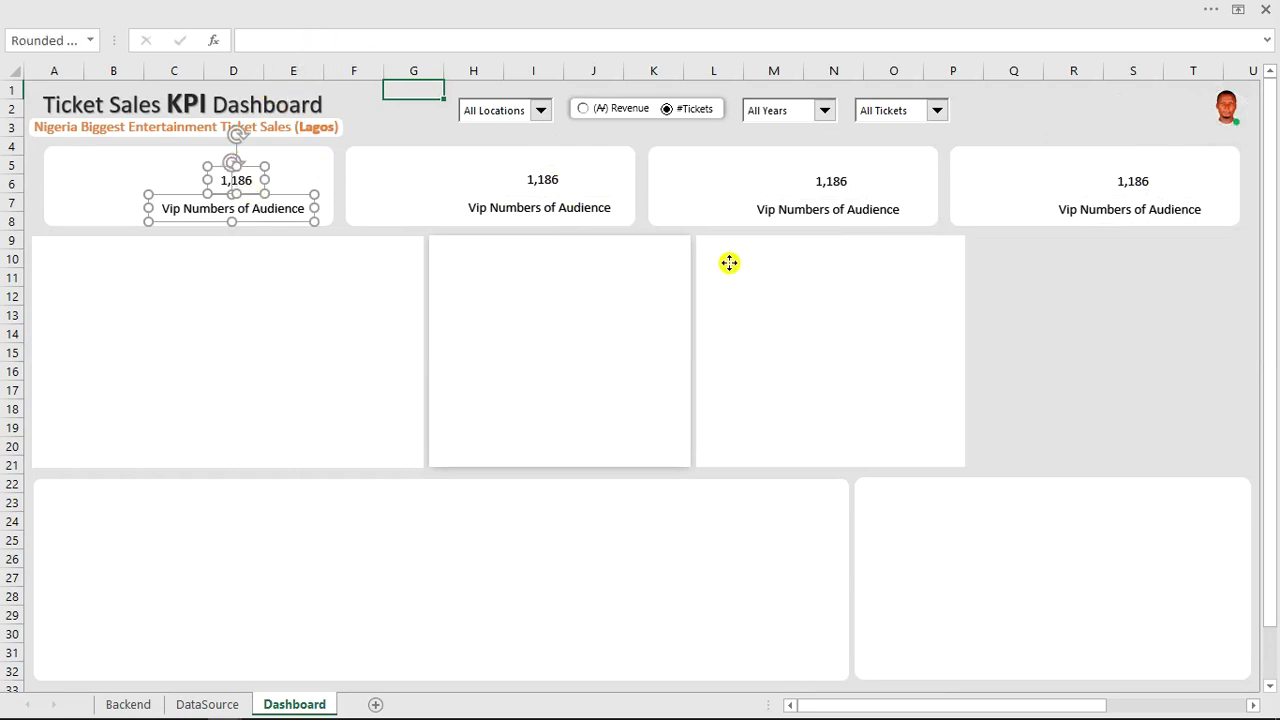
Relink the value text in the third card to =Backend!N18.
{"action": "left_click", "coordinate": [843, 186]}
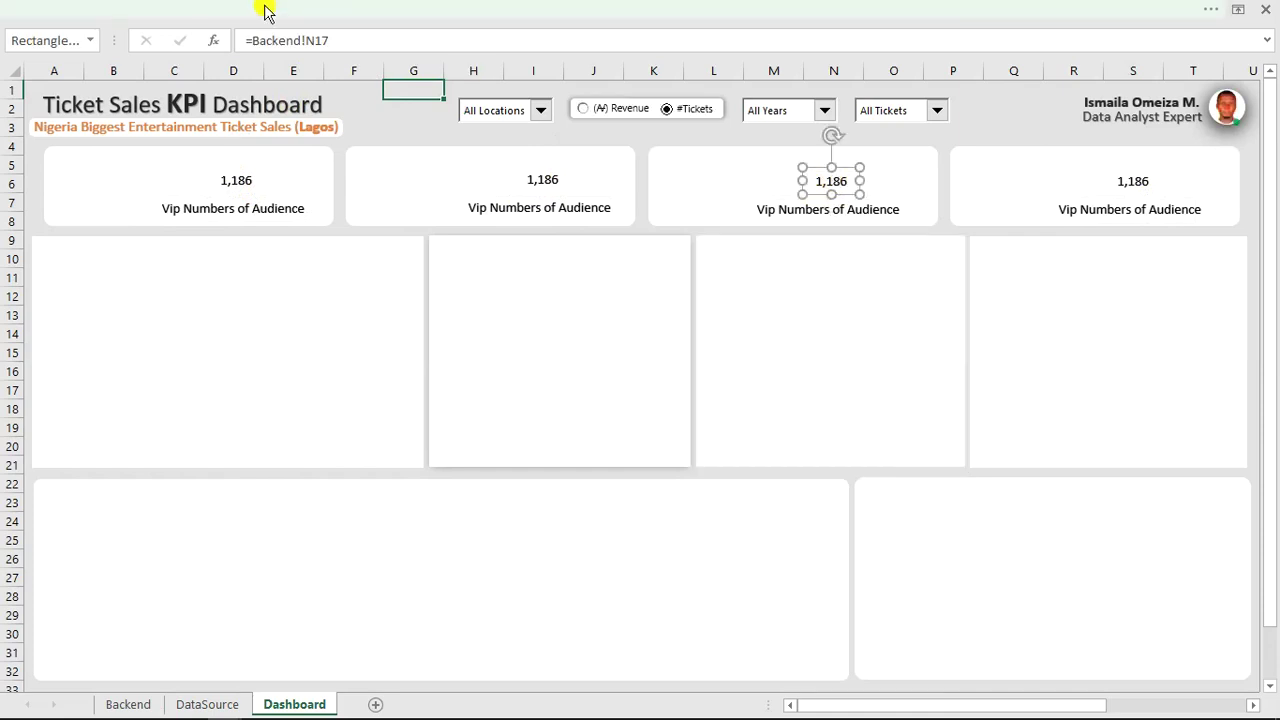
{"action": "left_click_drag", "start_coordinate": [306, 44], "coordinate": [255, 49]}
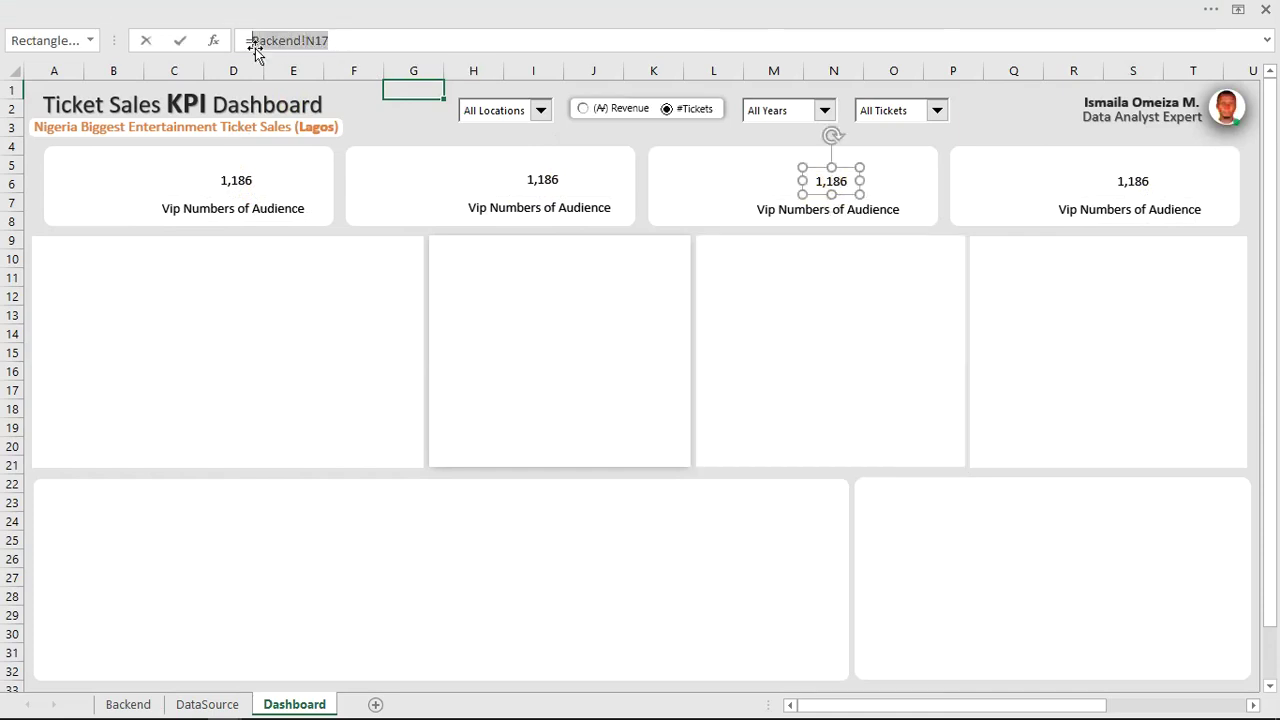
{"action": "left_click", "coordinate": [131, 704]}
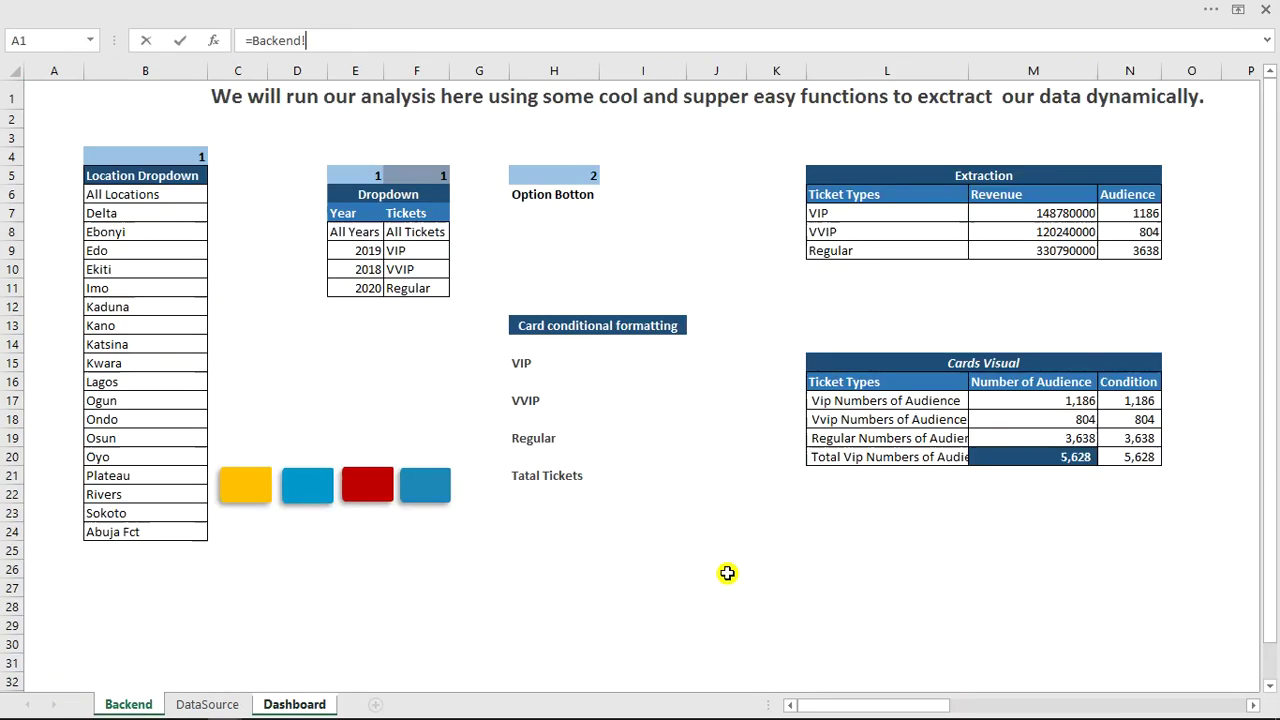
{"action": "left_click", "coordinate": [1128, 419]}
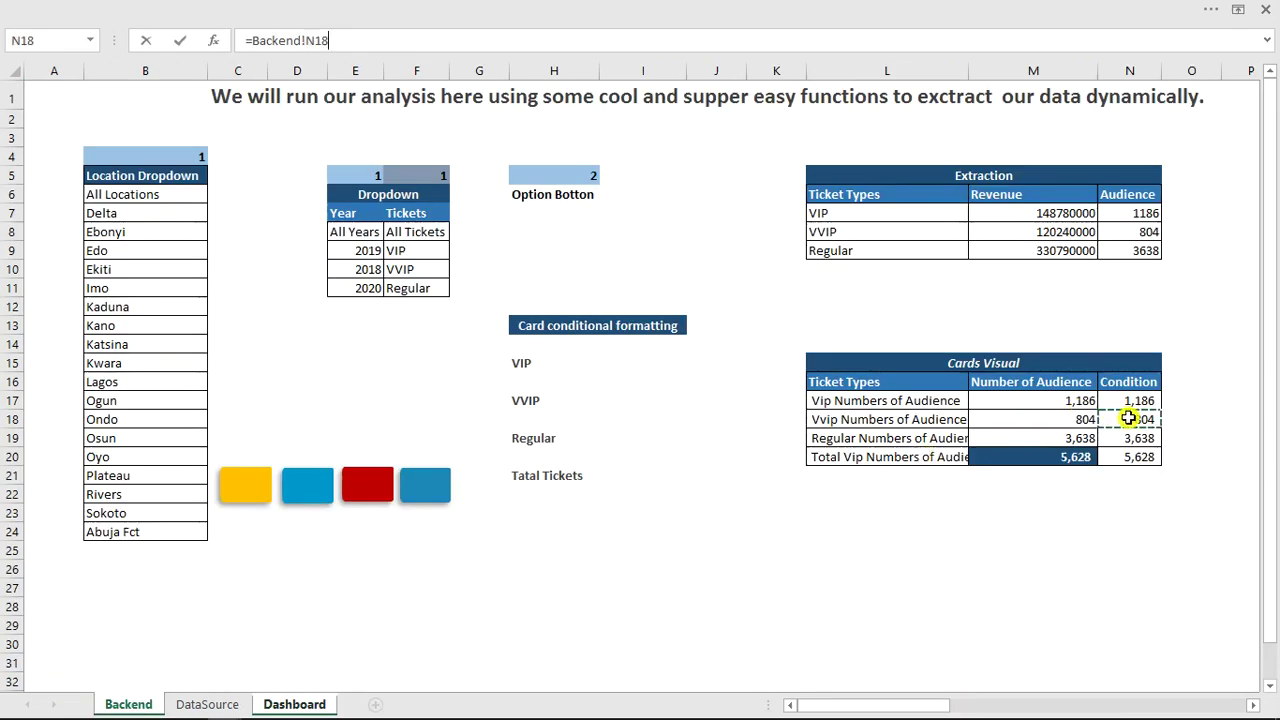
{"action": "key", "text": "Return"}
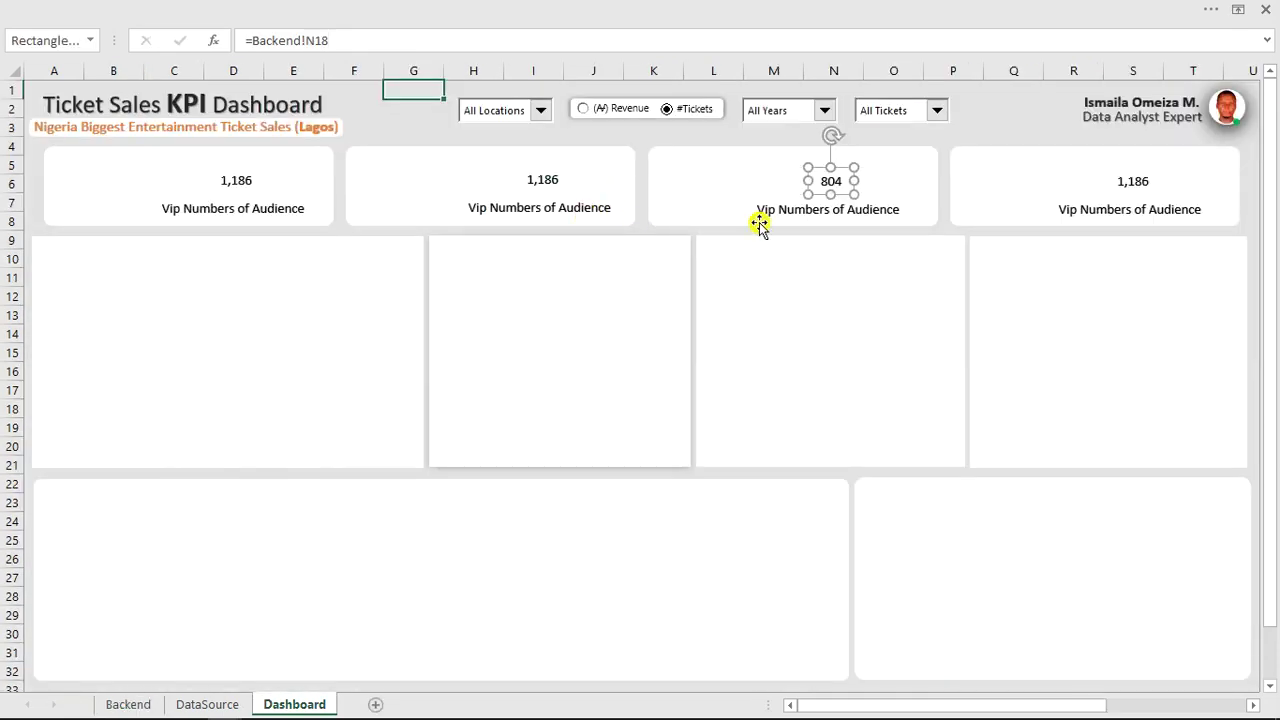
Relink the label text in the third card to =Backend!L18.
{"action": "left_click", "coordinate": [829, 212]}
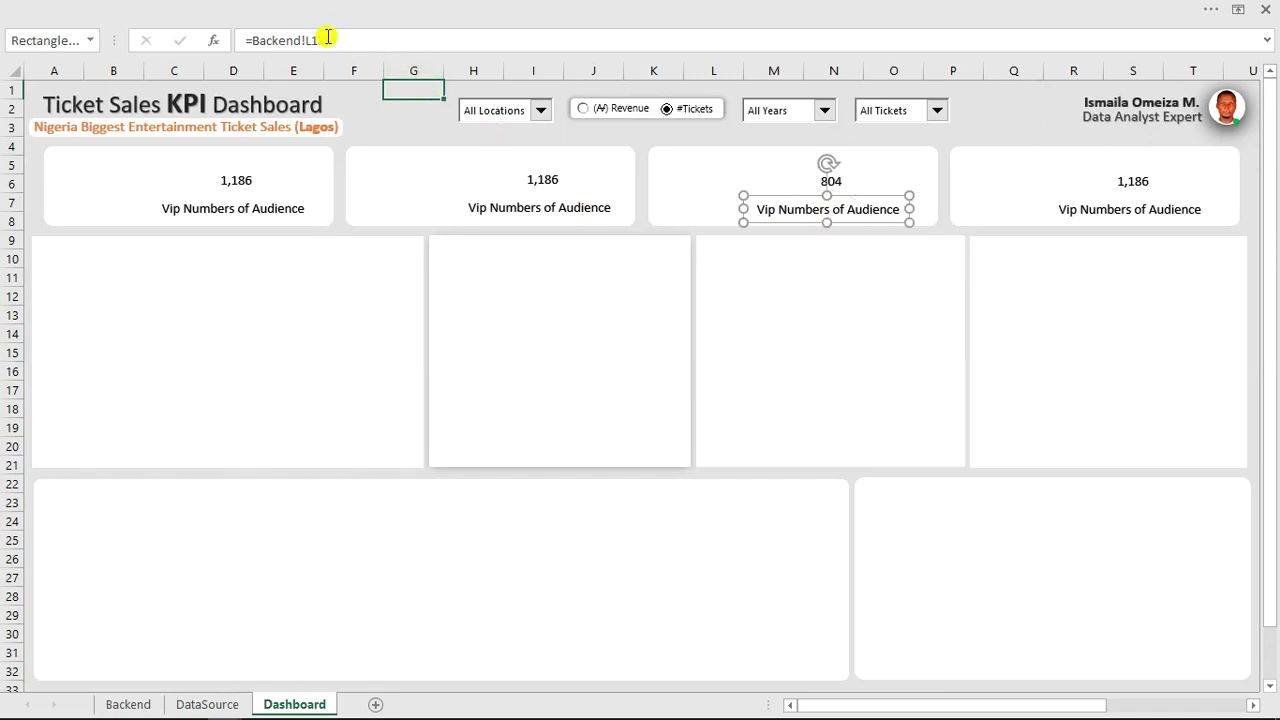
{"action": "left_click_drag", "start_coordinate": [313, 37], "coordinate": [252, 40]}
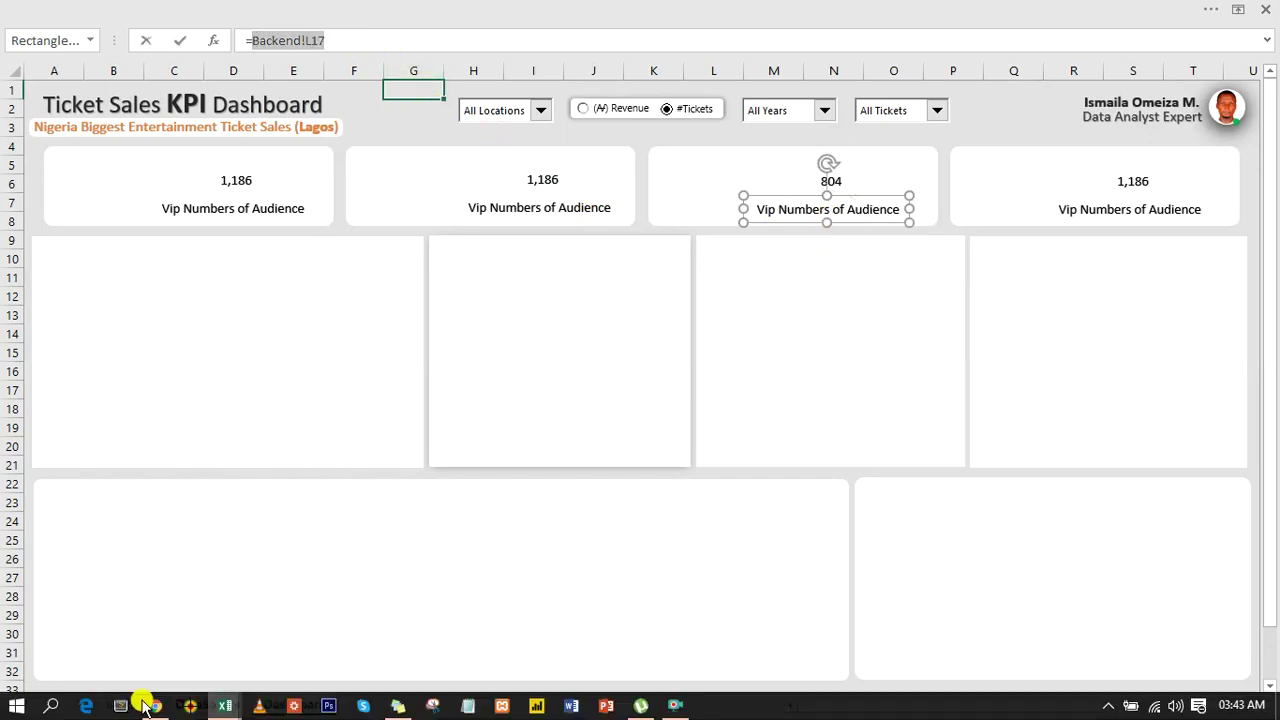
{"action": "left_click", "coordinate": [128, 705]}
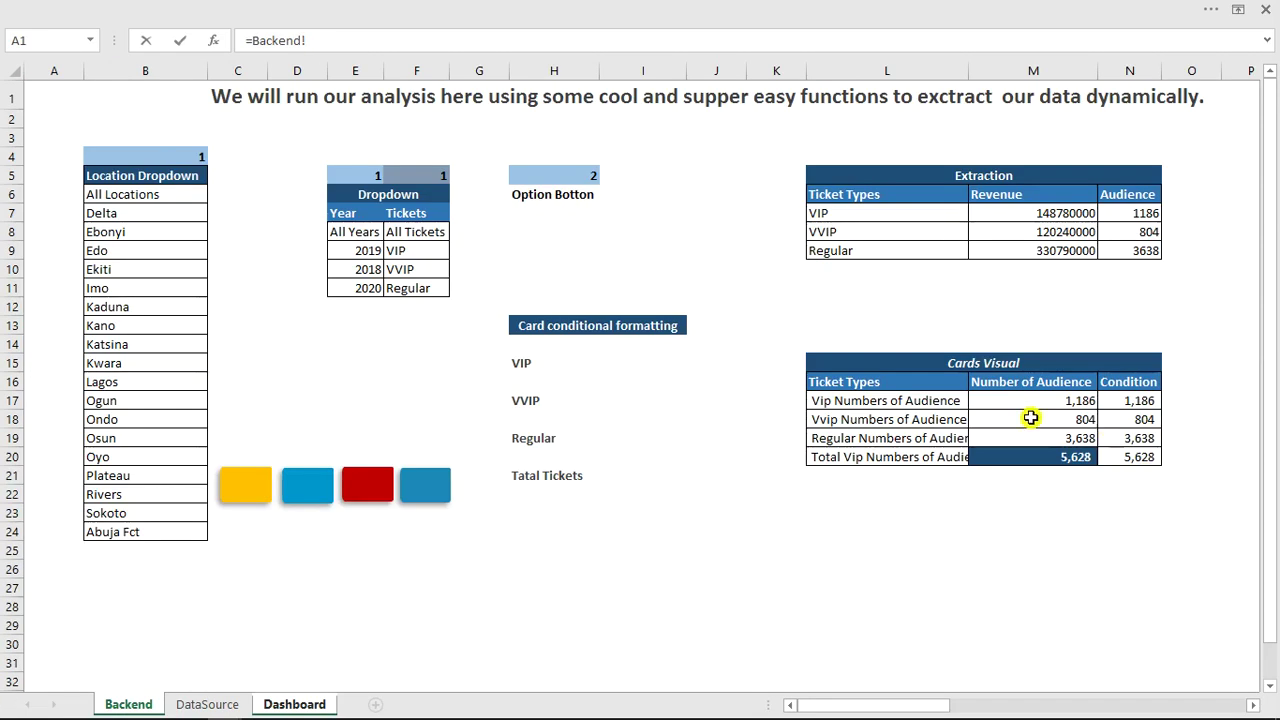
{"action": "left_click", "coordinate": [910, 417]}
{"action": "key", "text": "Return"}
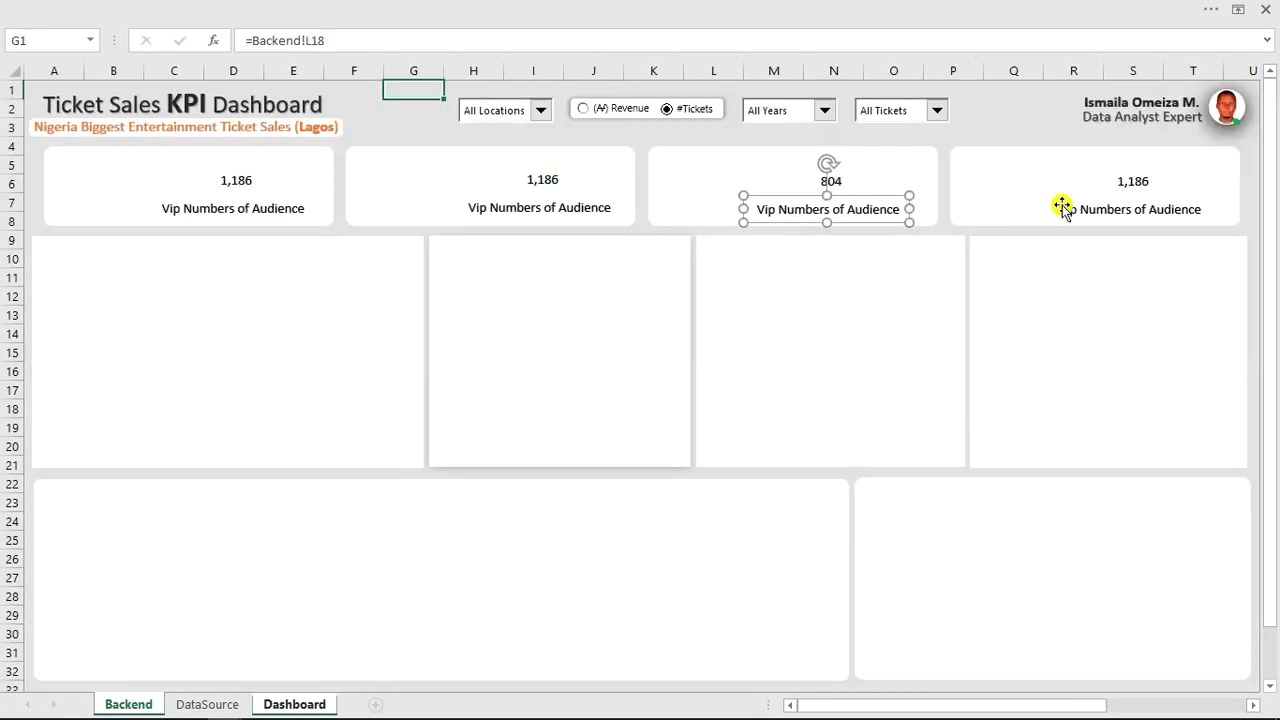
Relink the value text in the fourth card to =Backend!N19.
{"action": "left_click", "coordinate": [1135, 182]}
{"action": "left_click_drag", "start_coordinate": [332, 42], "coordinate": [253, 50]}
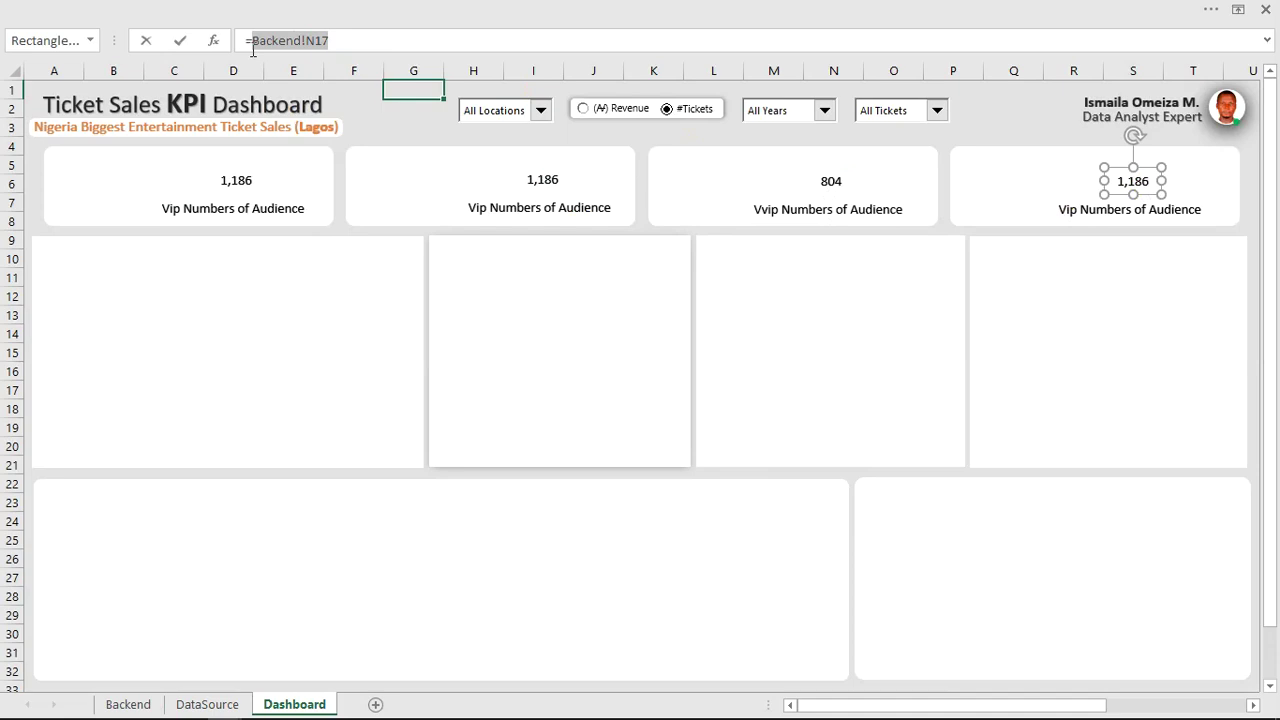
{"action": "left_click", "coordinate": [130, 705]}
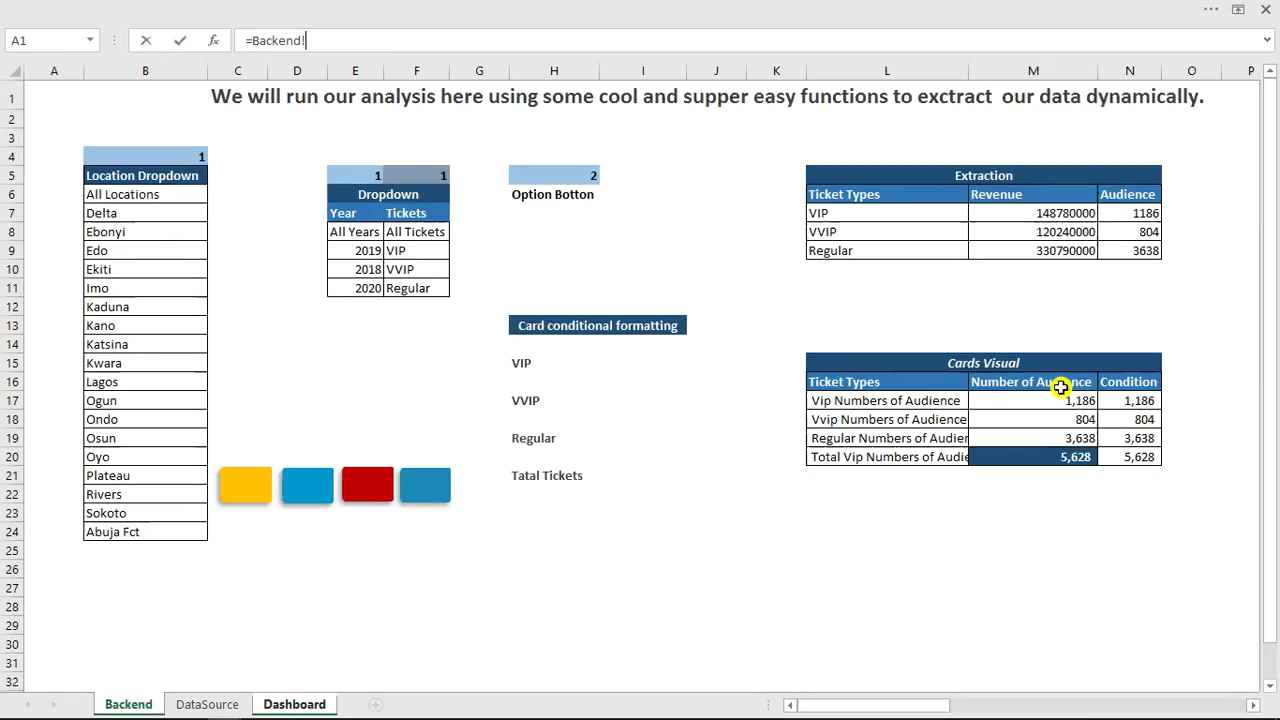
{"action": "left_click", "coordinate": [1136, 438]}
{"action": "key", "text": "Return"}
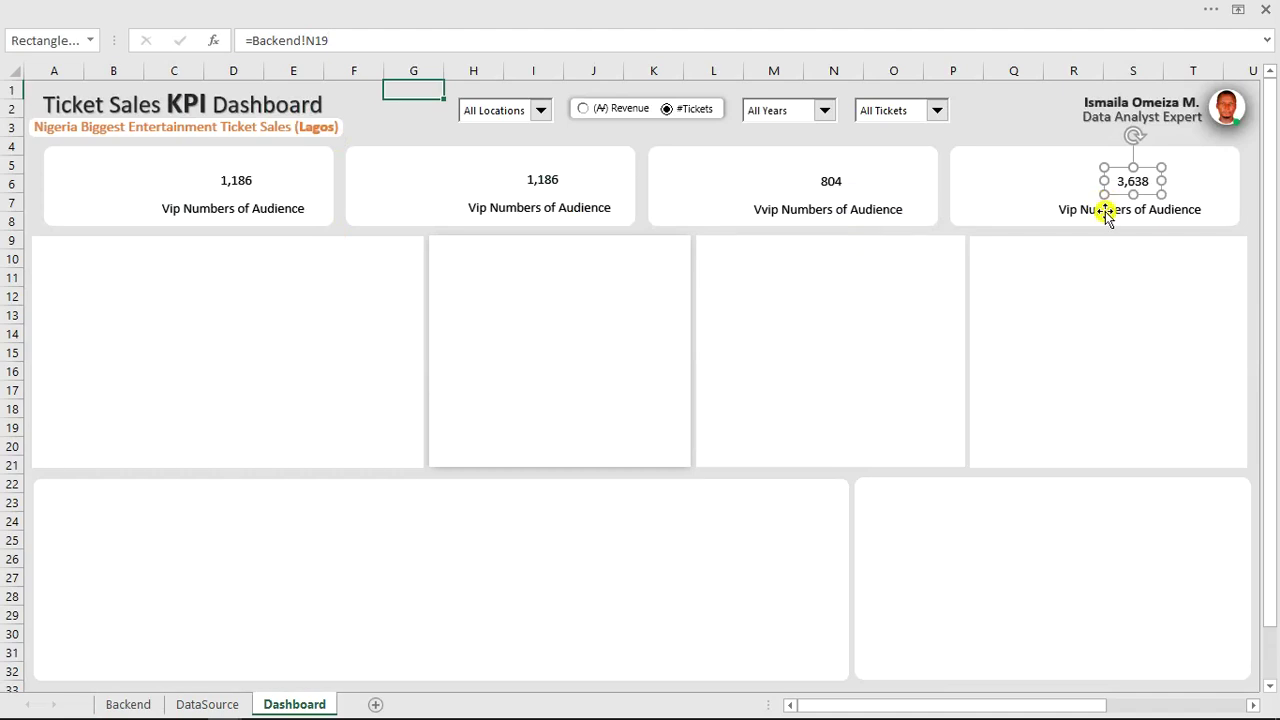
Relink the label text in the fourth card to =Backend!L19.
{"action": "left_click", "coordinate": [1107, 212]}
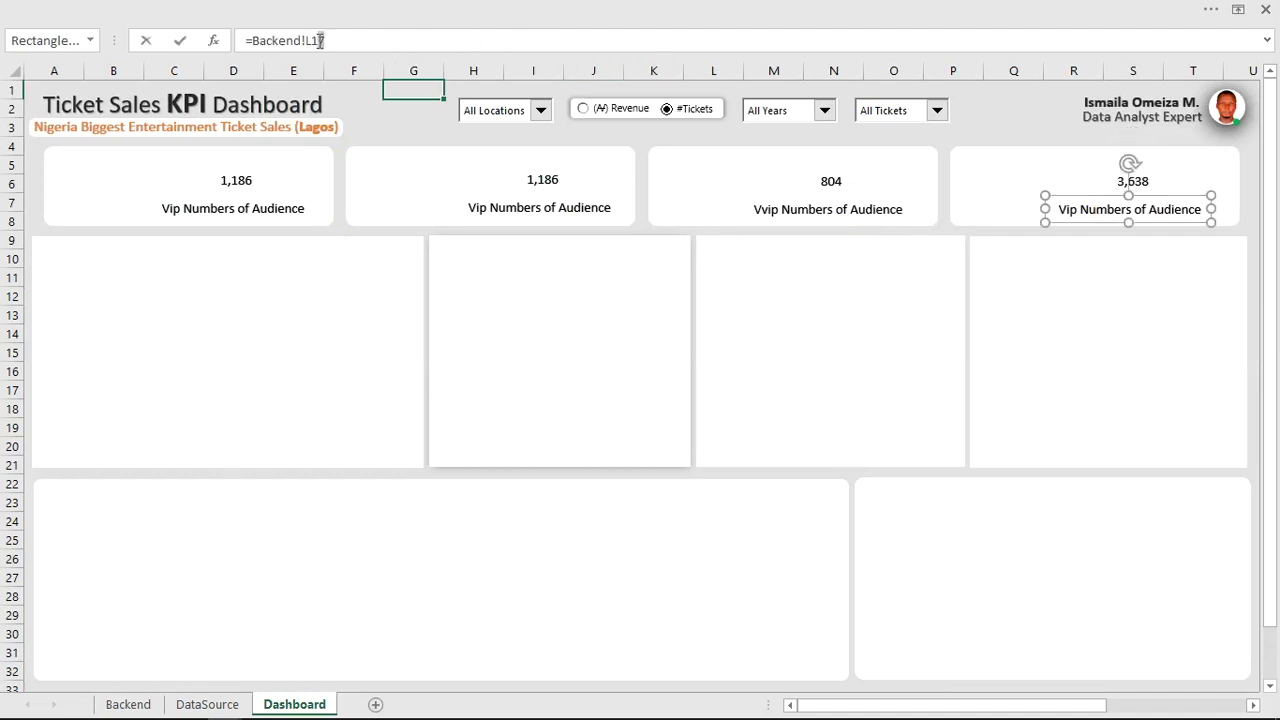
{"action": "left_click_drag", "start_coordinate": [321, 40], "coordinate": [262, 42]}
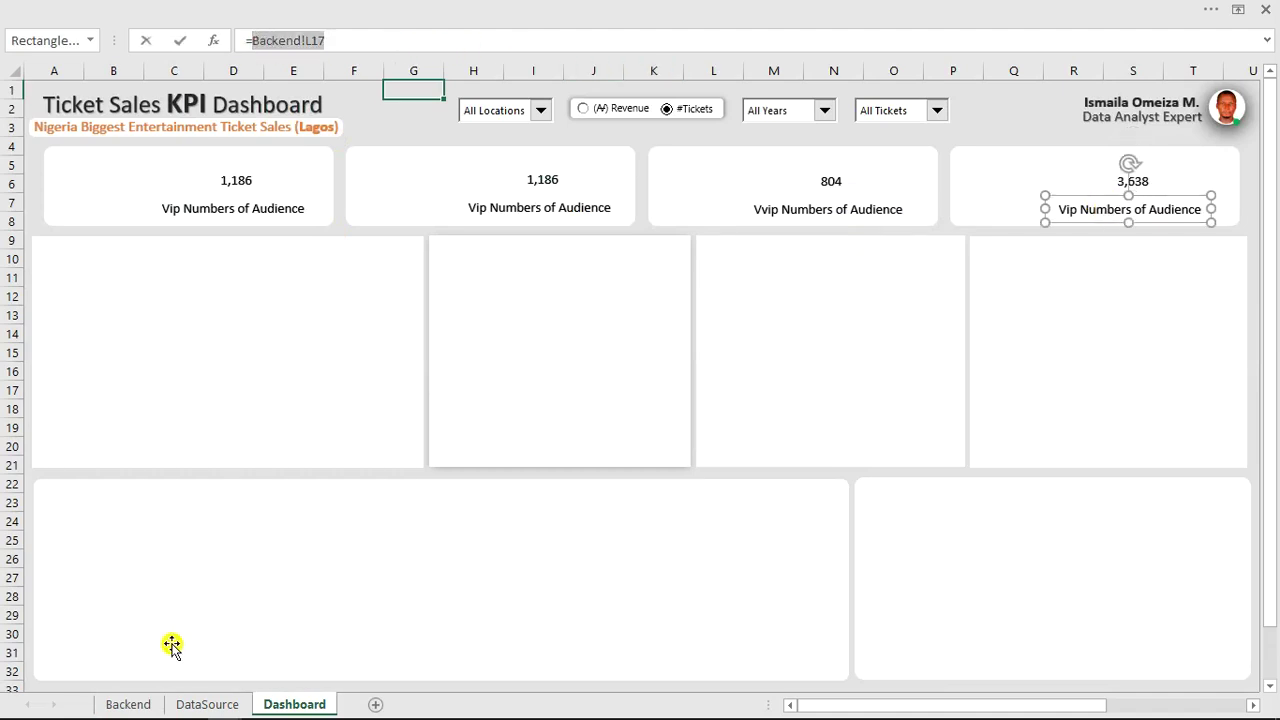
{"action": "left_click", "coordinate": [128, 704]}
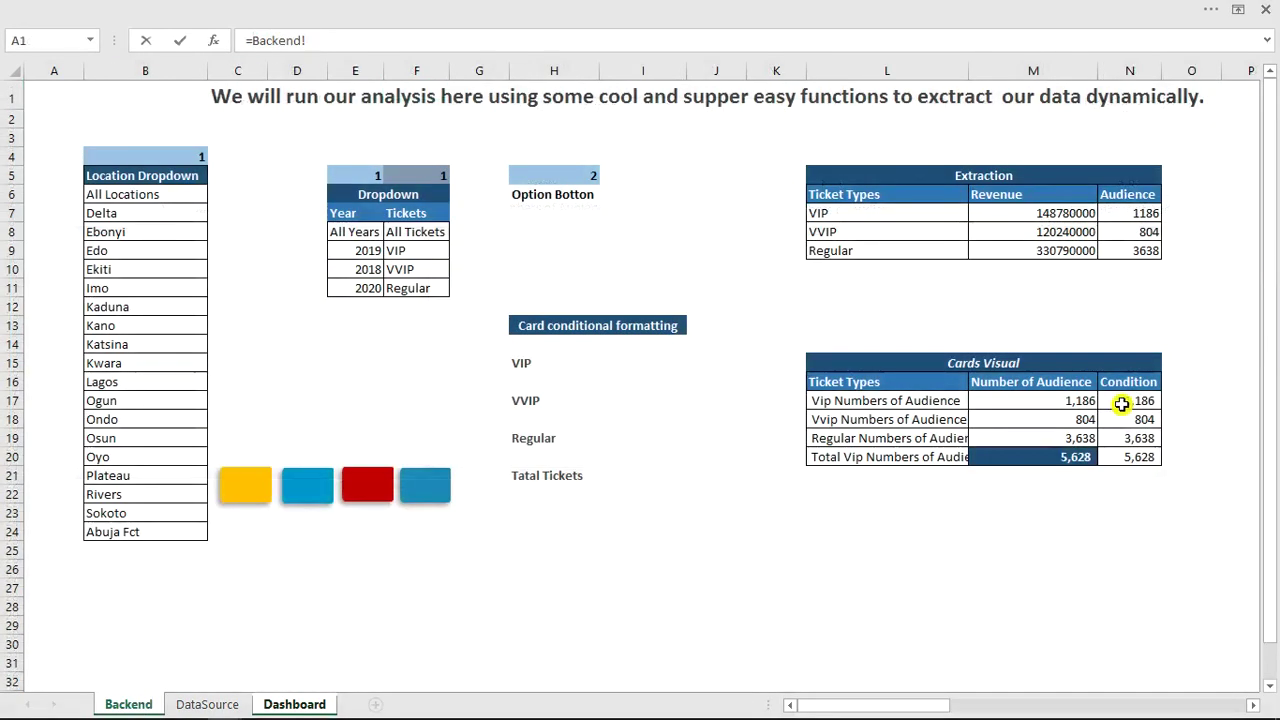
{"action": "left_click", "coordinate": [865, 438]}
{"action": "key", "text": "Return"}
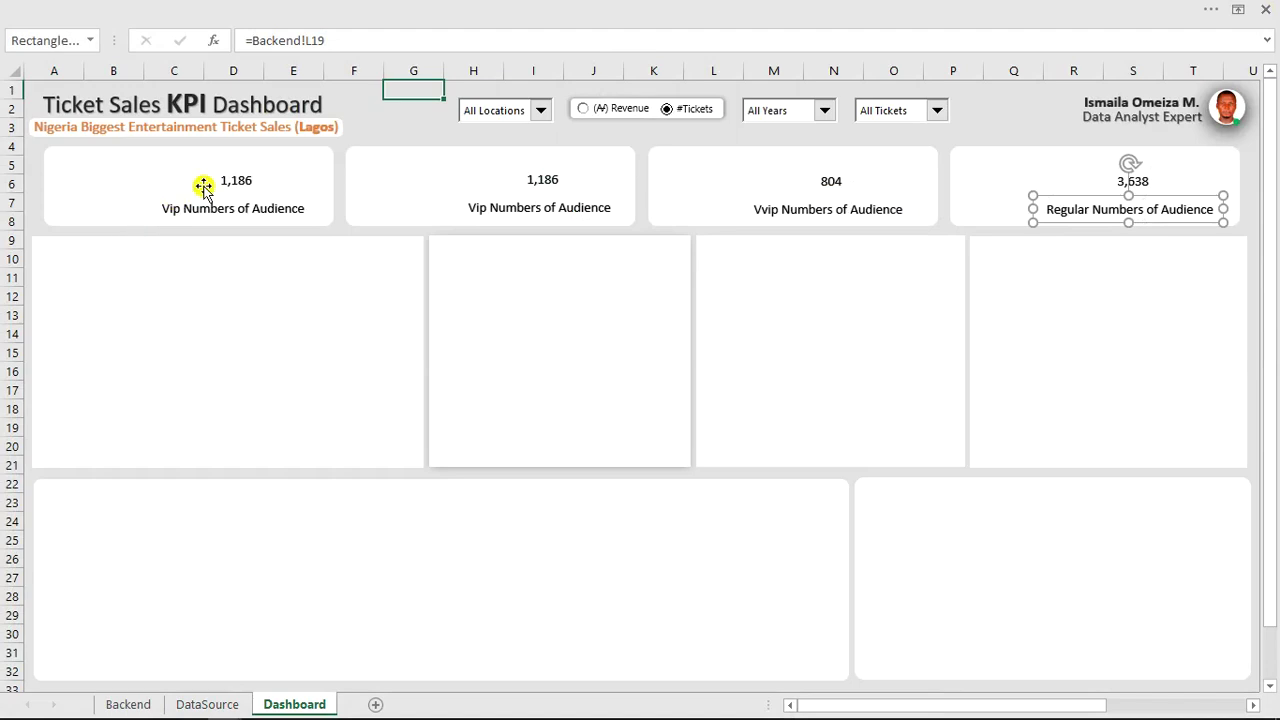
Relink the value text in the first card to =Backend!N20.
{"action": "left_click", "coordinate": [228, 181]}
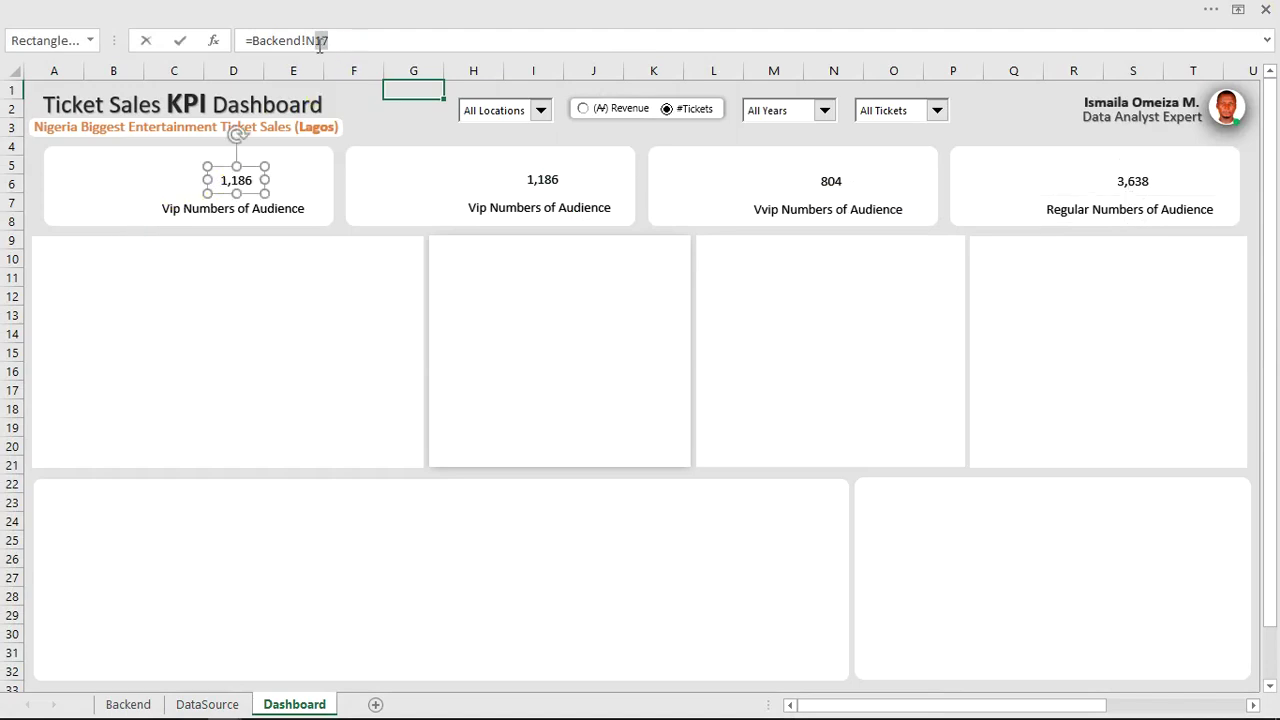
{"action": "left_click_drag", "start_coordinate": [319, 44], "coordinate": [252, 44]}
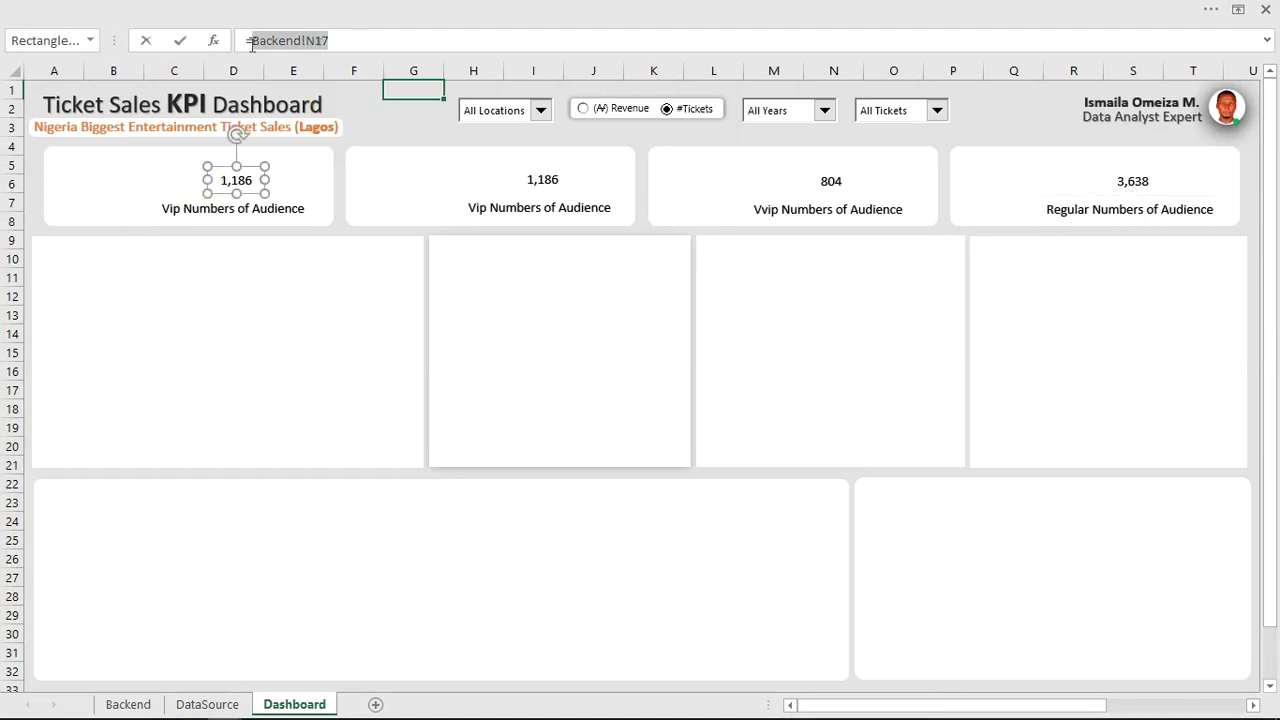
{"action": "left_click", "coordinate": [130, 704]}
{"action": "left_click", "coordinate": [1128, 456]}
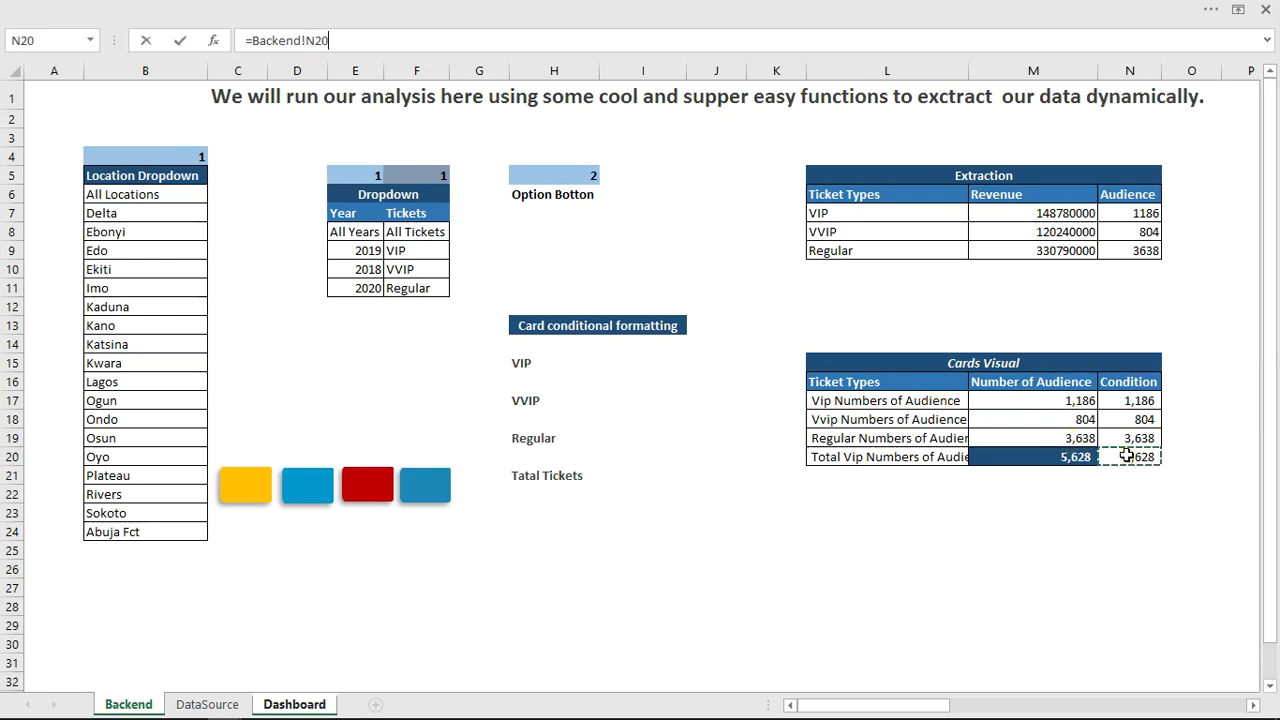
{"action": "key", "text": "Return"}
Relink the label text in the first card to =Backend!L20.
{"action": "left_click", "coordinate": [296, 208]}
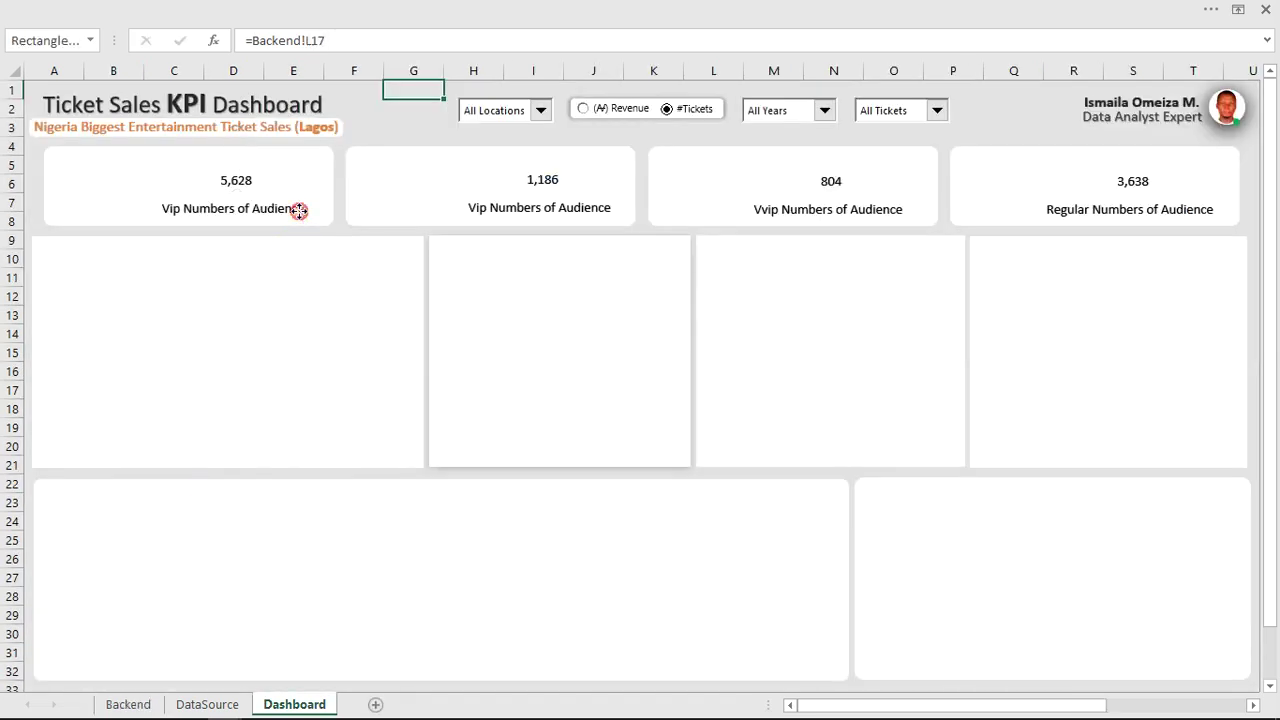
{"action": "left_click_drag", "start_coordinate": [325, 41], "coordinate": [241, 42]}
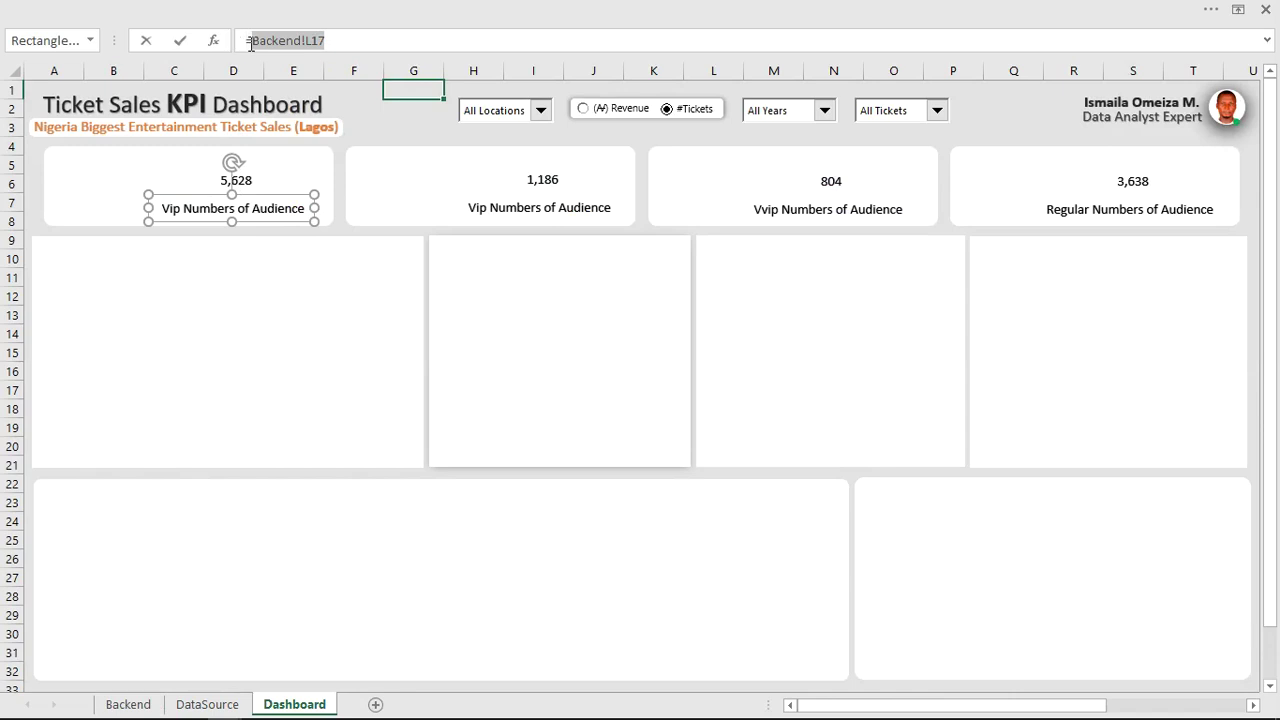
{"action": "left_click", "coordinate": [130, 704]}
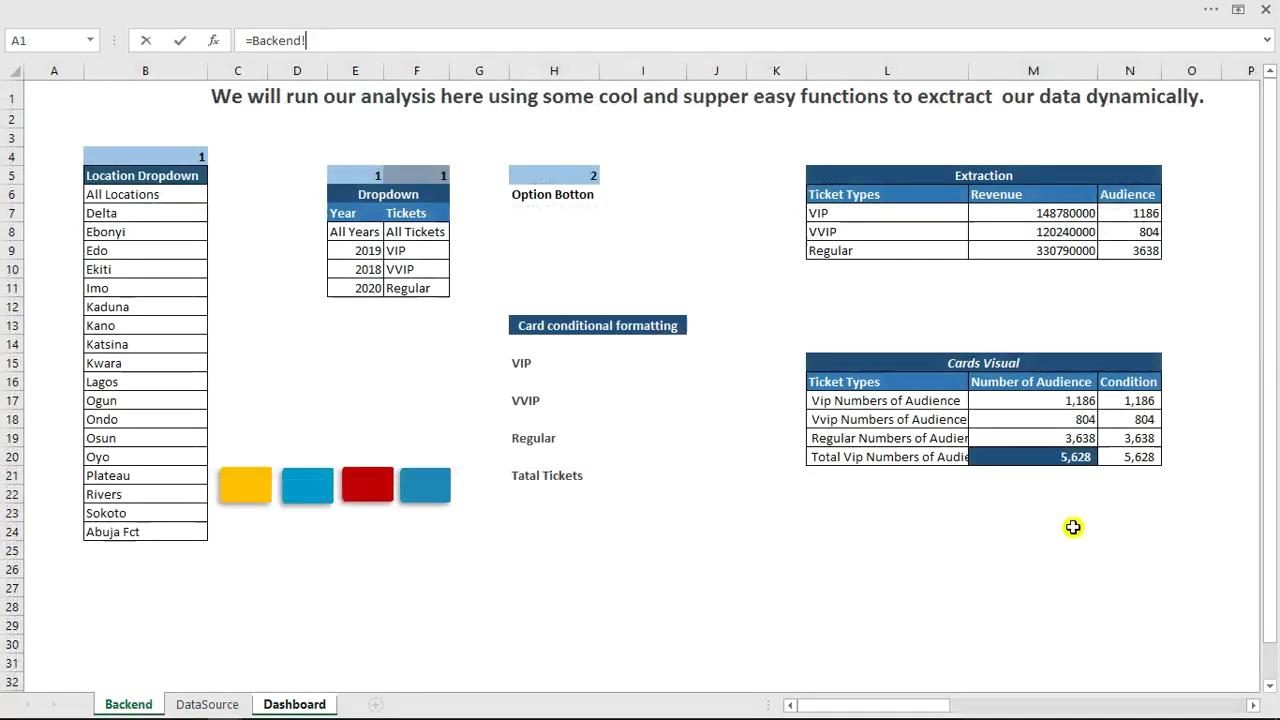
{"action": "left_click", "coordinate": [928, 459]}
{"action": "key", "text": "Return"}
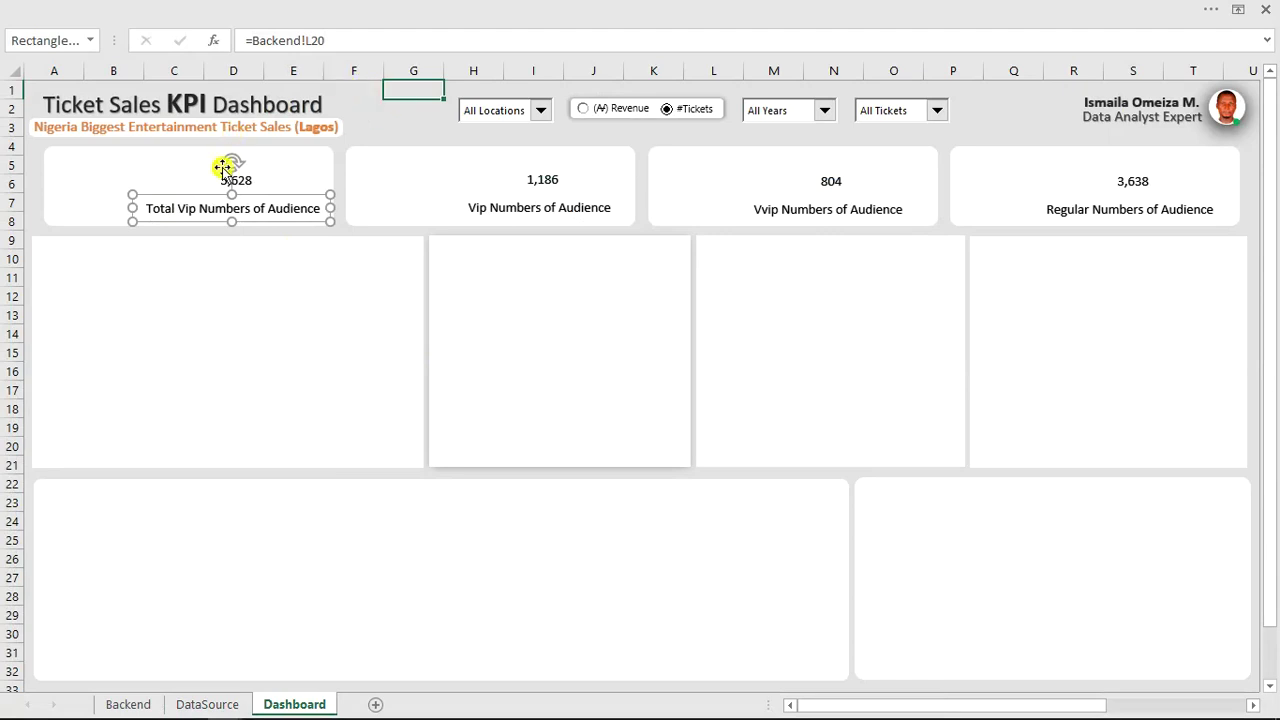
Make the first card's label bold with the font colour Black, Text 1, Lighter 25%.
{"action": "mouse_move", "coordinate": [137, 6]}
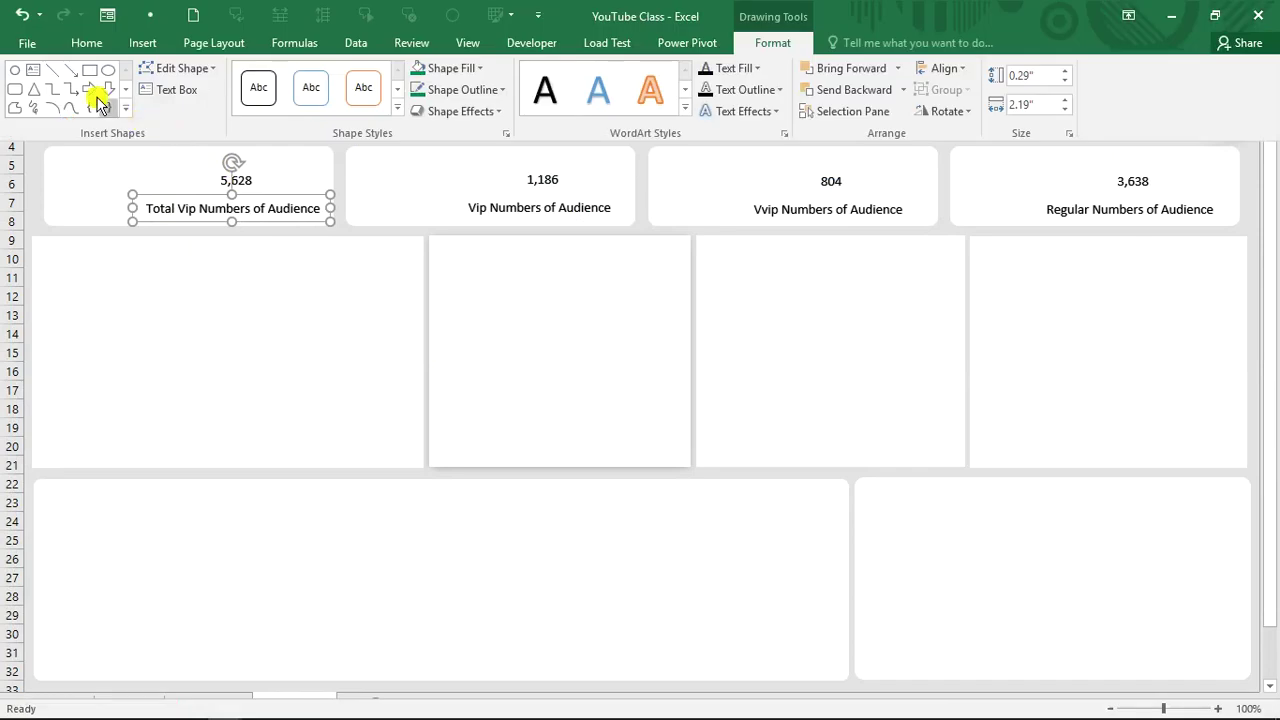
{"action": "left_click", "coordinate": [88, 44]}
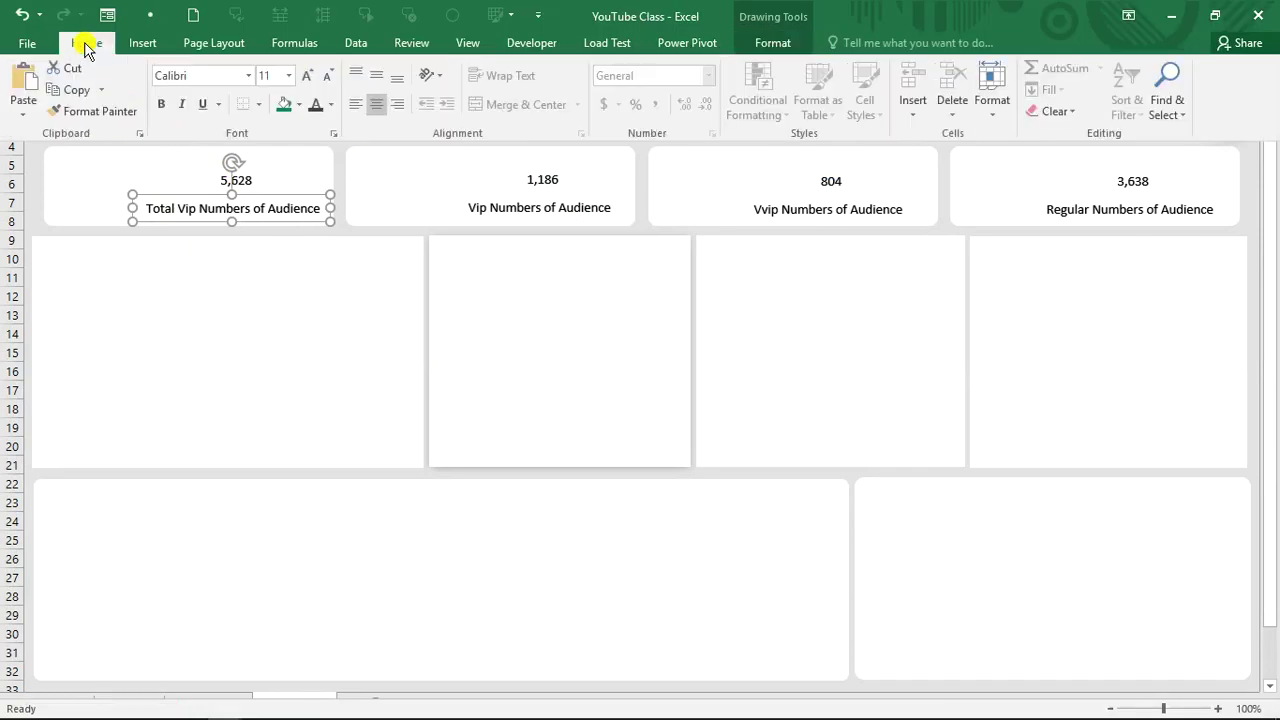
{"action": "left_click", "coordinate": [160, 106]}
{"action": "left_click", "coordinate": [331, 105]}
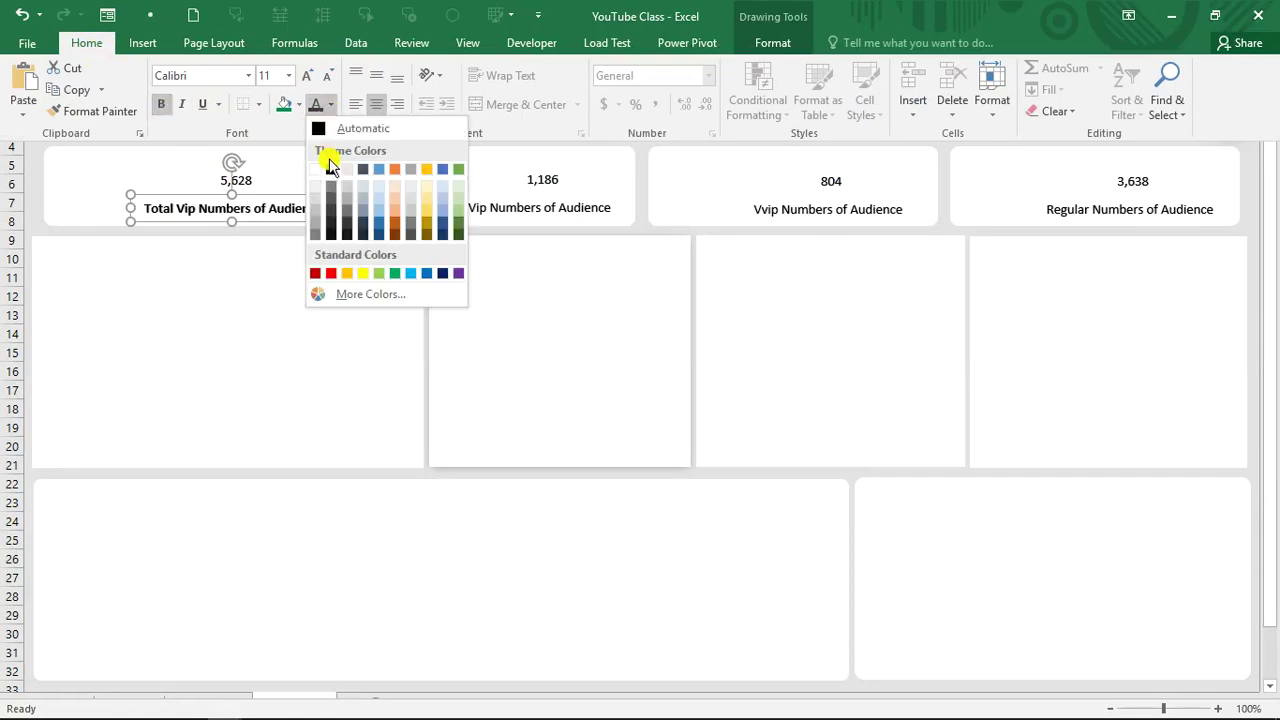
{"action": "left_click", "coordinate": [331, 213]}
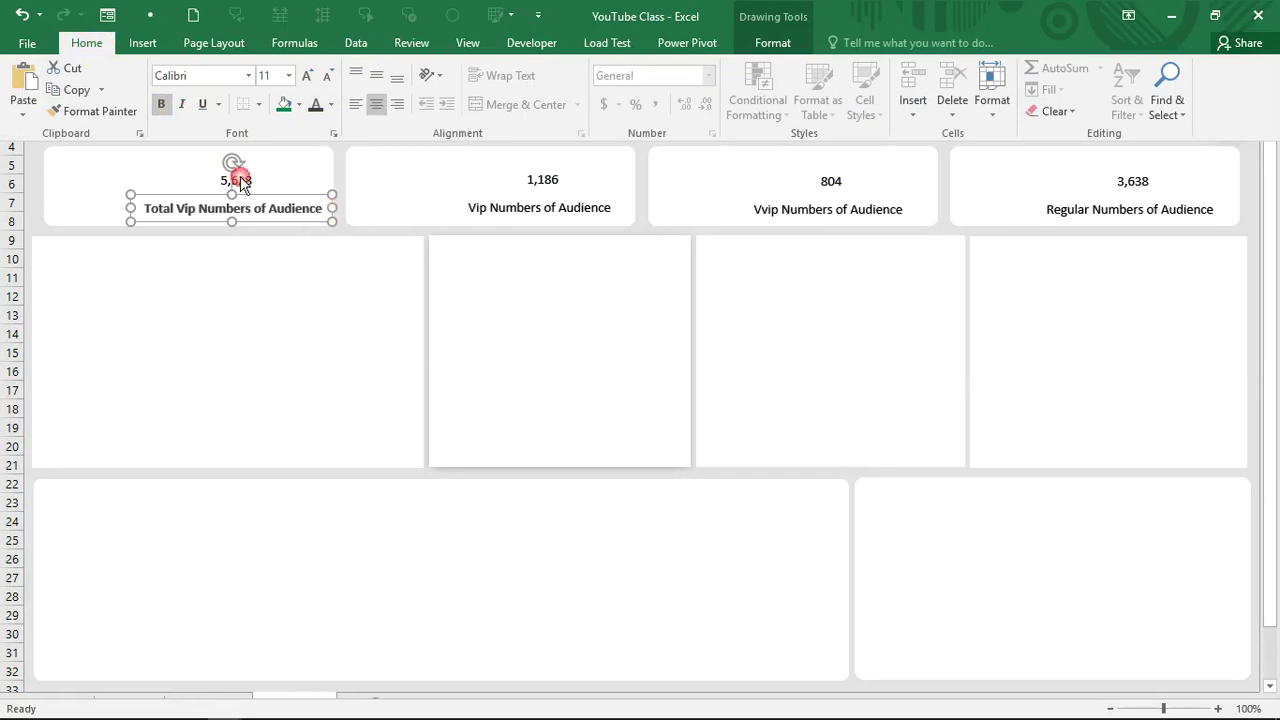
Copy the first card's label formatting onto the labels of the other three cards with Format Painter.
{"action": "left_click", "coordinate": [256, 187]}
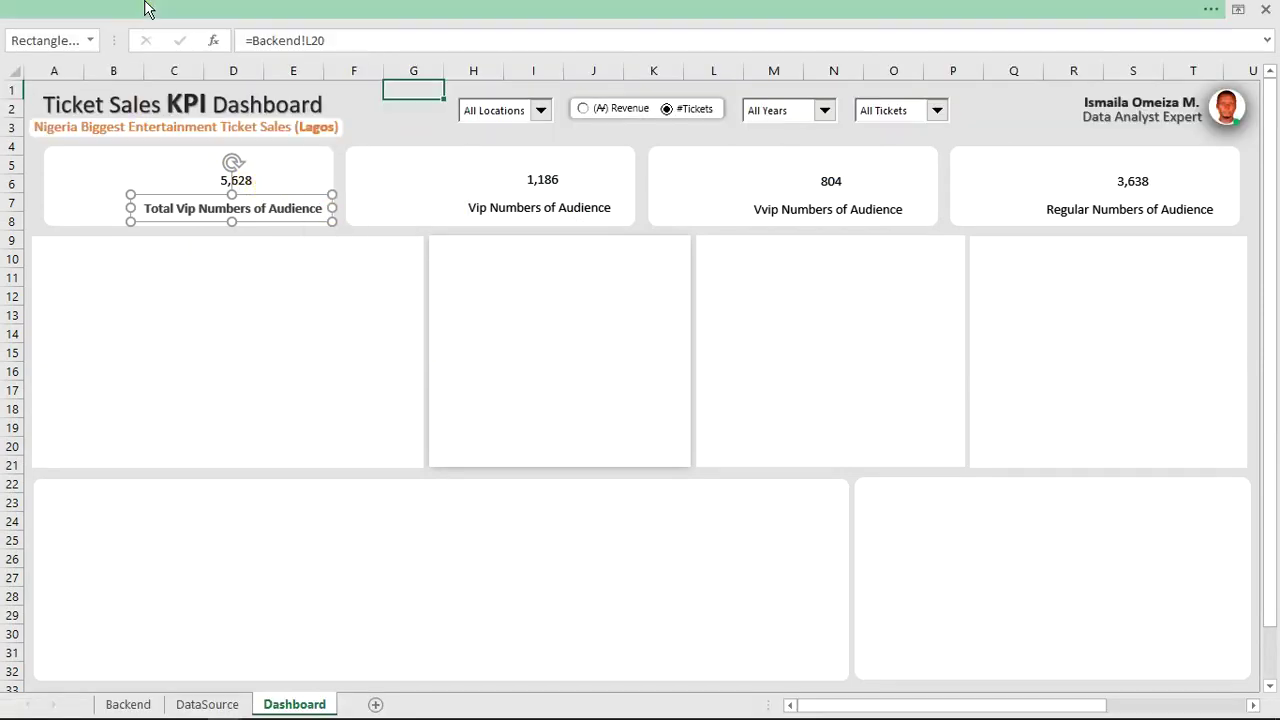
{"action": "left_click", "coordinate": [160, 9]}
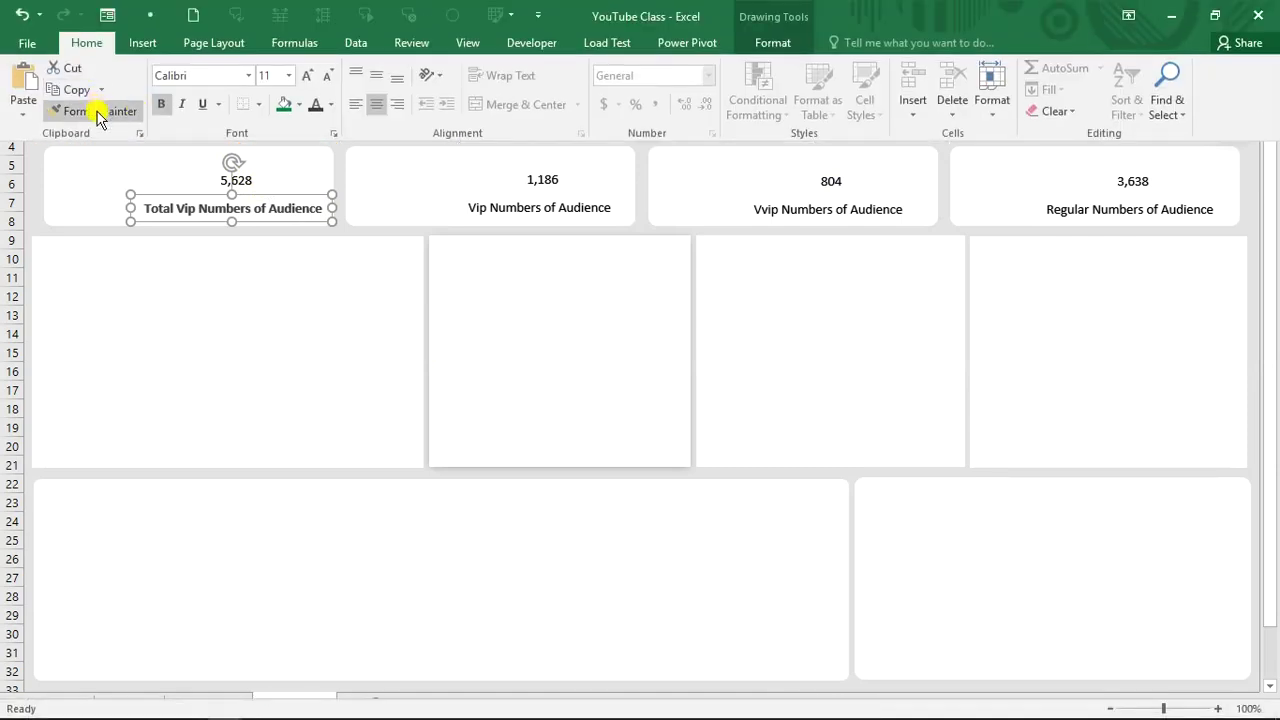
{"action": "left_click", "coordinate": [94, 111]}
{"action": "left_click", "coordinate": [577, 210]}
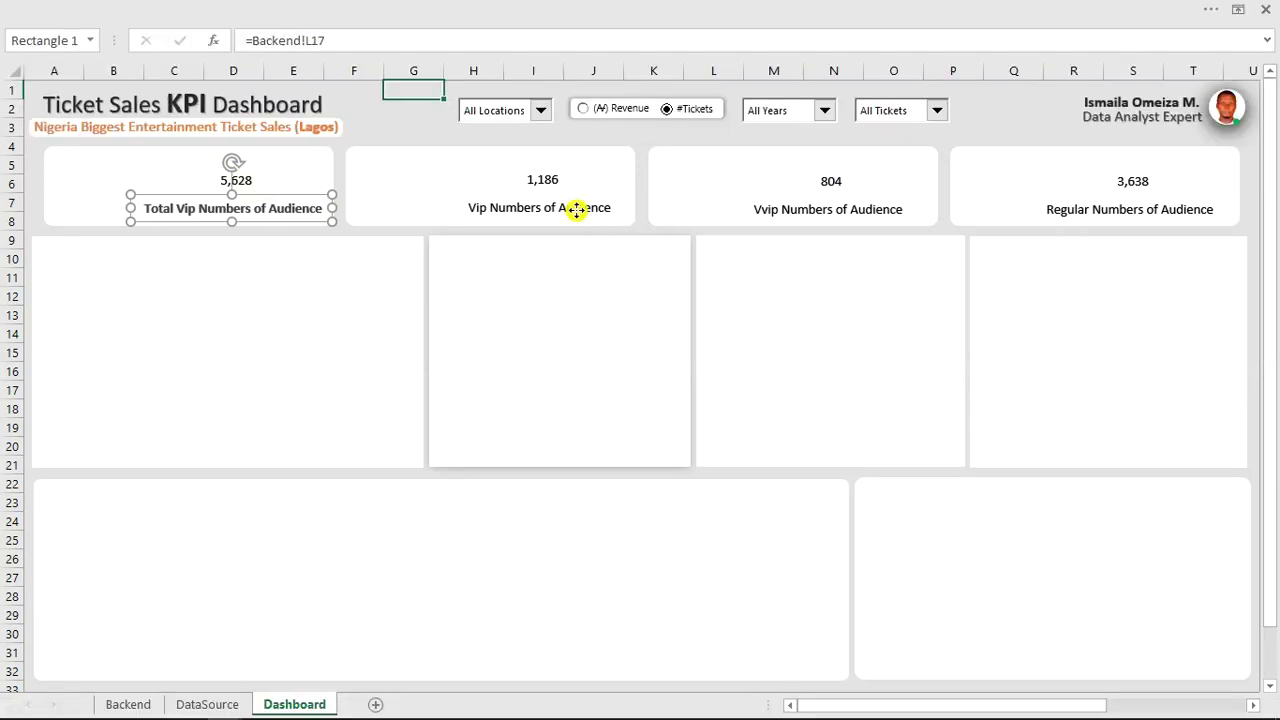
{"action": "left_click", "coordinate": [822, 210]}
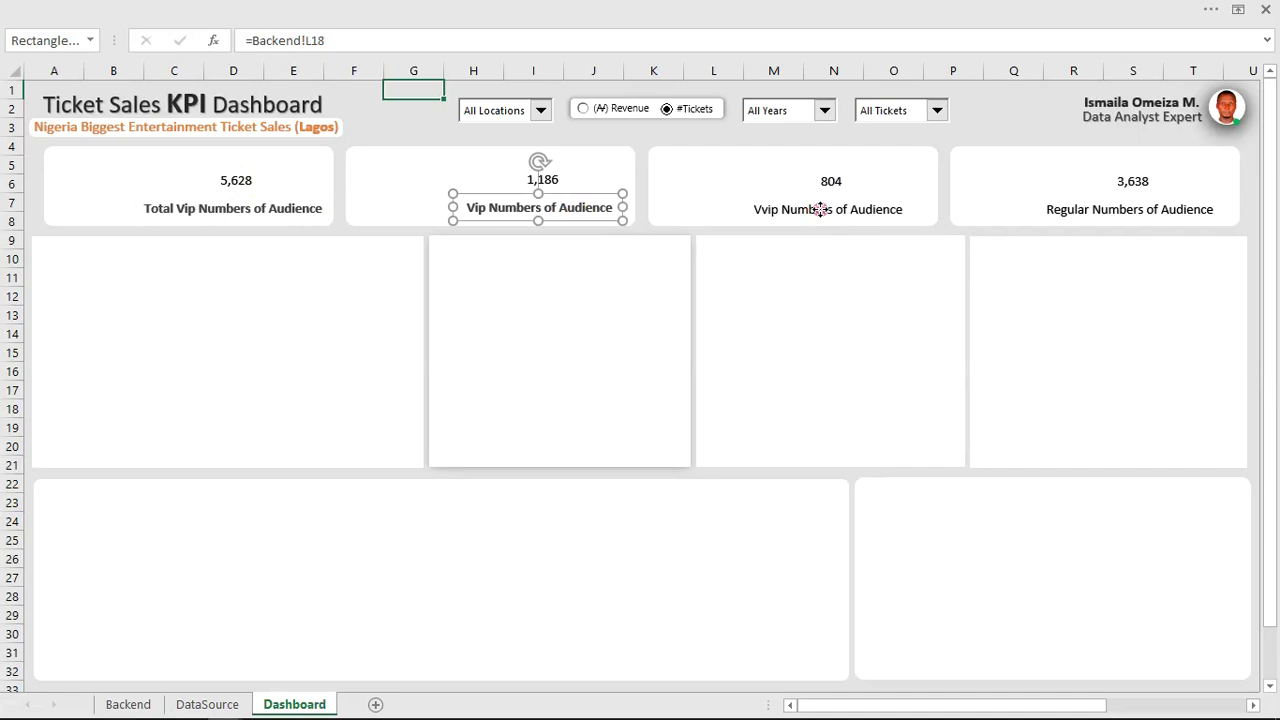
{"action": "left_click", "coordinate": [1096, 212]}
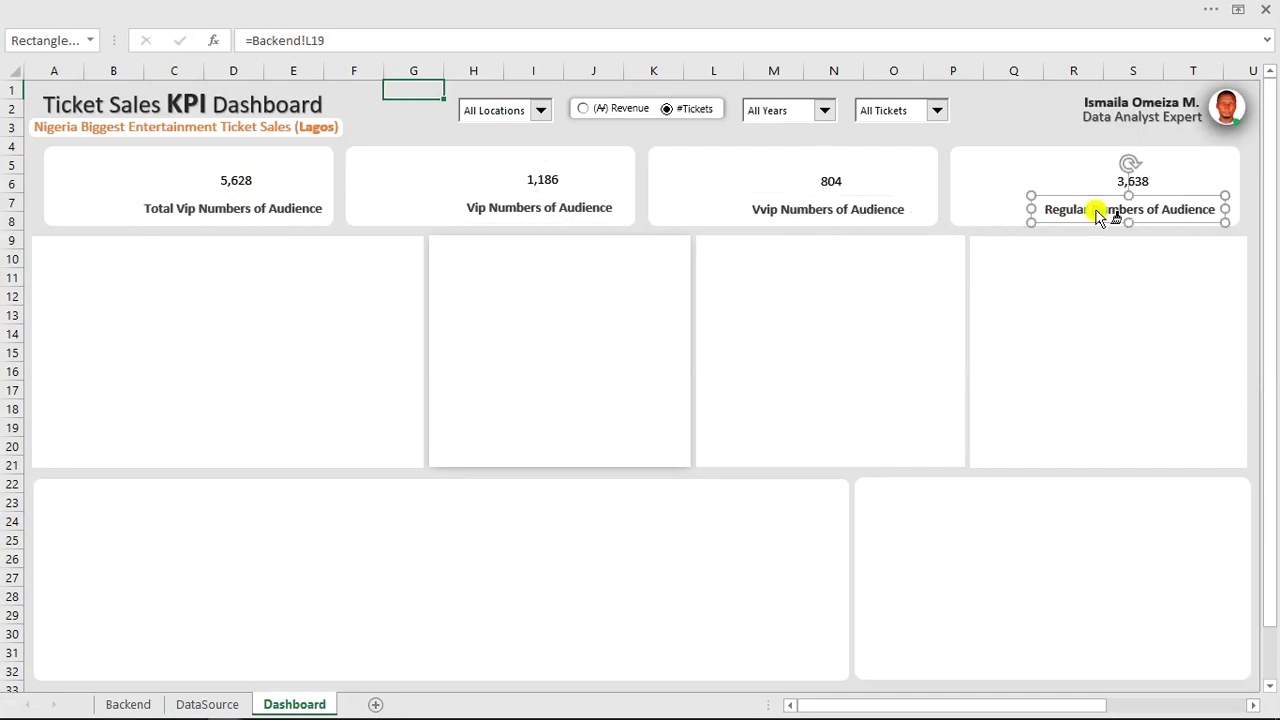
Format the first card's value as size 20, bold, in the font colour Black, Text 1, Lighter 25%.
{"action": "left_click", "coordinate": [231, 180]}
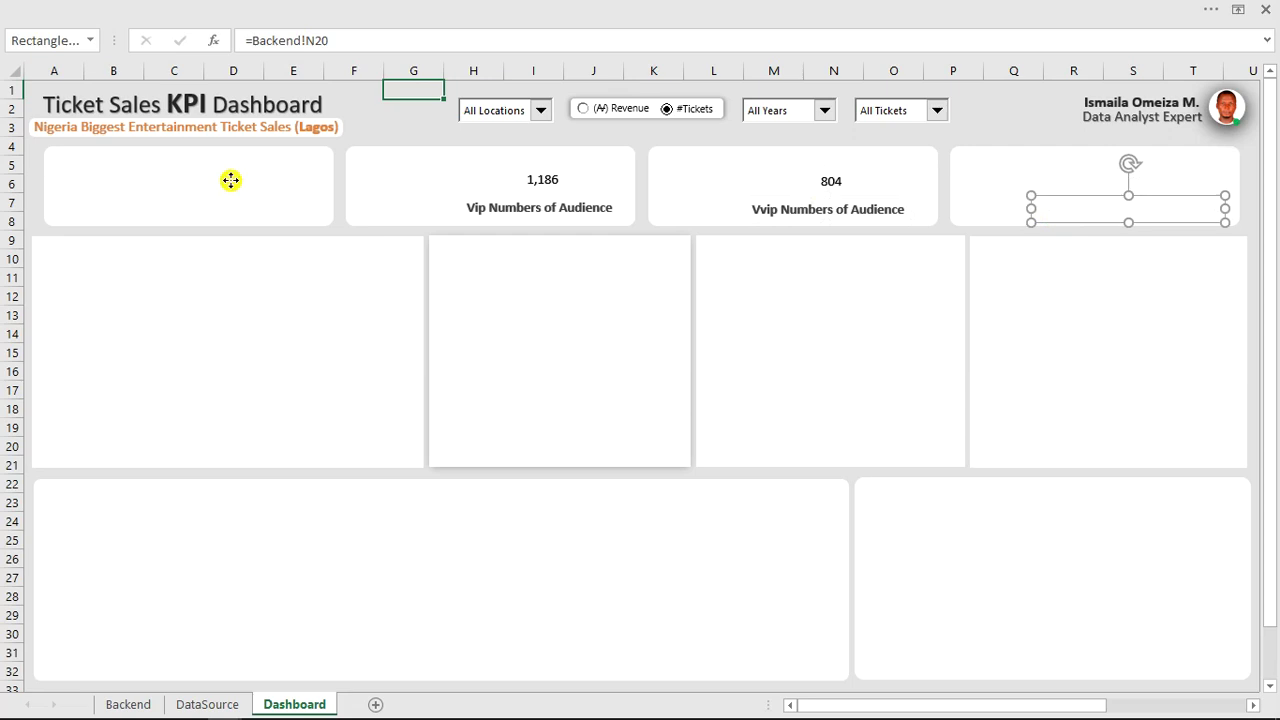
{"action": "key", "text": "alt"}
{"action": "left_click", "coordinate": [289, 77]}
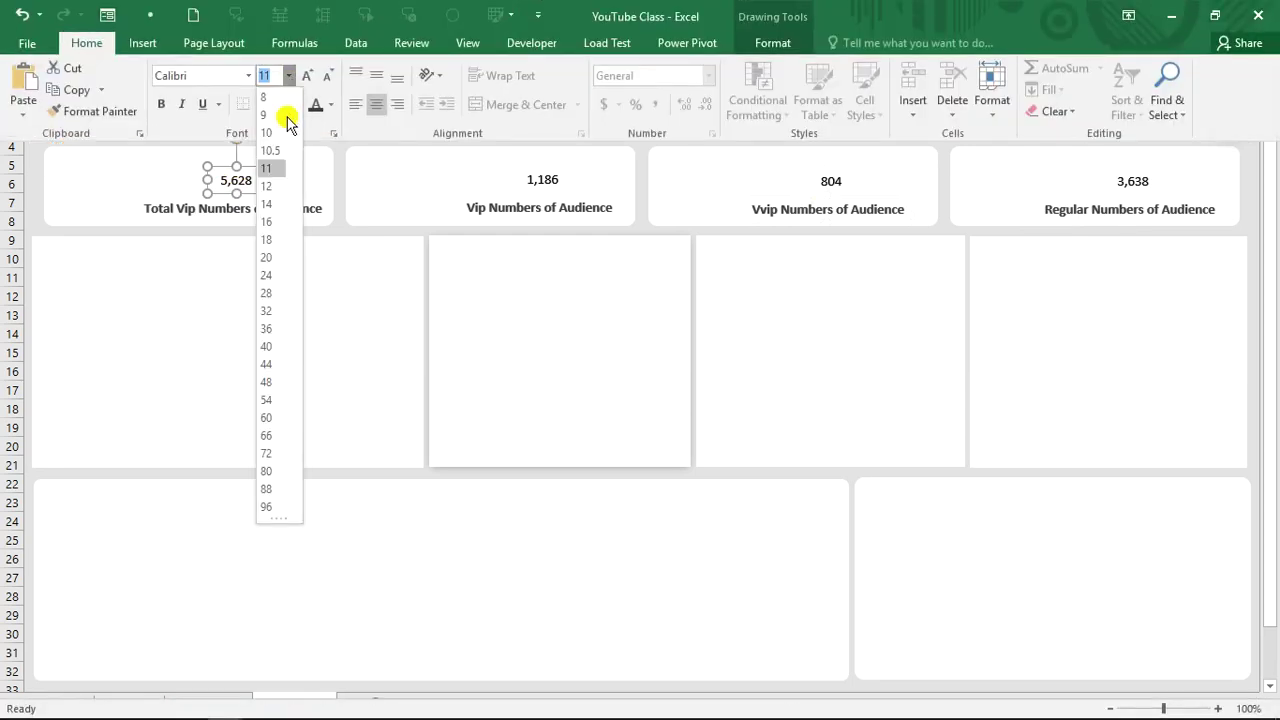
{"action": "left_click", "coordinate": [275, 297]}
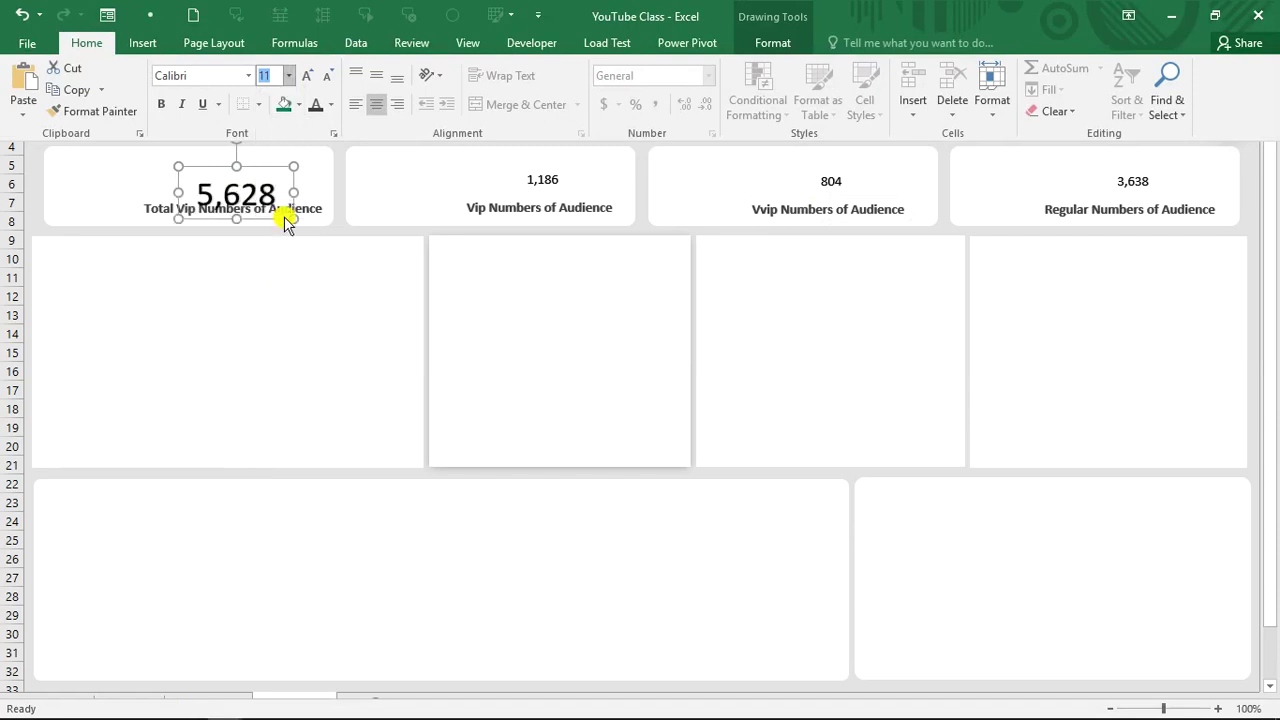
{"action": "left_click", "coordinate": [287, 76]}
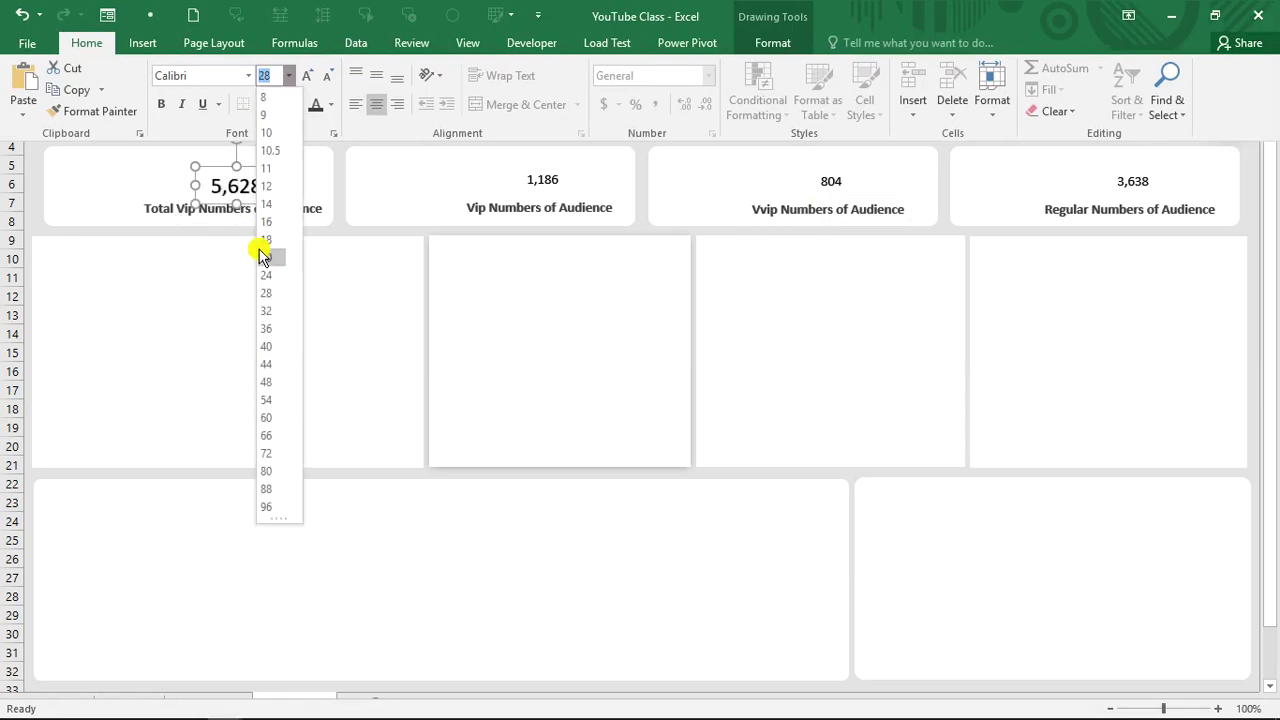
{"action": "left_click", "coordinate": [266, 249]}
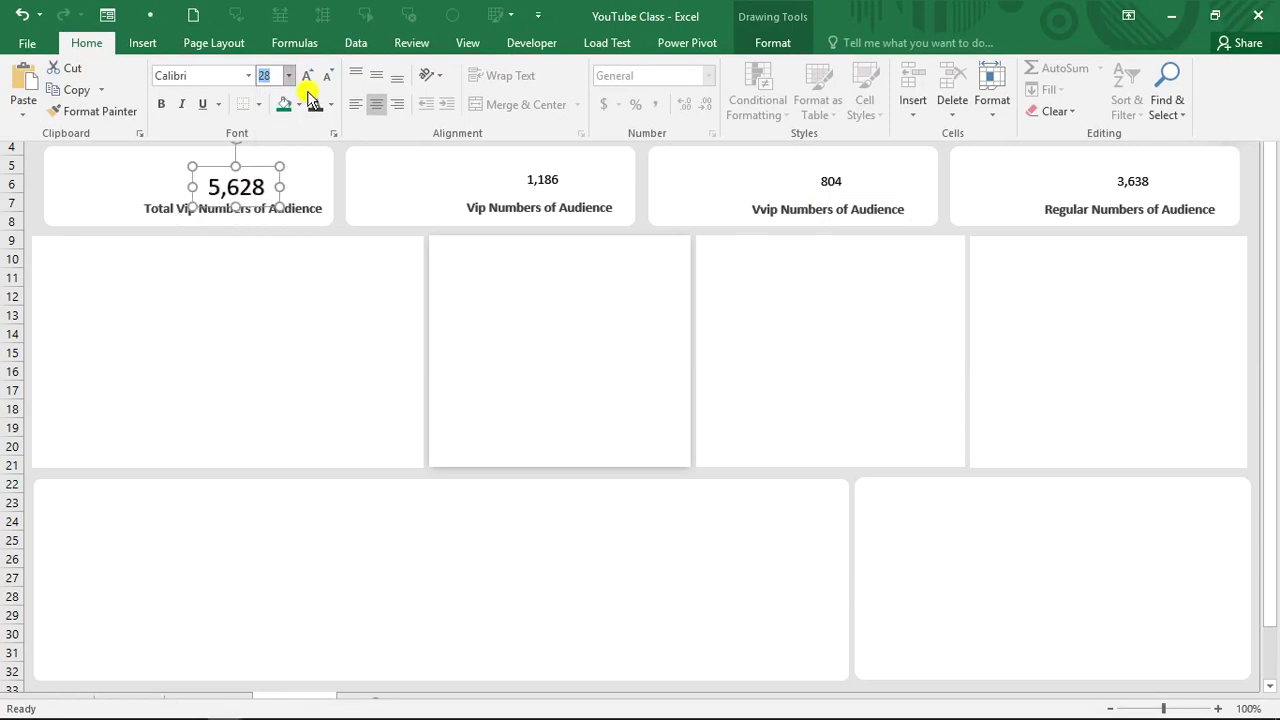
{"action": "left_click", "coordinate": [161, 108]}
{"action": "left_click", "coordinate": [330, 106]}
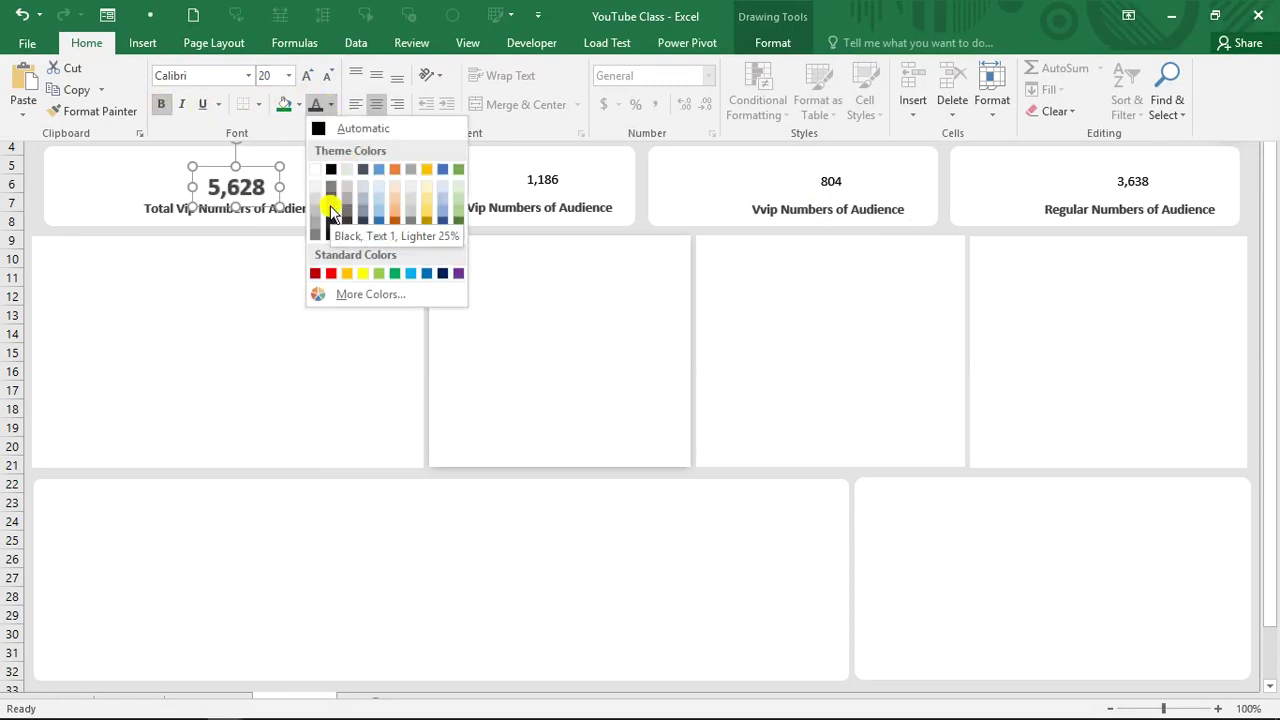
{"action": "left_click", "coordinate": [330, 211]}
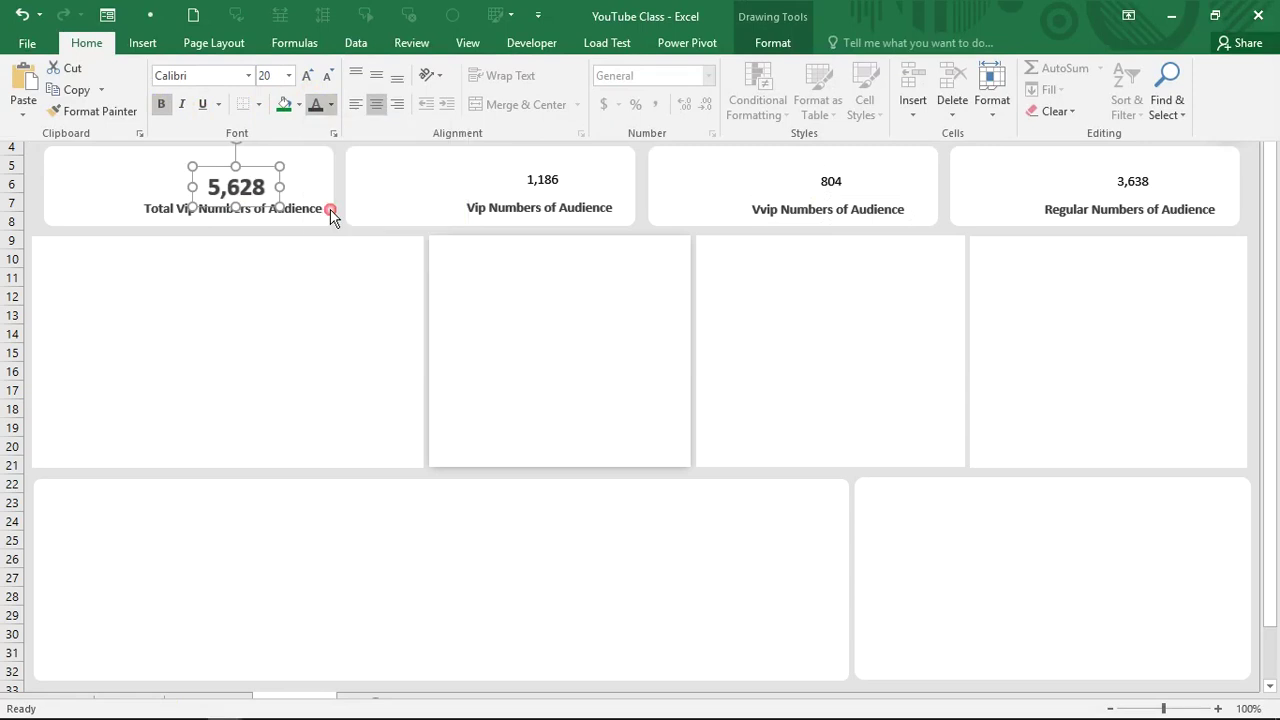
Copy the first card's value formatting onto the values of the other three cards with Format Painter.
{"action": "left_click", "coordinate": [117, 114]}
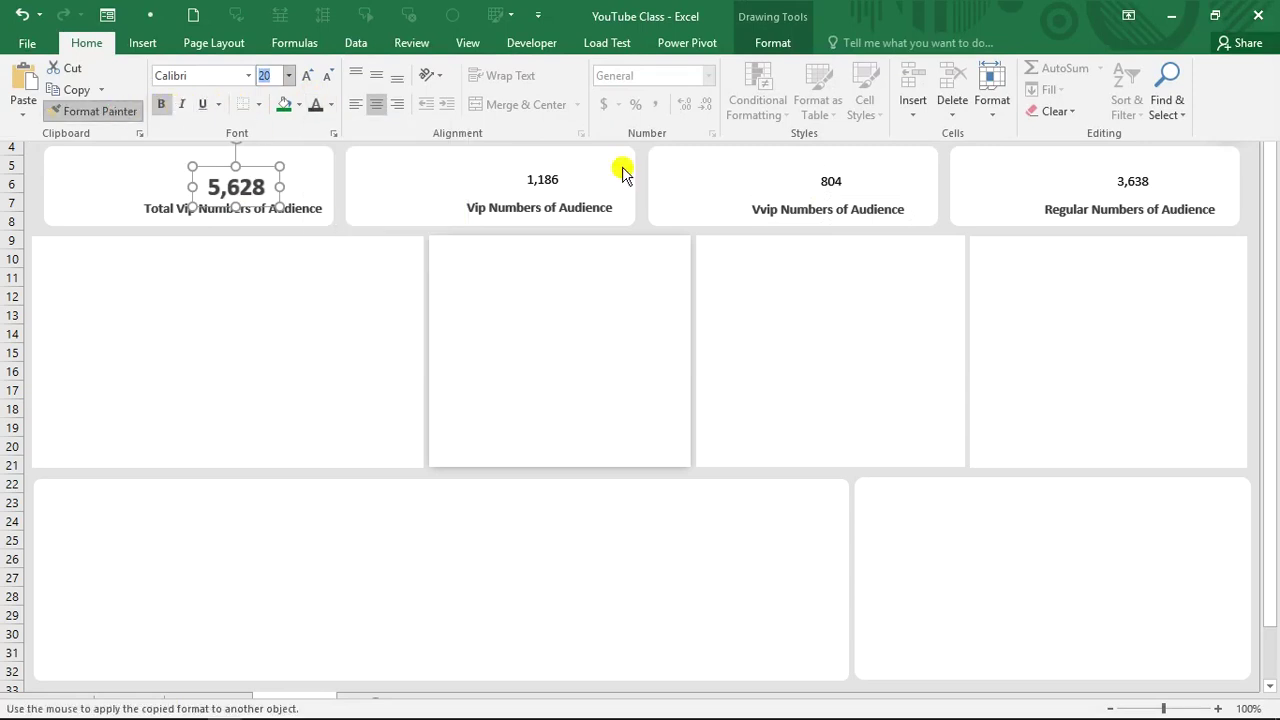
{"action": "left_click", "coordinate": [547, 182]}
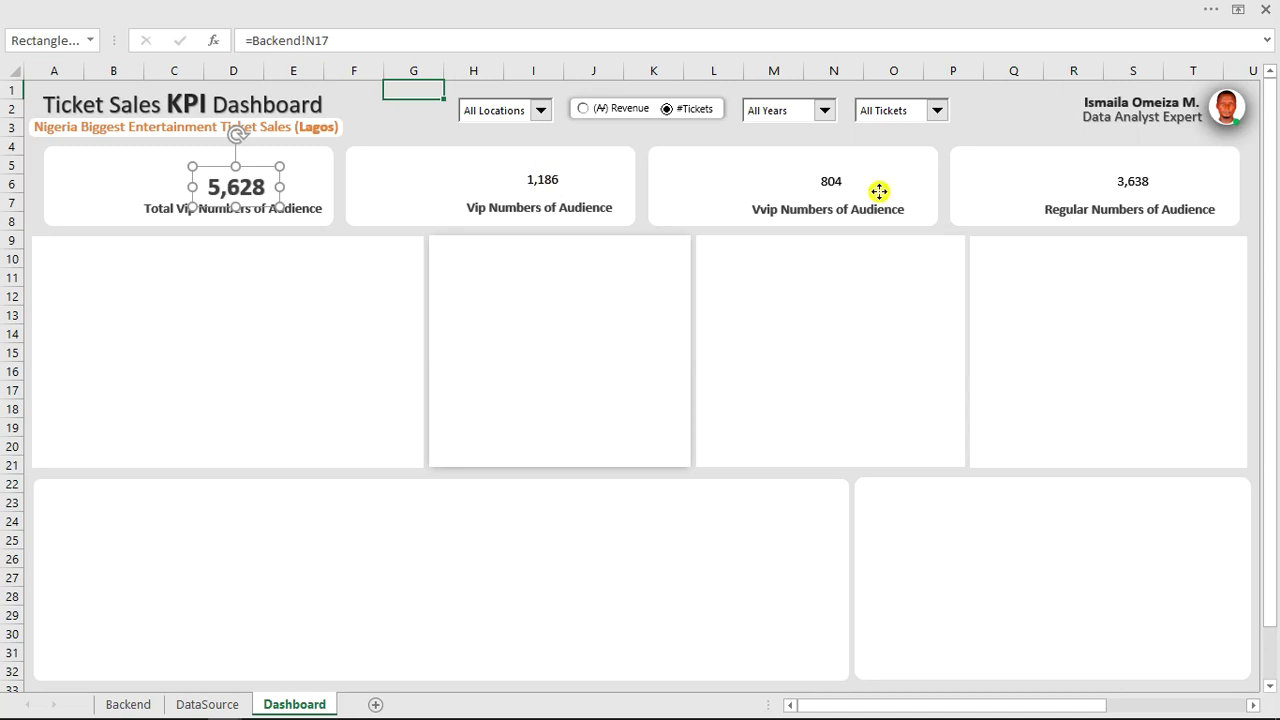
{"action": "left_click", "coordinate": [836, 188]}
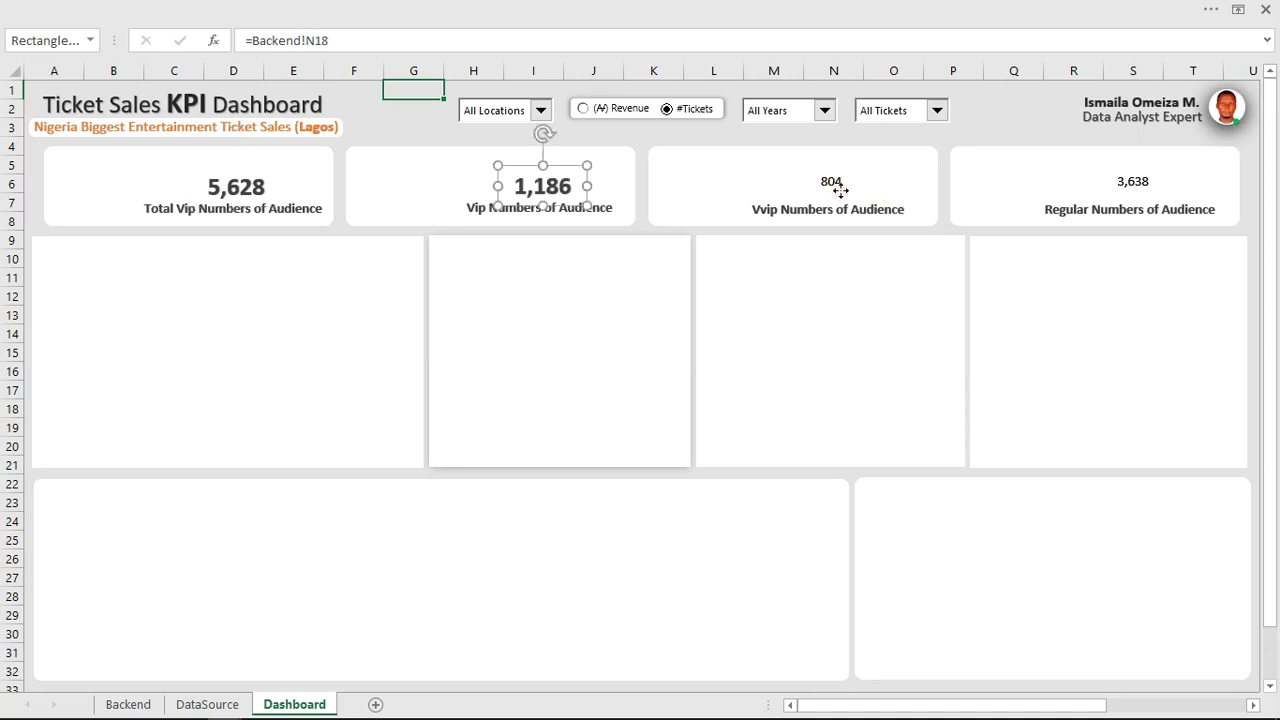
{"action": "left_click", "coordinate": [1143, 181]}
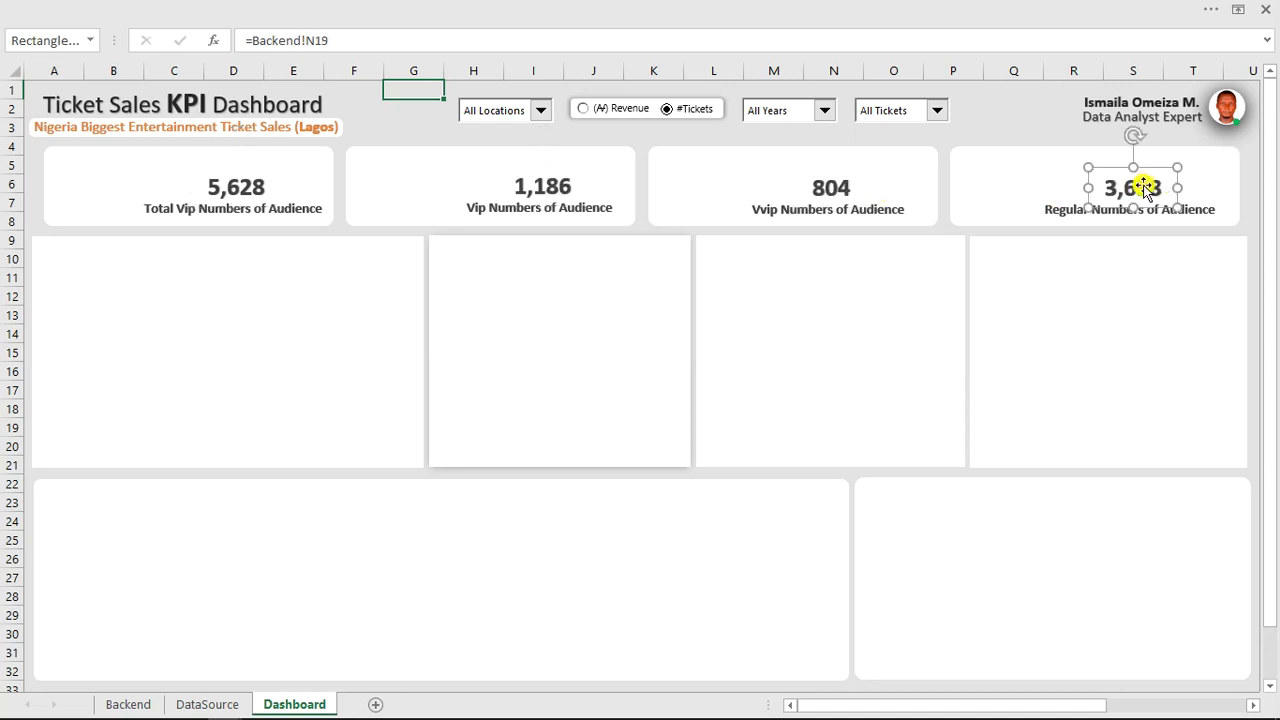
Test the four cards by switching the option to Revenue, back to #Tickets, and to Revenue again.
{"action": "left_click", "coordinate": [586, 110]}
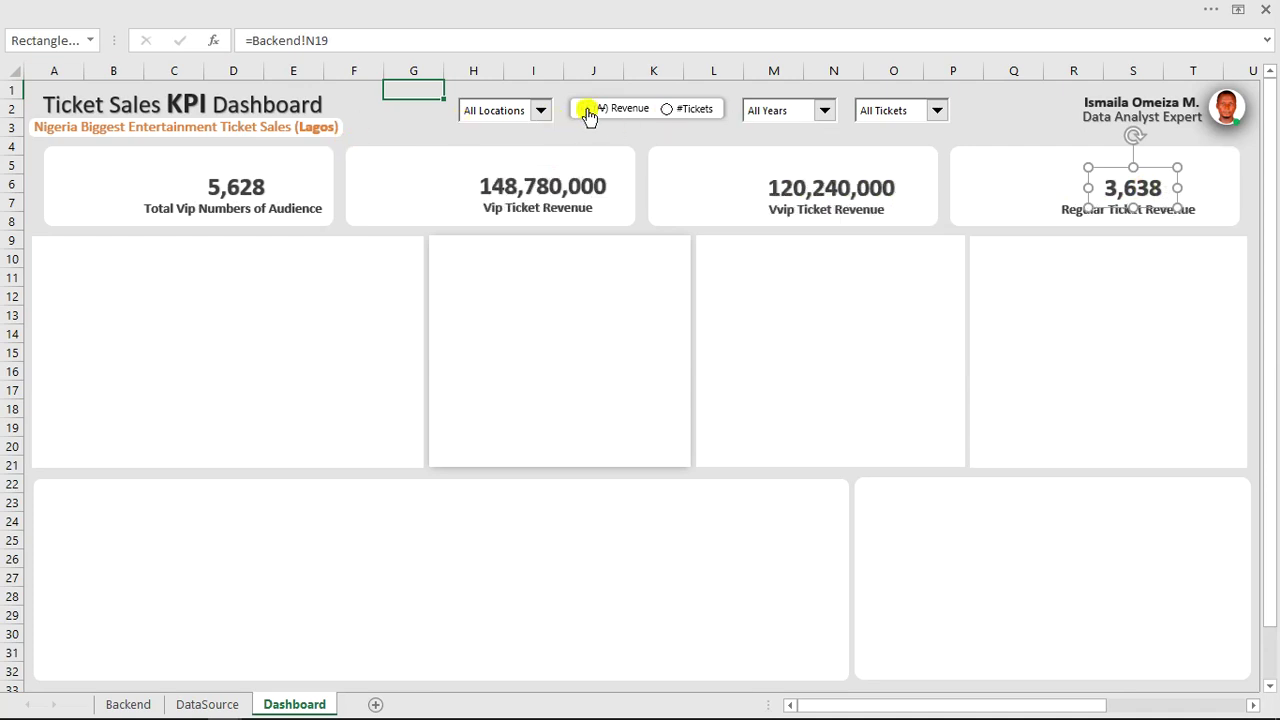
{"action": "left_click", "coordinate": [668, 110]}
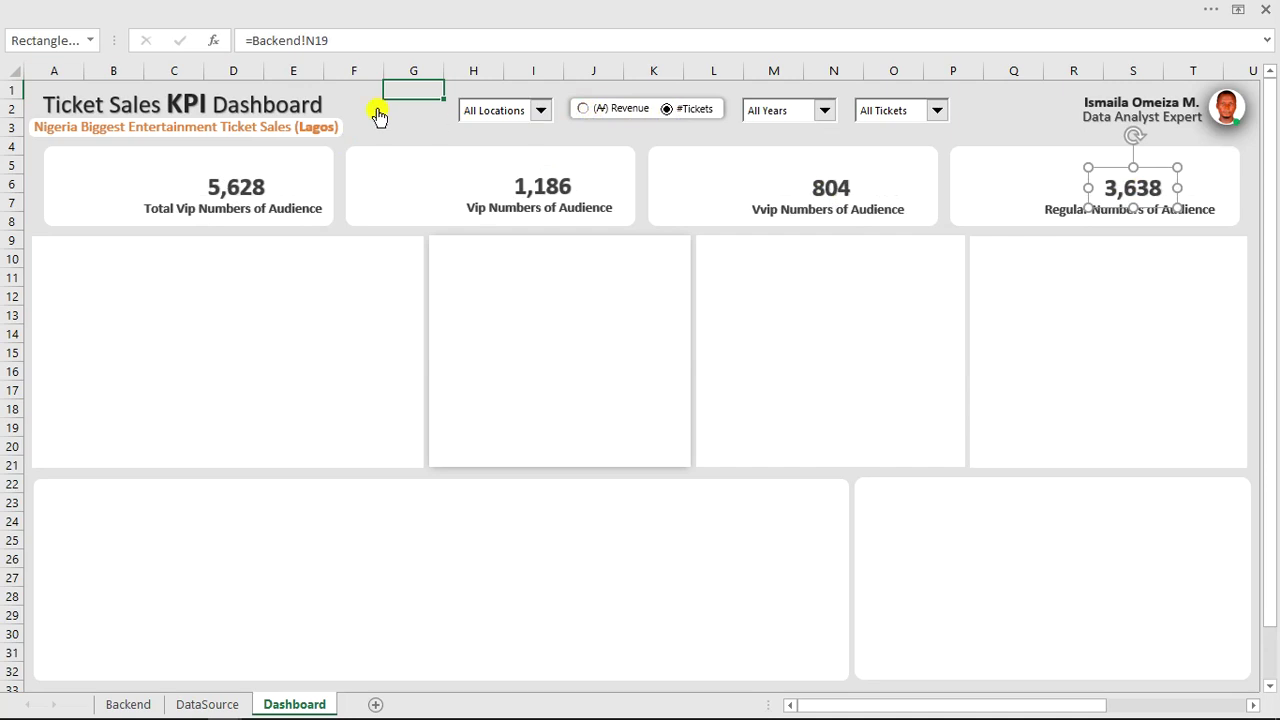
{"action": "left_click", "coordinate": [440, 111]}
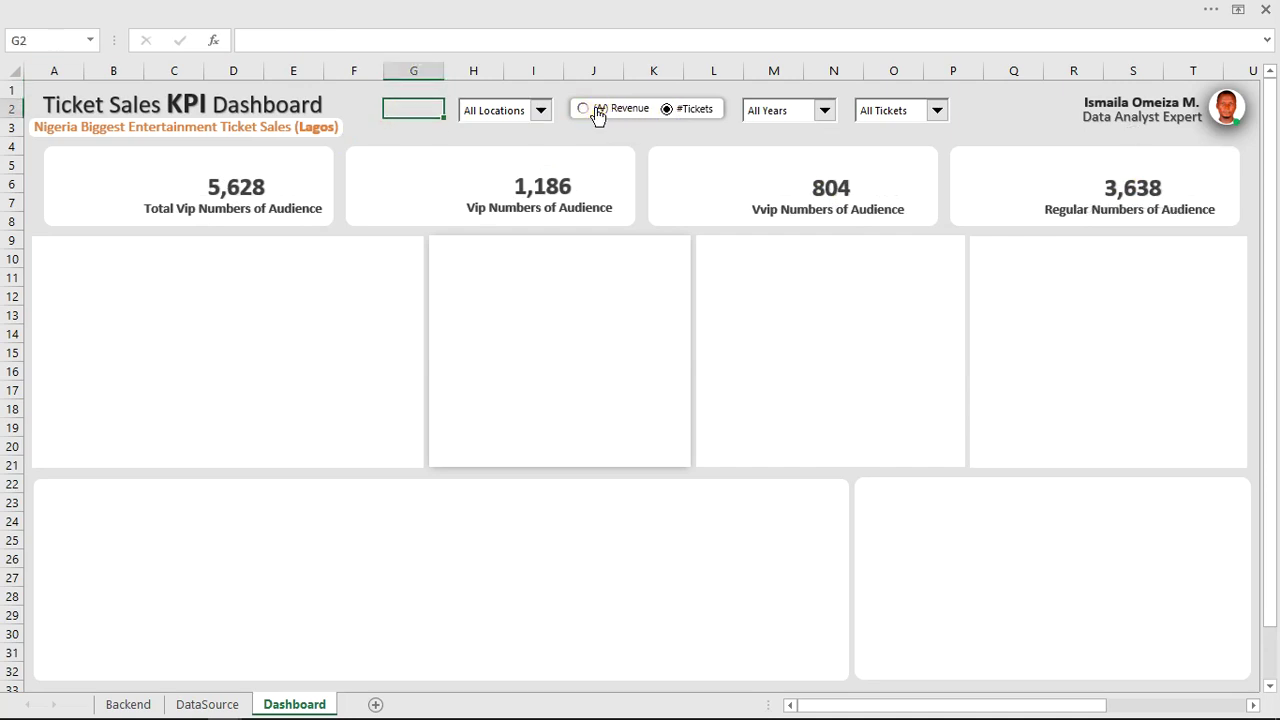
{"action": "left_click", "coordinate": [585, 109]}
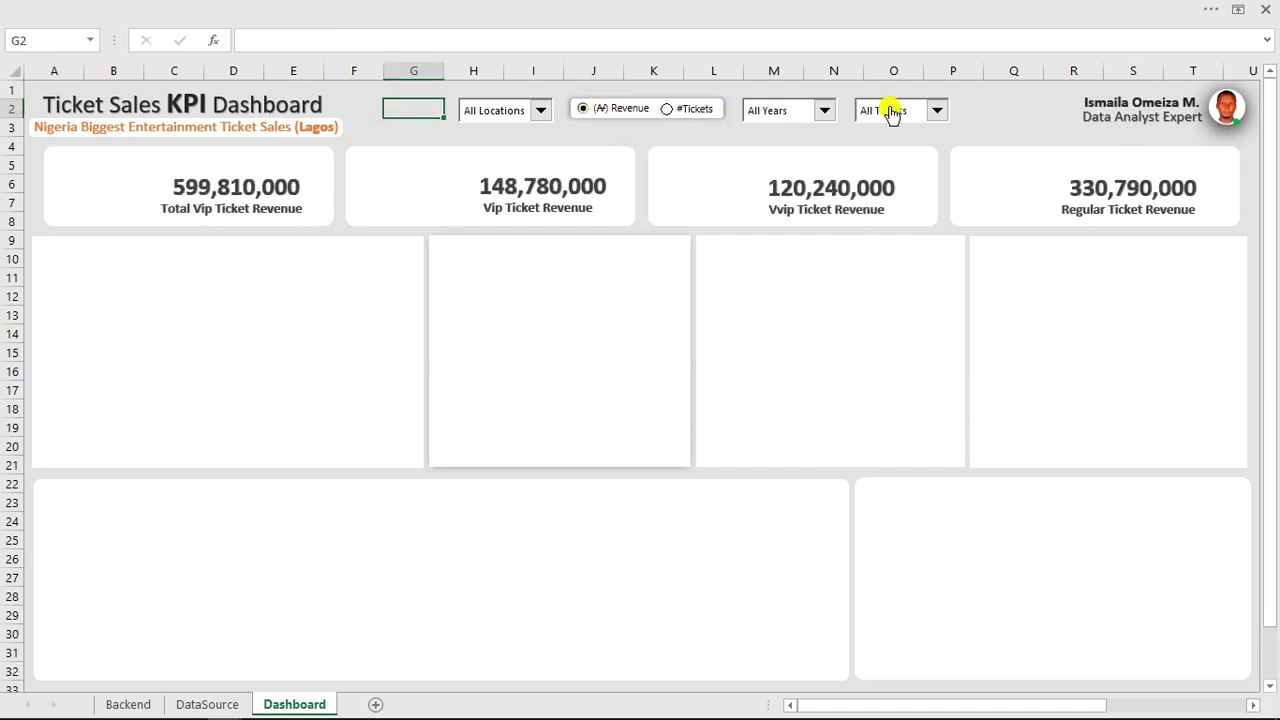
Test the cards by setting the ticket filter to VIP and VVIP, and the year filter to 2018 and 2020.
{"action": "left_click", "coordinate": [937, 110]}
{"action": "left_click", "coordinate": [890, 148]}
{"action": "left_click", "coordinate": [937, 110]}
{"action": "left_click", "coordinate": [888, 146]}
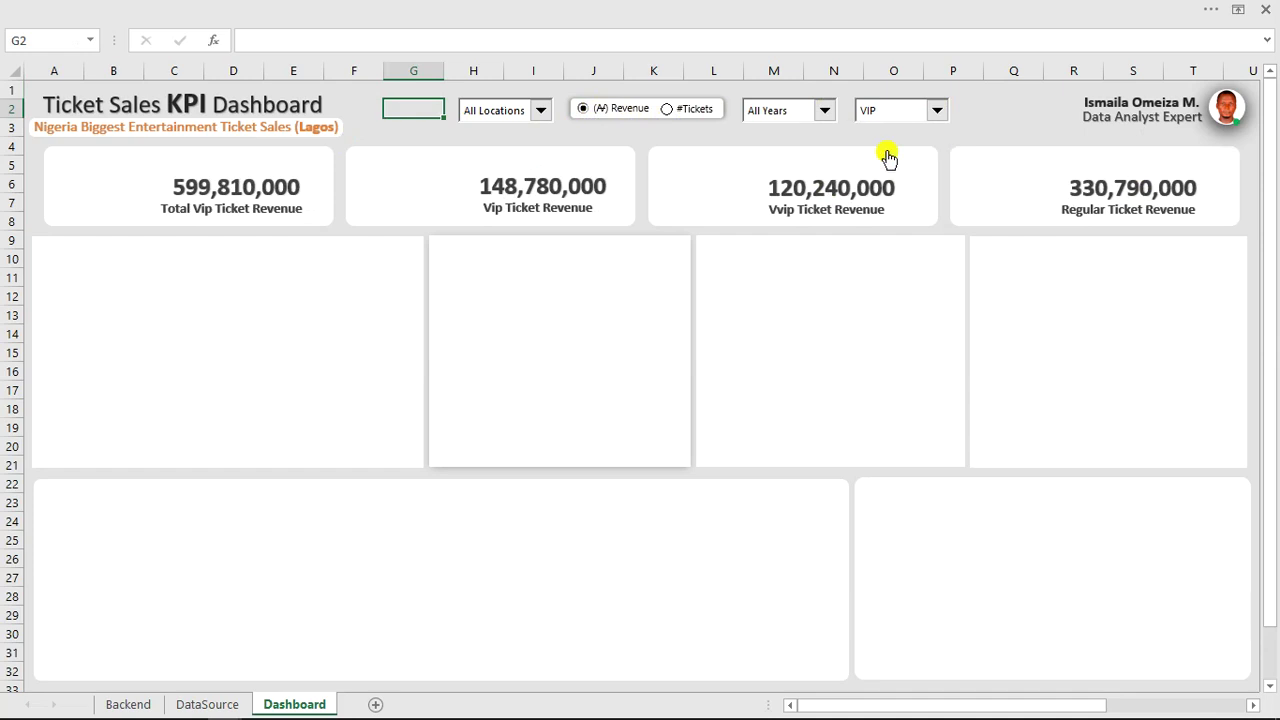
{"action": "left_click", "coordinate": [822, 112]}
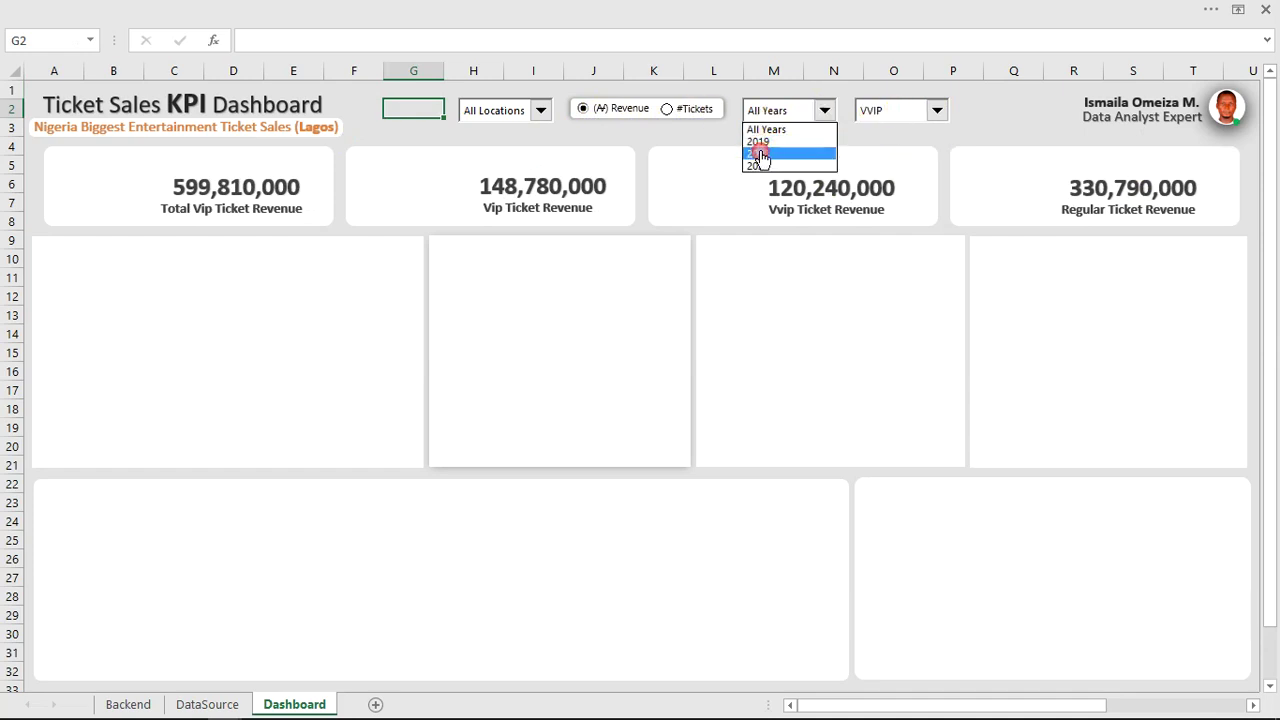
{"action": "left_click", "coordinate": [760, 155]}
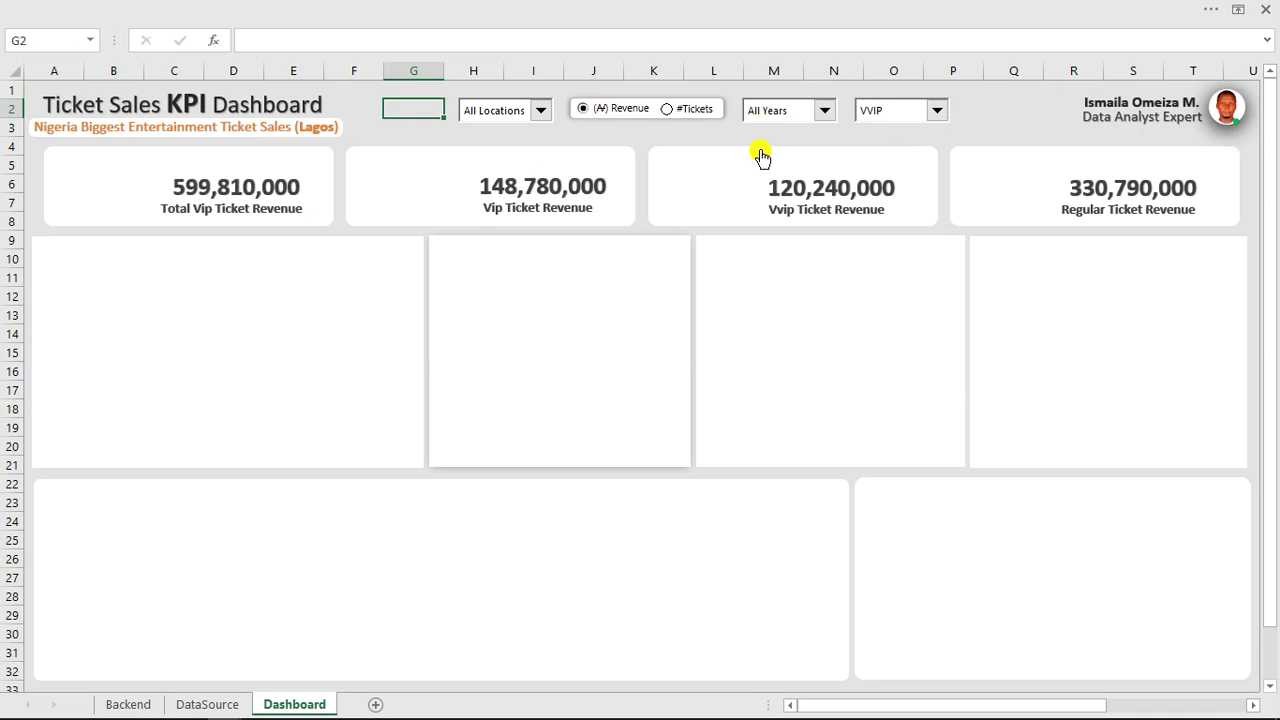
{"action": "left_click", "coordinate": [822, 111]}
{"action": "left_click", "coordinate": [762, 165]}
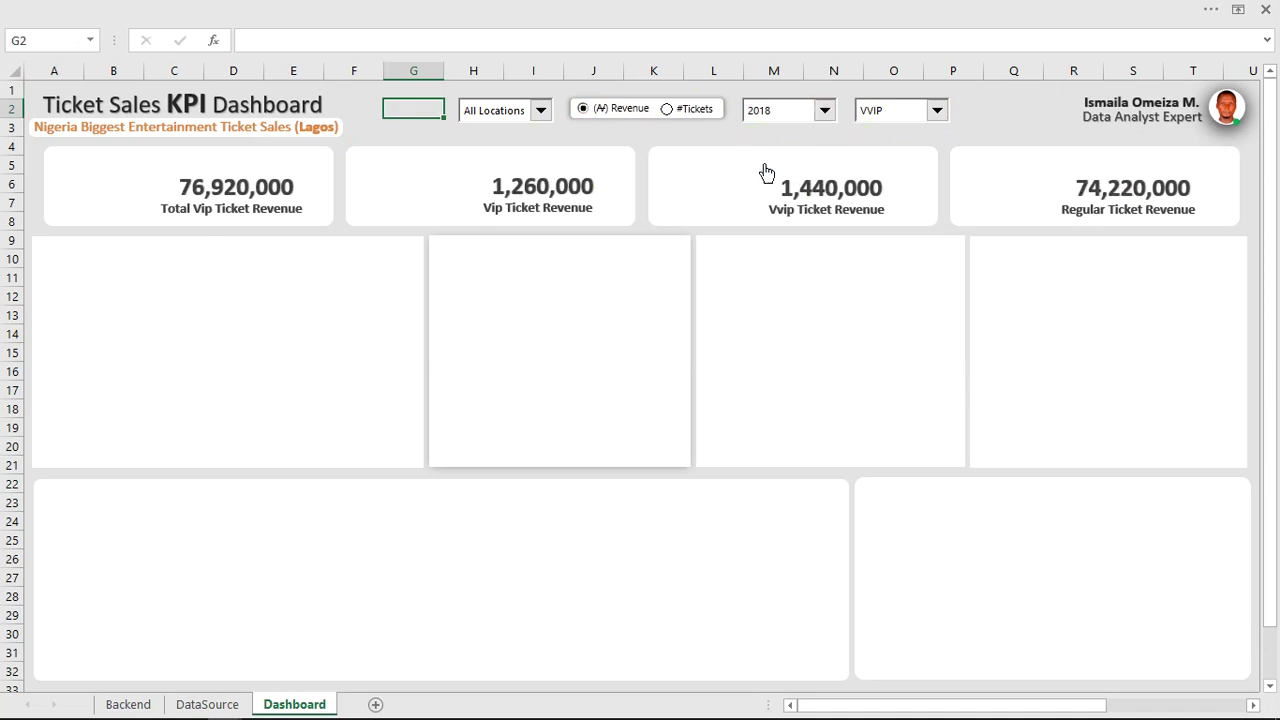
Test the cards for the location Ebonyi with the year filter set to 2018.
{"action": "left_click", "coordinate": [540, 112]}
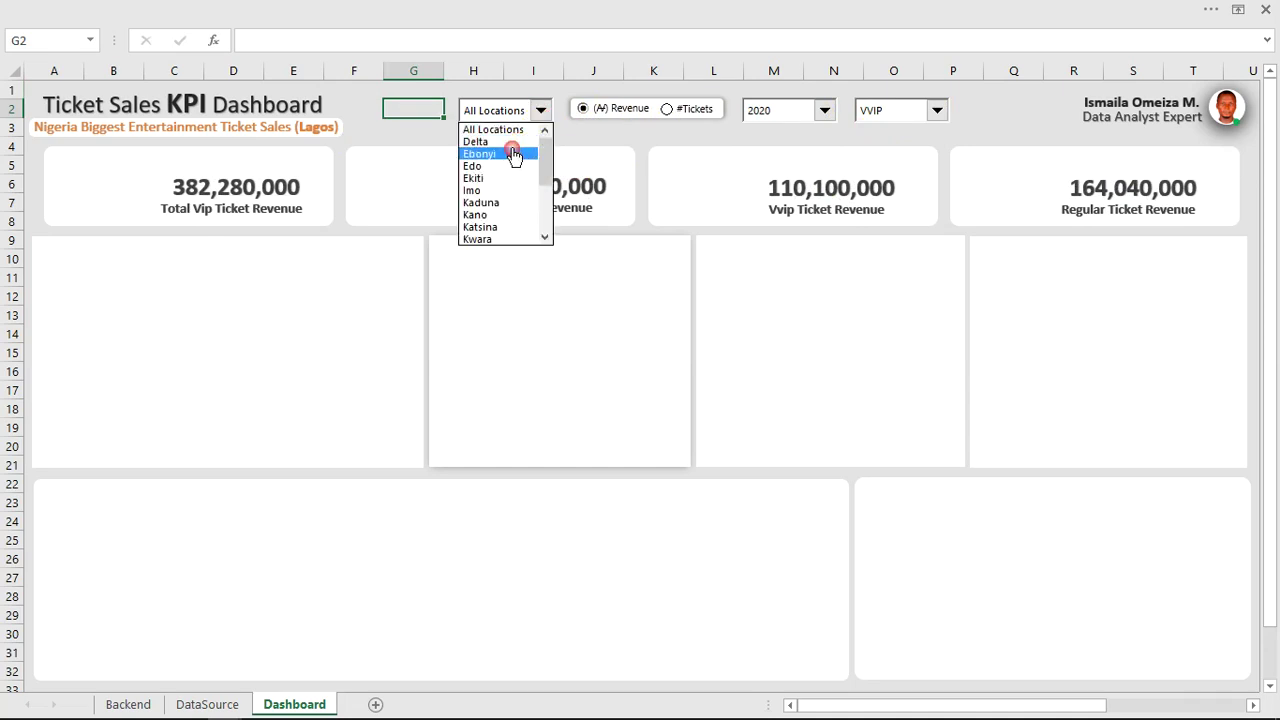
{"action": "left_click", "coordinate": [513, 154]}
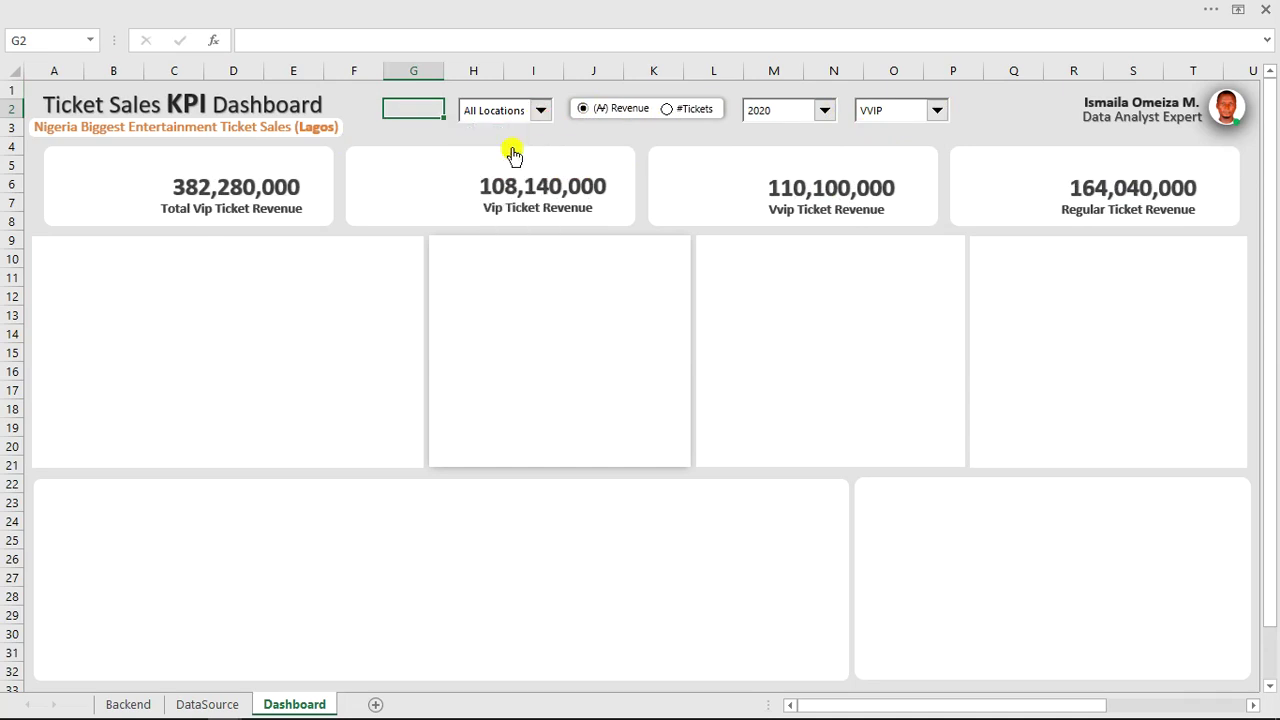
{"action": "left_click", "coordinate": [822, 112]}
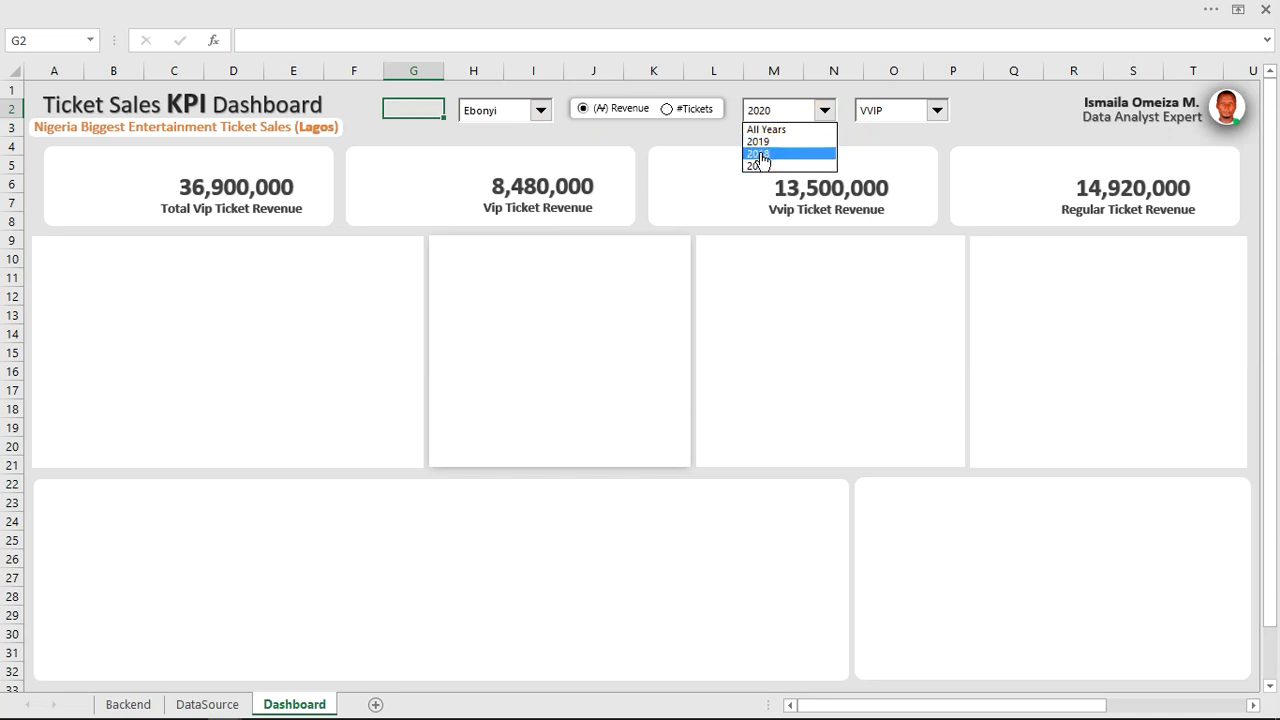
{"action": "left_click", "coordinate": [760, 155]}
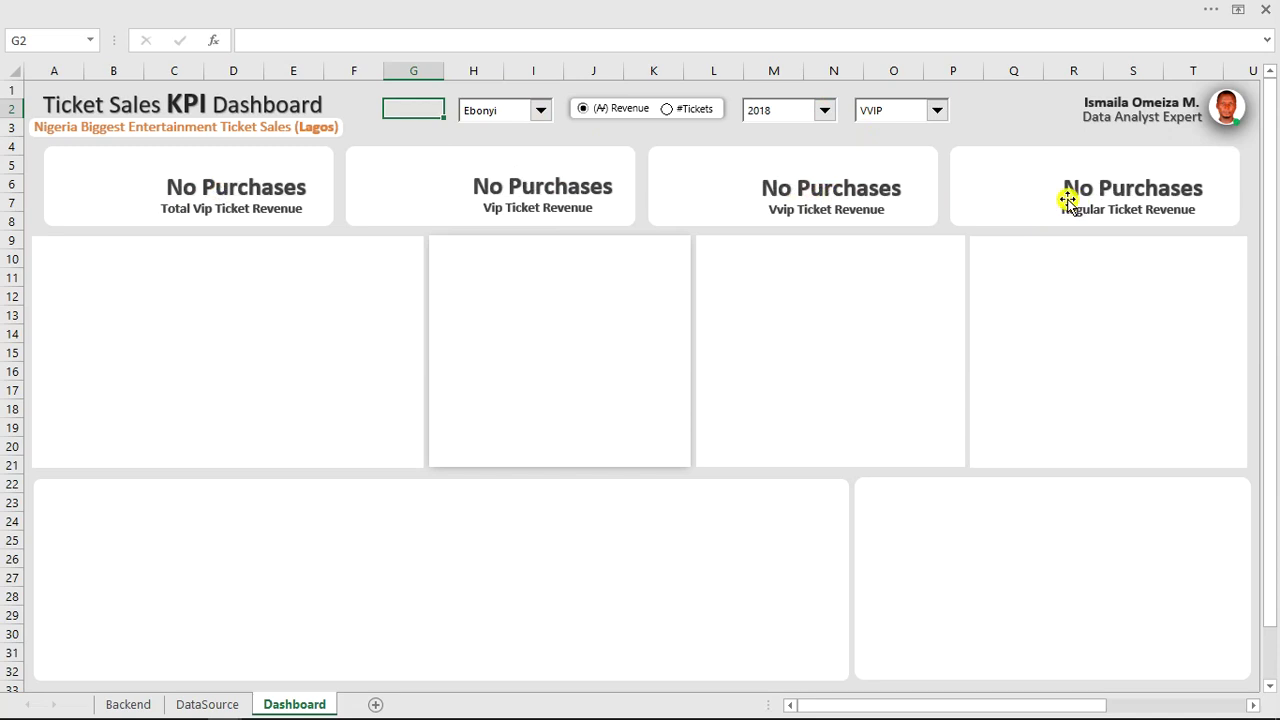
Test the cards with the locations Ogun and Lagos, and switch the option to #Tickets for Lagos.
{"action": "left_click", "coordinate": [540, 110]}
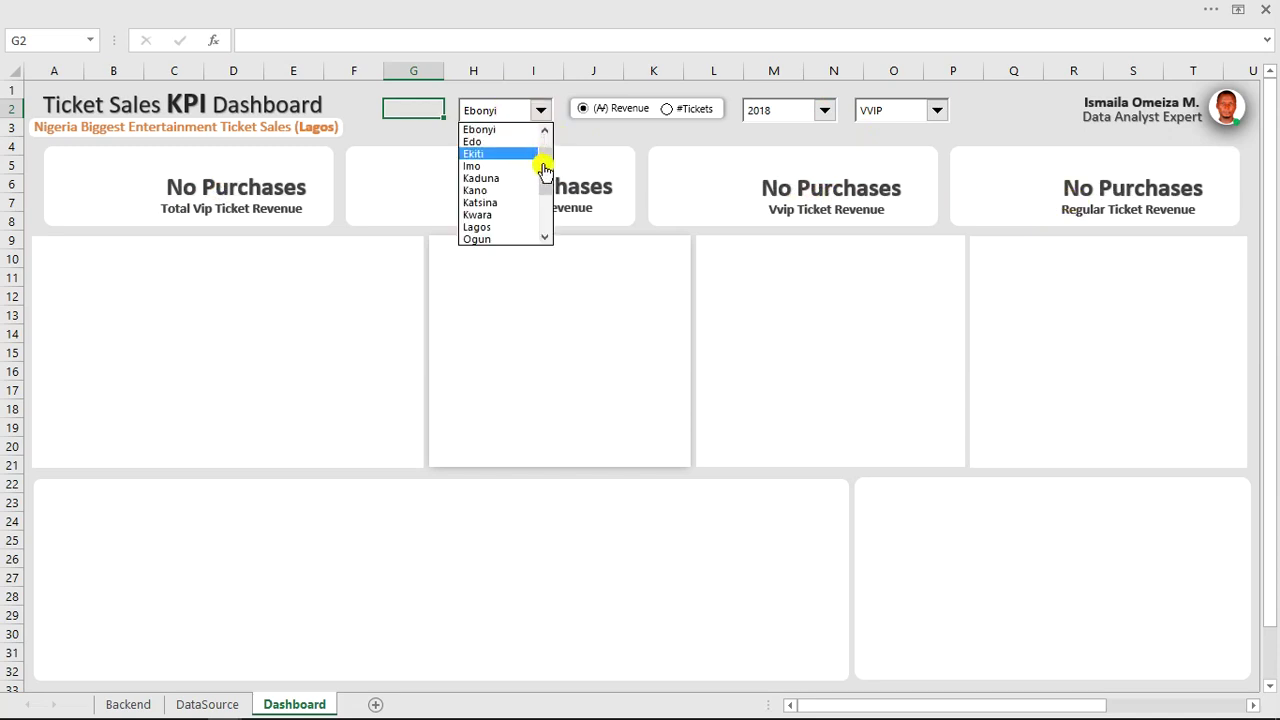
{"action": "left_click_drag", "start_coordinate": [546, 166], "coordinate": [546, 180]}
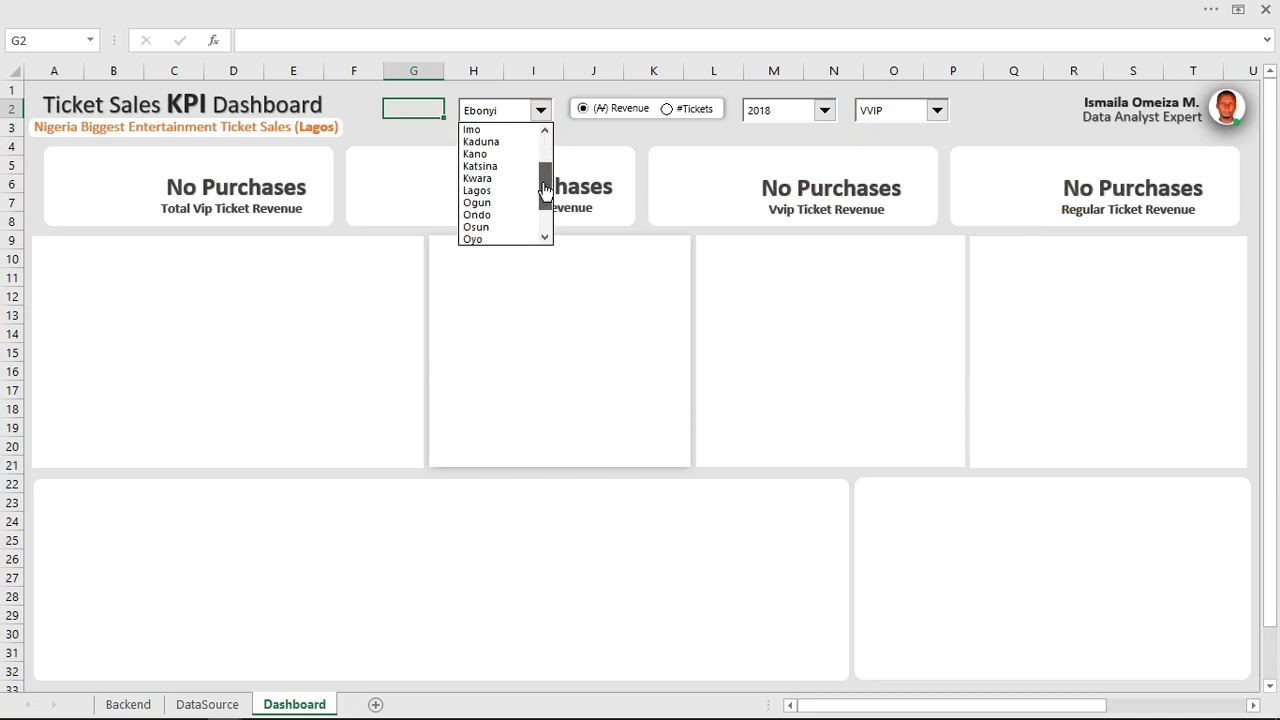
{"action": "left_click", "coordinate": [494, 203]}
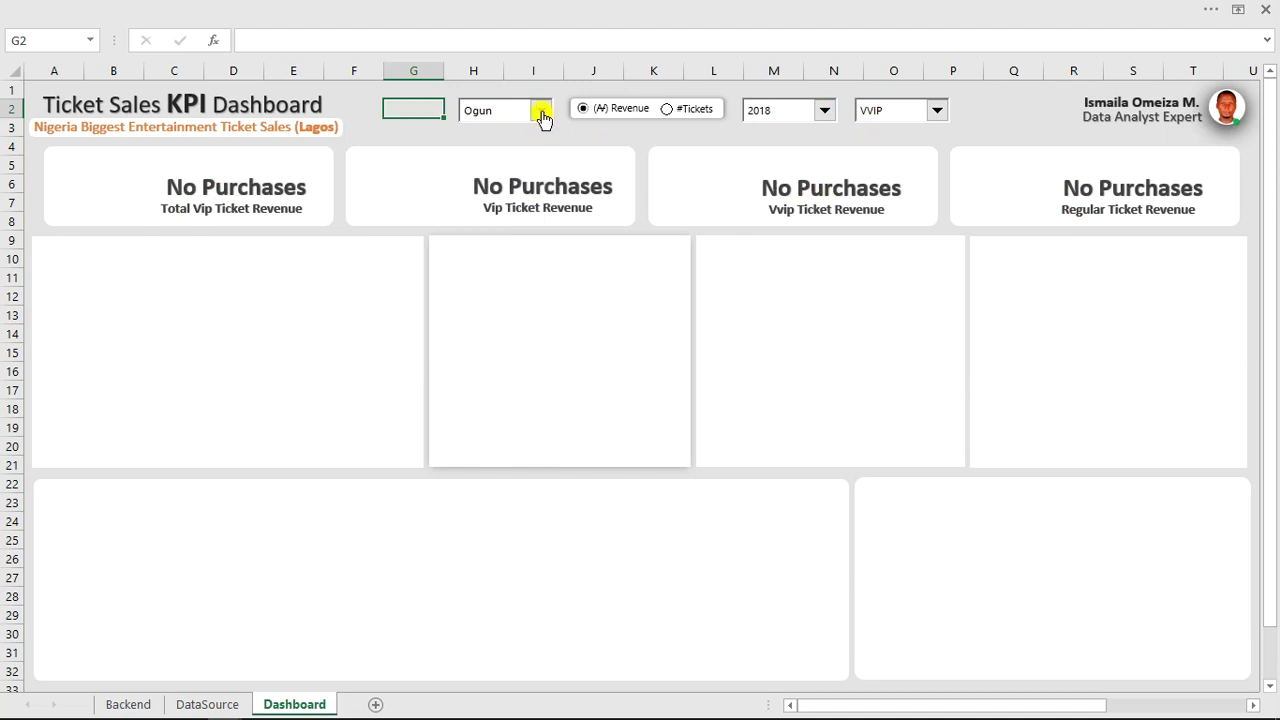
{"action": "left_click", "coordinate": [541, 112]}
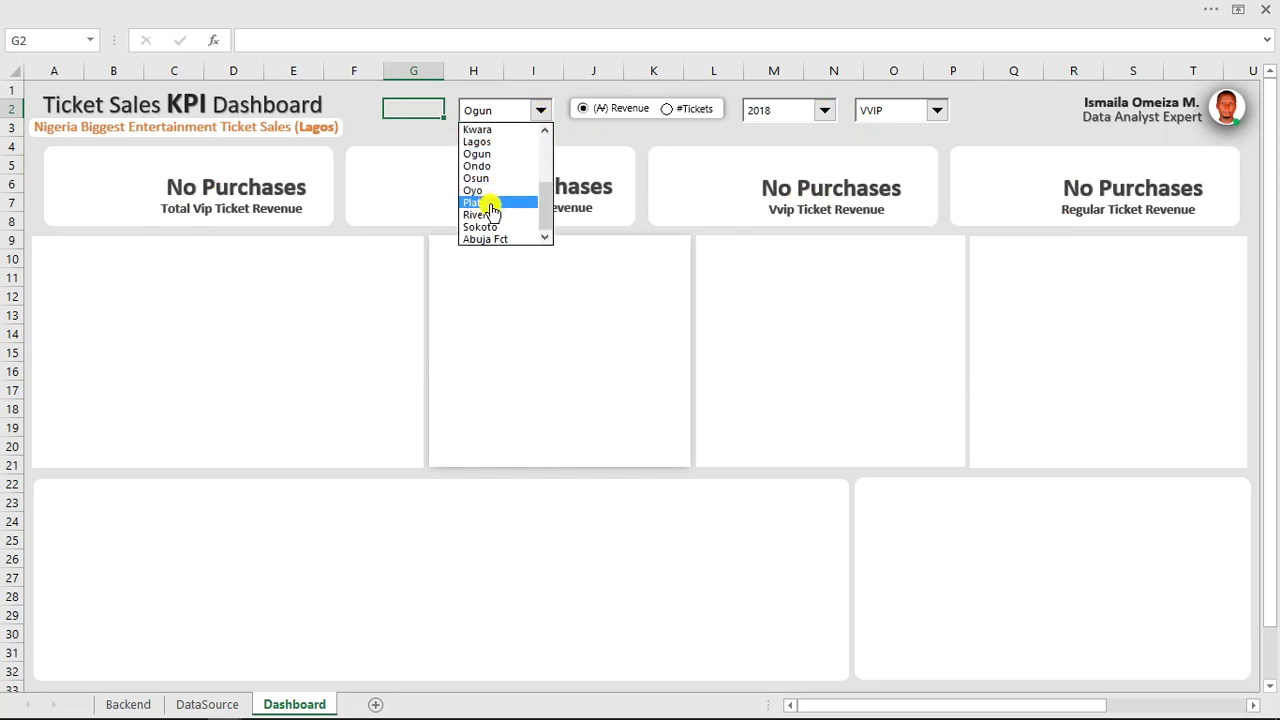
{"action": "left_click_drag", "start_coordinate": [549, 194], "coordinate": [549, 184]}
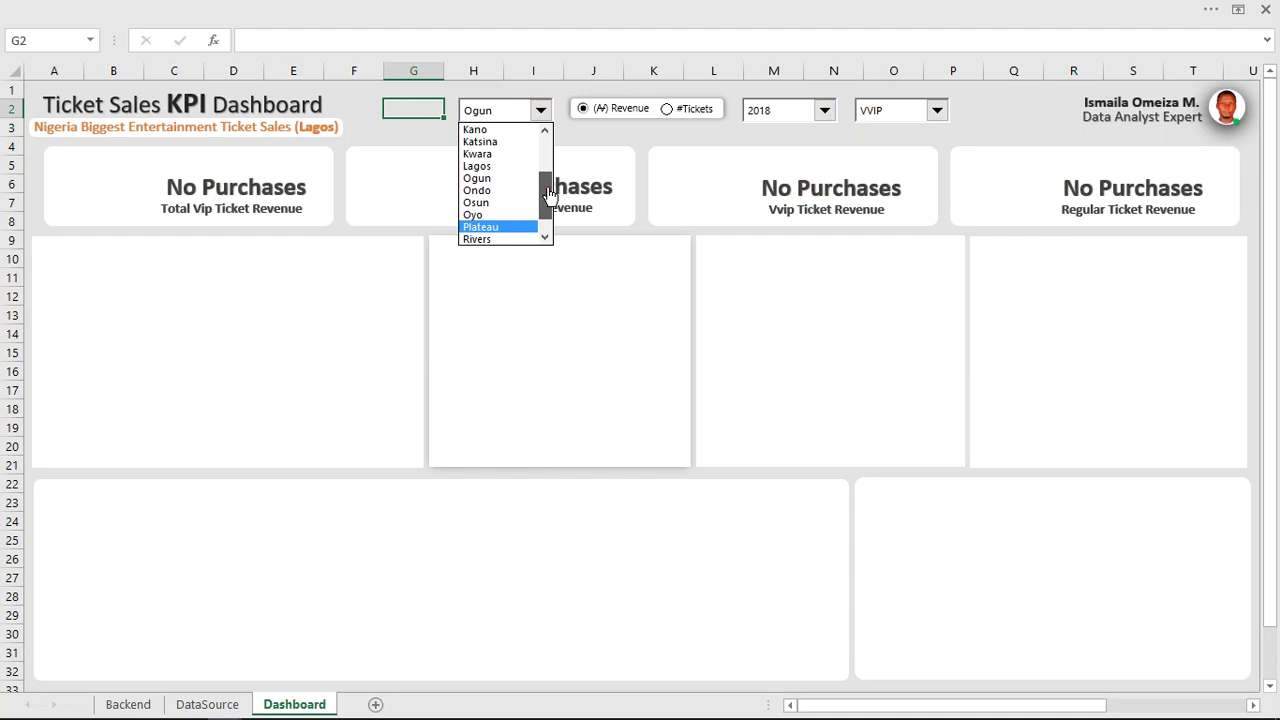
{"action": "left_click", "coordinate": [492, 166]}
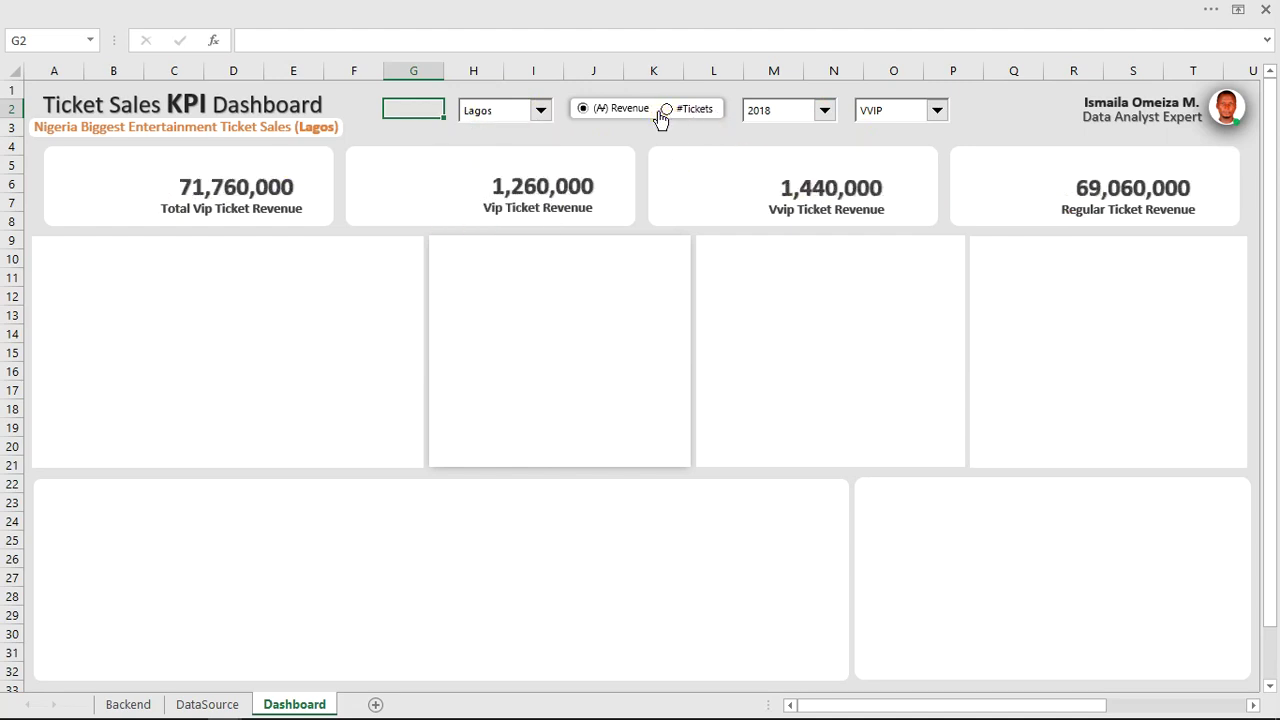
{"action": "left_click", "coordinate": [662, 111]}
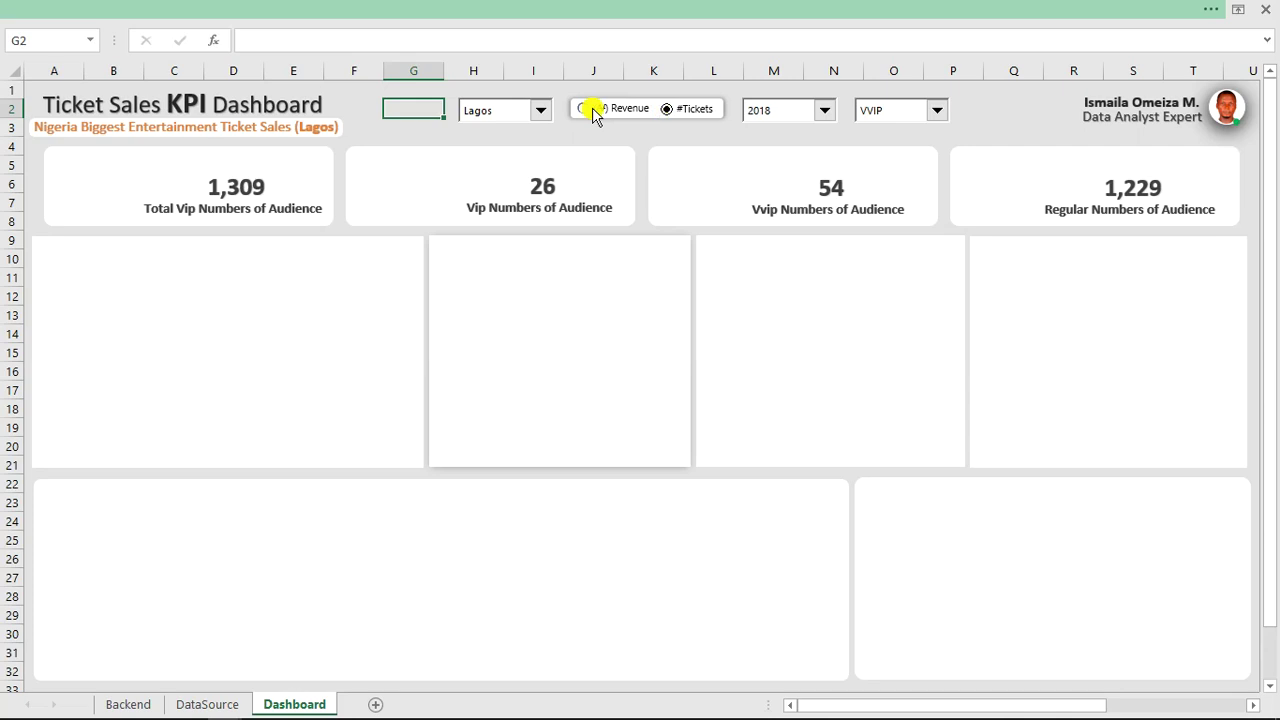
Switch to the Tick Sales Dashboard workbook to examine its finished cards, and return to the YouTube Class workbook.
{"action": "left_click", "coordinate": [610, 8]}
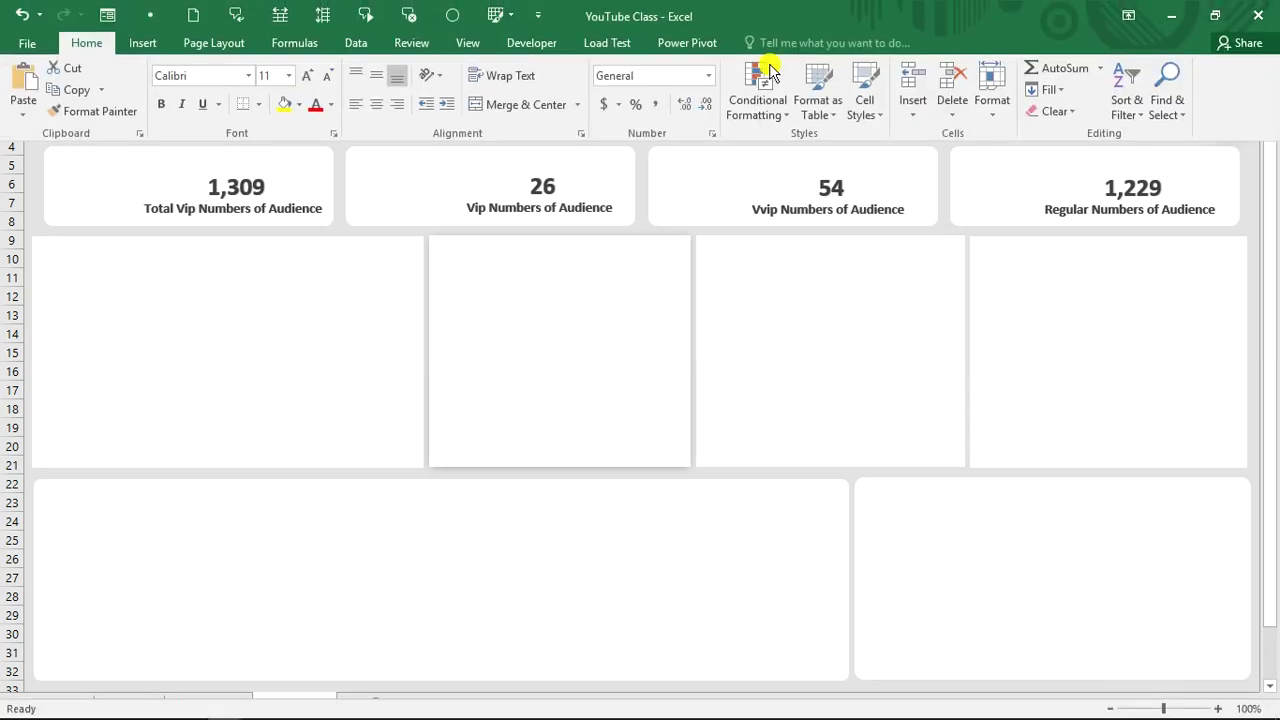
{"action": "left_click", "coordinate": [467, 43]}
{"action": "left_click", "coordinate": [877, 100]}
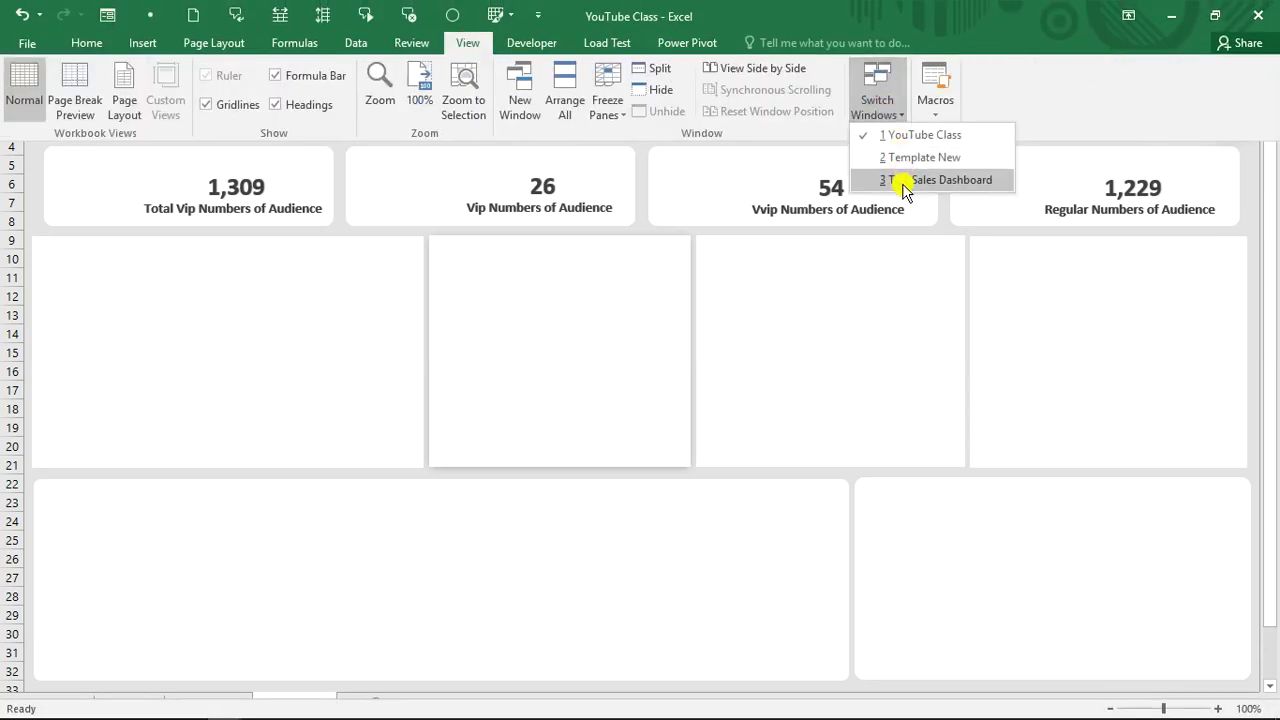
{"action": "left_click", "coordinate": [903, 183]}
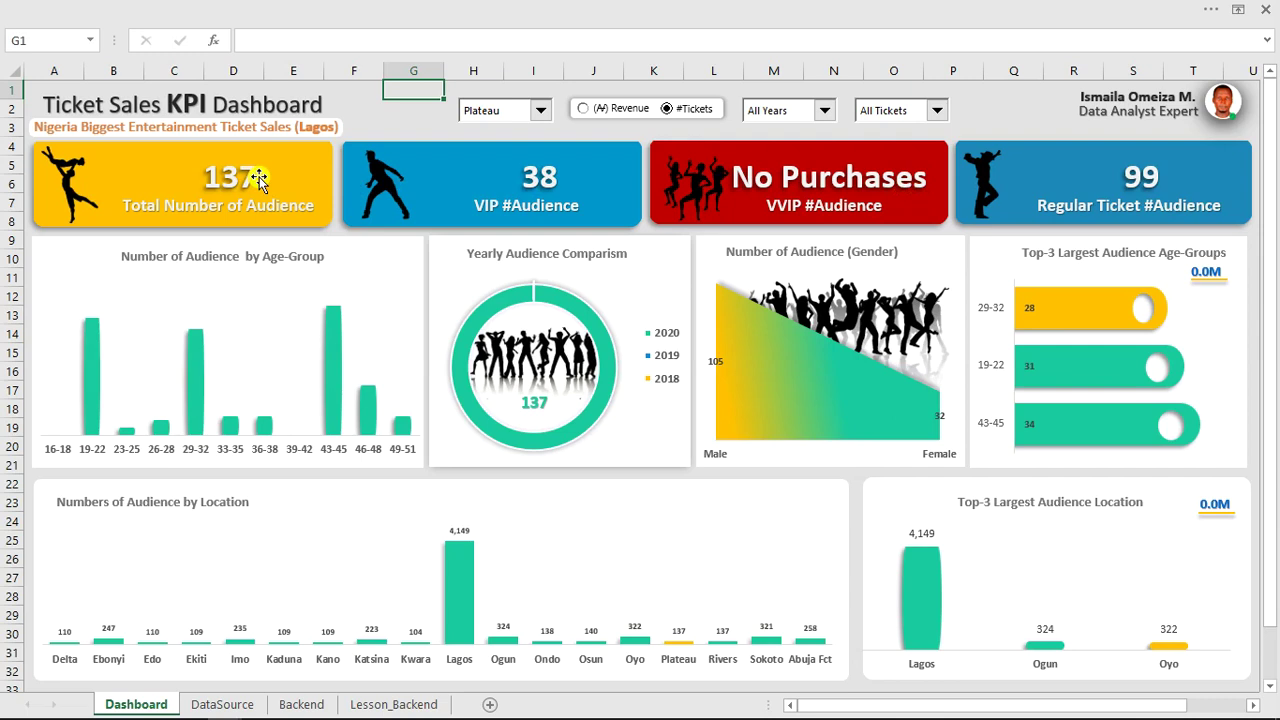
{"action": "left_click", "coordinate": [357, 6]}
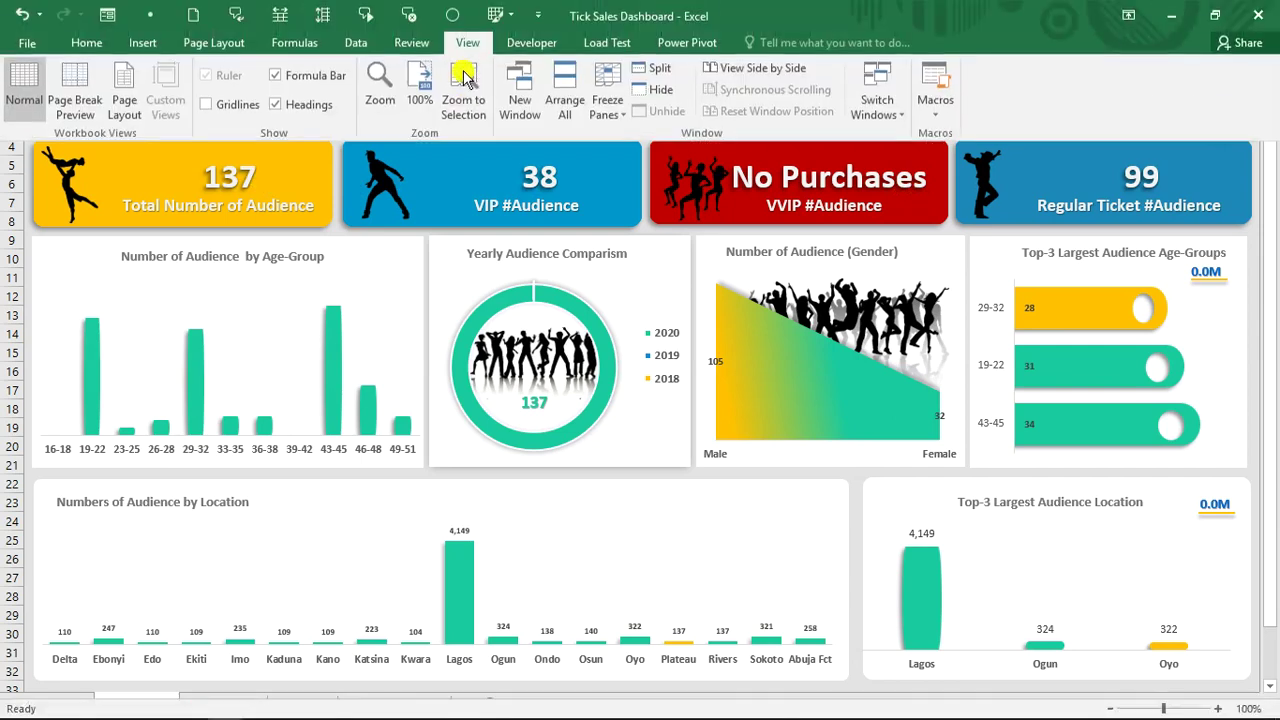
{"action": "left_click", "coordinate": [877, 105]}
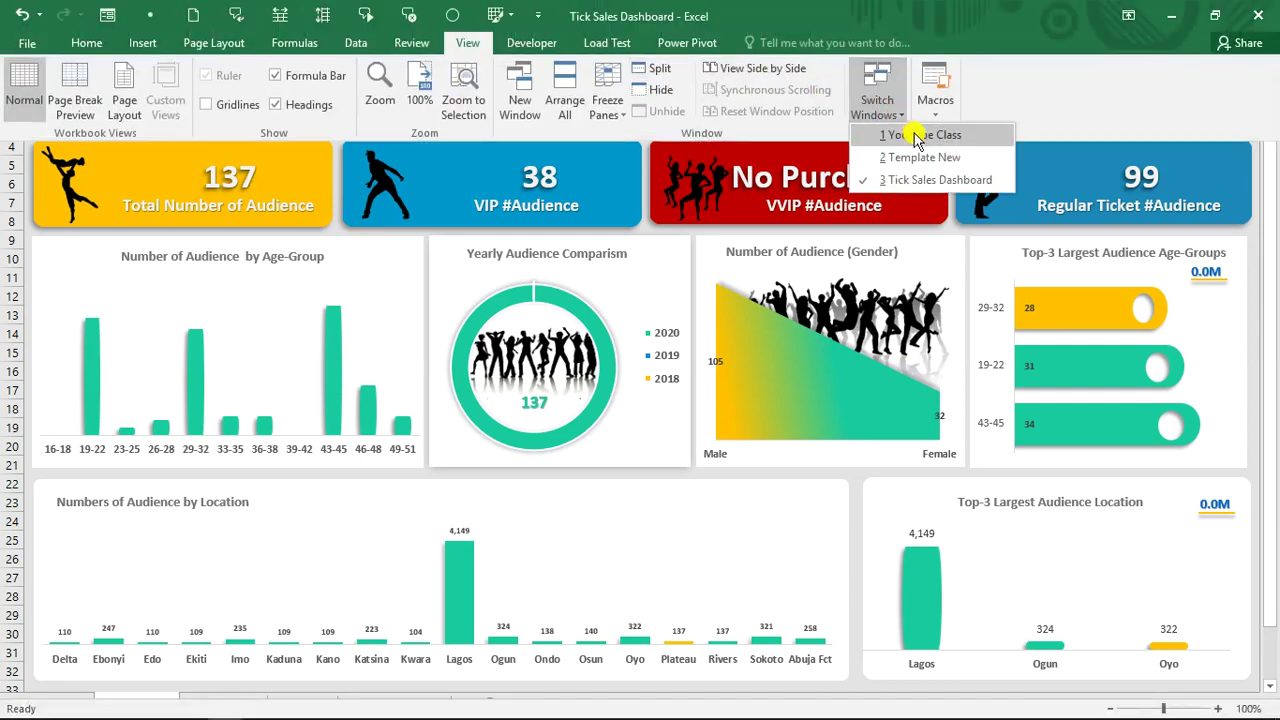
{"action": "left_click", "coordinate": [917, 137]}
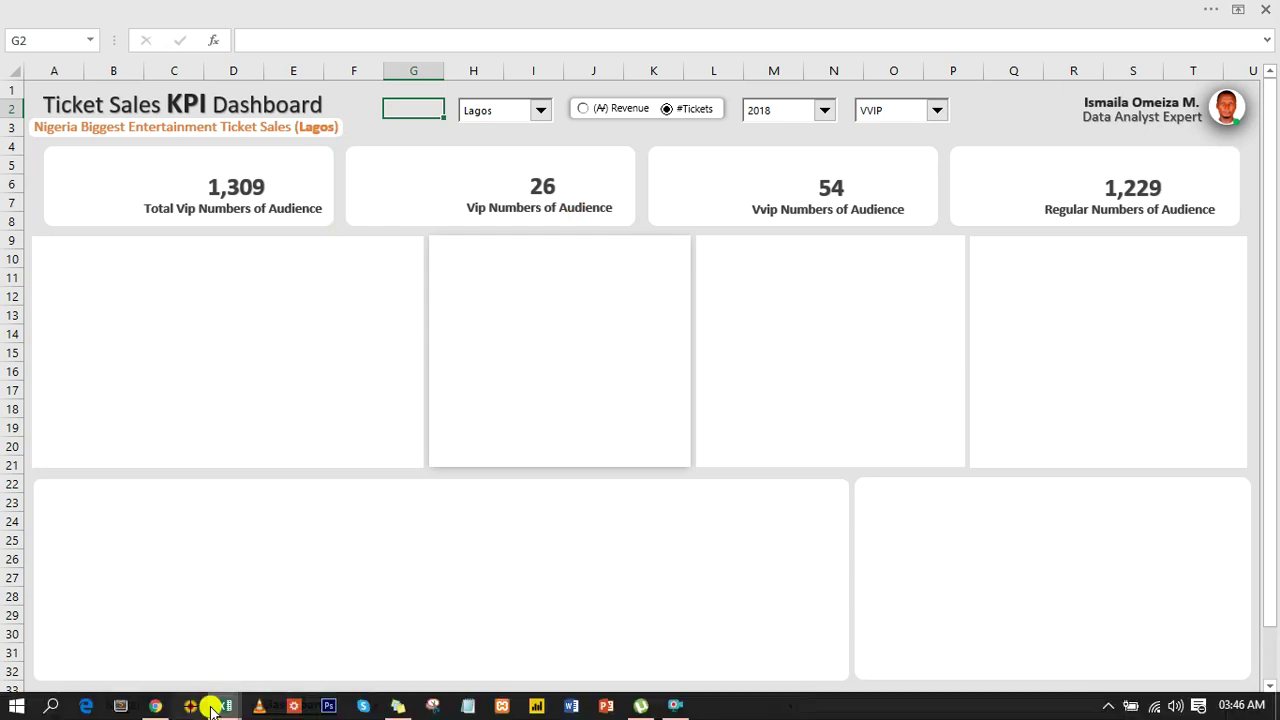
On the Backend sheet, start a SUMPRODUCT formula in R7 for Delta's revenue in the location Extraction table.
{"action": "left_click", "coordinate": [121, 704]}
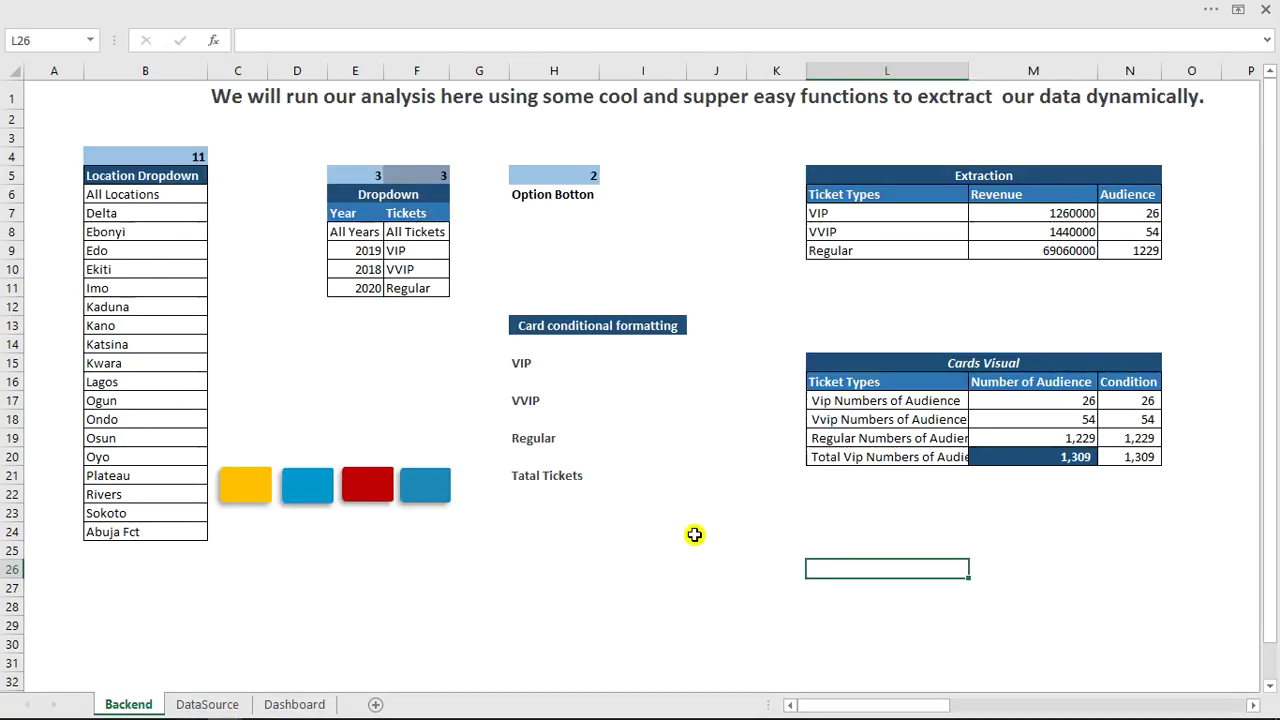
{"action": "left_click_drag", "start_coordinate": [868, 706], "coordinate": [992, 703]}
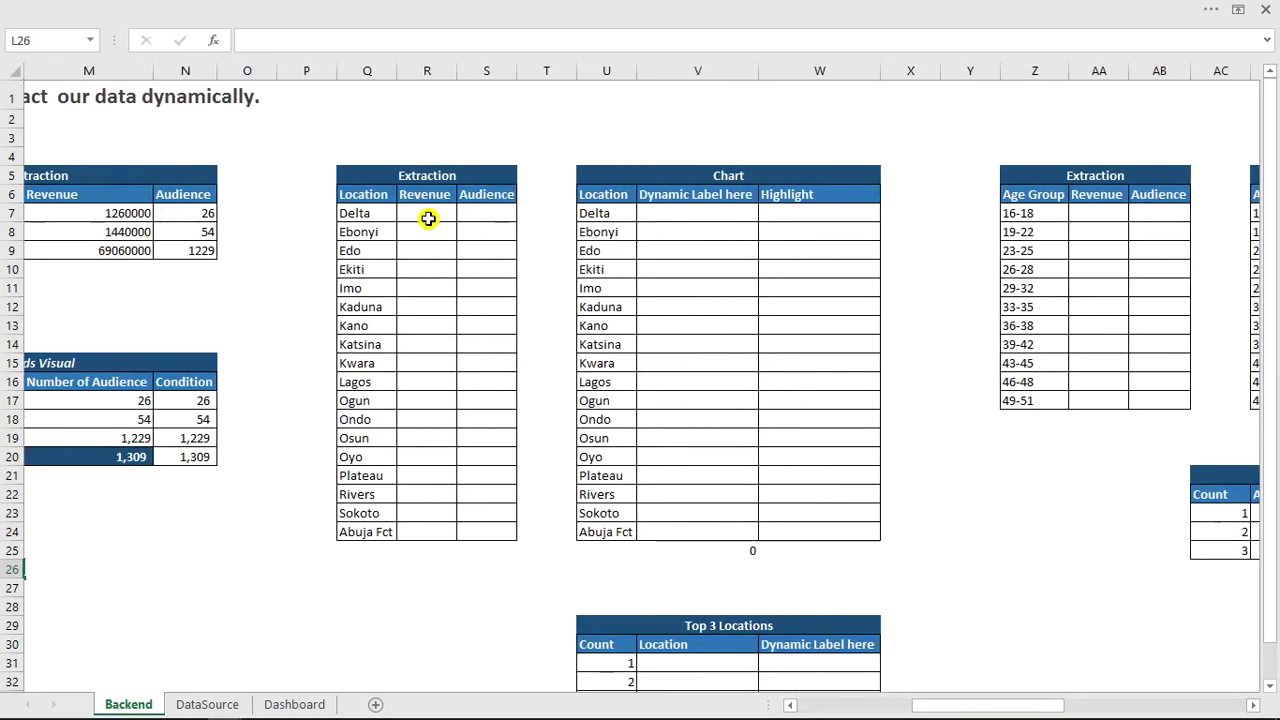
{"action": "left_click_drag", "start_coordinate": [428, 220], "coordinate": [428, 526]}
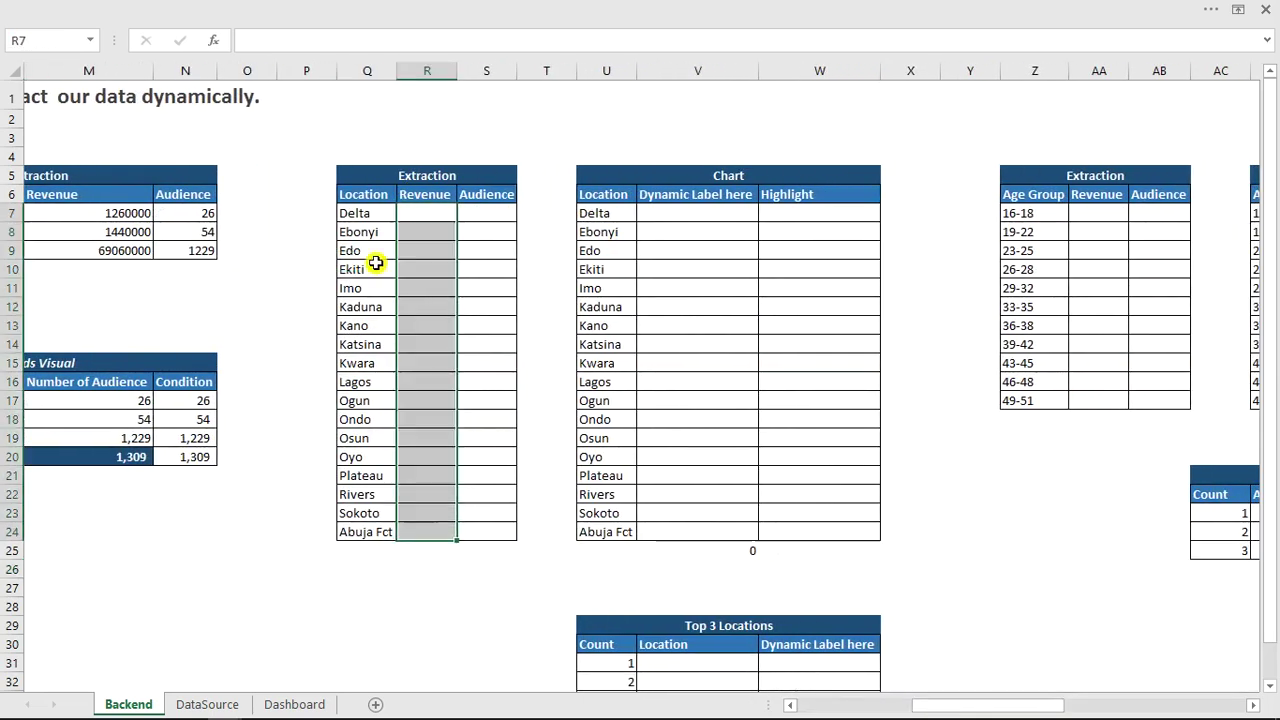
{"action": "left_click_drag", "start_coordinate": [417, 214], "coordinate": [427, 531]}
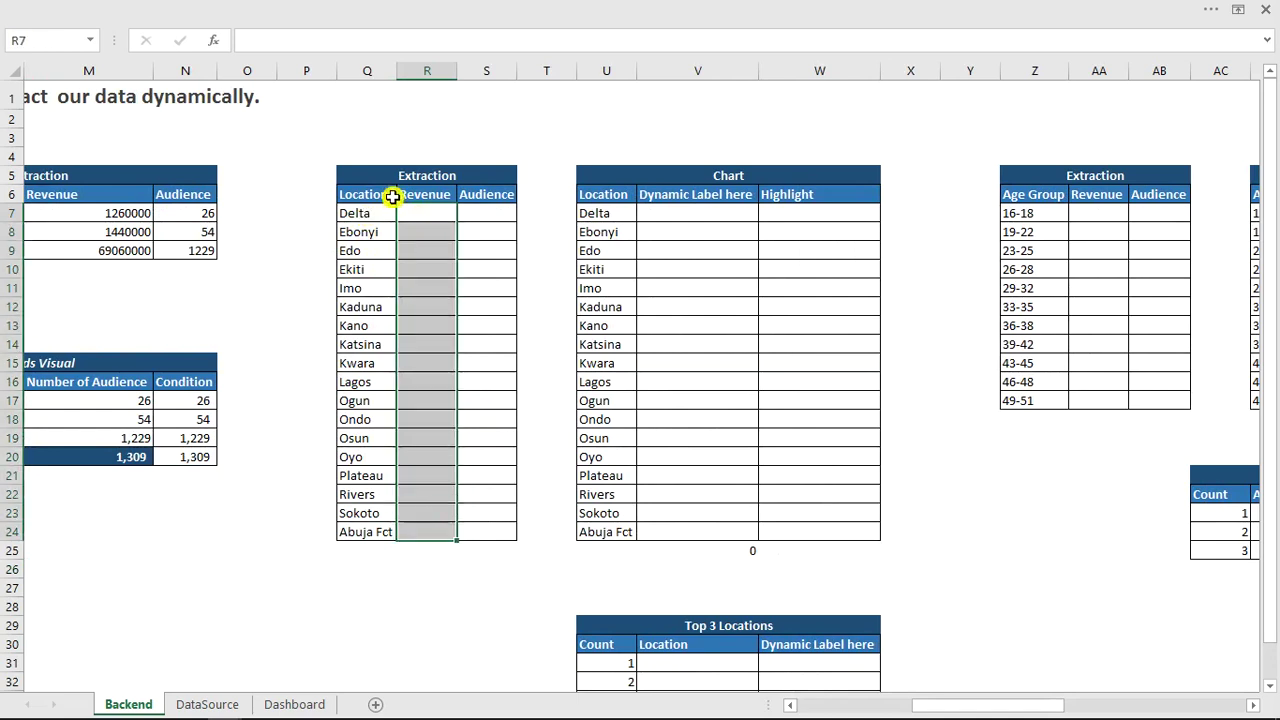
{"action": "left_click", "coordinate": [427, 214]}
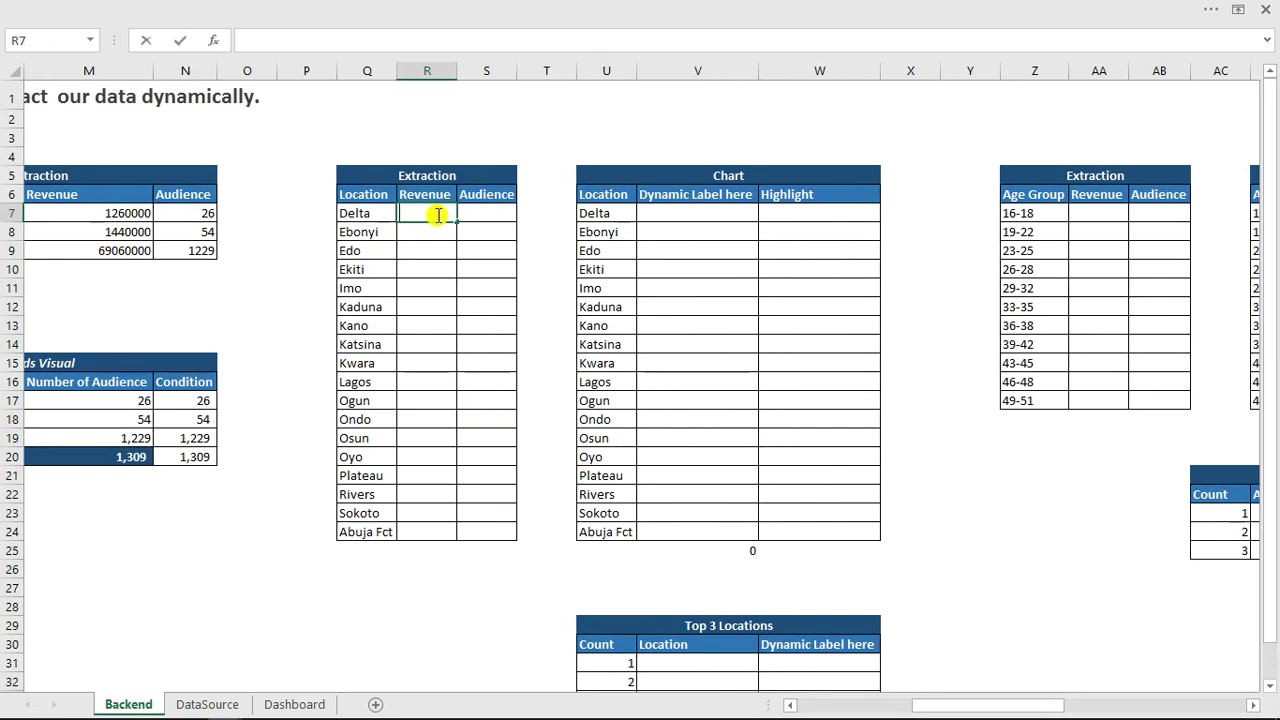
{"action": "type", "text": "=sump"}
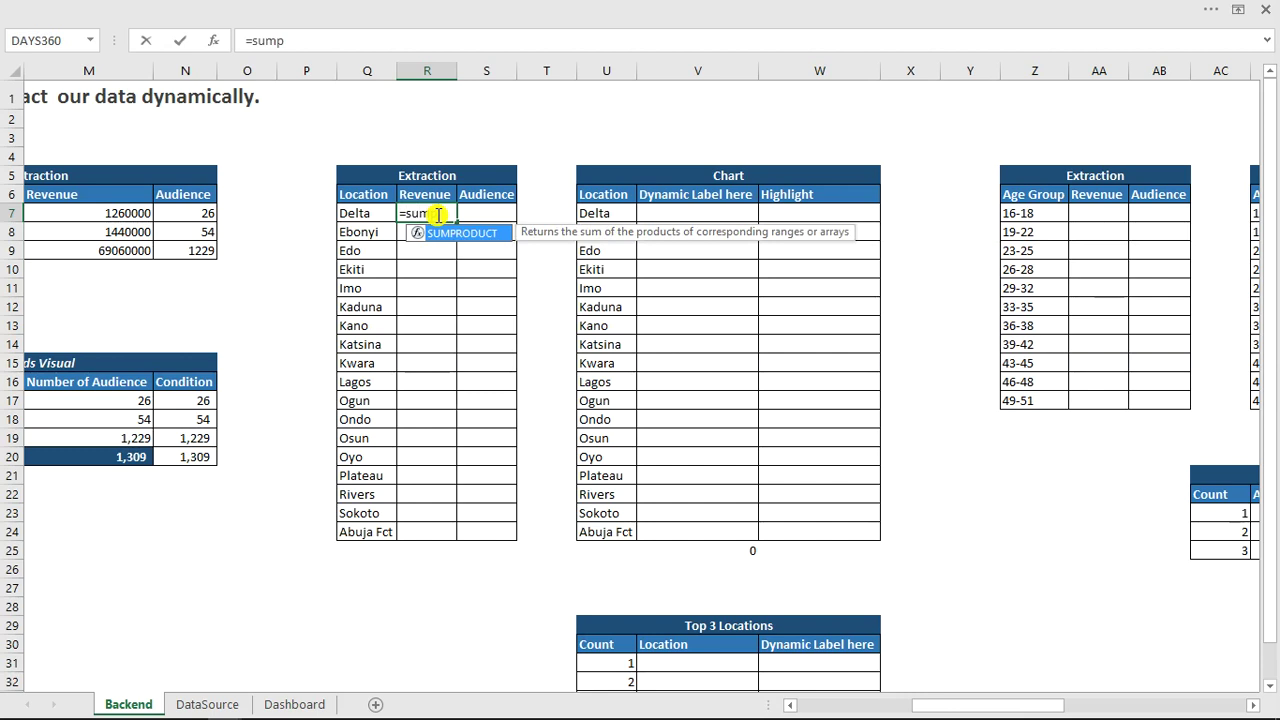
{"action": "key", "text": "Tab"}
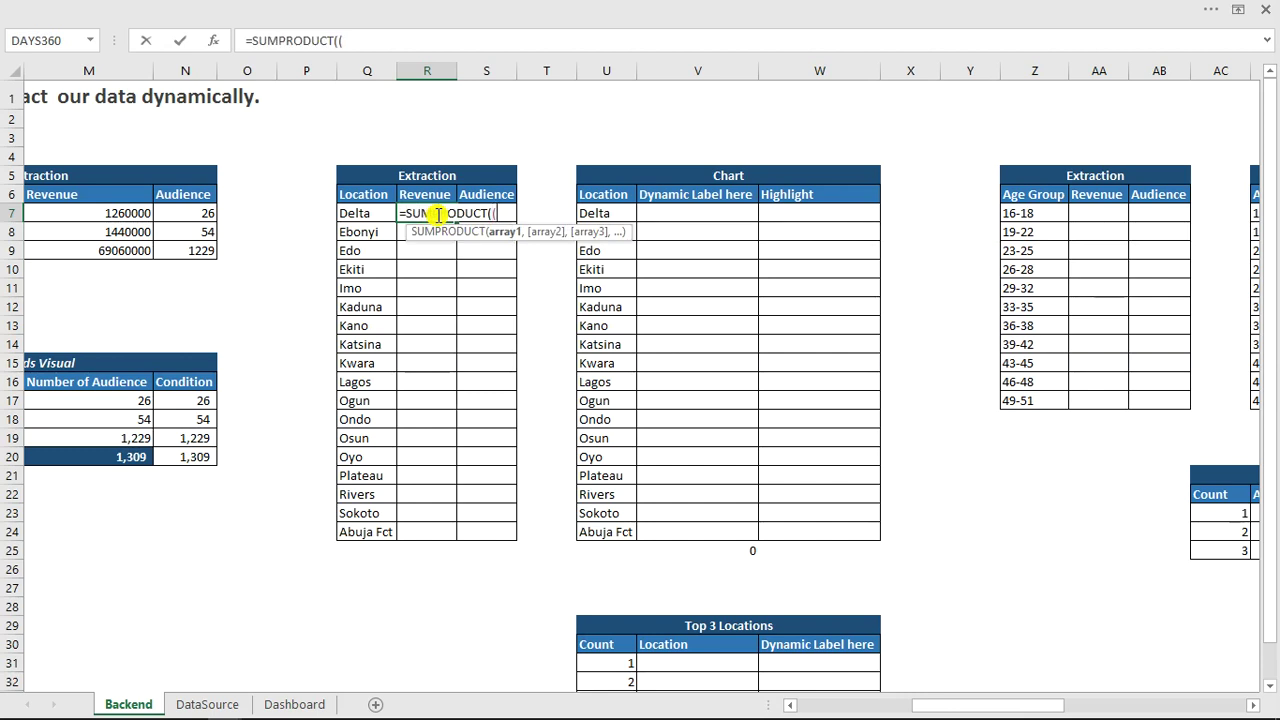
Add the first SUMPRODUCT condition in R7, matching FullTable[Location] to the location in Q7.
{"action": "type", "text": "(ful"}
{"action": "key", "text": "Tab"}
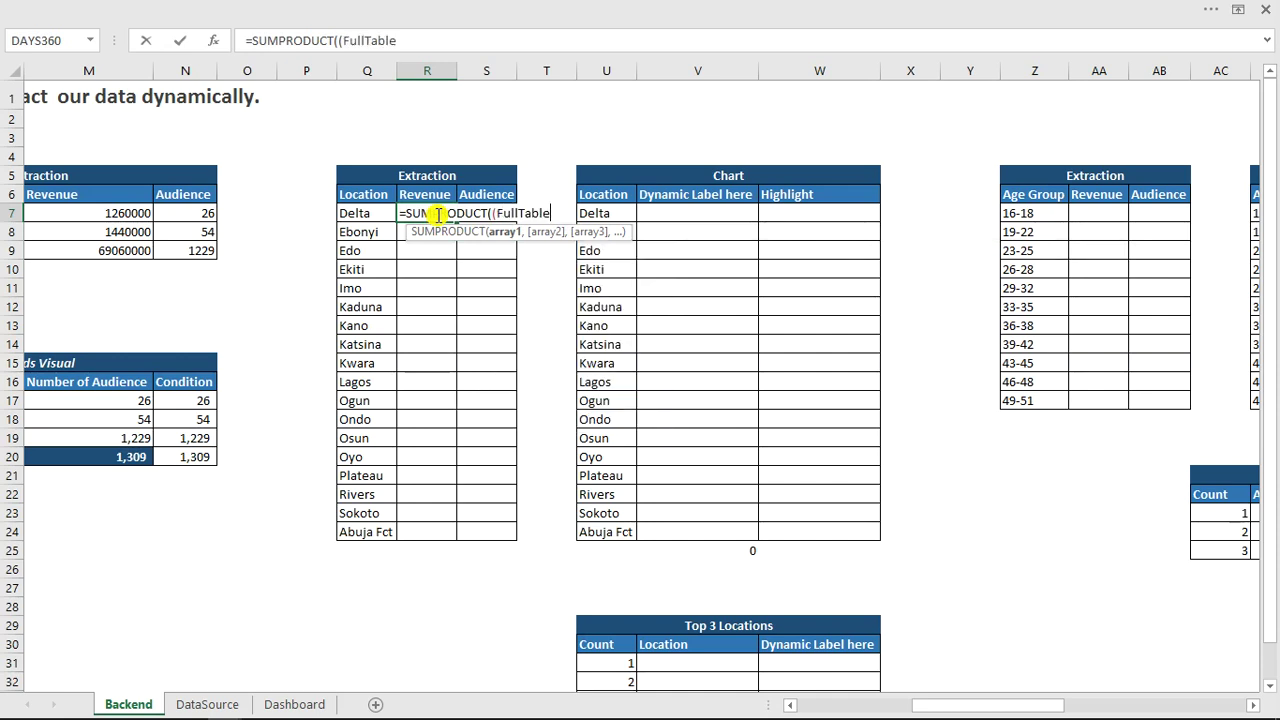
{"action": "type", "text": "["}
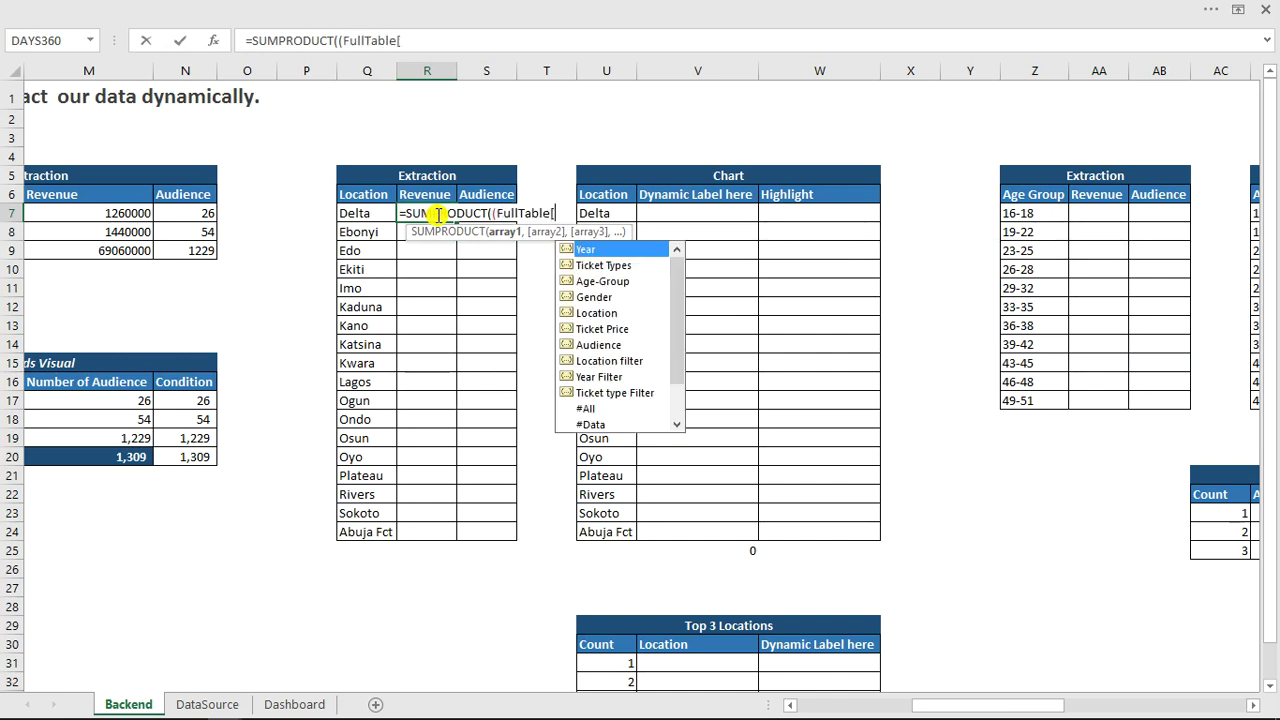
{"action": "key", "text": "Down"}
{"action": "key", "text": "Down"}
{"action": "key", "text": "Down"}
{"action": "key", "text": "Down"}
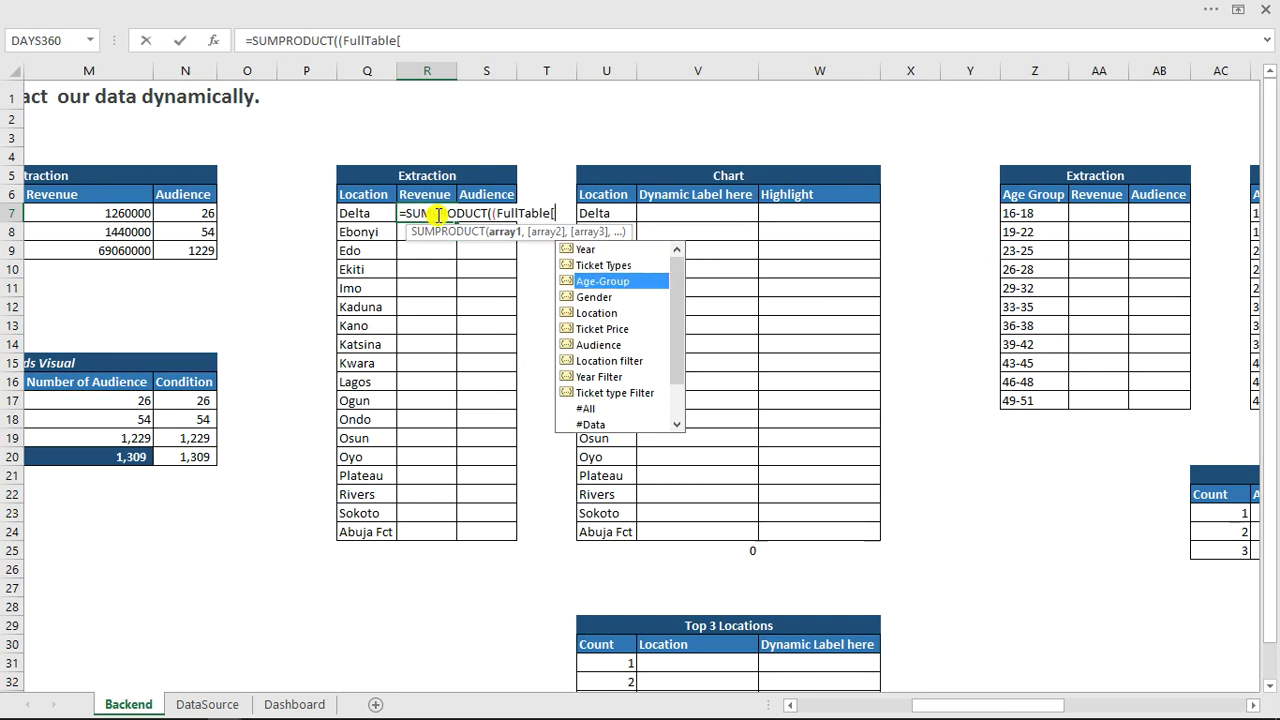
{"action": "key", "text": "Tab"}
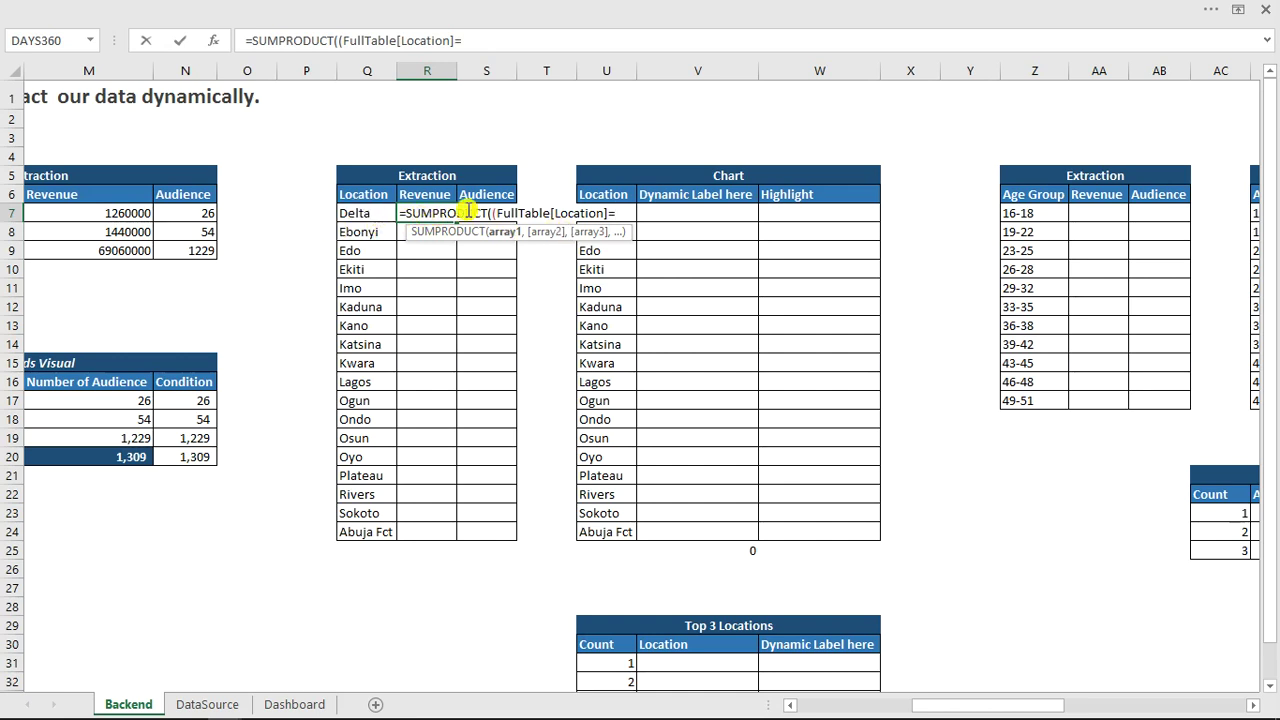
{"action": "left_click", "coordinate": [367, 214]}
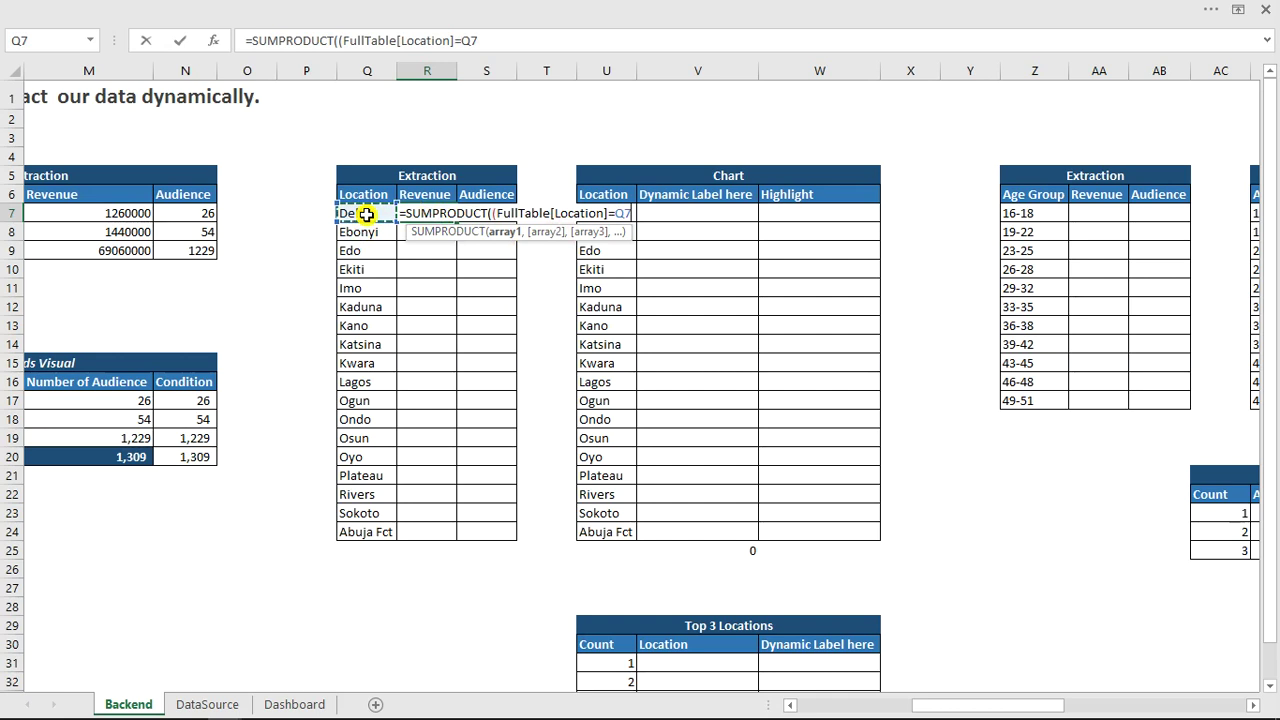
{"action": "type", "text": ")"}
Add a second SUMPRODUCT factor in R7 that references the FullTable[Year Filter] column.
{"action": "type", "text": "*"}
{"action": "type", "text": "("}
{"action": "type", "text": "Ful"}
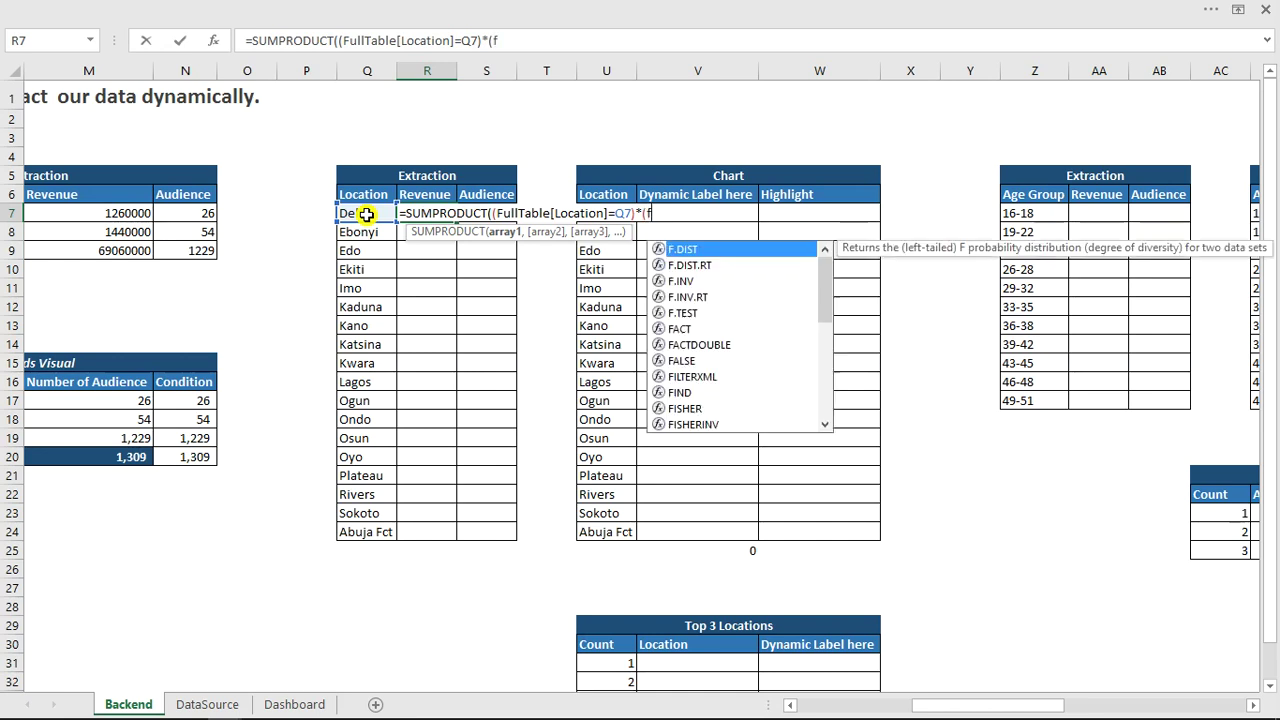
{"action": "key", "text": "Tab"}
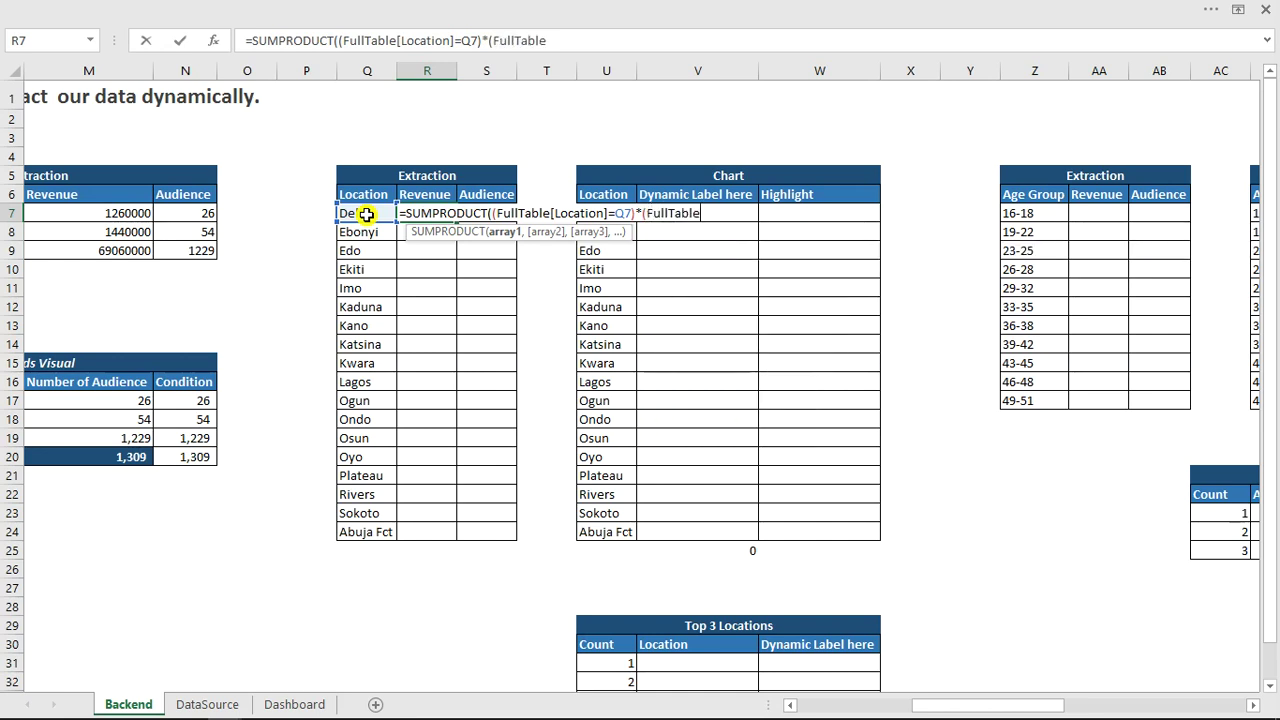
{"action": "type", "text": "["}
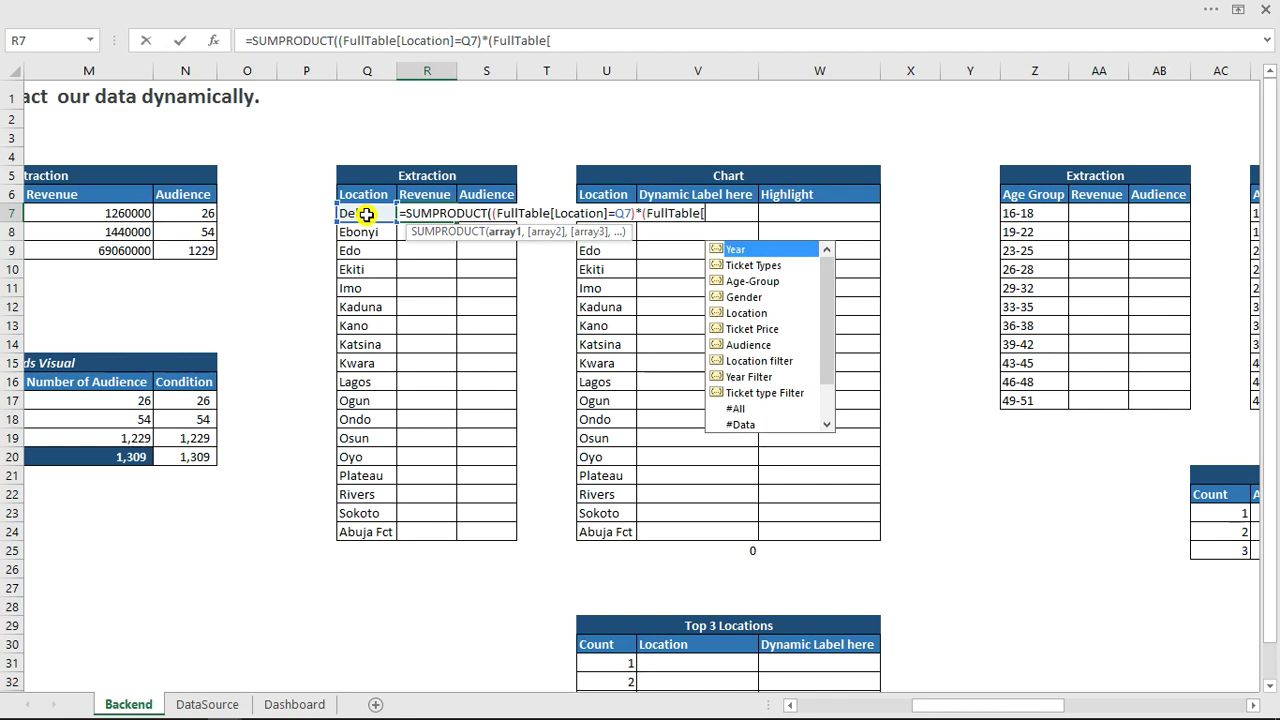
{"action": "key", "text": "Down"}
{"action": "key", "text": "Down"}
{"action": "key", "text": "Down"}
{"action": "key", "text": "Down"}
{"action": "key", "text": "Down"}
{"action": "key", "text": "Down"}
{"action": "key", "text": "Down"}
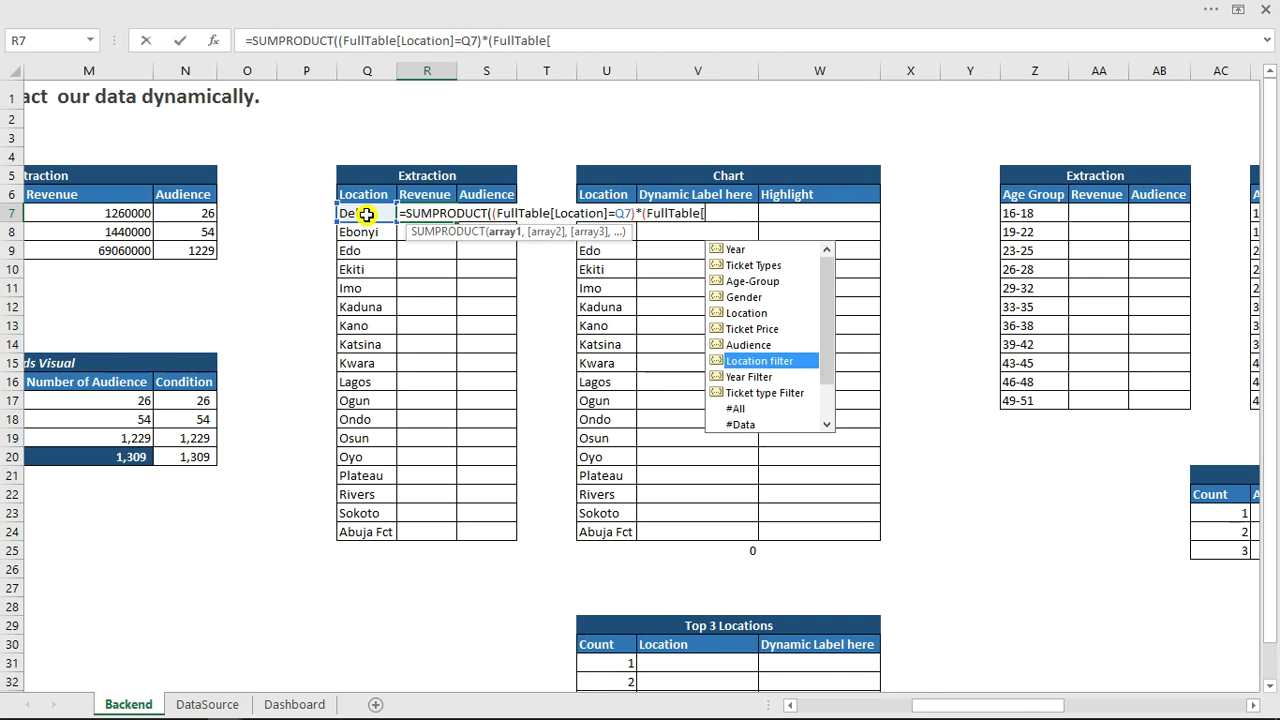
{"action": "key", "text": "Down"}
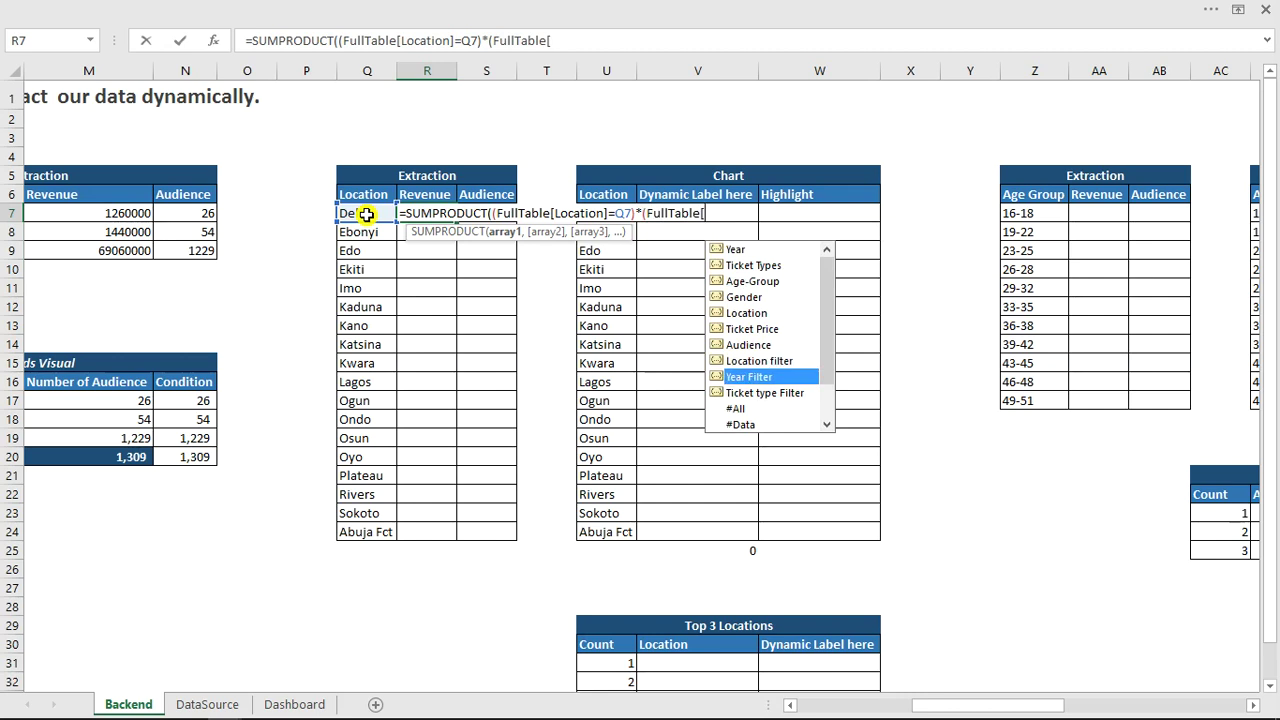
{"action": "key", "text": "Tab"}
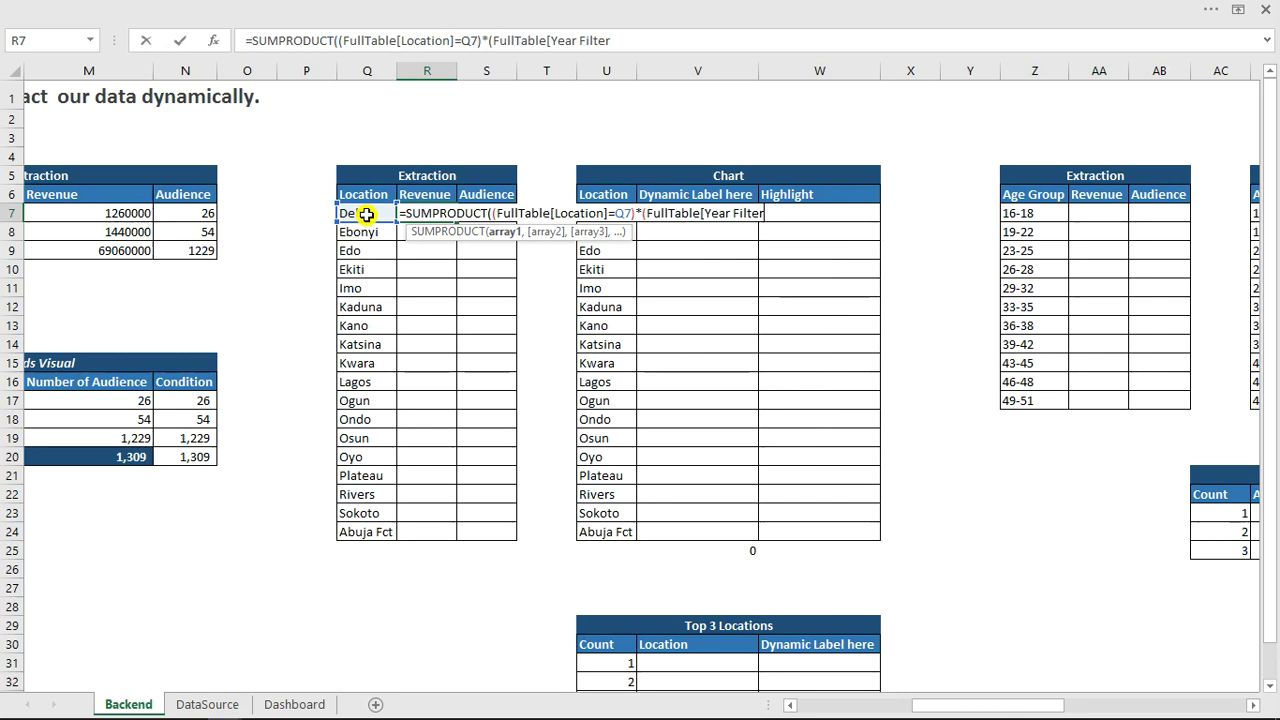
Add a third SUMPRODUCT factor in R7 that references the FullTable[Ticket type Filter] column.
{"action": "type", "text": "])*(Ful"}
{"action": "key", "text": "Tab"}
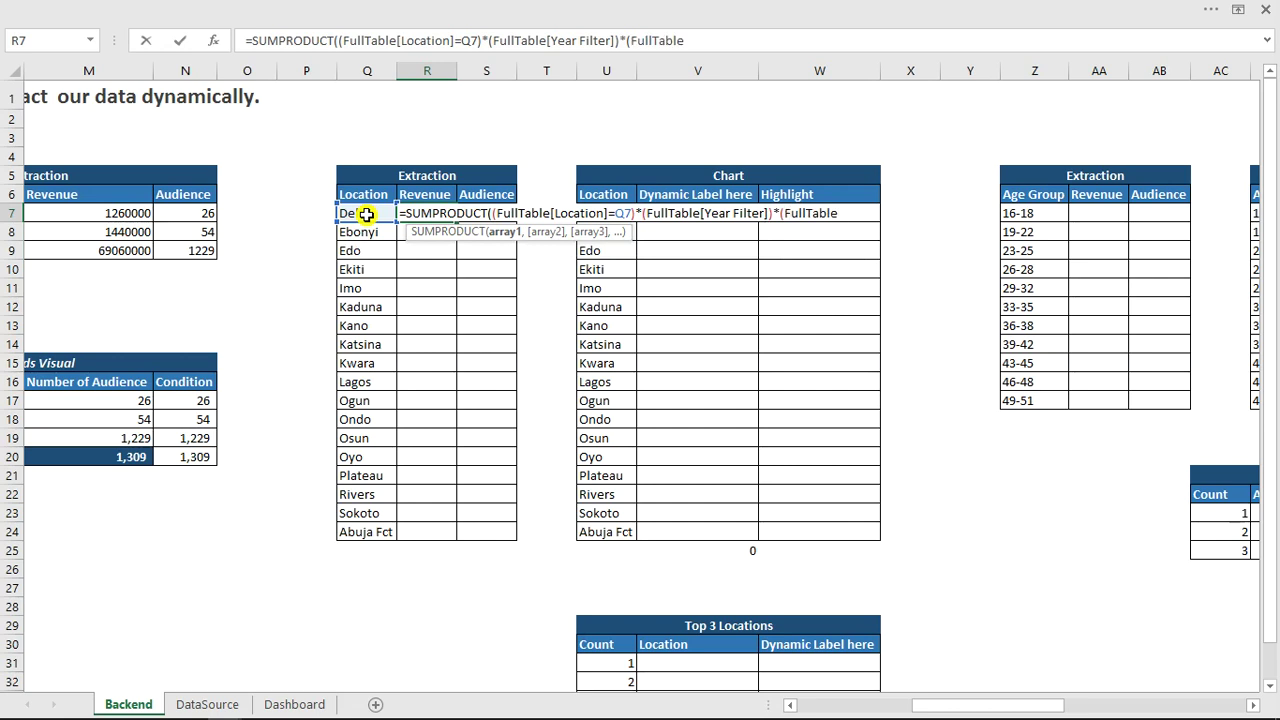
{"action": "type", "text": "["}
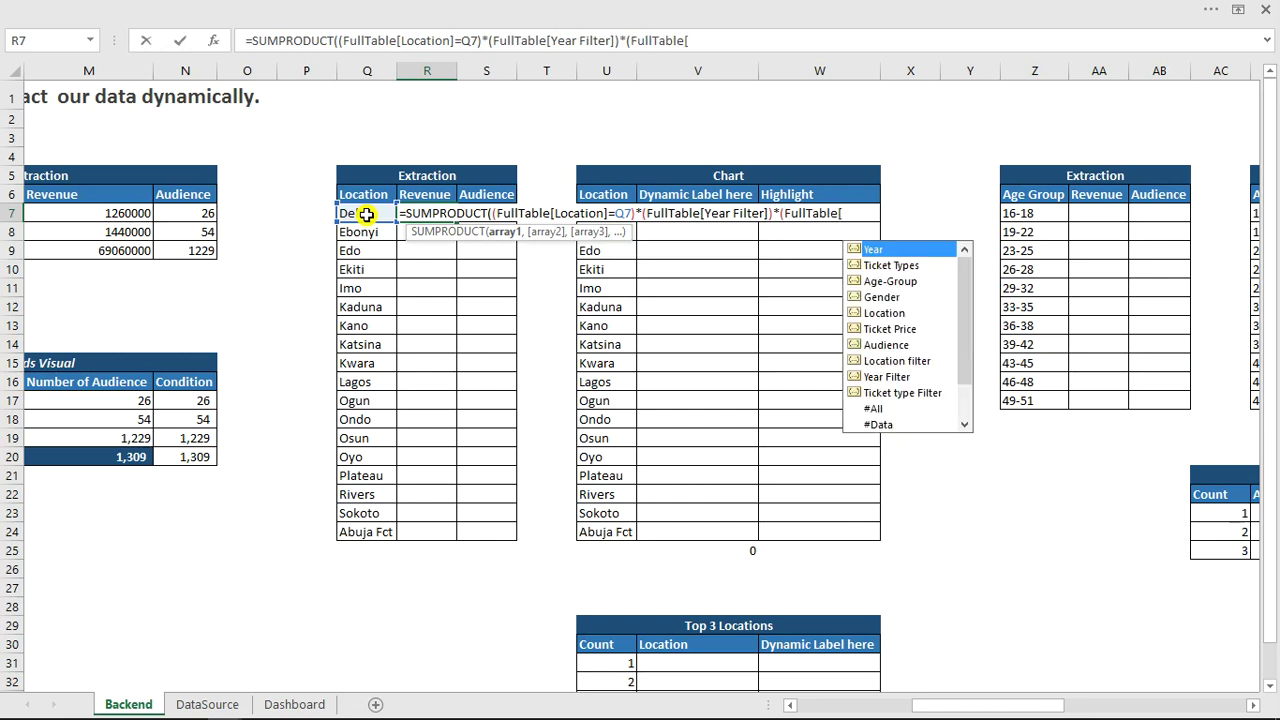
{"action": "key", "text": "Down"}
{"action": "key", "text": "Down"}
{"action": "key", "text": "Down"}
{"action": "key", "text": "Down"}
{"action": "key", "text": "Down"}
{"action": "key", "text": "Down"}
{"action": "key", "text": "Down"}
{"action": "key", "text": "Down"}
{"action": "key", "text": "Down"}
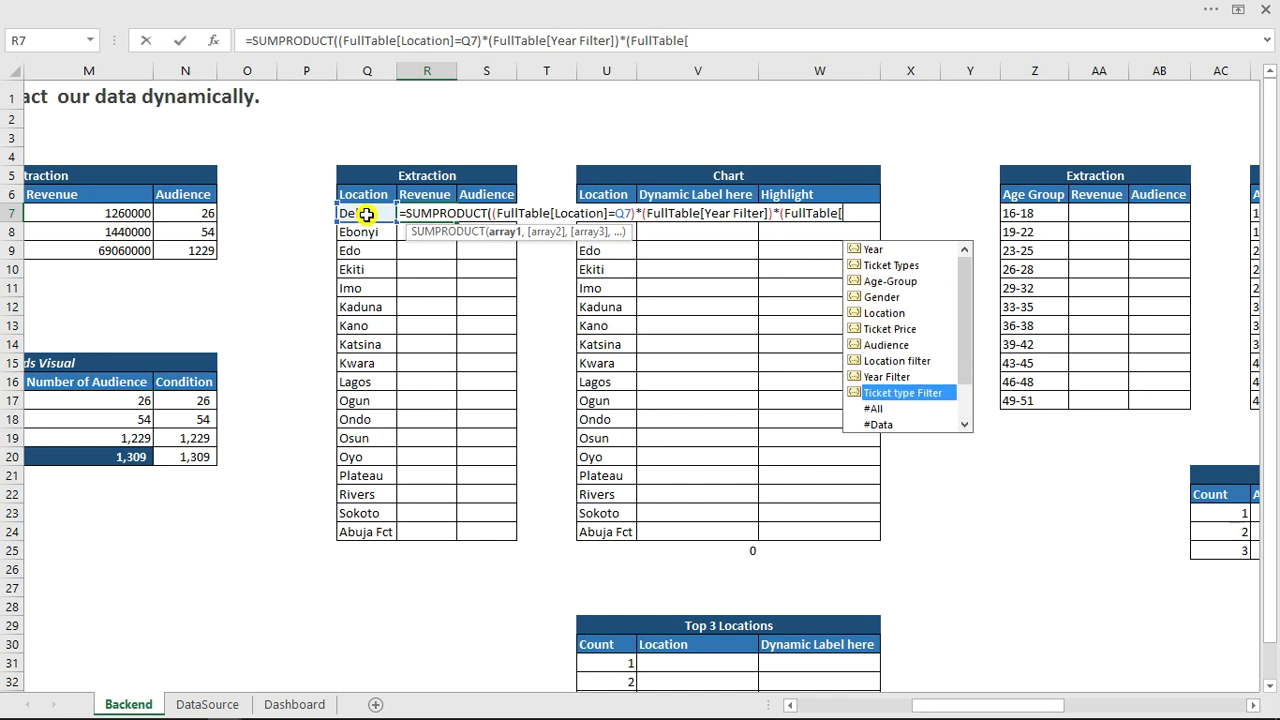
{"action": "key", "text": "Tab"}
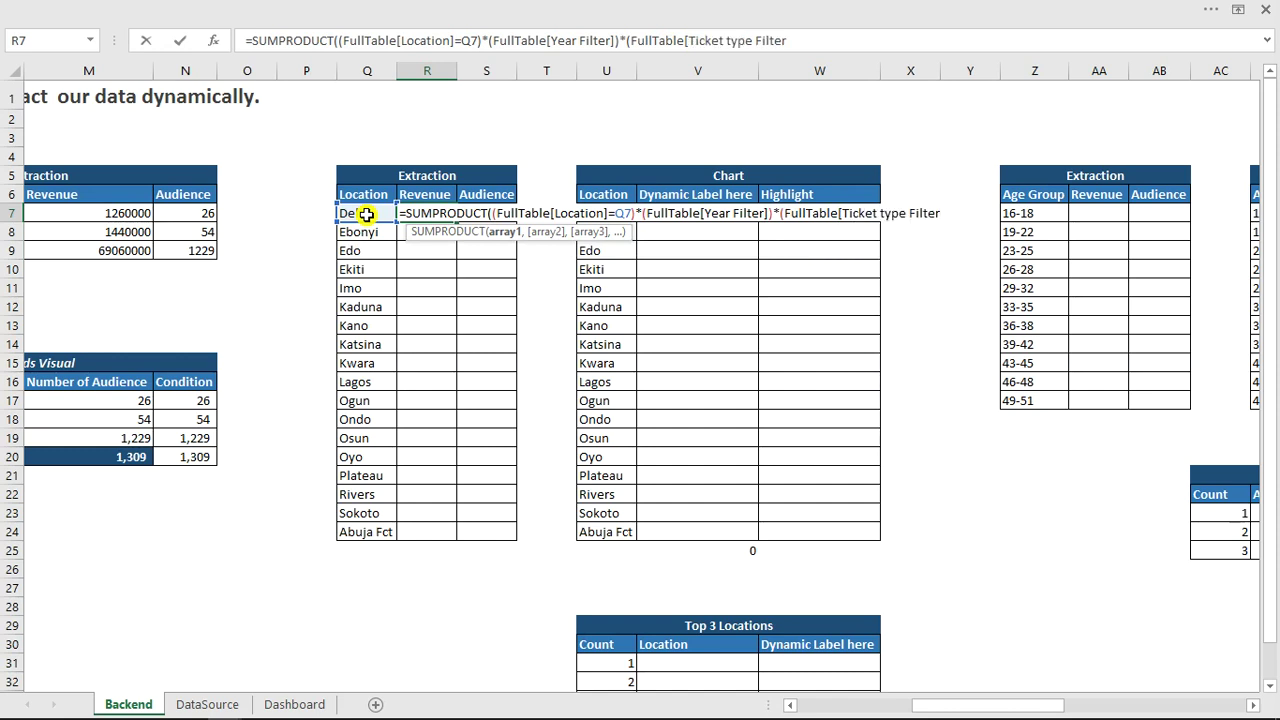
Start a fourth SUMPRODUCT factor in R7 with an open FullTable column reference.
{"action": "type", "text": "])*("}
{"action": "type", "text": "ful"}
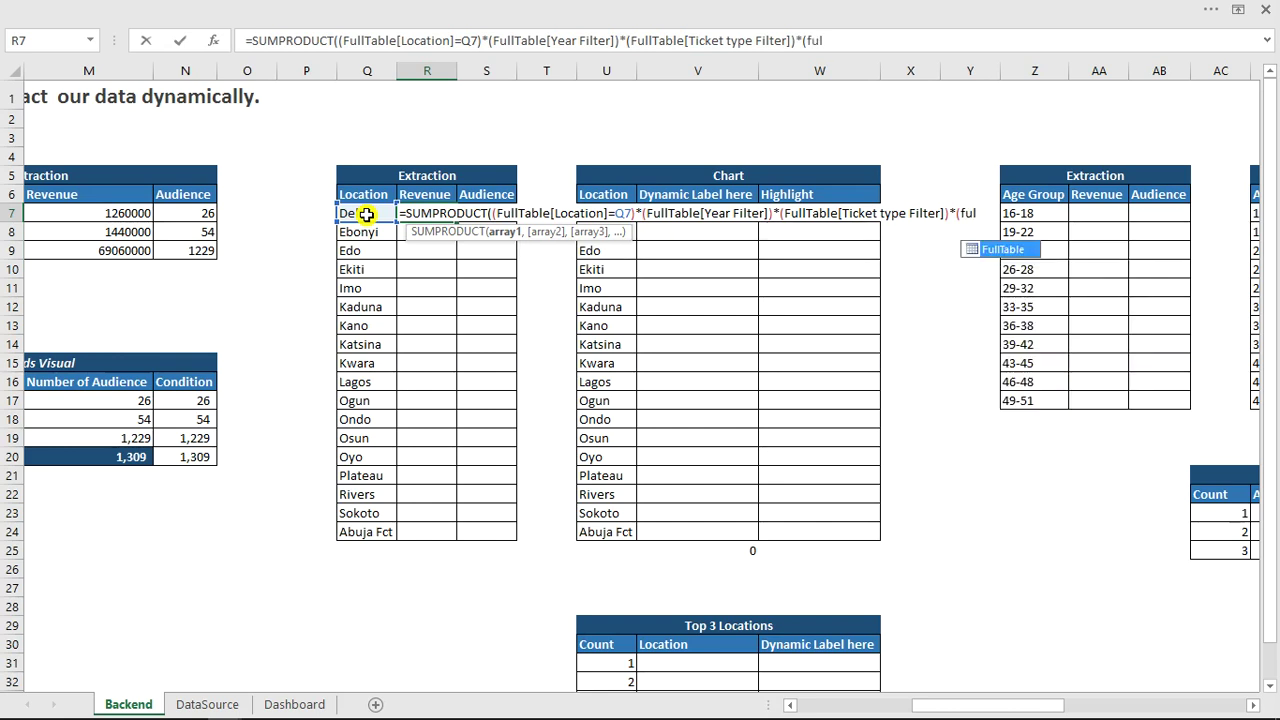
{"action": "key", "text": "Tab"}
{"action": "type", "text": "["}
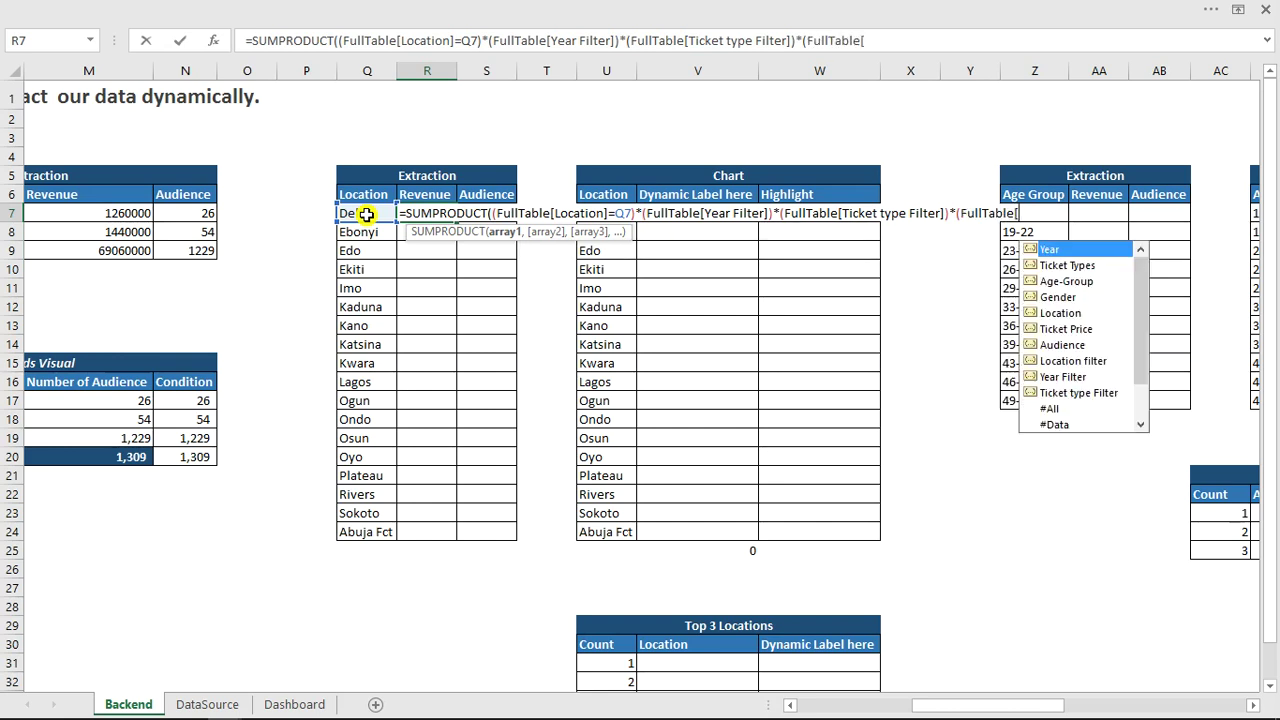
{"action": "key", "text": "Down"}
{"action": "key", "text": "Down"}
{"action": "key", "text": "Down"}
{"action": "key", "text": "Down"}
{"action": "key", "text": "Down"}
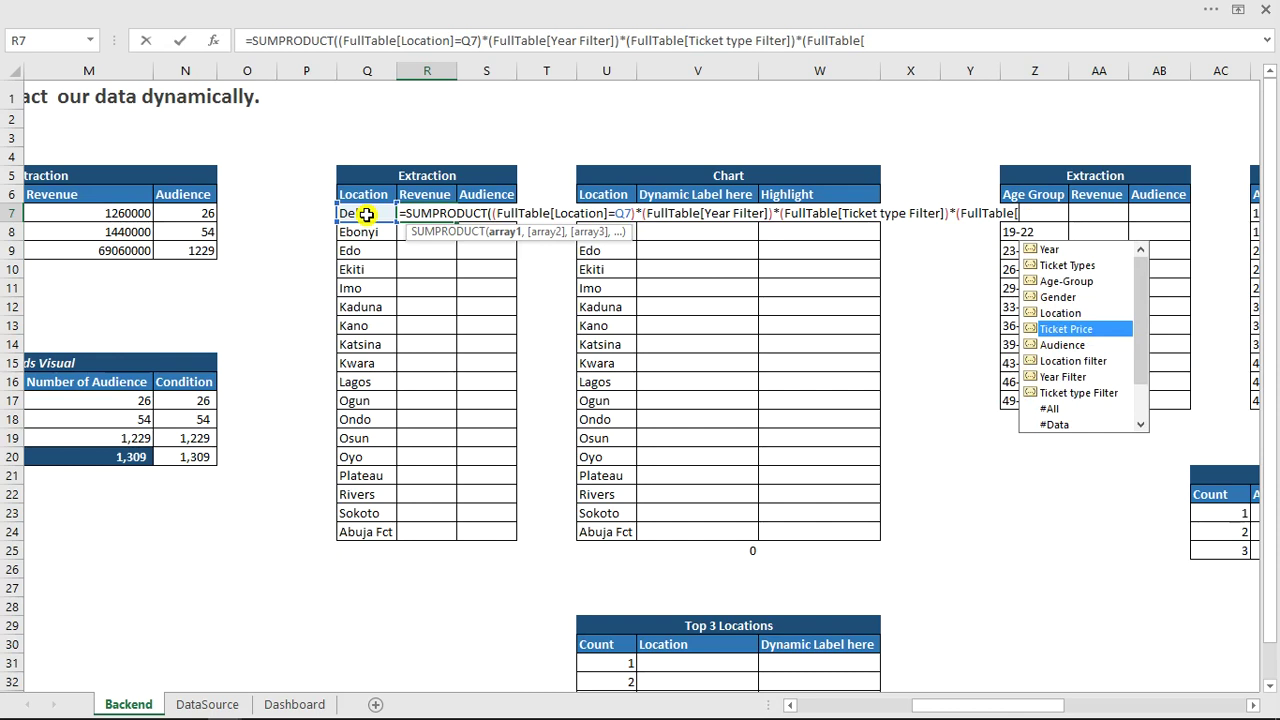
{"action": "key", "text": "Escape"}
{"action": "type", "text": "]"}
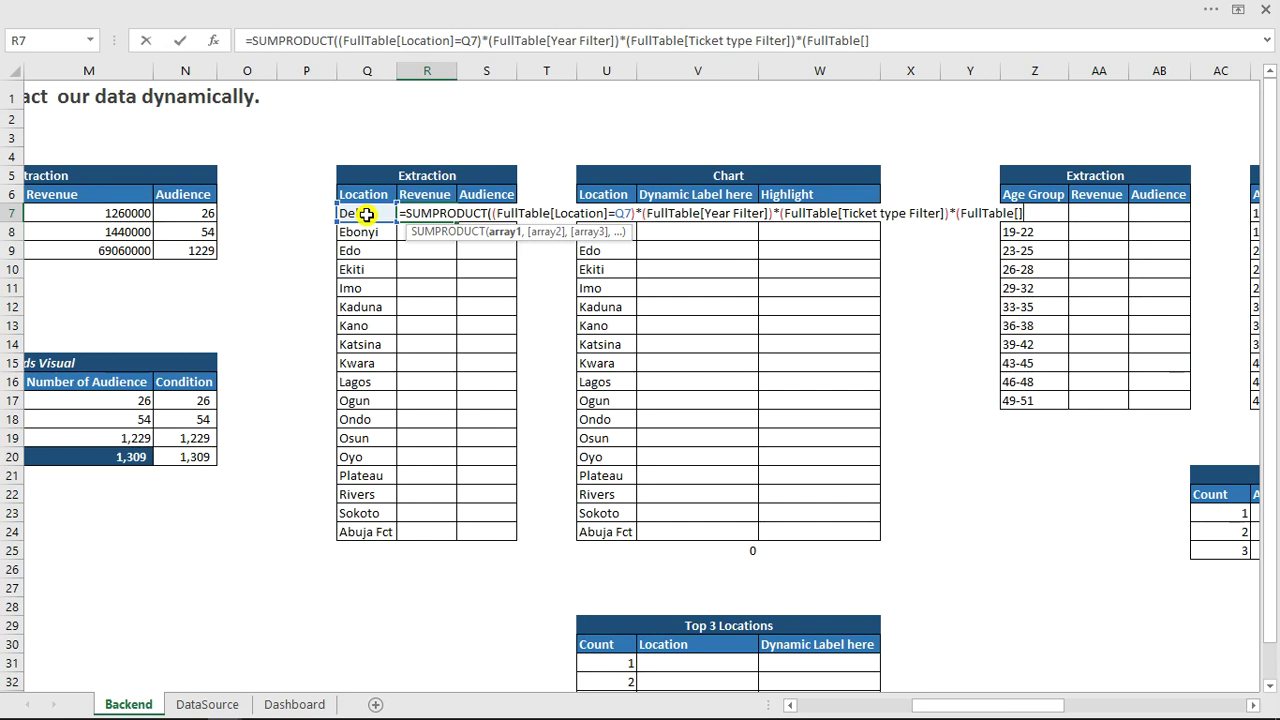
{"action": "key", "text": "BackSpace"}
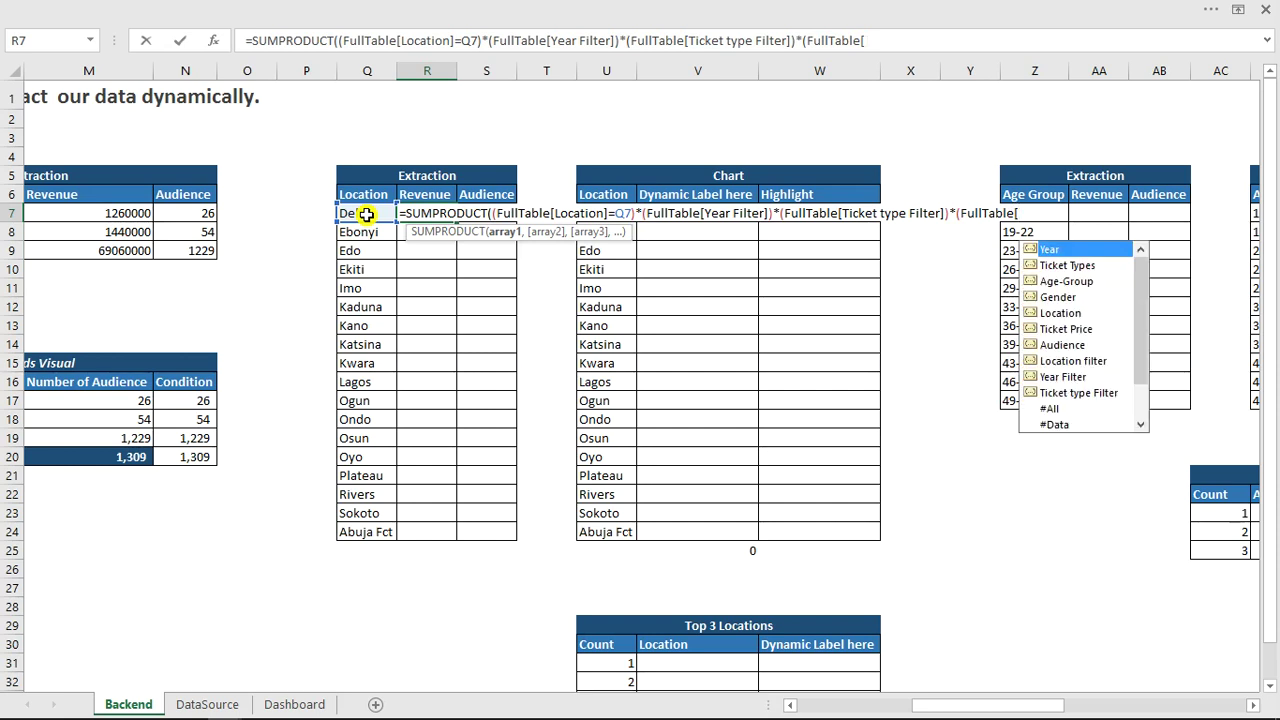
Choose Ticket Price as the FullTable column for the fourth factor of the R7 formula.
{"action": "key", "text": "Down"}
{"action": "key", "text": "Down"}
{"action": "key", "text": "Down"}
{"action": "key", "text": "Down"}
{"action": "key", "text": "Down"}
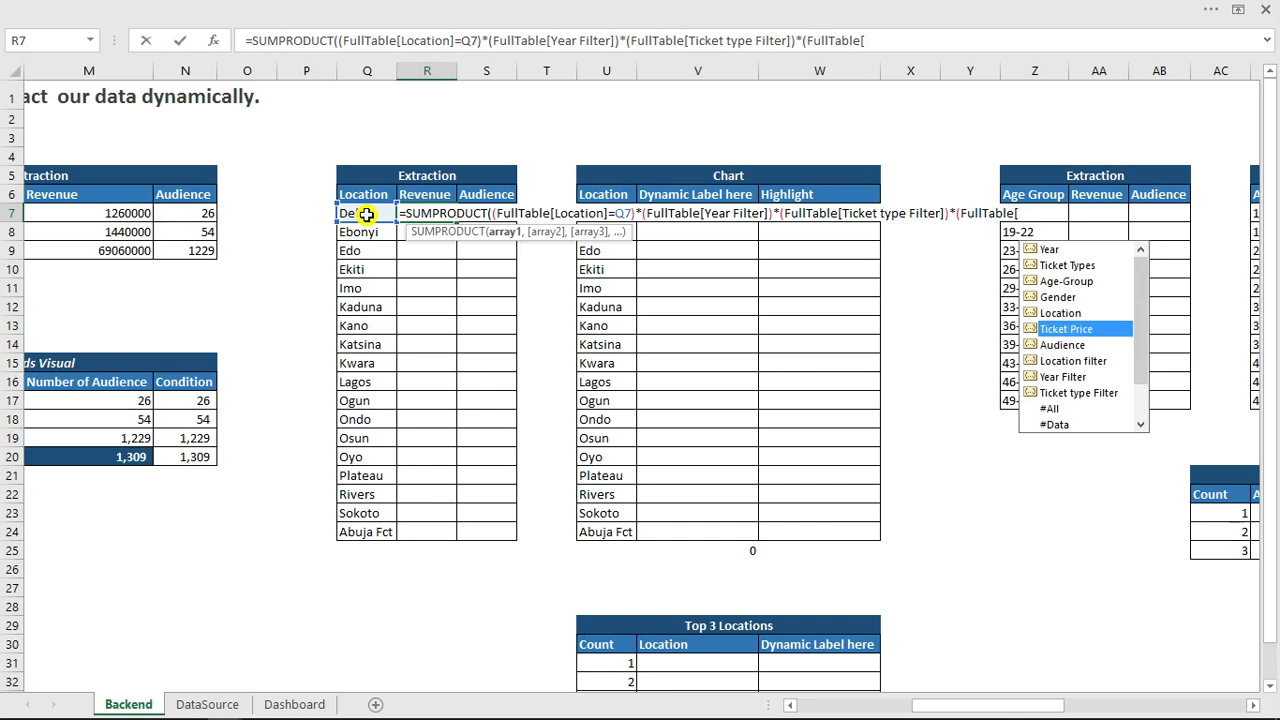
{"action": "key", "text": "Tab"}
{"action": "type", "text": "]"}
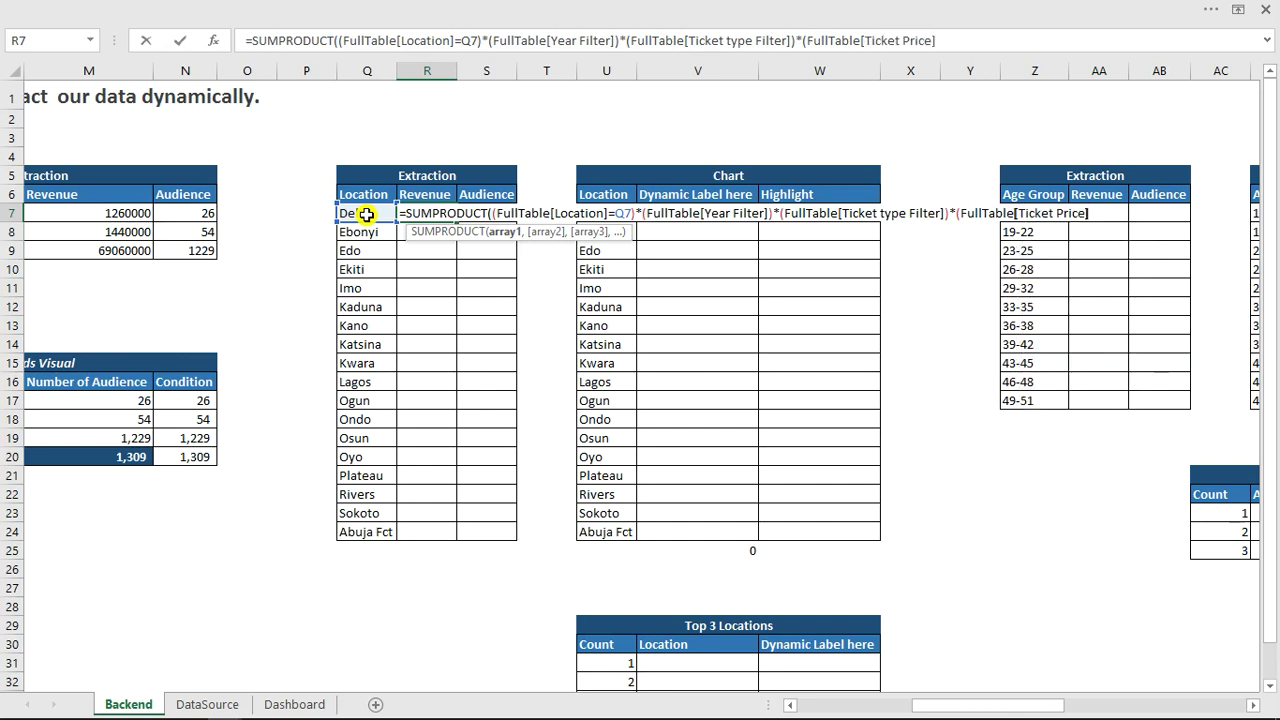
Complete the R7 SUMPRODUCT formula with its closing parentheses and fill it down the Revenue column to R24.
{"action": "type", "text": ")"}
{"action": "key", "text": "Return"}
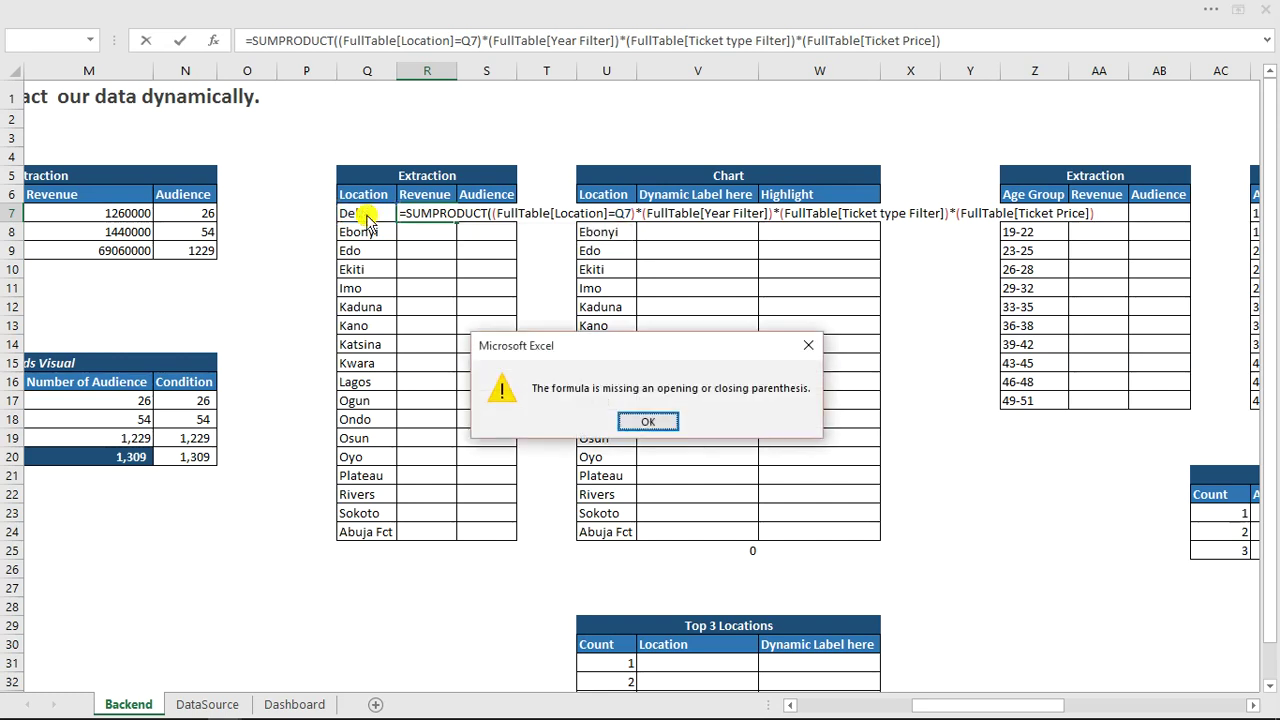
{"action": "key", "text": "Return"}
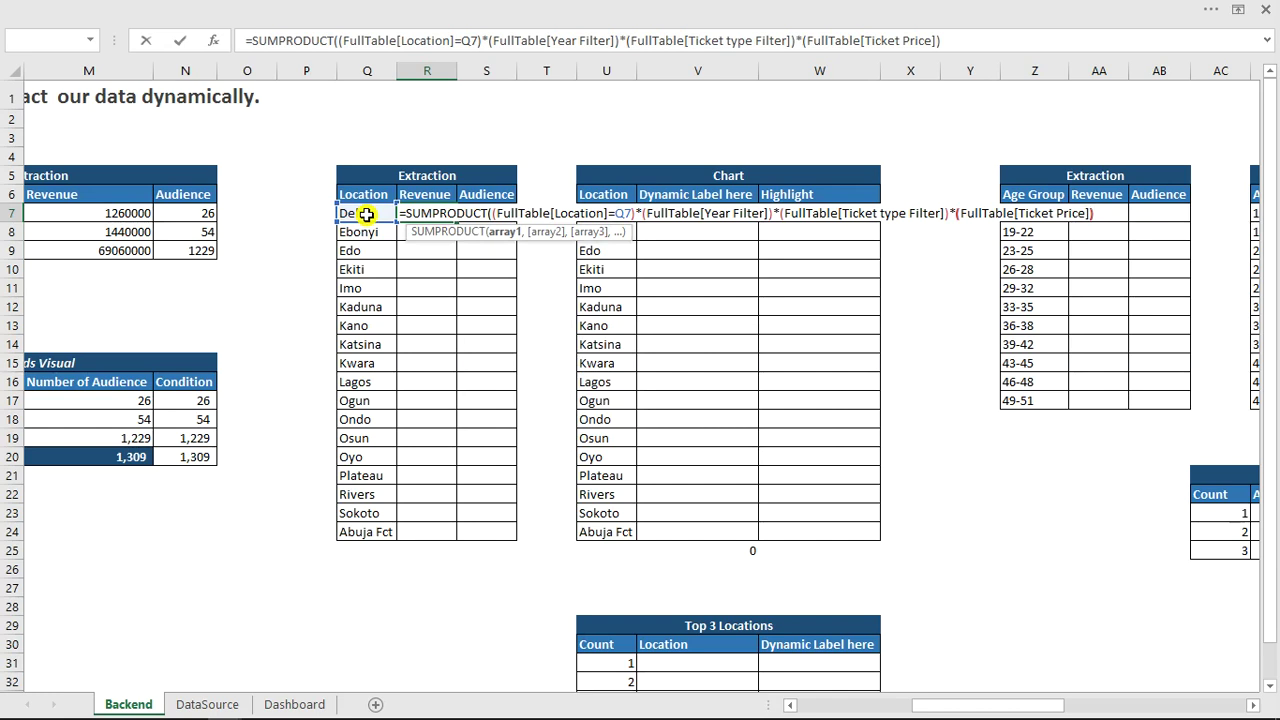
{"action": "type", "text": ")"}
{"action": "key", "text": "Return"}
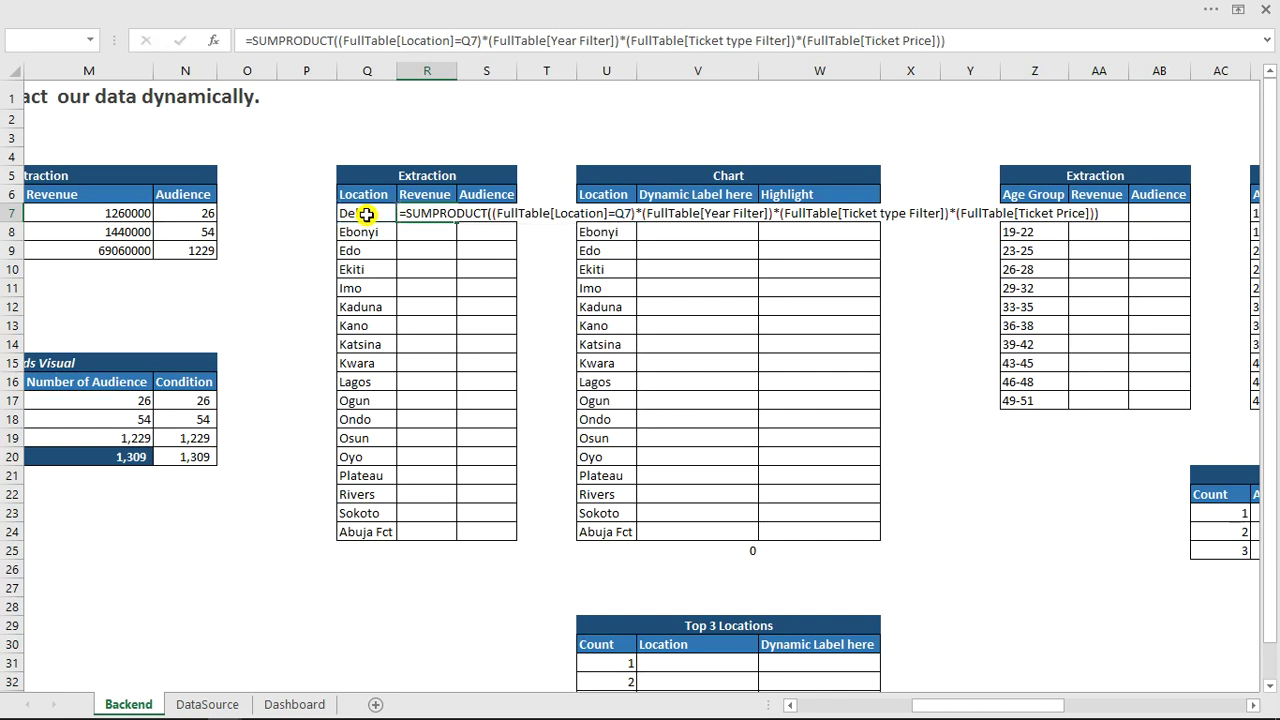
{"action": "left_click", "coordinate": [447, 211]}
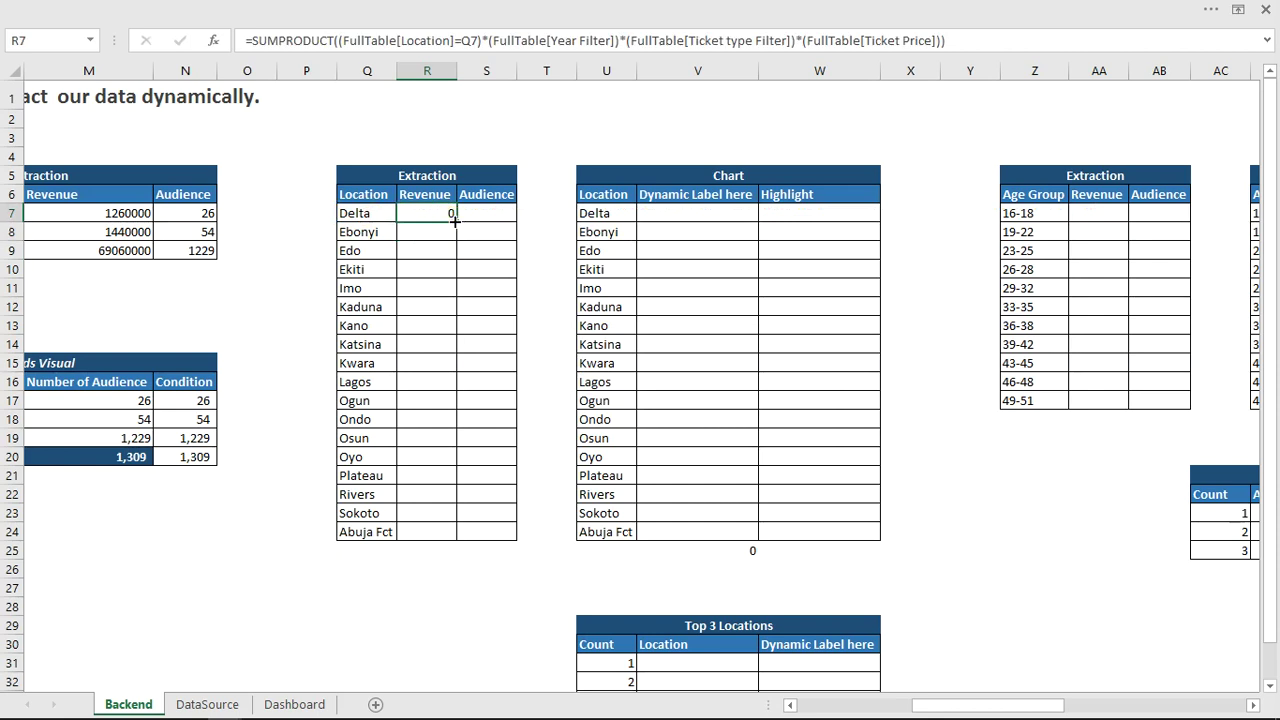
{"action": "double_click", "coordinate": [454, 221]}
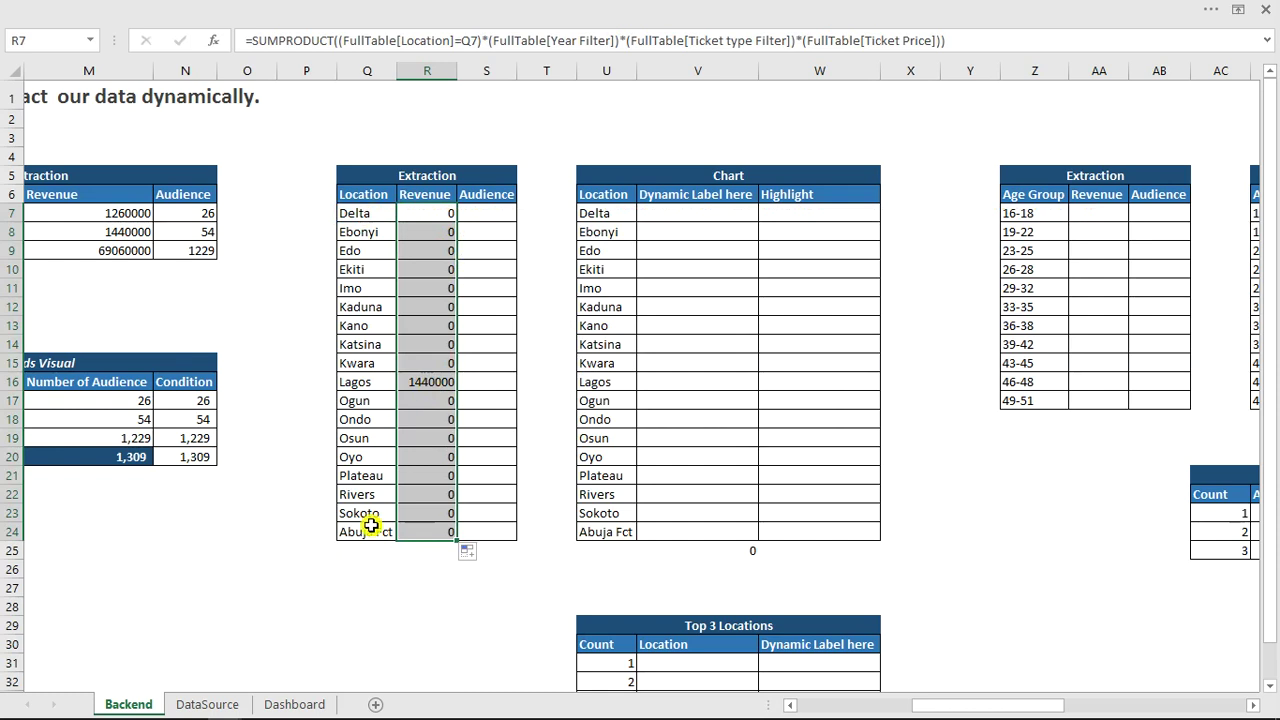
Check the filter selections on the Dashboard and the DataSource sheet, and return to R7 on the Backend sheet.
{"action": "left_click", "coordinate": [294, 704]}
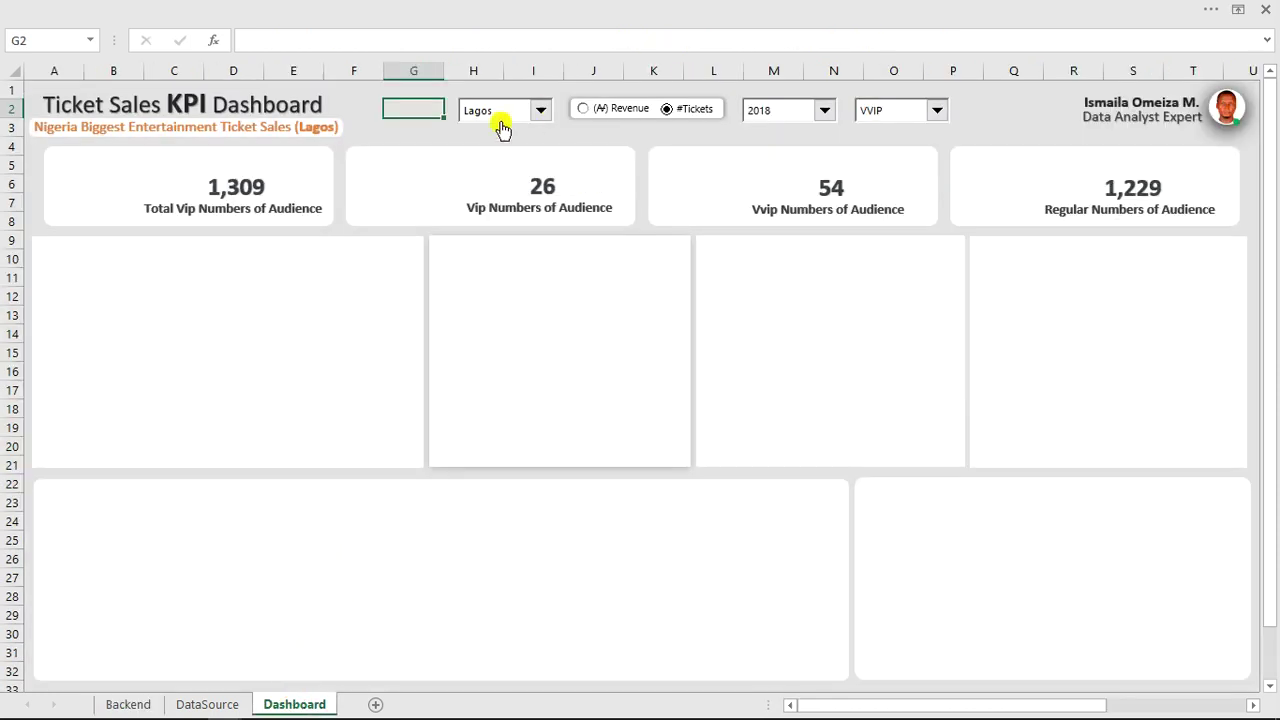
{"action": "left_click", "coordinate": [128, 704]}
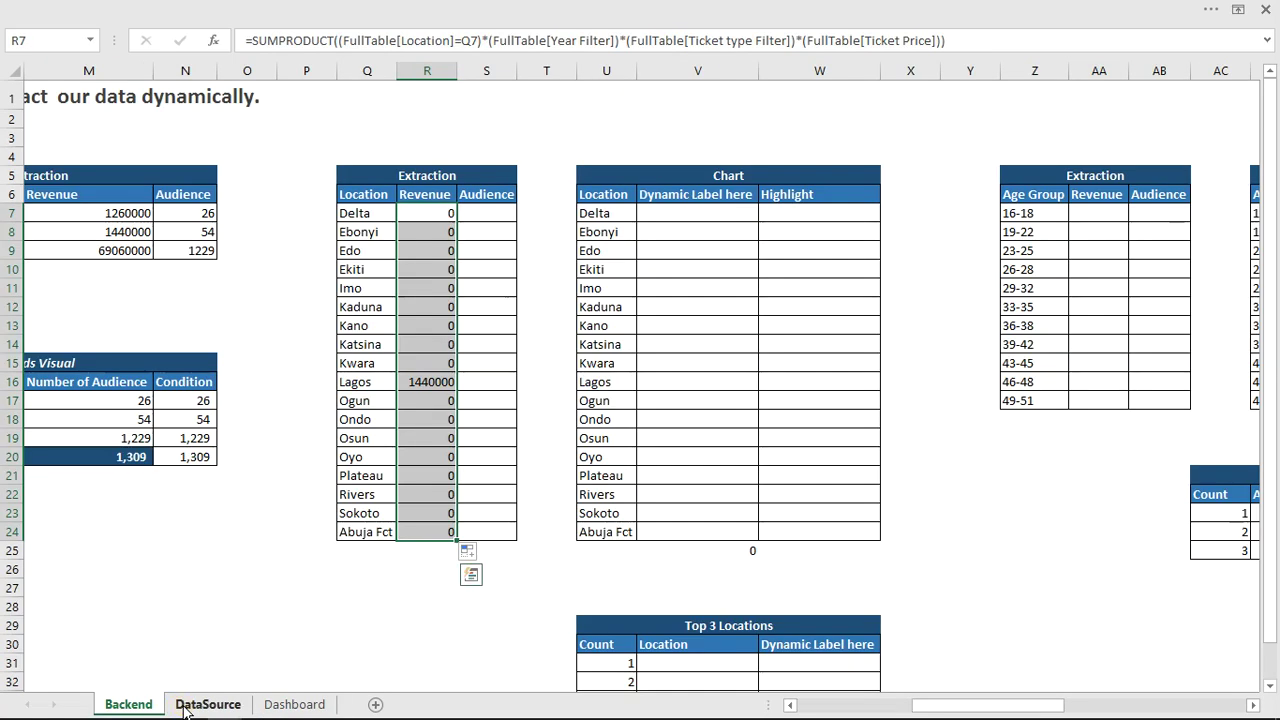
{"action": "left_click", "coordinate": [207, 704]}
{"action": "left_click", "coordinate": [135, 704]}
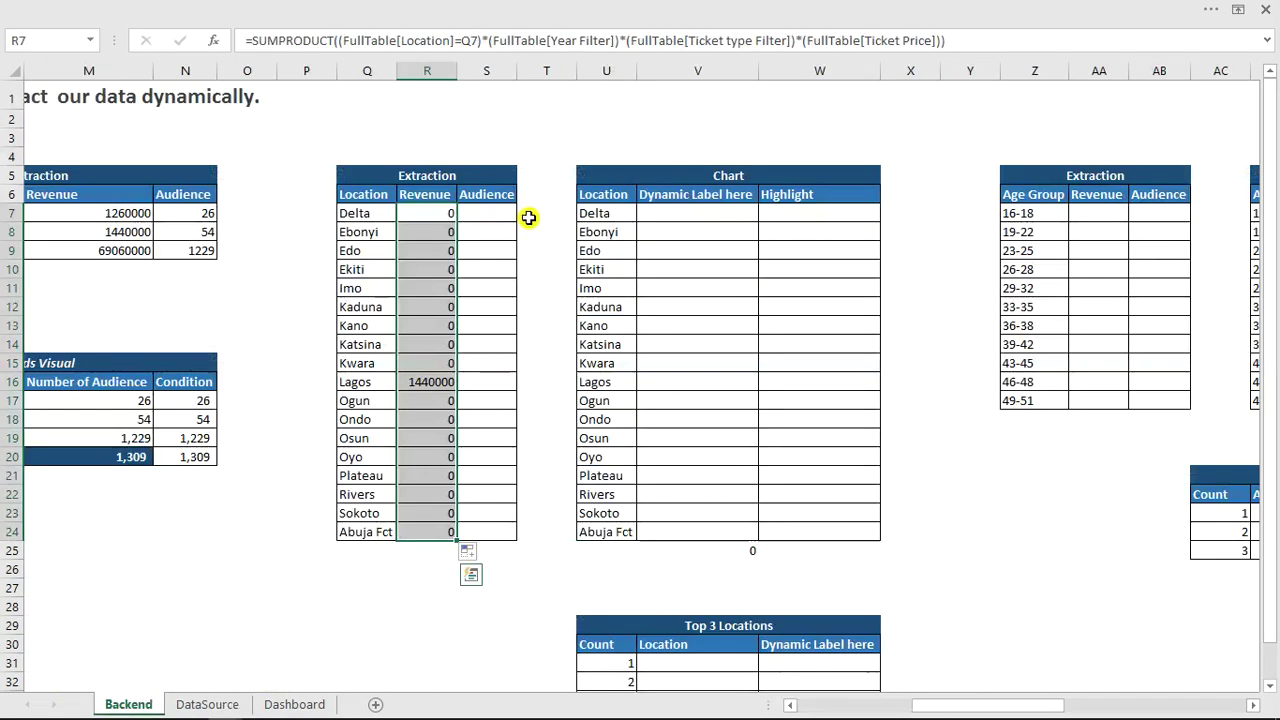
{"action": "left_click", "coordinate": [434, 210]}
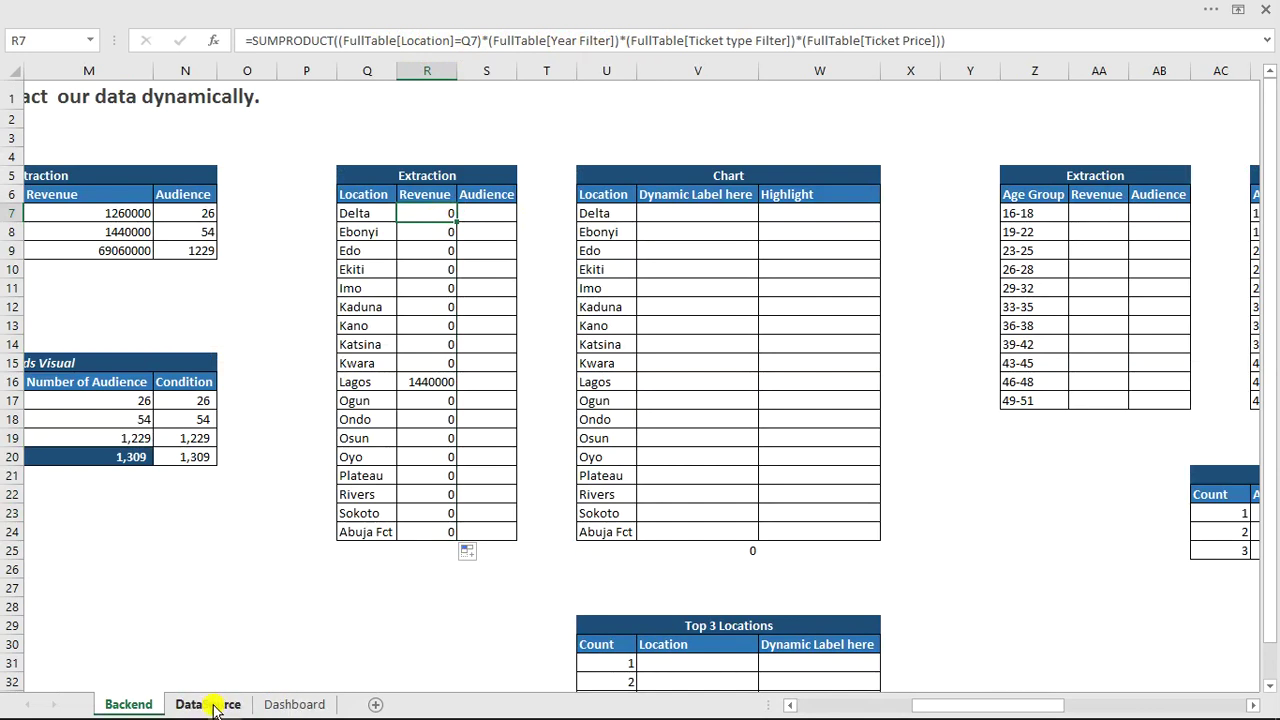
On the Dashboard, set the year filter to All Years and the ticket type filter to All Tickets.
{"action": "left_click", "coordinate": [295, 704]}
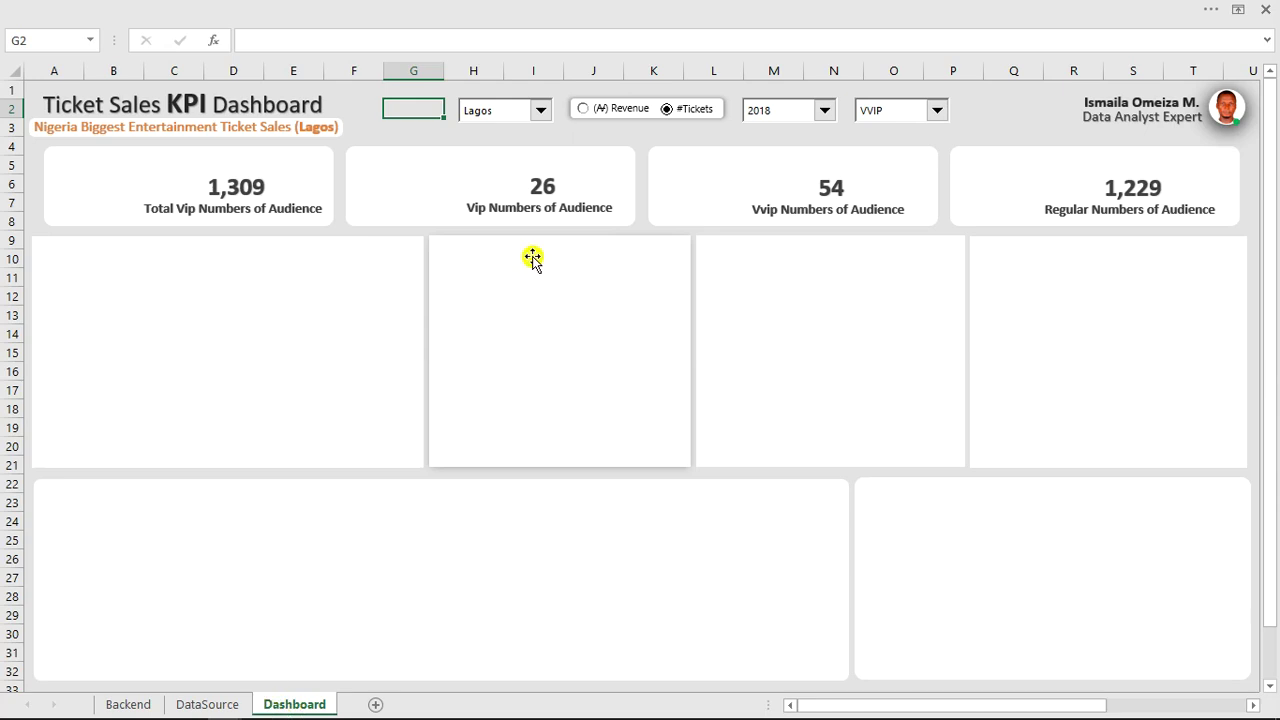
{"action": "left_click", "coordinate": [824, 110]}
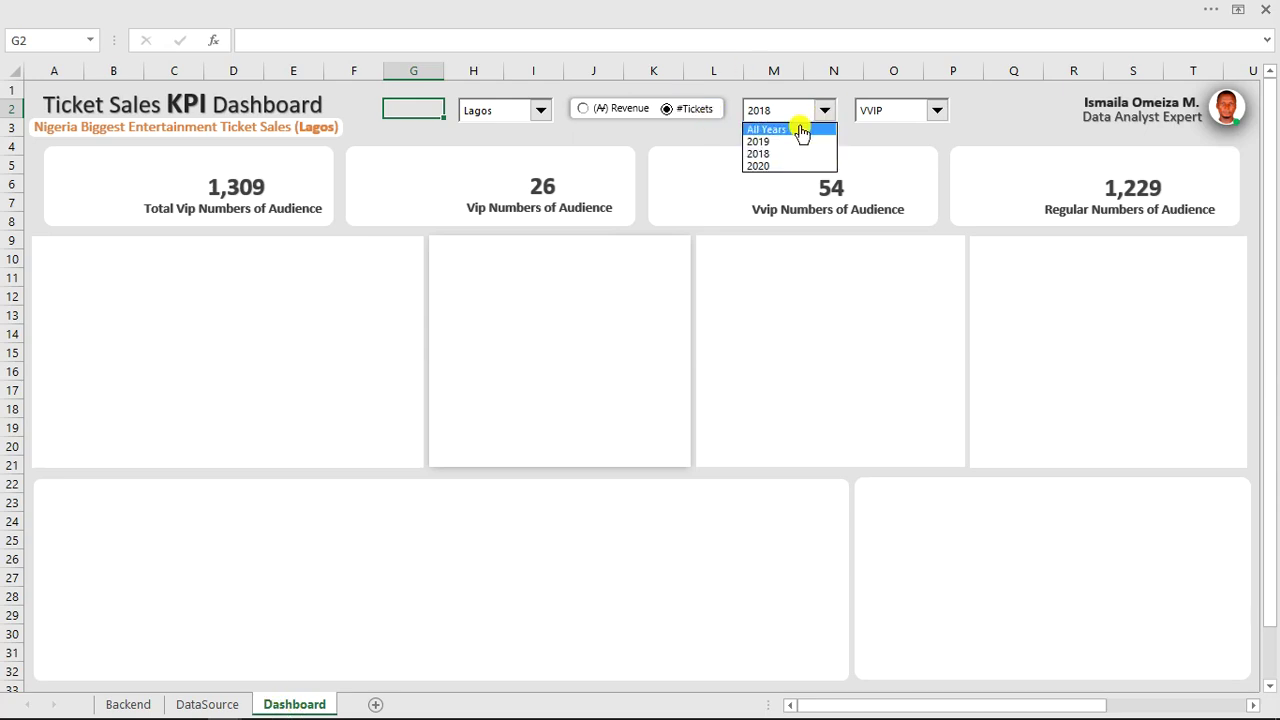
{"action": "left_click", "coordinate": [801, 131]}
{"action": "left_click", "coordinate": [937, 112]}
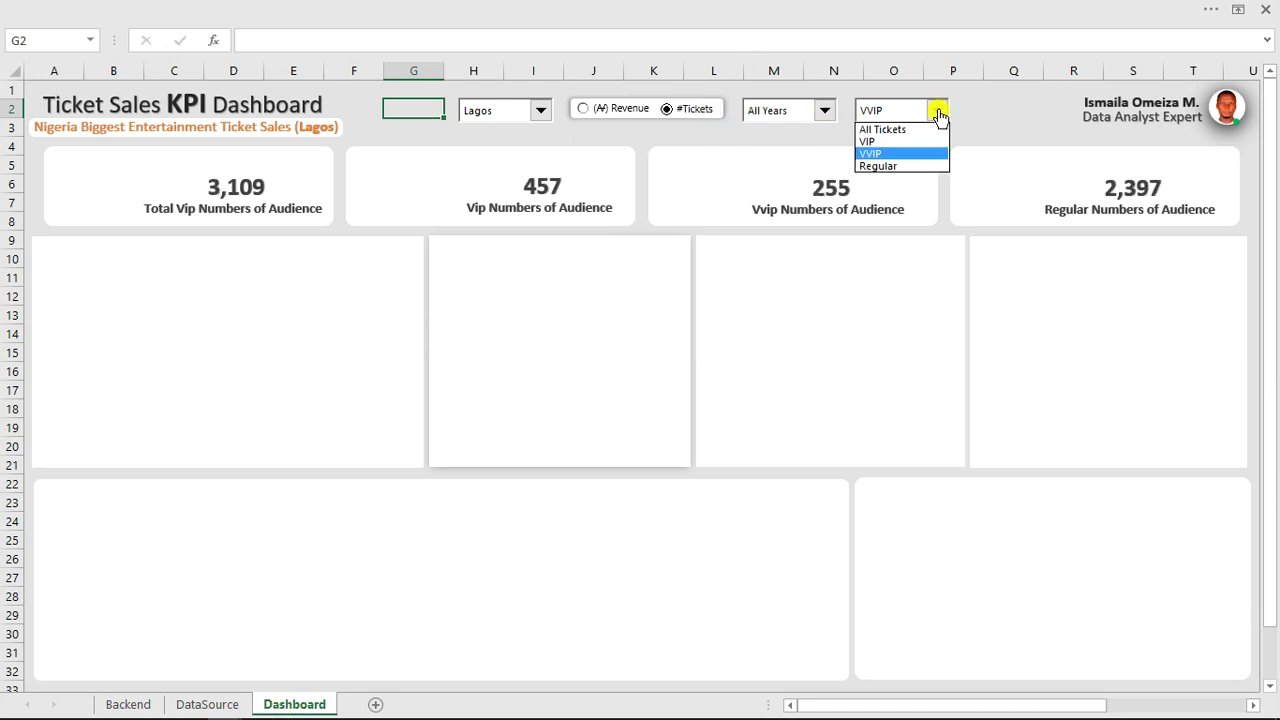
{"action": "left_click", "coordinate": [905, 133]}
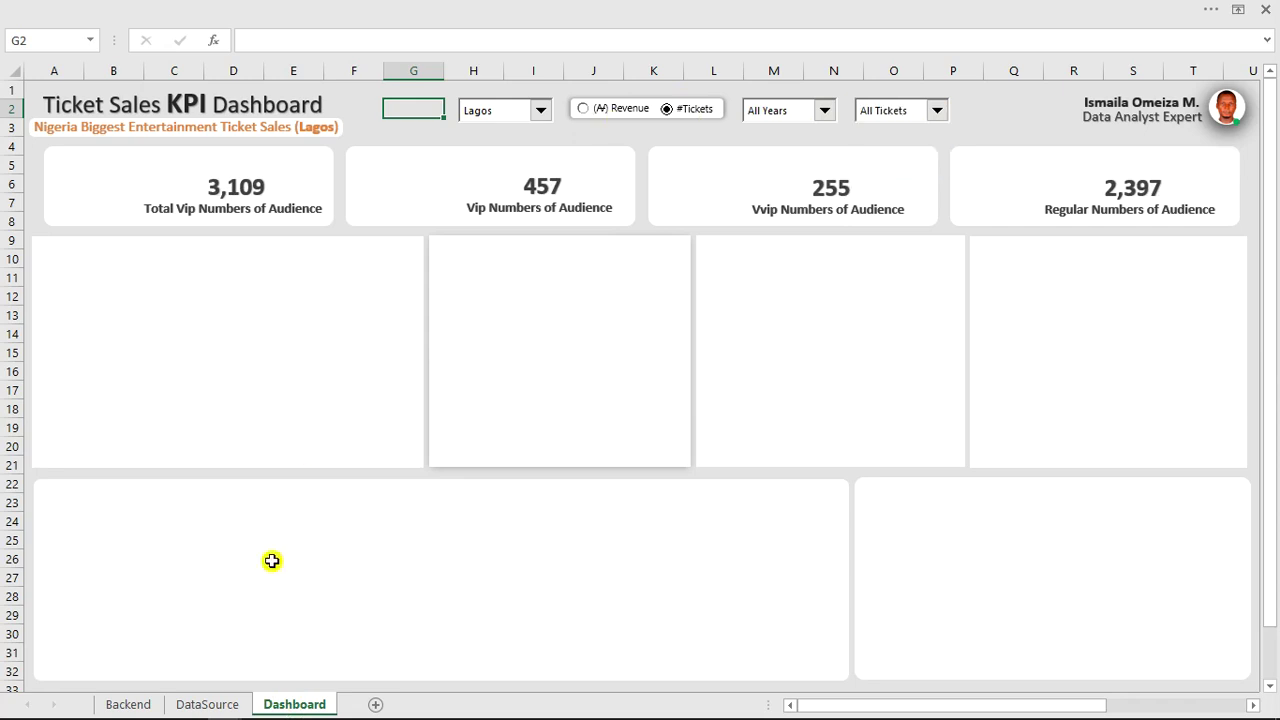
On the Backend sheet, widen column R slightly and copy the R7 SUMPRODUCT formula text into S7 for Delta's audience.
{"action": "left_click", "coordinate": [140, 704]}
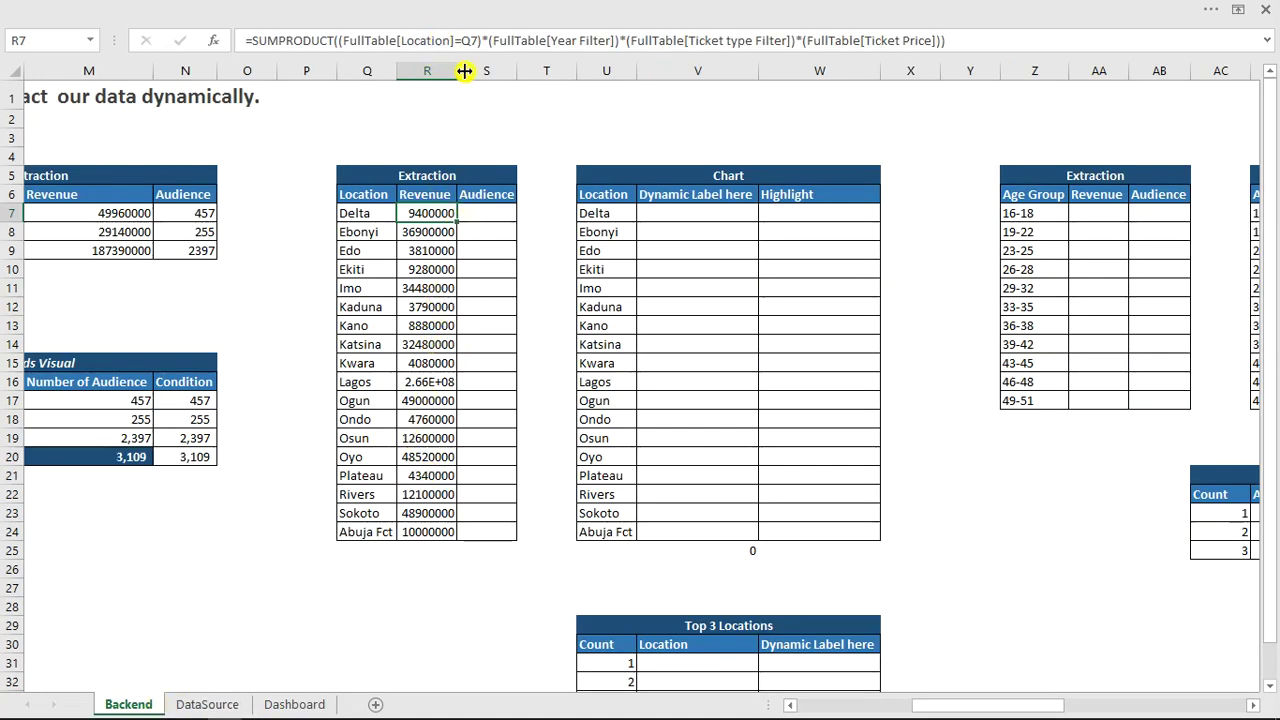
{"action": "left_click_drag", "start_coordinate": [455, 71], "coordinate": [461, 71]}
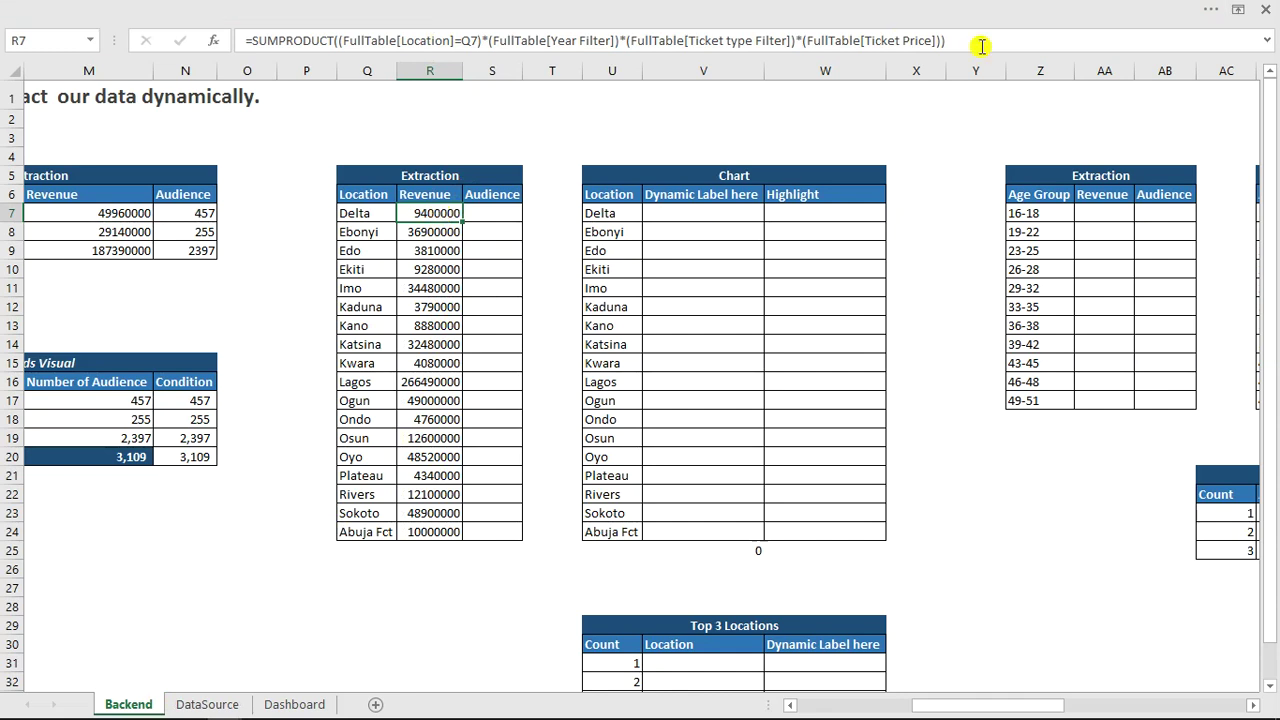
{"action": "left_click_drag", "start_coordinate": [1223, 40], "coordinate": [229, 40]}
{"action": "key", "text": "Escape"}
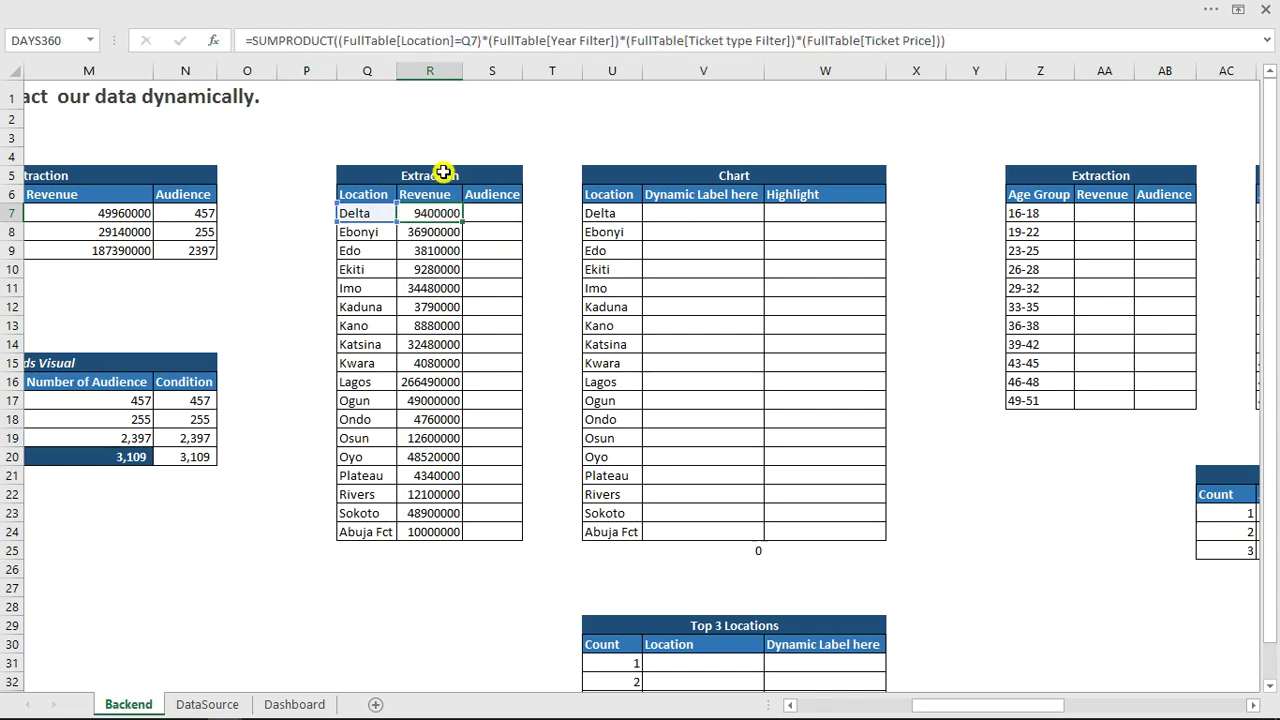
{"action": "left_click", "coordinate": [488, 210]}
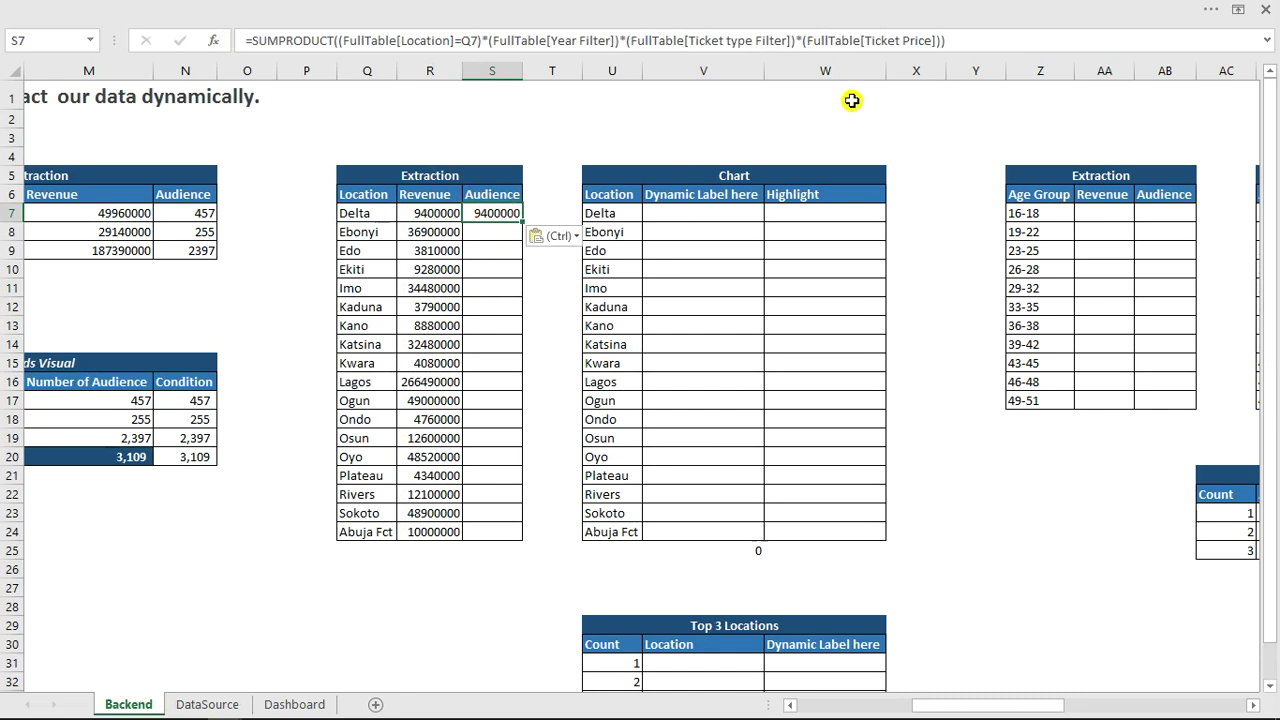
Change the summed column in the S7 formula to FullTable[Audience] and fill it down the Audience column to S24.
{"action": "left_click_drag", "start_coordinate": [931, 40], "coordinate": [862, 40]}
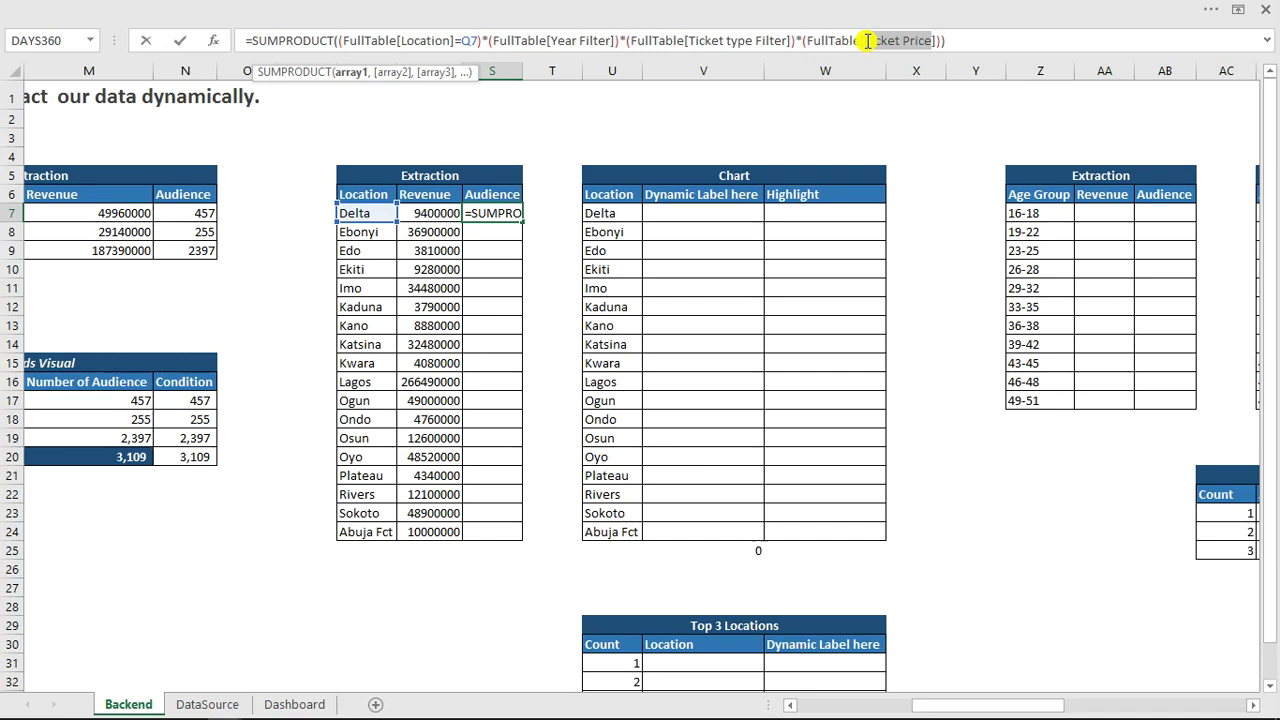
{"action": "type", "text": "a"}
{"action": "key", "text": "Down"}
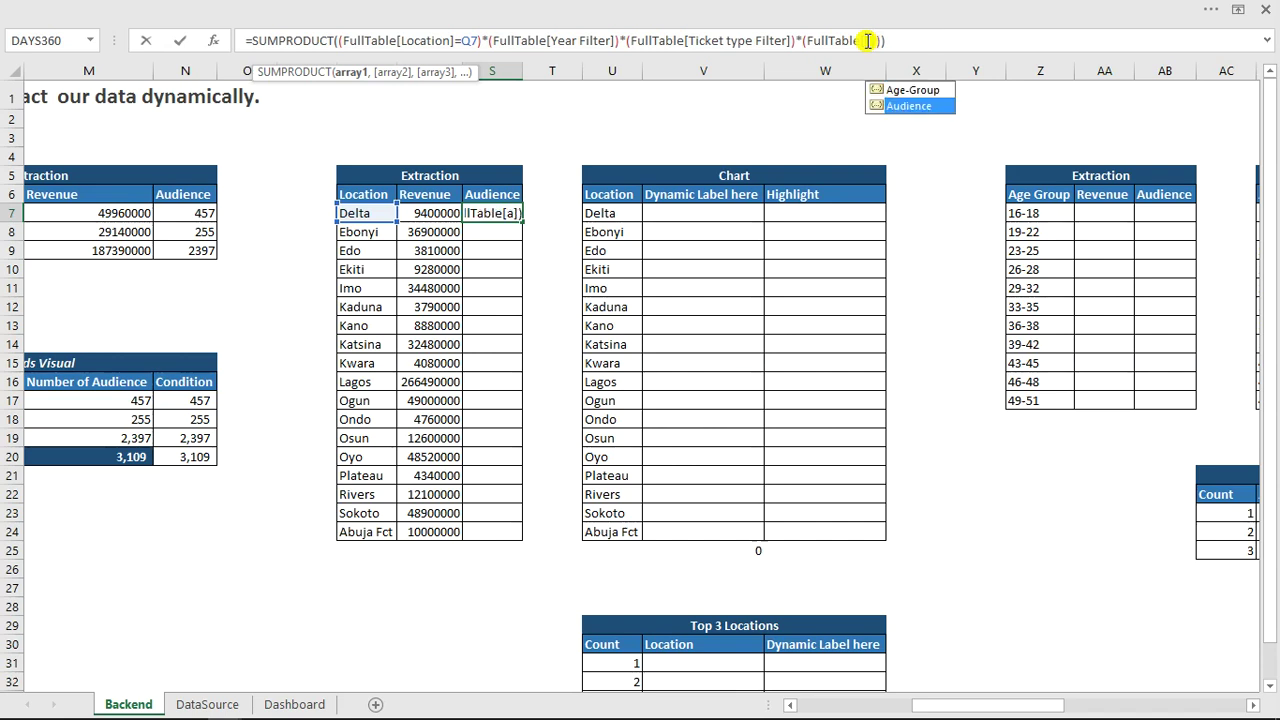
{"action": "key", "text": "Tab"}
{"action": "key", "text": "Return"}
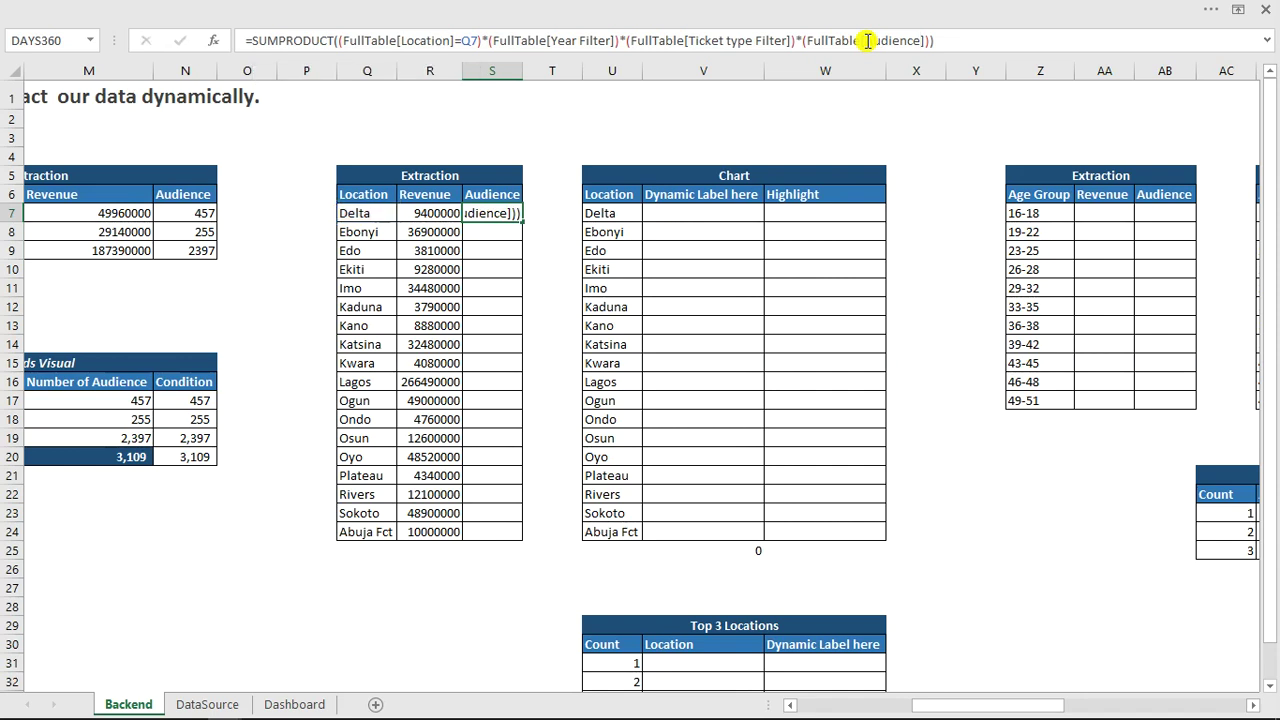
{"action": "left_click", "coordinate": [503, 217]}
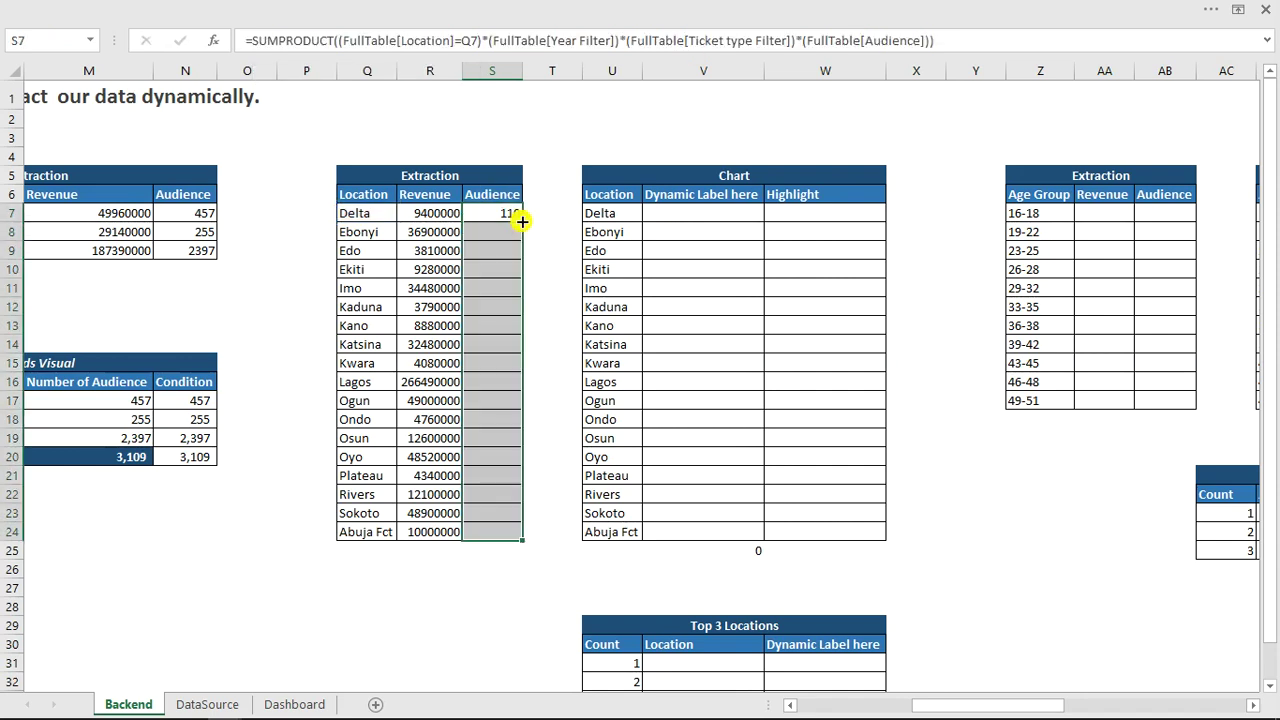
{"action": "double_click", "coordinate": [521, 221]}
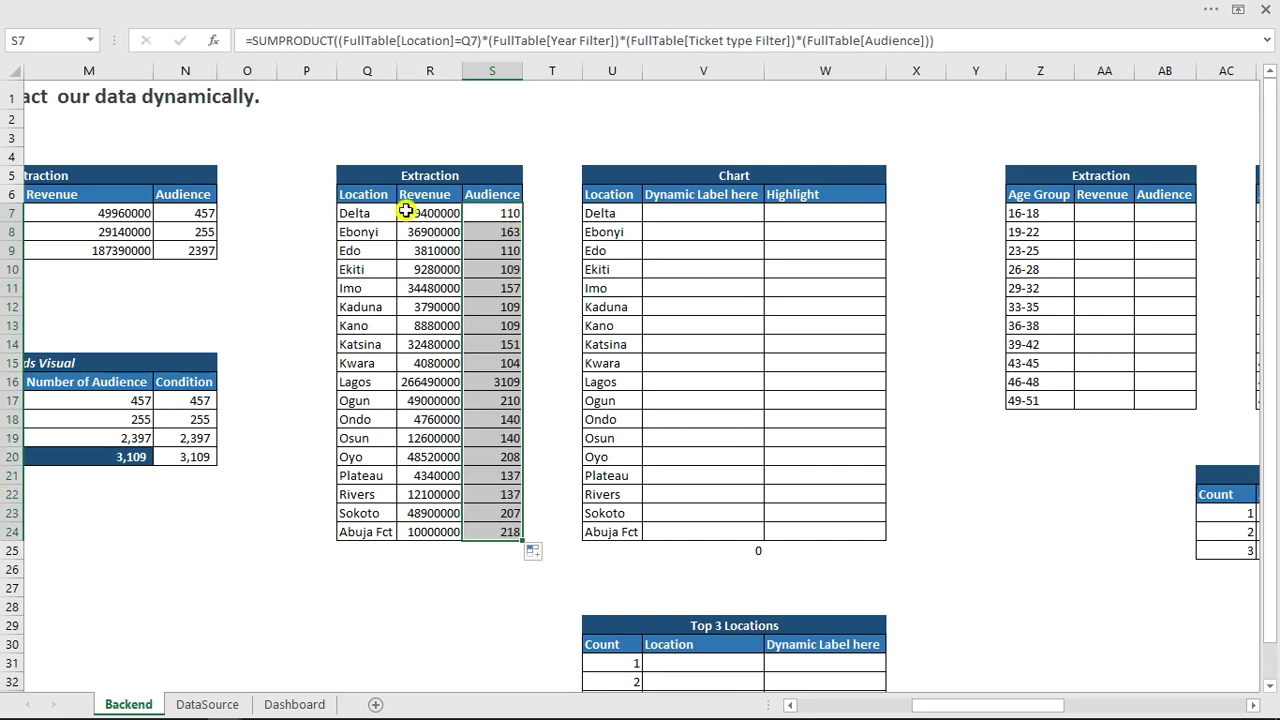
{"action": "left_click_drag", "start_coordinate": [416, 217], "coordinate": [420, 250]}
{"action": "left_click", "coordinate": [489, 214]}
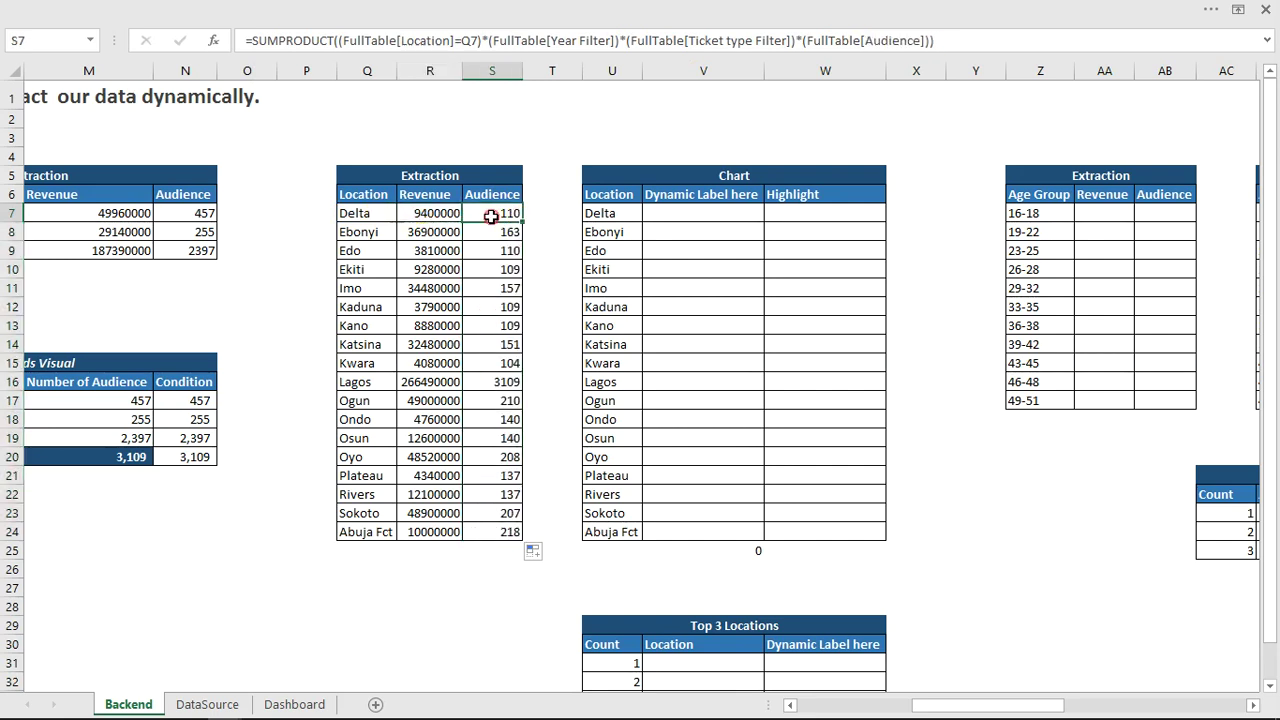
{"action": "left_click", "coordinate": [421, 213]}
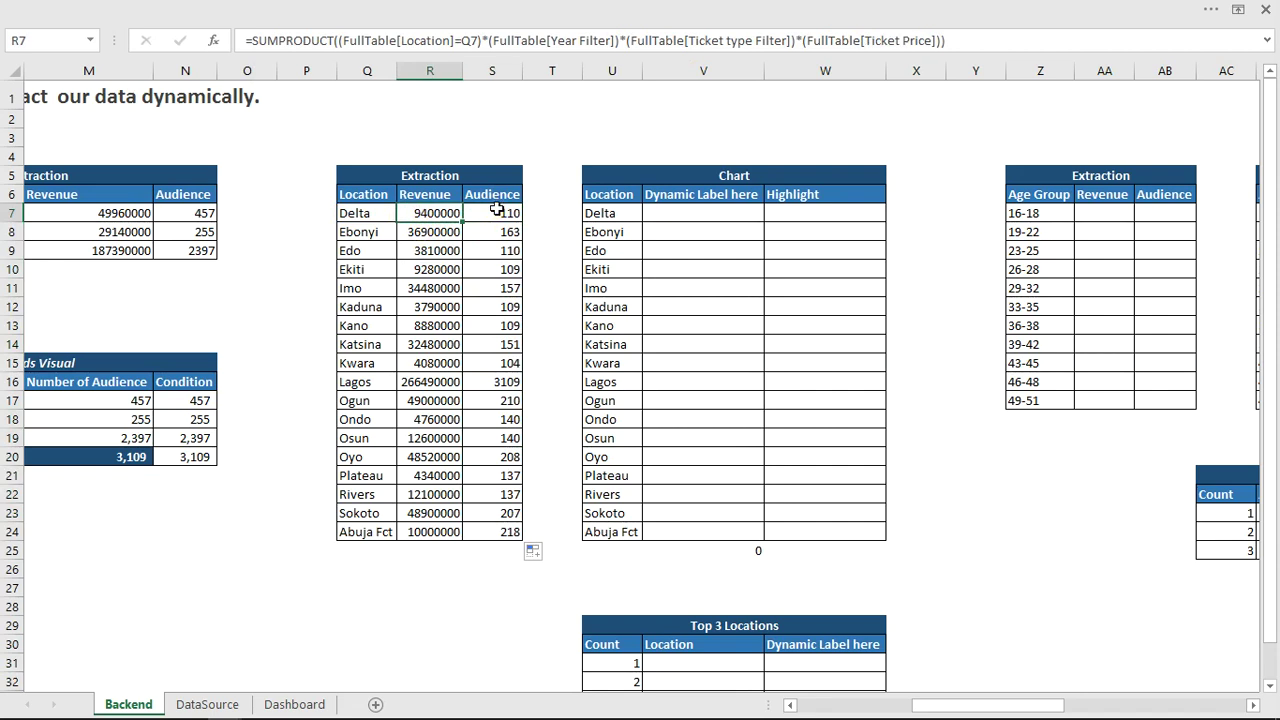
{"action": "left_click", "coordinate": [498, 209]}
Start an IF formula in V7 of the location Chart table with the test Header_OptionButton=1.
{"action": "left_click", "coordinate": [696, 212]}
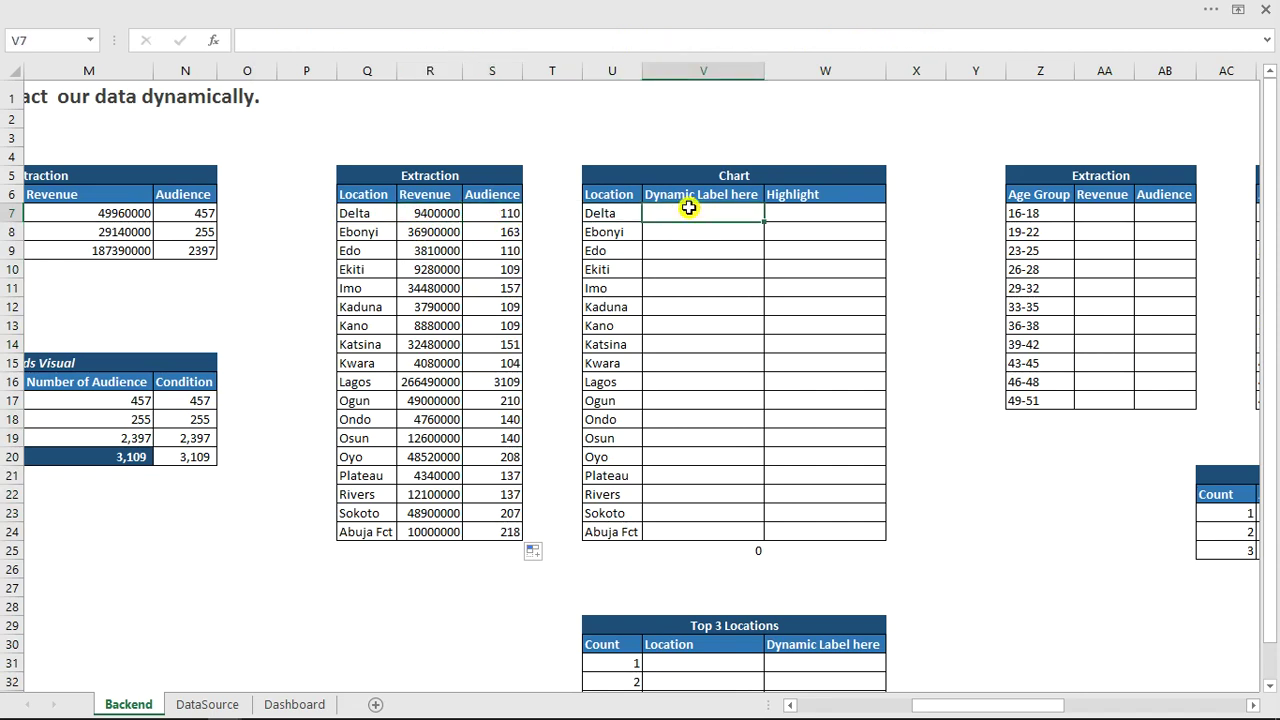
{"action": "type", "text": "="}
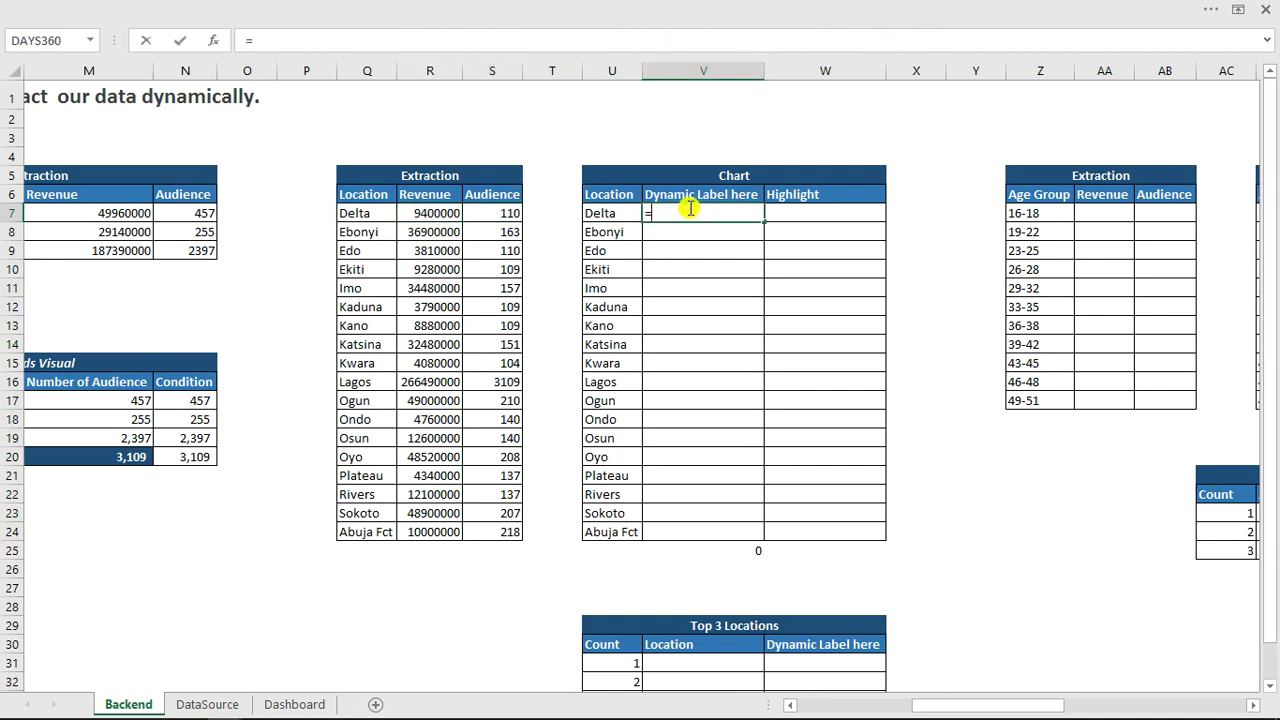
{"action": "type", "text": "if"}
{"action": "key", "text": "Tab"}
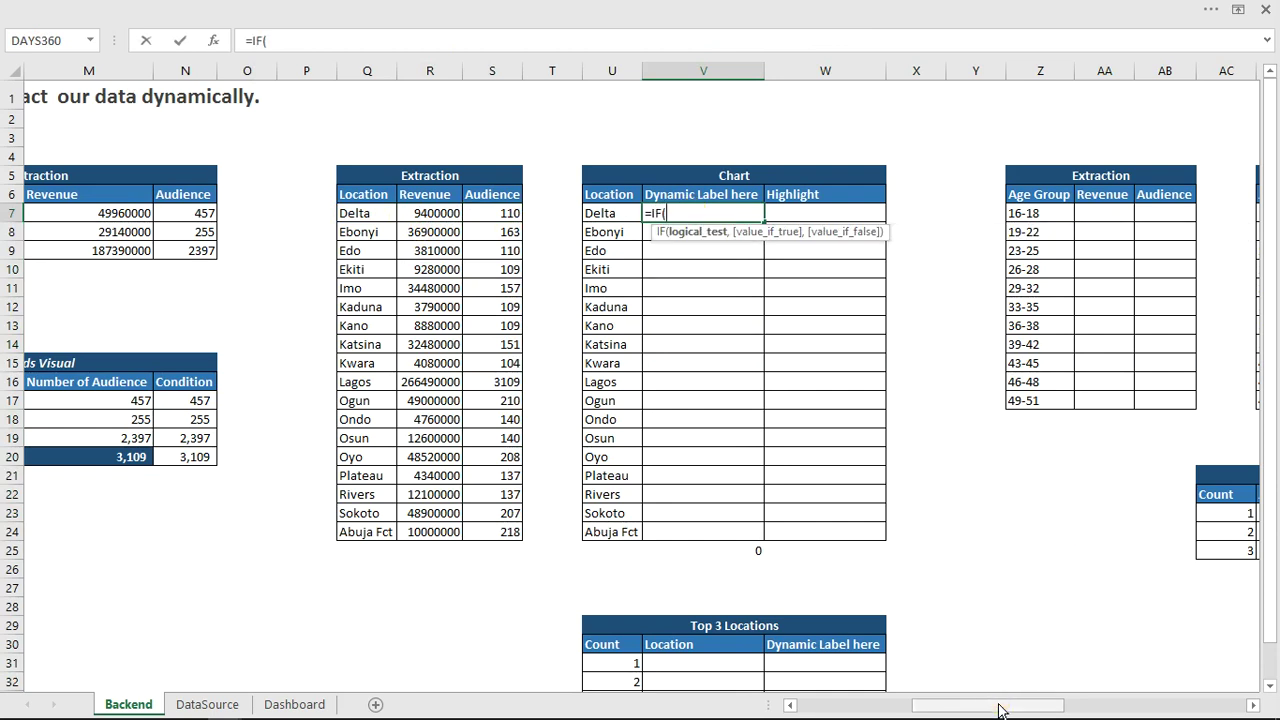
{"action": "left_click_drag", "start_coordinate": [998, 704], "coordinate": [820, 710]}
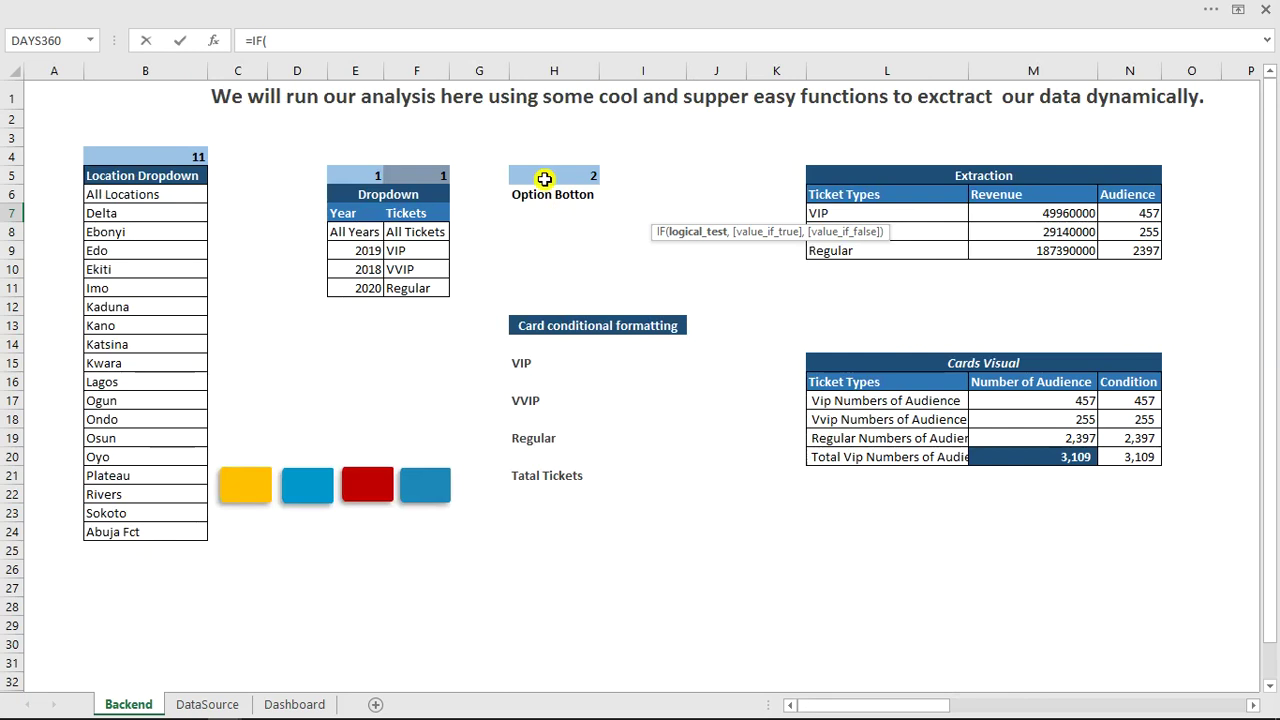
{"action": "left_click_drag", "start_coordinate": [898, 704], "coordinate": [1028, 710]}
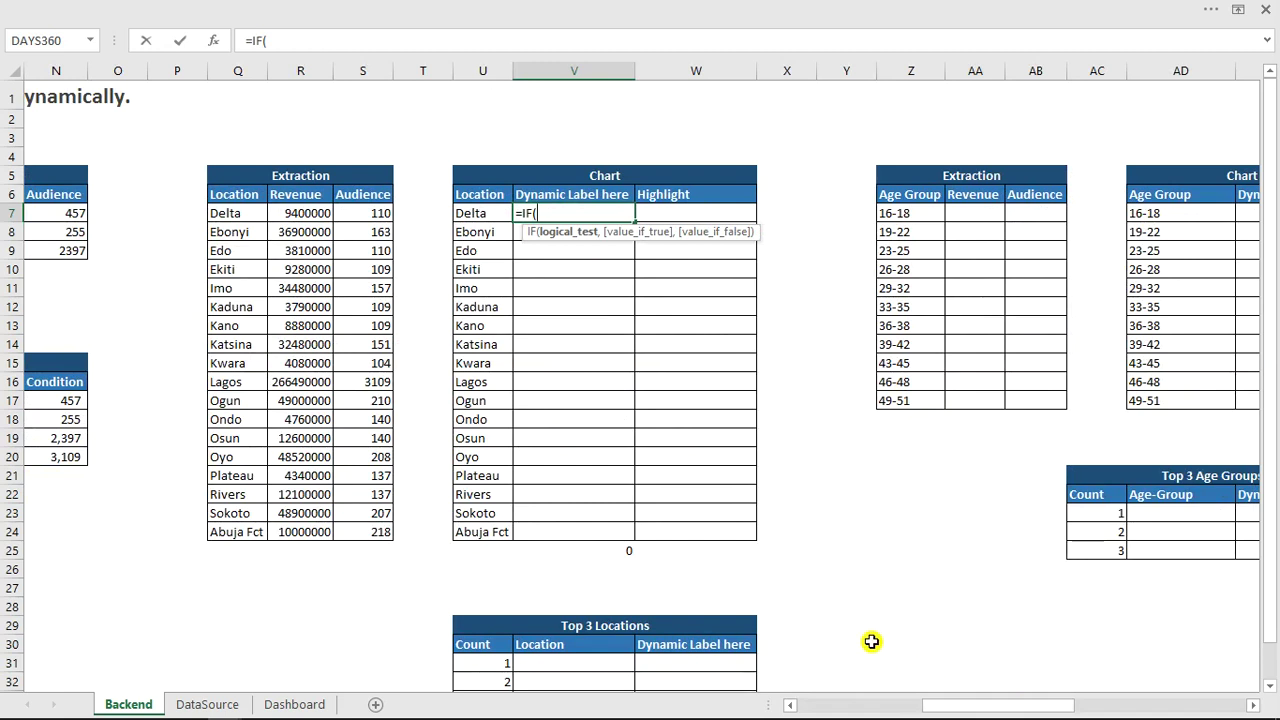
{"action": "type", "text": "head"}
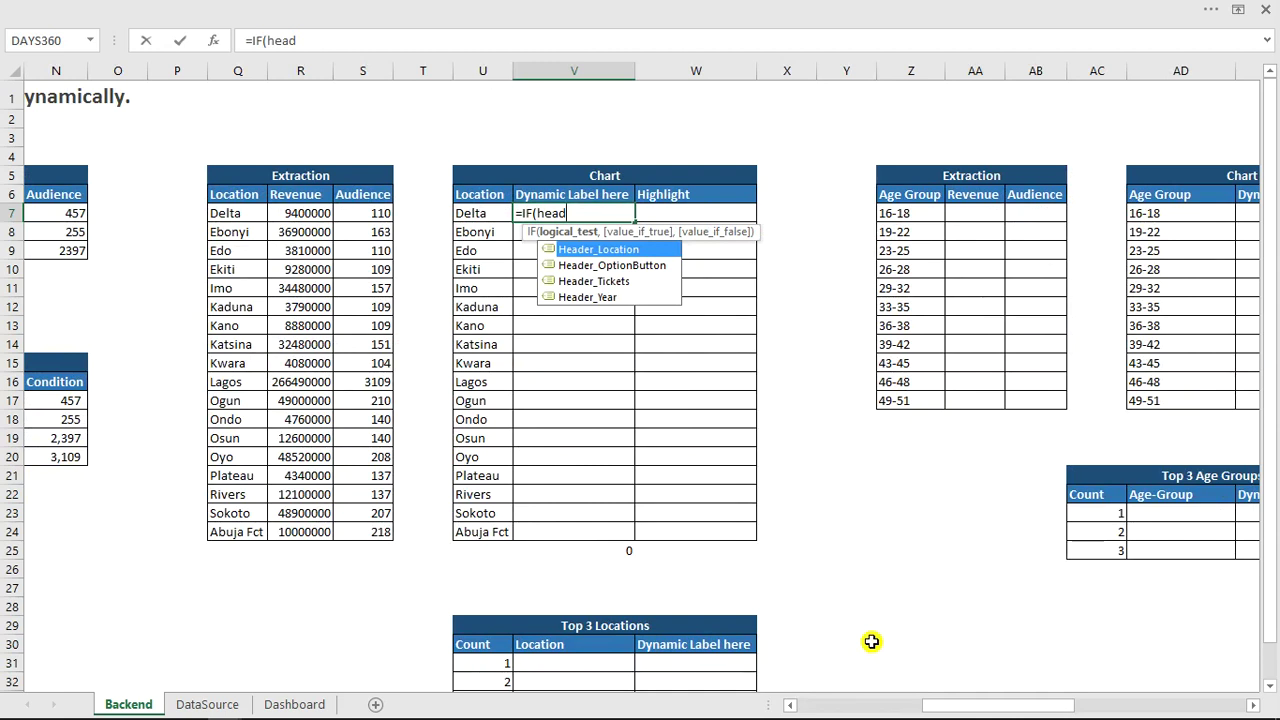
{"action": "key", "text": "Down"}
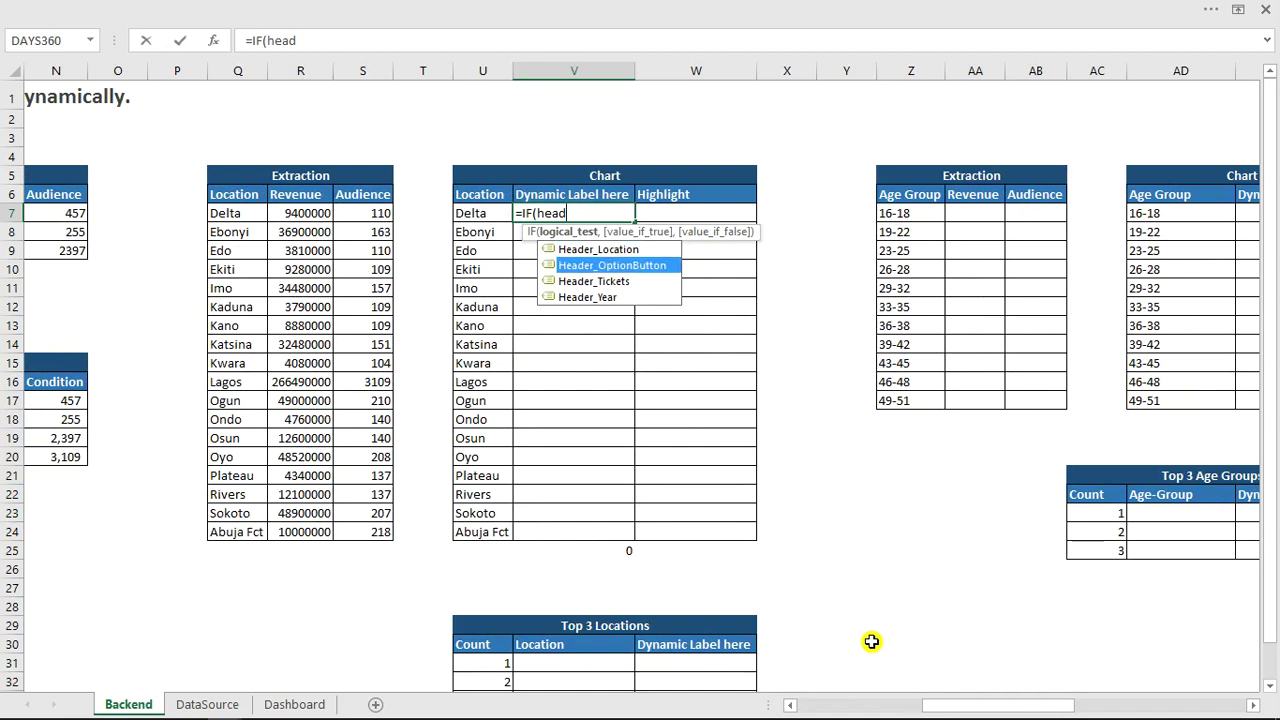
{"action": "key", "text": "Tab"}
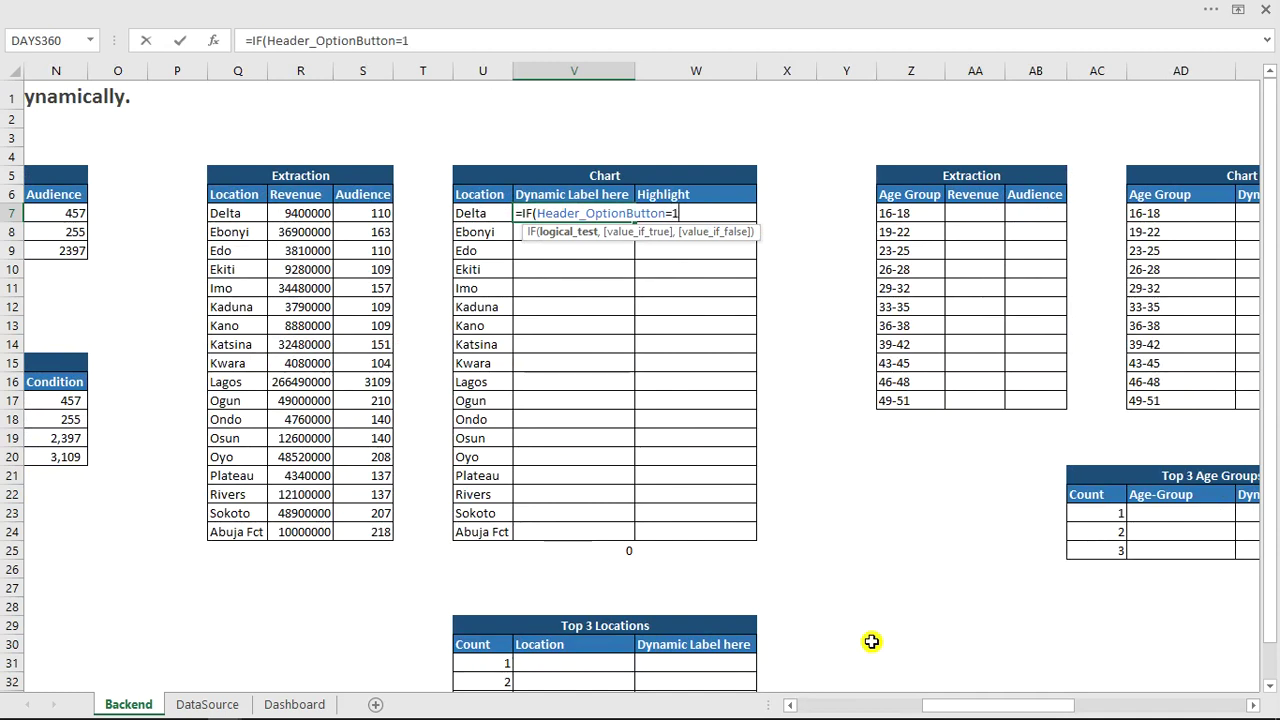
Complete the V7 formula to return R7 if true and S7 otherwise, and fill it down to V24.
{"action": "type", "text": ","}
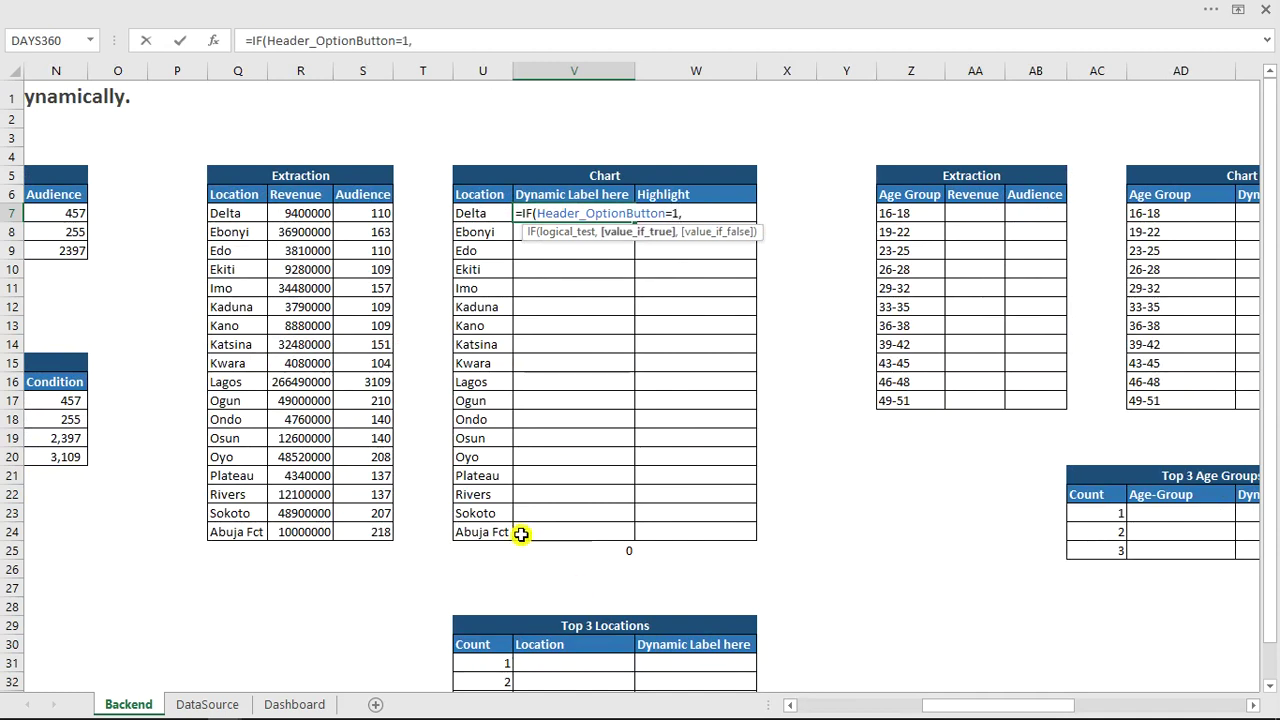
{"action": "left_click", "coordinate": [308, 214]}
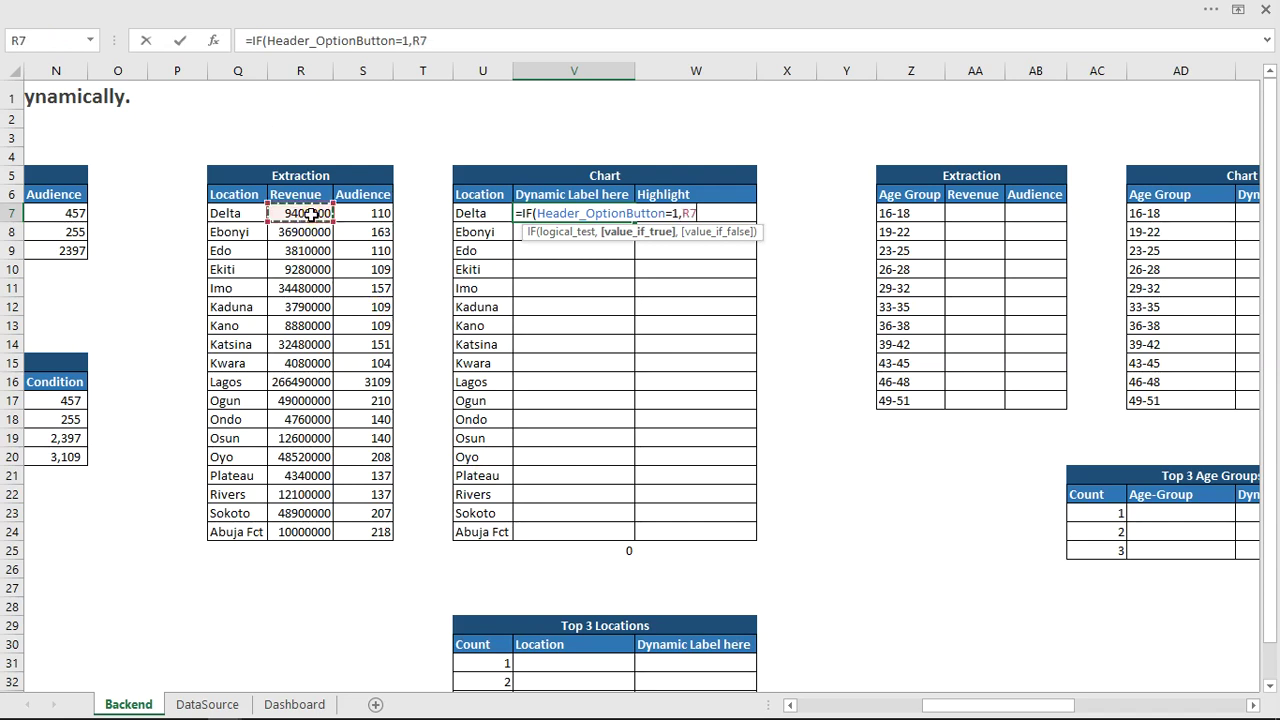
{"action": "type", "text": ","}
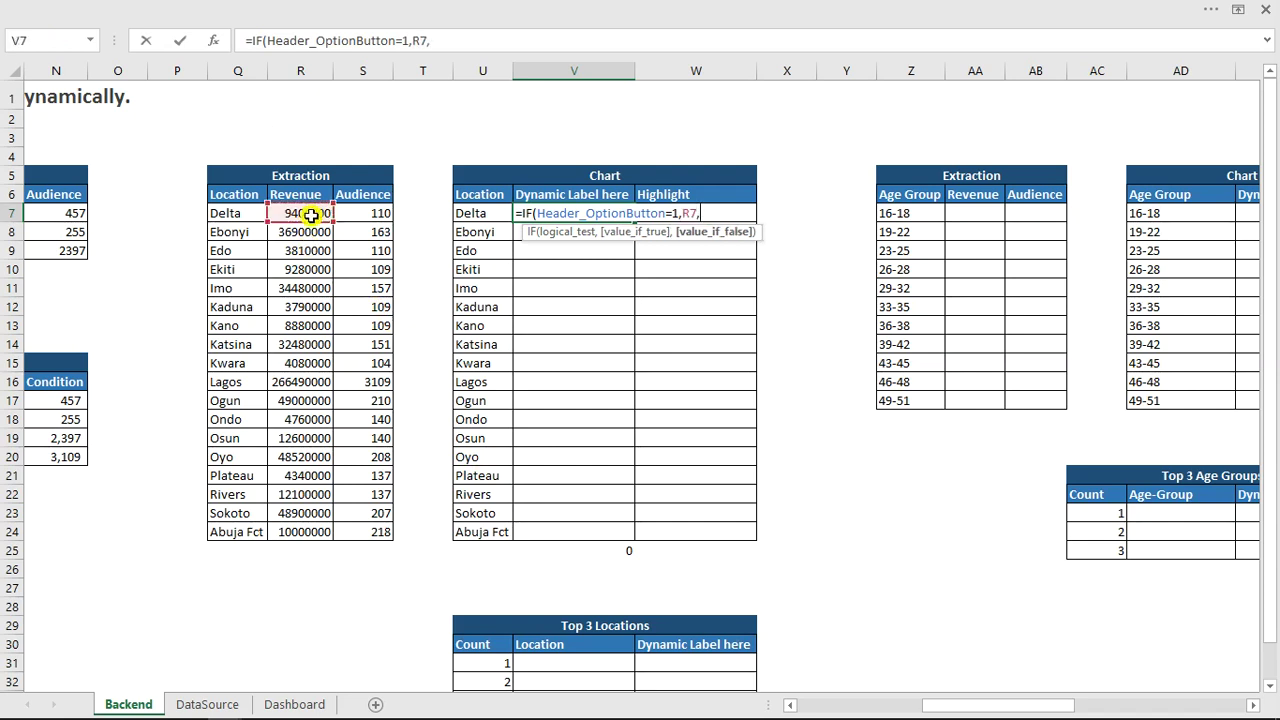
{"action": "left_click", "coordinate": [370, 213]}
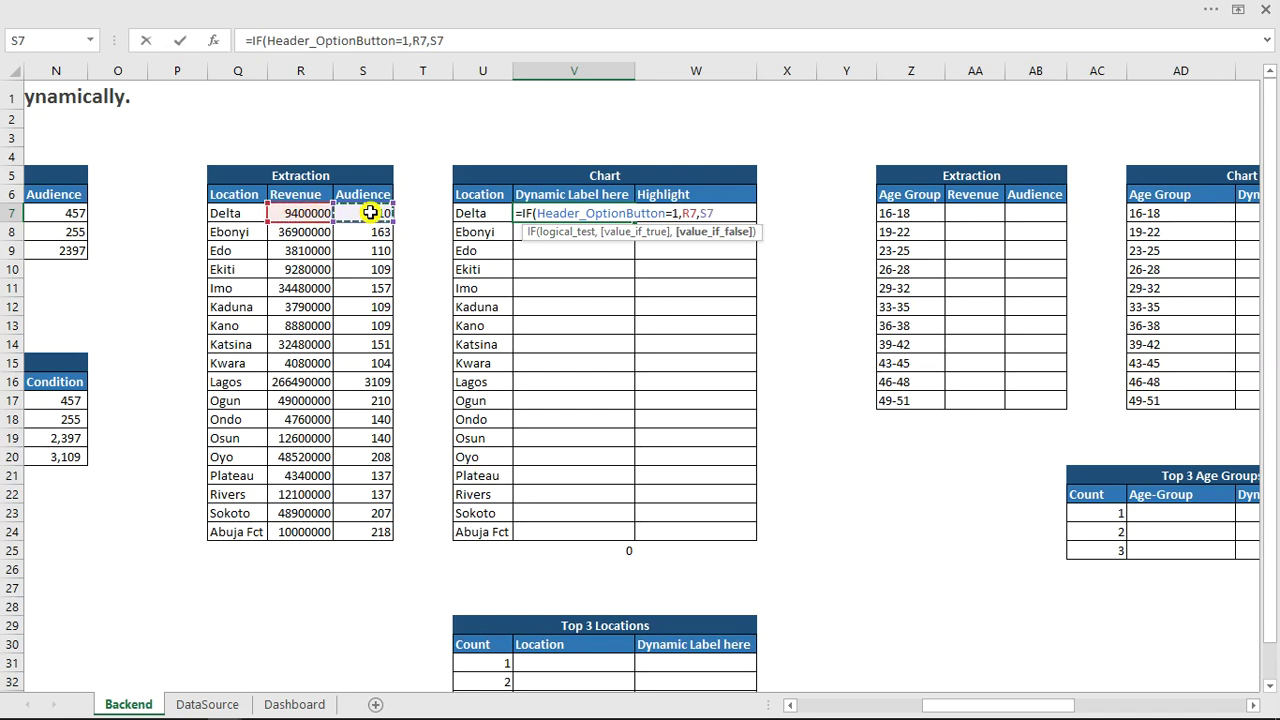
{"action": "key", "text": "ctrl+Return"}
{"action": "key", "text": "Return"}
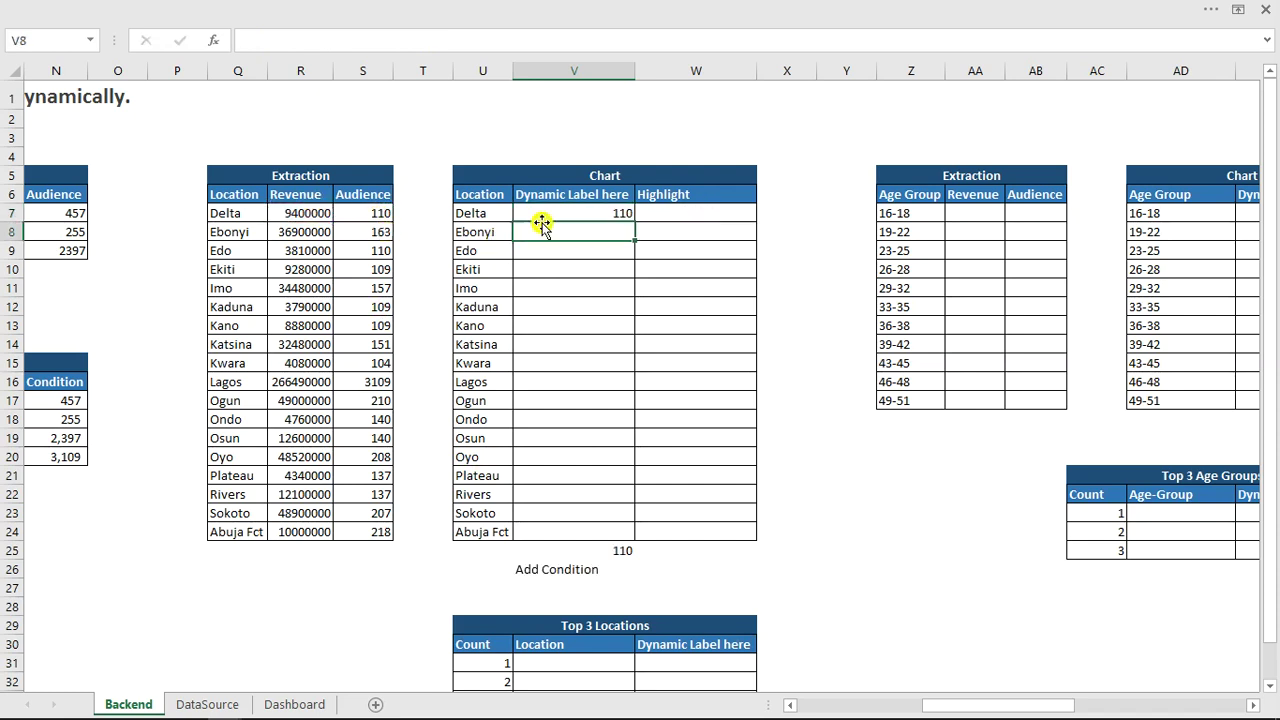
{"action": "left_click", "coordinate": [571, 210]}
{"action": "left_click_drag", "start_coordinate": [637, 220], "coordinate": [614, 534]}
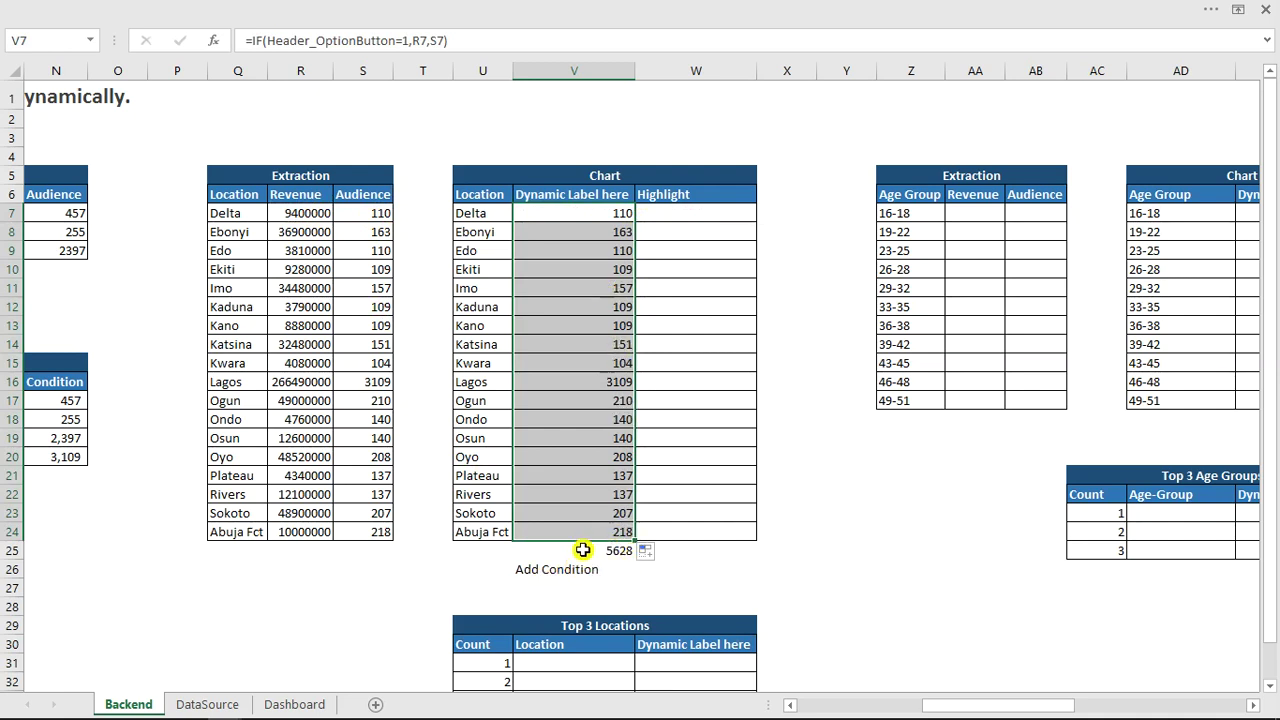
Replace the "Dynamic Label here" header in V6 with the start of an IF formula testing Header_OptionButton=1.
{"action": "left_click", "coordinate": [565, 197]}
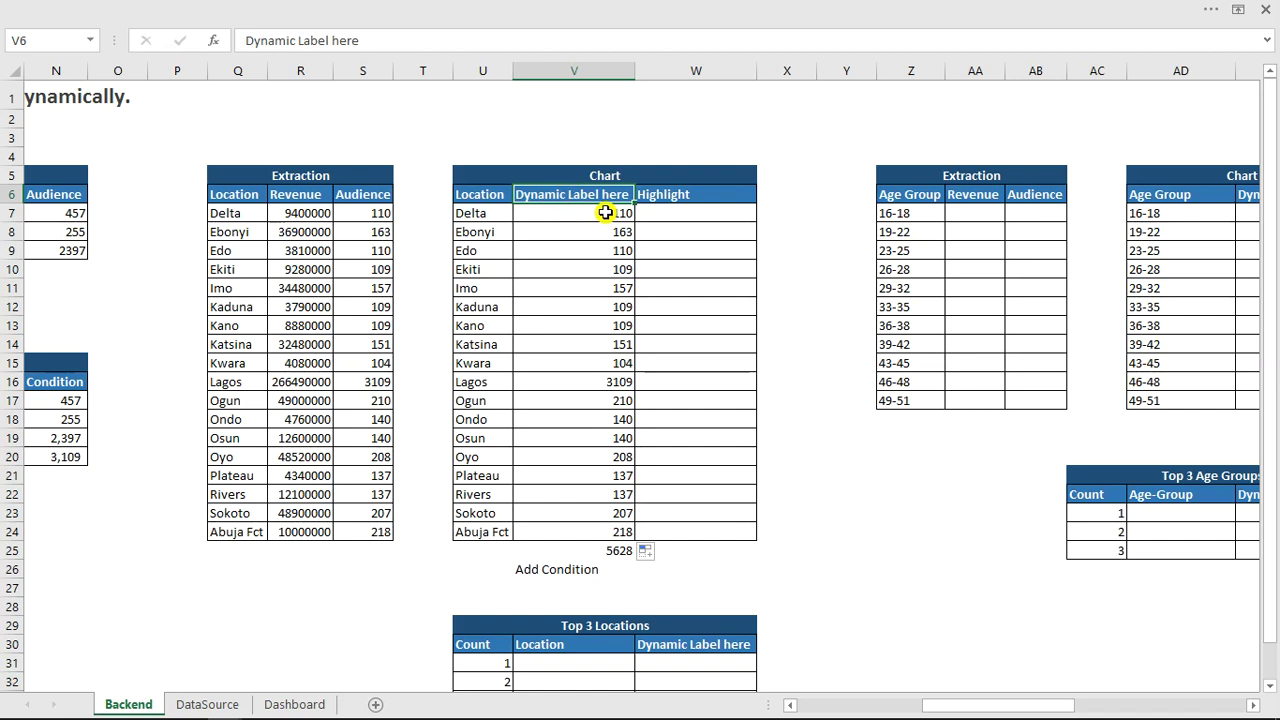
{"action": "type", "text": "="}
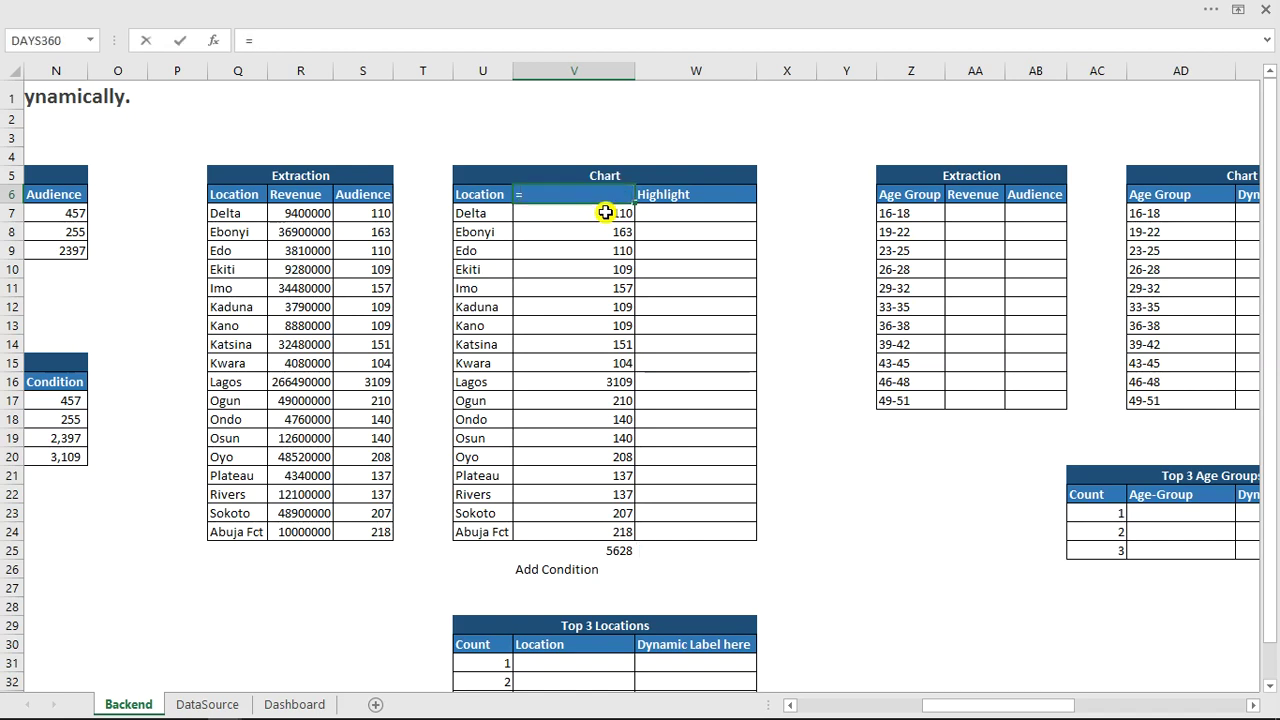
{"action": "type", "text": "if"}
{"action": "key", "text": "Tab"}
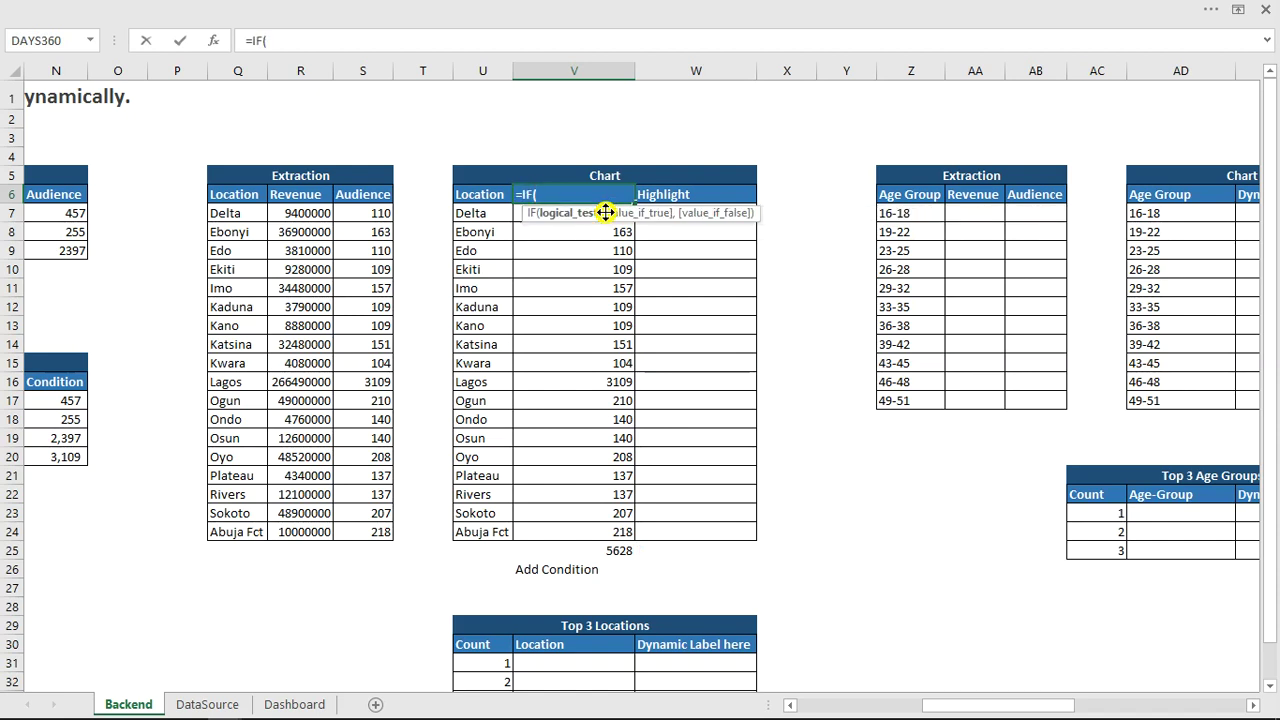
{"action": "type", "text": "head"}
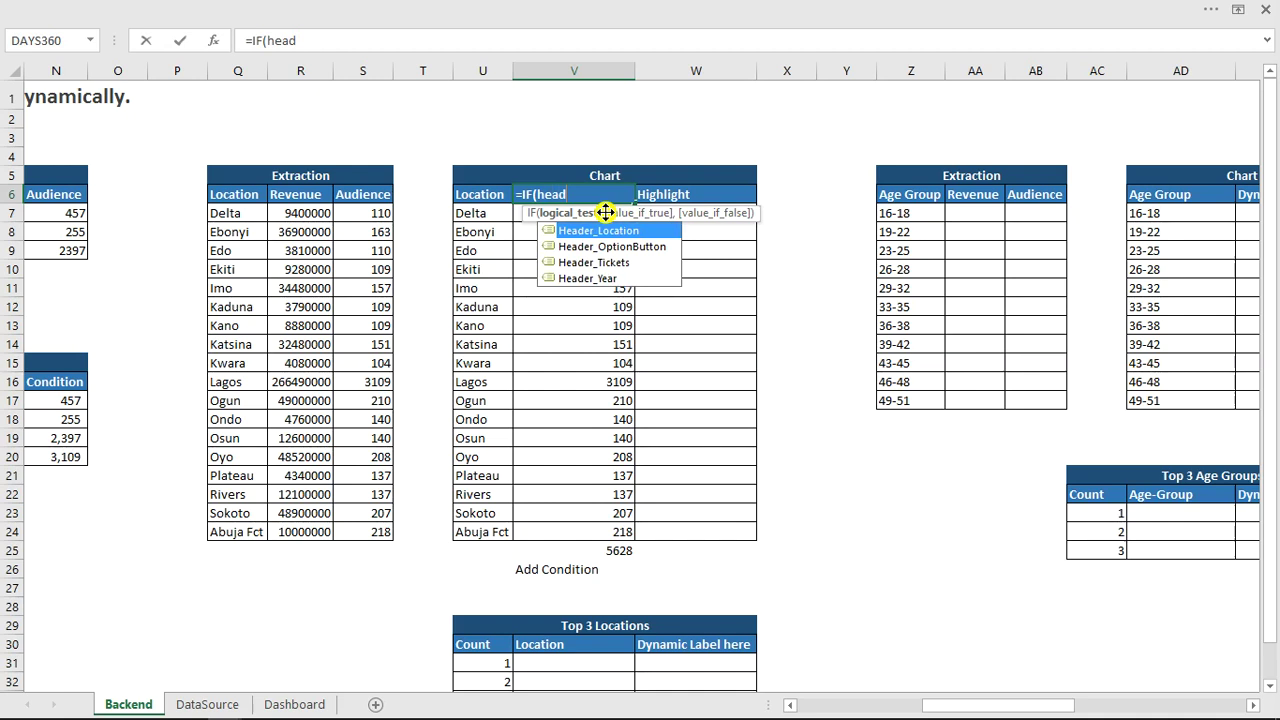
{"action": "key", "text": "Down"}
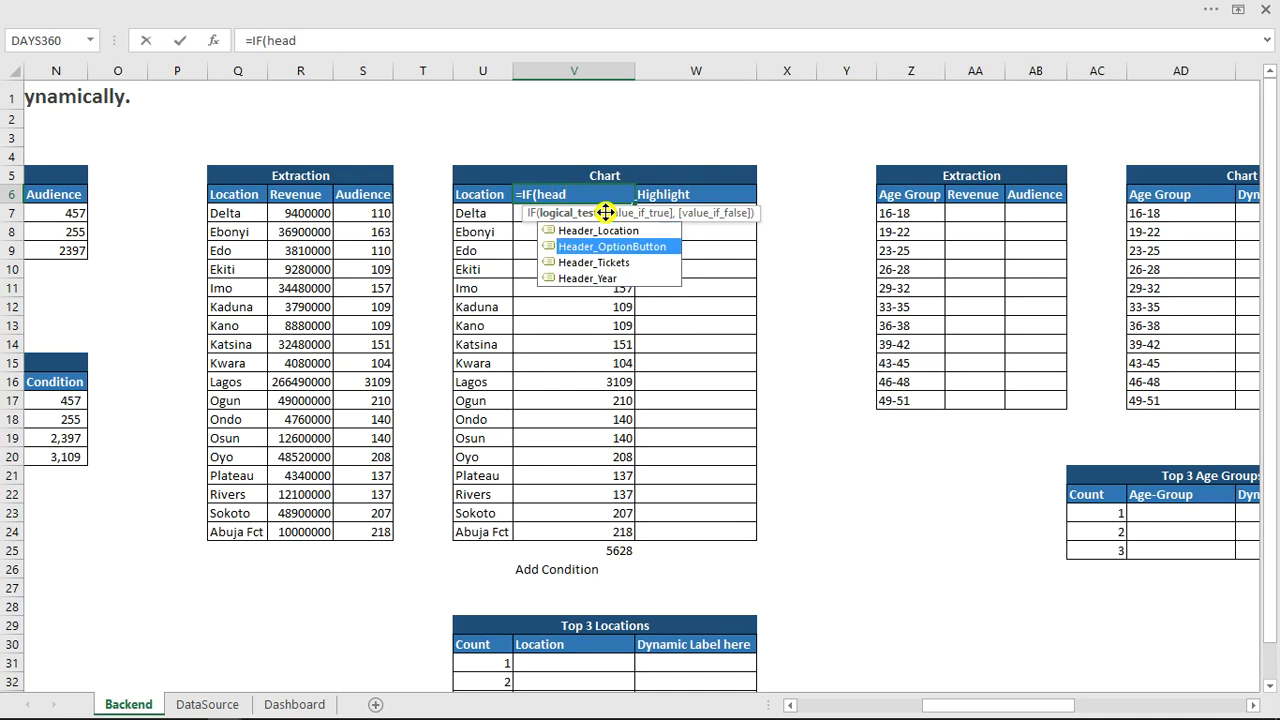
{"action": "key", "text": "Tab"}
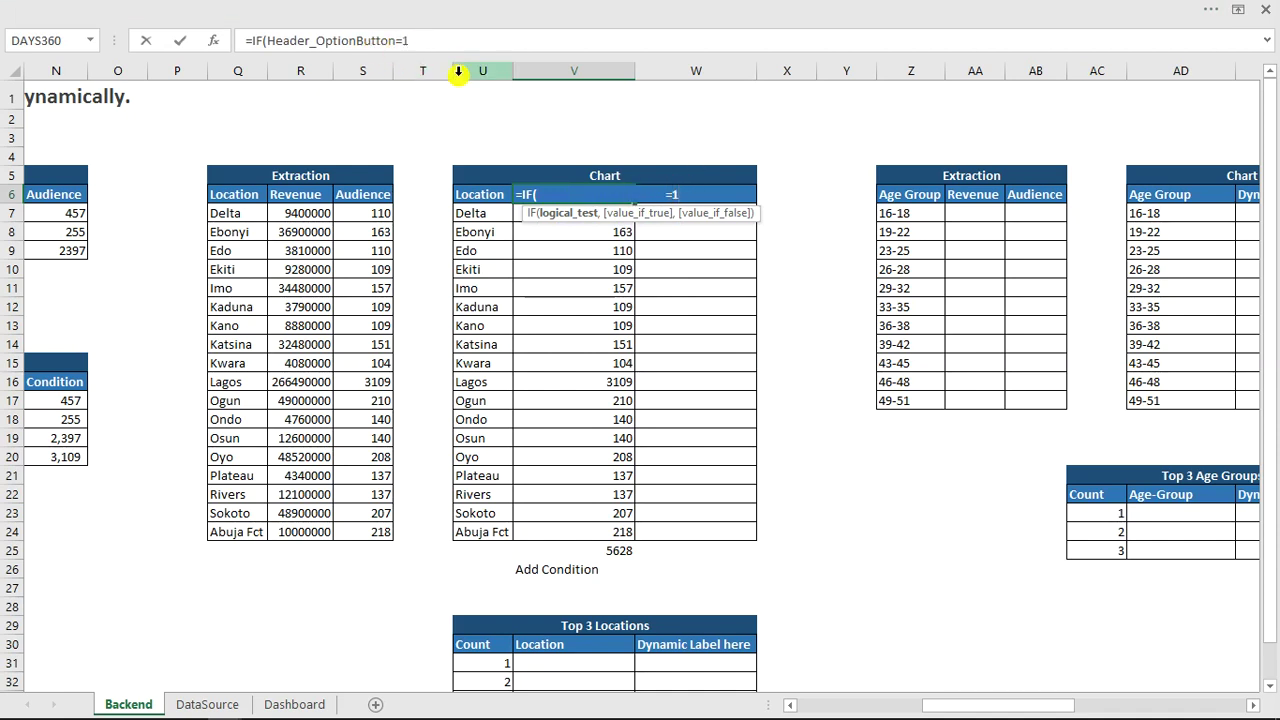
Complete the V6 header formula with "Revenue by location" if true and "Numbers of Audience by location" if false.
{"action": "type", "text": ",\"R"}
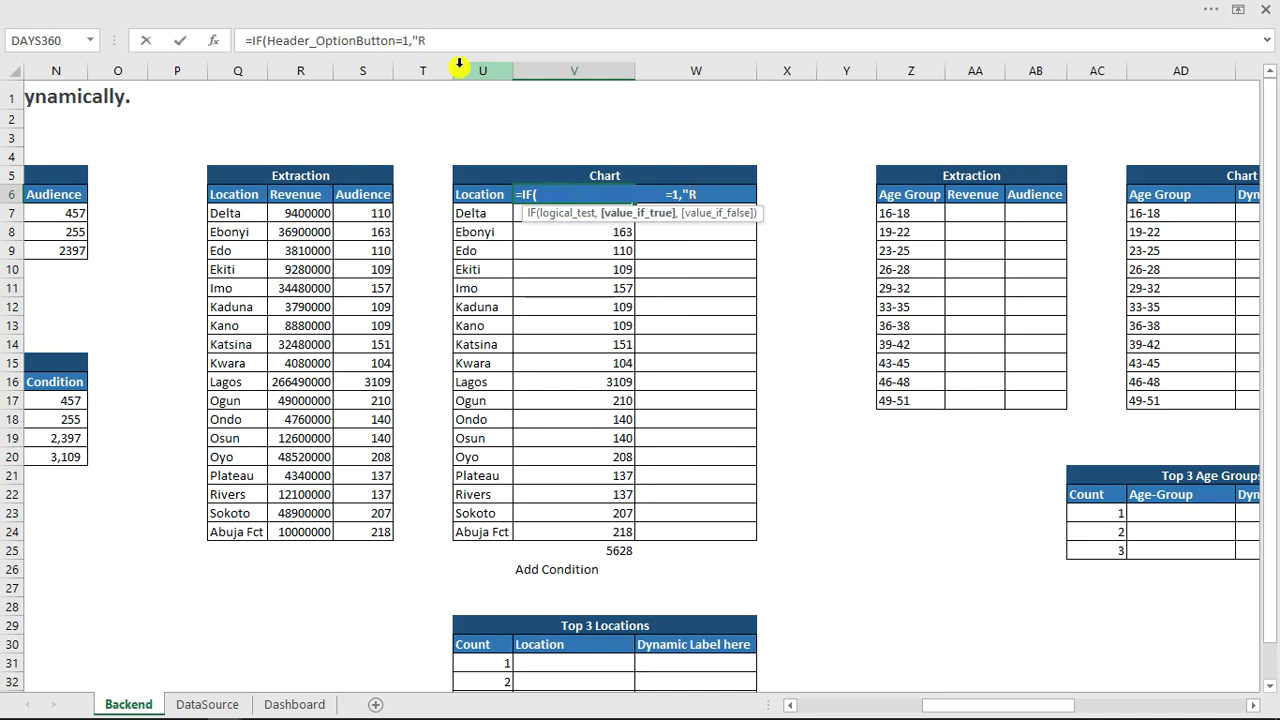
{"action": "type", "text": "even"}
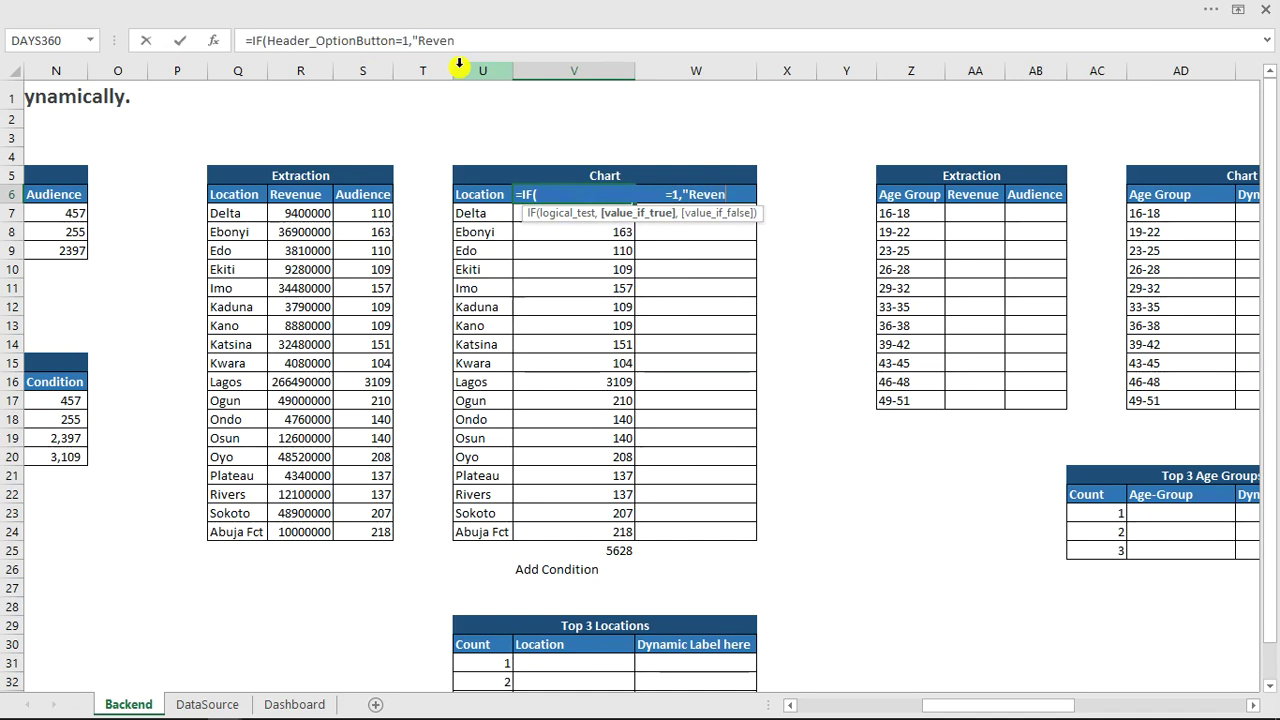
{"action": "type", "text": "ue by"}
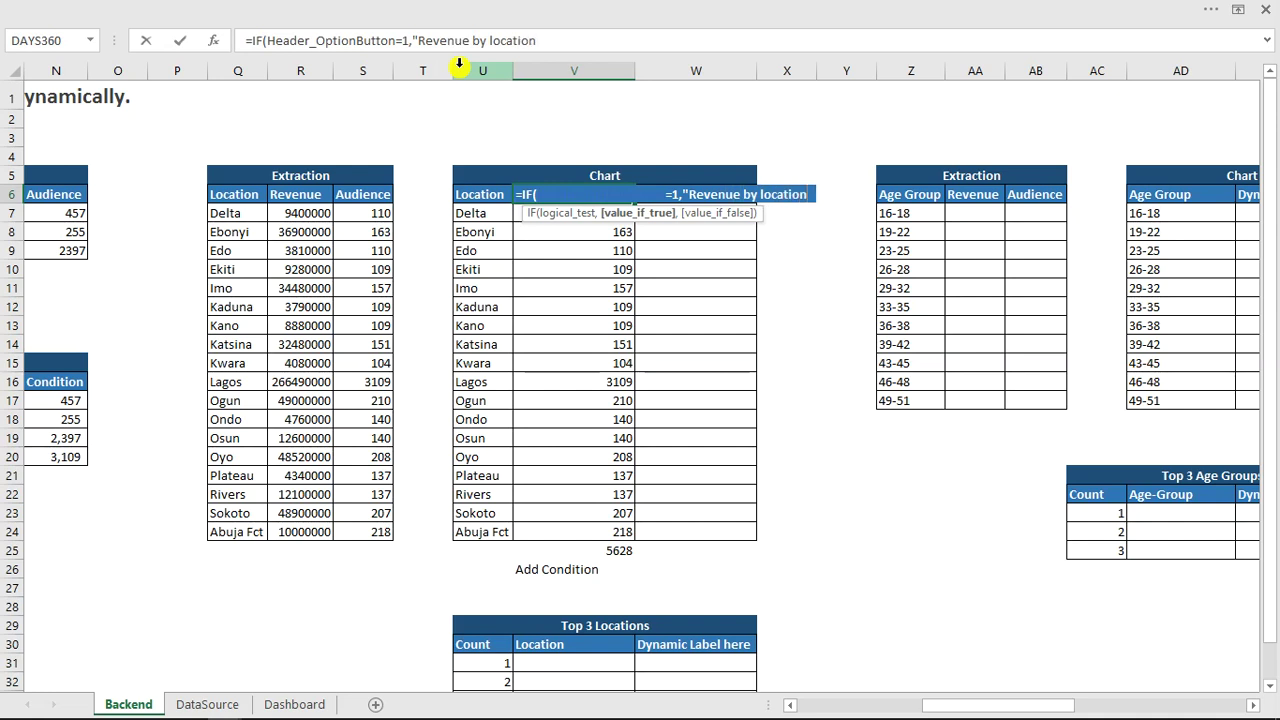
{"action": "type", "text": "location\",\"Number"}
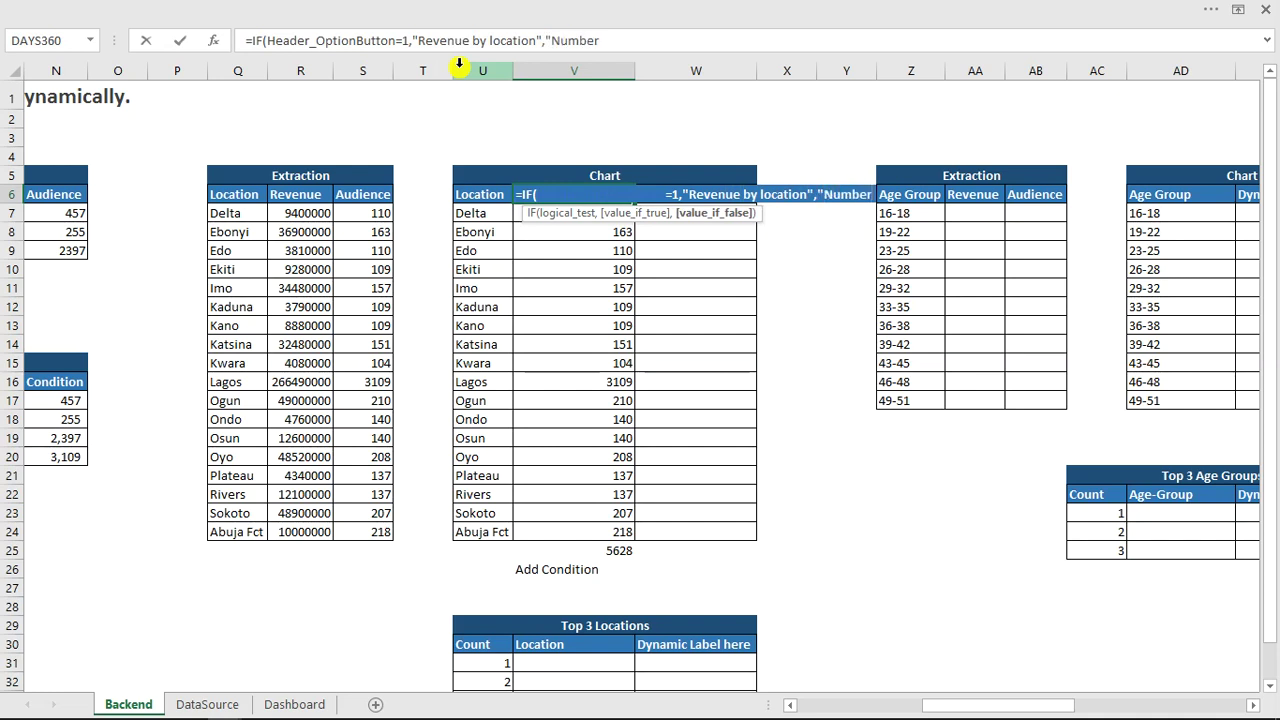
{"action": "type", "text": "s of Audie"}
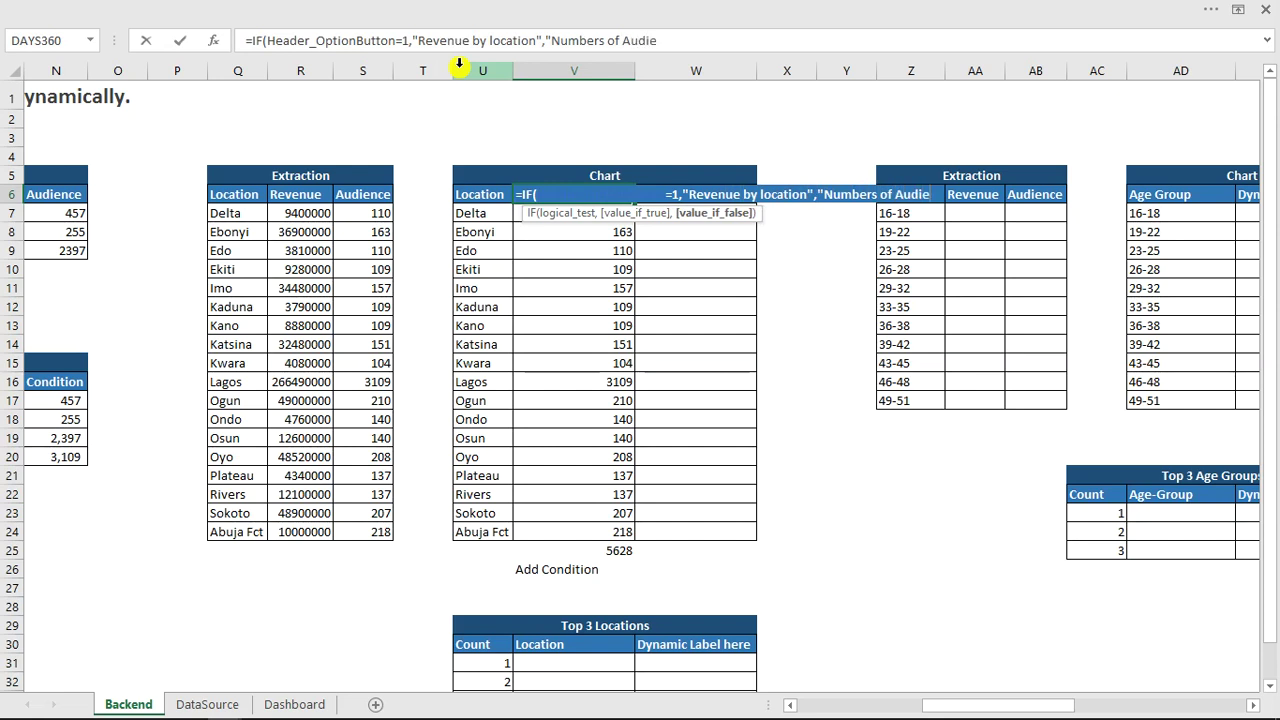
{"action": "type", "text": "nce by loc"}
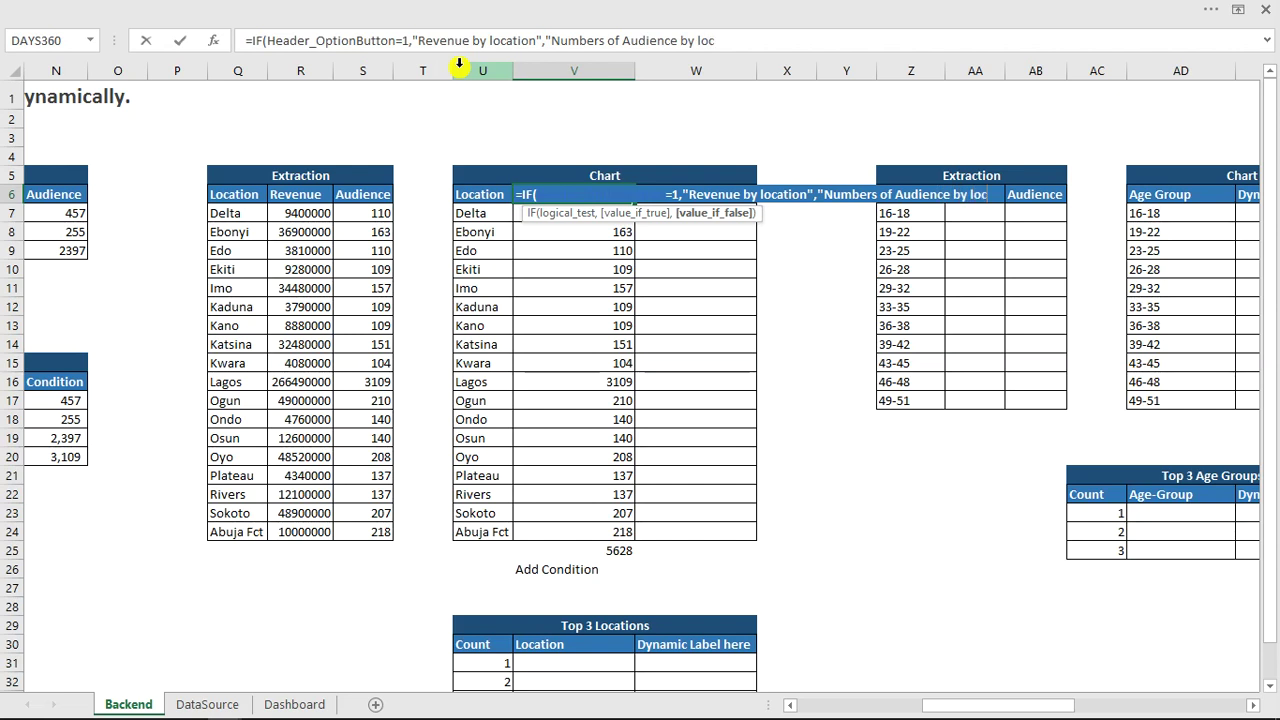
{"action": "type", "text": "ation\""}
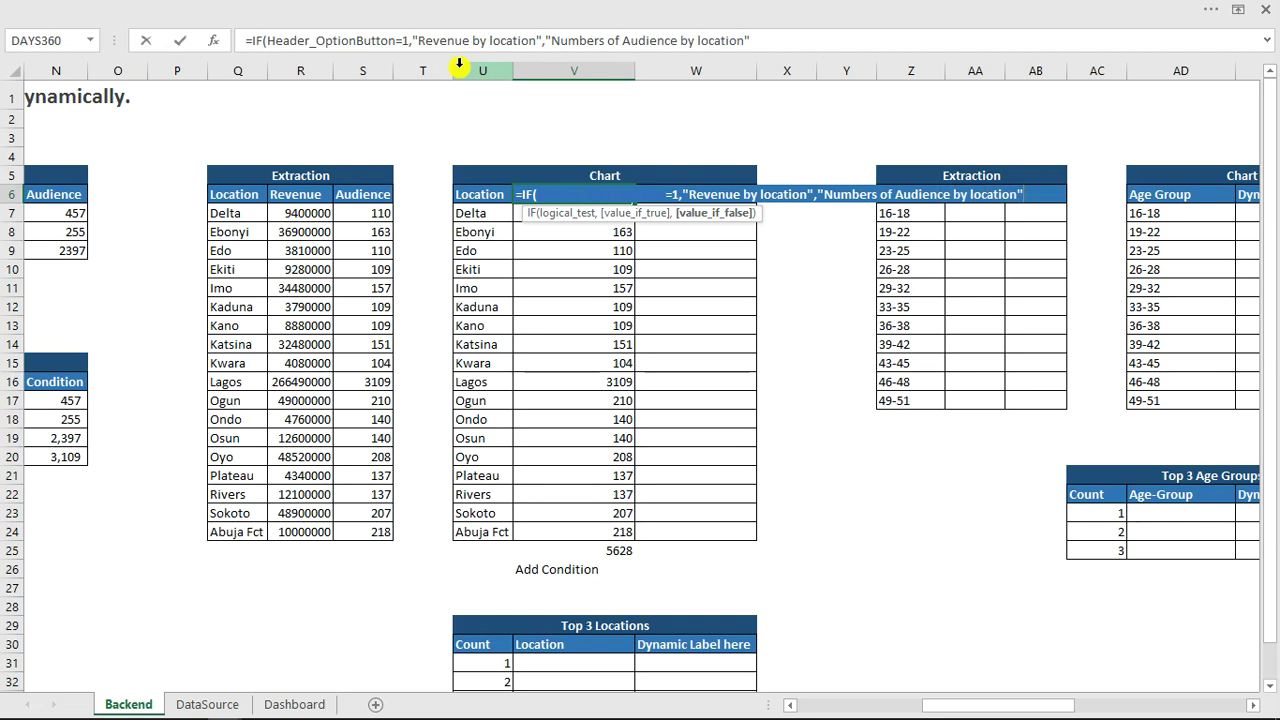
{"action": "key", "text": "Return"}
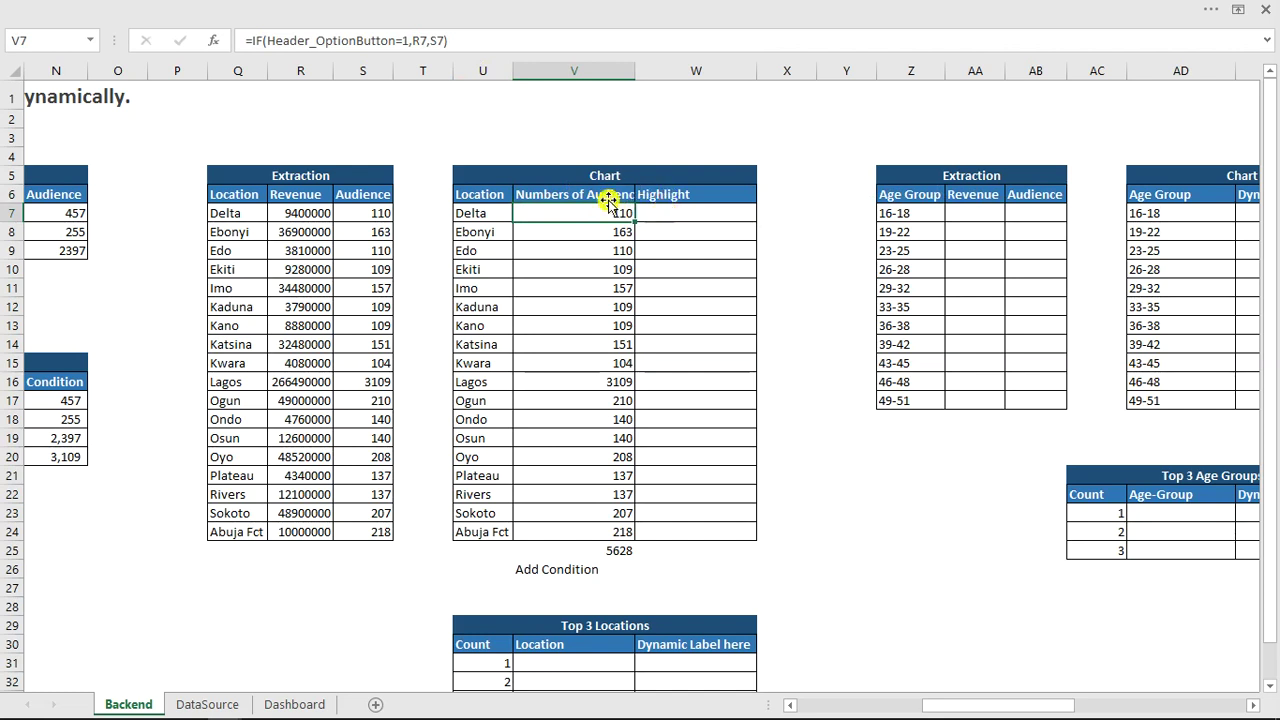
Insert a 2-D clustered column chart from the location Chart table range U6:V24.
{"action": "left_click_drag", "start_coordinate": [474, 194], "coordinate": [614, 529]}
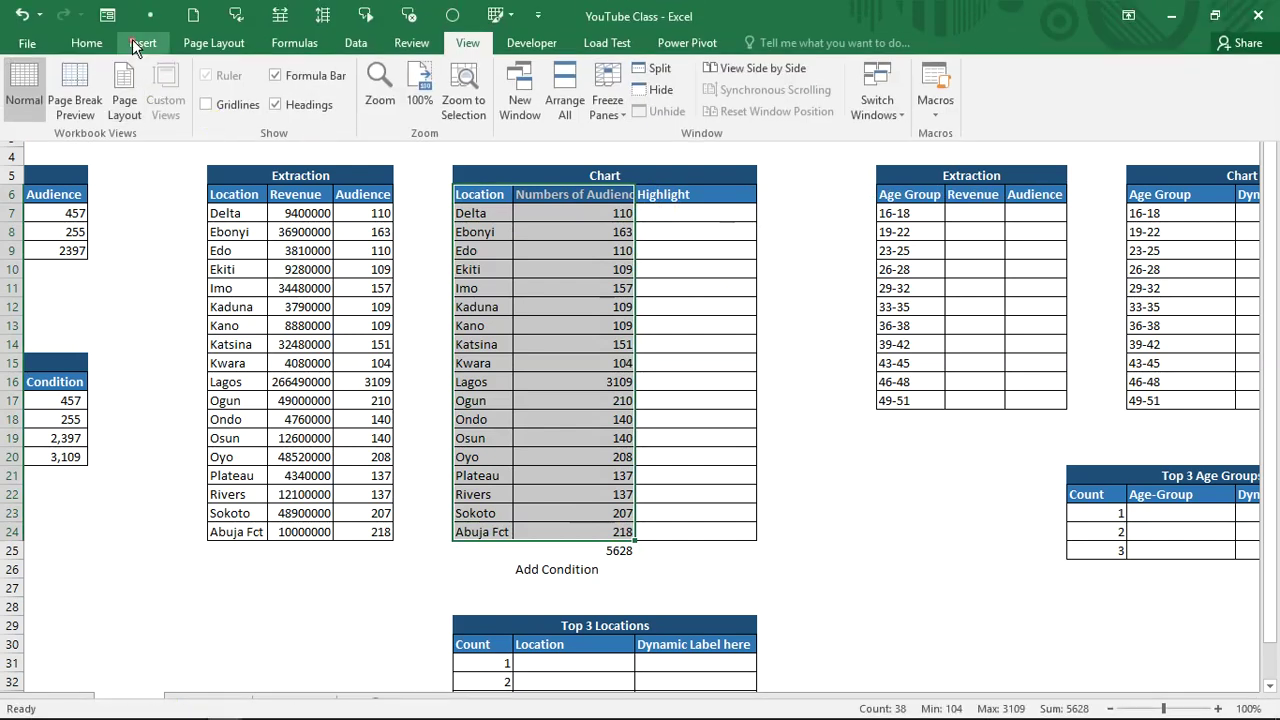
{"action": "left_click", "coordinate": [134, 42]}
{"action": "left_click", "coordinate": [535, 68]}
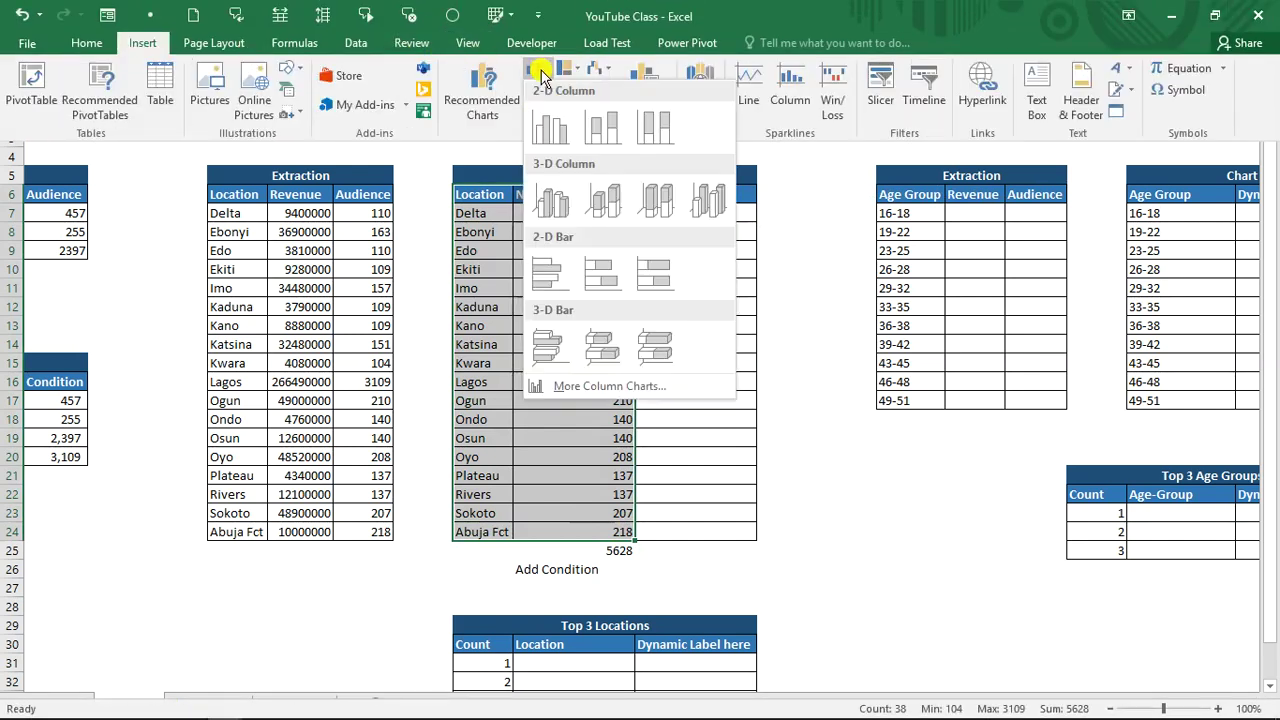
{"action": "left_click", "coordinate": [548, 133]}
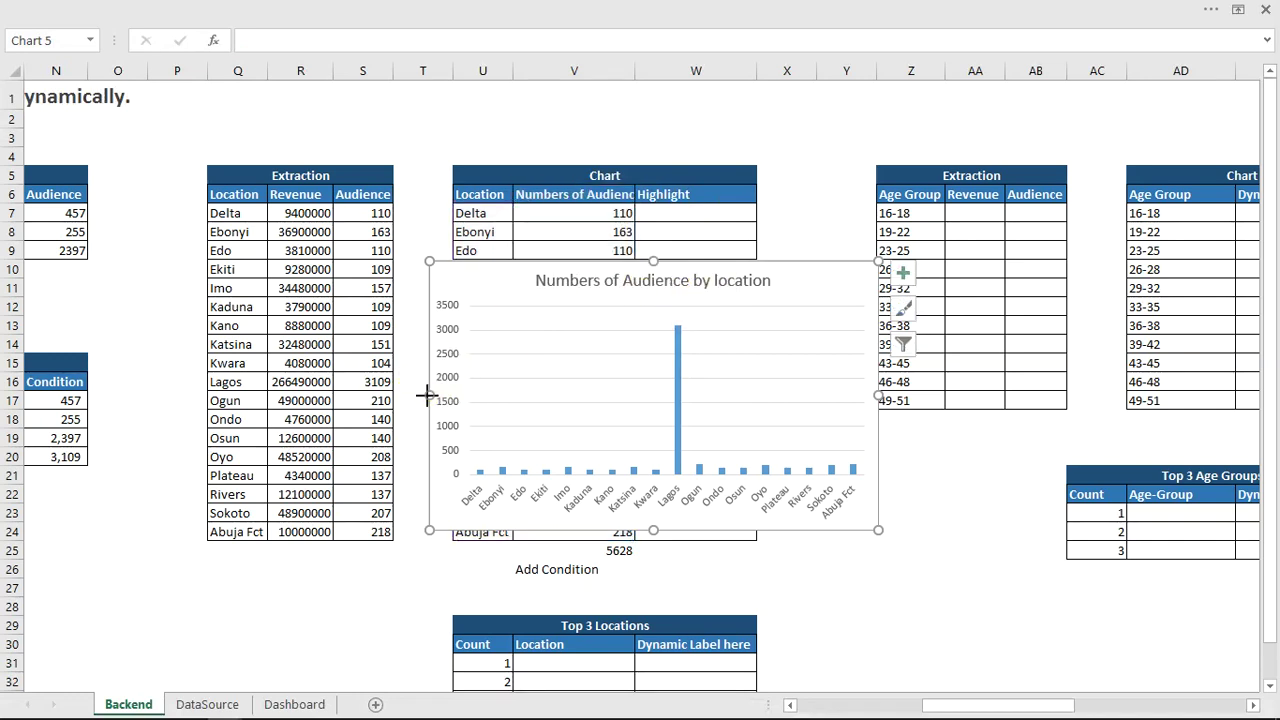
Widen the new location chart to start near column R and lower its upper edge to row 14.
{"action": "left_click_drag", "start_coordinate": [428, 395], "coordinate": [260, 414]}
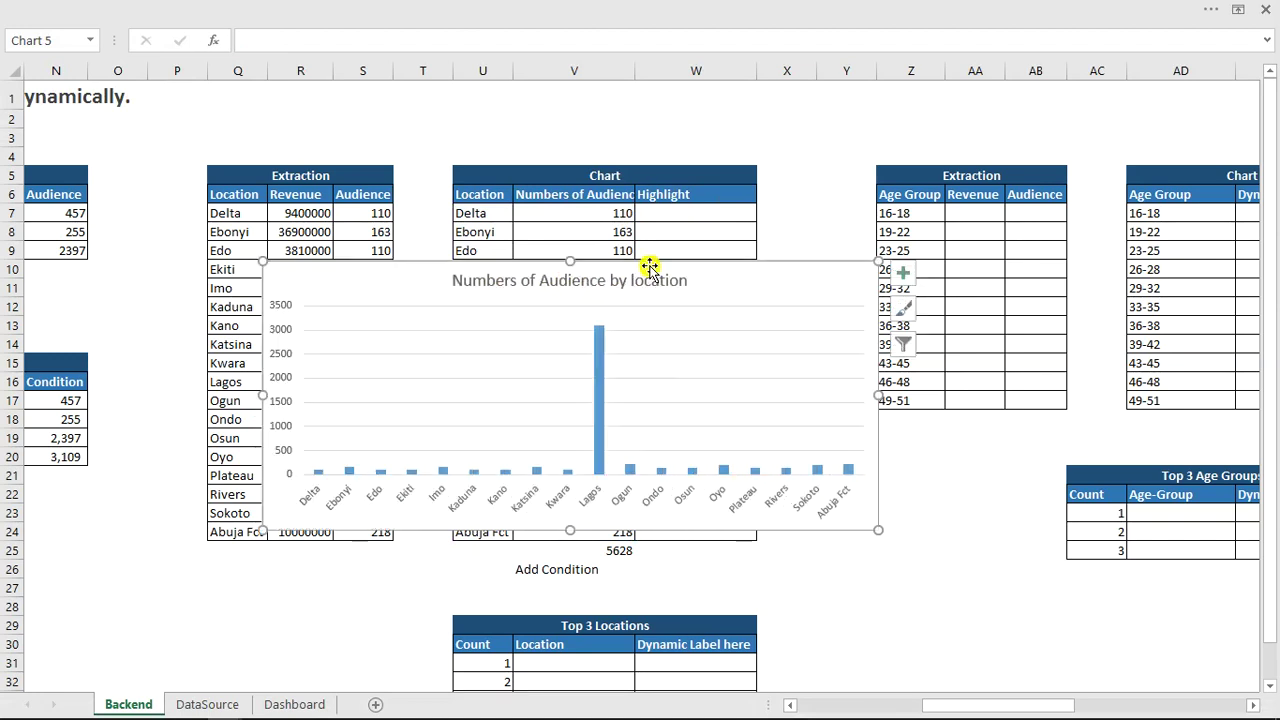
{"action": "left_click", "coordinate": [563, 335]}
{"action": "left_click_drag", "start_coordinate": [563, 335], "coordinate": [567, 336]}
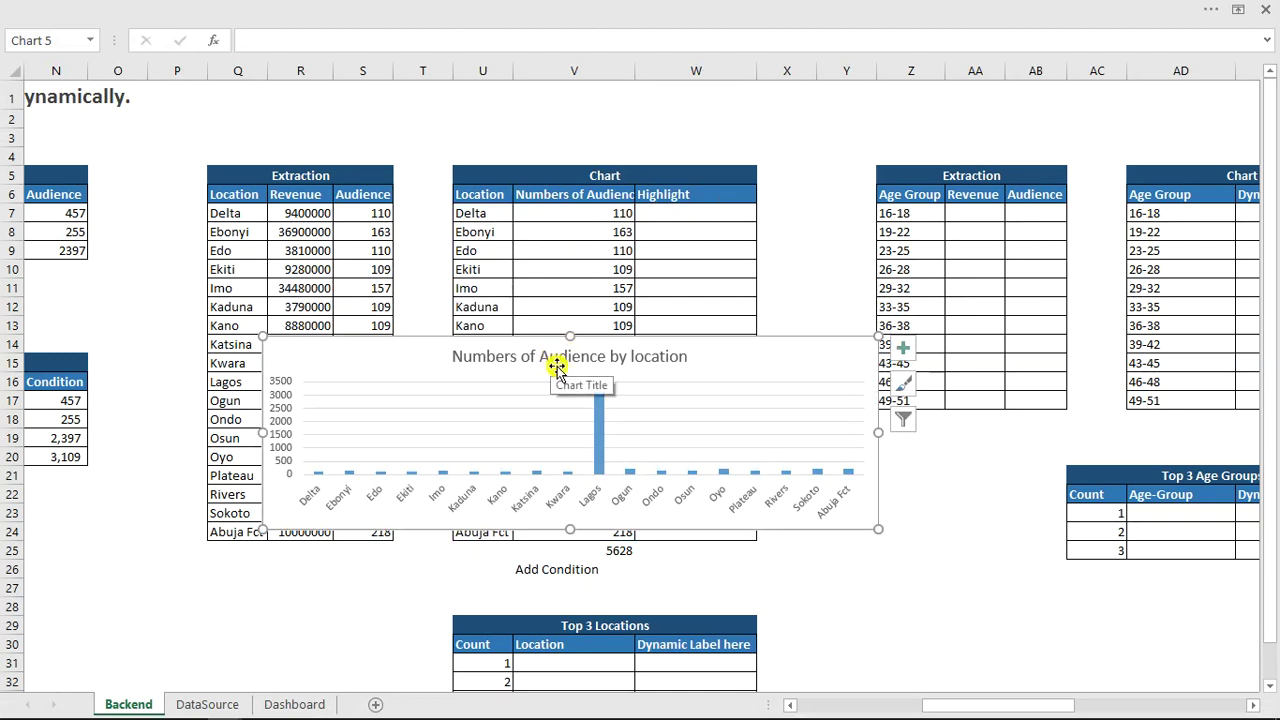
Delete the location chart's vertical axis and its horizontal gridlines.
{"action": "left_click", "coordinate": [284, 393]}
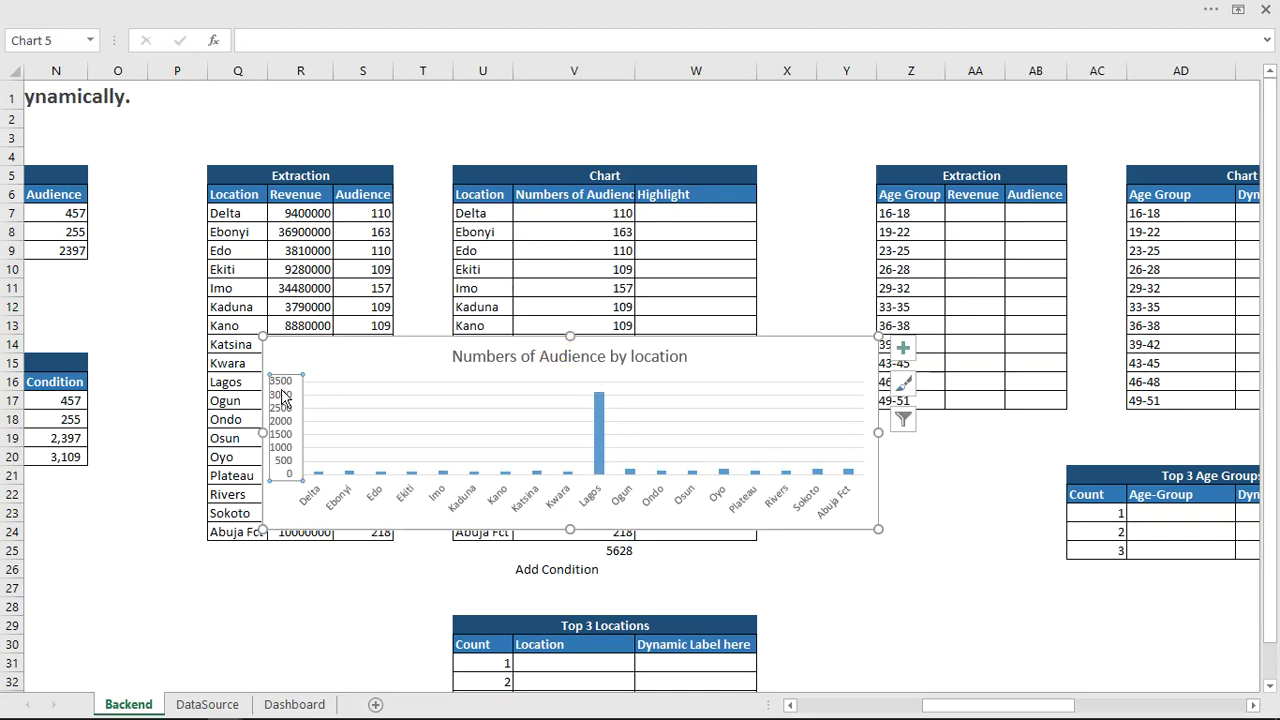
{"action": "key", "text": "Delete"}
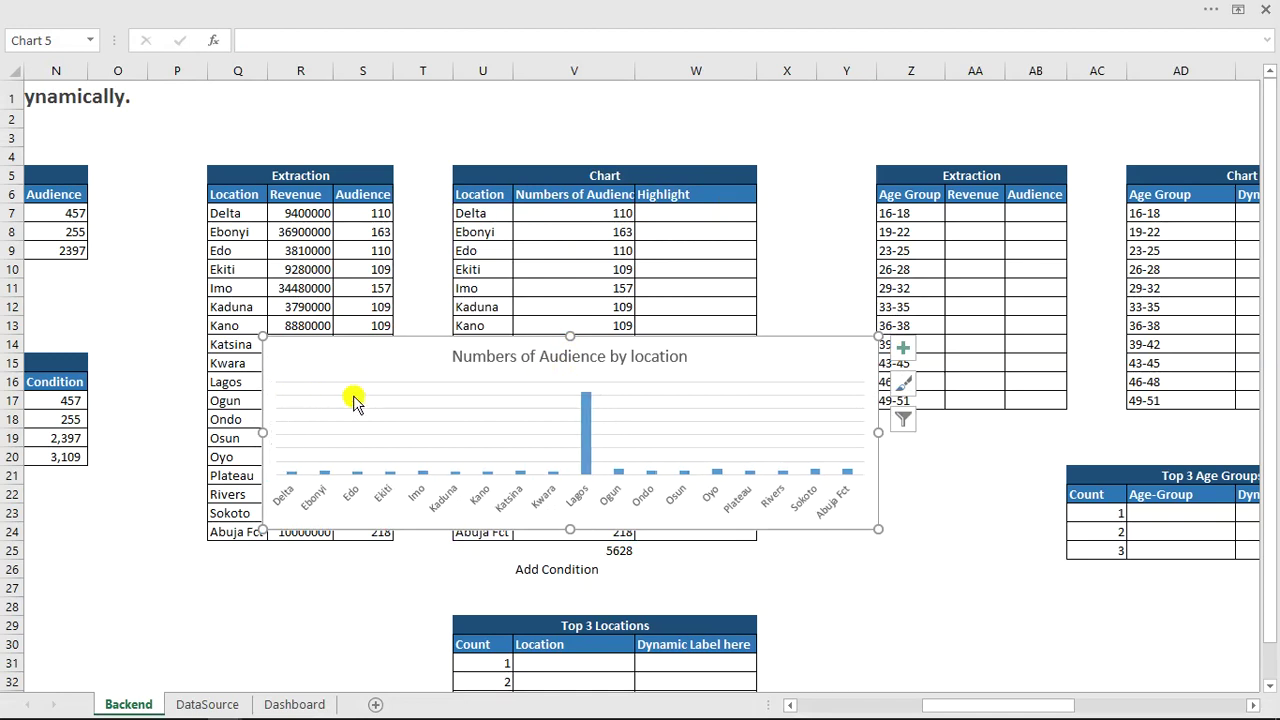
{"action": "left_click", "coordinate": [355, 400]}
{"action": "key", "text": "Delete"}
Stretch the location chart wider on both sides and reduce its height slightly.
{"action": "left_click_drag", "start_coordinate": [258, 437], "coordinate": [176, 437]}
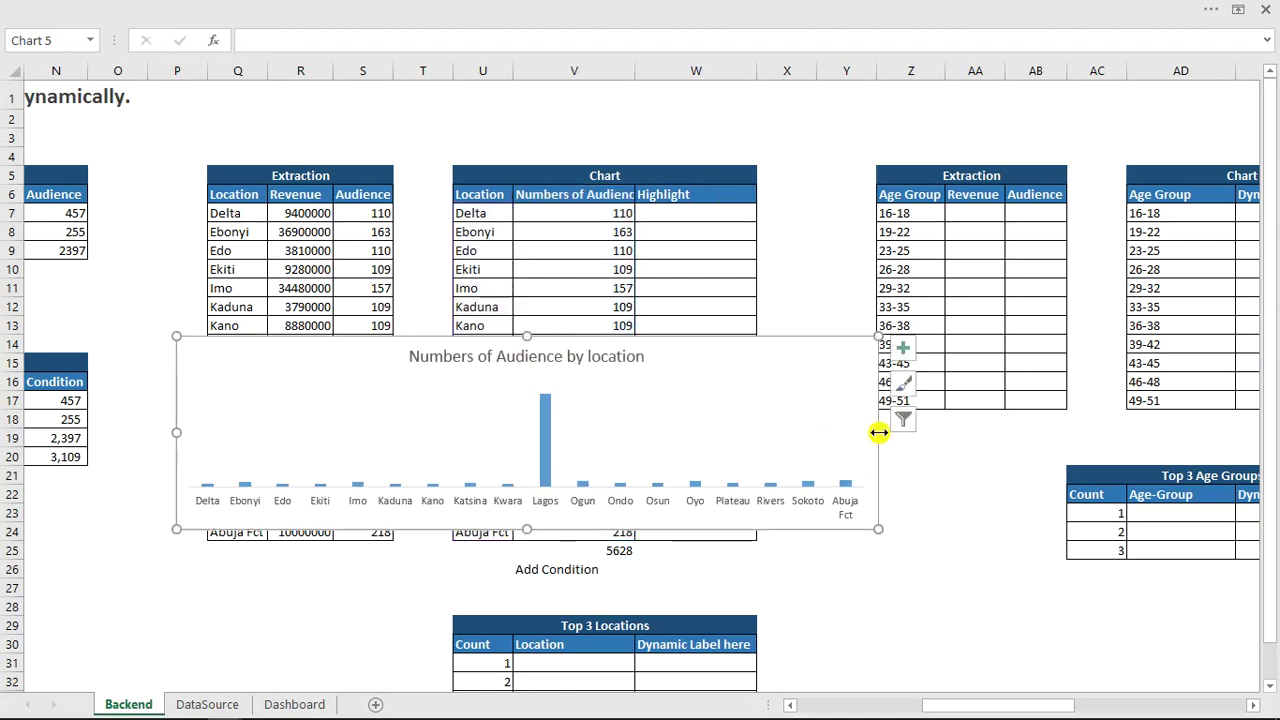
{"action": "left_click_drag", "start_coordinate": [877, 432], "coordinate": [897, 433]}
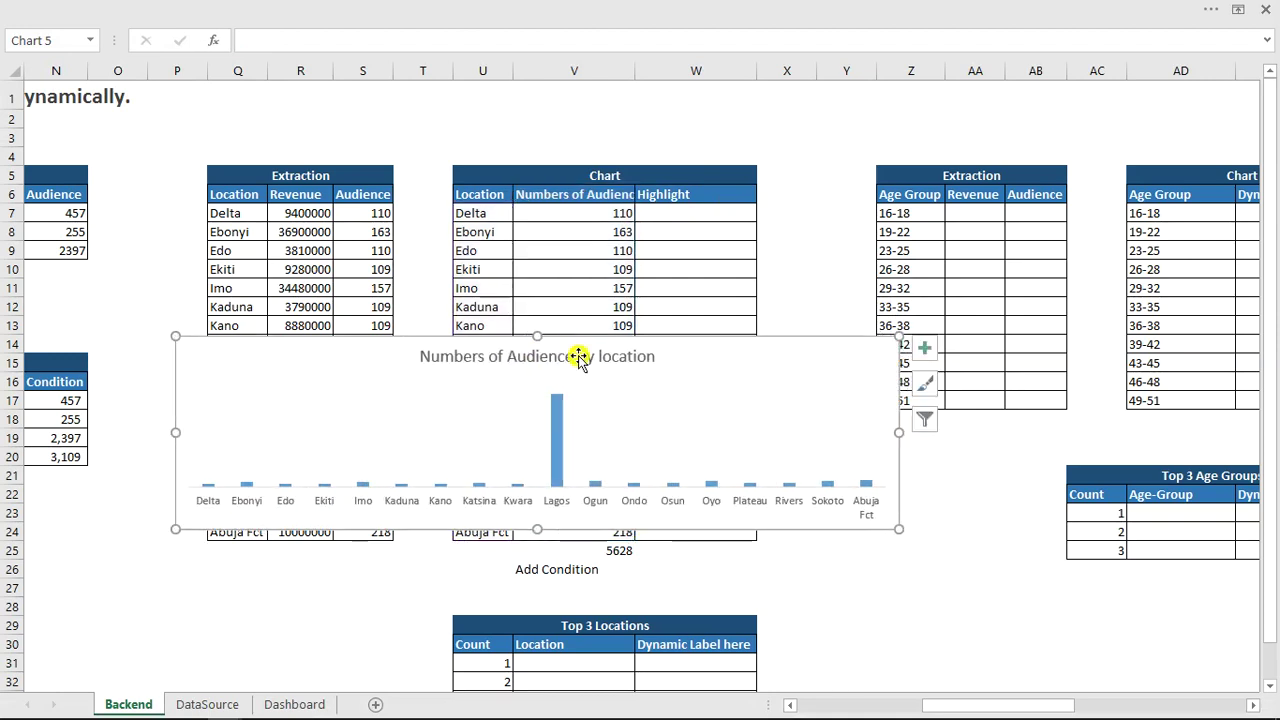
{"action": "left_click_drag", "start_coordinate": [537, 337], "coordinate": [540, 347]}
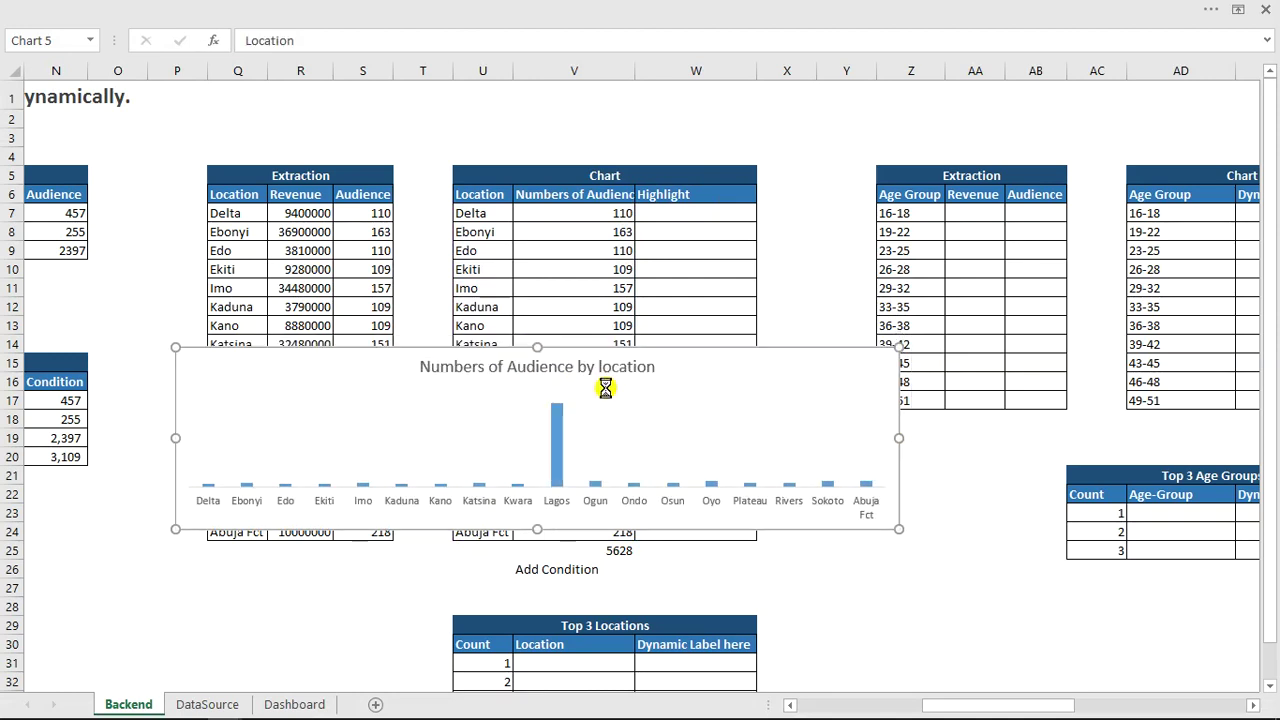
Move the location chart to the Dashboard sheet's wide lower panel at row 22 and widen it to fill the panel.
{"action": "key", "text": "ctrl+x"}
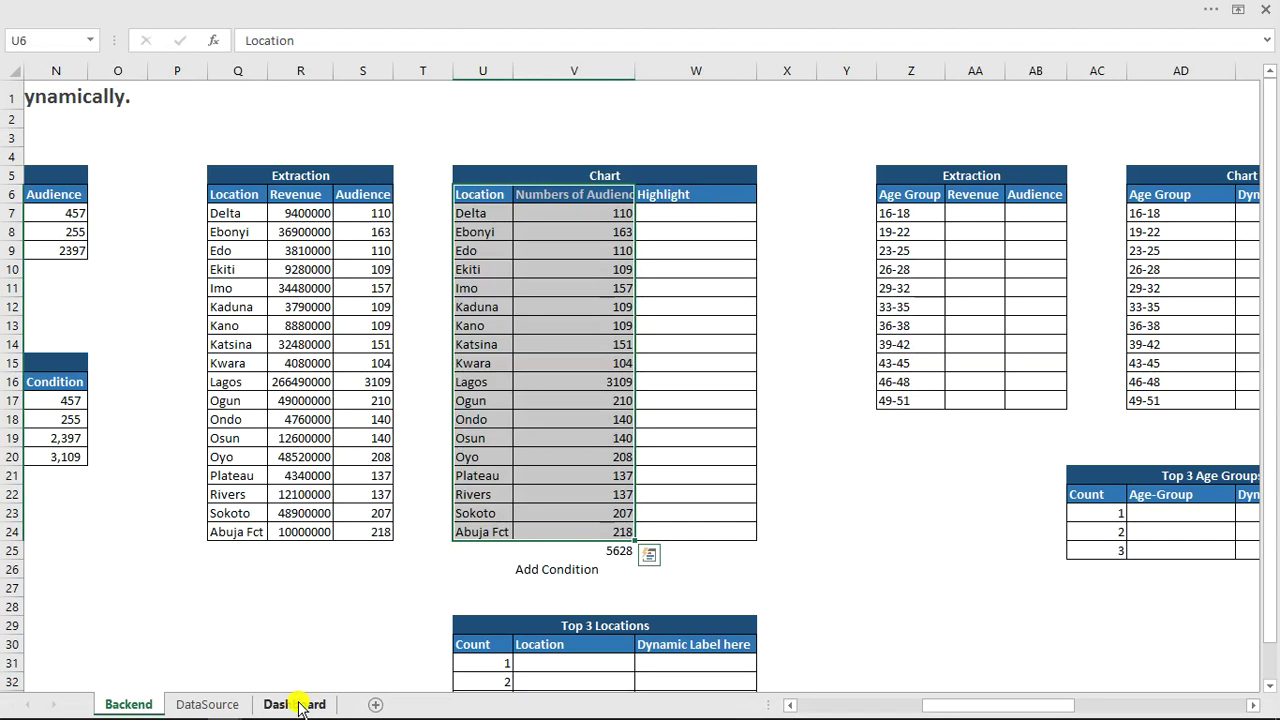
{"action": "left_click", "coordinate": [299, 706]}
{"action": "left_click", "coordinate": [271, 528]}
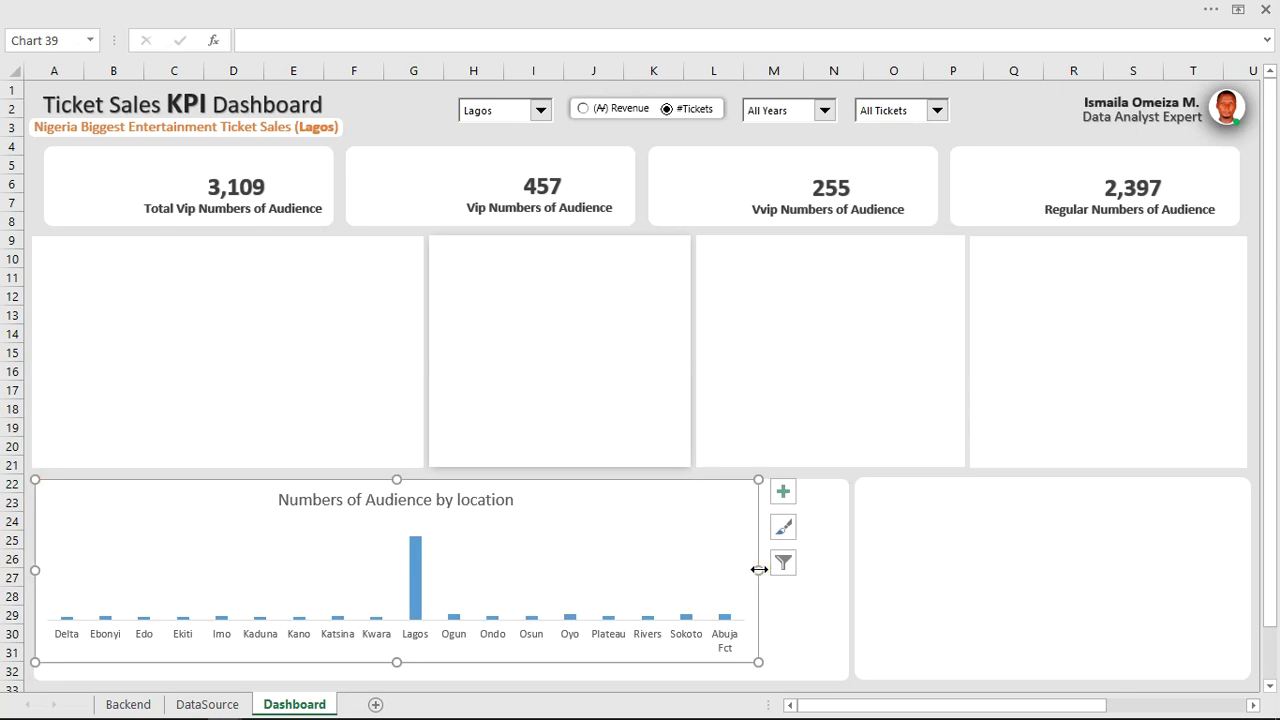
{"action": "left_click_drag", "start_coordinate": [758, 569], "coordinate": [843, 574]}
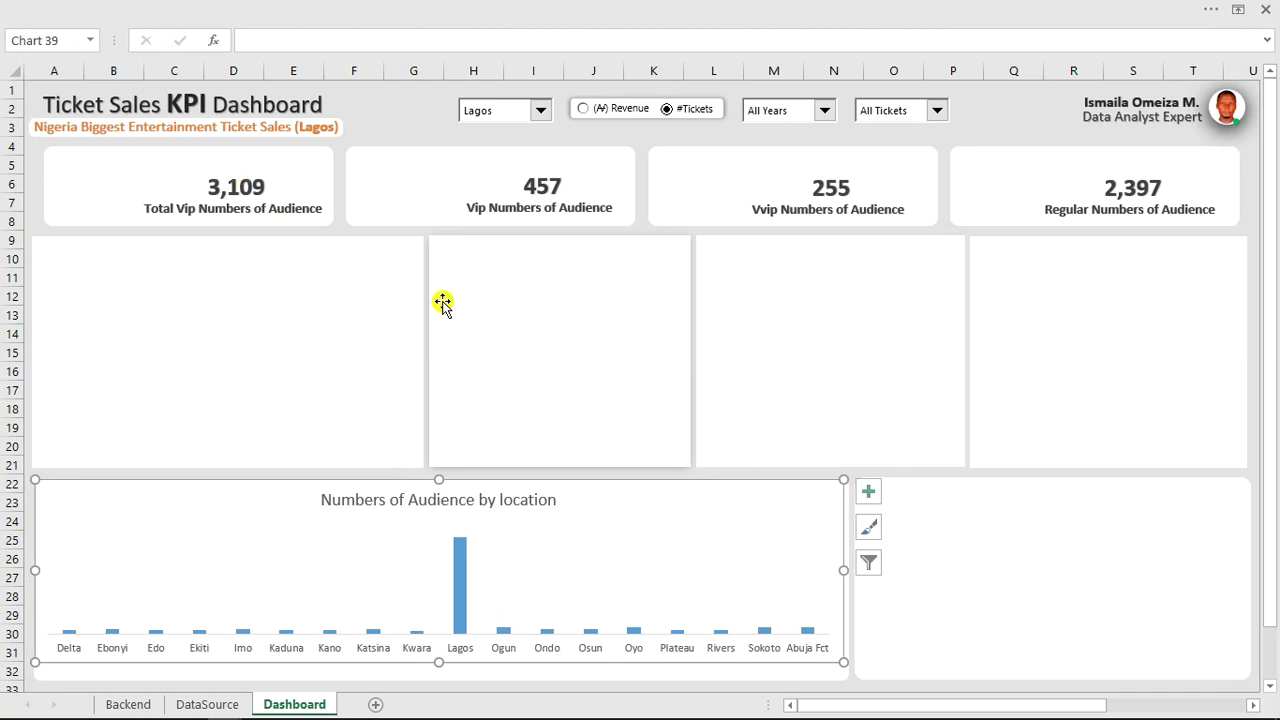
Test the location chart by switching to Revenue and back to #Tickets, and by filtering the ticket type to VIP and VVIP.
{"action": "left_click", "coordinate": [590, 117]}
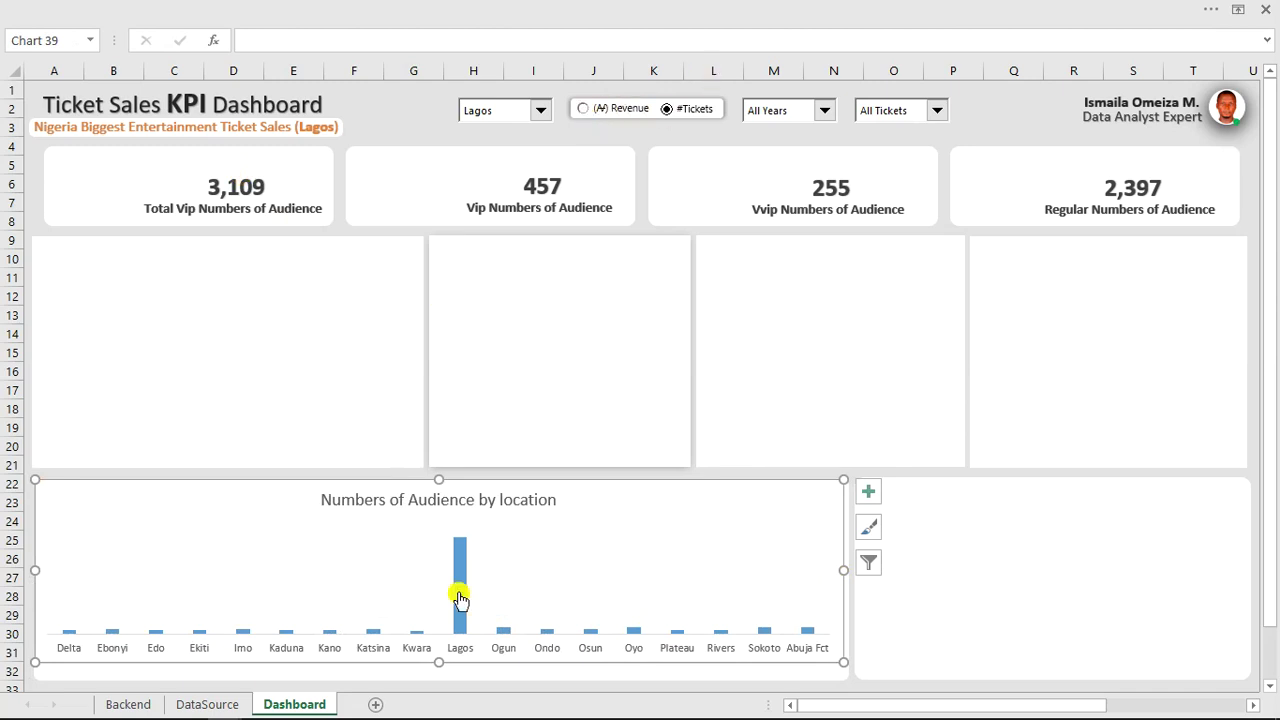
{"action": "left_click", "coordinate": [670, 113]}
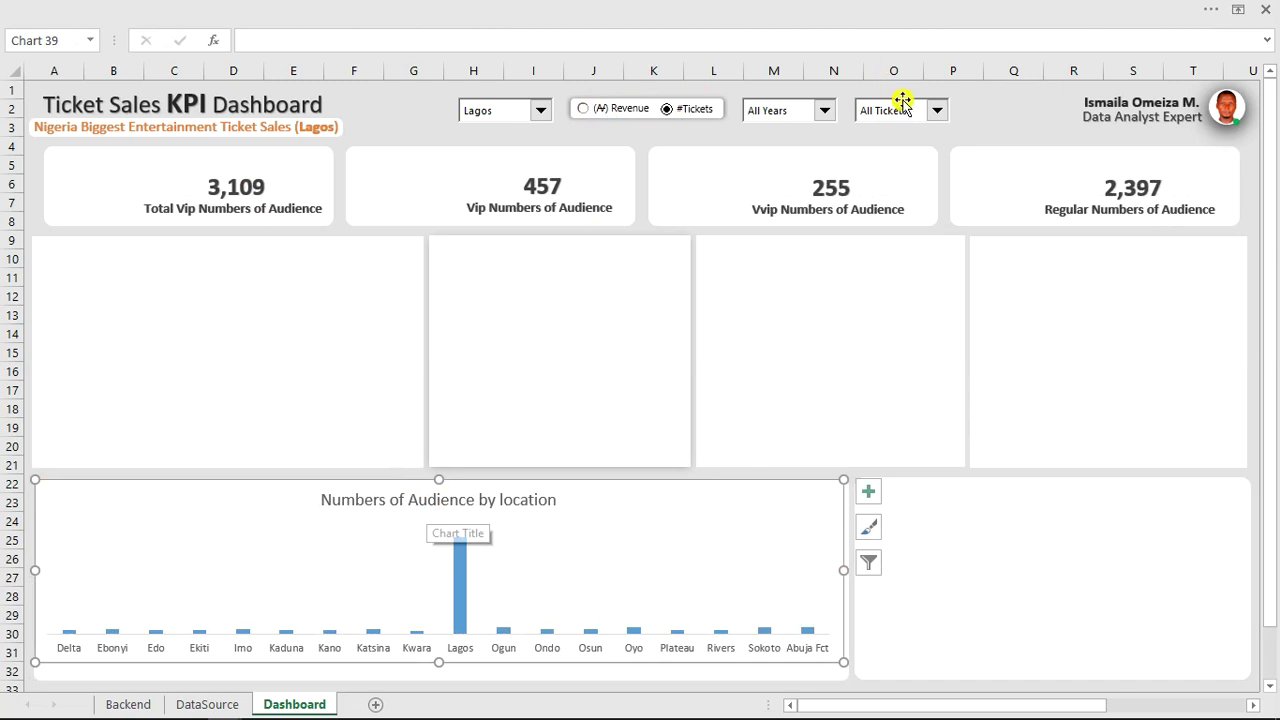
{"action": "left_click", "coordinate": [935, 113]}
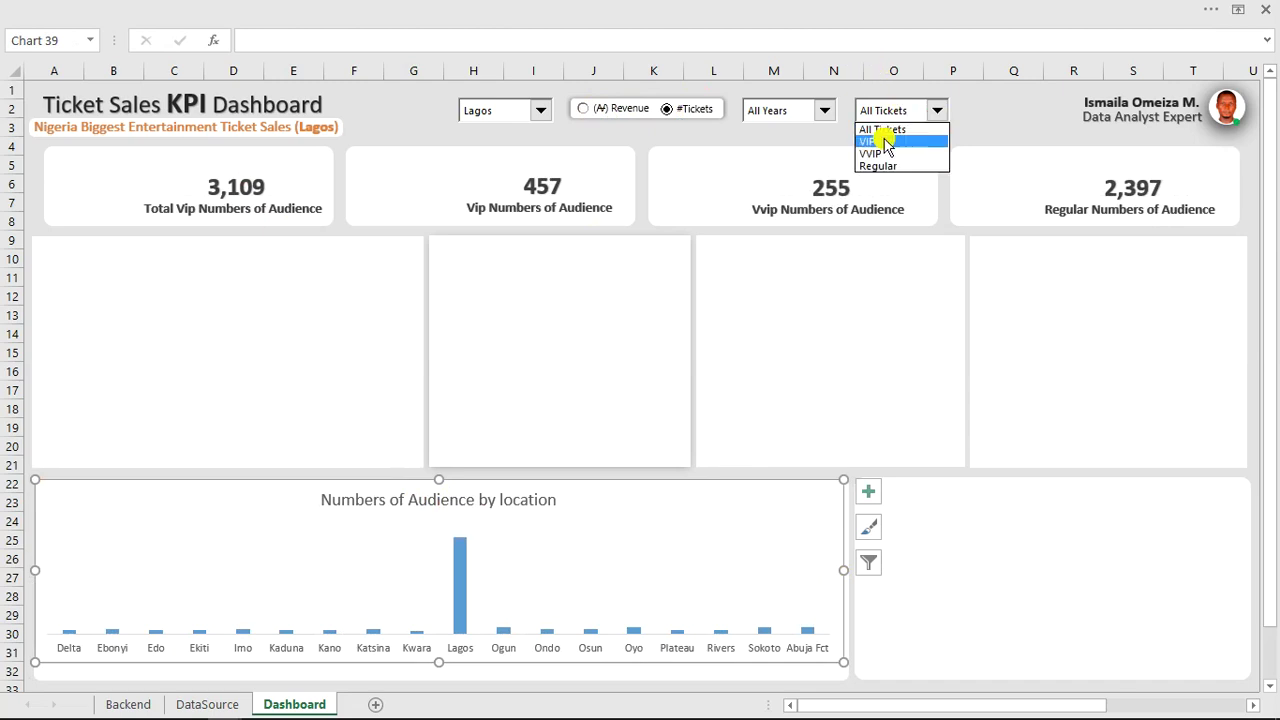
{"action": "left_click", "coordinate": [873, 142]}
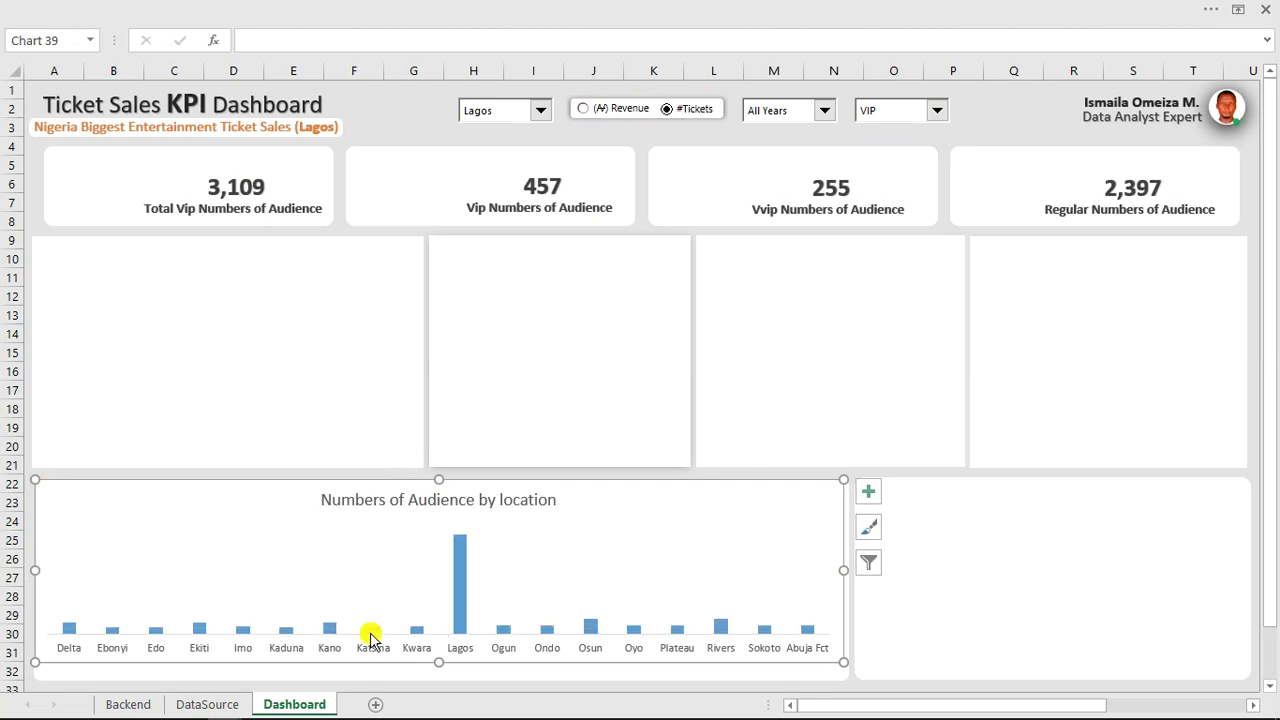
{"action": "left_click", "coordinate": [936, 114]}
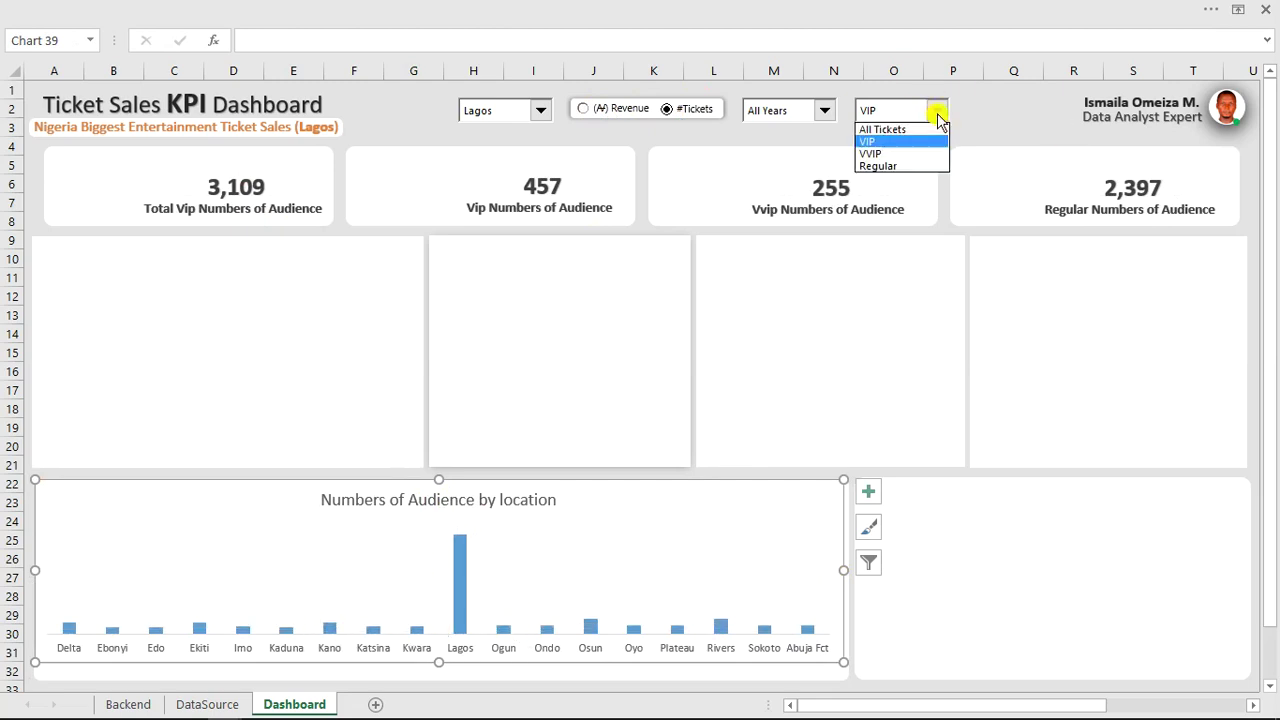
{"action": "key", "text": "Escape"}
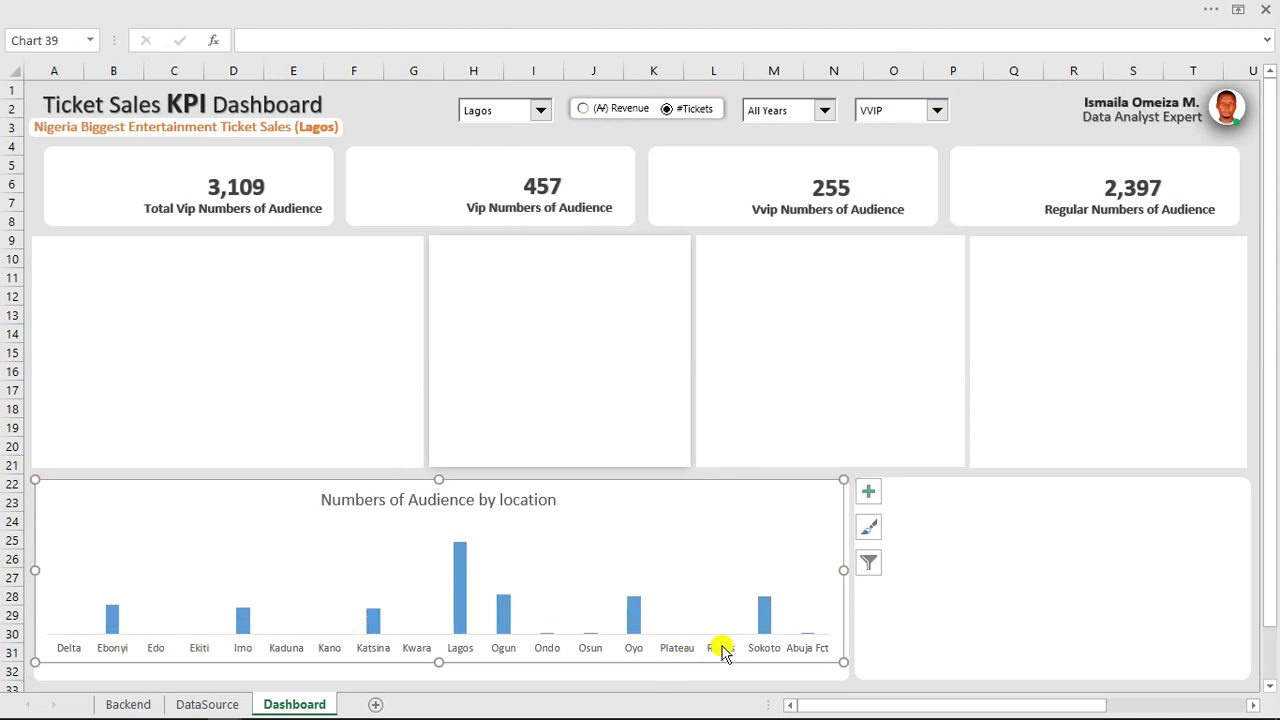
{"action": "mouse_move", "coordinate": [766, 617]}
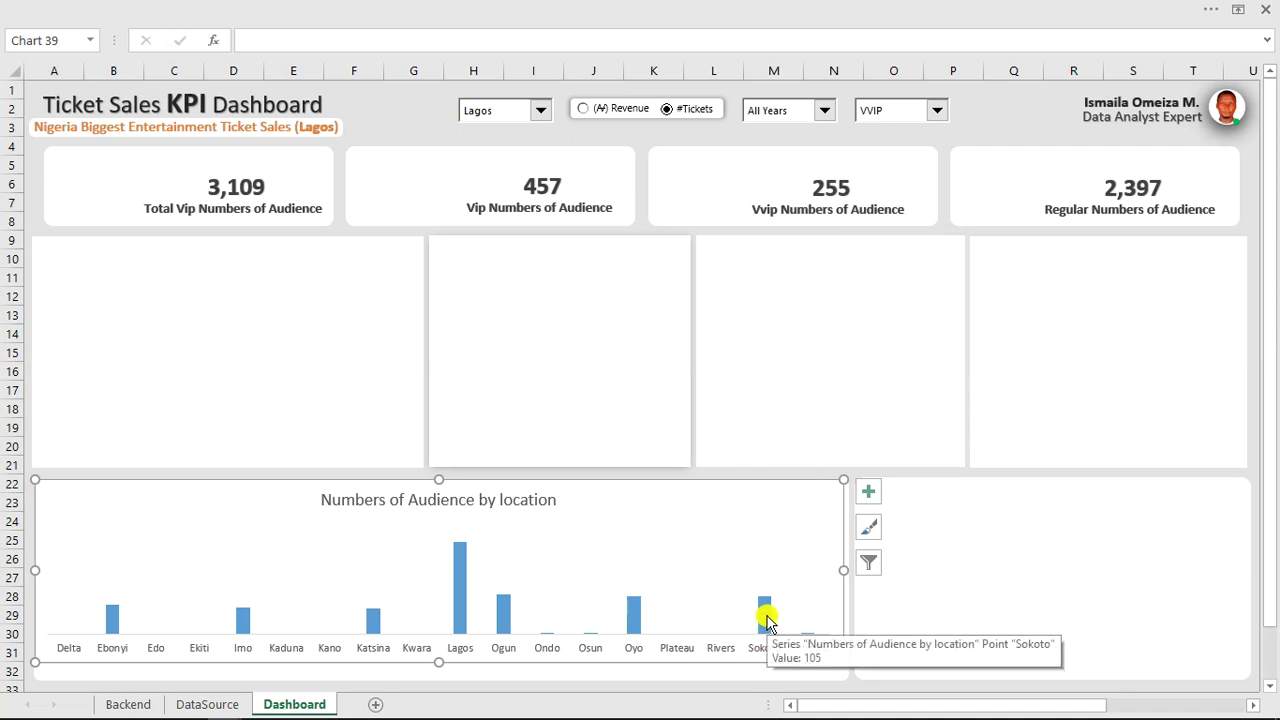
Check the chart's response to the location filter by choosing Ogun, Kaduna and finally Lagos again.
{"action": "left_click", "coordinate": [540, 110]}
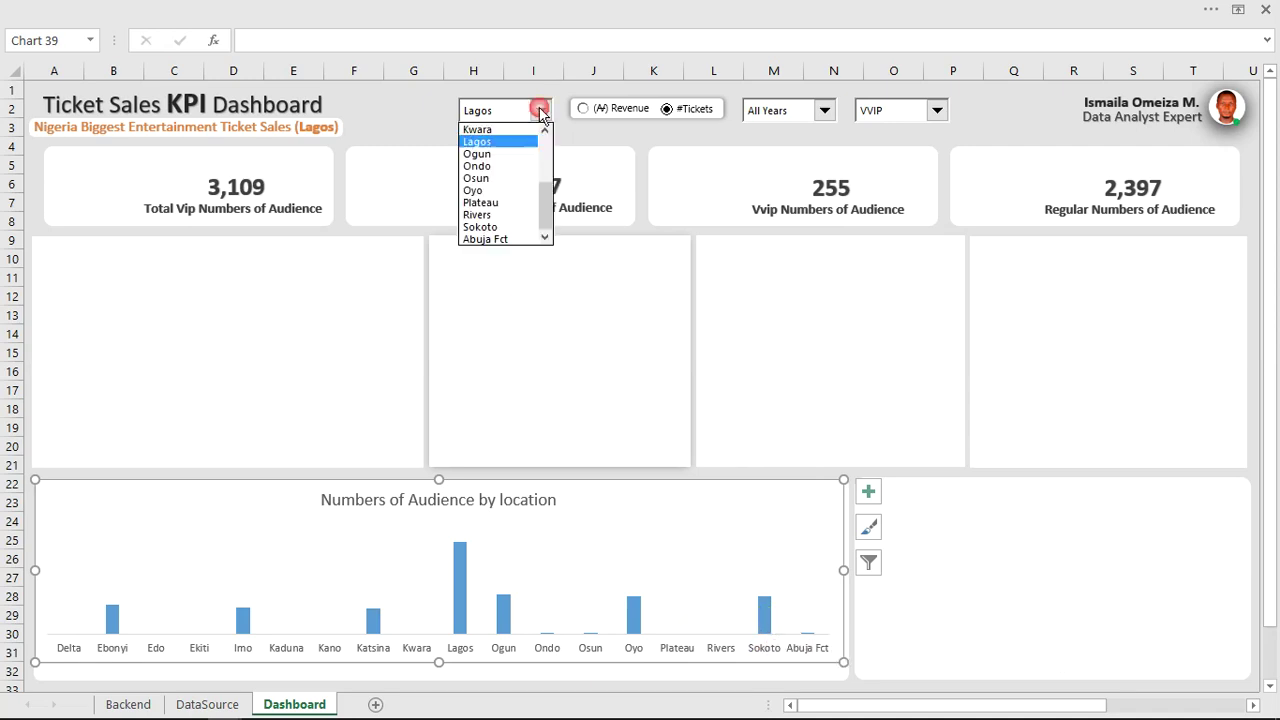
{"action": "left_click", "coordinate": [485, 154]}
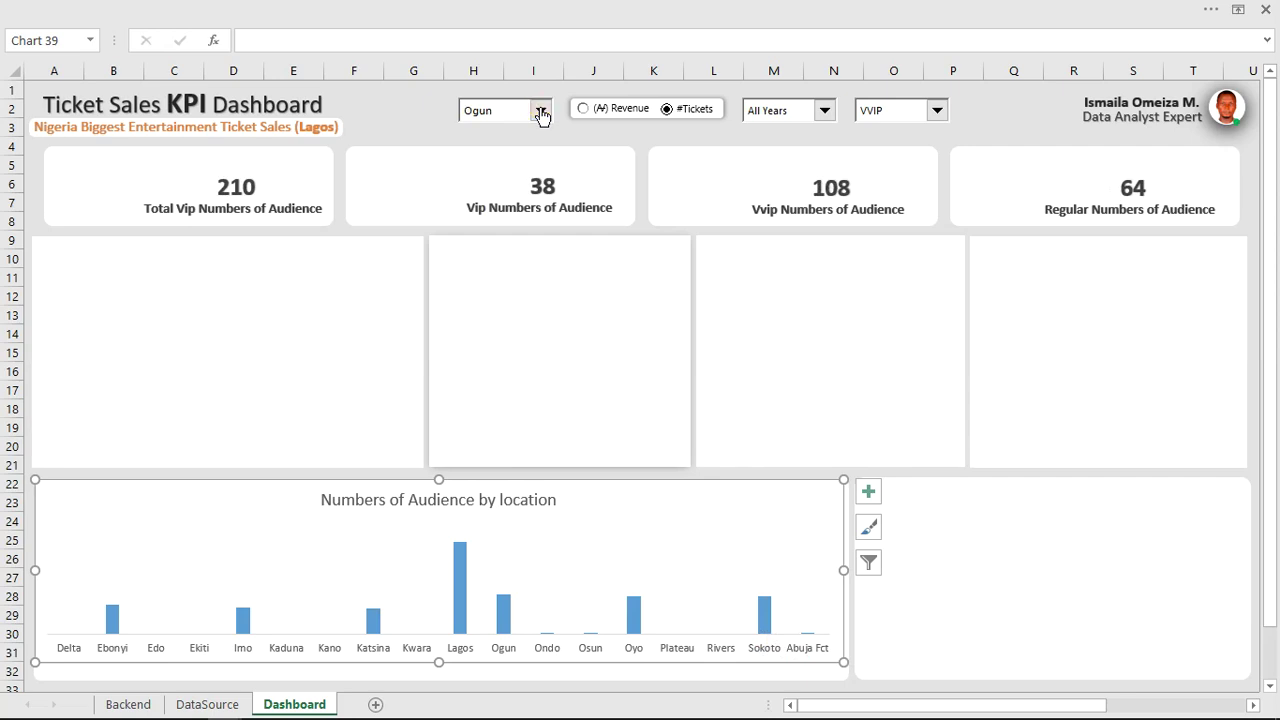
{"action": "left_click", "coordinate": [540, 110]}
{"action": "left_click_drag", "start_coordinate": [545, 200], "coordinate": [557, 148]}
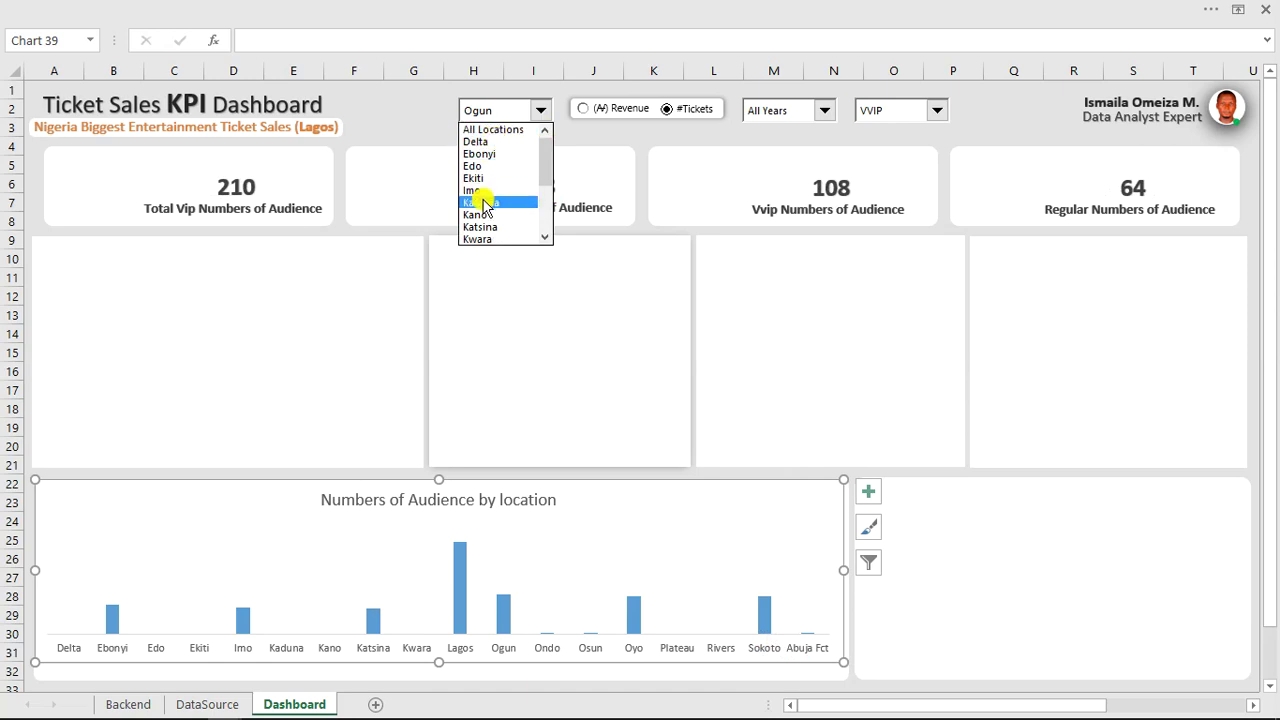
{"action": "key", "text": "Escape"}
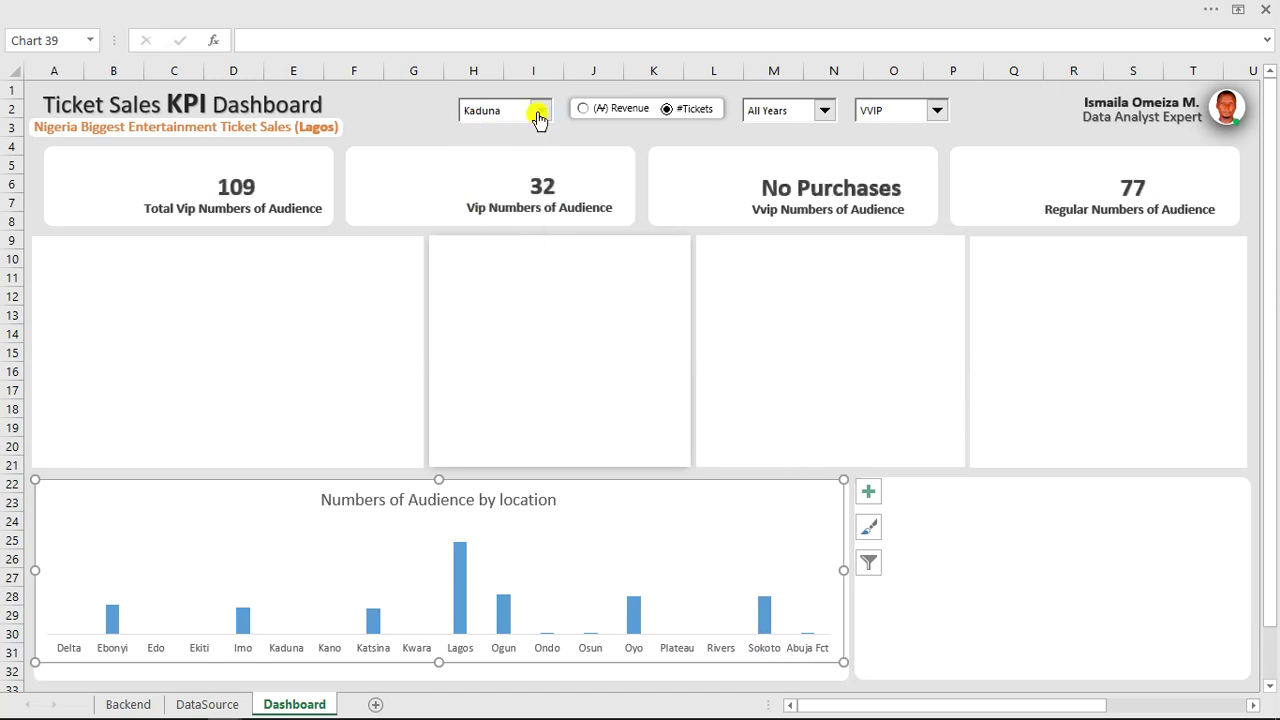
{"action": "left_click", "coordinate": [540, 111]}
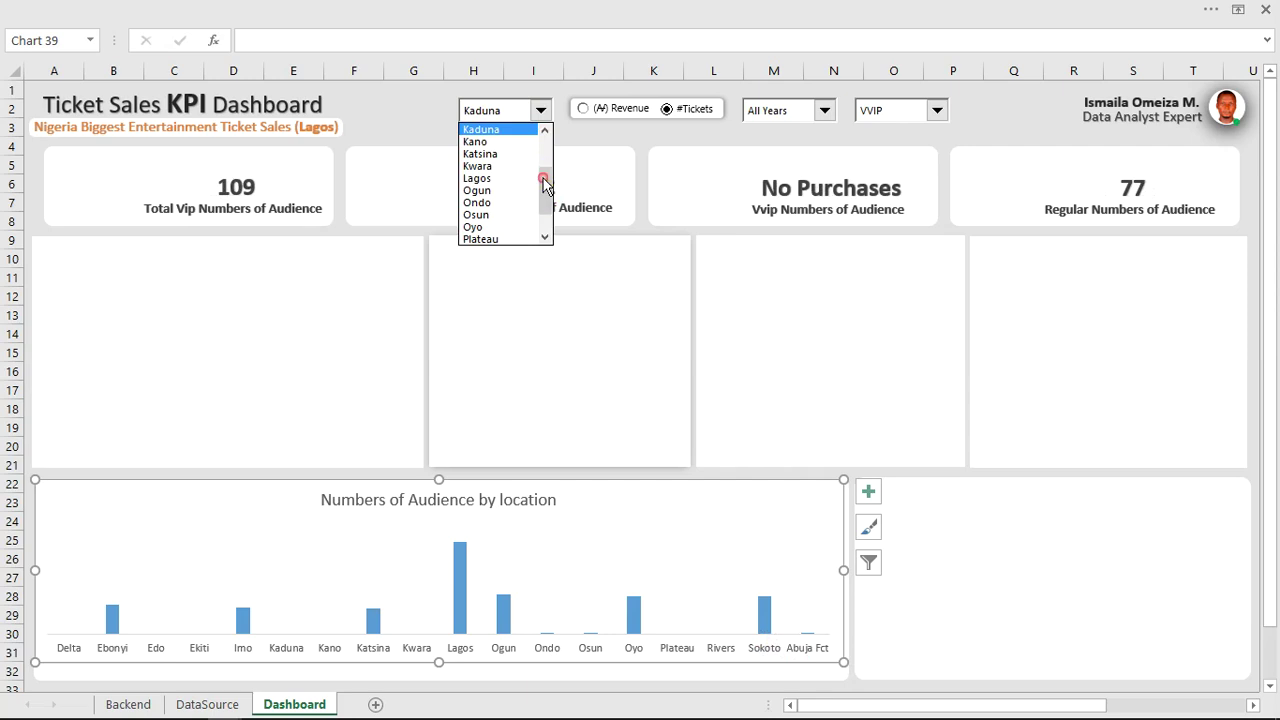
{"action": "left_click", "coordinate": [493, 338]}
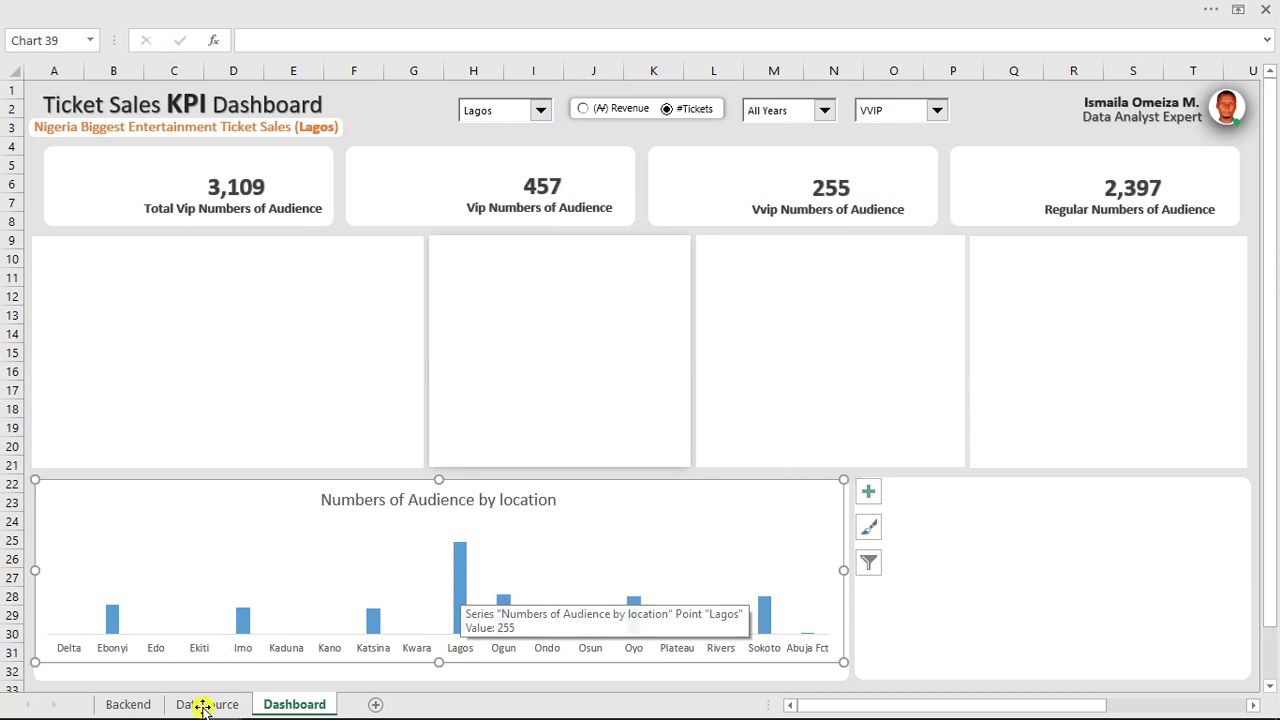
Start an IF formula in W7, the first Highlight cell of the location Chart table on the Backend sheet.
{"action": "left_click", "coordinate": [128, 704]}
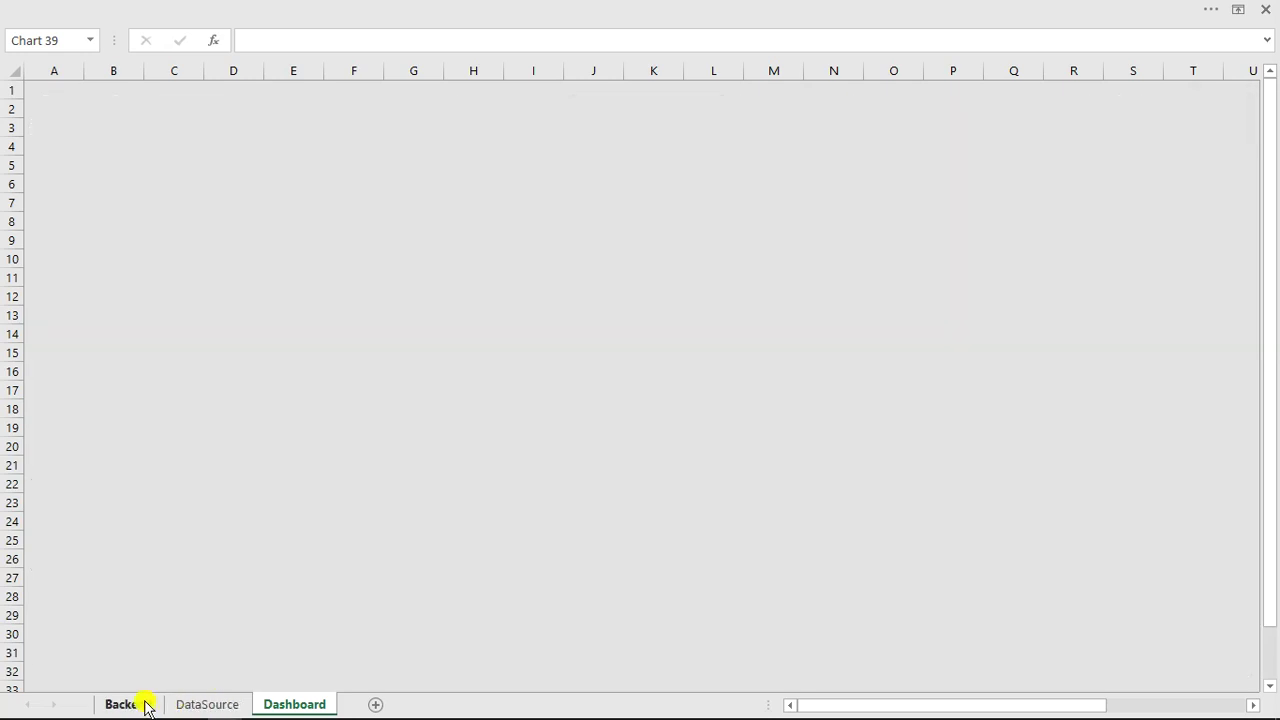
{"action": "left_click", "coordinate": [700, 213]}
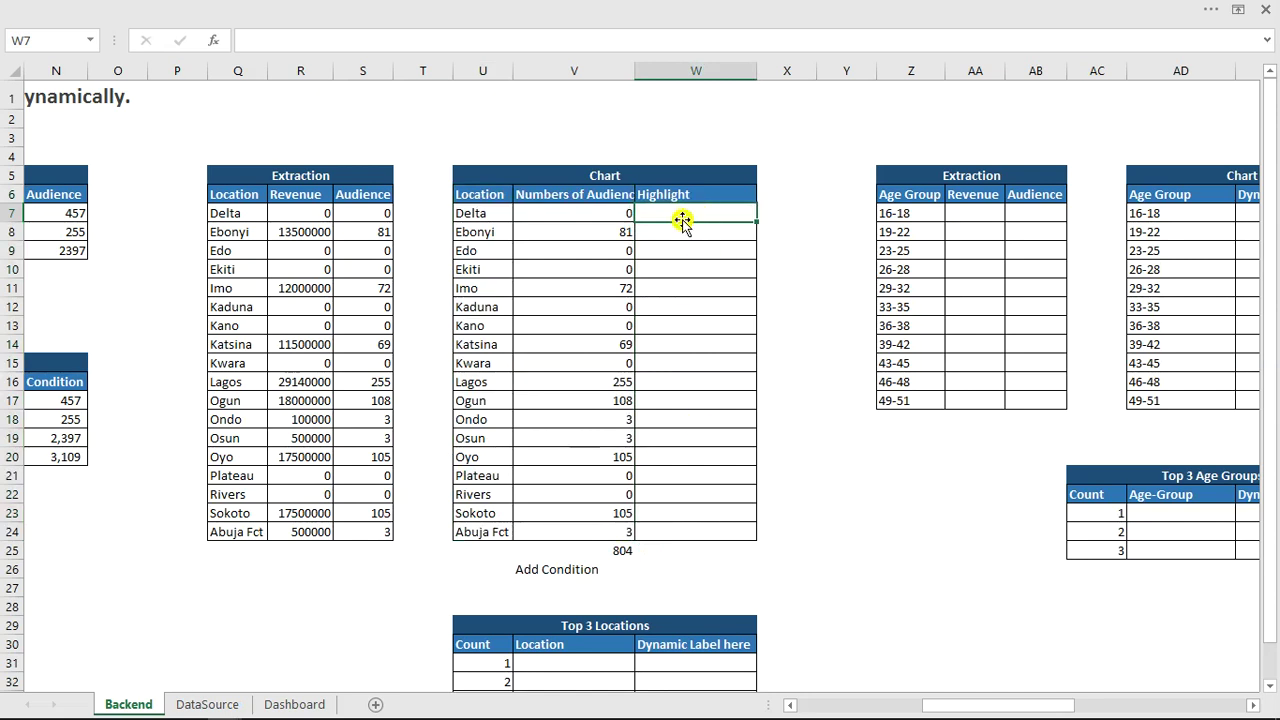
{"action": "type", "text": "="}
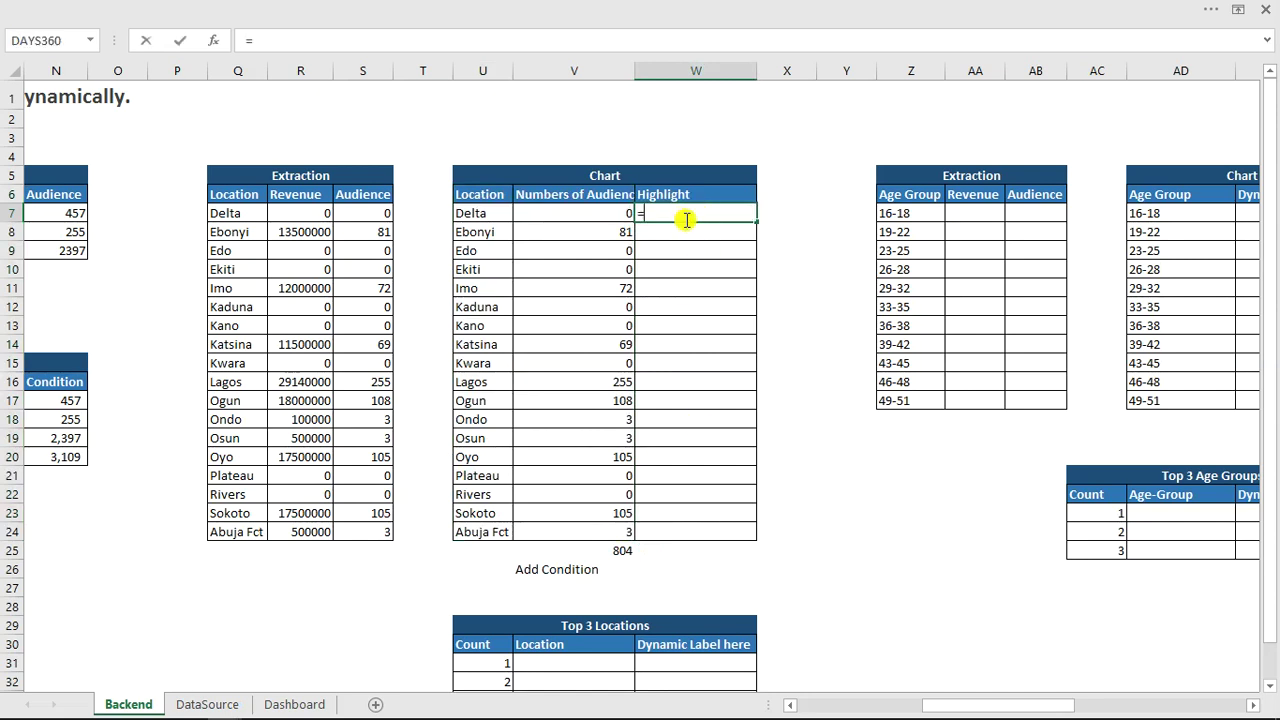
{"action": "type", "text": "IF("}
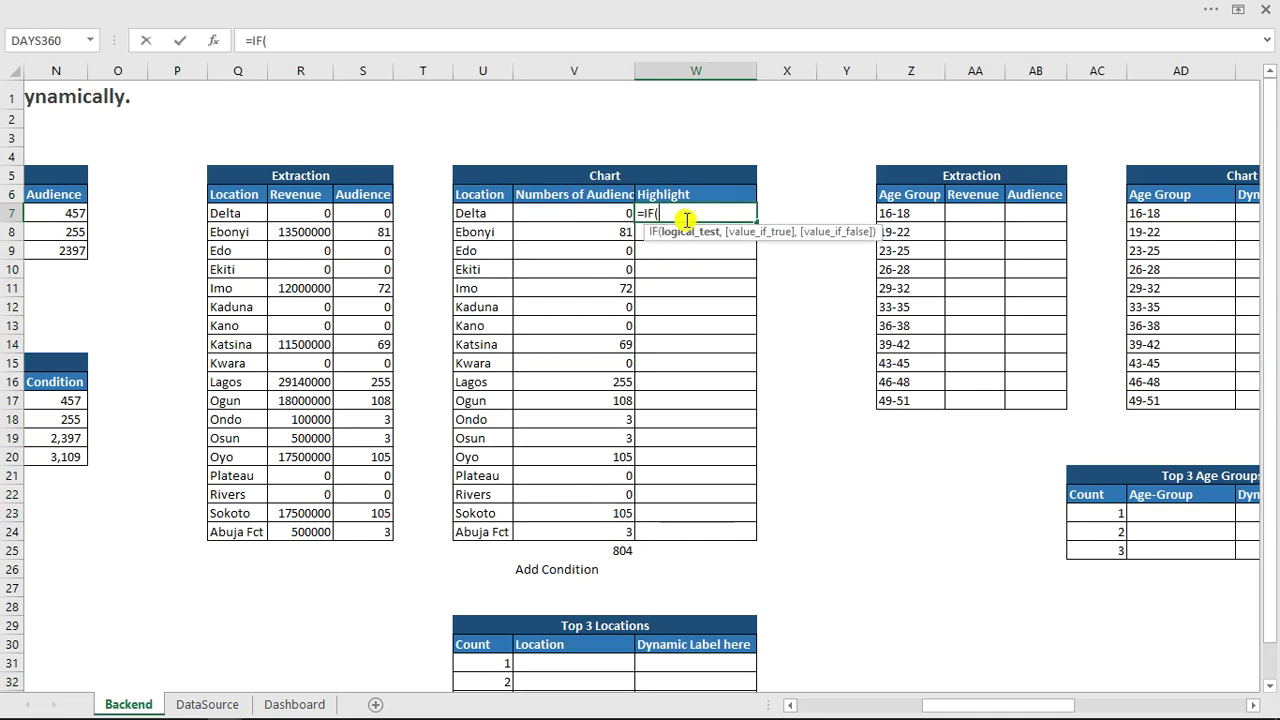
{"action": "type", "text": "hea"}
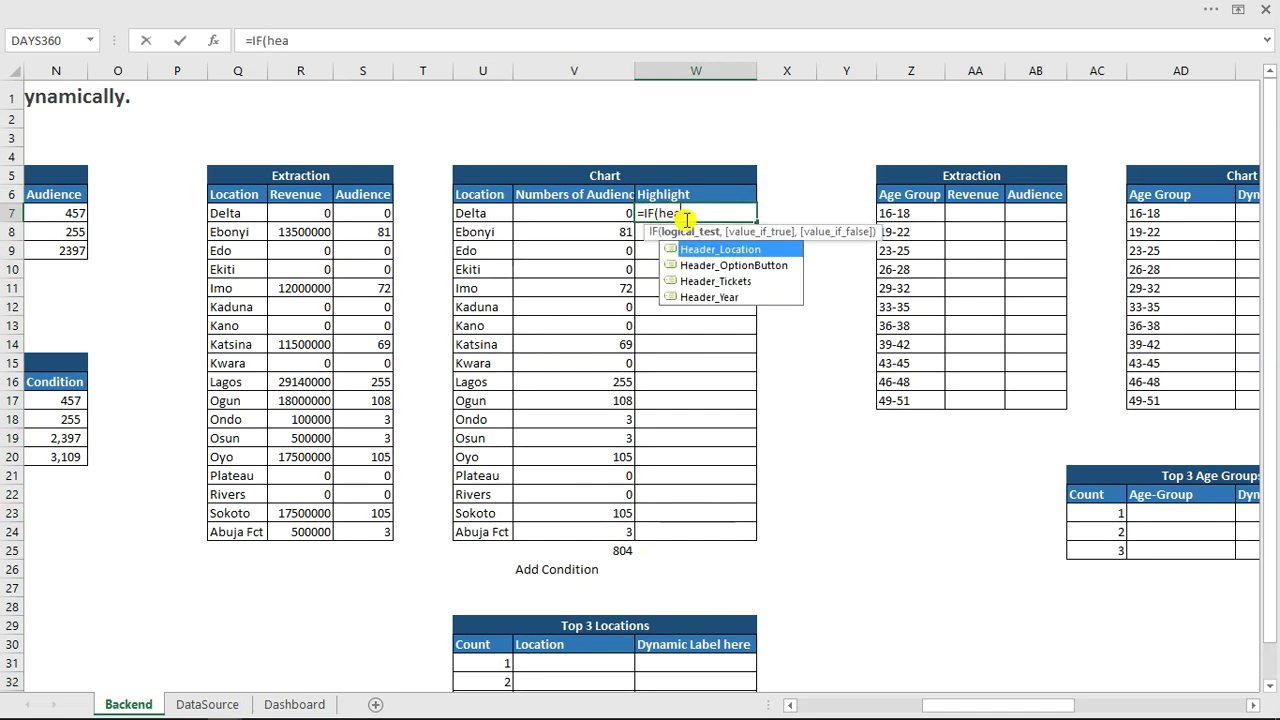
{"action": "key", "text": "Down"}
{"action": "key", "text": "Down"}
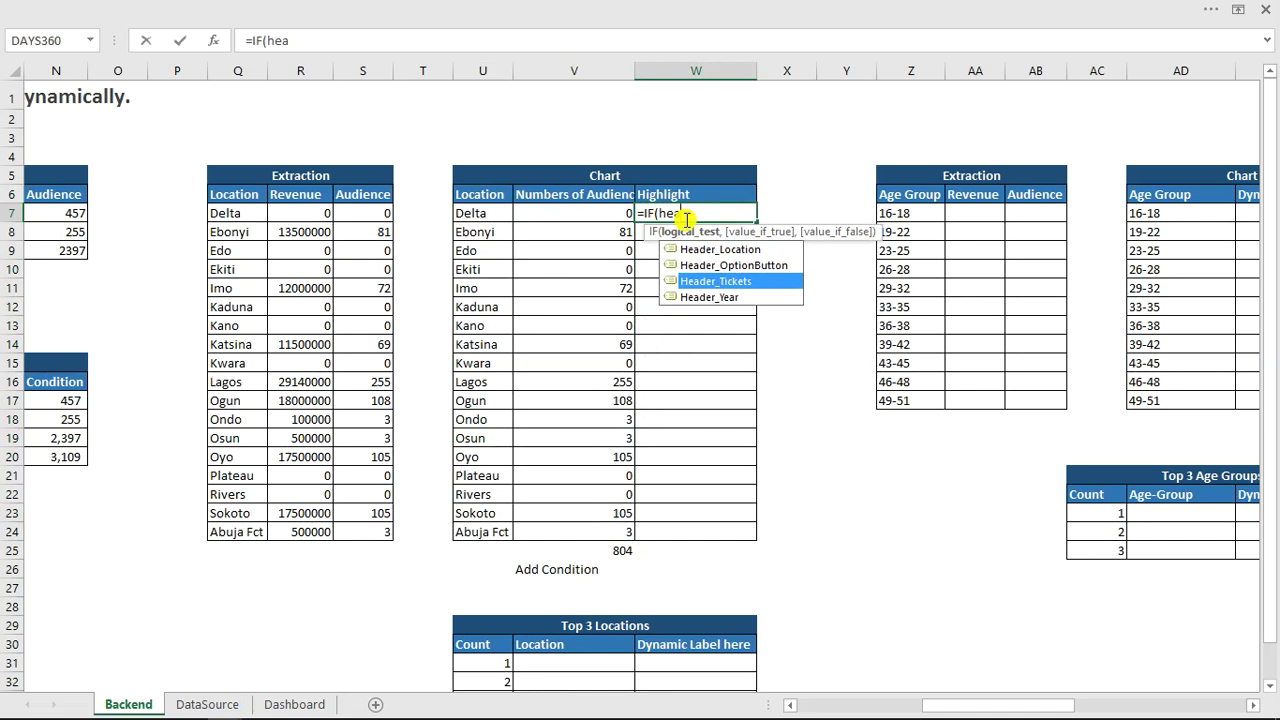
{"action": "key", "text": "Up"}
{"action": "key", "text": "Up"}
{"action": "key", "text": "Tab"}
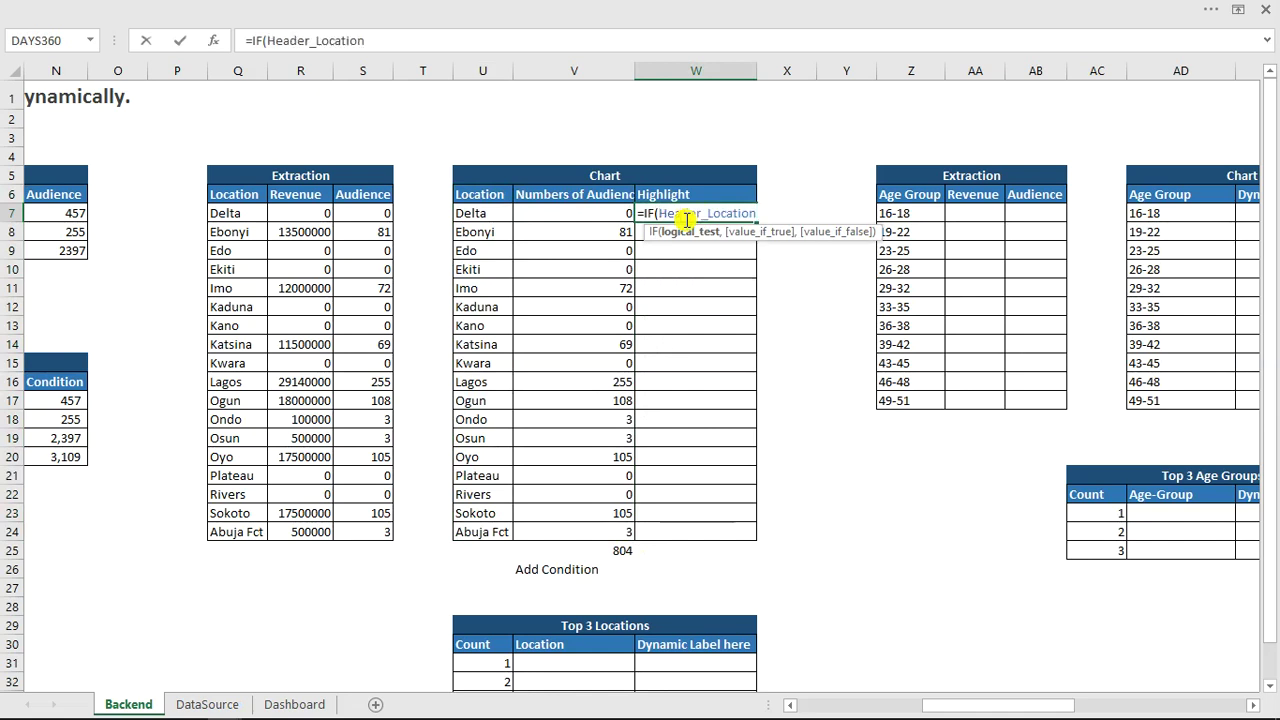
{"action": "type", "text": "=1,na"}
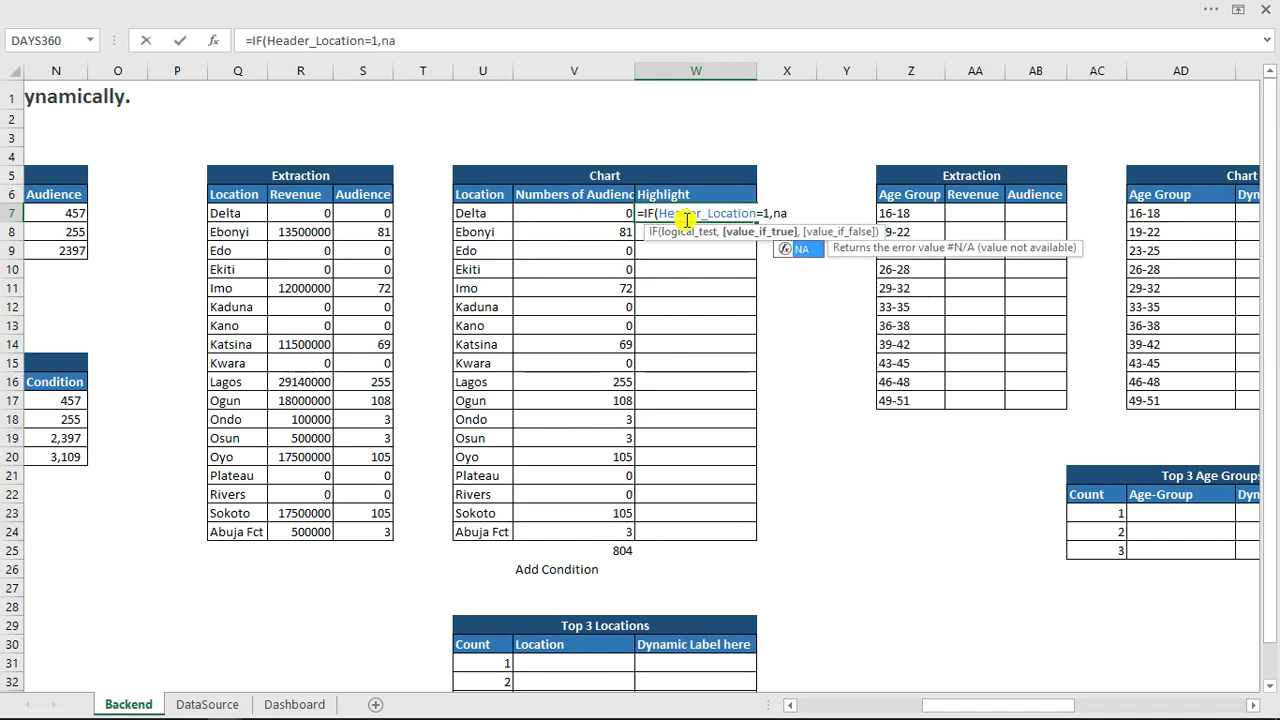
{"action": "key", "text": "Tab"}
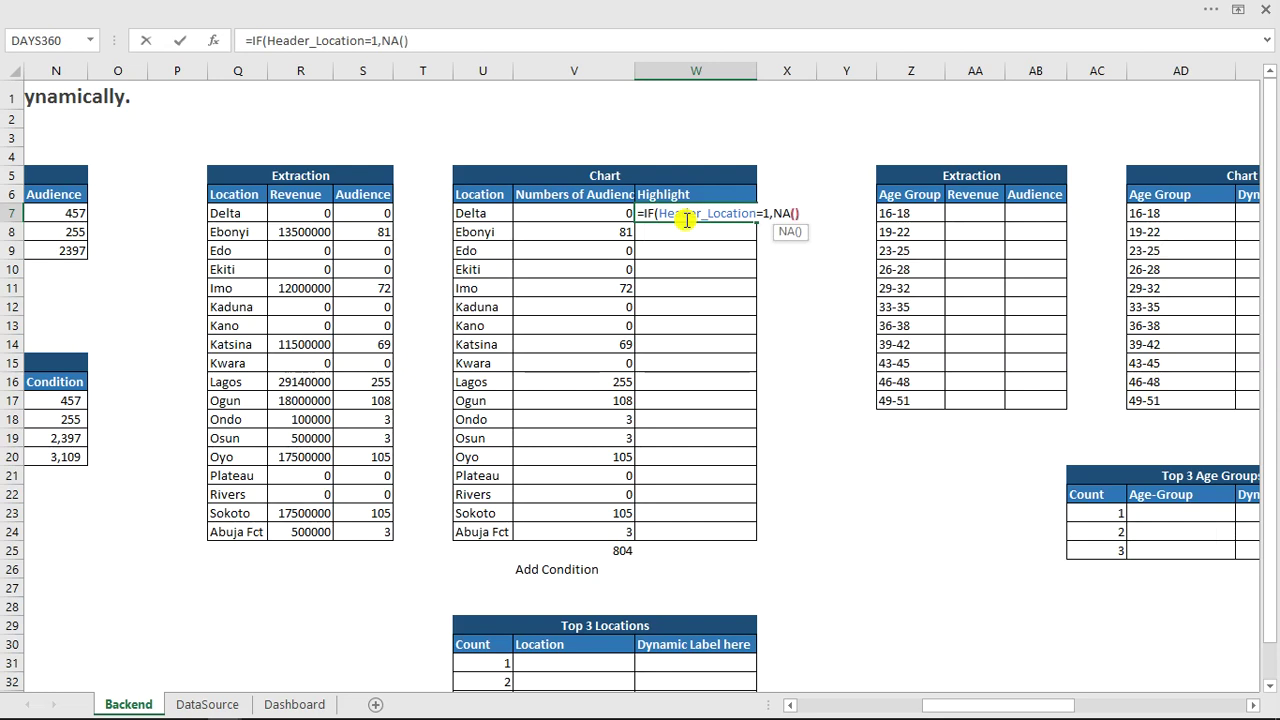
{"action": "type", "text": "),"}
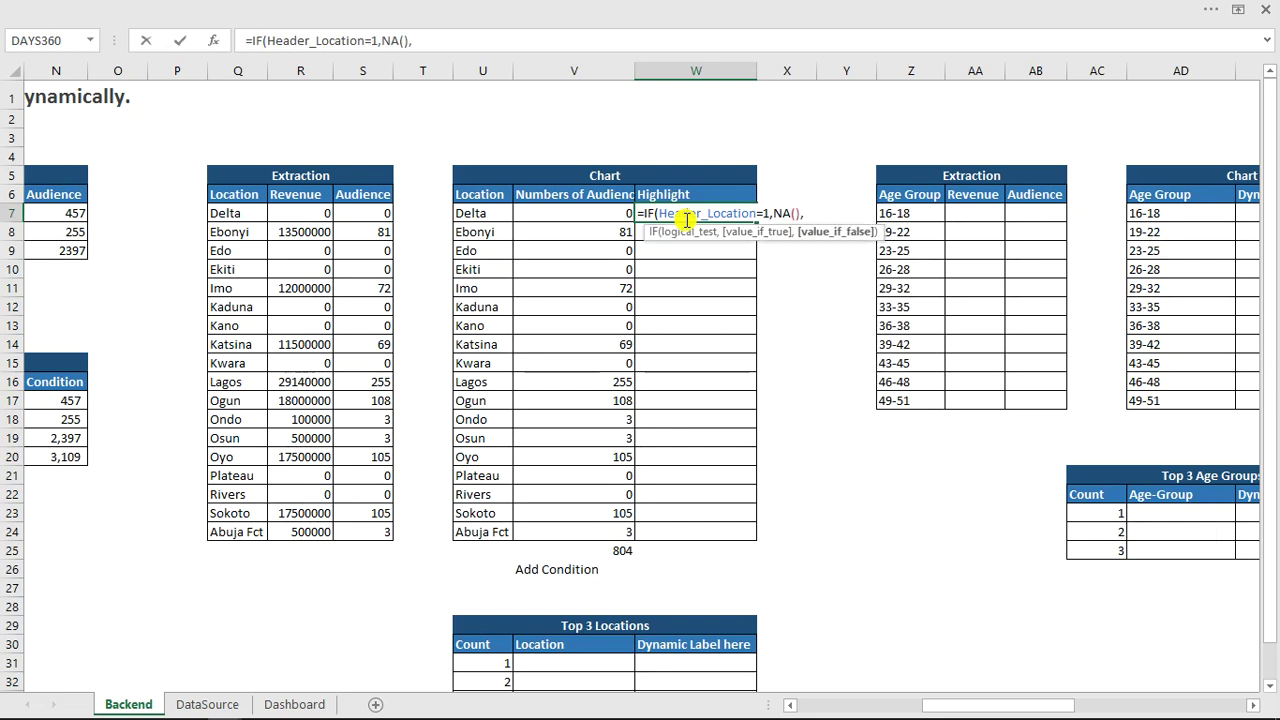
{"action": "type", "text": "i"}
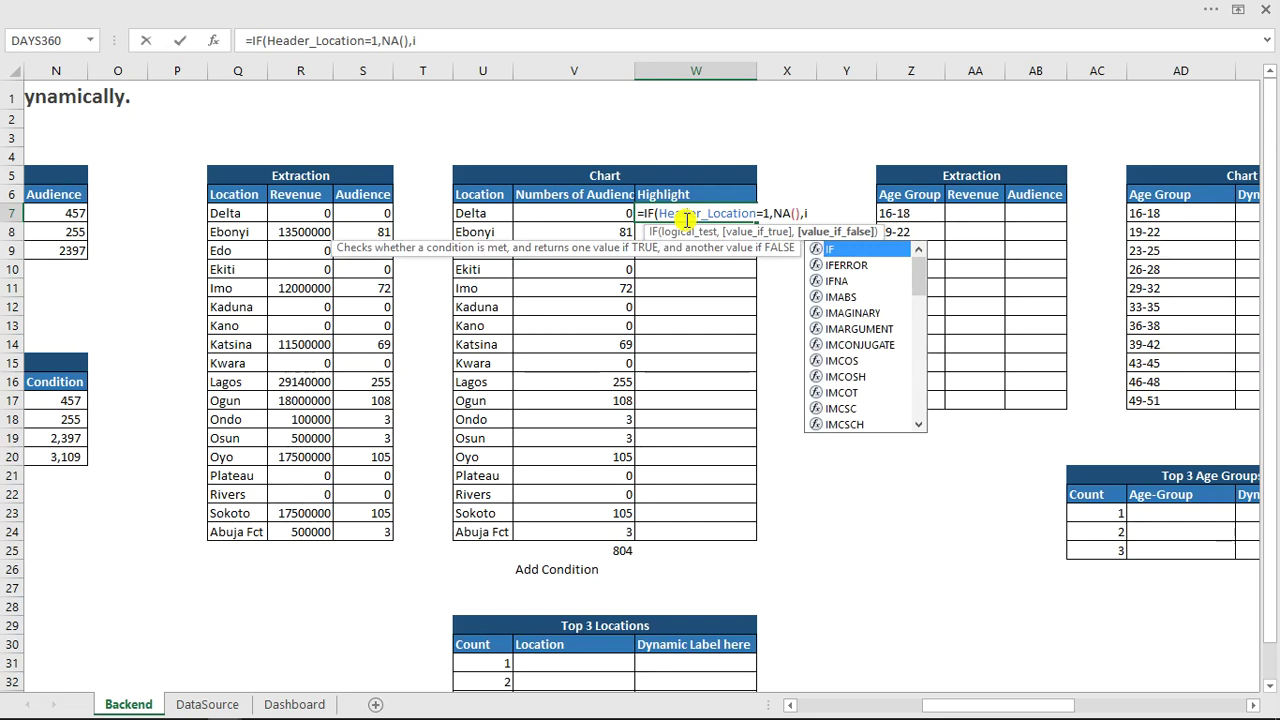
{"action": "type", "text": "f"}
{"action": "key", "text": "Tab"}
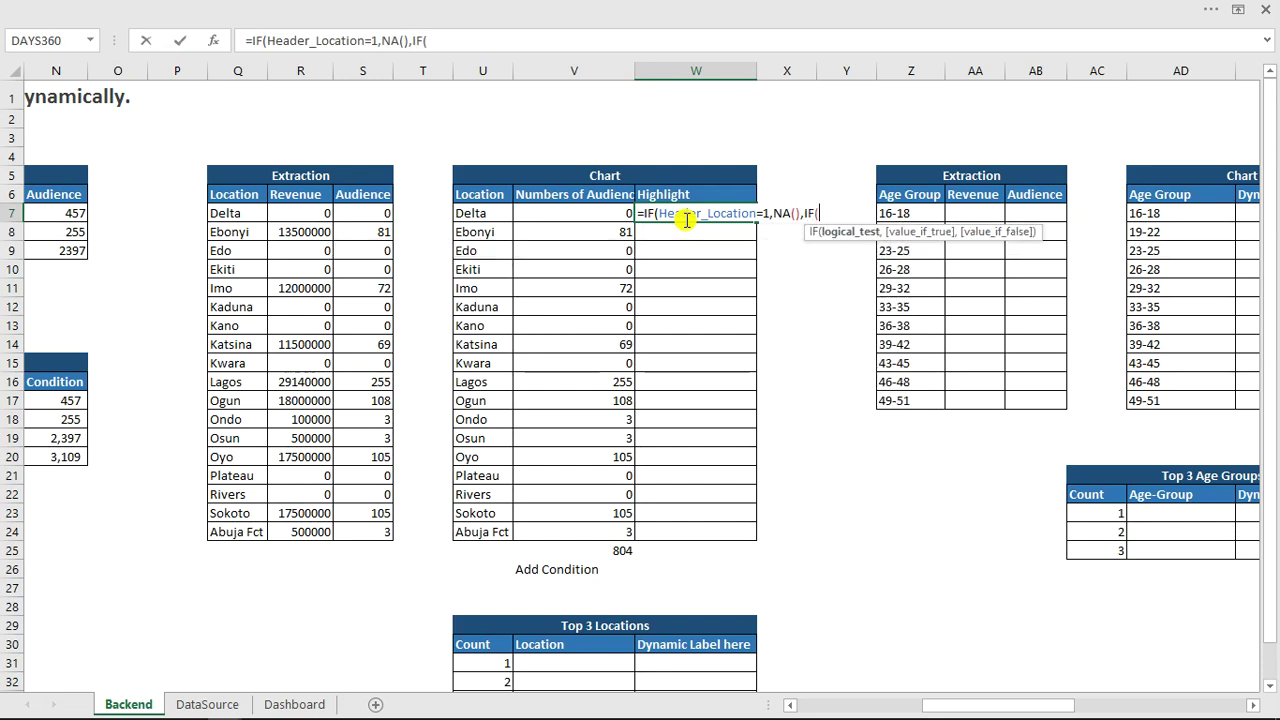
{"action": "type", "text": "ind"}
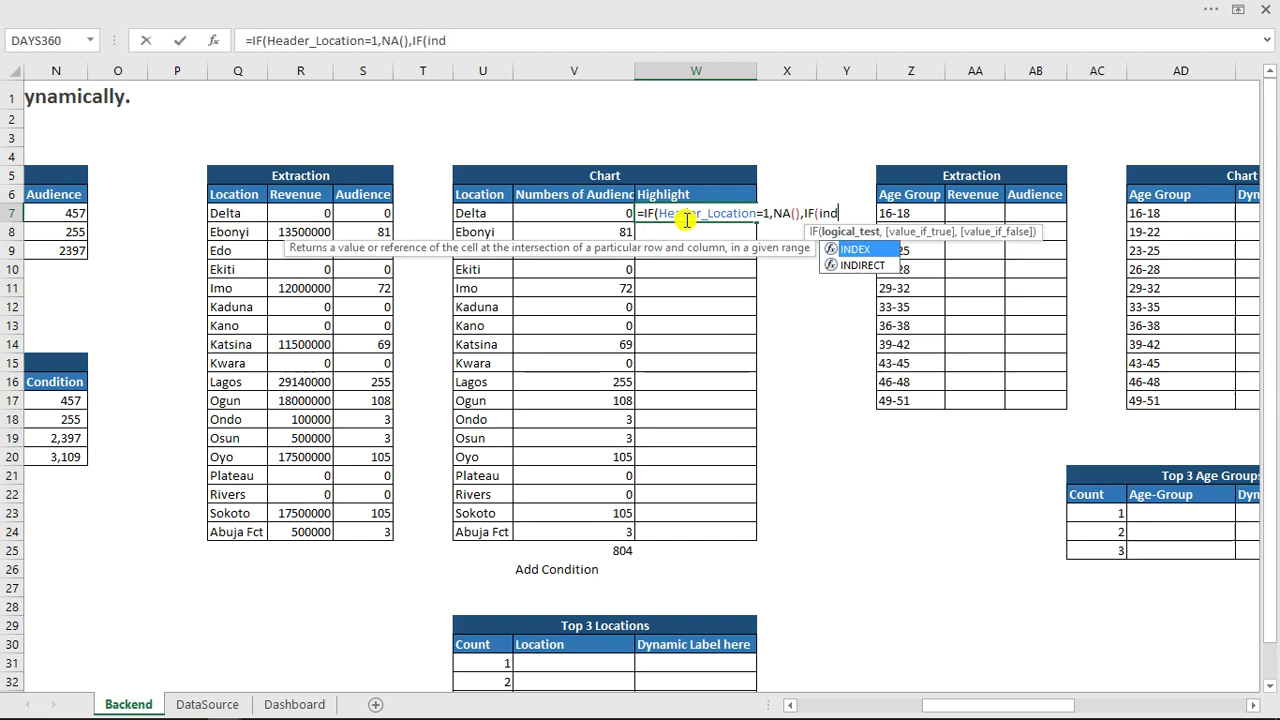
{"action": "key", "text": "Tab"}
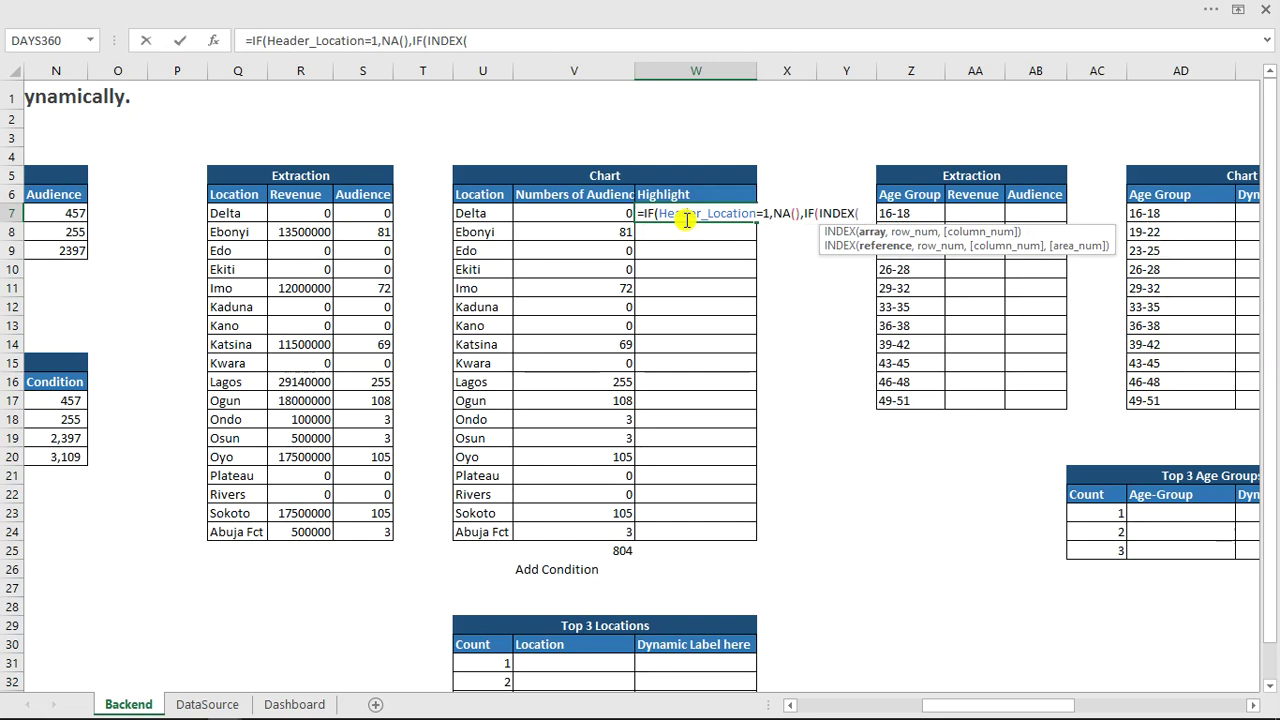
{"action": "type", "text": "ra"}
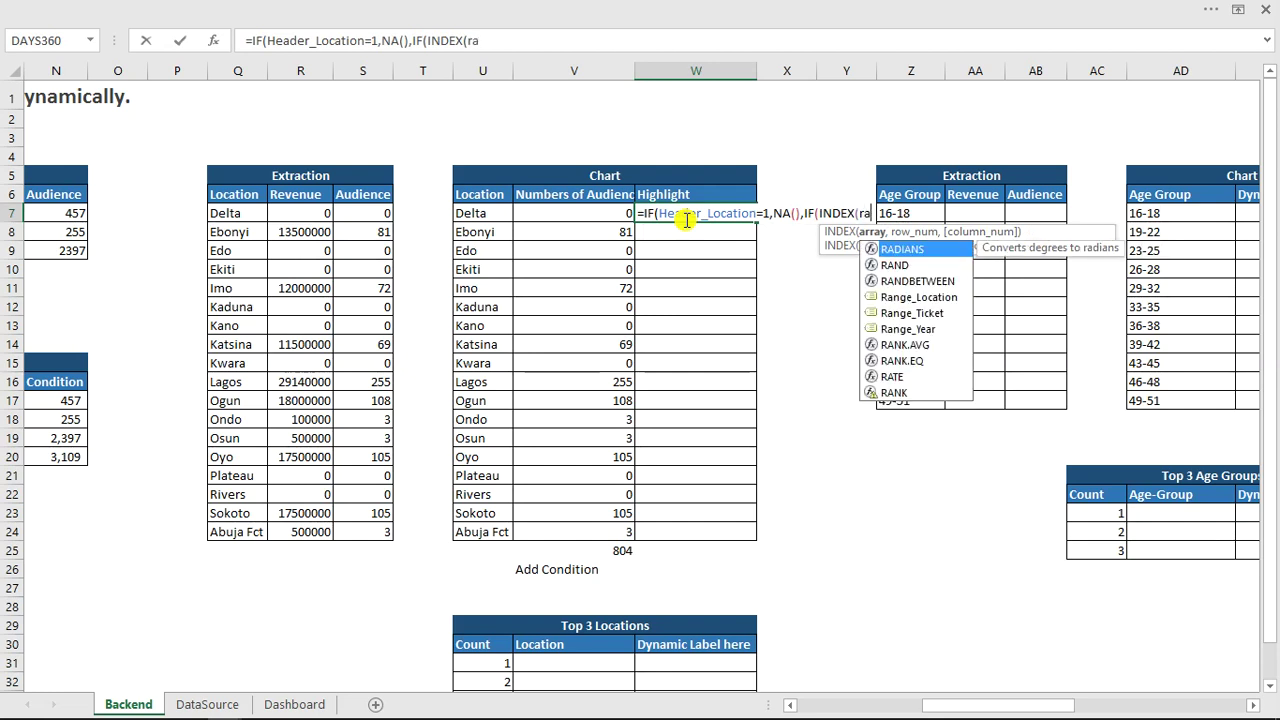
{"action": "type", "text": "n"}
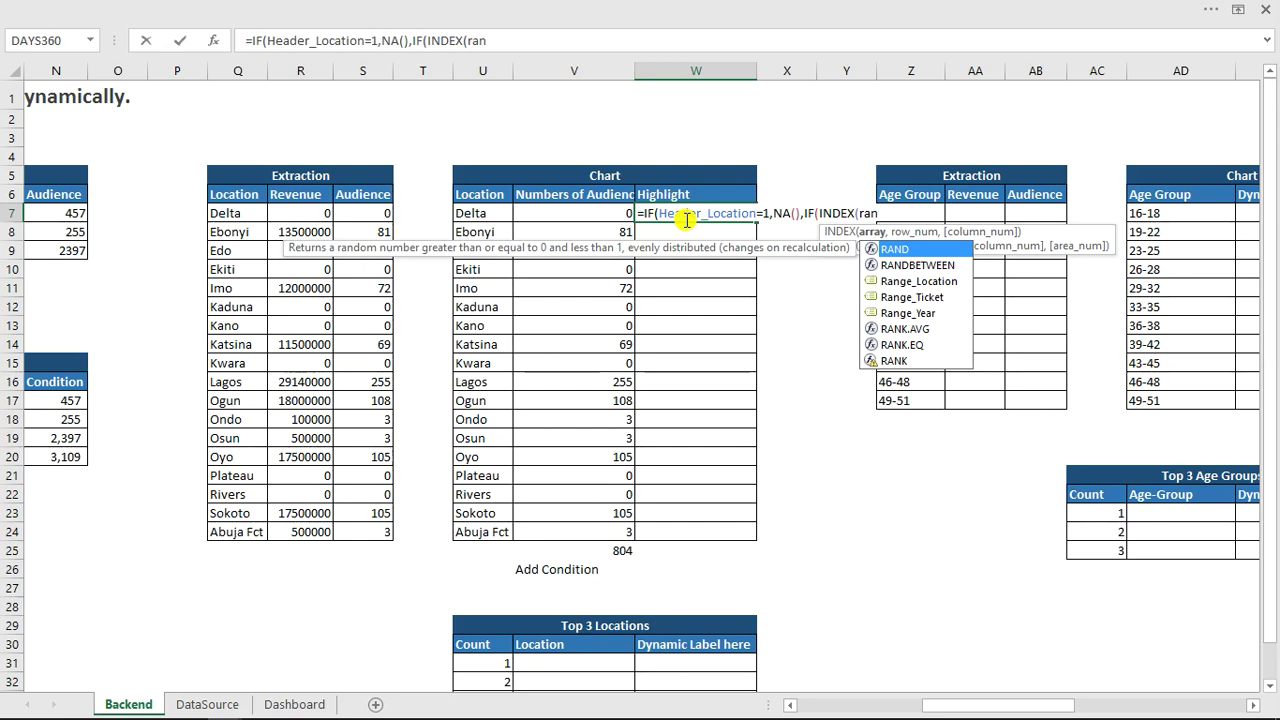
{"action": "key", "text": "Down"}
{"action": "key", "text": "Down"}
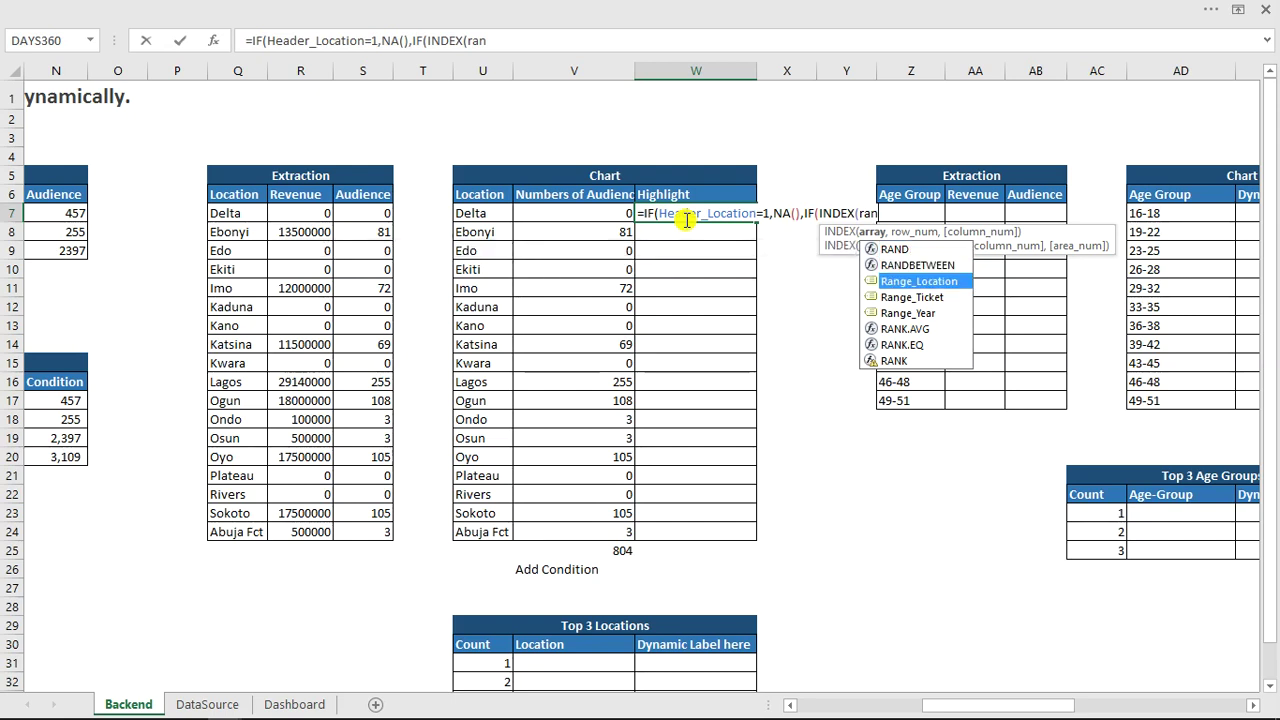
{"action": "key", "text": "Tab"}
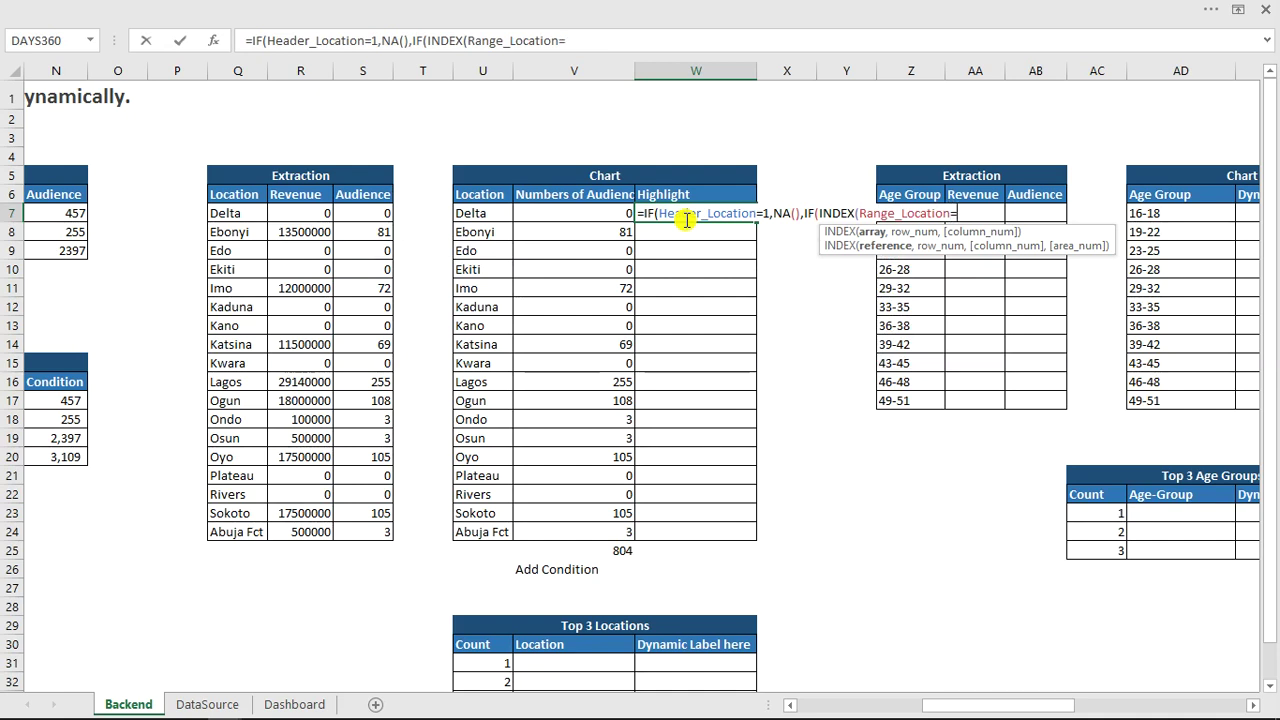
{"action": "key", "text": "BackSpace"}
{"action": "type", "text": ","}
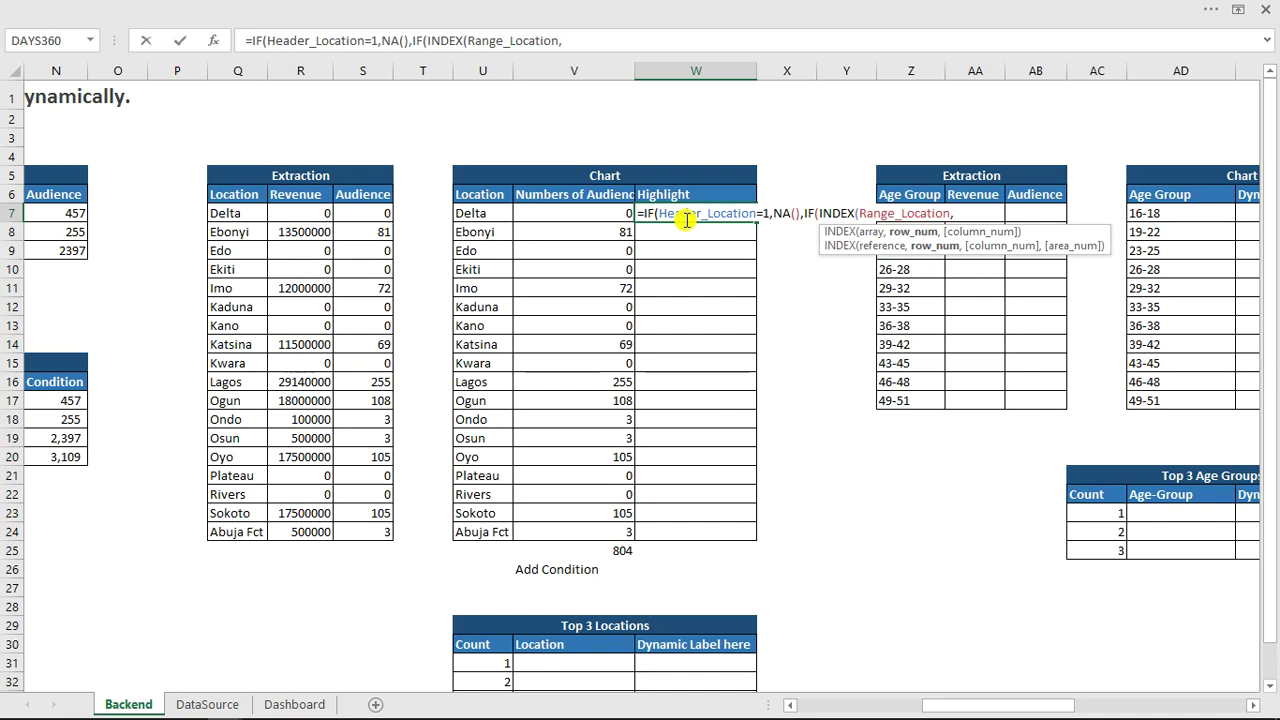
{"action": "key", "text": "BackSpace"}
{"action": "key", "text": "BackSpace"}
{"action": "key", "text": "BackSpace"}
{"action": "key", "text": "BackSpace"}
{"action": "key", "text": "BackSpace"}
{"action": "key", "text": "BackSpace"}
{"action": "key", "text": "BackSpace"}
{"action": "key", "text": "BackSpace"}
{"action": "key", "text": "BackSpace"}
{"action": "key", "text": "BackSpace"}
{"action": "key", "text": "BackSpace"}
{"action": "key", "text": "BackSpace"}
{"action": "key", "text": "BackSpace"}
{"action": "key", "text": "BackSpace"}
{"action": "key", "text": "BackSpace"}
{"action": "key", "text": "BackSpace"}
{"action": "key", "text": "BackSpace"}
{"action": "key", "text": "BackSpace"}
{"action": "key", "text": "BackSpace"}
{"action": "key", "text": "BackSpace"}
{"action": "key", "text": "BackSpace"}
{"action": "key", "text": "BackSpace"}
{"action": "key", "text": "BackSpace"}
{"action": "key", "text": "BackSpace"}
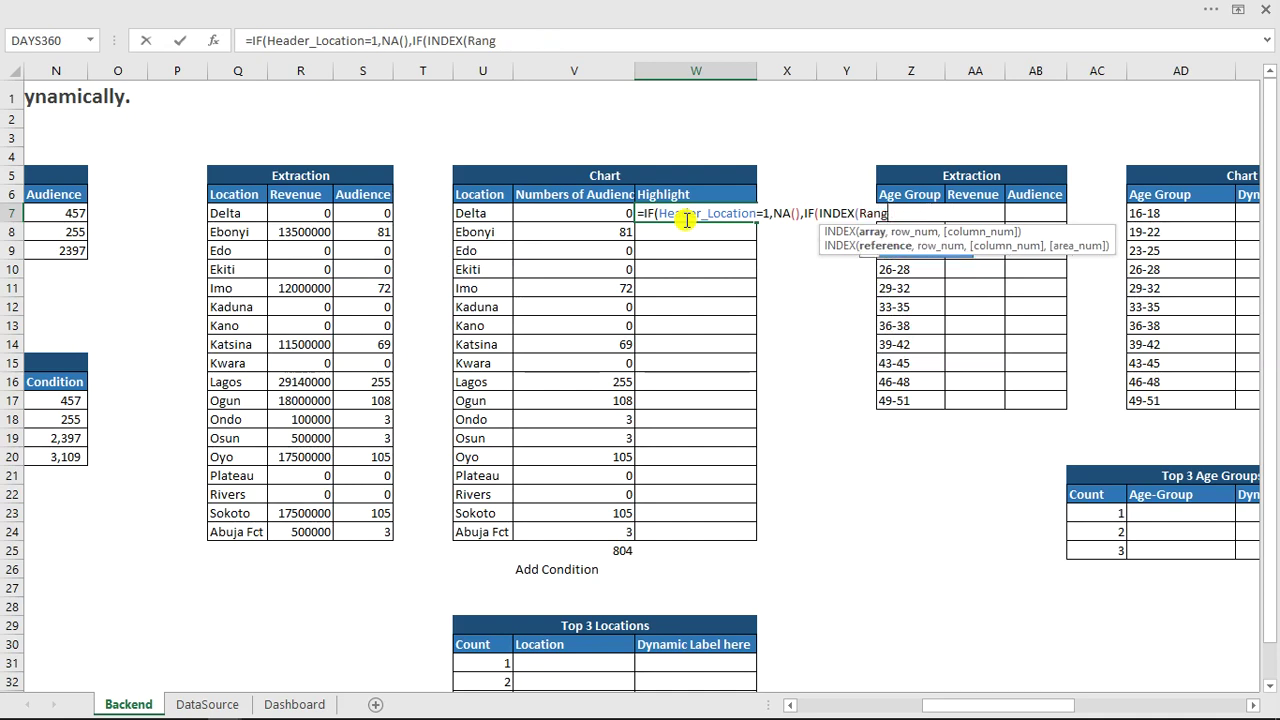
{"action": "key", "text": "BackSpace"}
{"action": "key", "text": "BackSpace"}
{"action": "key", "text": "BackSpace"}
{"action": "key", "text": "BackSpace"}
{"action": "key", "text": "BackSpace"}
{"action": "key", "text": "BackSpace"}
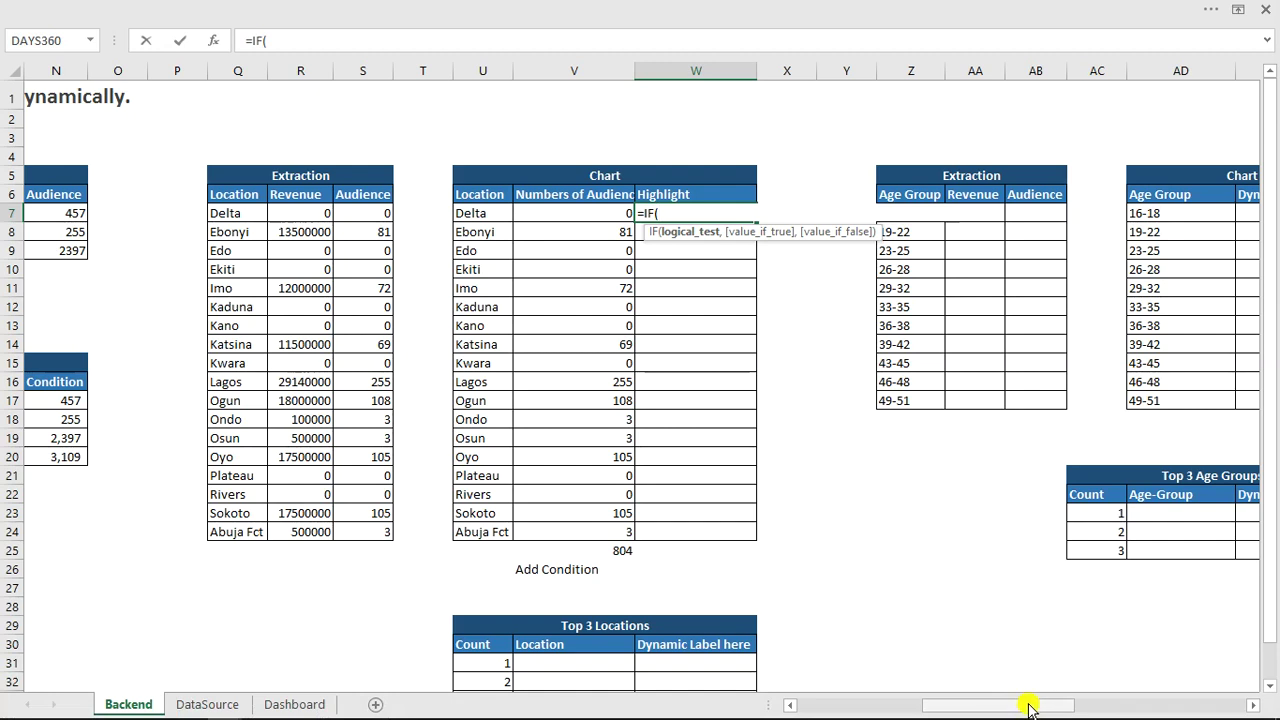
Make the W7 formula return NA() when Header_Location (cell B4) equals 1.
{"action": "left_click_drag", "start_coordinate": [1030, 705], "coordinate": [812, 704]}
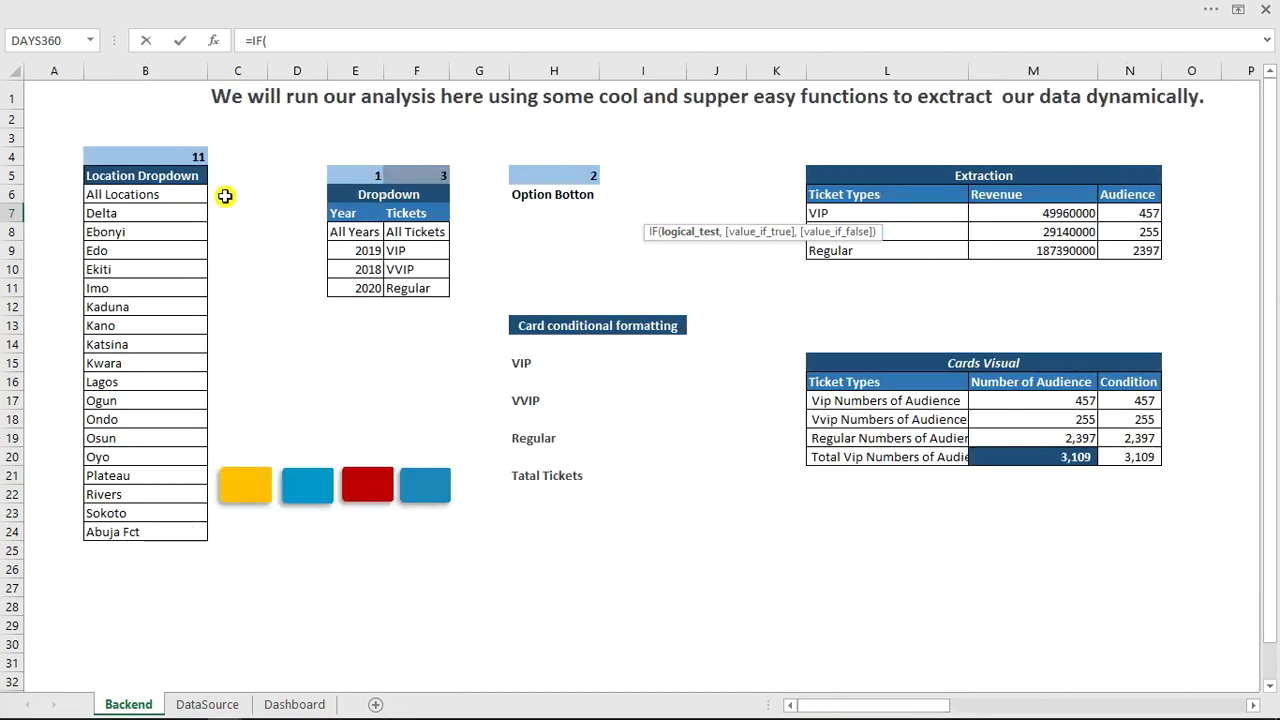
{"action": "left_click", "coordinate": [174, 157]}
{"action": "type", "text": "=1"}
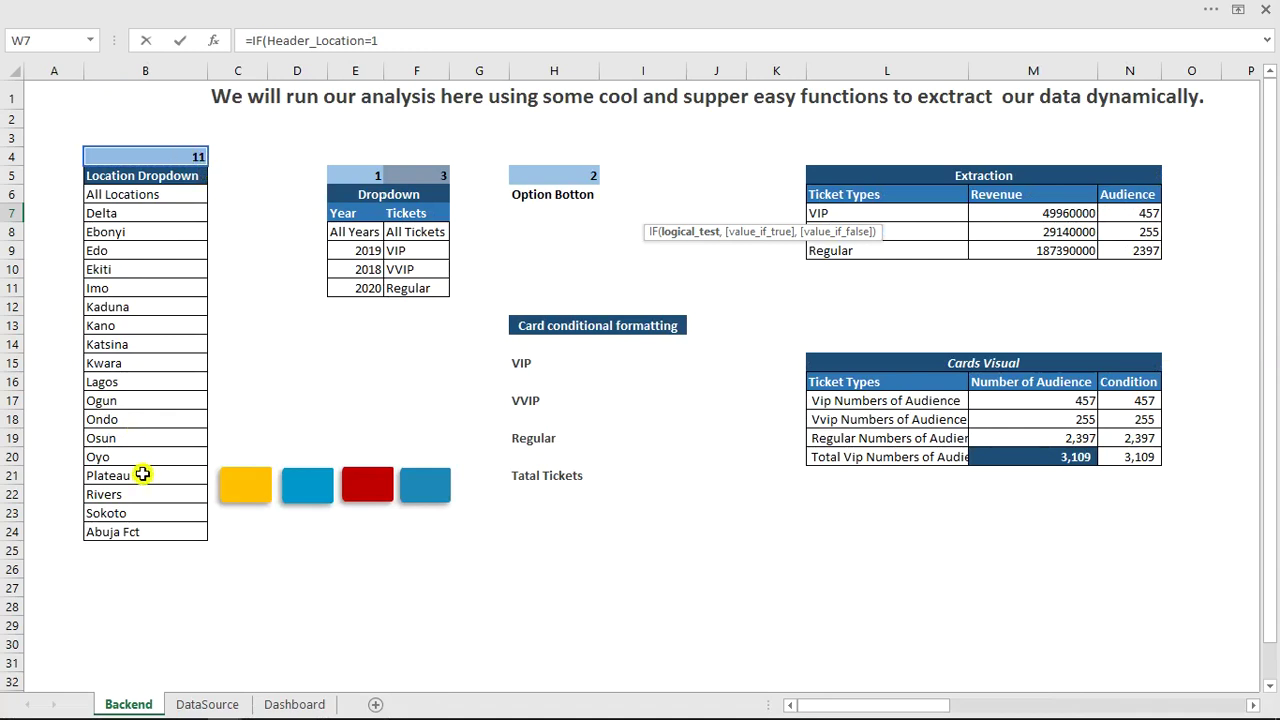
{"action": "mouse_move", "coordinate": [918, 706]}
{"action": "left_mouse_down"}
{"action": "mouse_move", "coordinate": [993, 712]}
{"action": "mouse_move", "coordinate": [913, 712]}
{"action": "left_mouse_up"}
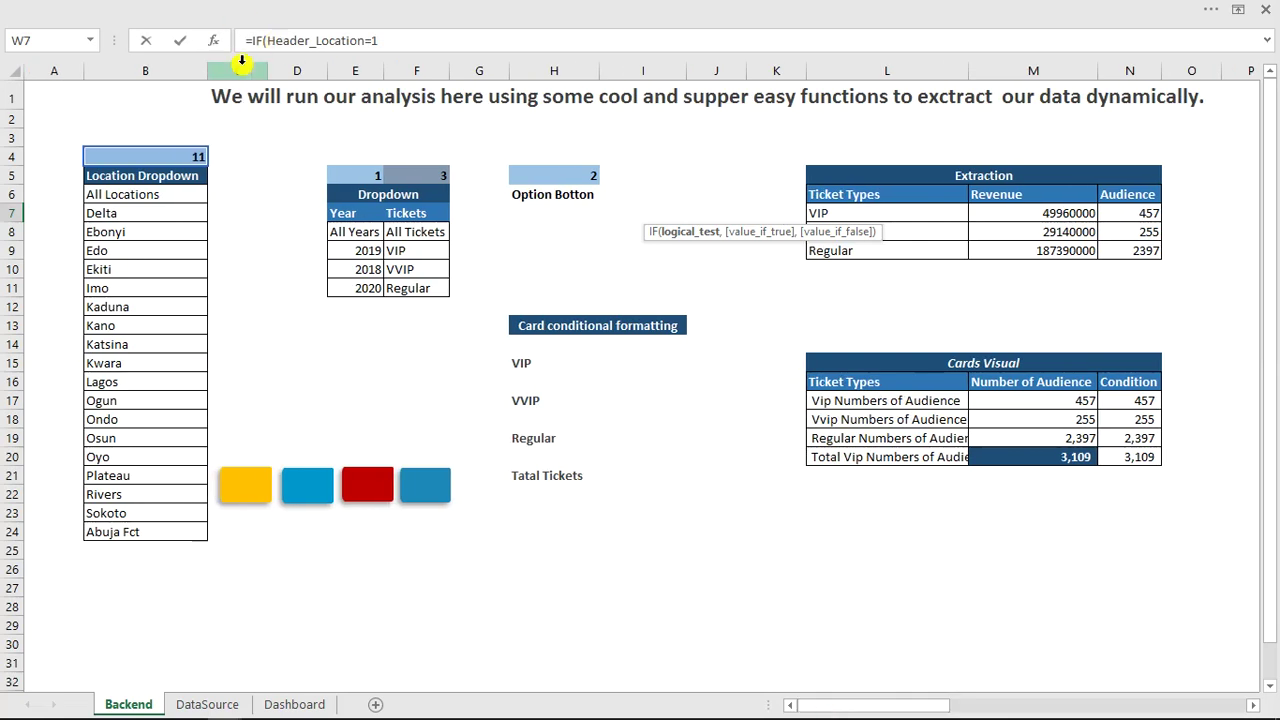
{"action": "type", "text": ",na"}
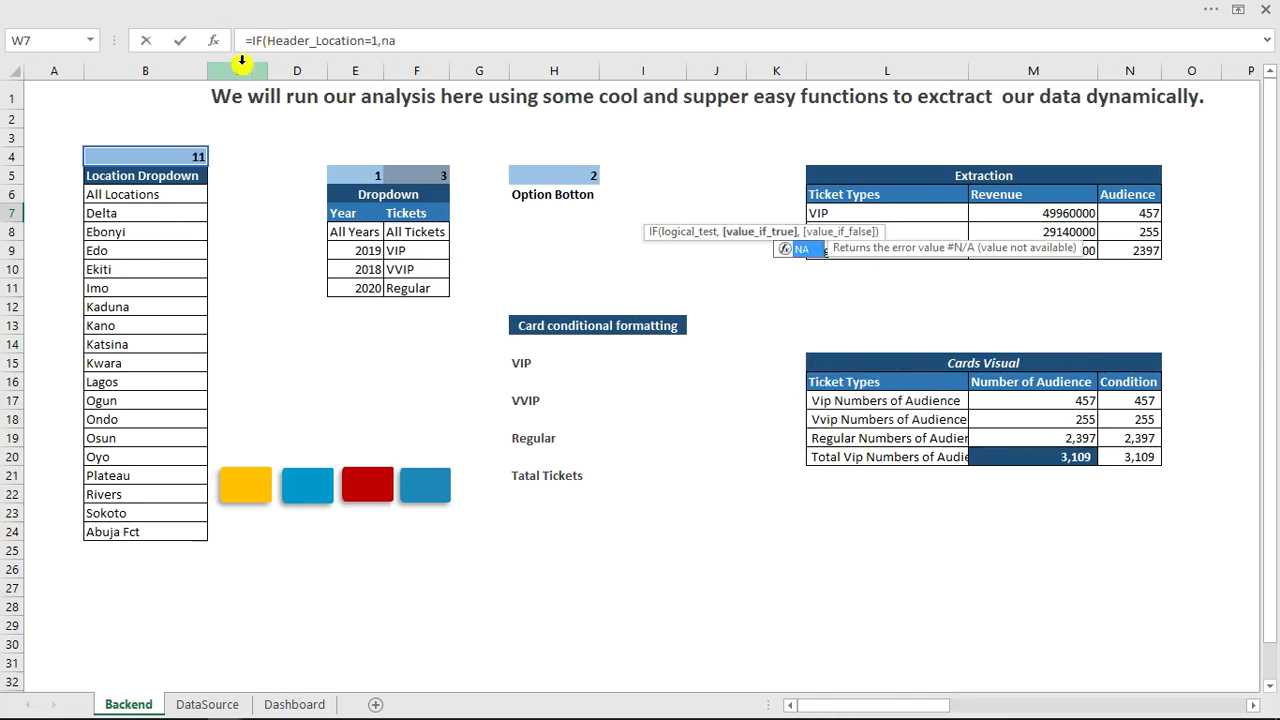
{"action": "key", "text": "Tab"}
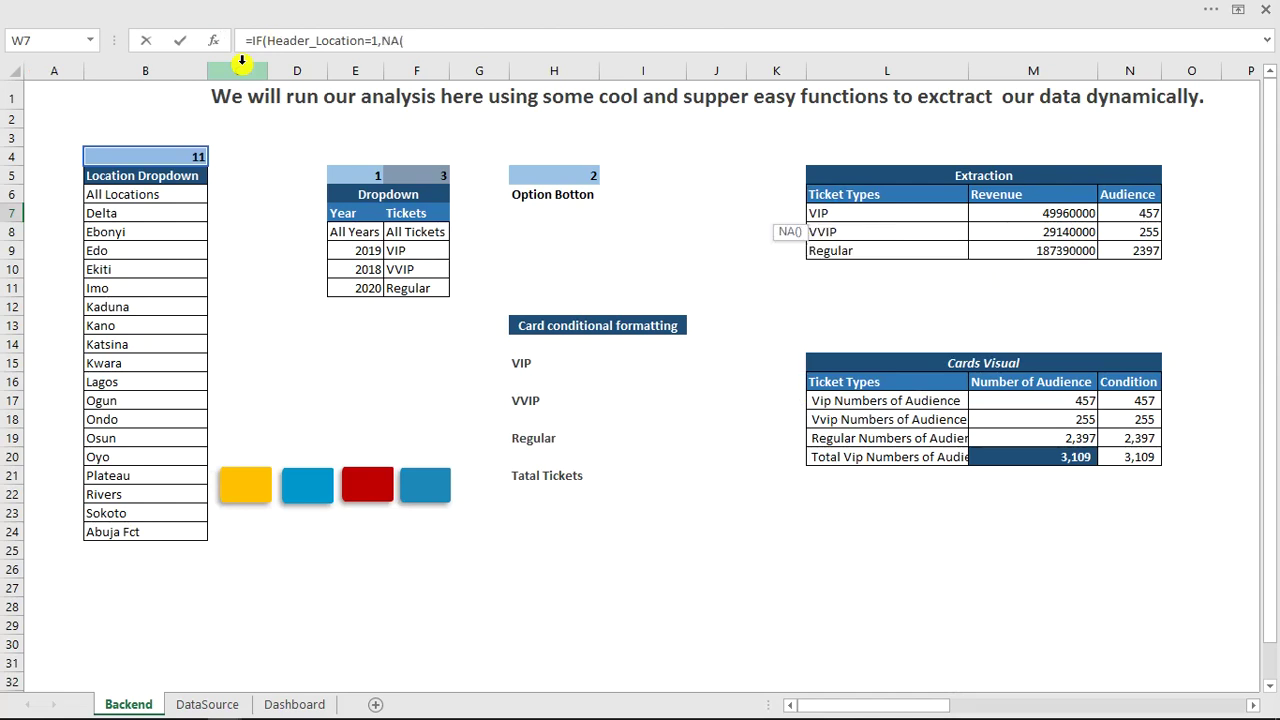
{"action": "type", "text": "),"}
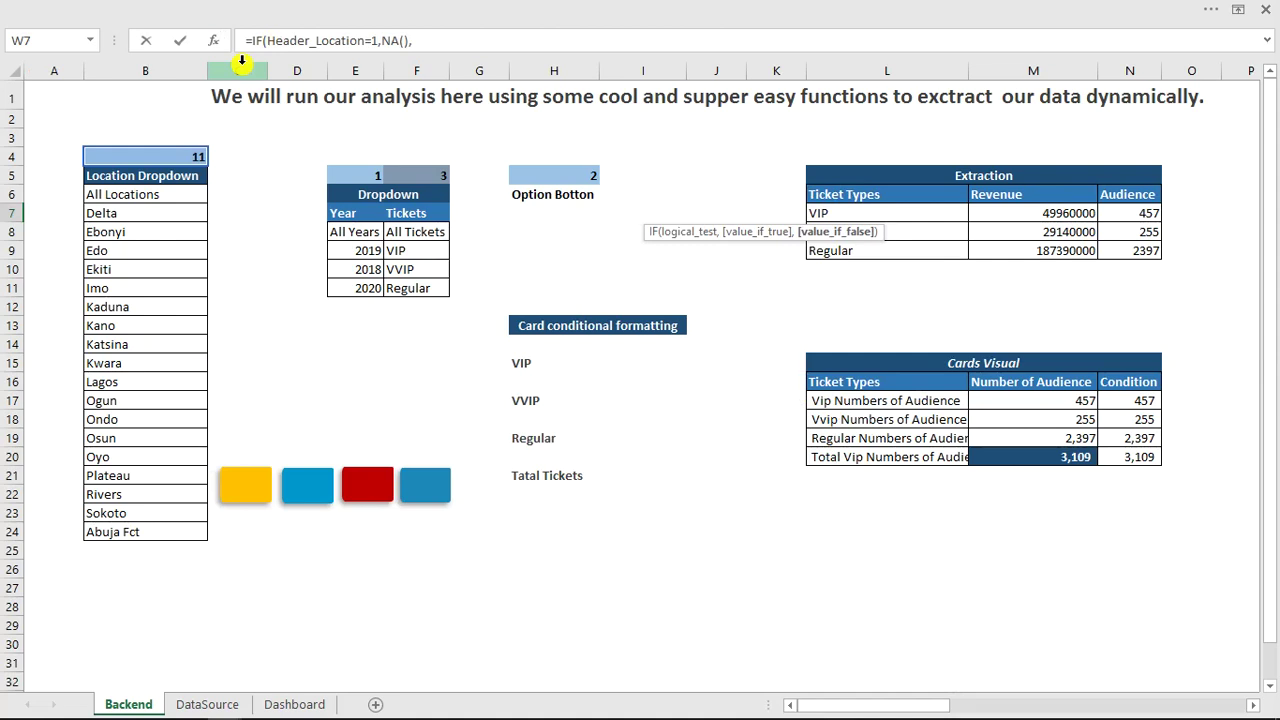
Nest a second IF as the W7 formula's false value, looking up the selected location with INDEX(Range_Location,Header_Location).
{"action": "type", "text": "if"}
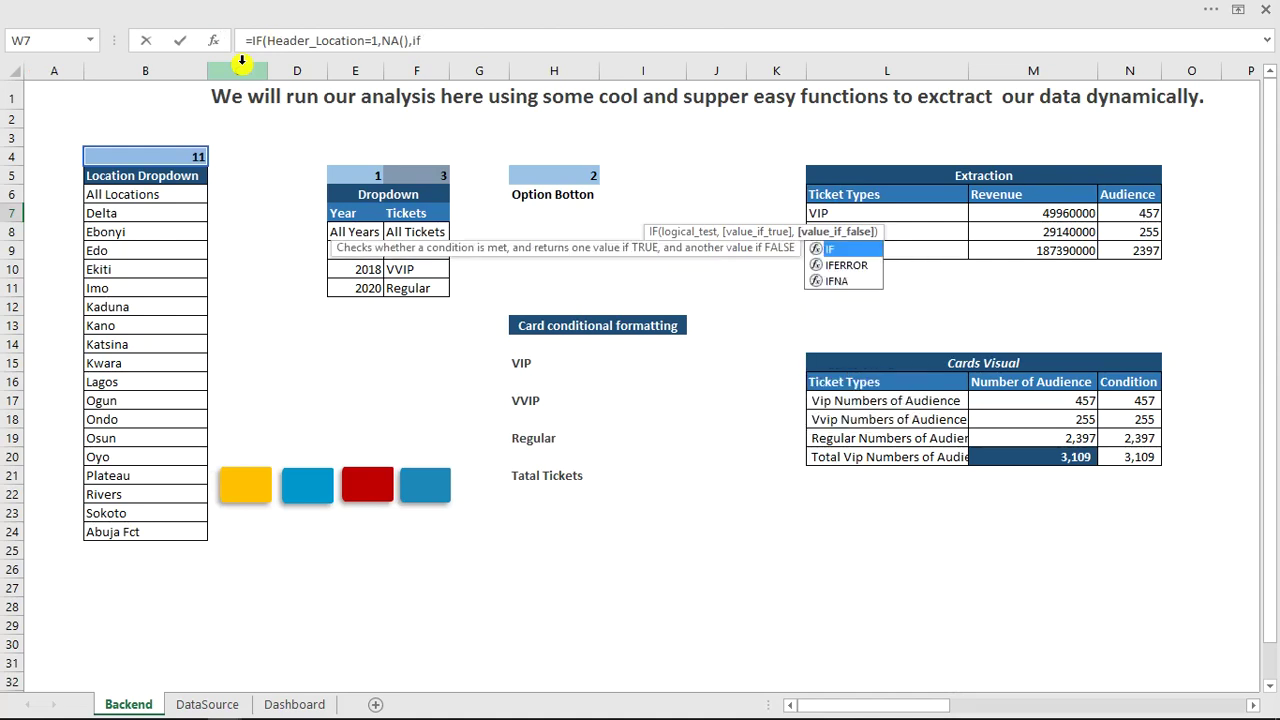
{"action": "key", "text": "Tab"}
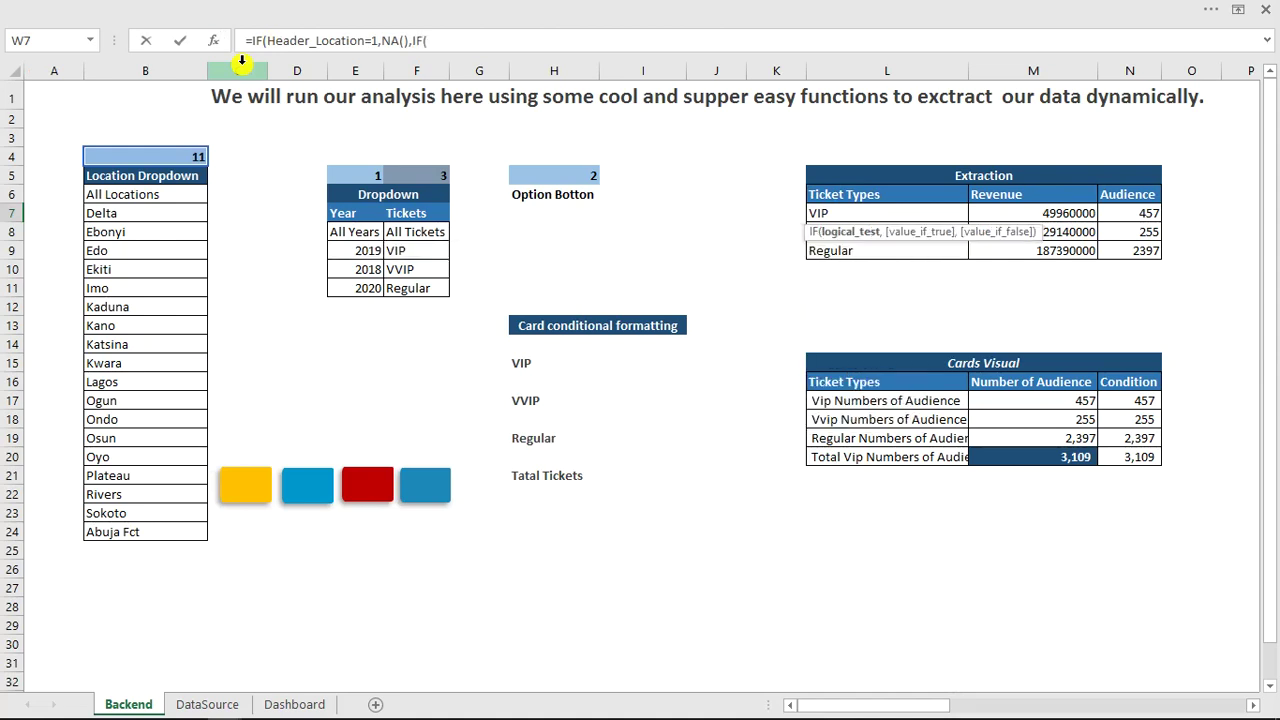
{"action": "type", "text": "ind"}
{"action": "key", "text": "Tab"}
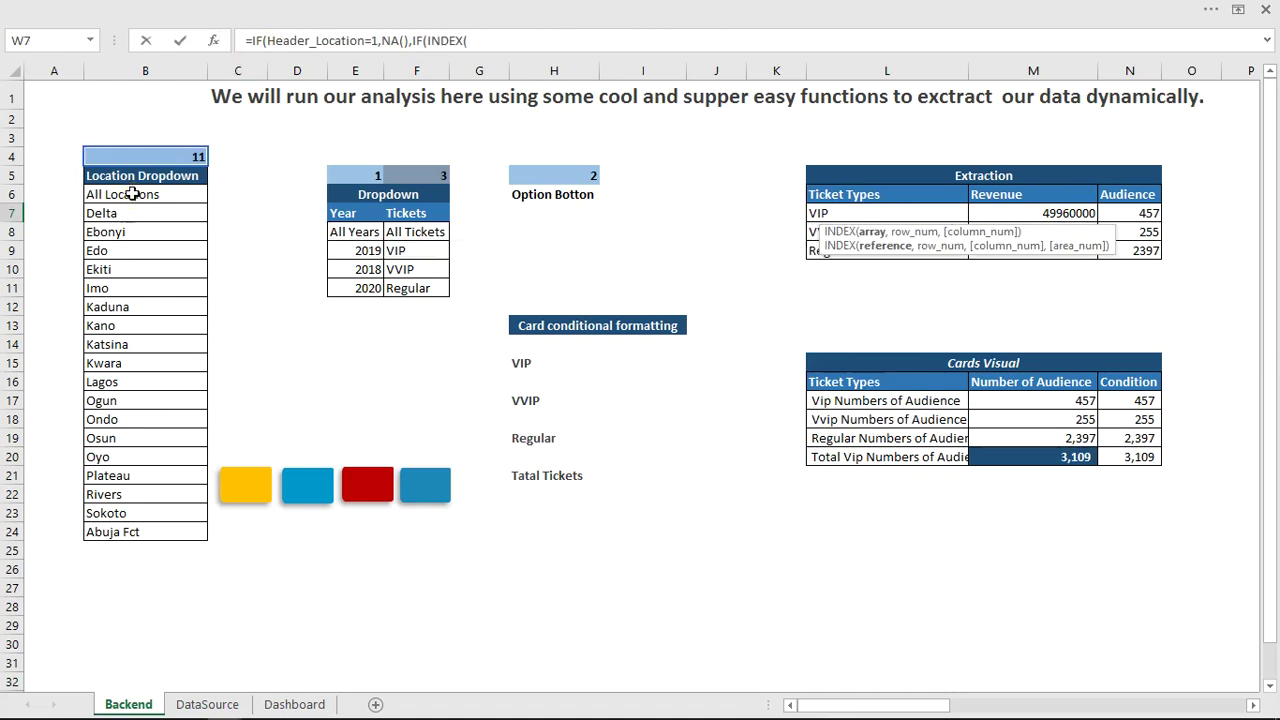
{"action": "left_click_drag", "start_coordinate": [134, 194], "coordinate": [134, 213]}
{"action": "left_click_drag", "start_coordinate": [138, 487], "coordinate": [134, 532]}
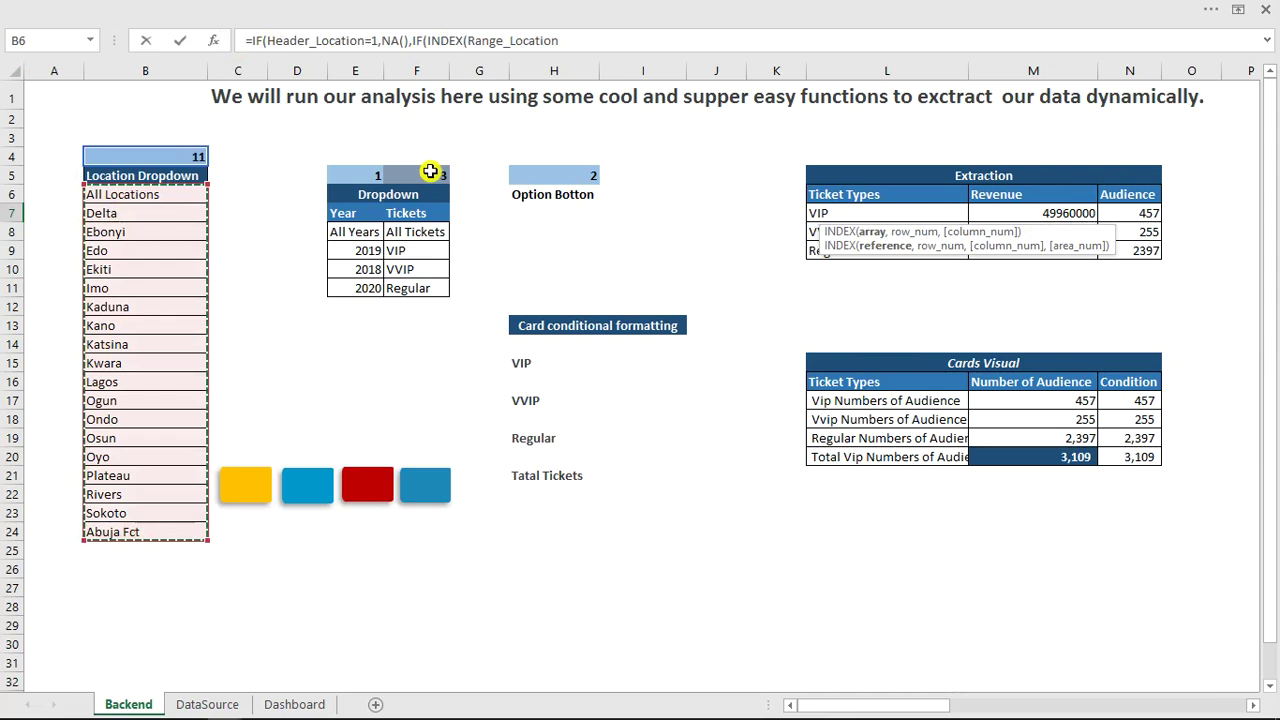
{"action": "type", "text": ","}
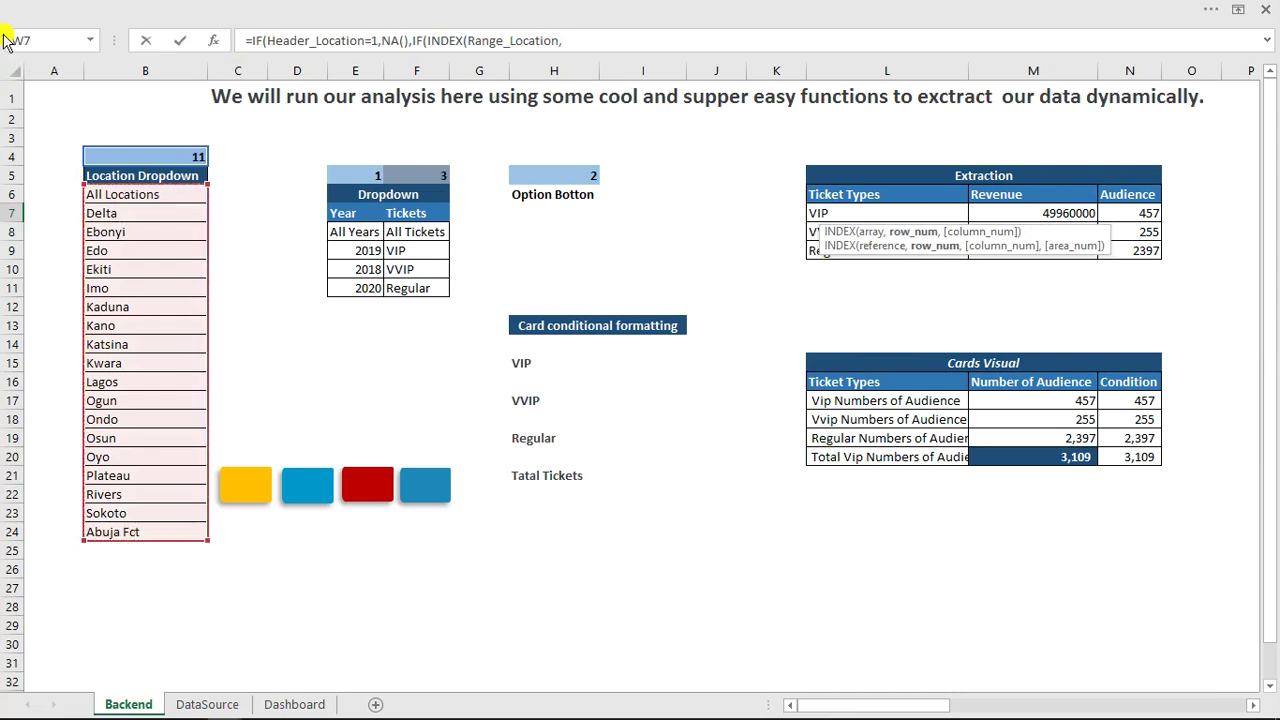
{"action": "left_click", "coordinate": [110, 155]}
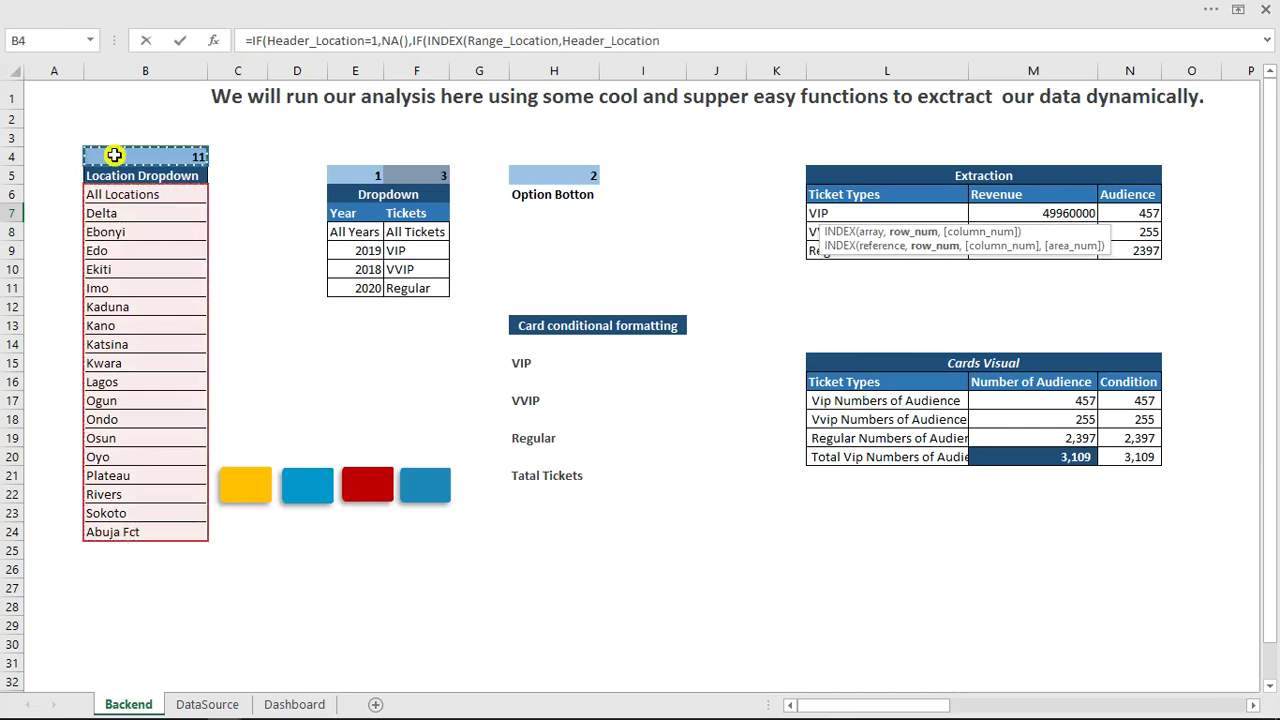
Complete the nested IF's logical test by comparing the INDEX result with the location in U7.
{"action": "type", "text": ")="}
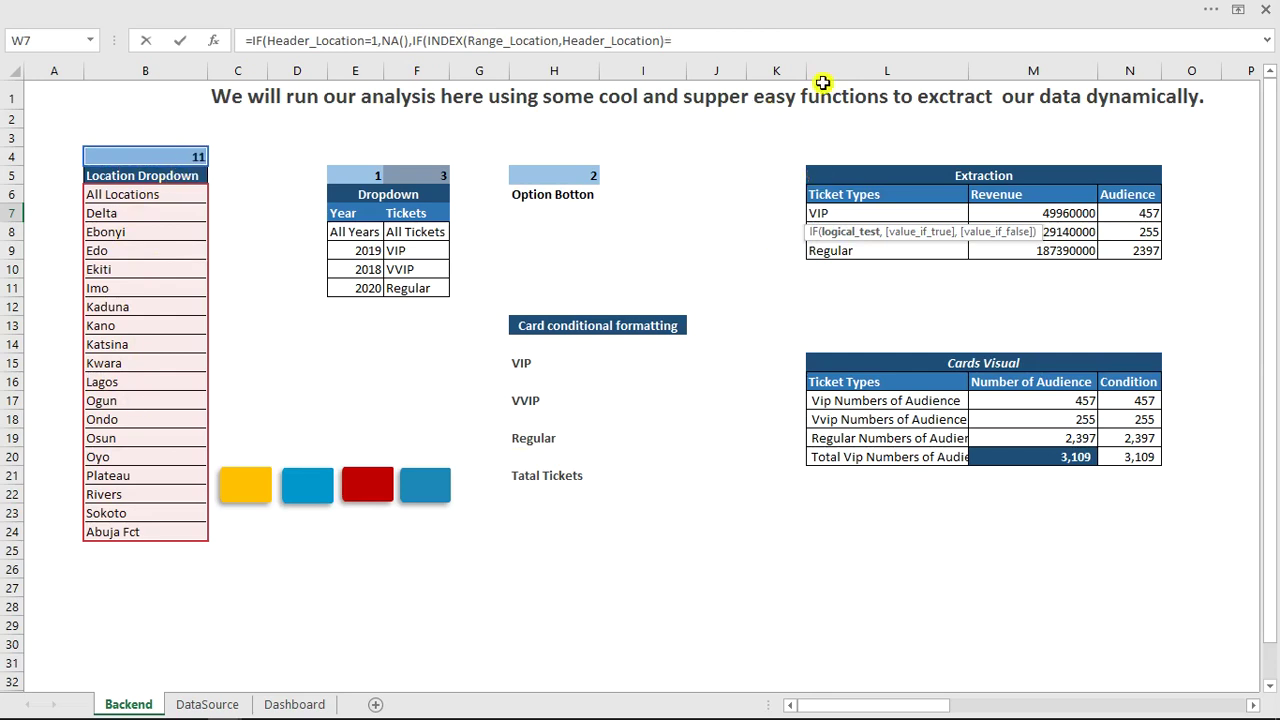
{"action": "left_click_drag", "start_coordinate": [923, 704], "coordinate": [1058, 705]}
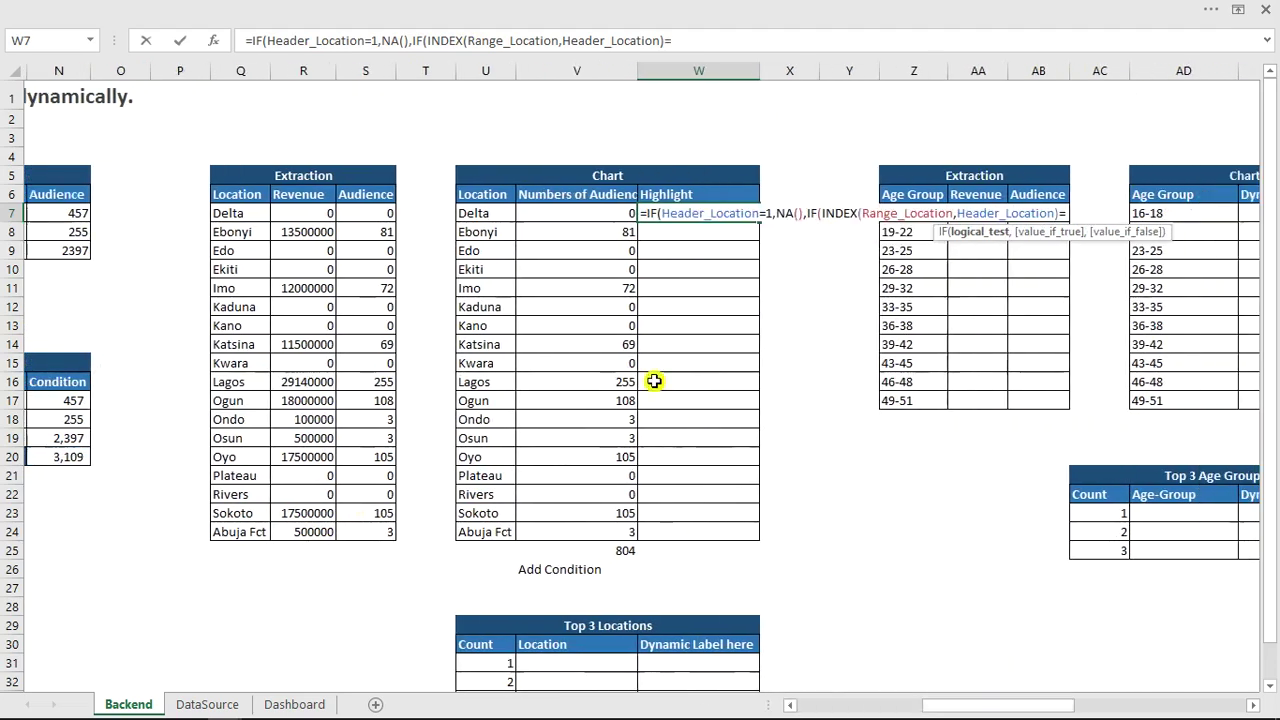
{"action": "left_click", "coordinate": [487, 213]}
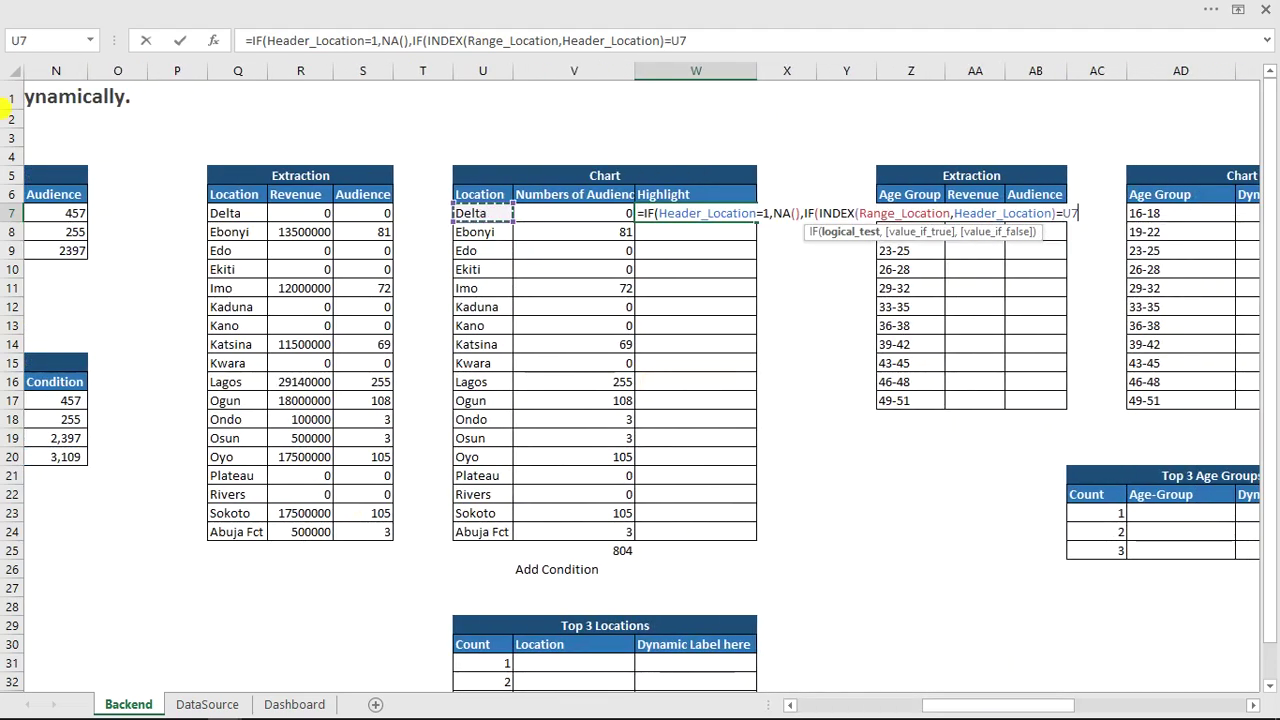
{"action": "left_click_drag", "start_coordinate": [1017, 703], "coordinate": [833, 713]}
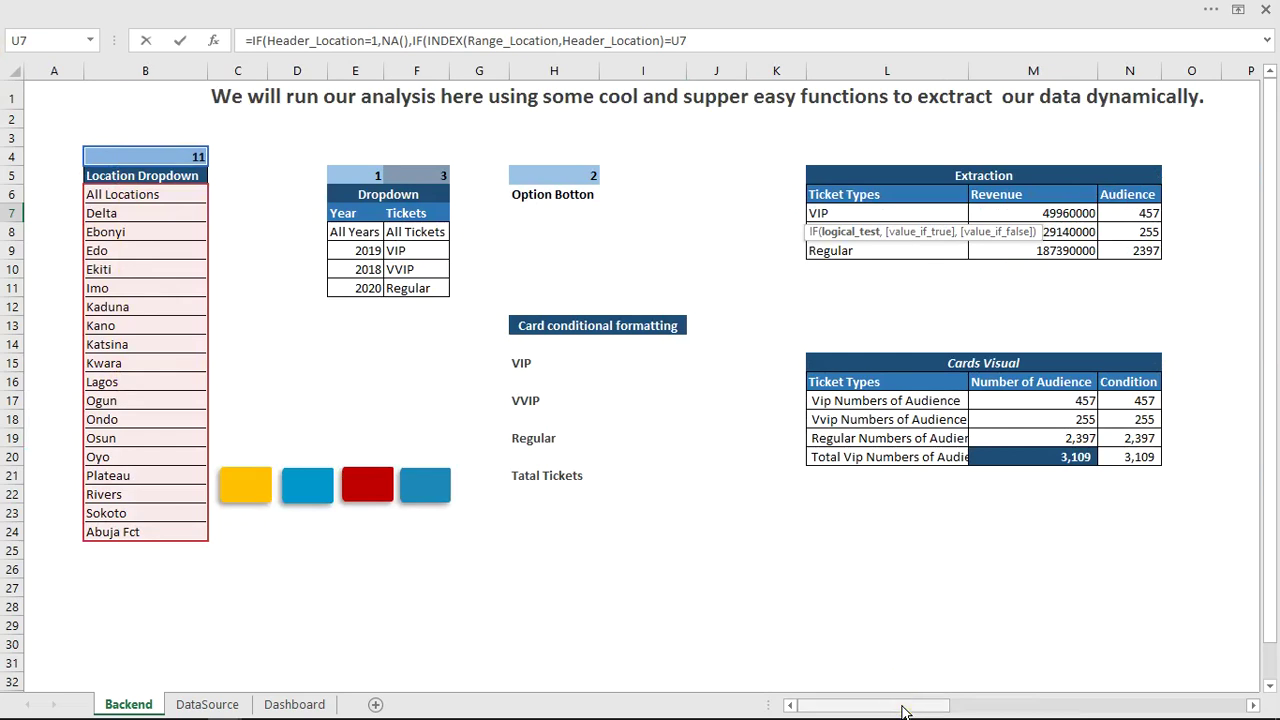
{"action": "left_click_drag", "start_coordinate": [900, 708], "coordinate": [1018, 700]}
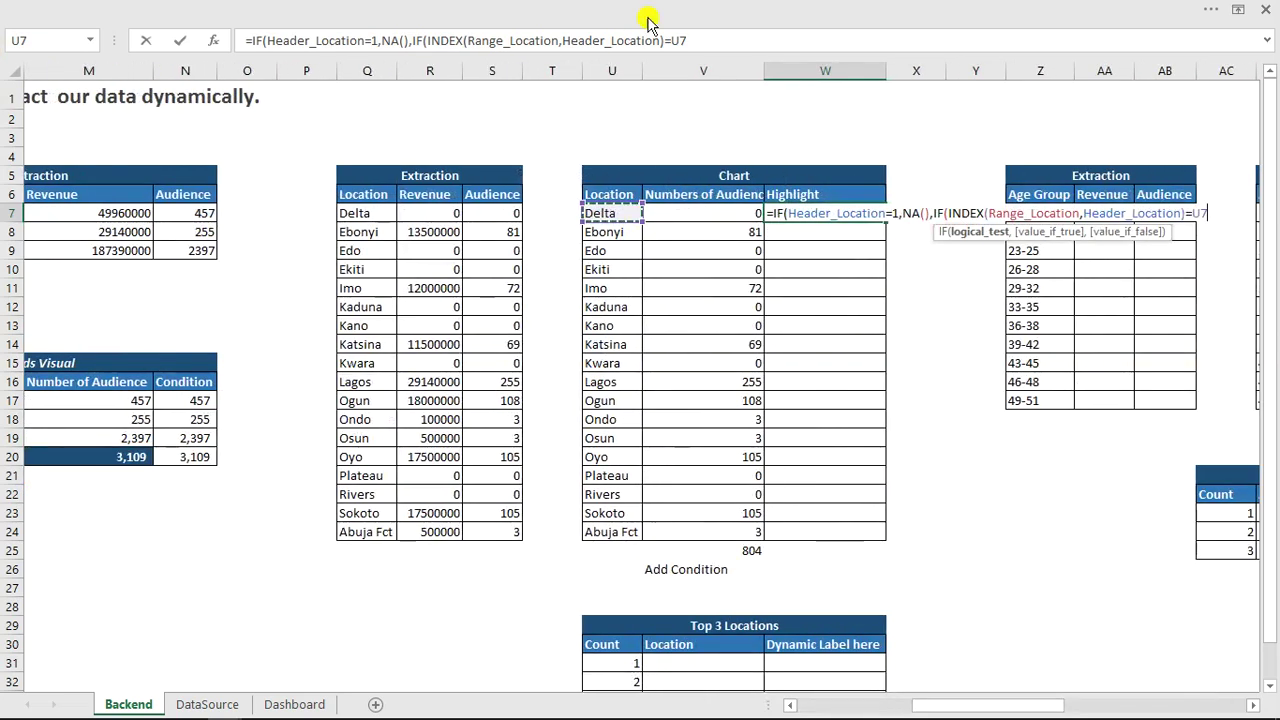
{"action": "type", "text": ","}
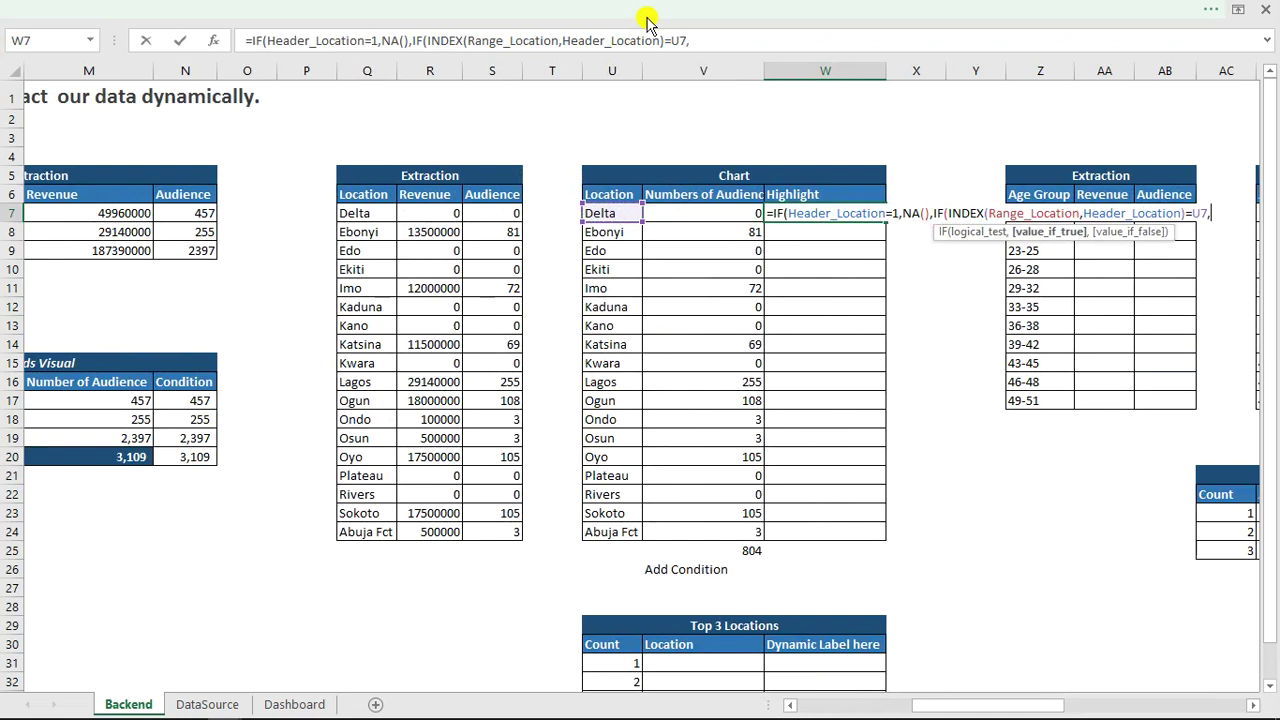
Make the nested IF return V7 on a match and NA() otherwise, and enter the W7 formula with its parentheses corrected.
{"action": "left_click", "coordinate": [726, 213]}
{"action": "type", "text": ","}
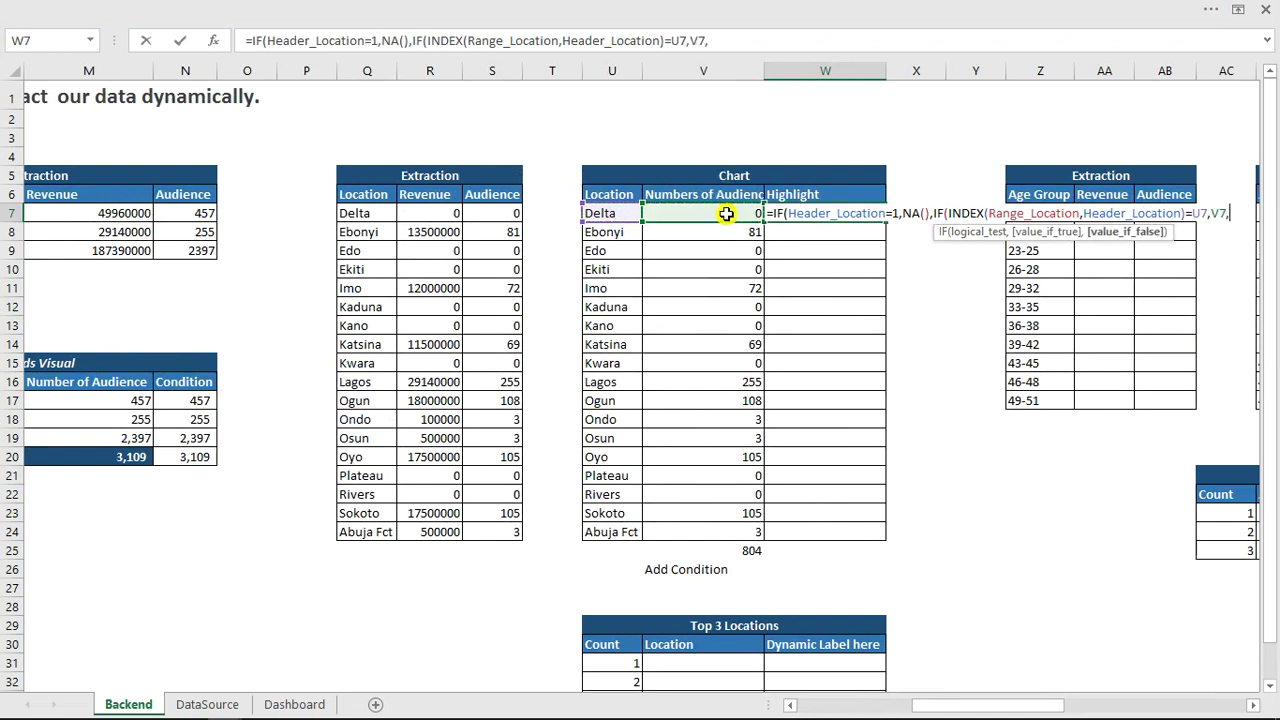
{"action": "type", "text": "na"}
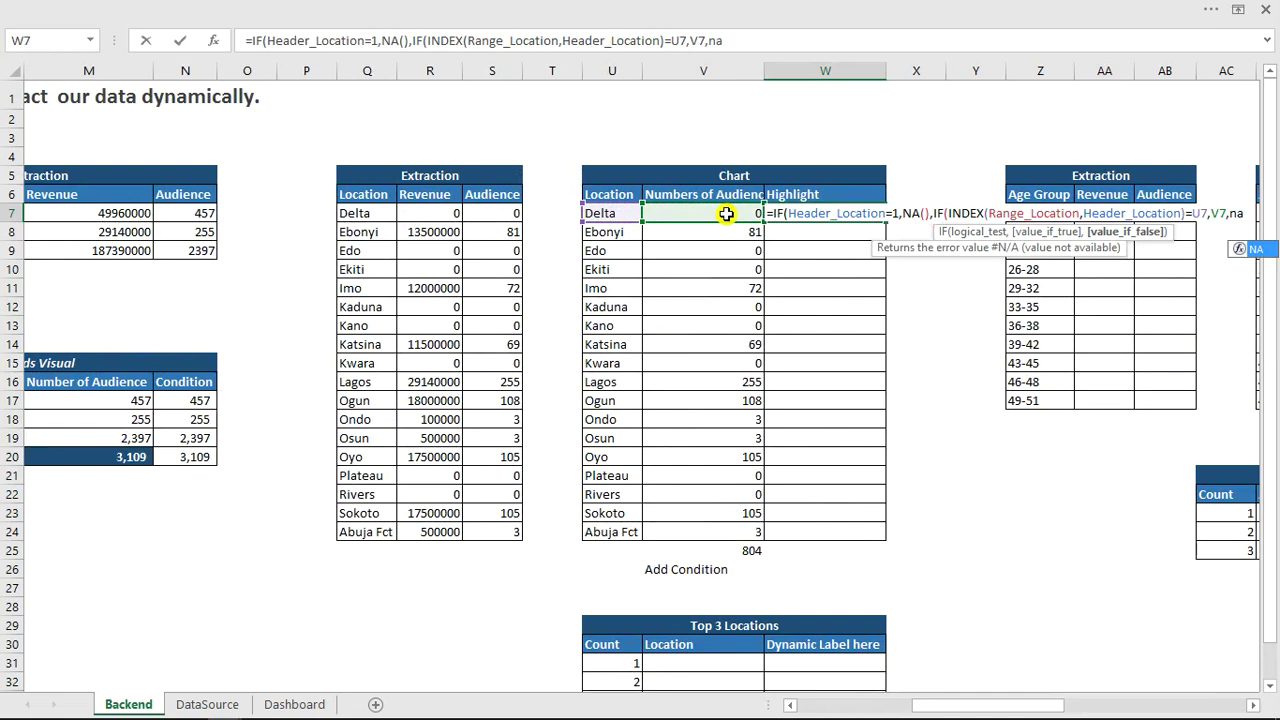
{"action": "key", "text": "Tab"}
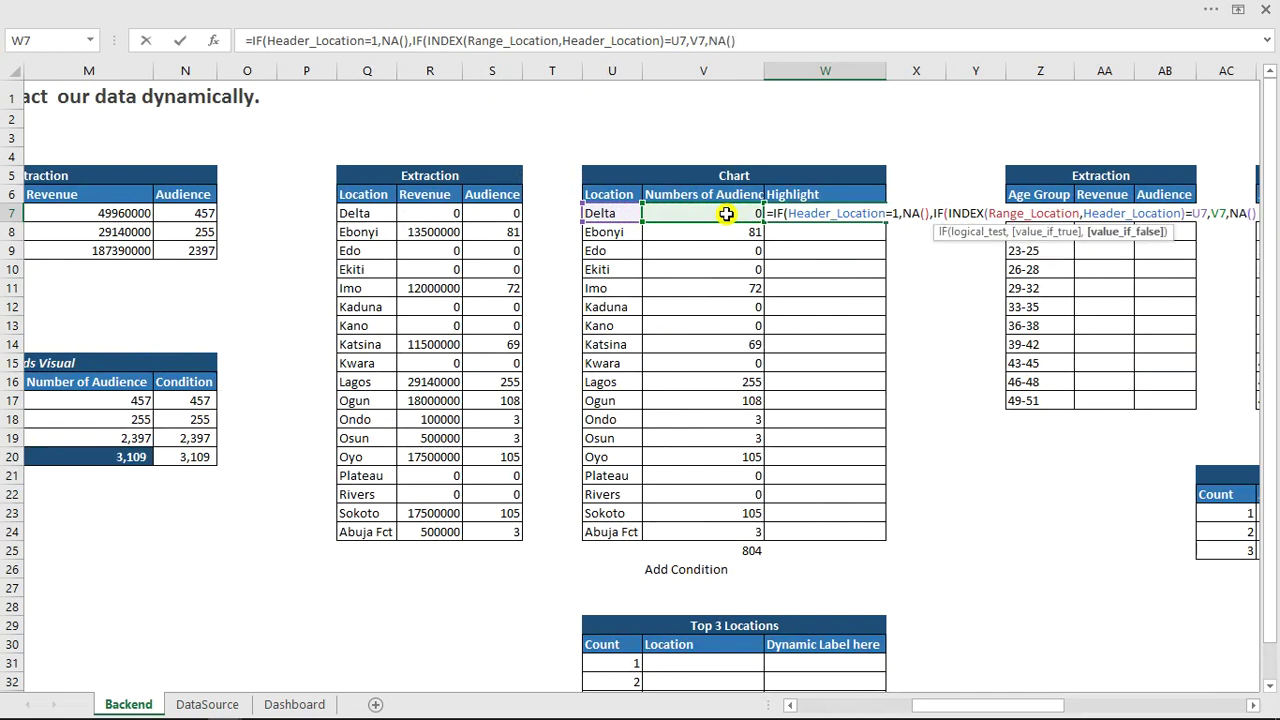
{"action": "type", "text": ")"}
{"action": "key", "text": "Return"}
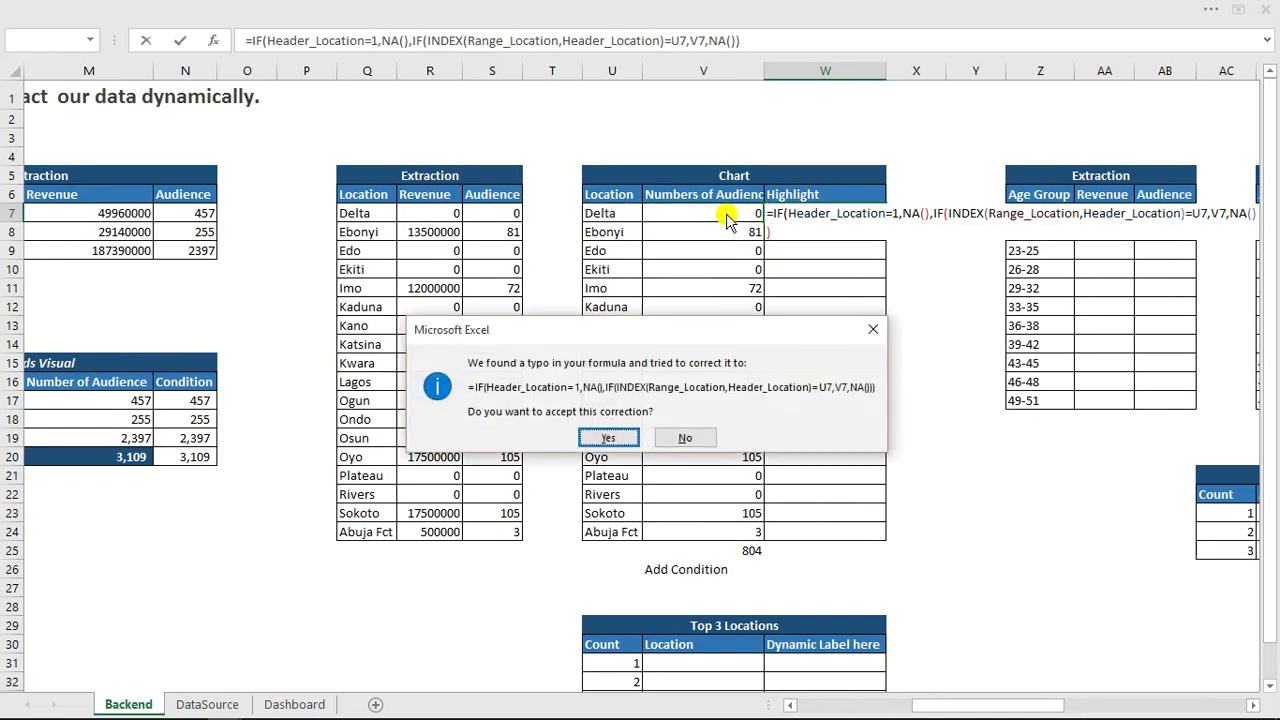
{"action": "left_click", "coordinate": [608, 437]}
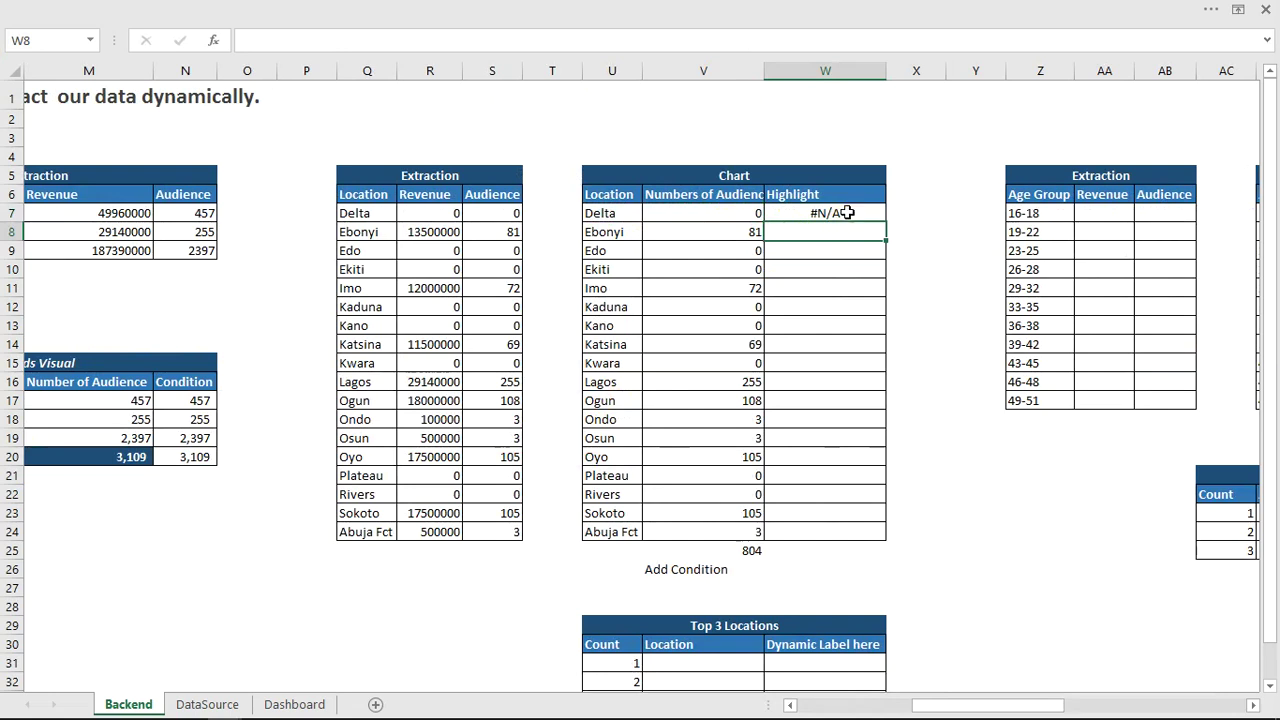
Fill the W7 formula down the Highlight column and clear the surplus copies in W25:W26 below the table.
{"action": "left_click", "coordinate": [865, 214]}
{"action": "double_click", "coordinate": [886, 218]}
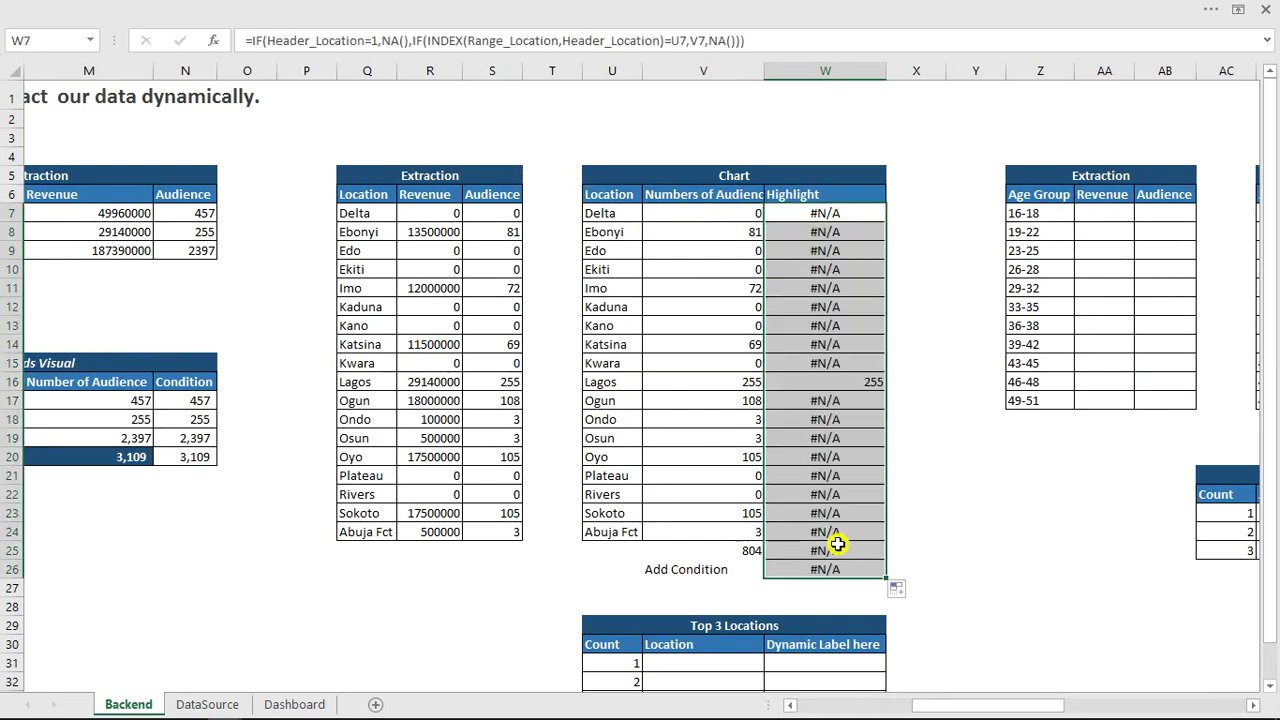
{"action": "left_click_drag", "start_coordinate": [838, 548], "coordinate": [835, 566]}
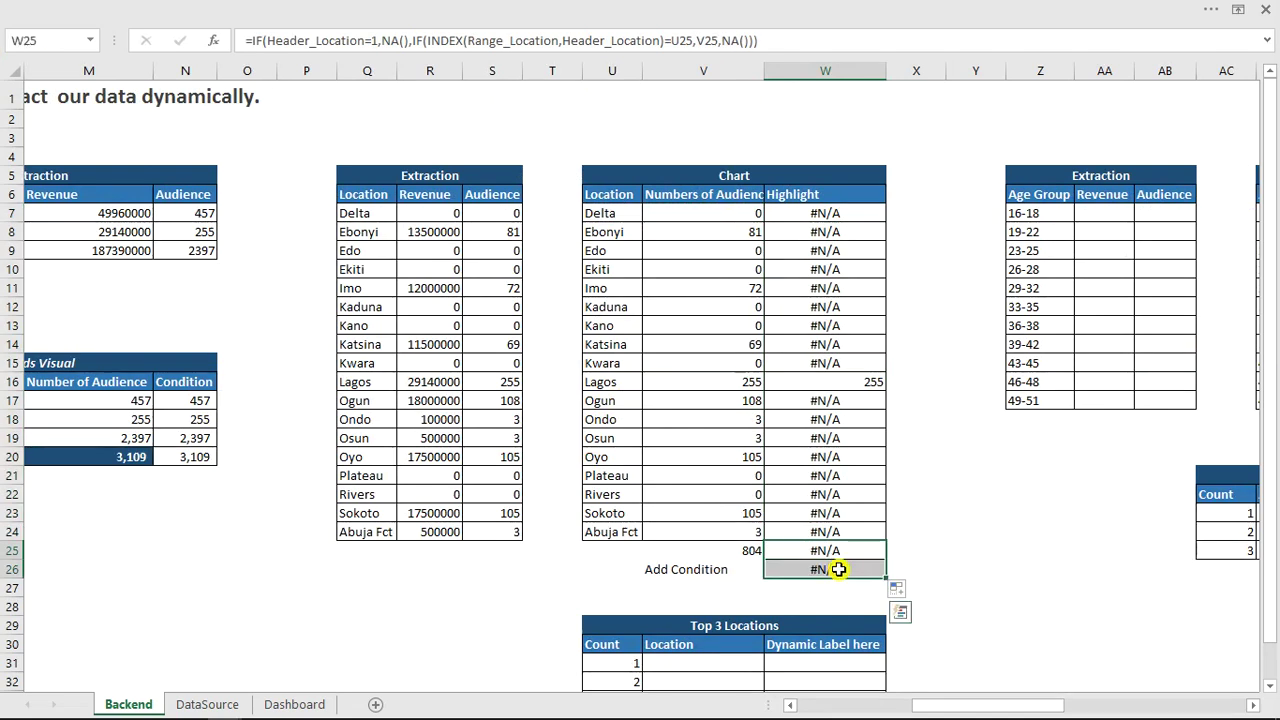
{"action": "key", "text": "Delete"}
Set the Dashboard location filter to Oyo and check how the Highlight column on the Backend sheet responds.
{"action": "left_click", "coordinate": [814, 388]}
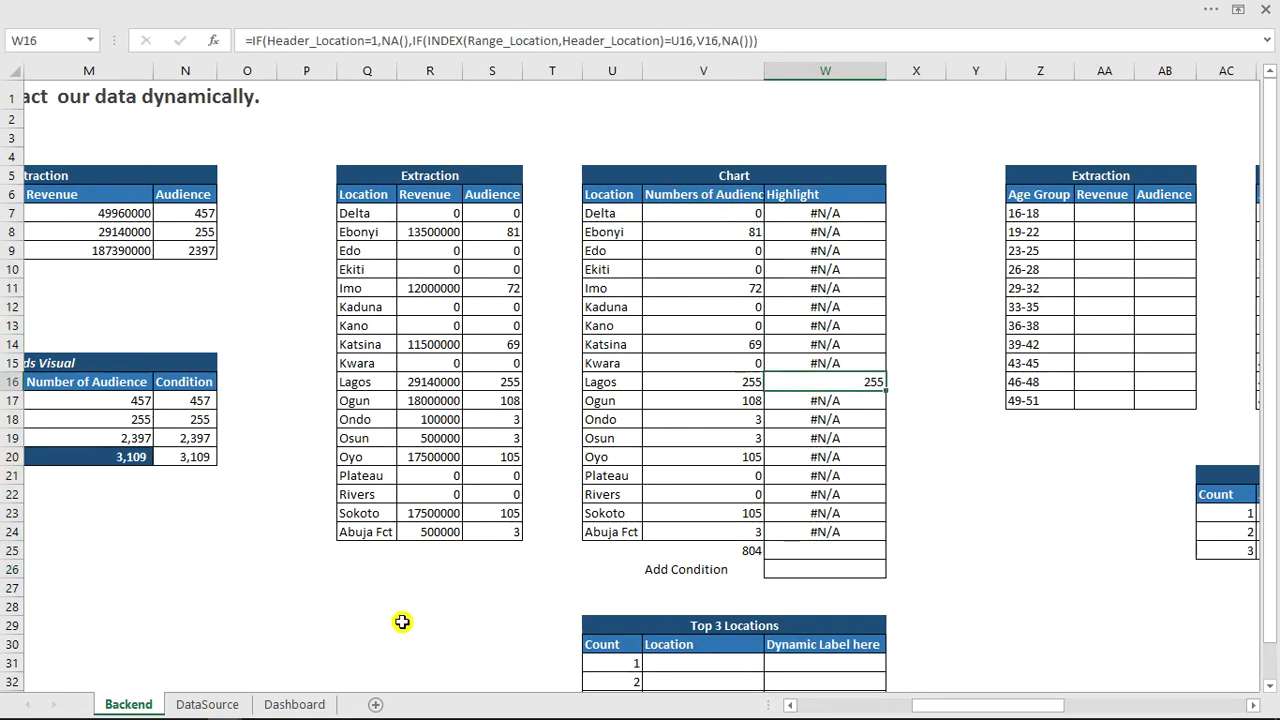
{"action": "left_click", "coordinate": [296, 704]}
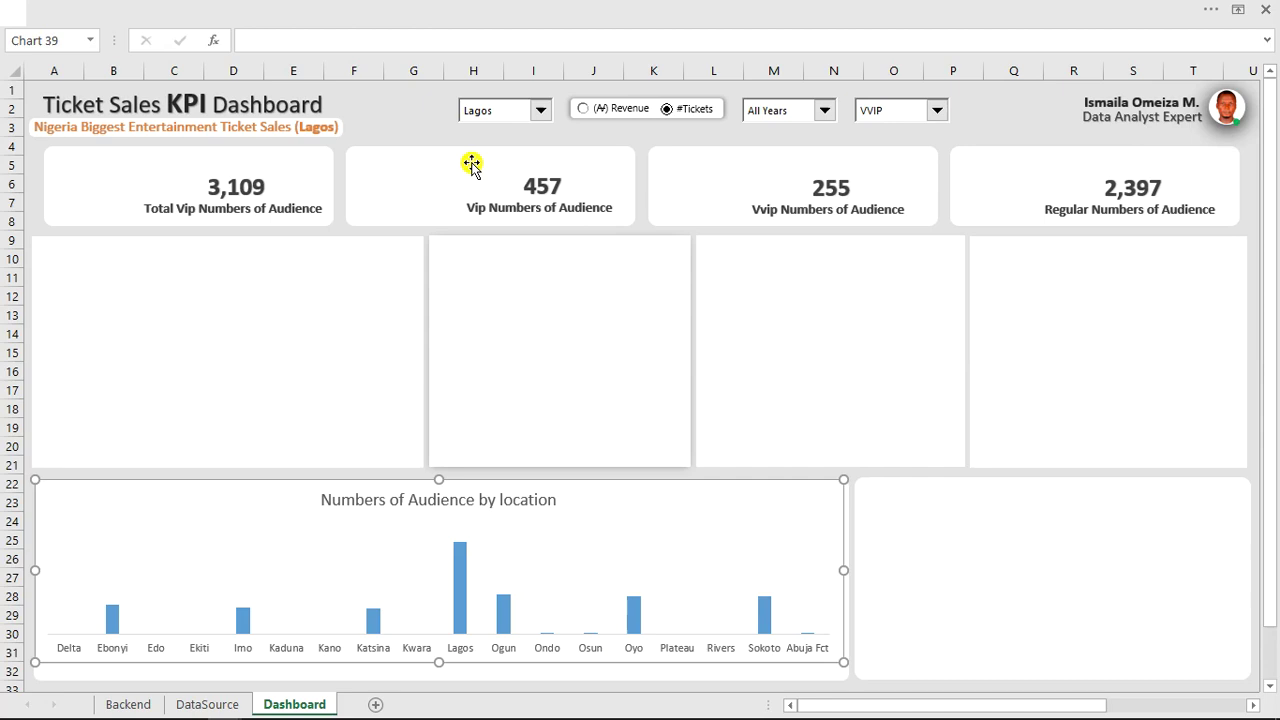
{"action": "left_click", "coordinate": [546, 113]}
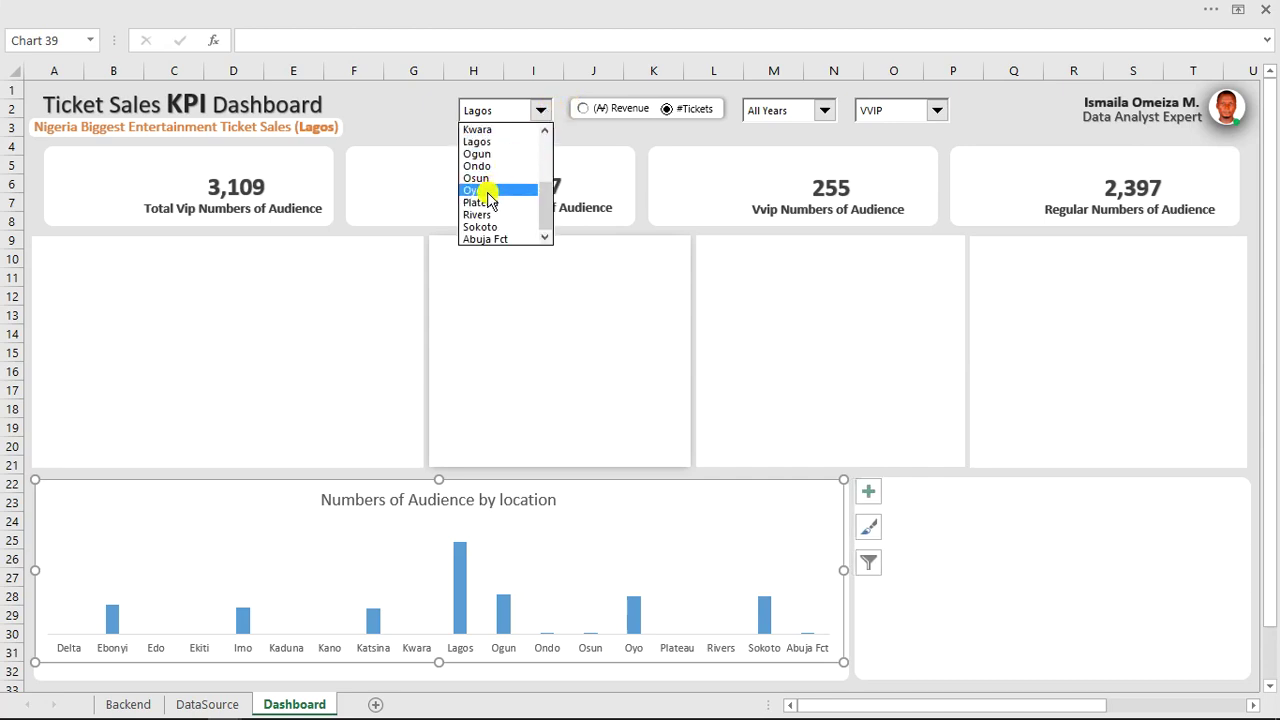
{"action": "left_click", "coordinate": [488, 192]}
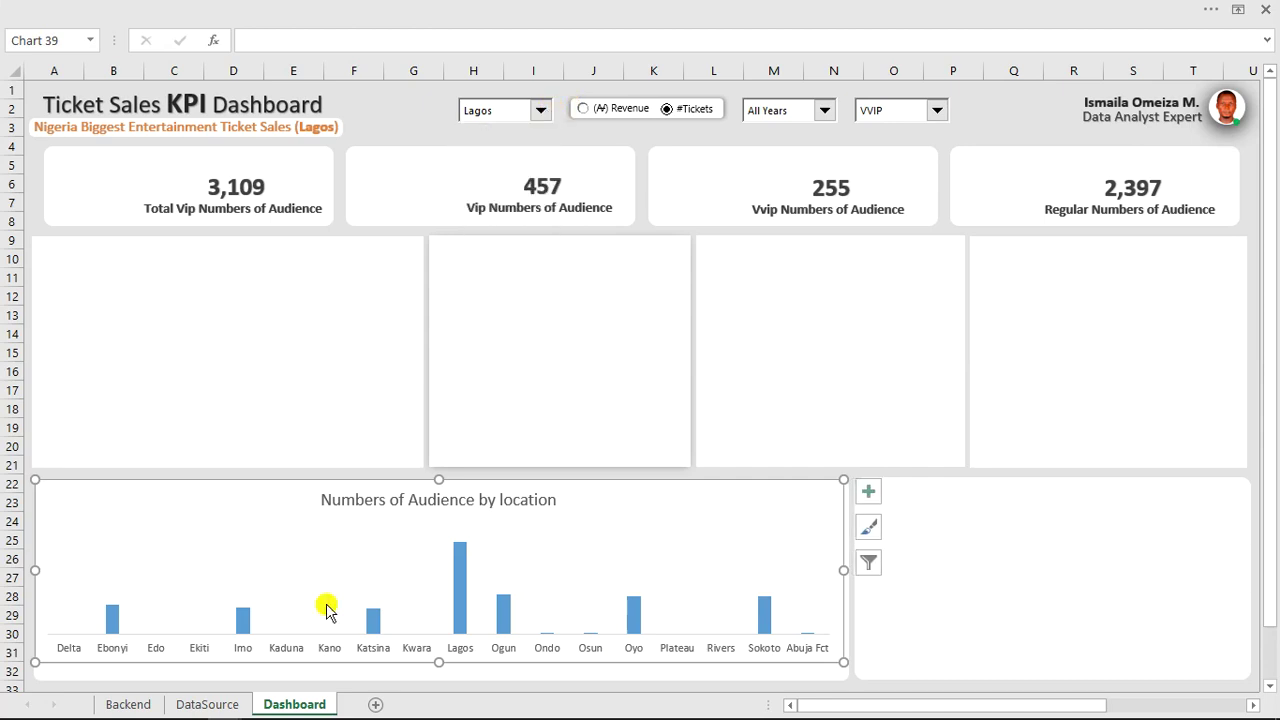
{"action": "left_click", "coordinate": [130, 704]}
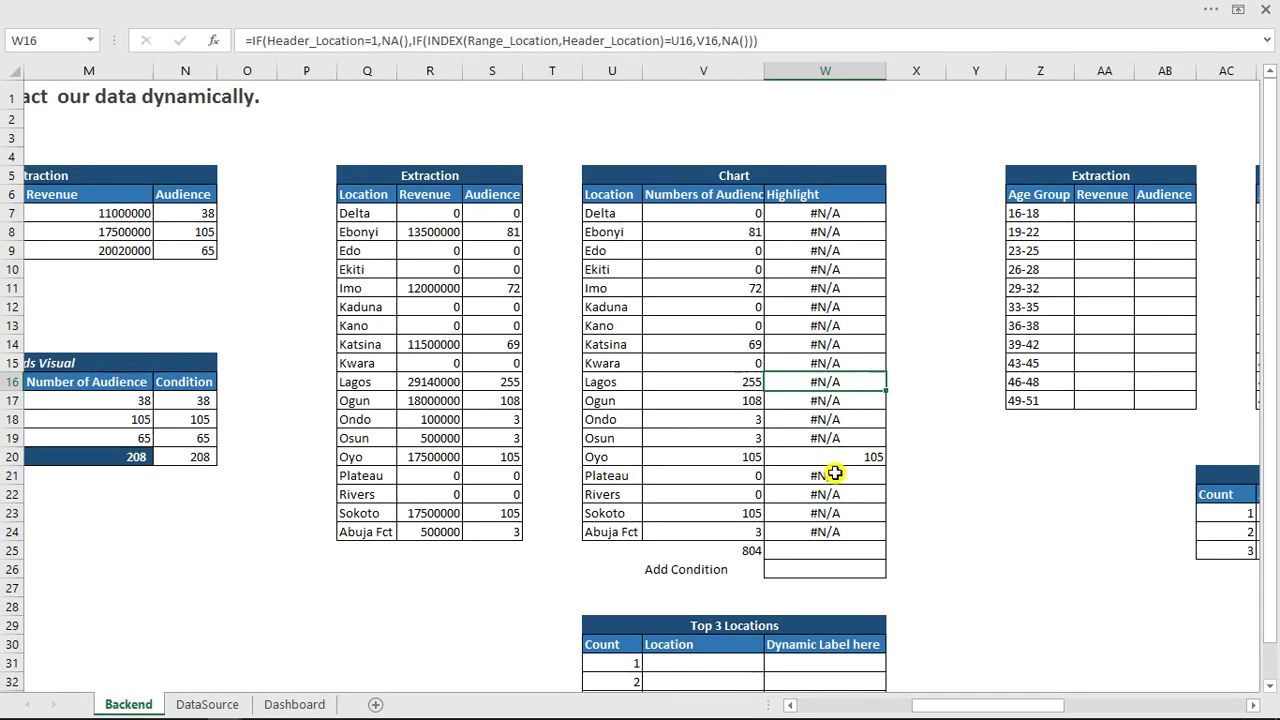
{"action": "left_click", "coordinate": [814, 553]}
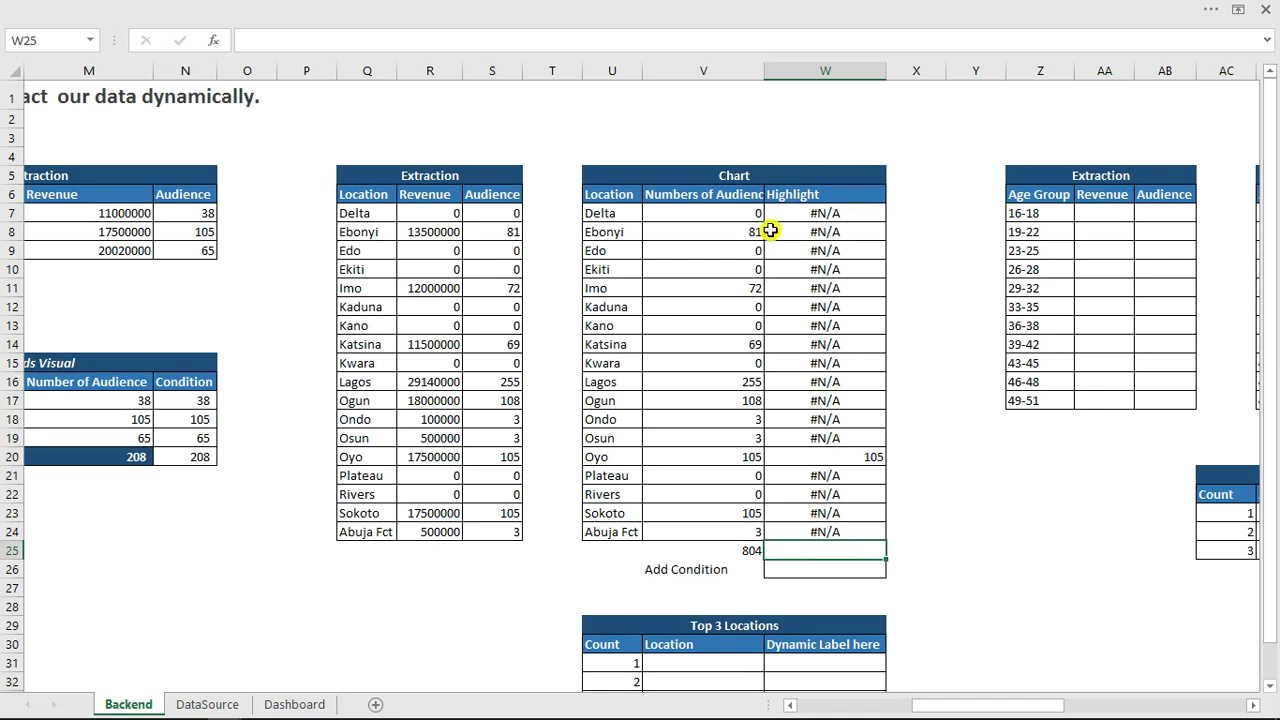
Copy the Highlight values W7:W24 and paste them into the Dashboard's location chart as a second series.
{"action": "left_click_drag", "start_coordinate": [820, 213], "coordinate": [816, 530]}
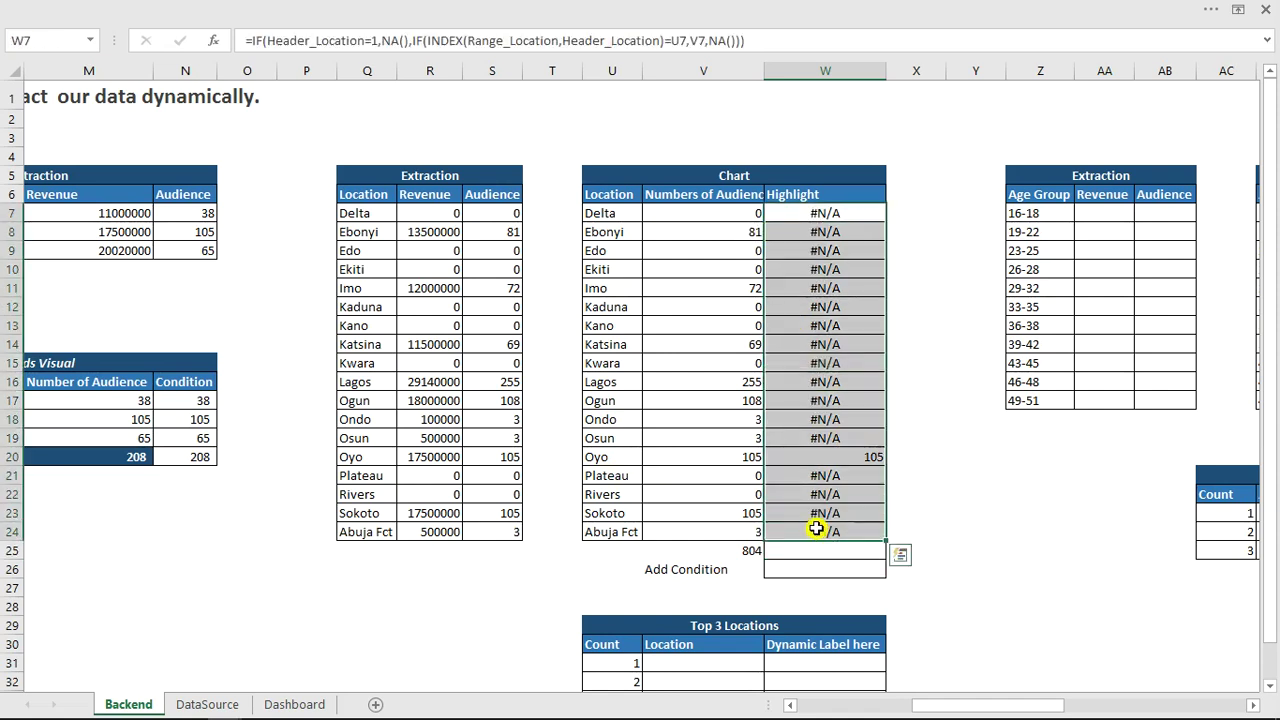
{"action": "key", "text": "ctrl+c"}
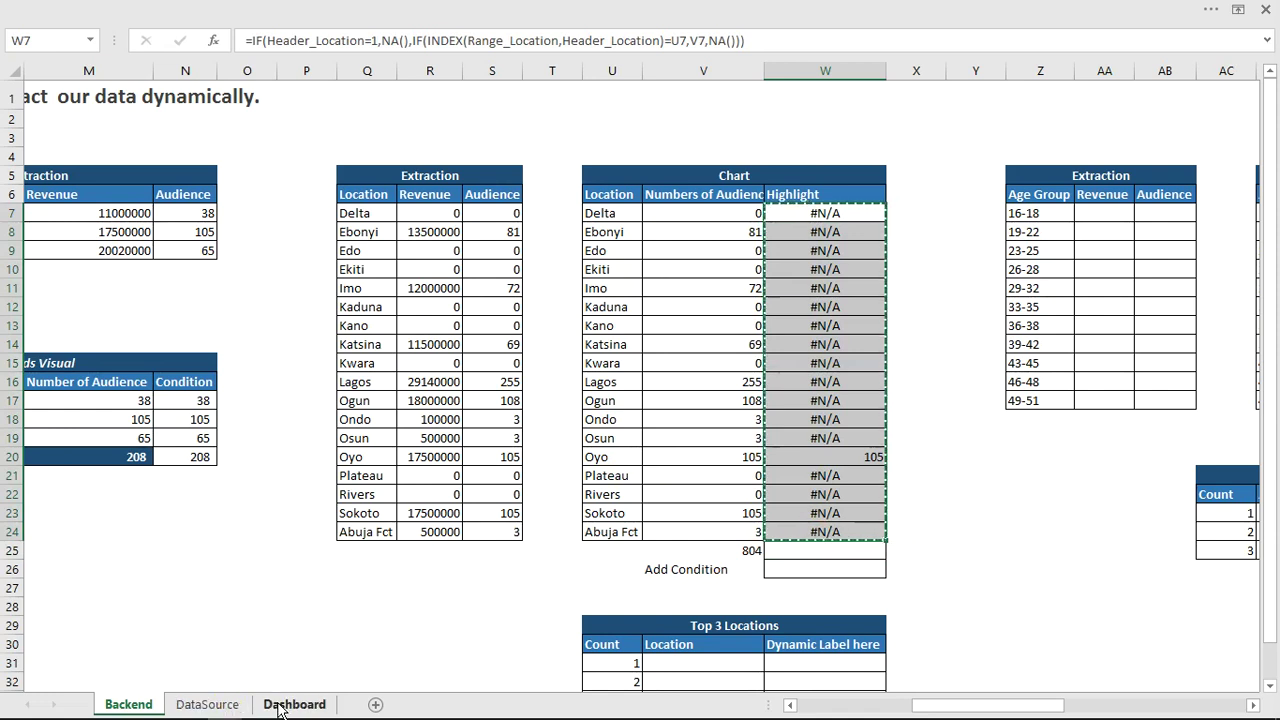
{"action": "left_click", "coordinate": [290, 704]}
{"action": "left_click", "coordinate": [313, 557]}
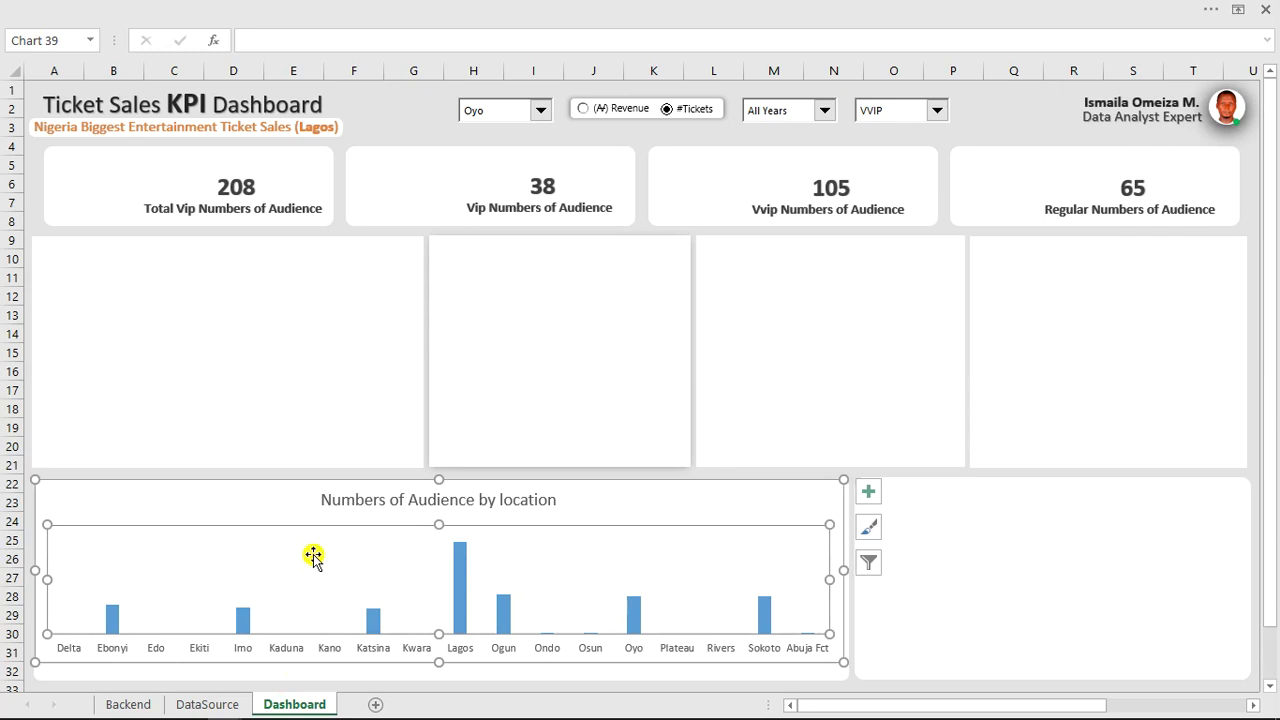
{"action": "key", "text": "ctrl+v"}
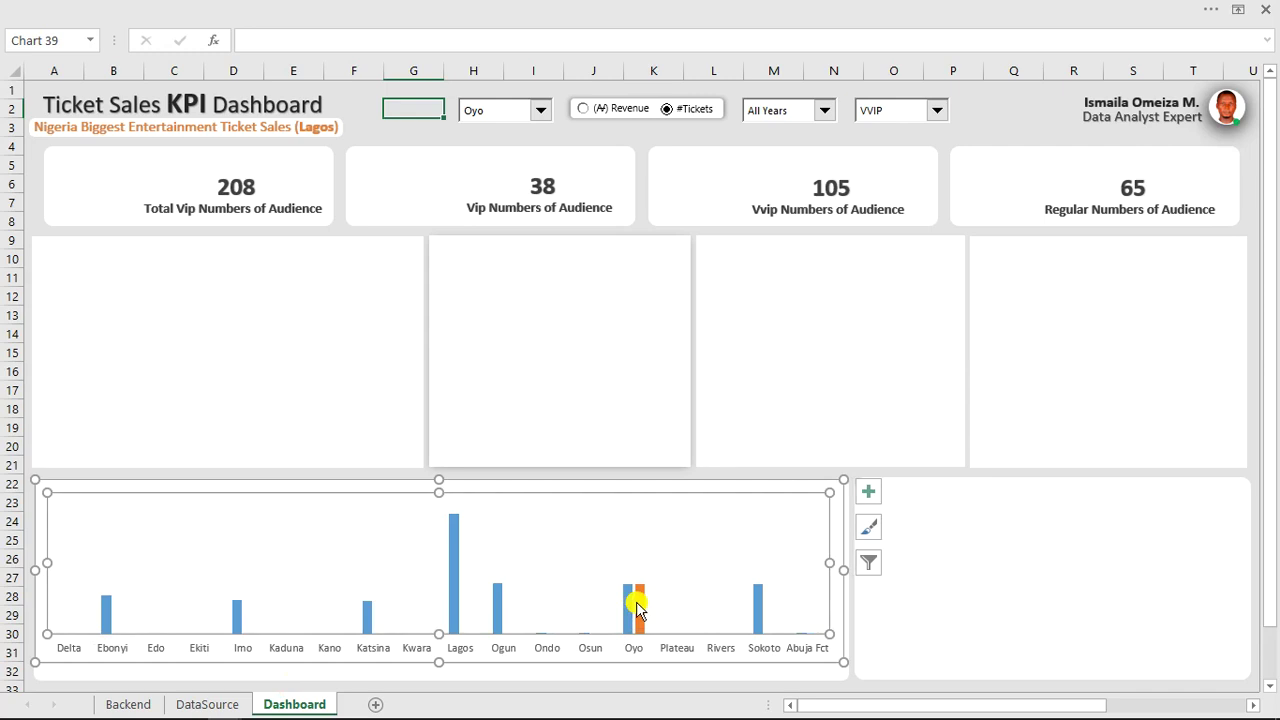
Set the Series Overlap to 100% so the orange Highlight column covers the blue column of the same location.
{"action": "left_click", "coordinate": [641, 607]}
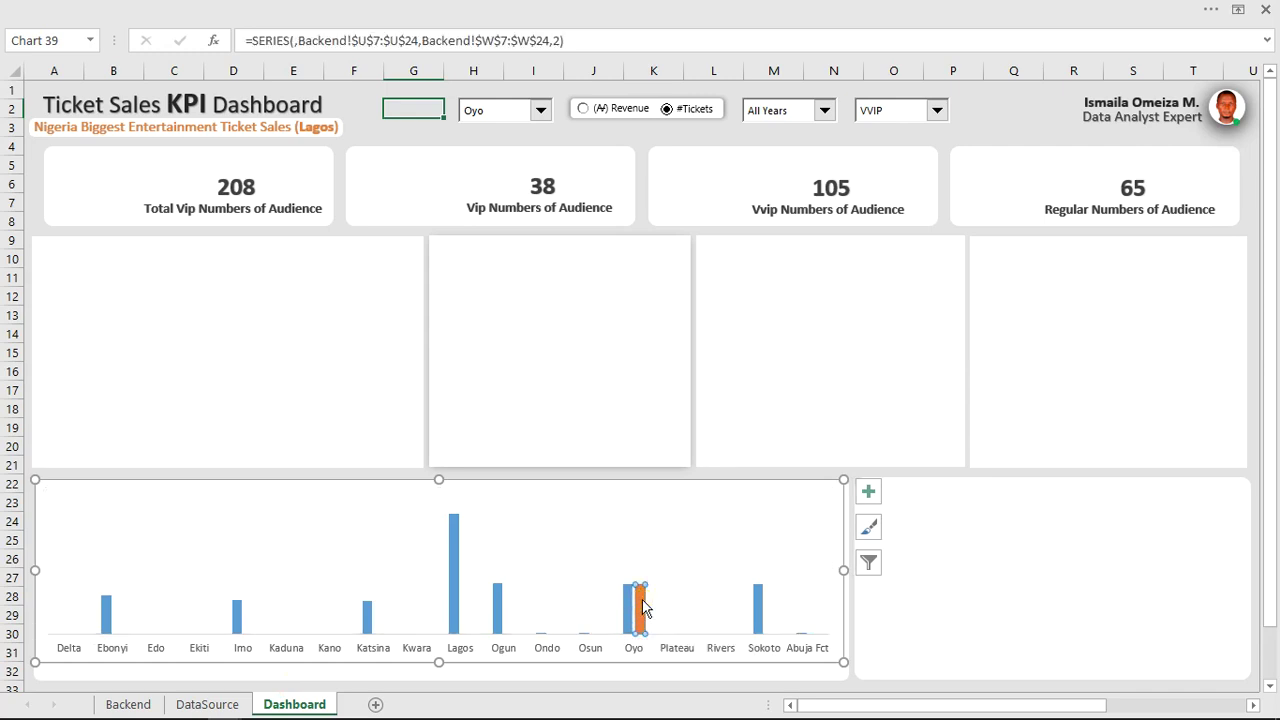
{"action": "left_click", "coordinate": [640, 602]}
{"action": "key", "text": "ctrl+1"}
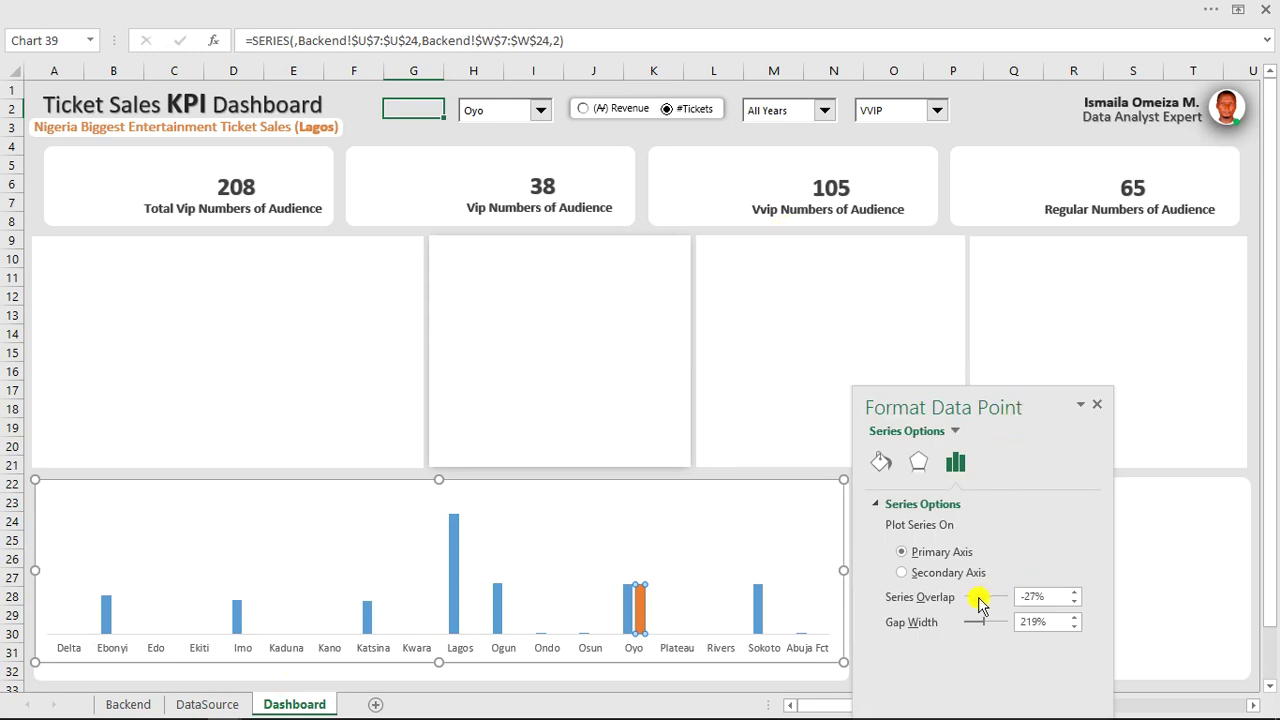
{"action": "left_click_drag", "start_coordinate": [981, 597], "coordinate": [1057, 605]}
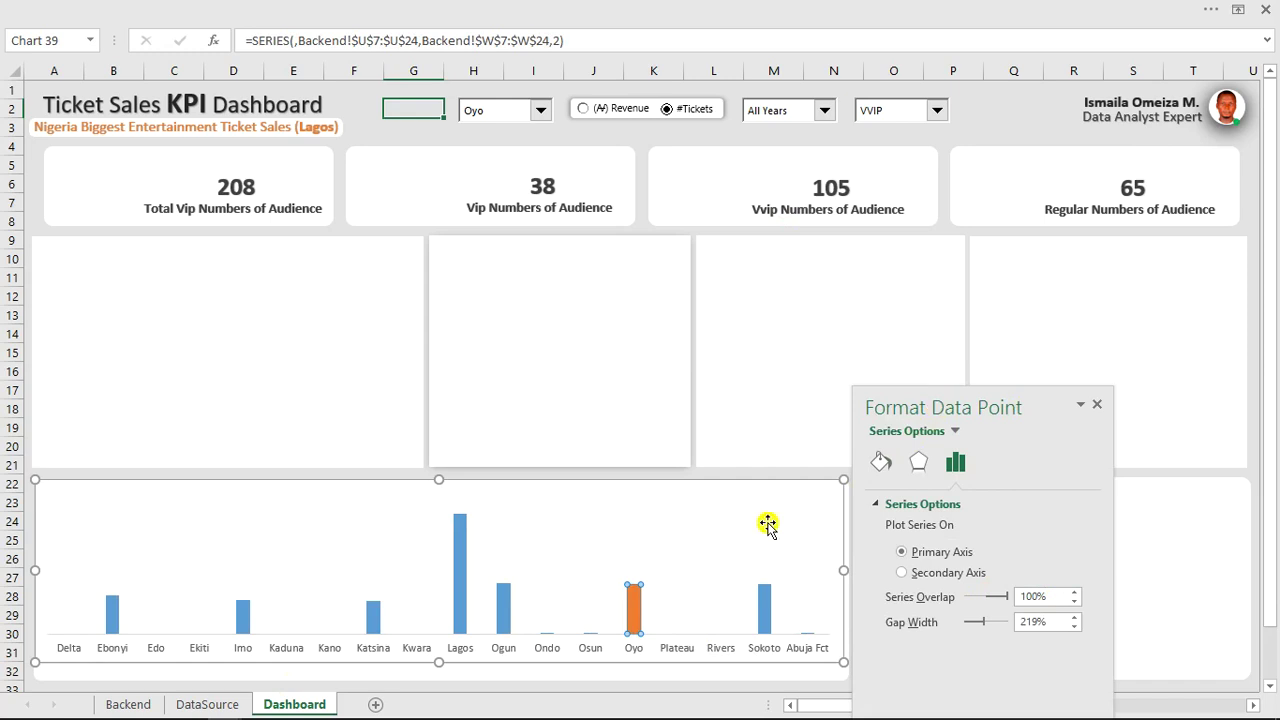
Add data labels to the blue audience series of the location chart and move the formatting pane clear of the chart.
{"action": "right_click", "coordinate": [459, 540]}
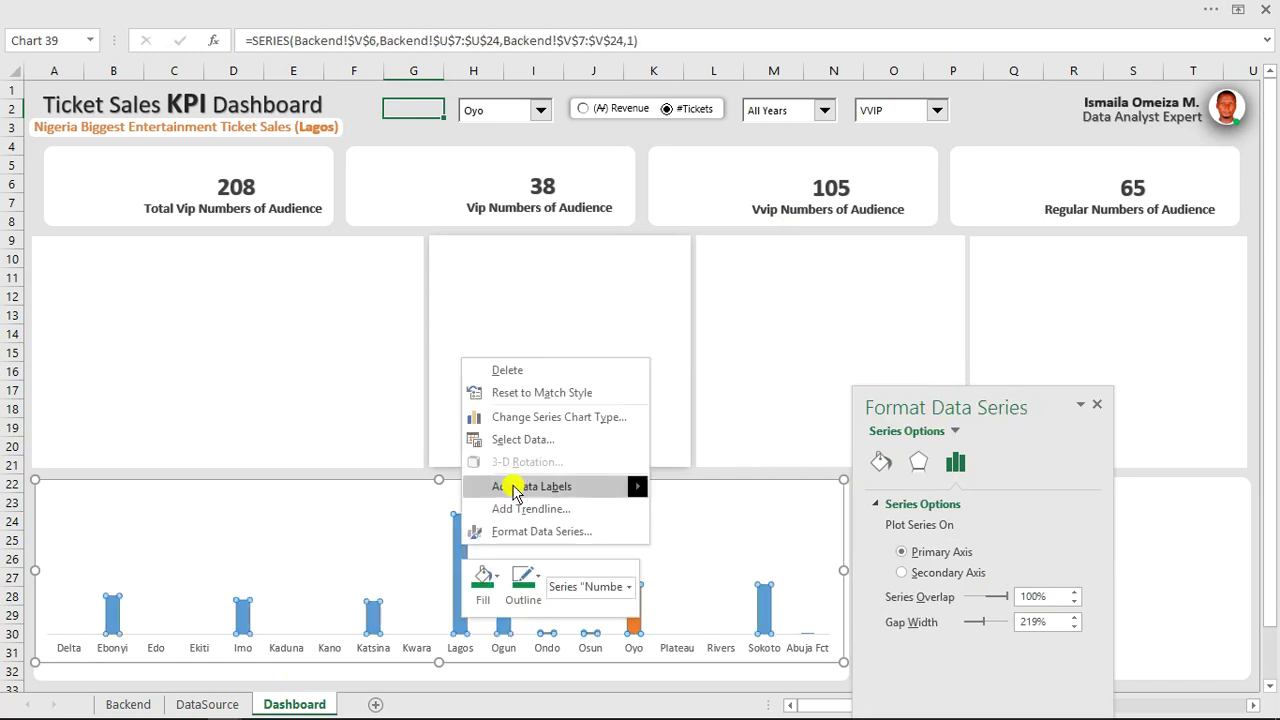
{"action": "mouse_move", "coordinate": [525, 487]}
{"action": "left_click", "coordinate": [719, 489]}
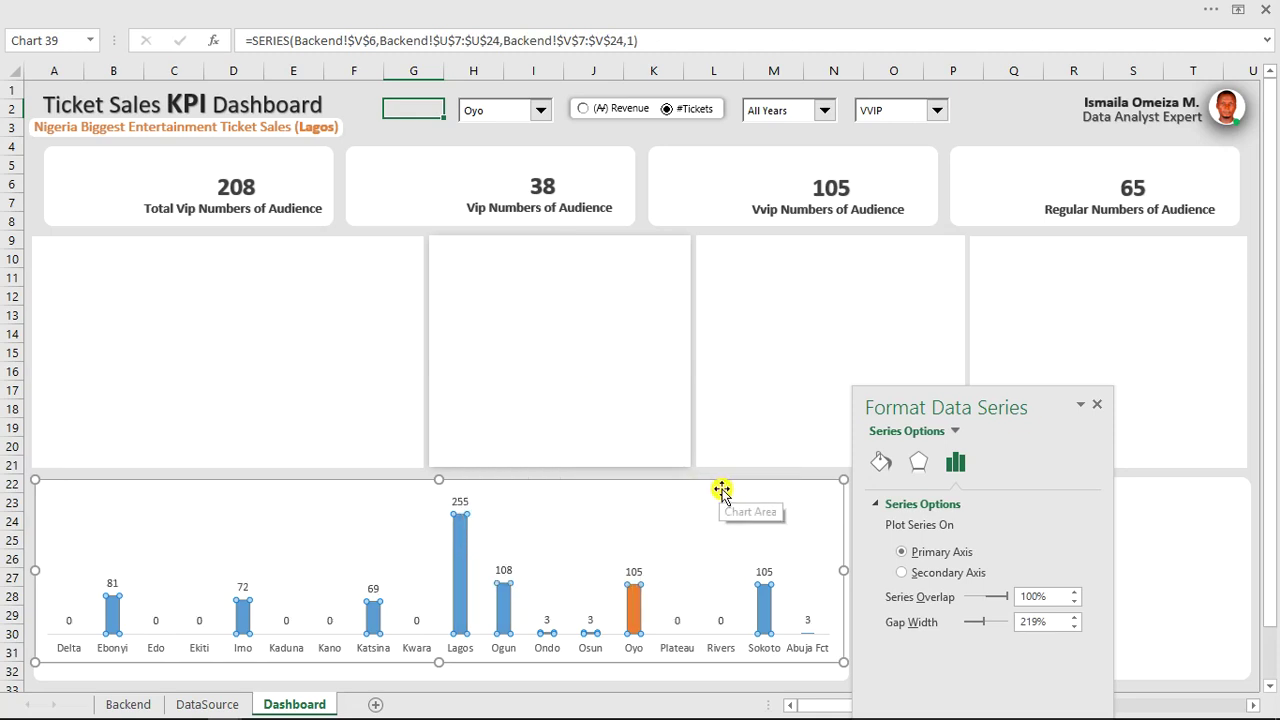
{"action": "left_click_drag", "start_coordinate": [1023, 409], "coordinate": [1213, 339]}
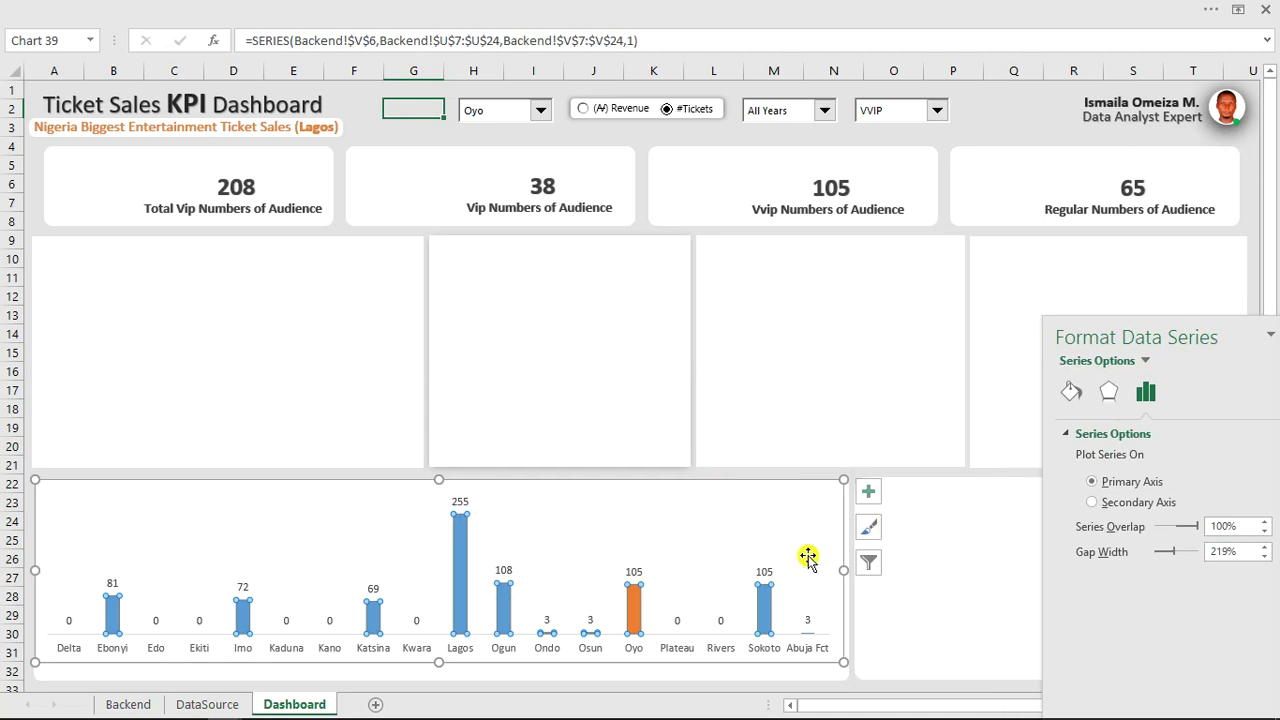
Remove the data labels from the blue audience series of the location chart.
{"action": "left_click", "coordinate": [763, 572]}
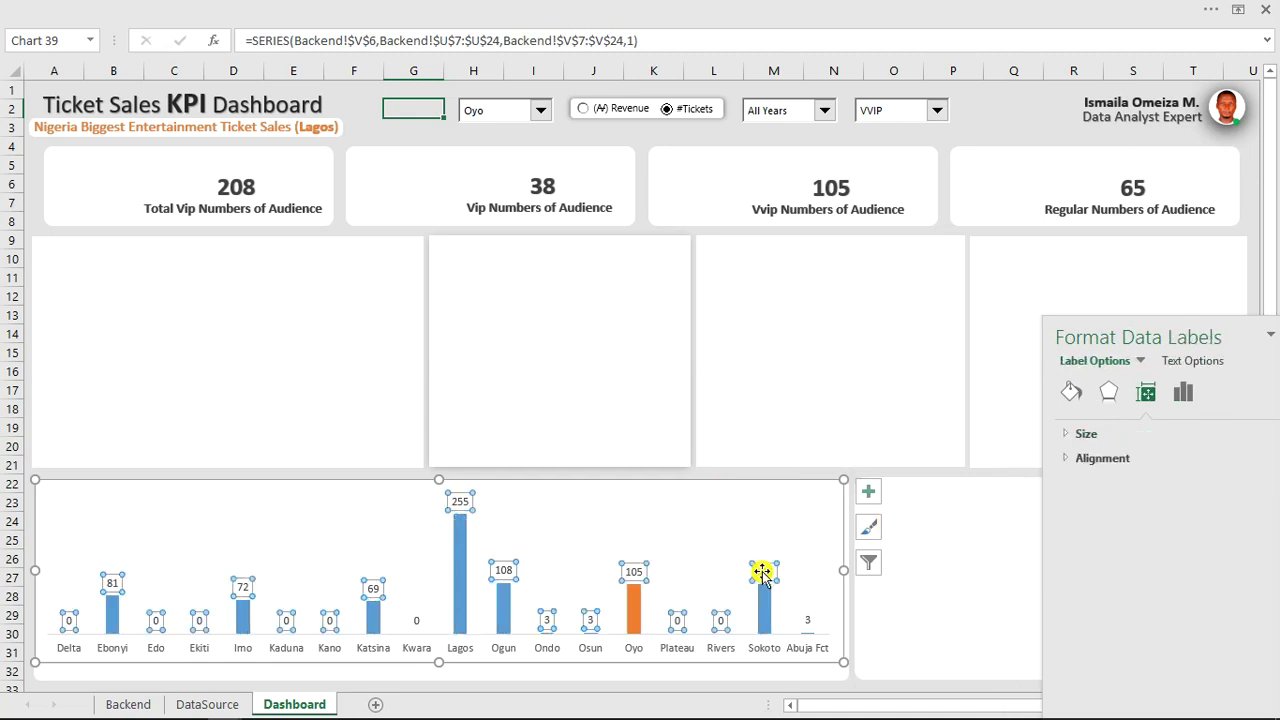
{"action": "key", "text": "Delete"}
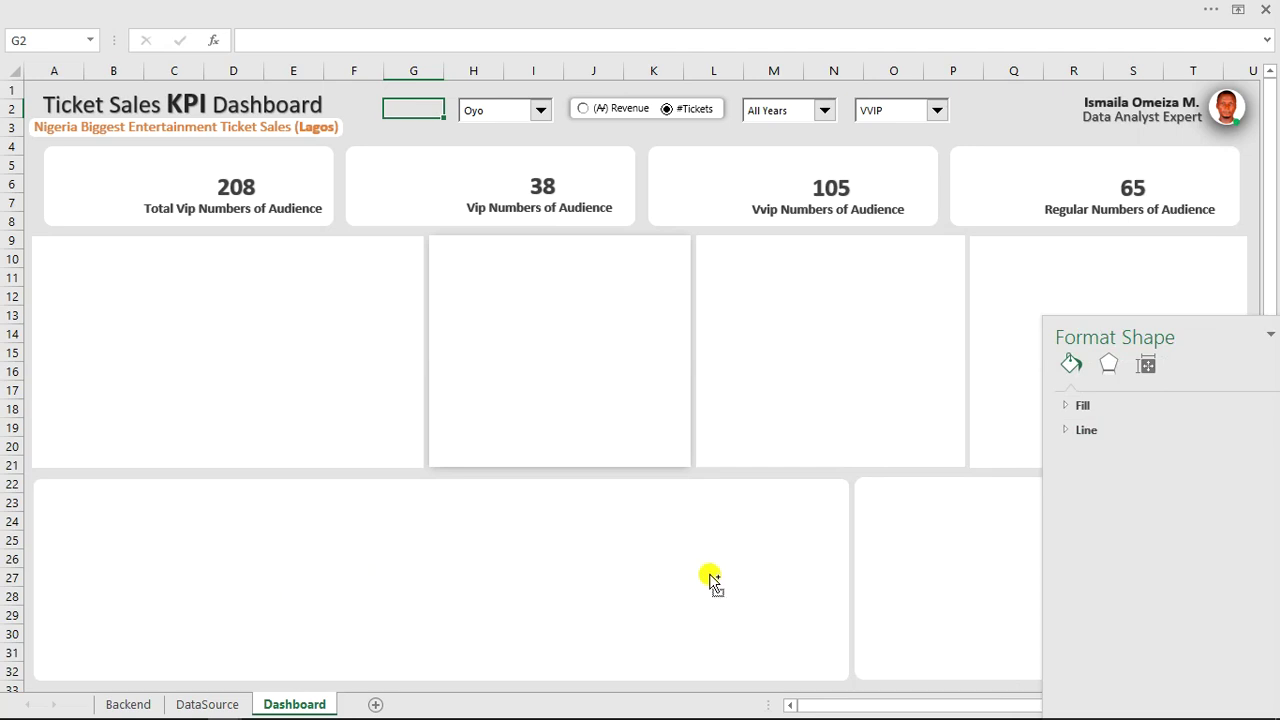
{"action": "left_click", "coordinate": [710, 578]}
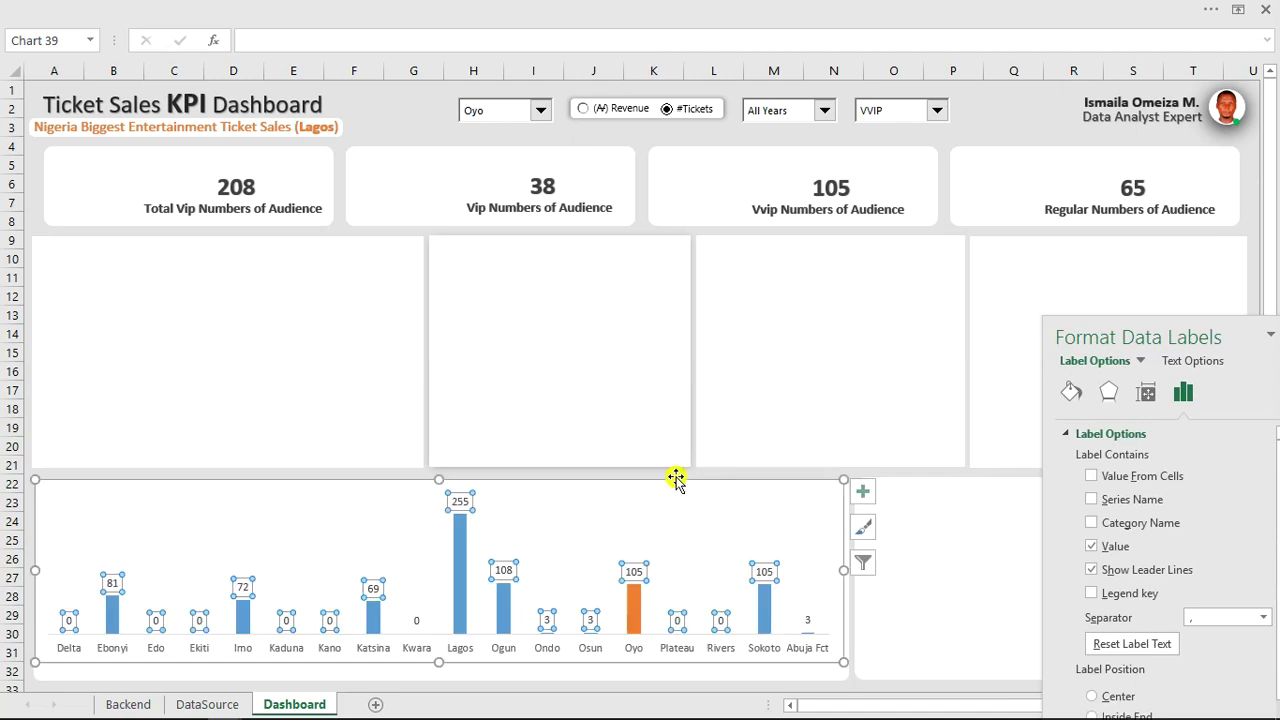
{"action": "left_click", "coordinate": [424, 122]}
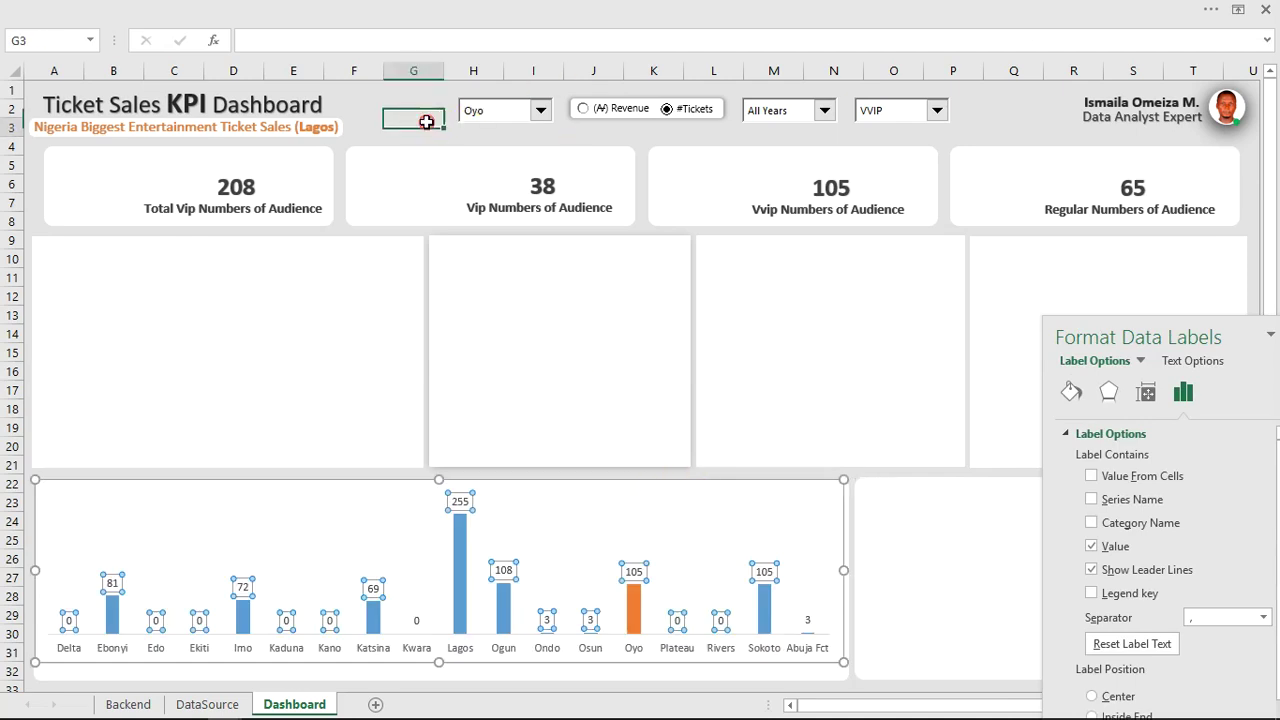
{"action": "left_click", "coordinate": [462, 507]}
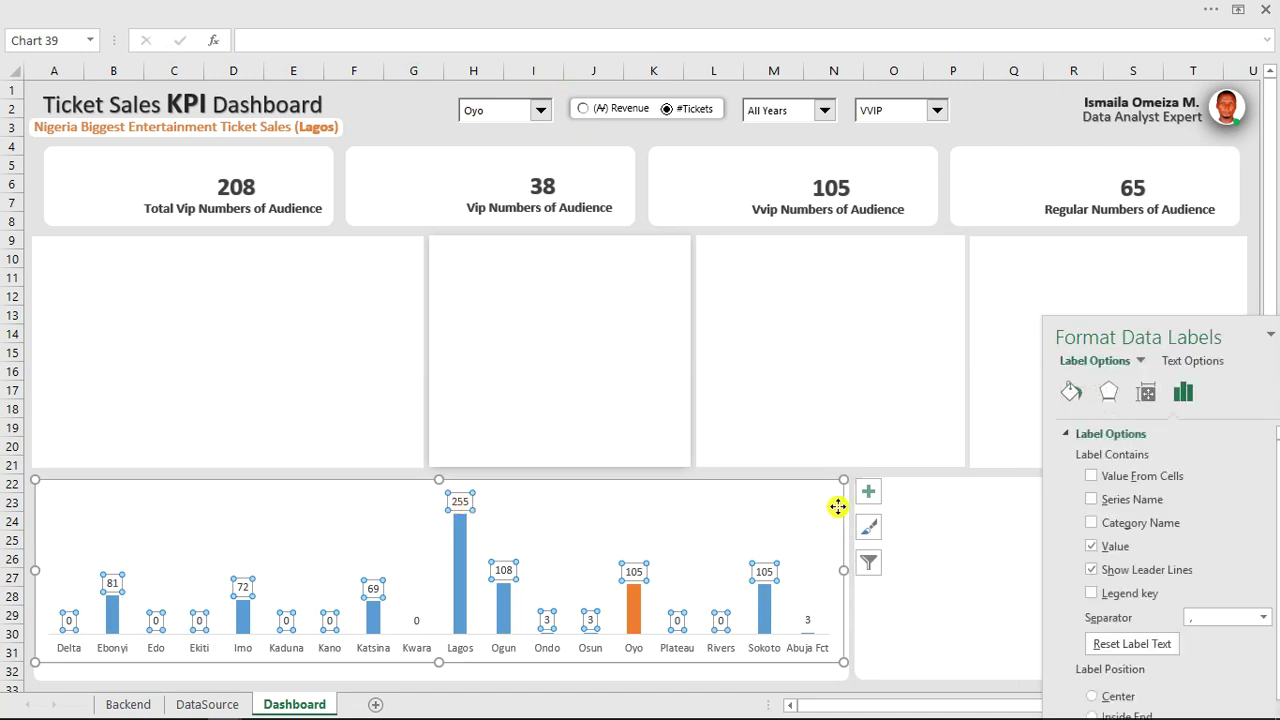
{"action": "left_click", "coordinate": [868, 491]}
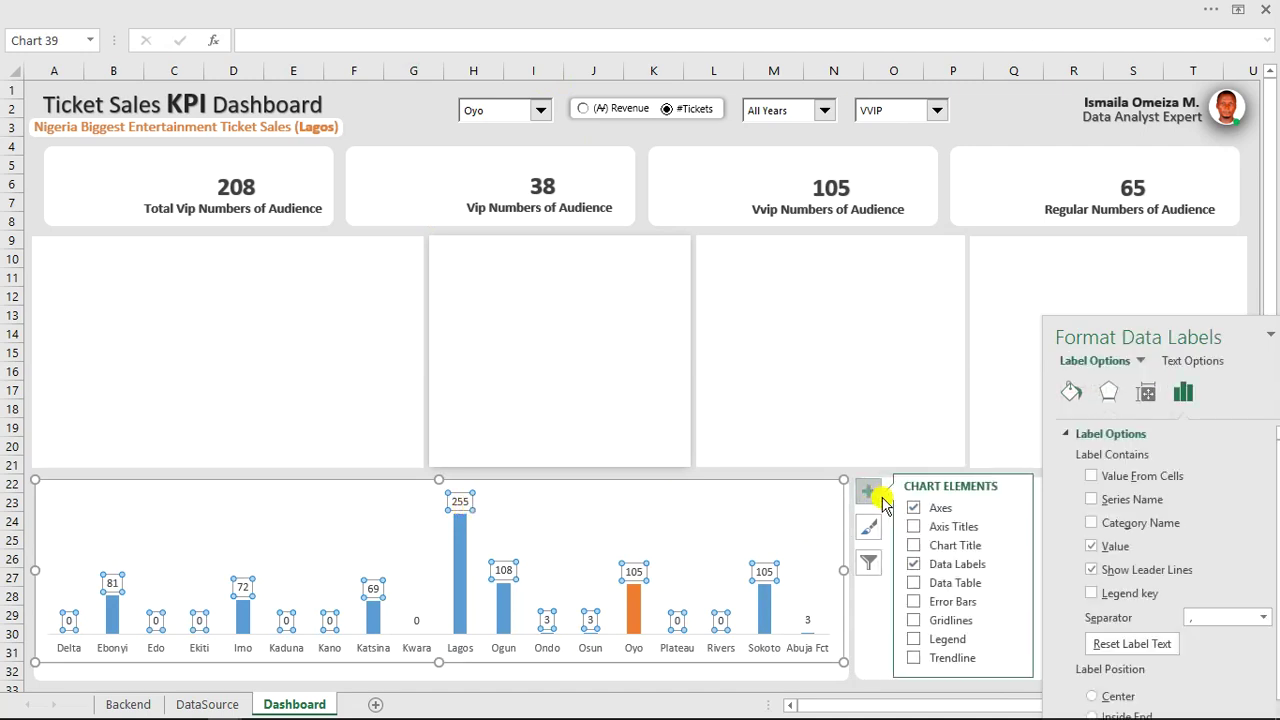
{"action": "left_click", "coordinate": [913, 564]}
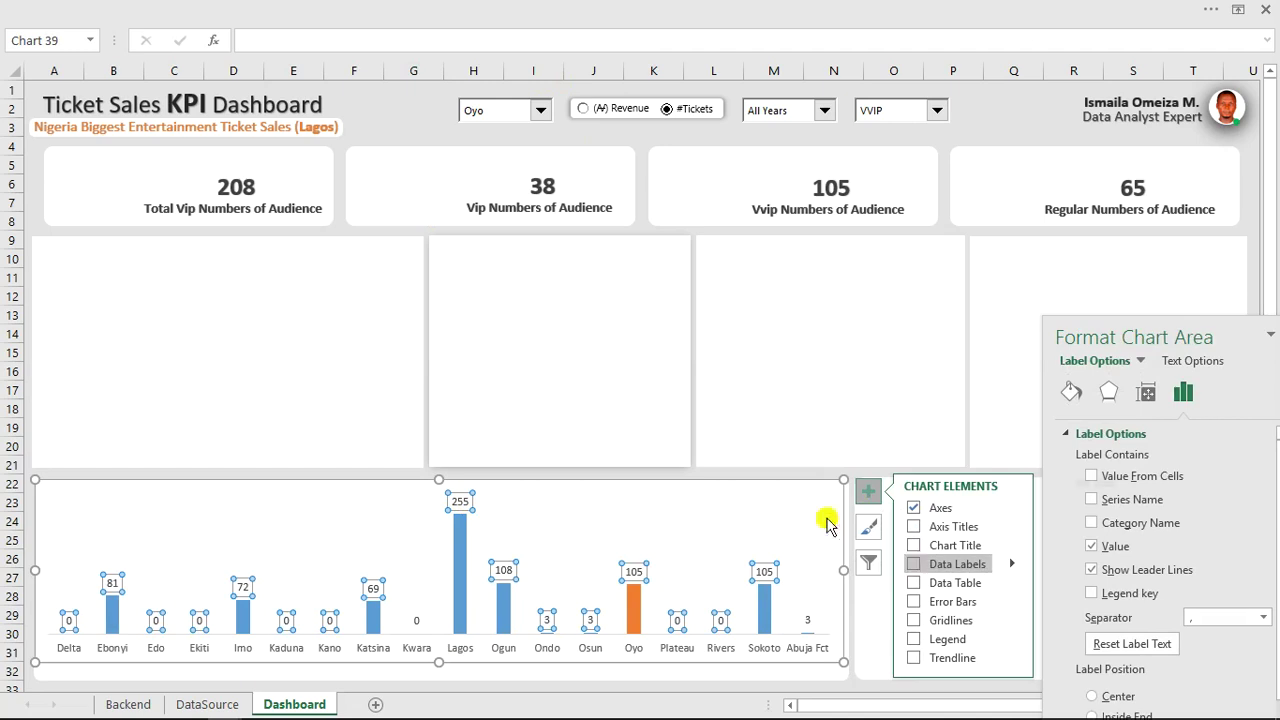
{"action": "left_click", "coordinate": [357, 108]}
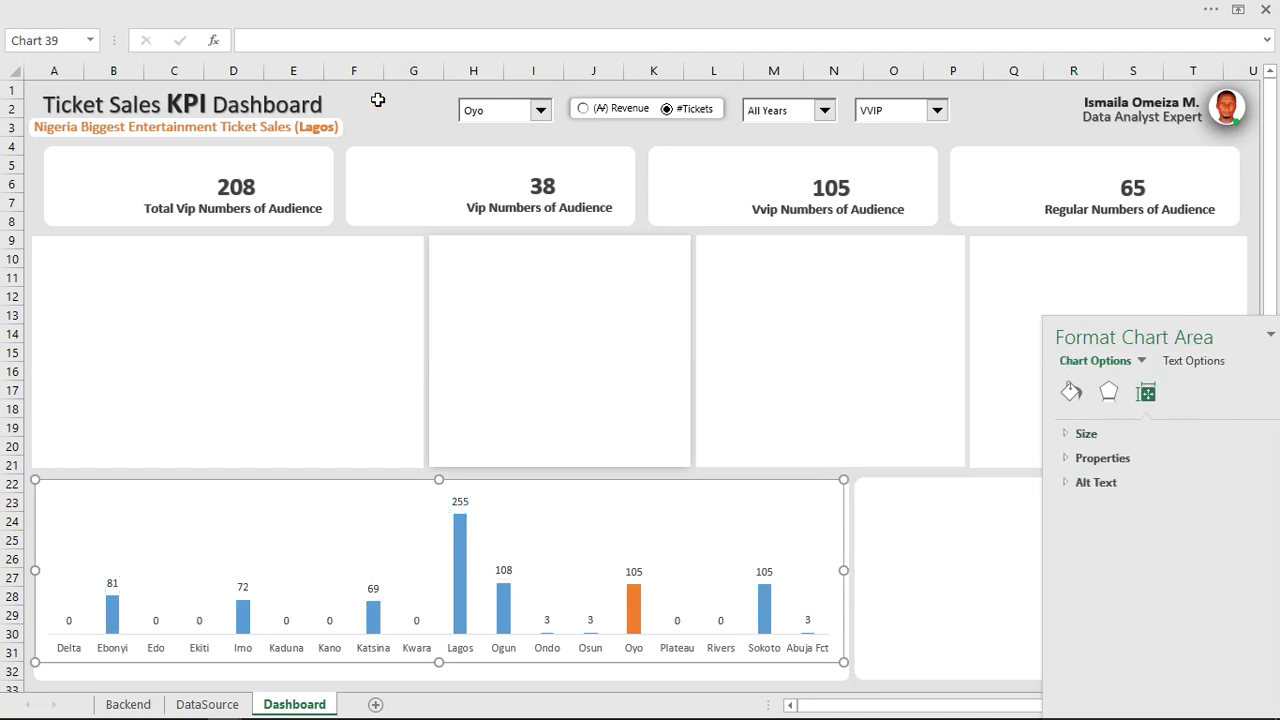
Select the blue audience series in the location chart and turn its data labels back on.
{"action": "left_click", "coordinate": [462, 550]}
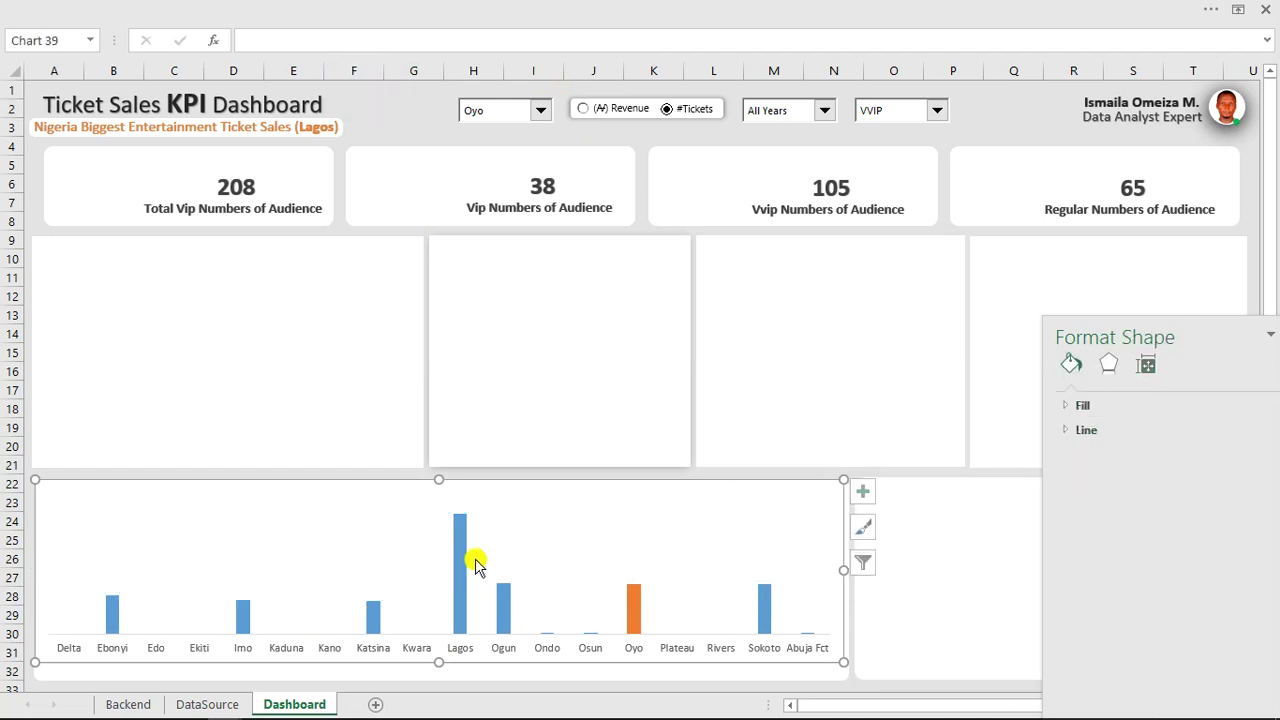
{"action": "left_click", "coordinate": [868, 491]}
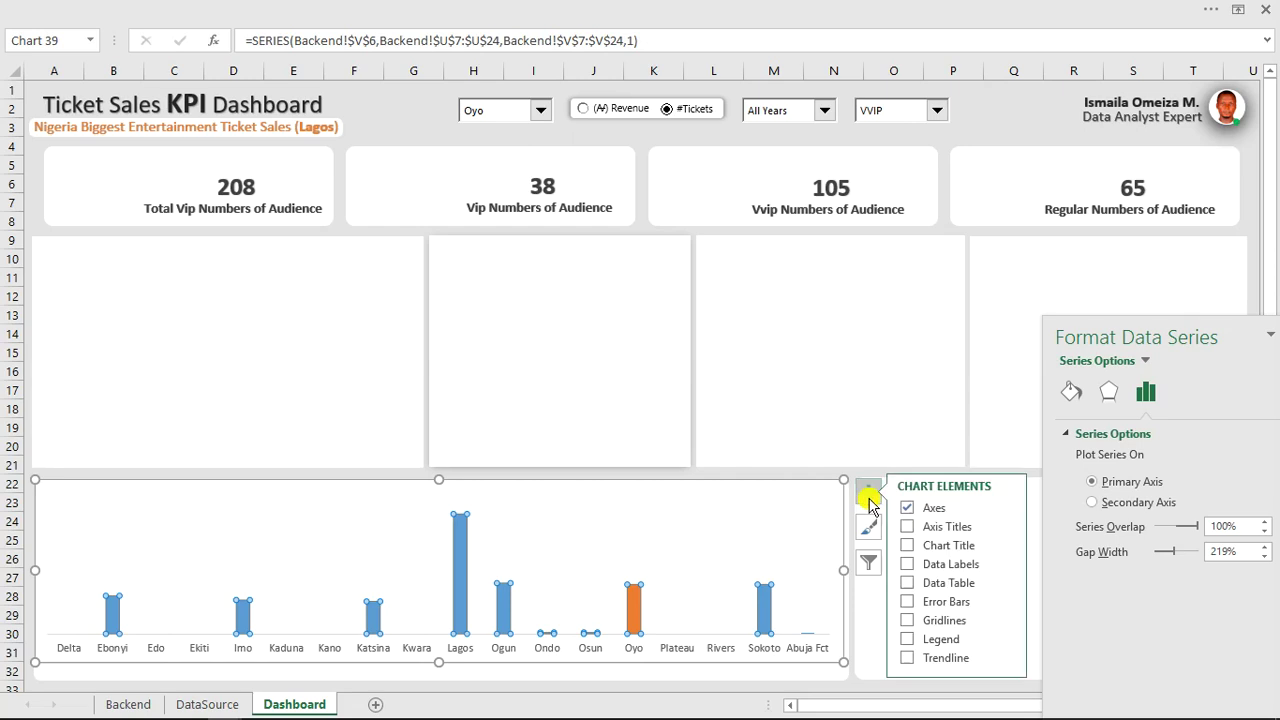
{"action": "left_click", "coordinate": [915, 565]}
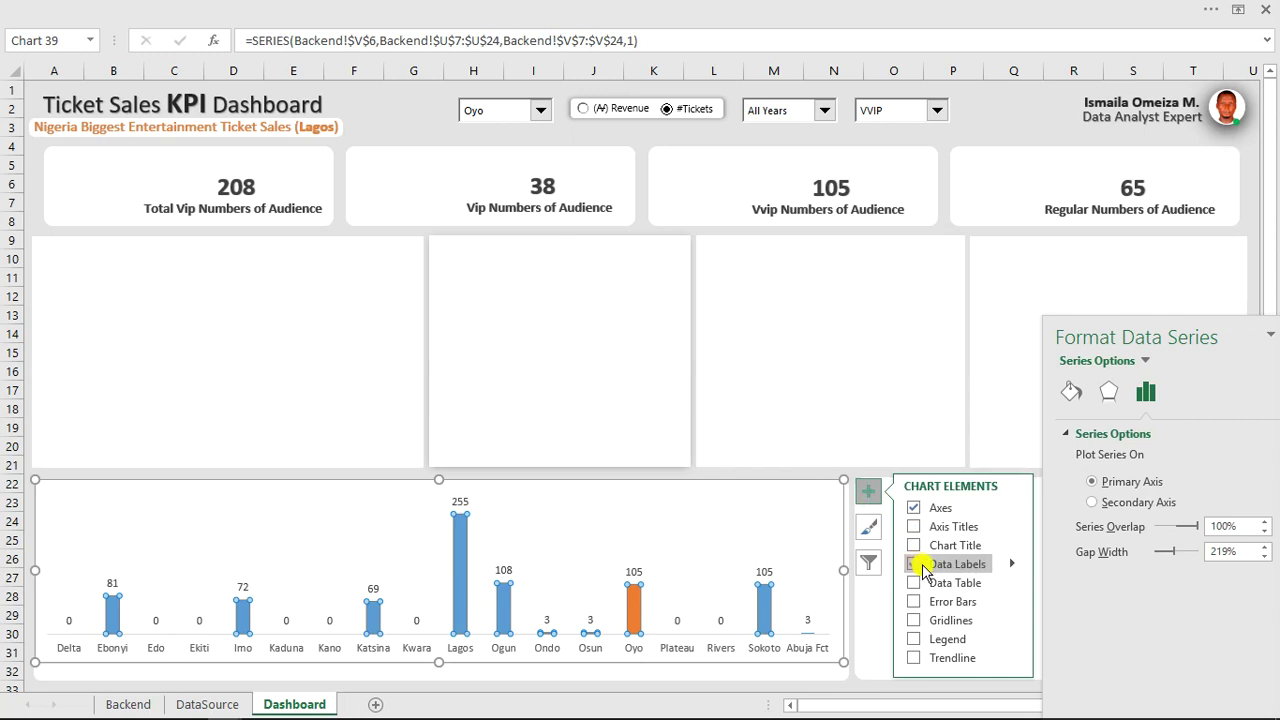
{"action": "left_click", "coordinate": [920, 566]}
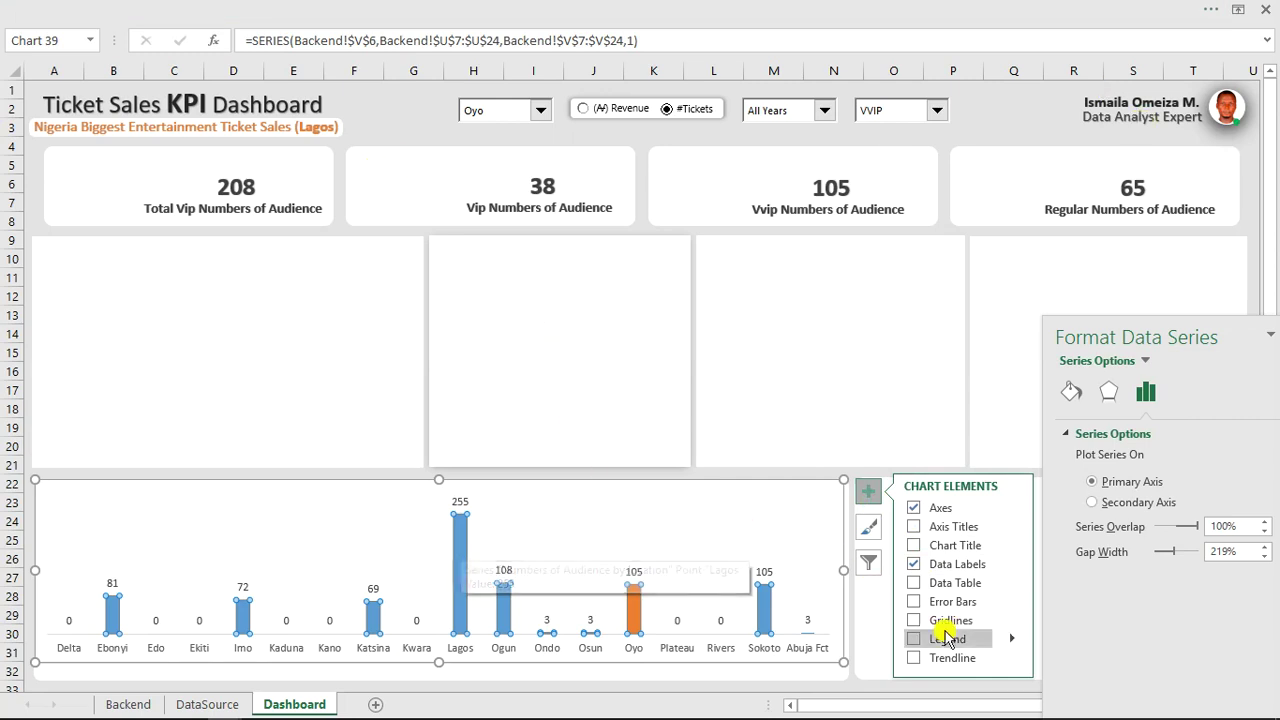
Try out a data table beneath the location chart and remove it again.
{"action": "left_click", "coordinate": [914, 583]}
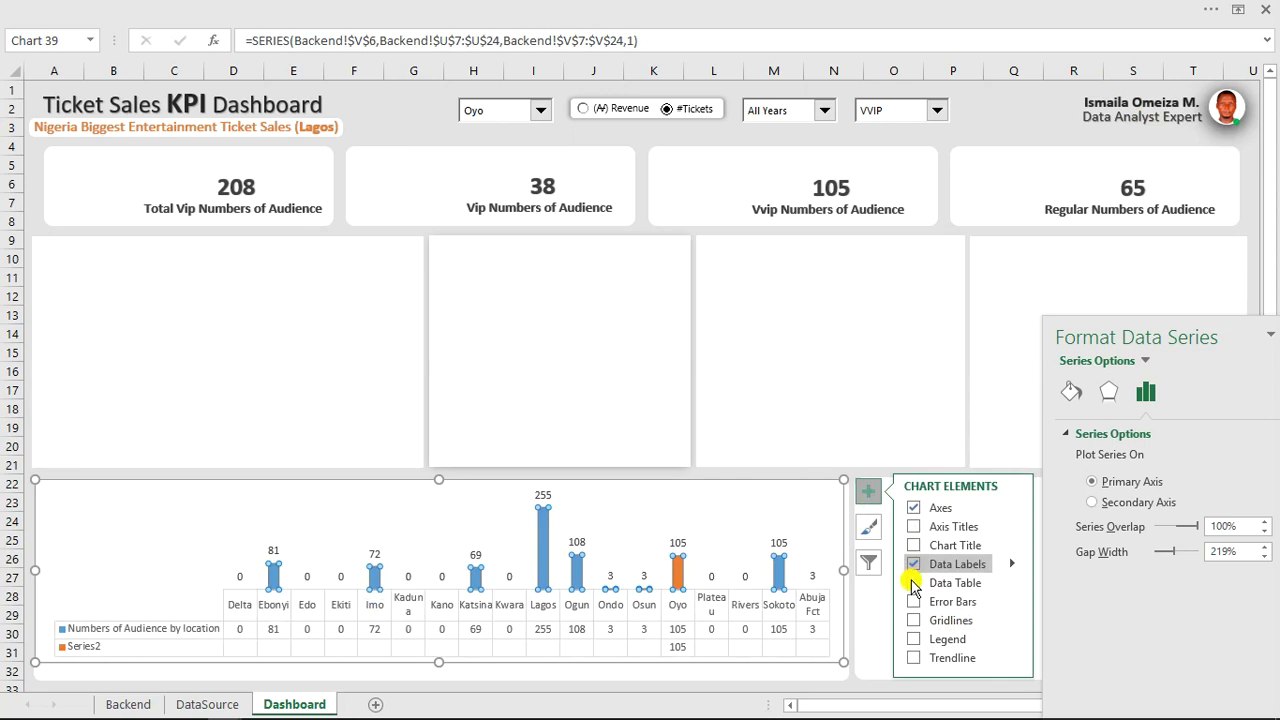
{"action": "left_click", "coordinate": [913, 585]}
{"action": "left_click", "coordinate": [914, 585]}
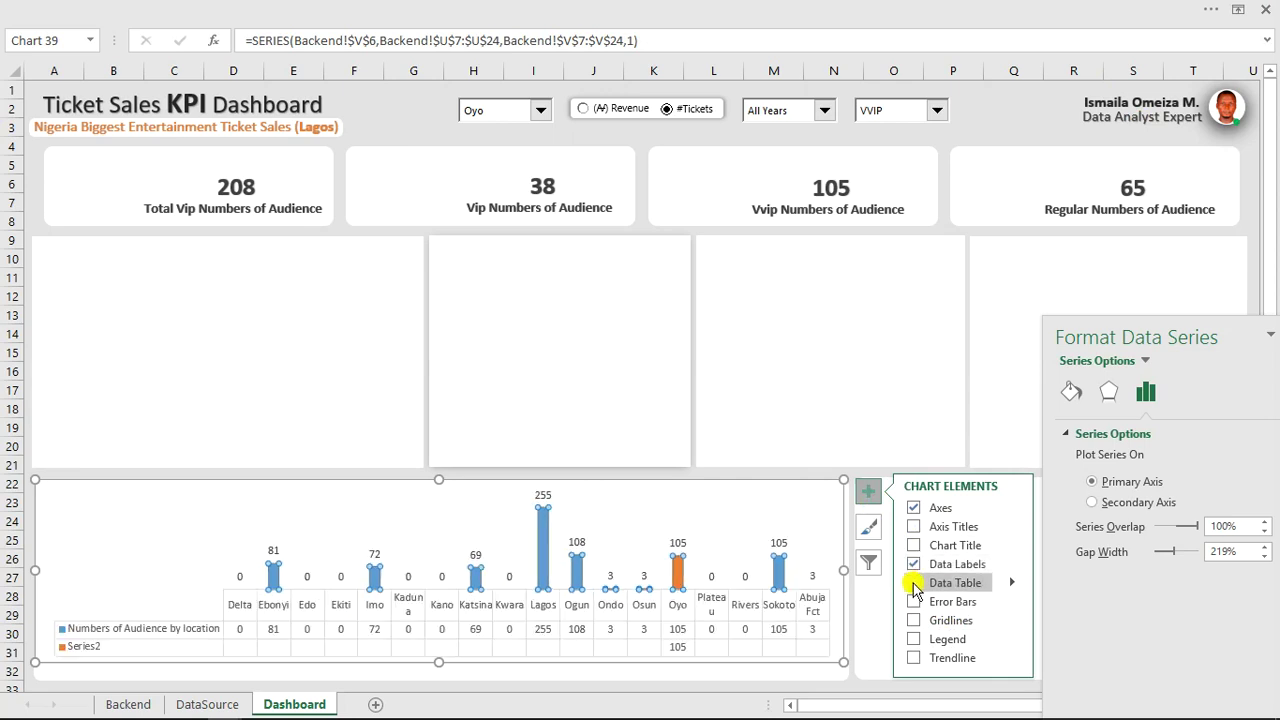
{"action": "left_click", "coordinate": [914, 585]}
Add a title to the location chart and link it to cell V6 on the Backend sheet.
{"action": "left_click", "coordinate": [914, 546]}
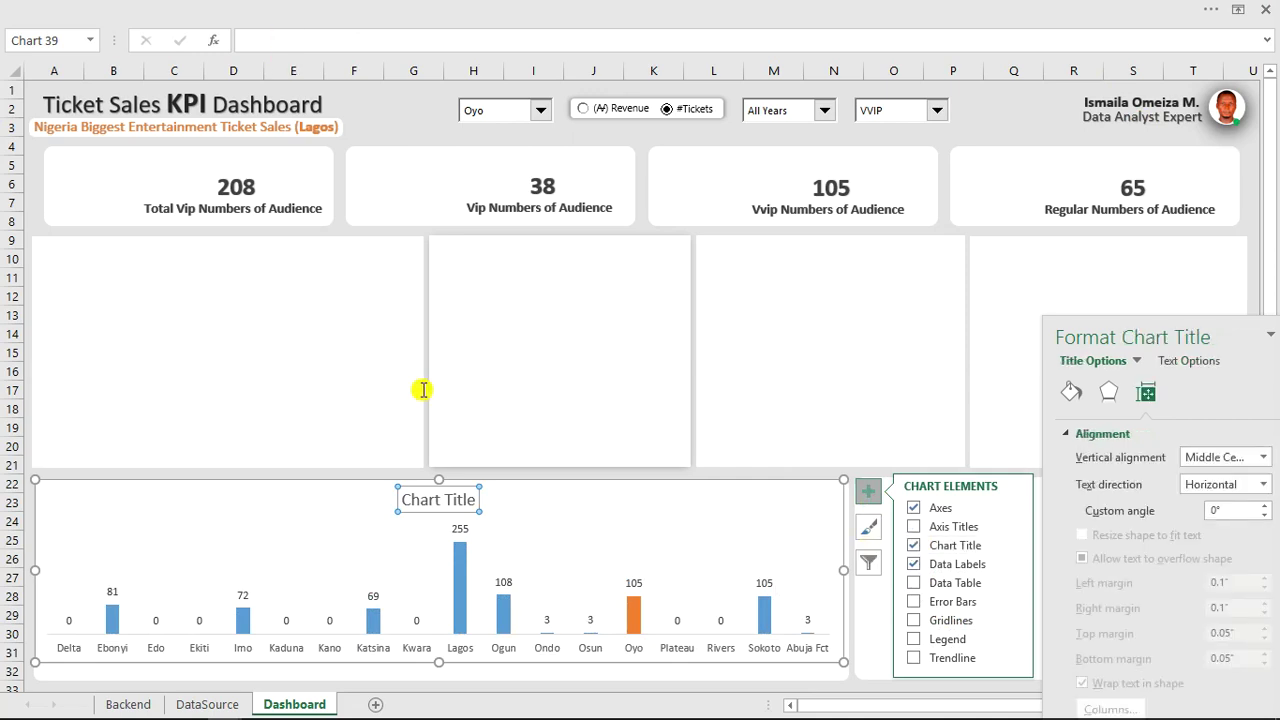
{"action": "left_click", "coordinate": [240, 39]}
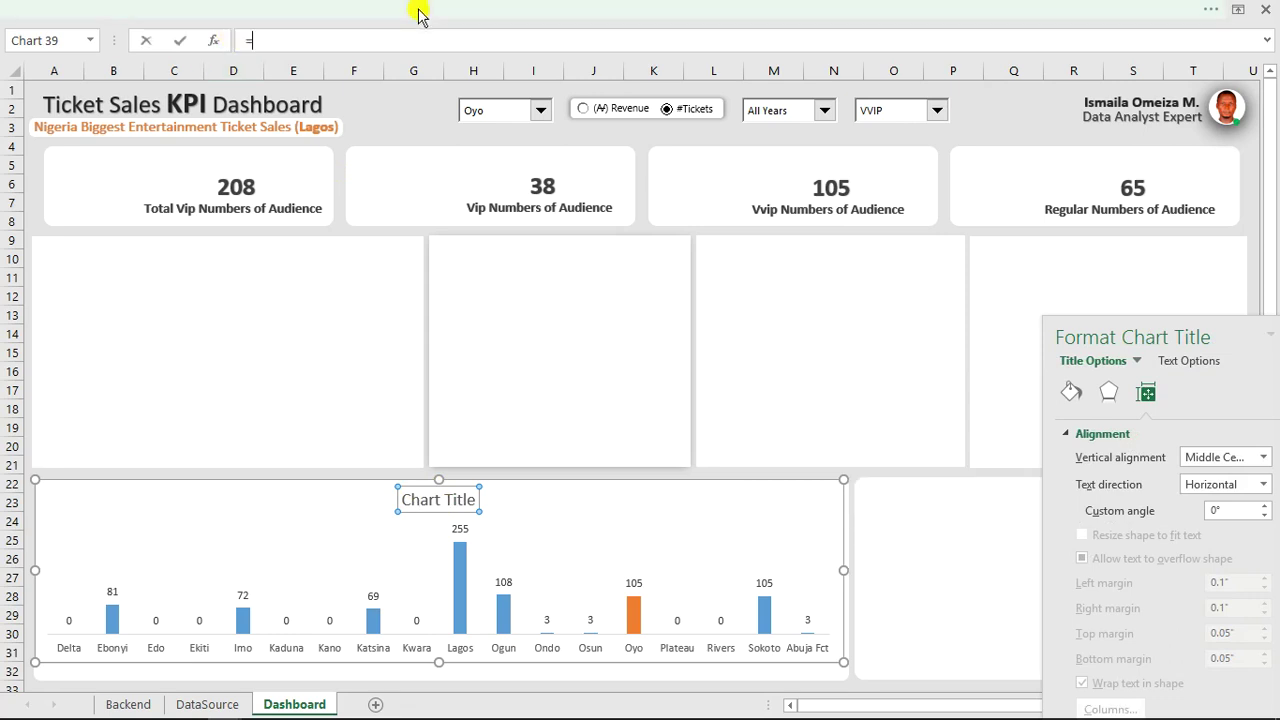
{"action": "left_click", "coordinate": [130, 704]}
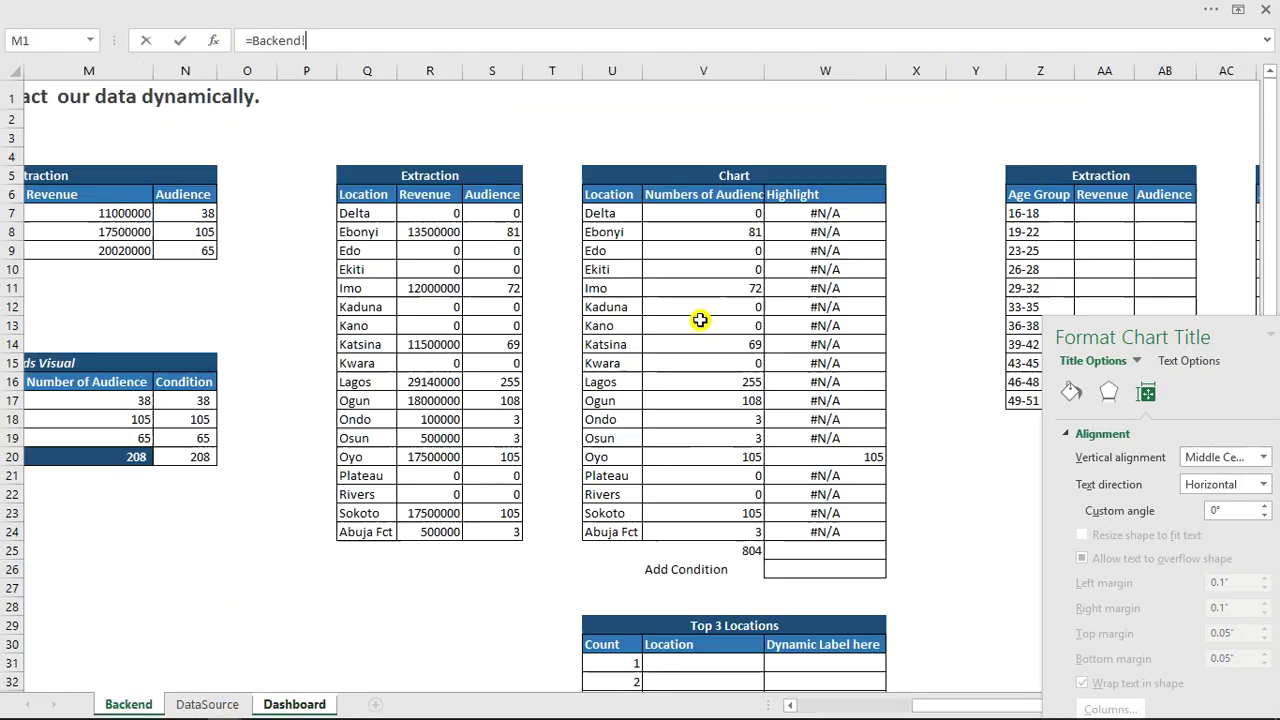
{"action": "left_click", "coordinate": [716, 196]}
{"action": "key", "text": "Return"}
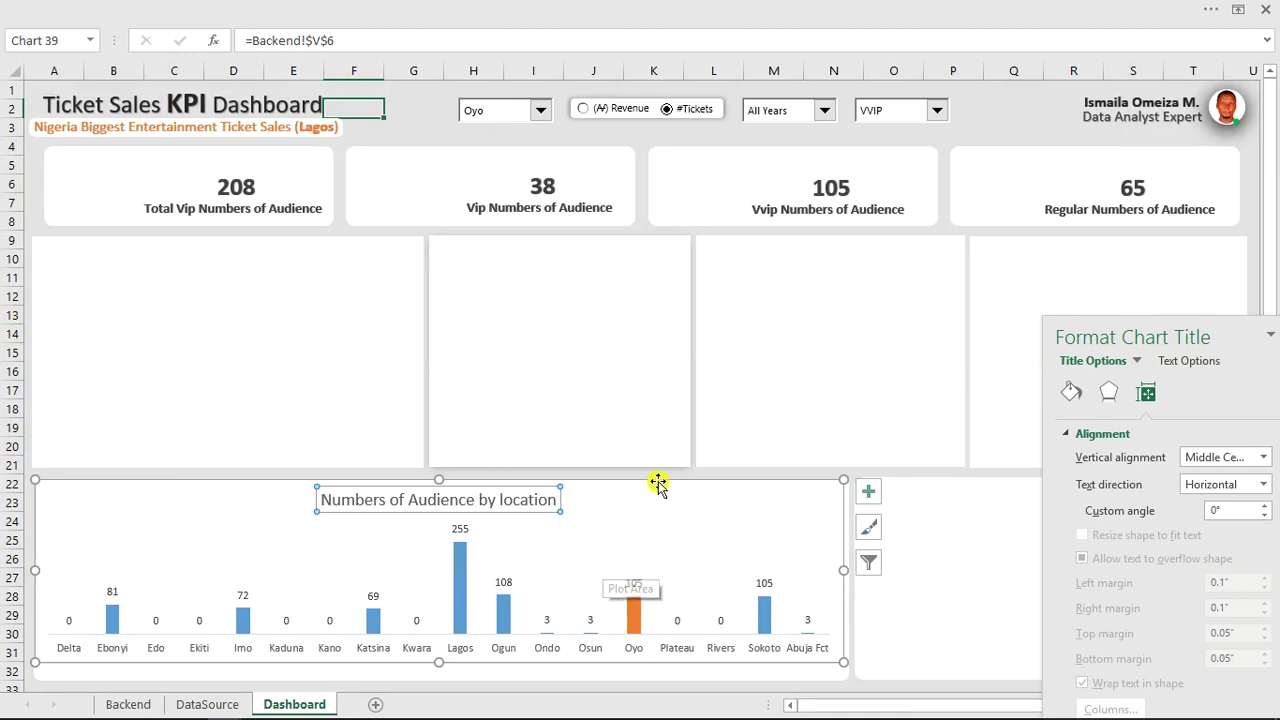
Switch to the Backend sheet and close the floating formatting pane.
{"action": "left_click", "coordinate": [133, 704]}
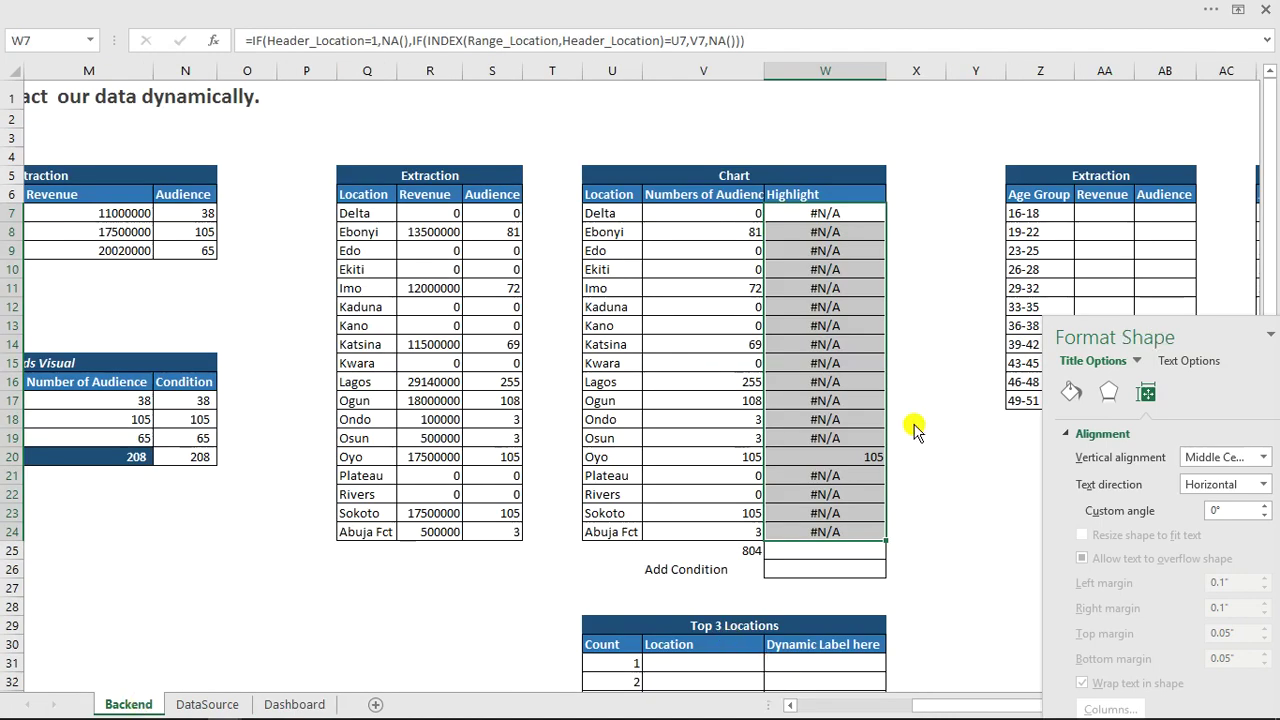
{"action": "left_click_drag", "start_coordinate": [1116, 334], "coordinate": [438, 387]}
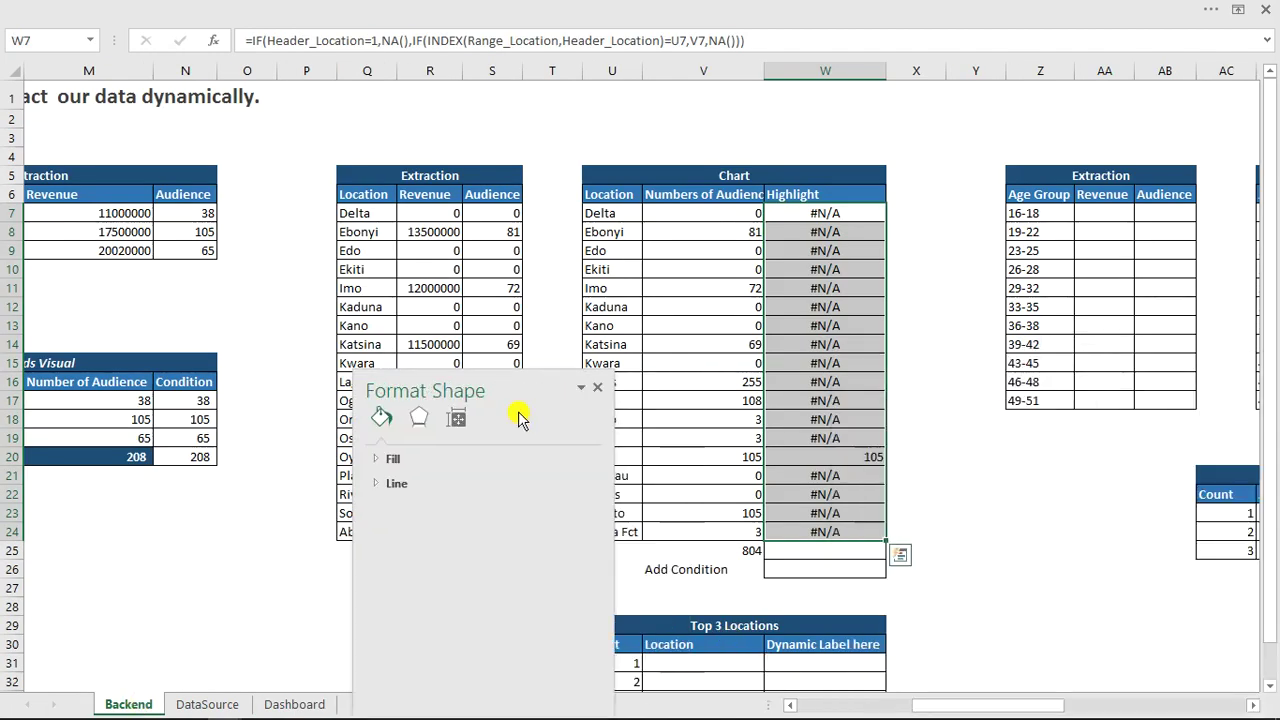
{"action": "left_click", "coordinate": [604, 388]}
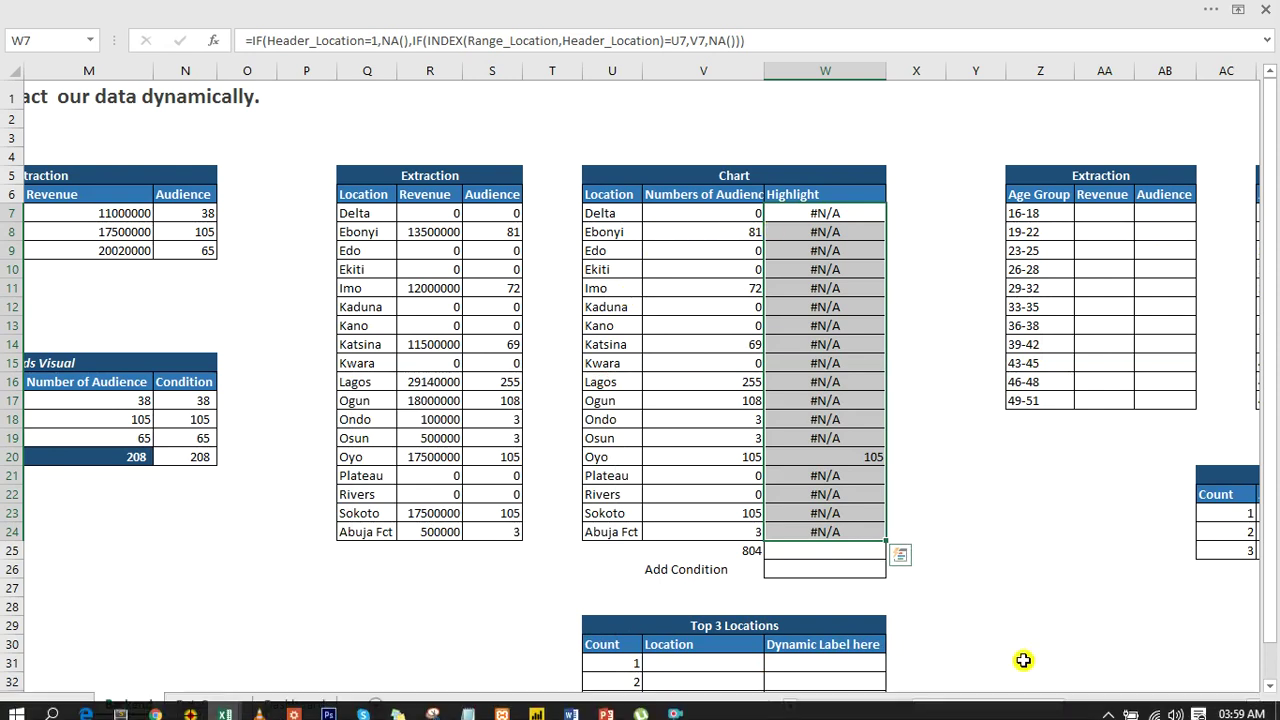
Copy the SUMPRODUCT formula text from R7 into AA7 of the age group extraction table and fill it down the Revenue column to row 17.
{"action": "left_click_drag", "start_coordinate": [1018, 706], "coordinate": [1058, 708]}
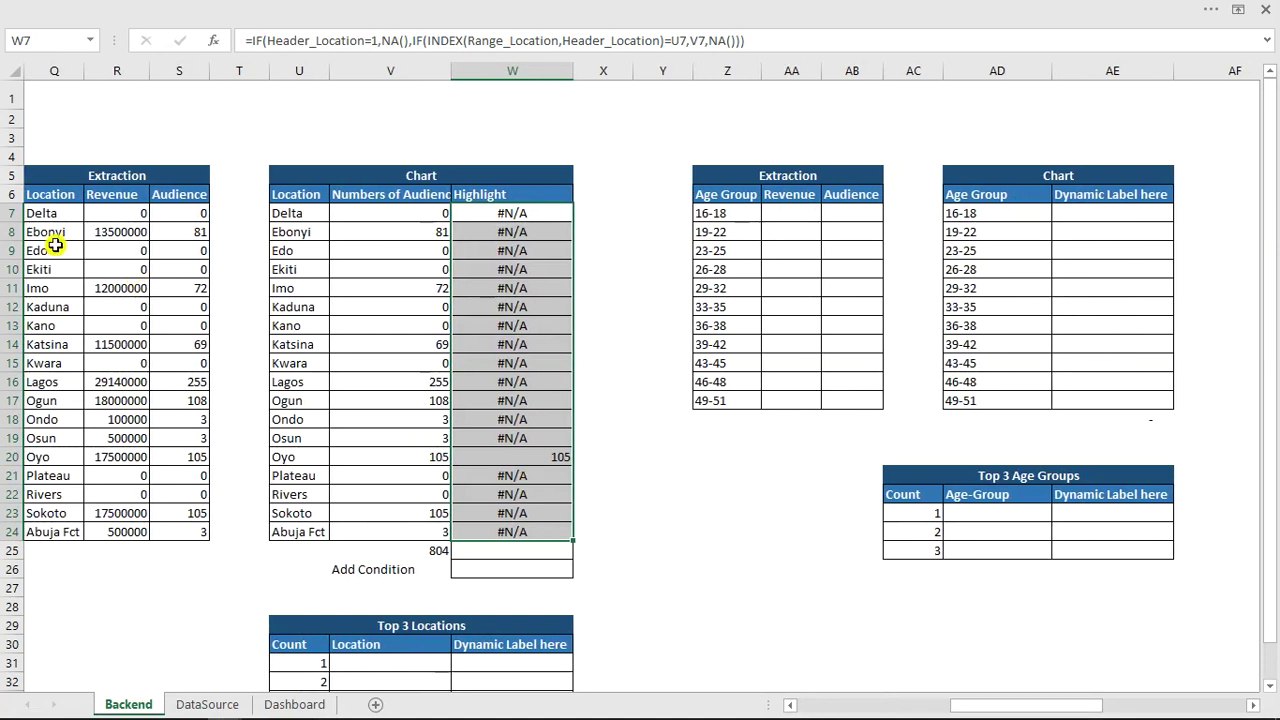
{"action": "left_click", "coordinate": [121, 217]}
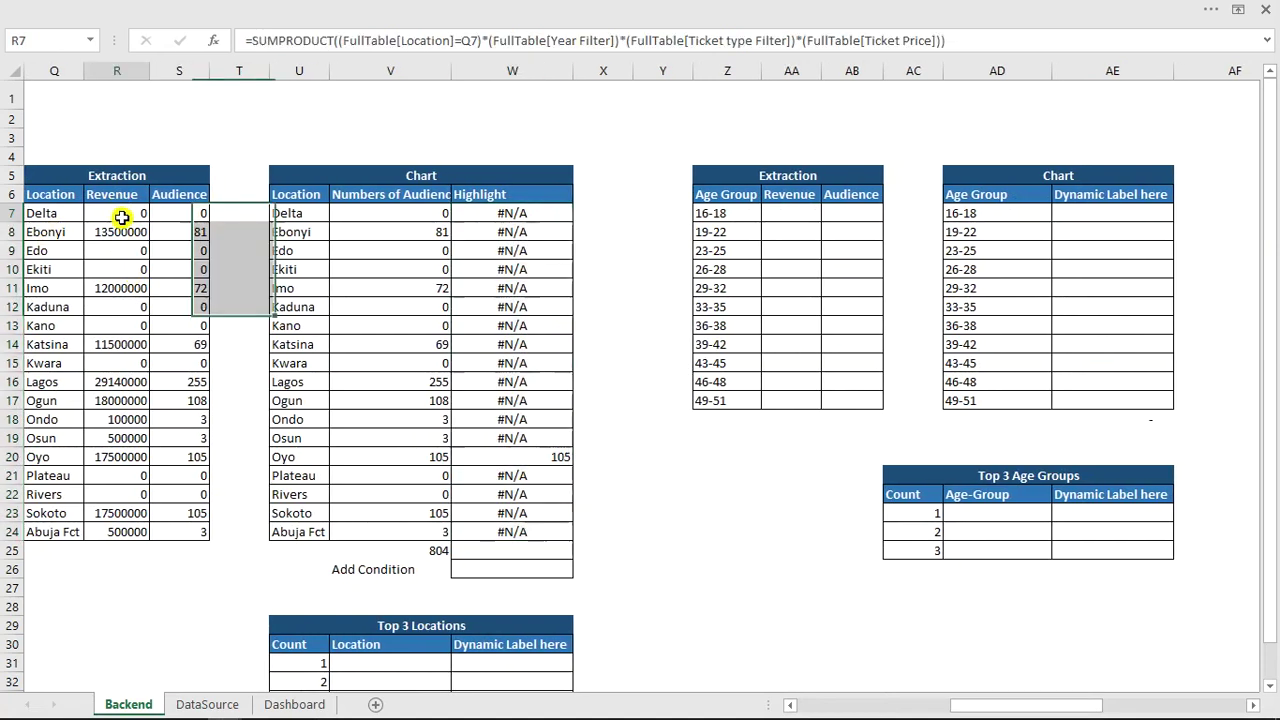
{"action": "left_click", "coordinate": [943, 41]}
{"action": "key", "text": "shift+Home"}
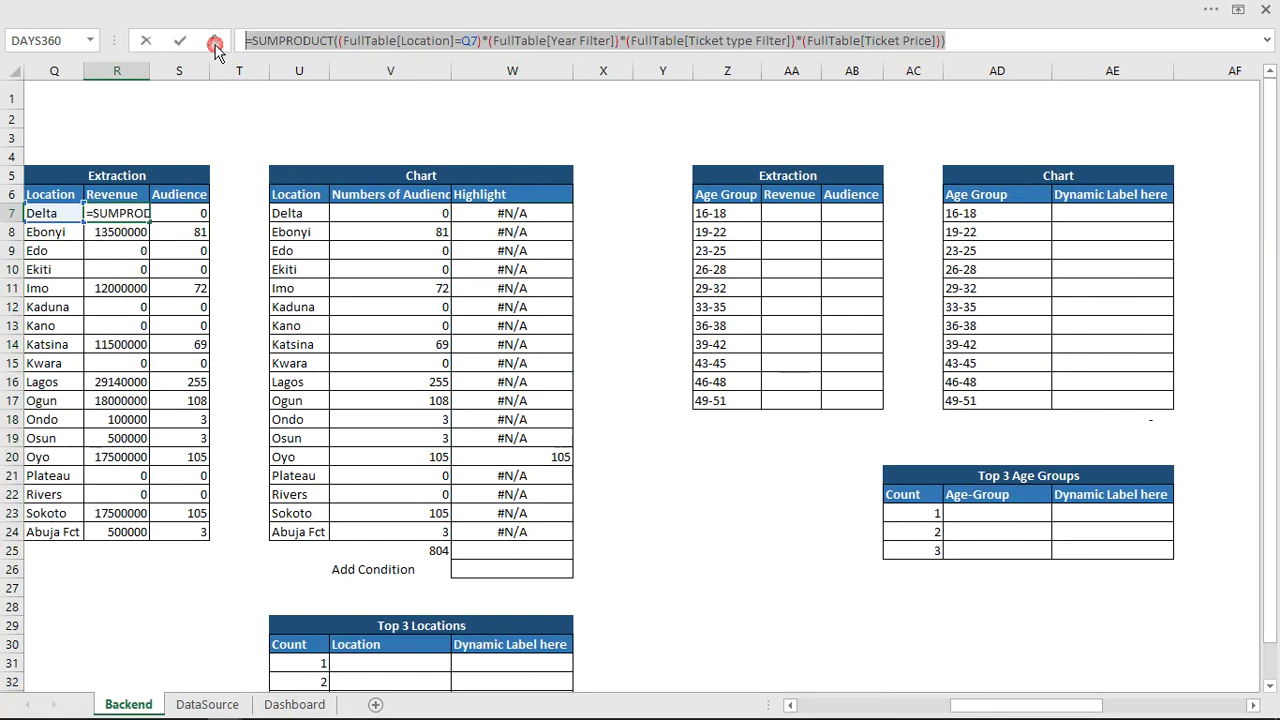
{"action": "key", "text": "ctrl+c"}
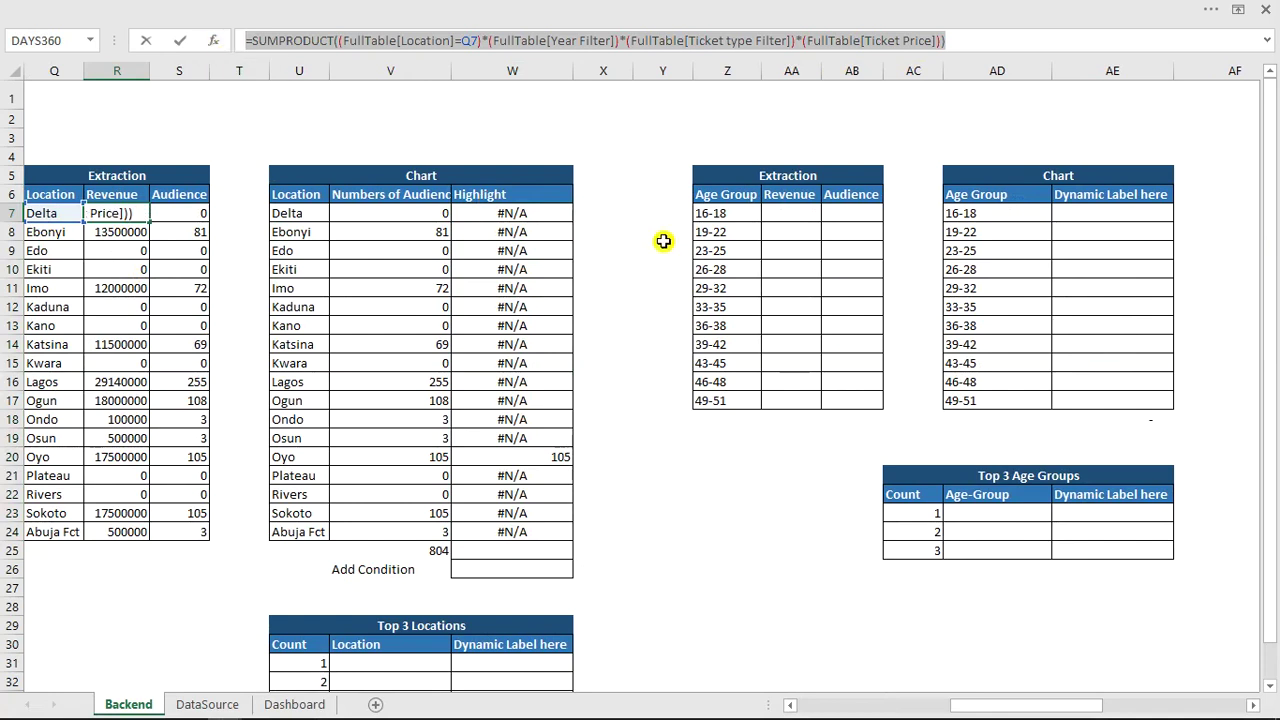
{"action": "key", "text": "Escape"}
{"action": "left_click", "coordinate": [787, 215]}
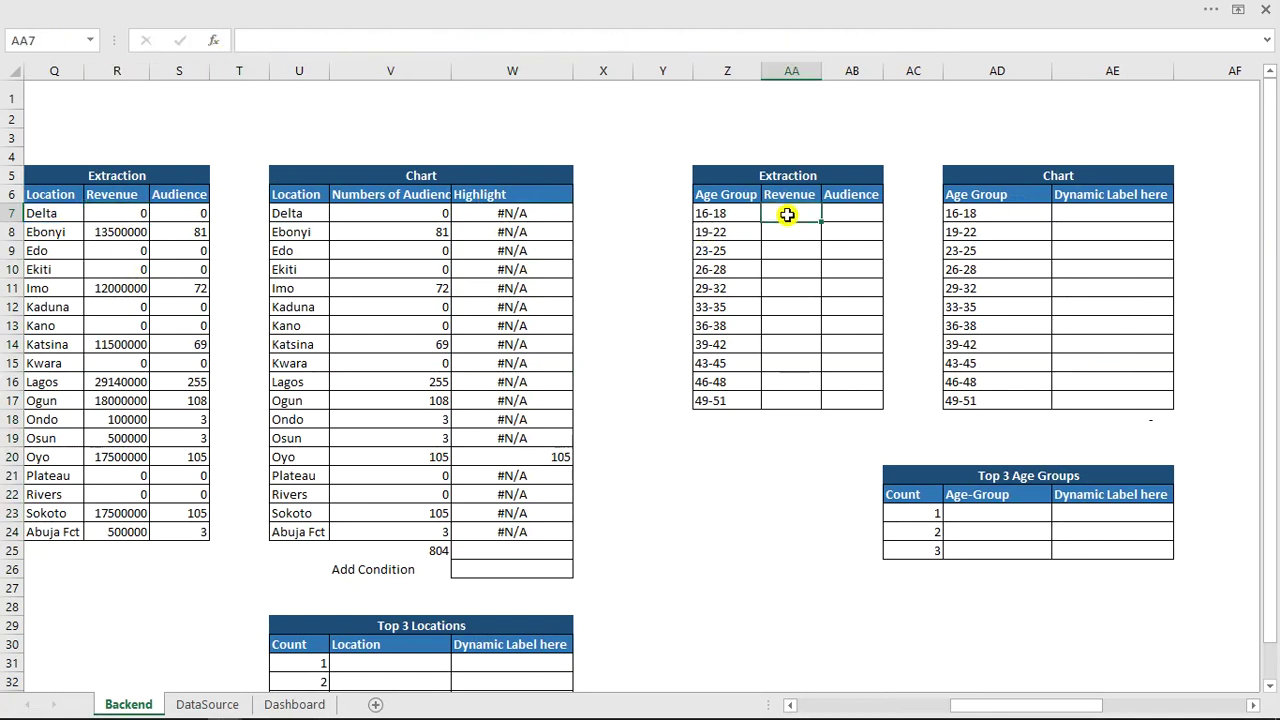
{"action": "key", "text": "ctrl+v"}
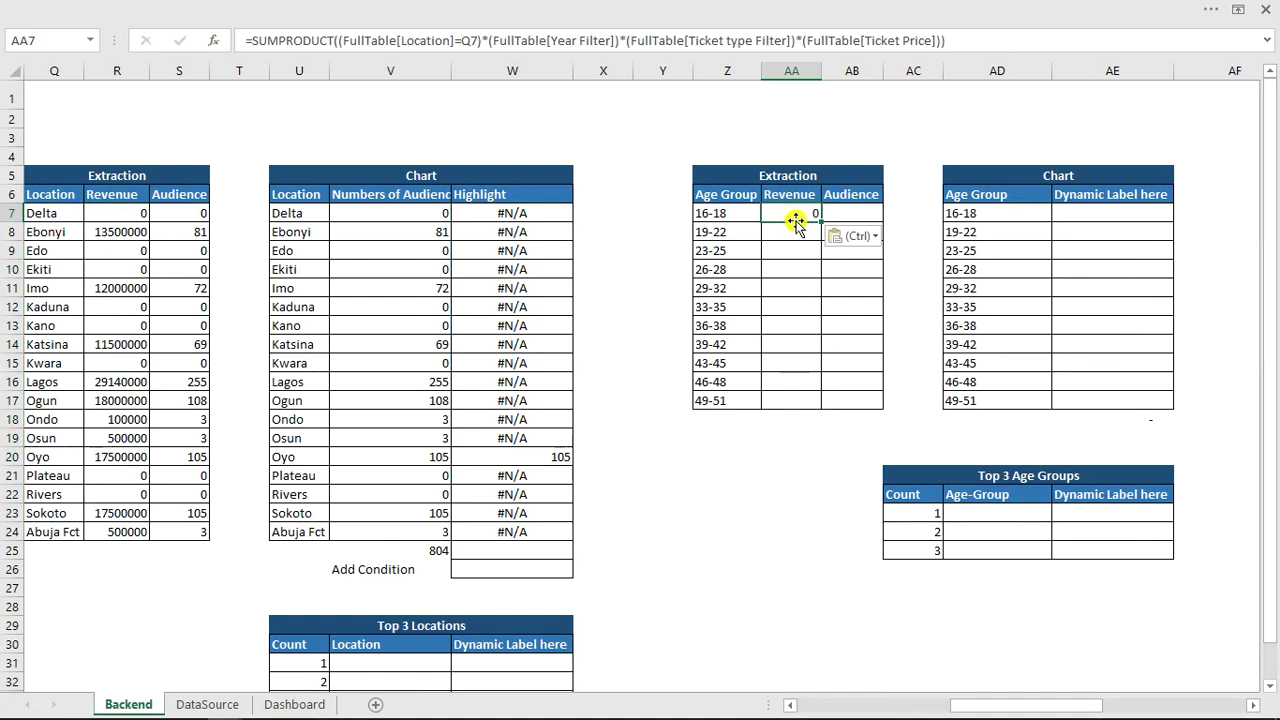
{"action": "left_click", "coordinate": [818, 220]}
{"action": "double_click", "coordinate": [818, 220]}
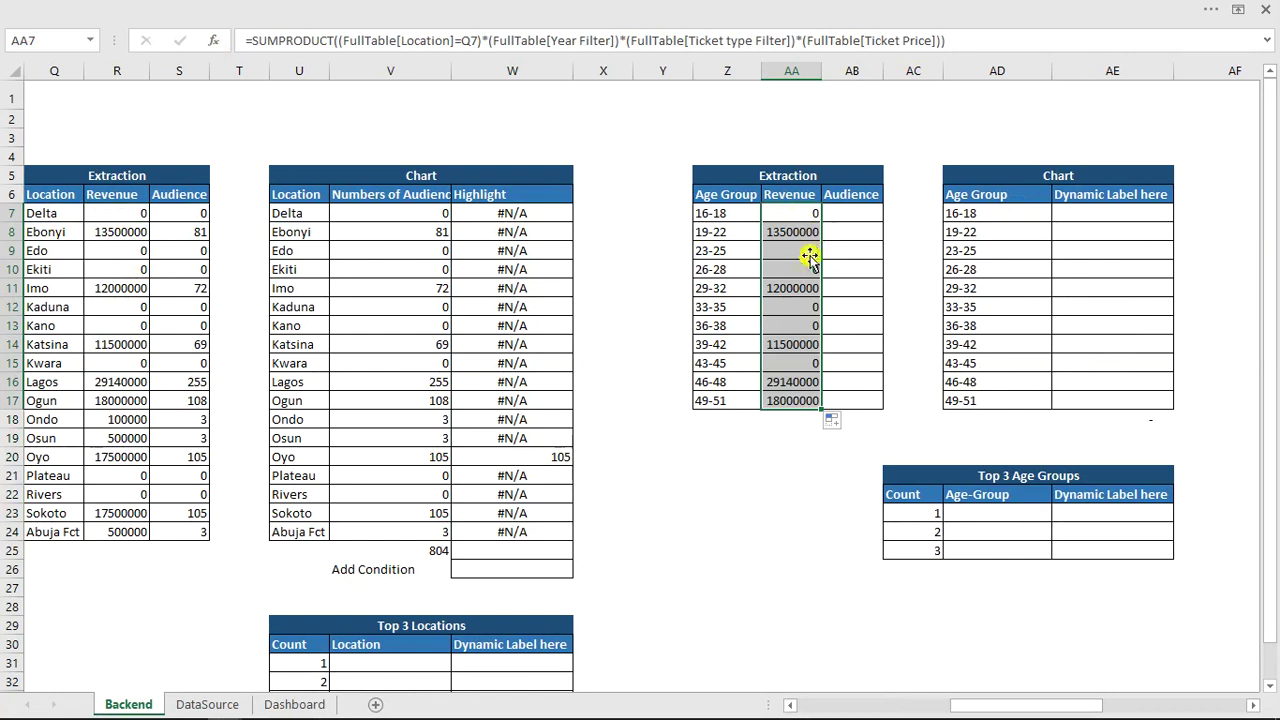
Inspect the cell reference in the filled formula of AA11 without changing it.
{"action": "left_click", "coordinate": [808, 287]}
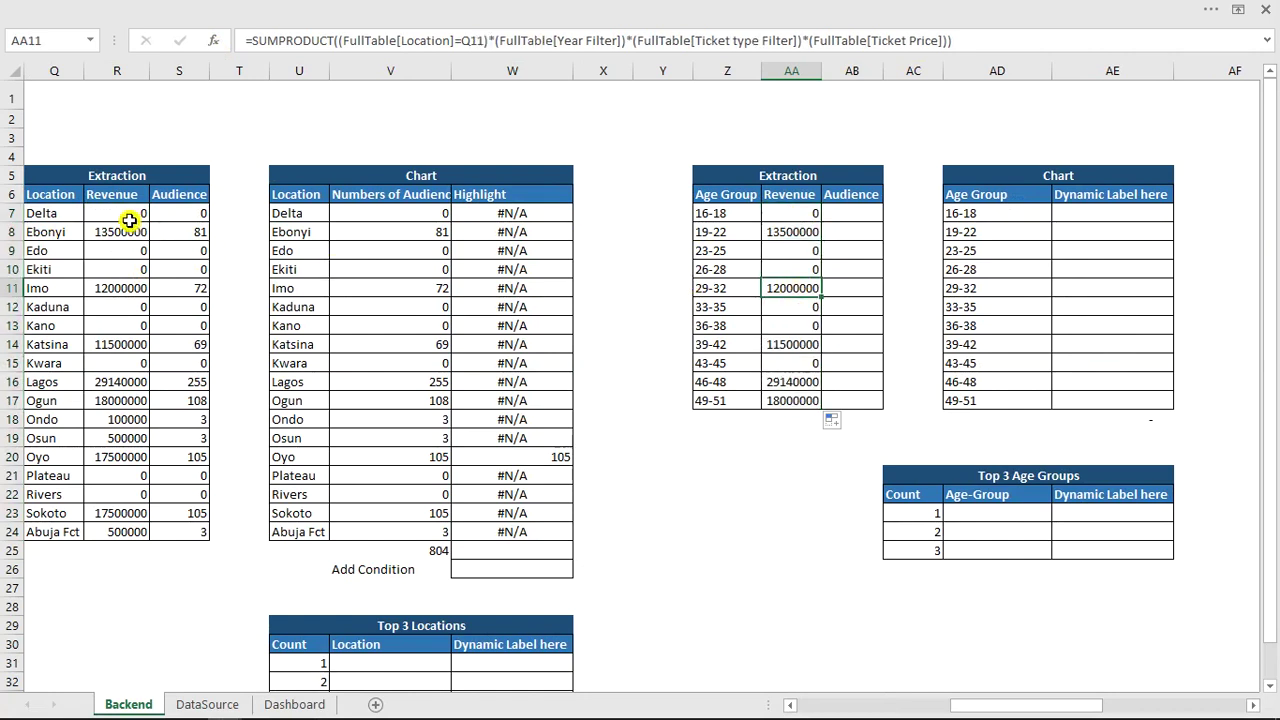
{"action": "double_click", "coordinate": [472, 41]}
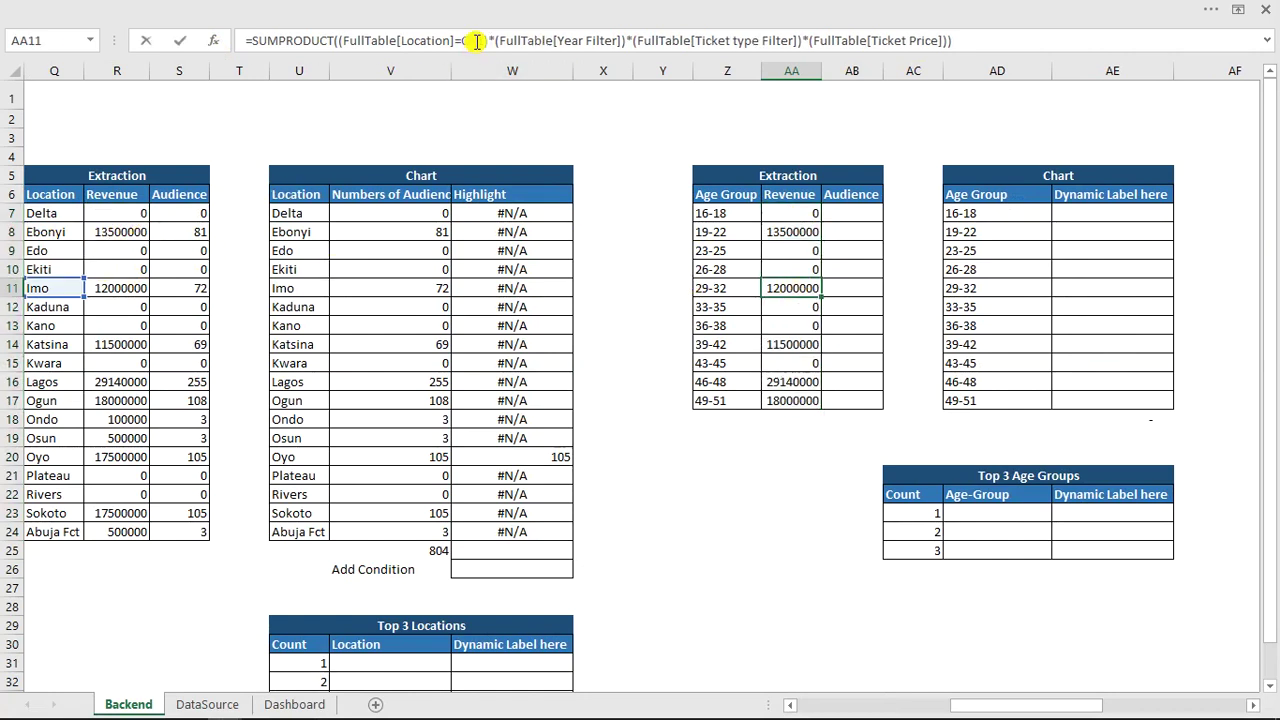
{"action": "left_click", "coordinate": [476, 41]}
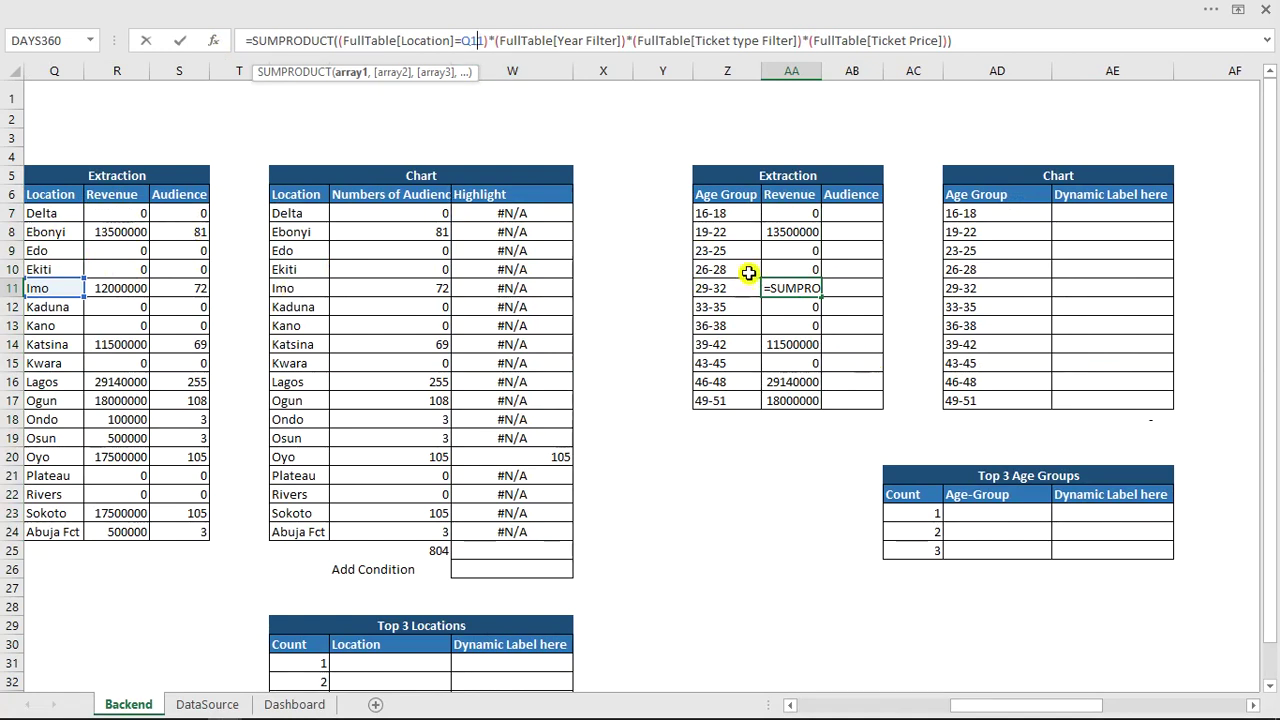
{"action": "key", "text": "Escape"}
Change the AA7 revenue formula to match FullTable[Age-Group] against Z7 and fill it down the Revenue column to row 17.
{"action": "left_click", "coordinate": [801, 216]}
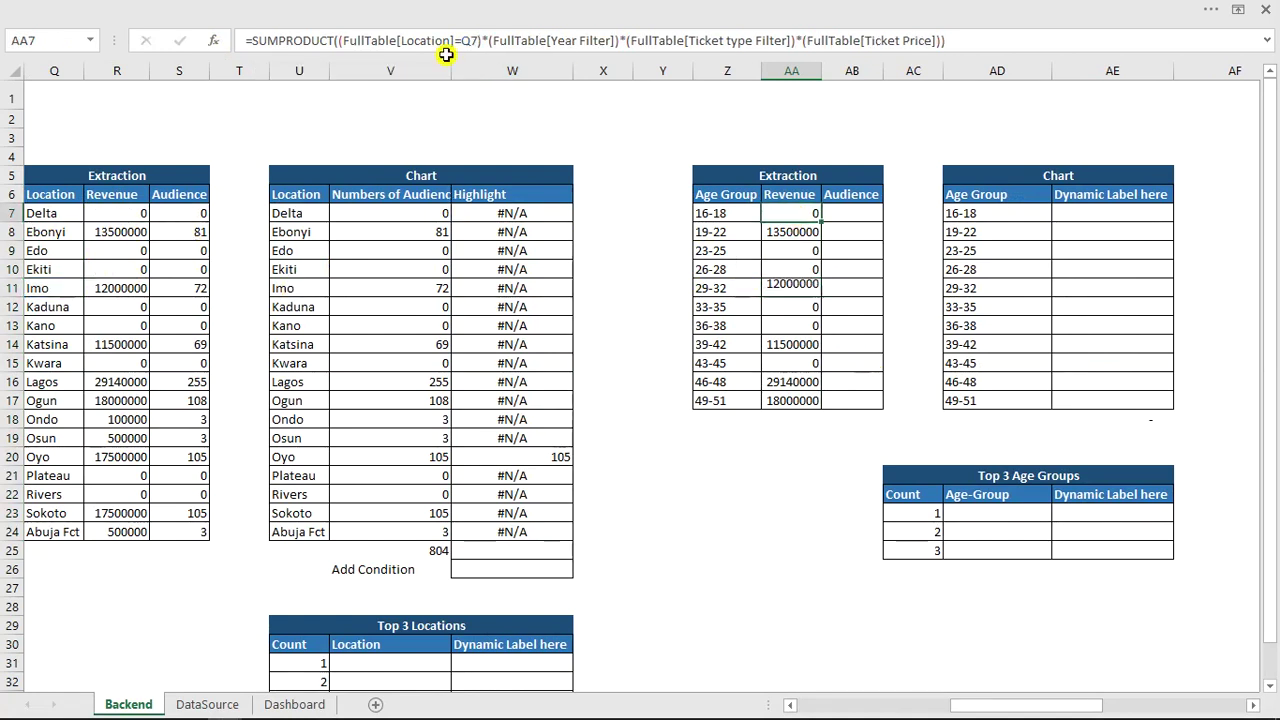
{"action": "left_click", "coordinate": [452, 42]}
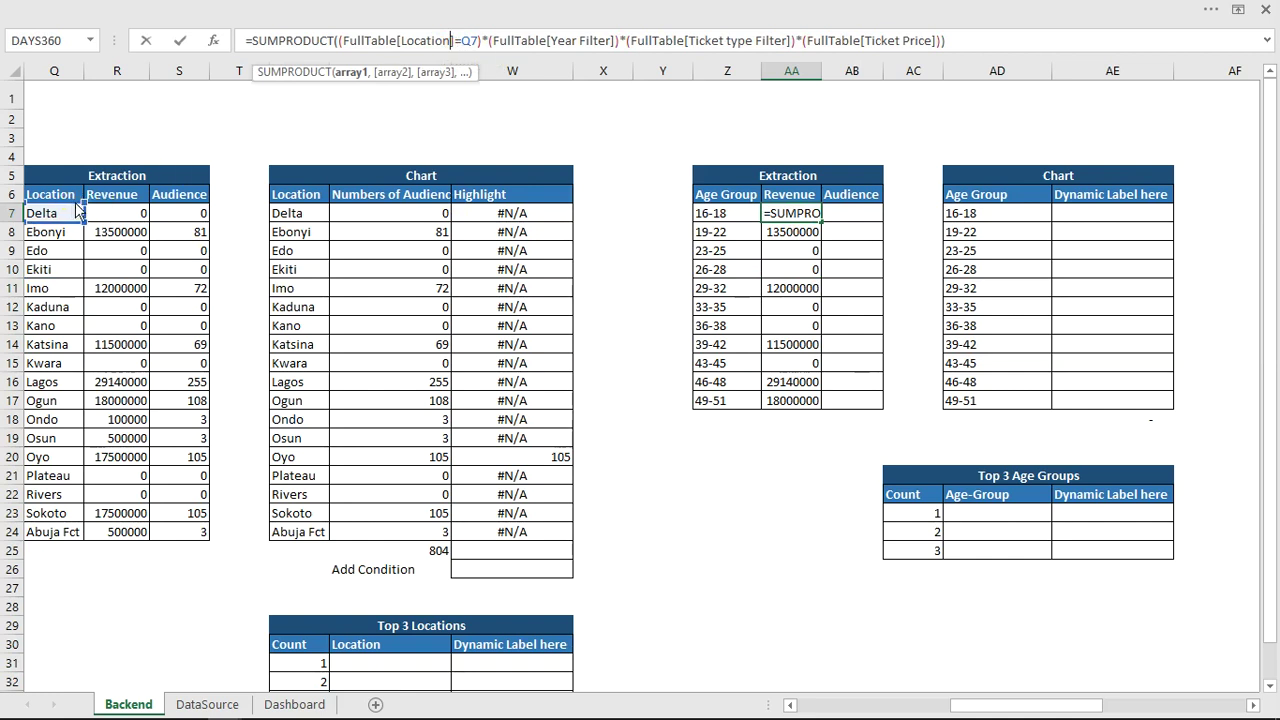
{"action": "left_click_drag", "start_coordinate": [79, 211], "coordinate": [706, 213]}
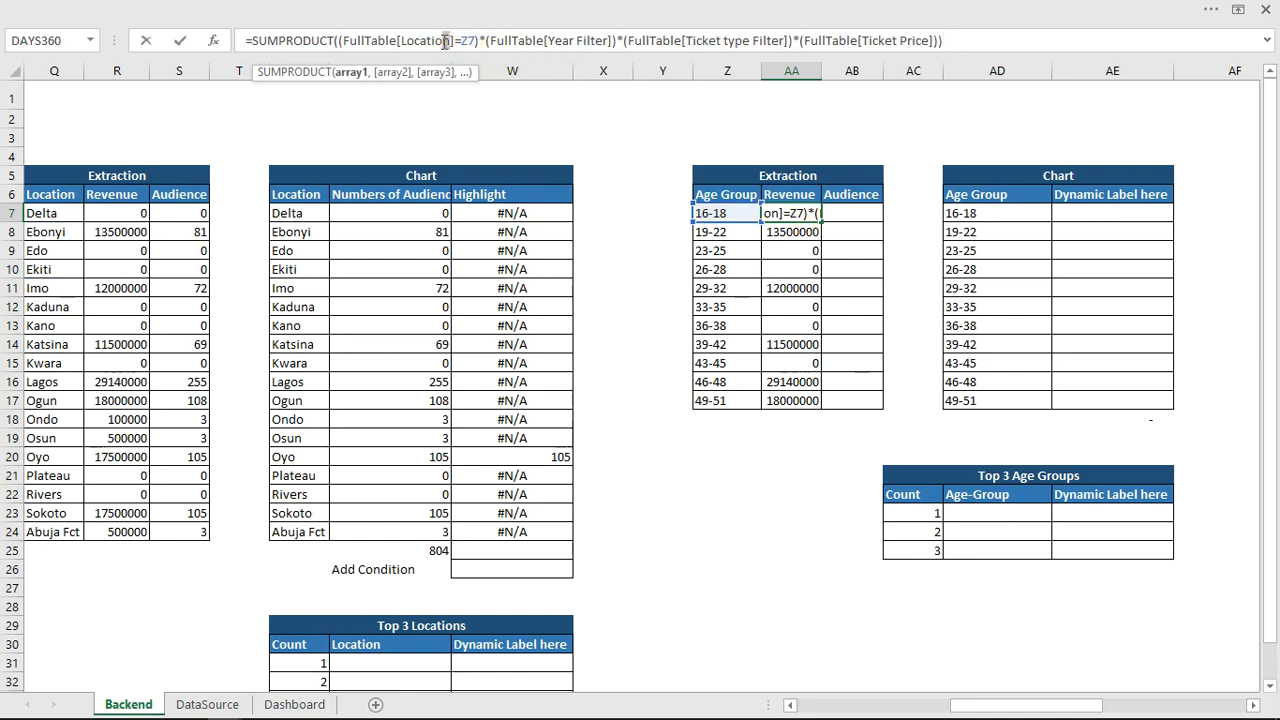
{"action": "left_click_drag", "start_coordinate": [446, 40], "coordinate": [397, 44]}
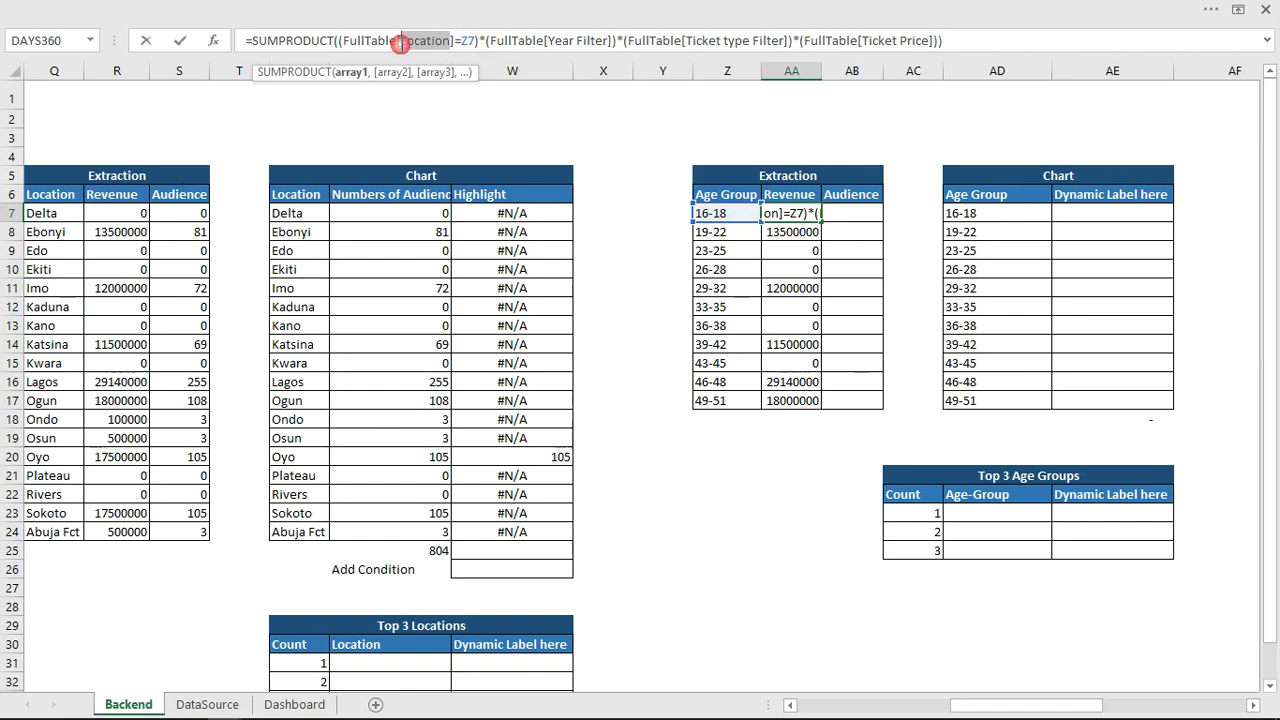
{"action": "type", "text": "ag"}
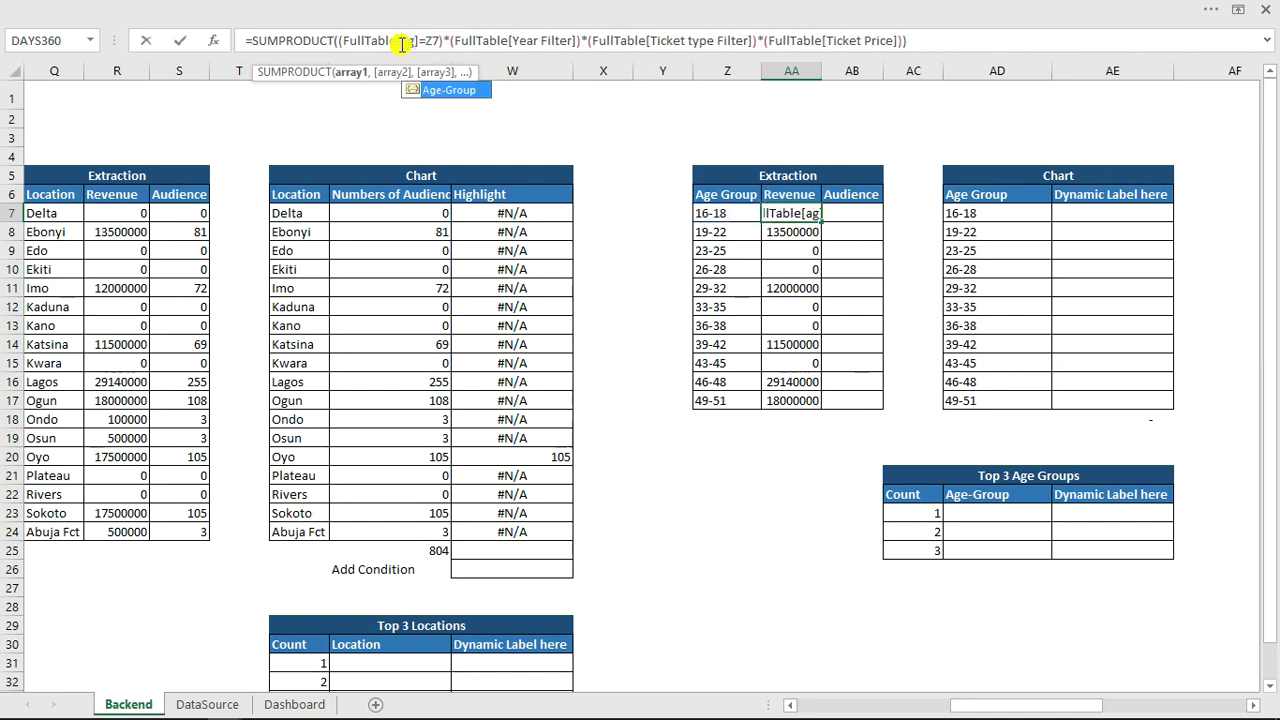
{"action": "key", "text": "Tab"}
{"action": "key", "text": "Return"}
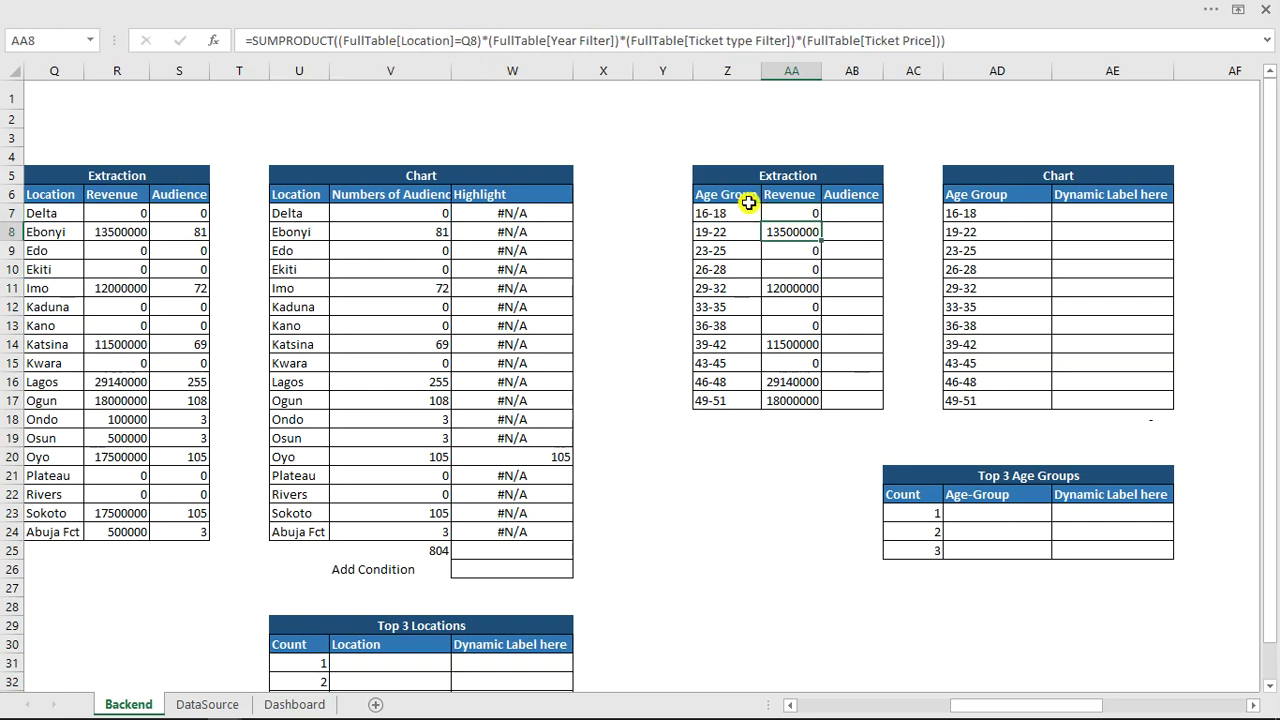
{"action": "left_click", "coordinate": [795, 213]}
{"action": "double_click", "coordinate": [819, 219]}
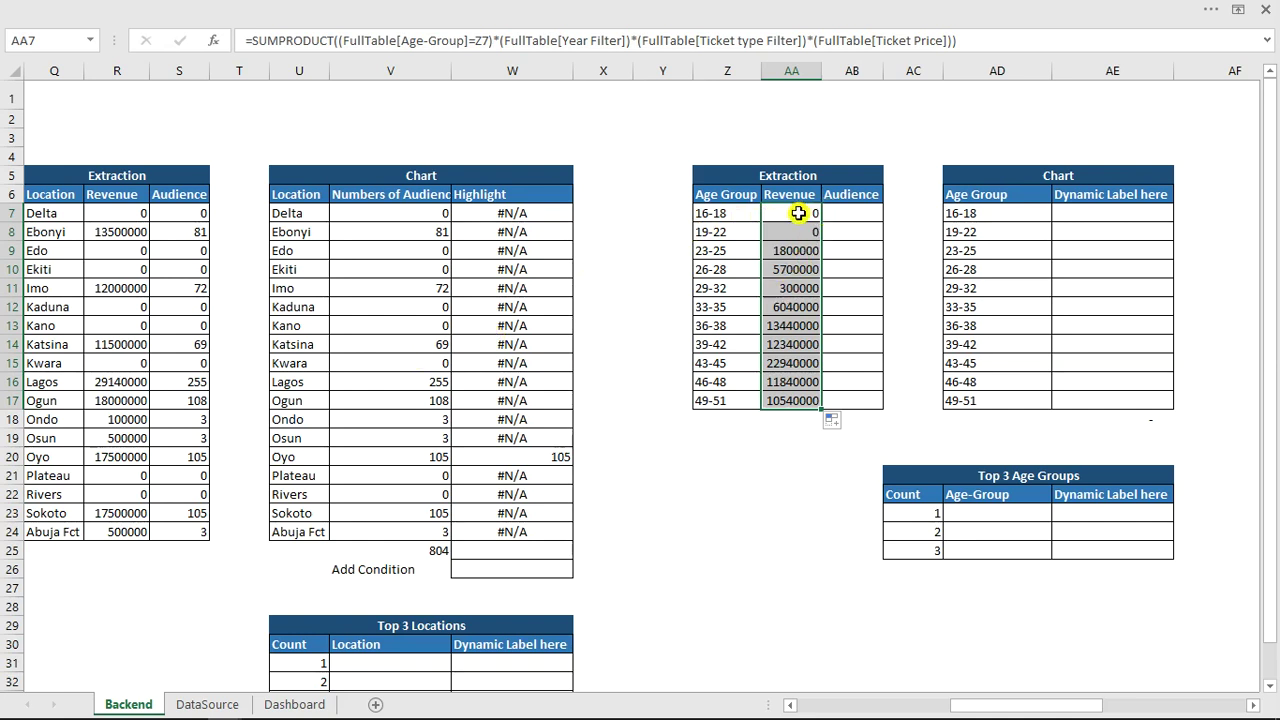
Insert a *(FullTable[Location filter]) condition after the Year Filter term in AA7 and refill the Revenue column down to row 17.
{"action": "left_click", "coordinate": [630, 39]}
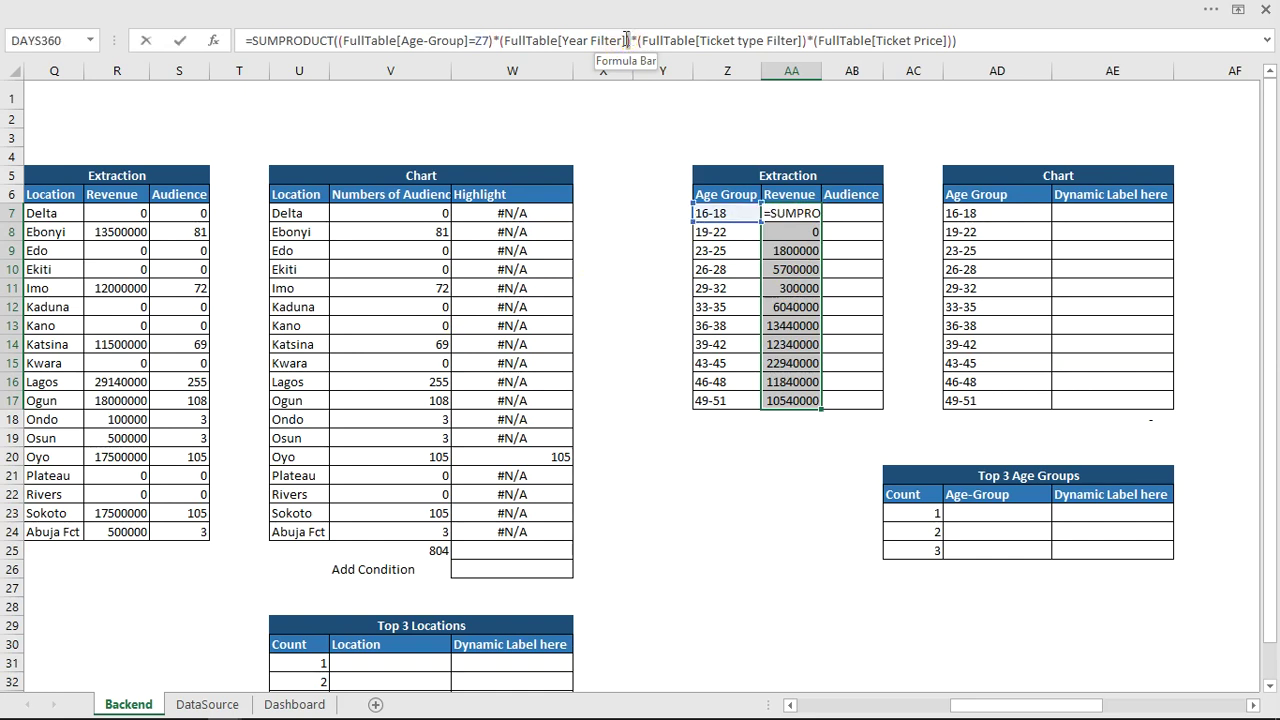
{"action": "mouse_move", "coordinate": [630, 39]}
{"action": "left_mouse_down"}
{"action": "mouse_move", "coordinate": [505, 40]}
{"action": "mouse_move", "coordinate": [622, 42]}
{"action": "left_mouse_up"}
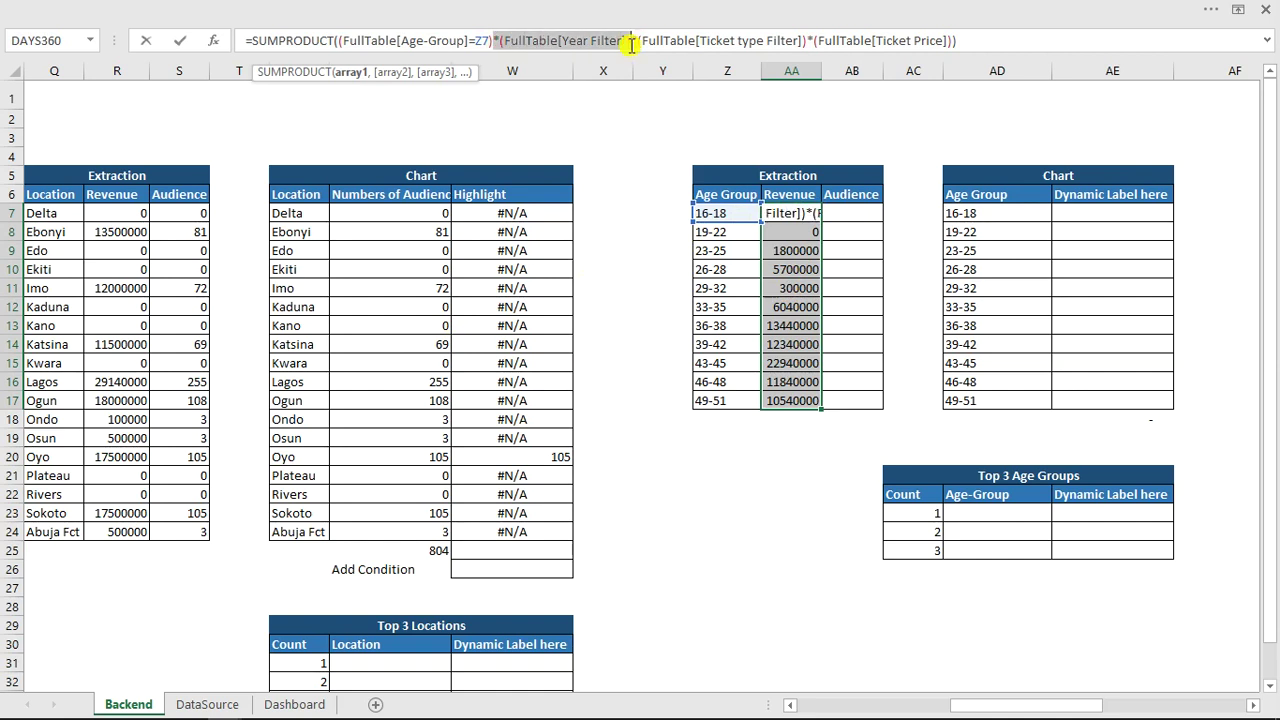
{"action": "left_click", "coordinate": [631, 42]}
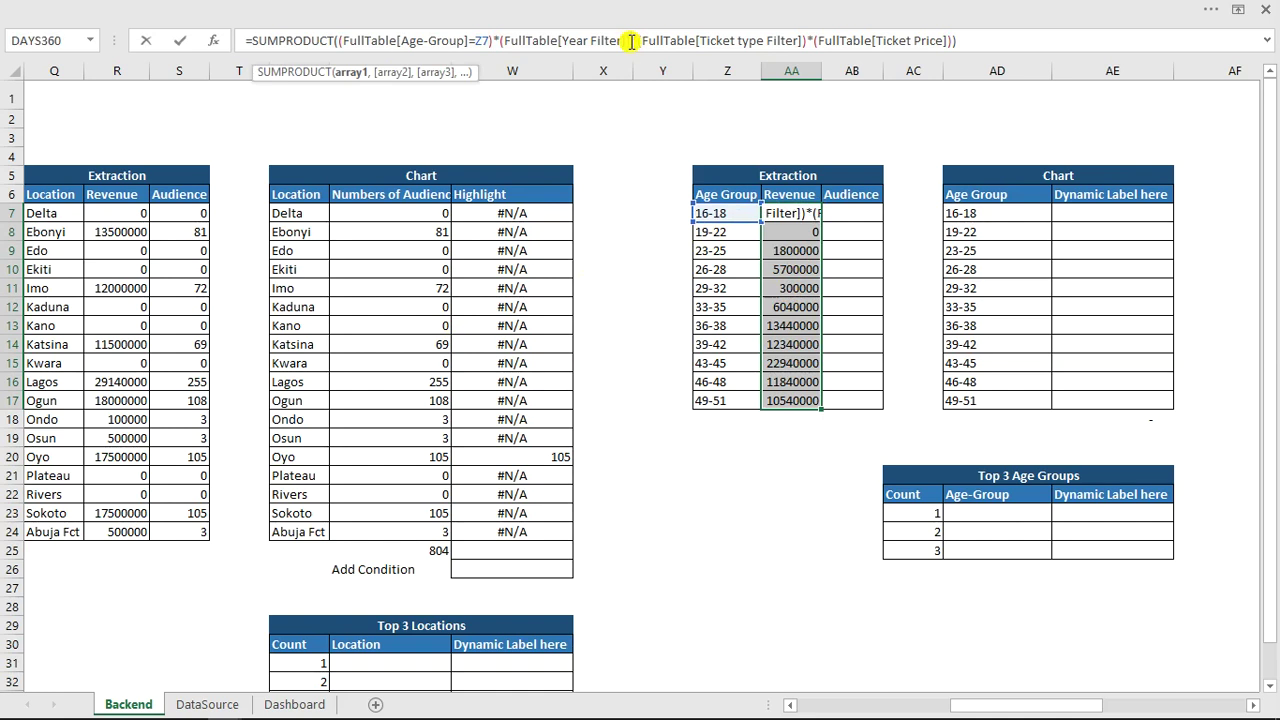
{"action": "key", "text": "ctrl+v"}
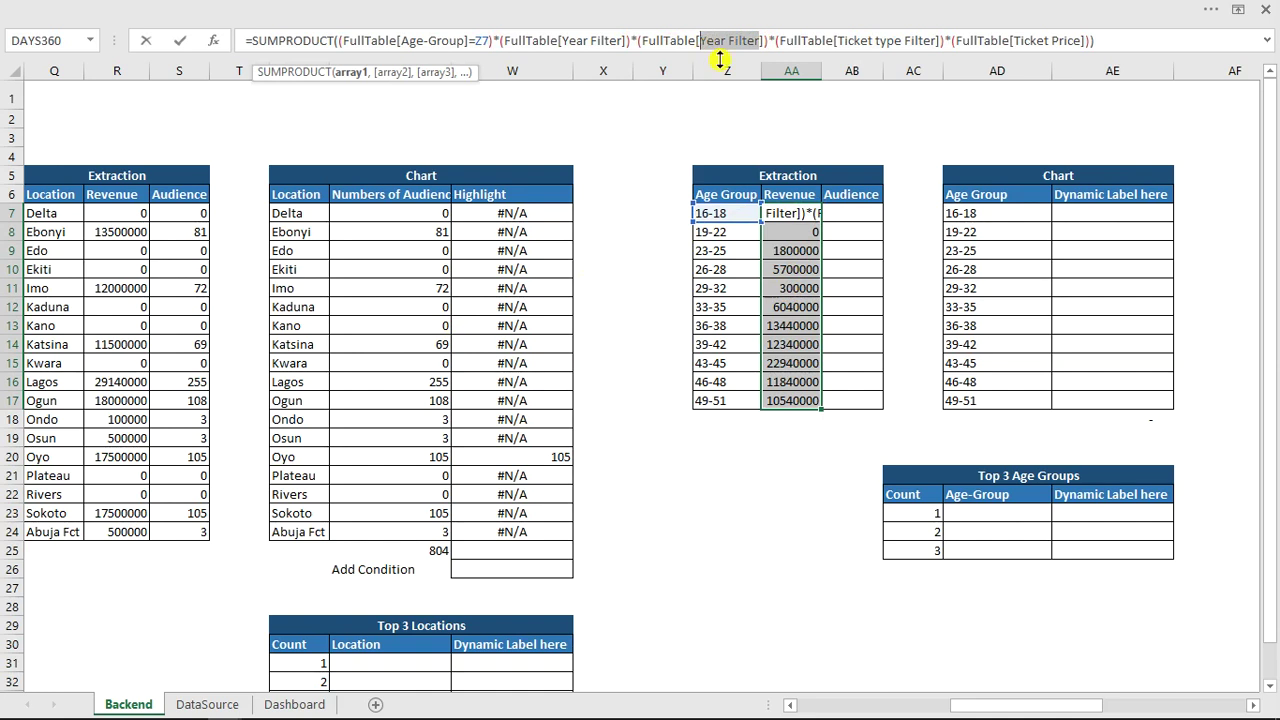
{"action": "type", "text": "l"}
{"action": "key", "text": "Down"}
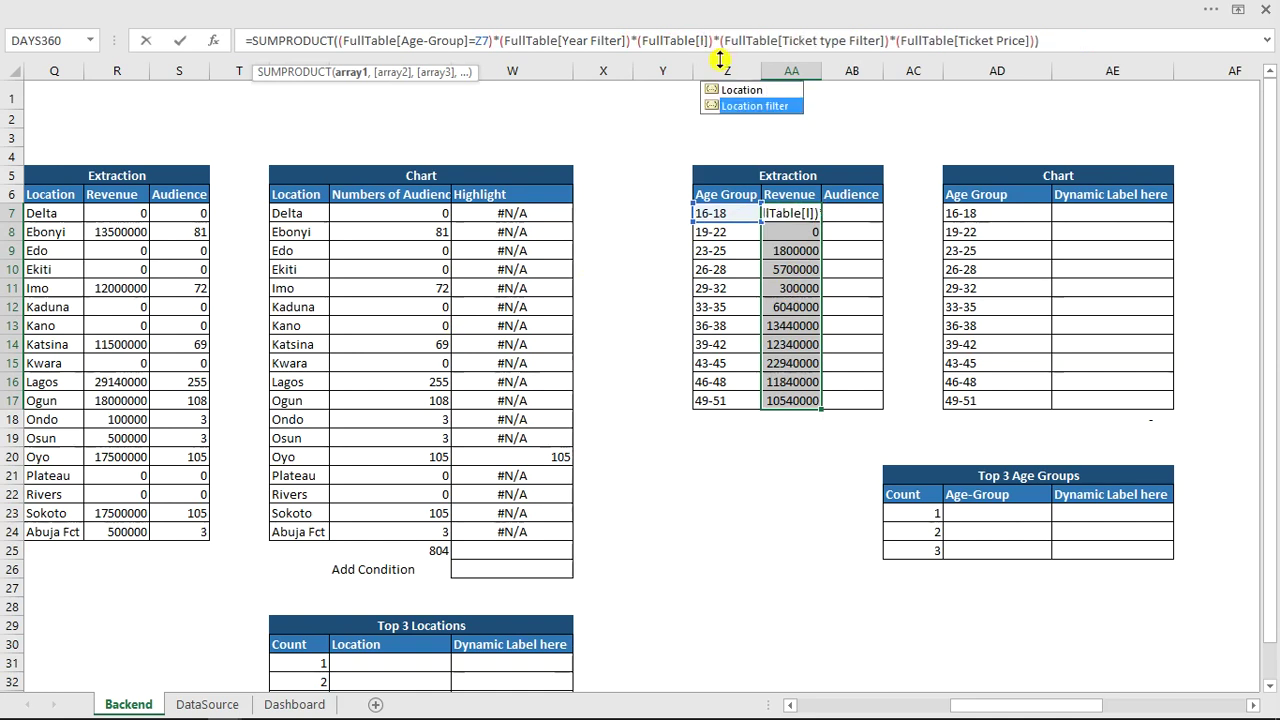
{"action": "key", "text": "Tab"}
{"action": "key", "text": "Return"}
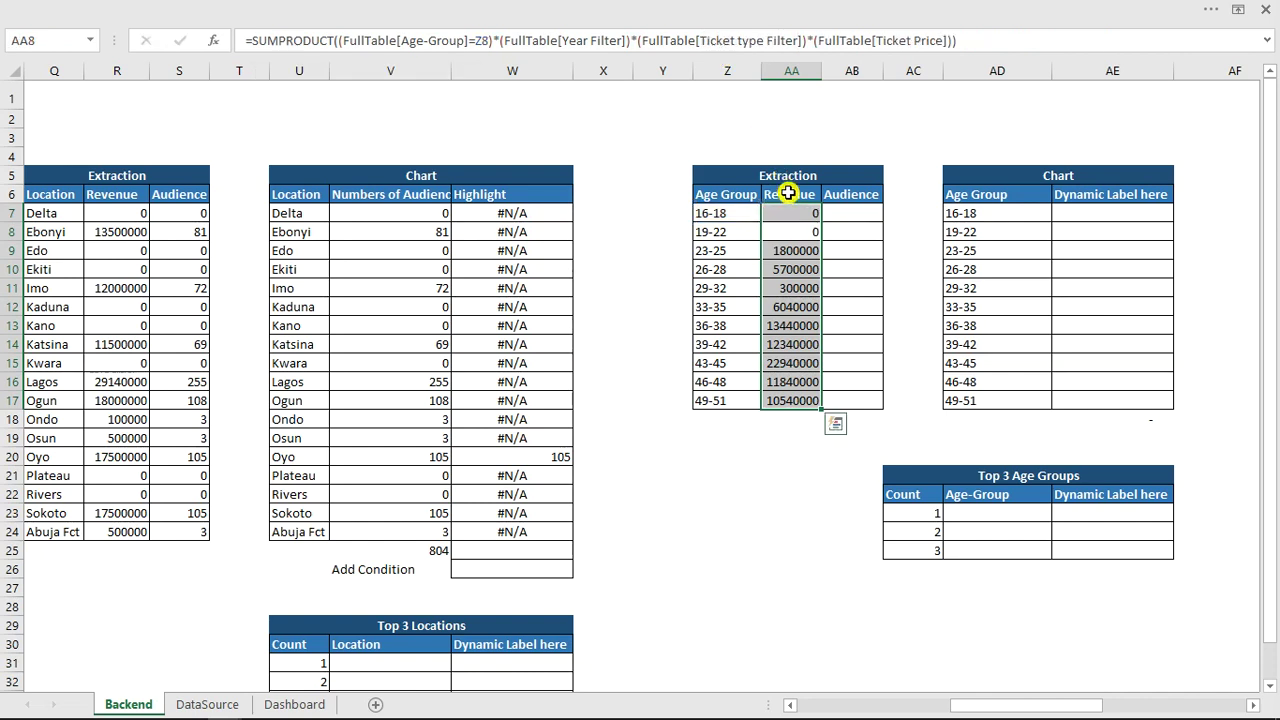
{"action": "left_click", "coordinate": [813, 218]}
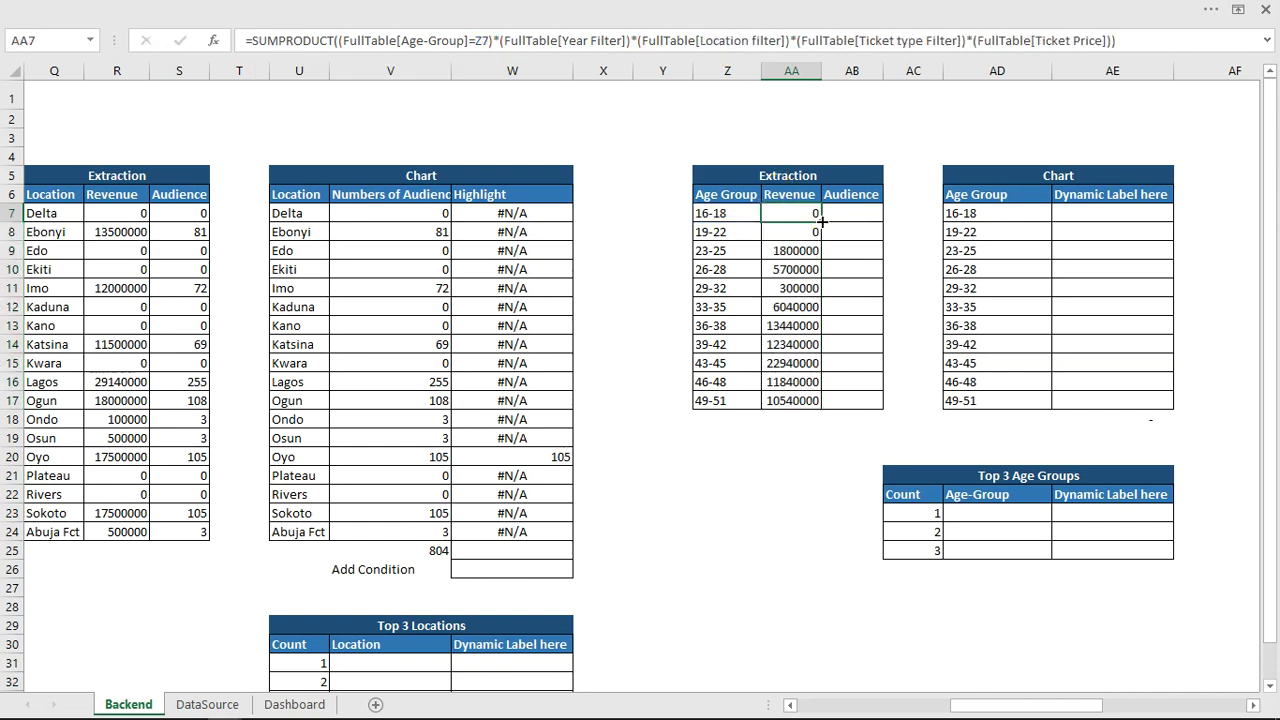
{"action": "double_click", "coordinate": [821, 220]}
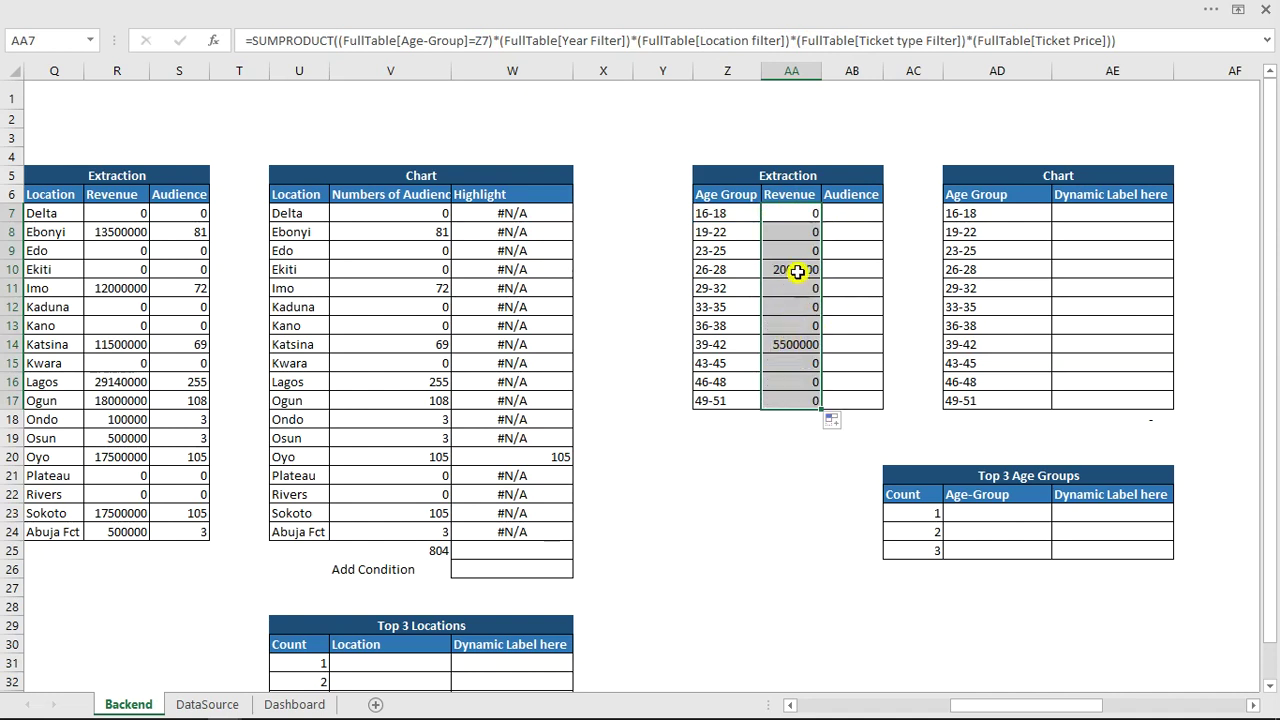
Copy the SUMPRODUCT formula text from AA7 into AB7 of the age group Audience column, keeping the Z7 reference.
{"action": "left_click", "coordinate": [801, 214]}
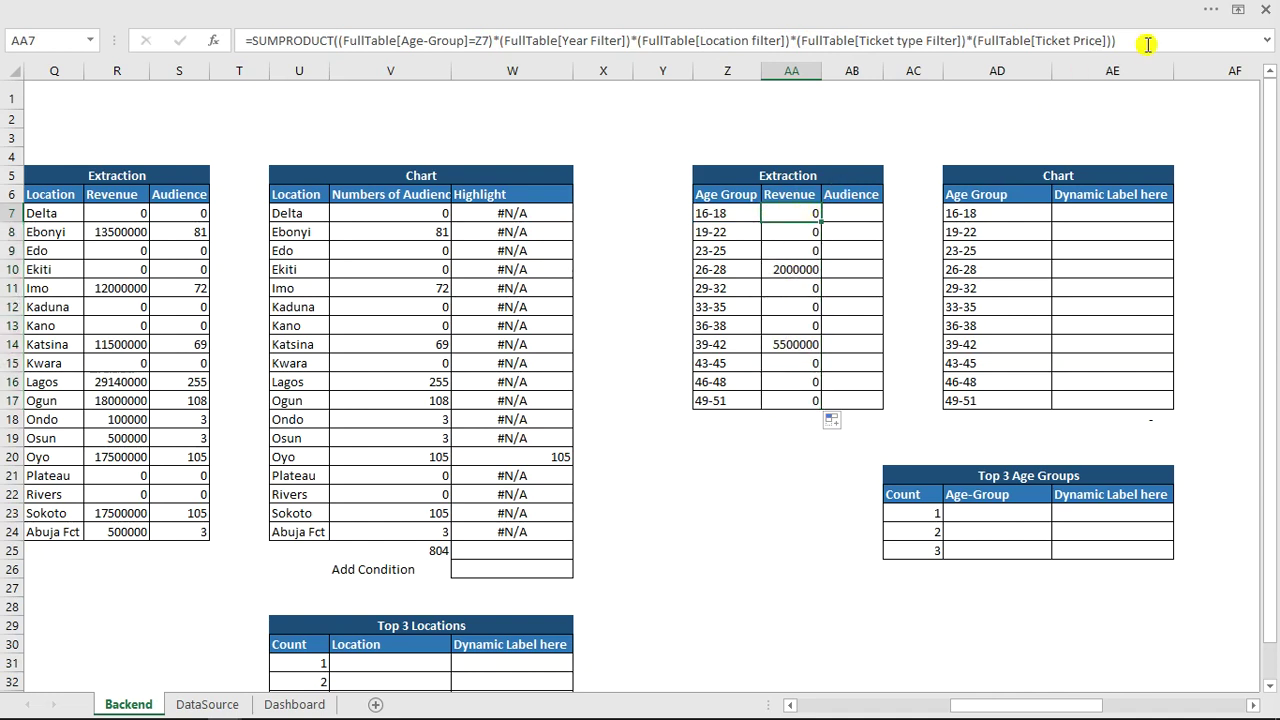
{"action": "left_click", "coordinate": [1021, 40]}
{"action": "left_click_drag", "start_coordinate": [1120, 40], "coordinate": [231, 31]}
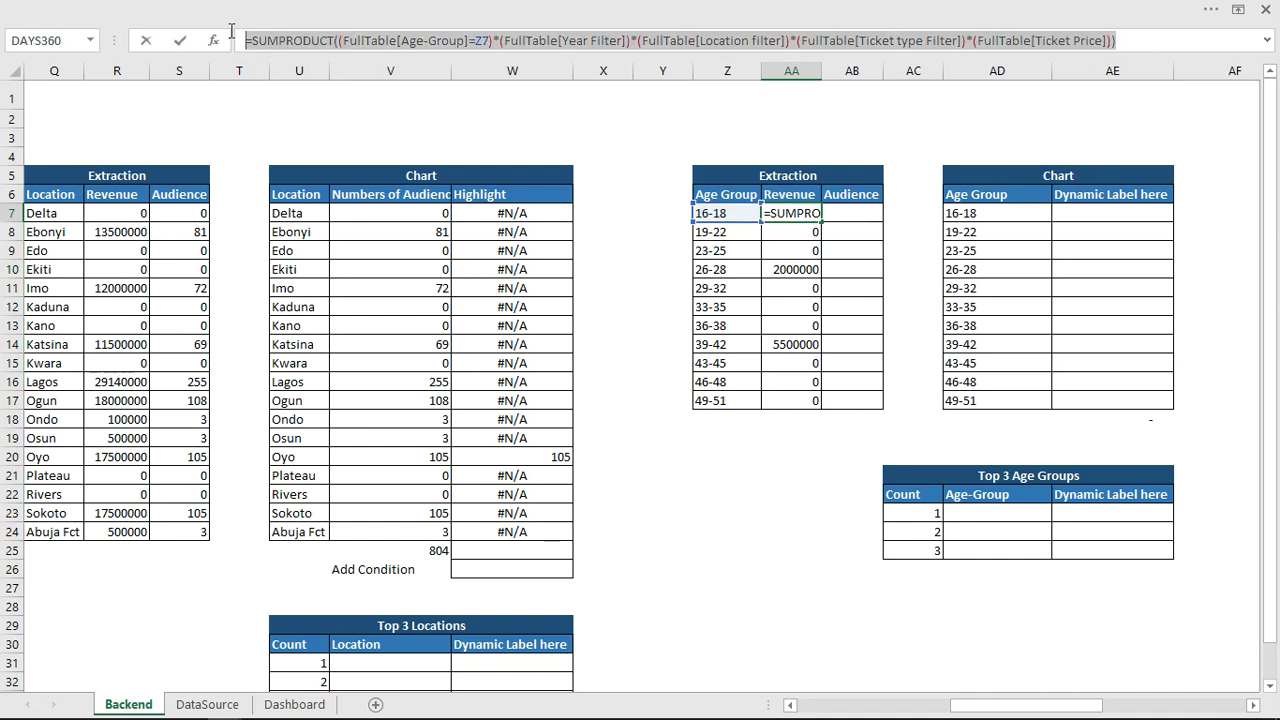
{"action": "key", "text": "ctrl+c"}
{"action": "key", "text": "Tab"}
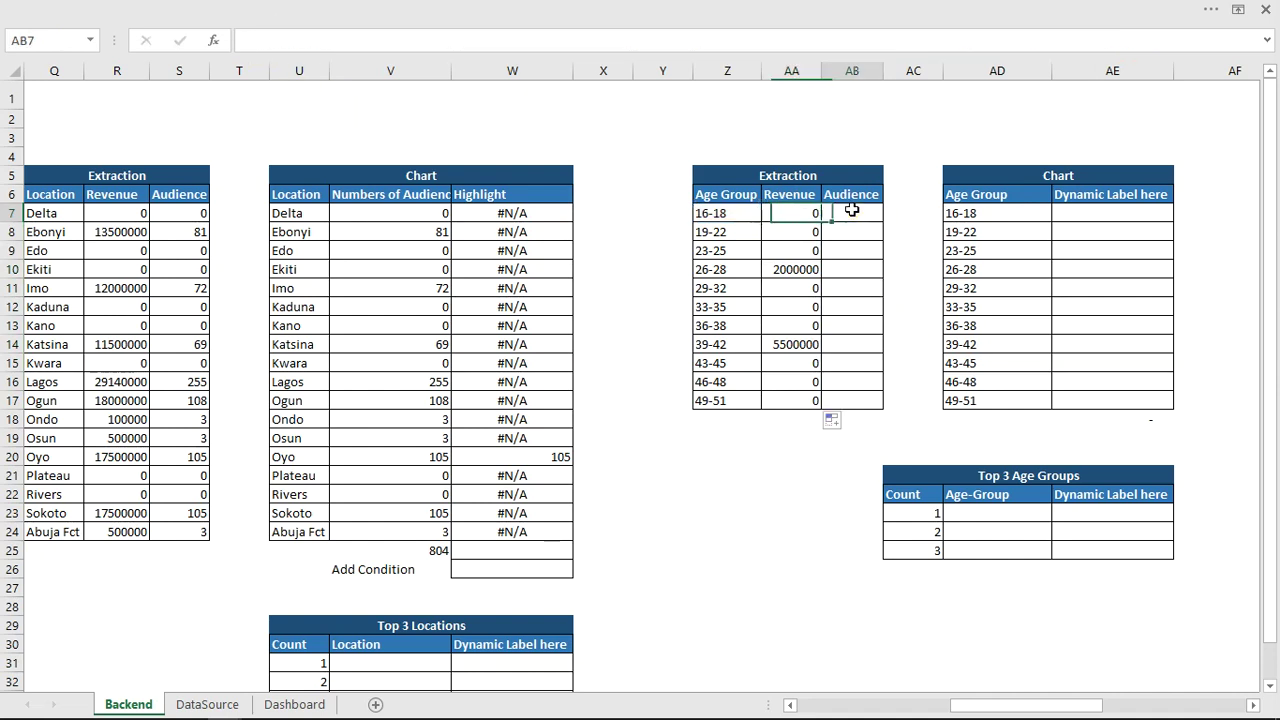
{"action": "left_click", "coordinate": [851, 210]}
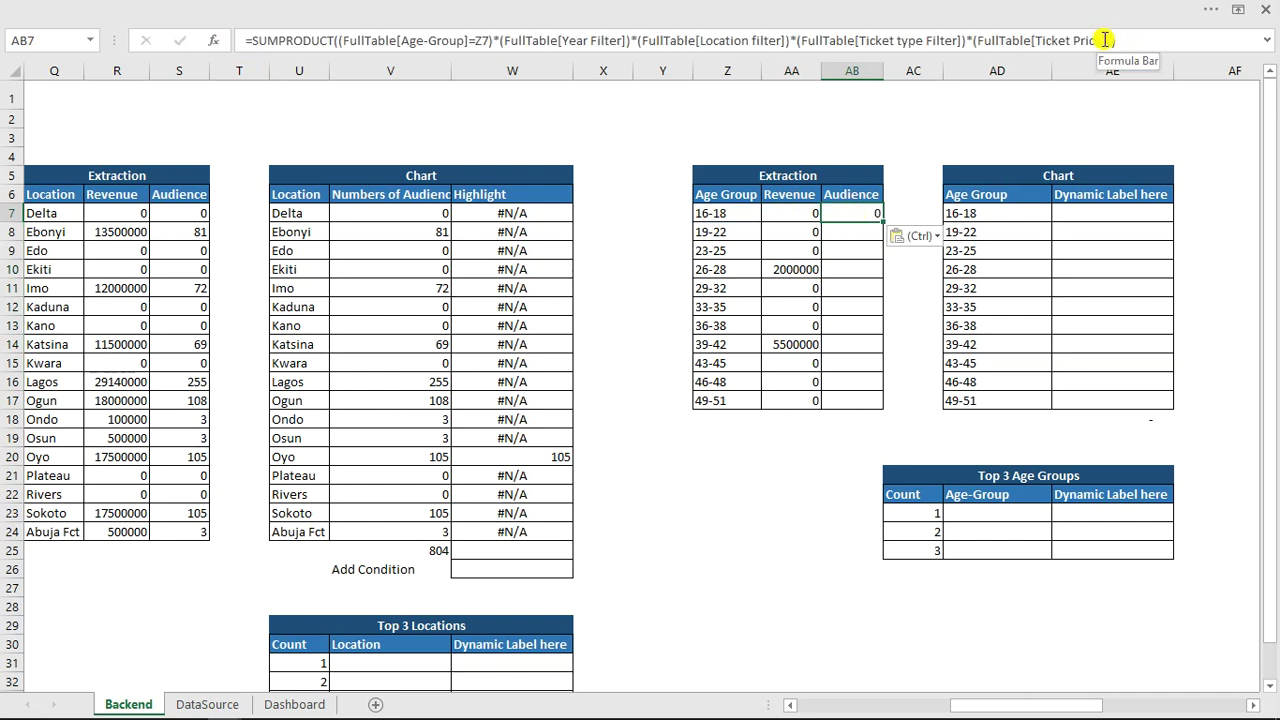
Replace Ticket Price with Audience in the AB7 formula and fill it down the Audience column to row 17.
{"action": "left_click_drag", "start_coordinate": [1103, 41], "coordinate": [1037, 42]}
{"action": "type", "text": "[a"}
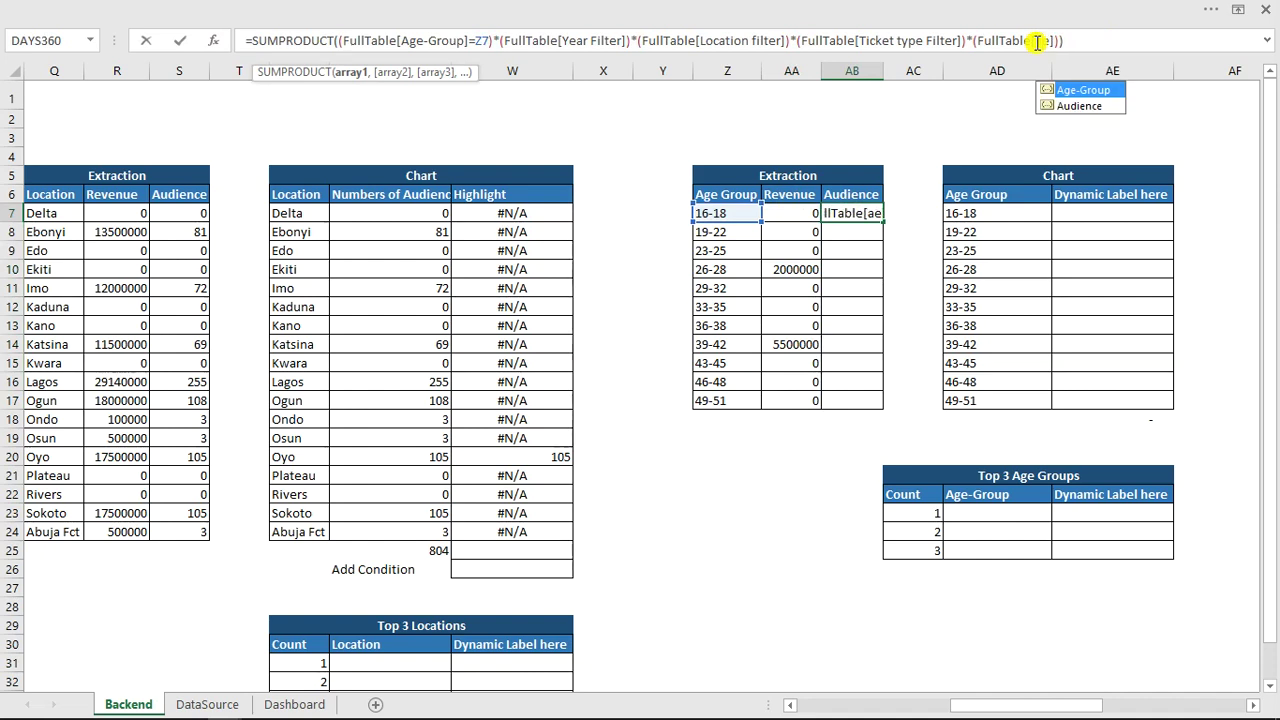
{"action": "key", "text": "Down"}
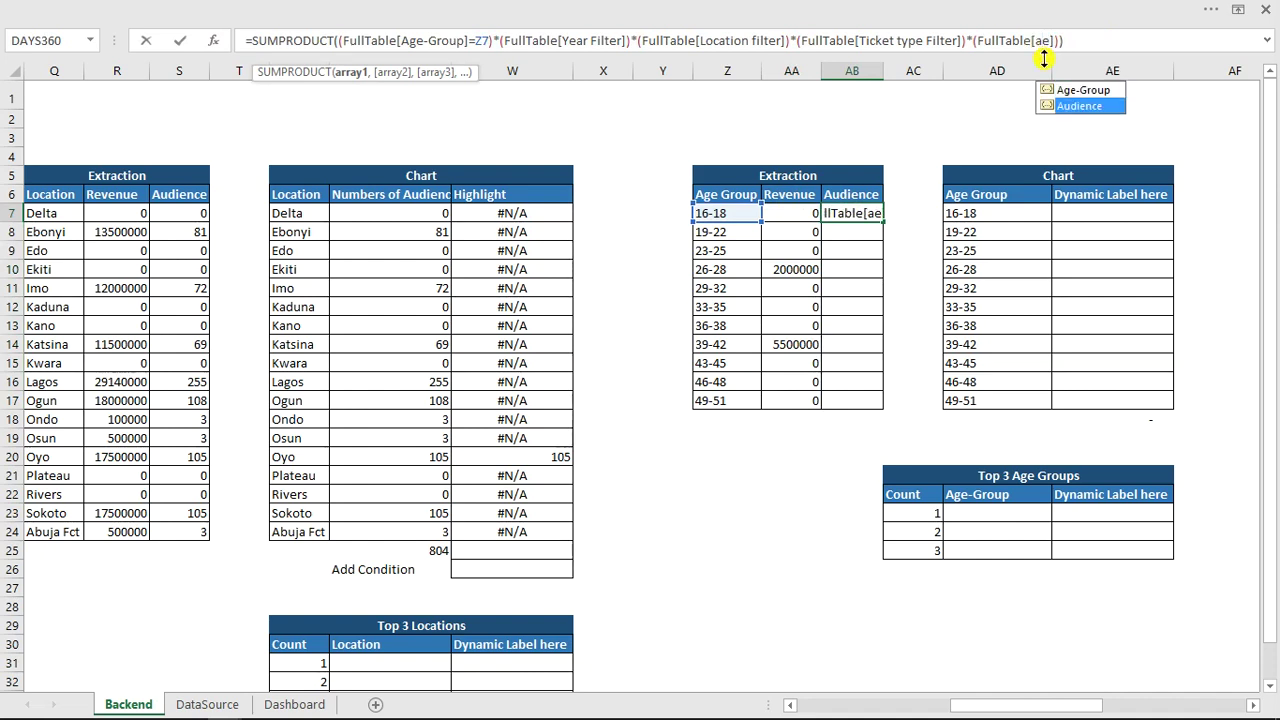
{"action": "type", "text": "e"}
{"action": "key", "text": "Tab"}
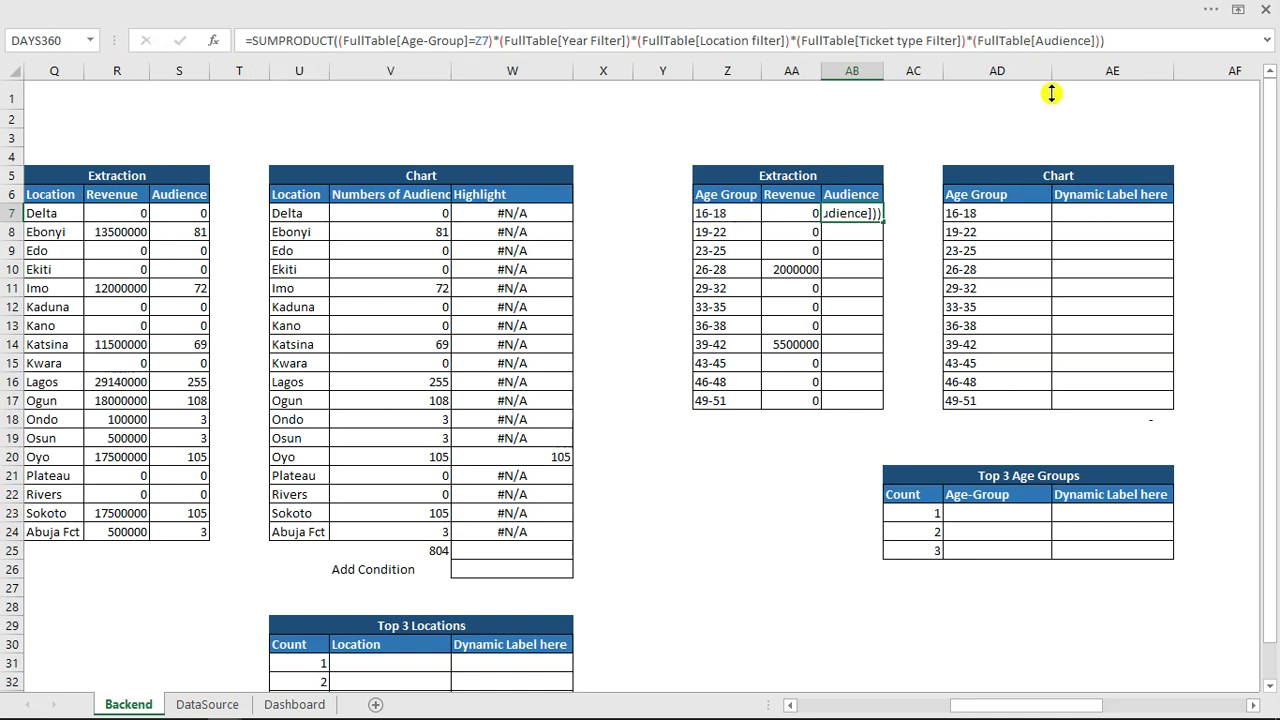
{"action": "key", "text": "Return"}
{"action": "left_click", "coordinate": [869, 213]}
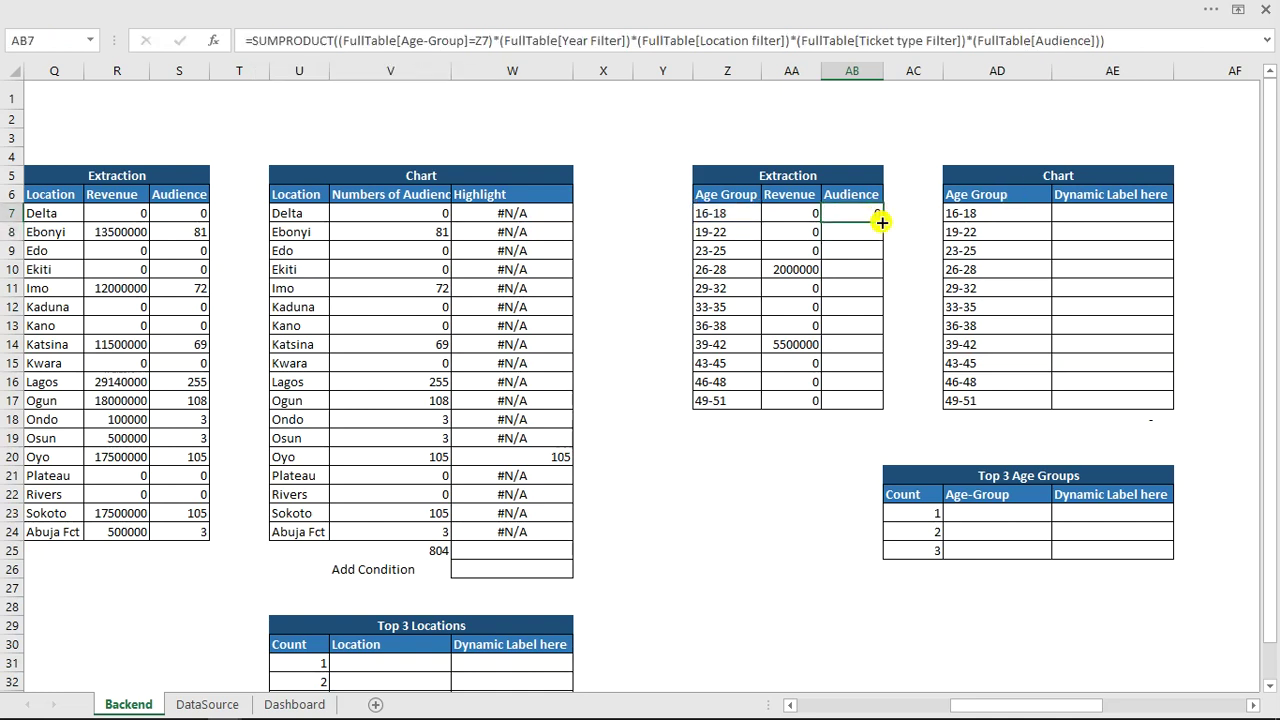
{"action": "double_click", "coordinate": [881, 222]}
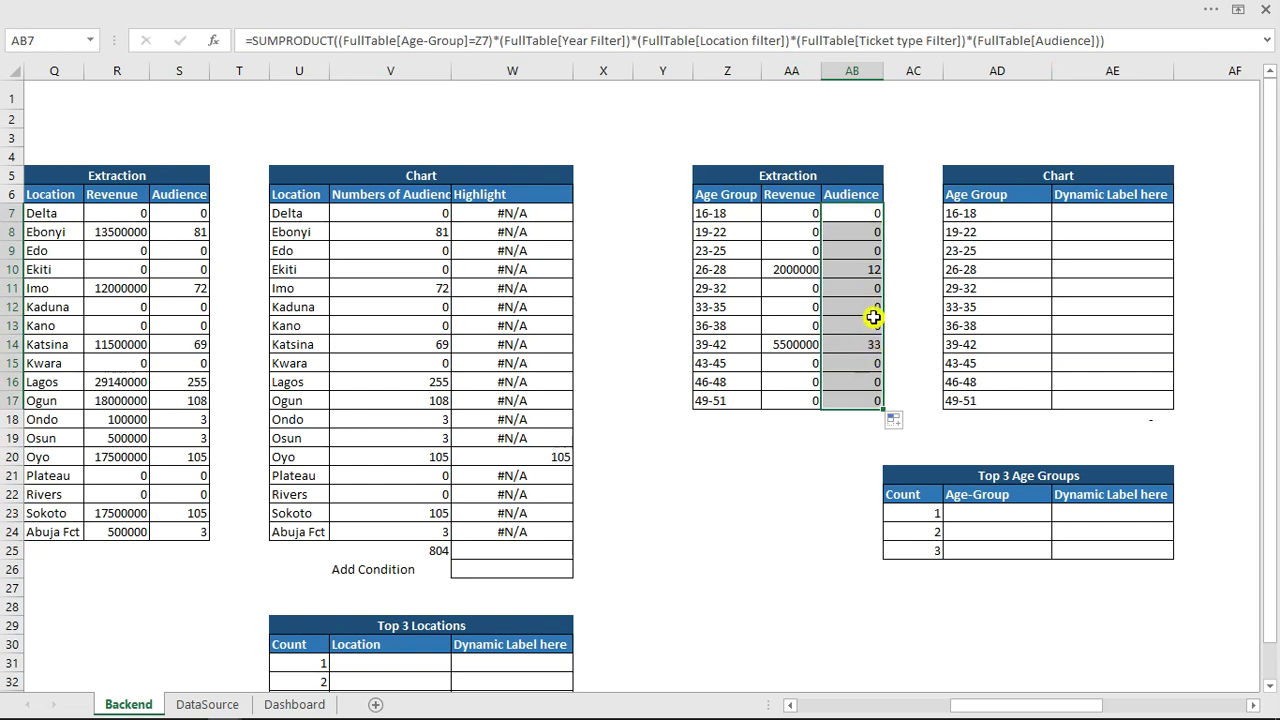
Start an IF formula in AE7, the first Dynamic Label cell of the age group chart table.
{"action": "left_click", "coordinate": [1090, 213]}
{"action": "type", "text": "="}
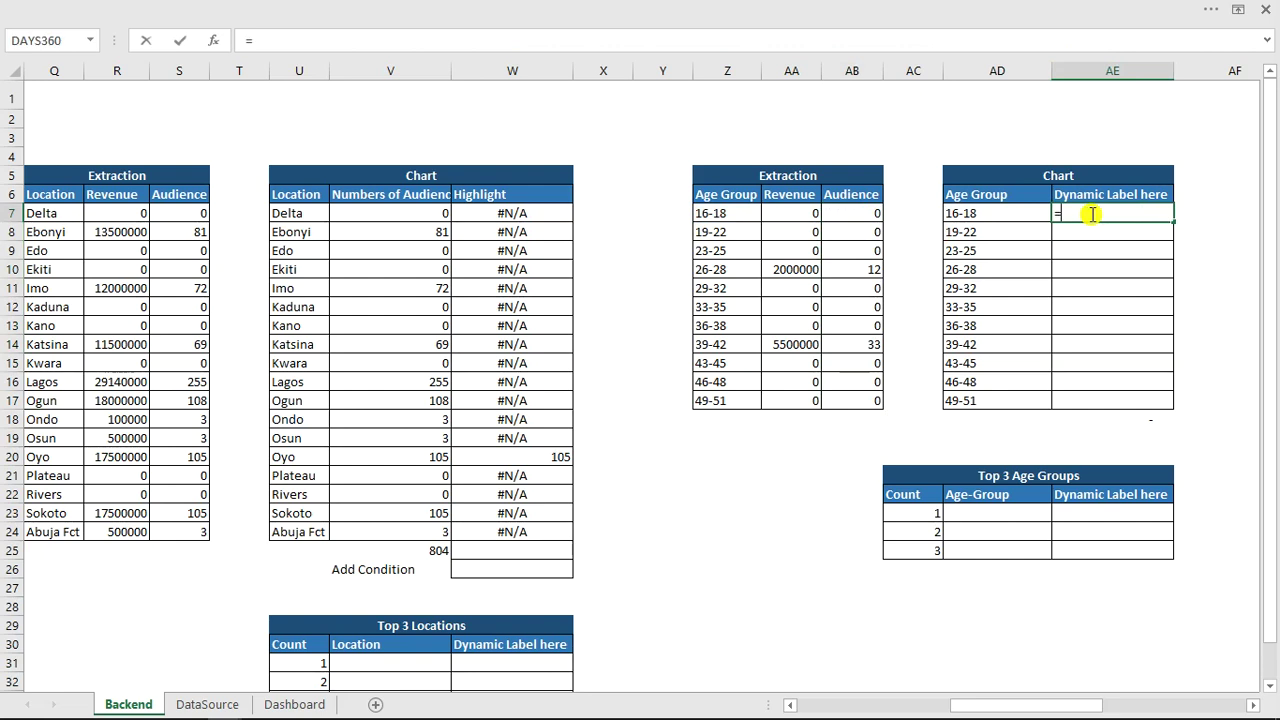
{"action": "type", "text": "of"}
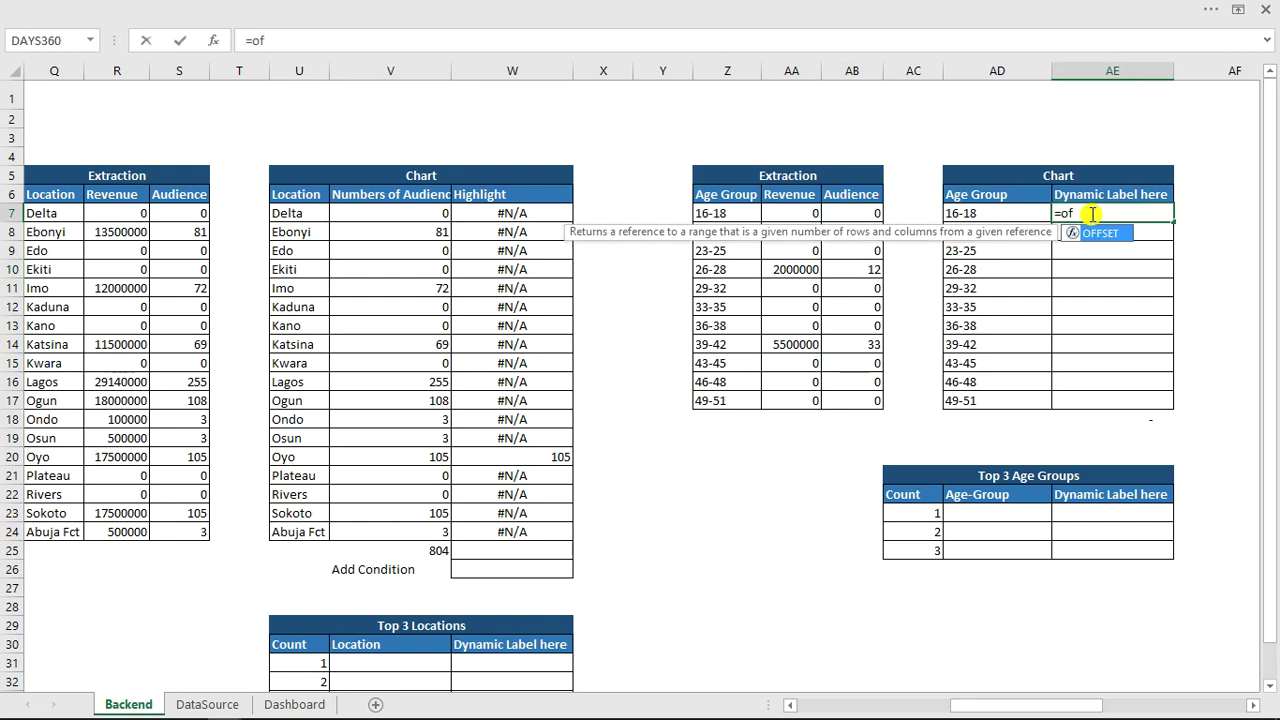
{"action": "key", "text": "BackSpace"}
{"action": "key", "text": "BackSpace"}
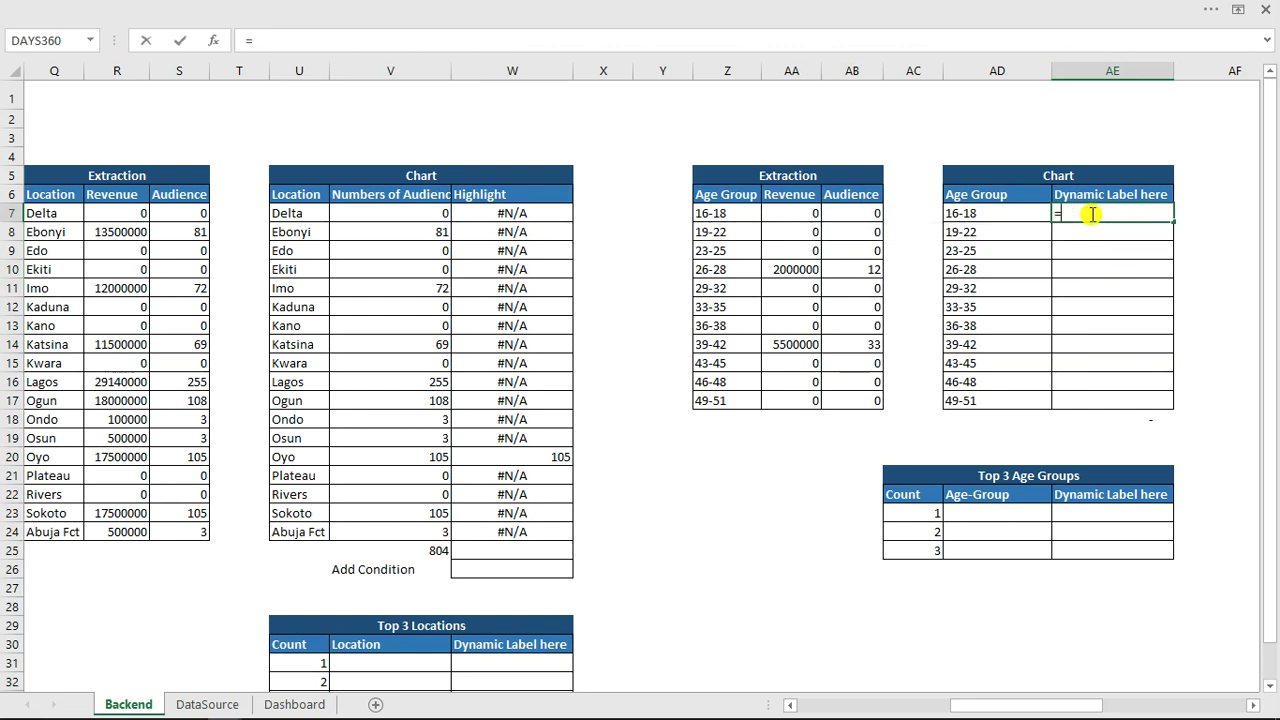
{"action": "type", "text": "if"}
{"action": "key", "text": "Tab"}
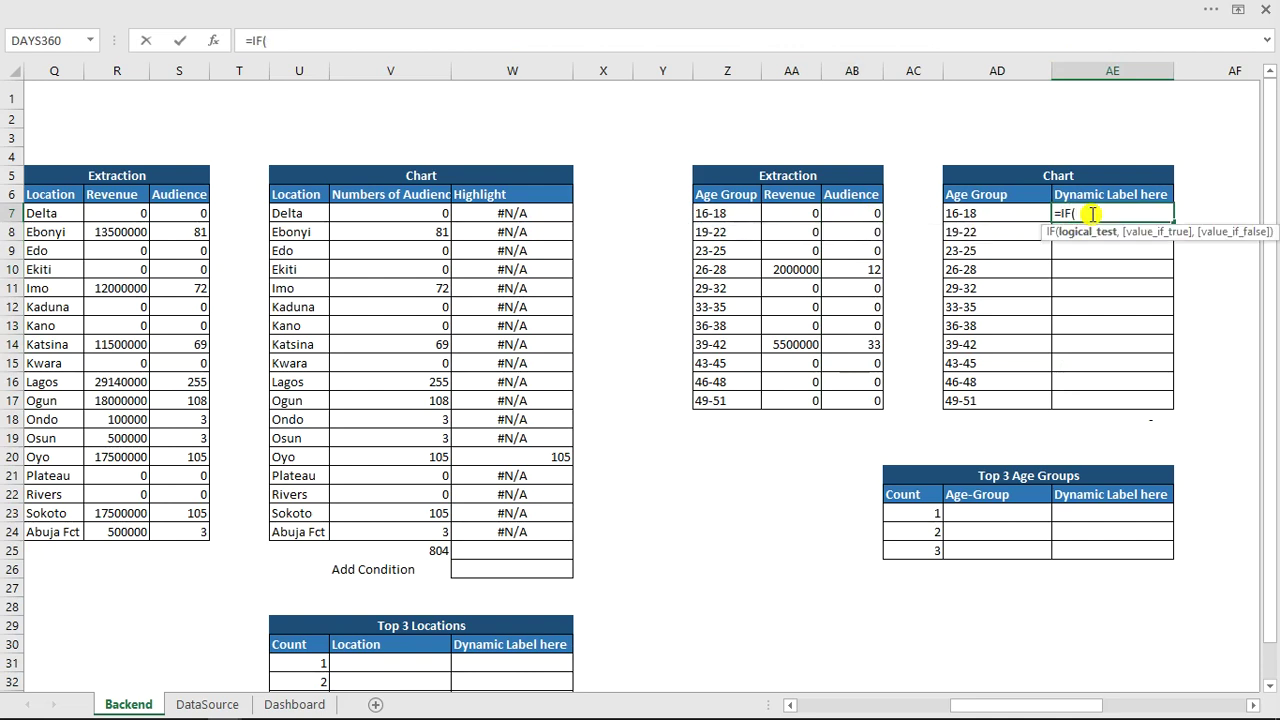
Complete the formula in AE7 as =IF(Header_OptionButton=1,AA7,AB7) so it switches between revenue and audience.
{"action": "type", "text": "head"}
{"action": "key", "text": "Down"}
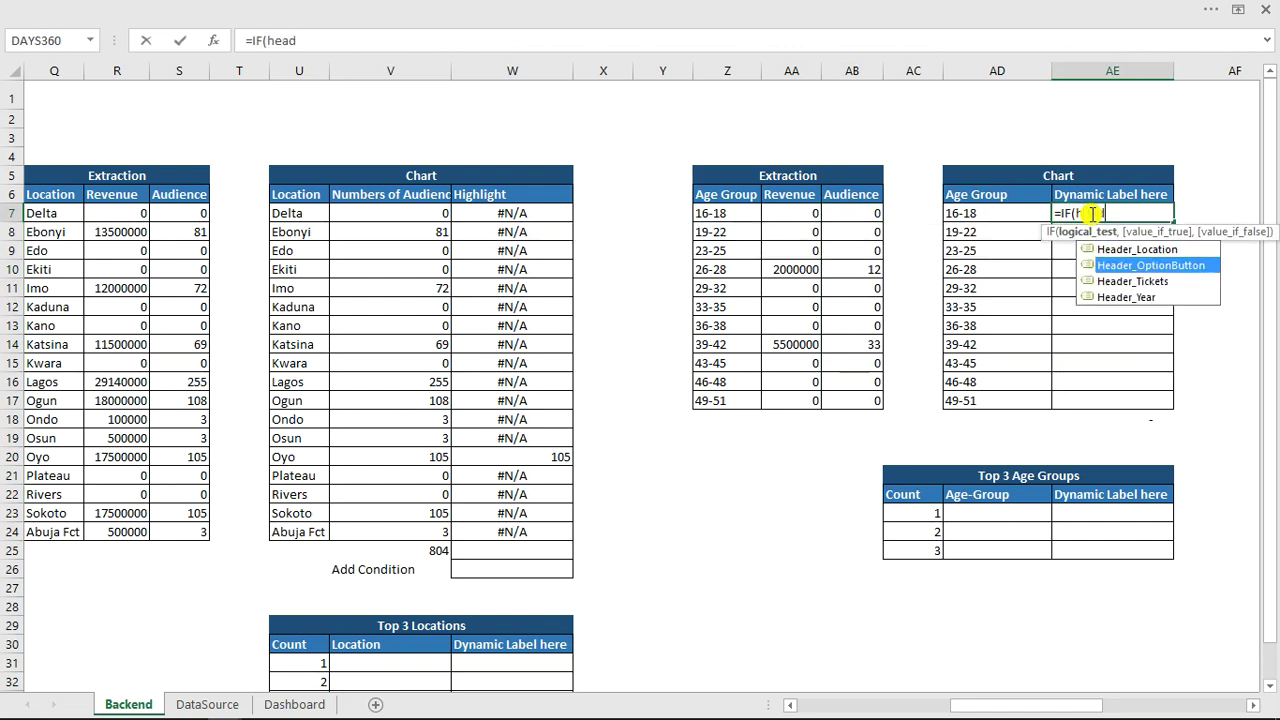
{"action": "key", "text": "Tab"}
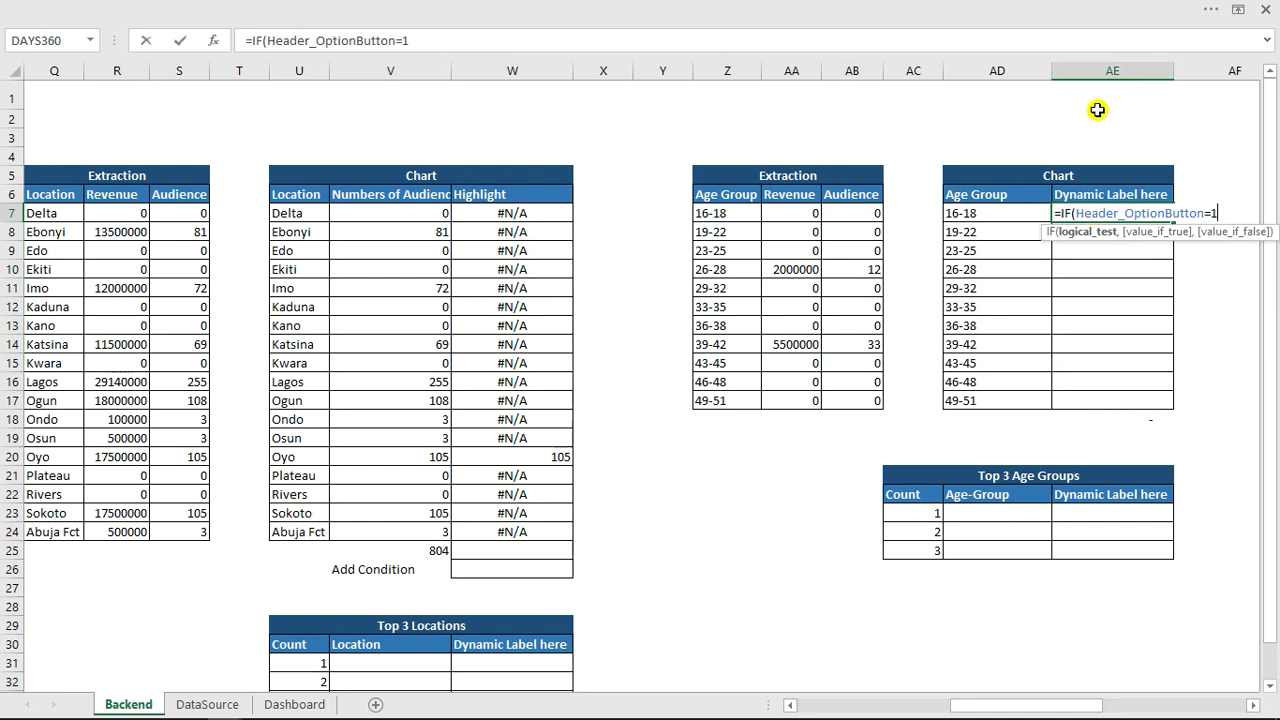
{"action": "type", "text": ","}
{"action": "left_click", "coordinate": [803, 216]}
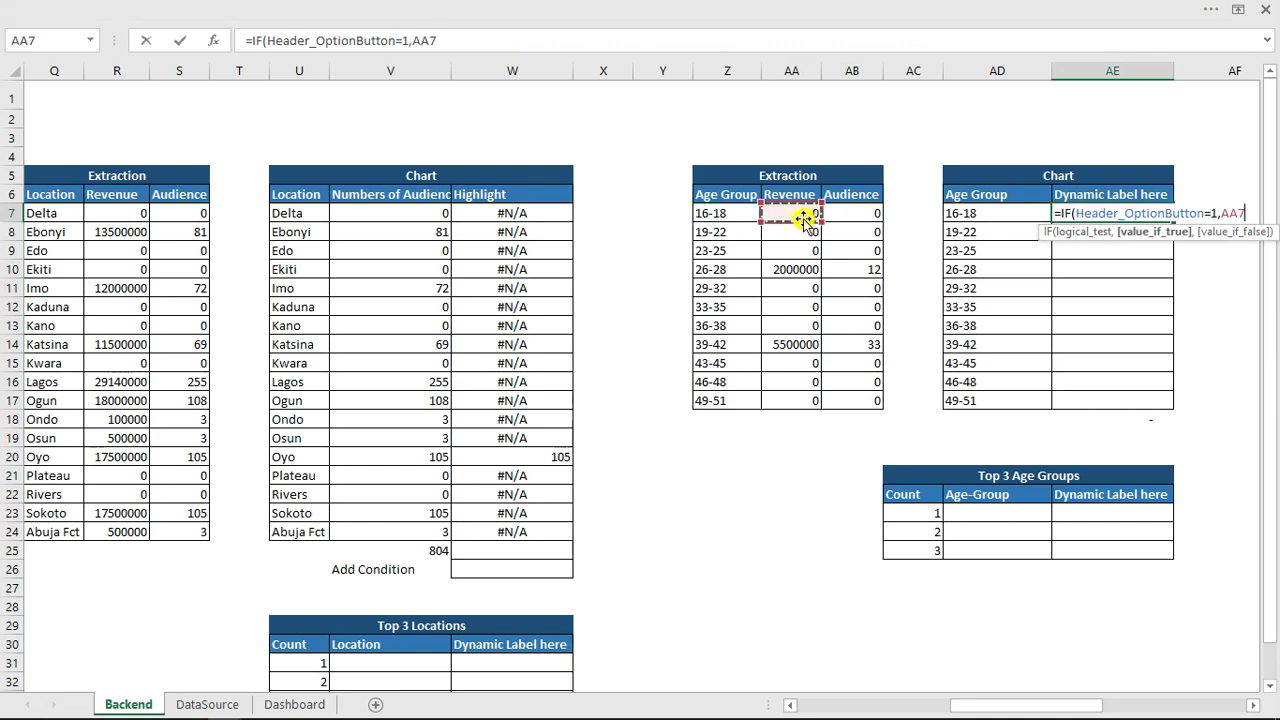
{"action": "type", "text": ","}
{"action": "left_click", "coordinate": [861, 214]}
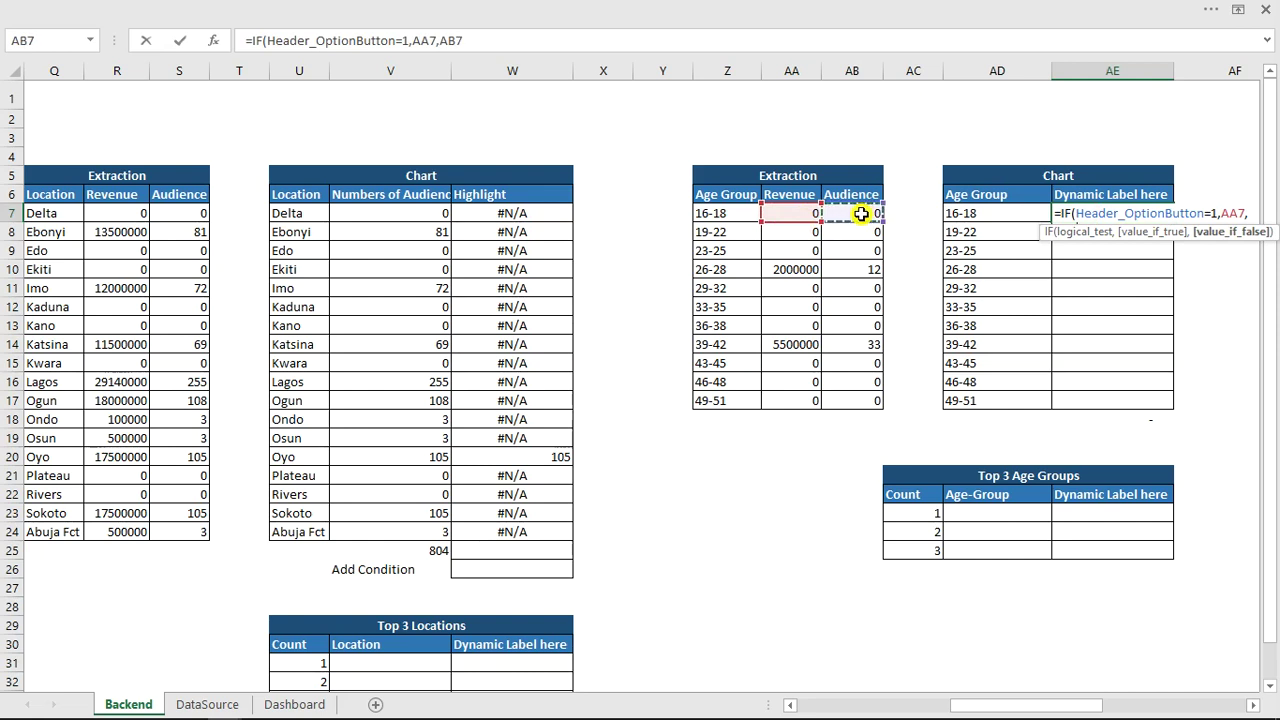
{"action": "key", "text": "ctrl+Return"}
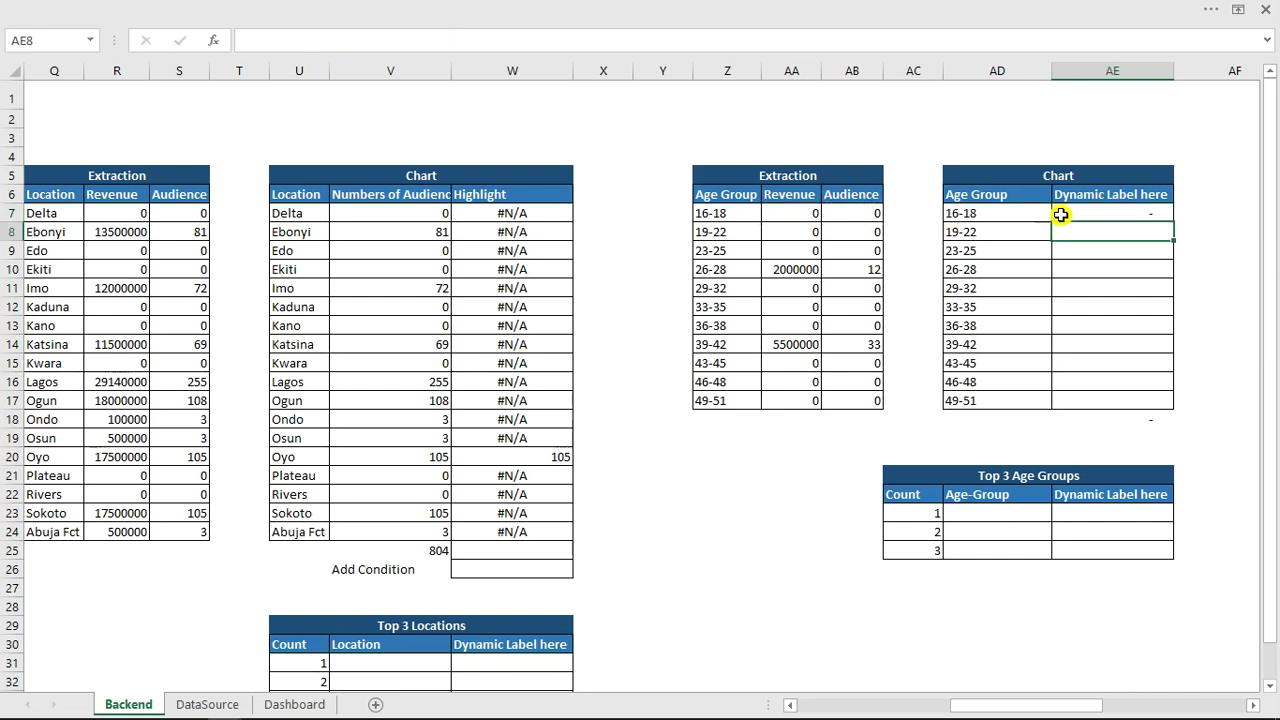
{"action": "key", "text": "ctrl+Return"}
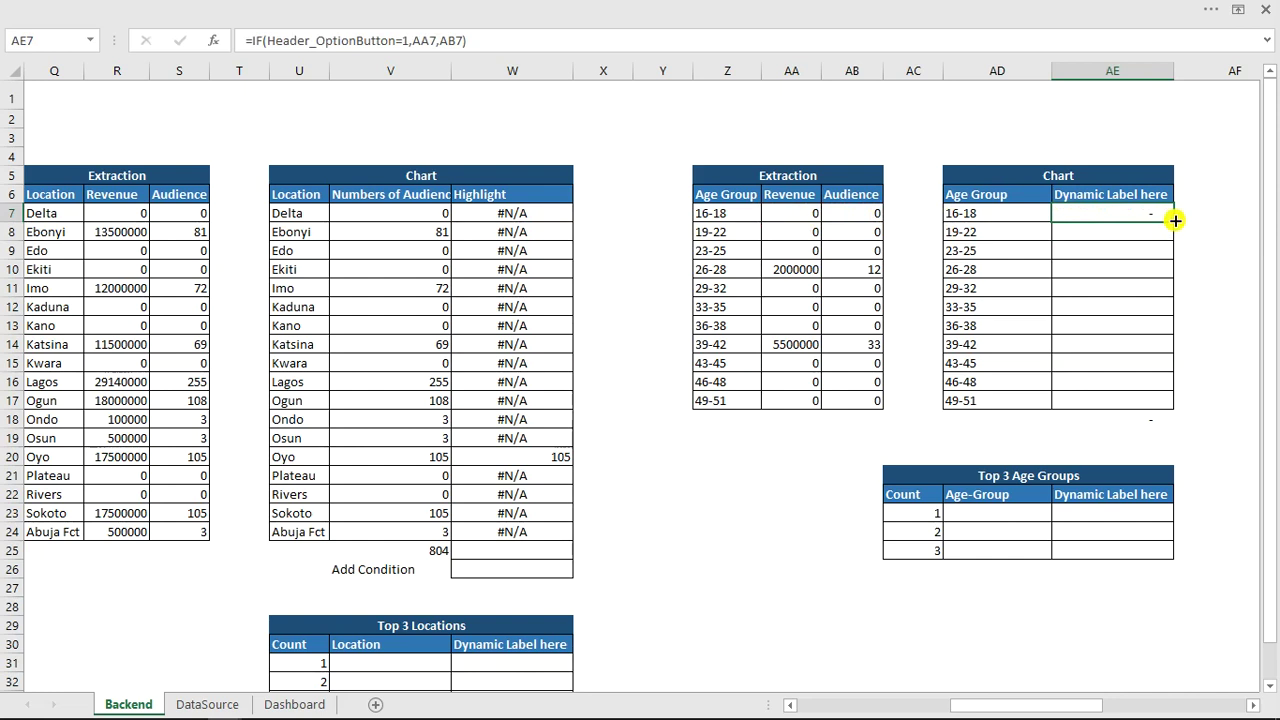
Fill the AE7 formula down to AE17 and format those cells as Number with 0 decimals and a thousands separator.
{"action": "left_click_drag", "start_coordinate": [1175, 220], "coordinate": [1146, 407]}
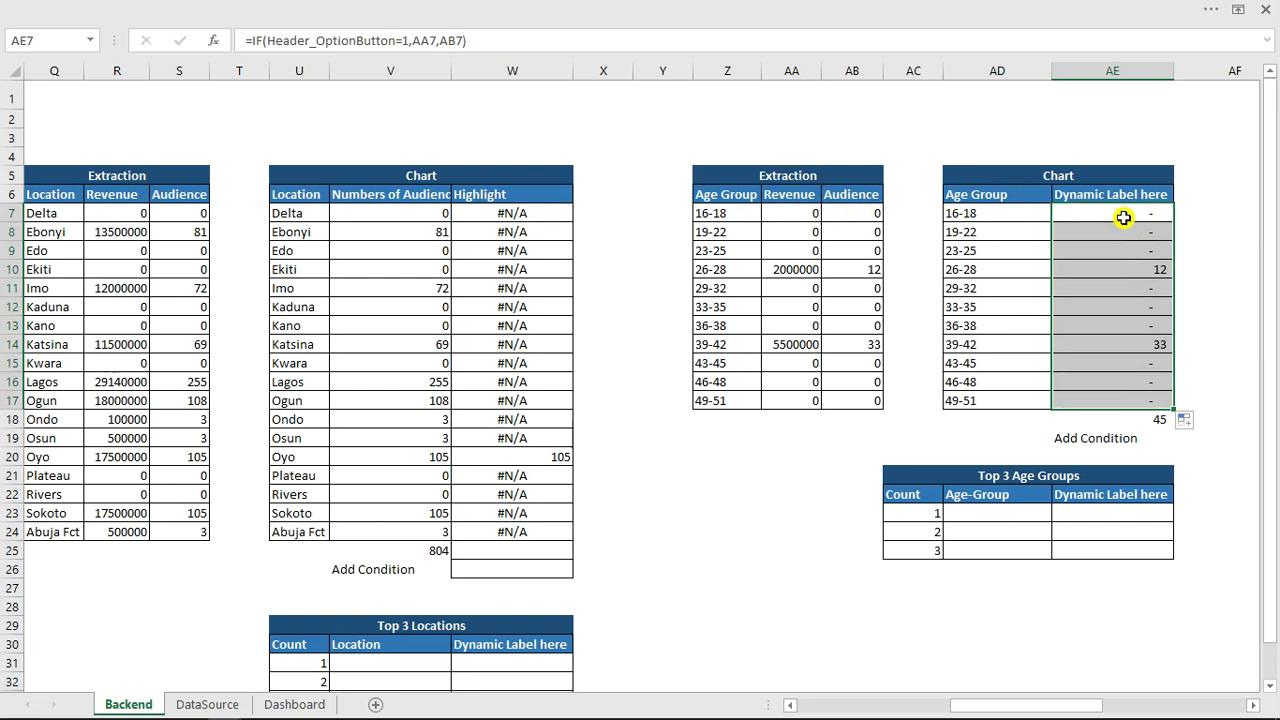
{"action": "key", "text": "ctrl+1"}
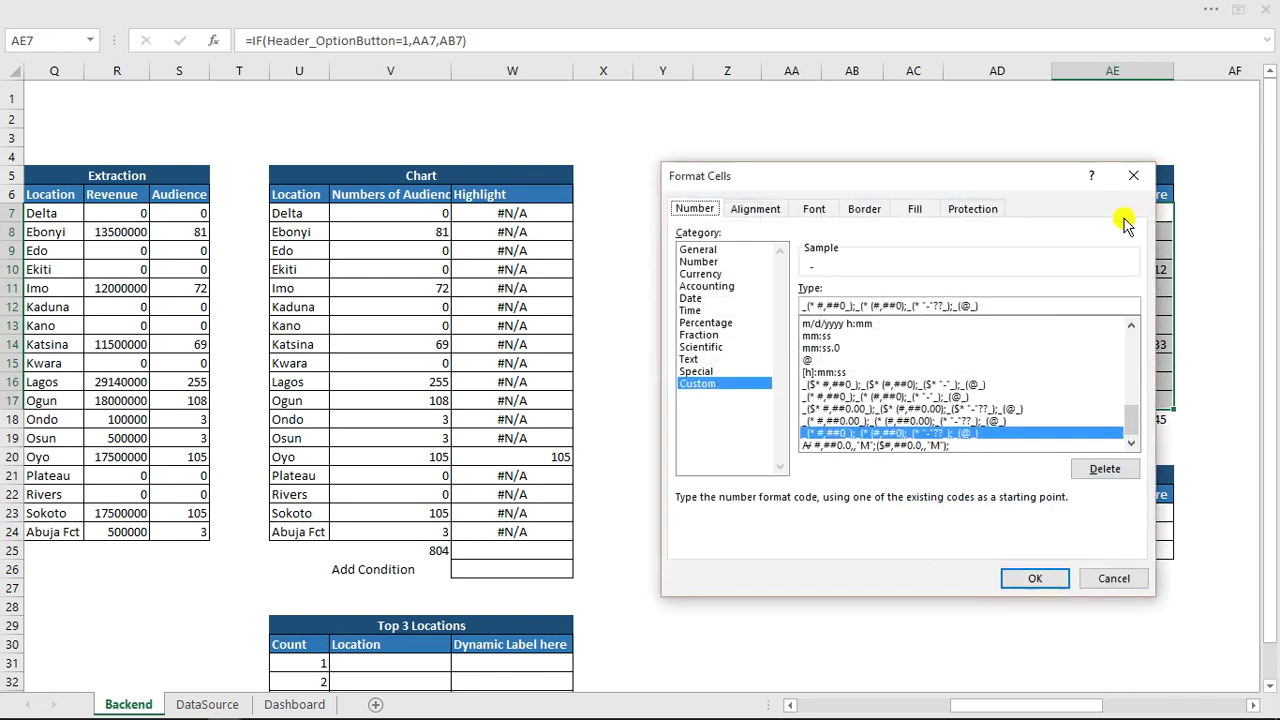
{"action": "left_click", "coordinate": [717, 262]}
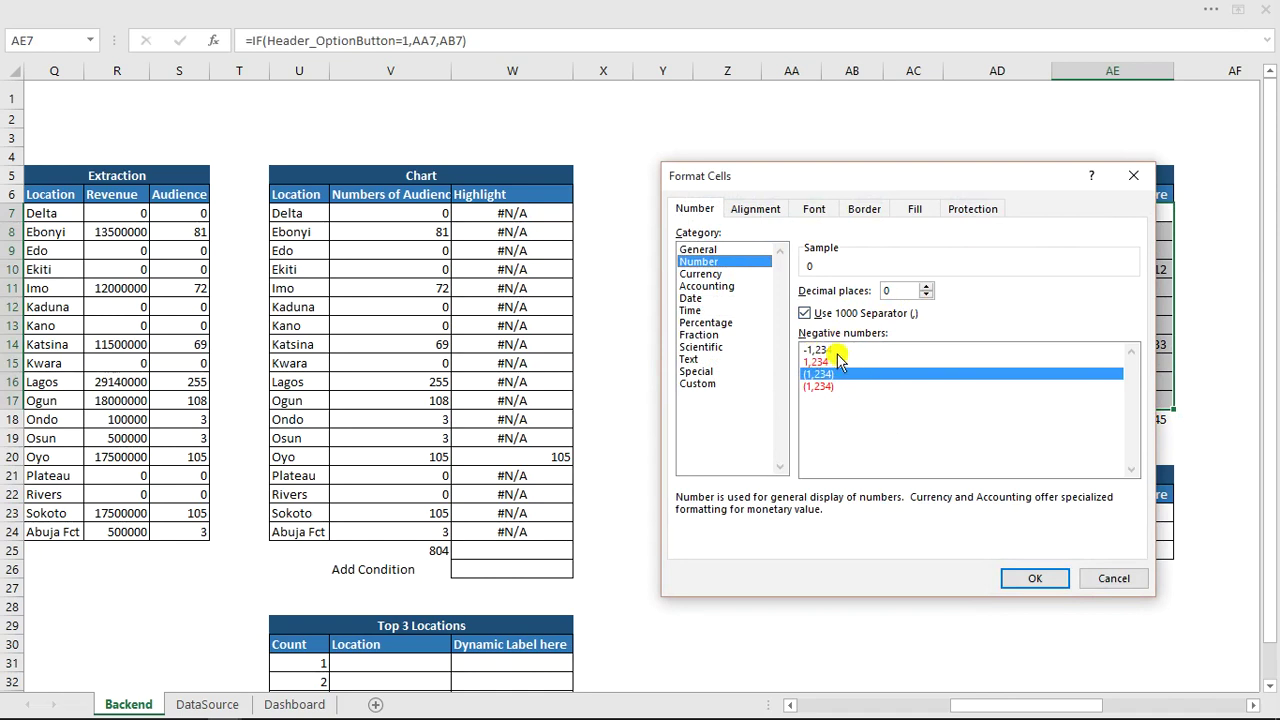
{"action": "left_click", "coordinate": [1030, 578]}
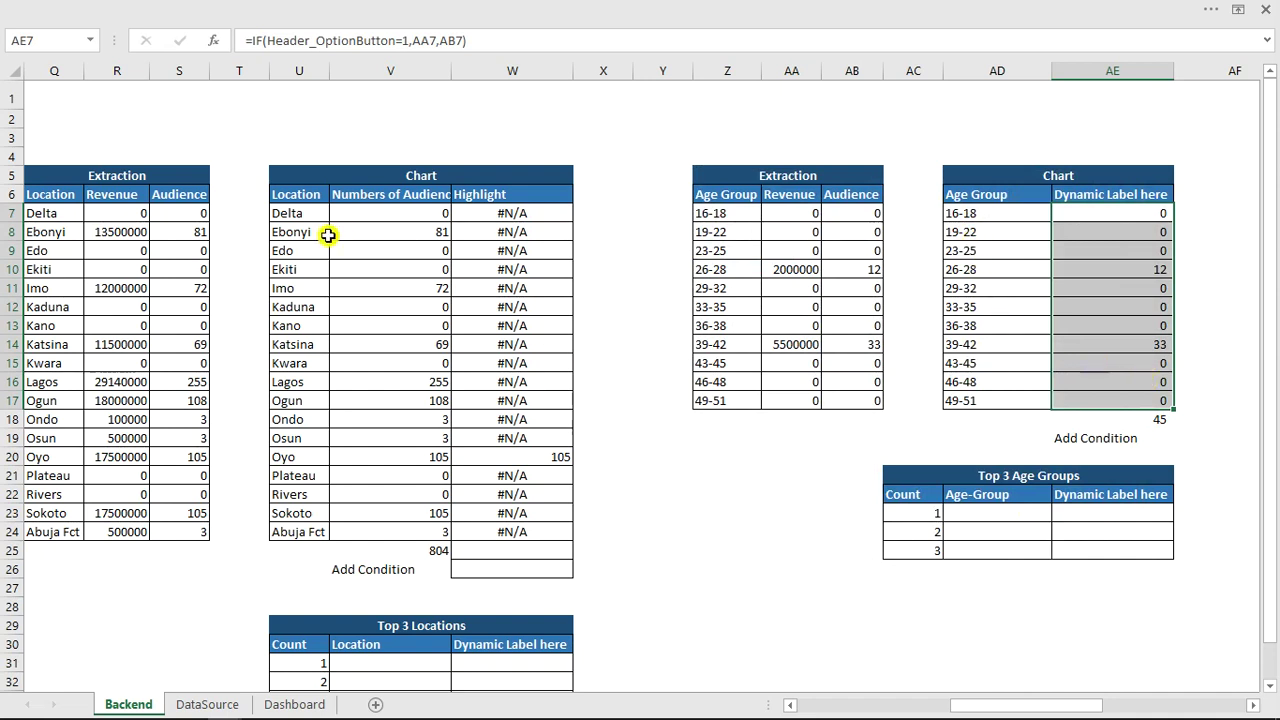
Set the location filter on the Dashboard sheet to All Locations.
{"action": "left_click", "coordinate": [296, 705]}
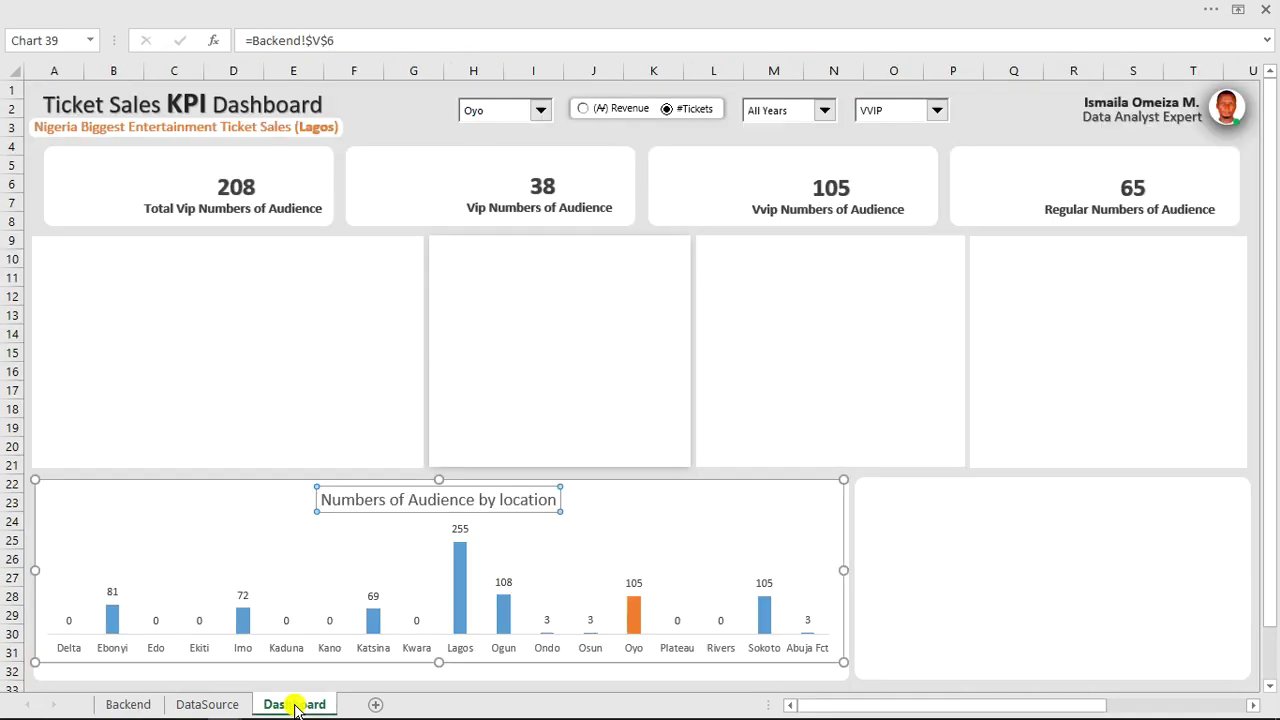
{"action": "left_click", "coordinate": [540, 110]}
{"action": "left_click_drag", "start_coordinate": [546, 212], "coordinate": [549, 122]}
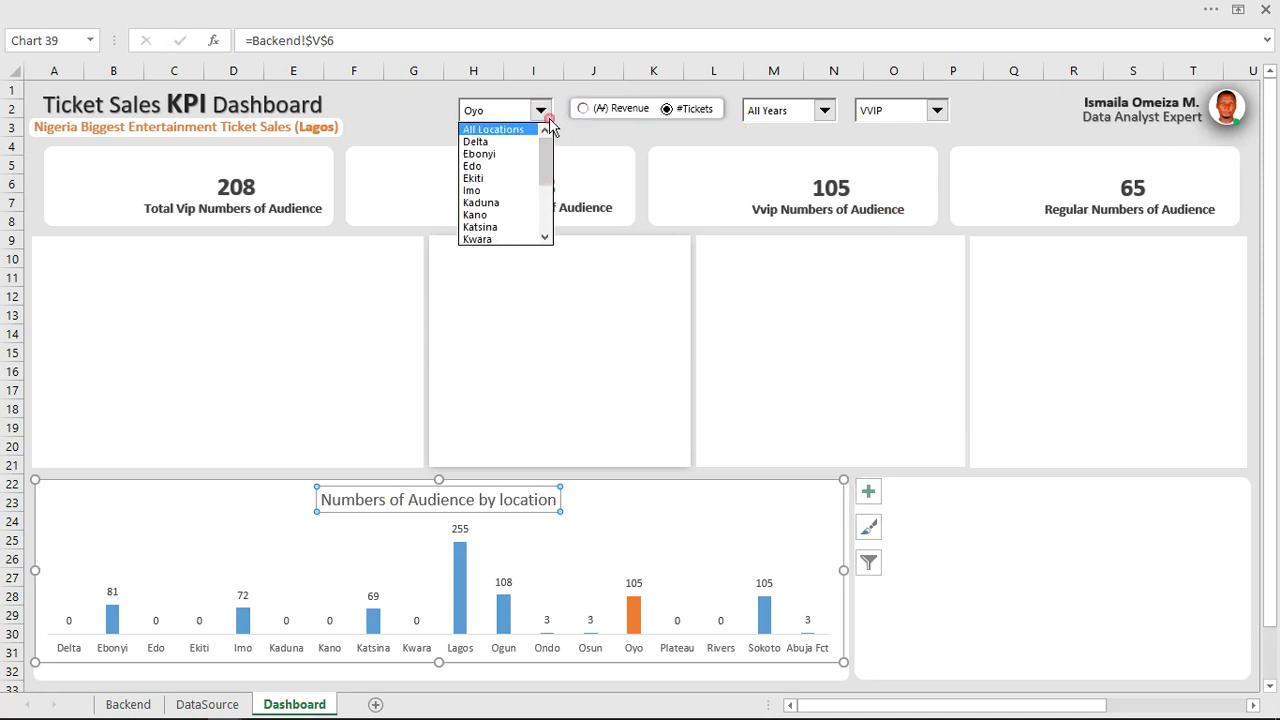
{"action": "left_click", "coordinate": [505, 131]}
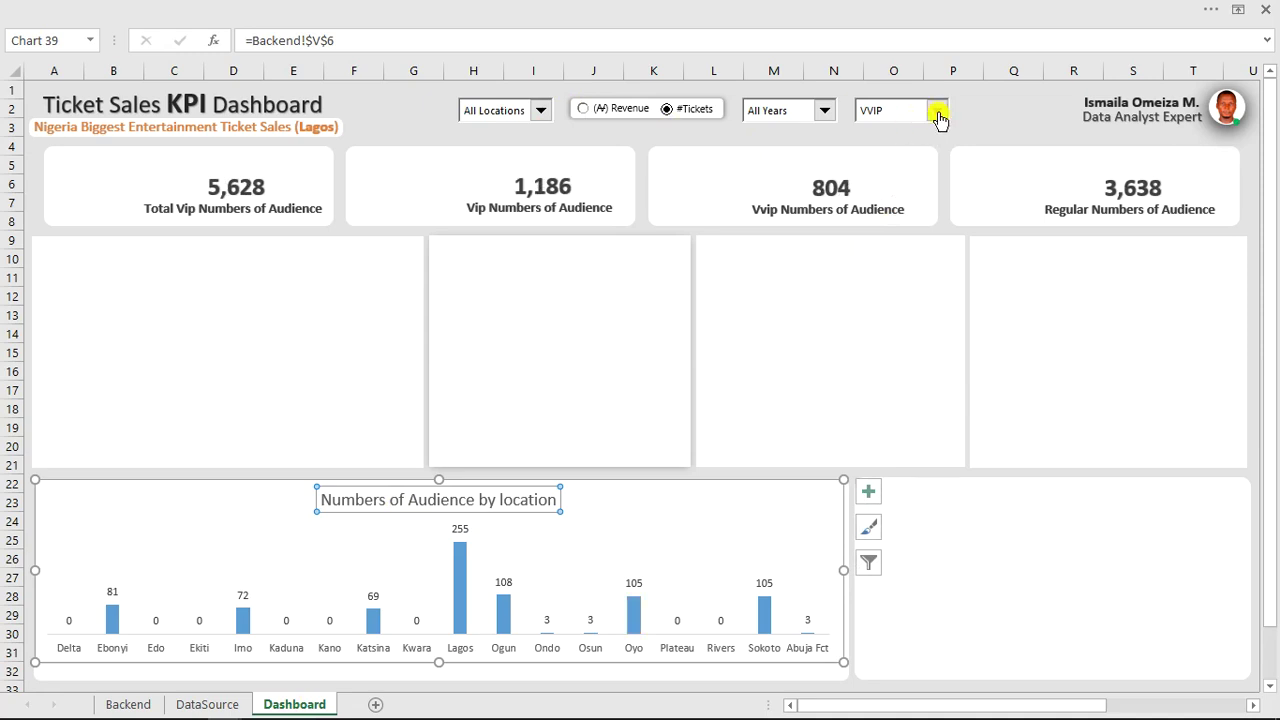
Change the dashboard's ticket-type filter from VVIP to include all ticket types.
{"action": "left_click", "coordinate": [986, 92]}
{"action": "right_click", "coordinate": [986, 95]}
{"action": "left_click", "coordinate": [938, 122]}
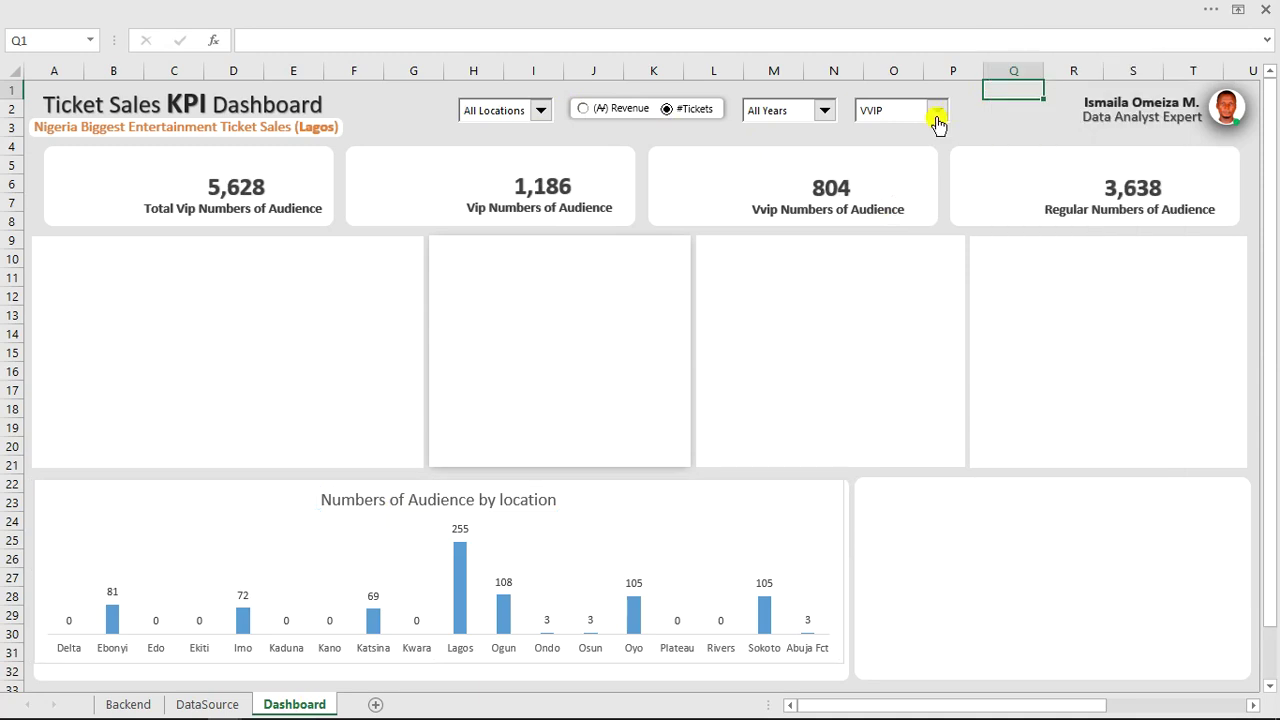
{"action": "left_click", "coordinate": [938, 122]}
{"action": "left_click", "coordinate": [895, 150]}
Insert a clustered column chart from the age group chart table, AD6:AE17, on the Backend sheet.
{"action": "left_click", "coordinate": [128, 705]}
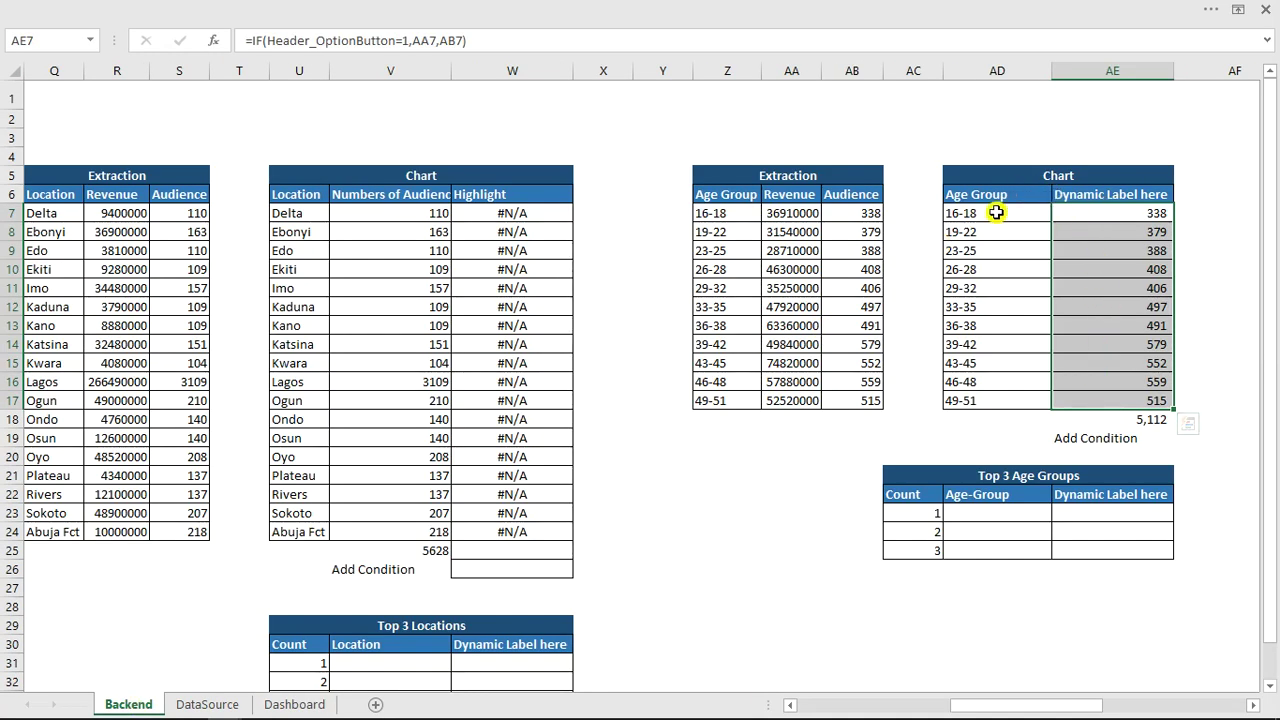
{"action": "left_click_drag", "start_coordinate": [984, 199], "coordinate": [1126, 402]}
{"action": "left_click", "coordinate": [380, 5]}
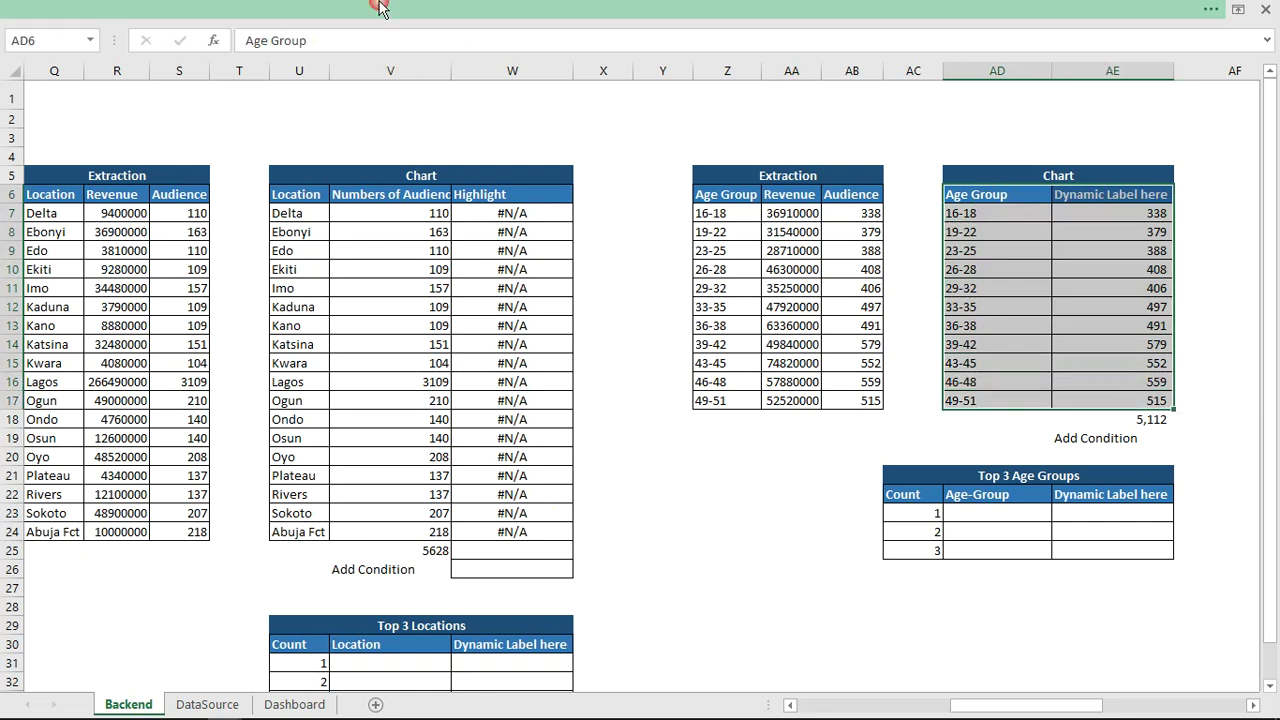
{"action": "left_click", "coordinate": [883, 8]}
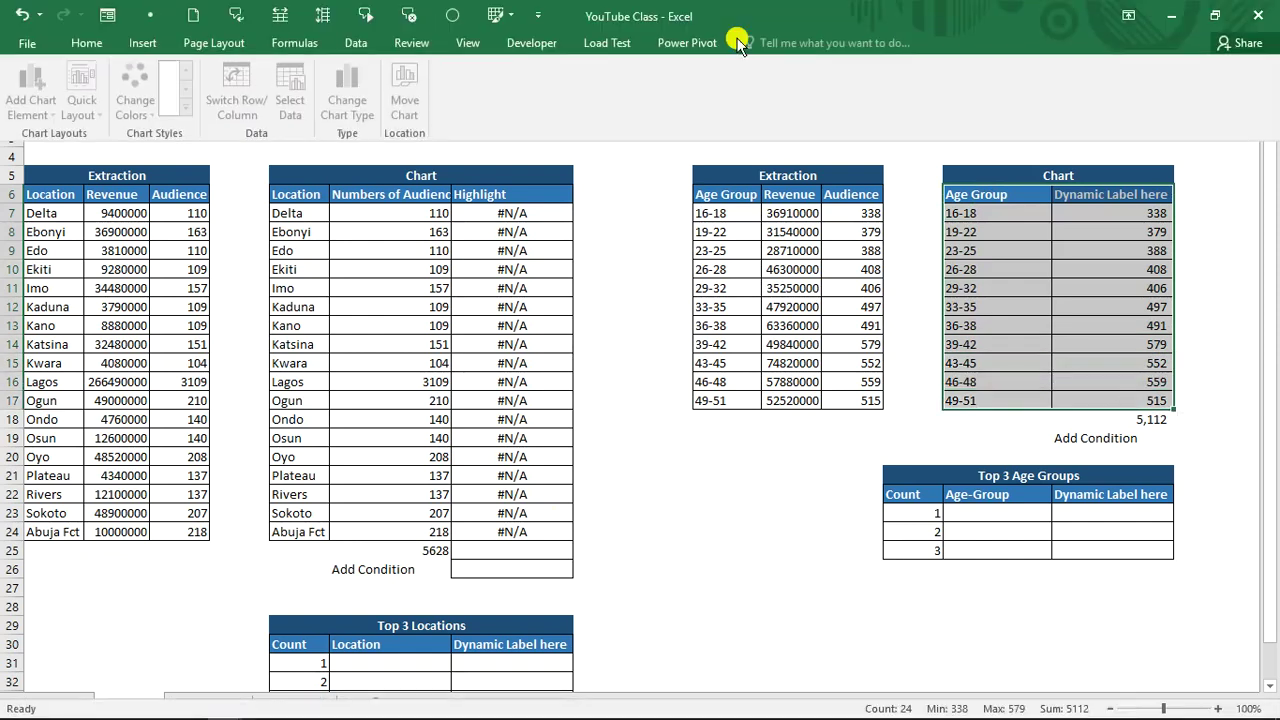
{"action": "left_click", "coordinate": [142, 43]}
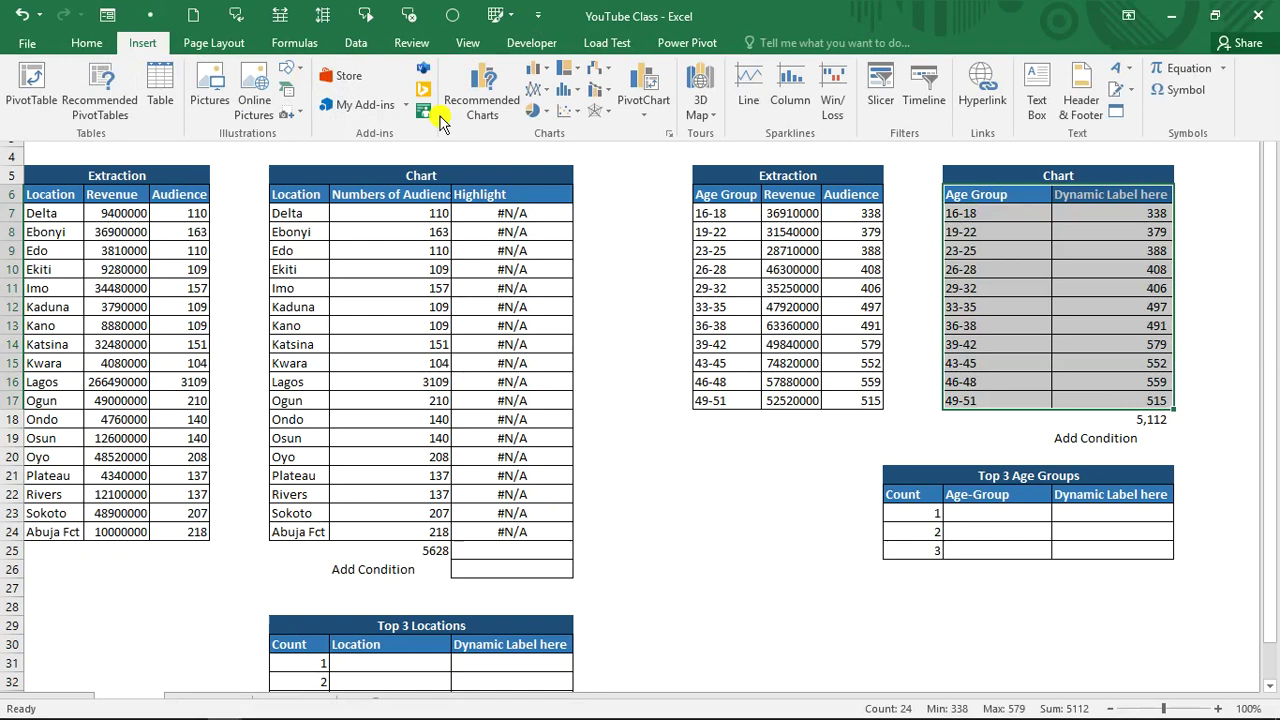
{"action": "left_click", "coordinate": [545, 78]}
{"action": "left_click", "coordinate": [549, 135]}
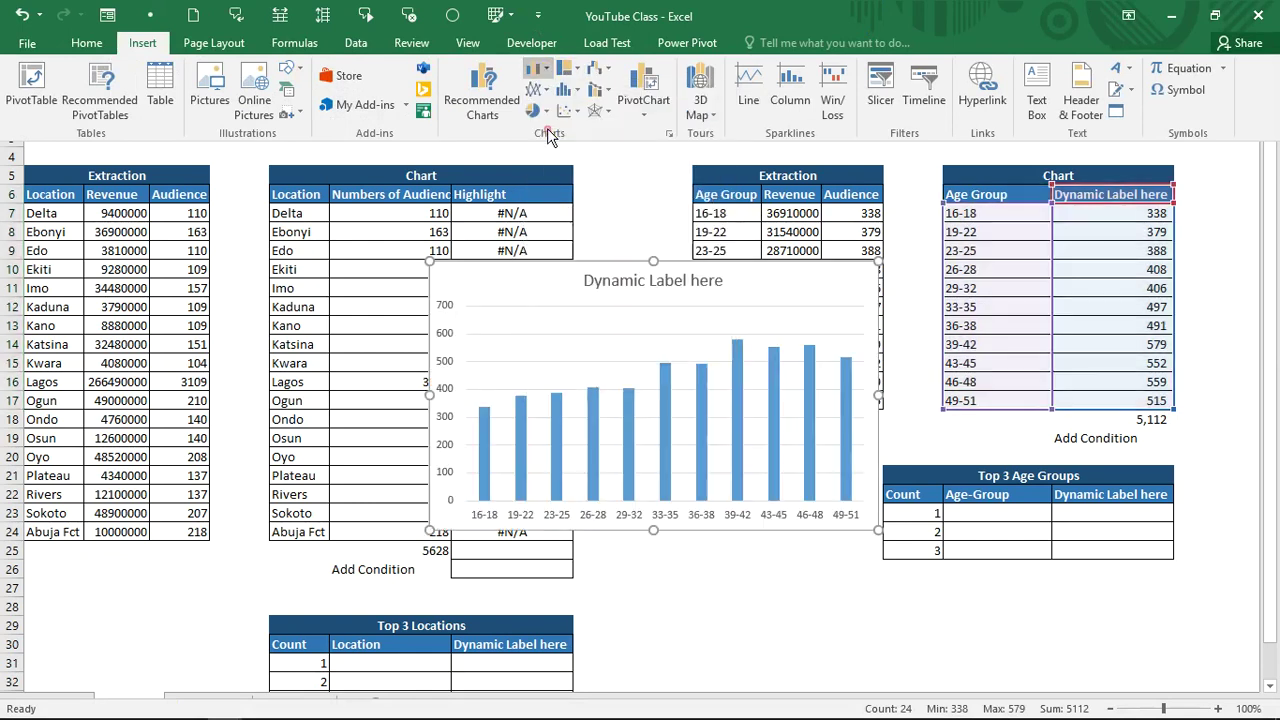
{"action": "left_click", "coordinate": [635, 385]}
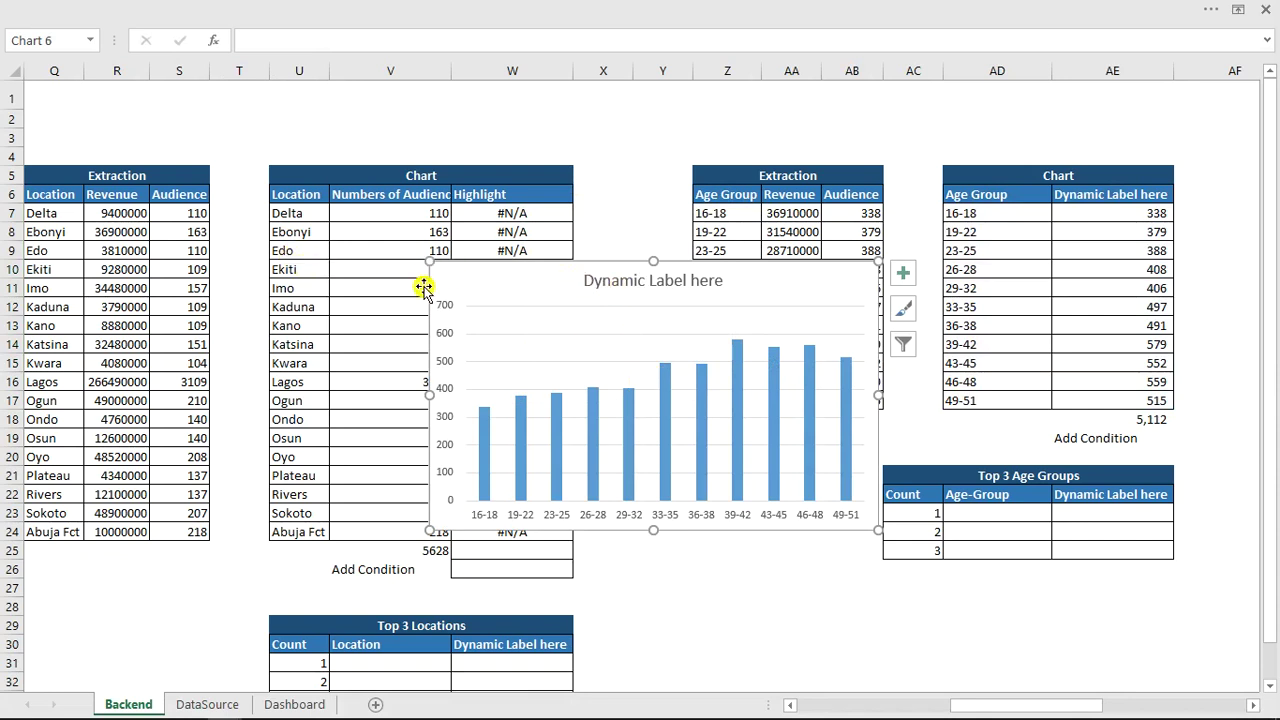
Copy the dynamic header formula from V6 into AE6, the value column header of the age group chart table.
{"action": "left_click", "coordinate": [382, 195]}
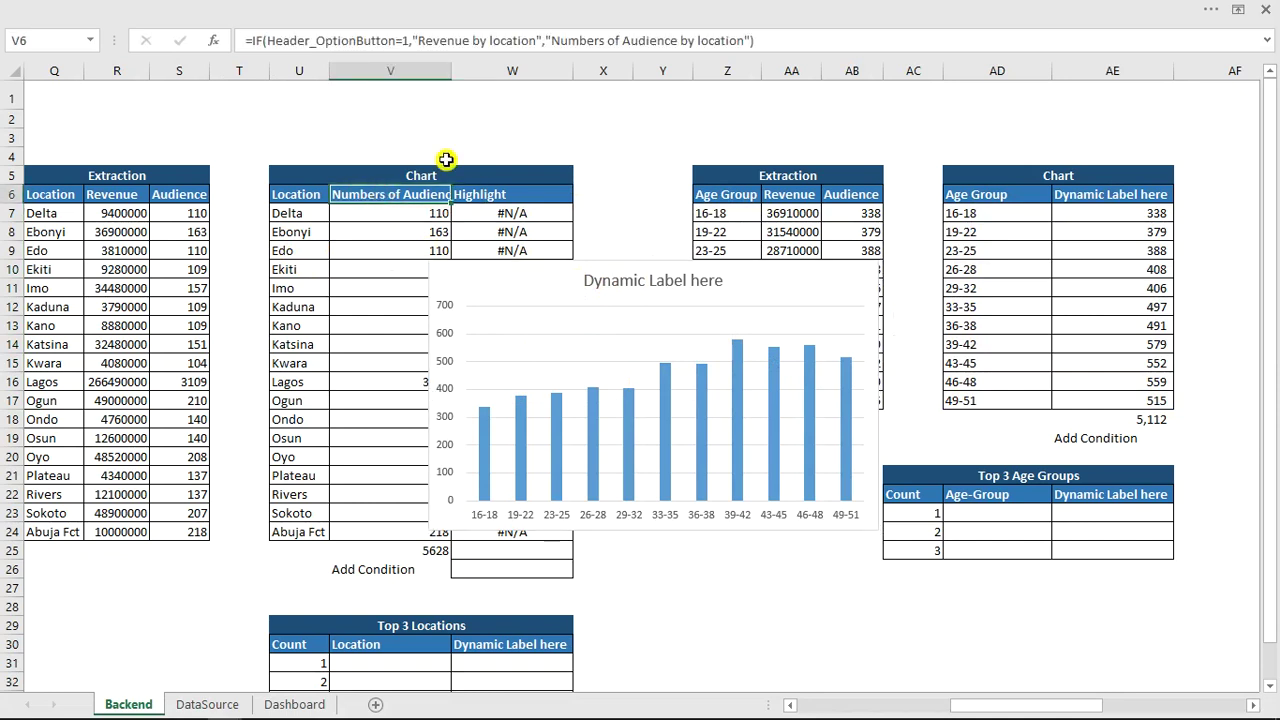
{"action": "left_click_drag", "start_coordinate": [767, 38], "coordinate": [285, 40]}
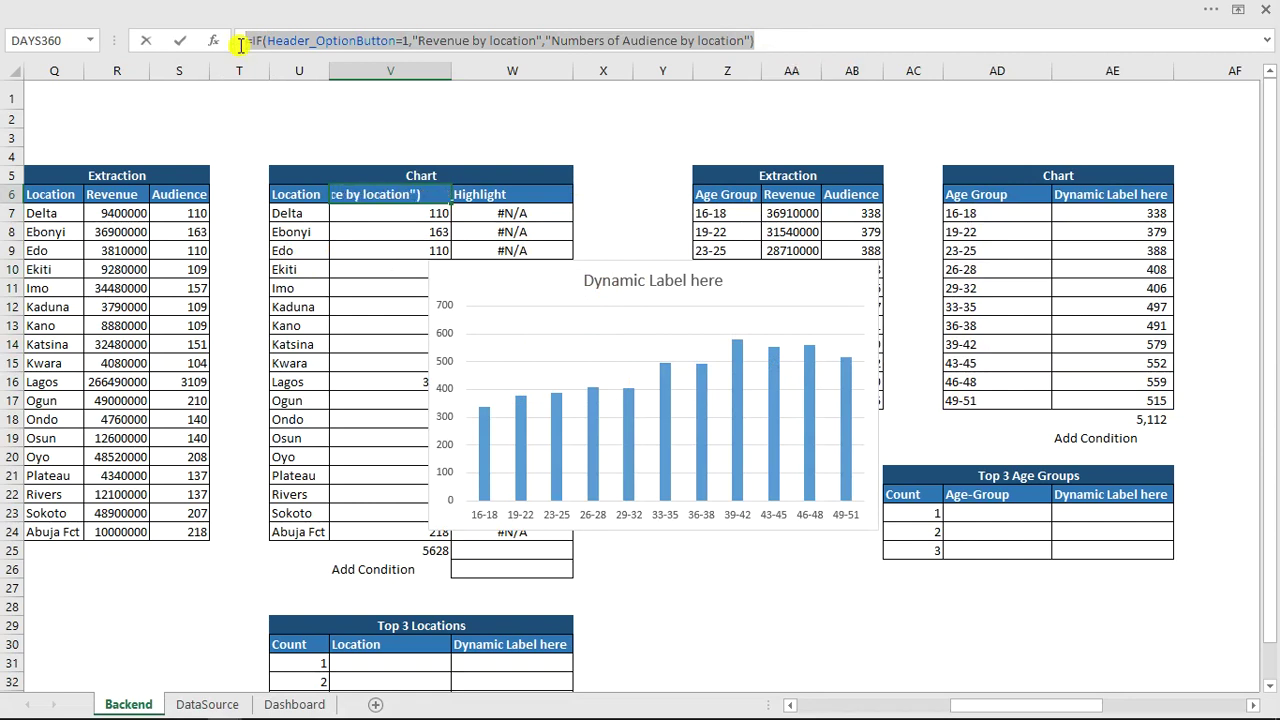
{"action": "key", "text": "Escape"}
{"action": "left_click", "coordinate": [1110, 194]}
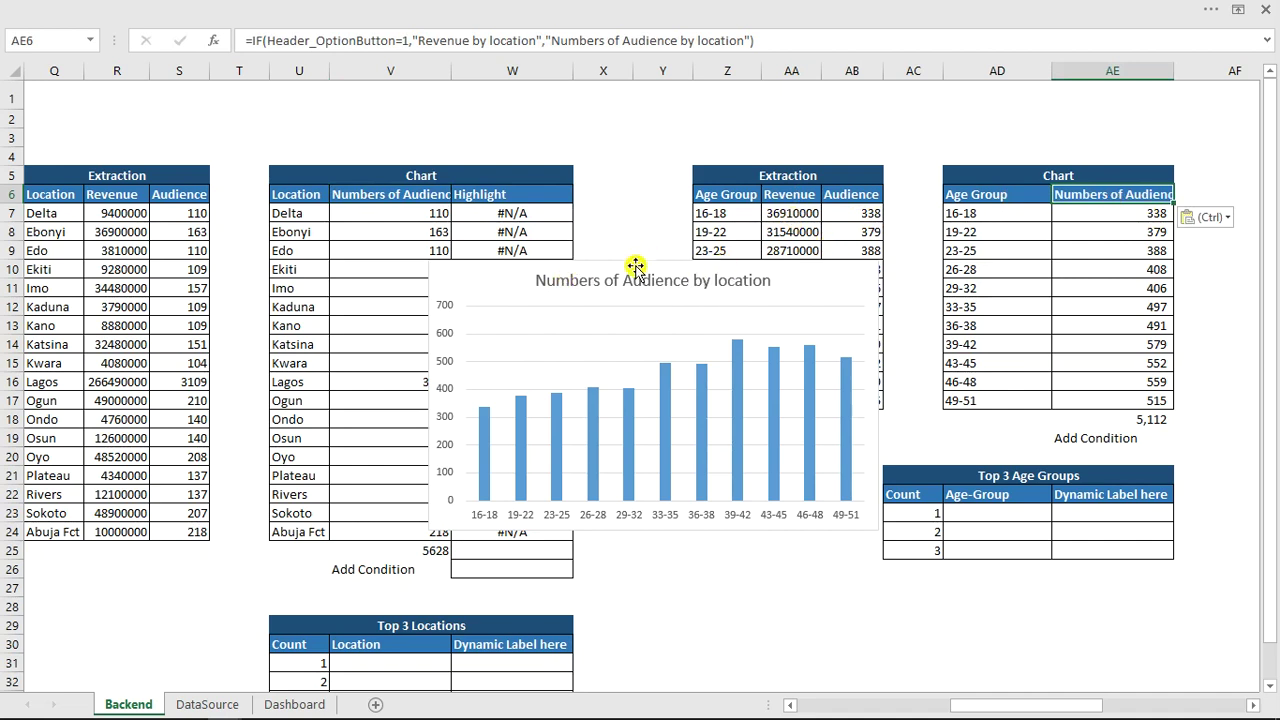
{"action": "left_click_drag", "start_coordinate": [636, 270], "coordinate": [593, 302]}
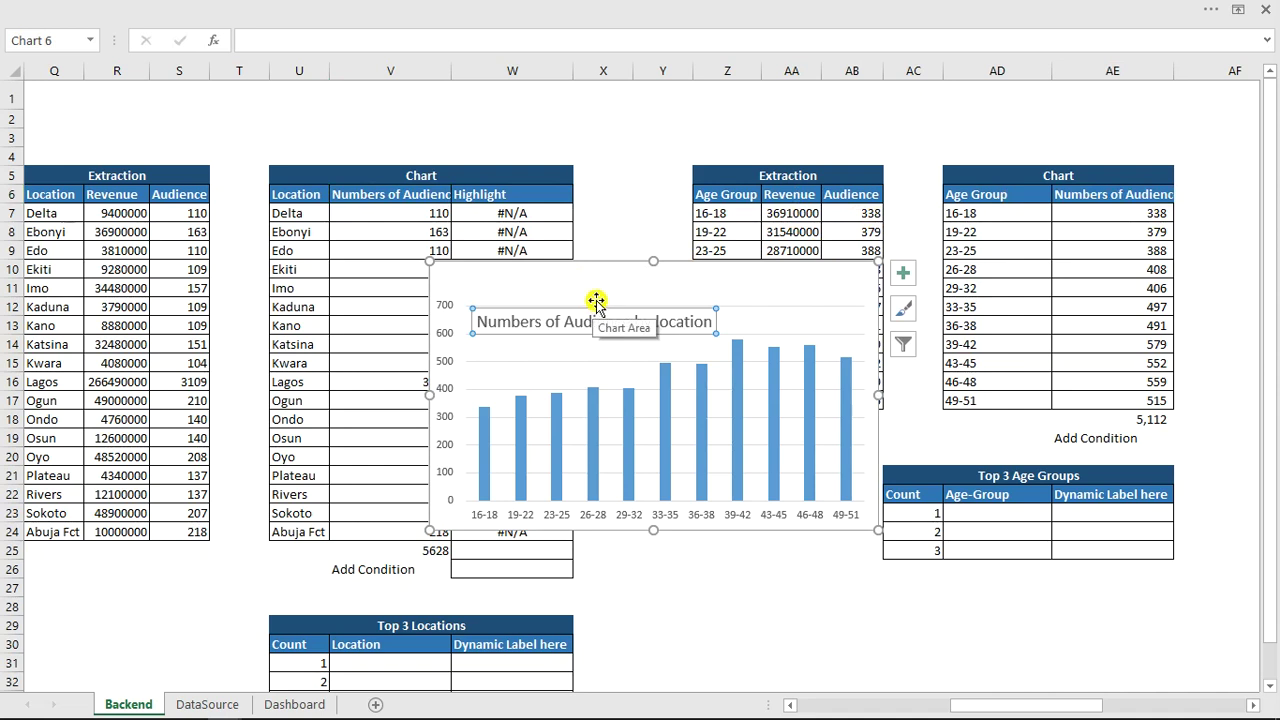
{"action": "key", "text": "ctrl+z"}
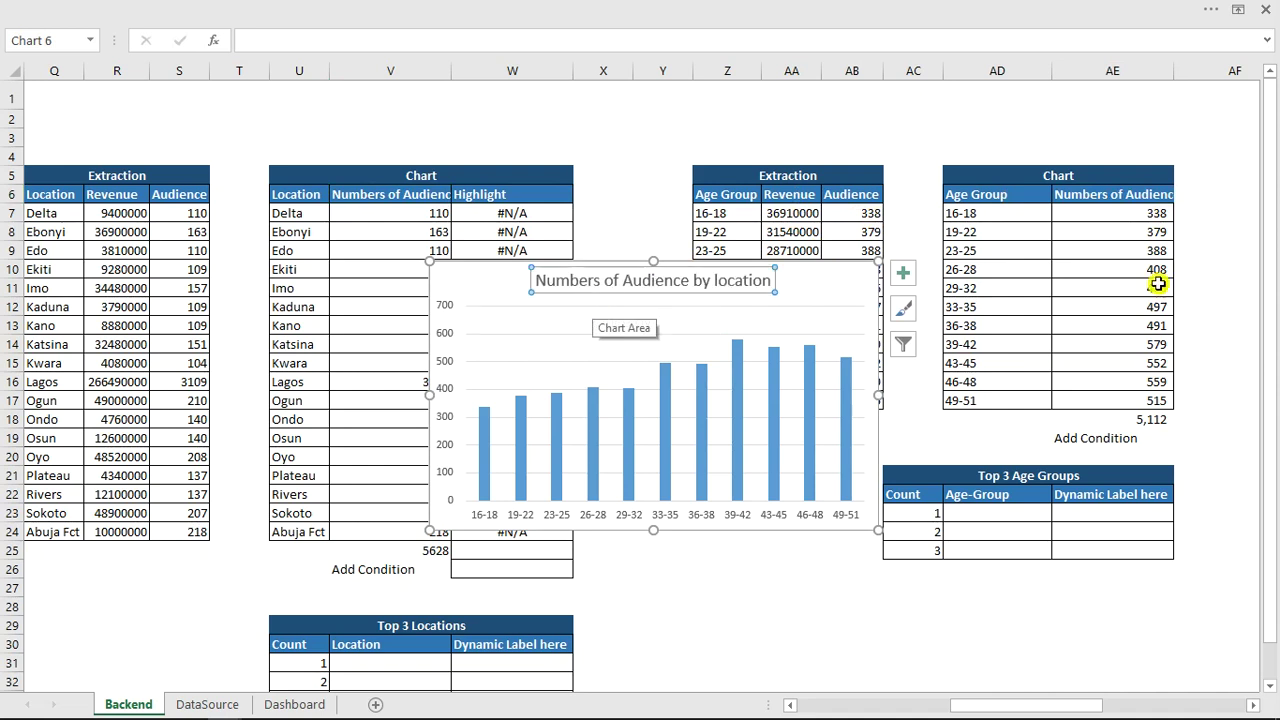
Change the revenue label in the AE6 formula to "Revenue by Age-Groups".
{"action": "left_click", "coordinate": [1109, 194]}
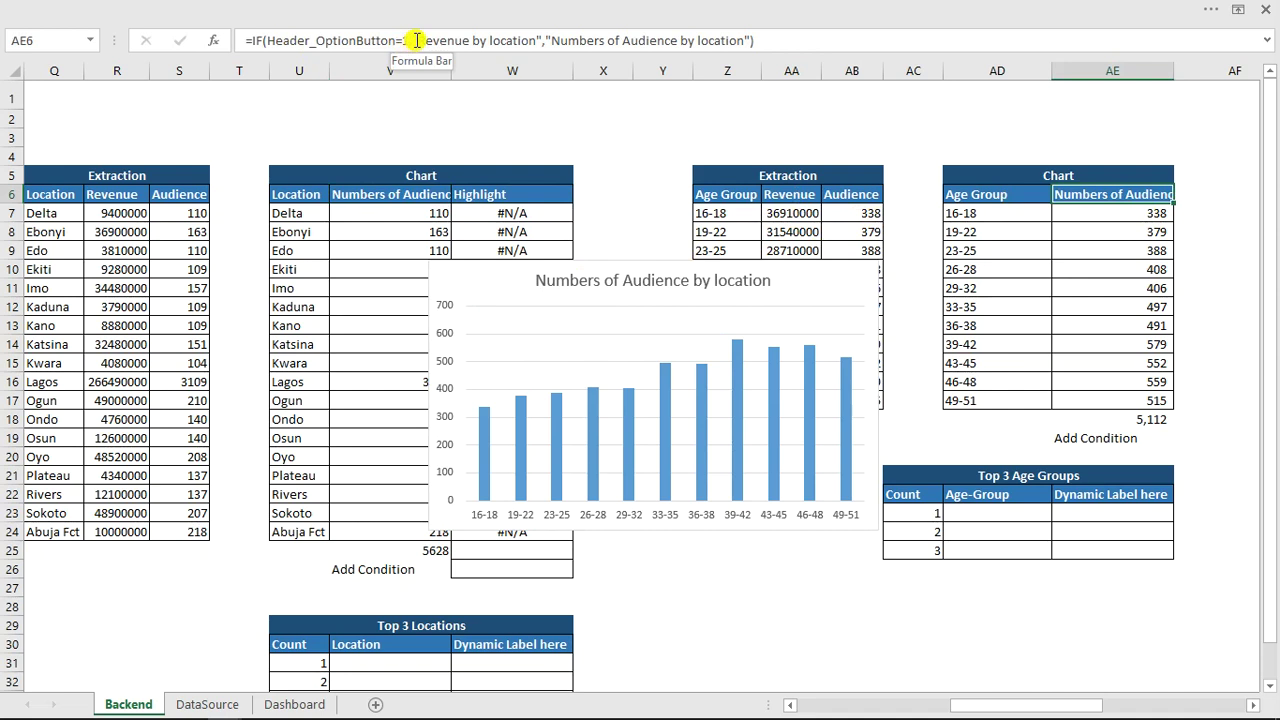
{"action": "left_click_drag", "start_coordinate": [490, 40], "coordinate": [505, 42]}
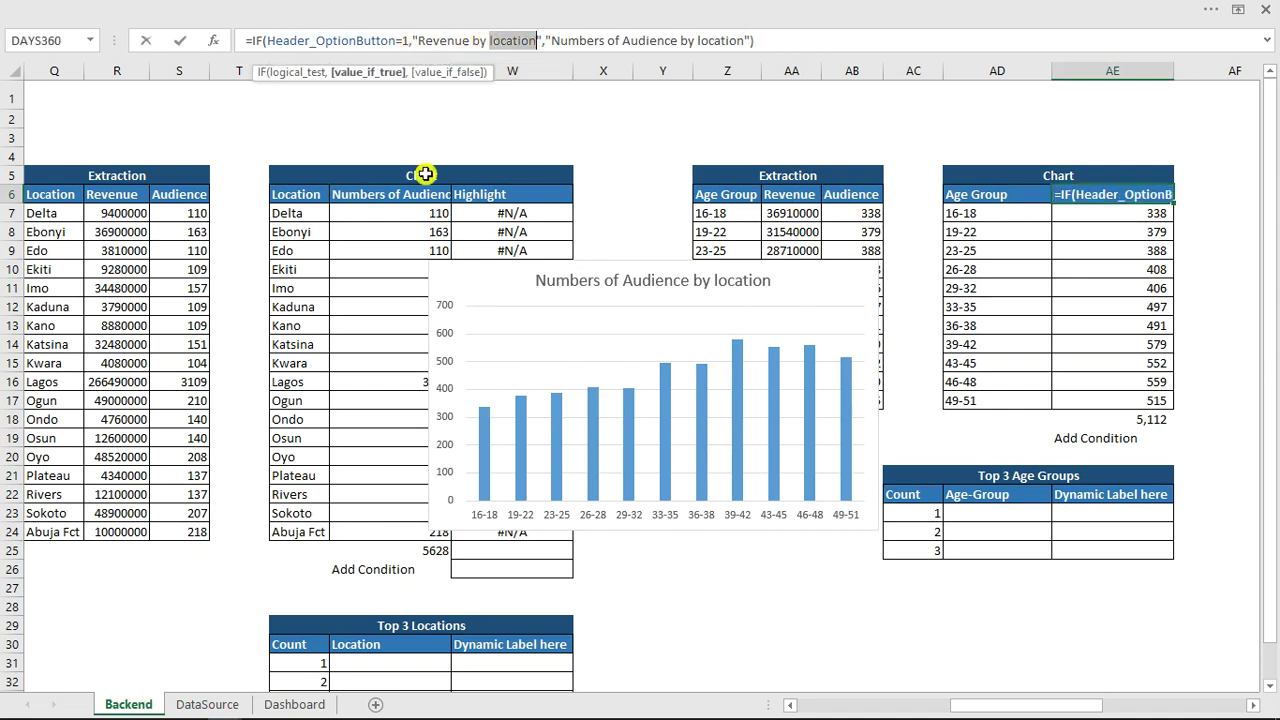
{"action": "type", "text": "a"}
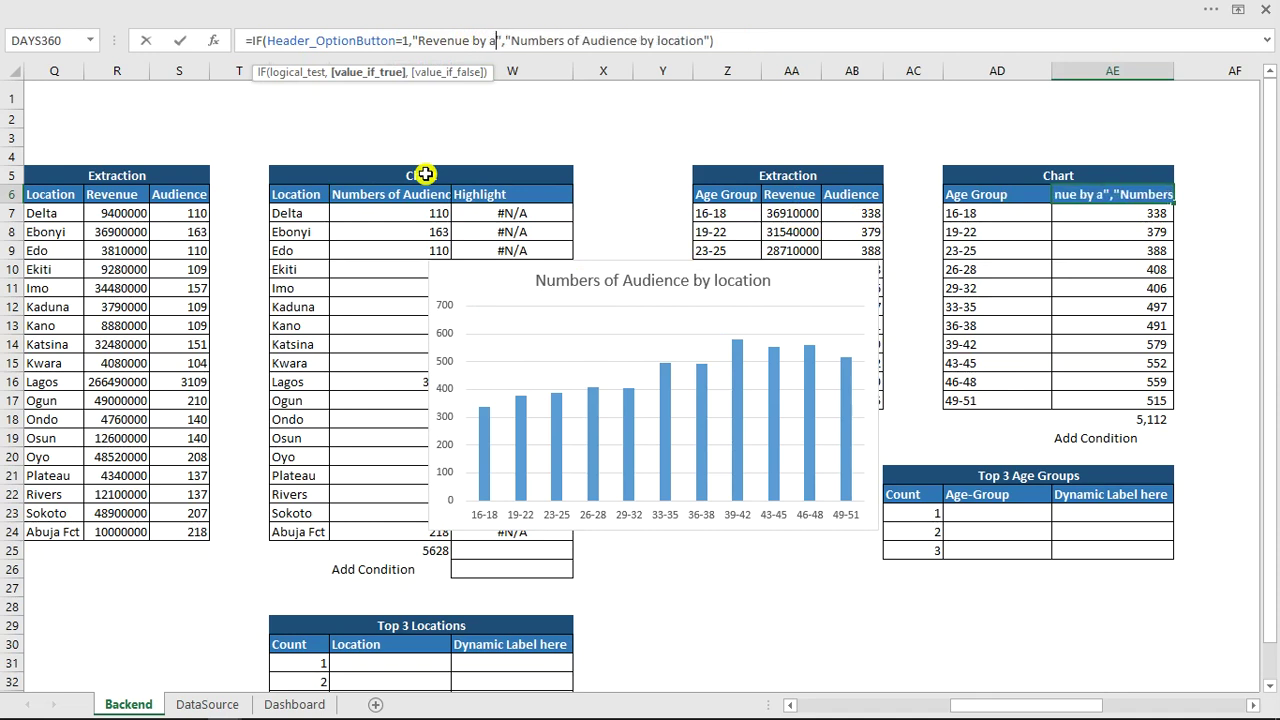
{"action": "key", "text": "BackSpace"}
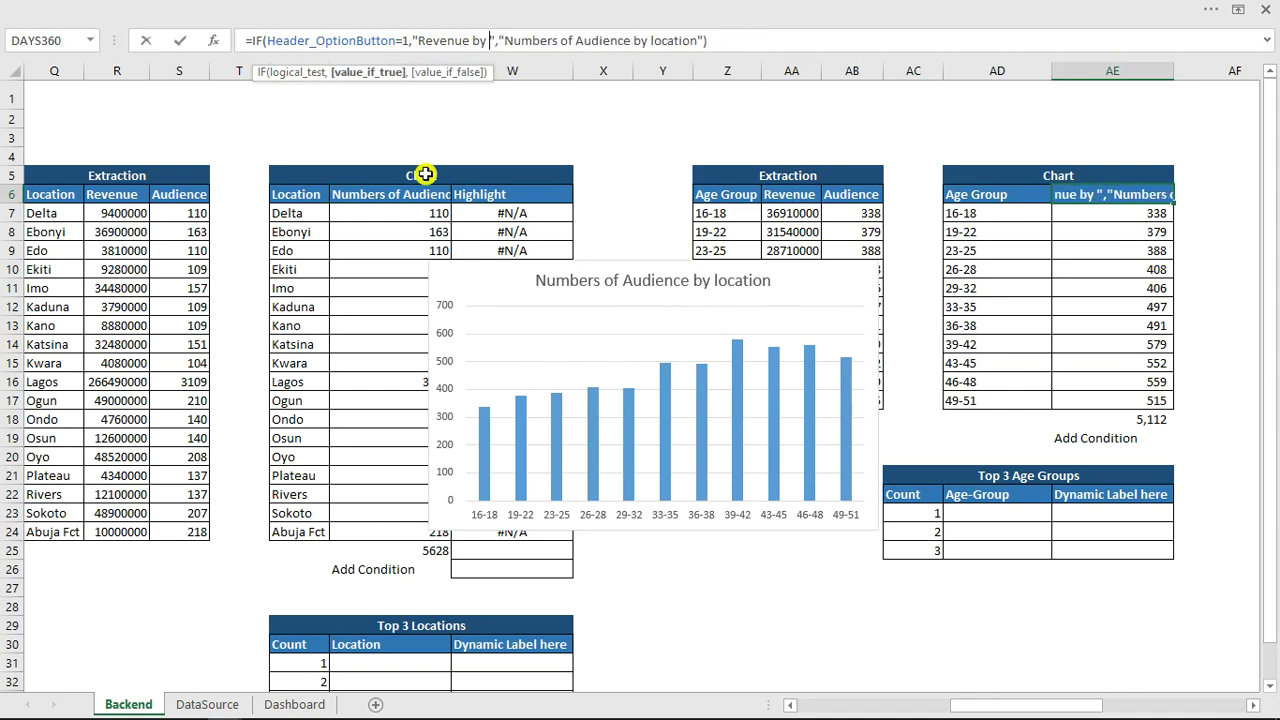
{"action": "type", "text": "Age"}
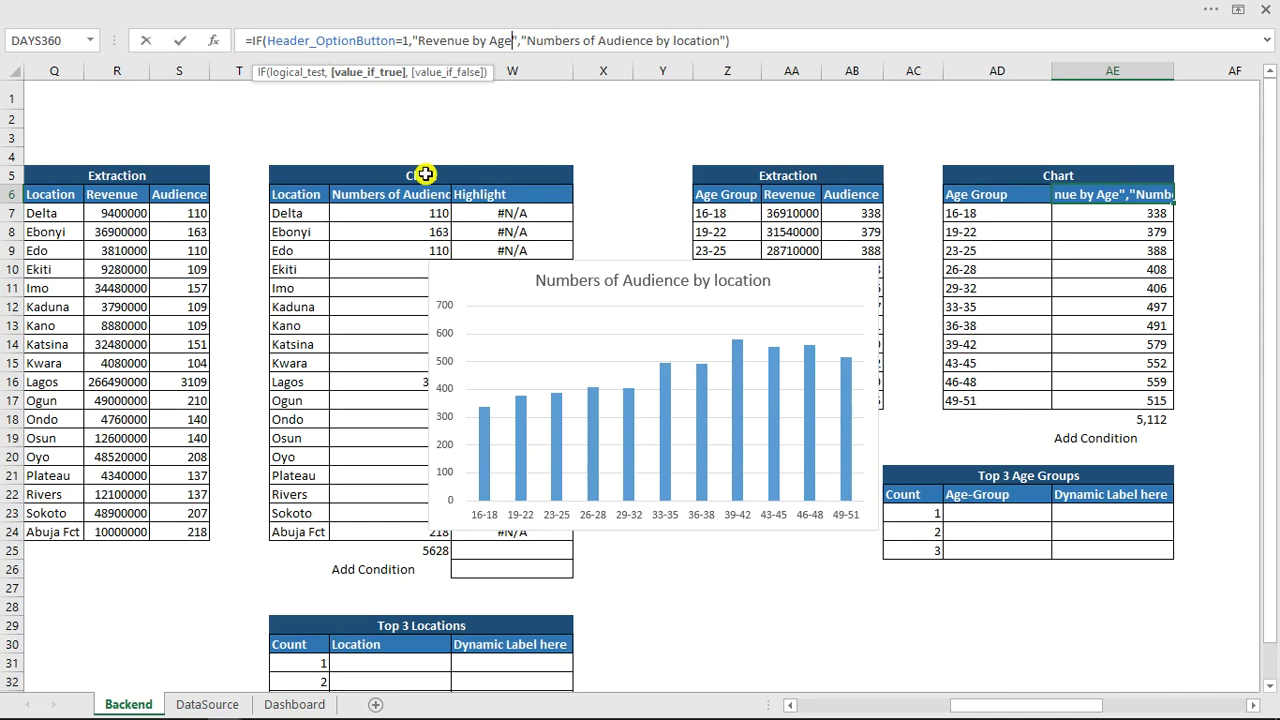
{"action": "type", "text": "="}
{"action": "key", "text": "BackSpace"}
{"action": "type", "text": "-Grpi"}
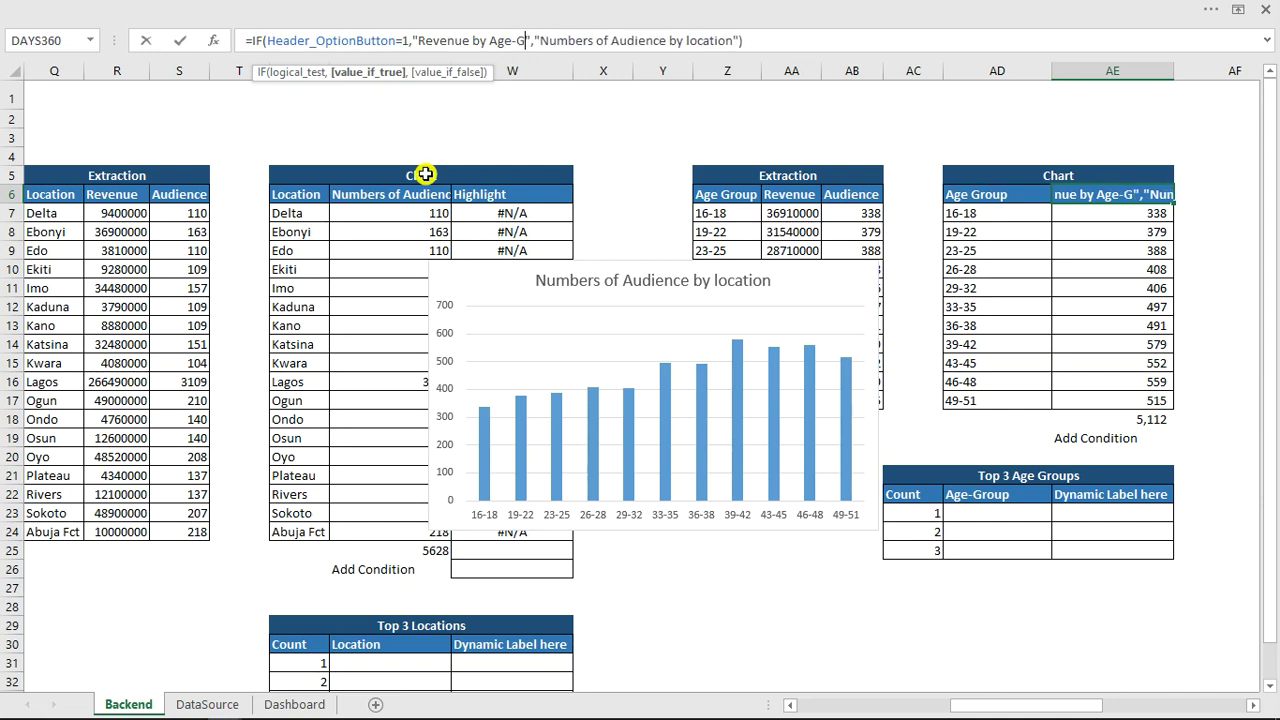
{"action": "key", "text": "BackSpace"}
{"action": "key", "text": "BackSpace"}
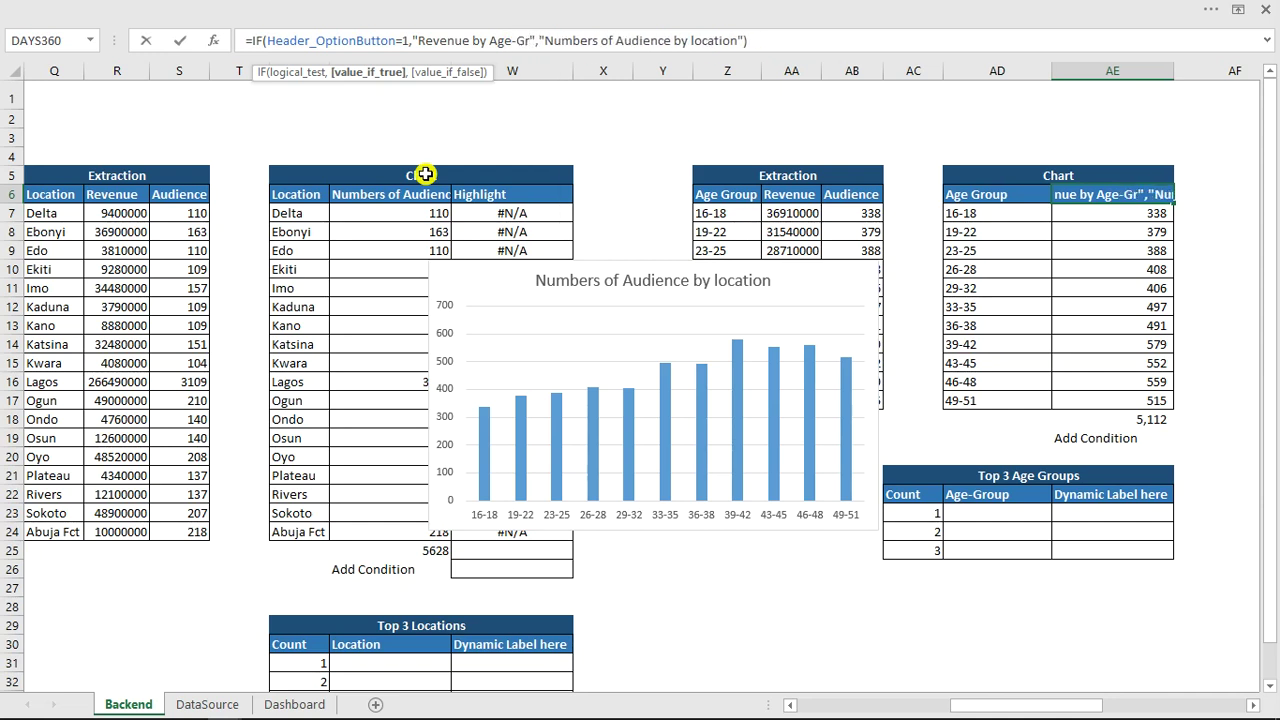
{"action": "type", "text": "oups"}
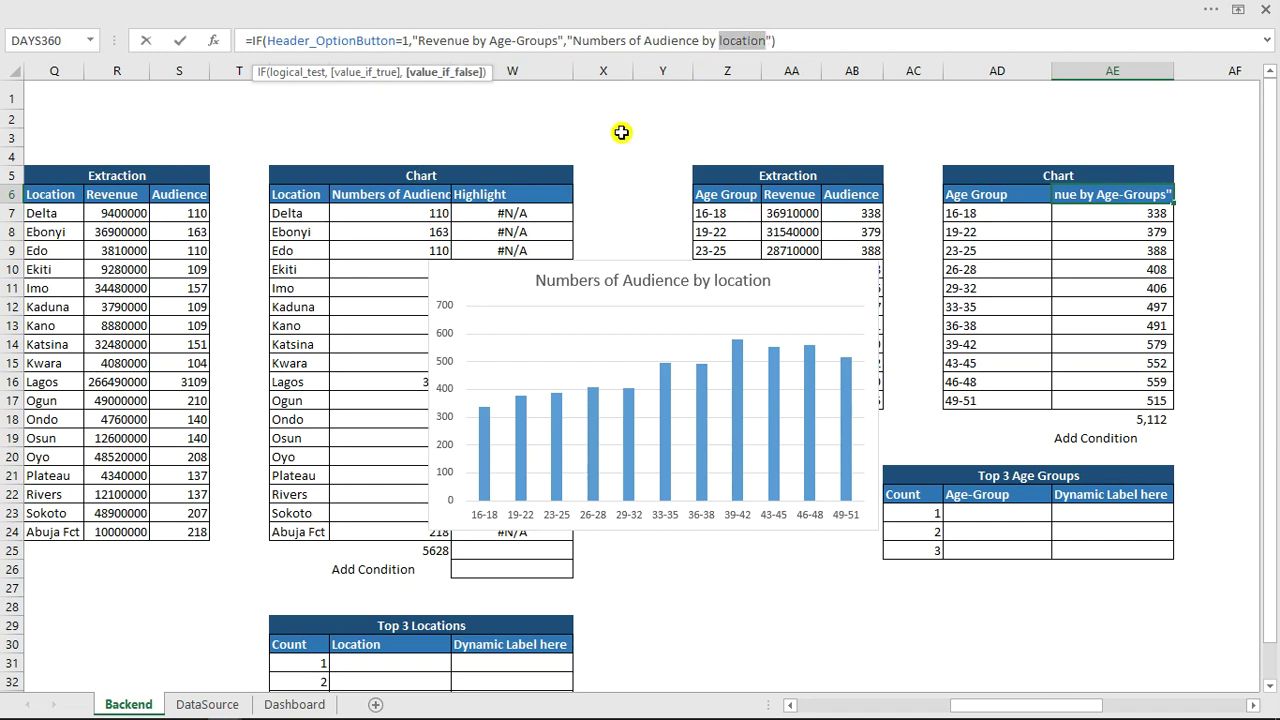
Change the audience label in the AE6 formula to "Numbers of Audience by Age-Groups".
{"action": "type", "text": "Age-"}
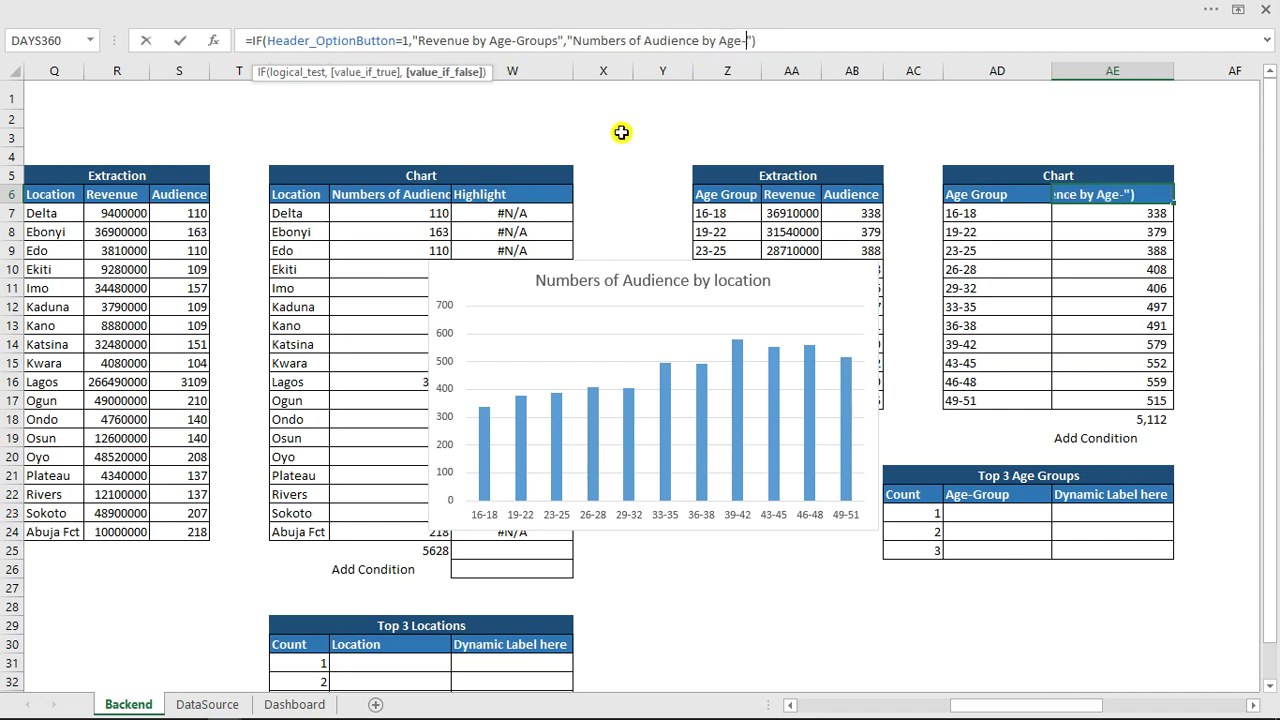
{"action": "type", "text": "Groups"}
{"action": "key", "text": "End"}
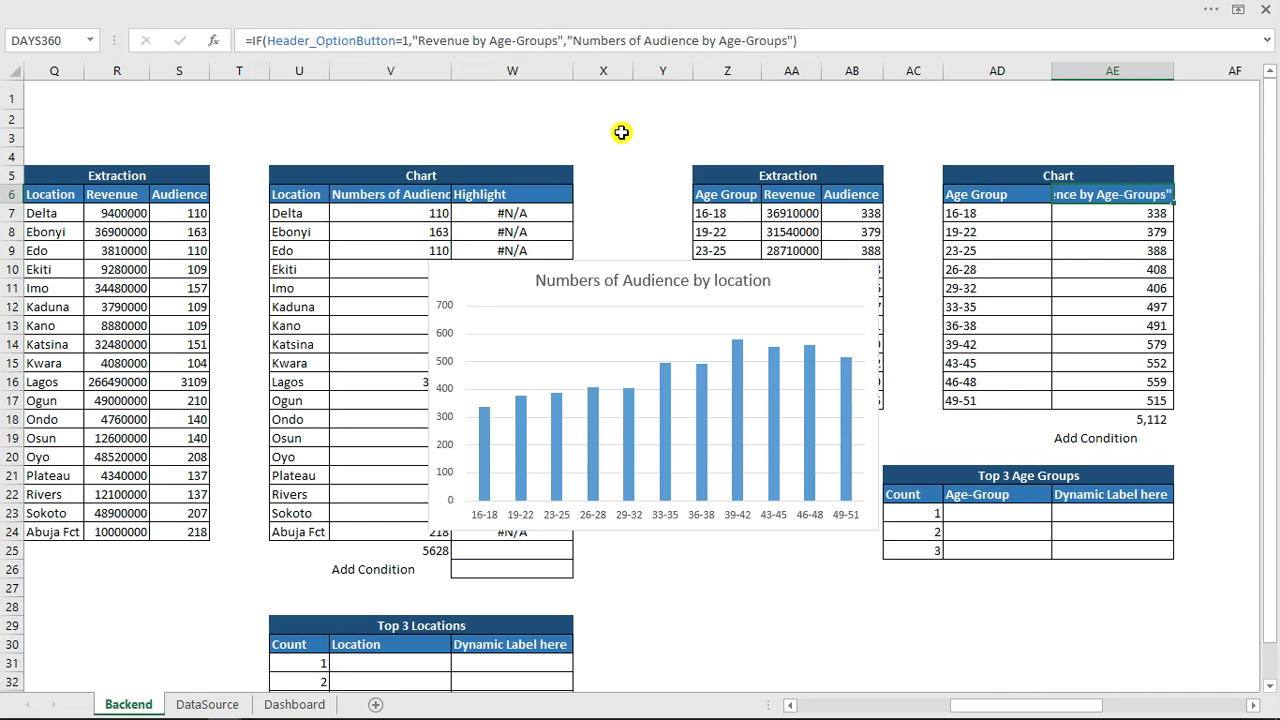
Enter the edited AE6 header formula and shorten the age-group column chart from its upper edge.
{"action": "key", "text": "Return"}
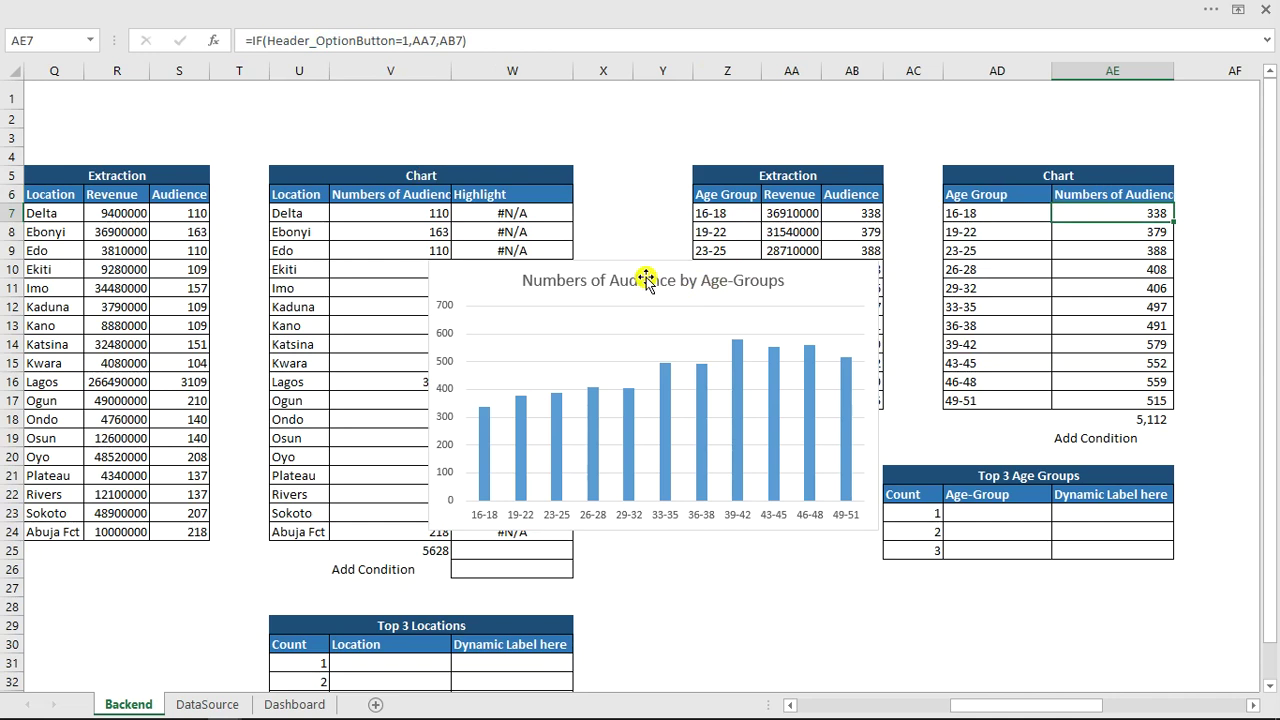
{"action": "left_click", "coordinate": [640, 268]}
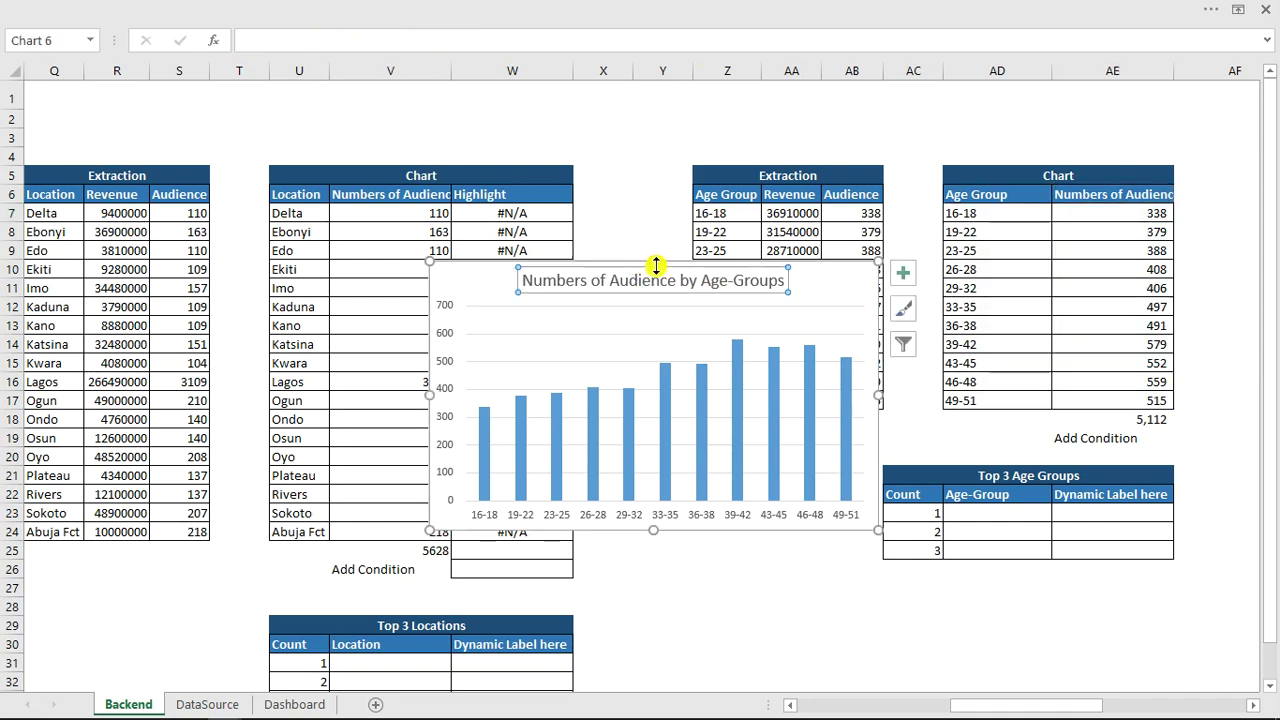
{"action": "left_click_drag", "start_coordinate": [654, 262], "coordinate": [654, 352]}
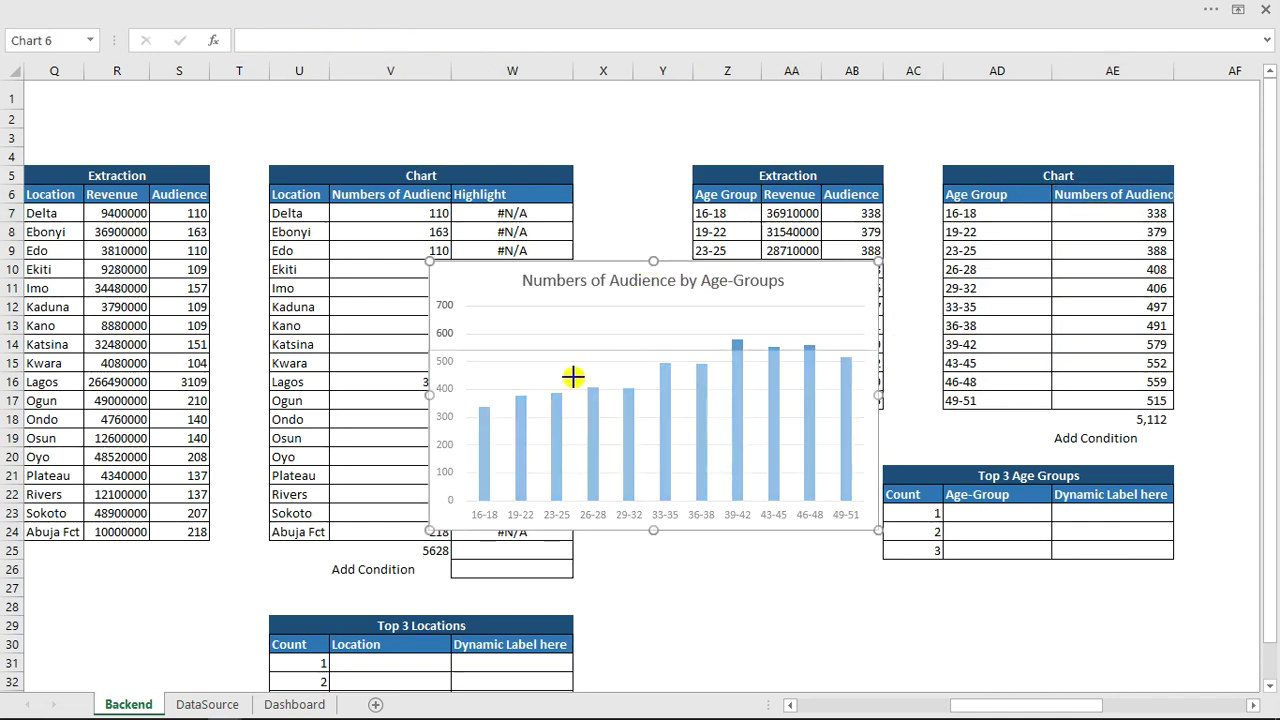
Delete the vertical axis and the gridlines from the age-group chart.
{"action": "left_click", "coordinate": [443, 418]}
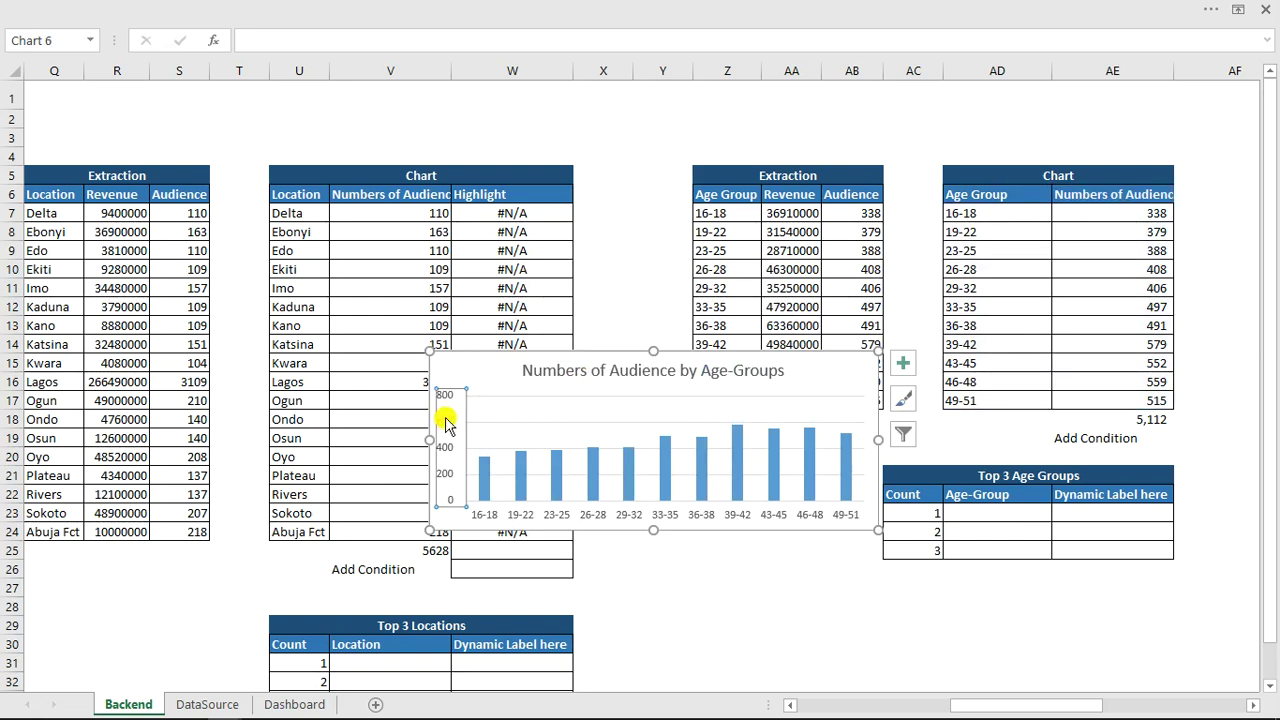
{"action": "key", "text": "Delete"}
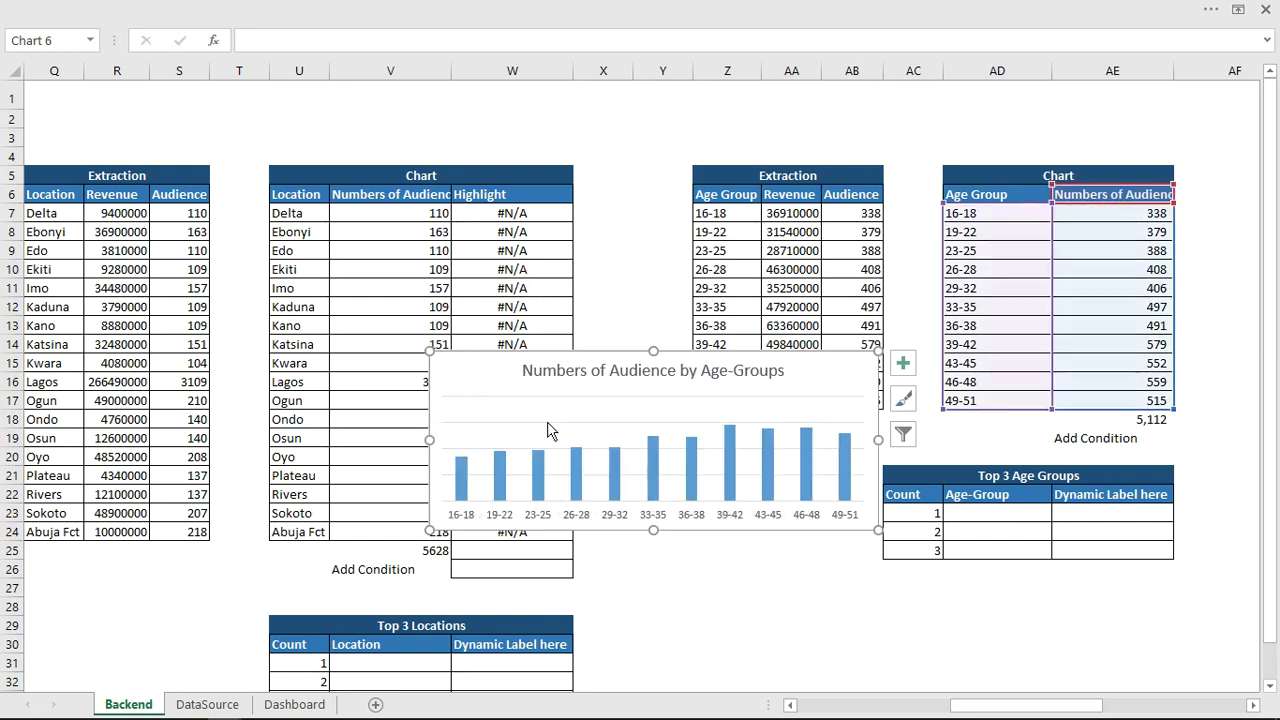
{"action": "left_click", "coordinate": [549, 424]}
{"action": "key", "text": "Delete"}
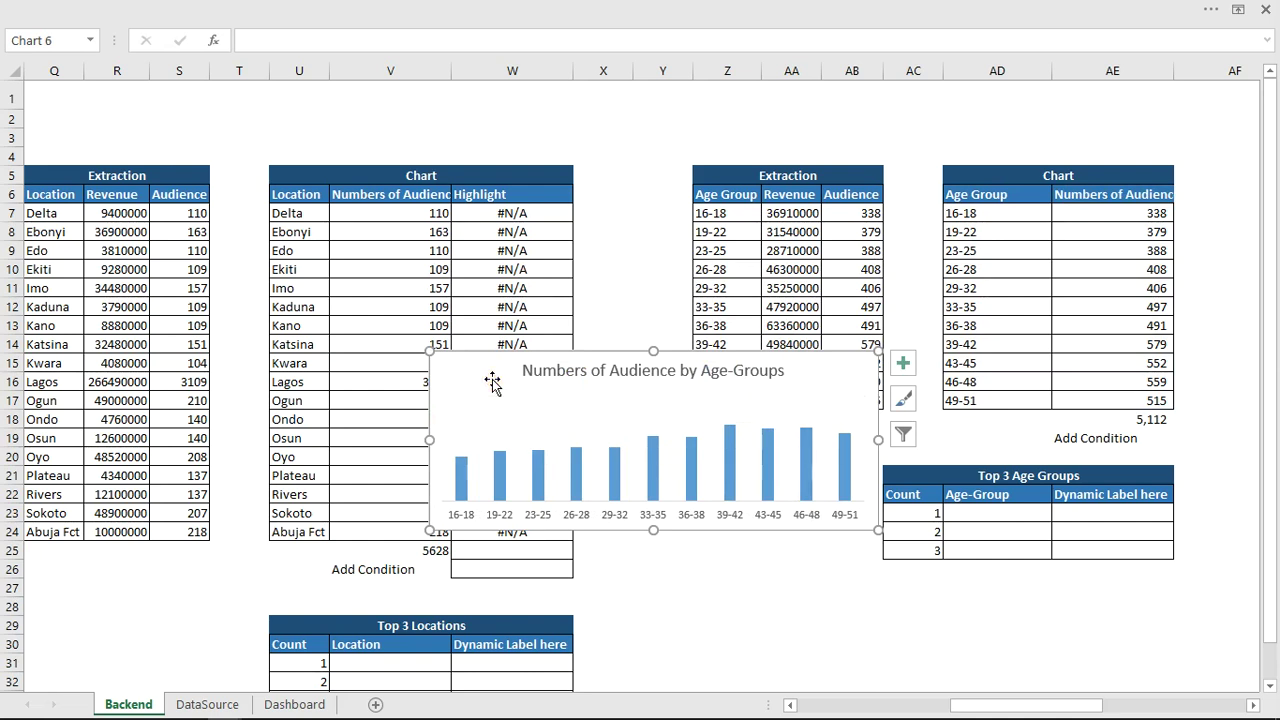
Move the age-group chart from the Backend sheet into the blank panel above the location chart's left part on the Dashboard sheet.
{"action": "key", "text": "ctrl+x"}
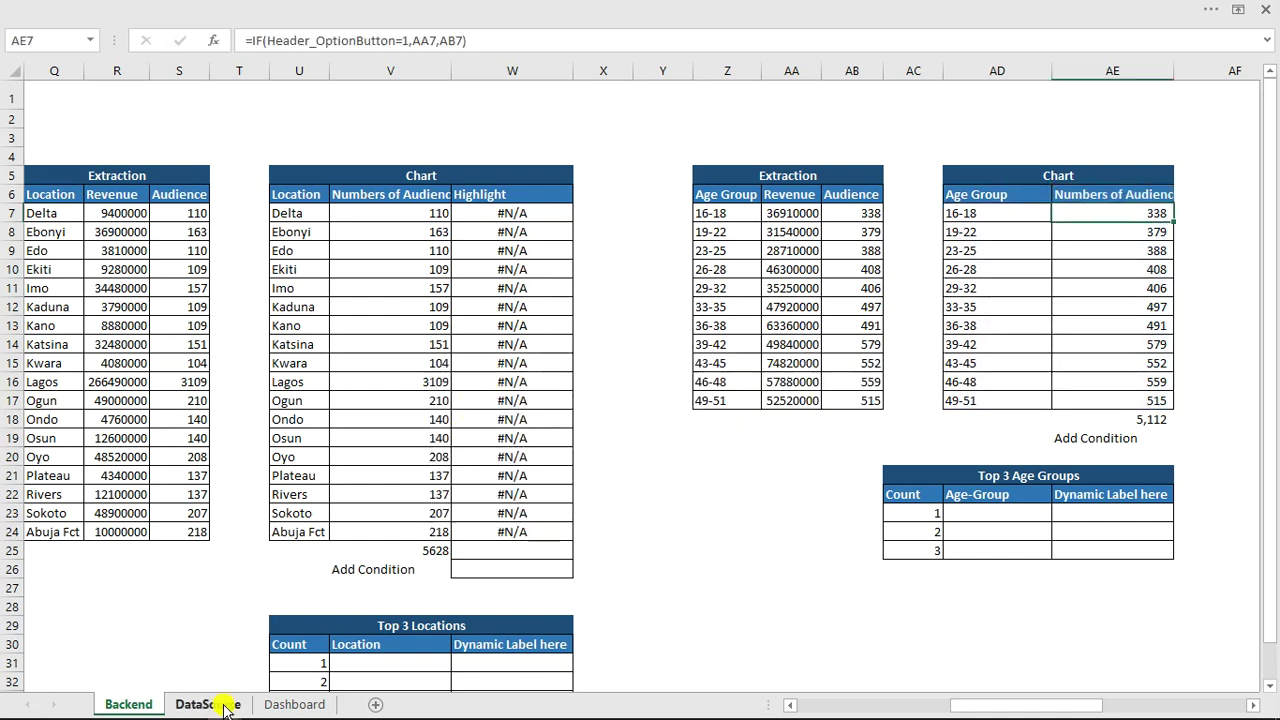
{"action": "left_click", "coordinate": [290, 704]}
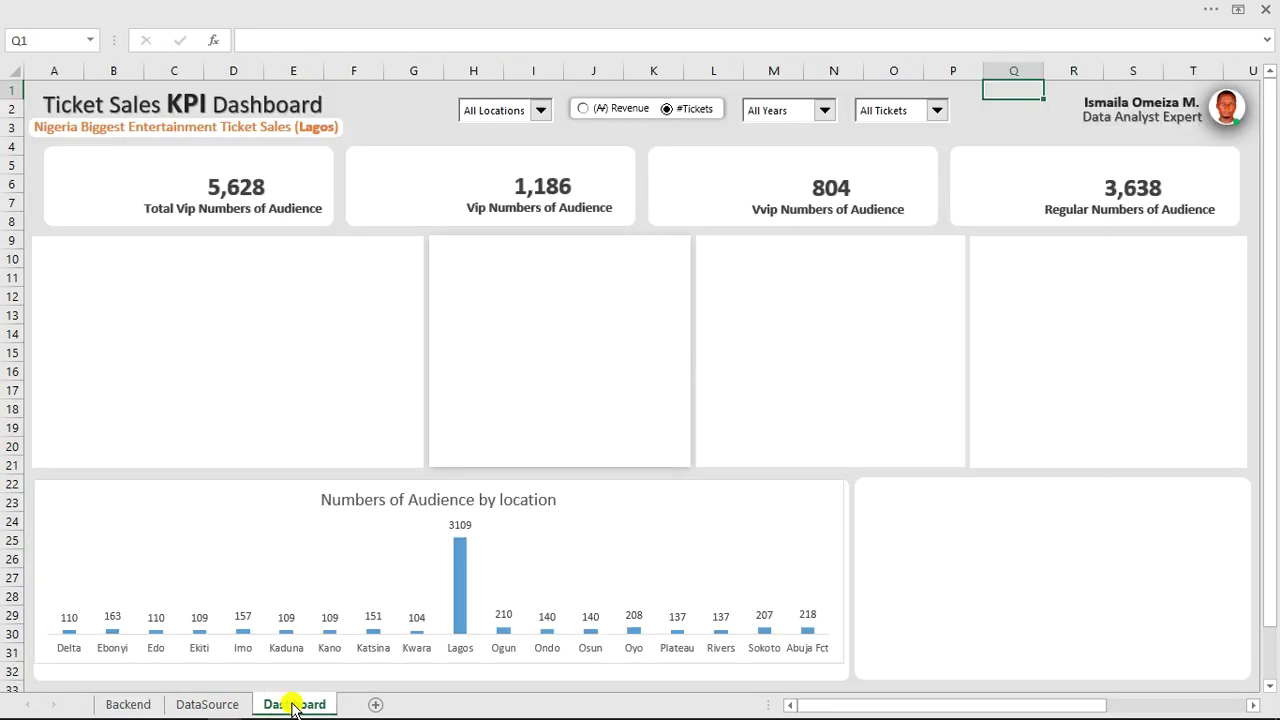
{"action": "left_click", "coordinate": [375, 329]}
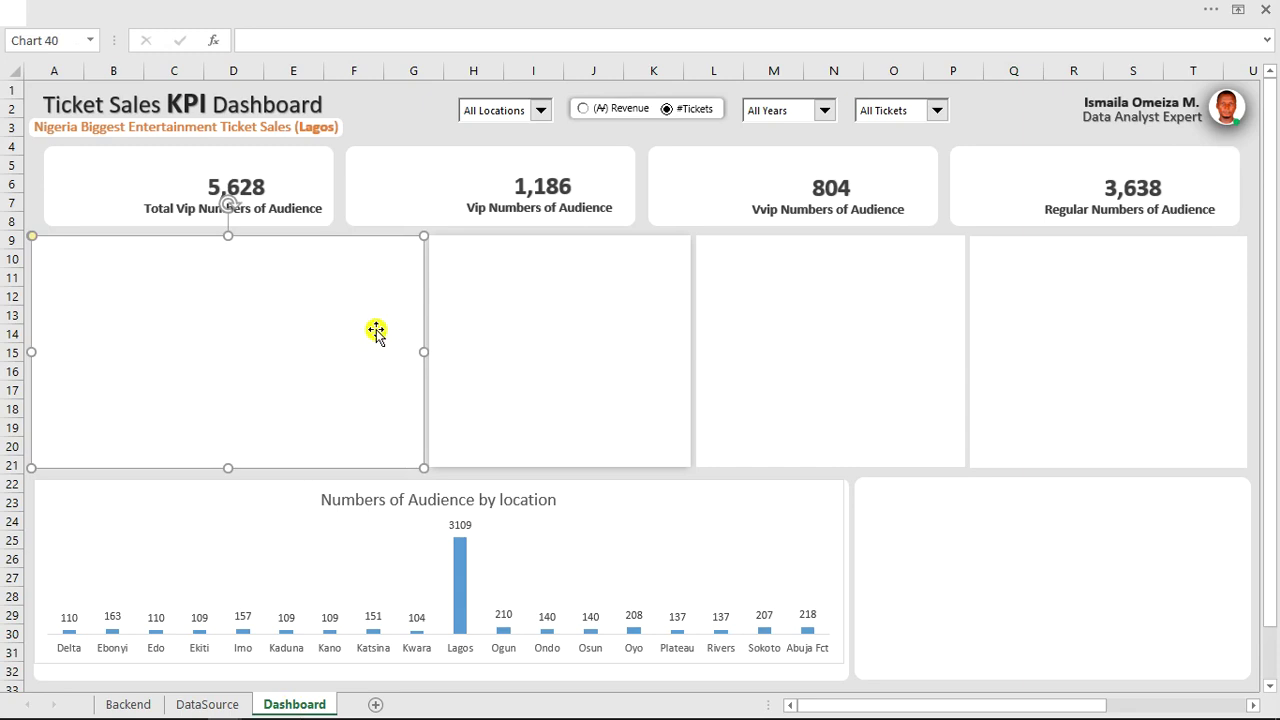
{"action": "left_click_drag", "start_coordinate": [482, 326], "coordinate": [417, 343]}
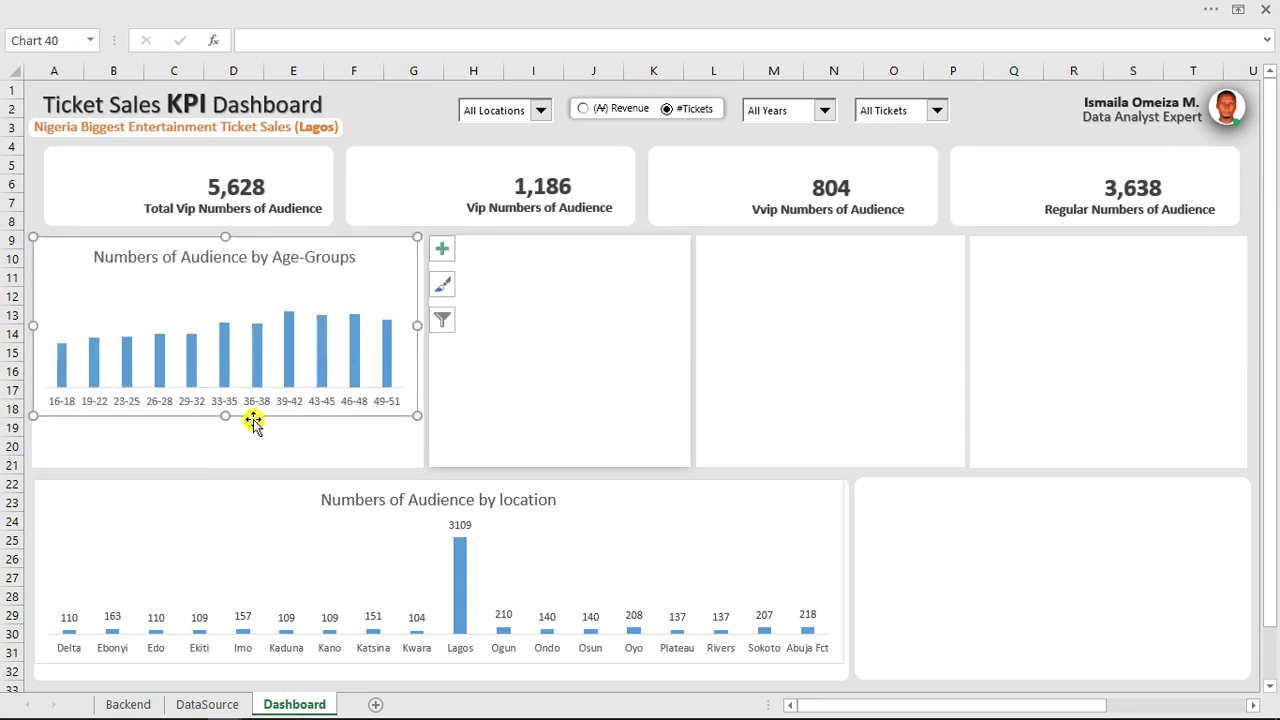
Enlarge the age-group chart downward and to the right so it fills its dashboard panel.
{"action": "left_click_drag", "start_coordinate": [224, 426], "coordinate": [224, 463]}
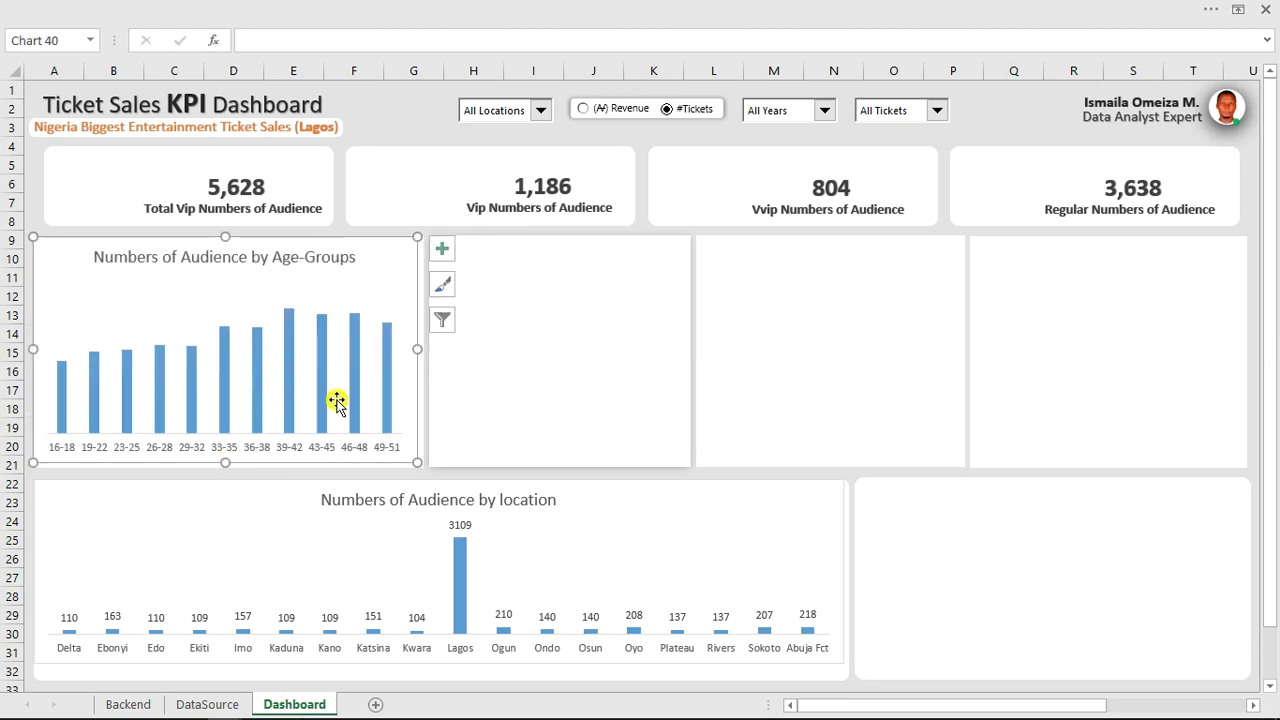
{"action": "left_click_drag", "start_coordinate": [415, 350], "coordinate": [424, 352]}
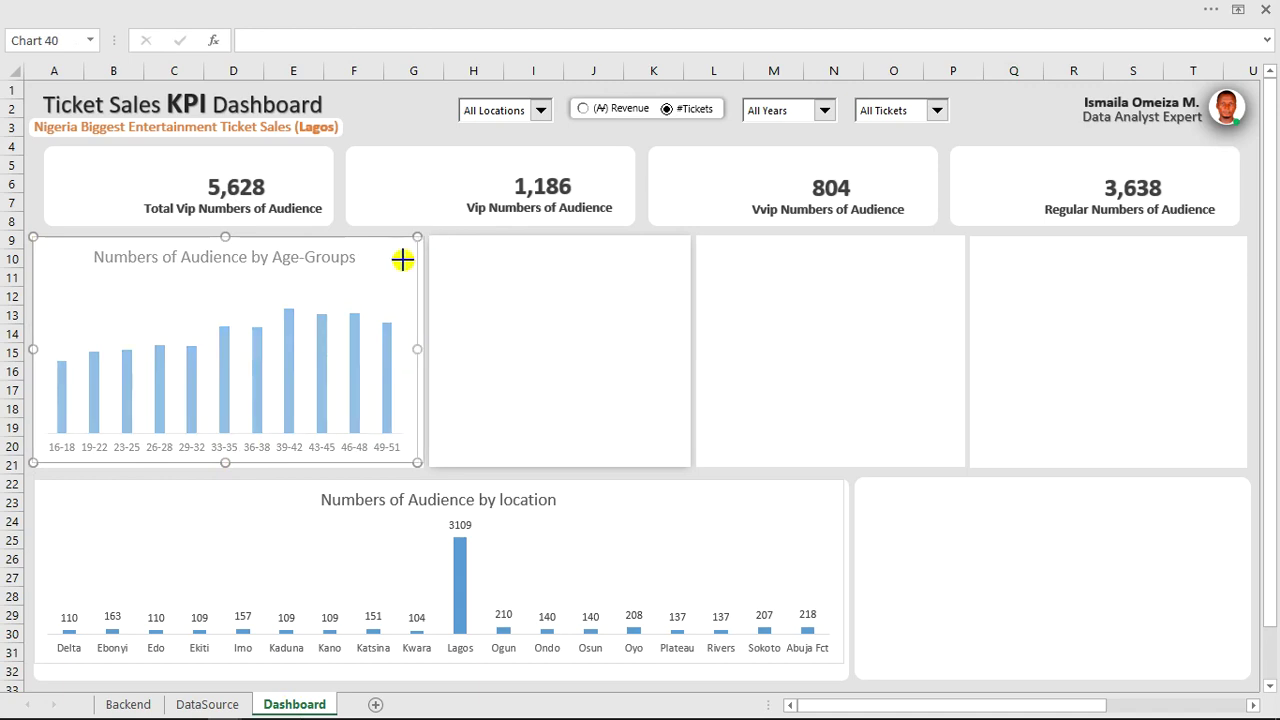
{"action": "left_click", "coordinate": [400, 106]}
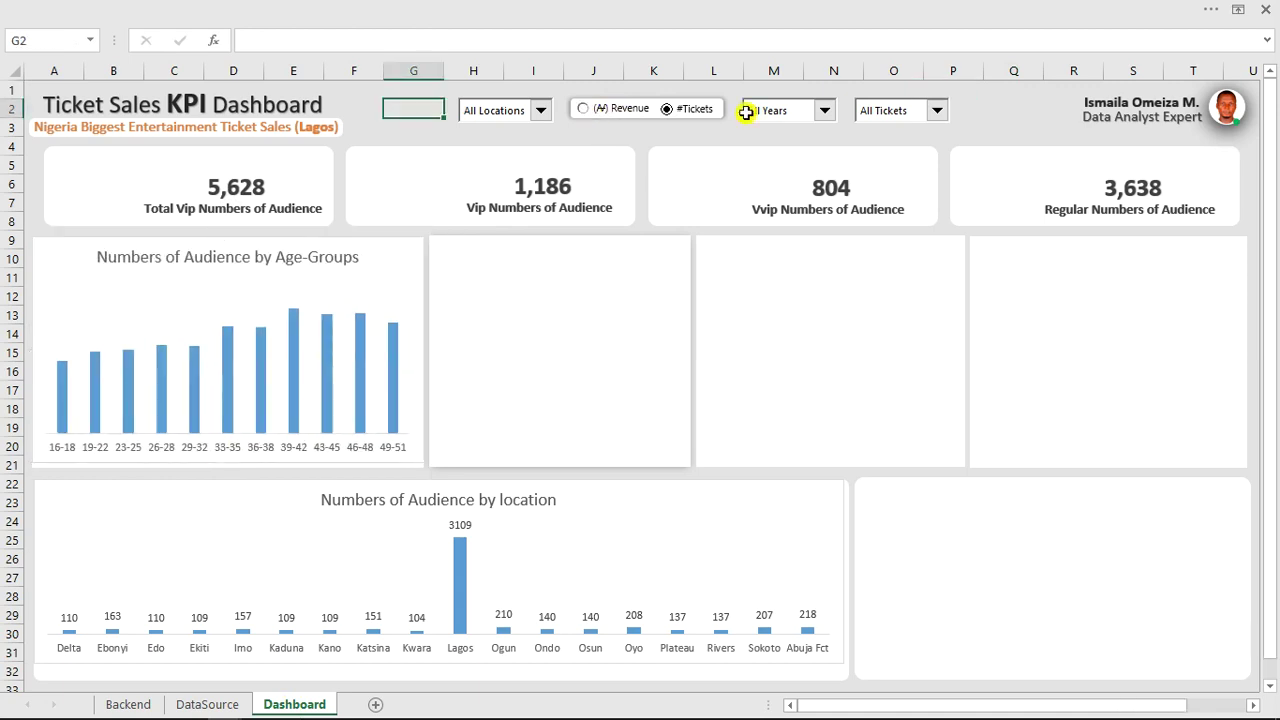
Test the age-group chart by setting the ticket type filter to VIP and to VVIP.
{"action": "left_click", "coordinate": [937, 110]}
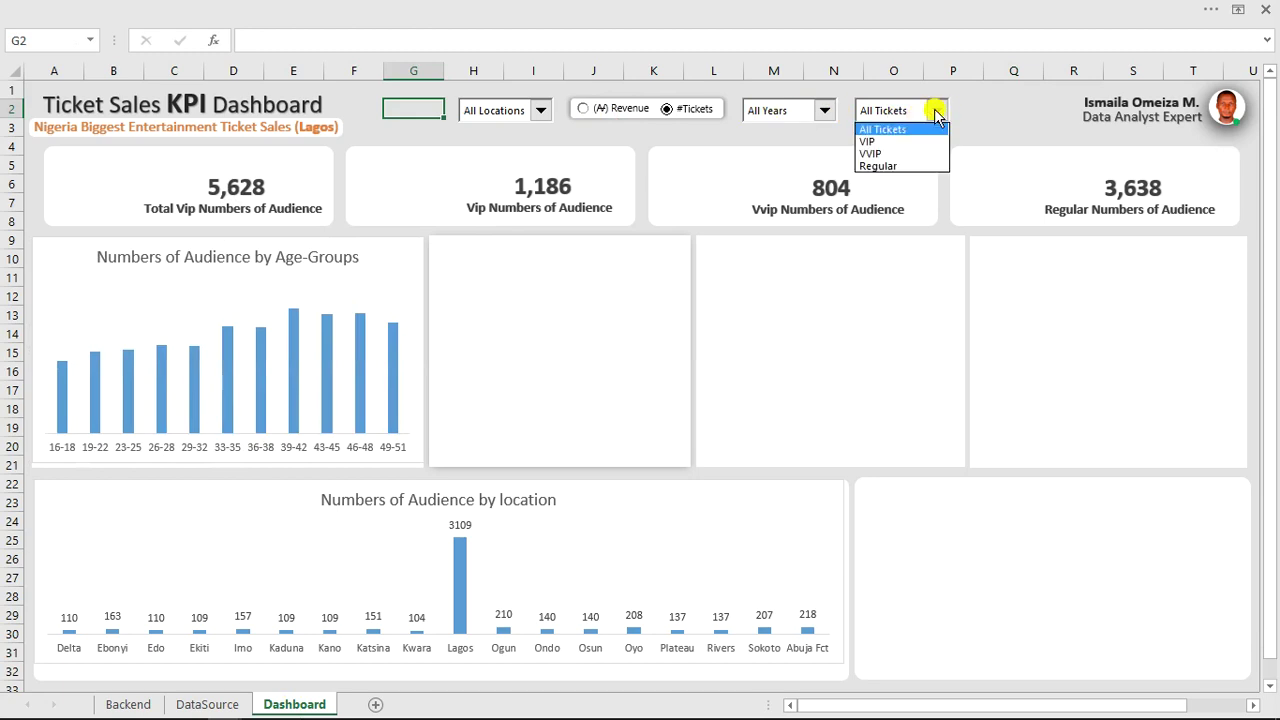
{"action": "key", "text": "Escape"}
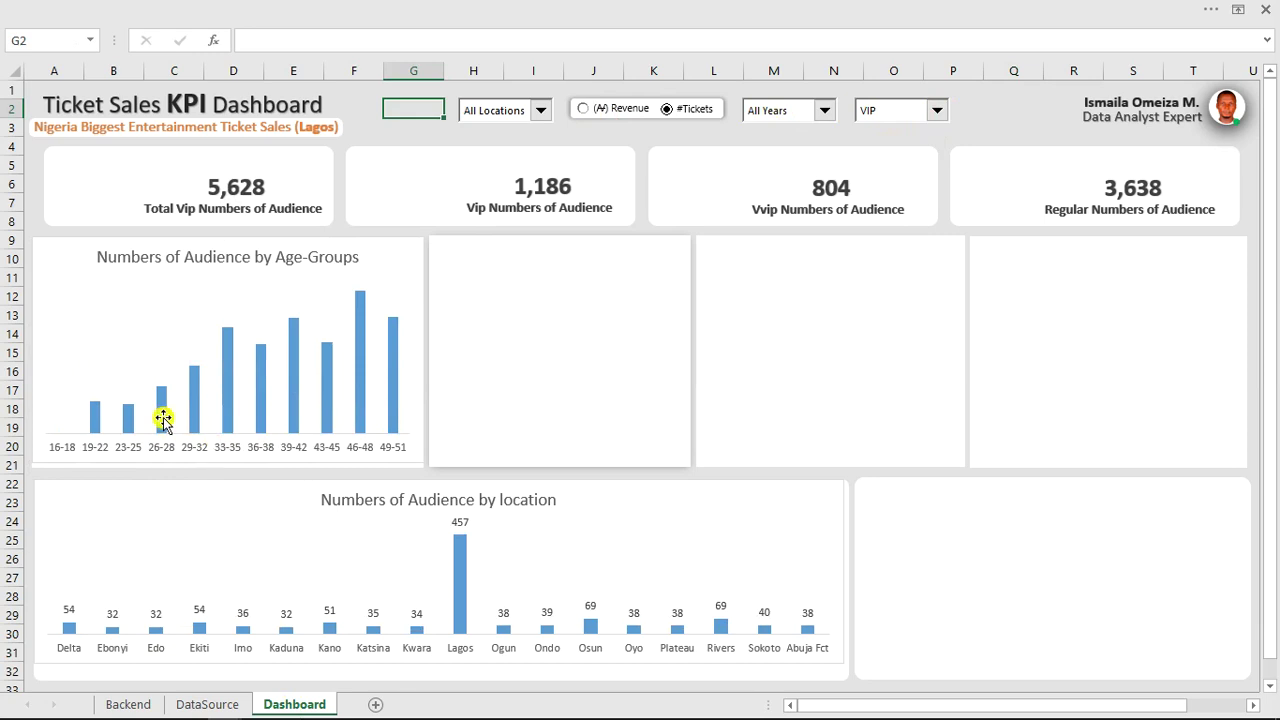
{"action": "left_click", "coordinate": [938, 110]}
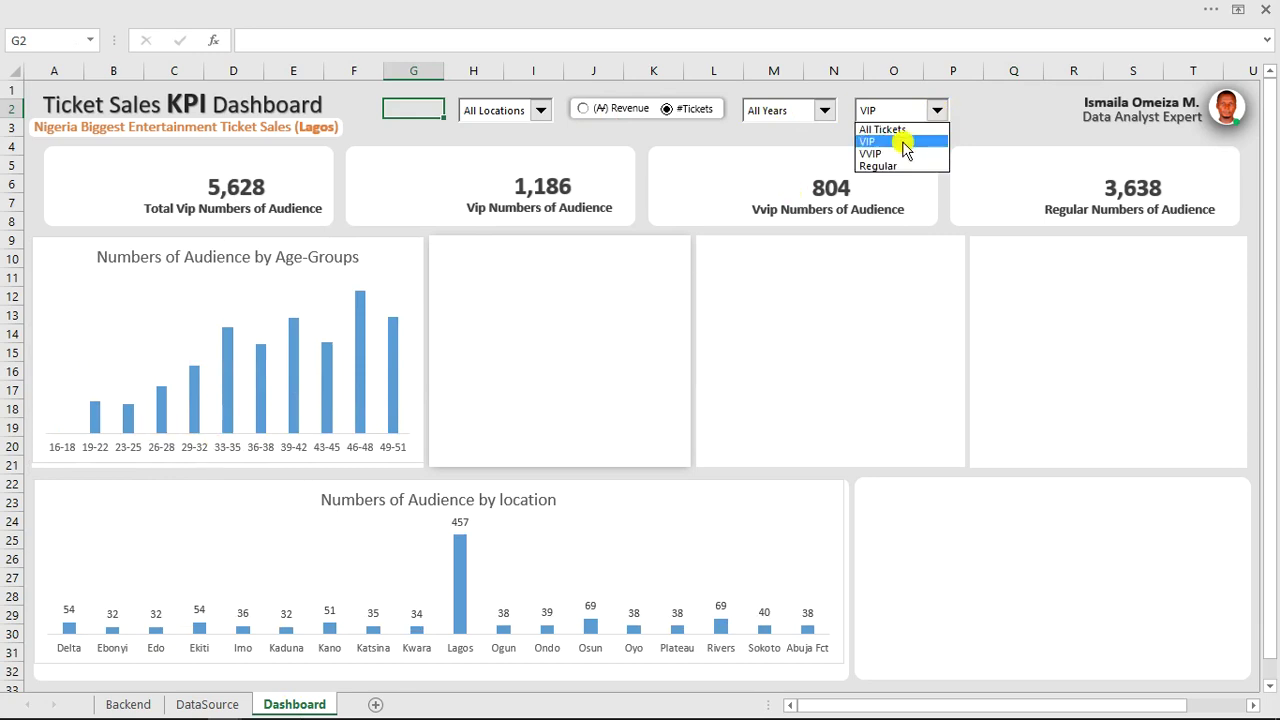
{"action": "left_click", "coordinate": [885, 137]}
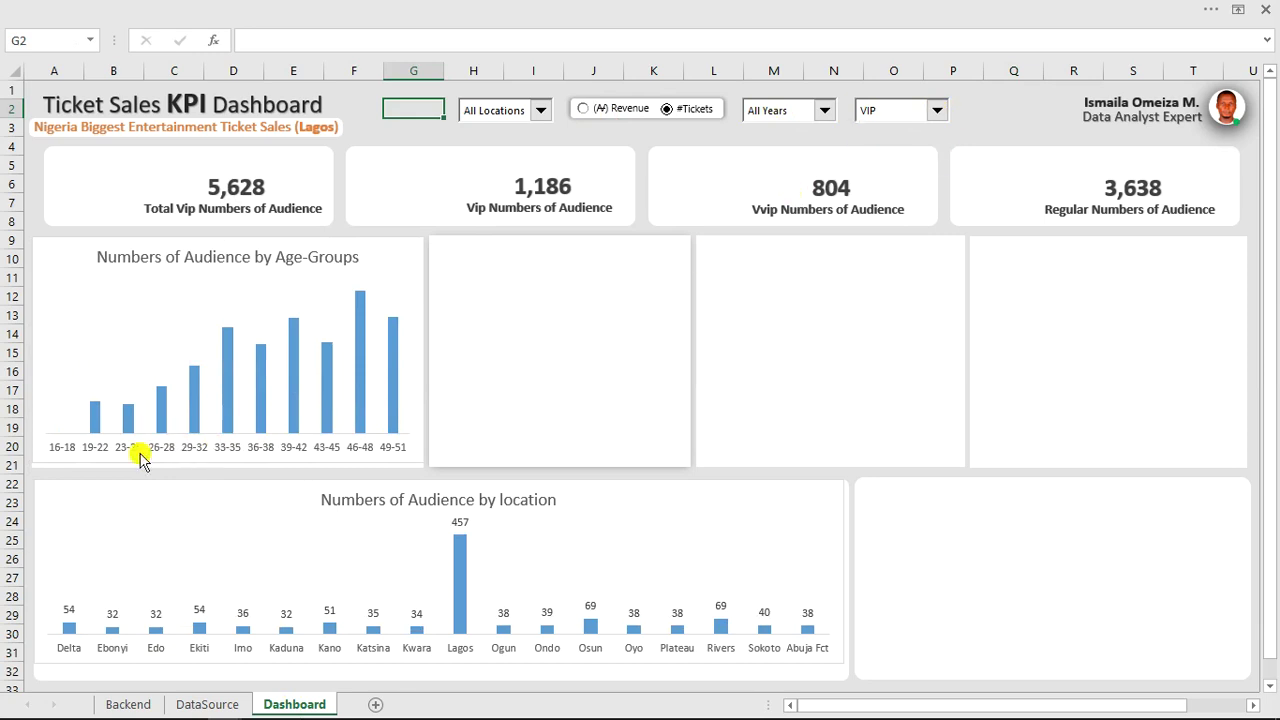
{"action": "key", "text": "Down"}
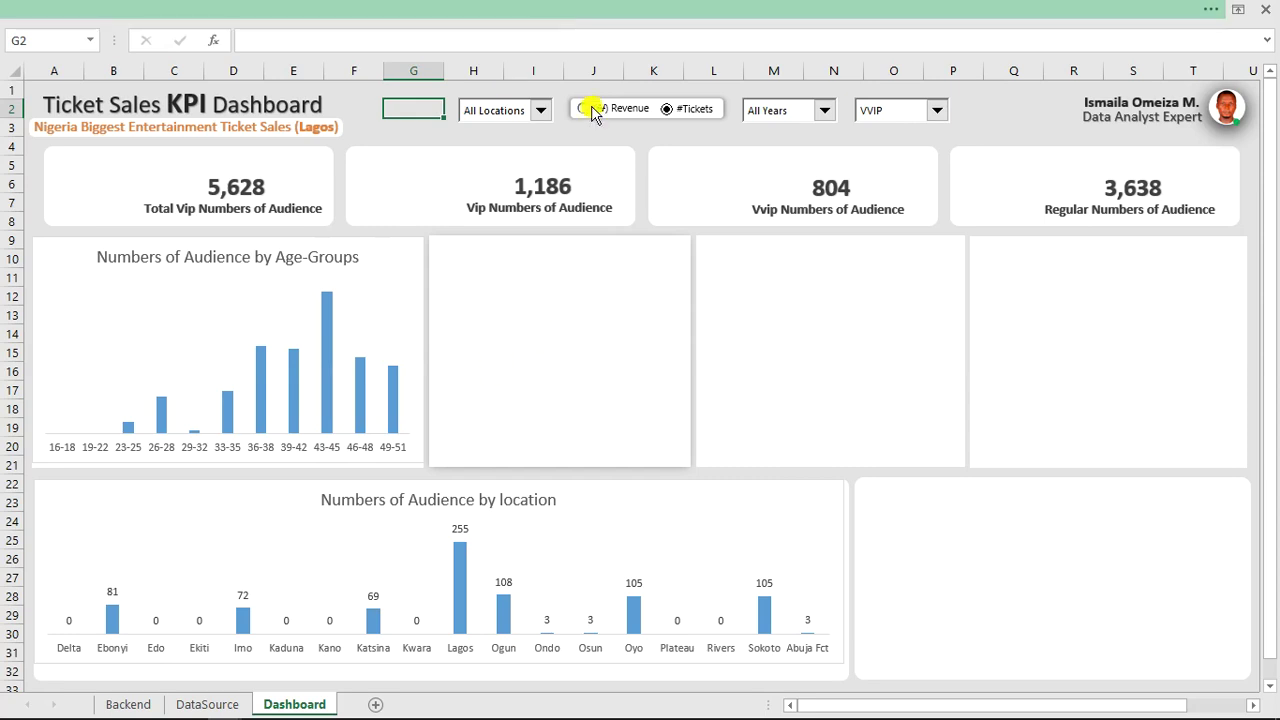
Examine the finished dashboard in the Tick Sales Dashboard workbook and return to the YouTube Class workbook.
{"action": "left_click", "coordinate": [615, 10]}
{"action": "left_click", "coordinate": [468, 45]}
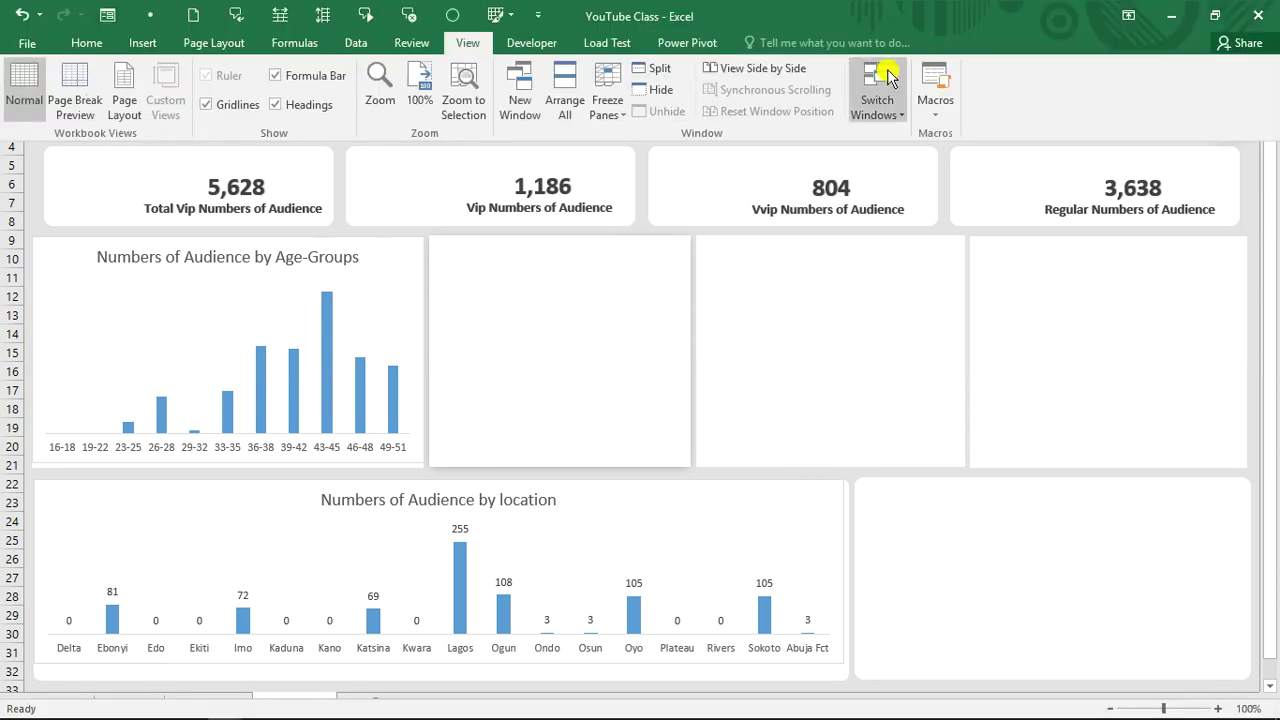
{"action": "left_click", "coordinate": [895, 112]}
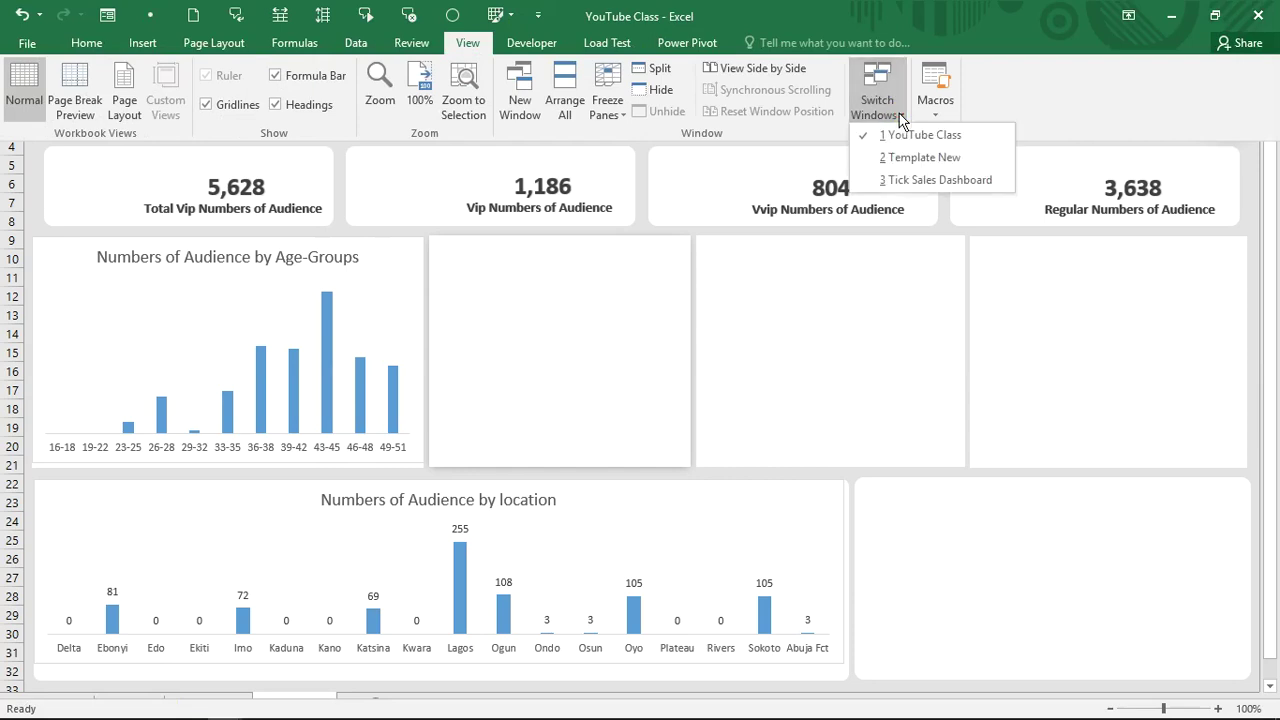
{"action": "left_click", "coordinate": [897, 181]}
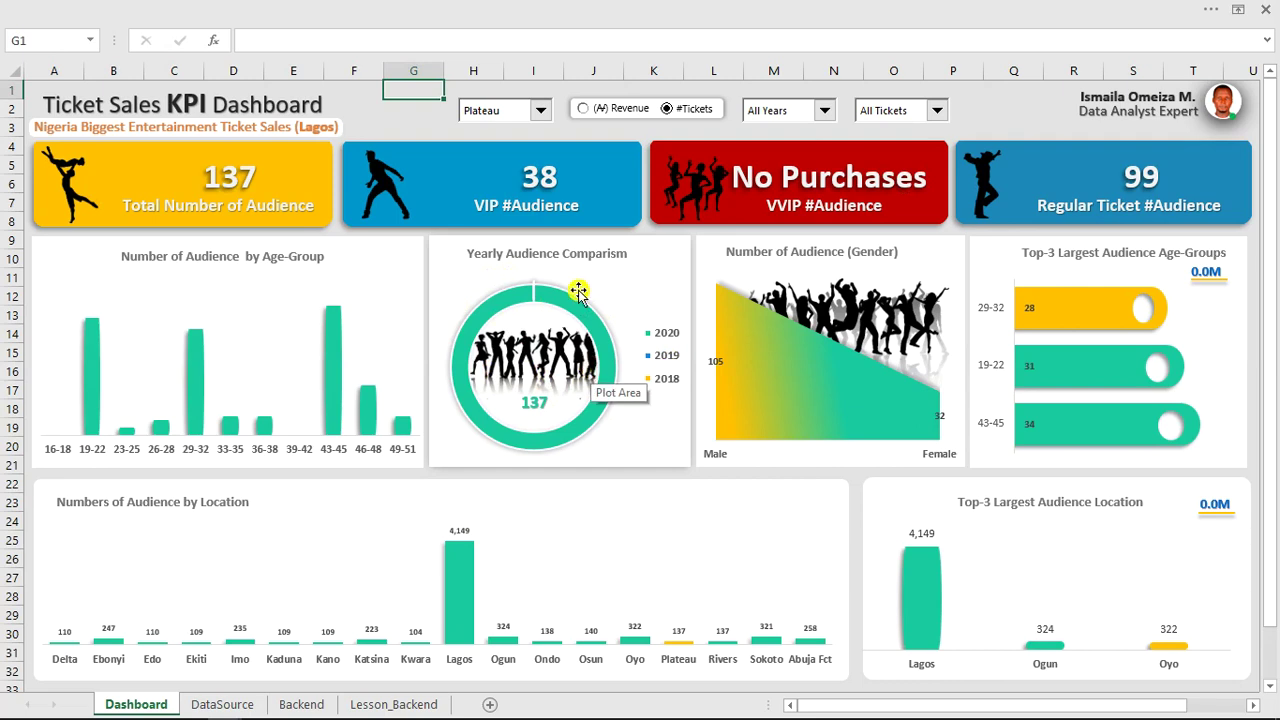
{"action": "mouse_move", "coordinate": [530, 8]}
{"action": "left_click", "coordinate": [870, 8]}
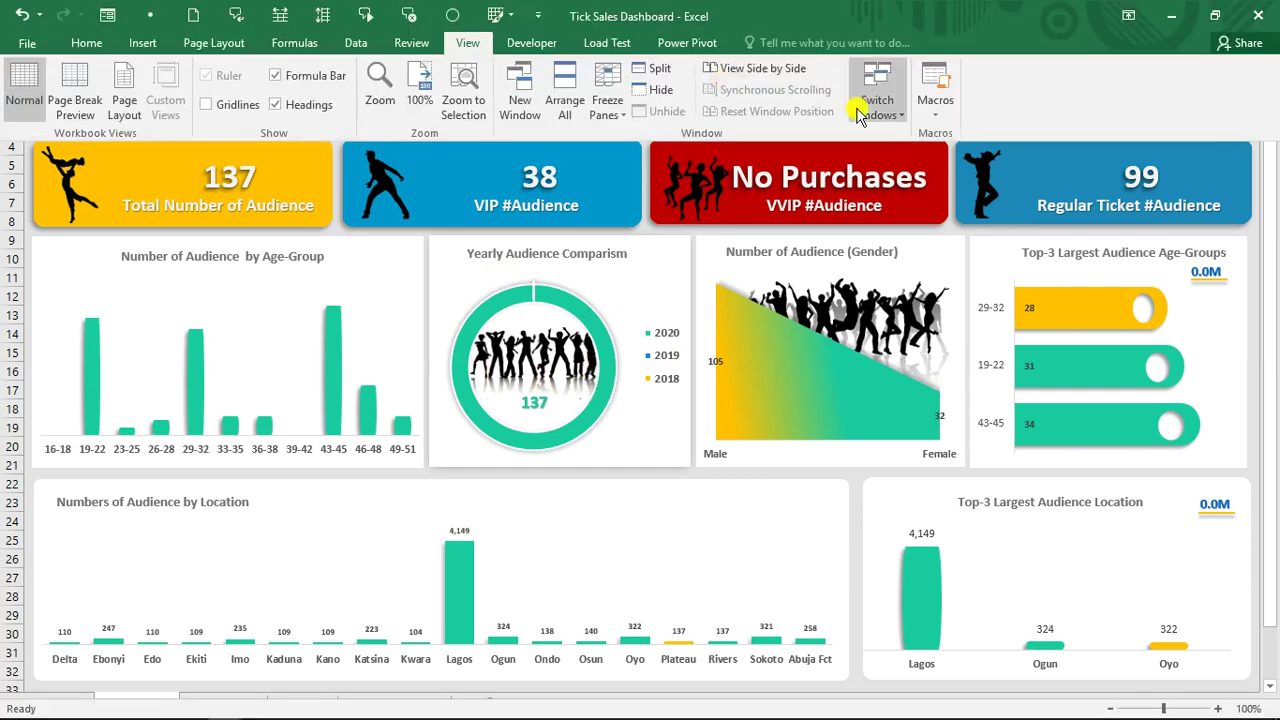
{"action": "left_click", "coordinate": [877, 95]}
{"action": "left_click", "coordinate": [903, 136]}
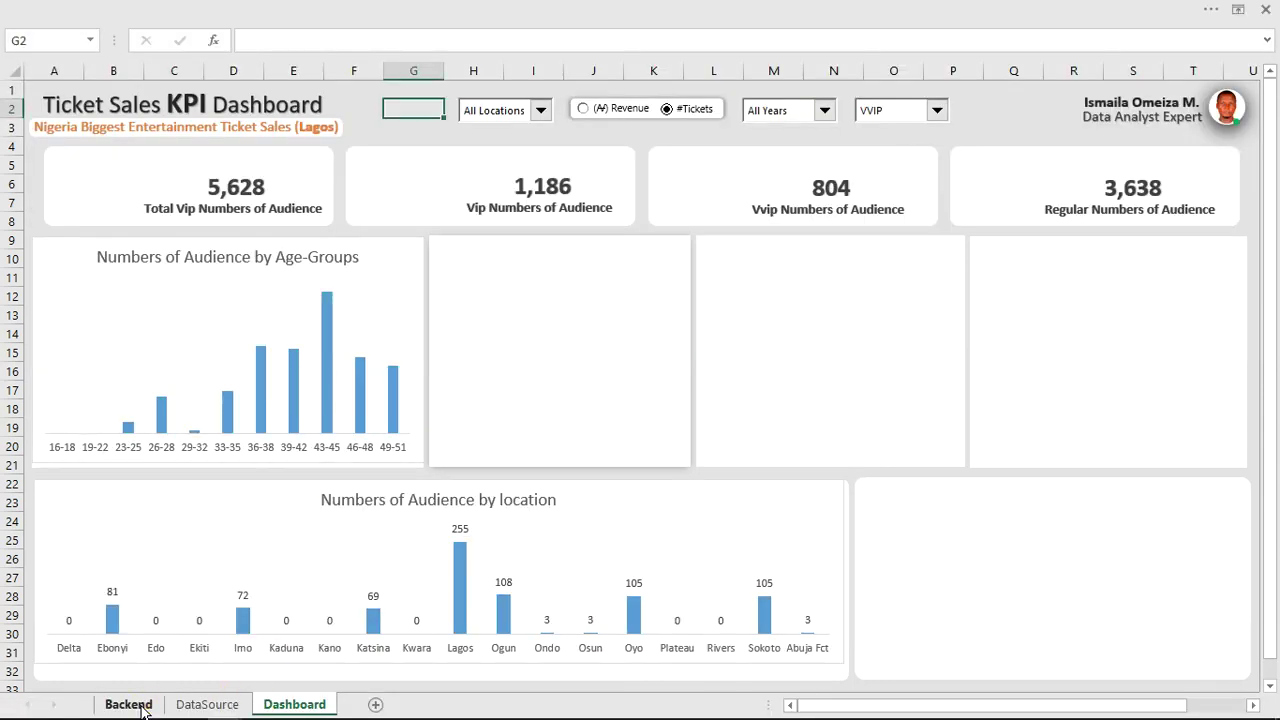
Copy the age-group revenue formula text from AA7 on the Backend sheet into AI7 of the yearly extraction table.
{"action": "left_click", "coordinate": [128, 705]}
{"action": "left_click_drag", "start_coordinate": [945, 709], "coordinate": [1034, 707]}
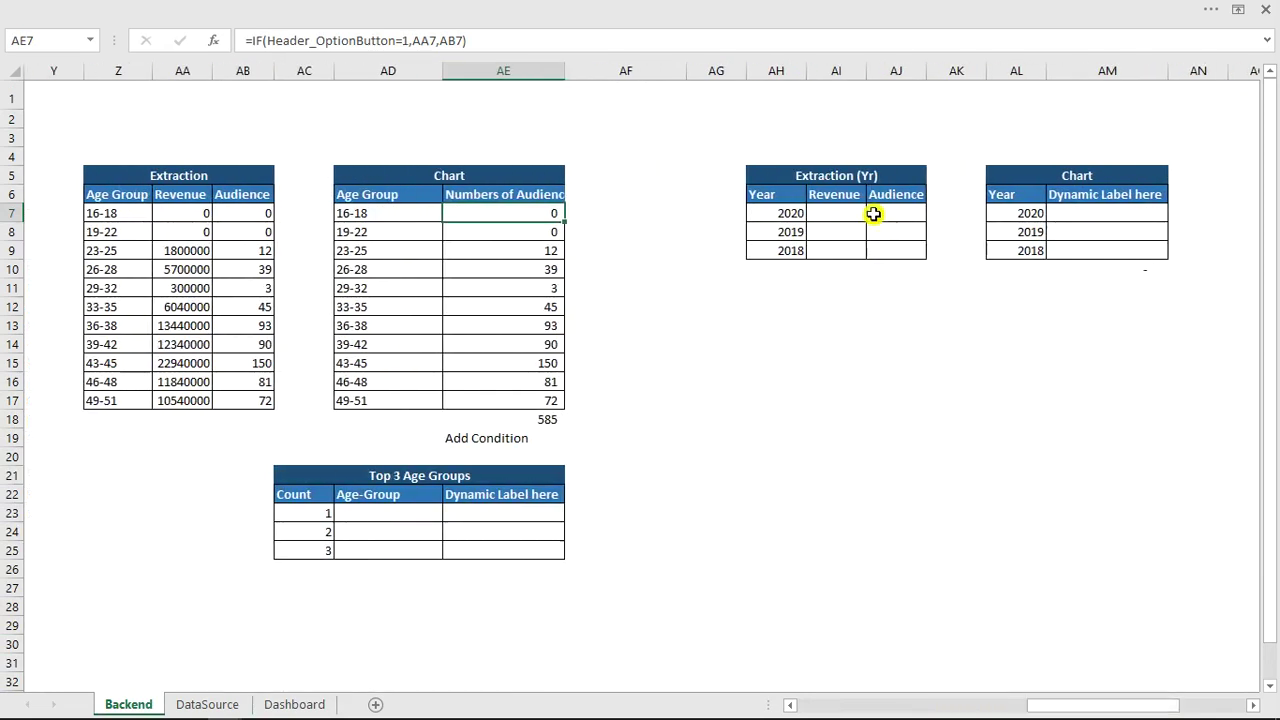
{"action": "left_click", "coordinate": [196, 213]}
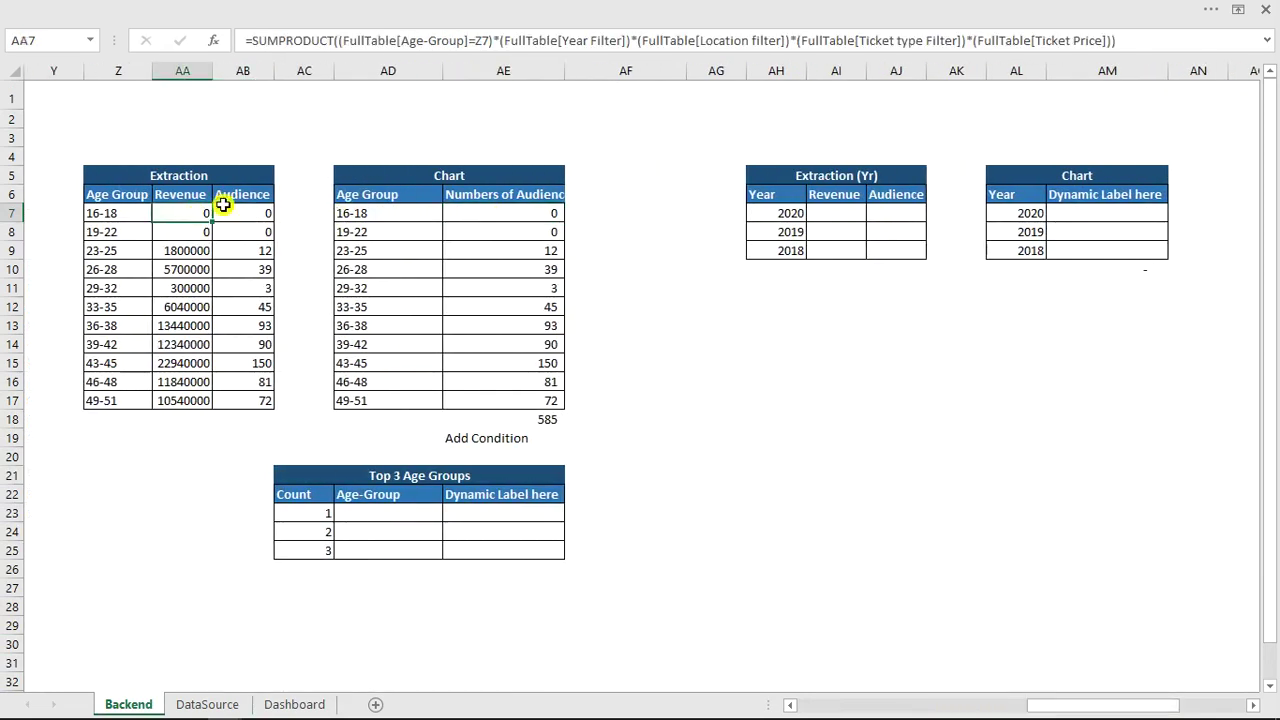
{"action": "left_click_drag", "start_coordinate": [1140, 42], "coordinate": [244, 43]}
{"action": "key", "text": "ctrl+c"}
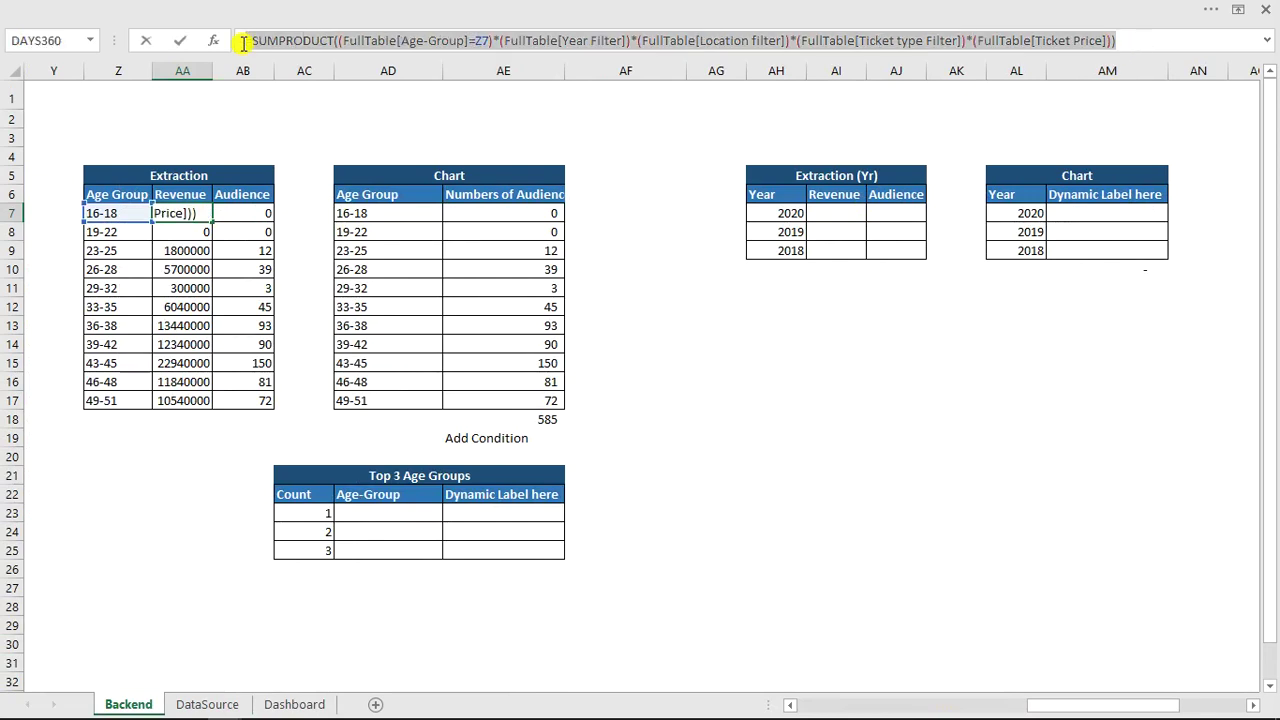
{"action": "key", "text": "Escape"}
{"action": "left_click", "coordinate": [856, 214]}
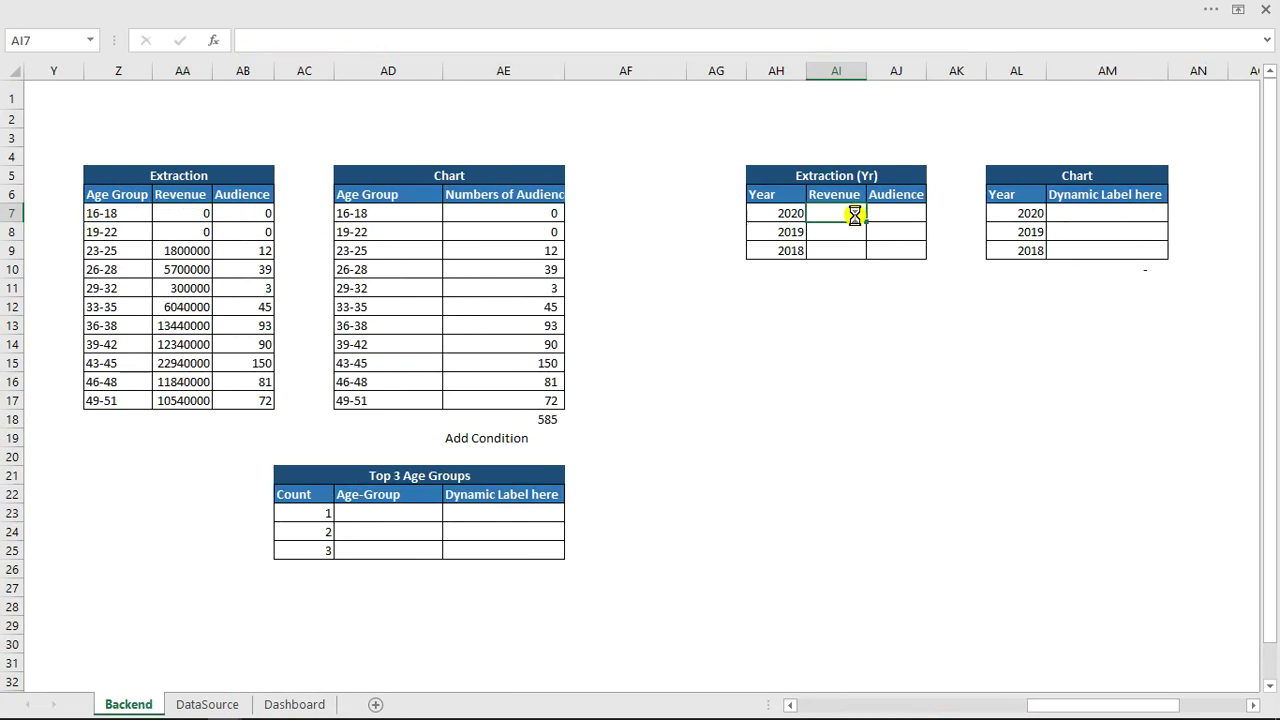
{"action": "key", "text": "ctrl+v"}
Change the first condition of the AI7 formula to FullTable[Year]=AH7.
{"action": "left_click", "coordinate": [508, 41]}
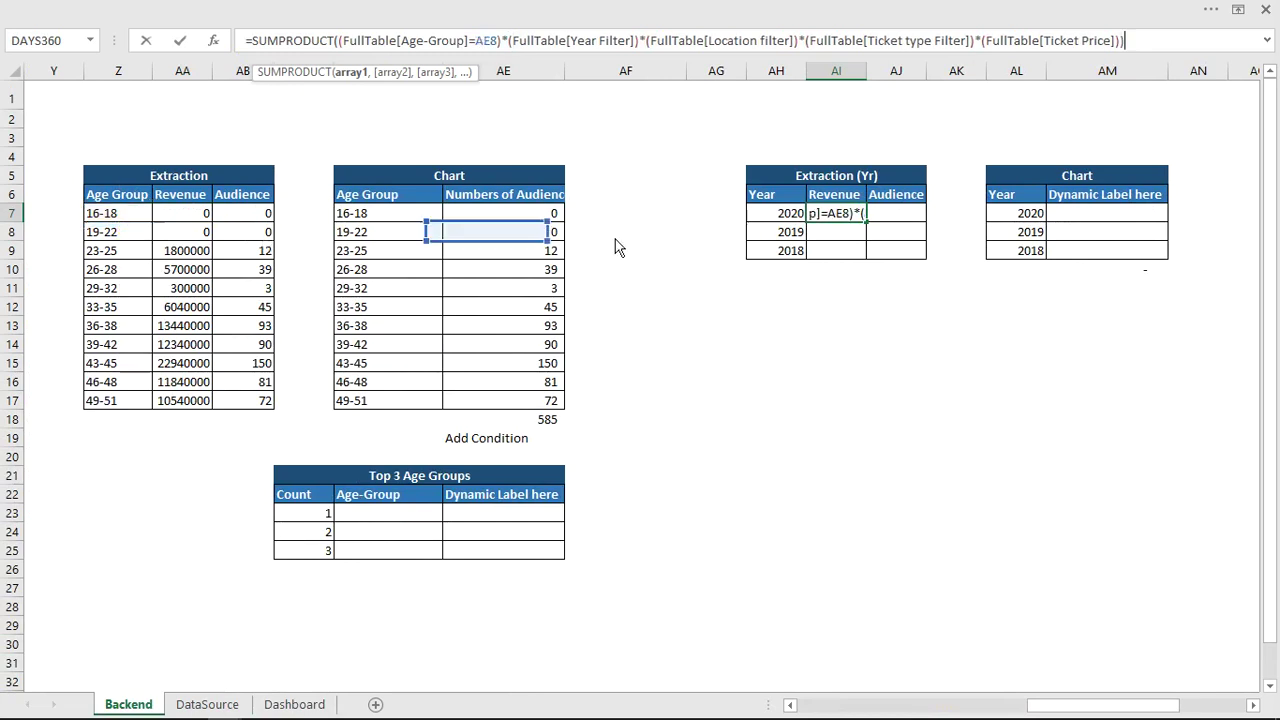
{"action": "left_click", "coordinate": [785, 222]}
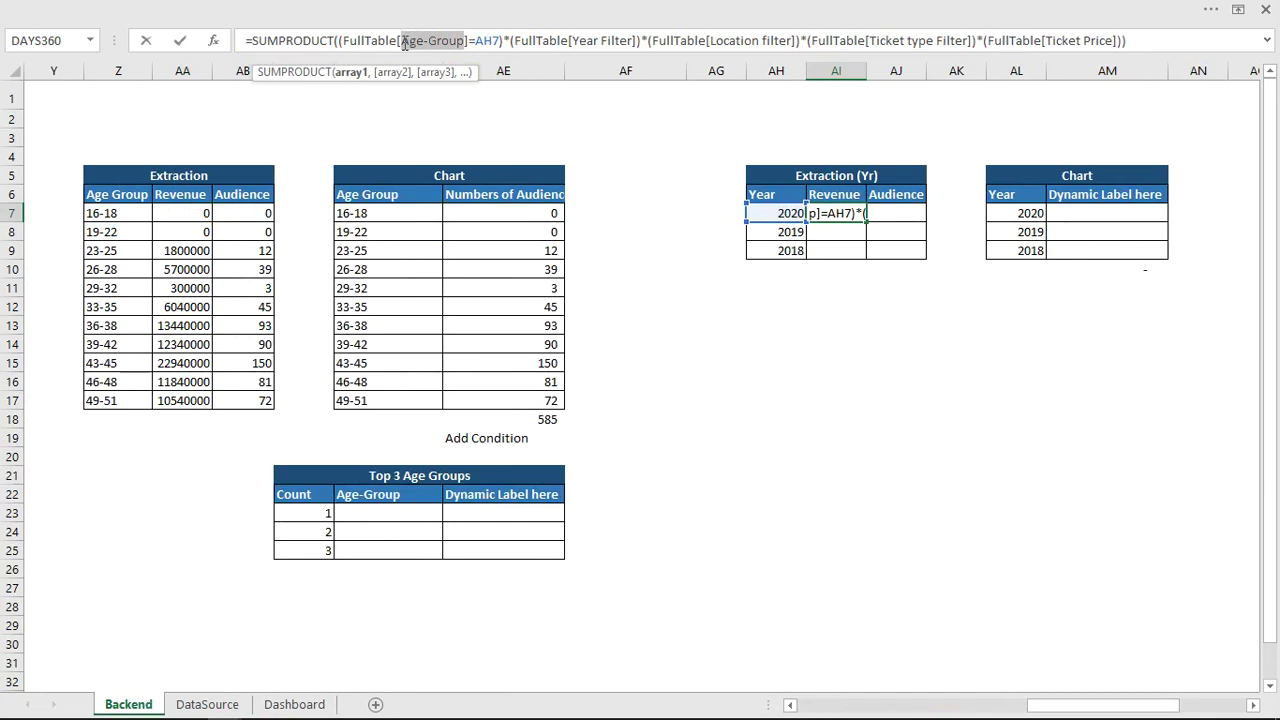
{"action": "type", "text": "y"}
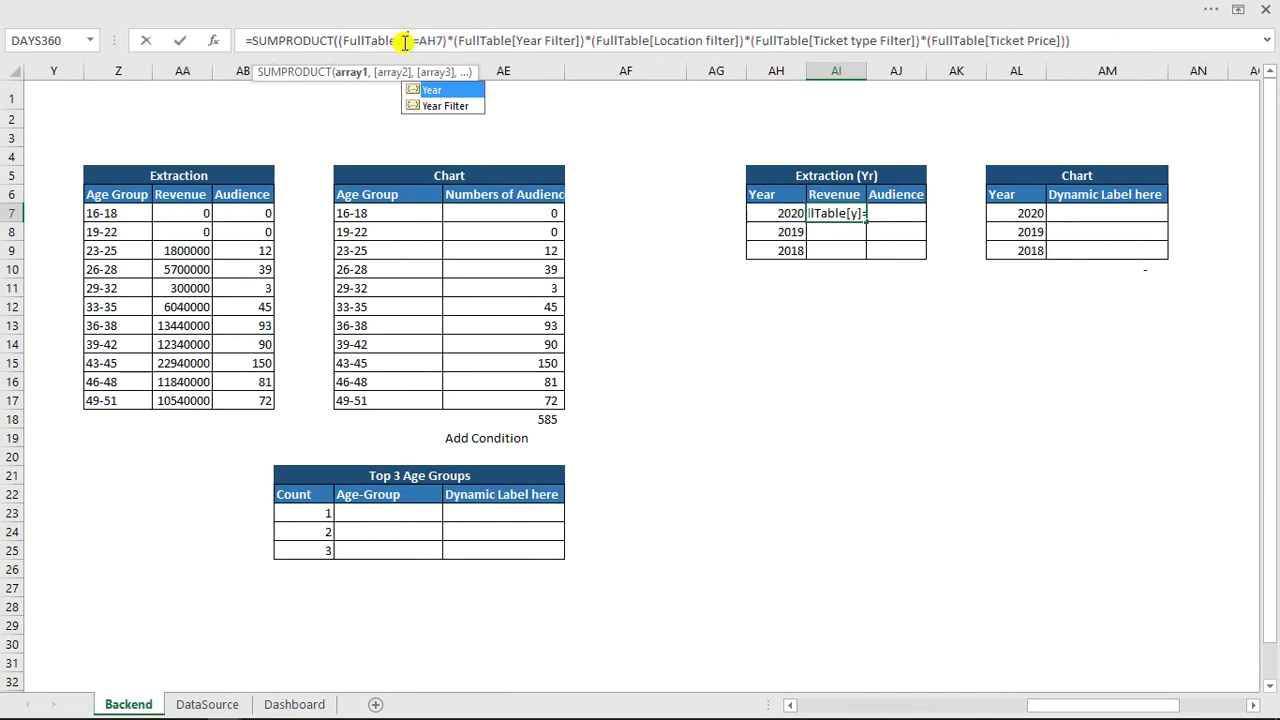
{"action": "key", "text": "Tab"}
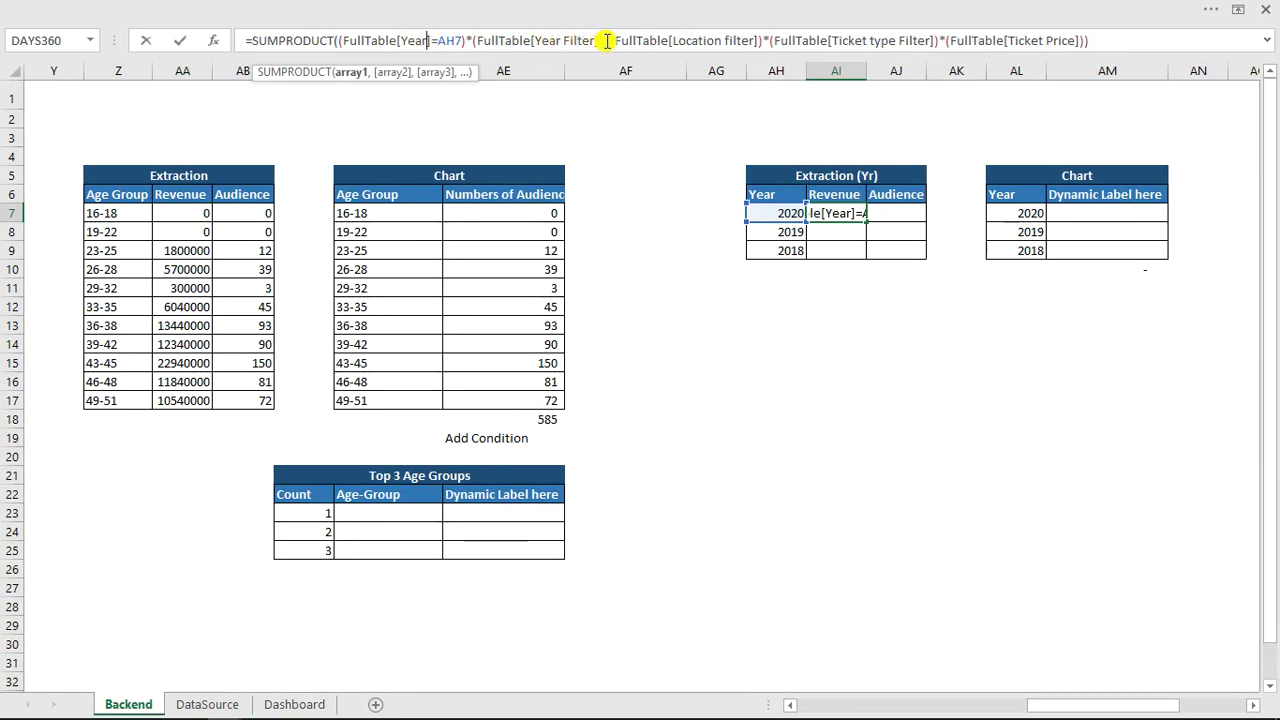
Remove the FullTable[Year Filter] condition from the AI7 formula, enter it and reselect the cell.
{"action": "left_click_drag", "start_coordinate": [605, 40], "coordinate": [493, 40]}
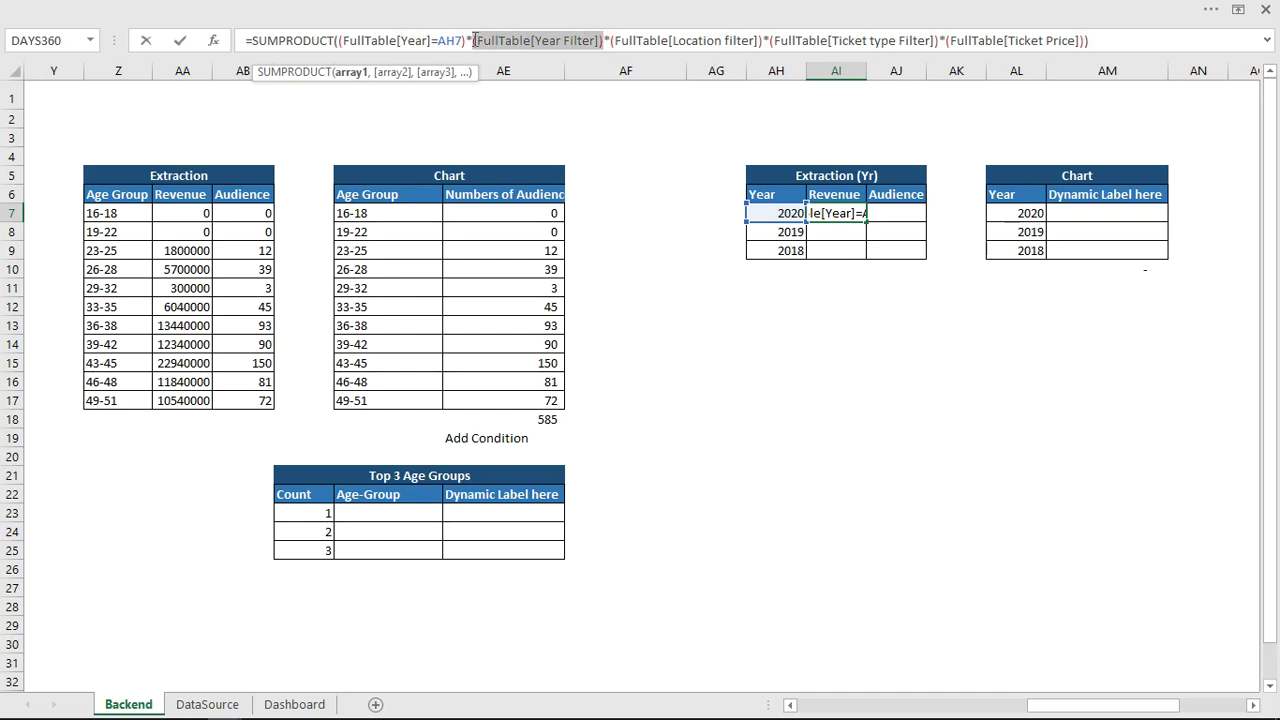
{"action": "key", "text": "BackSpace"}
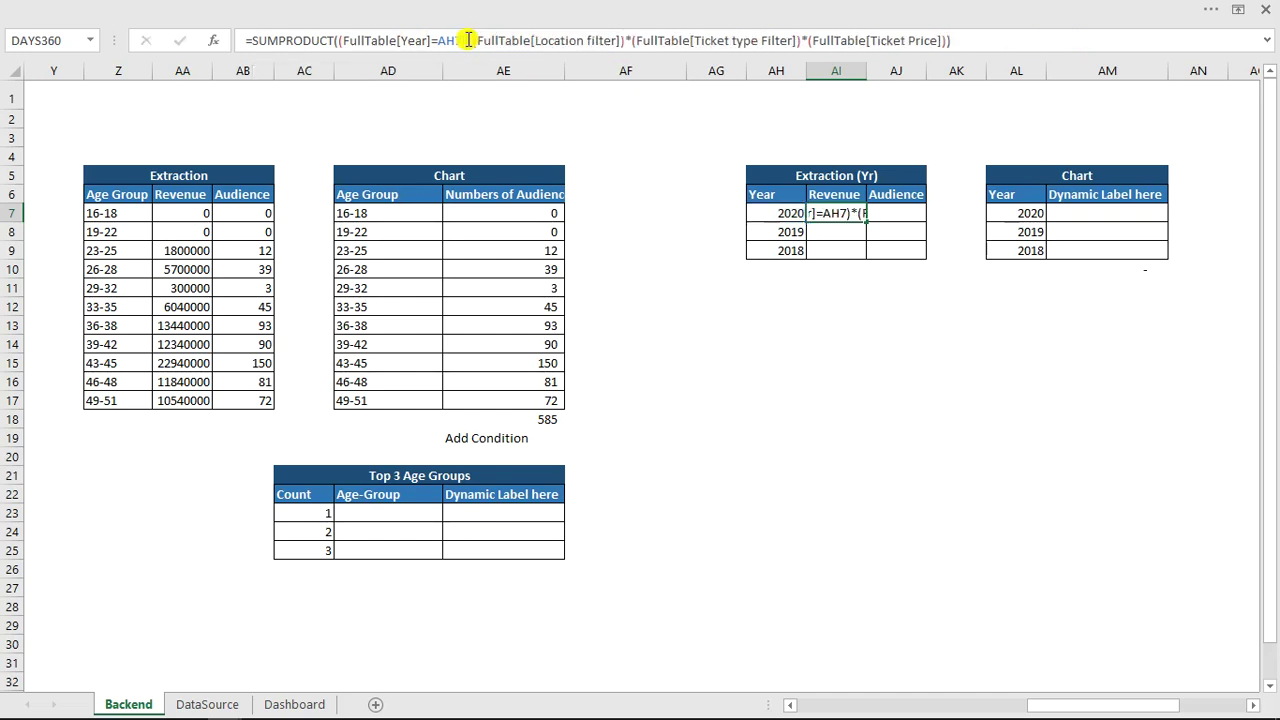
{"action": "key", "text": "Return"}
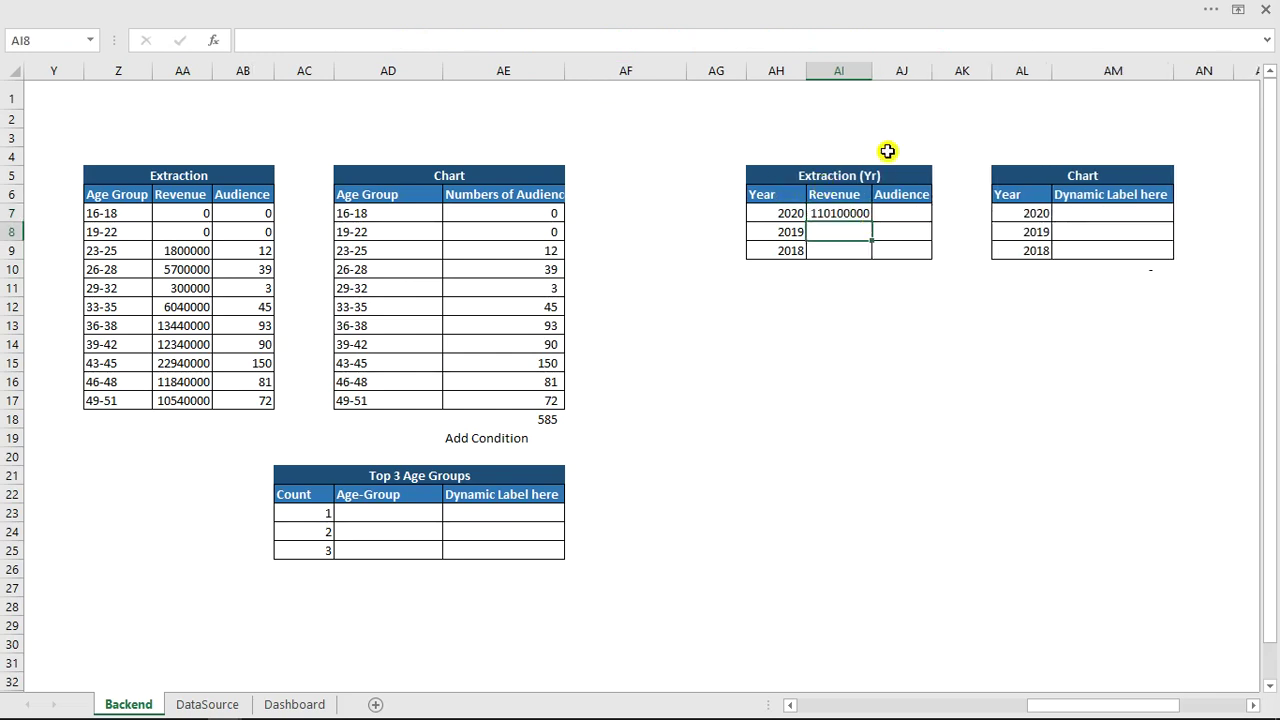
{"action": "left_click", "coordinate": [864, 219]}
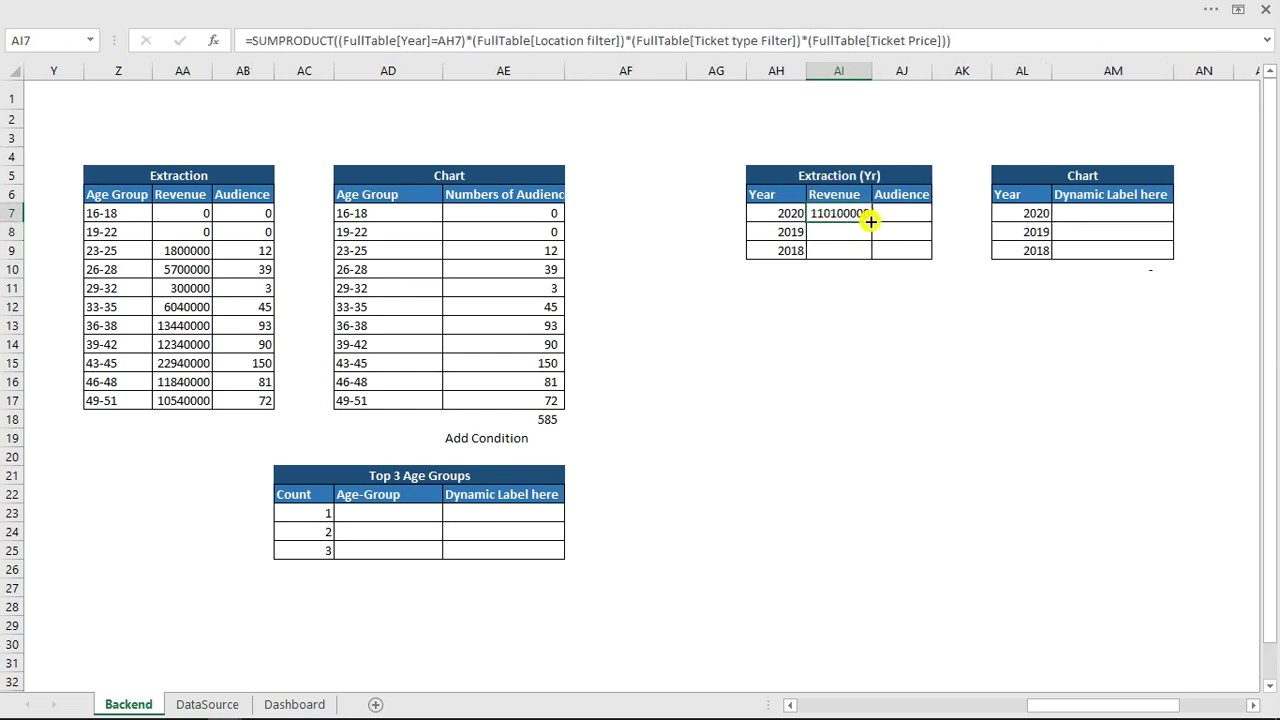
Fill the AI7 revenue formula through AI9 and copy its text unchanged into AJ7 of the Audience column.
{"action": "left_click_drag", "start_coordinate": [870, 232], "coordinate": [869, 251]}
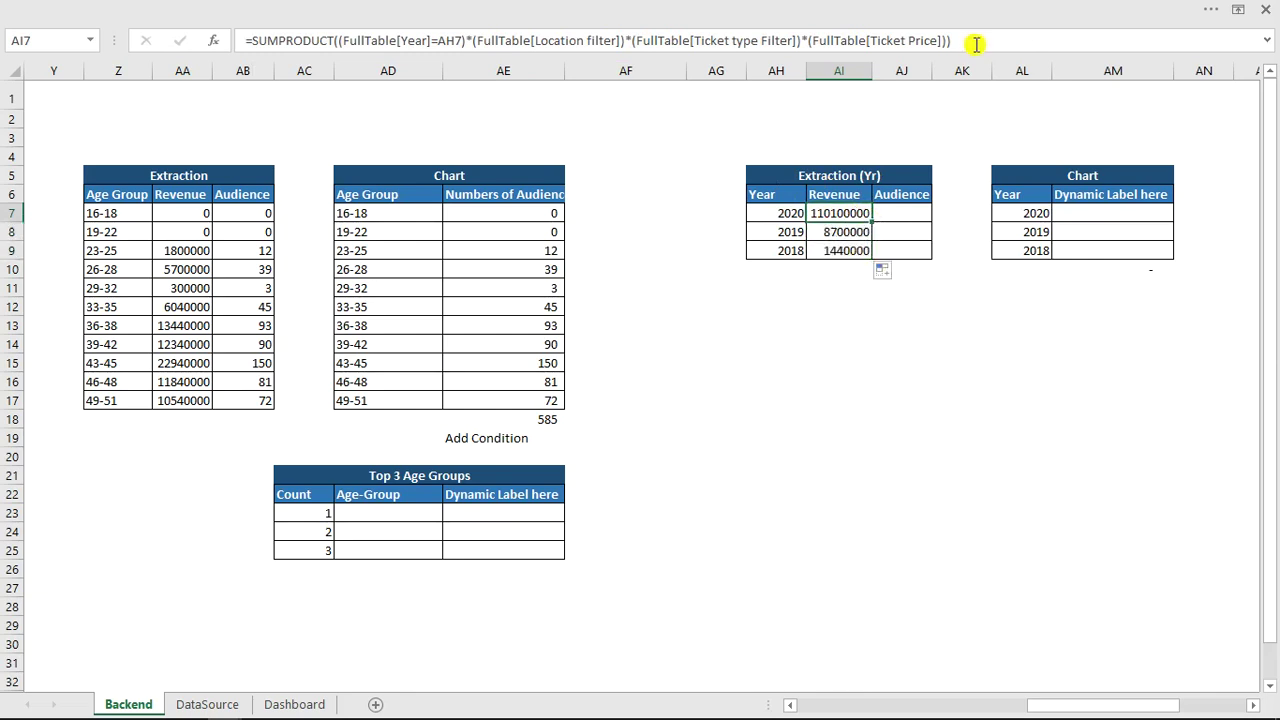
{"action": "left_click", "coordinate": [880, 40]}
{"action": "left_click_drag", "start_coordinate": [880, 40], "coordinate": [207, 35]}
{"action": "key", "text": "ctrl+c"}
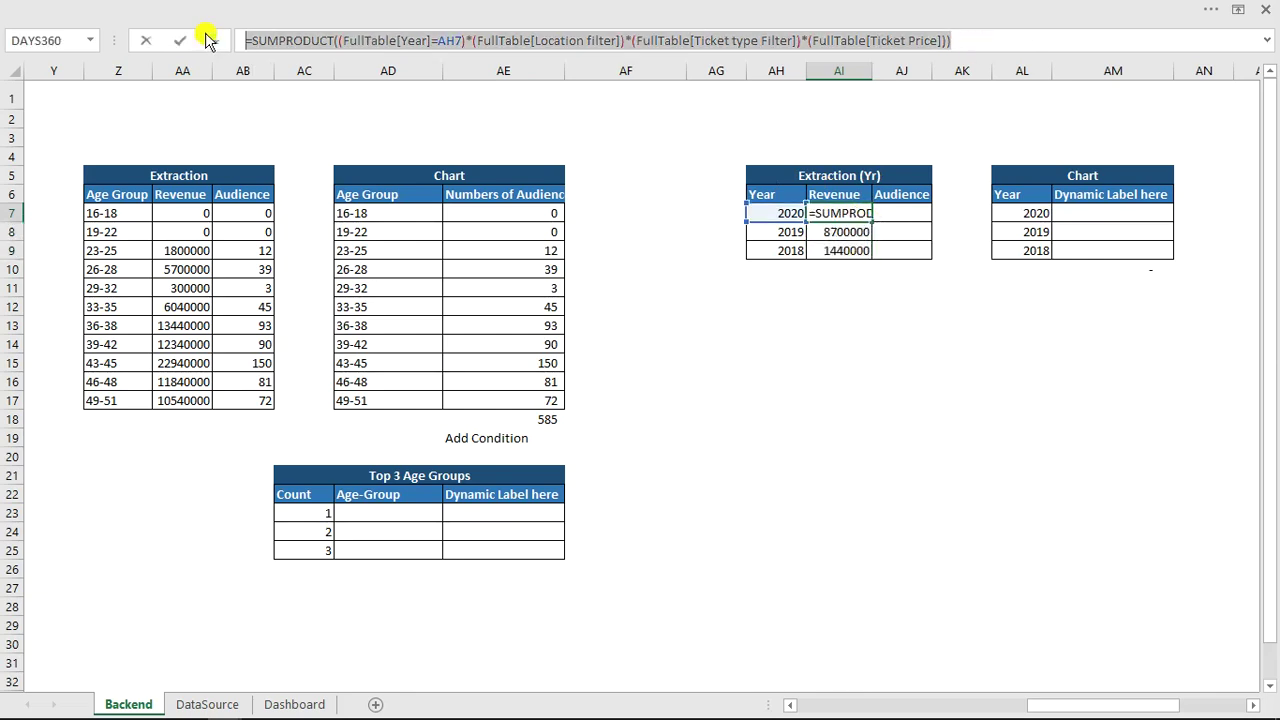
{"action": "left_click", "coordinate": [909, 212]}
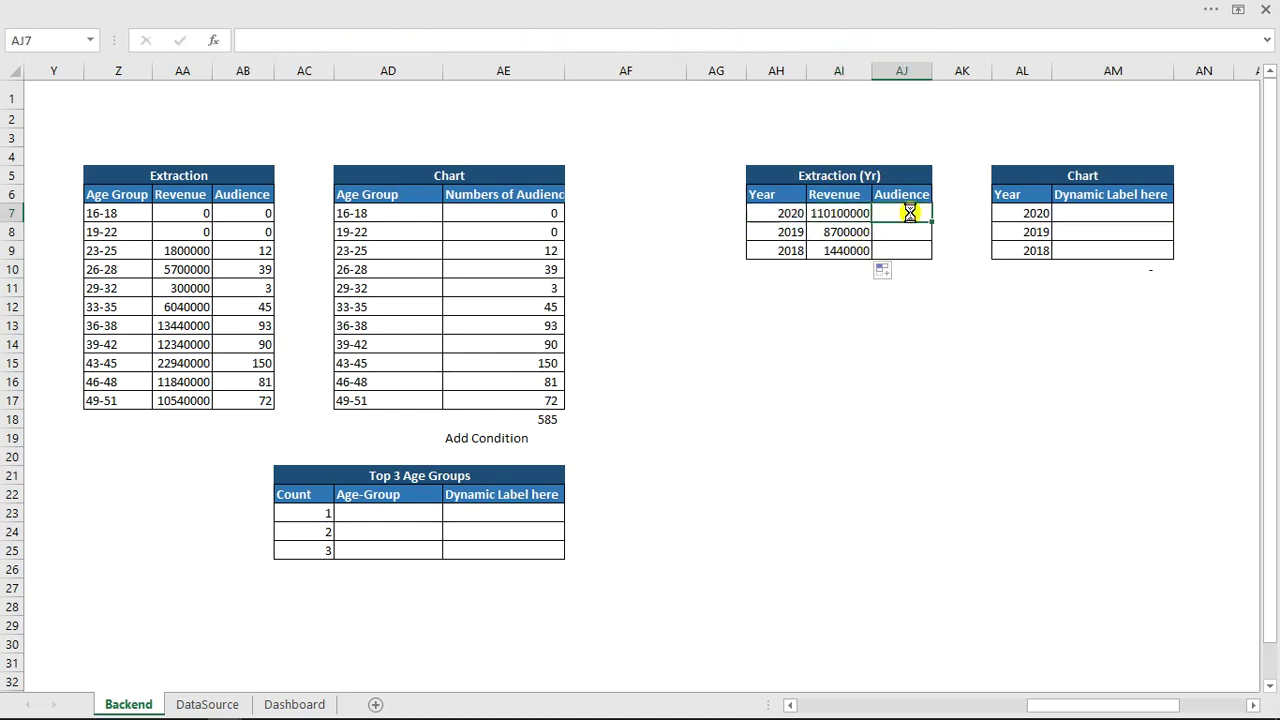
{"action": "key", "text": "ctrl+v"}
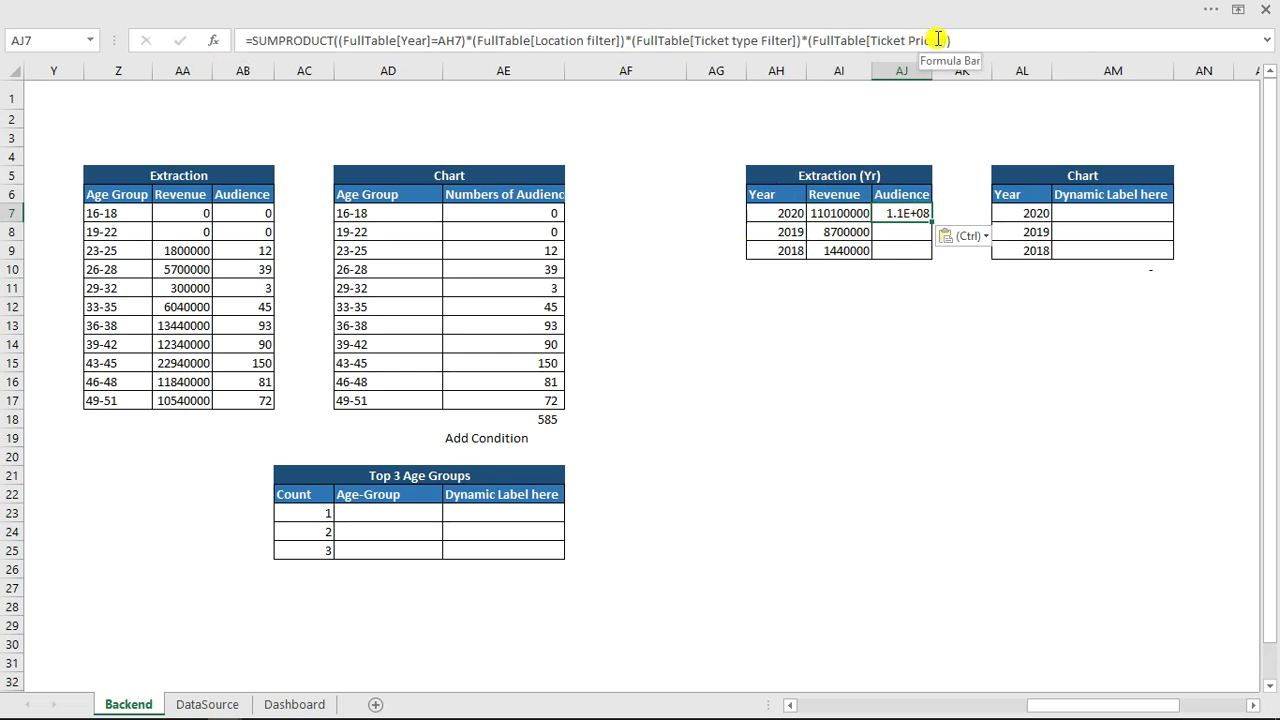
Change the summed column in the AJ7 formula to FullTable[Audience] and fill the formula through AJ9.
{"action": "left_click_drag", "start_coordinate": [938, 40], "coordinate": [875, 40]}
{"action": "type", "text": "a"}
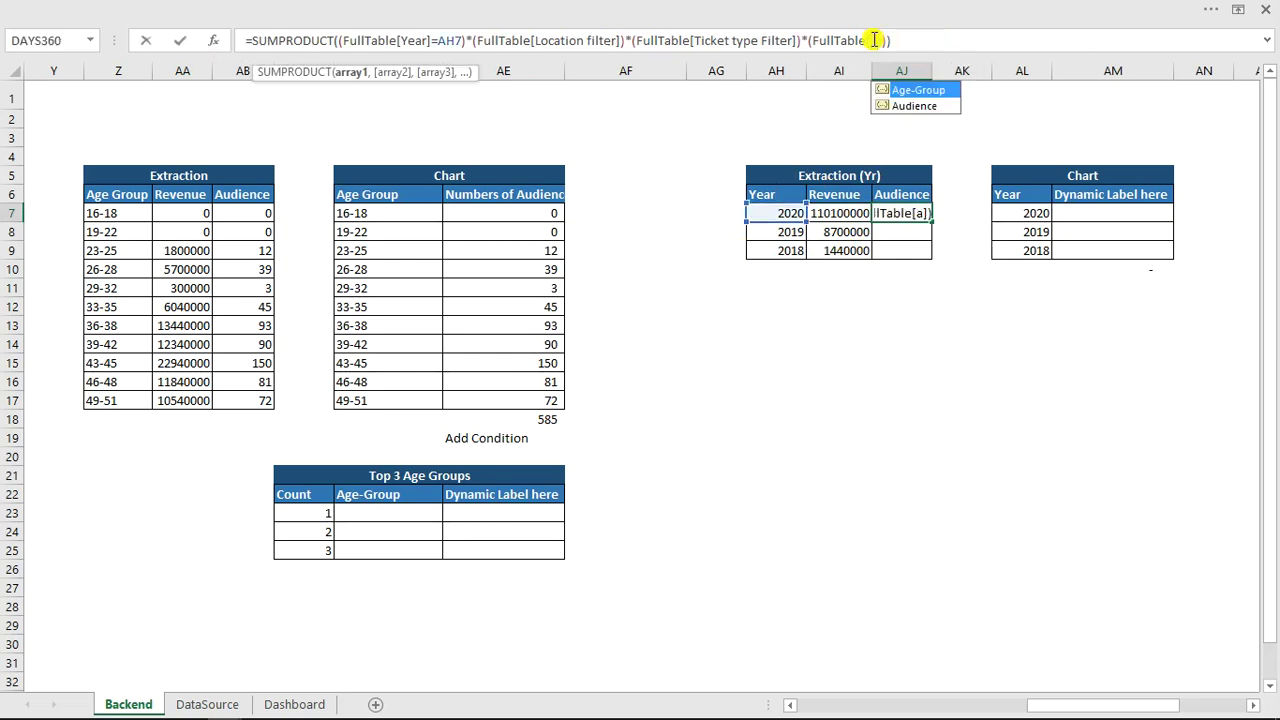
{"action": "key", "text": "Down"}
{"action": "key", "text": "Tab"}
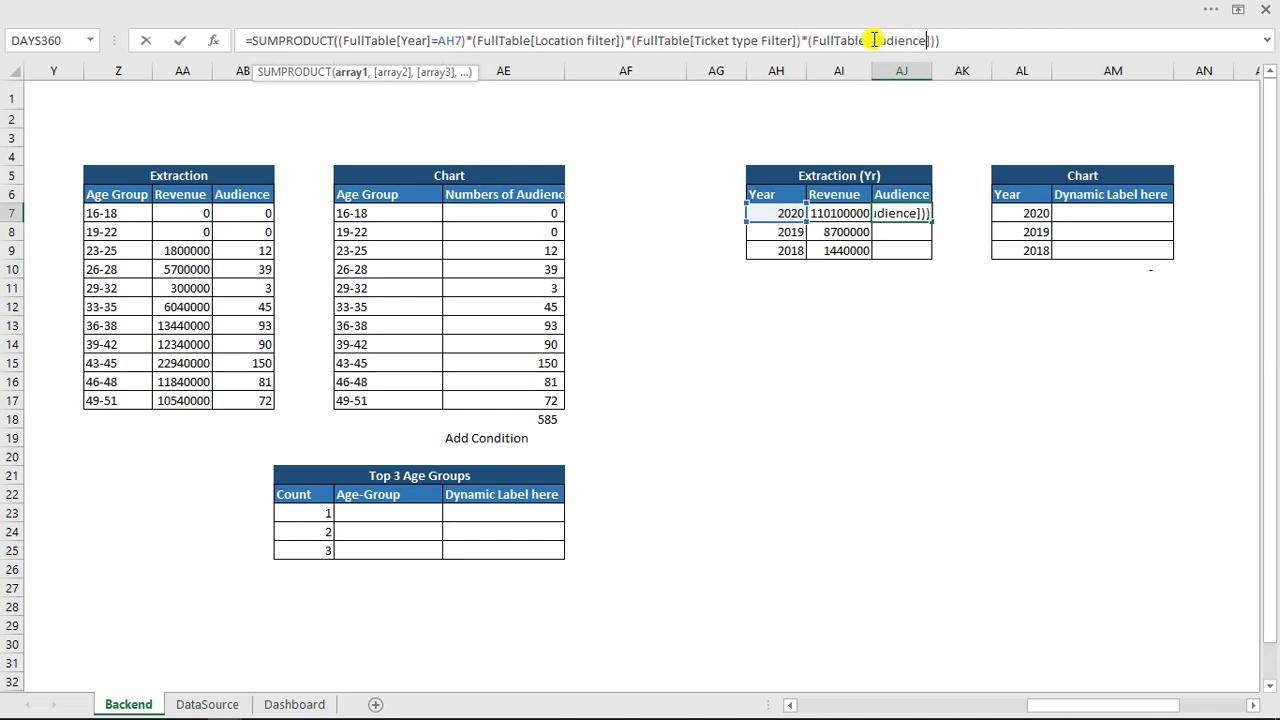
{"action": "key", "text": "Return"}
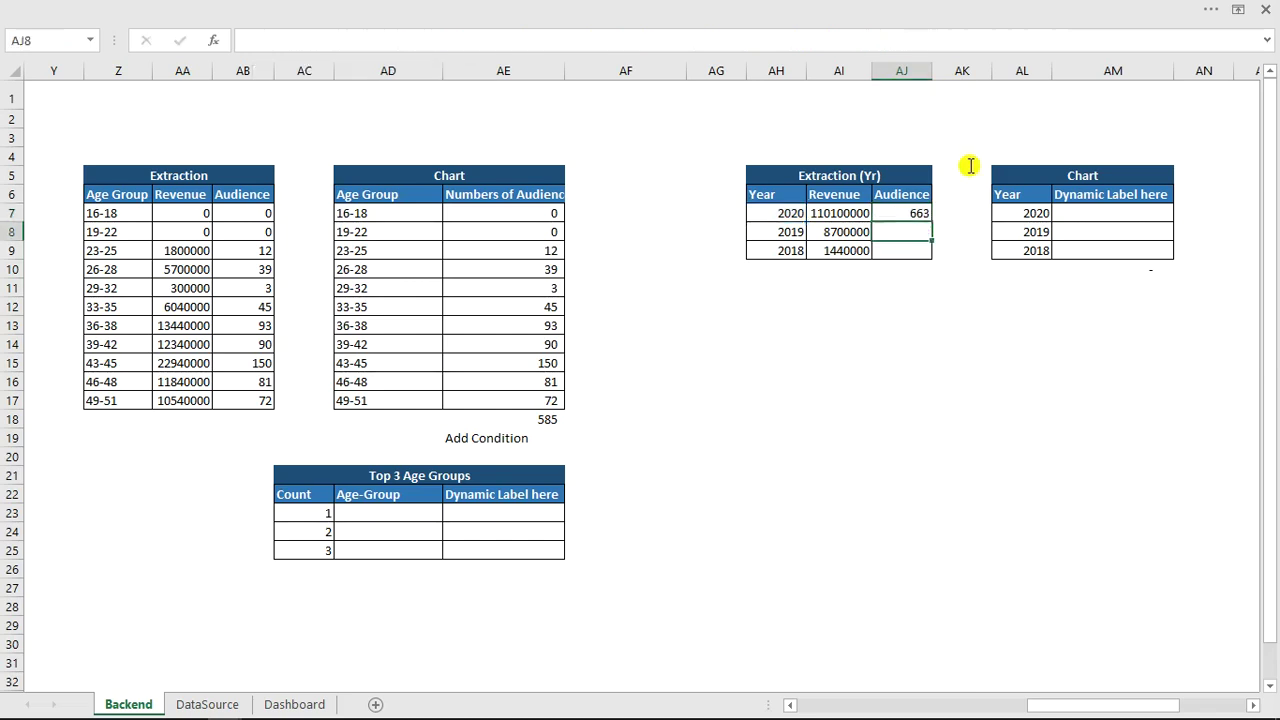
{"action": "left_click", "coordinate": [919, 213]}
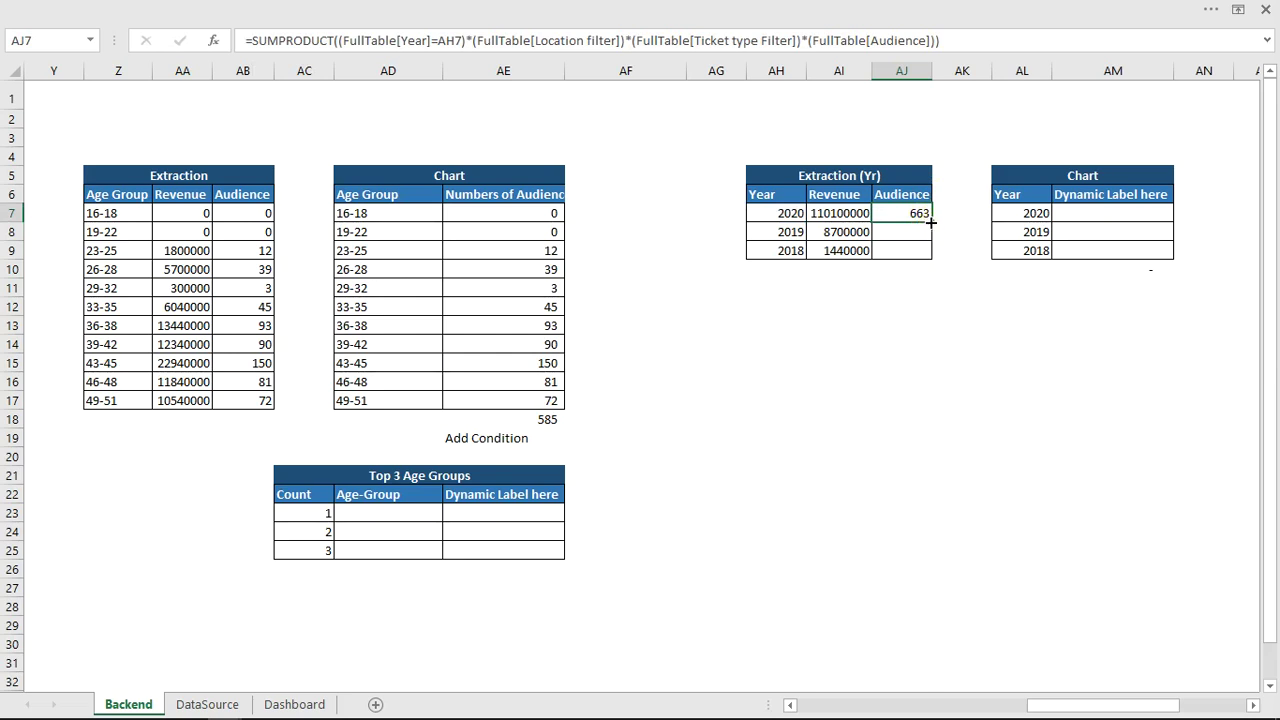
{"action": "left_click_drag", "start_coordinate": [931, 222], "coordinate": [931, 256]}
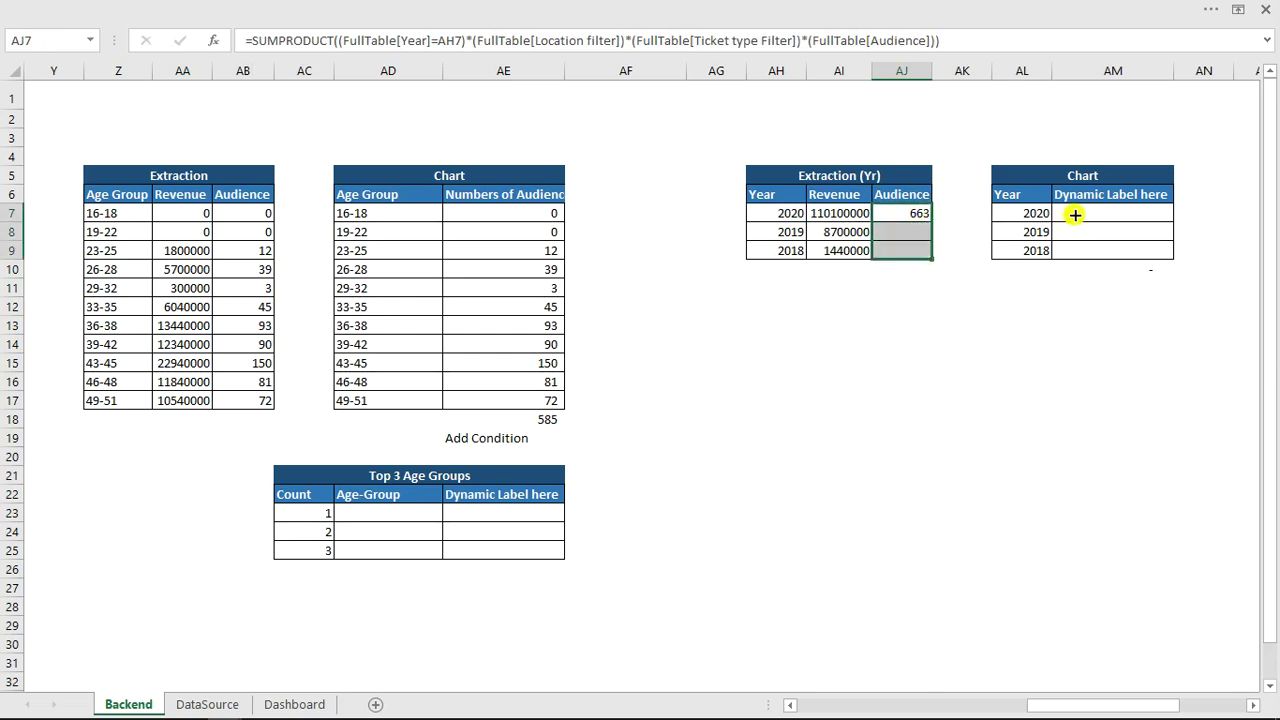
Enter =IF(Header_Location=1,AI7,AJ7) in AM7 of the yearly chart table and fill it through AM9.
{"action": "left_click", "coordinate": [1075, 213]}
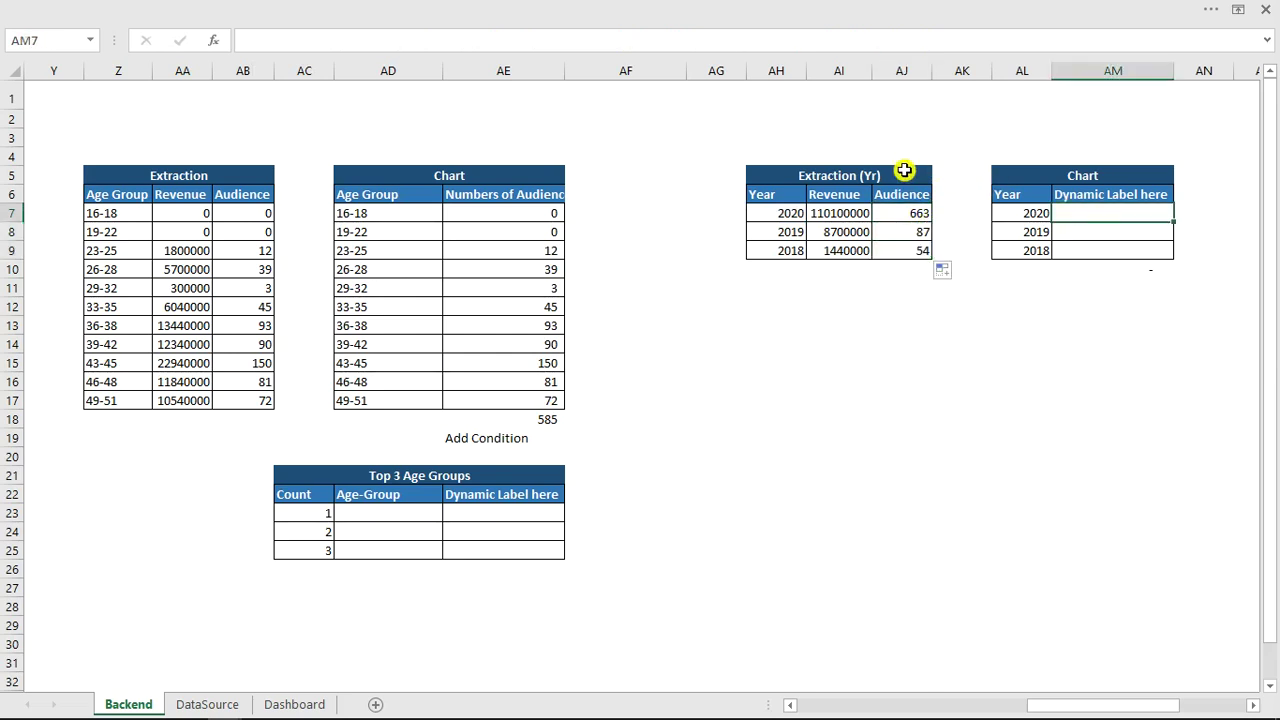
{"action": "type", "text": "="}
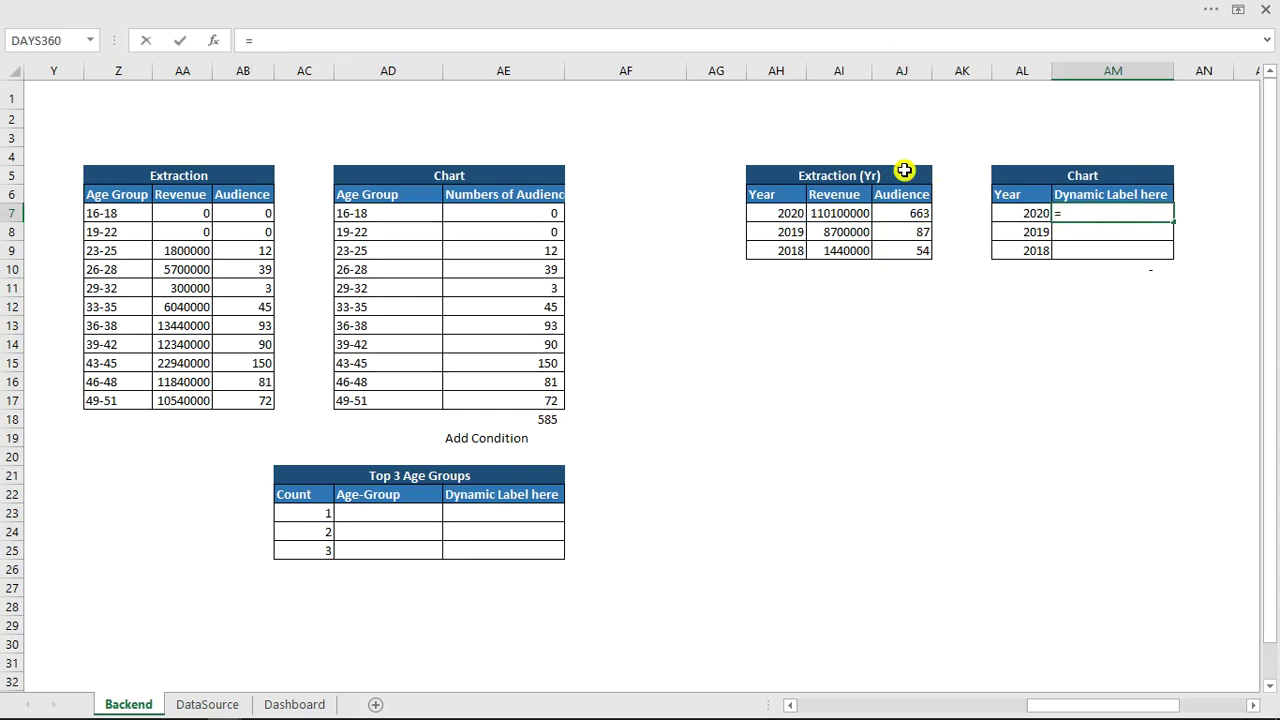
{"action": "type", "text": "if"}
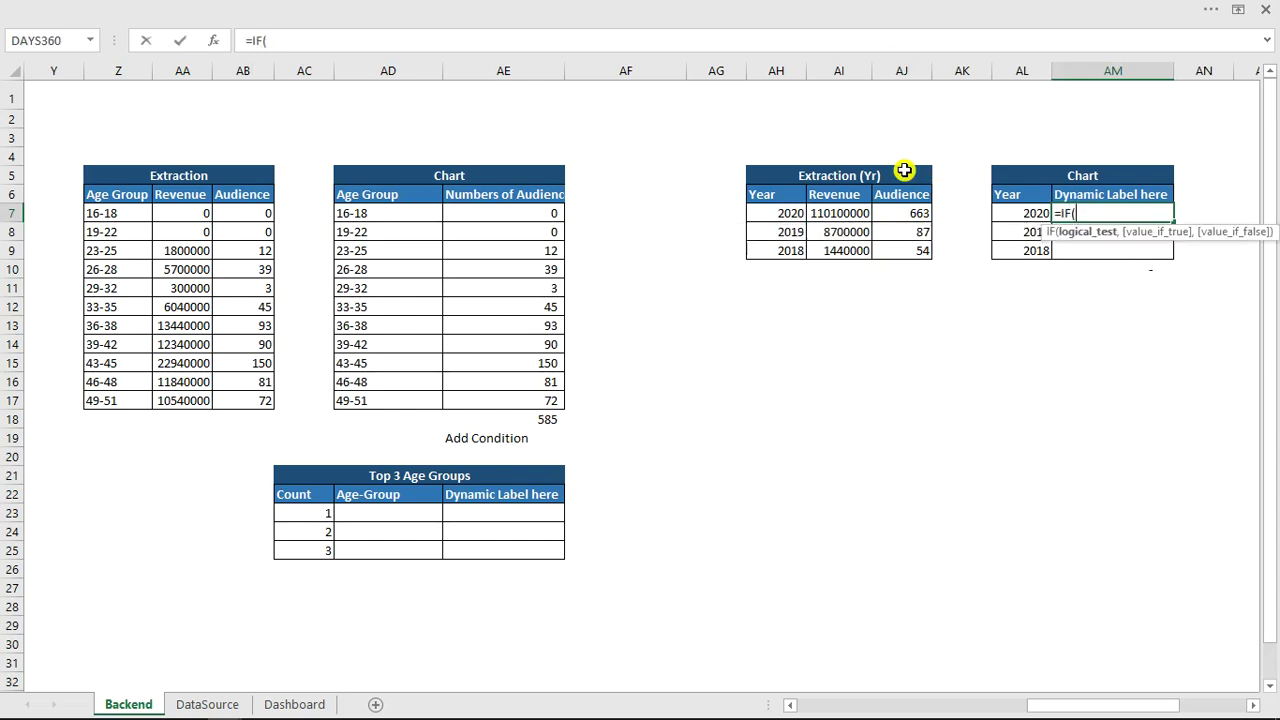
{"action": "type", "text": "hea"}
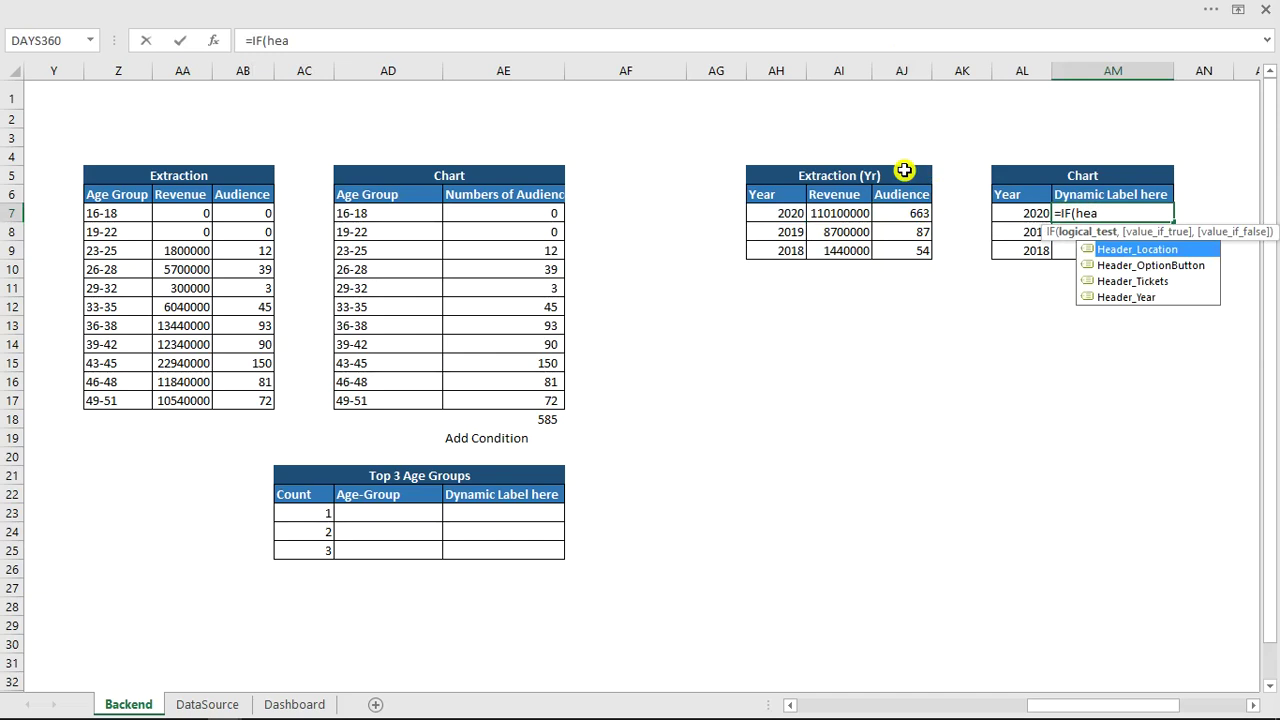
{"action": "key", "text": "Tab"}
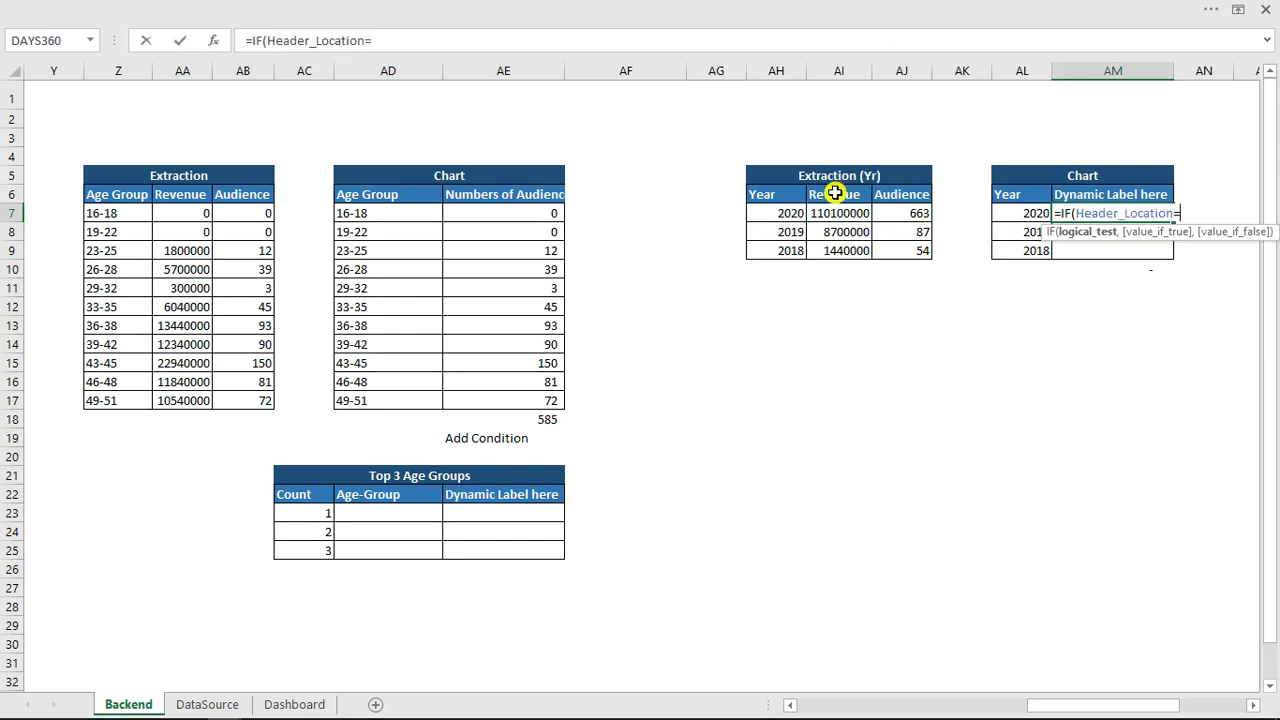
{"action": "type", "text": "=1"}
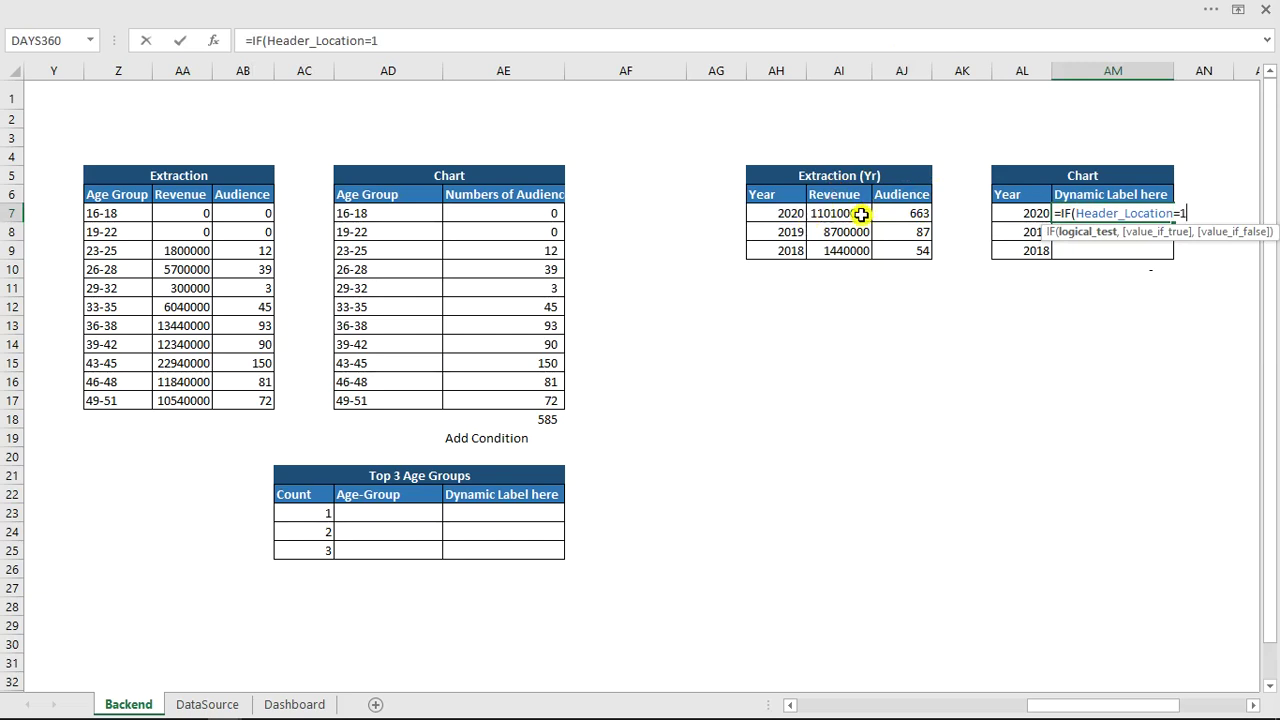
{"action": "type", "text": ","}
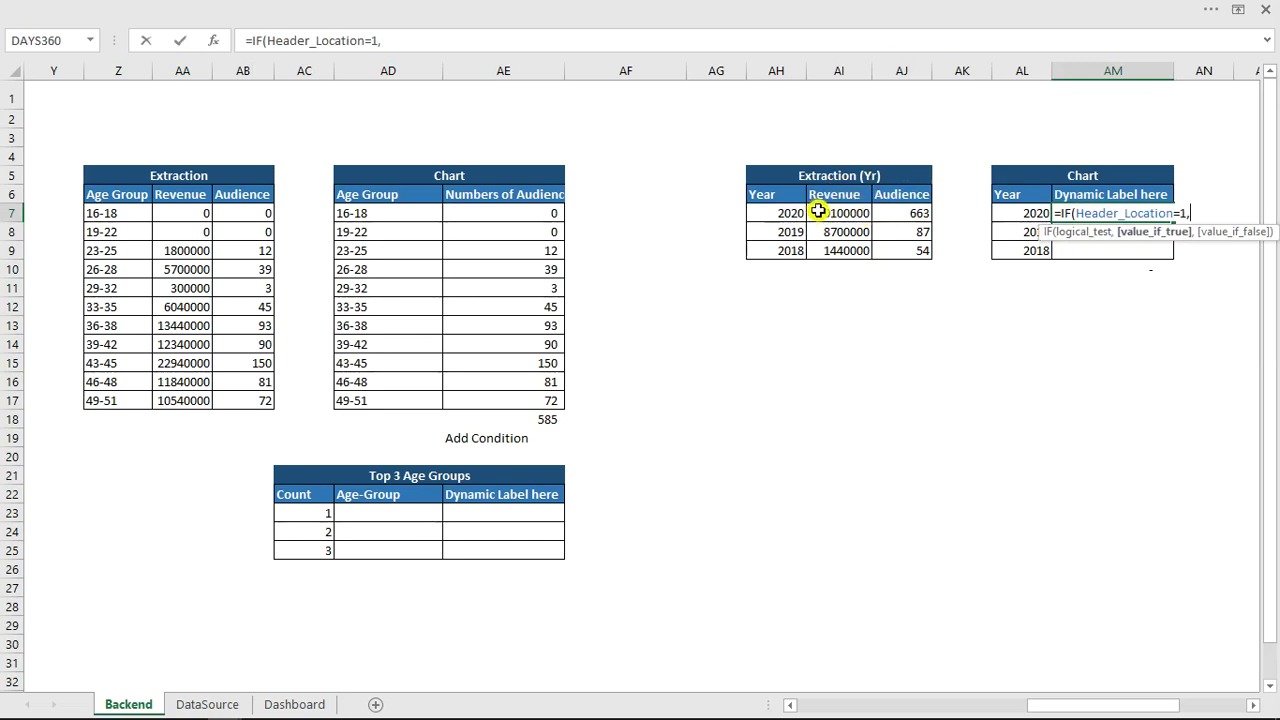
{"action": "left_click", "coordinate": [825, 213]}
{"action": "type", "text": ","}
{"action": "left_click", "coordinate": [925, 213]}
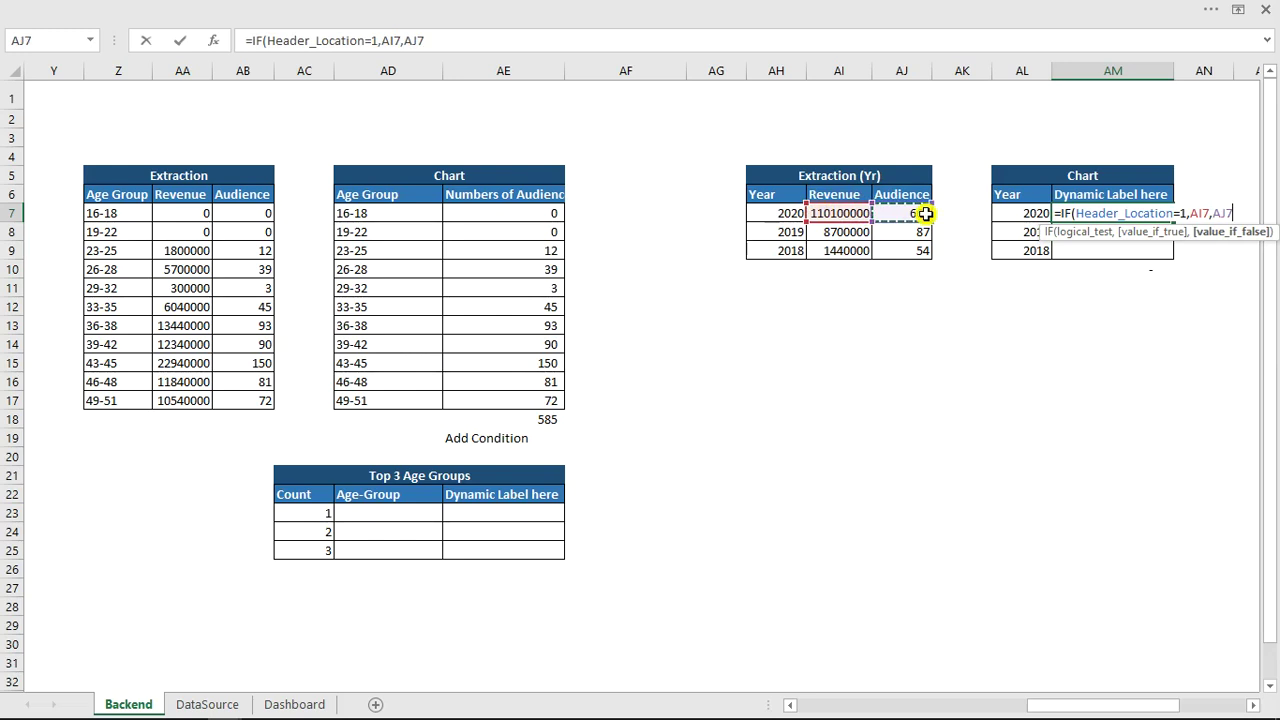
{"action": "key", "text": "Return"}
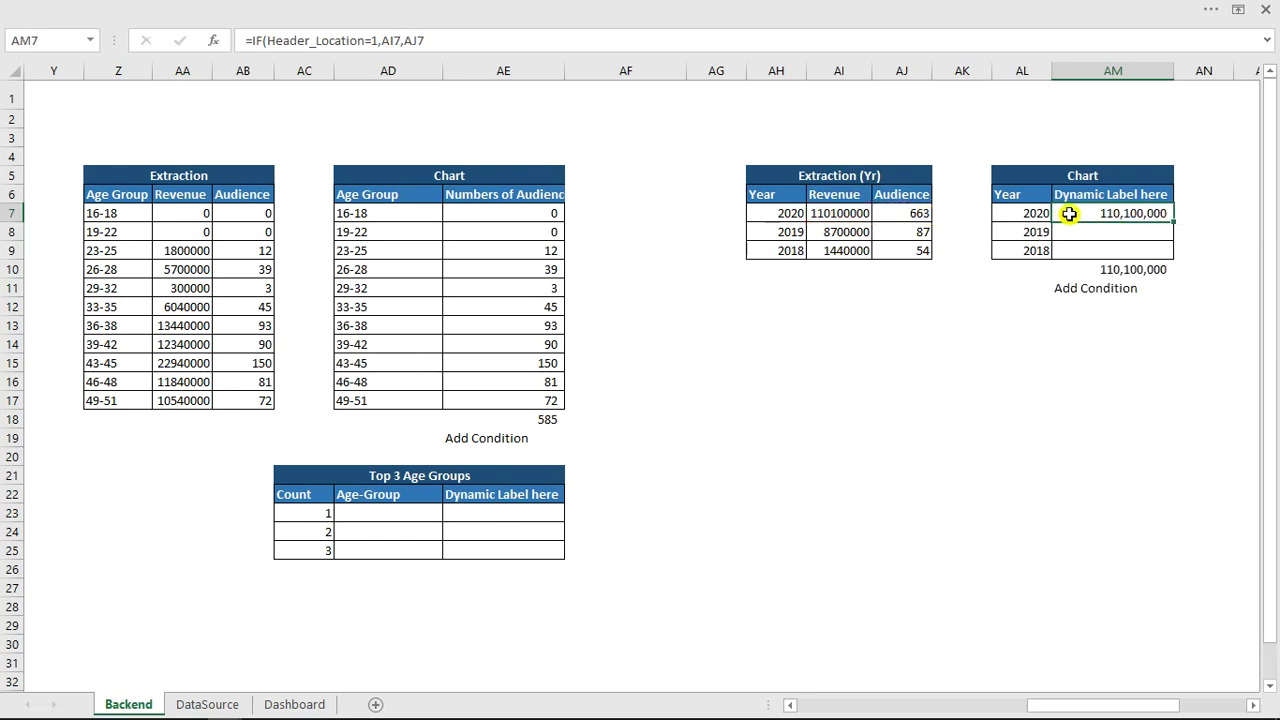
{"action": "left_click", "coordinate": [1095, 213]}
{"action": "left_click_drag", "start_coordinate": [1170, 232], "coordinate": [1170, 251]}
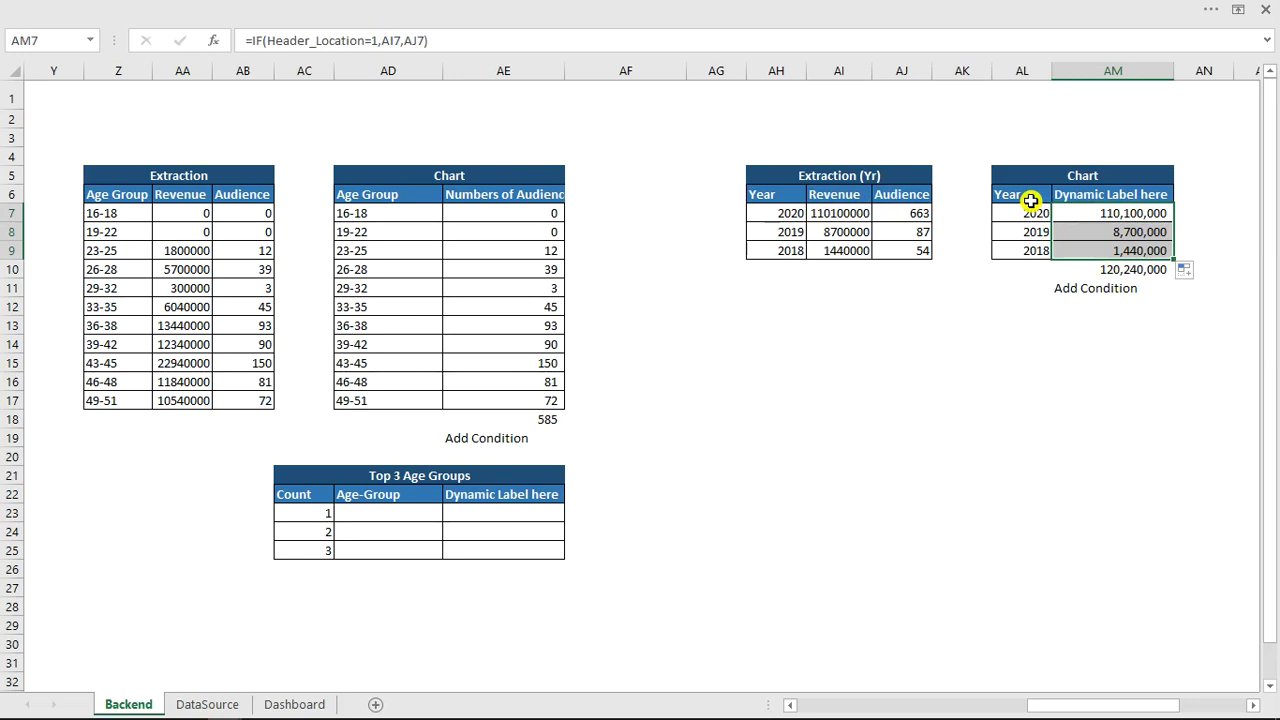
Try to insert a doughnut chart from the yearly chart table AL6:AM9, and delete it.
{"action": "left_click_drag", "start_coordinate": [1027, 195], "coordinate": [1129, 251]}
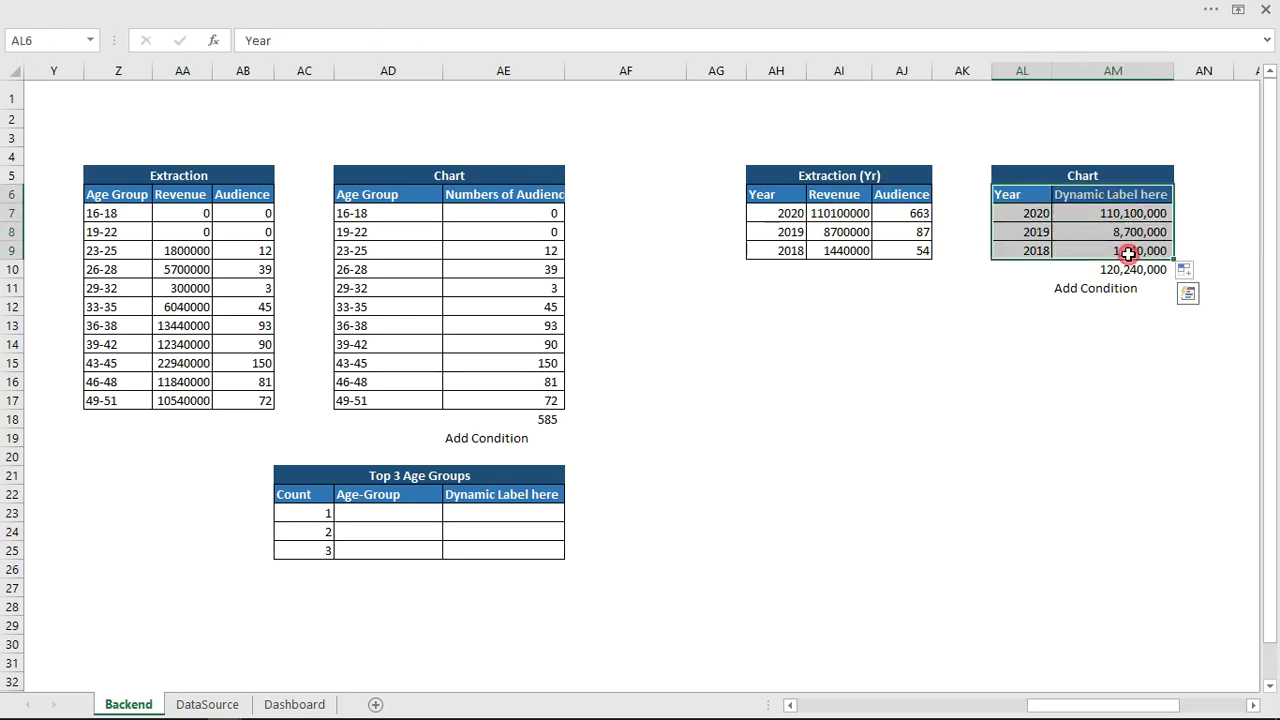
{"action": "left_click", "coordinate": [380, 4]}
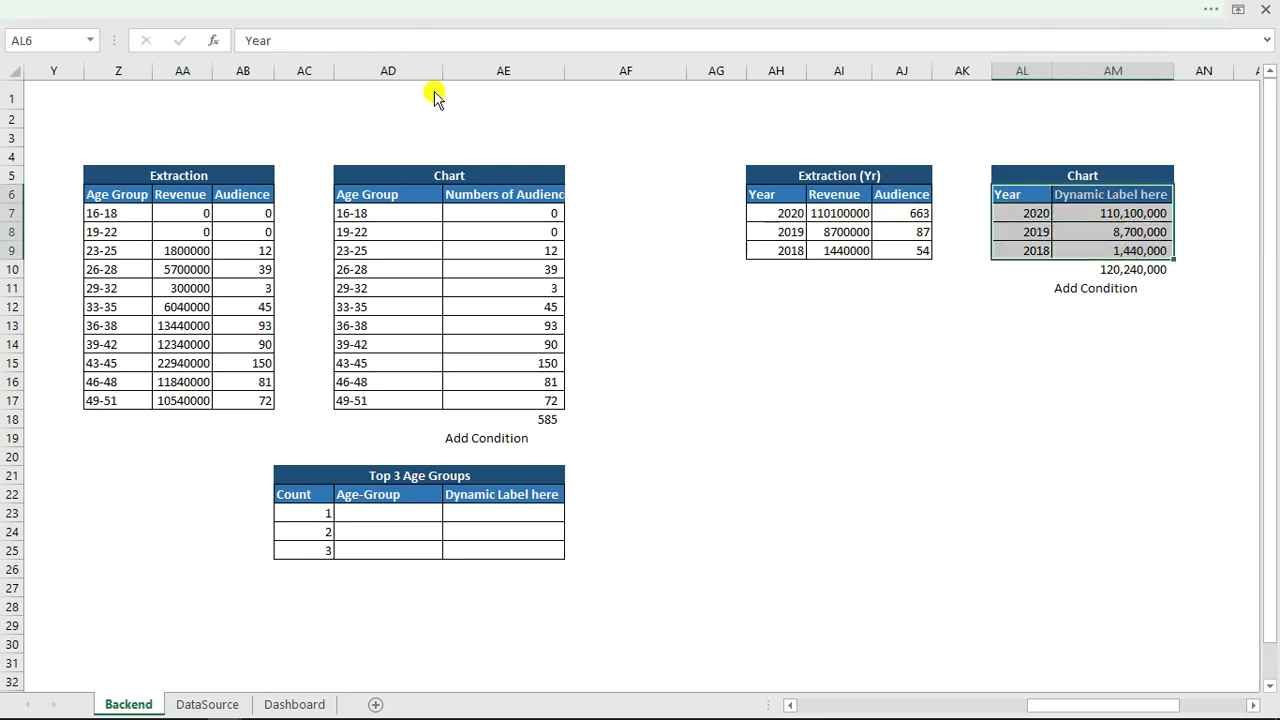
{"action": "left_click", "coordinate": [150, 42]}
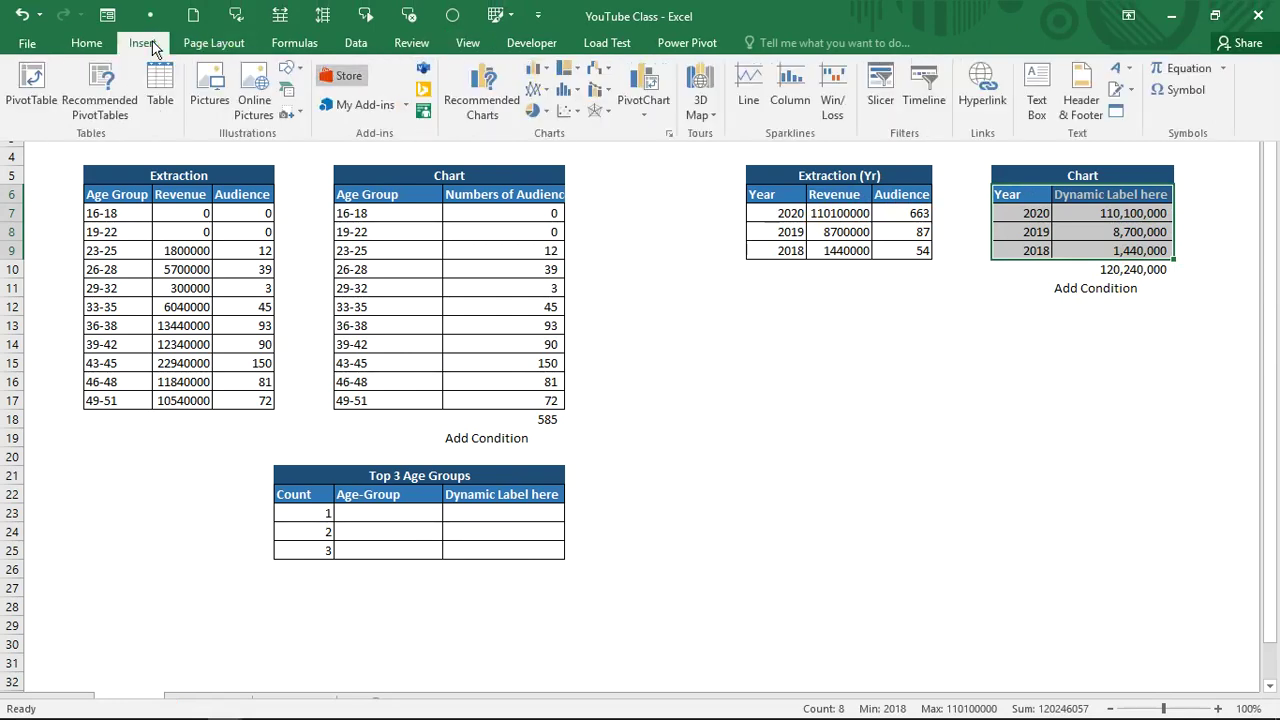
{"action": "left_click", "coordinate": [546, 113]}
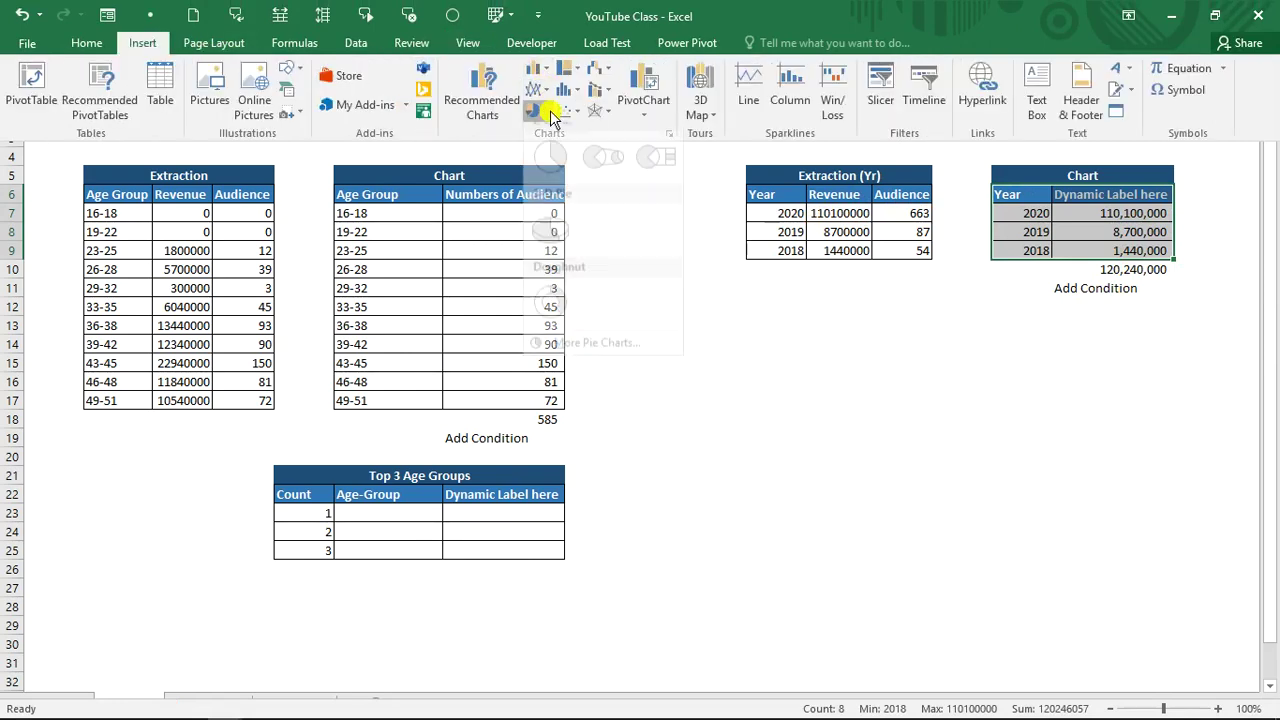
{"action": "left_click", "coordinate": [552, 318]}
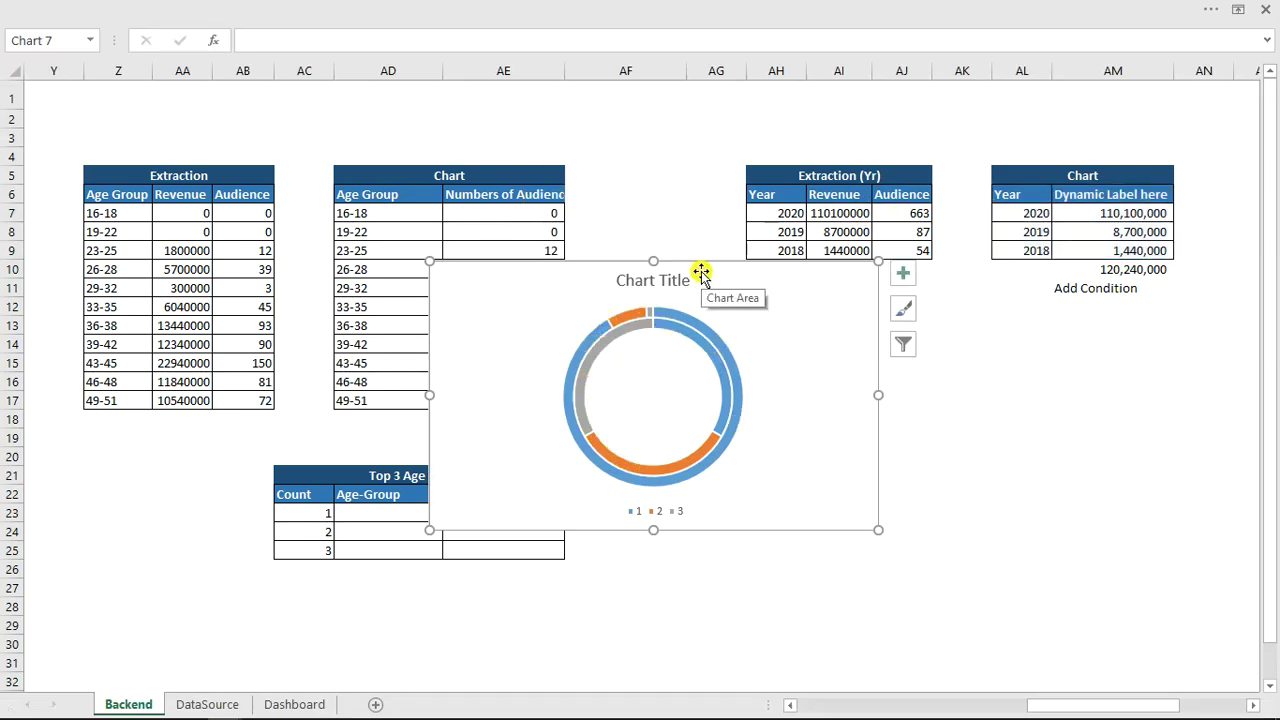
{"action": "key", "text": "Delete"}
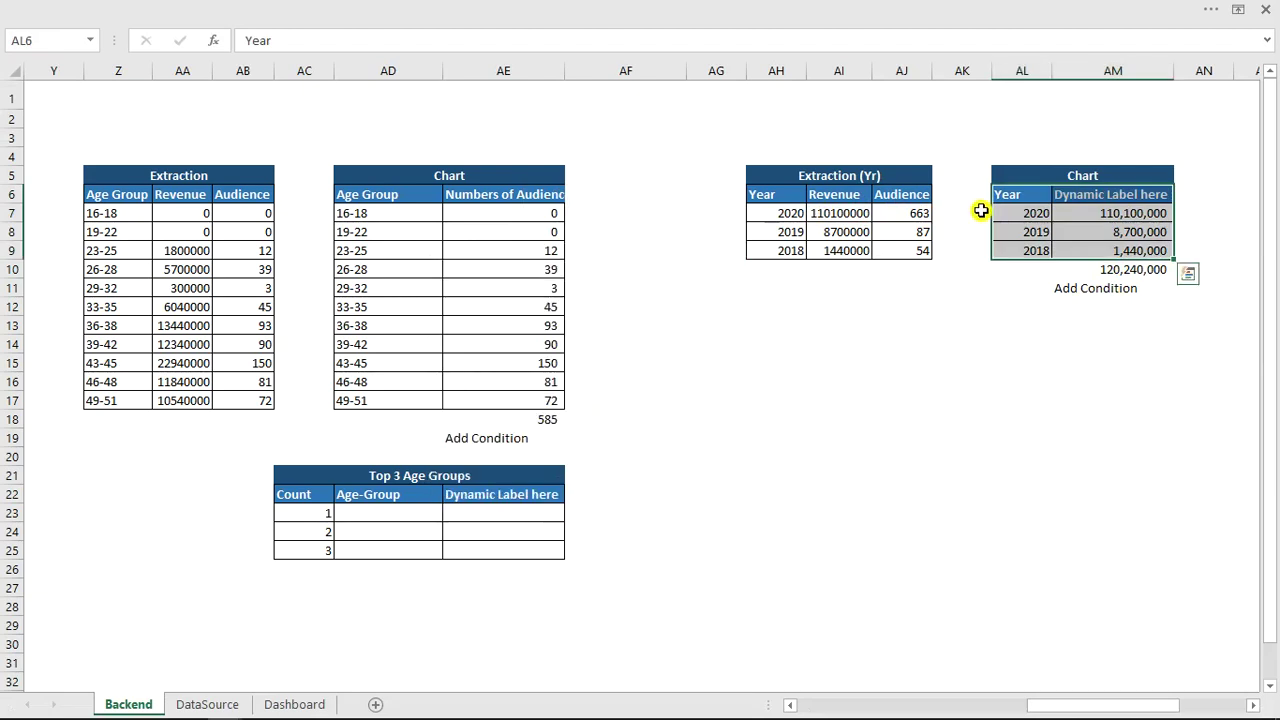
Insert the recommended single-series clustered column chart, with years as categories, from the yearly chart table AL6:AM9.
{"action": "left_click", "coordinate": [200, 5]}
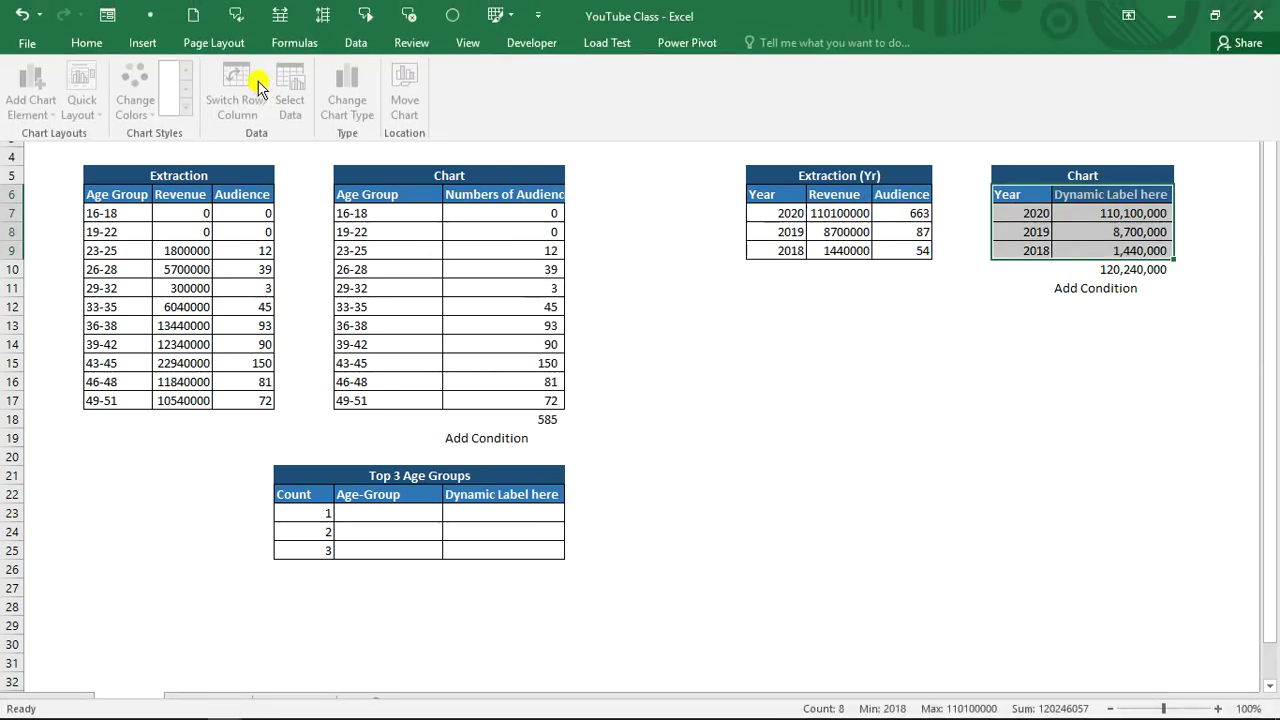
{"action": "left_click", "coordinate": [140, 42]}
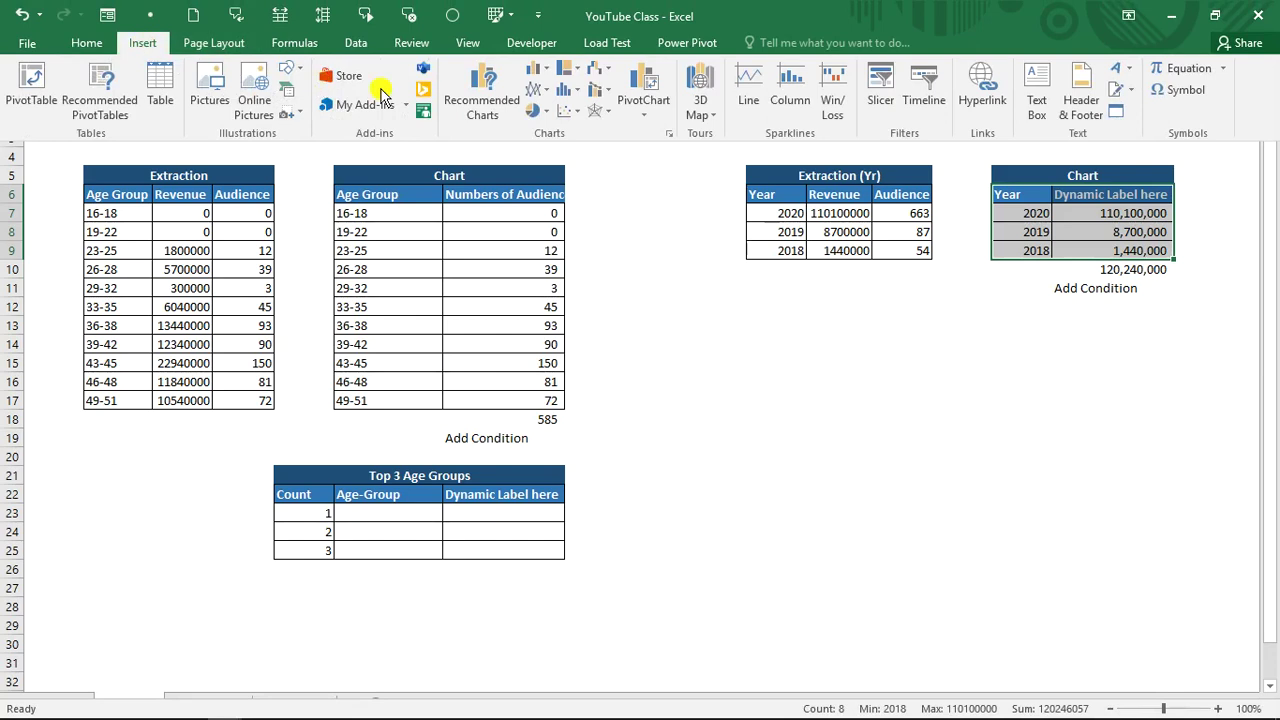
{"action": "left_click", "coordinate": [495, 95]}
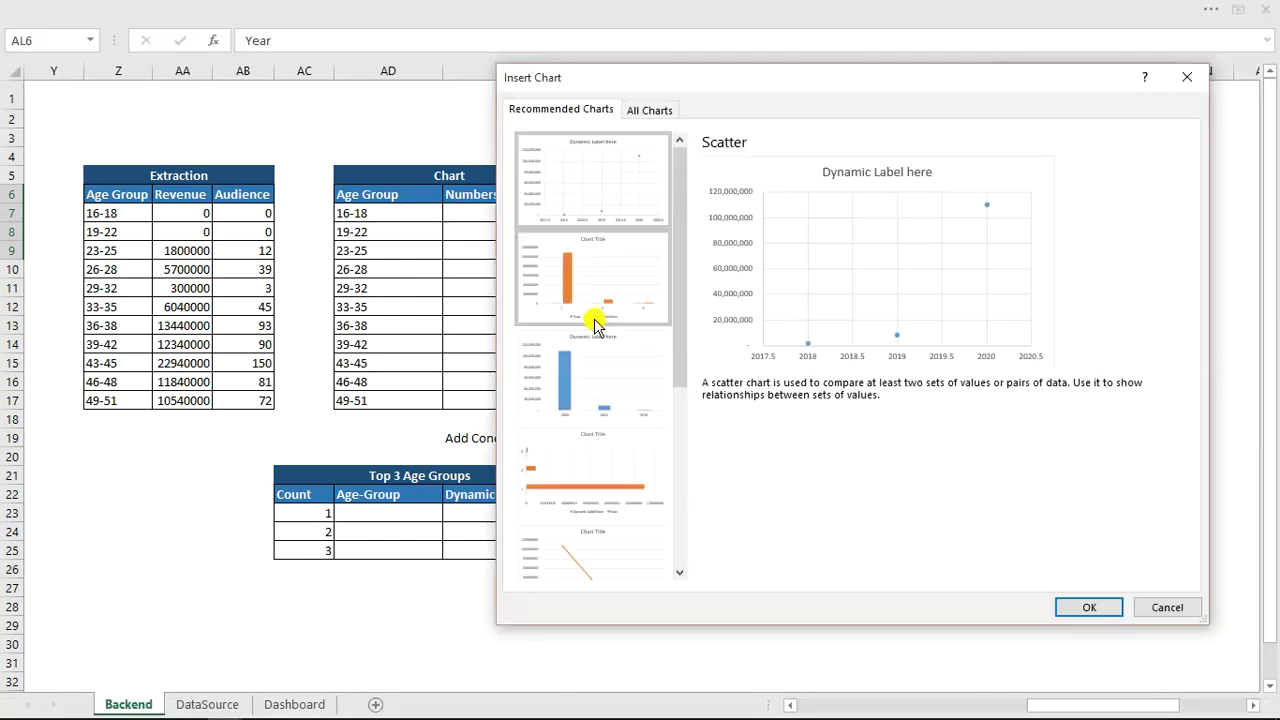
{"action": "left_click", "coordinate": [634, 391]}
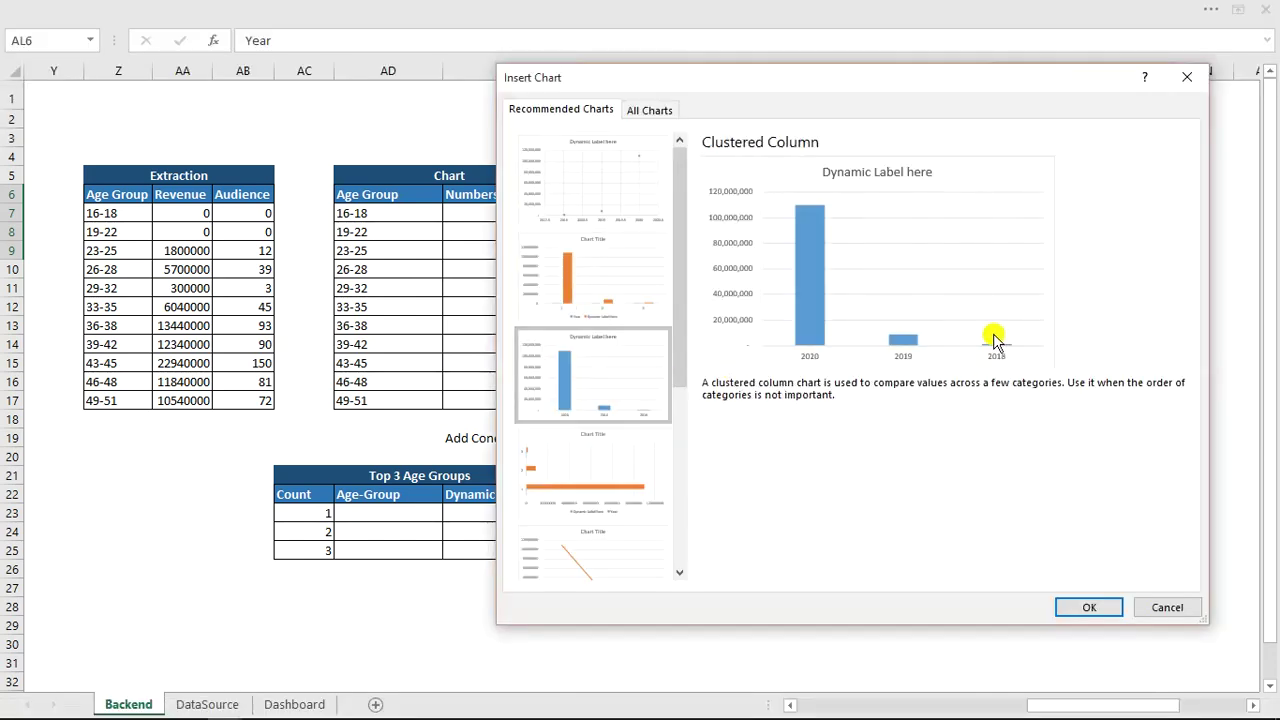
{"action": "left_click", "coordinate": [1086, 610]}
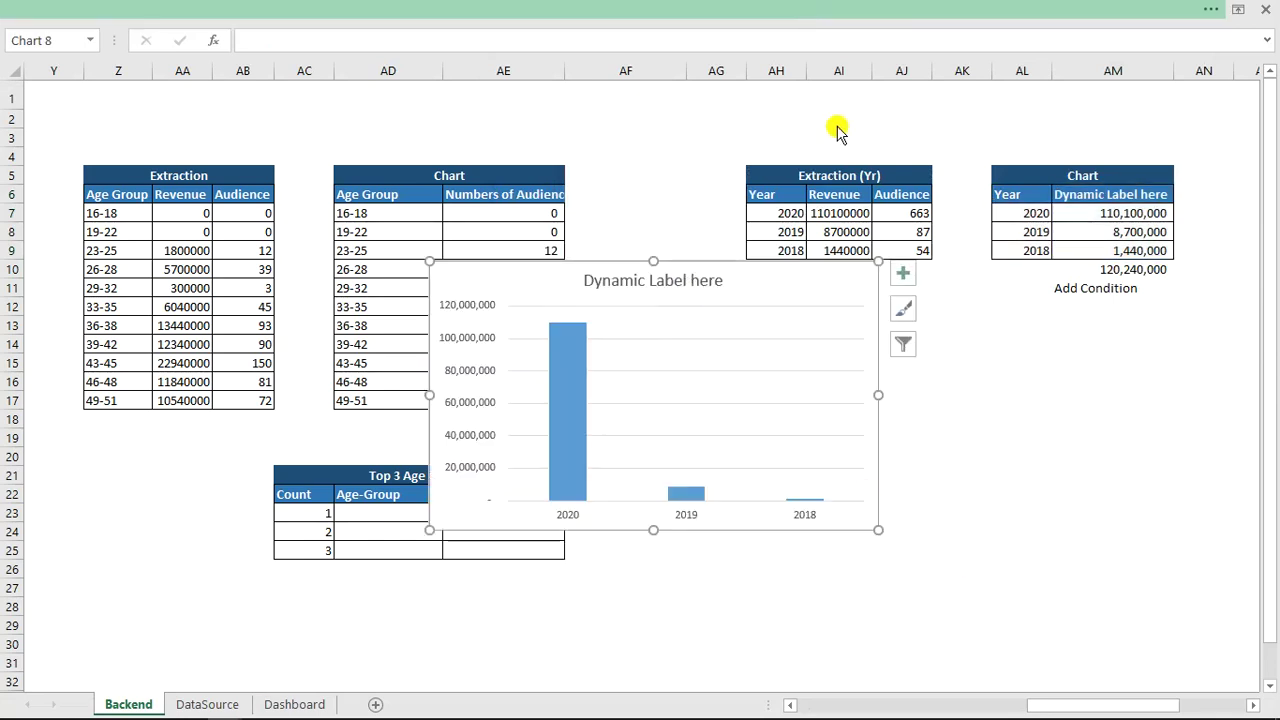
Change the yearly column chart to a Doughnut chart and move it over the age-group tables.
{"action": "left_click", "coordinate": [850, 8]}
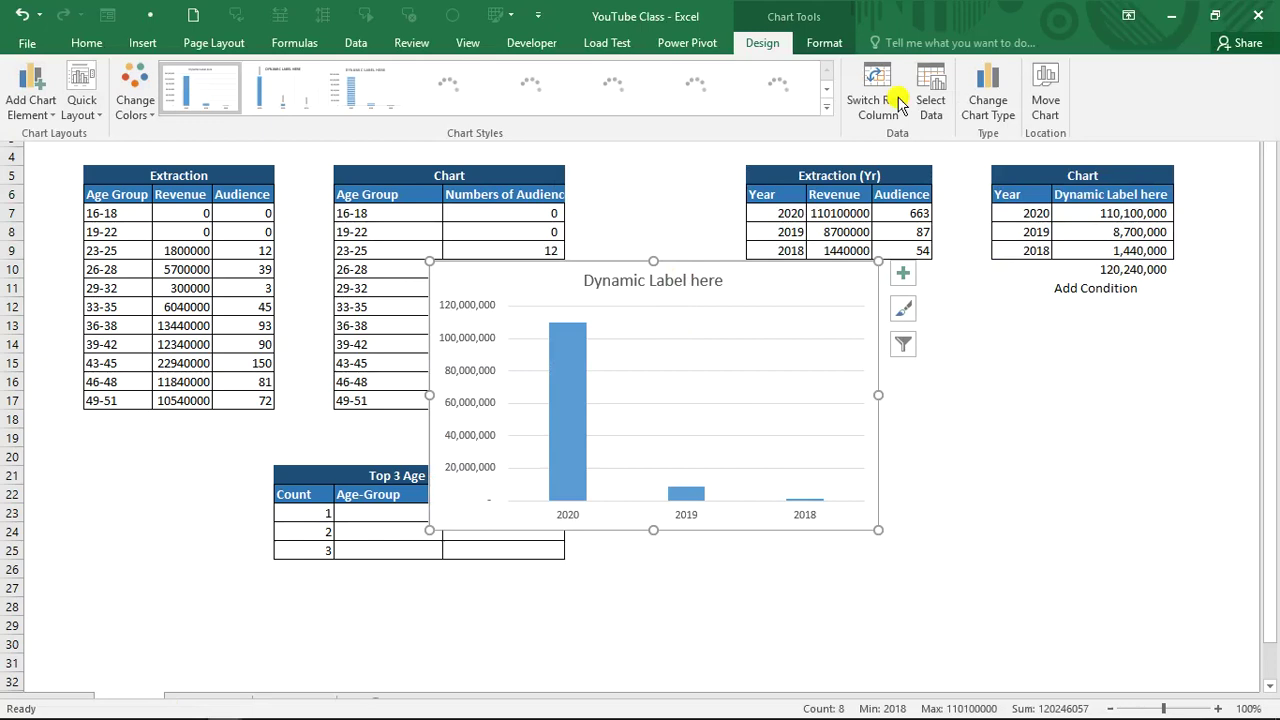
{"action": "left_click", "coordinate": [988, 97]}
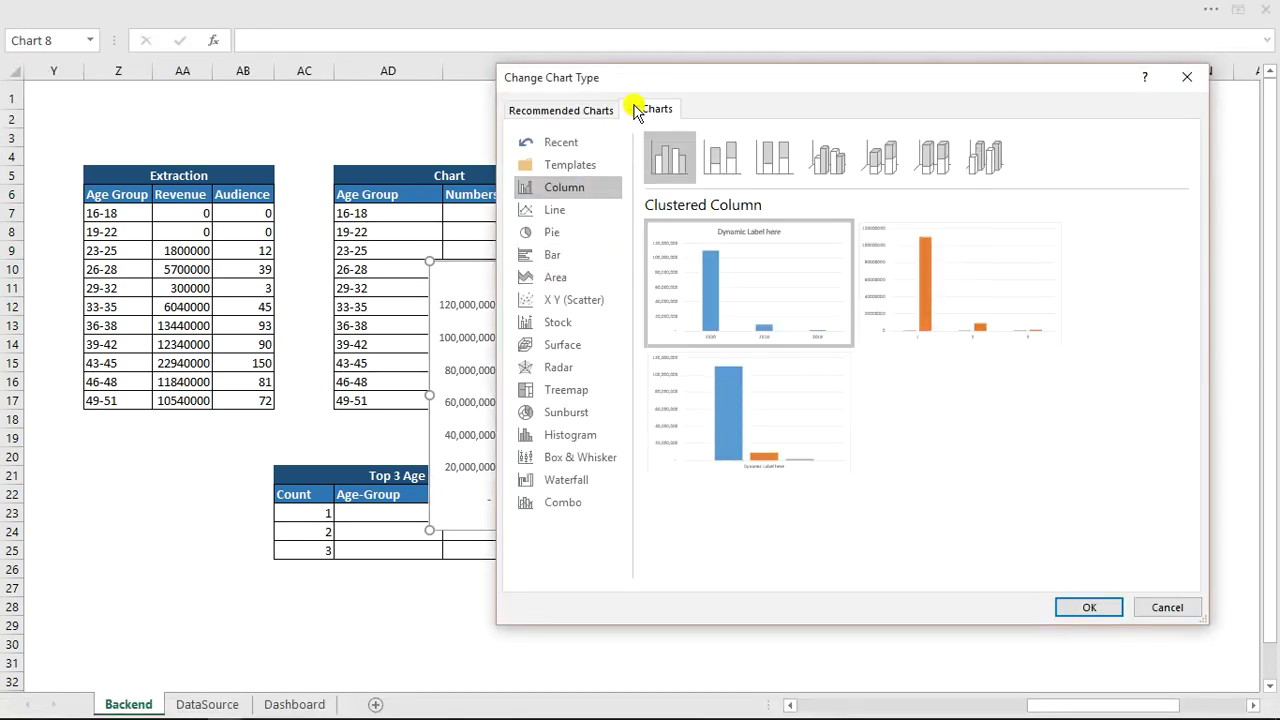
{"action": "left_click", "coordinate": [555, 232]}
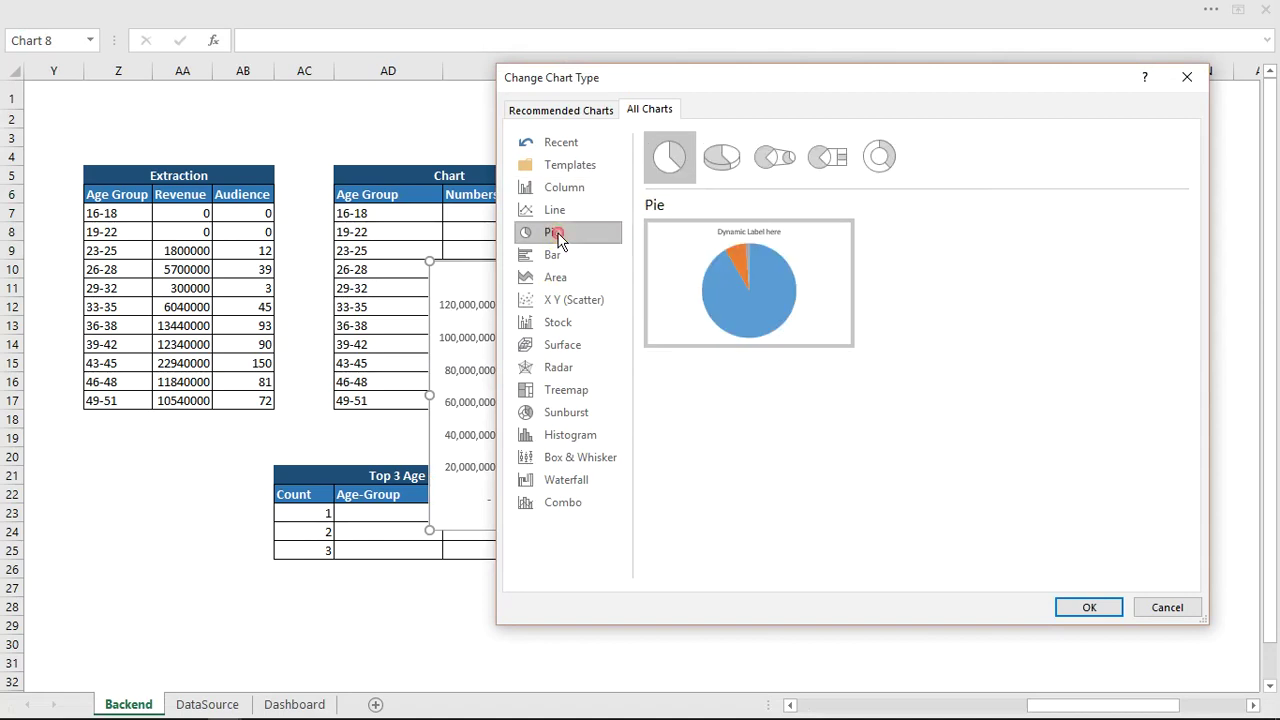
{"action": "left_click", "coordinate": [892, 163]}
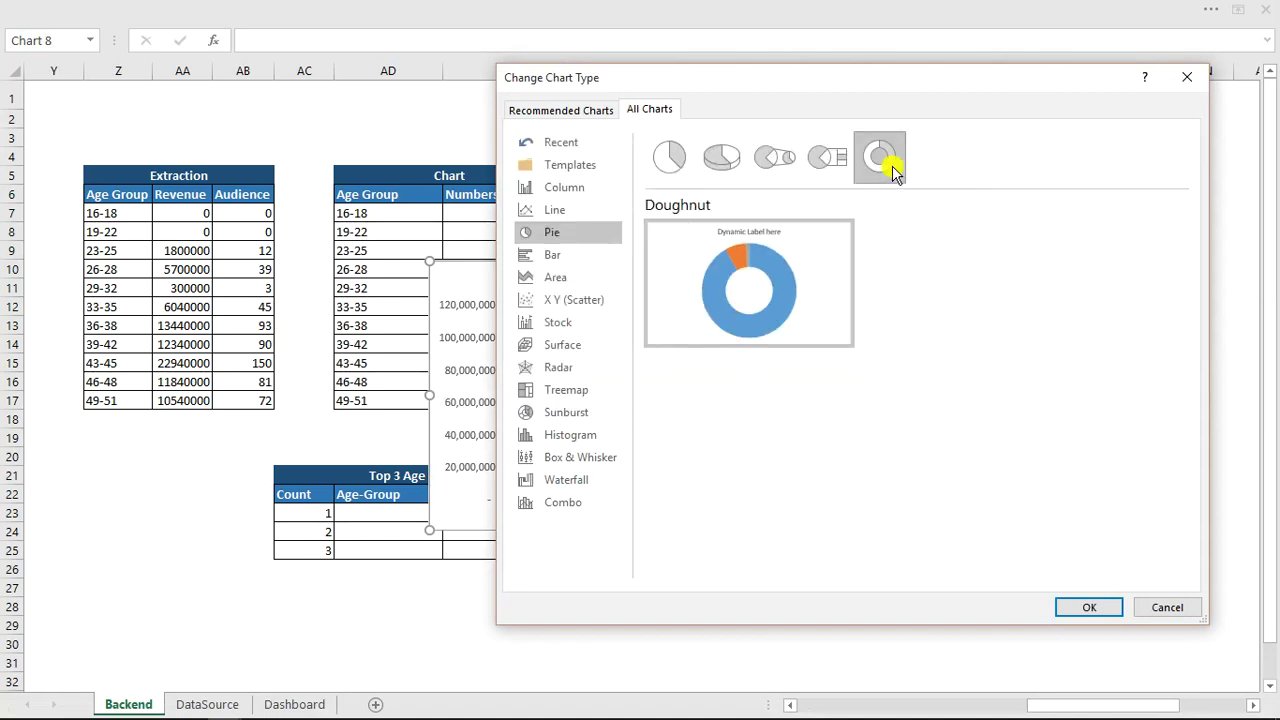
{"action": "mouse_move", "coordinate": [780, 307]}
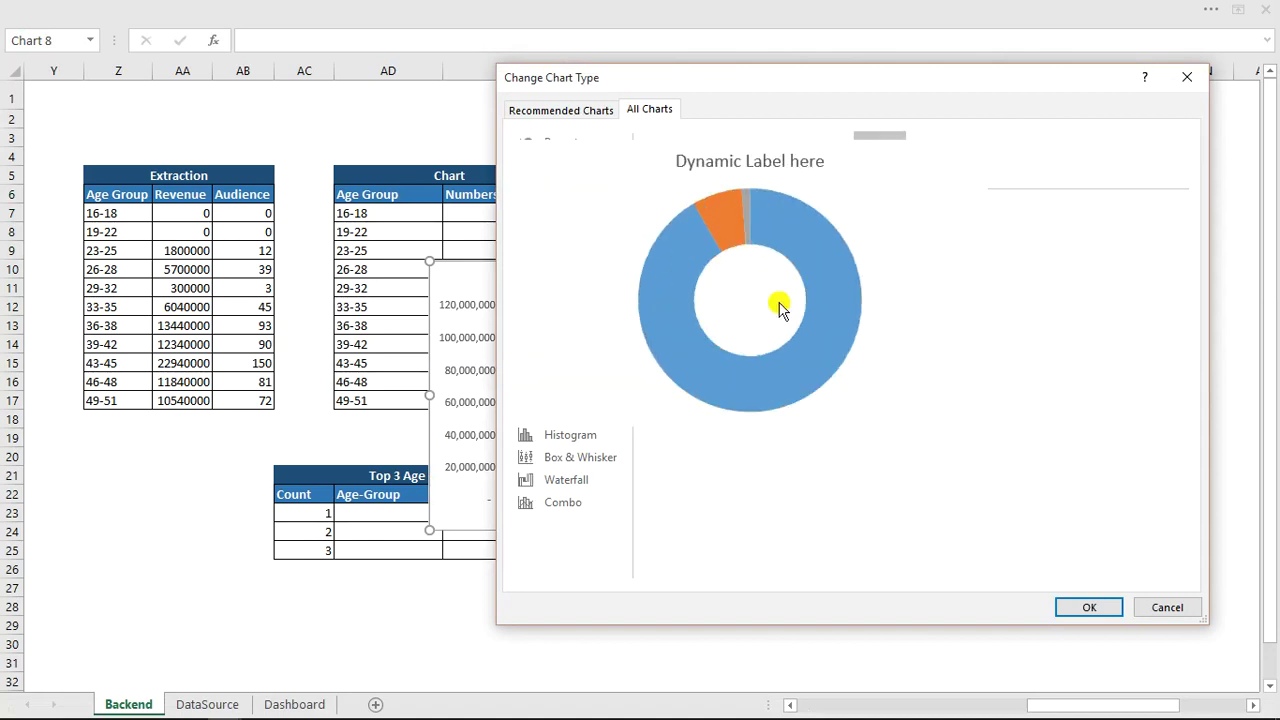
{"action": "left_click", "coordinate": [1104, 607]}
{"action": "left_click", "coordinate": [1087, 605]}
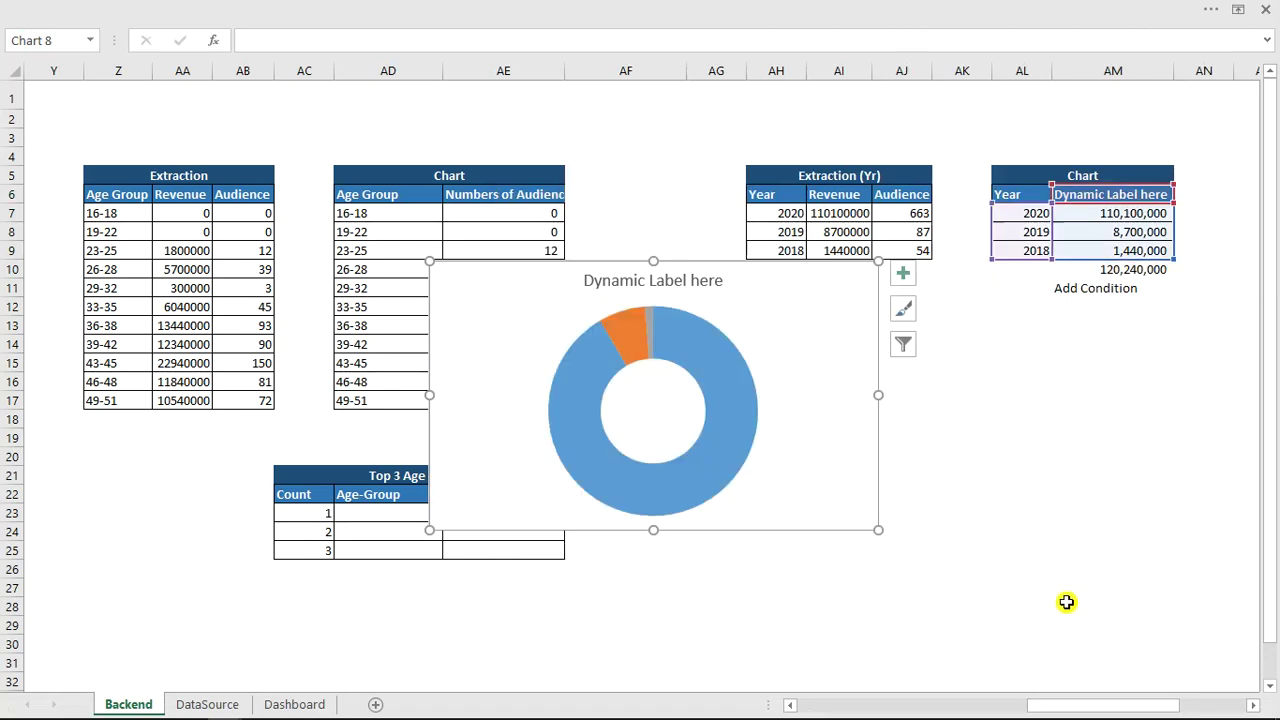
{"action": "left_click_drag", "start_coordinate": [598, 264], "coordinate": [303, 209]}
{"action": "left_click", "coordinate": [411, 266]}
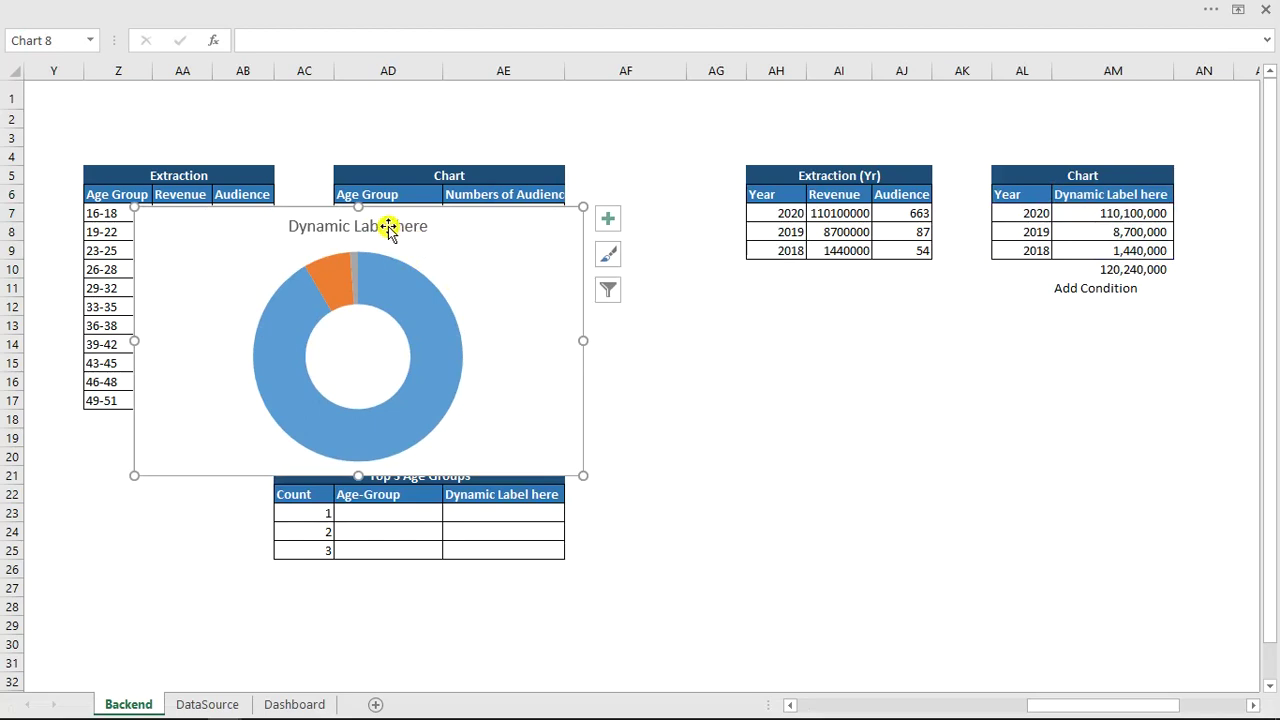
Copy the dynamic label formula from AE6 into the yearly chart table header AM6.
{"action": "left_click", "coordinate": [484, 191]}
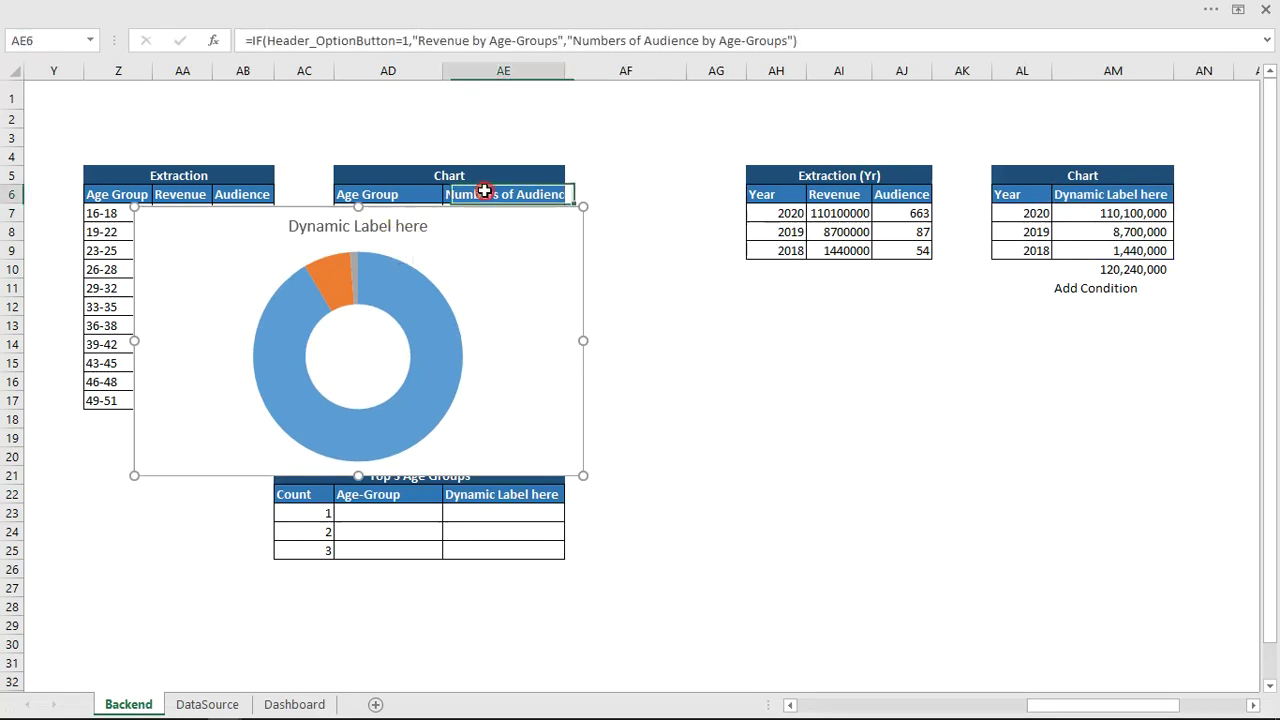
{"action": "left_click", "coordinate": [804, 39]}
{"action": "left_click_drag", "start_coordinate": [804, 39], "coordinate": [294, 28]}
{"action": "key", "text": "ctrl+c"}
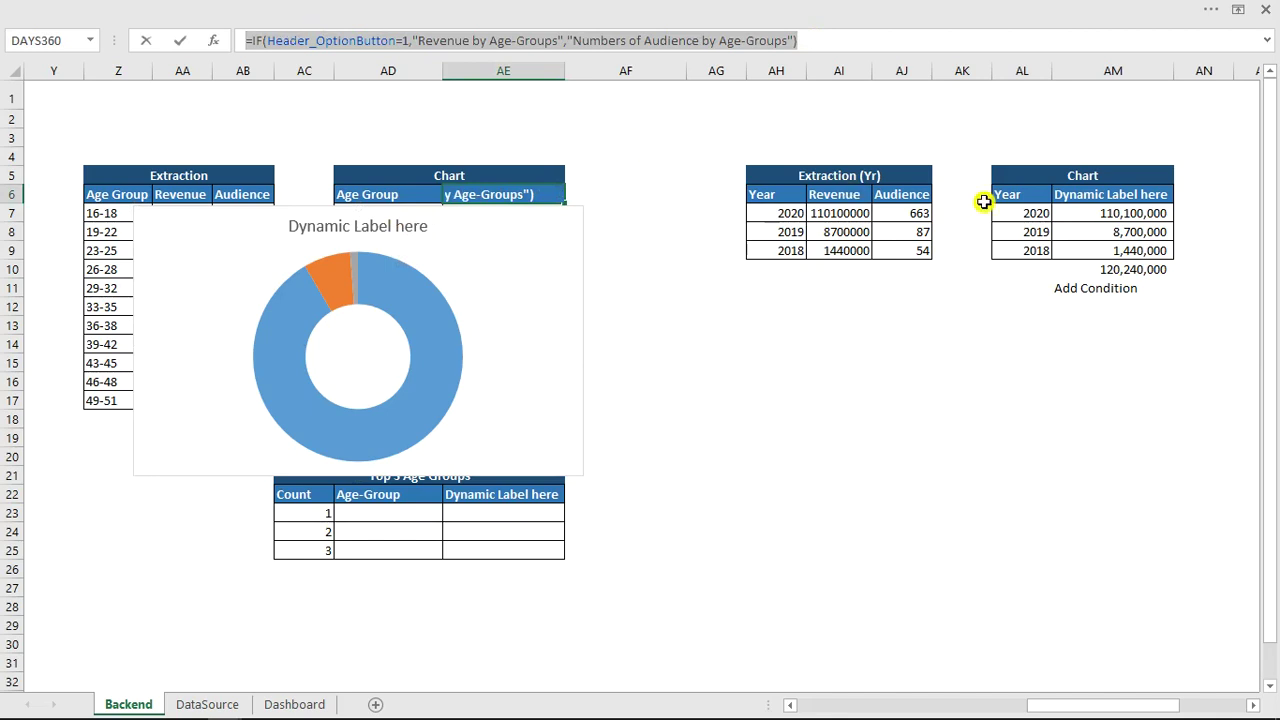
{"action": "key", "text": "Escape"}
{"action": "left_click", "coordinate": [1083, 194]}
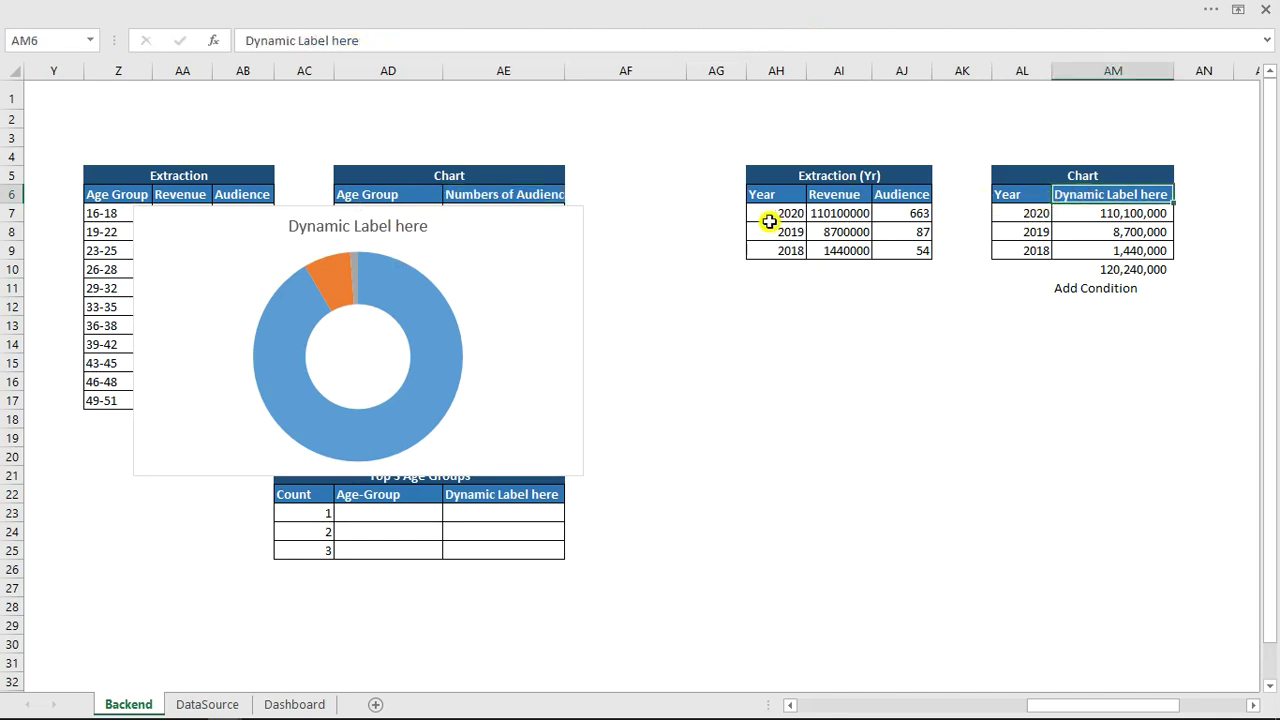
{"action": "key", "text": "ctrl+v"}
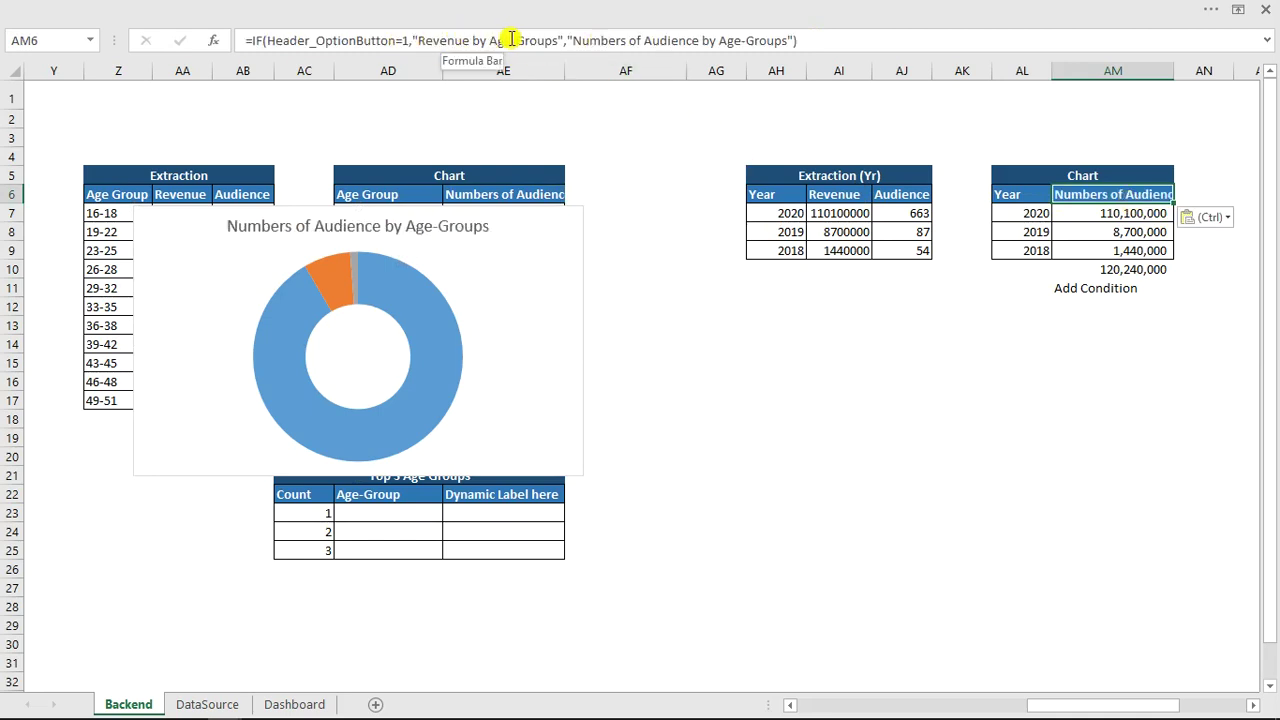
Replace Age-Groups with Year in both AM6 labels, giving =IF(Header_OptionButton=1,"Revenue by Year","Numbers of Audience by Year").
{"action": "left_click_drag", "start_coordinate": [490, 40], "coordinate": [512, 40]}
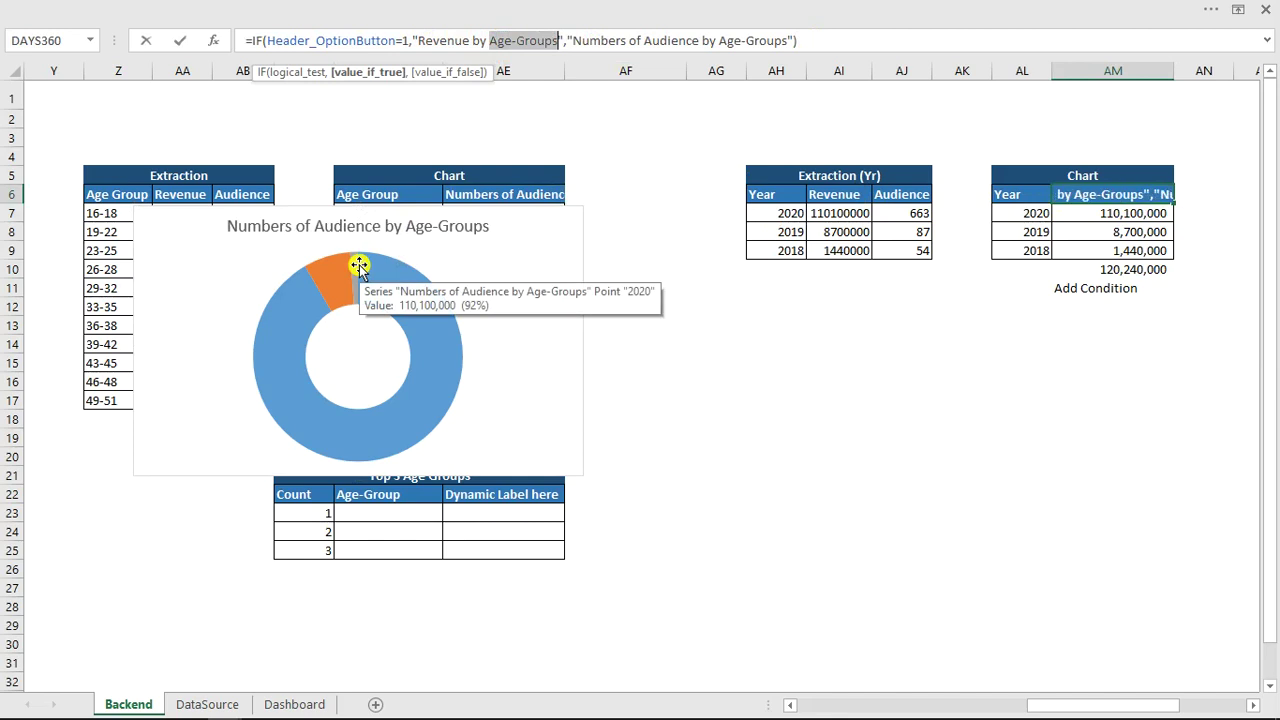
{"action": "type", "text": "Year"}
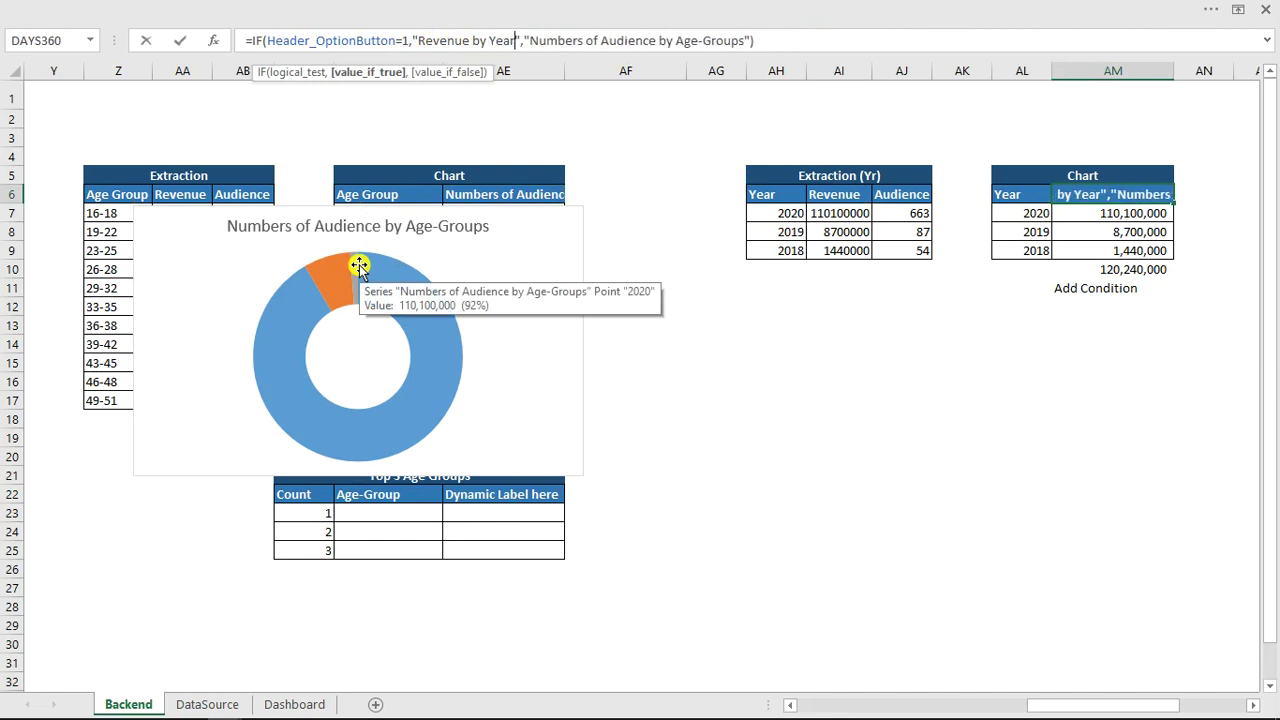
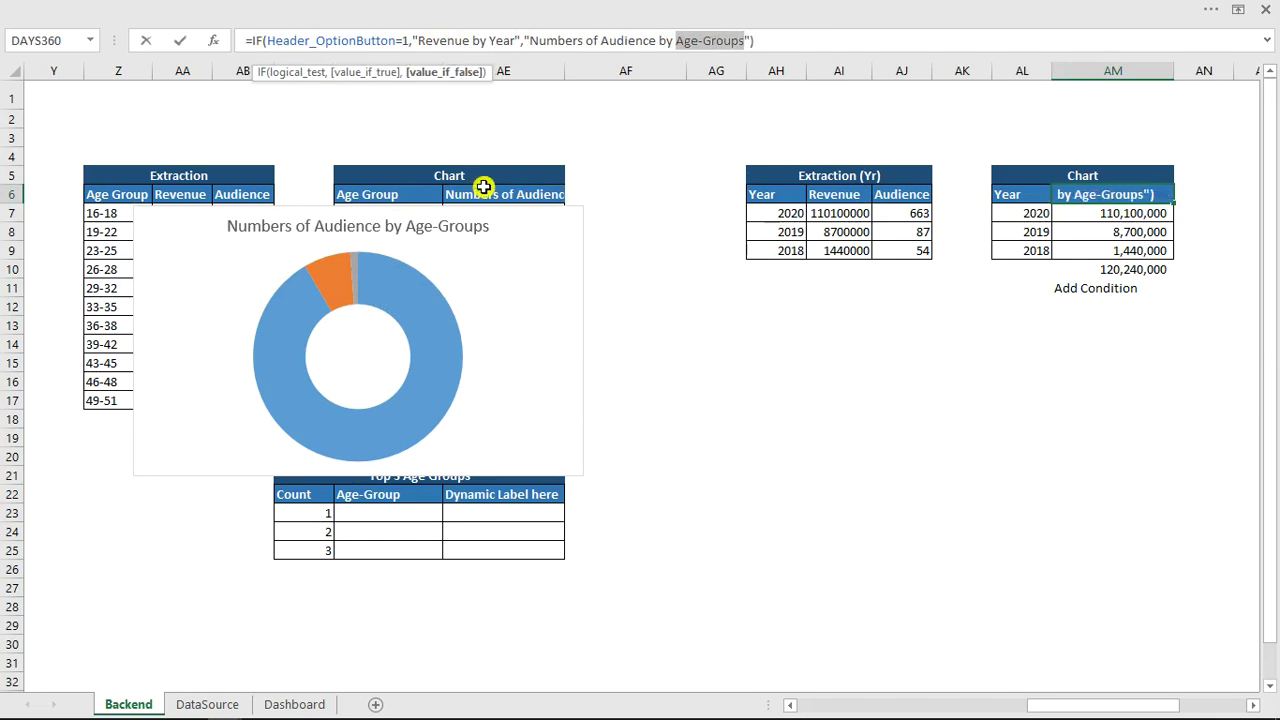
{"action": "type", "text": "Yea"}
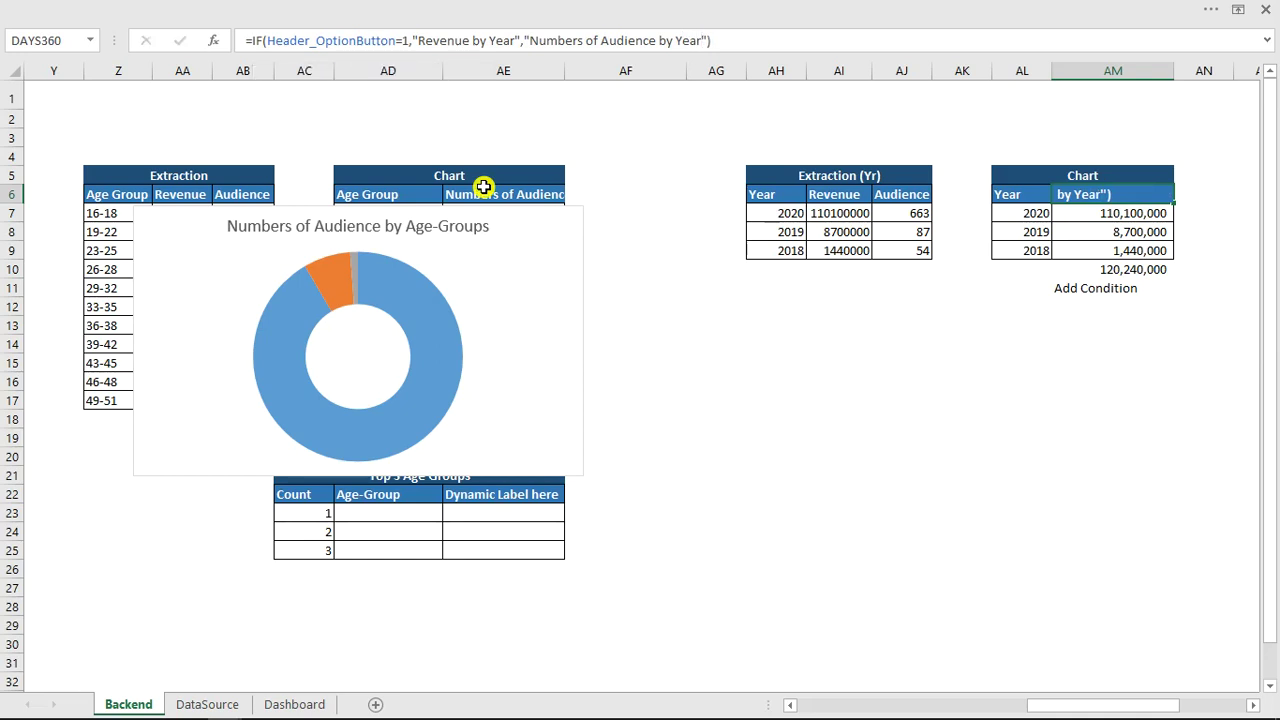
{"action": "key", "text": "Return"}
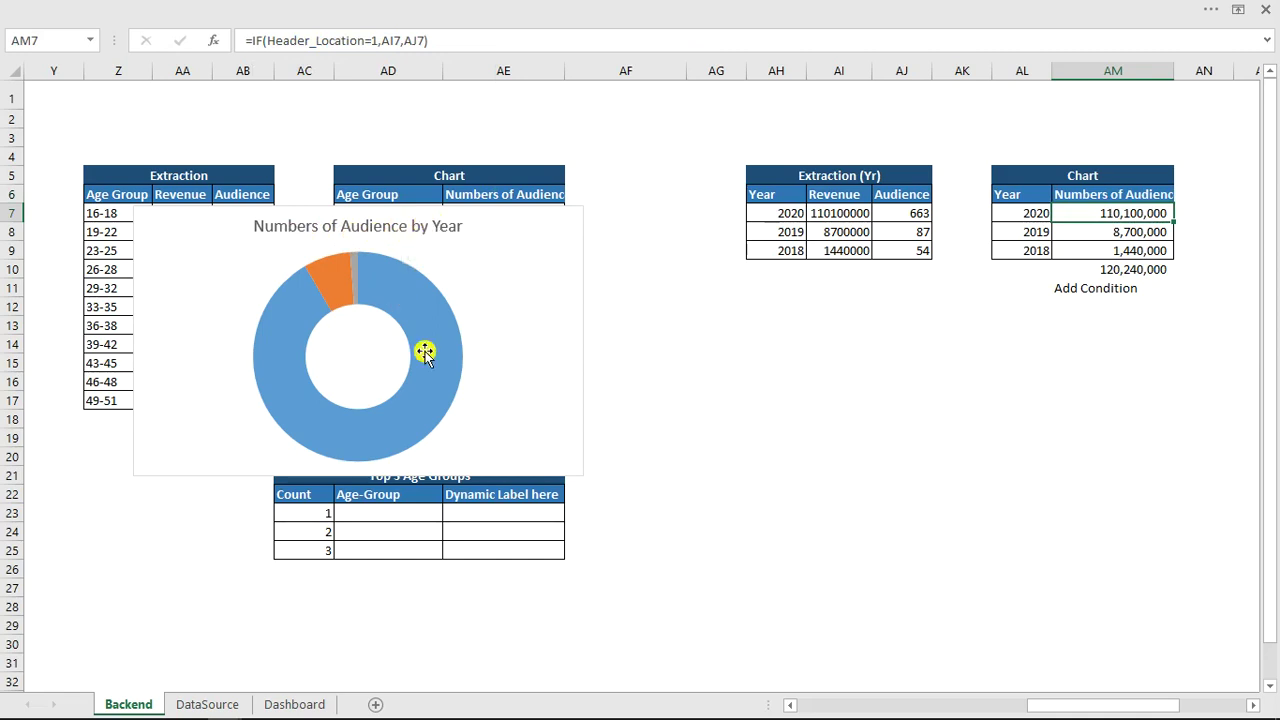
Add a legend to the yearly doughnut chart.
{"action": "left_click", "coordinate": [495, 304]}
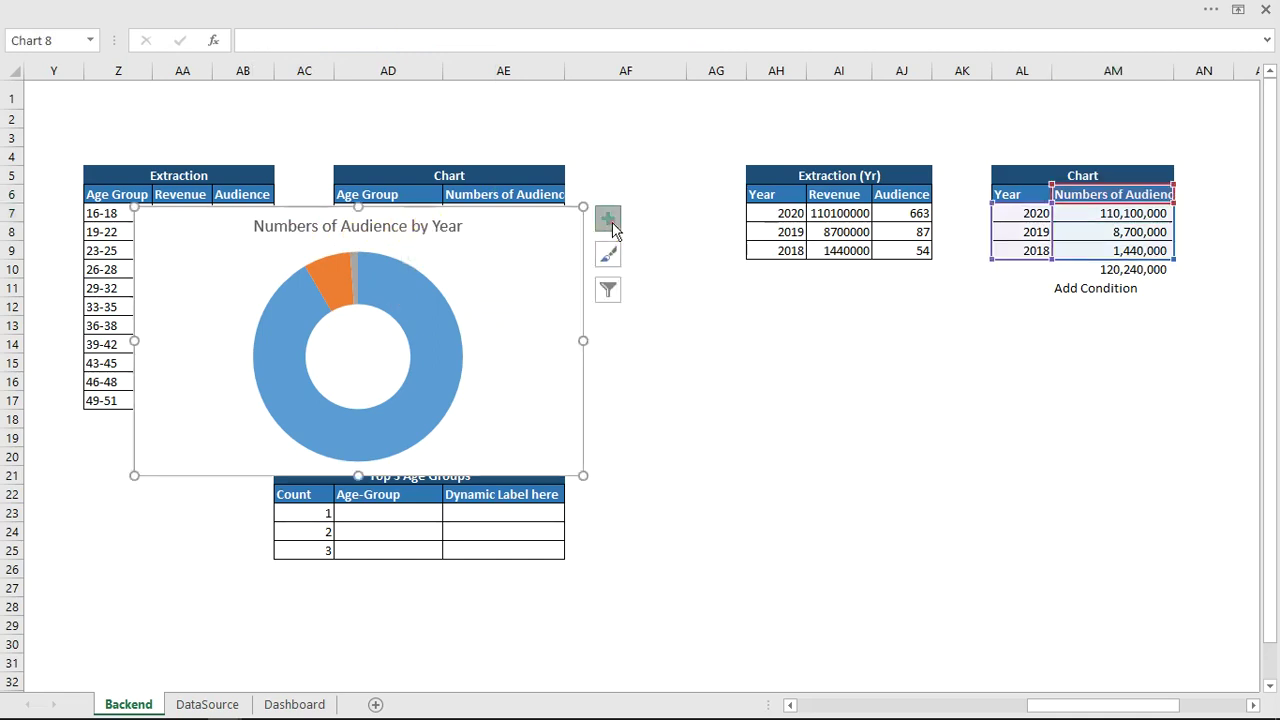
{"action": "left_click", "coordinate": [608, 218]}
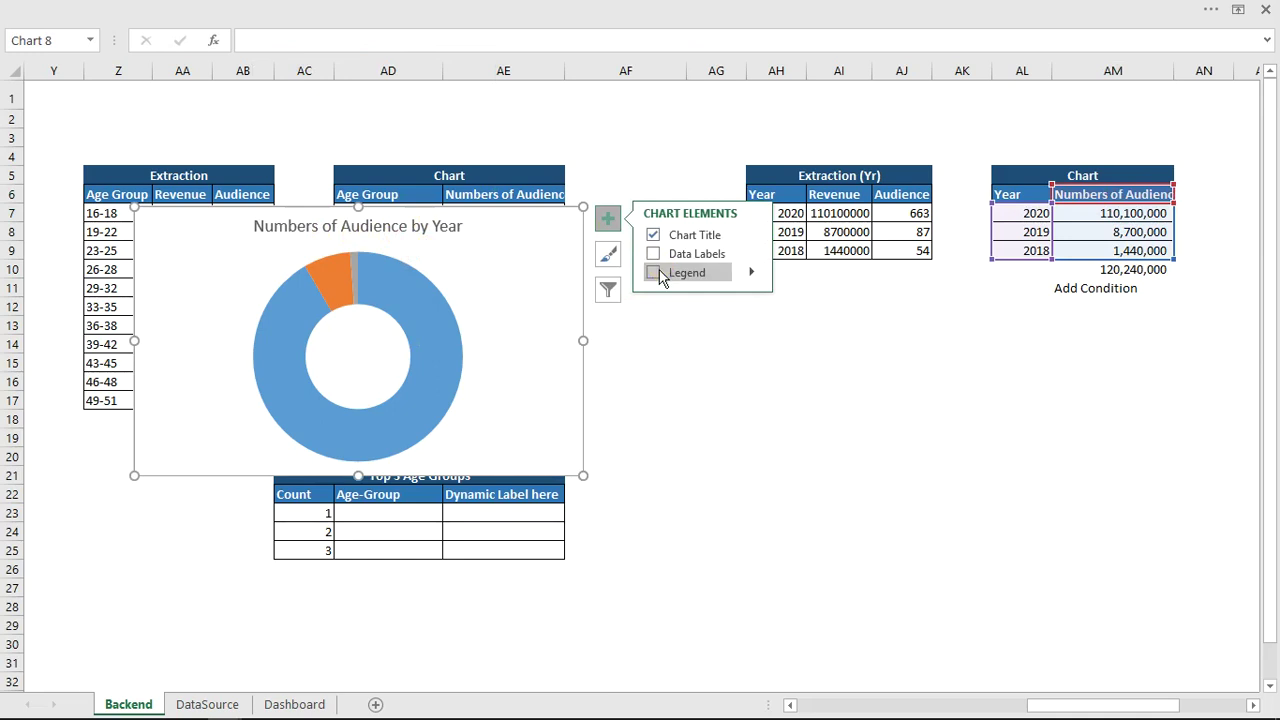
{"action": "left_click", "coordinate": [655, 274]}
{"action": "left_click", "coordinate": [655, 273]}
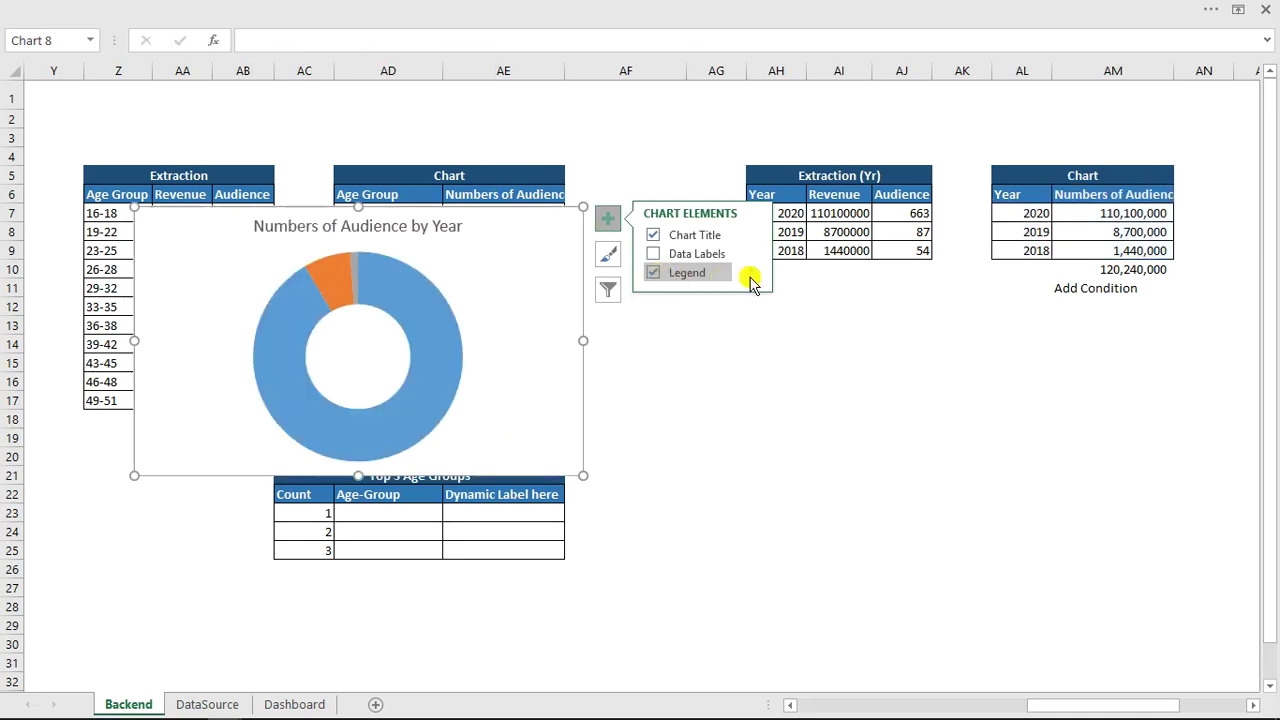
Set the Doughnut Hole Size of the yearly chart's series to 80%.
{"action": "left_click", "coordinate": [417, 318]}
{"action": "double_click", "coordinate": [417, 318]}
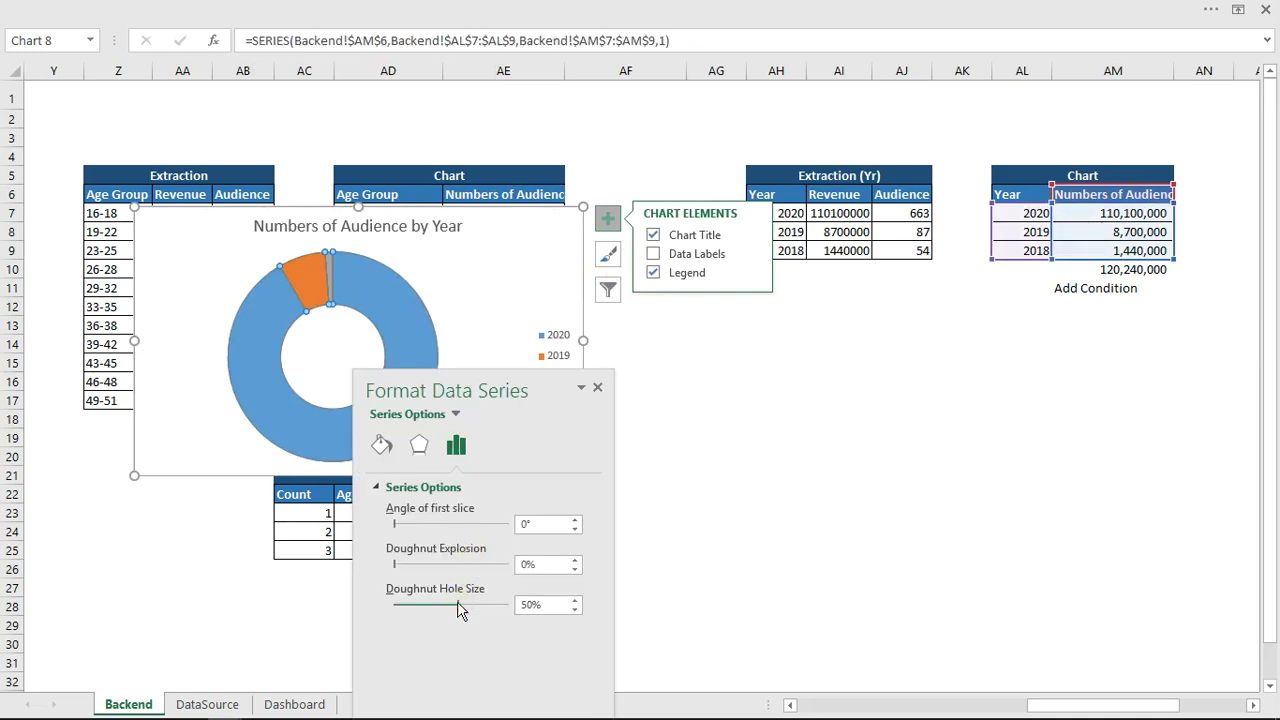
{"action": "left_click_drag", "start_coordinate": [488, 606], "coordinate": [496, 607]}
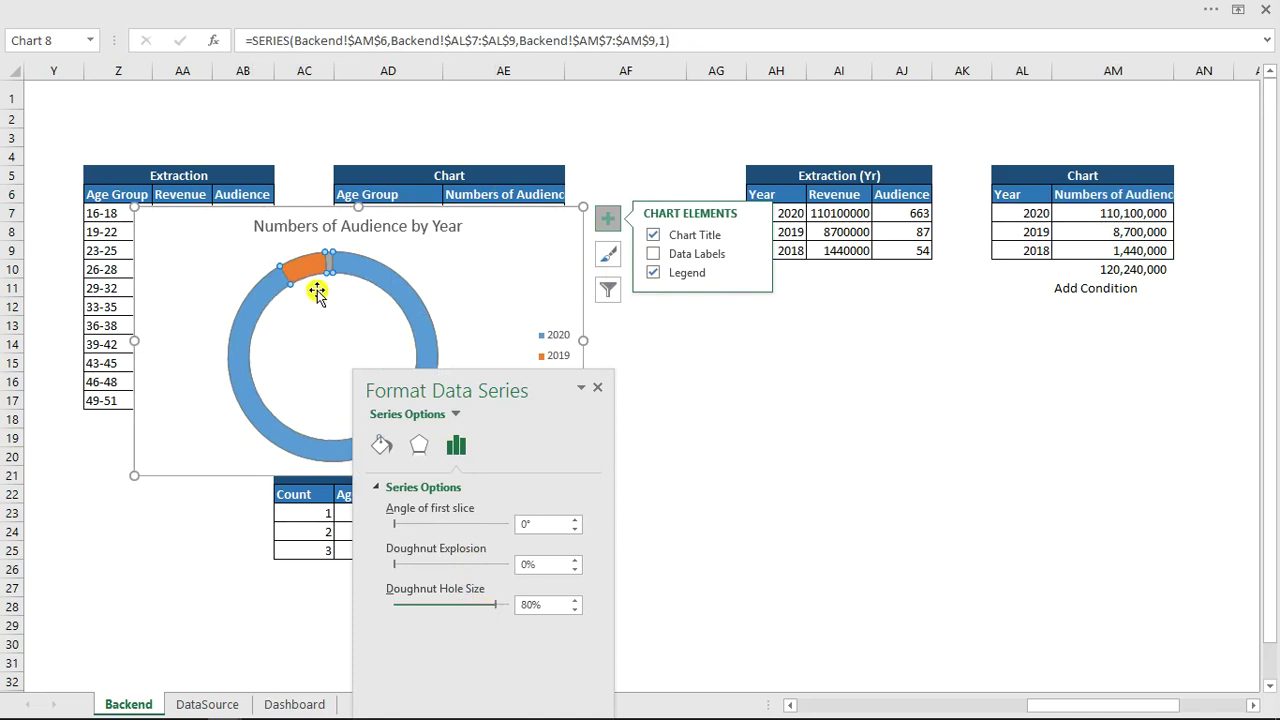
{"action": "left_click_drag", "start_coordinate": [560, 383], "coordinate": [966, 360]}
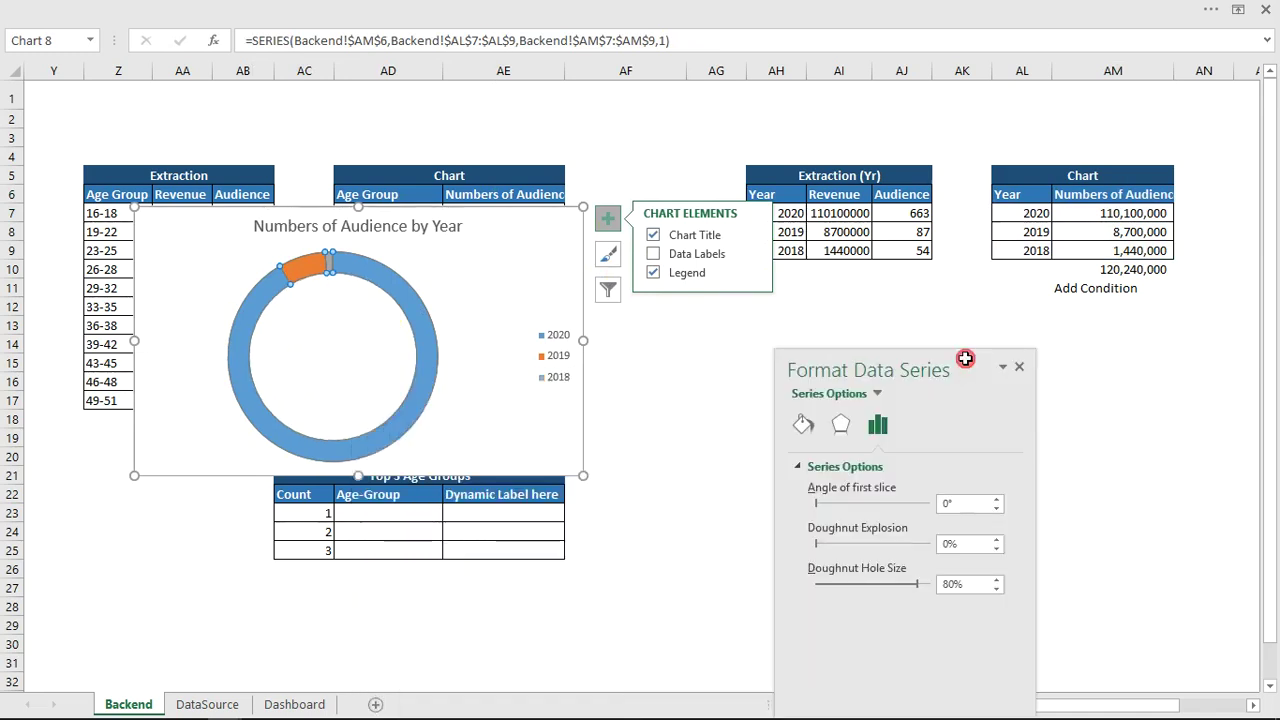
Shrink the yearly doughnut chart and move it from Backend to the empty card beside the age-group chart on the Dashboard sheet.
{"action": "left_click_drag", "start_coordinate": [581, 207], "coordinate": [457, 284]}
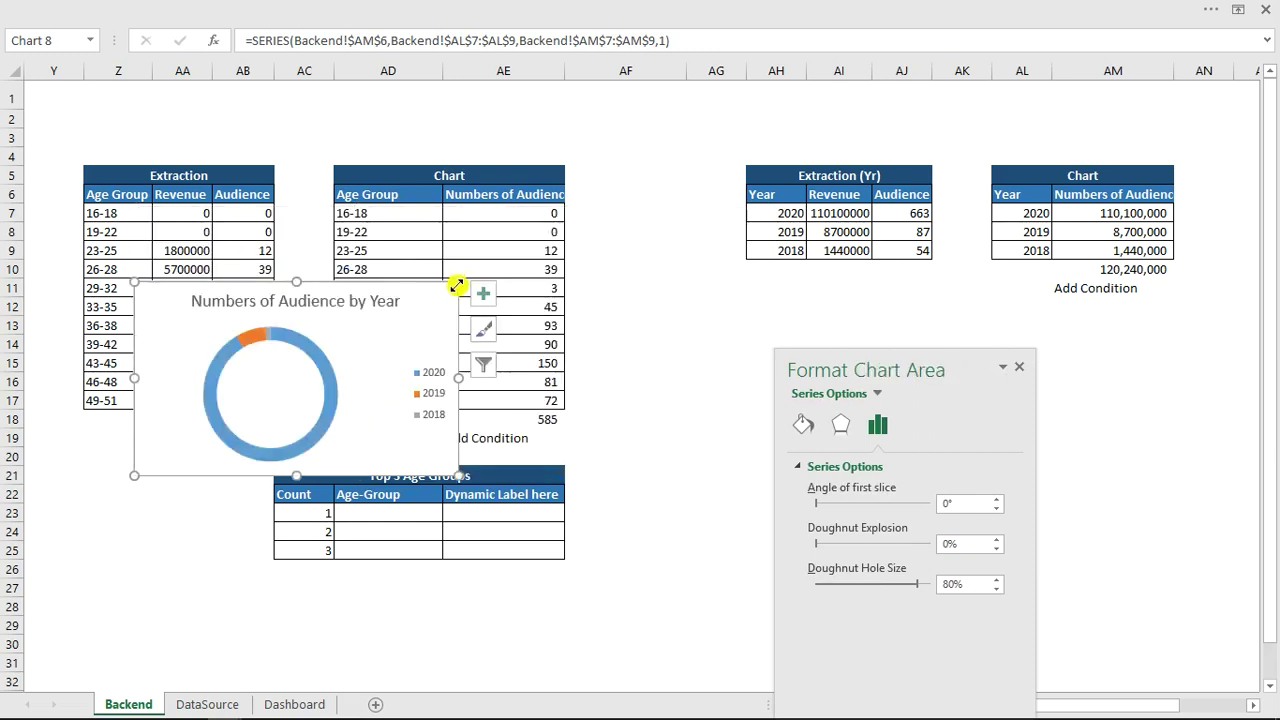
{"action": "left_click", "coordinate": [365, 311]}
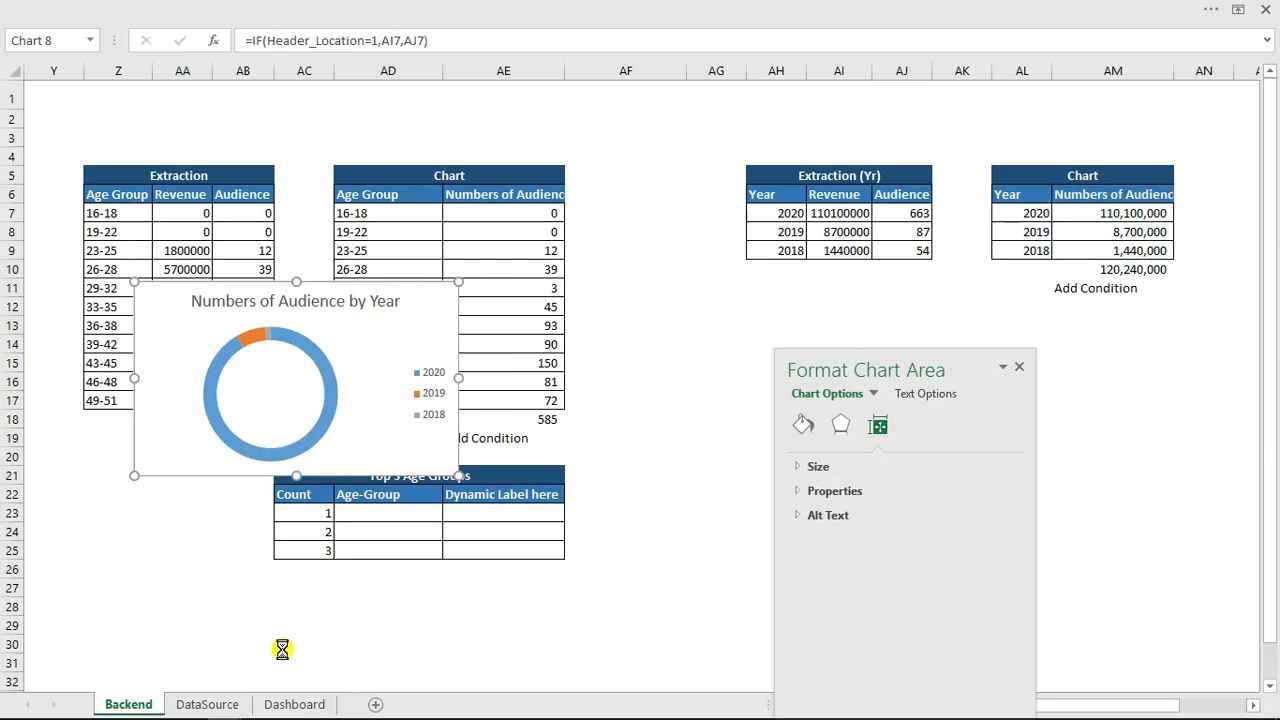
{"action": "key", "text": "ctrl+x"}
{"action": "left_click", "coordinate": [294, 705]}
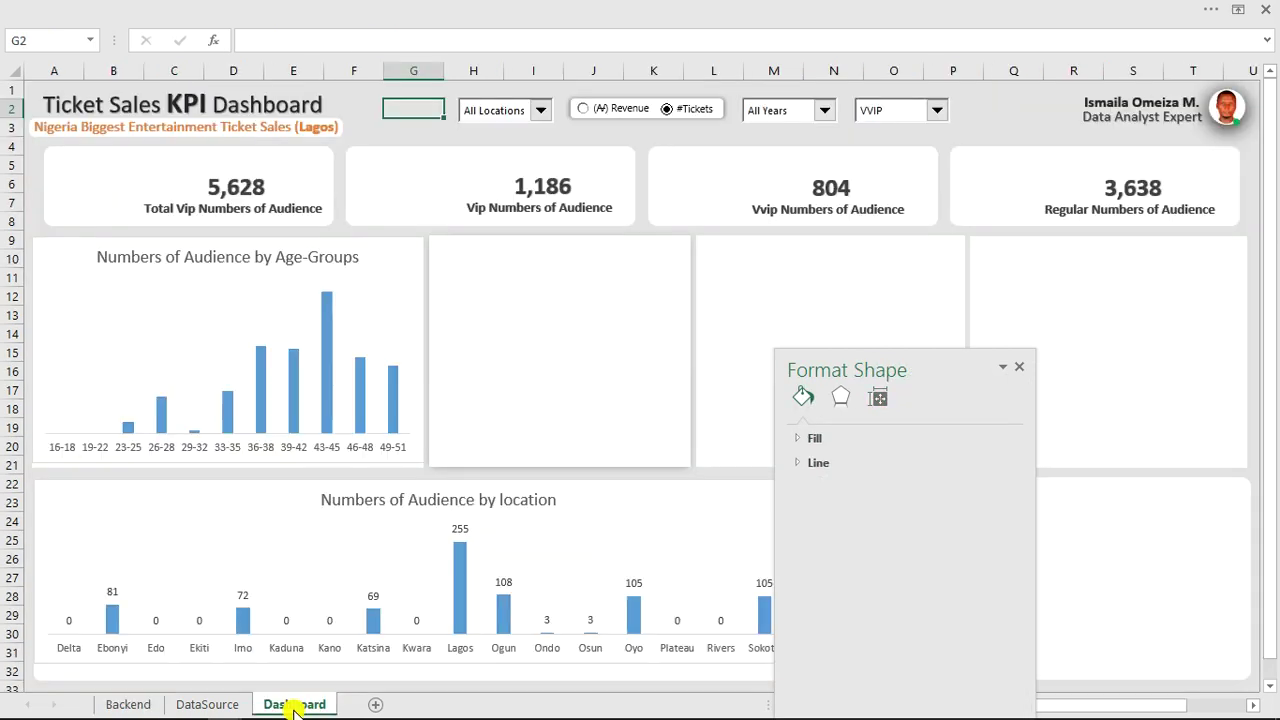
{"action": "left_click", "coordinate": [528, 355]}
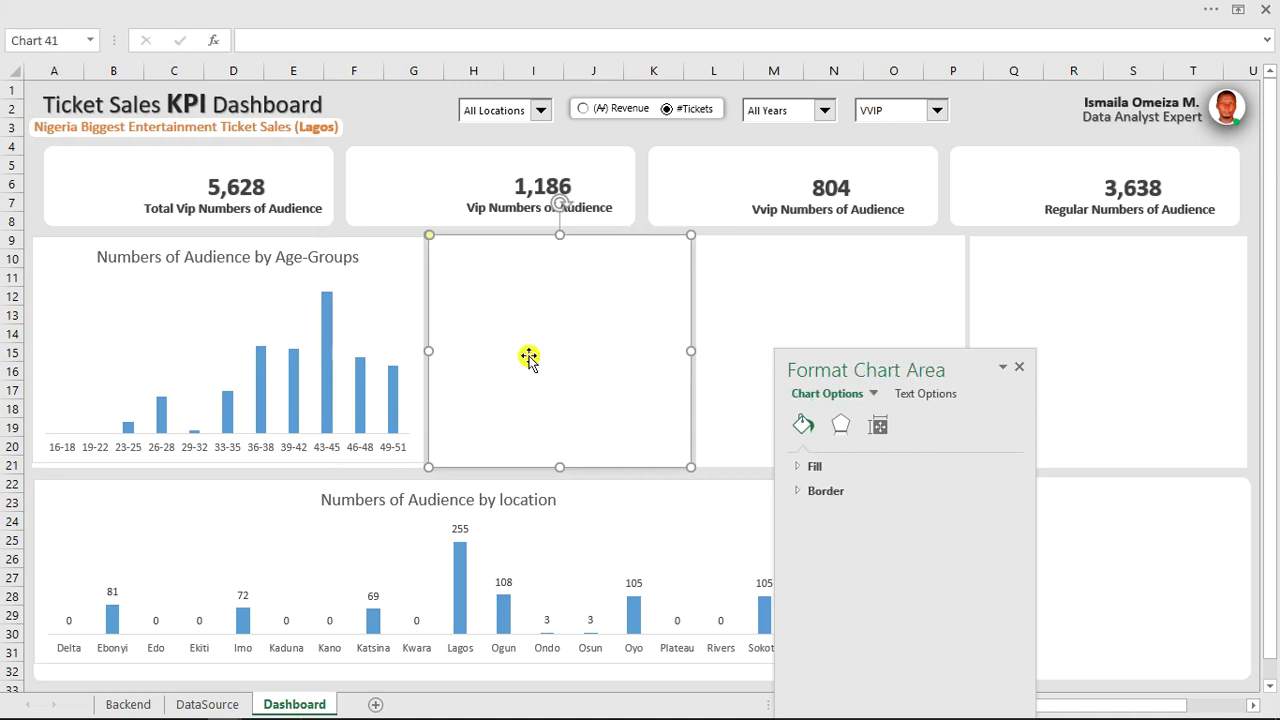
Resize the yearly doughnut chart to fit the width and height of its dashboard card.
{"action": "left_click_drag", "start_coordinate": [754, 332], "coordinate": [687, 346]}
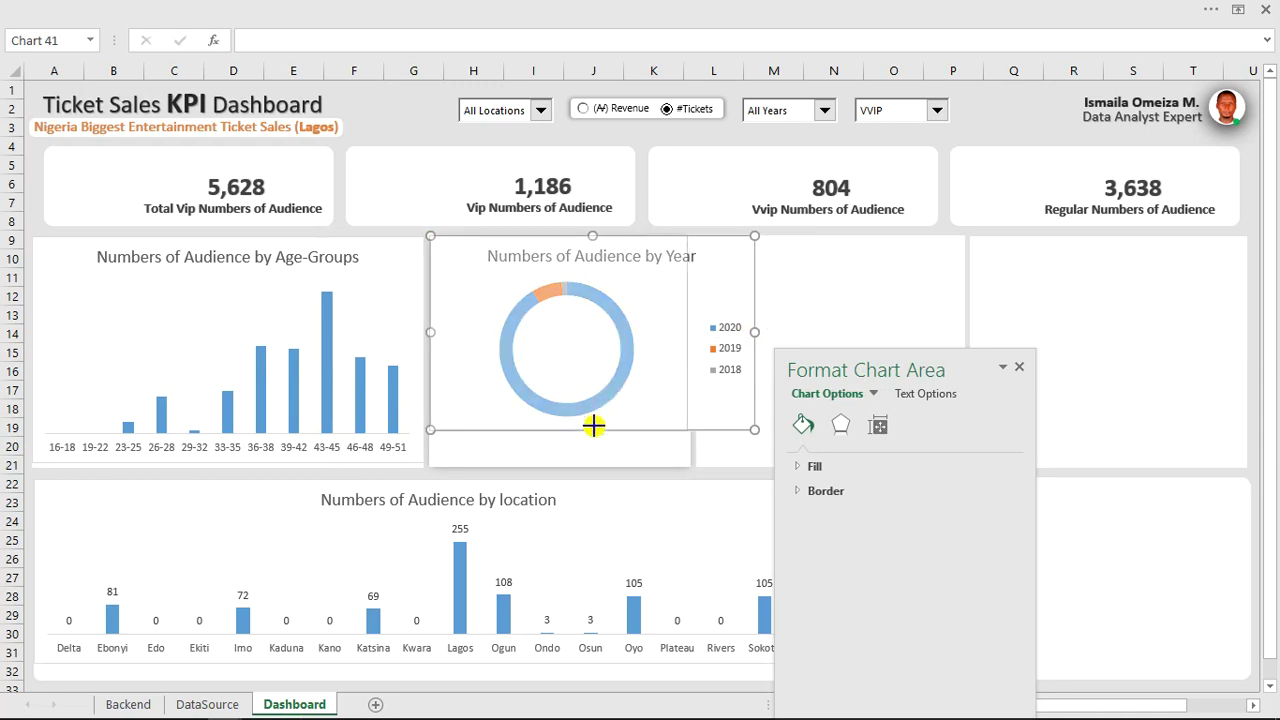
{"action": "left_click_drag", "start_coordinate": [554, 448], "coordinate": [551, 466]}
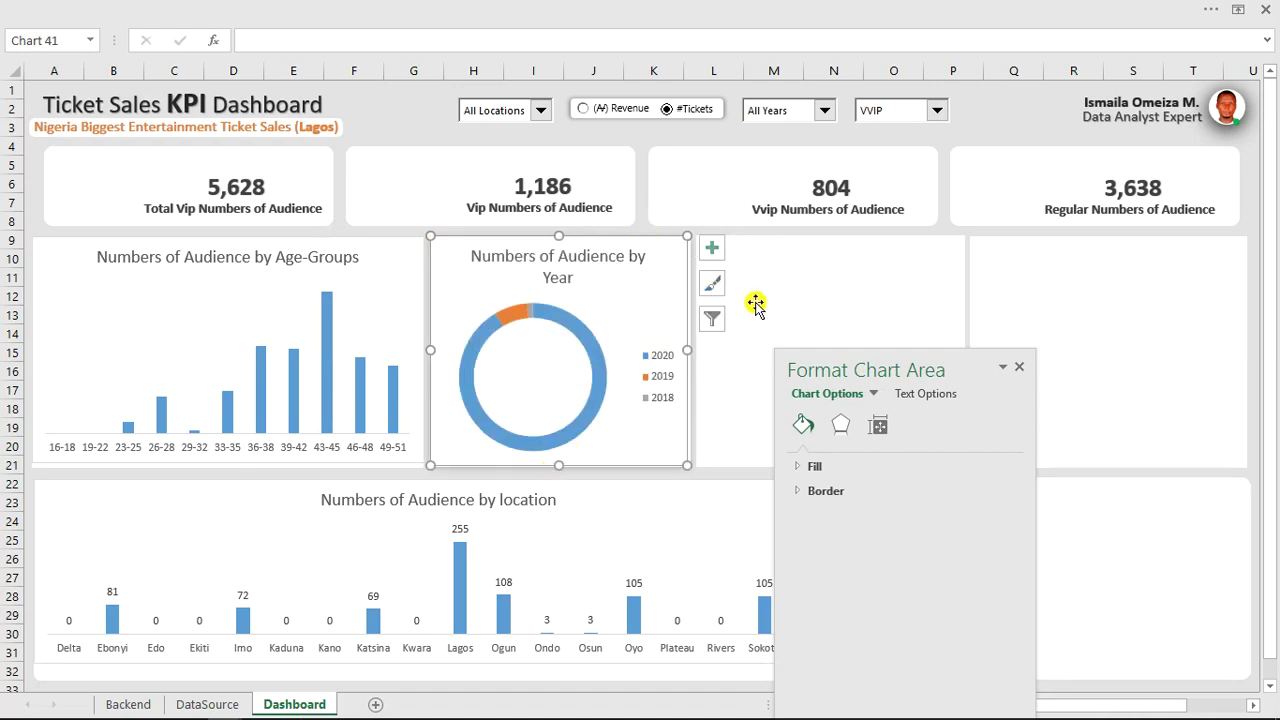
{"action": "left_click_drag", "start_coordinate": [921, 366], "coordinate": [262, 305]}
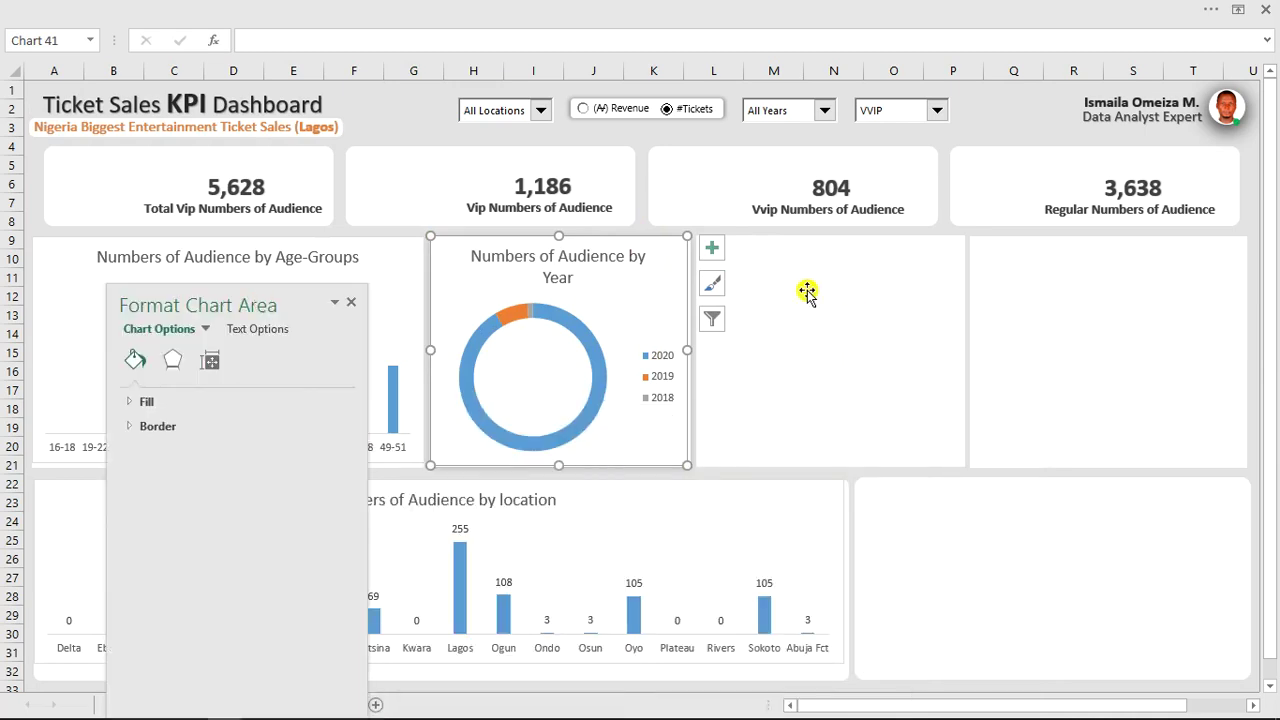
Examine the yearly comparison chart in the Tick Sales Dashboard workbook, return to YouTube Class and close the chart formatting options.
{"action": "left_click", "coordinate": [846, 14]}
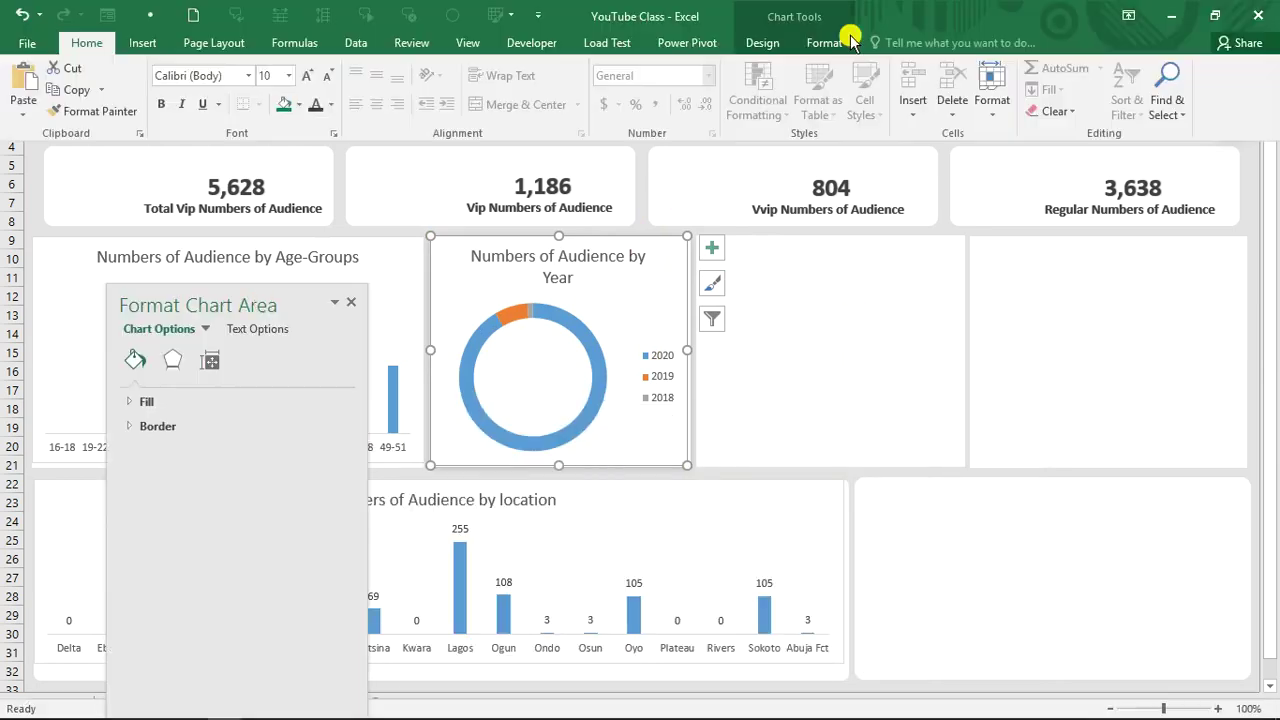
{"action": "left_click", "coordinate": [450, 43]}
{"action": "left_click", "coordinate": [884, 92]}
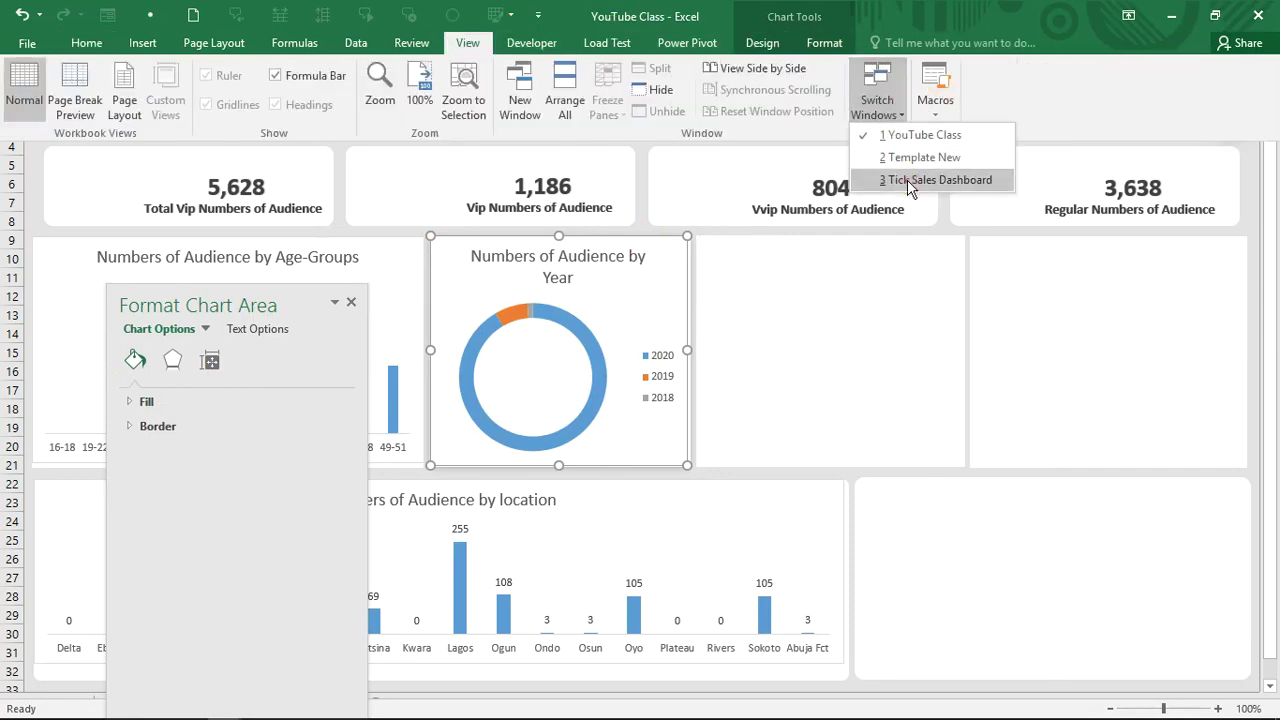
{"action": "left_click", "coordinate": [911, 180]}
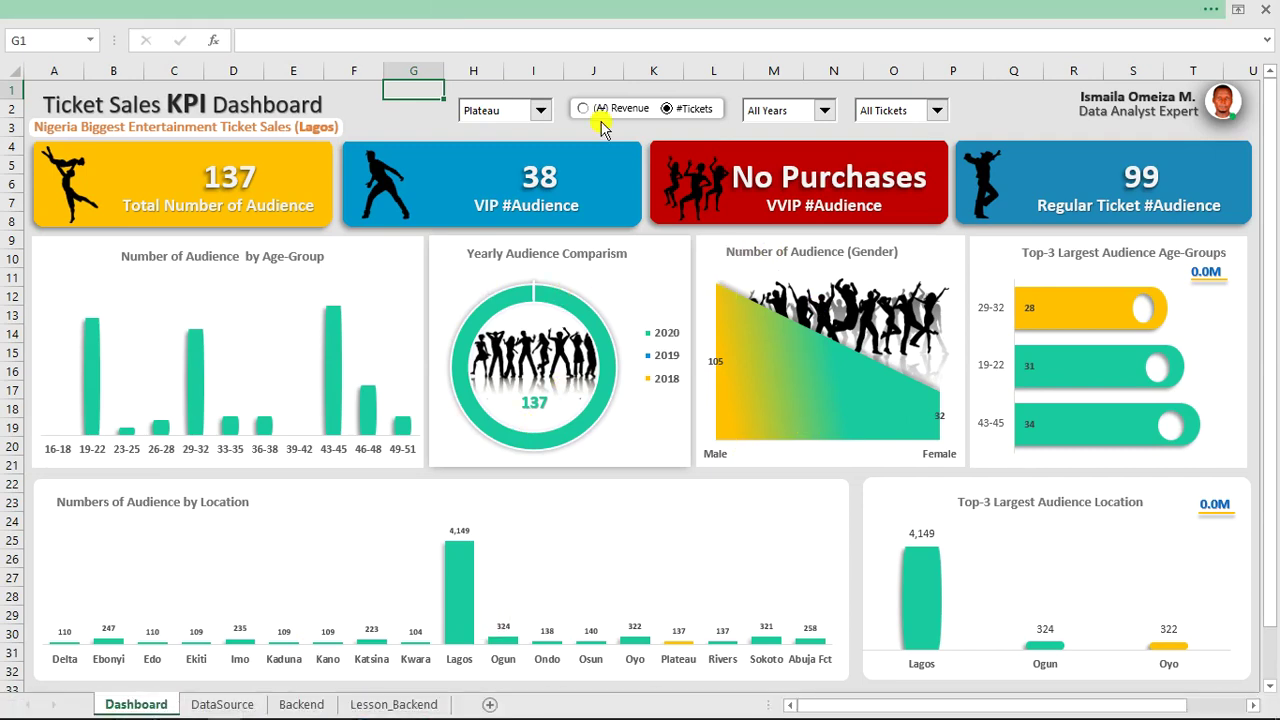
{"action": "left_click", "coordinate": [690, 8]}
{"action": "left_click", "coordinate": [877, 90]}
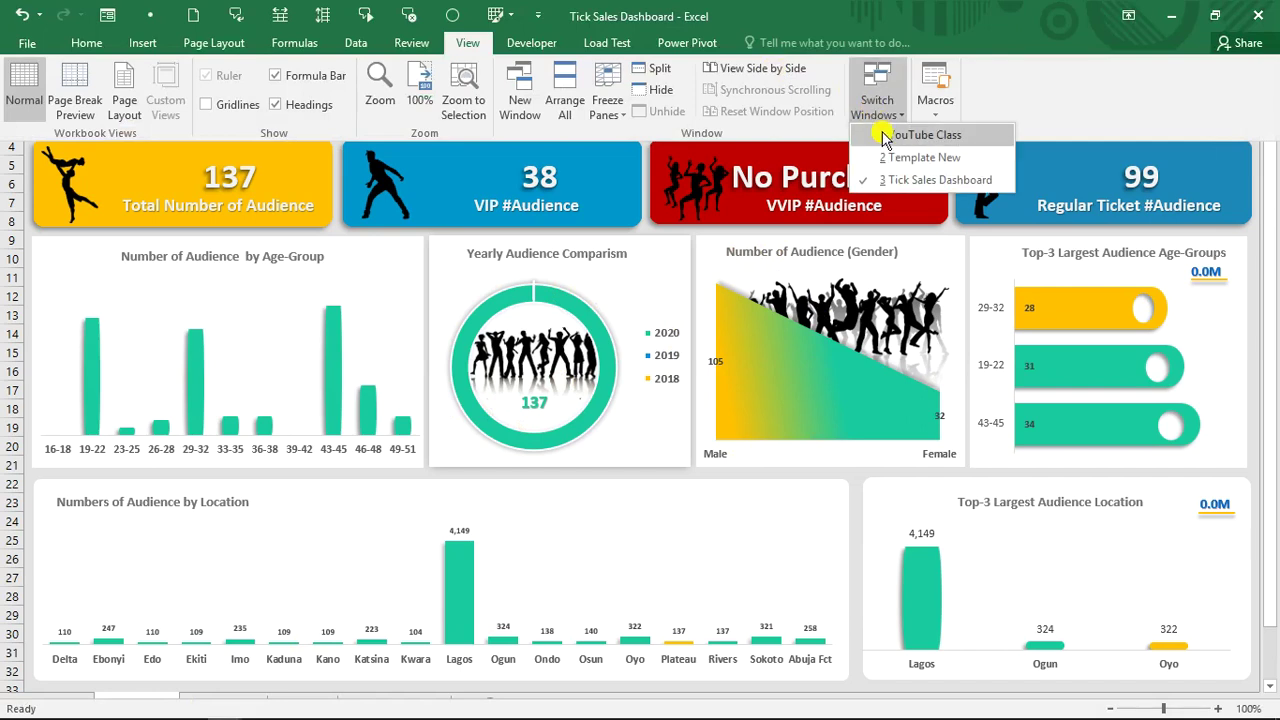
{"action": "left_click", "coordinate": [885, 142]}
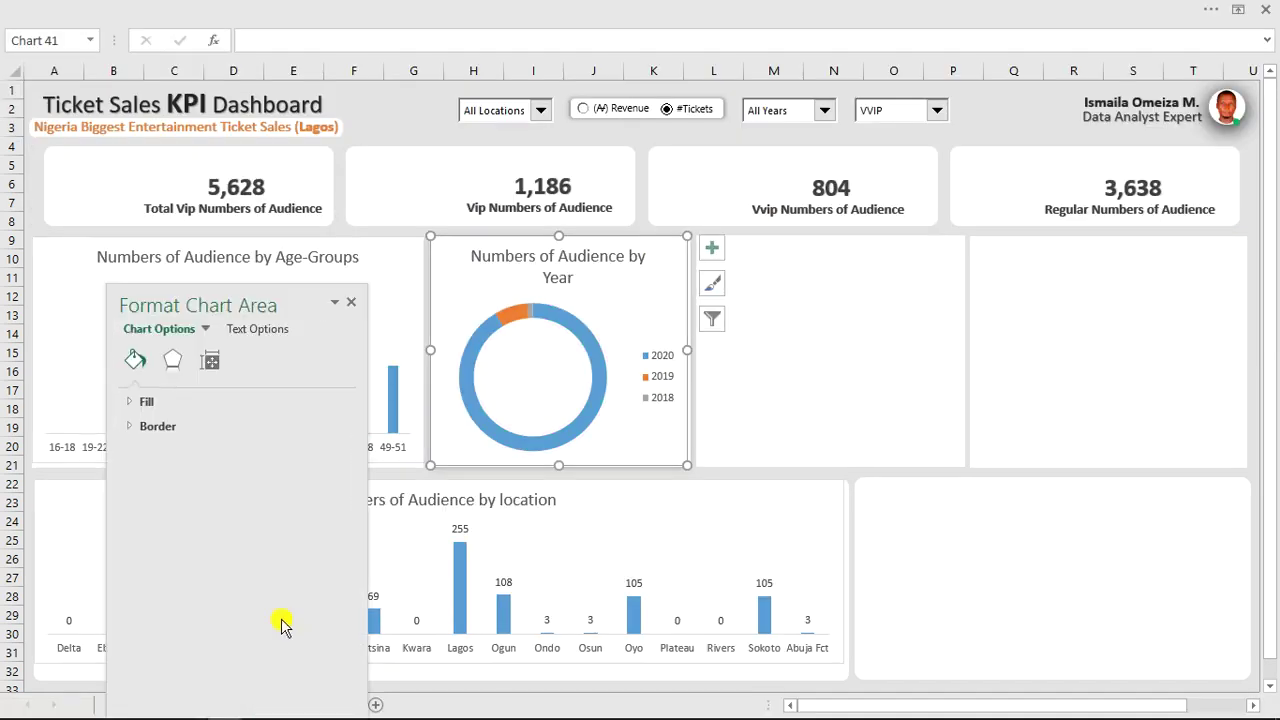
{"action": "left_click", "coordinate": [351, 303]}
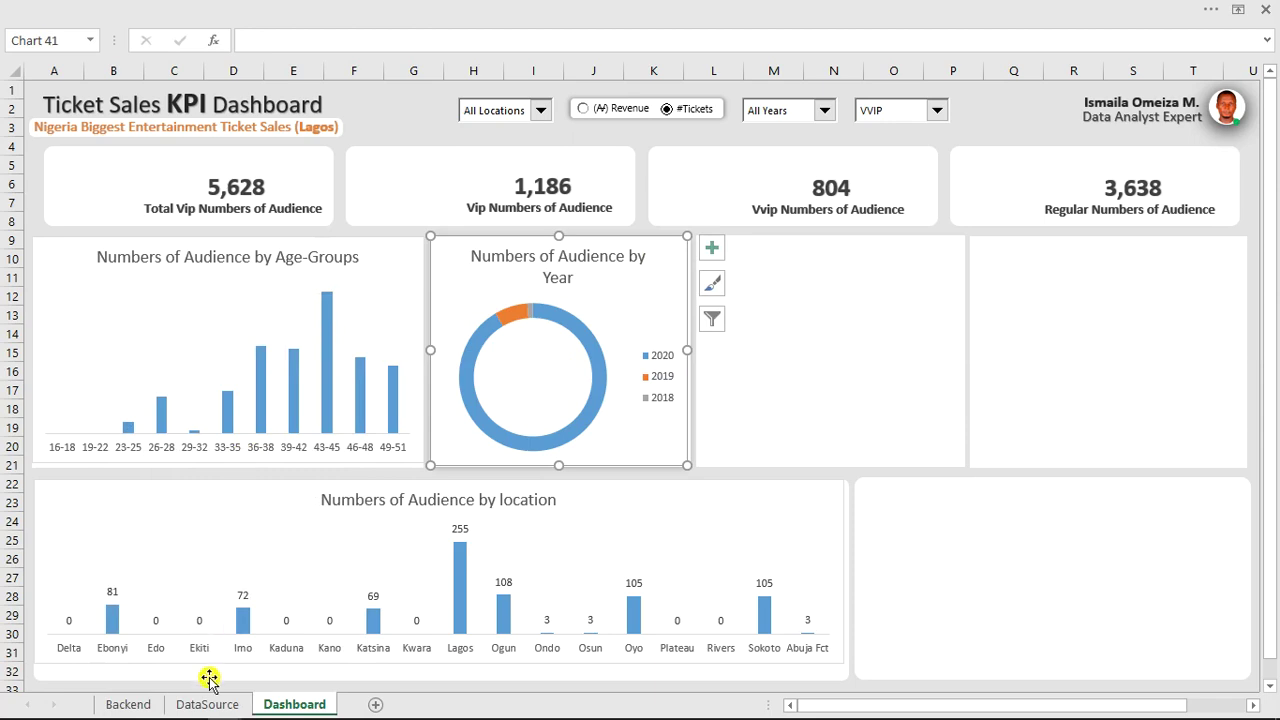
Copy the 2020 revenue formula from AI7 on the Backend sheet into the Male revenue cell AQ7 of the gender Extraction table.
{"action": "left_click", "coordinate": [130, 704]}
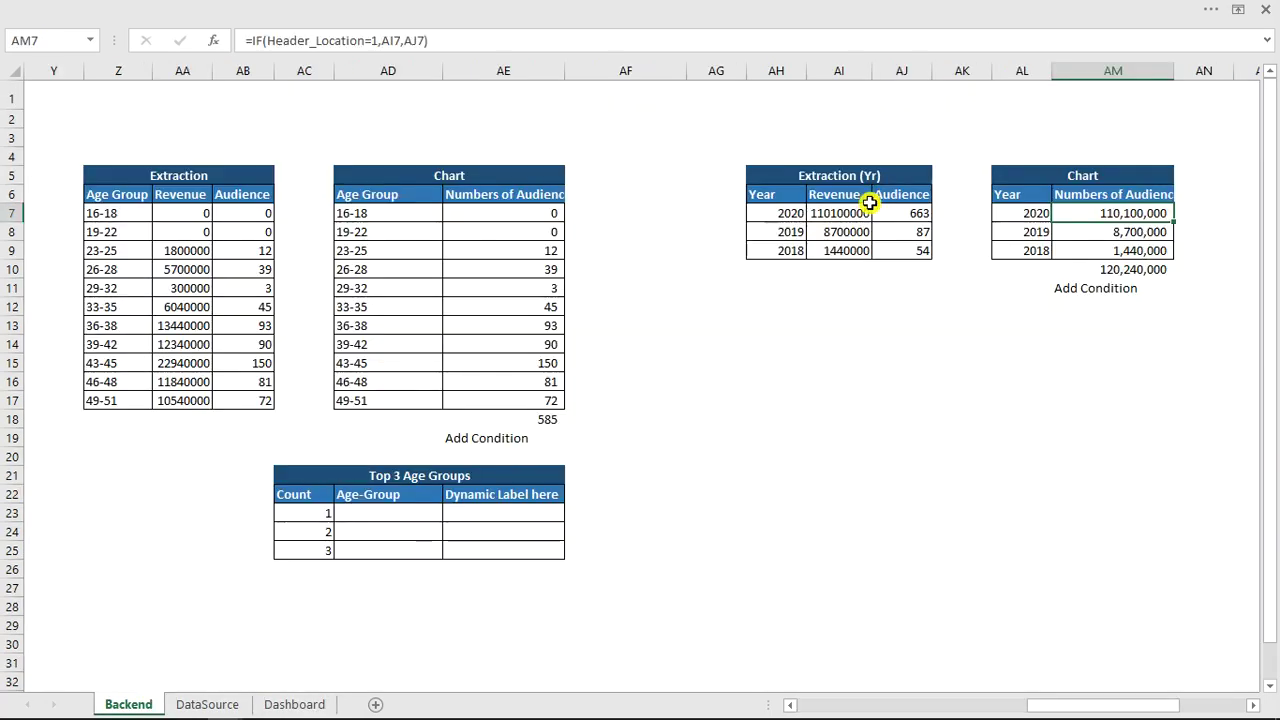
{"action": "left_click", "coordinate": [838, 214]}
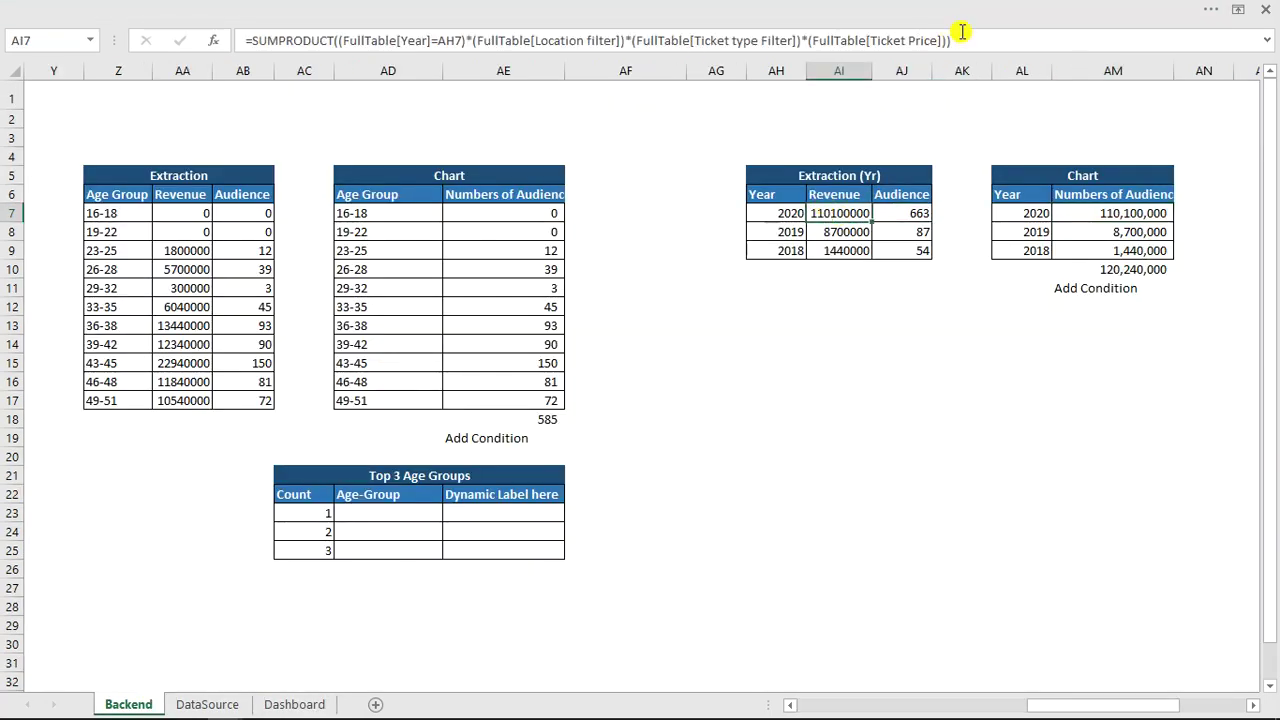
{"action": "left_click_drag", "start_coordinate": [958, 40], "coordinate": [262, 36]}
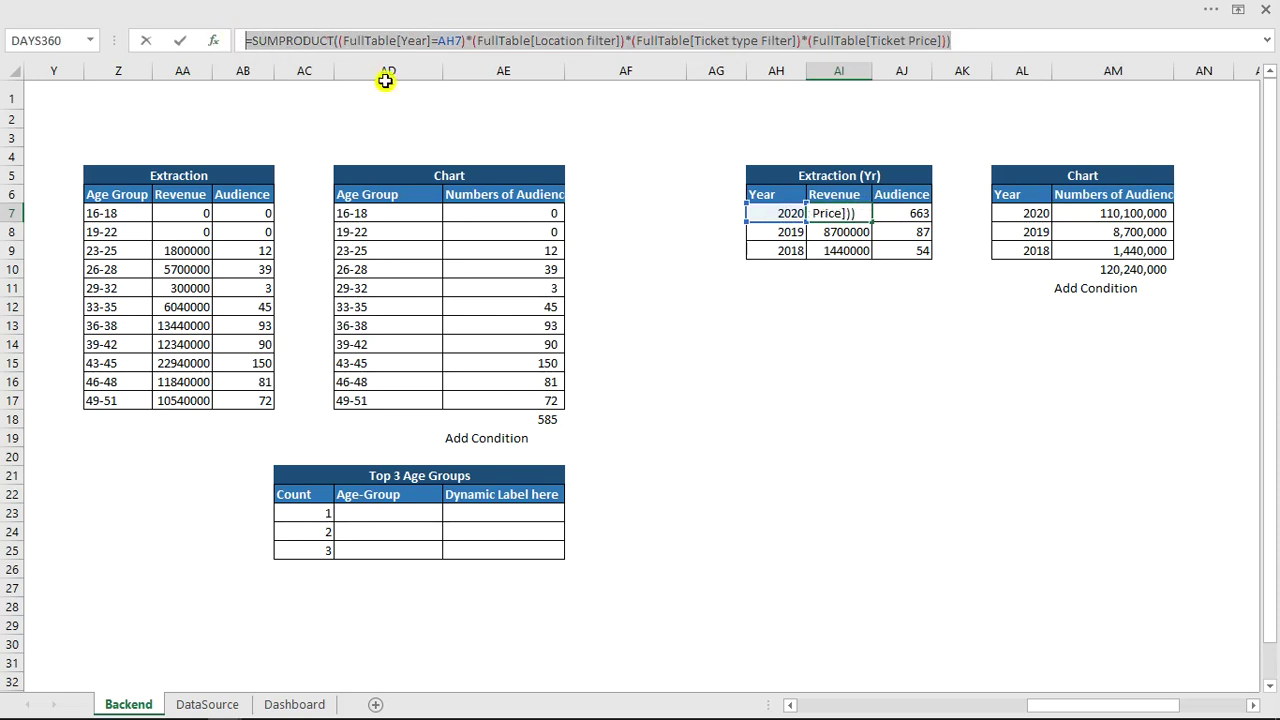
{"action": "key", "text": "Escape"}
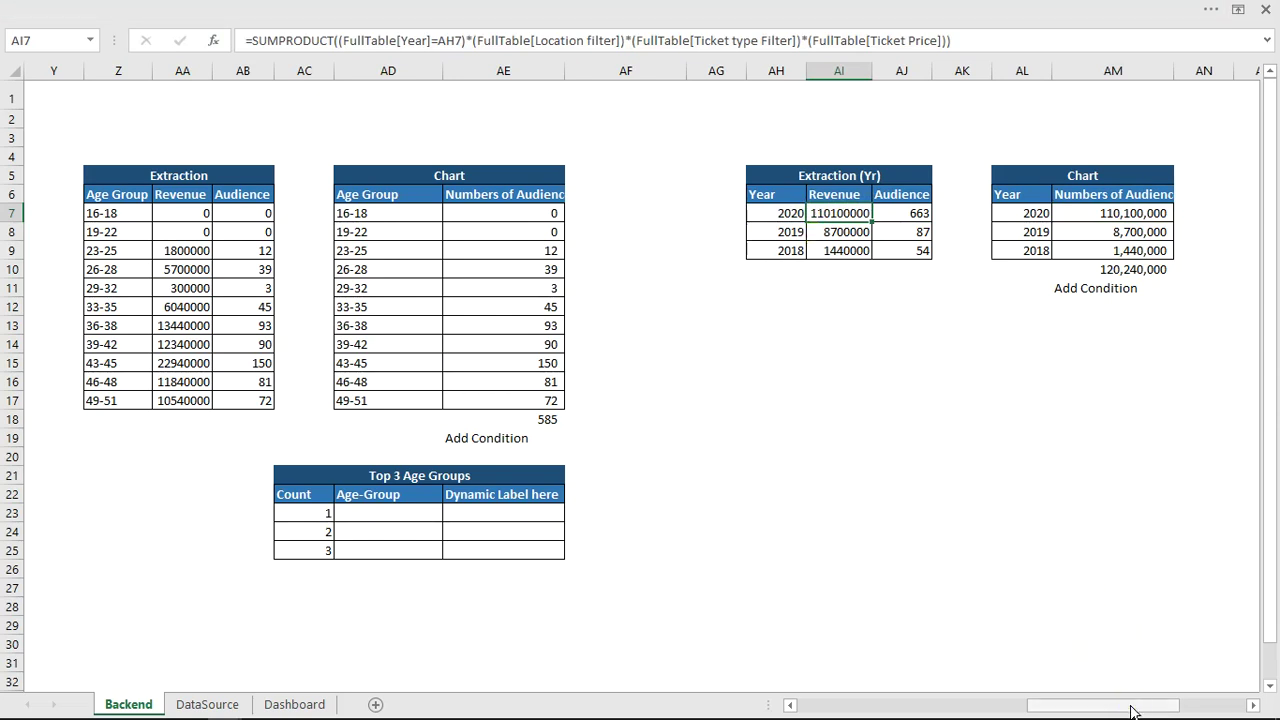
{"action": "left_click_drag", "start_coordinate": [1133, 711], "coordinate": [1183, 708]}
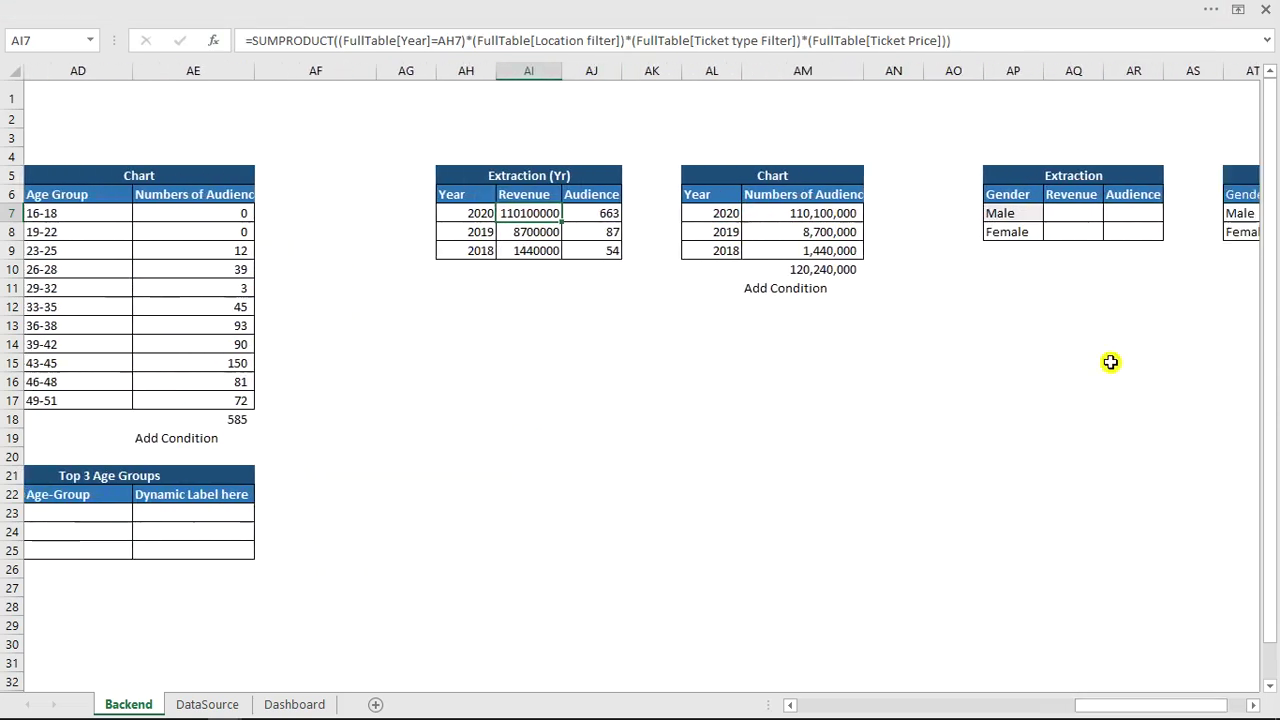
{"action": "left_click", "coordinate": [1084, 212]}
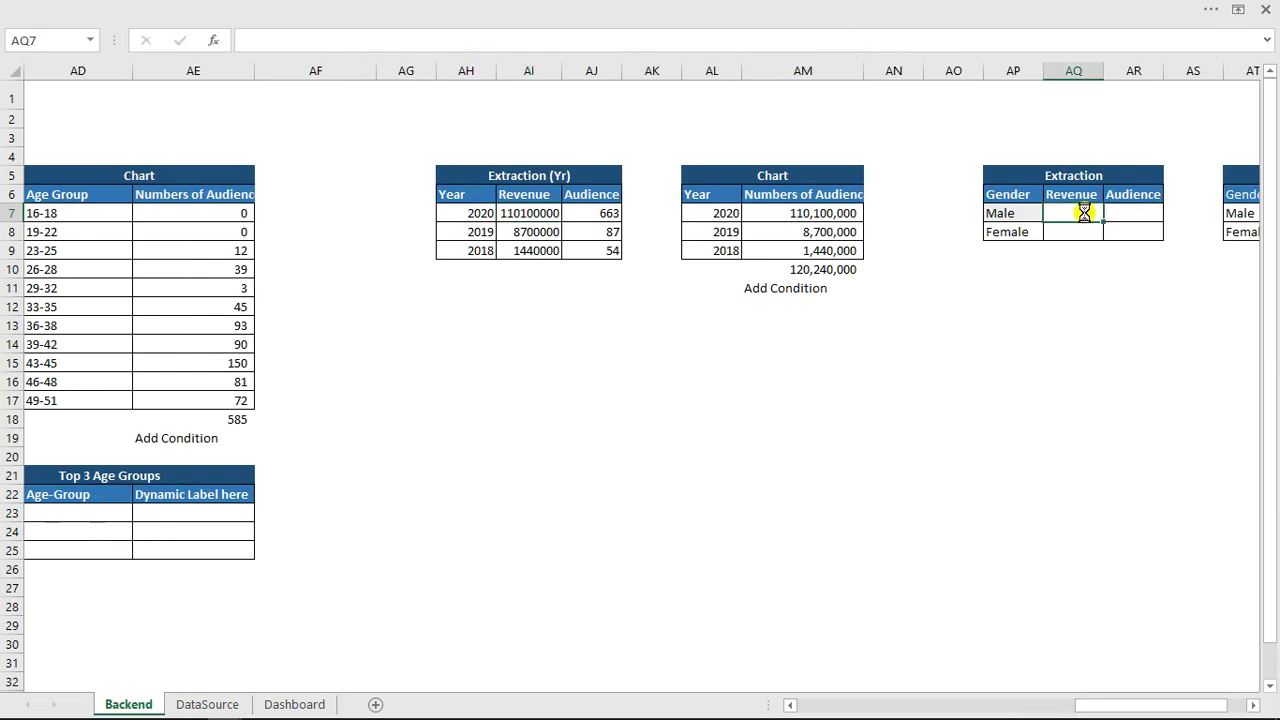
{"action": "key", "text": "ctrl+v"}
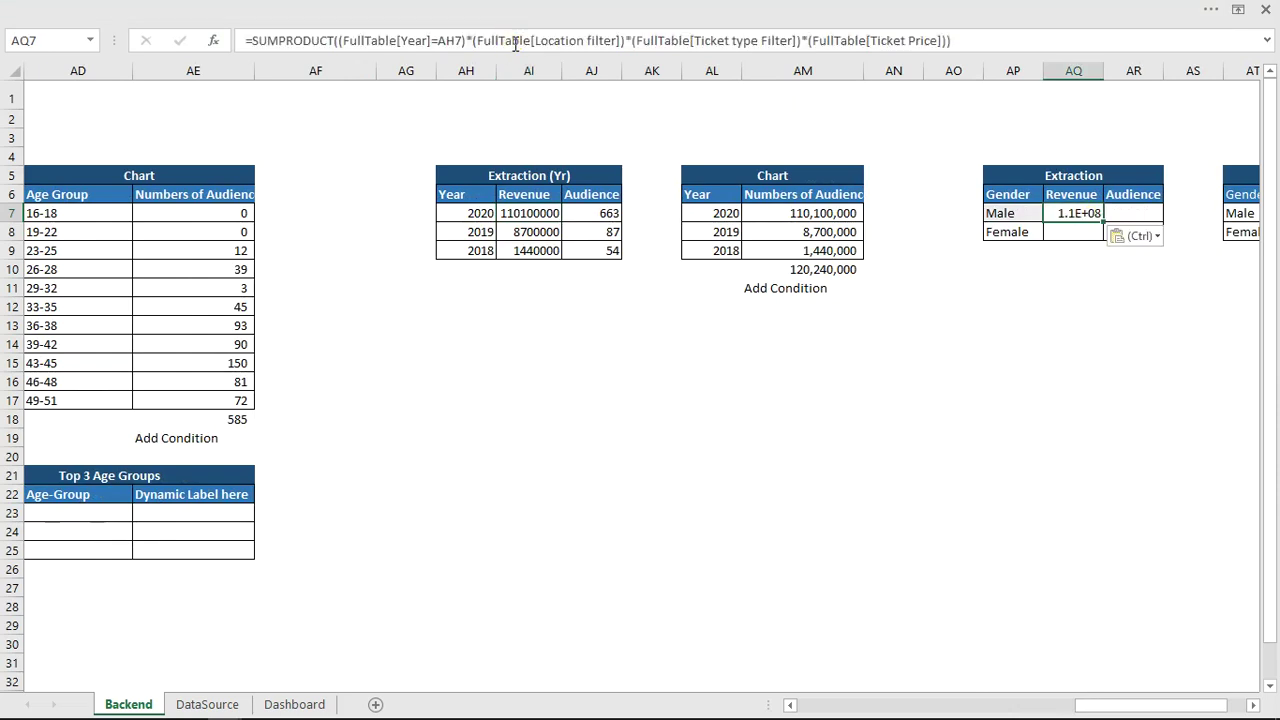
Change the first condition of the AQ7 formula to FullTable[Gender]=AP7.
{"action": "left_click", "coordinate": [506, 40]}
{"action": "left_click_drag", "start_coordinate": [459, 193], "coordinate": [1023, 209]}
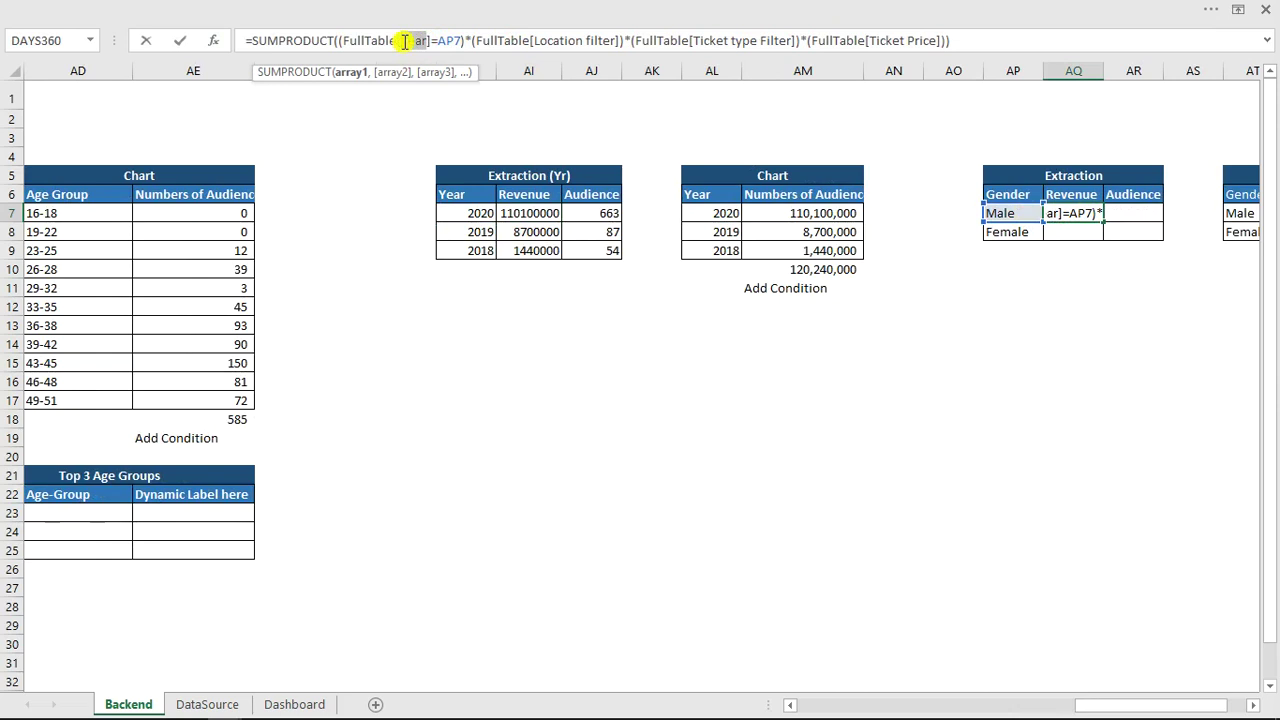
{"action": "type", "text": "g"}
{"action": "key", "text": "Tab"}
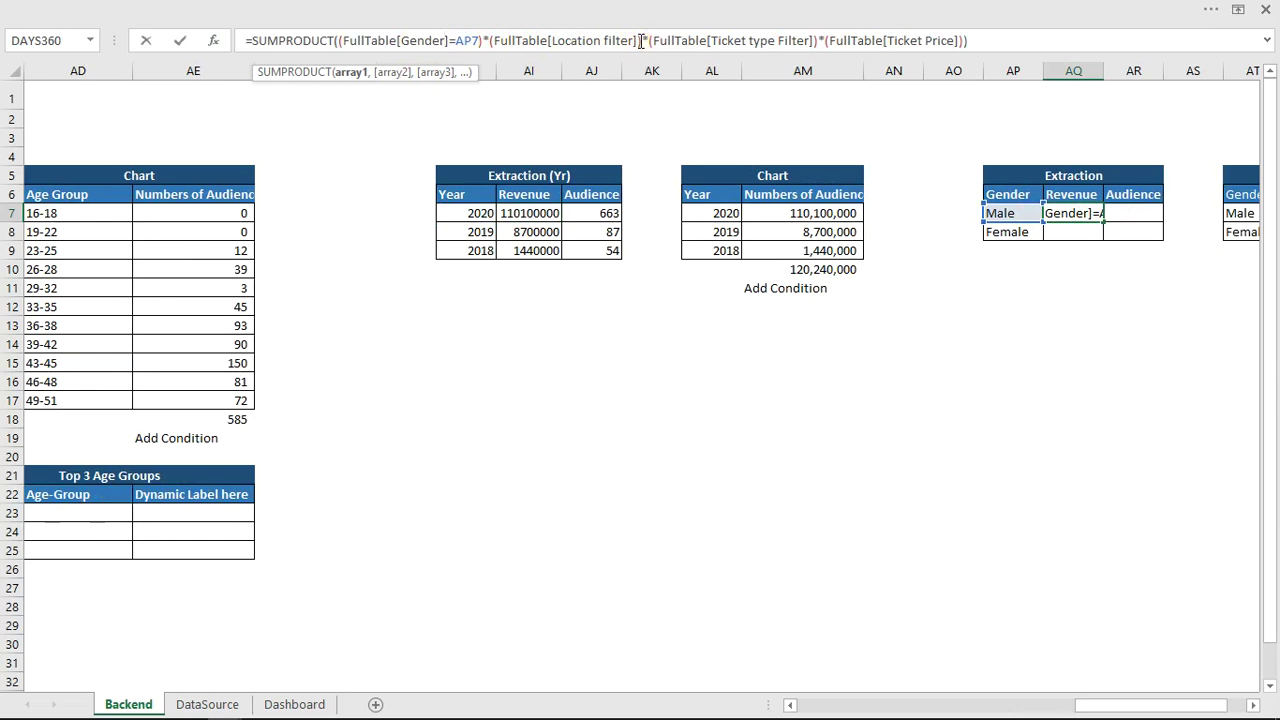
Add a (FullTable[Year Filter]) condition after the location filter in the AQ7 formula and fill it down to the Female row.
{"action": "left_click_drag", "start_coordinate": [614, 40], "coordinate": [517, 42]}
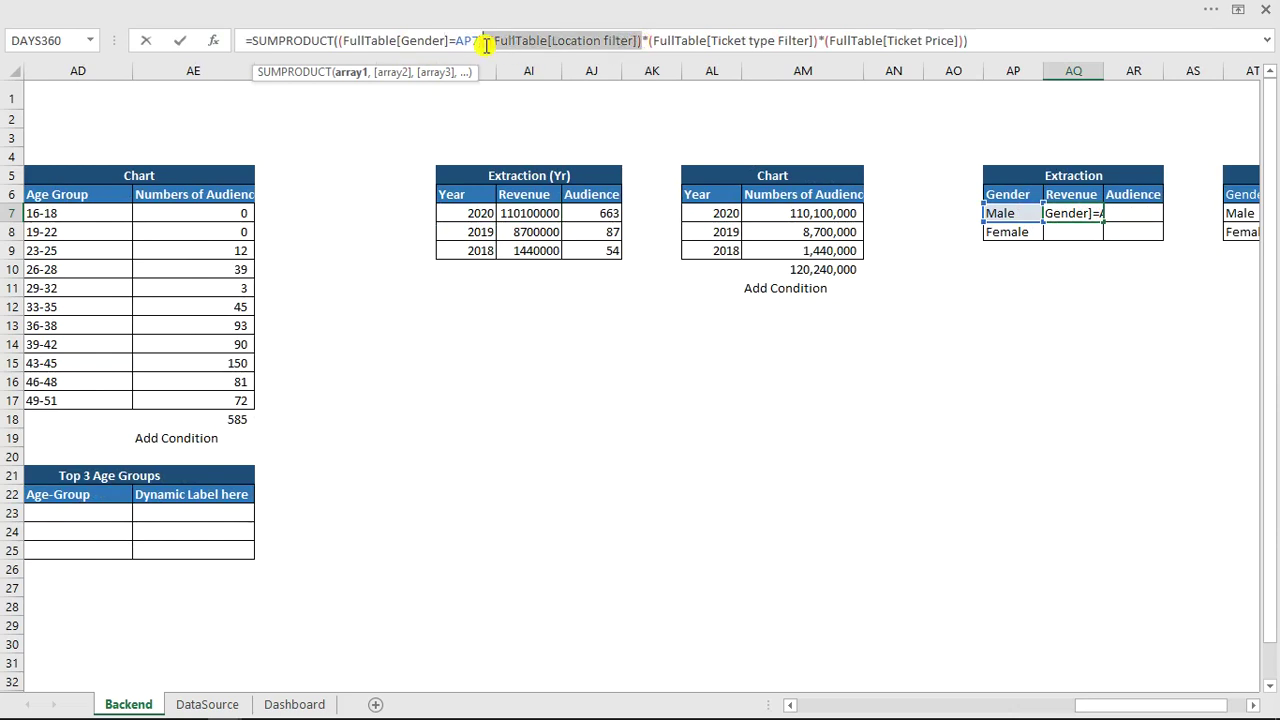
{"action": "left_click", "coordinate": [643, 40]}
{"action": "type", "text": "*(FullTable[Location filter])"}
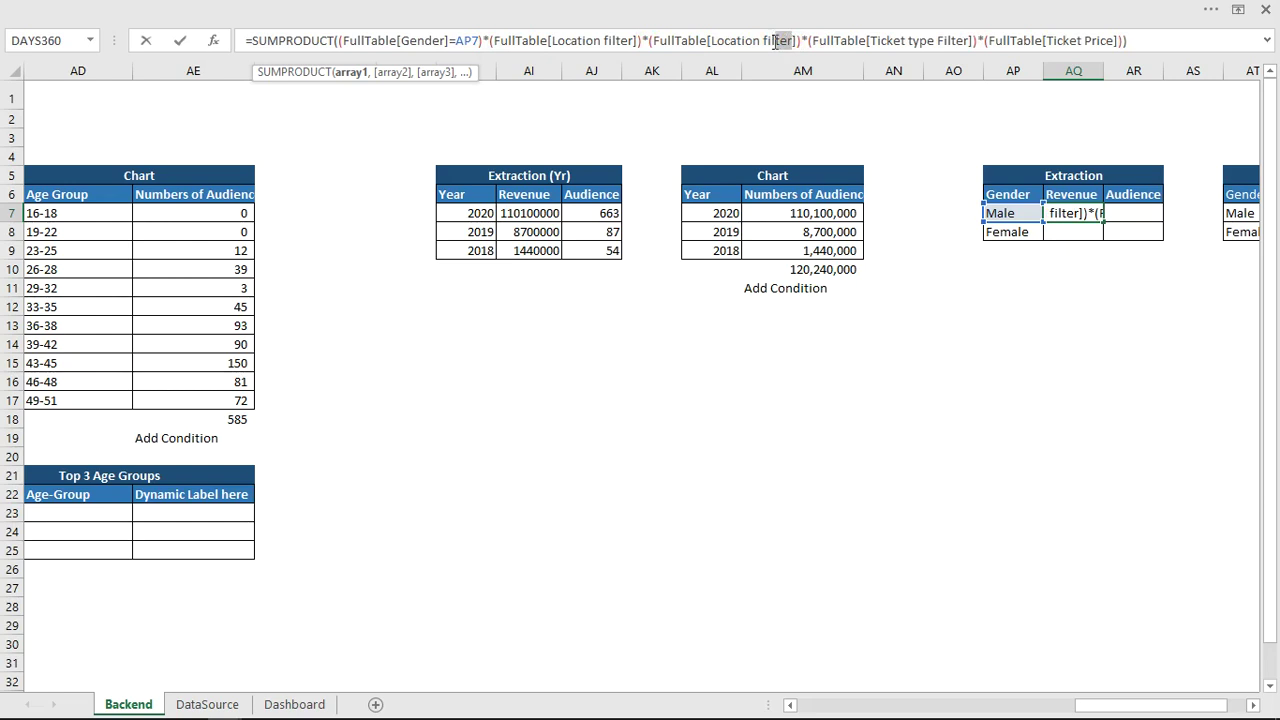
{"action": "left_click_drag", "start_coordinate": [781, 40], "coordinate": [717, 44]}
{"action": "type", "text": "y"}
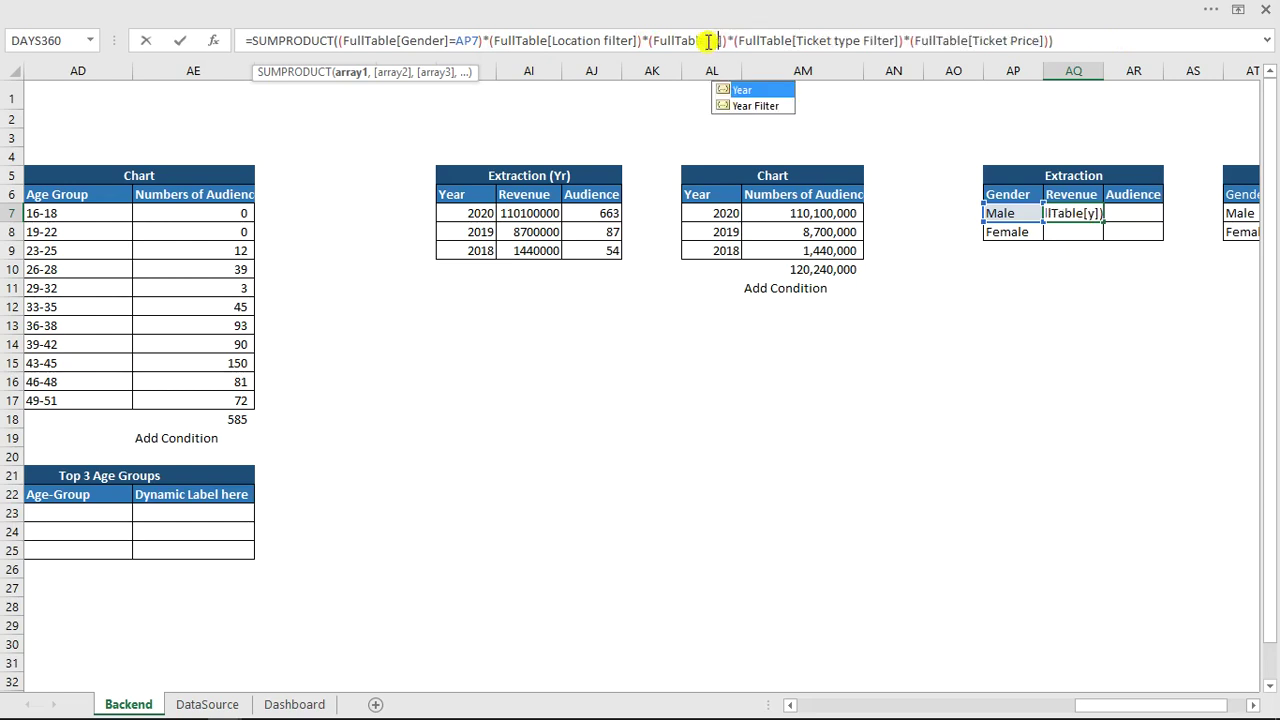
{"action": "key", "text": "Down"}
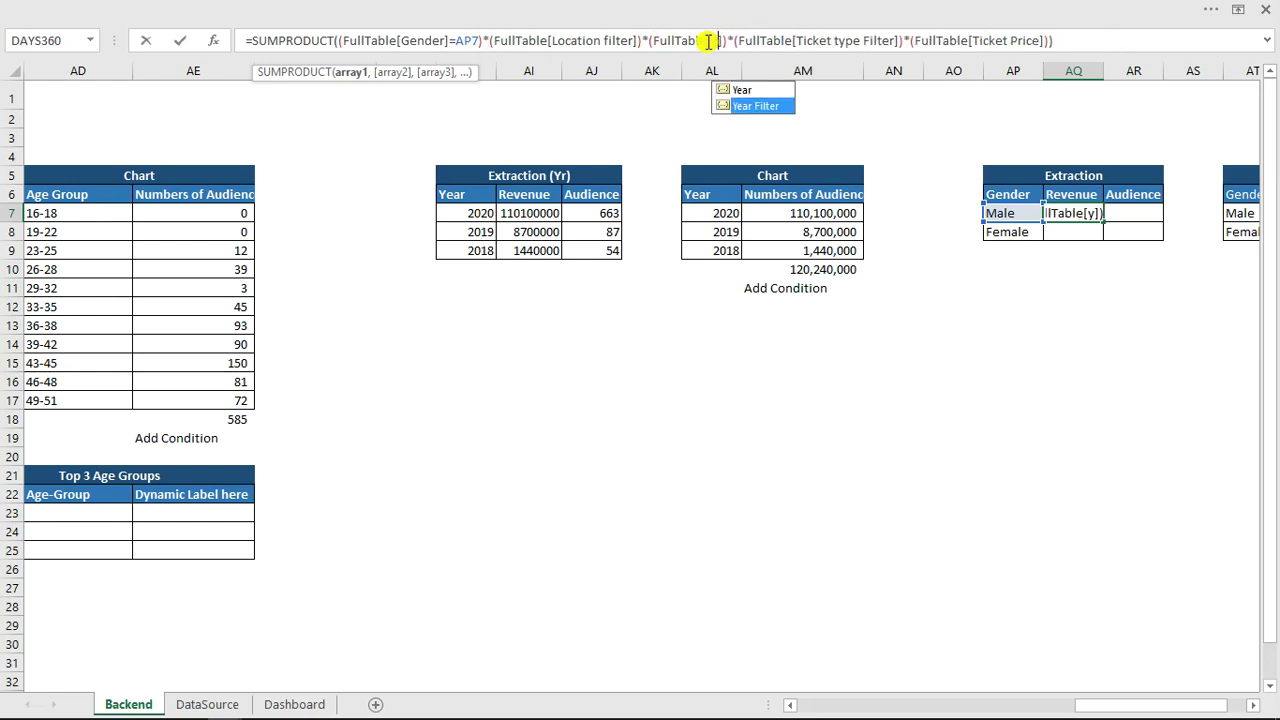
{"action": "key", "text": "Tab"}
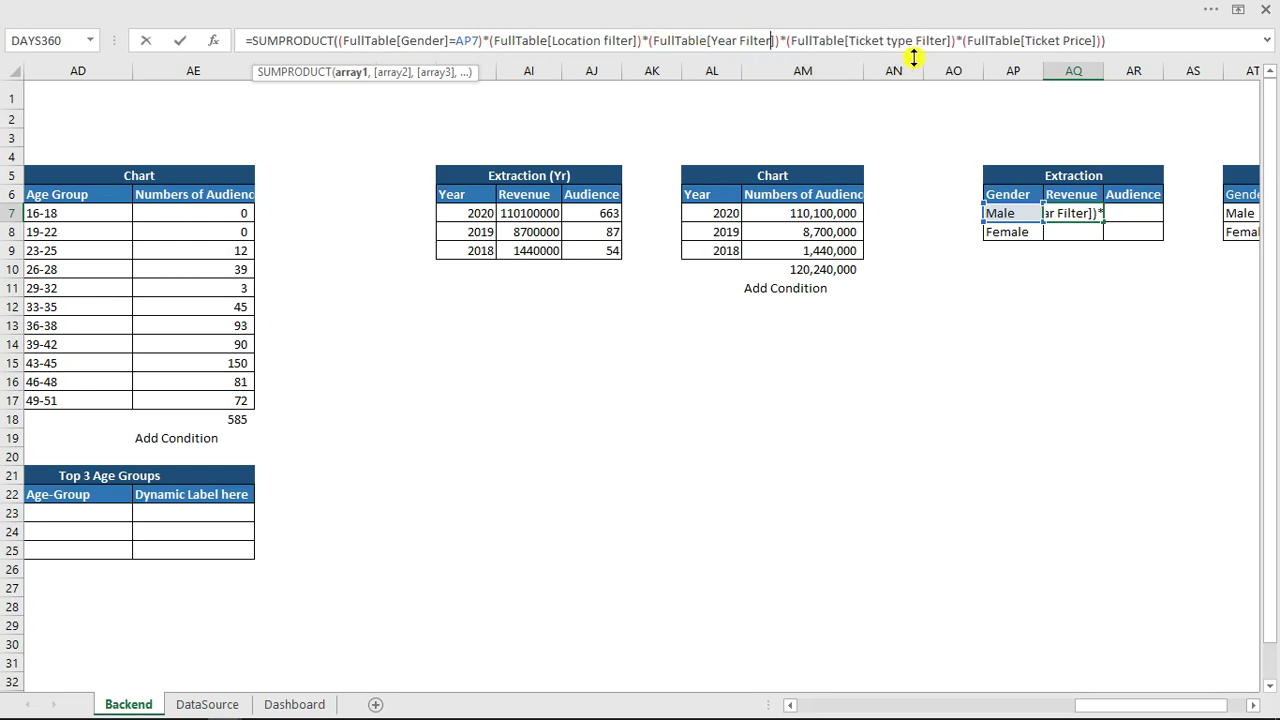
{"action": "left_click", "coordinate": [1080, 215]}
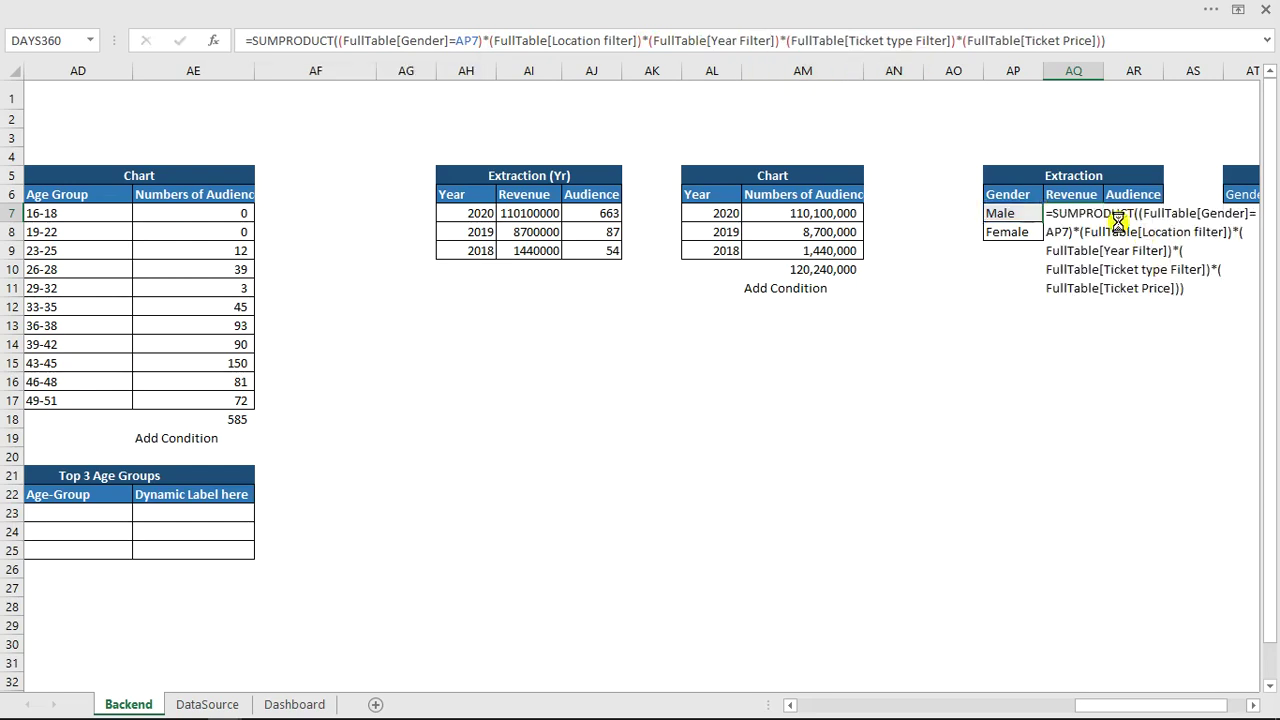
{"action": "key", "text": "Return"}
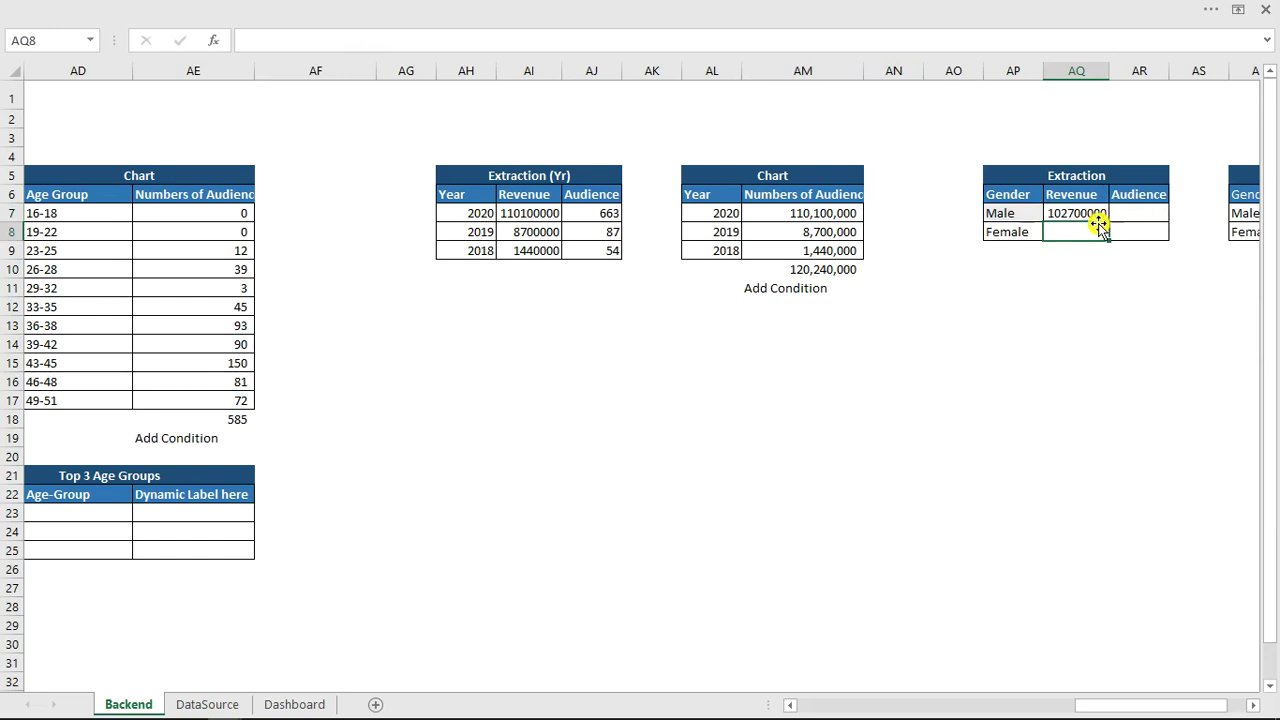
{"action": "left_click", "coordinate": [1091, 213]}
{"action": "left_click_drag", "start_coordinate": [1110, 222], "coordinate": [1108, 236]}
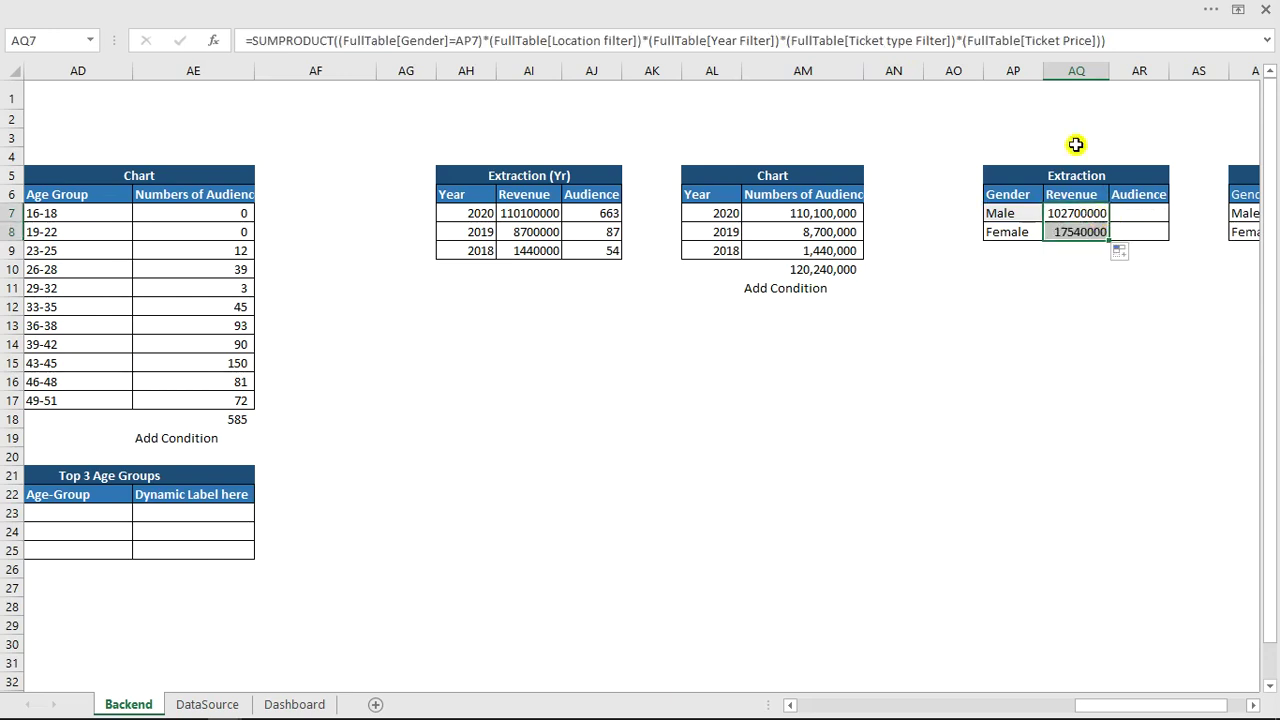
Copy the full text of the Male revenue formula into the Male audience cell AR7.
{"action": "left_click", "coordinate": [1126, 40]}
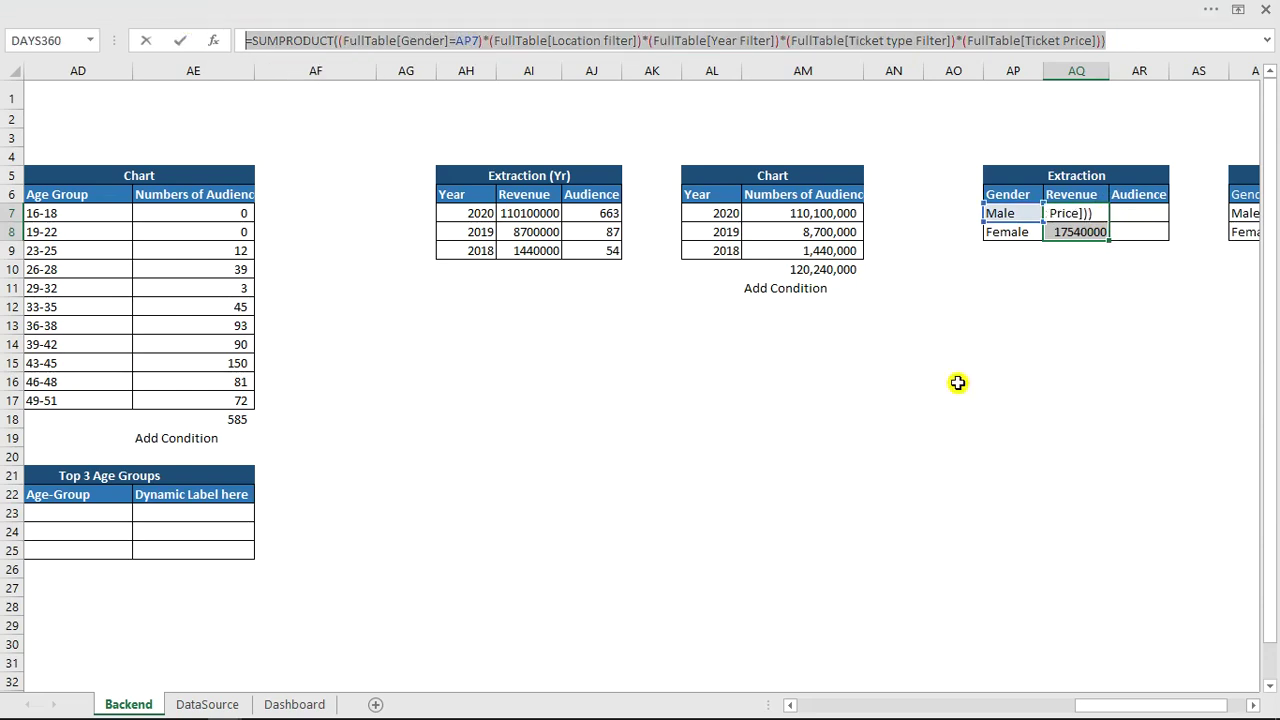
{"action": "key", "text": "Escape"}
{"action": "left_click", "coordinate": [1135, 212]}
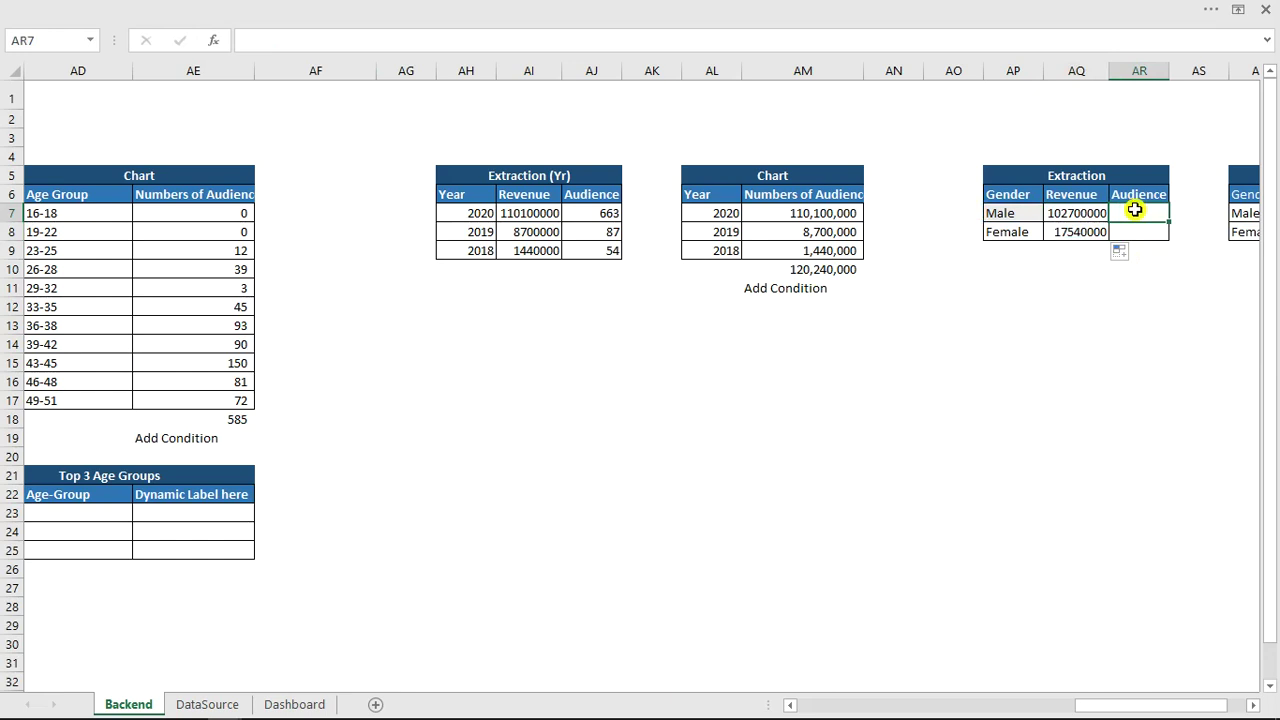
{"action": "type", "text": "=SUMPRODUCT((FullTable[Gender]=AP7)*(FullTable[Location filter])*(FullTable[Year Filter])*(FullTable[Ticket type Filter])*(FullTable[Ticket Price]))"}
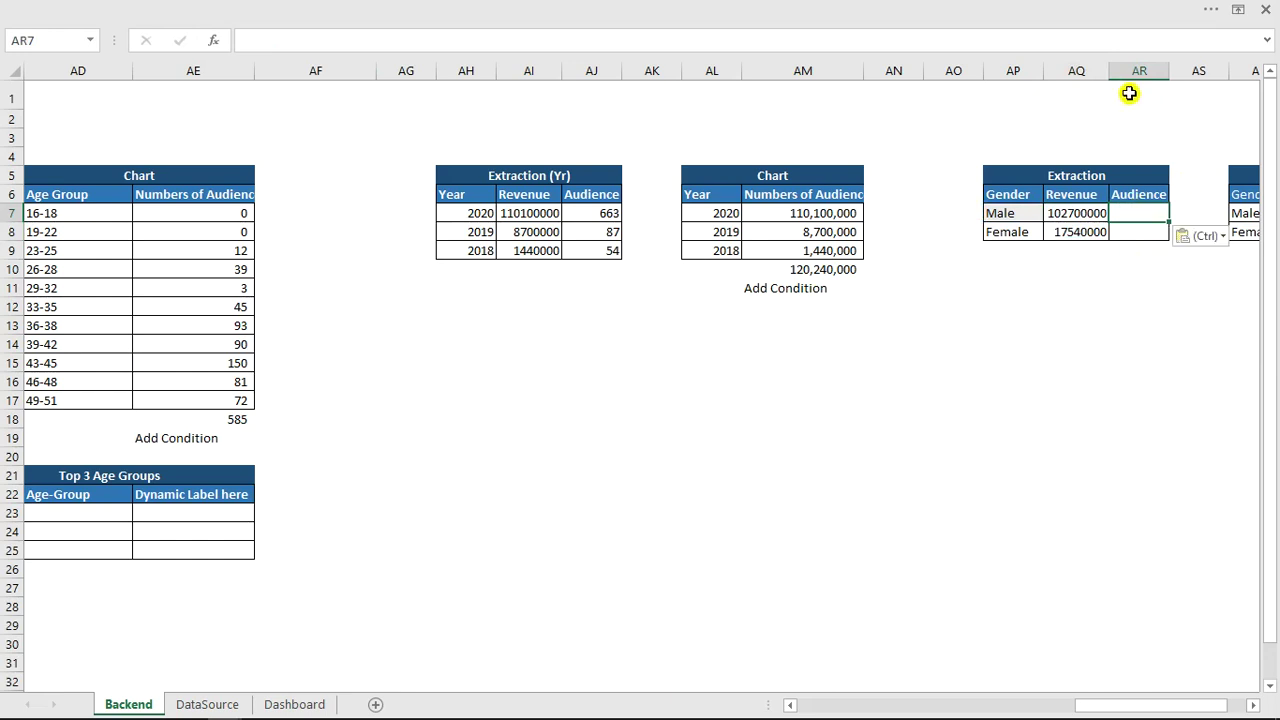
Replace Ticket Price with Audience in the AR7 formula and fill it down to the Female row.
{"action": "left_click", "coordinate": [1091, 40]}
{"action": "left_click_drag", "start_coordinate": [1092, 40], "coordinate": [1025, 40]}
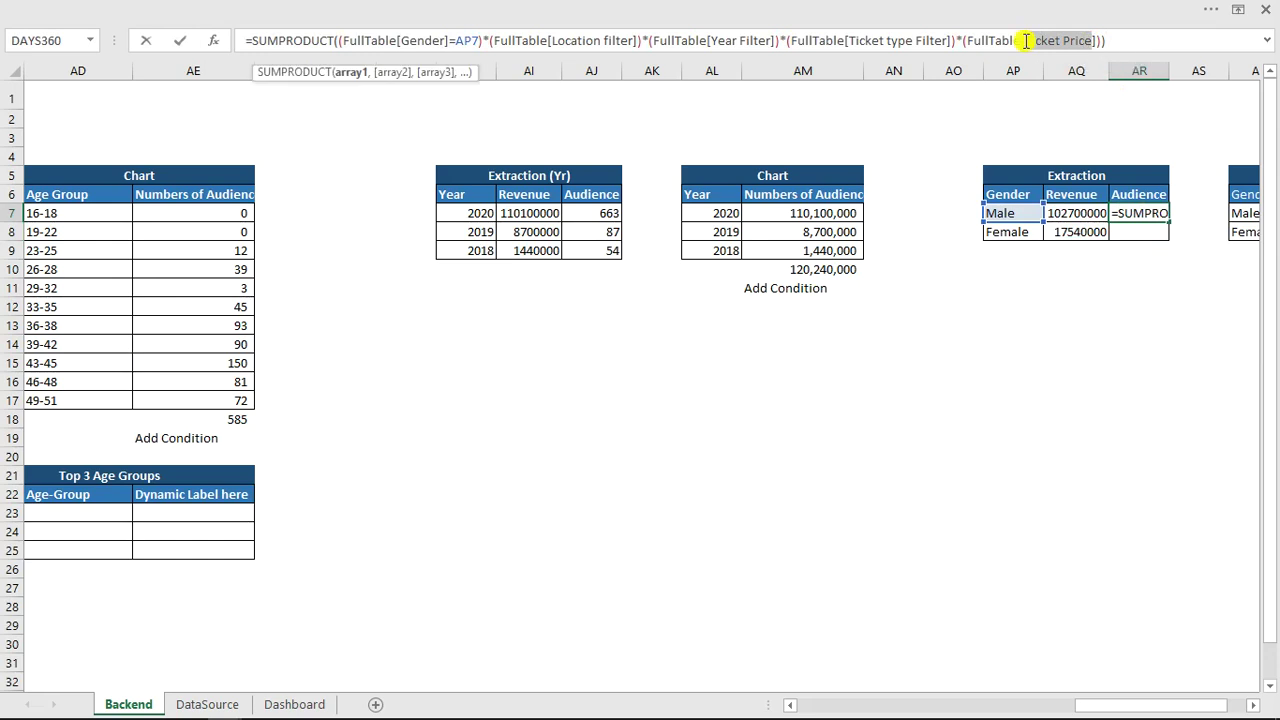
{"action": "type", "text": "a"}
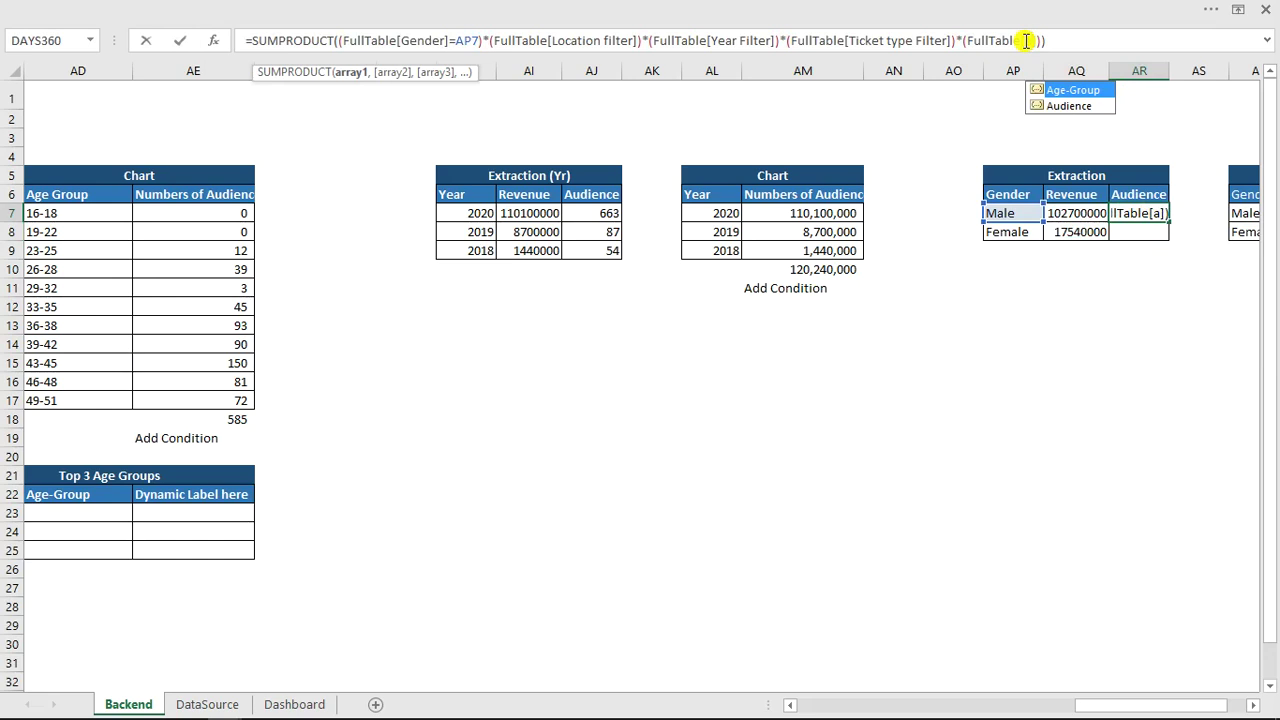
{"action": "key", "text": "Down"}
{"action": "key", "text": "Tab"}
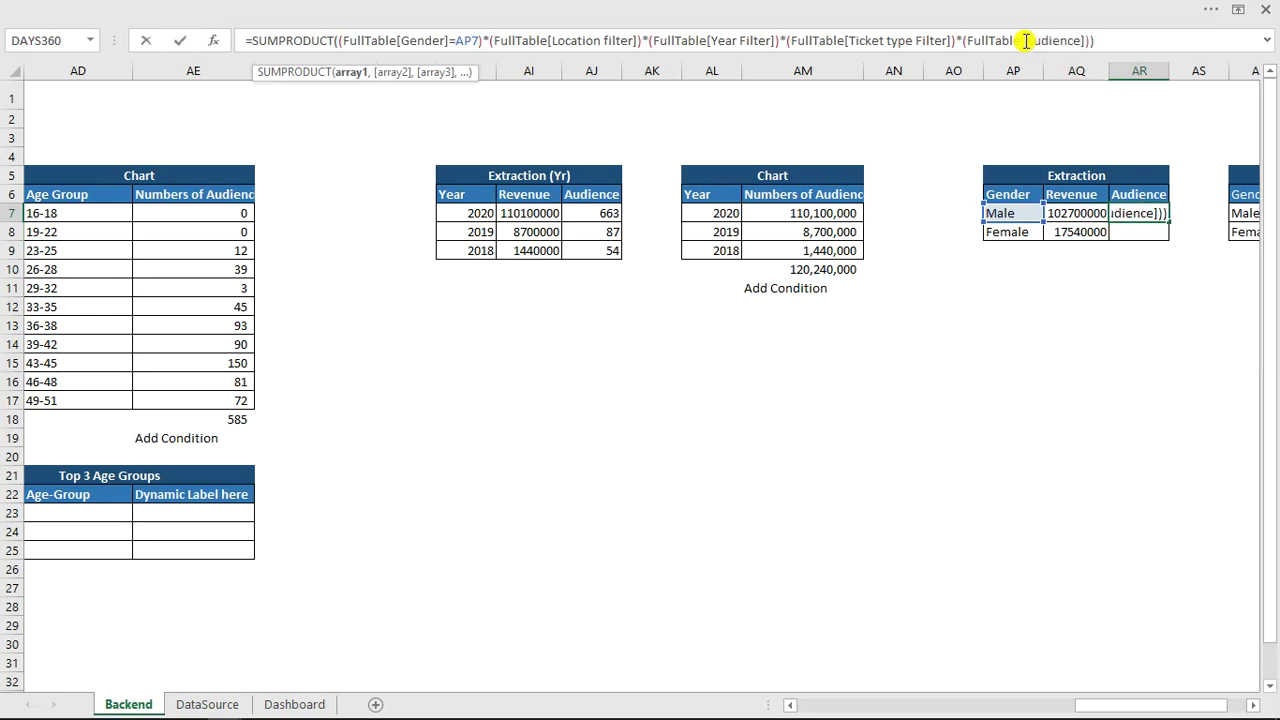
{"action": "key", "text": "Return"}
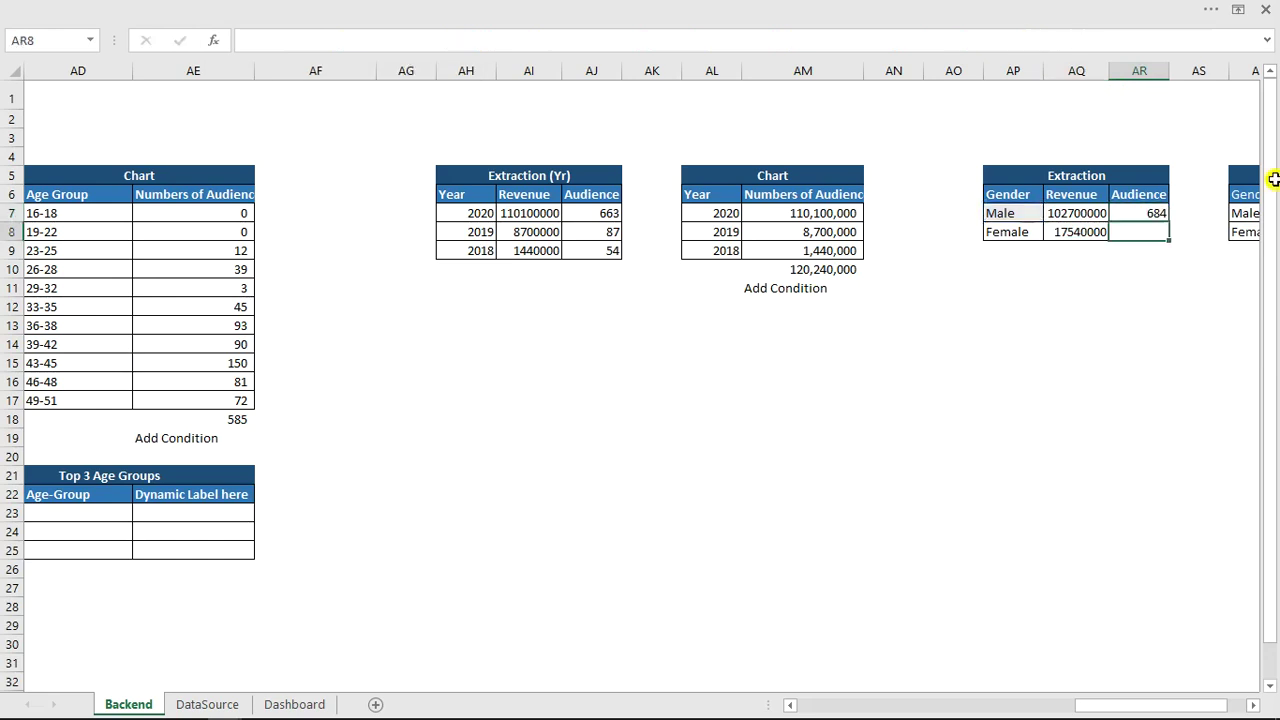
{"action": "left_click", "coordinate": [1158, 214]}
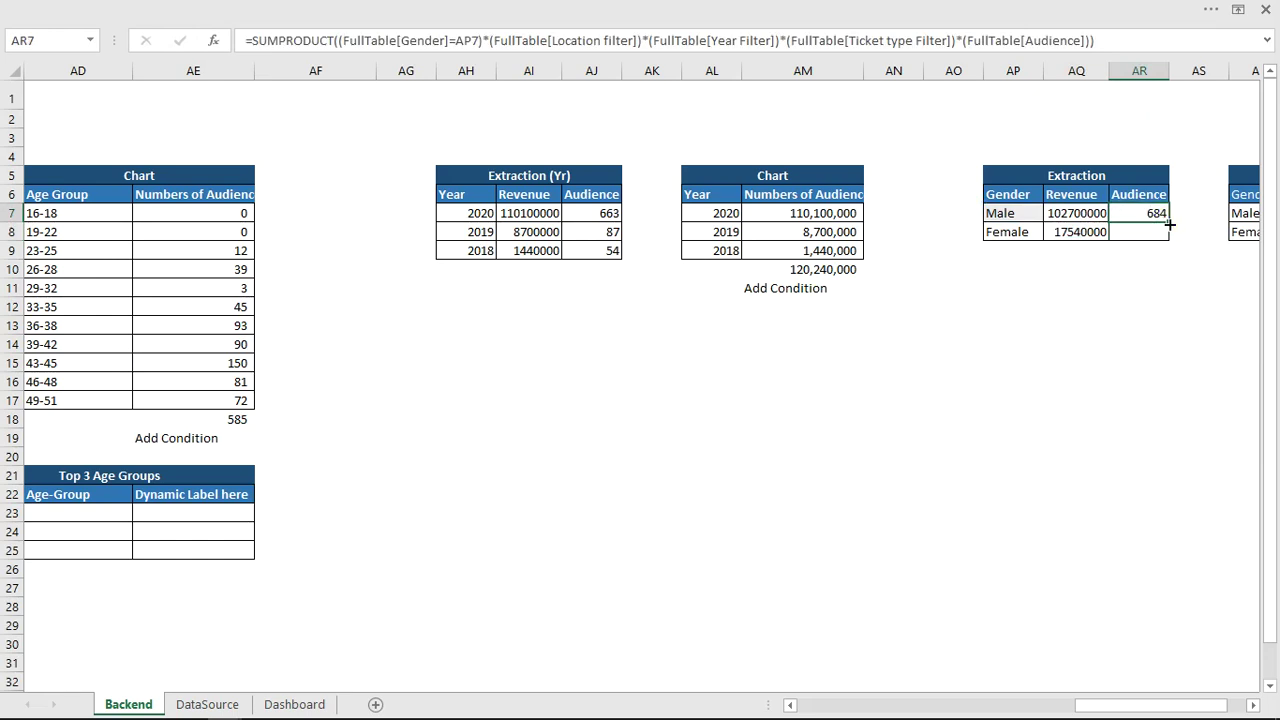
{"action": "left_click_drag", "start_coordinate": [1170, 224], "coordinate": [1170, 237]}
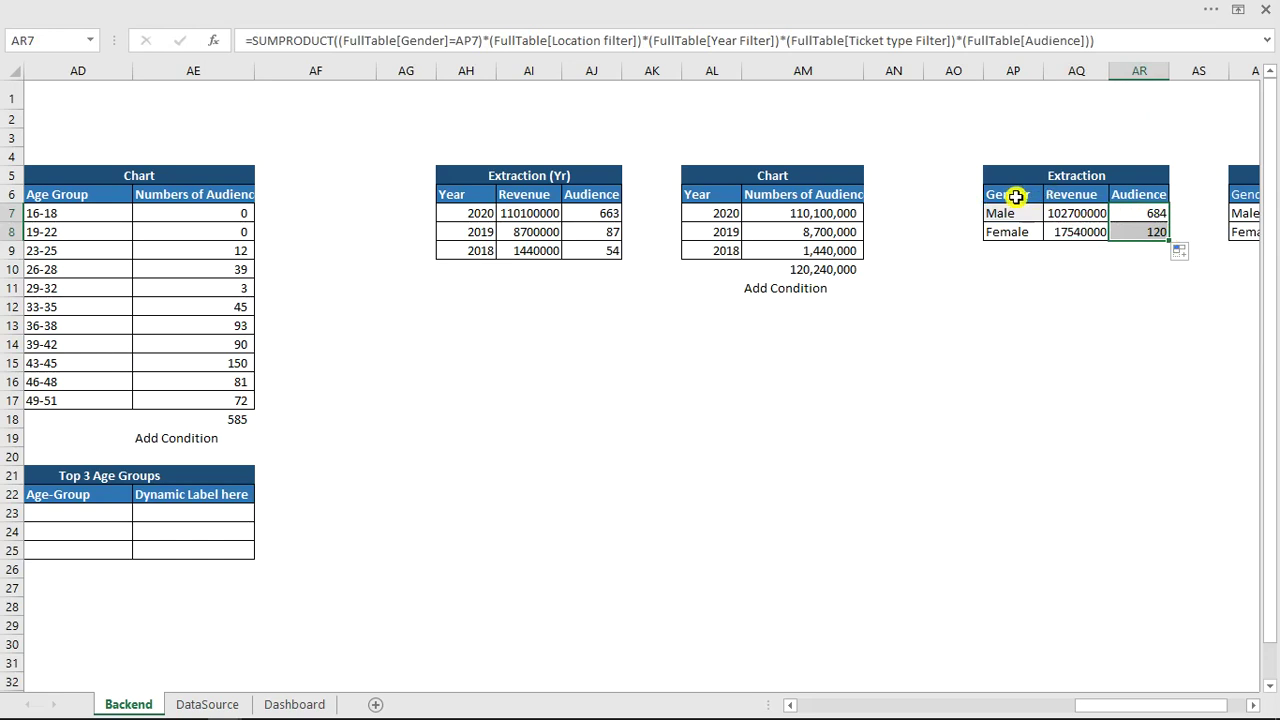
Begin an IF formula in the Male row of the gender chart table (AU7) with the test Header_OptionButton=1.
{"action": "left_click", "coordinate": [1250, 705]}
{"action": "left_click", "coordinate": [1250, 705]}
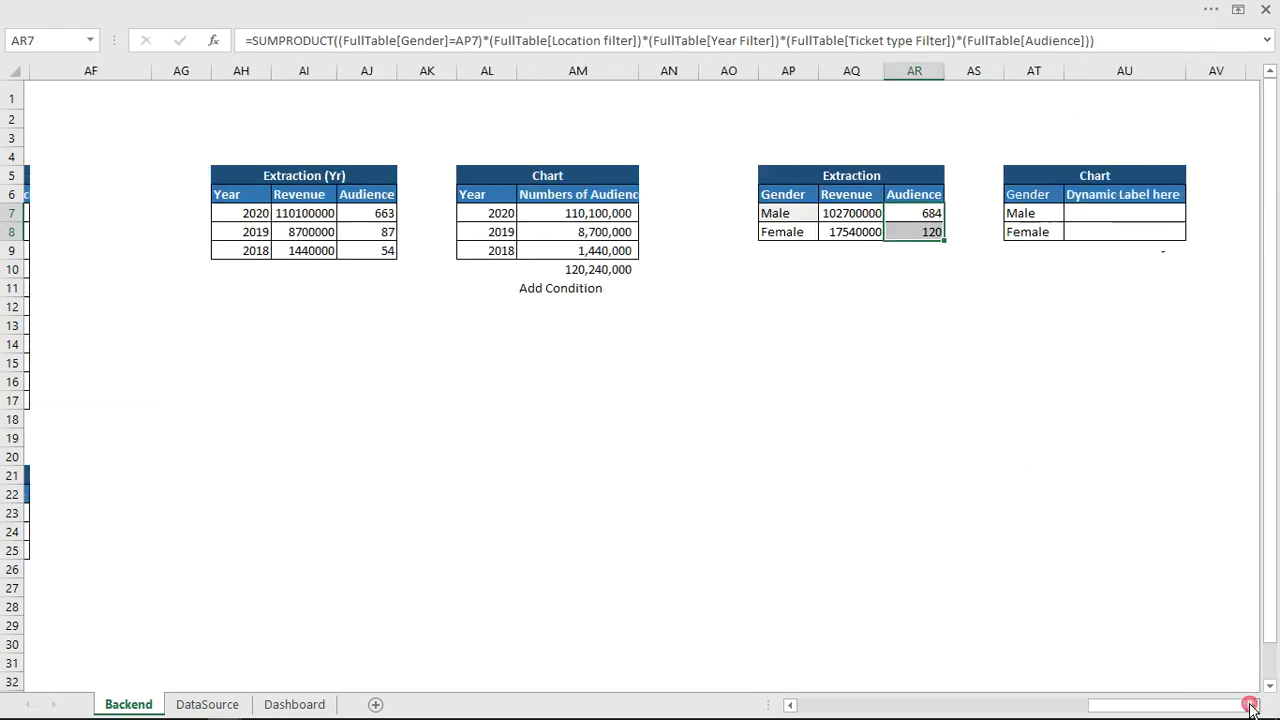
{"action": "left_click", "coordinate": [1097, 211]}
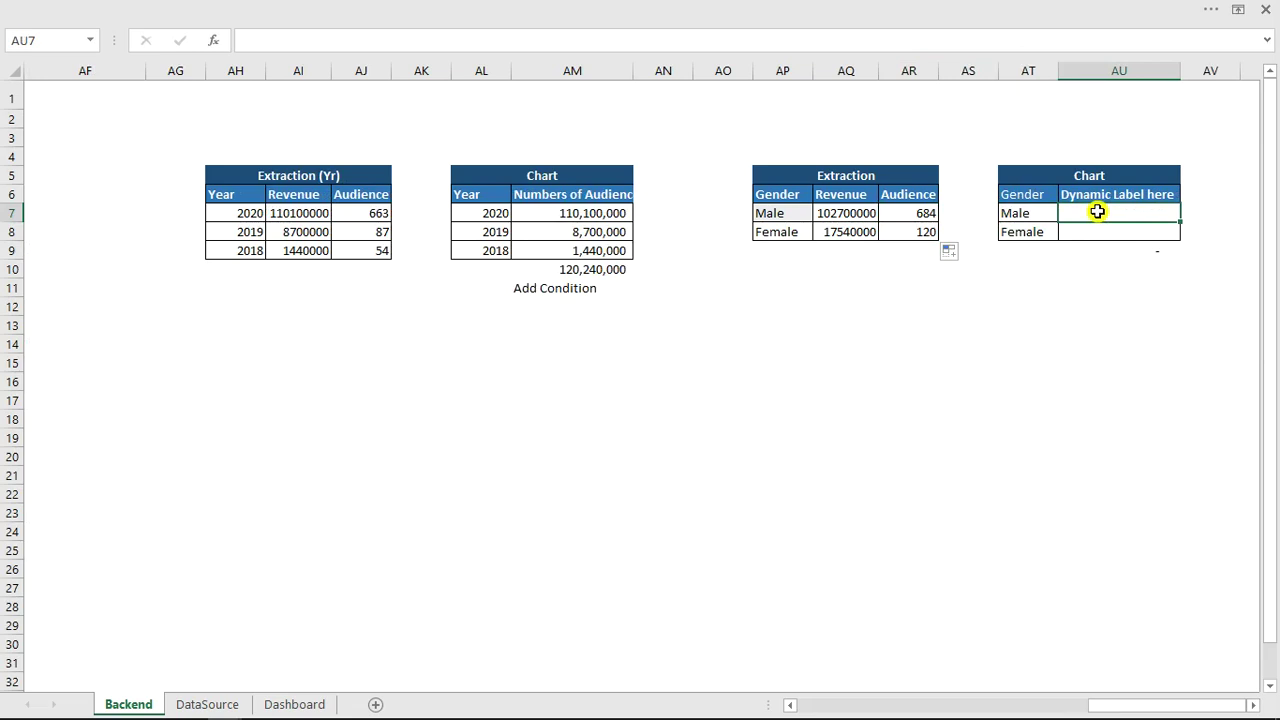
{"action": "type", "text": "=if"}
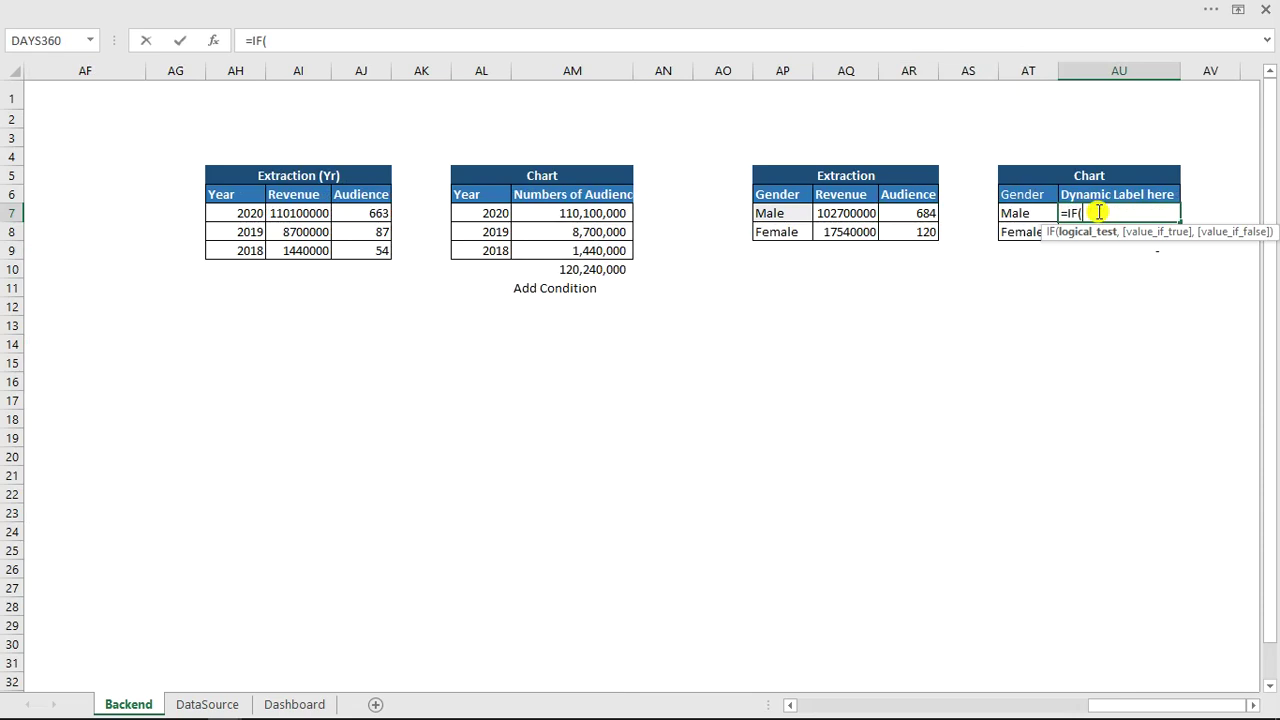
{"action": "type", "text": "head"}
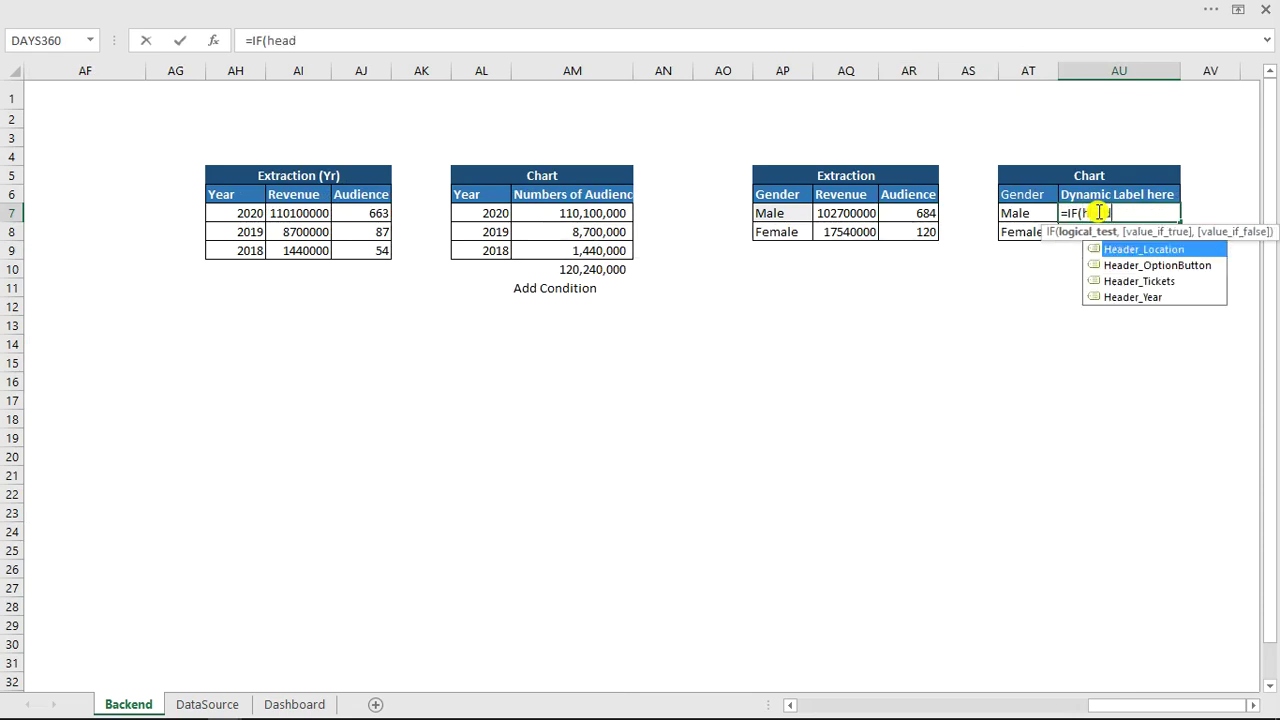
{"action": "key", "text": "Tab"}
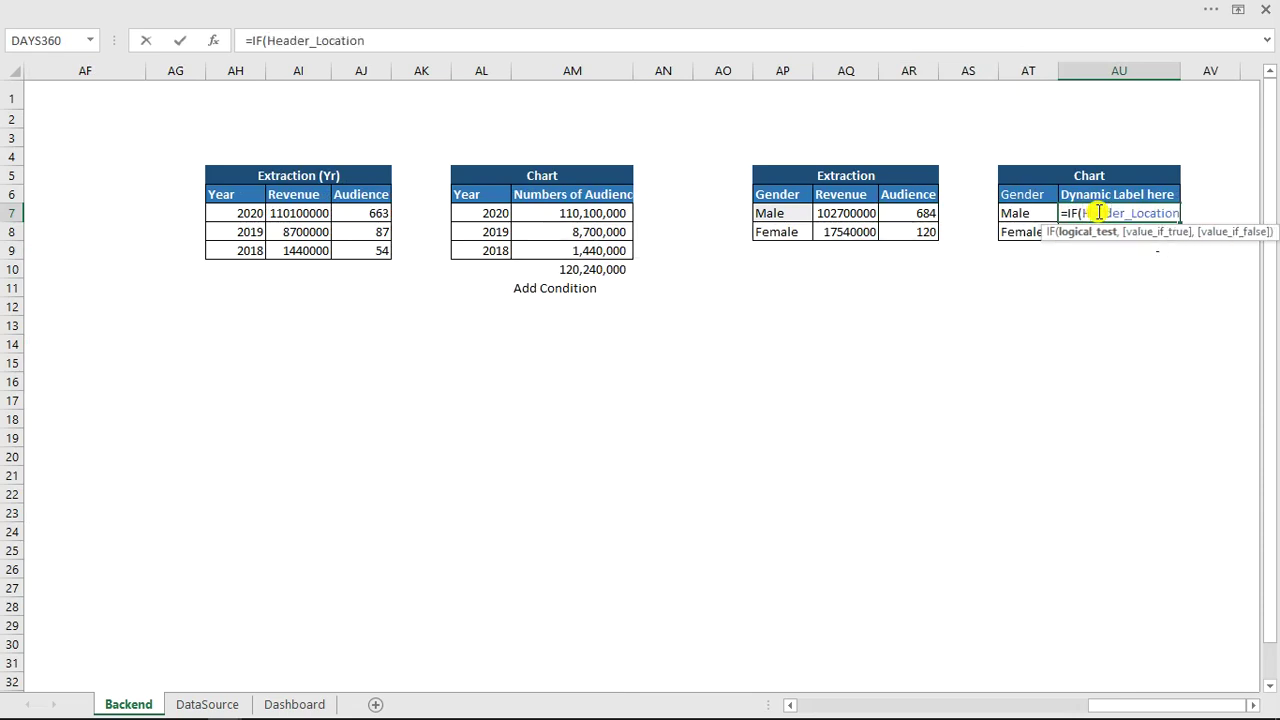
{"action": "key", "text": "BackSpace"}
{"action": "key", "text": "BackSpace"}
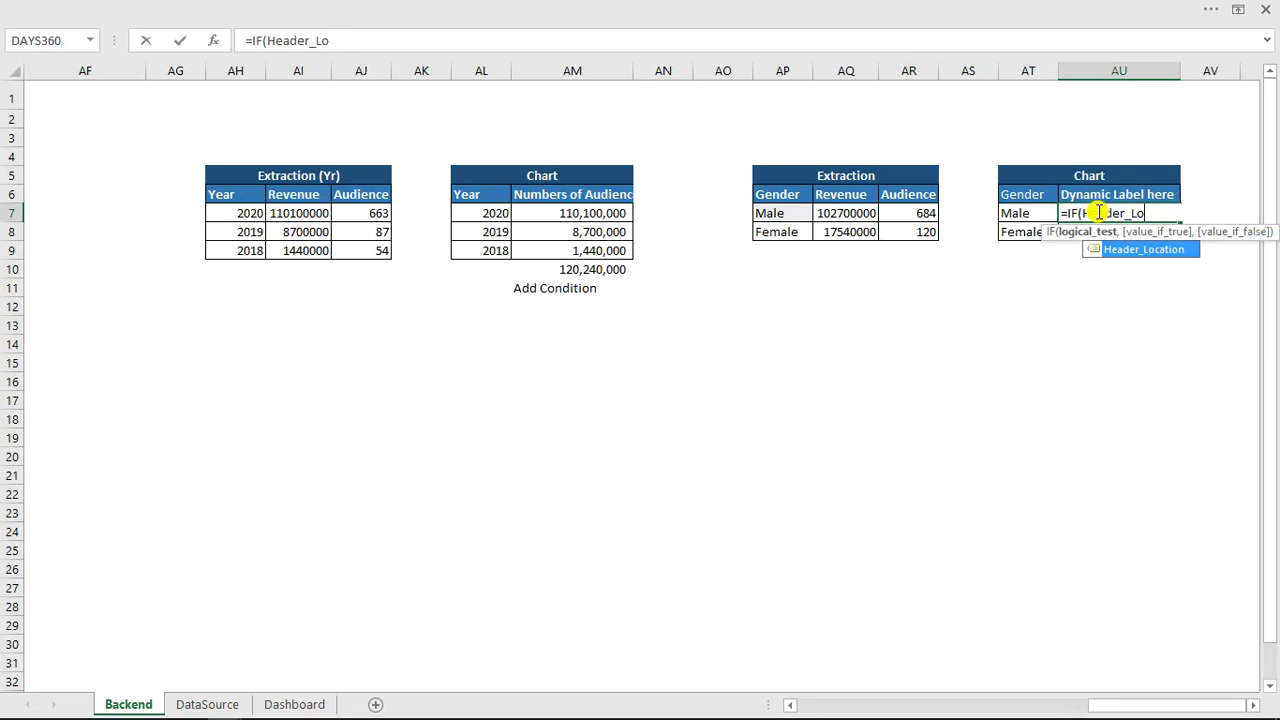
{"action": "key", "text": "BackSpace"}
{"action": "key", "text": "BackSpace"}
{"action": "key", "text": "Down"}
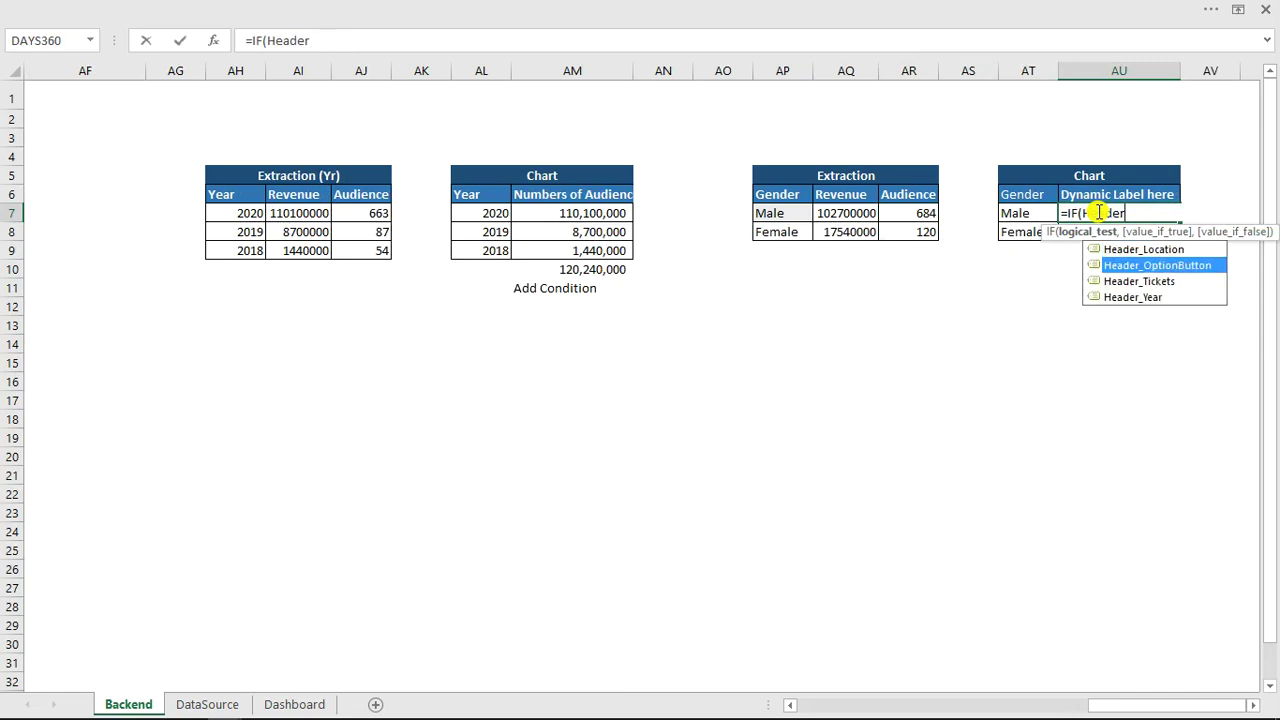
{"action": "key", "text": "Tab"}
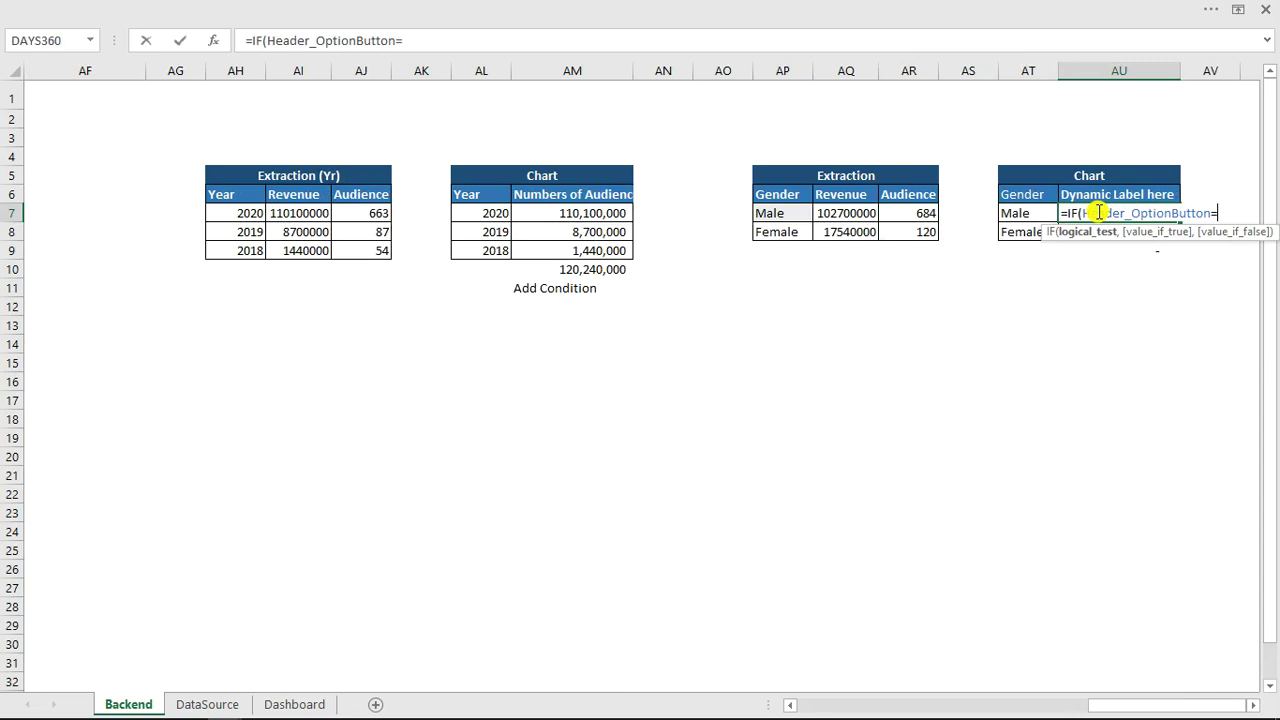
{"action": "type", "text": "=1,"}
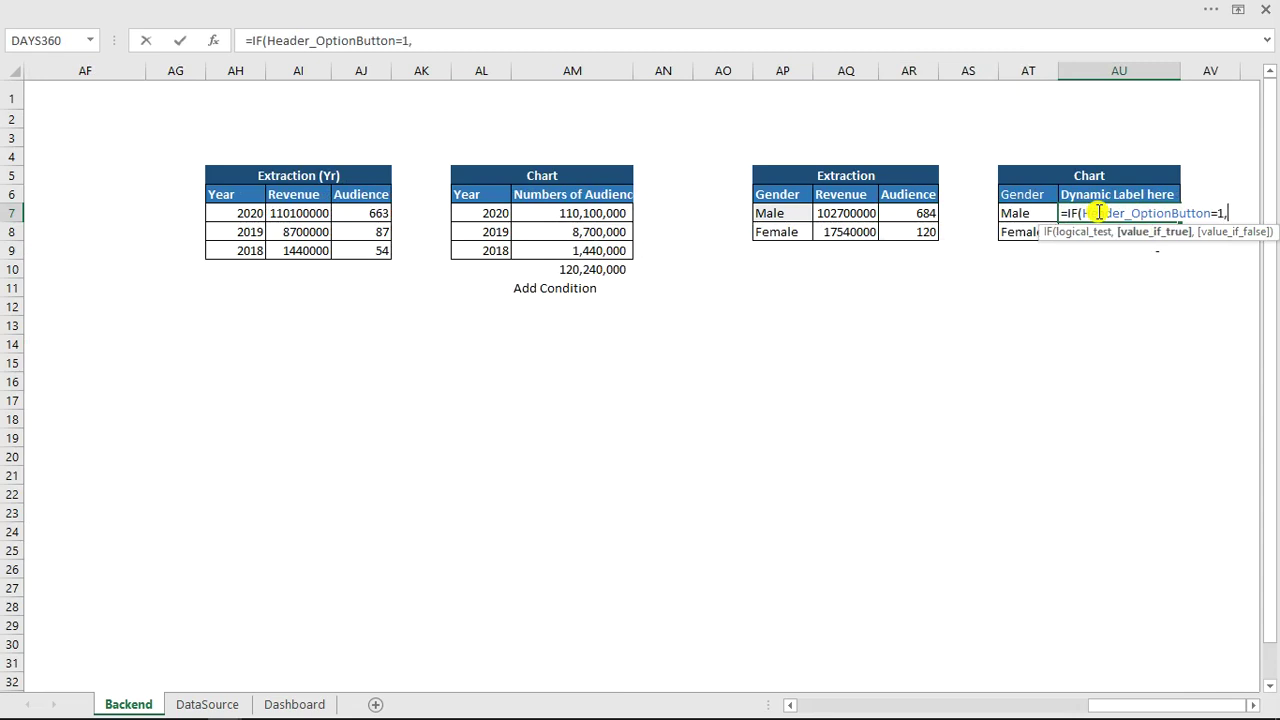
Complete the AU7 formula with AQ7 if true and AR7 if false, and fill it down to the Female row.
{"action": "left_click", "coordinate": [848, 213]}
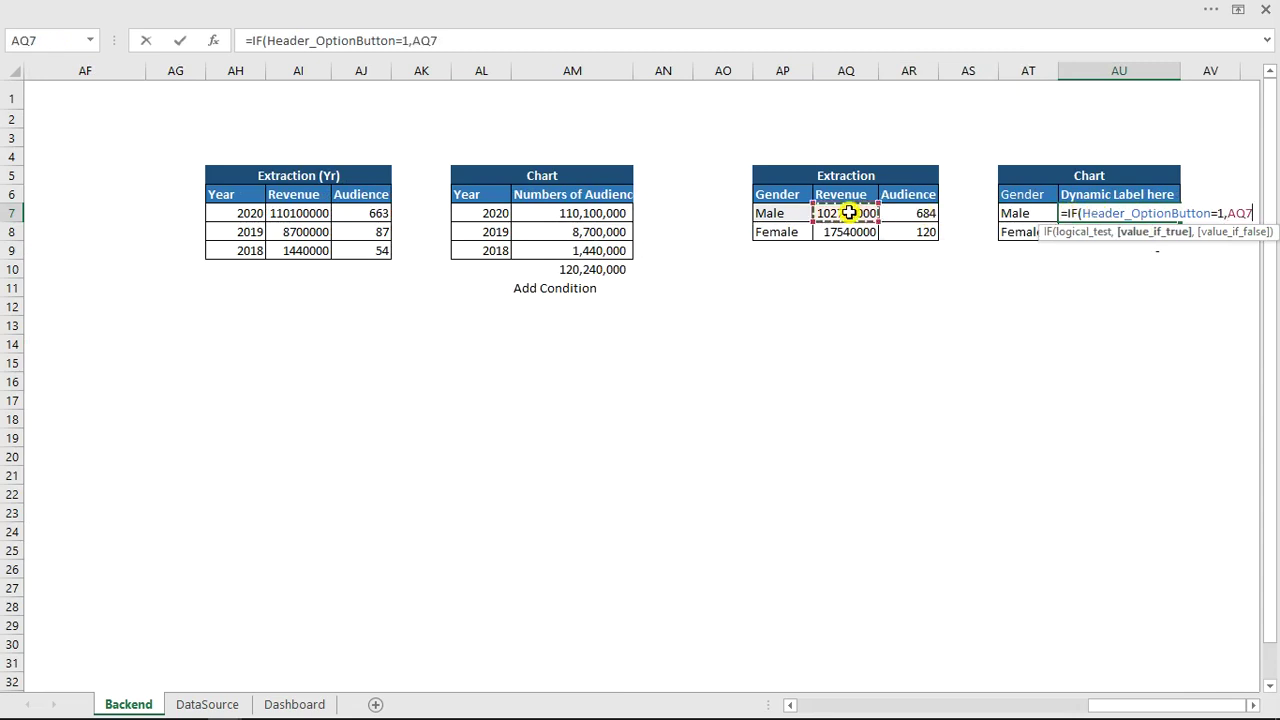
{"action": "type", "text": ","}
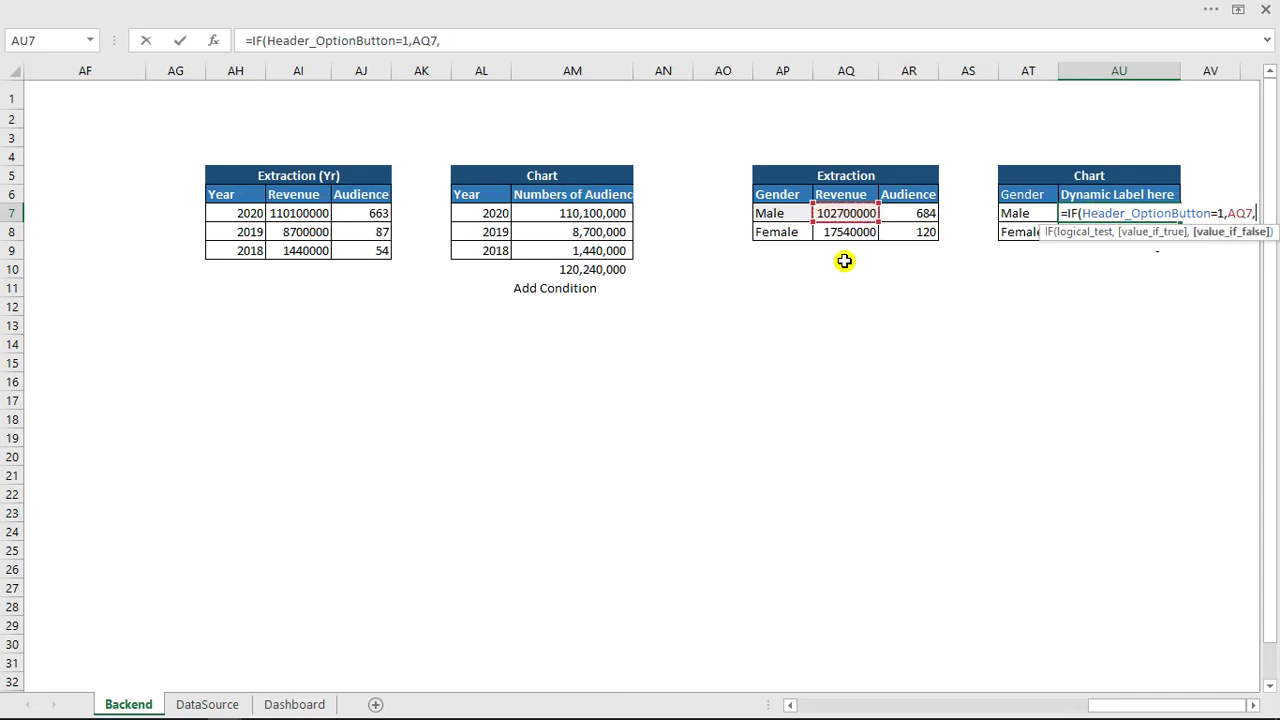
{"action": "left_click", "coordinate": [911, 215]}
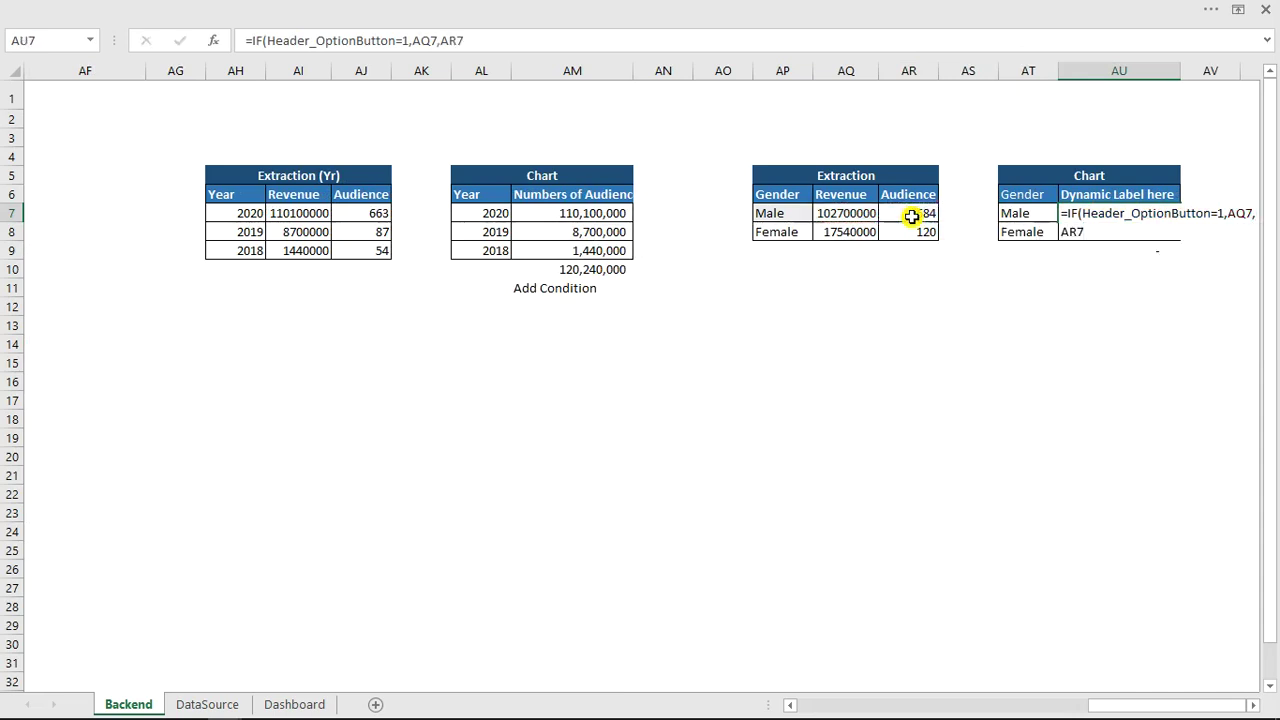
{"action": "key", "text": "Return"}
{"action": "left_click", "coordinate": [1176, 215]}
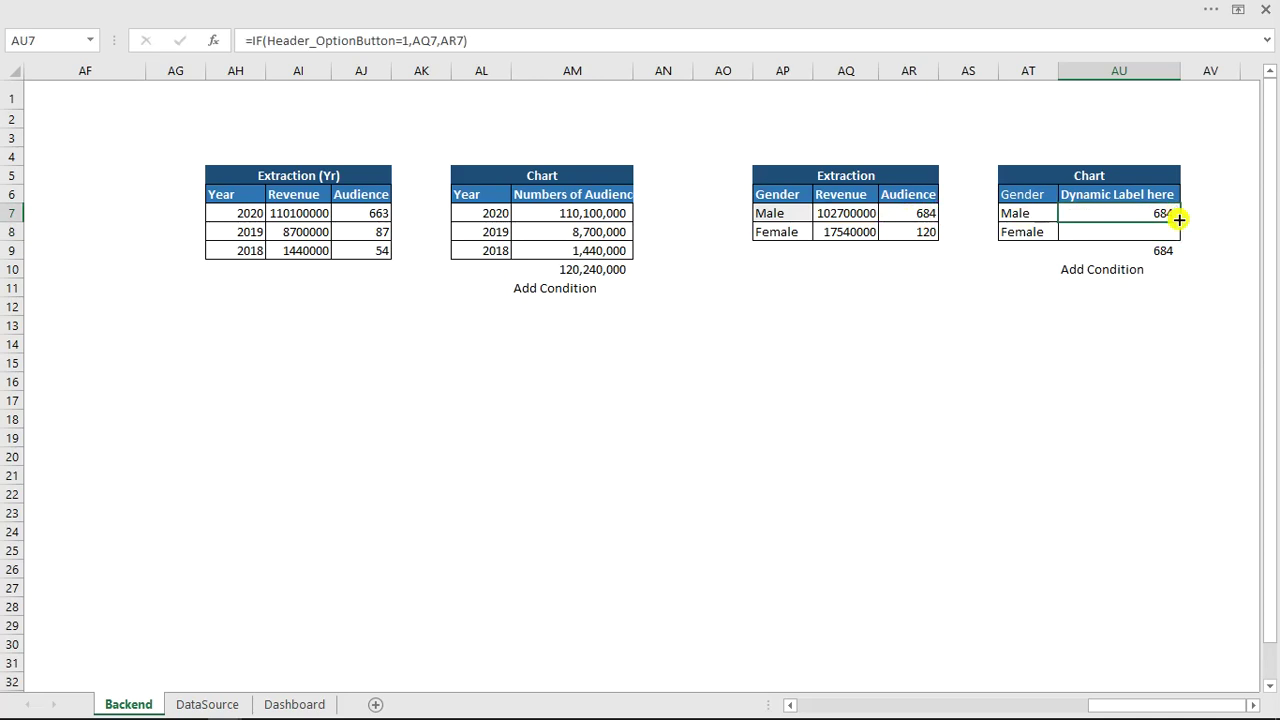
{"action": "left_click_drag", "start_coordinate": [1180, 220], "coordinate": [1186, 248]}
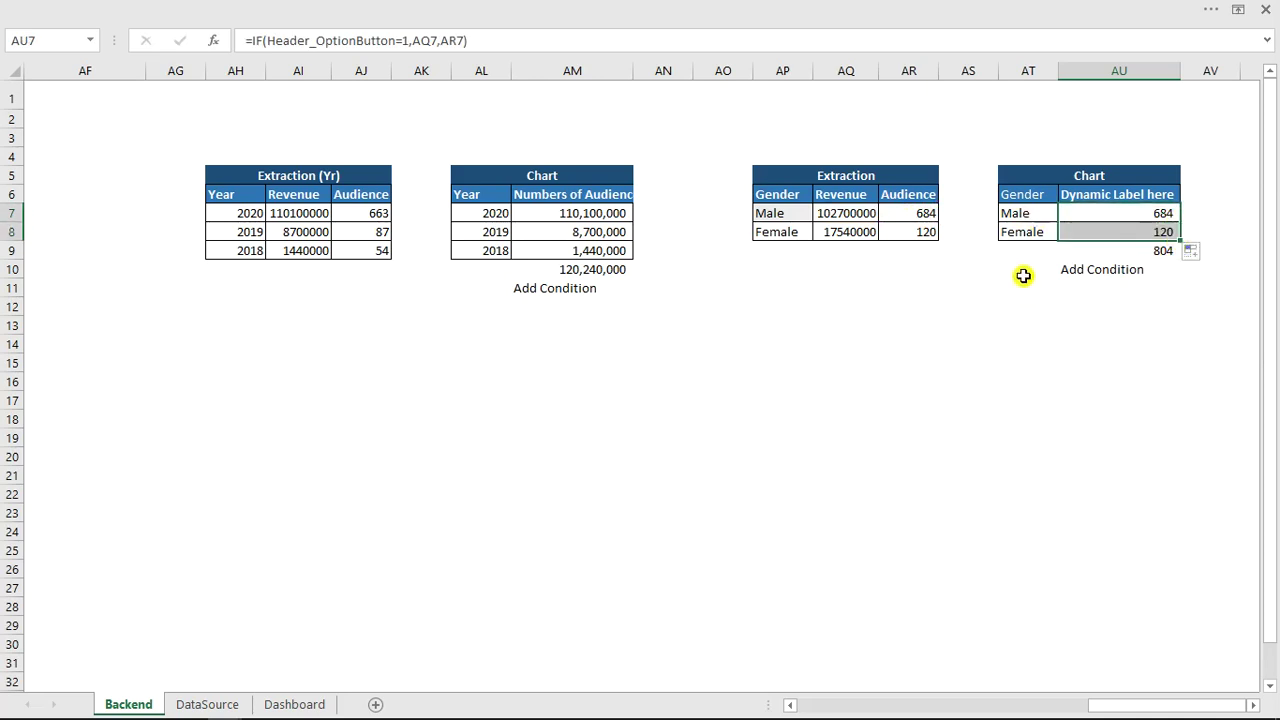
Copy the full text of the dynamic label formula in AM6 into the gender chart header AU6.
{"action": "left_click", "coordinate": [1031, 195]}
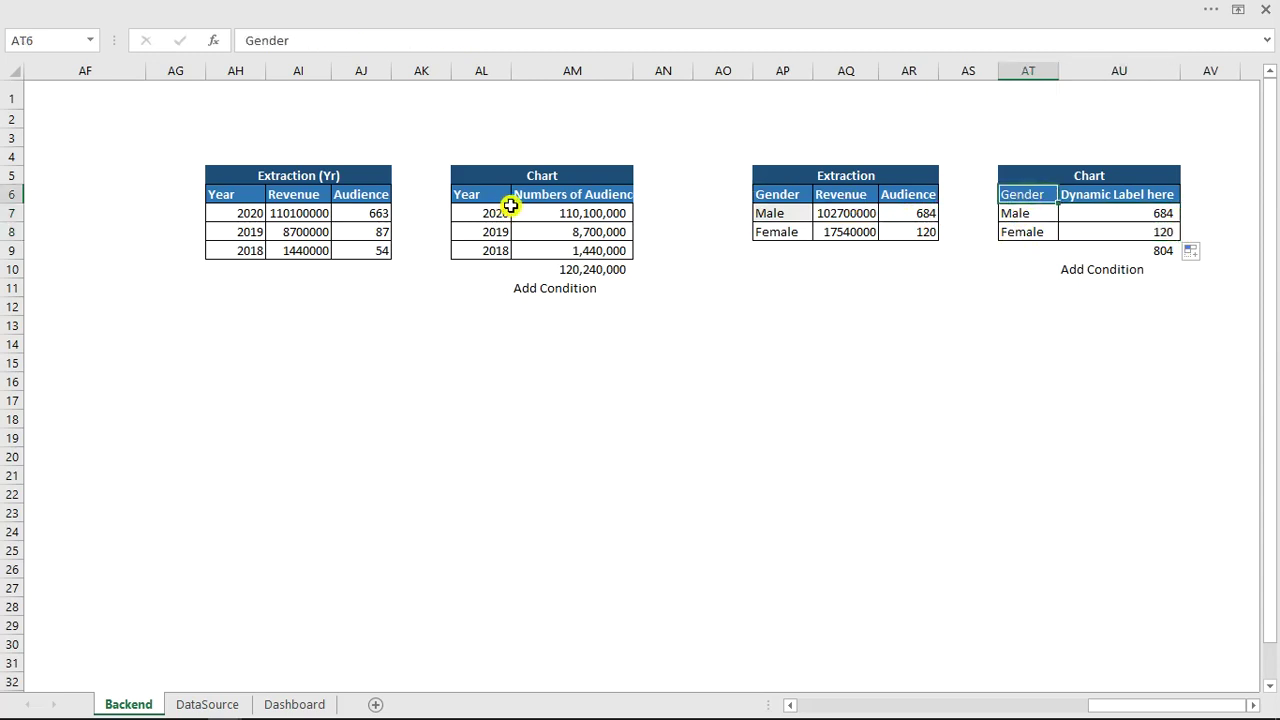
{"action": "left_click", "coordinate": [546, 196]}
{"action": "left_click_drag", "start_coordinate": [748, 38], "coordinate": [177, 34]}
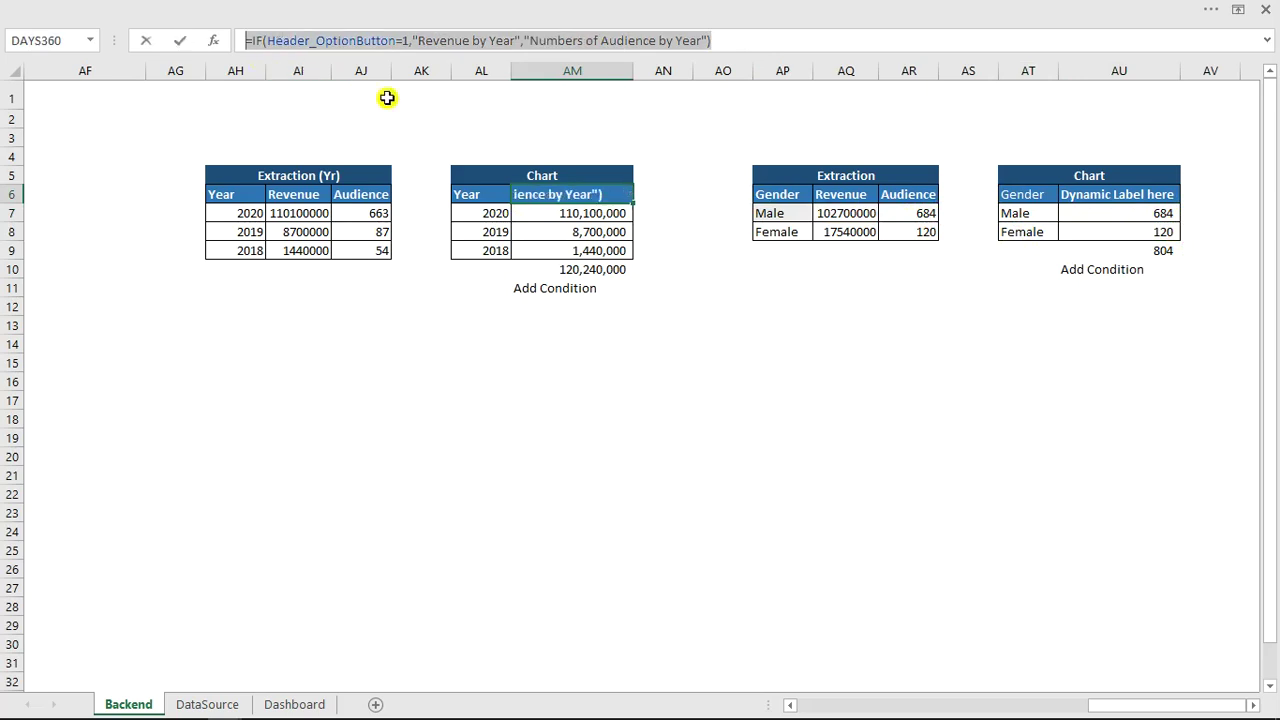
{"action": "key", "text": "Escape"}
{"action": "left_click", "coordinate": [1085, 196]}
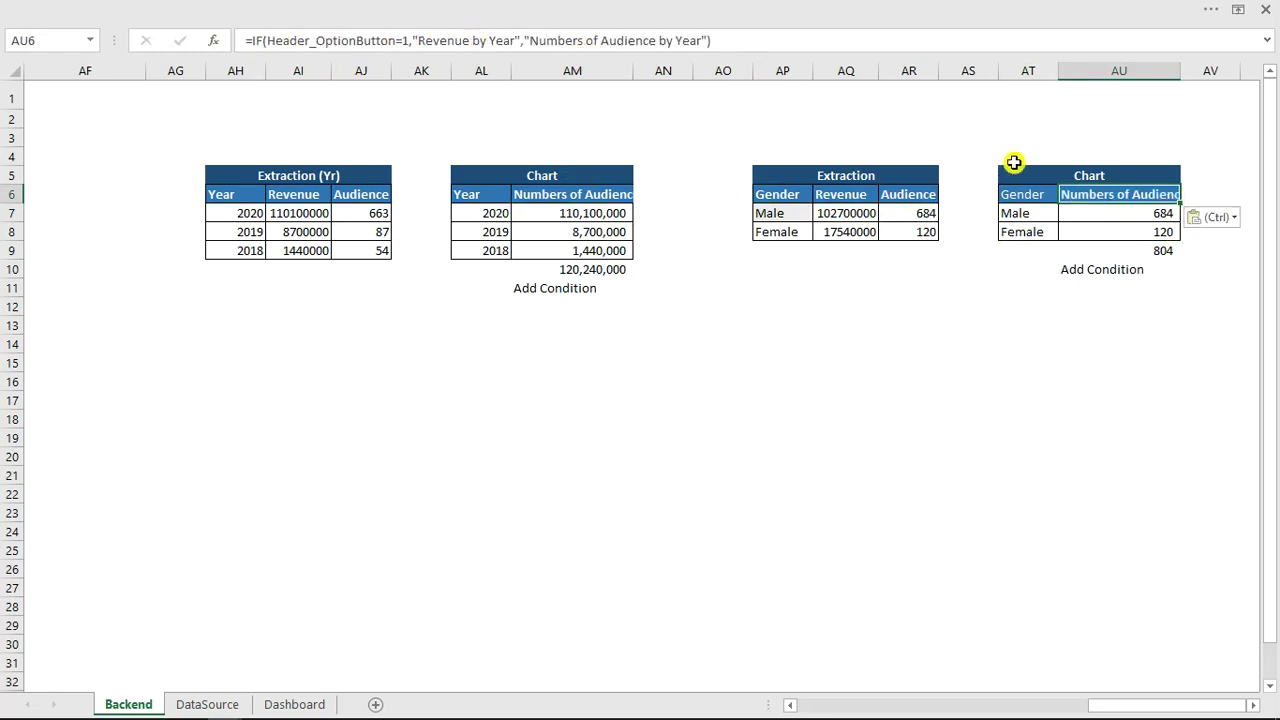
Change the AU6 formula's labels to "Revenue by Gender" and "Numbers of Audience by Gender".
{"action": "left_click", "coordinate": [678, 40]}
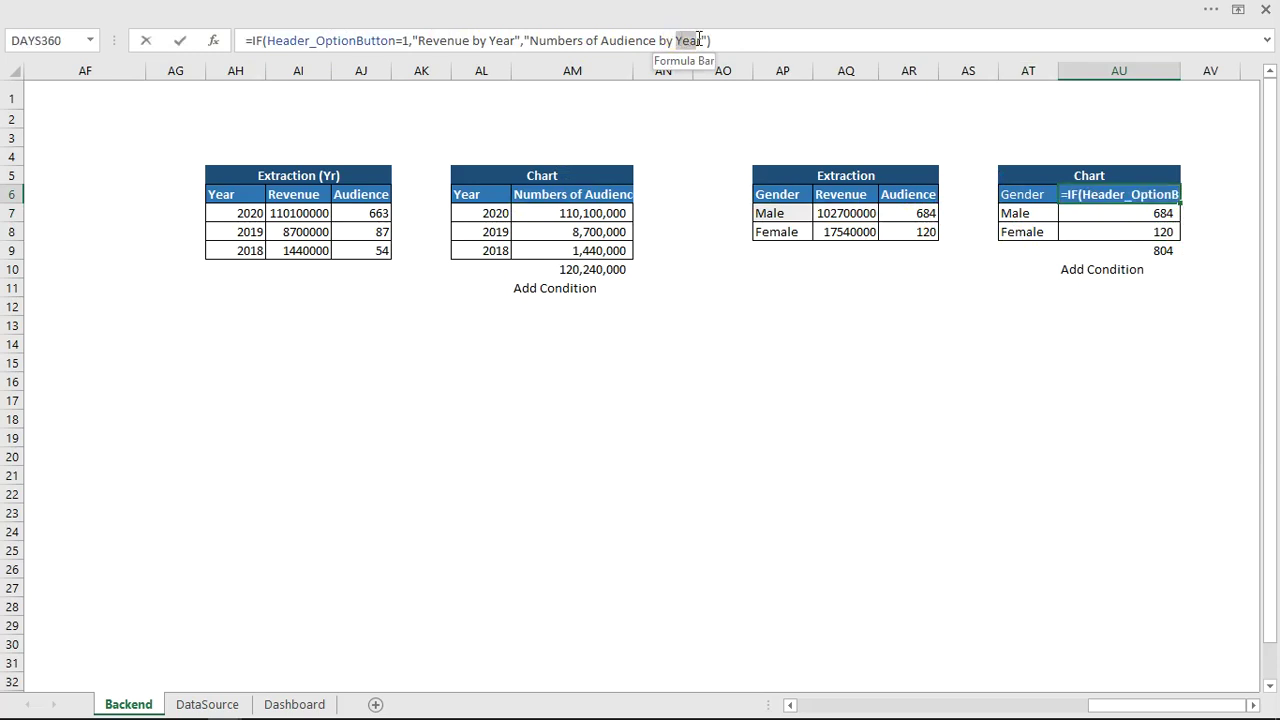
{"action": "left_click_drag", "start_coordinate": [700, 38], "coordinate": [704, 40]}
{"action": "type", "text": "Gende"}
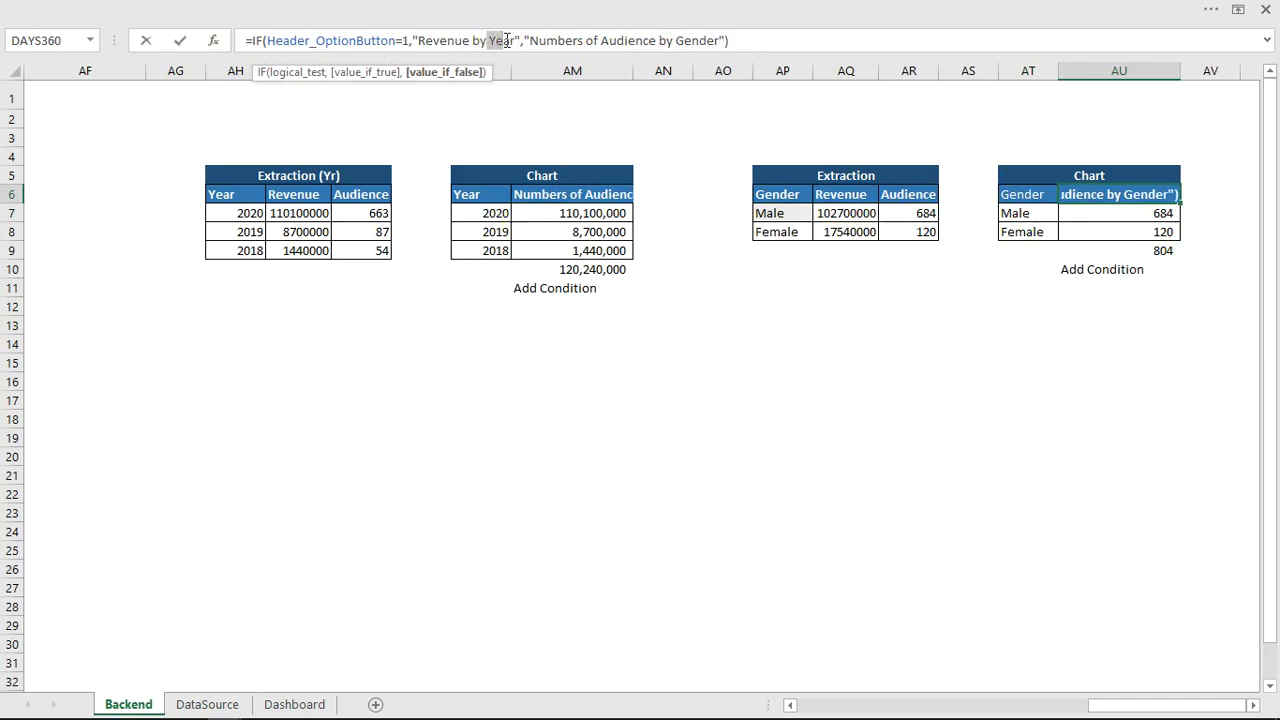
{"action": "left_click_drag", "start_coordinate": [512, 40], "coordinate": [518, 40]}
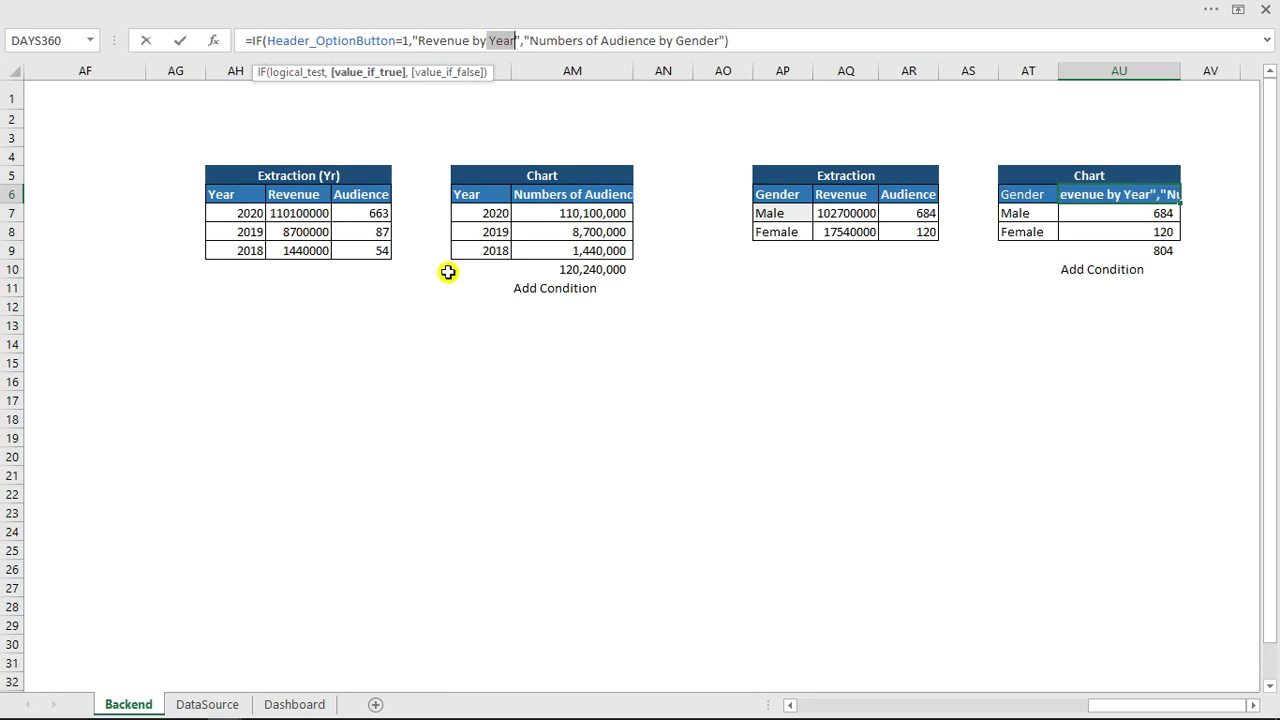
{"action": "key", "text": "BackSpace"}
{"action": "key", "text": "BackSpace"}
{"action": "type", "text": "Gender"}
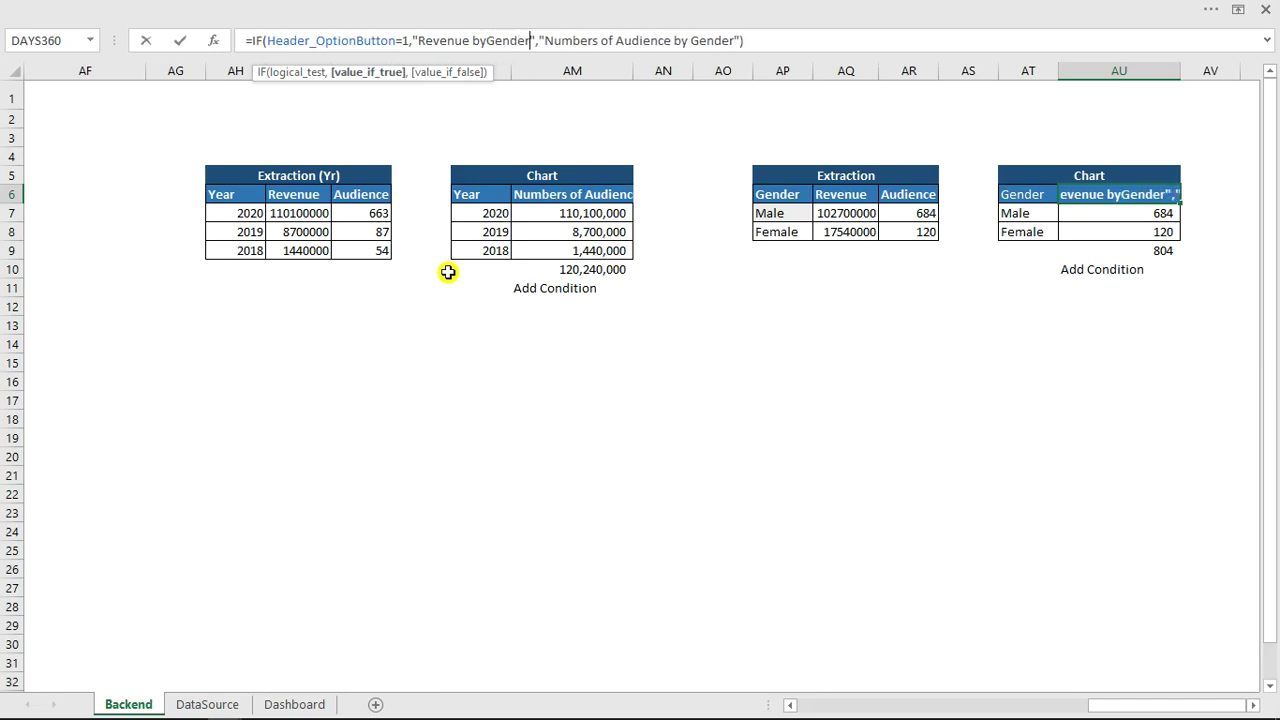
{"action": "left_click", "coordinate": [486, 40]}
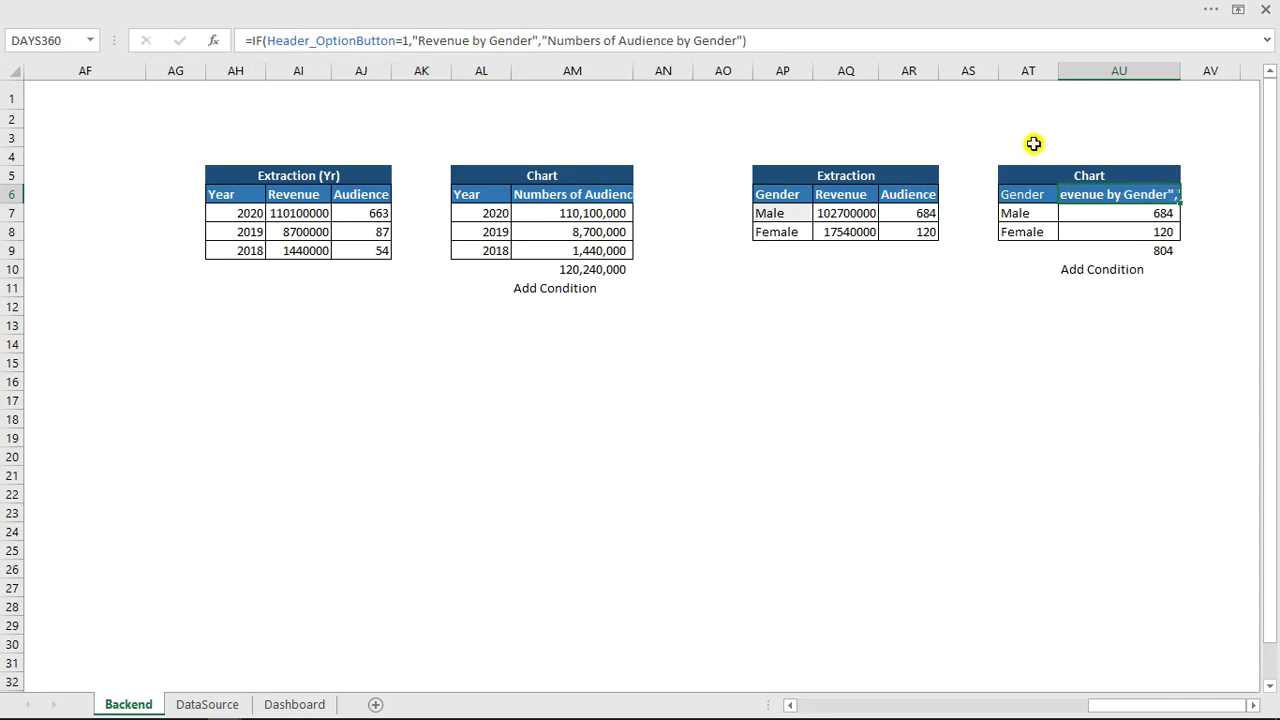
{"action": "key", "text": "Return"}
Insert an area chart from the gender chart table AT6:AU8.
{"action": "left_click_drag", "start_coordinate": [1035, 192], "coordinate": [1090, 228]}
{"action": "key", "text": "ctrl+shift+F1"}
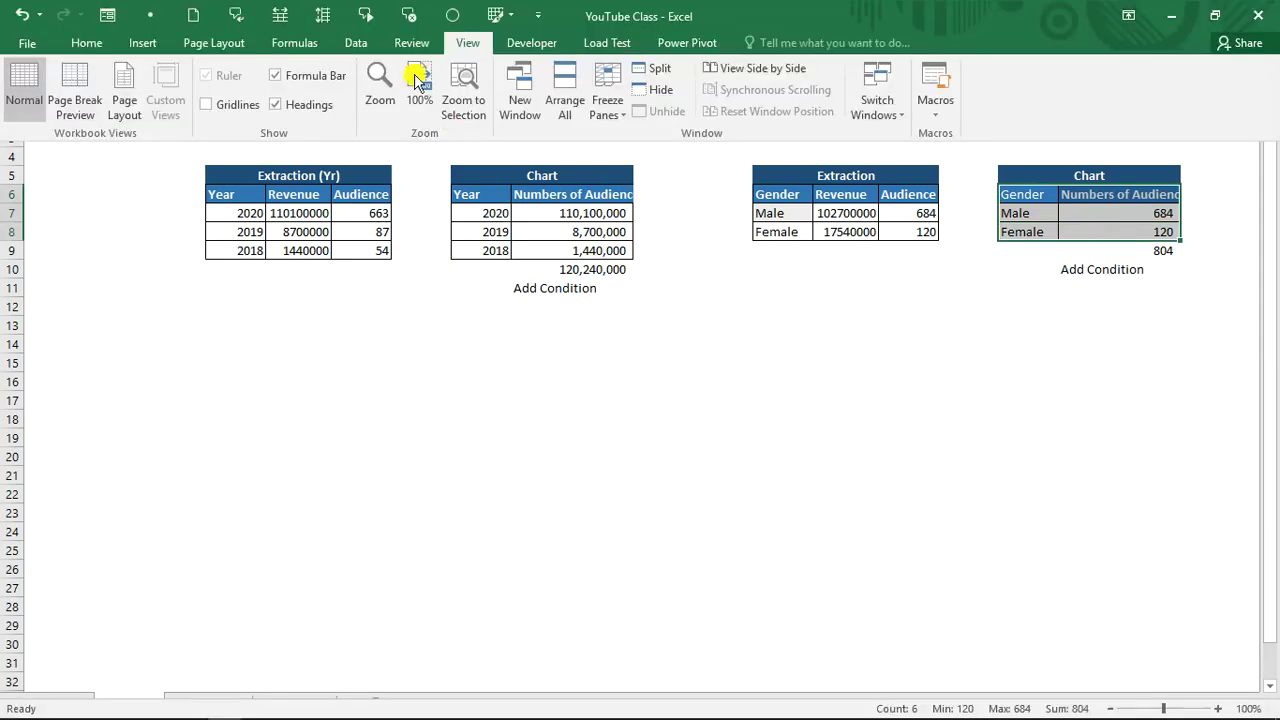
{"action": "left_click", "coordinate": [142, 42]}
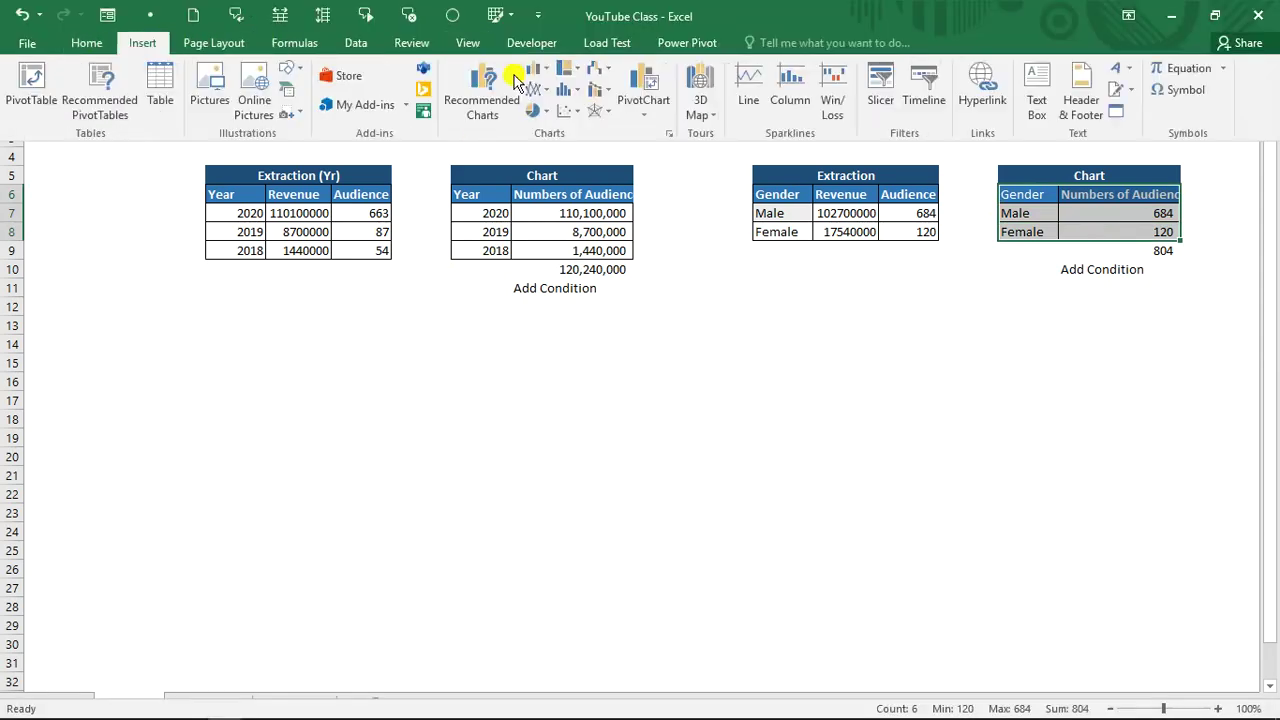
{"action": "left_click", "coordinate": [482, 92]}
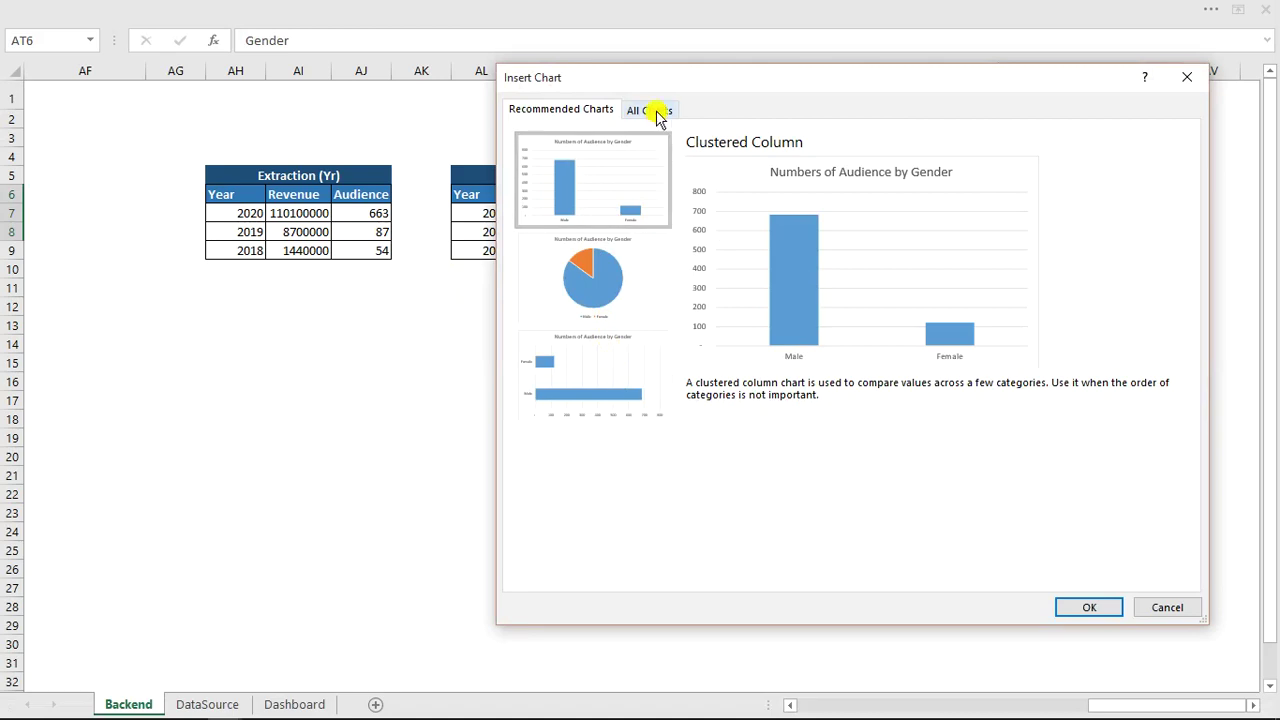
{"action": "left_click", "coordinate": [655, 110]}
{"action": "left_click", "coordinate": [560, 280]}
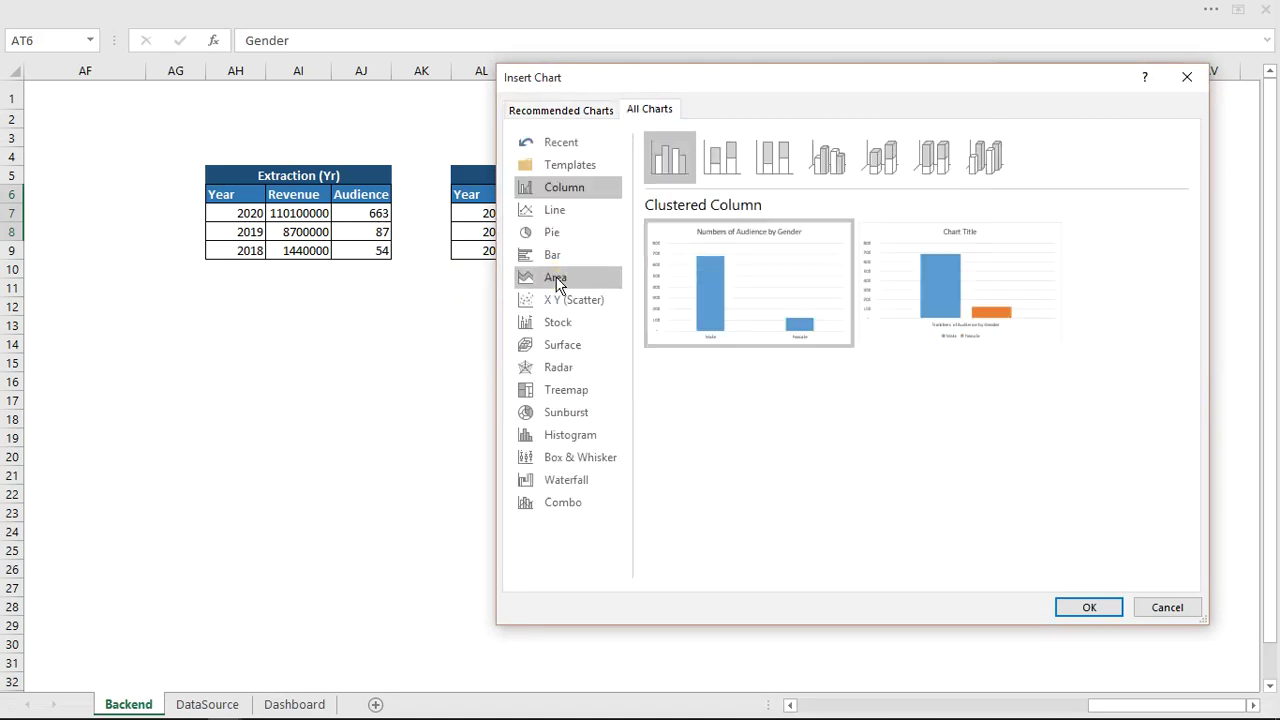
{"action": "mouse_move", "coordinate": [771, 305]}
{"action": "left_click", "coordinate": [1089, 608]}
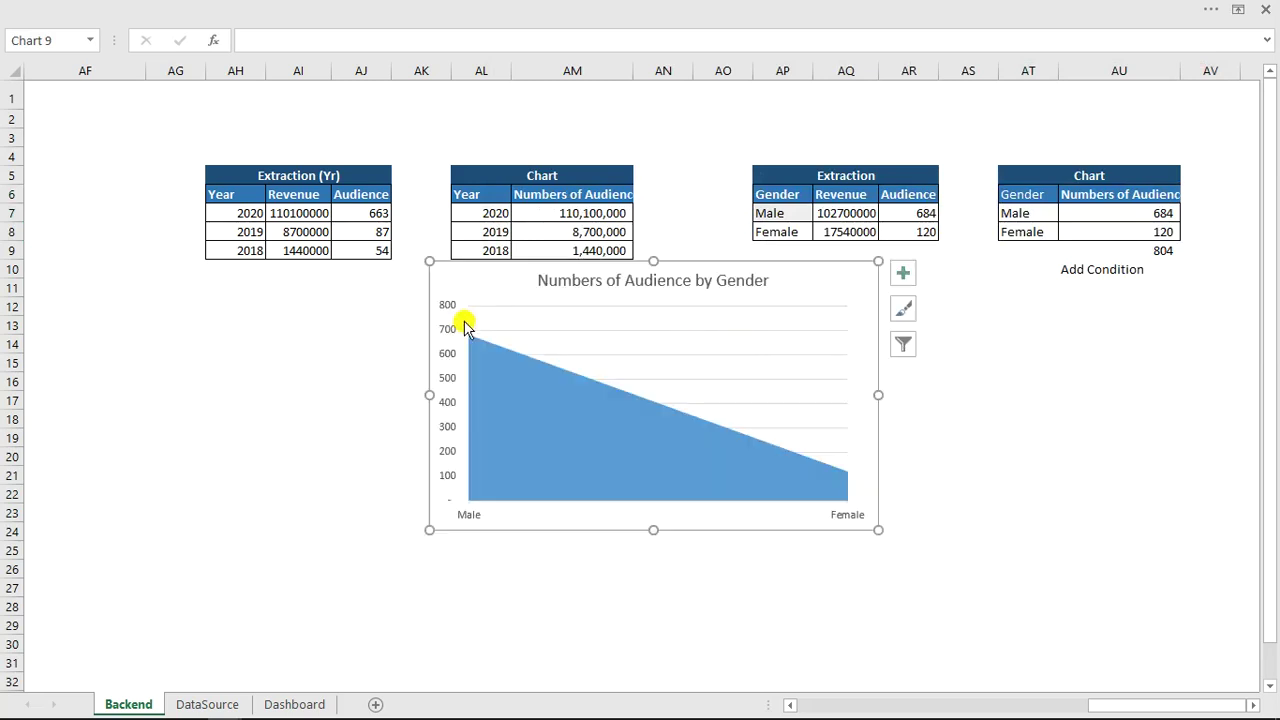
Delete the gender chart's vertical axis and gridlines, and shrink the chart to about two thirds of its width.
{"action": "left_click", "coordinate": [449, 340]}
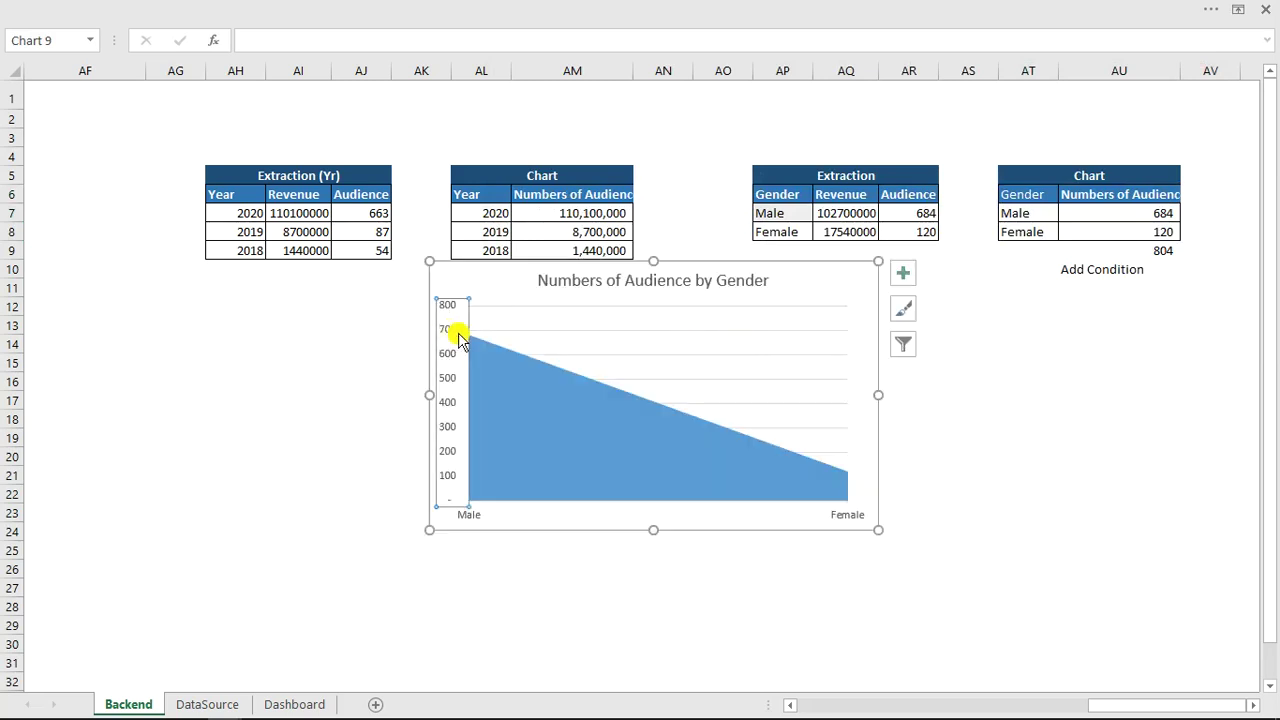
{"action": "key", "text": "Delete"}
{"action": "left_click", "coordinate": [590, 334]}
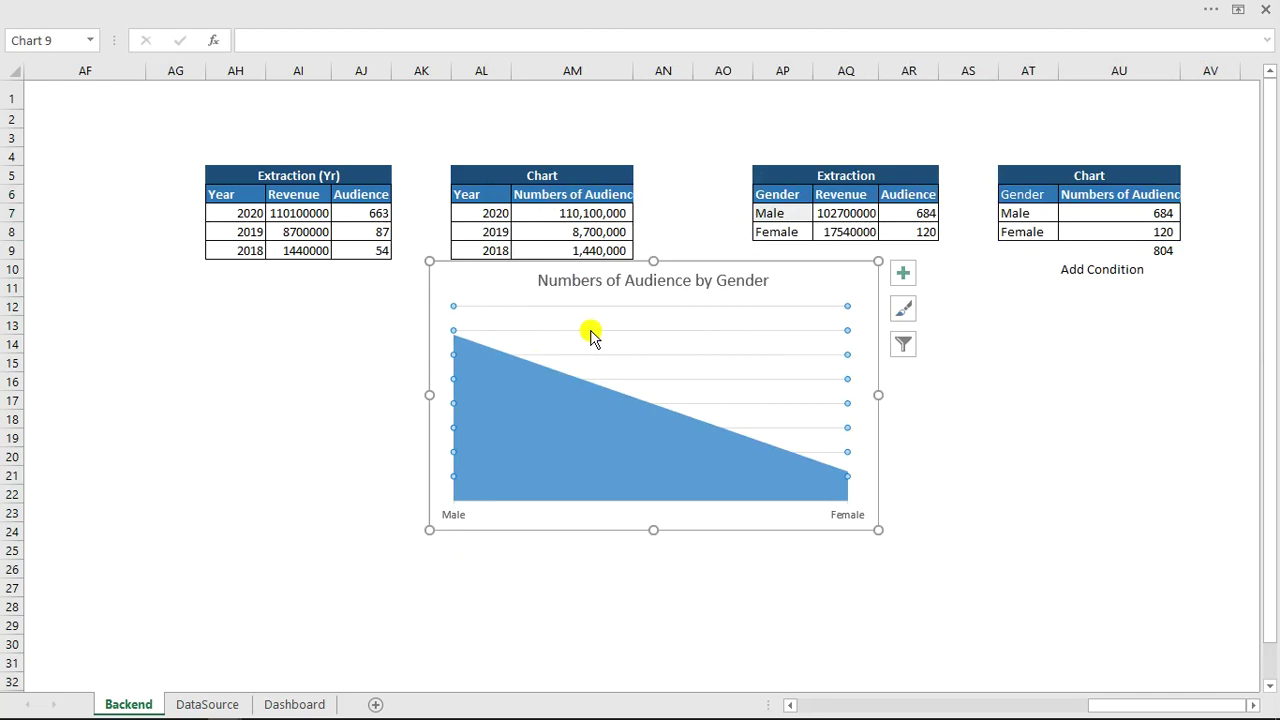
{"action": "key", "text": "Delete"}
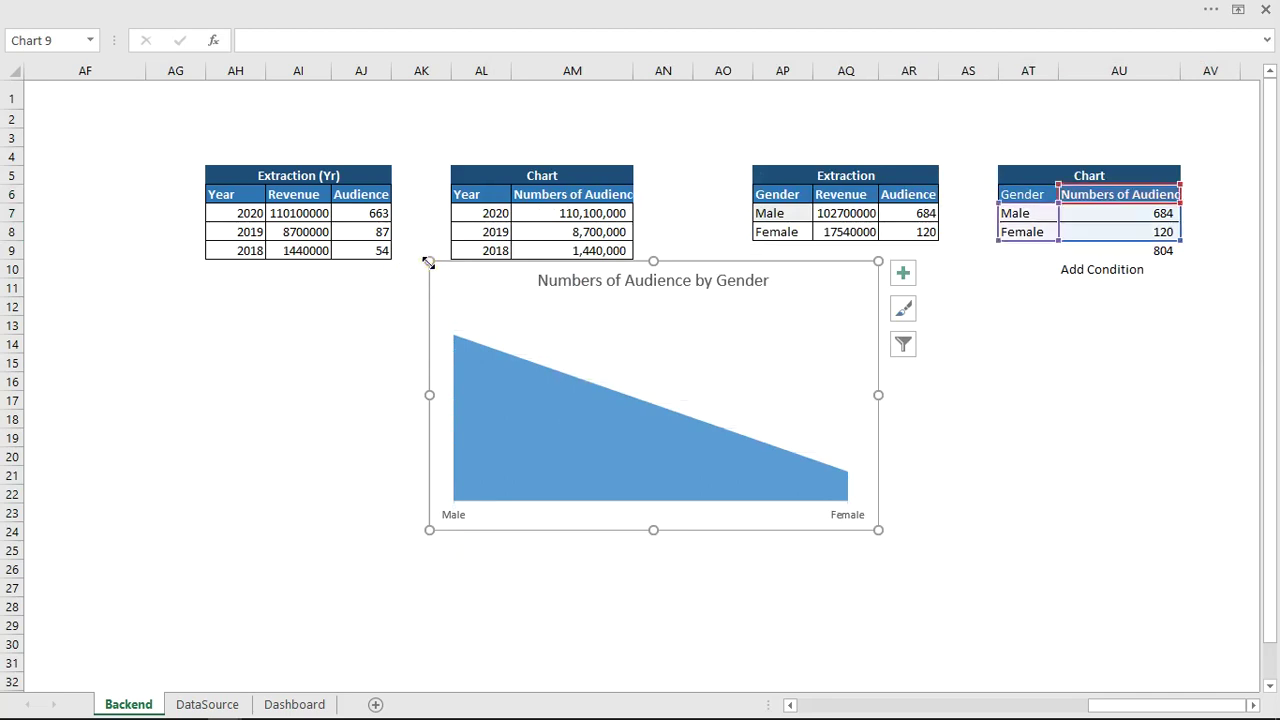
{"action": "left_click_drag", "start_coordinate": [428, 262], "coordinate": [571, 328]}
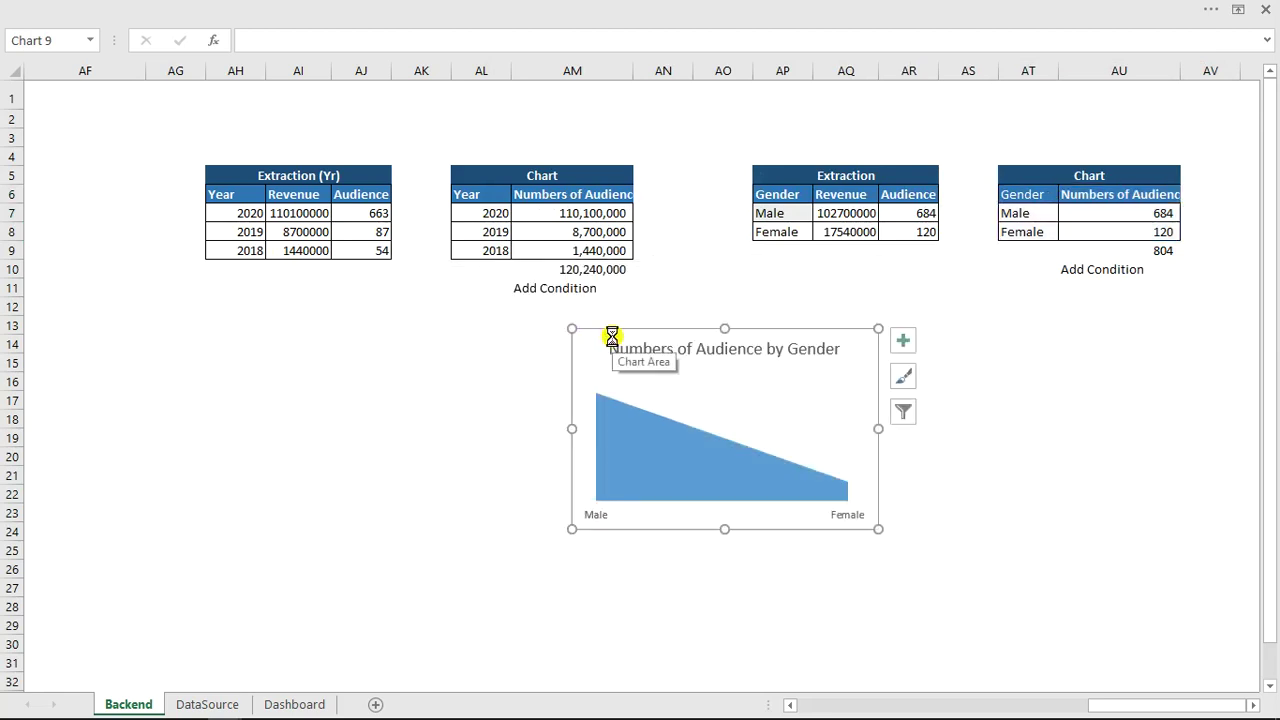
Move the gender chart to the Dashboard sheet and resize it to fill the blank card beside the year doughnut chart.
{"action": "key", "text": "Delete"}
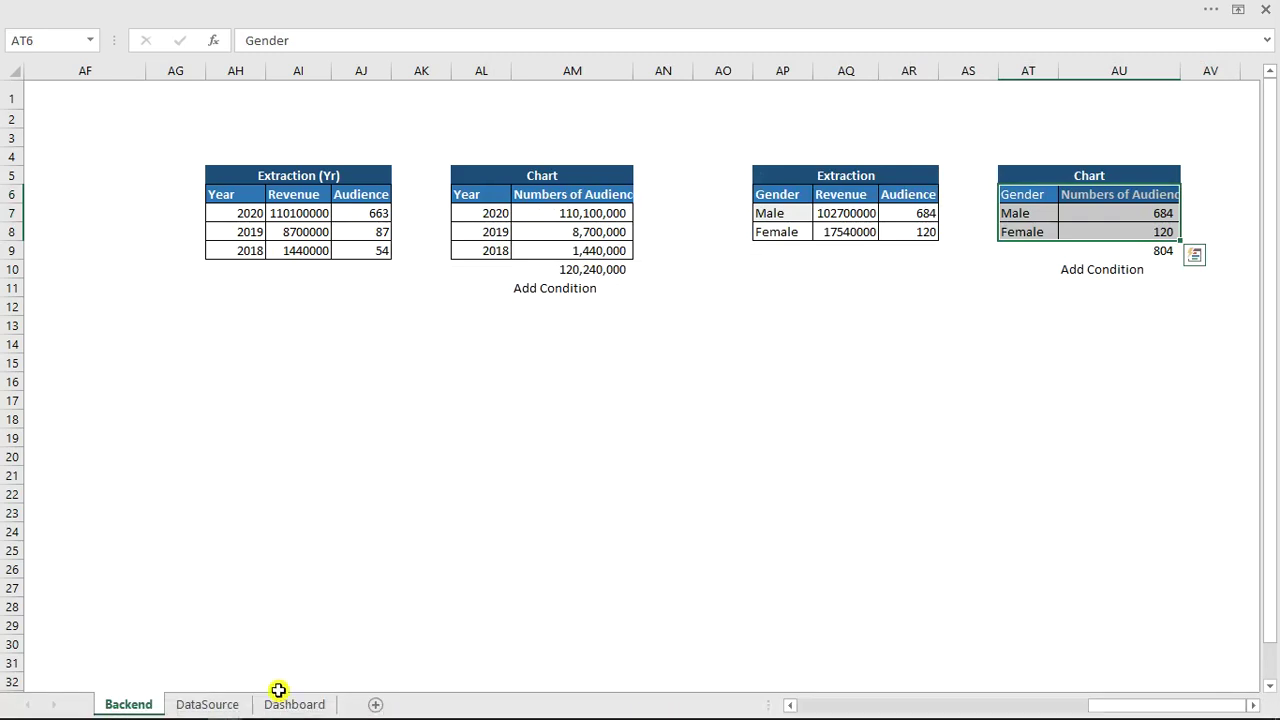
{"action": "left_click", "coordinate": [288, 701]}
{"action": "left_click", "coordinate": [758, 308]}
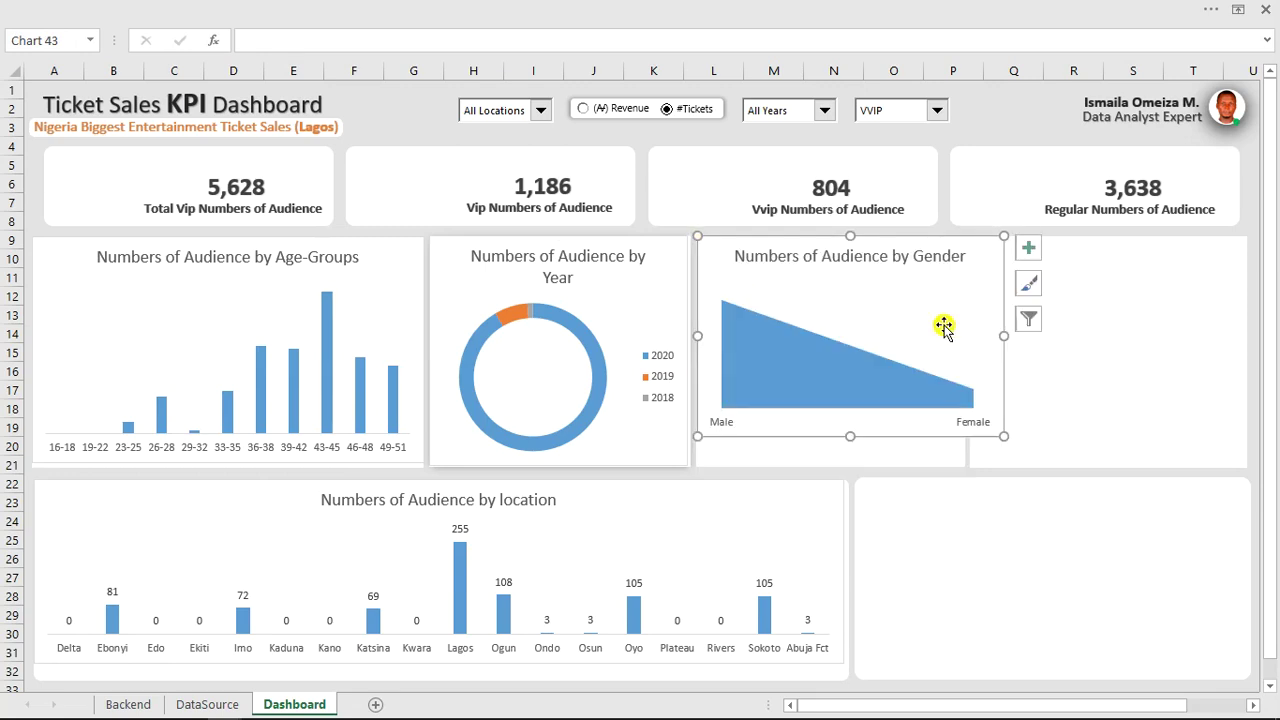
{"action": "left_click_drag", "start_coordinate": [963, 351], "coordinate": [919, 384]}
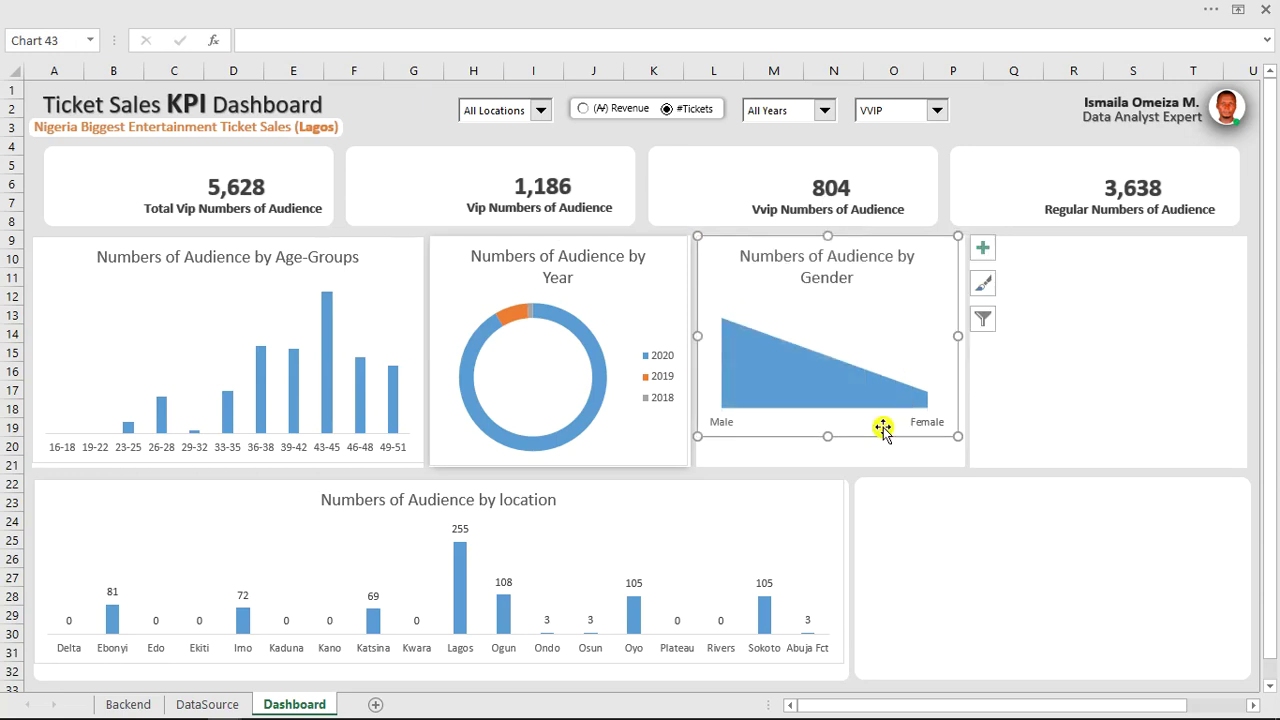
{"action": "left_click_drag", "start_coordinate": [828, 446], "coordinate": [828, 461]}
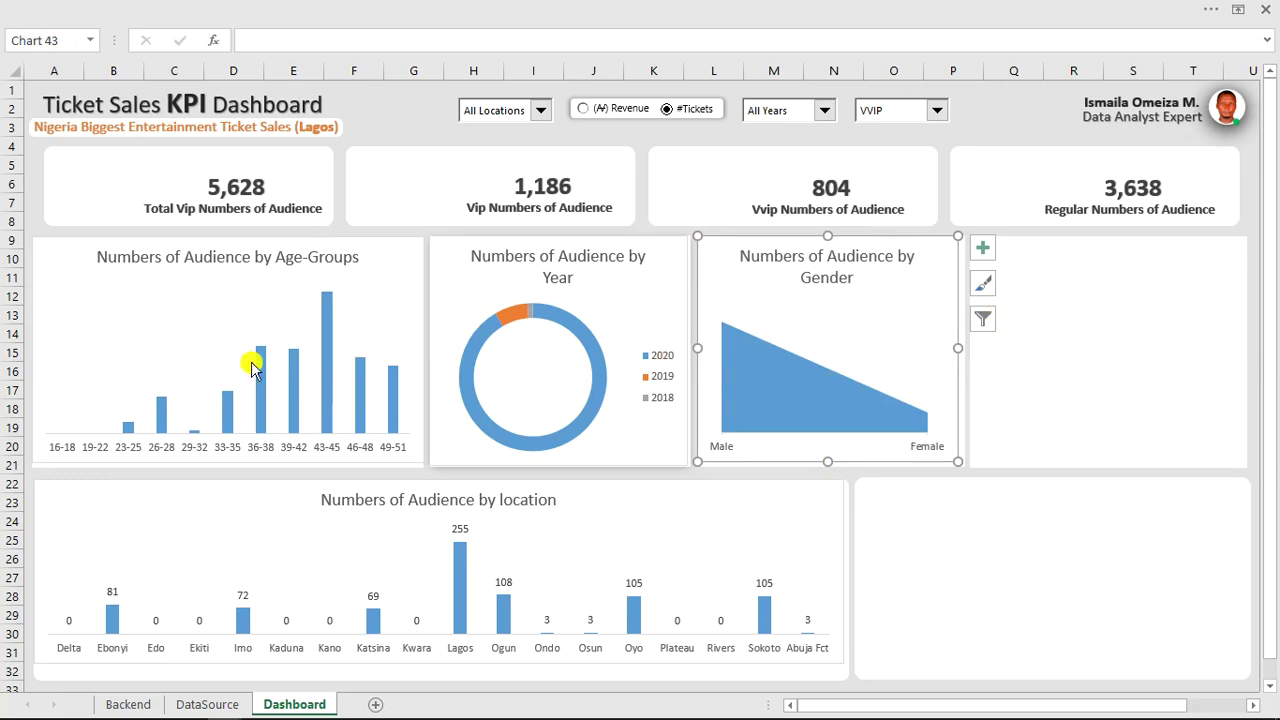
On the Backend sheet, add a fourth count, 4, in AC26 below the Top 3 Age Groups table.
{"action": "left_click", "coordinate": [150, 705]}
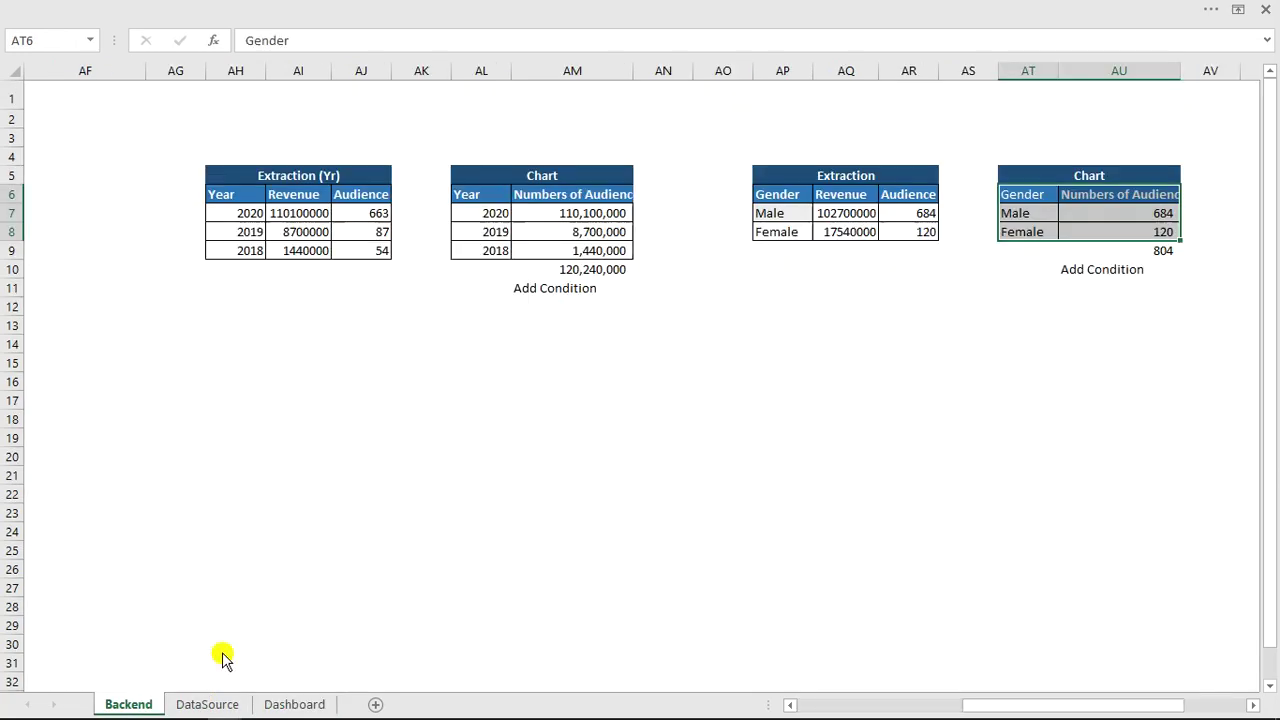
{"action": "left_click_drag", "start_coordinate": [1114, 703], "coordinate": [1031, 708]}
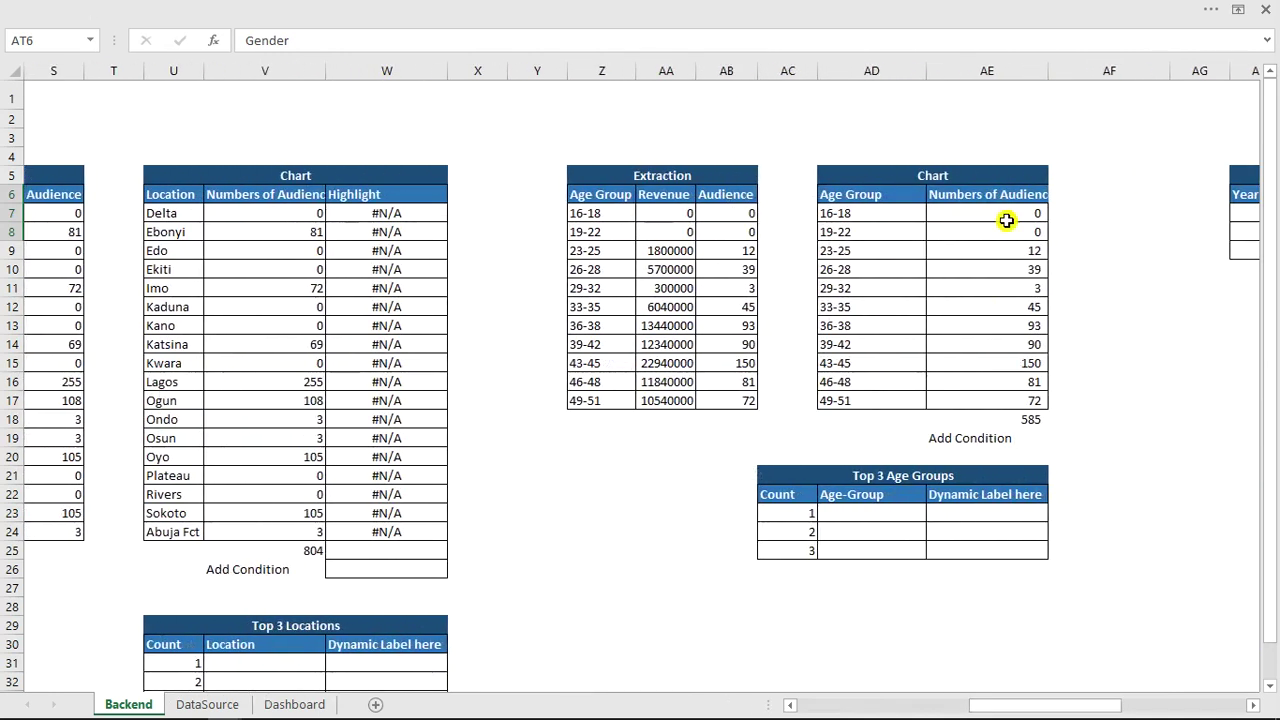
{"action": "left_click", "coordinate": [959, 512]}
{"action": "left_click", "coordinate": [777, 549]}
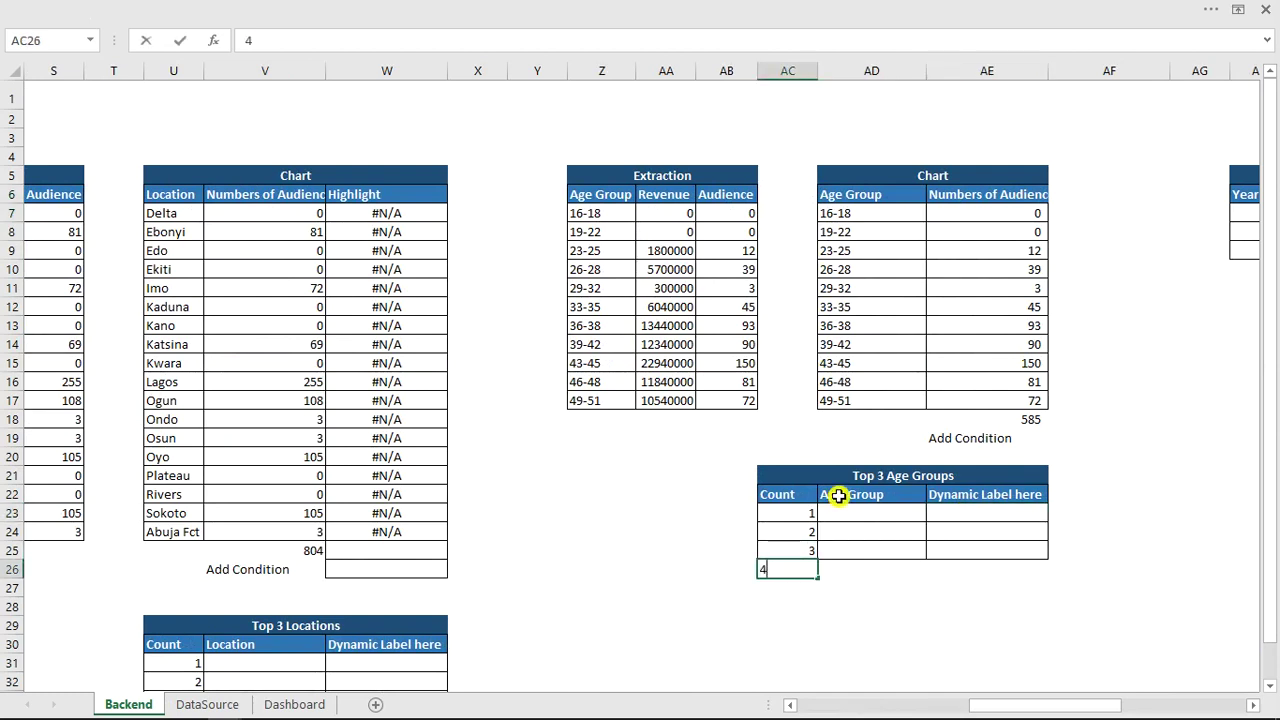
{"action": "left_click", "coordinate": [902, 612]}
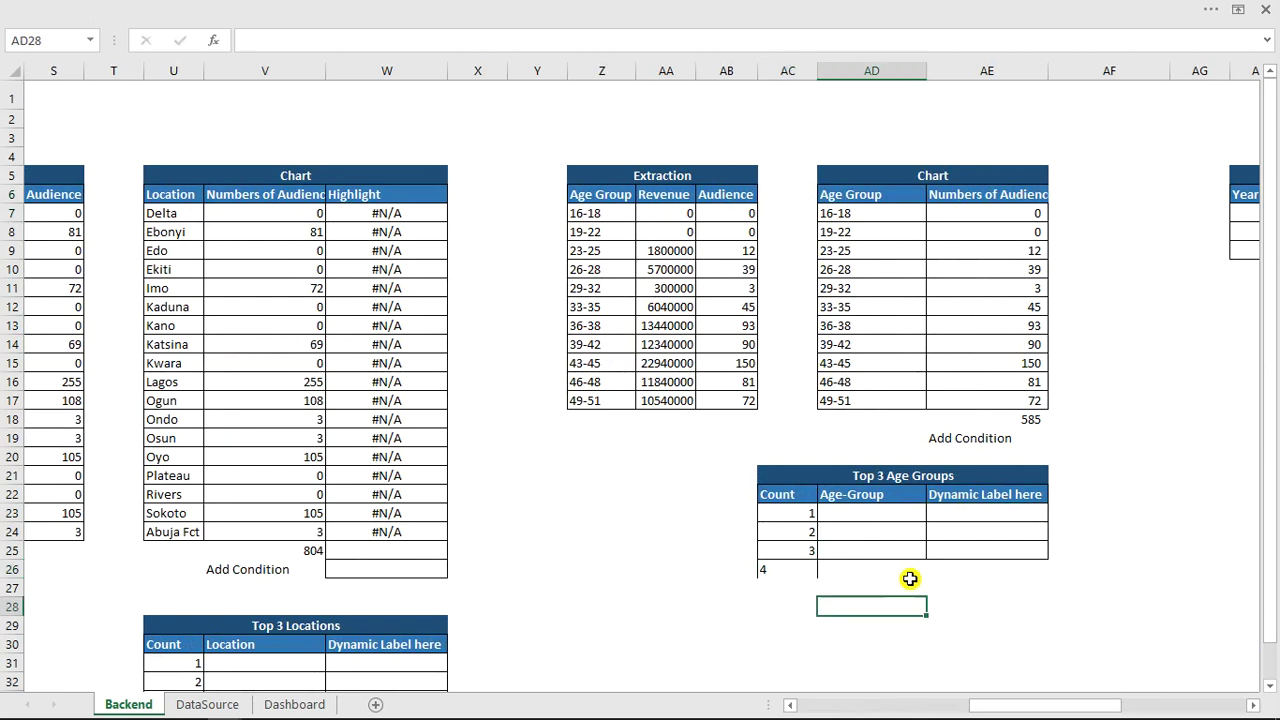
Write the formula =LARGE(AE7:AE17,AC23) in AE23, under the Dynamic Label header of the Top 3 Age Groups table.
{"action": "left_click", "coordinate": [986, 515]}
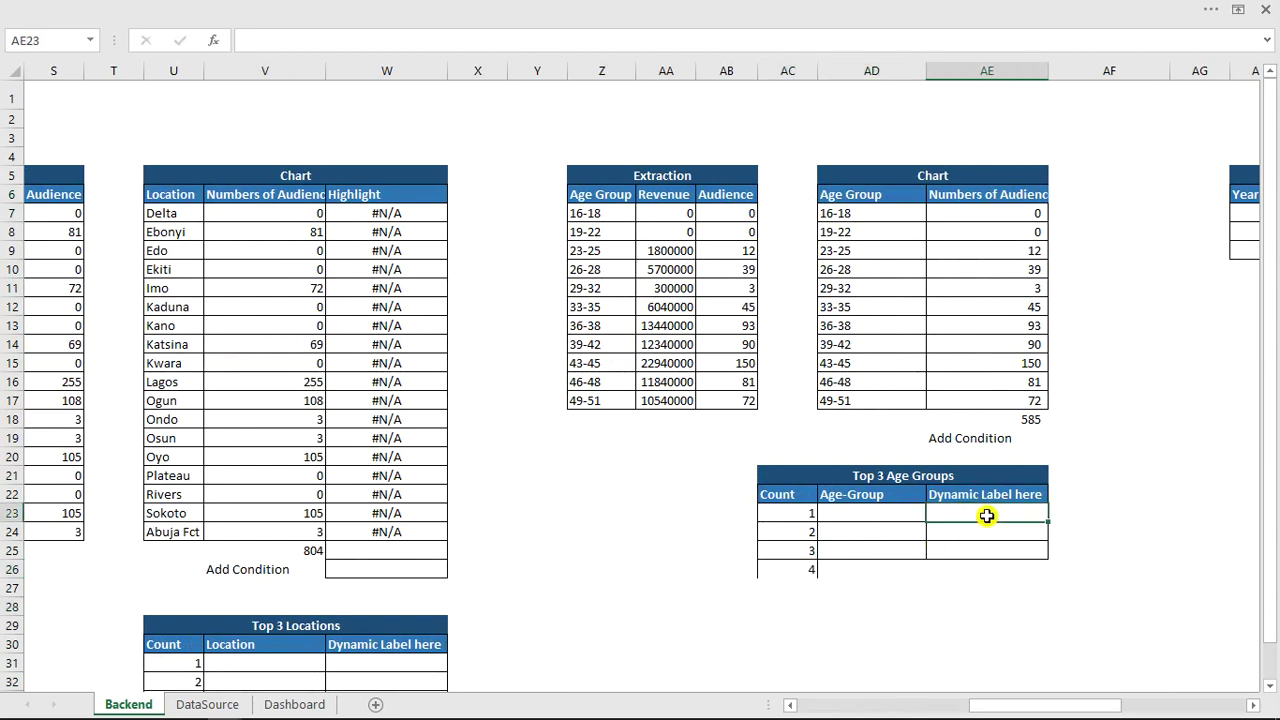
{"action": "type", "text": "=lar"}
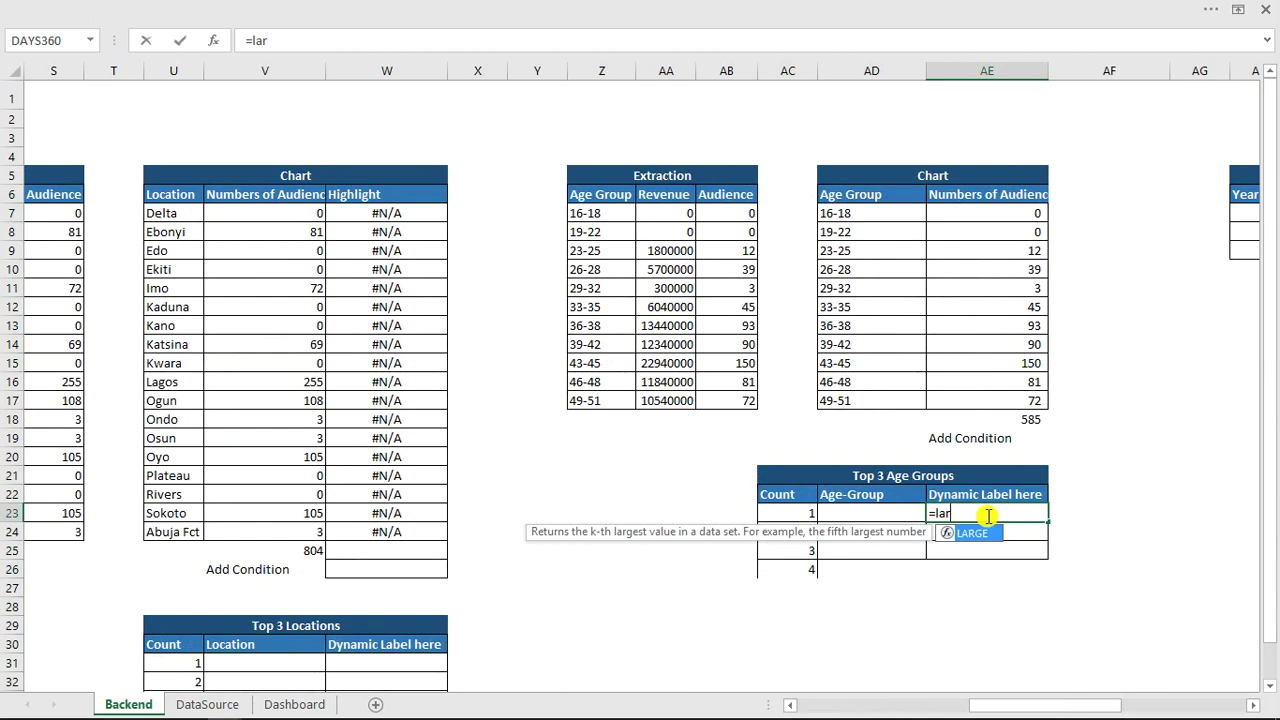
{"action": "key", "text": "Tab"}
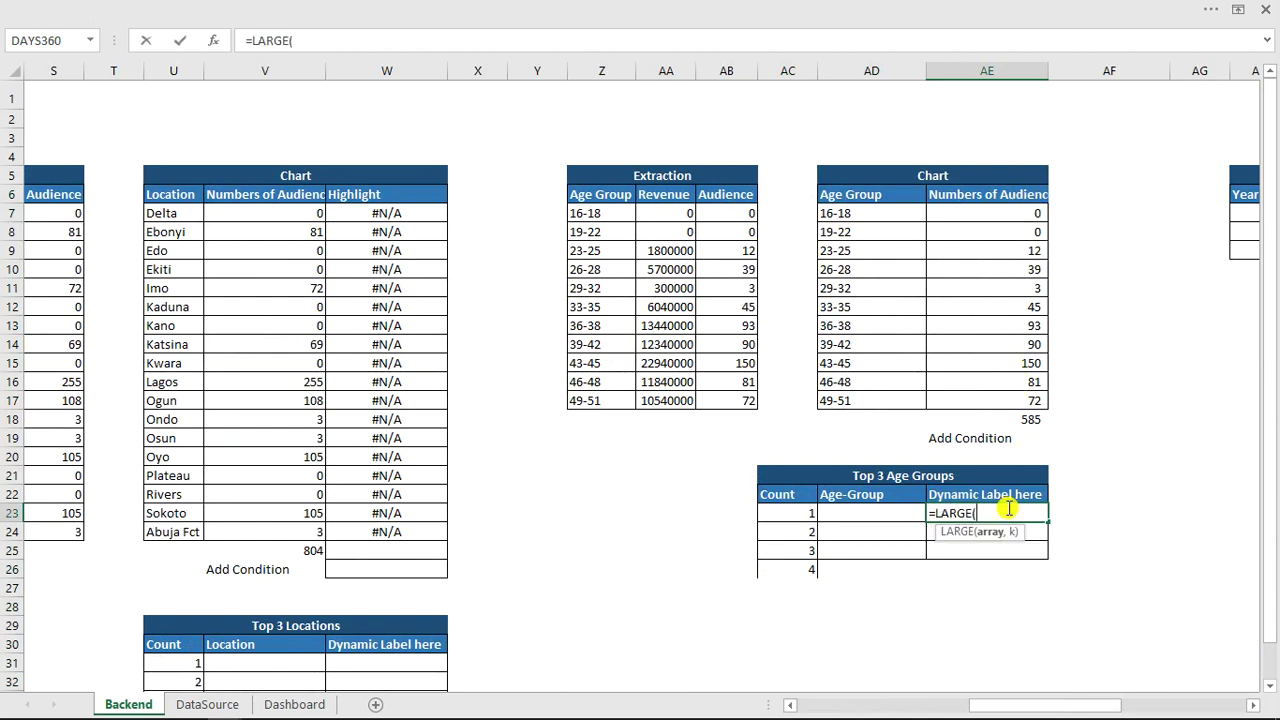
{"action": "left_click_drag", "start_coordinate": [963, 211], "coordinate": [977, 400]}
{"action": "type", "text": ","}
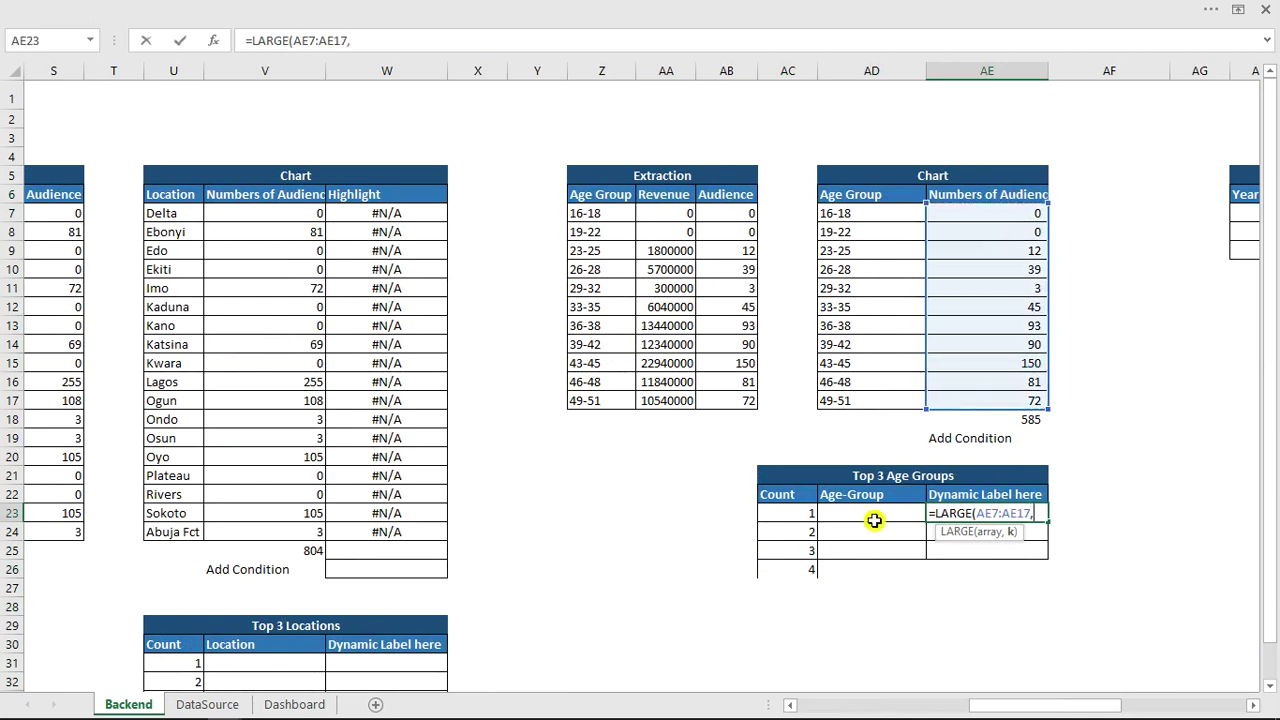
{"action": "left_click", "coordinate": [805, 517]}
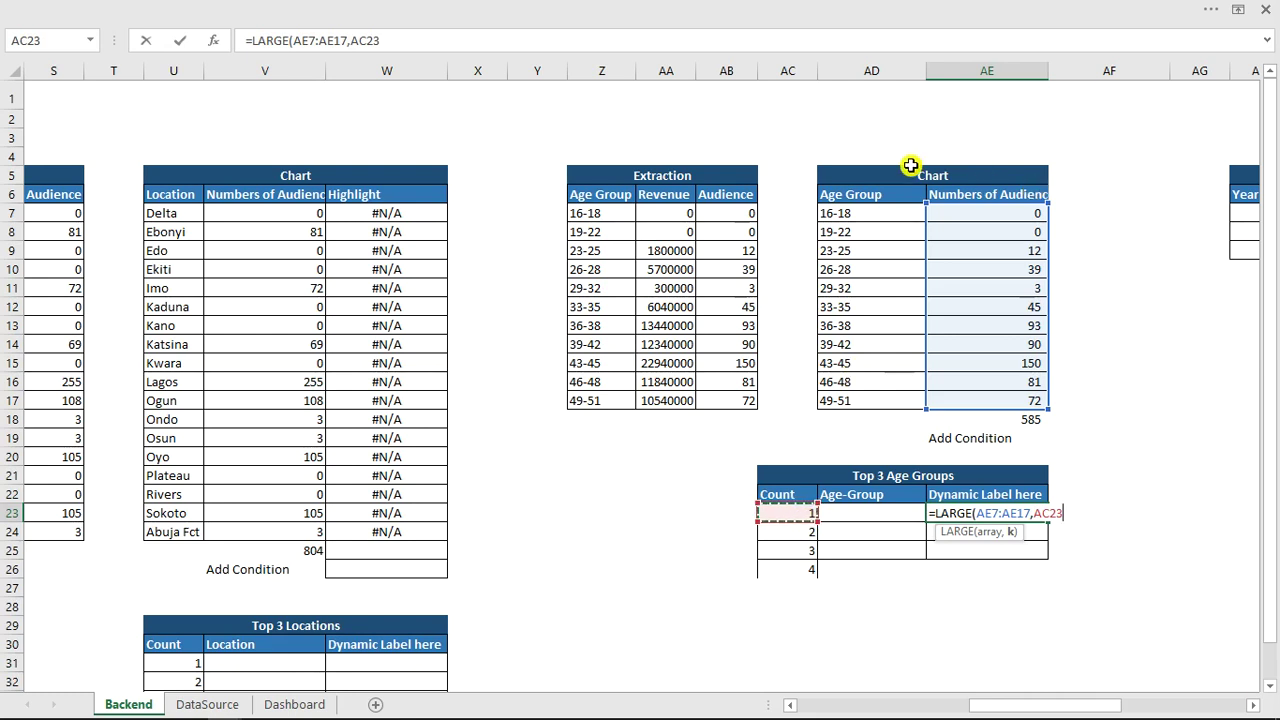
{"action": "type", "text": ")"}
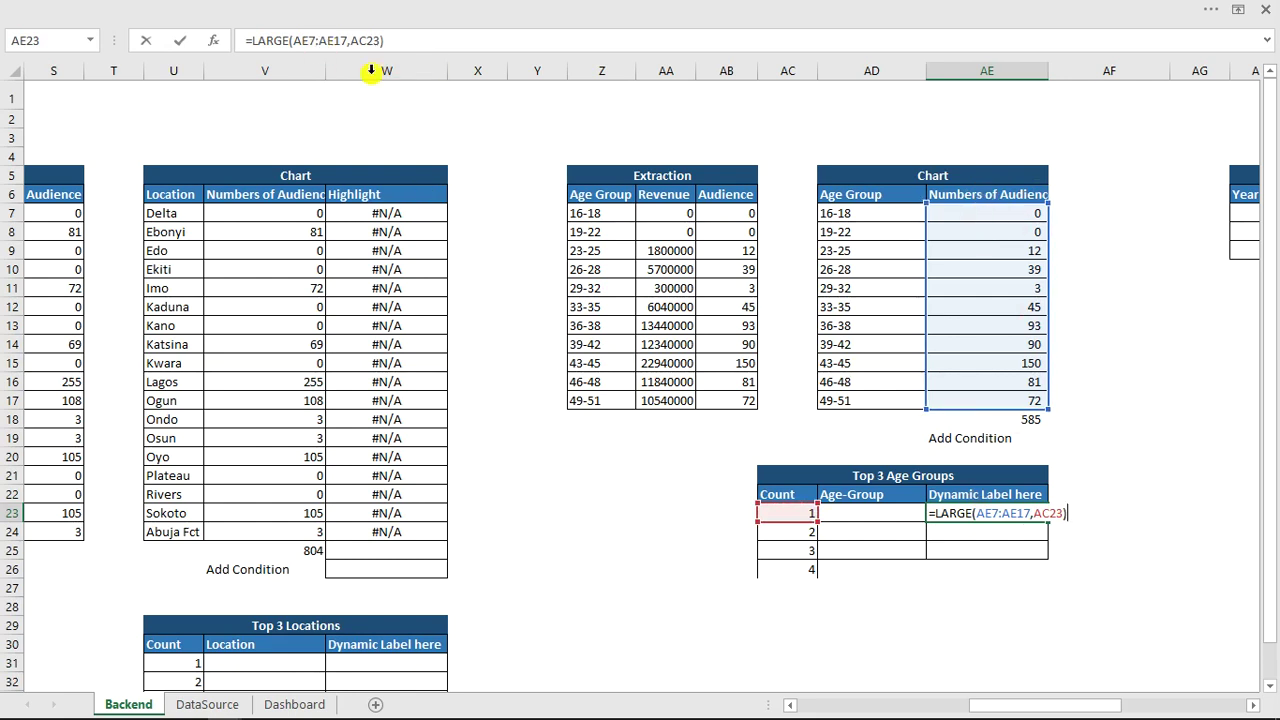
Make the LARGE formula's range absolute as $AE$7:$AE$17 and commit the formula in AE23.
{"action": "left_click", "coordinate": [302, 40]}
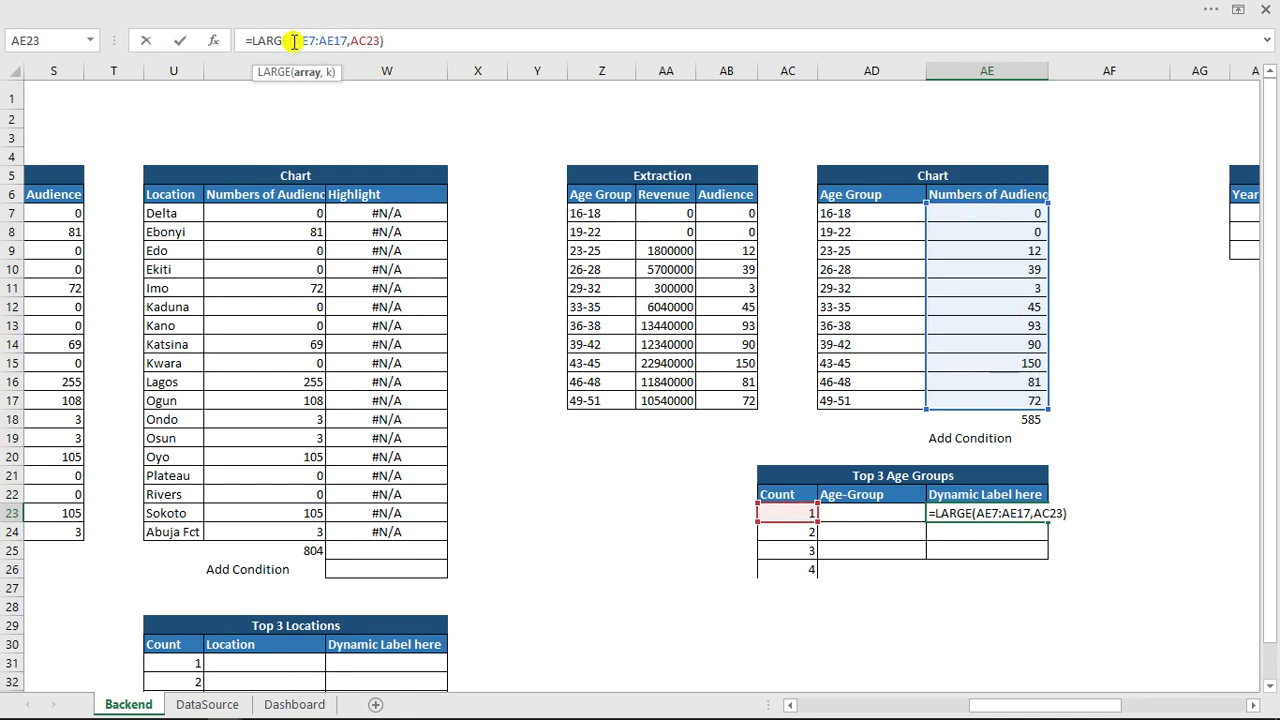
{"action": "type", "text": "$"}
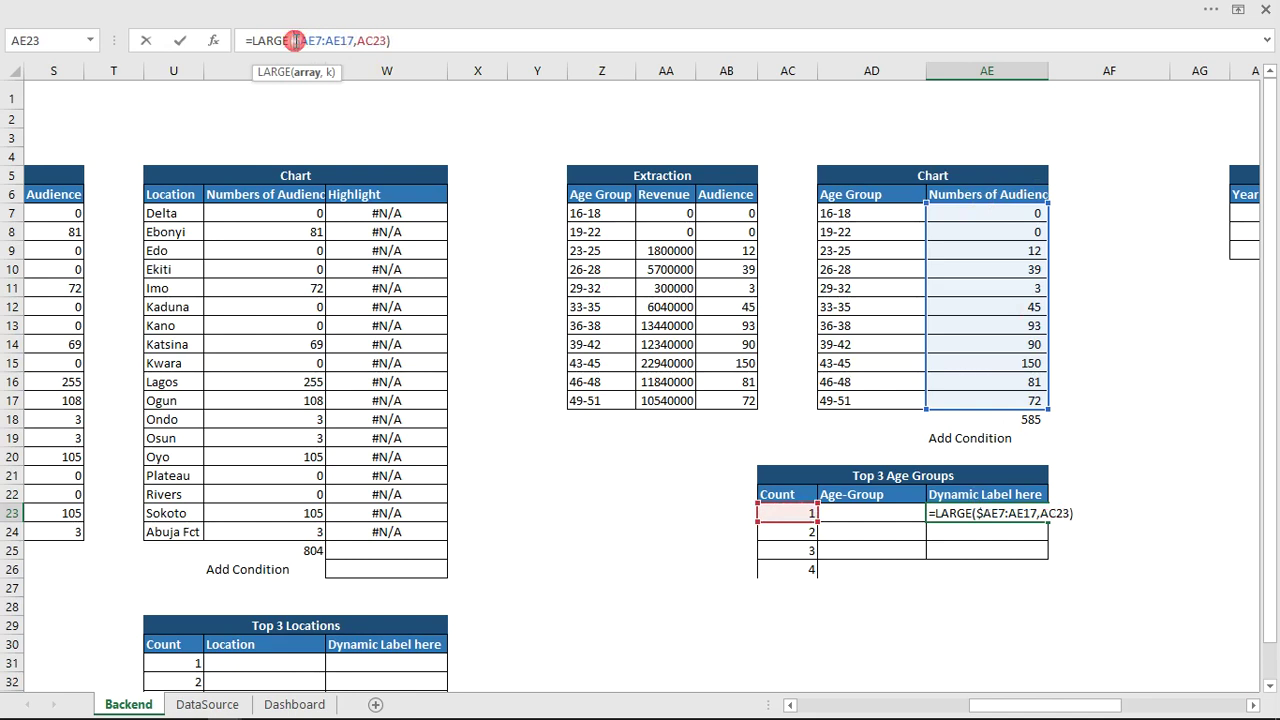
{"action": "left_click_drag", "start_coordinate": [292, 40], "coordinate": [316, 40]}
{"action": "left_click", "coordinate": [316, 40]}
{"action": "type", "text": "$"}
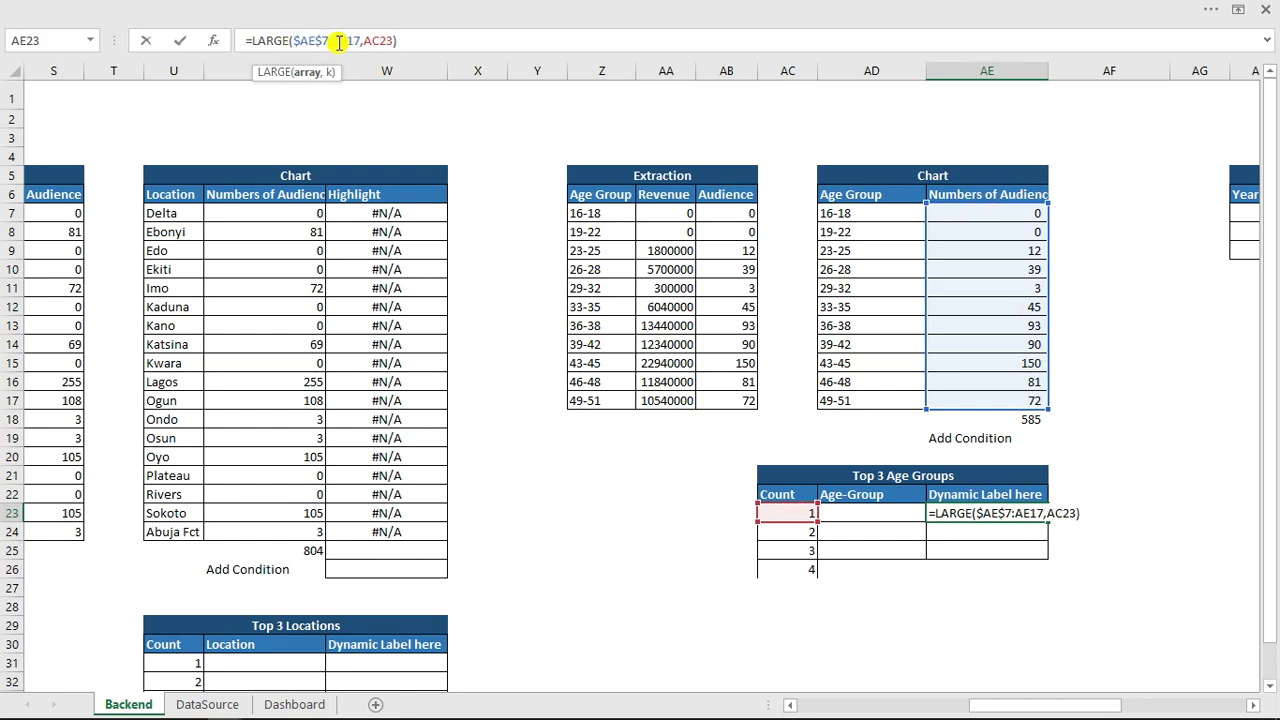
{"action": "left_click", "coordinate": [330, 40]}
{"action": "type", "text": "$AE$"}
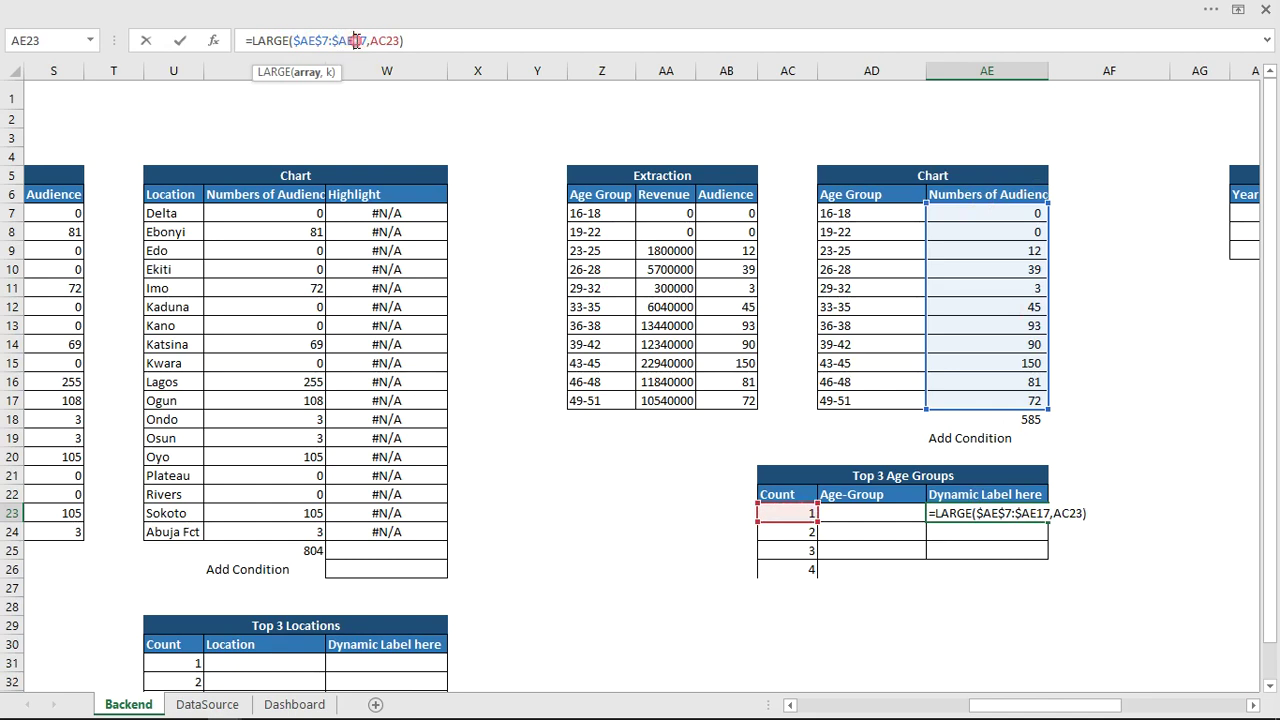
{"action": "left_click", "coordinate": [352, 40]}
{"action": "type", "text": "$"}
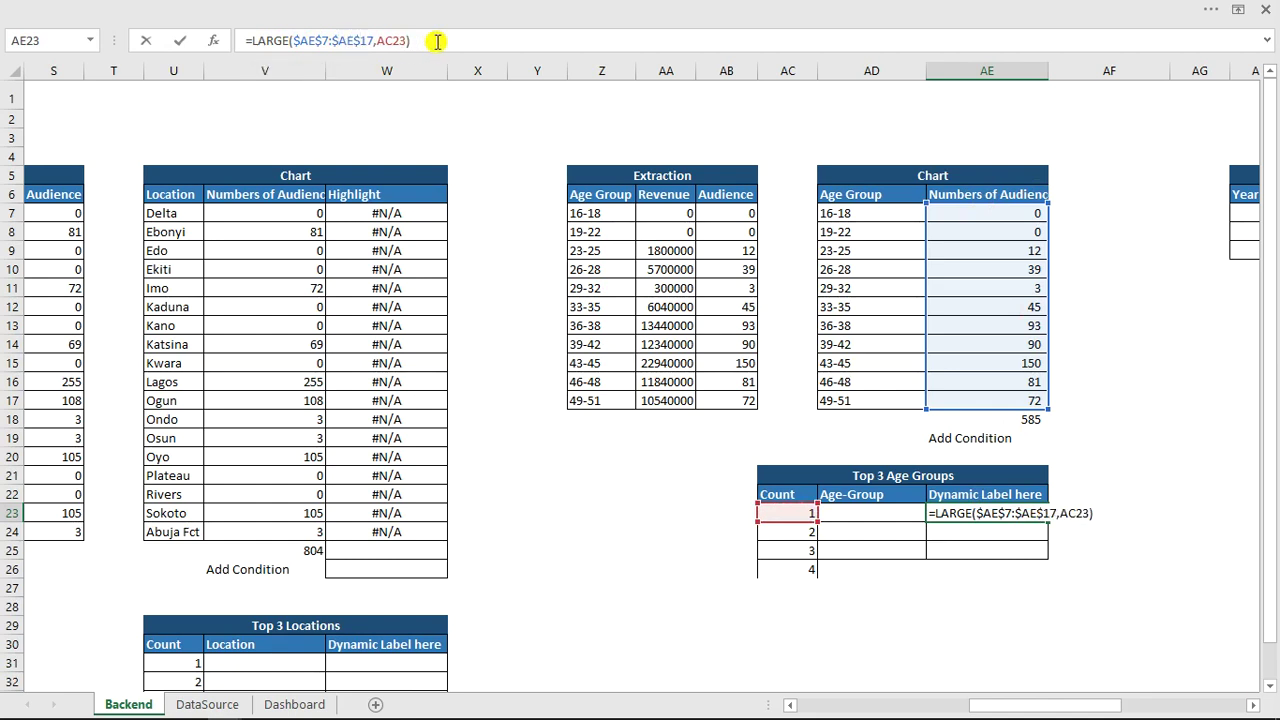
{"action": "left_click", "coordinate": [1009, 527]}
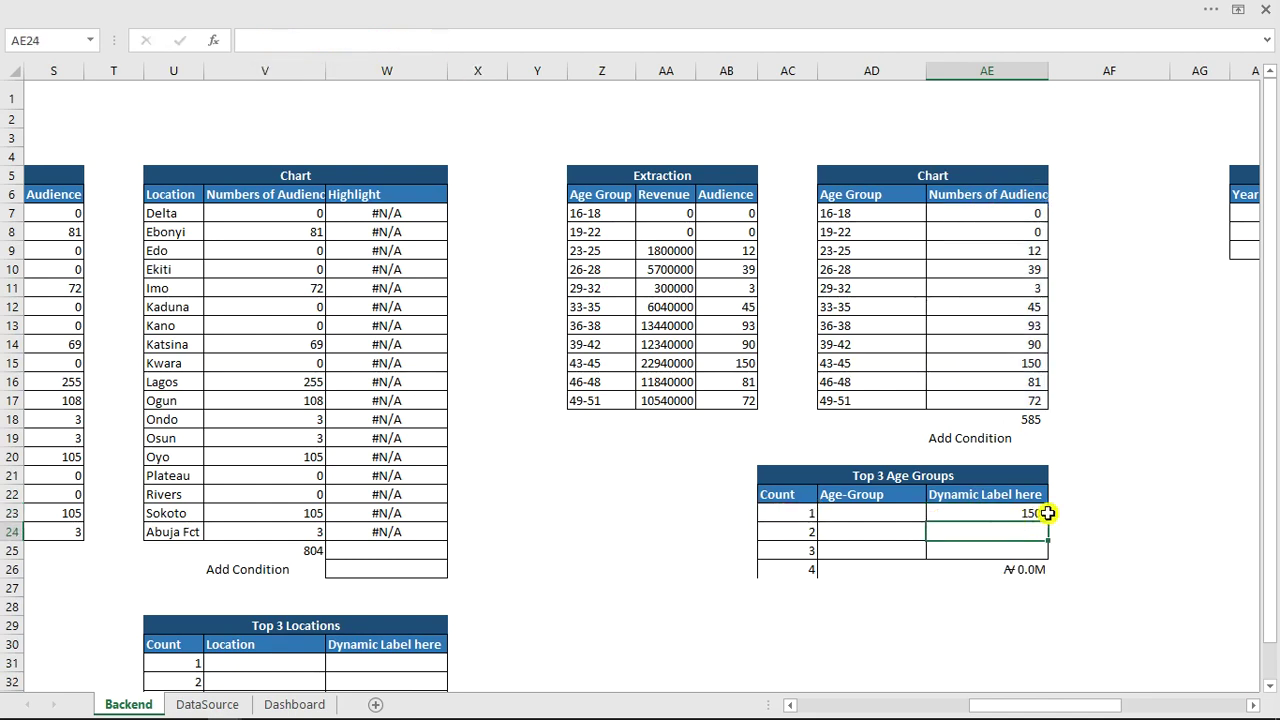
Fill the LARGE formula from AE23 down to AE26.
{"action": "left_click", "coordinate": [1042, 514]}
{"action": "left_click_drag", "start_coordinate": [1046, 521], "coordinate": [1040, 579]}
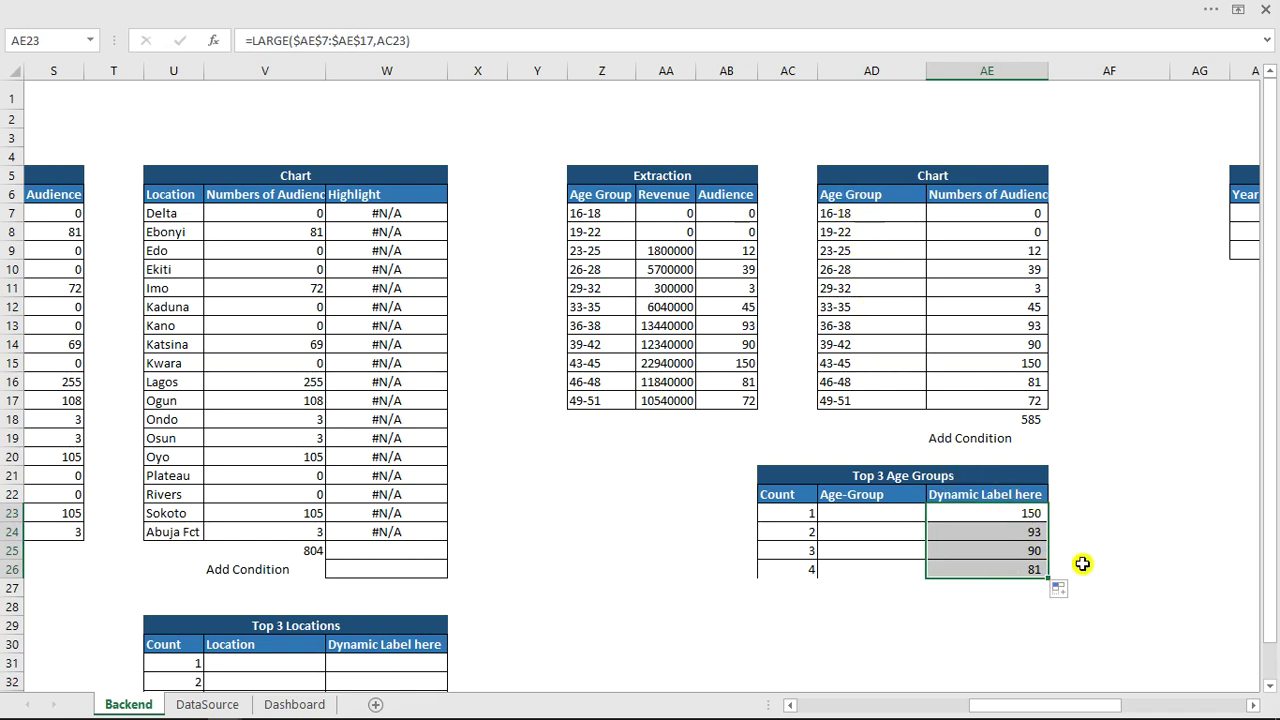
{"action": "left_click", "coordinate": [1026, 512]}
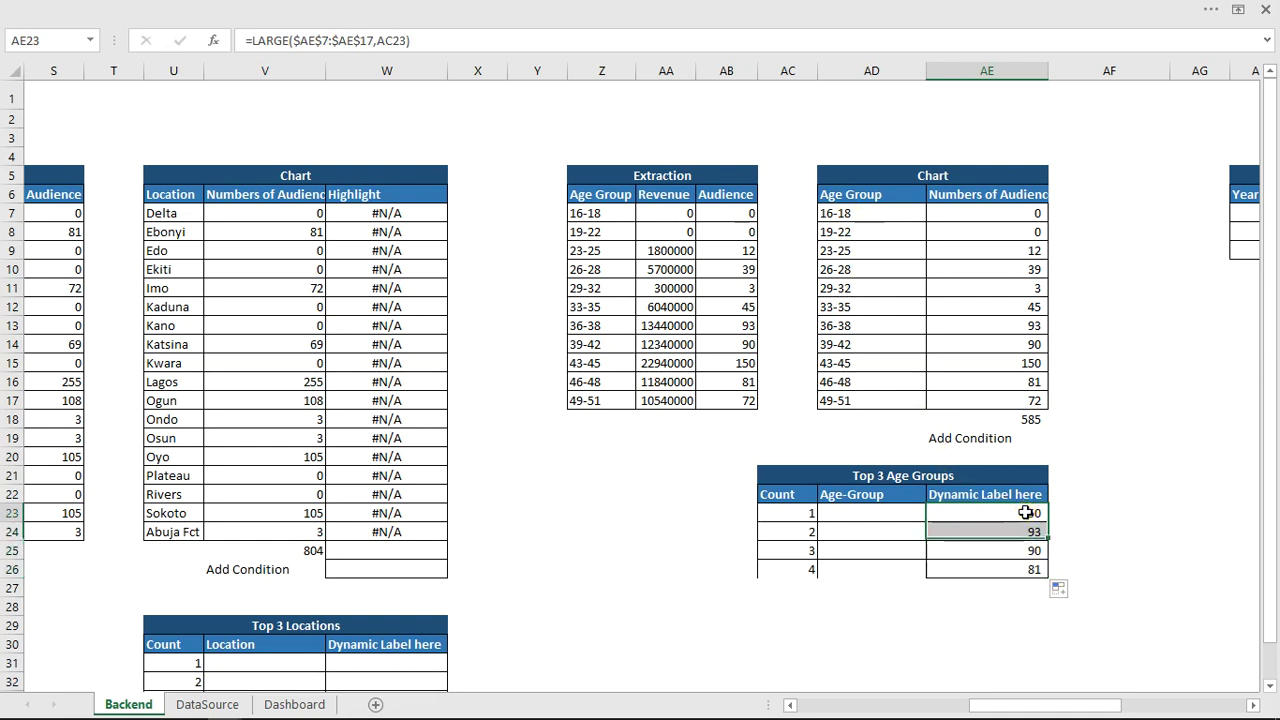
Begin an INDEX formula in AD23 with the age groups AD7:AD17 as its array.
{"action": "left_click", "coordinate": [885, 511]}
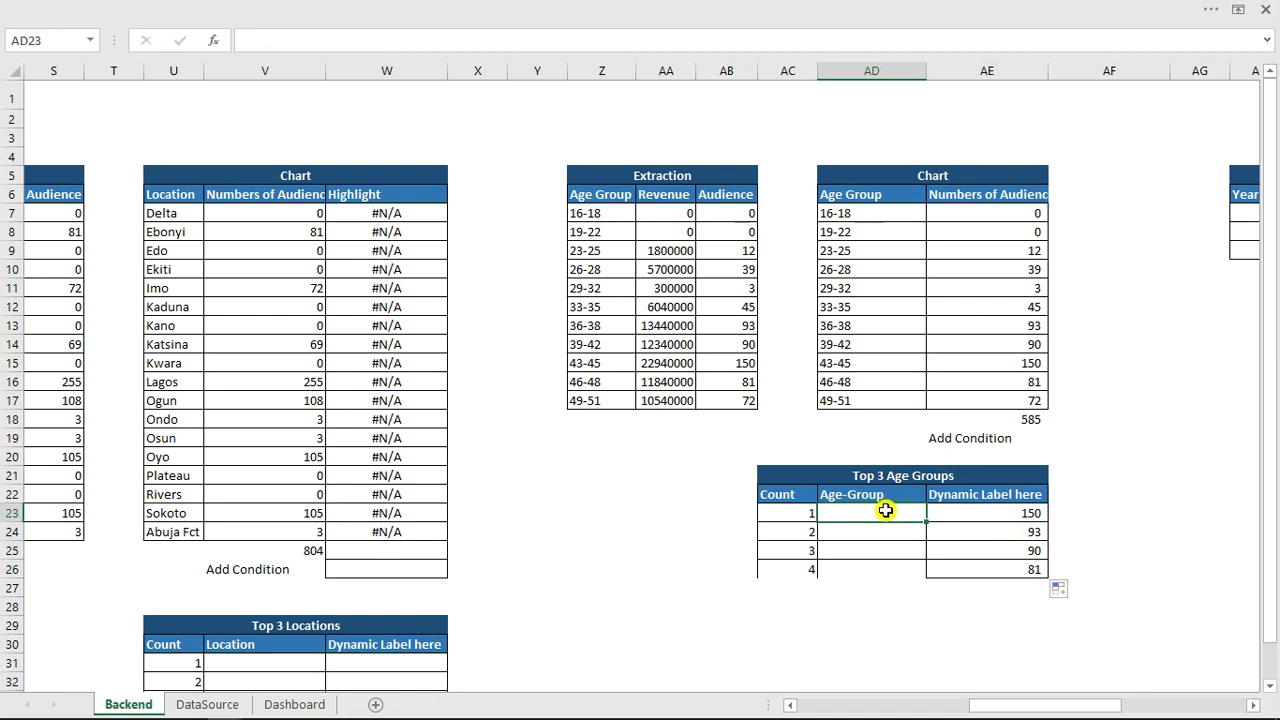
{"action": "type", "text": "=in"}
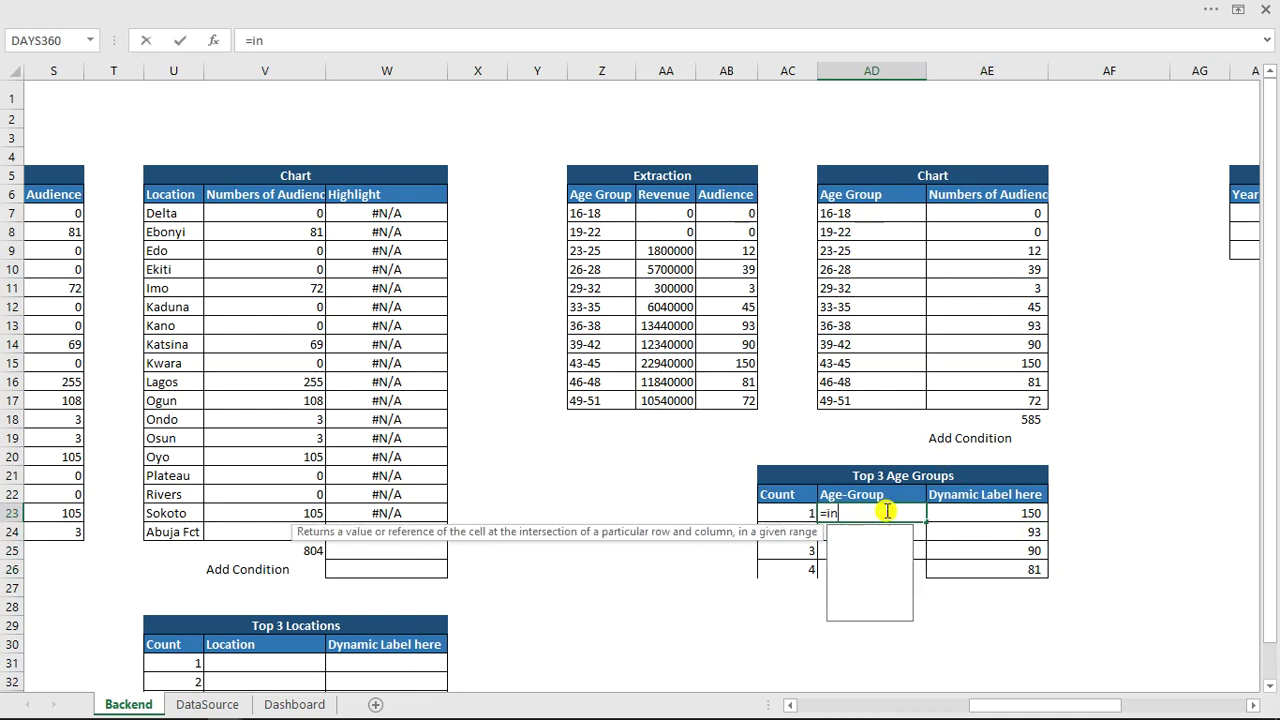
{"action": "type", "text": "d"}
{"action": "key", "text": "Tab"}
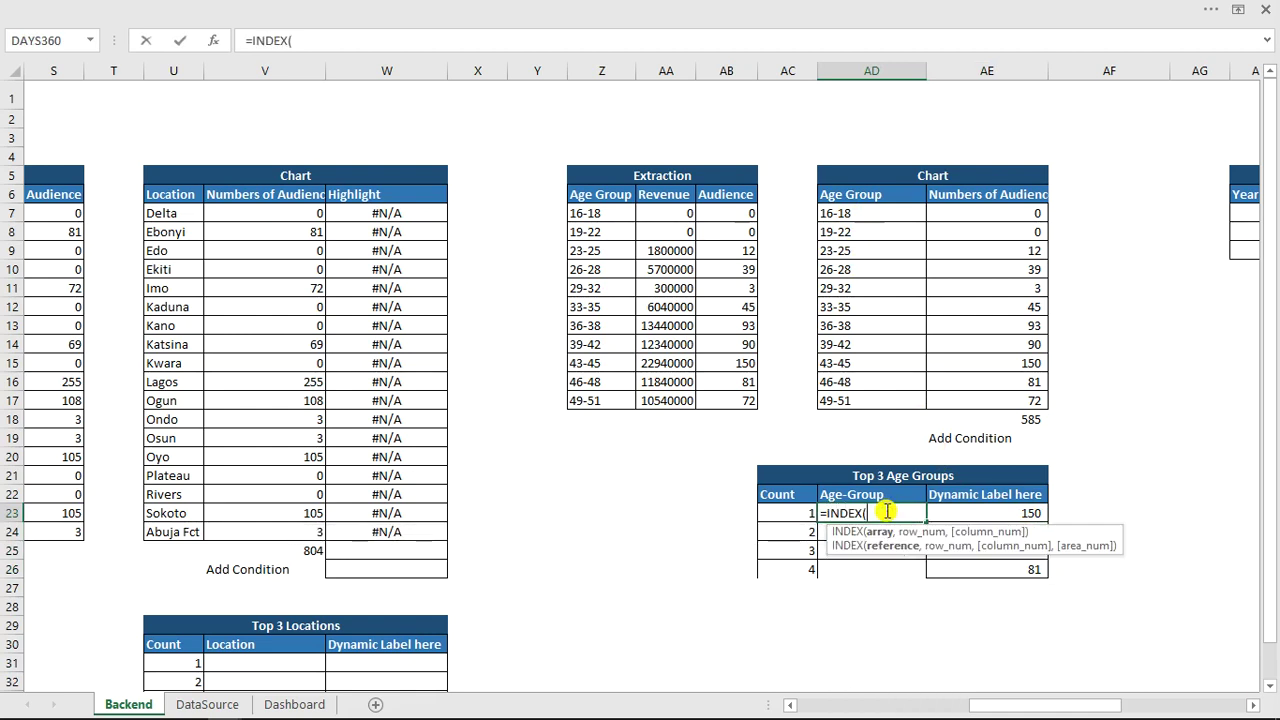
{"action": "left_click", "coordinate": [891, 220]}
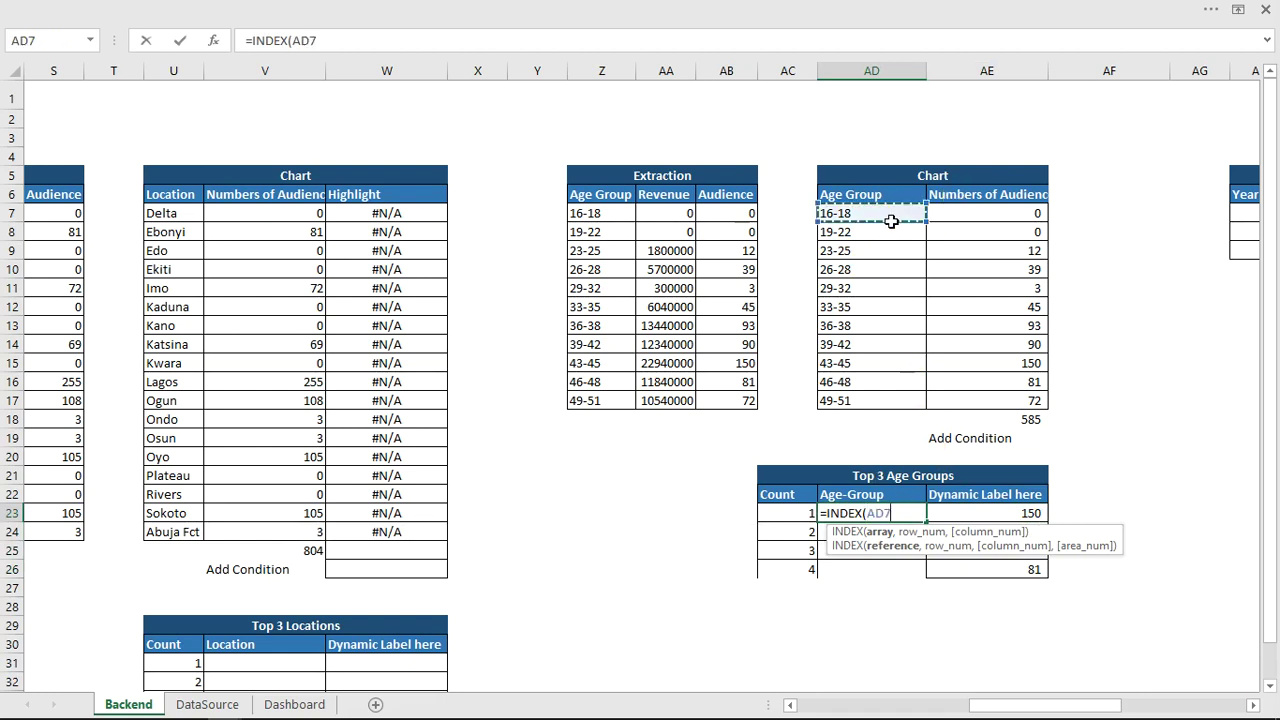
{"action": "left_click_drag", "start_coordinate": [891, 220], "coordinate": [878, 398]}
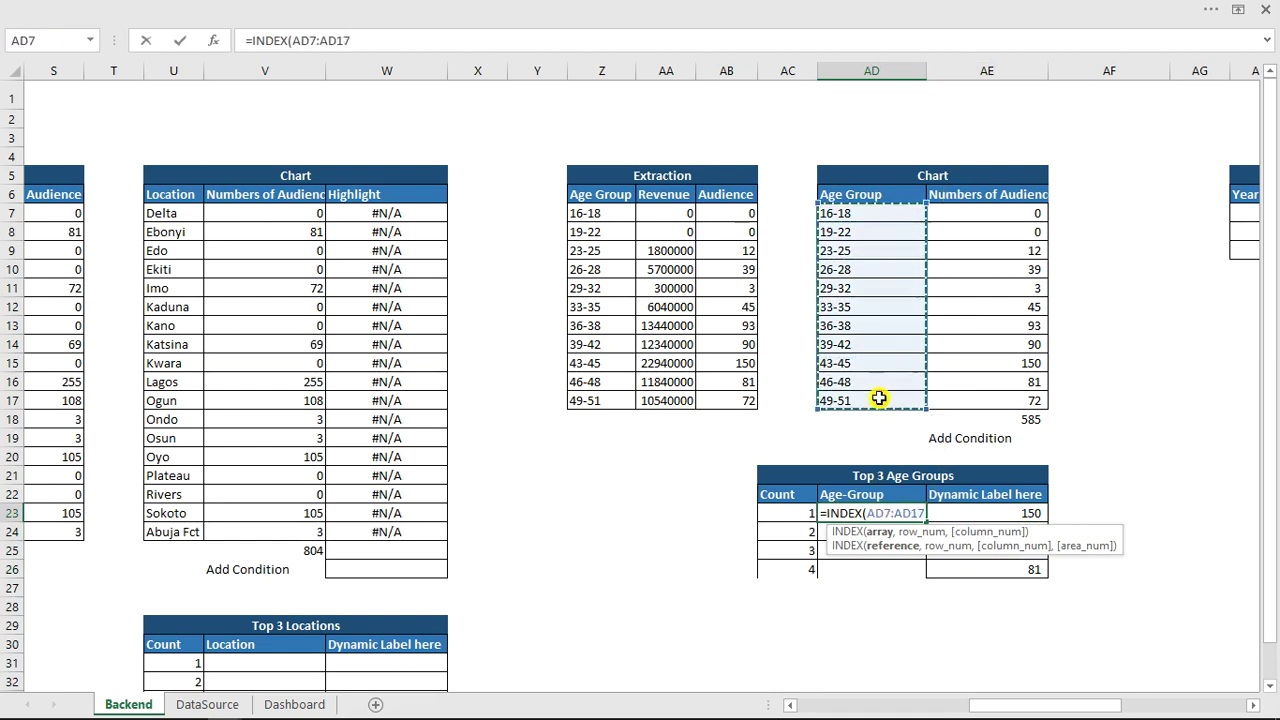
{"action": "type", "text": ","}
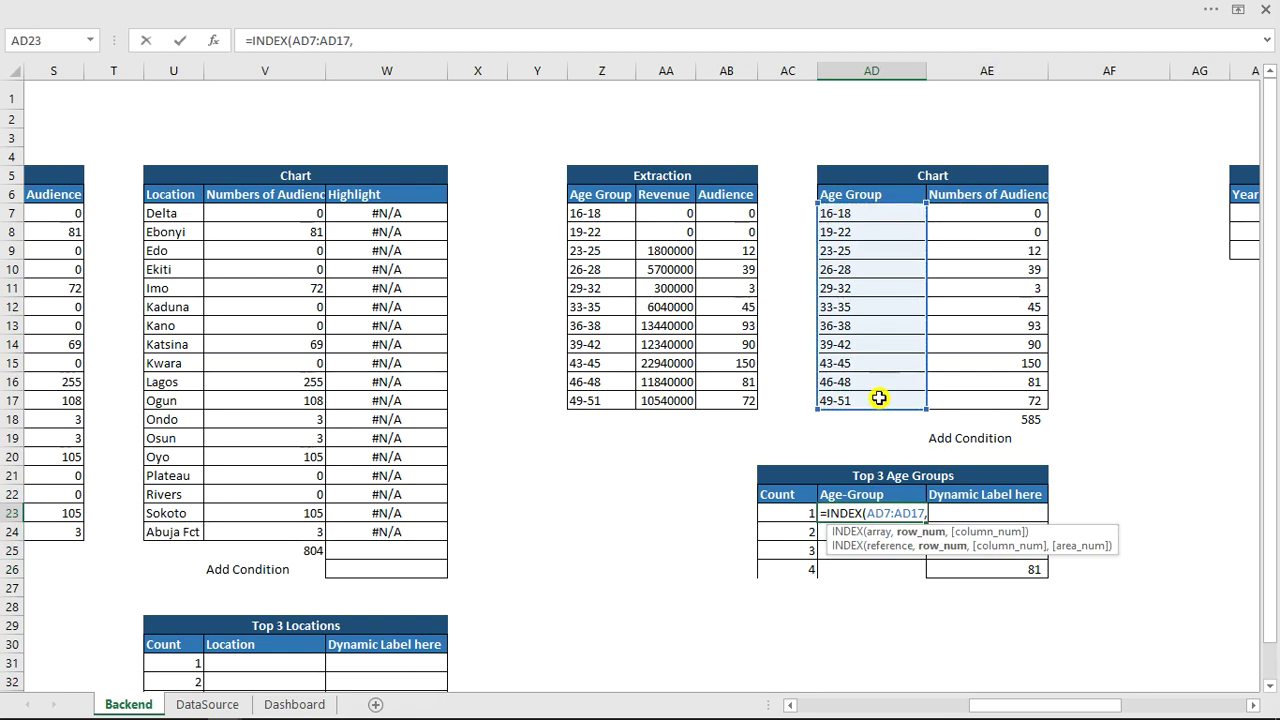
Nest a MATCH function as the INDEX row number, with AE23 as the lookup value.
{"action": "type", "text": "mat"}
{"action": "key", "text": "Tab"}
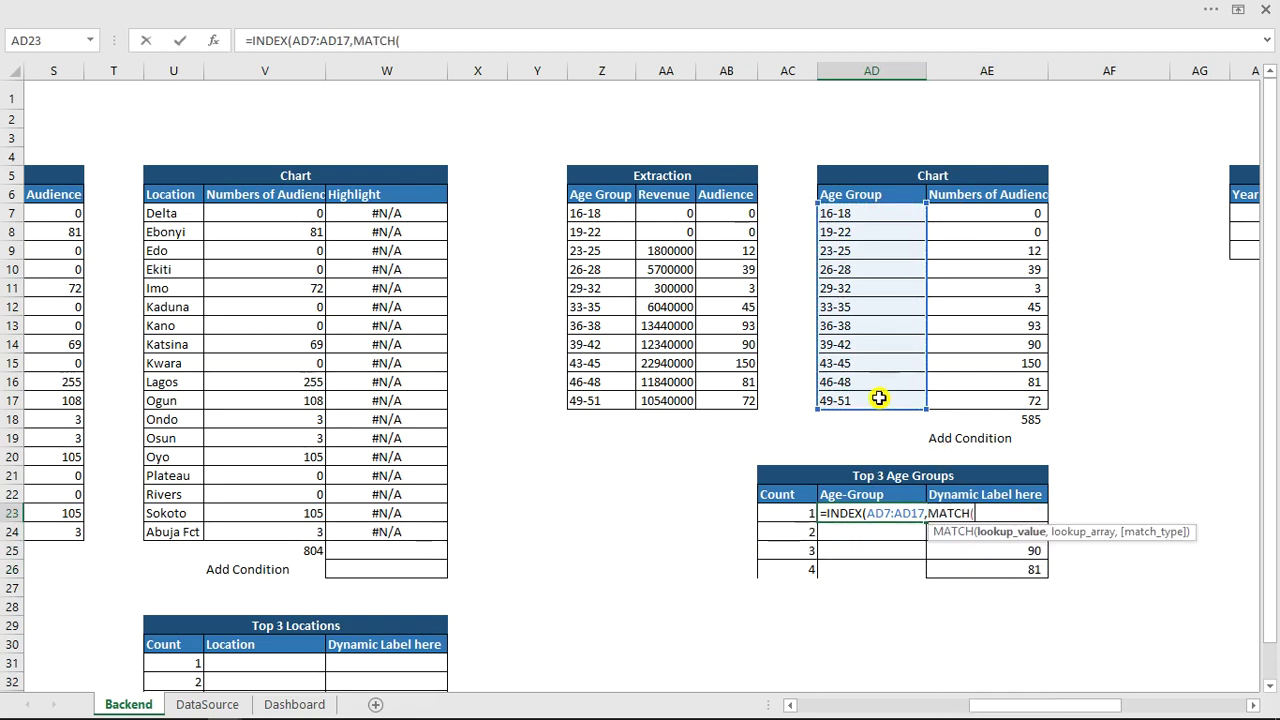
{"action": "left_click", "coordinate": [1021, 550]}
{"action": "key", "text": "Up"}
{"action": "key", "text": "Up"}
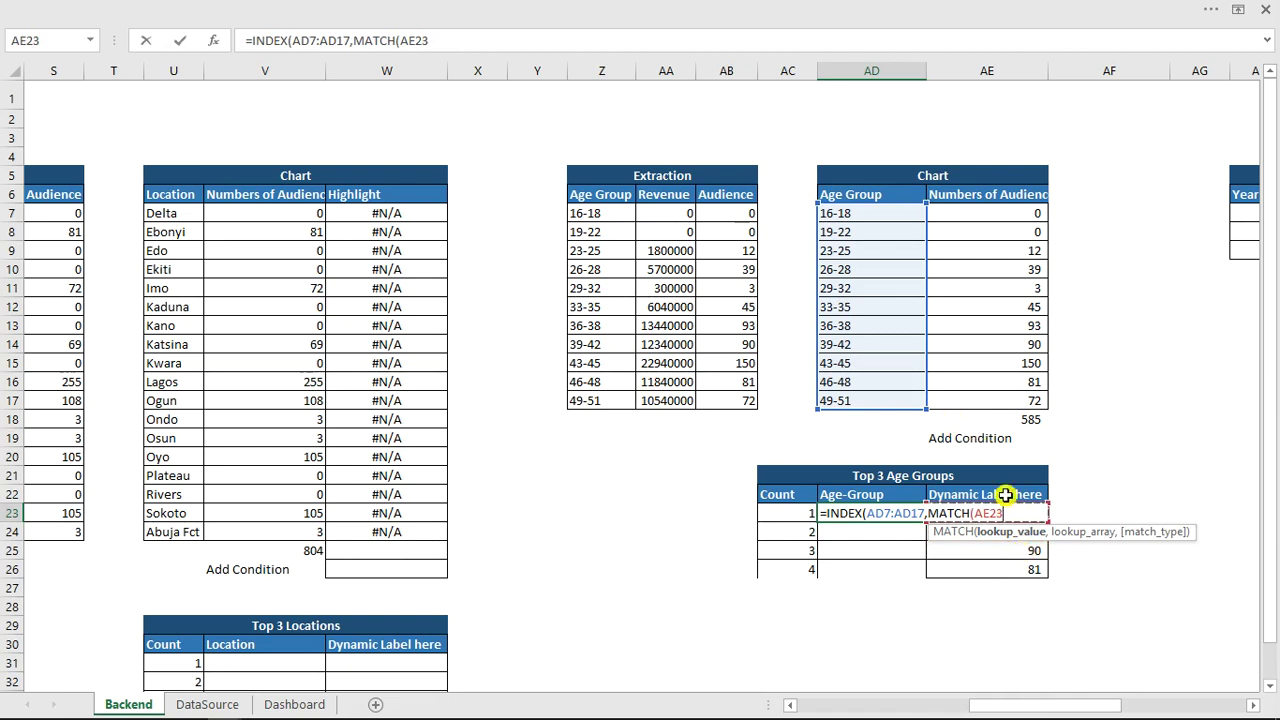
{"action": "type", "text": ","}
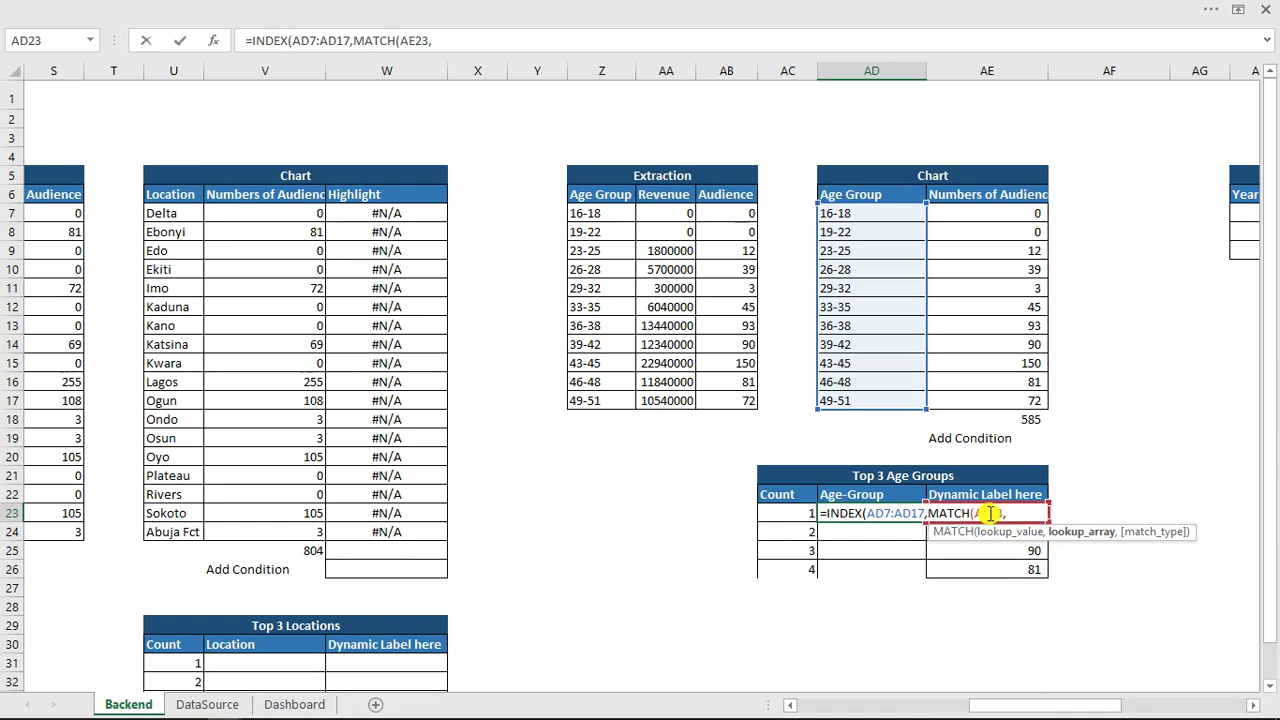
Make the INDEX array in the AD23 formula absolute as $AD$7:$AD$17.
{"action": "left_click", "coordinate": [871, 513]}
{"action": "type", "text": "$"}
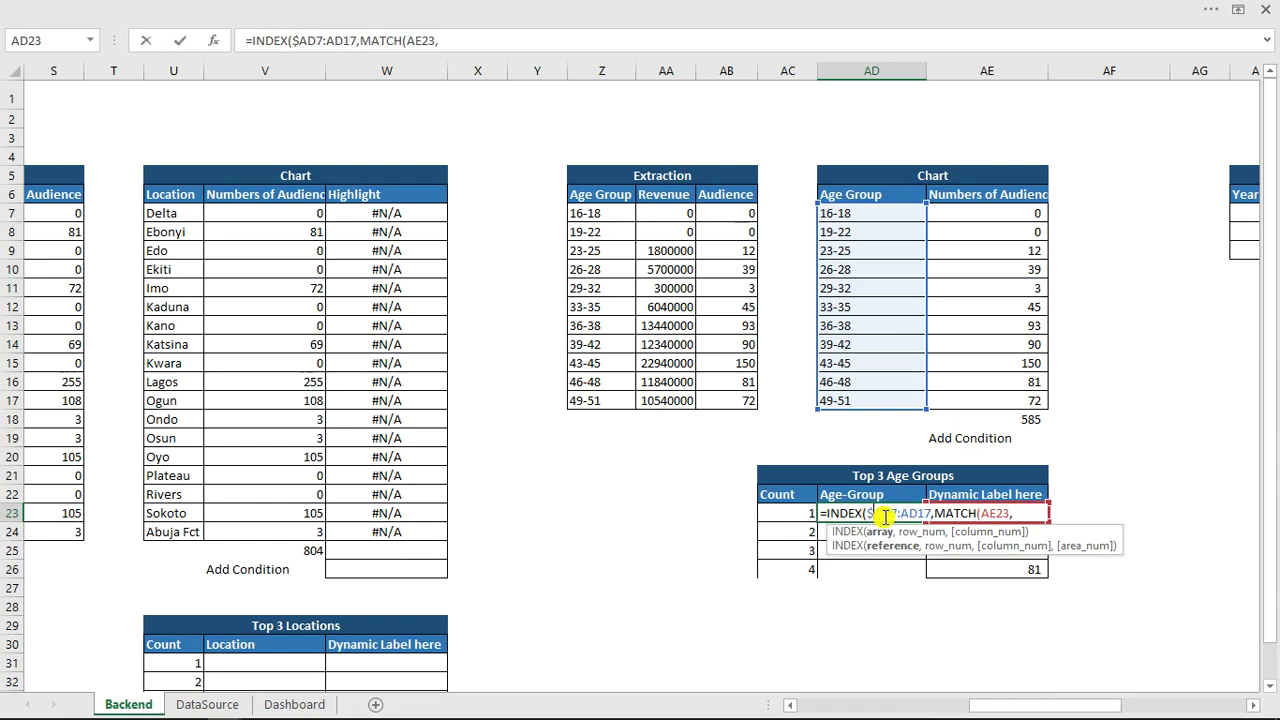
{"action": "left_click", "coordinate": [889, 513]}
{"action": "type", "text": "$"}
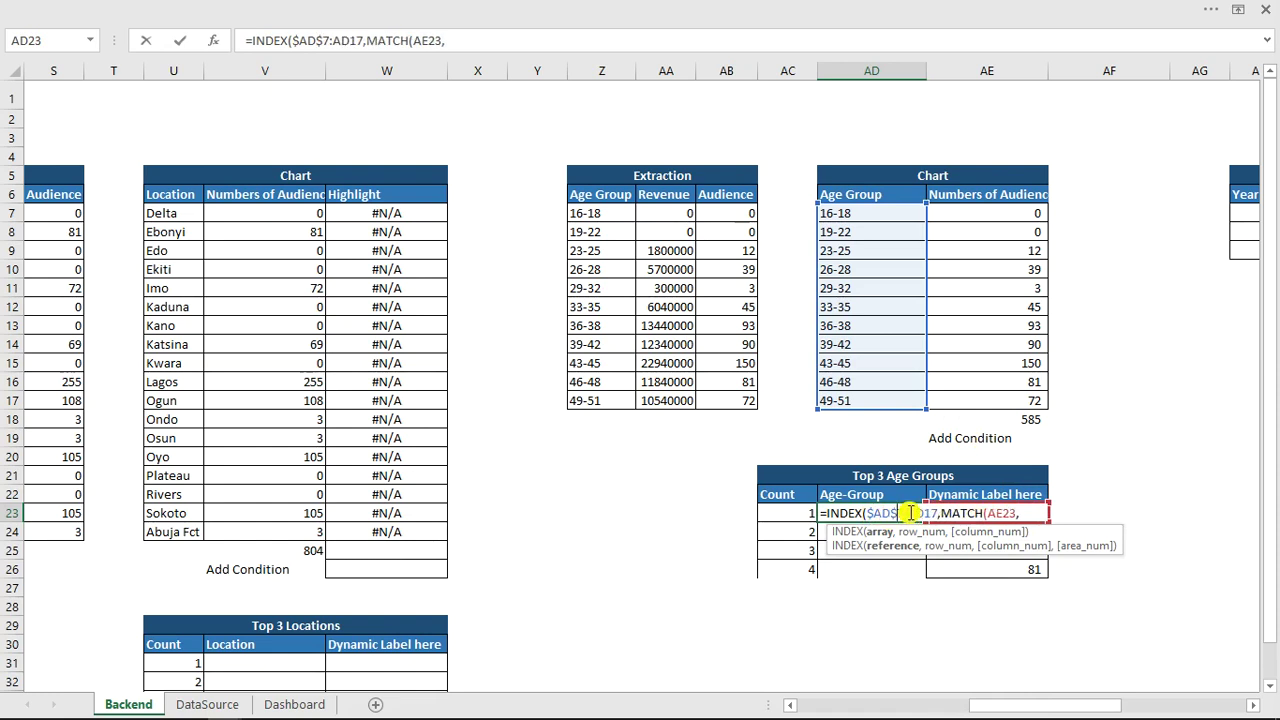
{"action": "left_click", "coordinate": [910, 513]}
{"action": "type", "text": "$"}
{"action": "left_click", "coordinate": [932, 513]}
{"action": "type", "text": "$AD$"}
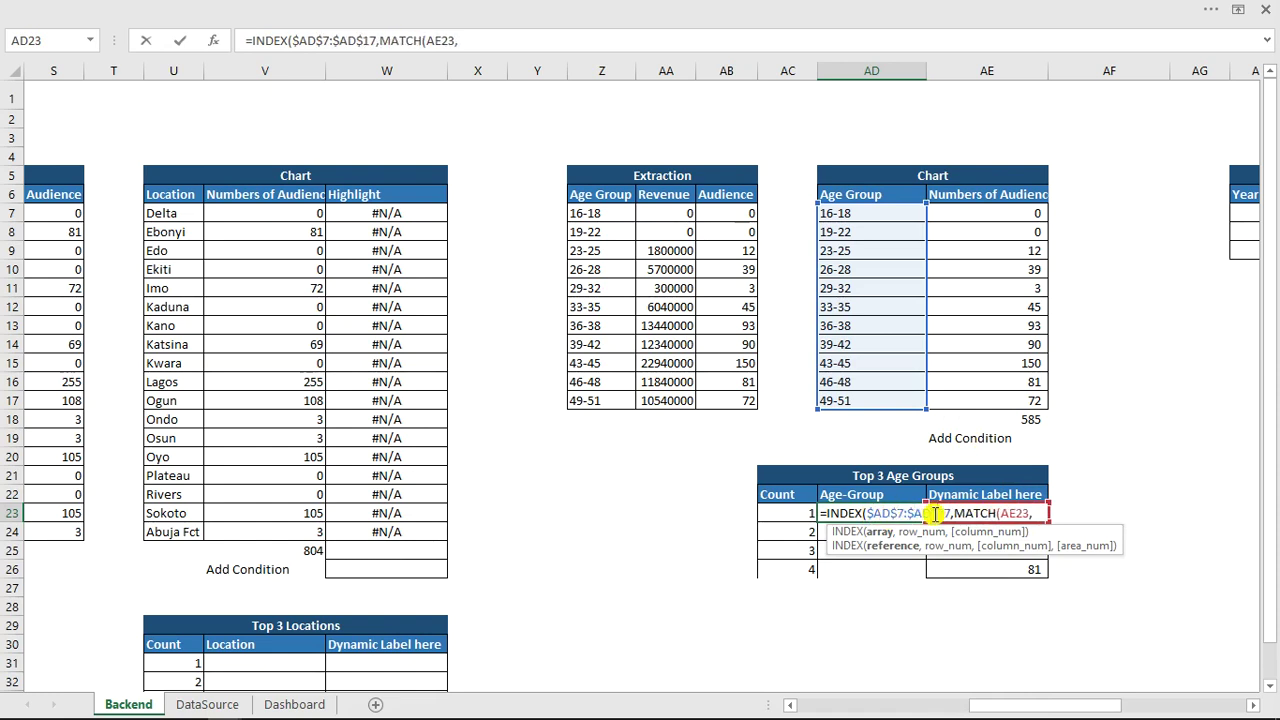
Complete the nested MATCH in the AD23 formula with AE7:AE17 as lookup array and 0 for an exact match.
{"action": "left_click", "coordinate": [1036, 514]}
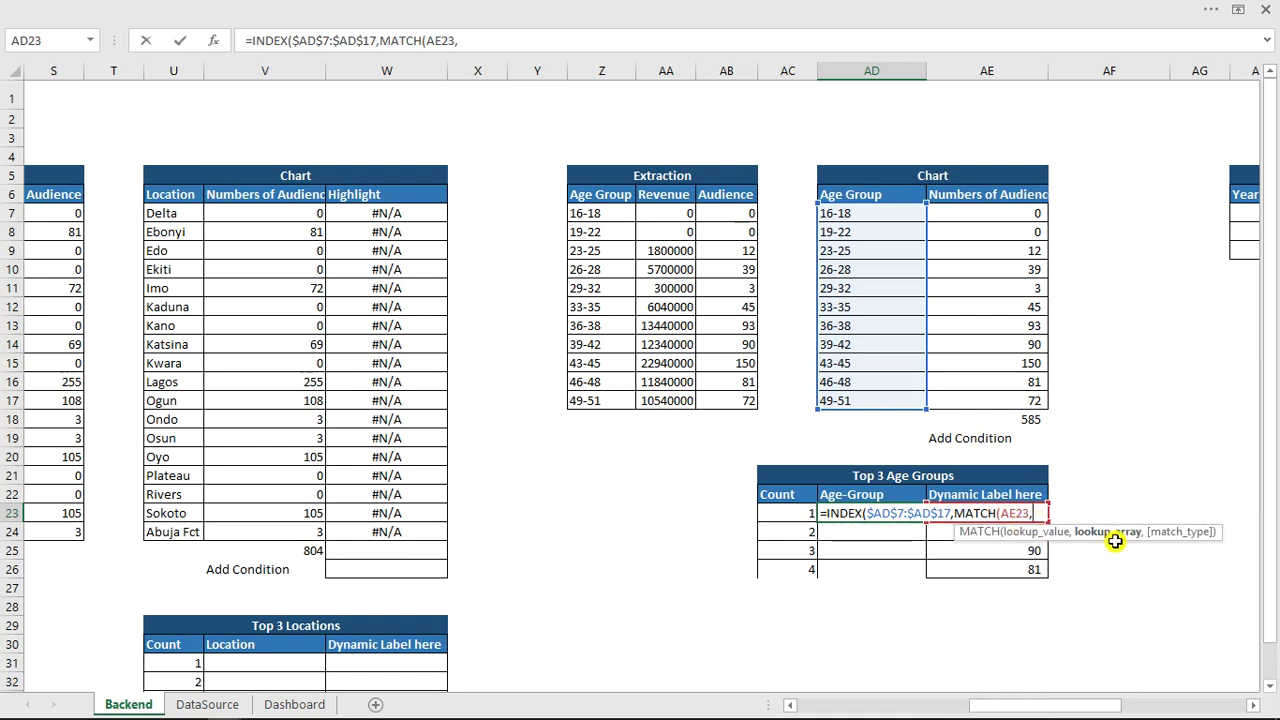
{"action": "left_click_drag", "start_coordinate": [996, 213], "coordinate": [1012, 408]}
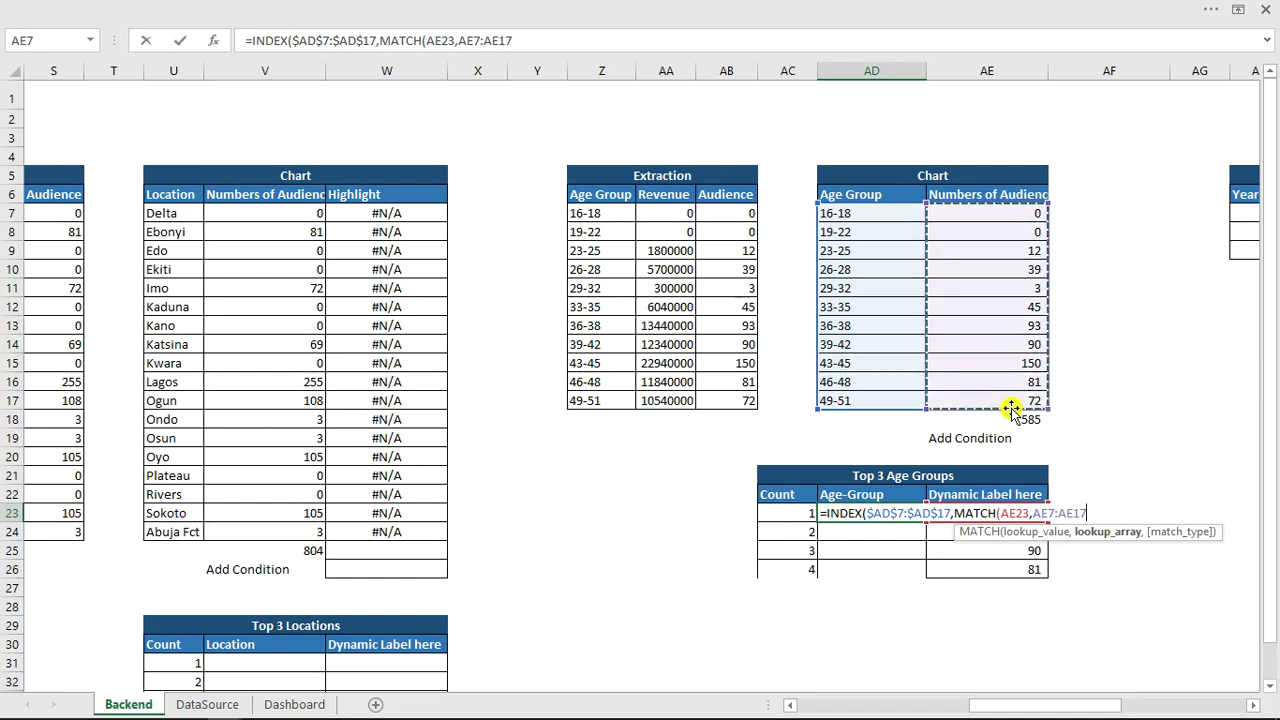
{"action": "type", "text": ","}
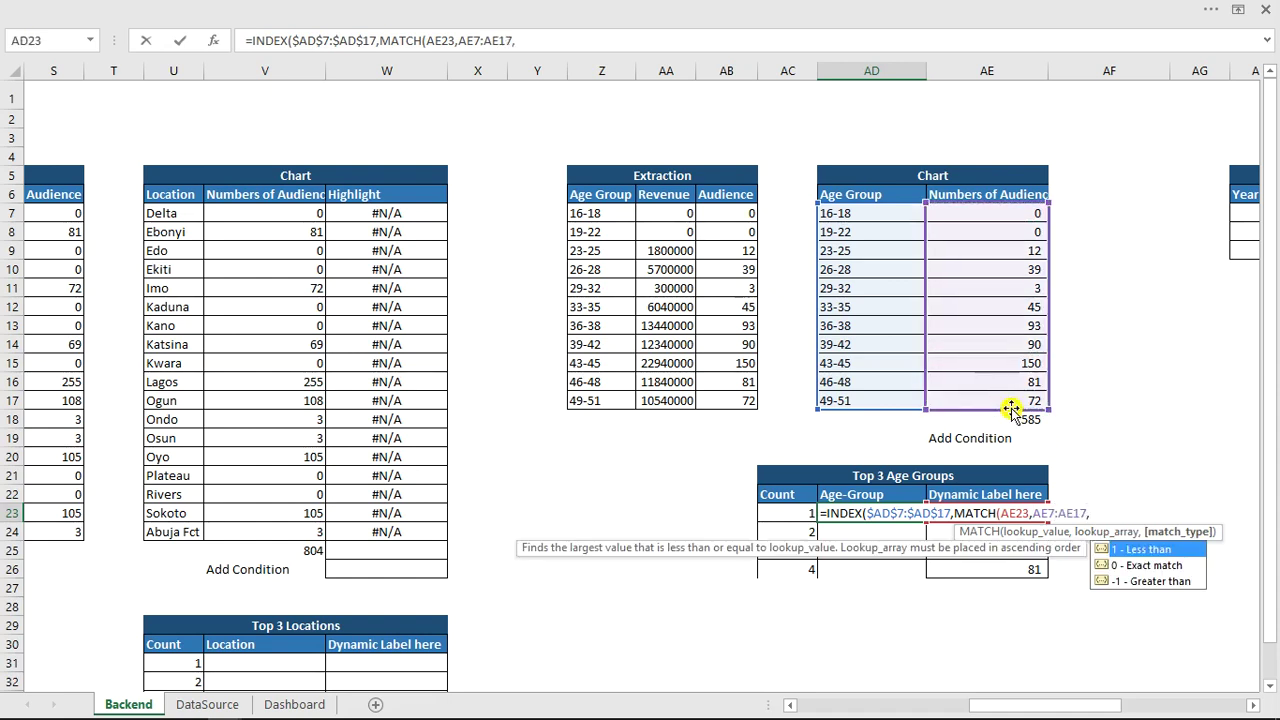
{"action": "type", "text": "0"}
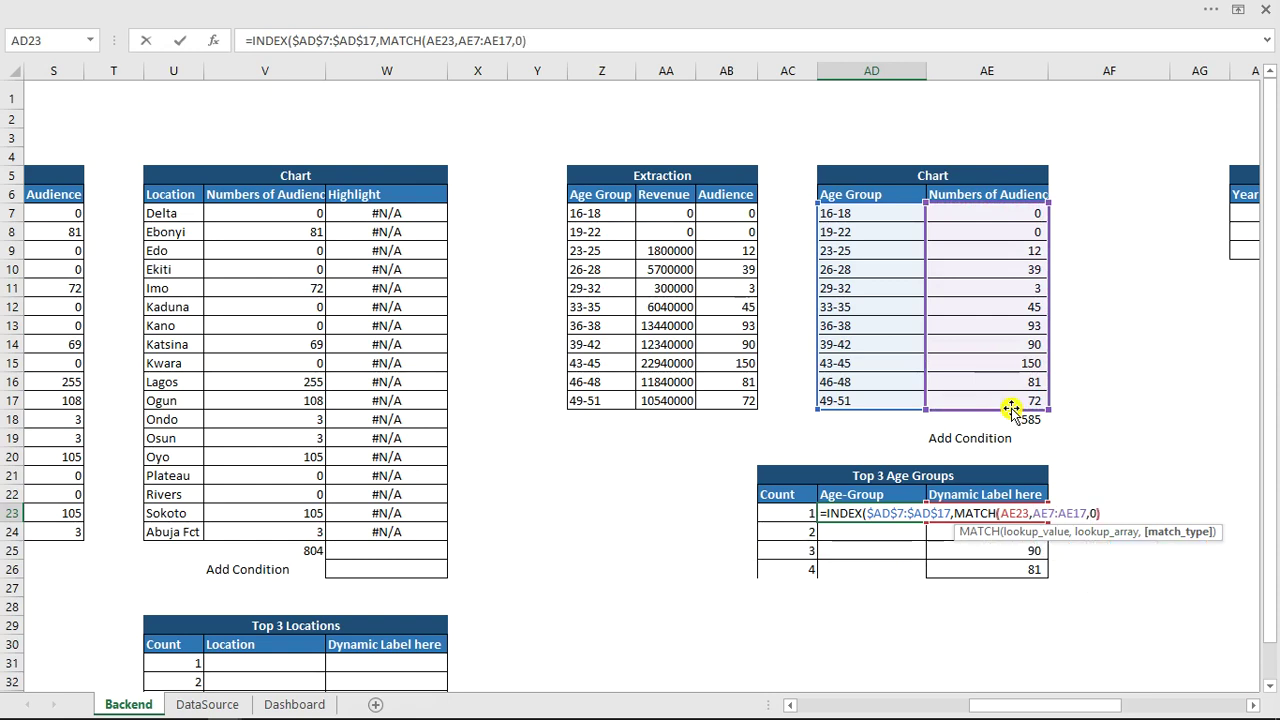
{"action": "type", "text": ")"}
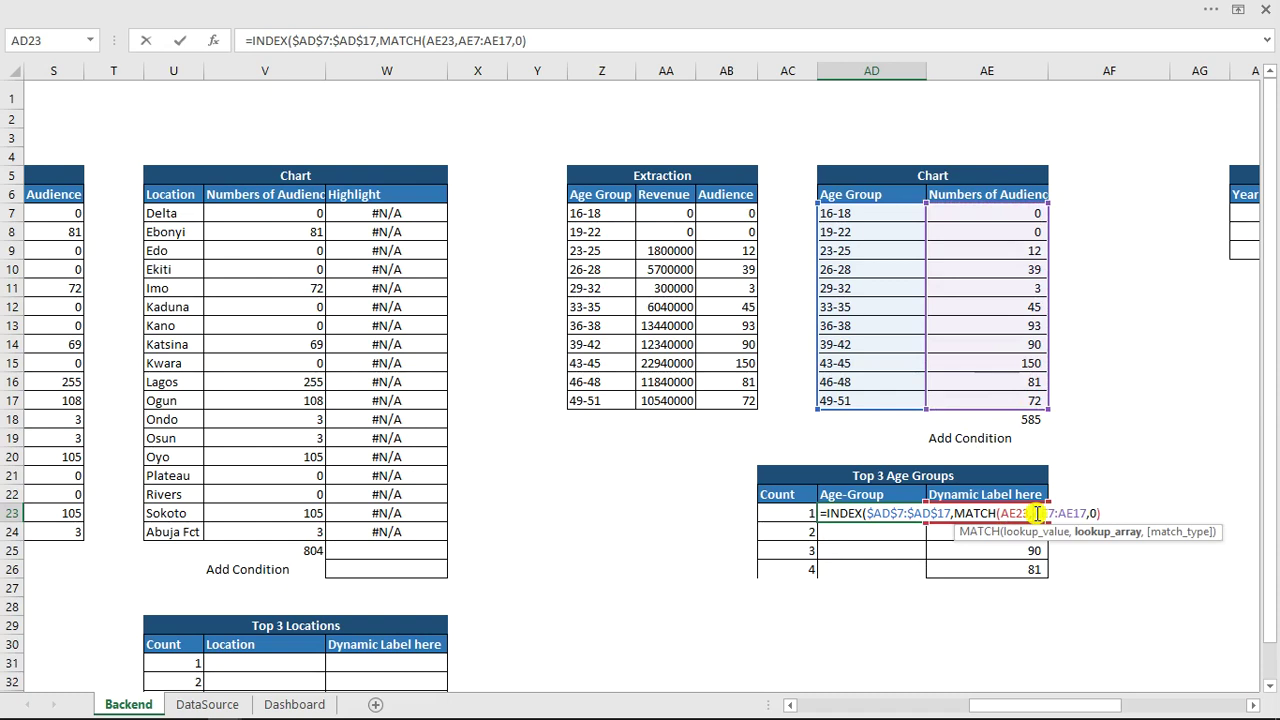
Make the MATCH lookup array absolute as $AE$7:$AE$17 and enter the AD23 formula, accepting the closing-parenthesis correction.
{"action": "type", "text": "$"}
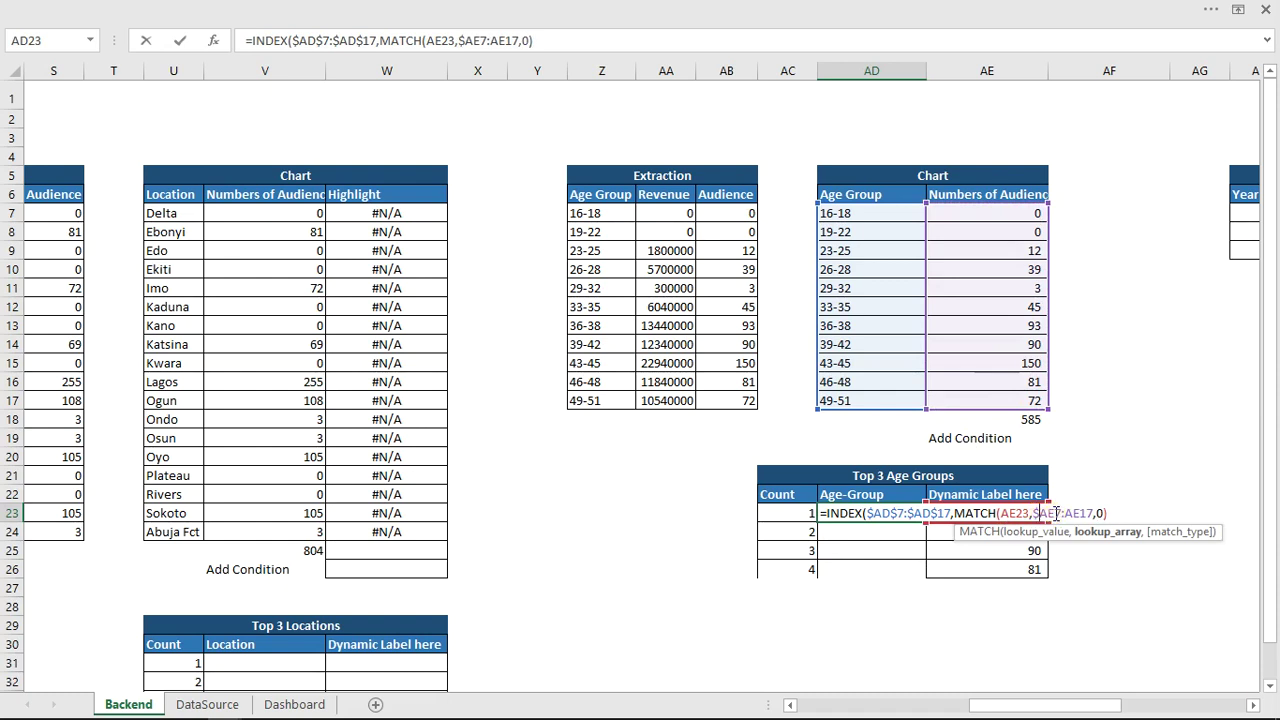
{"action": "left_click", "coordinate": [1060, 513]}
{"action": "type", "text": "$"}
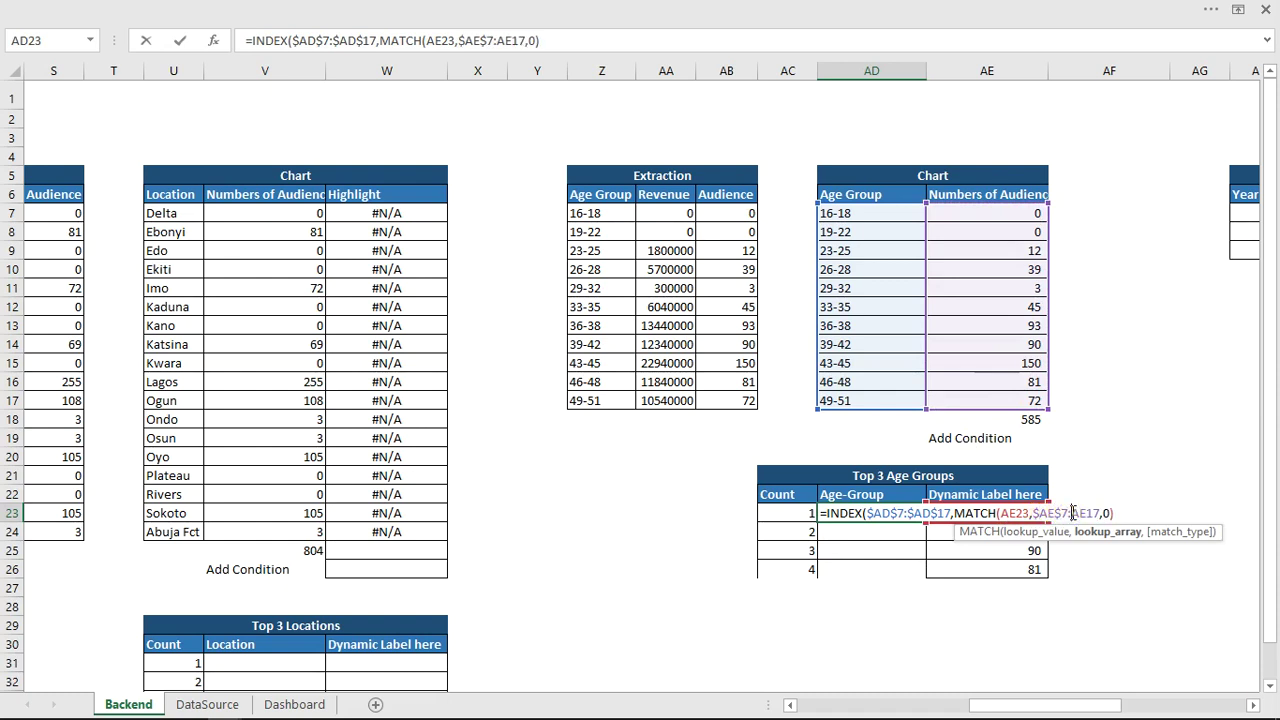
{"action": "left_click", "coordinate": [1072, 513]}
{"action": "type", "text": "$"}
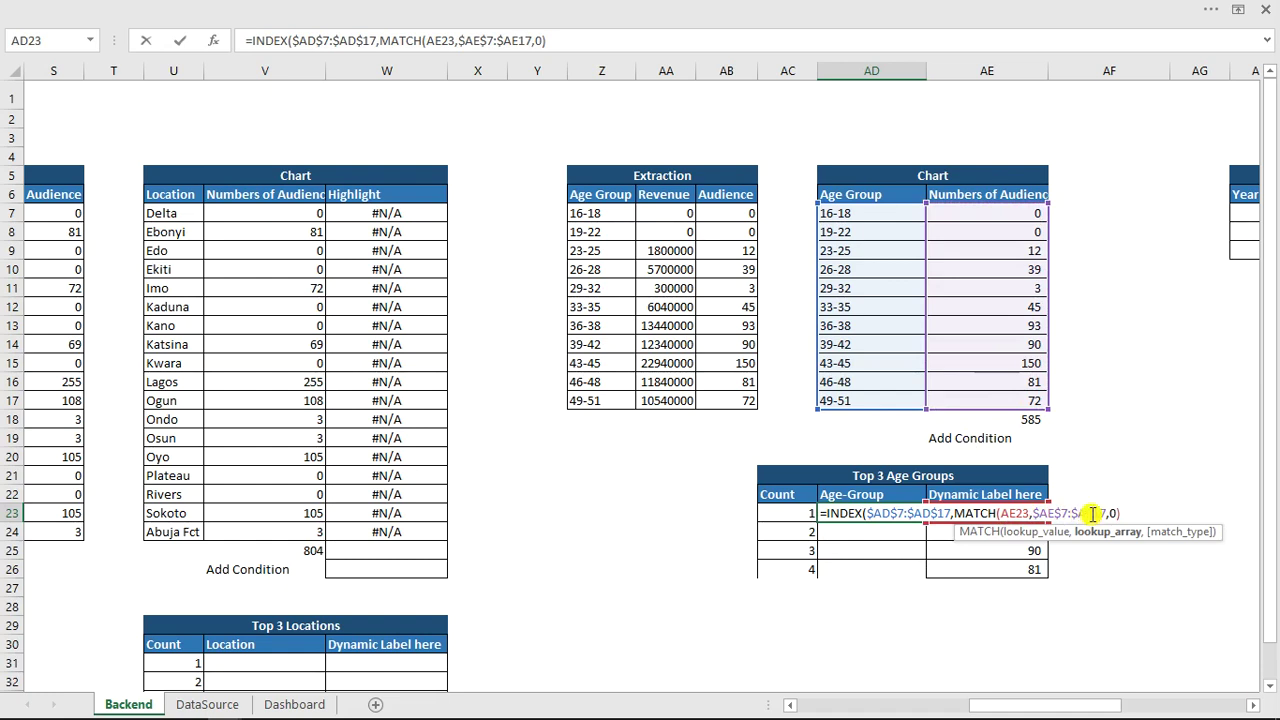
{"action": "left_click", "coordinate": [1093, 513]}
{"action": "type", "text": "$"}
{"action": "key", "text": "Return"}
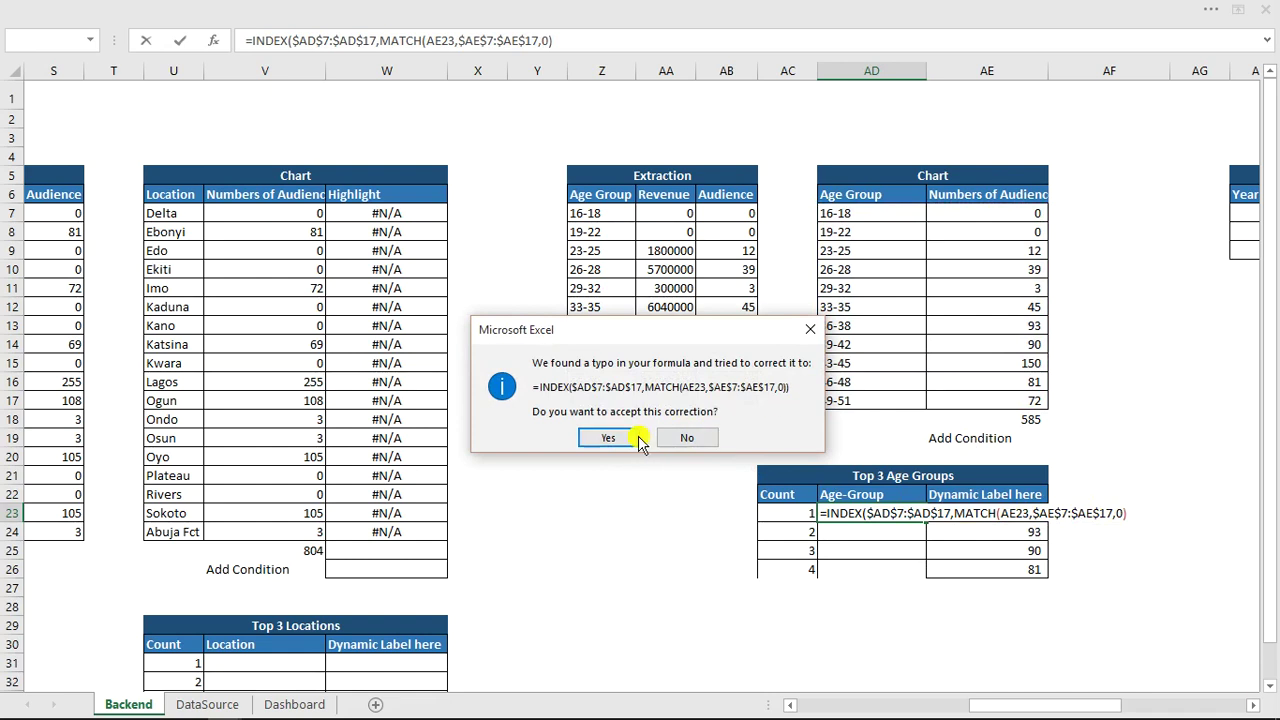
{"action": "left_click", "coordinate": [608, 438]}
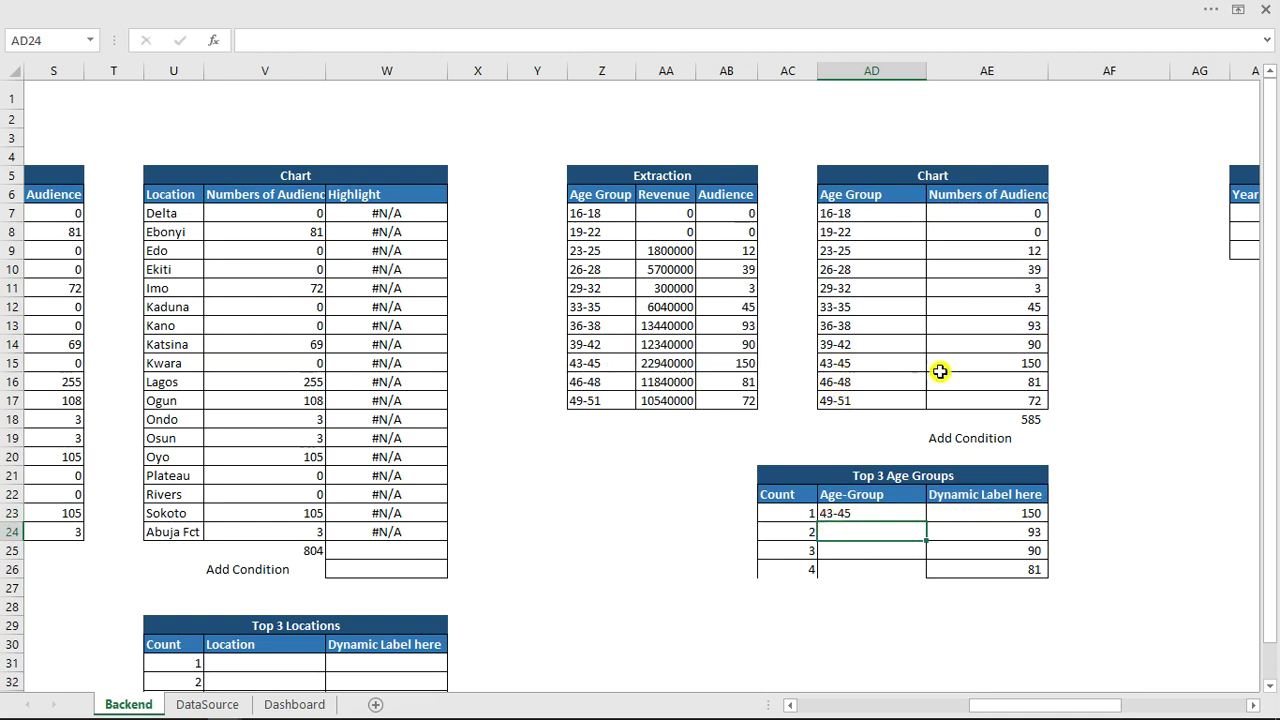
Check the AD23 result against row 15 of the age group Chart table and fill the formula down to AD26.
{"action": "left_click", "coordinate": [992, 366]}
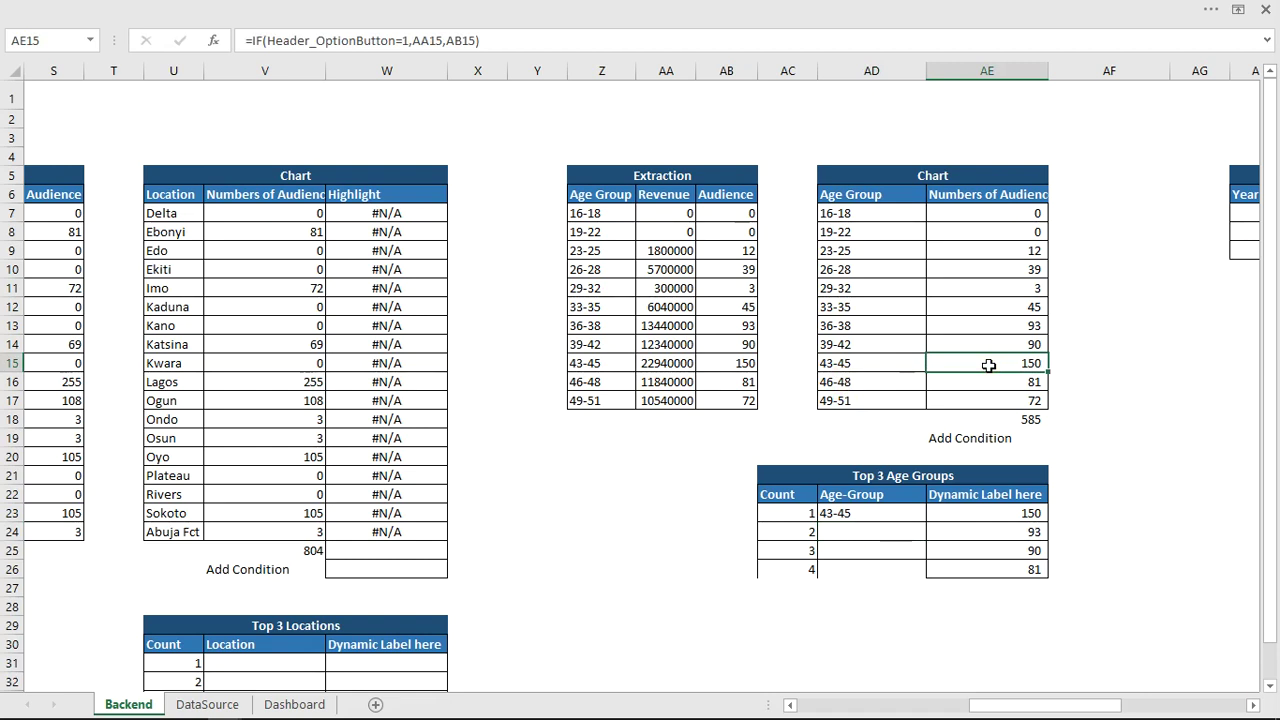
{"action": "left_click_drag", "start_coordinate": [988, 366], "coordinate": [871, 367]}
{"action": "left_click", "coordinate": [862, 513]}
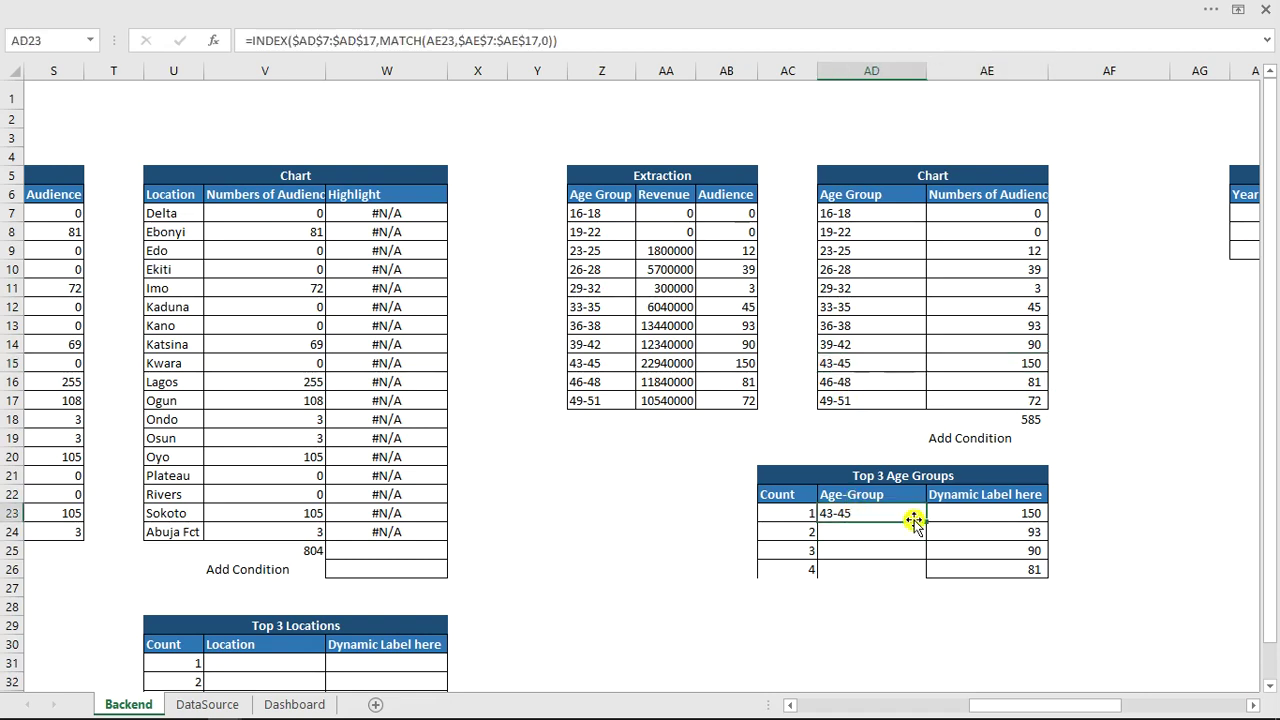
{"action": "key", "text": "shift+Down"}
{"action": "key", "text": "shift+Down"}
{"action": "key", "text": "shift+Down"}
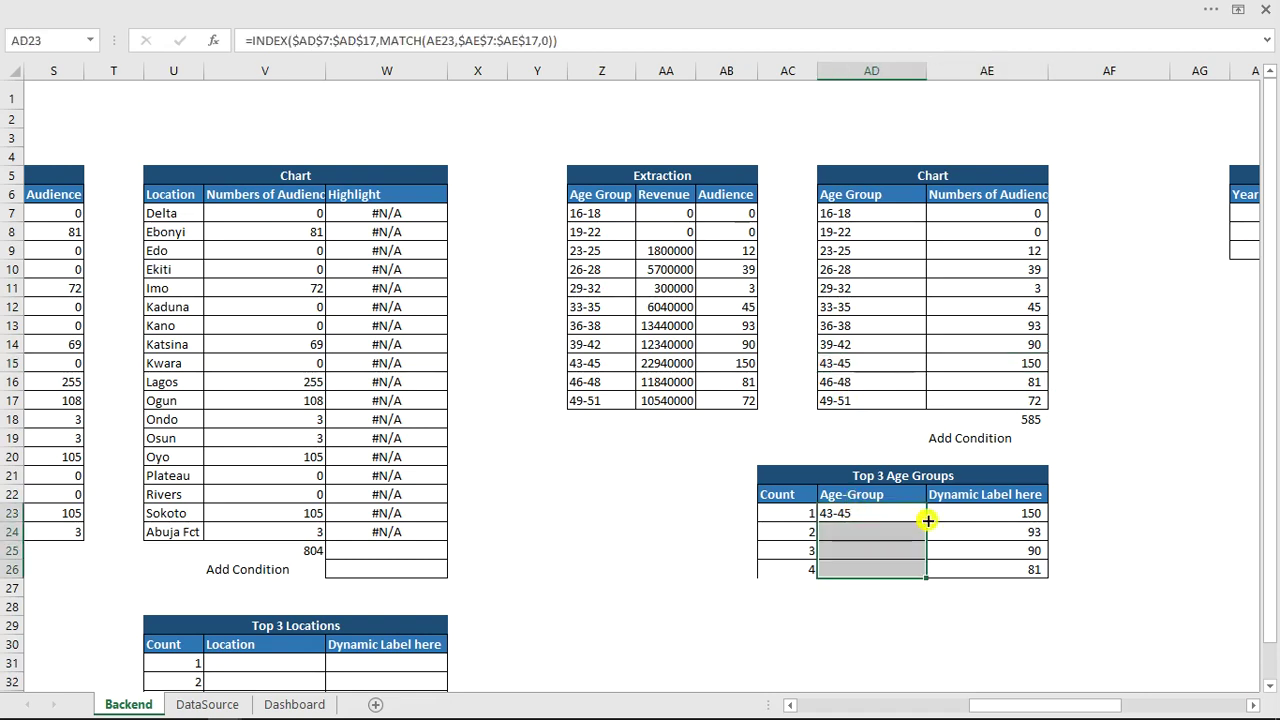
{"action": "key", "text": "ctrl+d"}
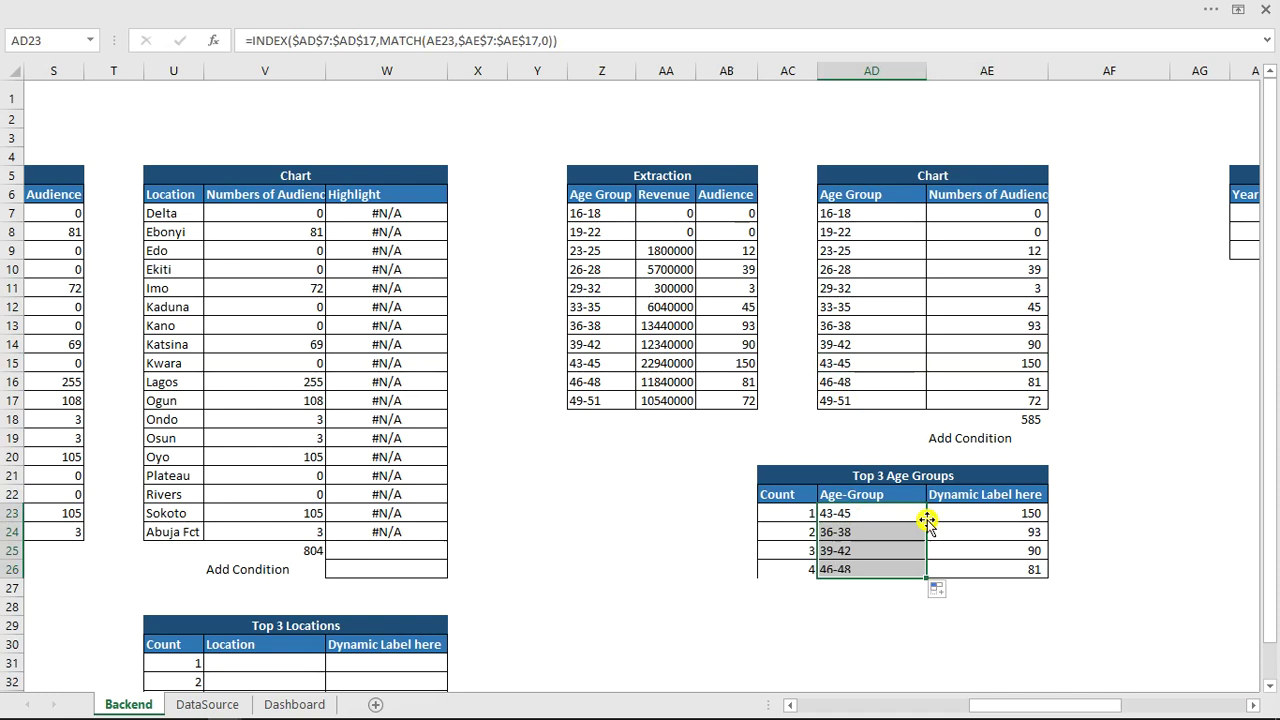
{"action": "left_click", "coordinate": [859, 571]}
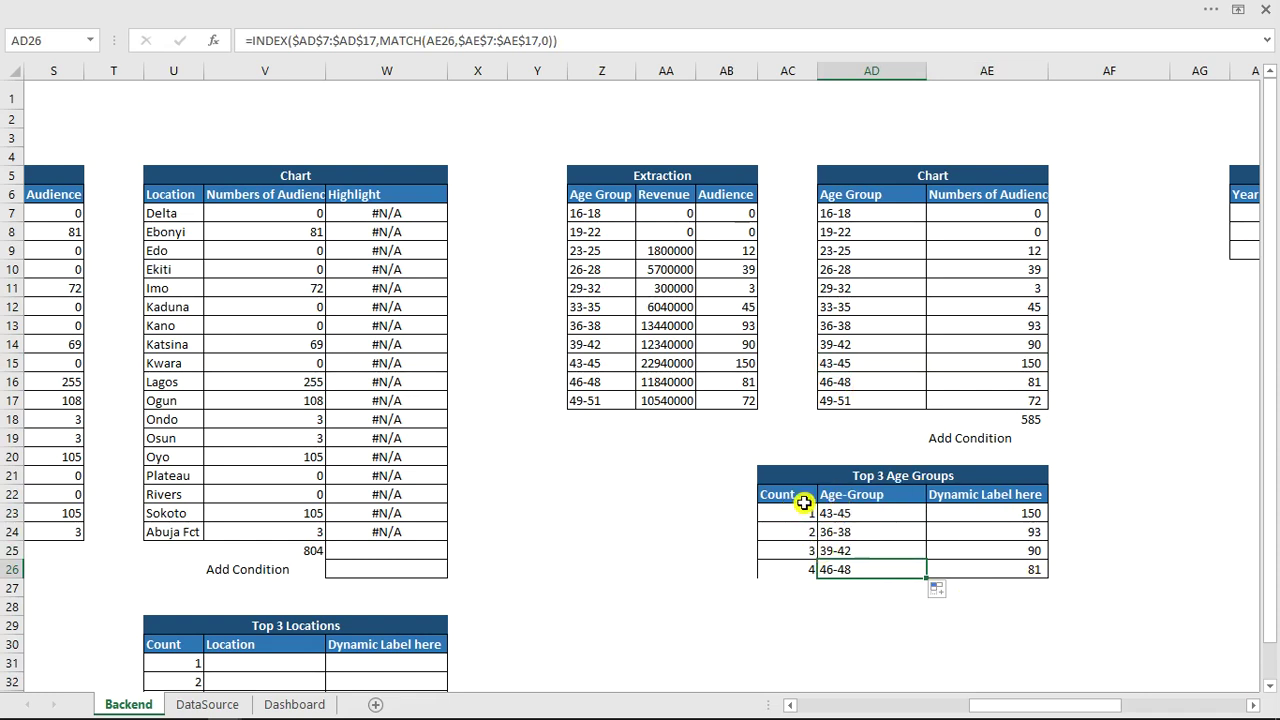
{"action": "left_click_drag", "start_coordinate": [799, 513], "coordinate": [793, 572]}
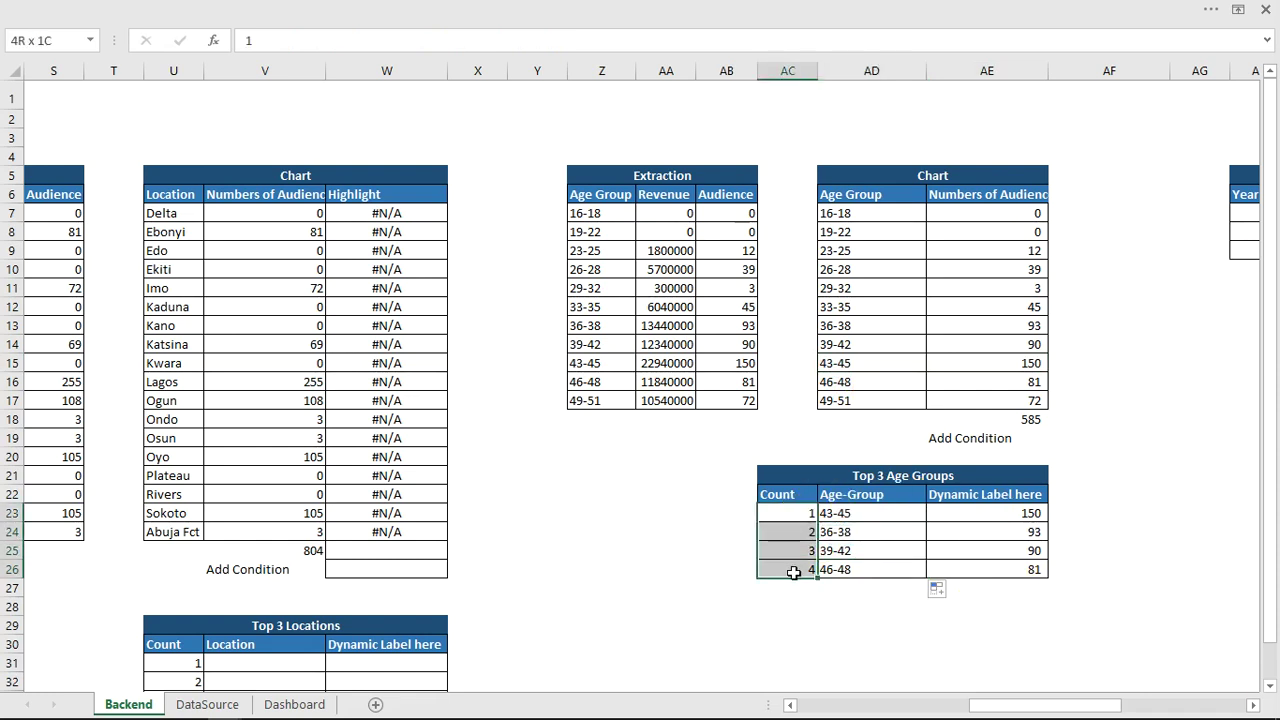
{"action": "left_click_drag", "start_coordinate": [786, 517], "coordinate": [789, 588]}
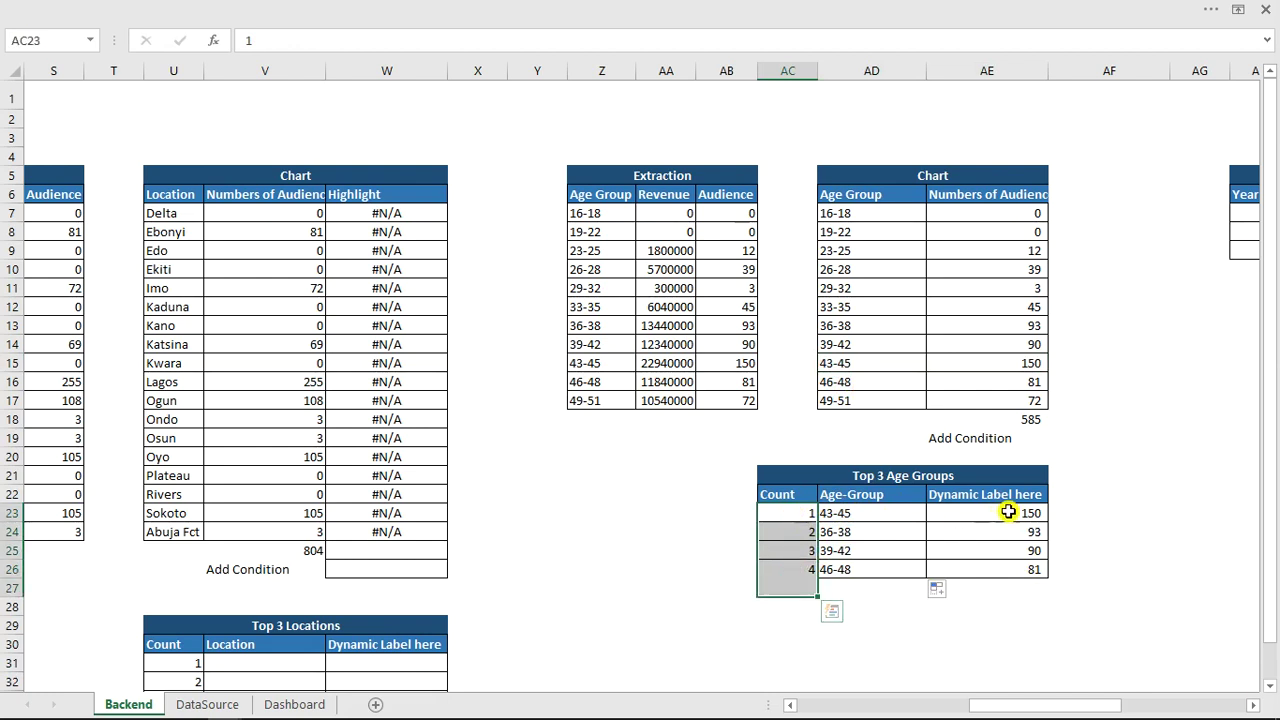
{"action": "left_click_drag", "start_coordinate": [1008, 512], "coordinate": [1015, 570]}
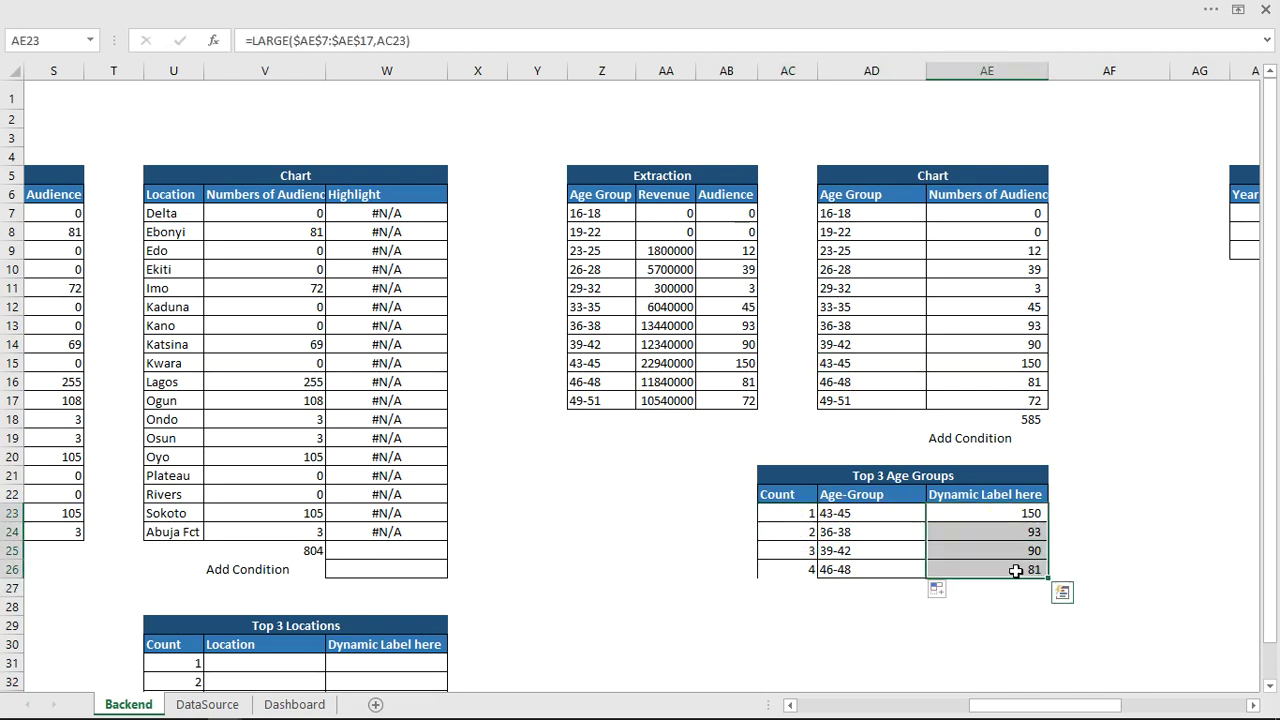
{"action": "left_click_drag", "start_coordinate": [843, 497], "coordinate": [986, 572]}
Replace the "Dynamic Label here" header in AE22 with a copy of the IF label formula from the gender Chart header AU6.
{"action": "left_click_drag", "start_coordinate": [1012, 713], "coordinate": [1143, 712]}
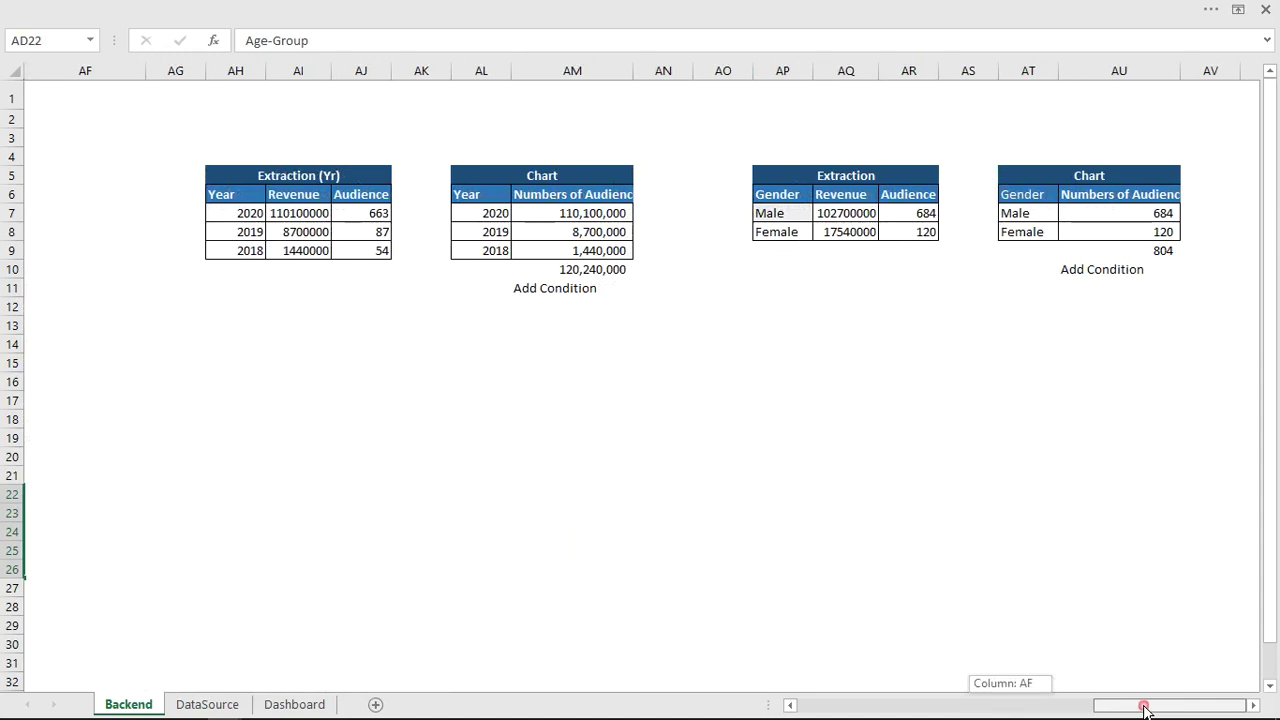
{"action": "left_click", "coordinate": [1103, 194]}
{"action": "left_click_drag", "start_coordinate": [762, 30], "coordinate": [166, 40]}
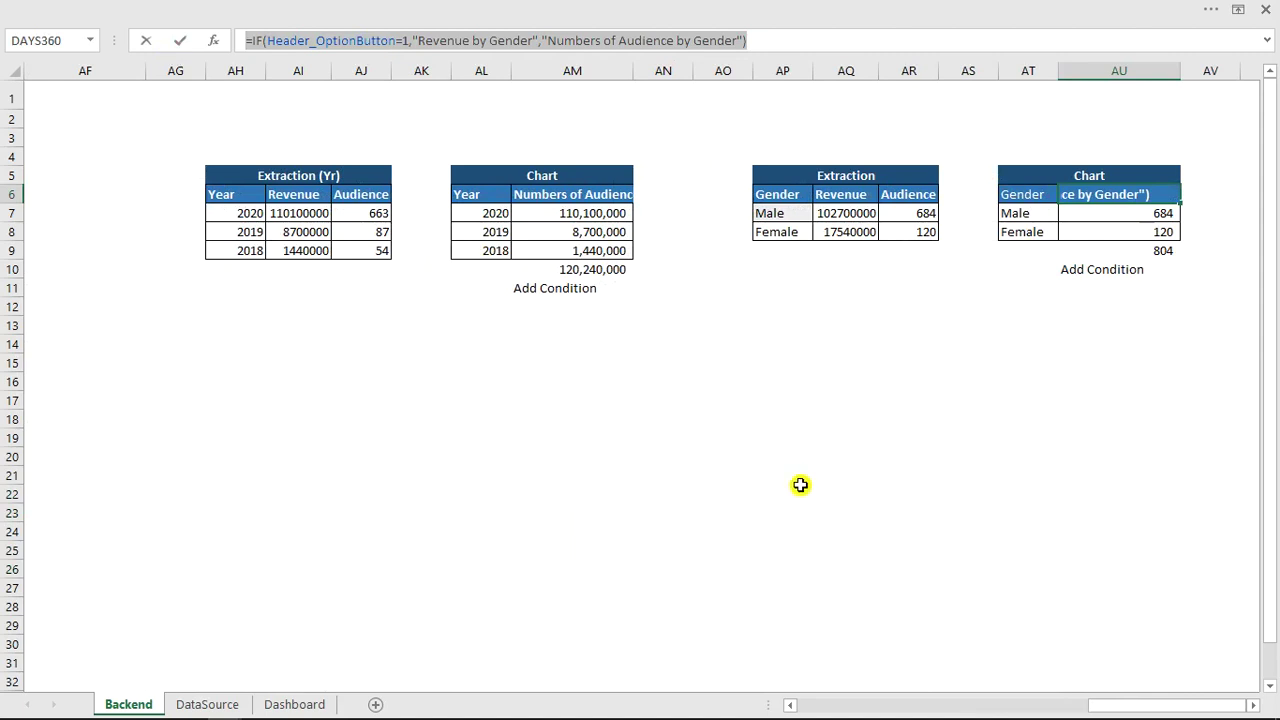
{"action": "key", "text": "Escape"}
{"action": "left_click_drag", "start_coordinate": [1138, 712], "coordinate": [1035, 710]}
{"action": "left_click", "coordinate": [849, 493]}
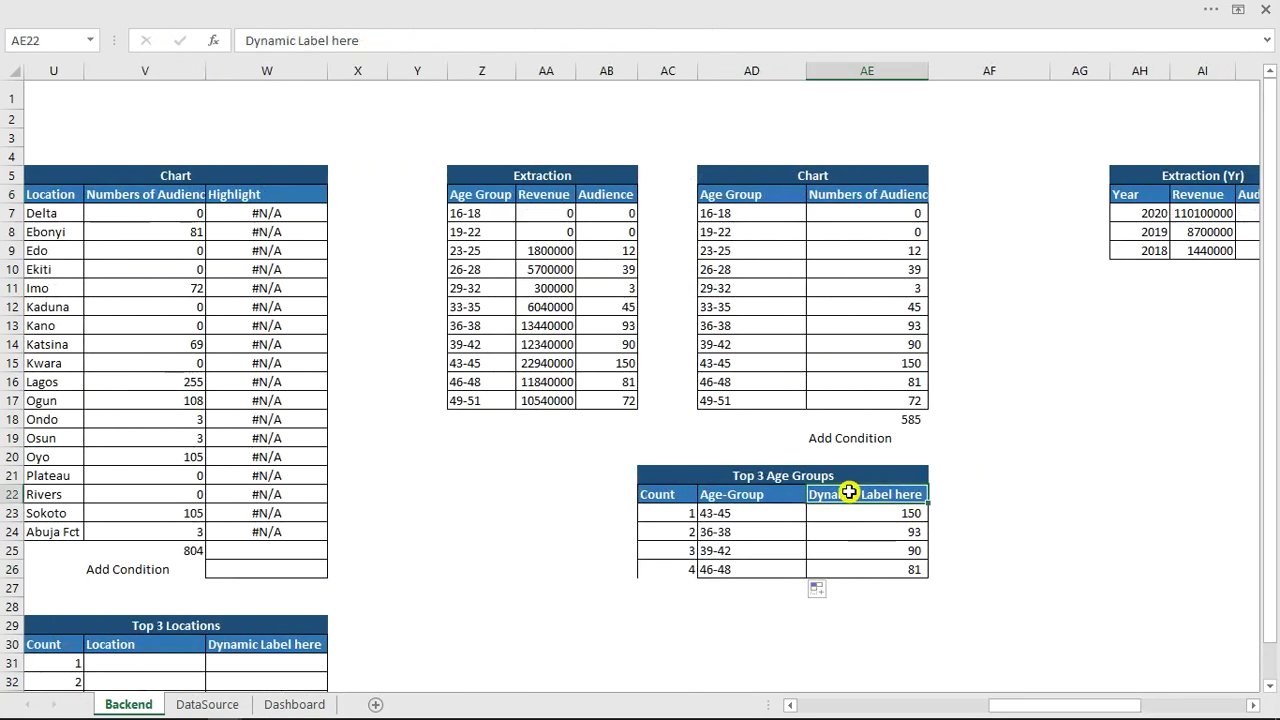
{"action": "key", "text": "Delete"}
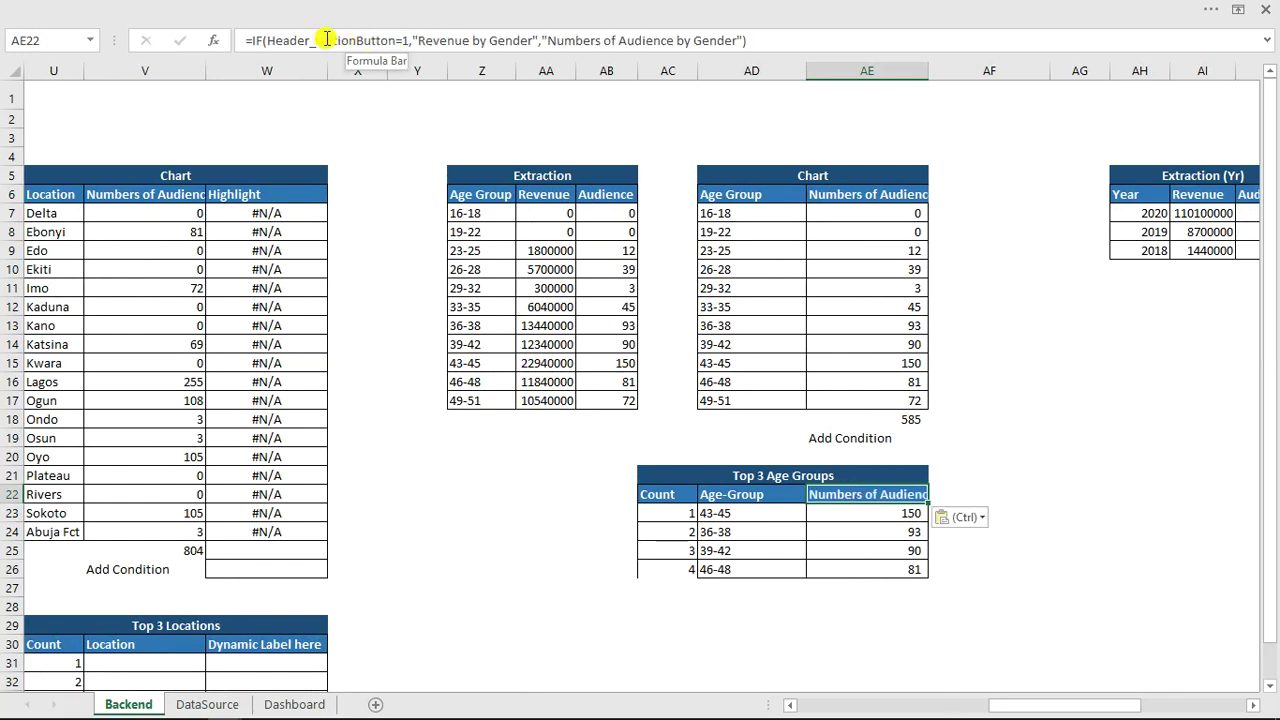
Change the value-if-true text in the AE22 formula to "Top-4 Age Groups by Revenue".
{"action": "left_click", "coordinate": [421, 39]}
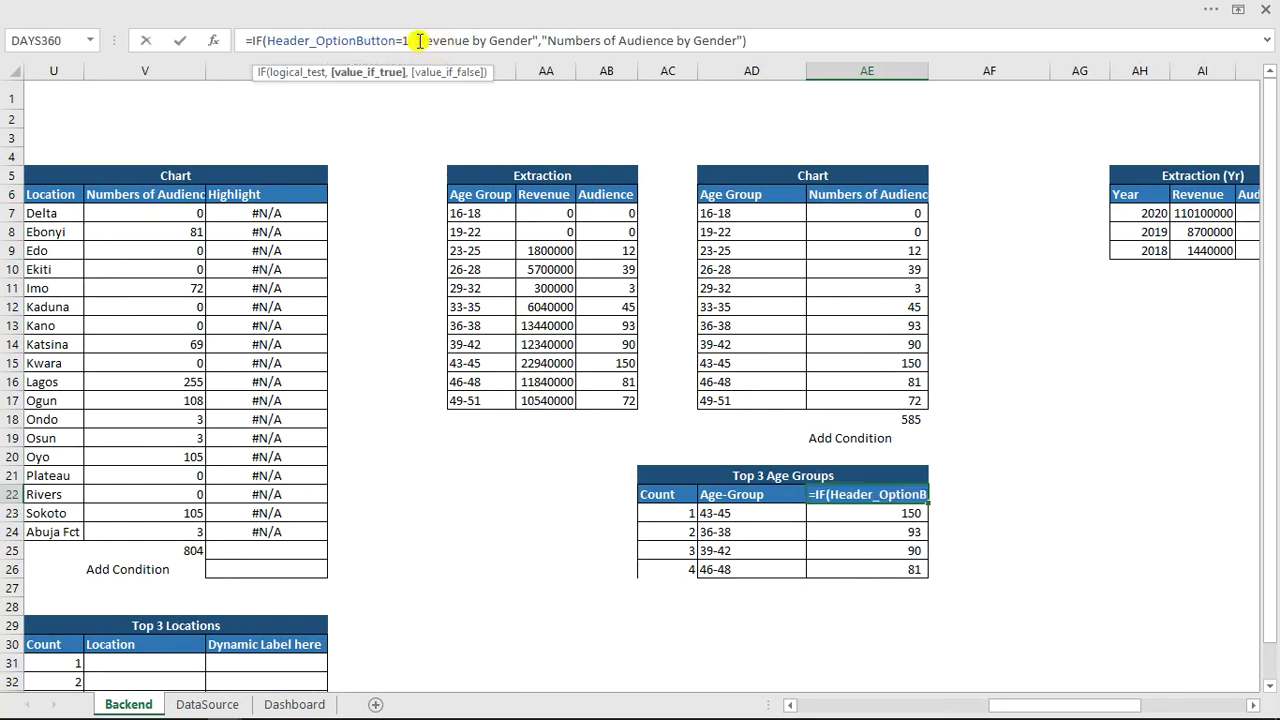
{"action": "left_click_drag", "start_coordinate": [421, 40], "coordinate": [492, 40]}
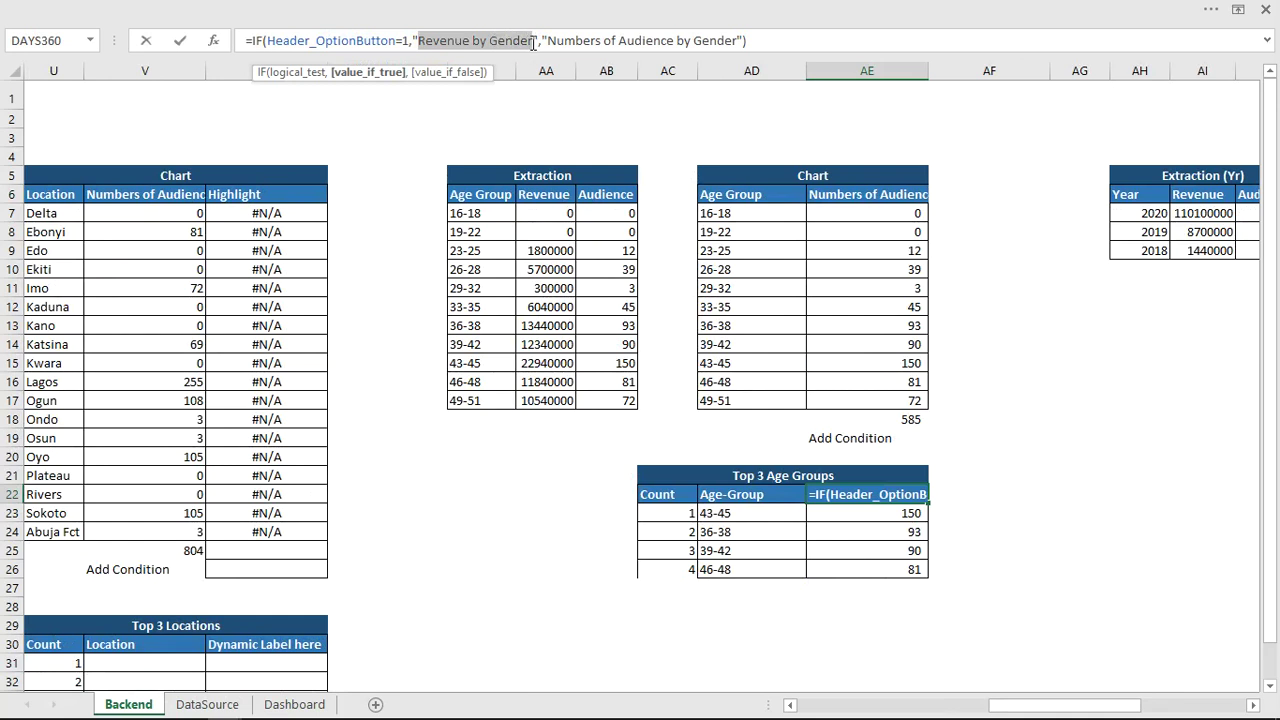
{"action": "type", "text": "Top"}
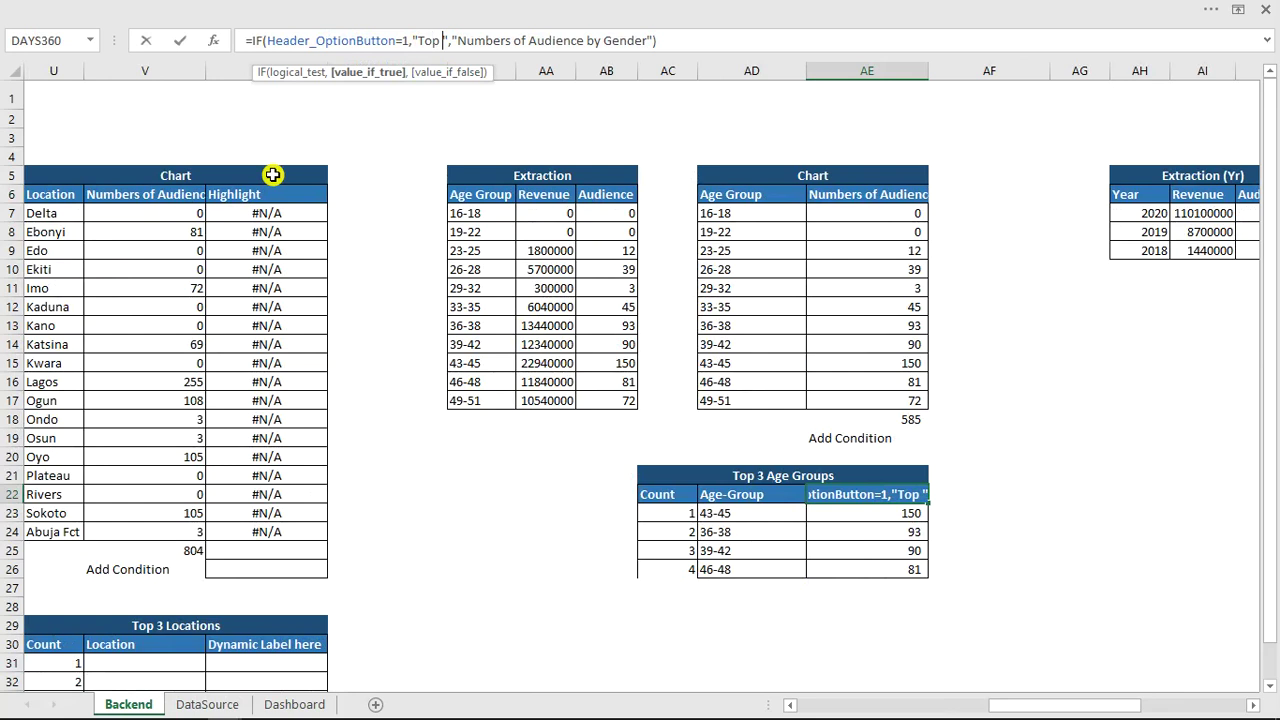
{"action": "key", "text": "BackSpace"}
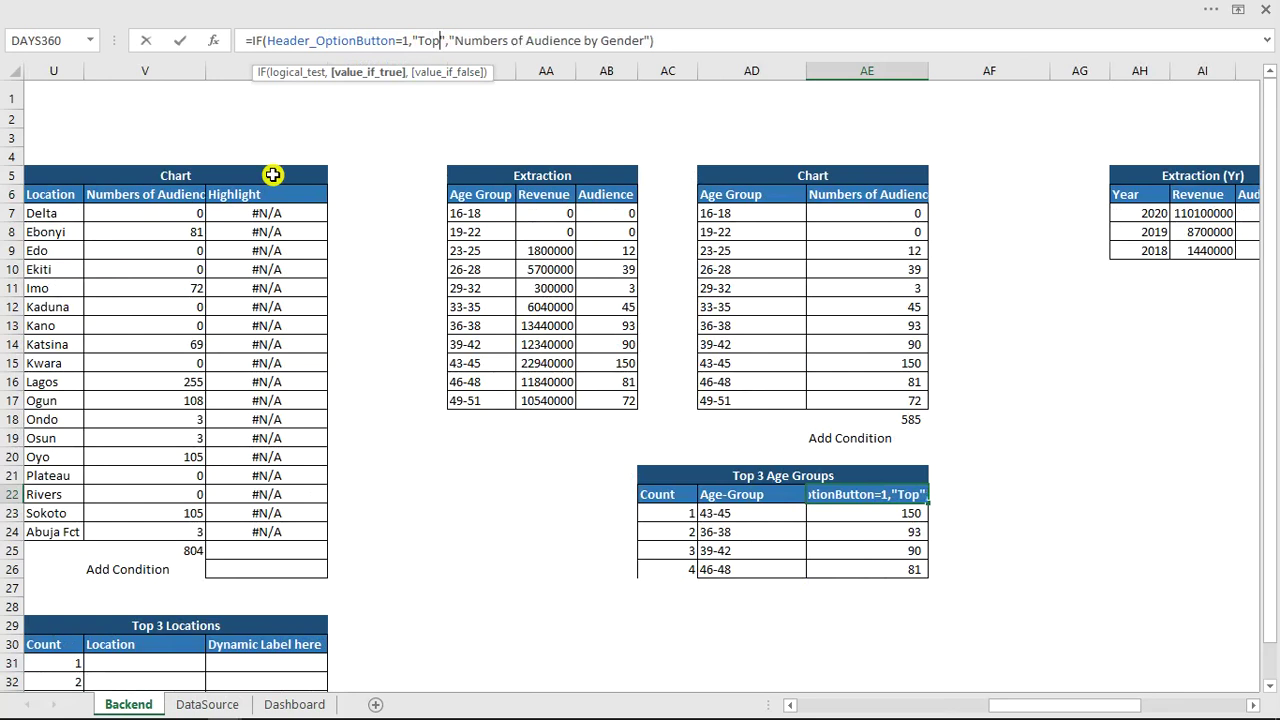
{"action": "type", "text": "-4 "}
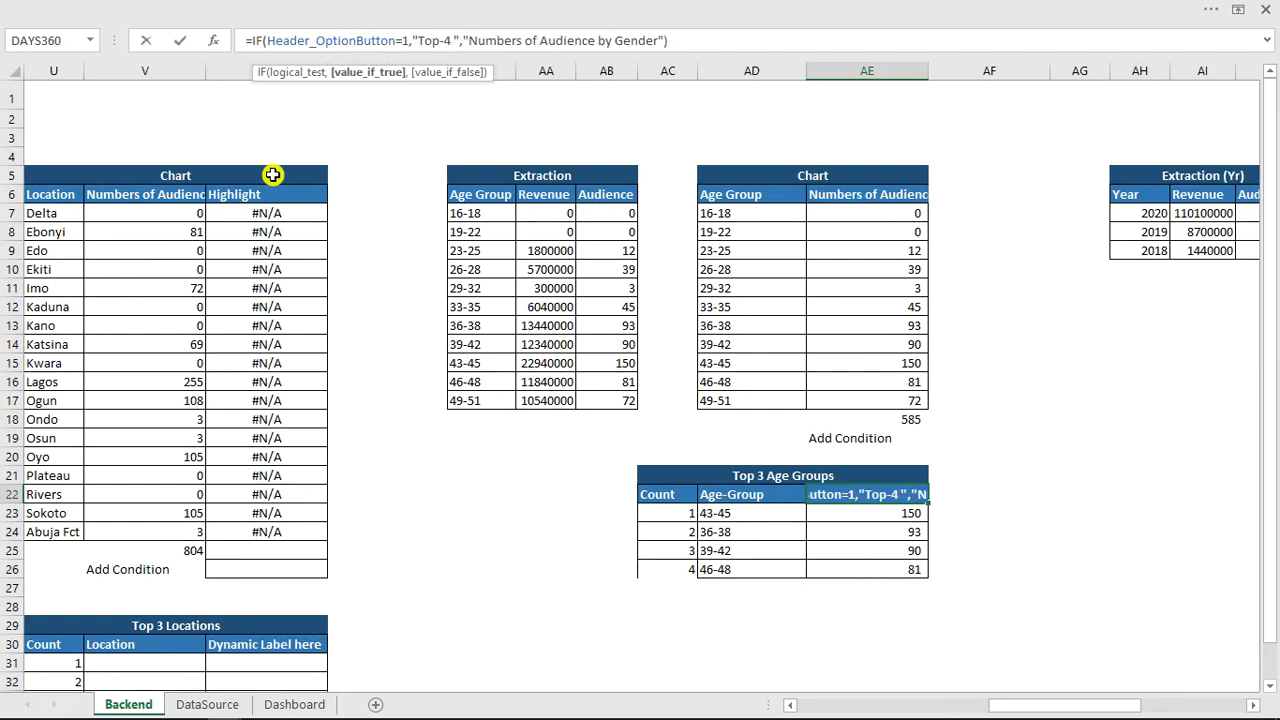
{"action": "type", "text": "A"}
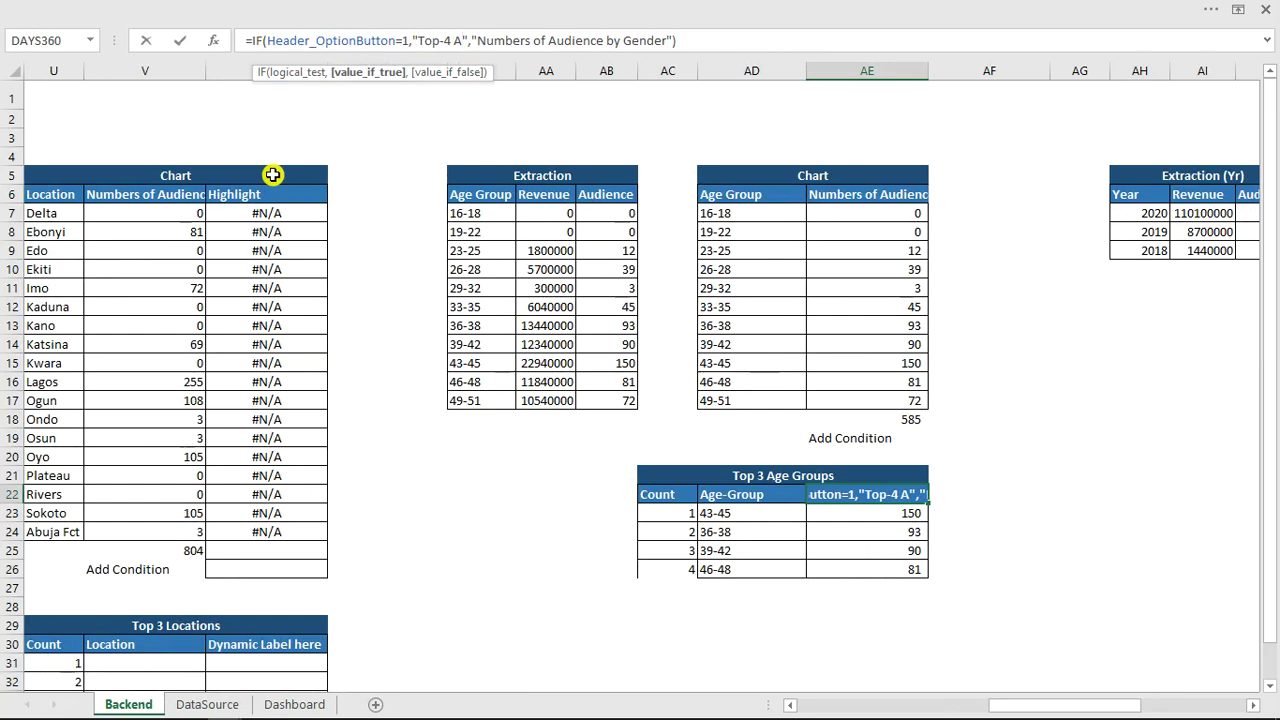
{"action": "type", "text": "ge"}
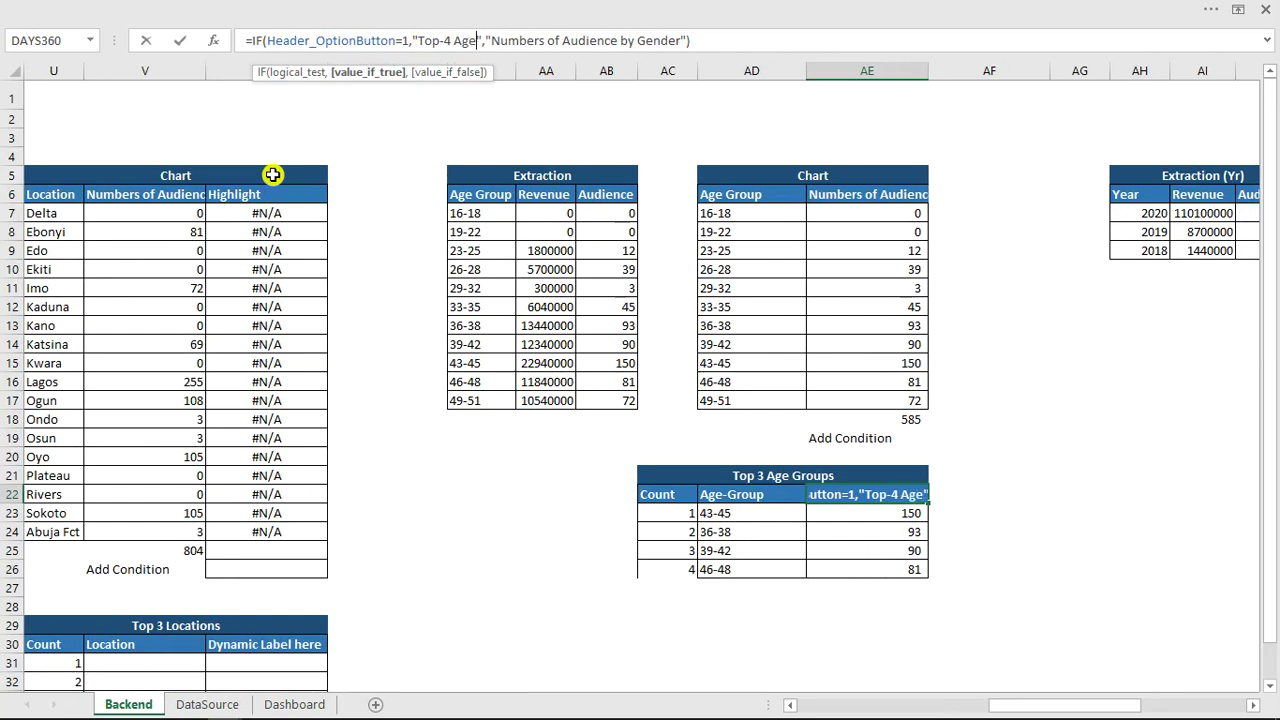
{"action": "type", "text": " Gr"}
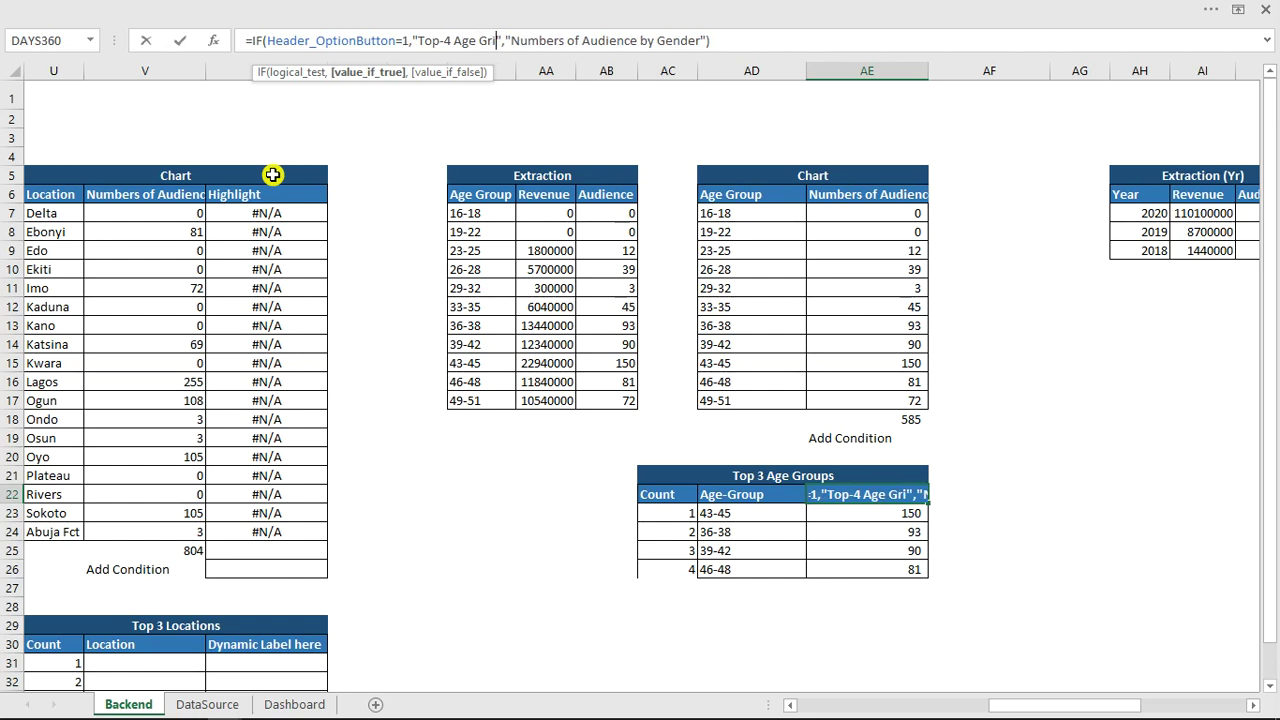
{"action": "type", "text": "oup"}
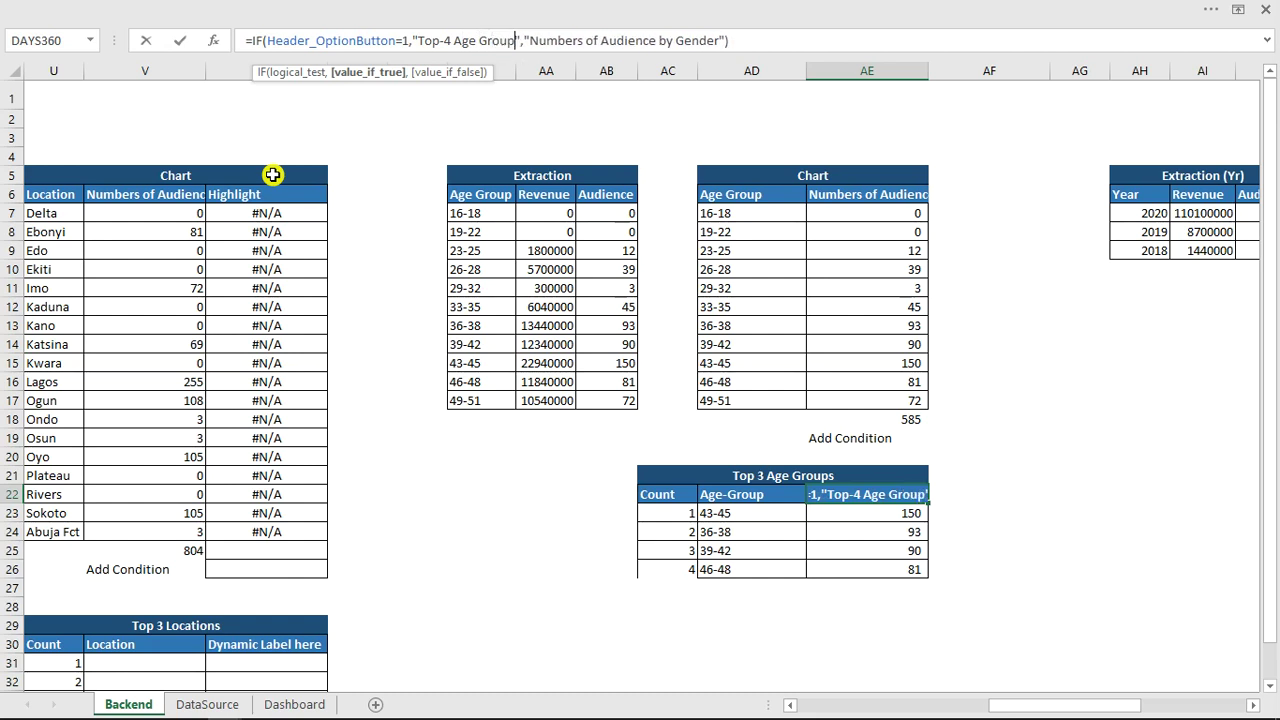
{"action": "type", "text": "s "}
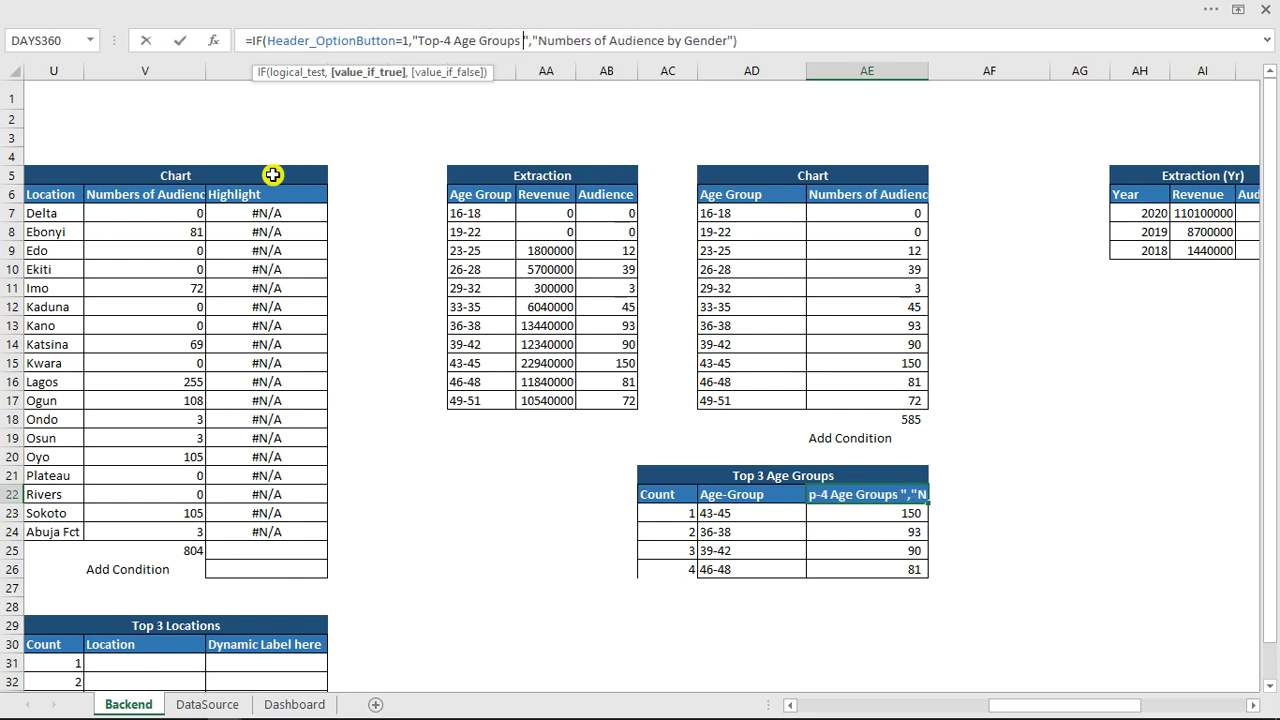
{"action": "type", "text": "by Reven"}
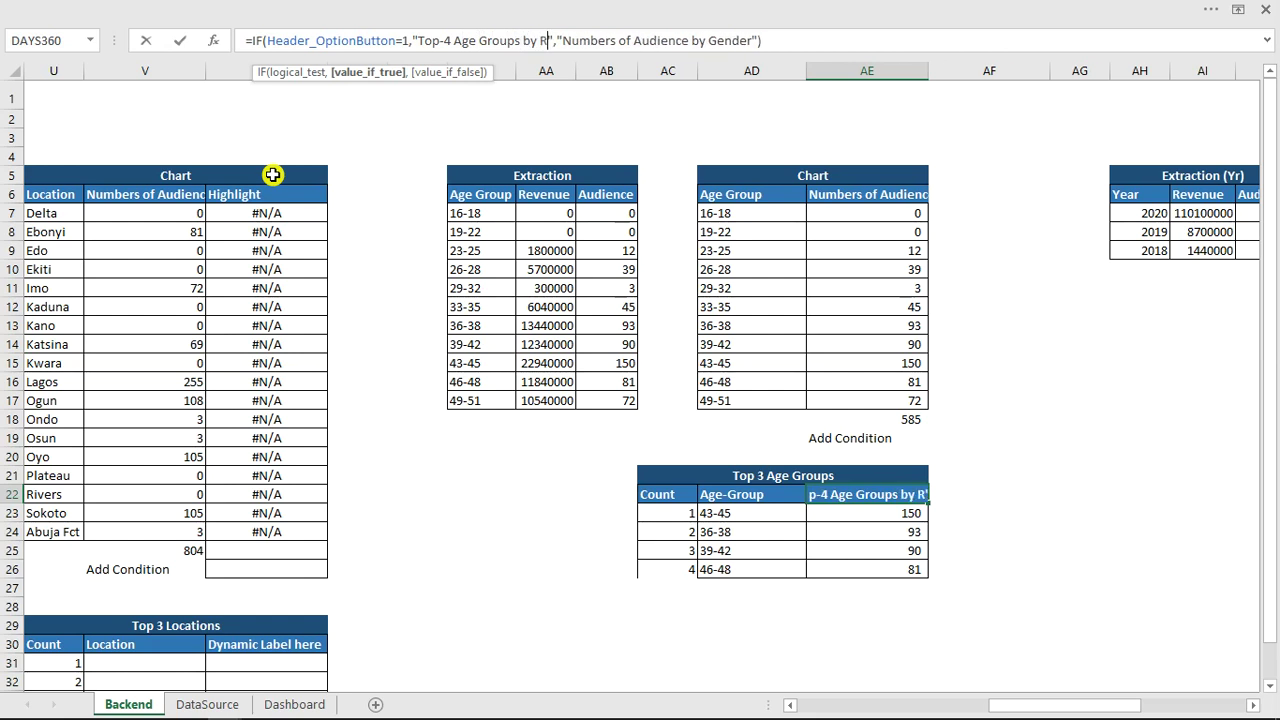
{"action": "type", "text": "ue"}
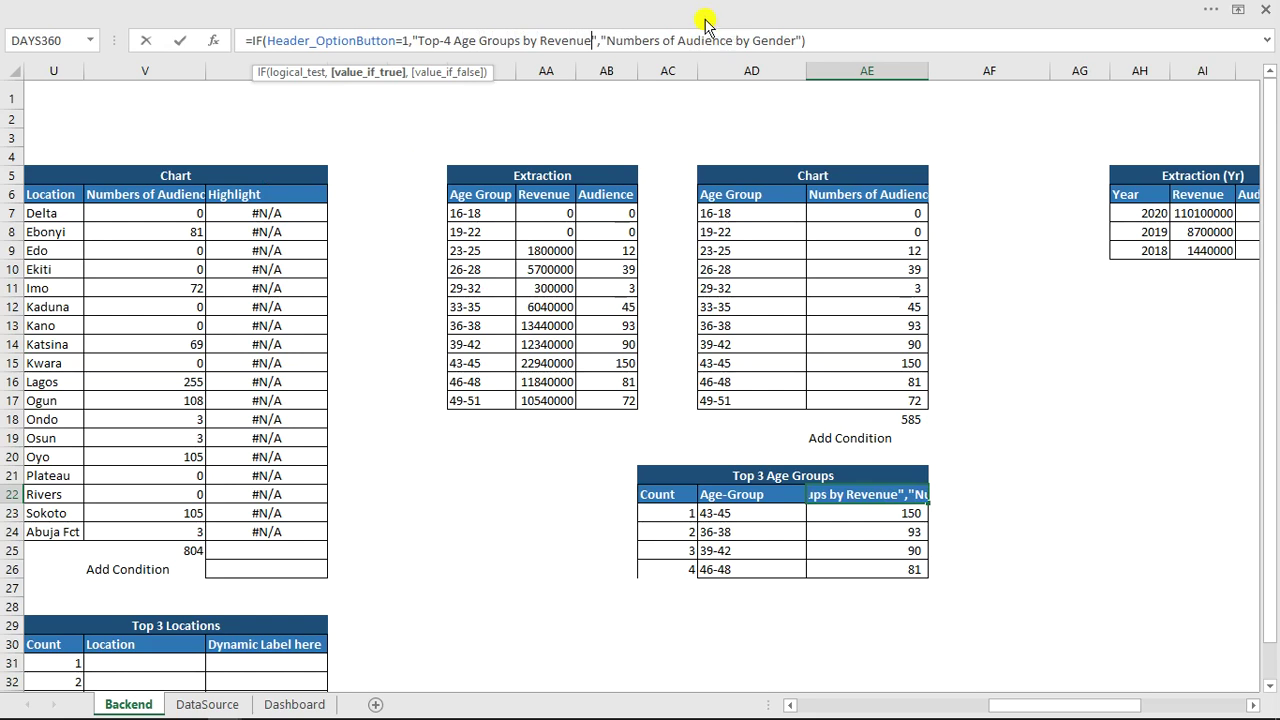
Change the value-if-false text in the AE22 formula to "Top-4 Age Group by Audience" and enter the formula.
{"action": "left_click_drag", "start_coordinate": [648, 41], "coordinate": [788, 48]}
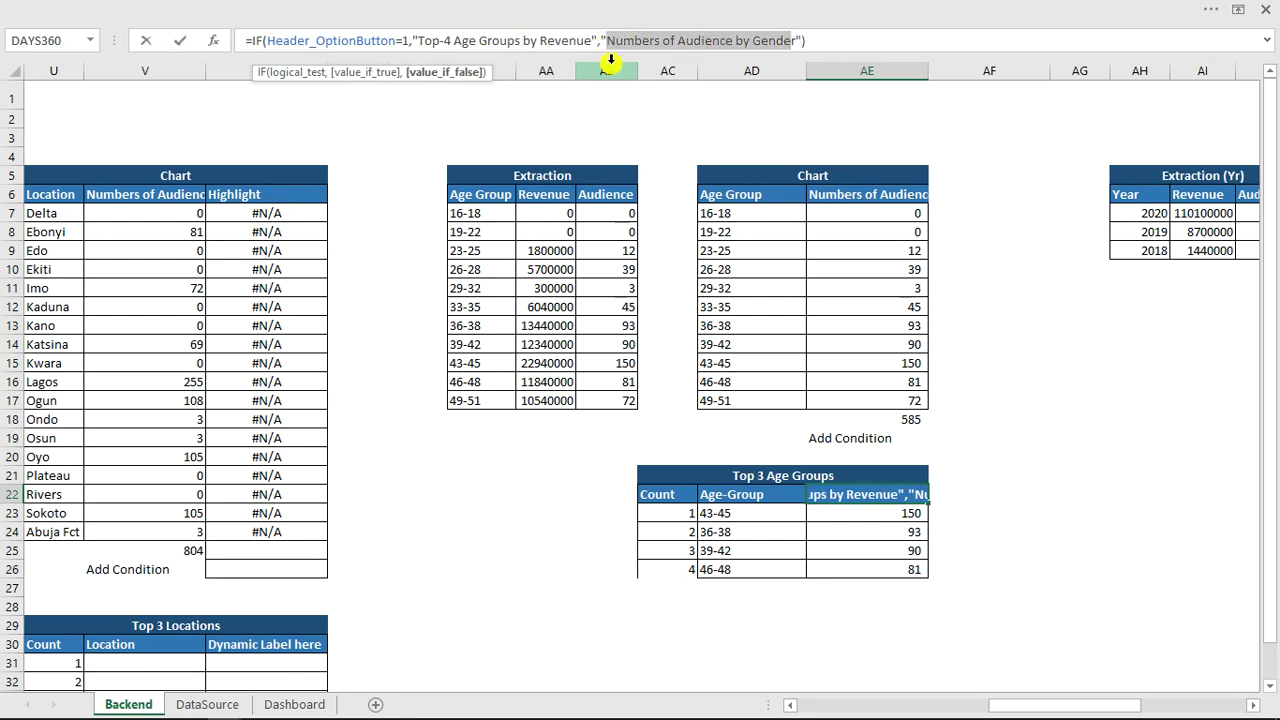
{"action": "type", "text": "r"}
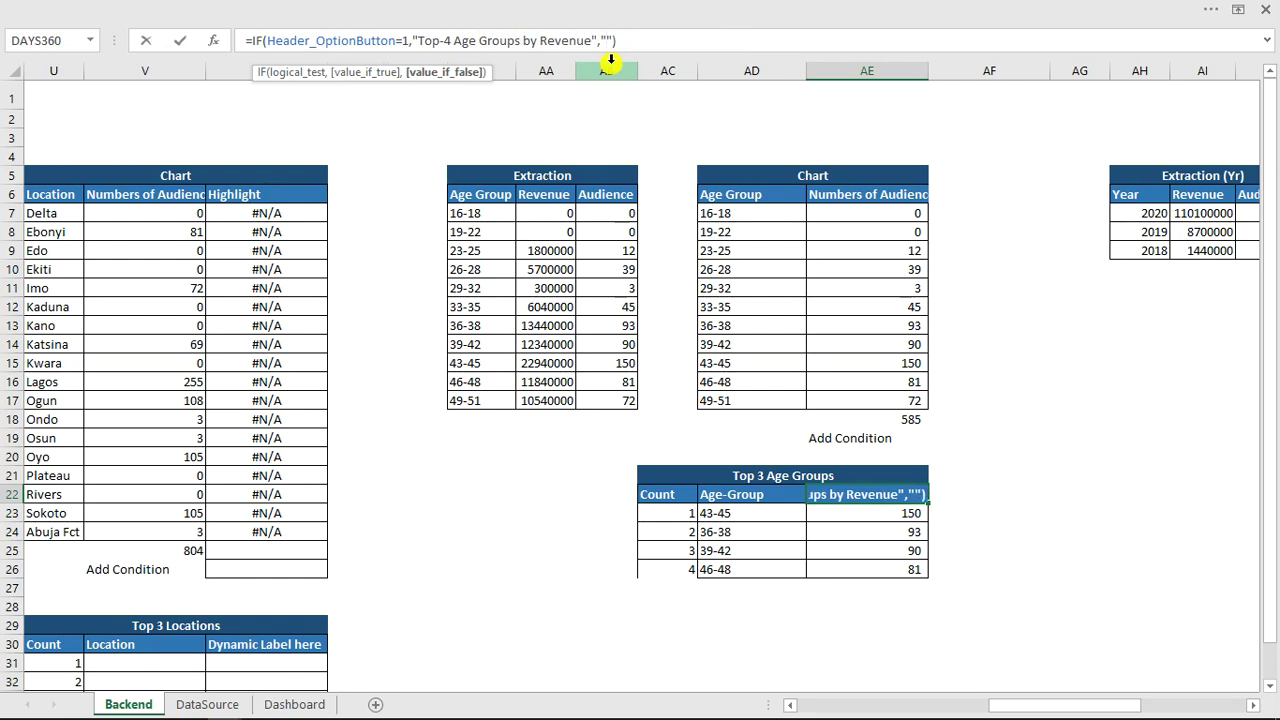
{"action": "type", "text": "oups by Revenue\",\"Top-4"}
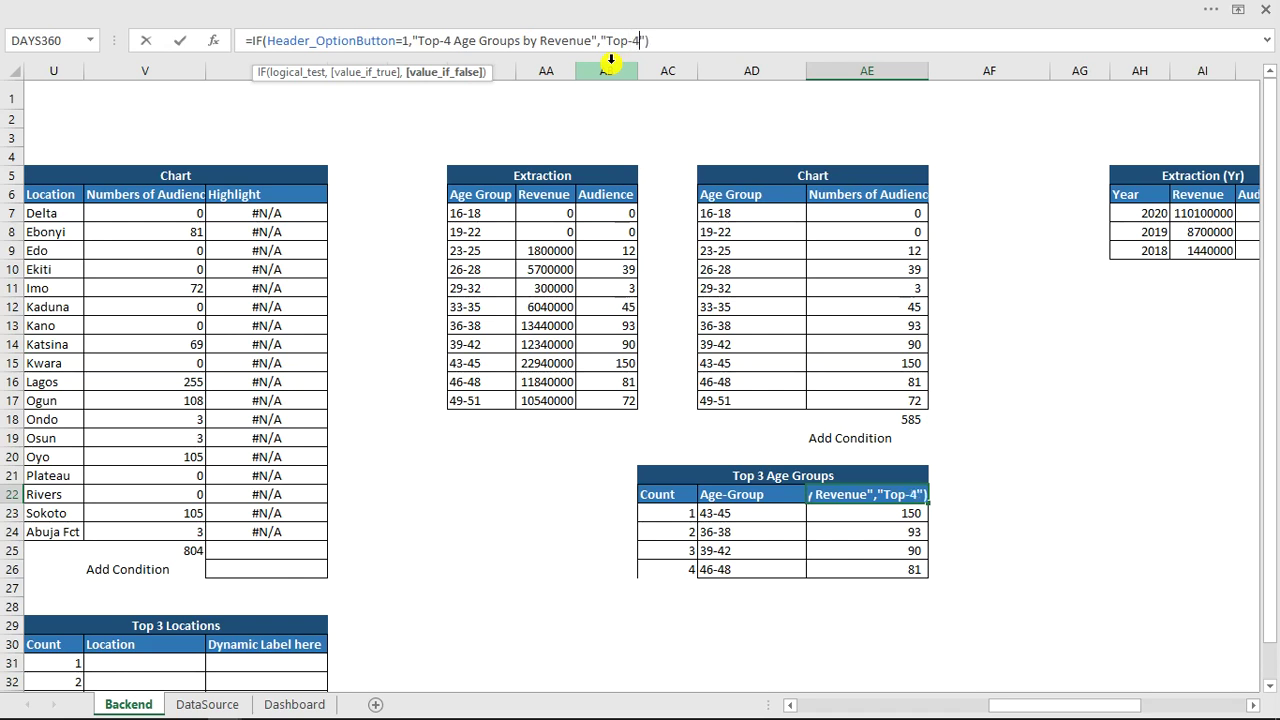
{"action": "type", "text": " Age"}
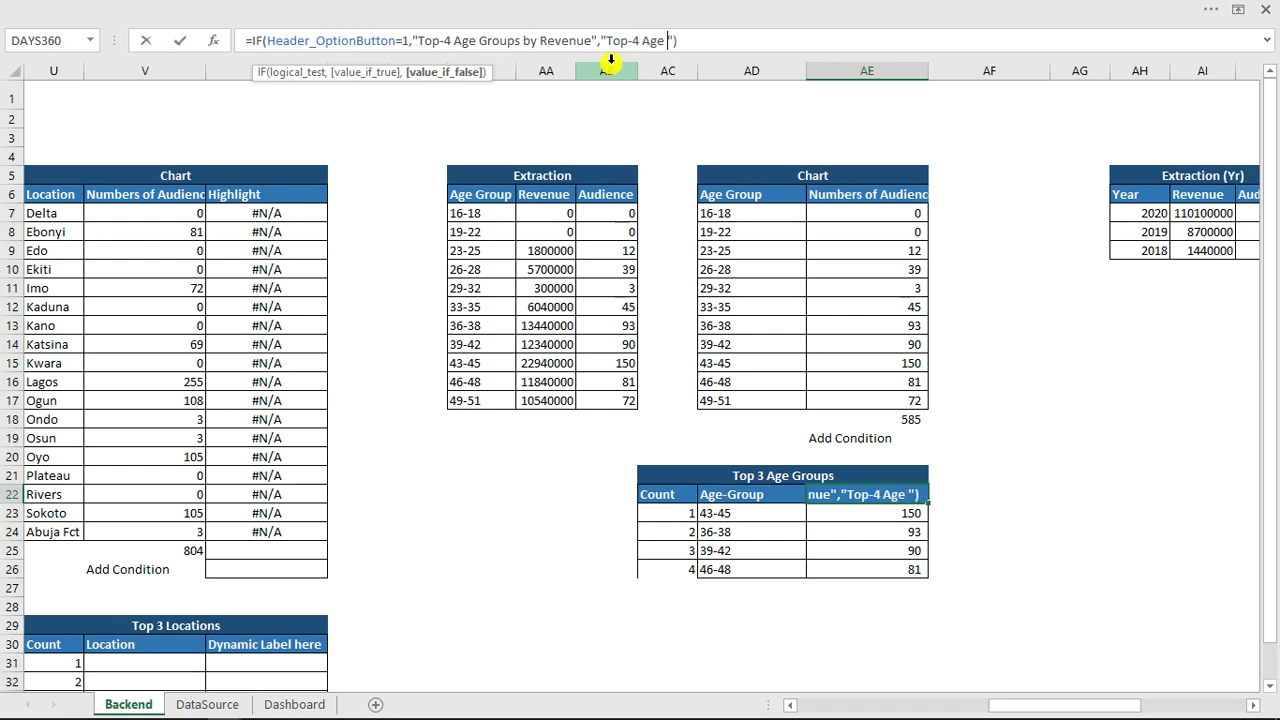
{"action": "type", "text": " Gro"}
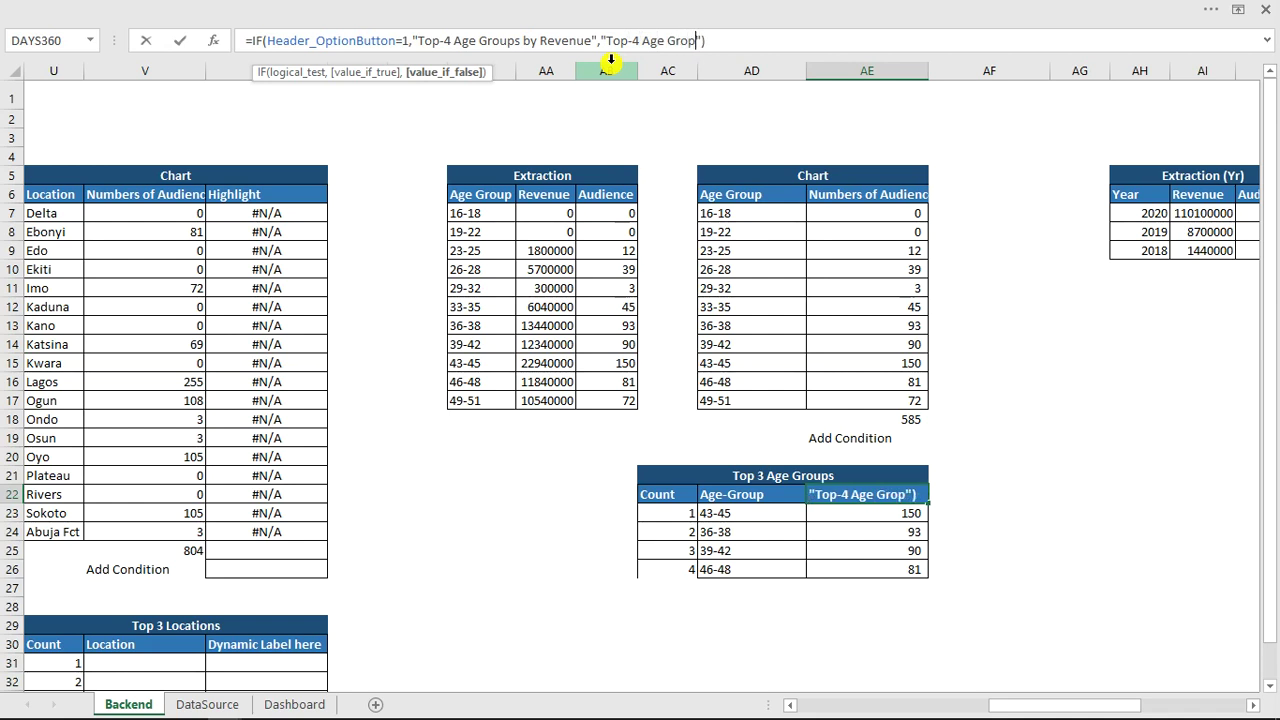
{"action": "type", "text": "up by Au"}
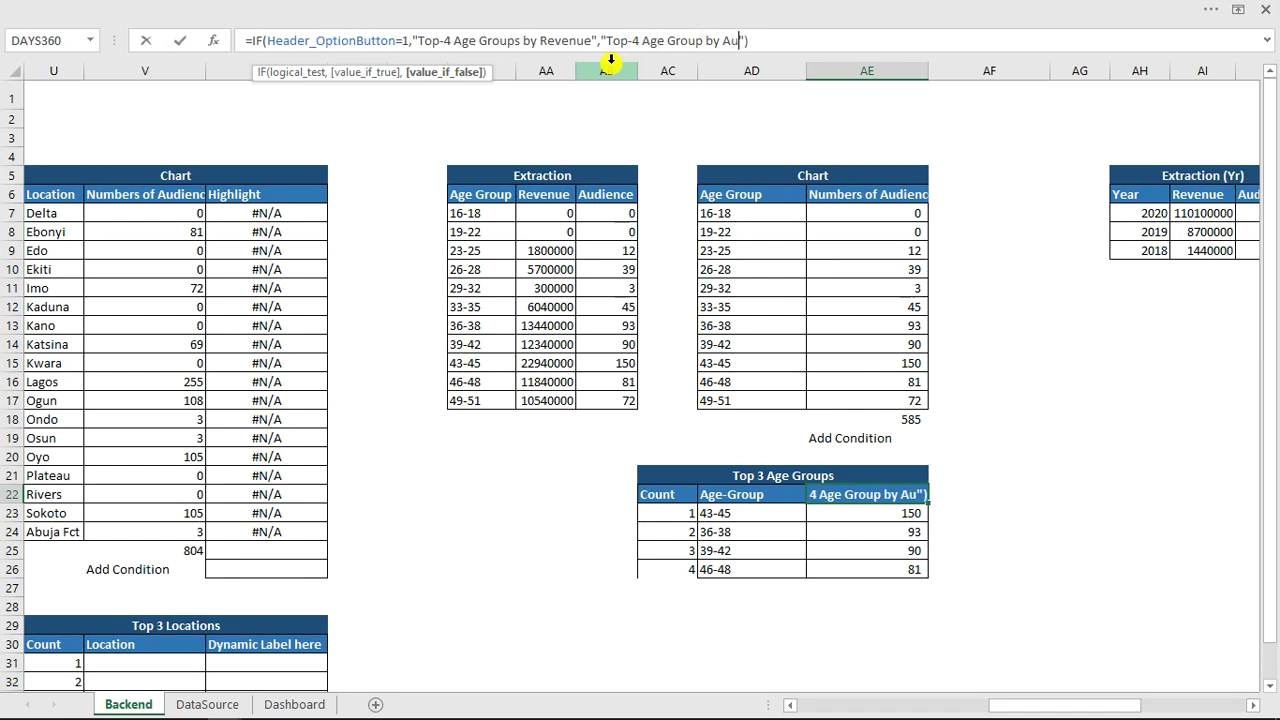
{"action": "type", "text": "dience"}
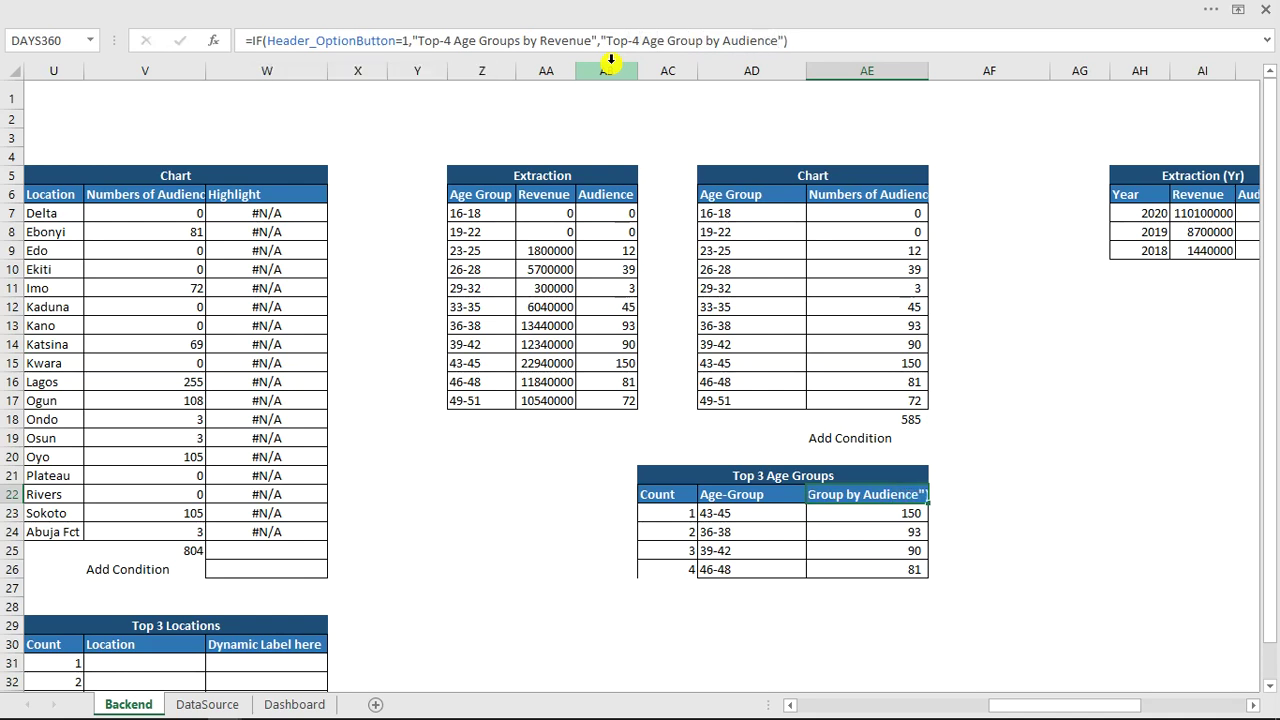
{"action": "key", "text": "Return"}
Insert a 2-D clustered bar chart from the age group and value columns AD22:AE26 of the Top 3 Age Groups table.
{"action": "left_click", "coordinate": [745, 502]}
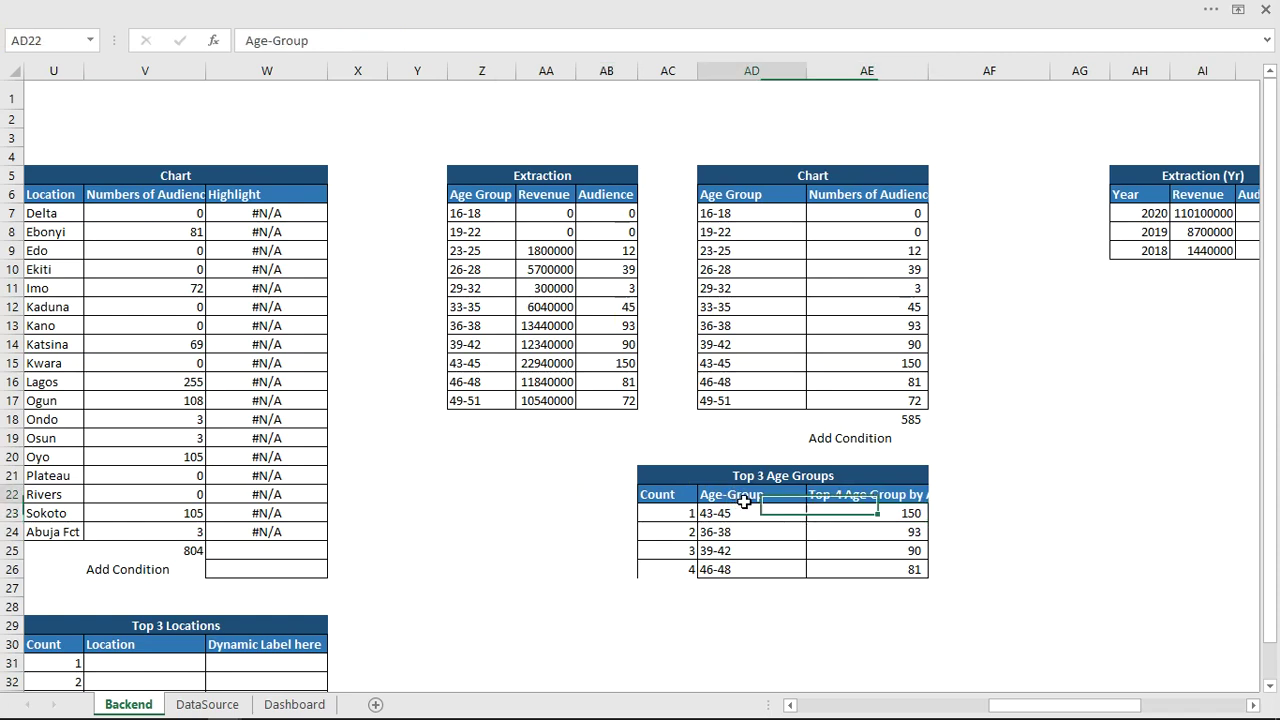
{"action": "left_click_drag", "start_coordinate": [745, 502], "coordinate": [849, 563]}
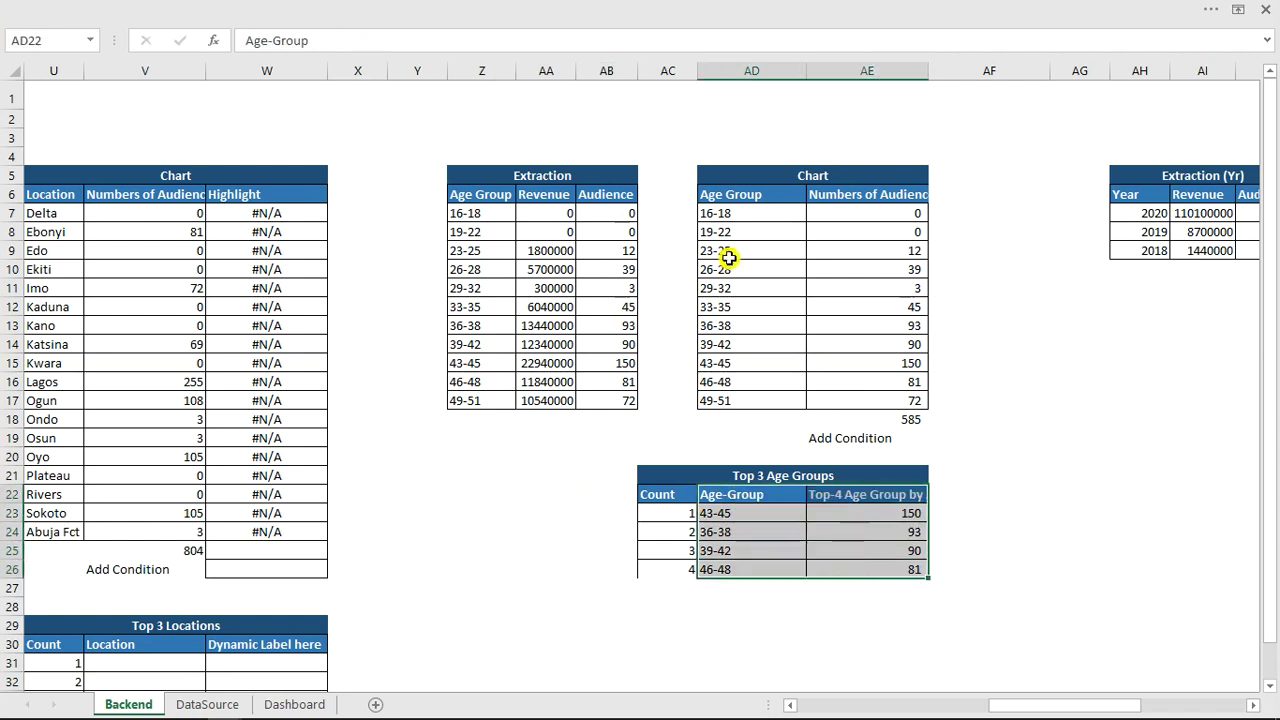
{"action": "left_click", "coordinate": [446, 9]}
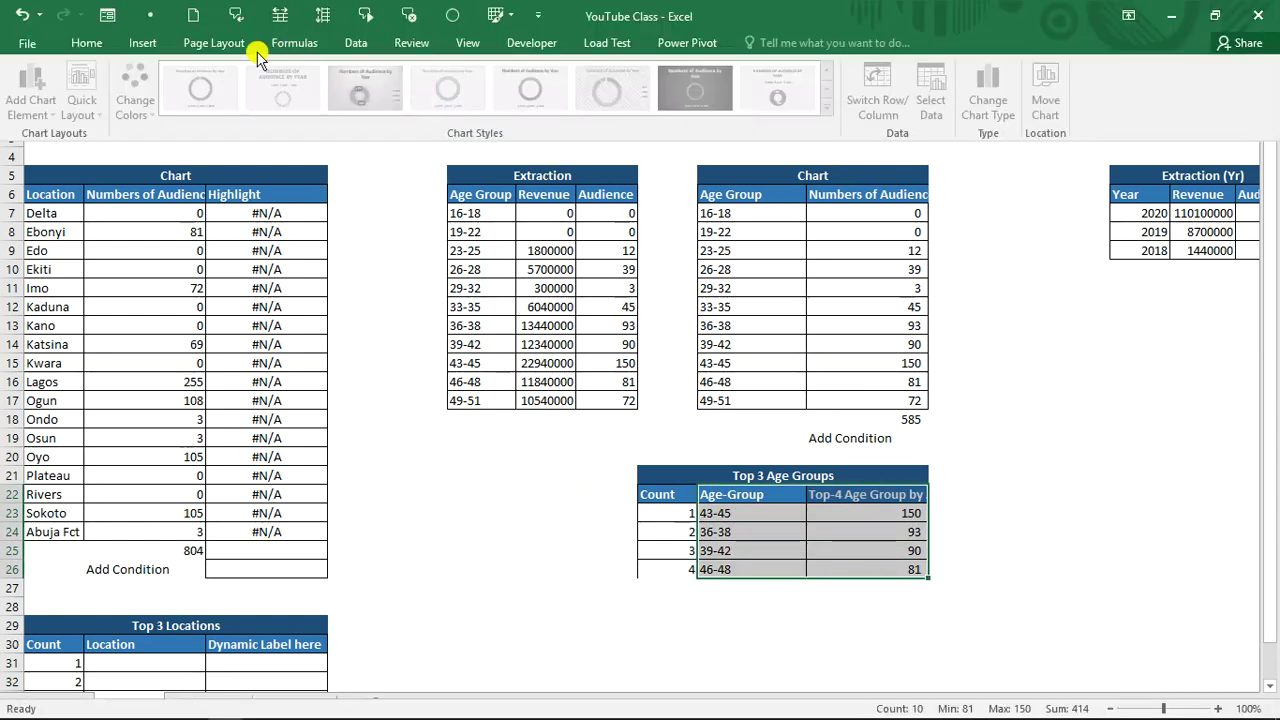
{"action": "left_click", "coordinate": [142, 43]}
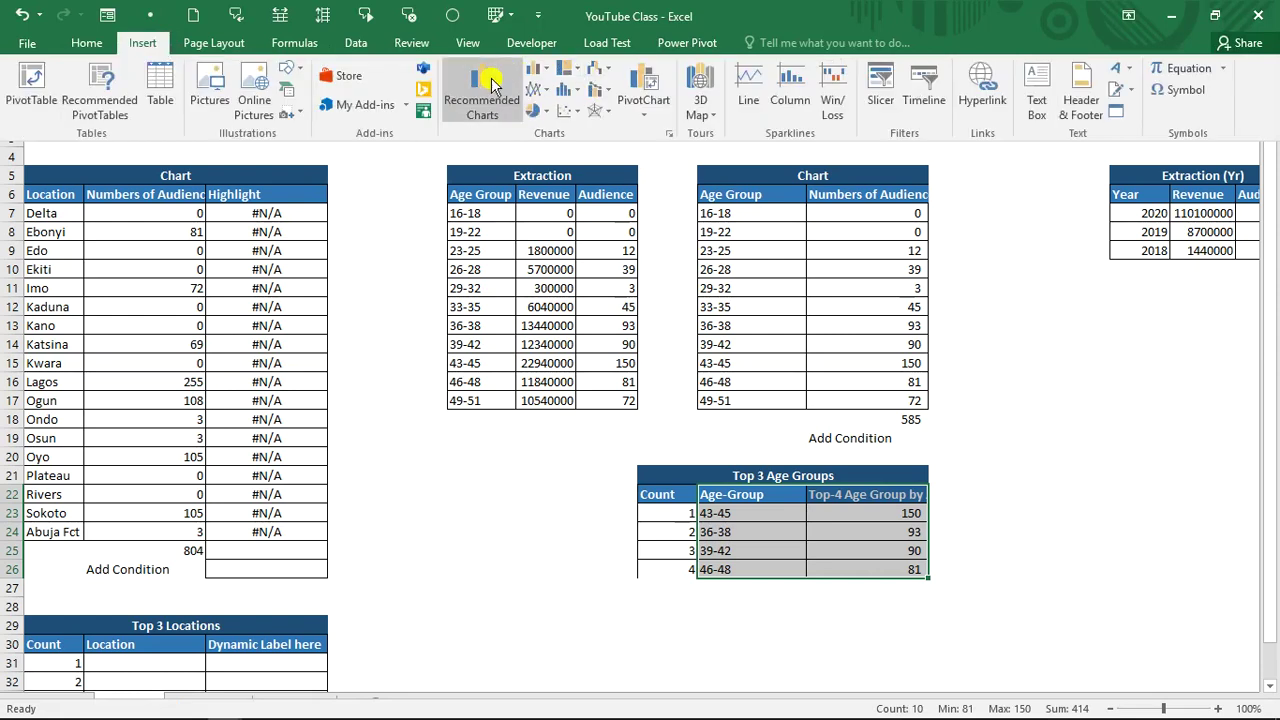
{"action": "left_click", "coordinate": [537, 67]}
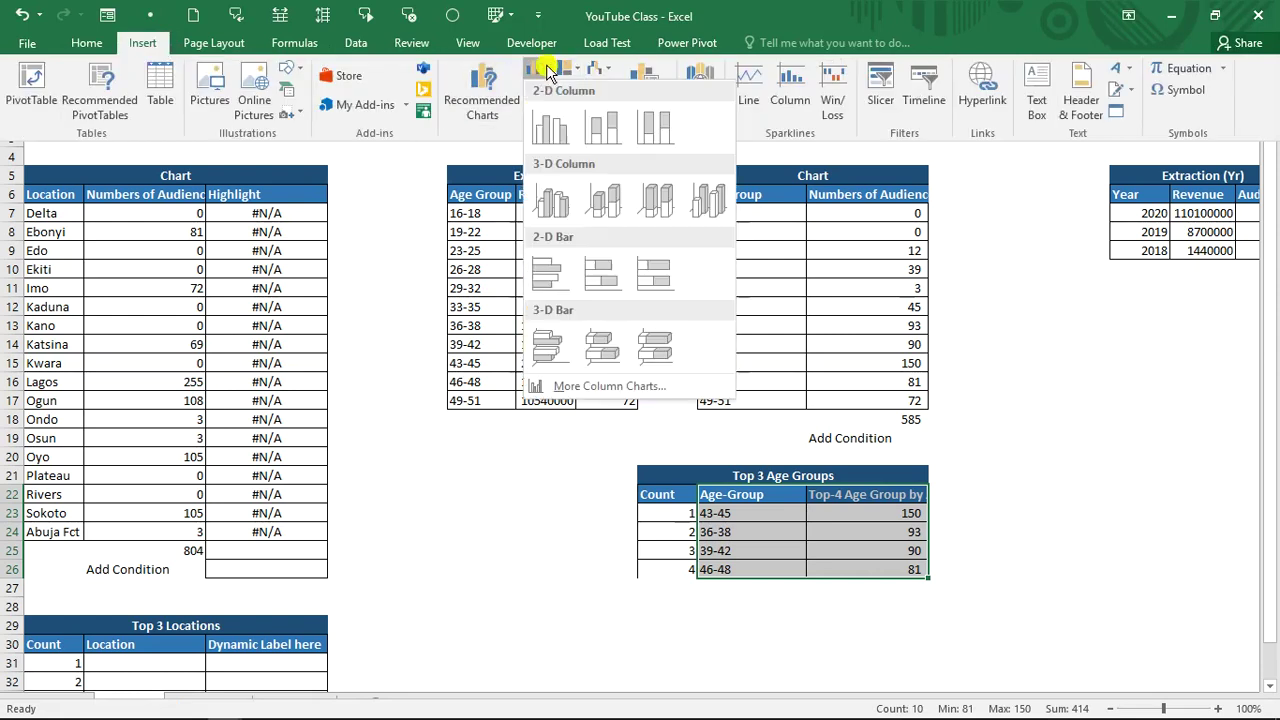
{"action": "left_click", "coordinate": [552, 268]}
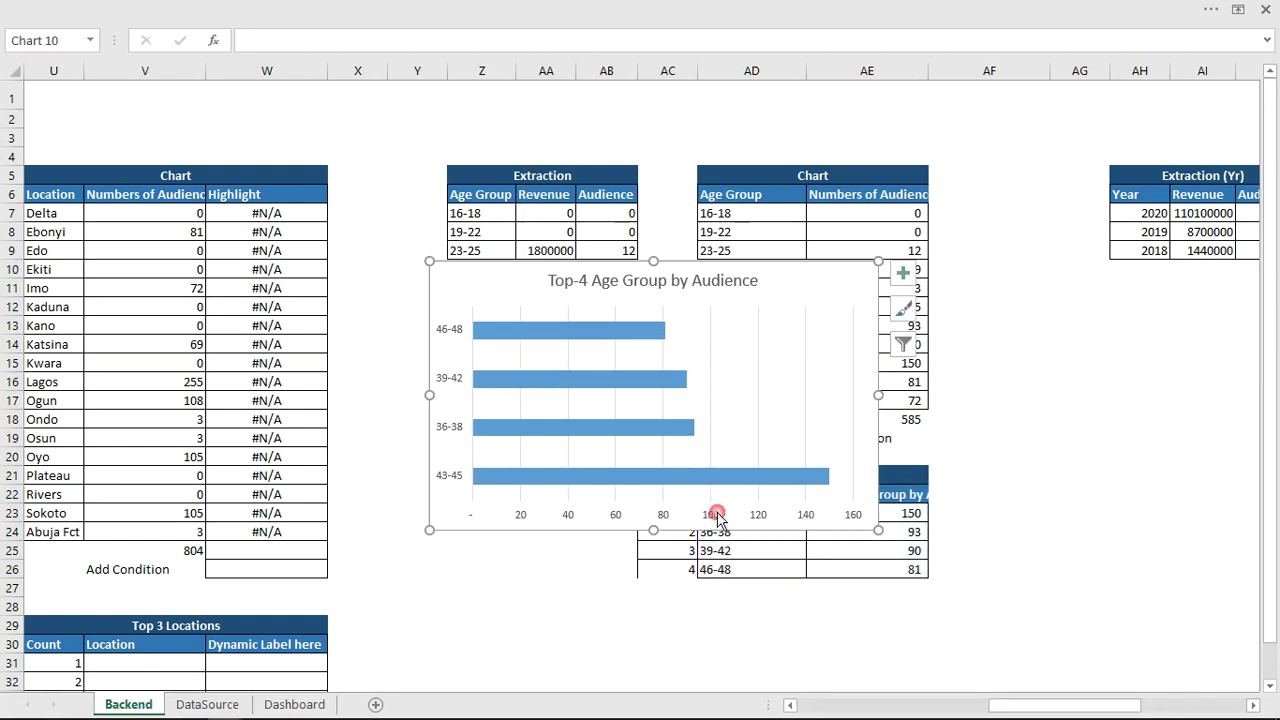
Delete the horizontal axis and vertical gridlines from the age group bar chart, and shrink the chart in height and width.
{"action": "left_click", "coordinate": [716, 514]}
{"action": "key", "text": "Delete"}
{"action": "left_click", "coordinate": [762, 392]}
{"action": "key", "text": "Delete"}
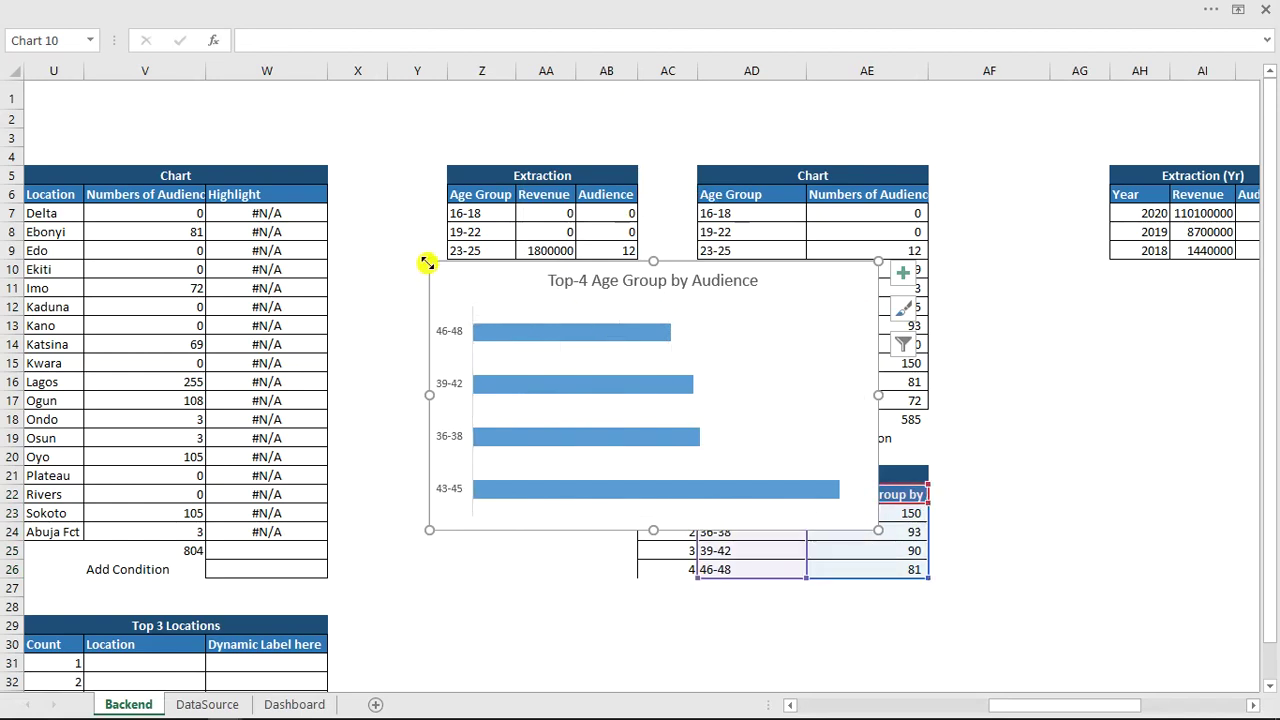
{"action": "left_click_drag", "start_coordinate": [458, 329], "coordinate": [463, 330]}
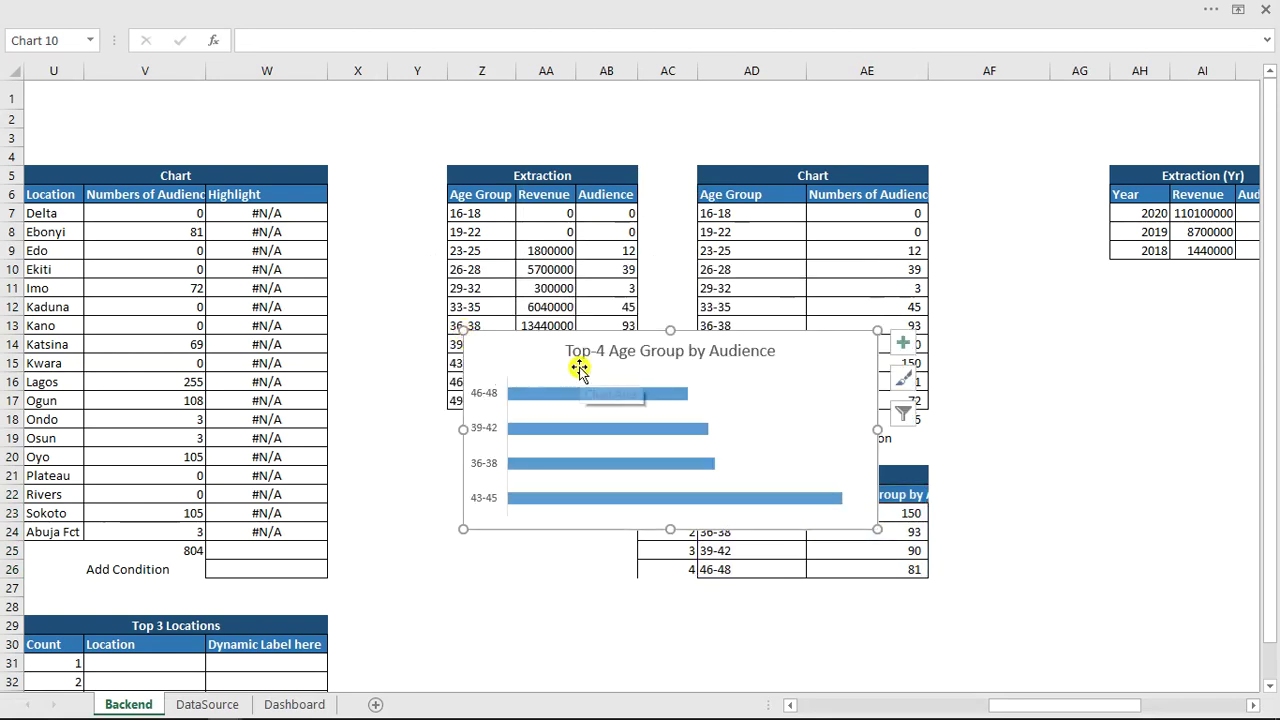
{"action": "left_click_drag", "start_coordinate": [480, 430], "coordinate": [504, 430]}
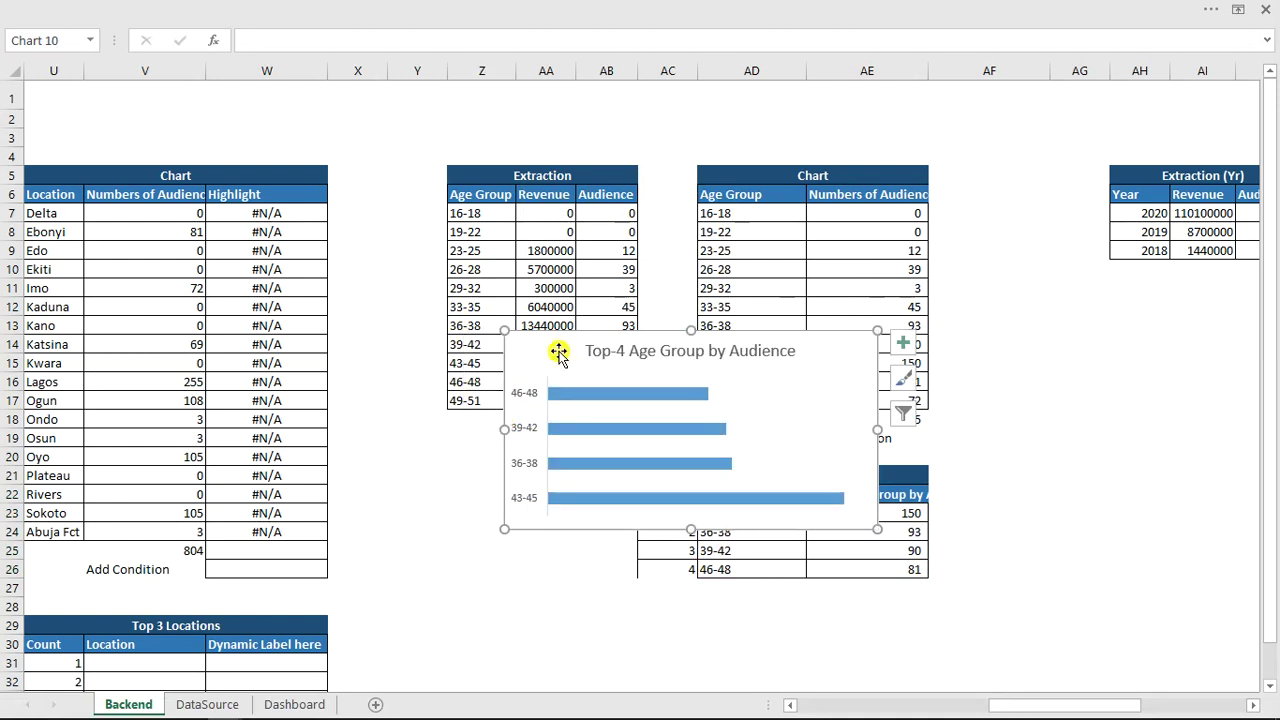
Cut the age group bar chart from Backend and paste it over the empty panel beside the gender chart on Dashboard.
{"action": "key", "text": "ctrl+x"}
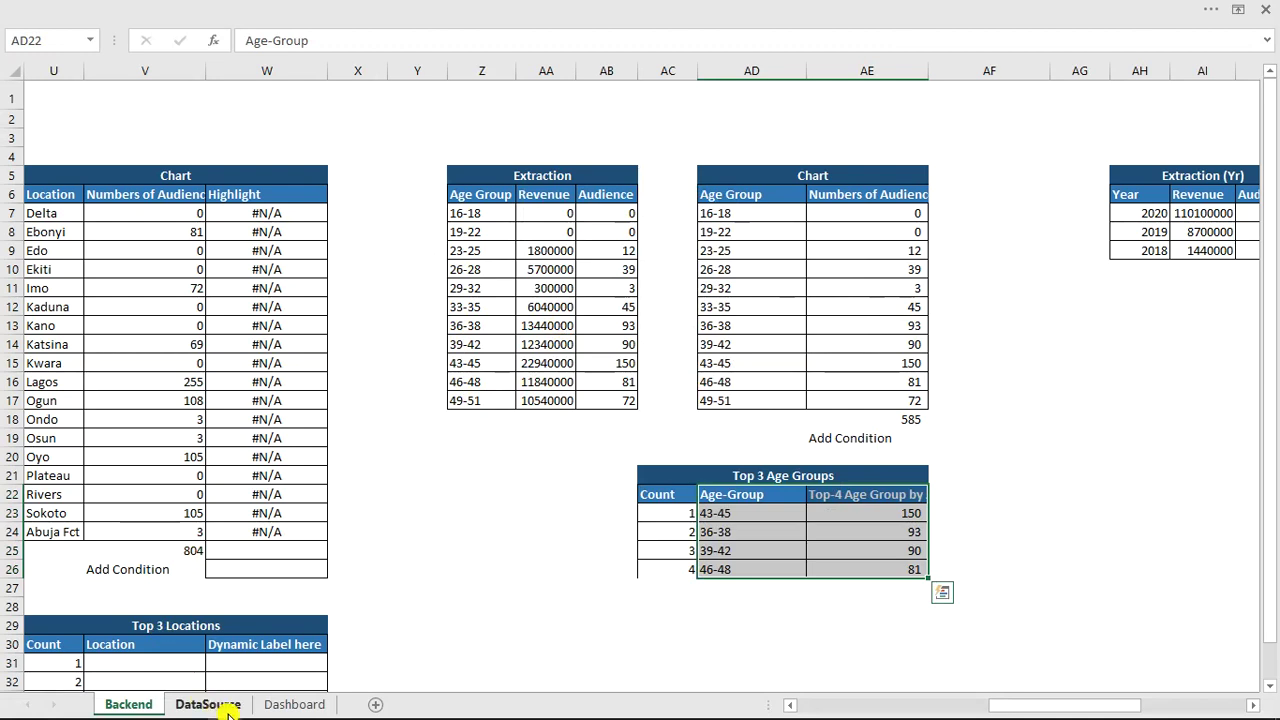
{"action": "left_click", "coordinate": [280, 704]}
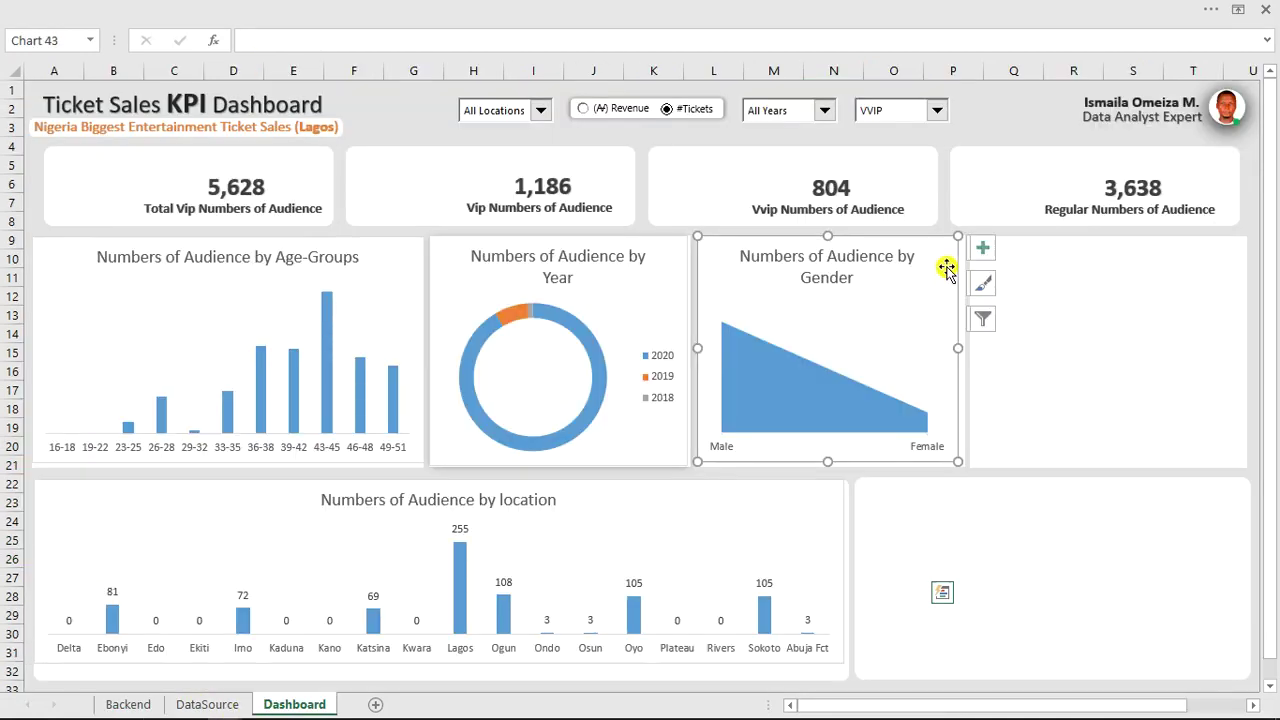
{"action": "left_click", "coordinate": [1023, 290]}
{"action": "left_click", "coordinate": [1023, 290]}
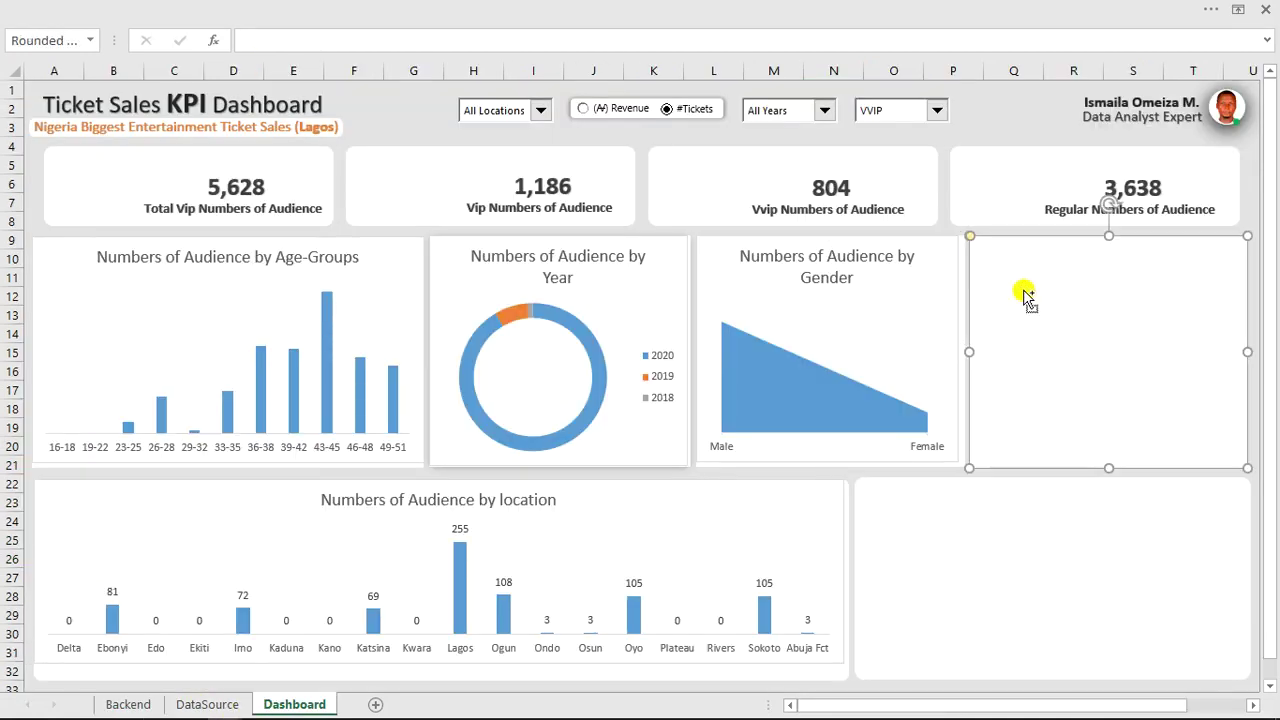
{"action": "key", "text": "ctrl+v"}
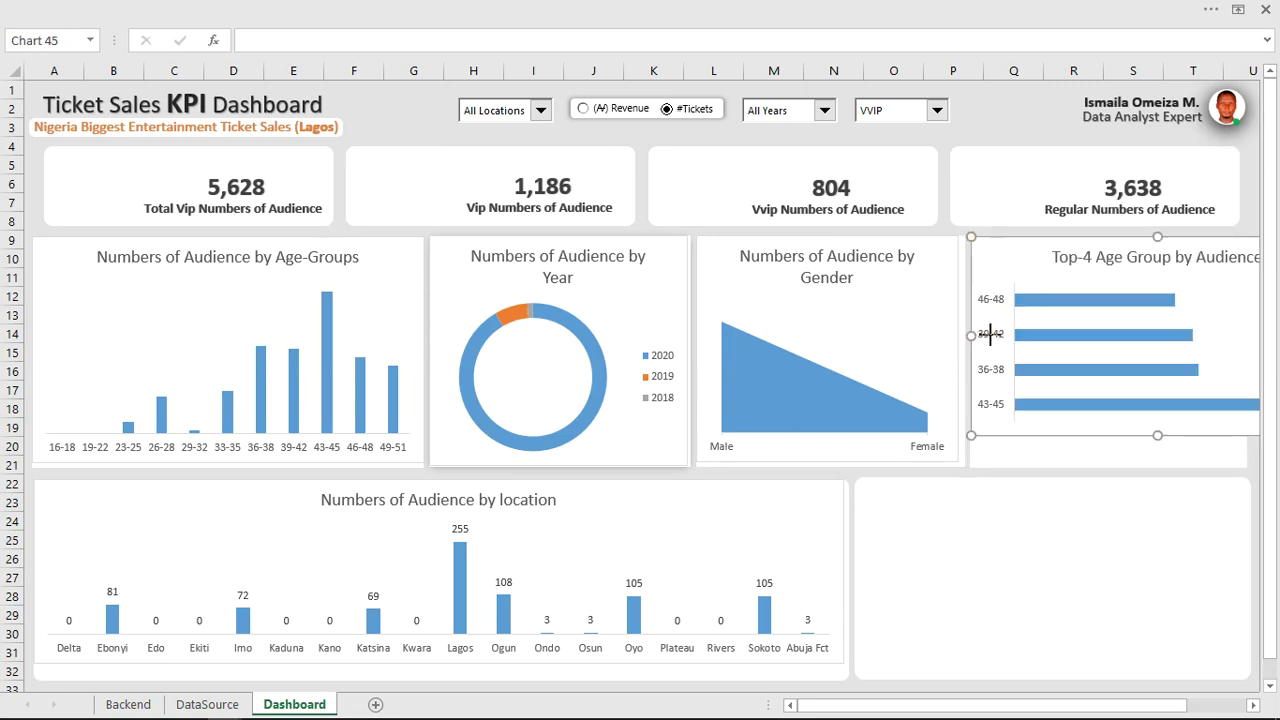
Resize and reposition the pasted bar chart so it fills the panel beside the gender chart.
{"action": "left_click_drag", "start_coordinate": [990, 336], "coordinate": [1053, 336]}
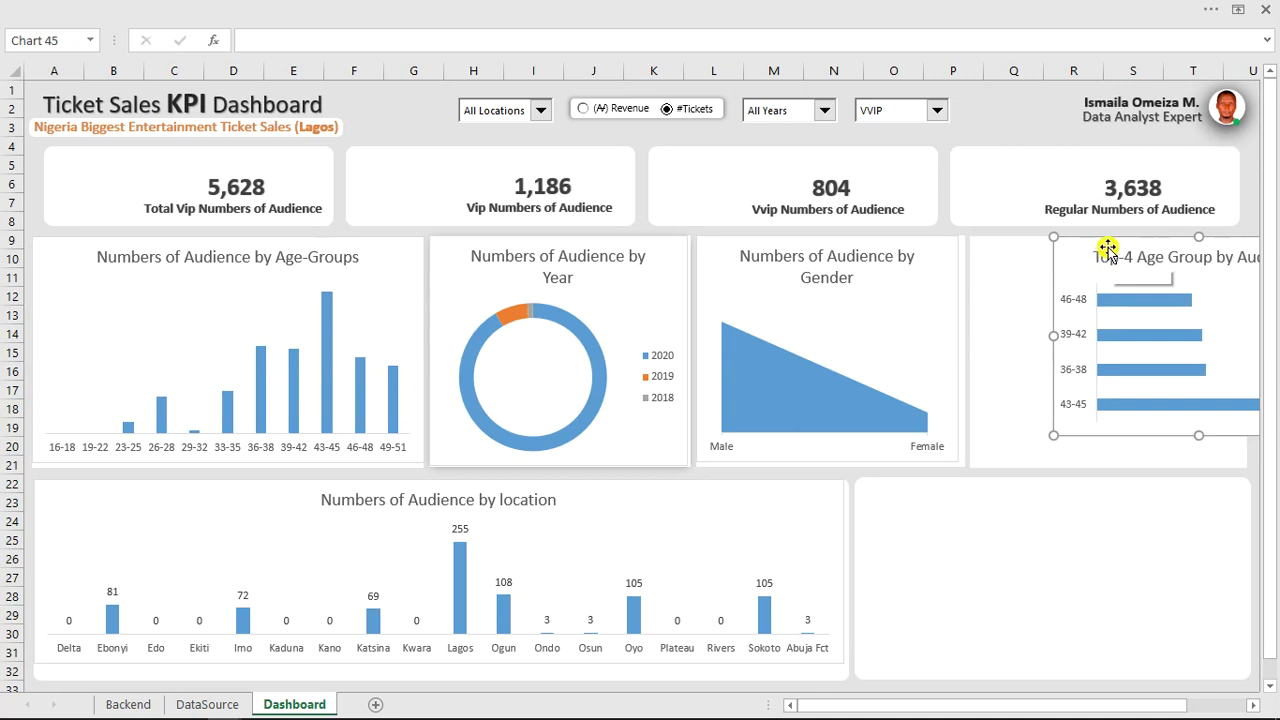
{"action": "left_click_drag", "start_coordinate": [1108, 250], "coordinate": [1035, 265]}
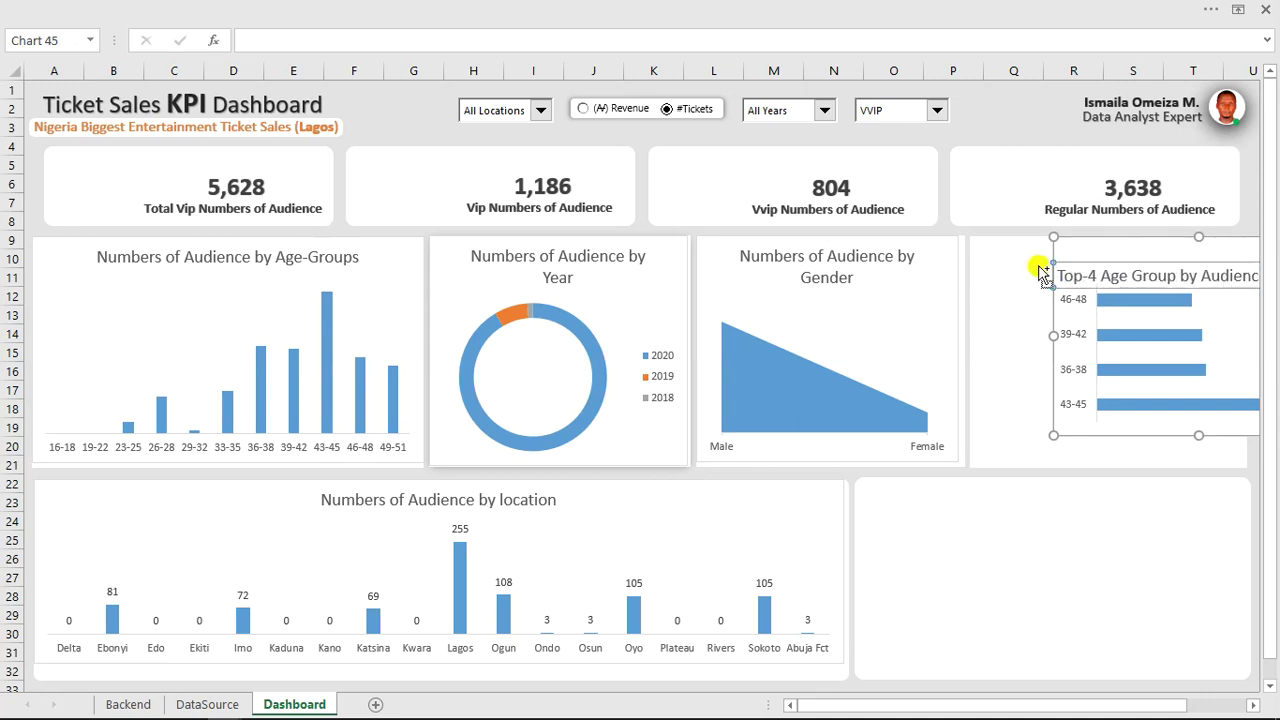
{"action": "key", "text": "ctrl+z"}
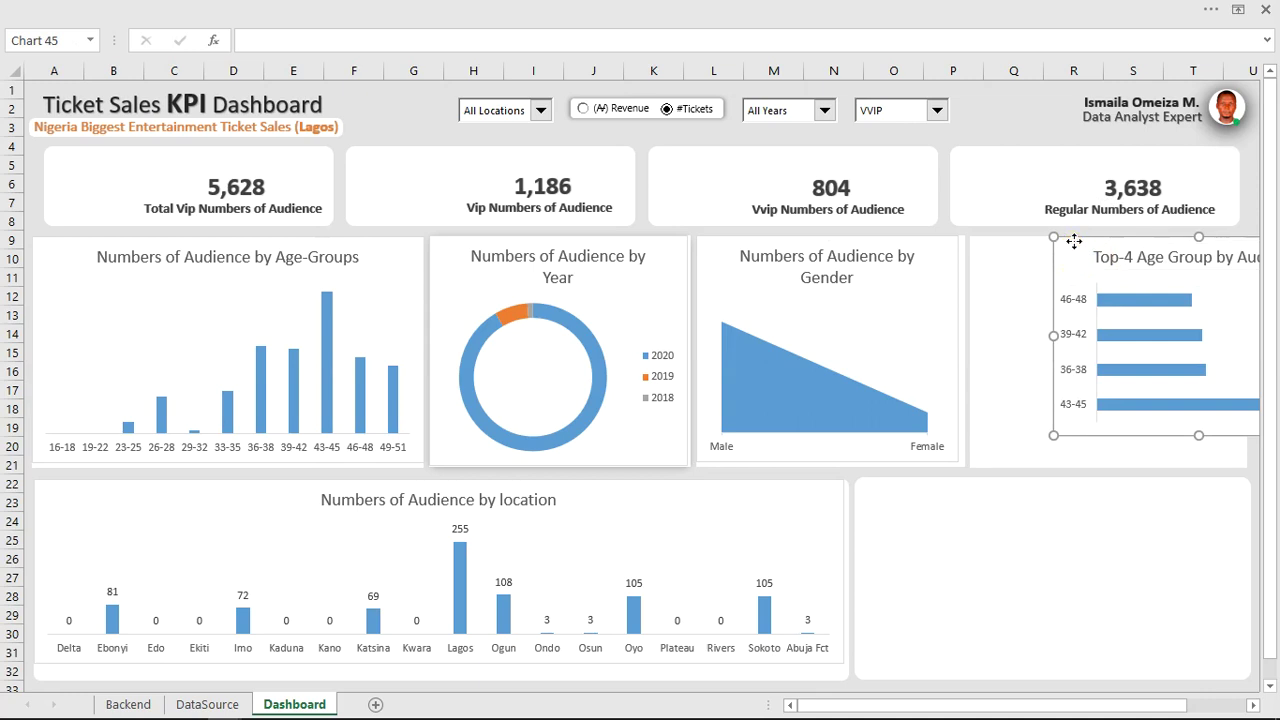
{"action": "left_click_drag", "start_coordinate": [1073, 241], "coordinate": [990, 250]}
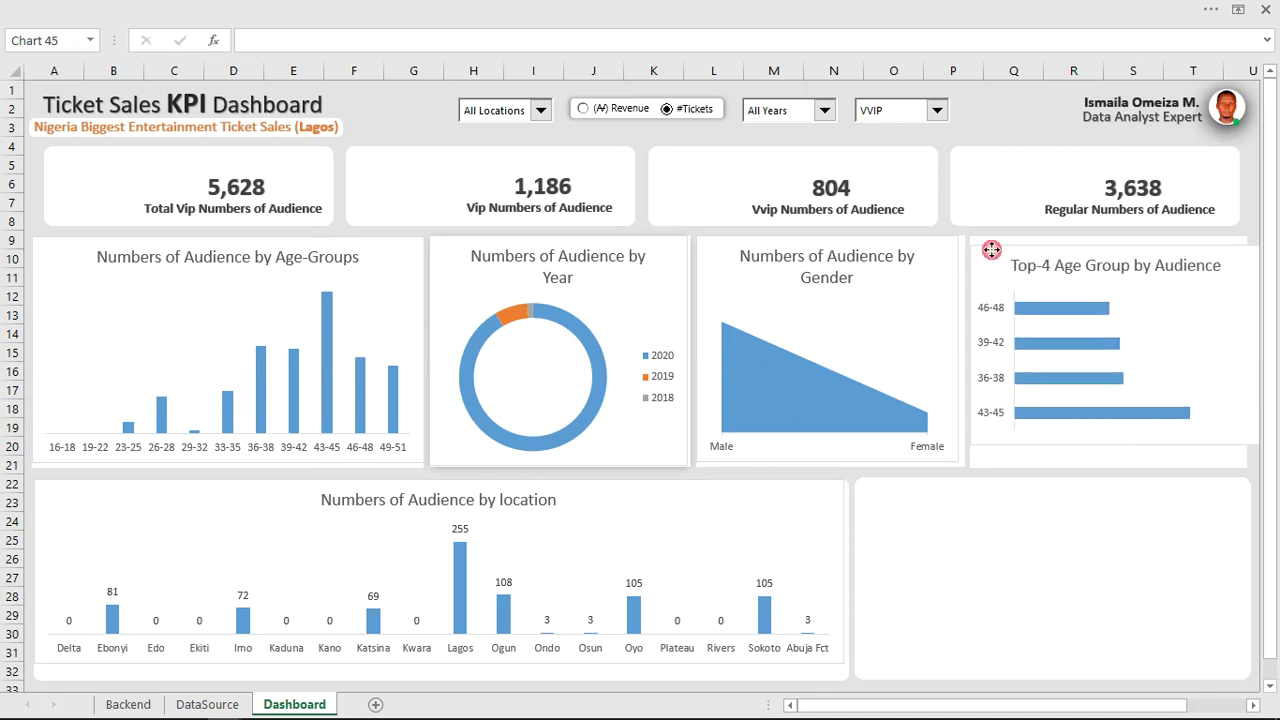
{"action": "left_click", "coordinate": [970, 330]}
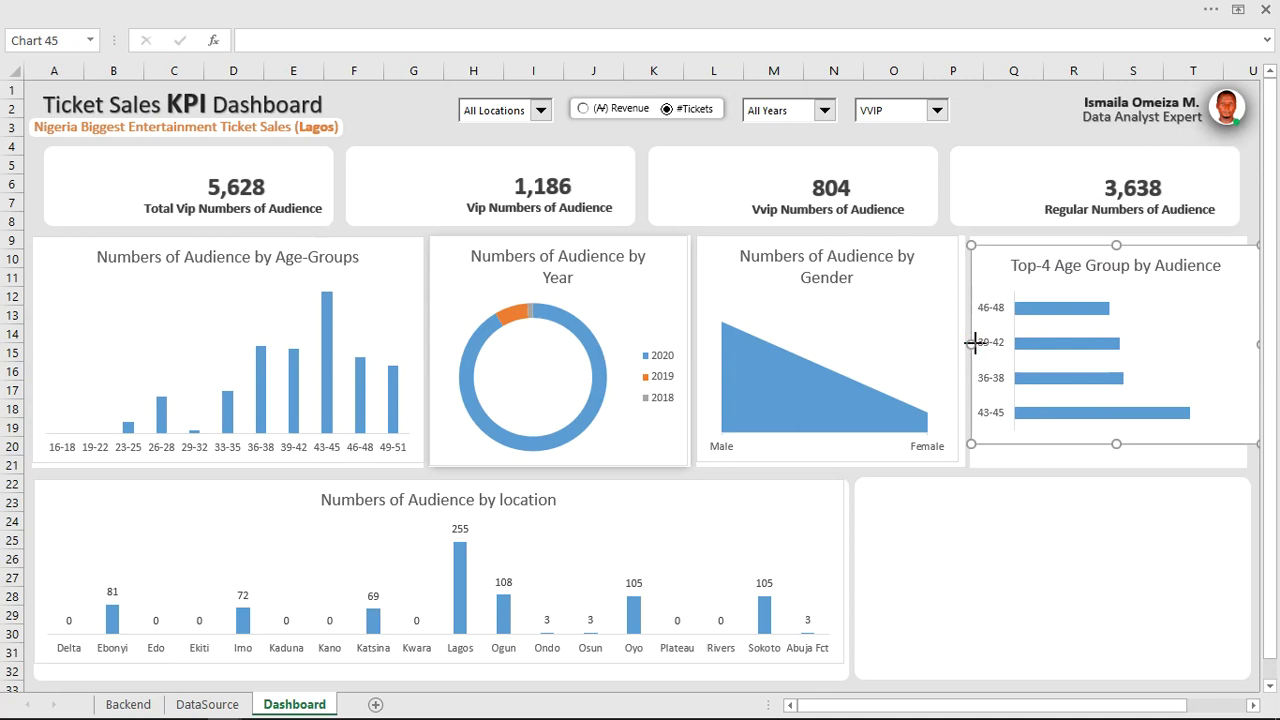
{"action": "left_click_drag", "start_coordinate": [973, 343], "coordinate": [1007, 343]}
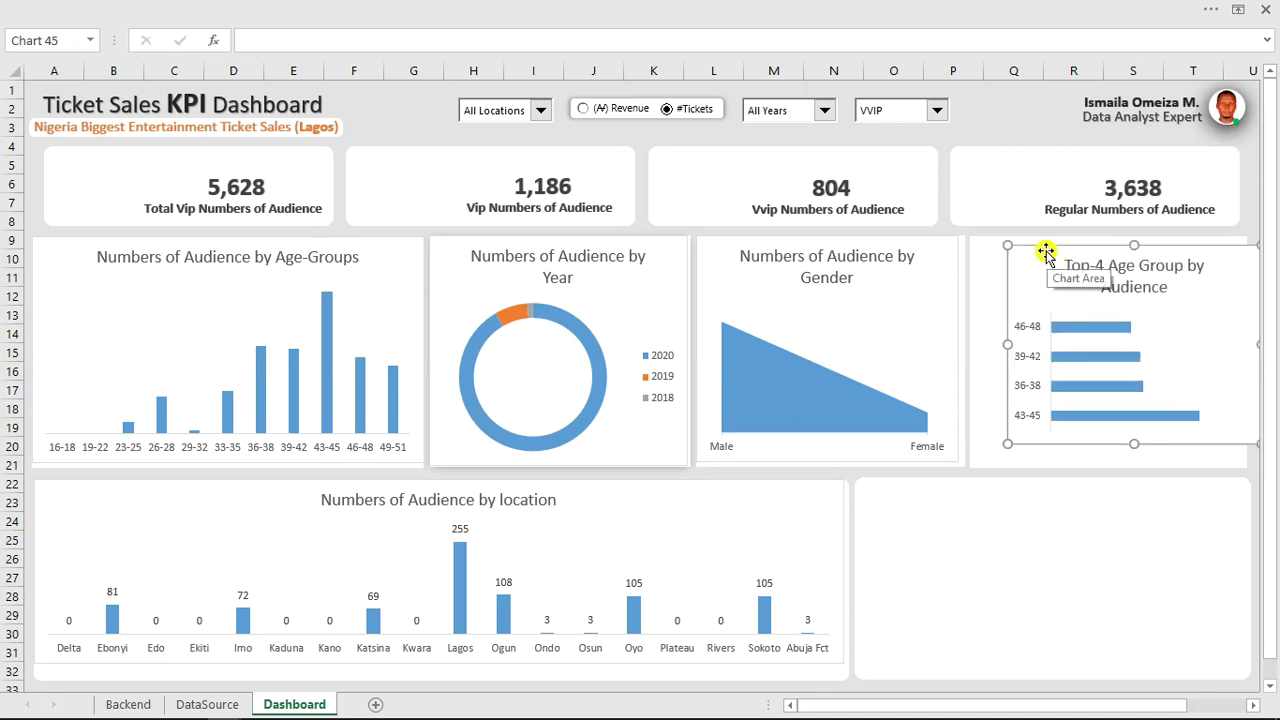
{"action": "left_click_drag", "start_coordinate": [1045, 250], "coordinate": [1009, 243]}
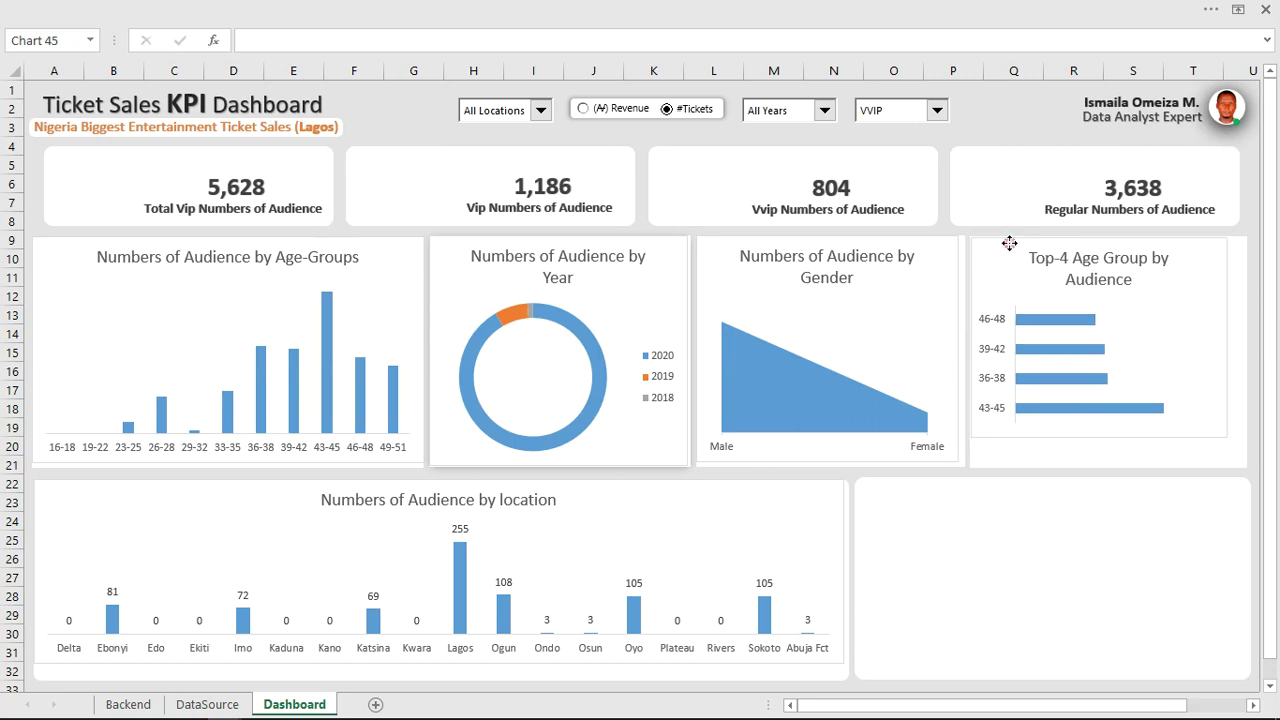
{"action": "left_click", "coordinate": [1224, 436]}
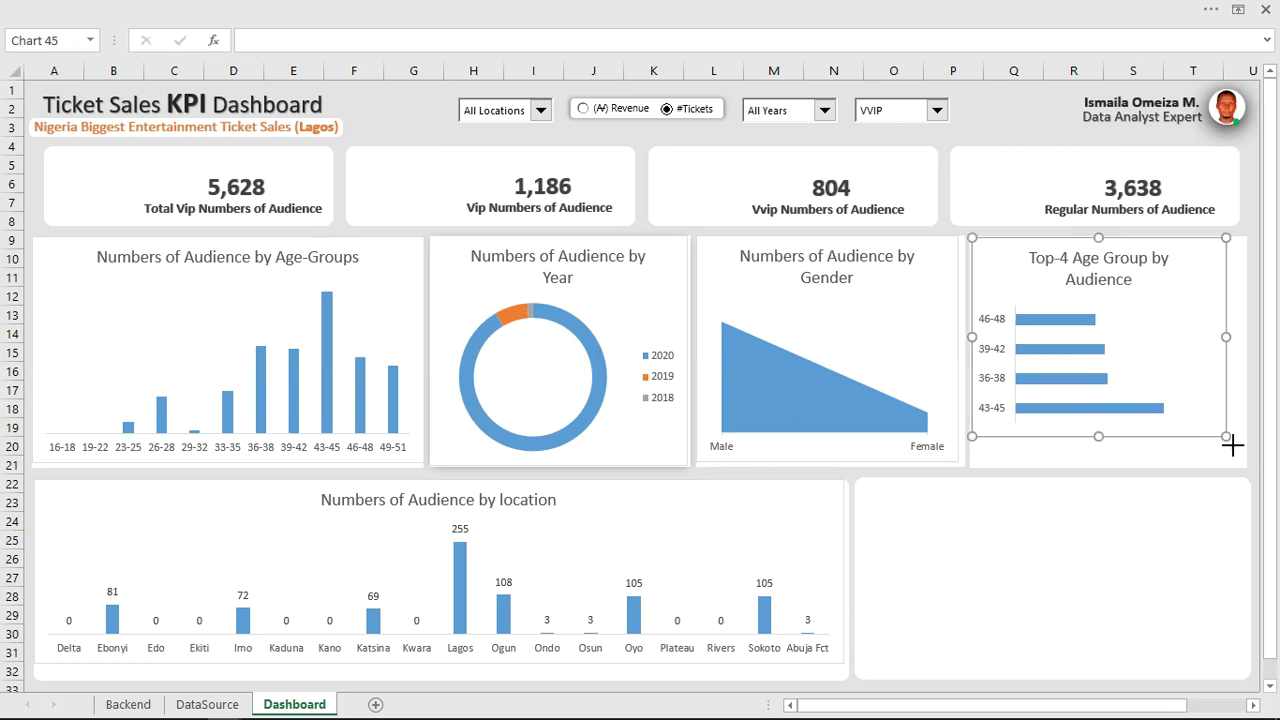
{"action": "left_click_drag", "start_coordinate": [1231, 447], "coordinate": [1246, 467]}
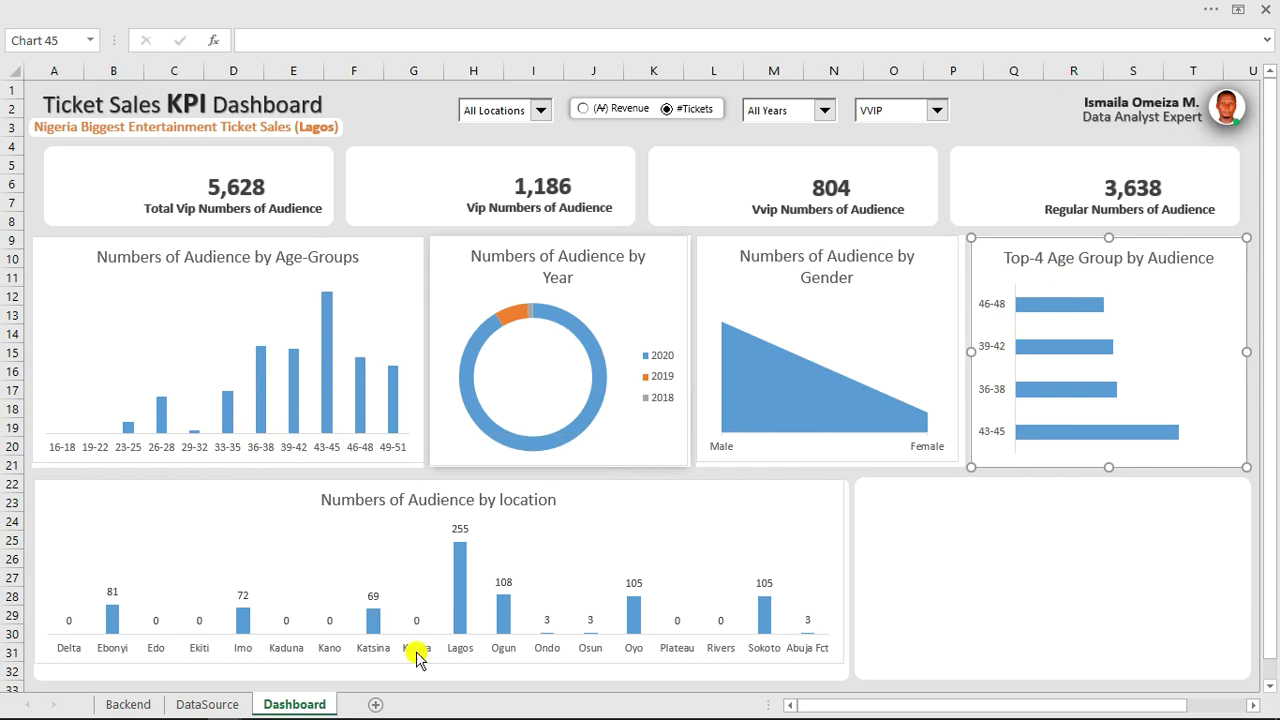
Add a fourth count, 4, in cell U34 beneath the Top 3 Locations table on the Backend sheet.
{"action": "left_click", "coordinate": [144, 708]}
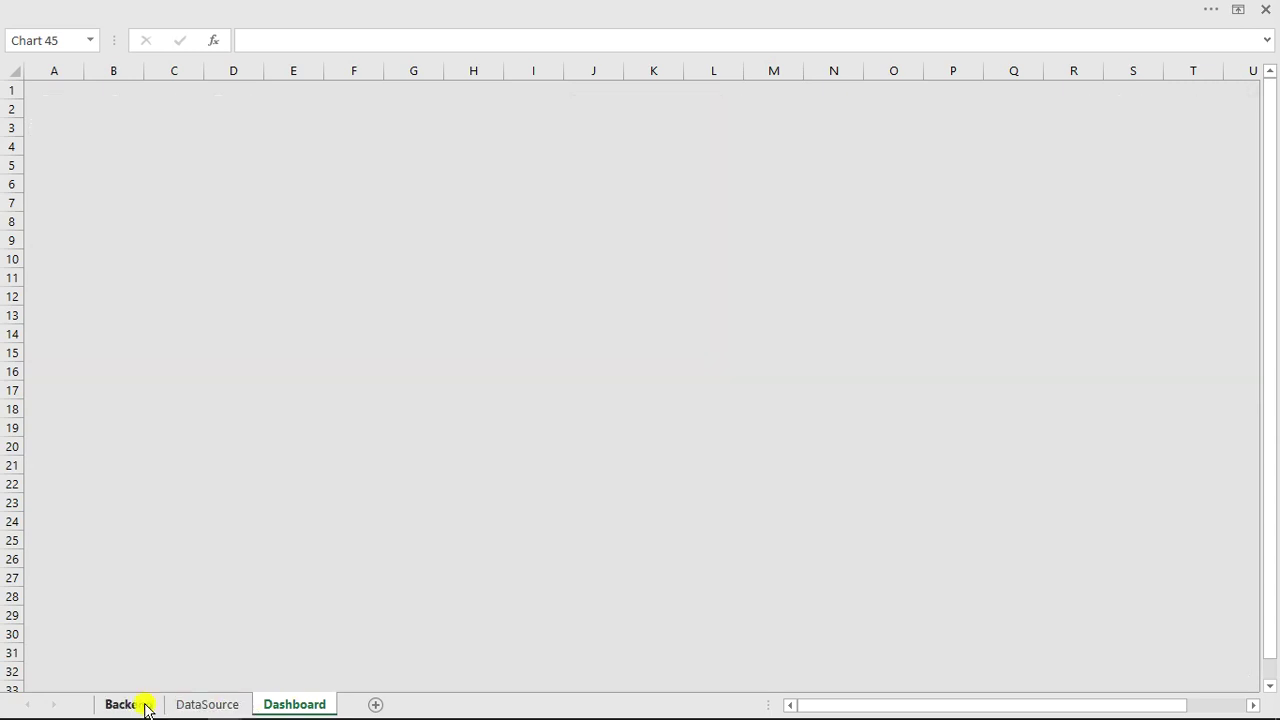
{"action": "scroll", "coordinate": [875, 641], "scroll_direction": "down", "scroll_amount": 3}
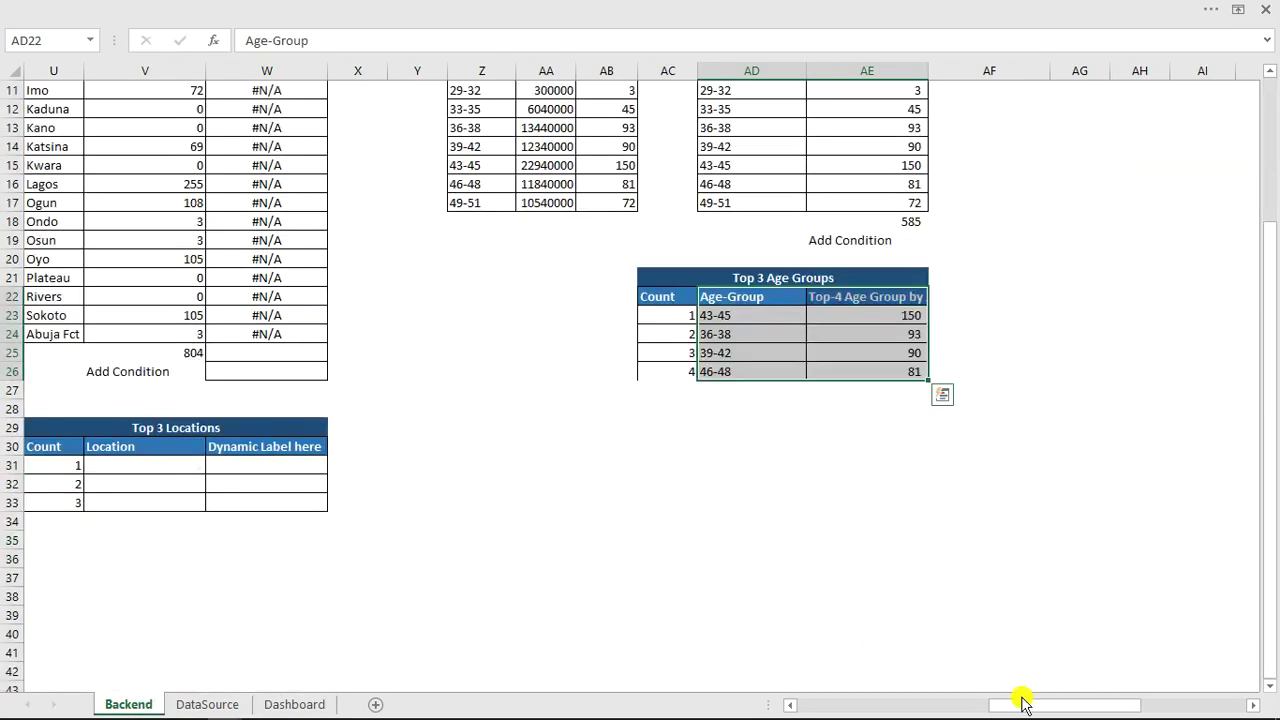
{"action": "left_click_drag", "start_coordinate": [1022, 706], "coordinate": [973, 706]}
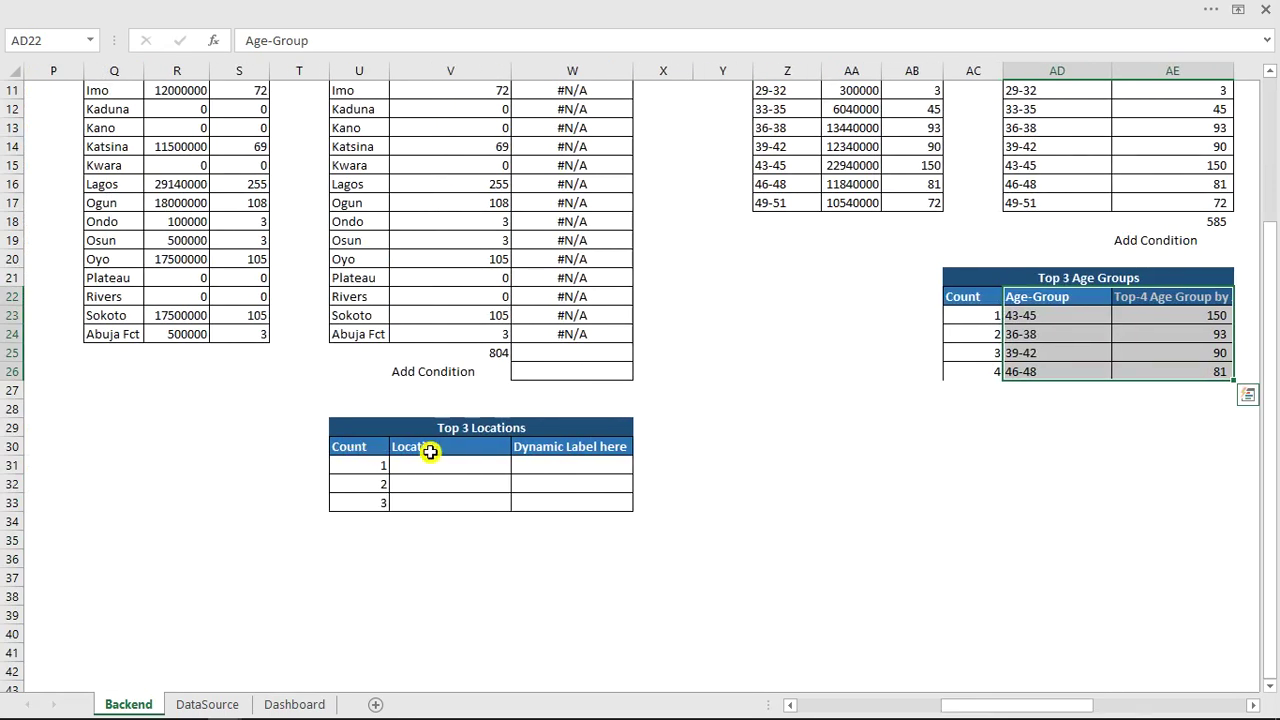
{"action": "left_click", "coordinate": [596, 463]}
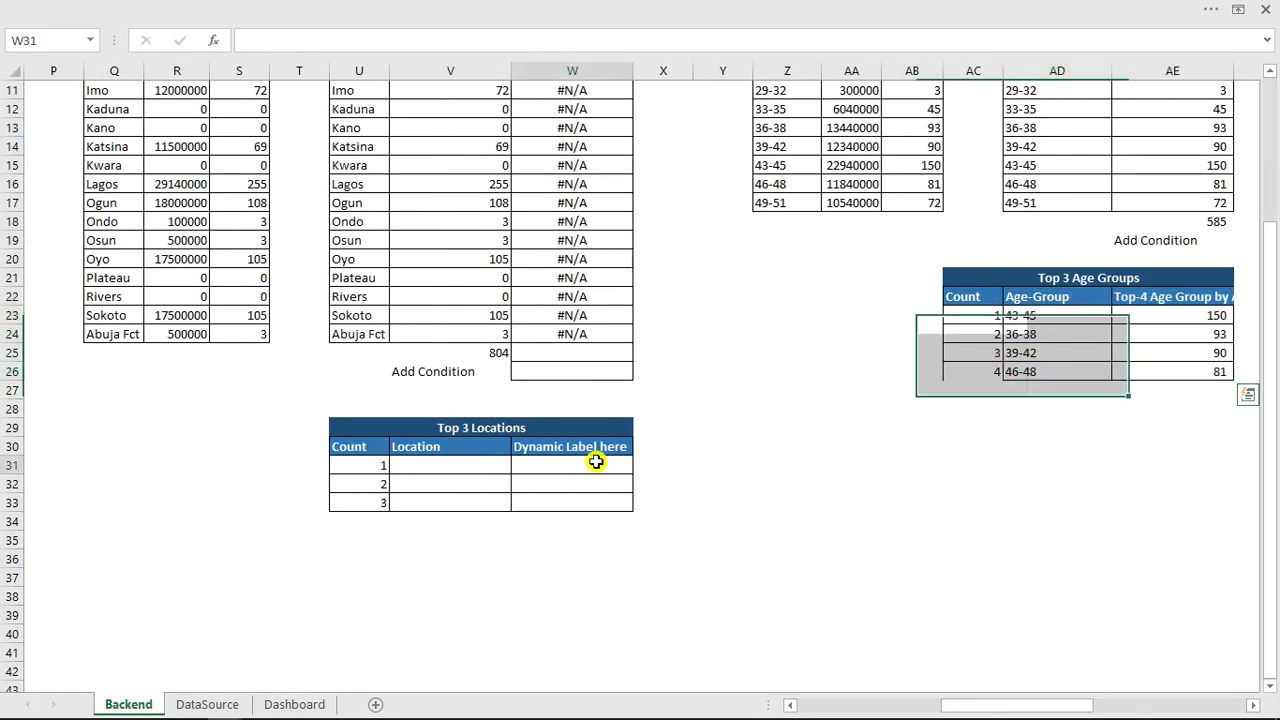
{"action": "left_click", "coordinate": [379, 521]}
{"action": "type", "text": "4"}
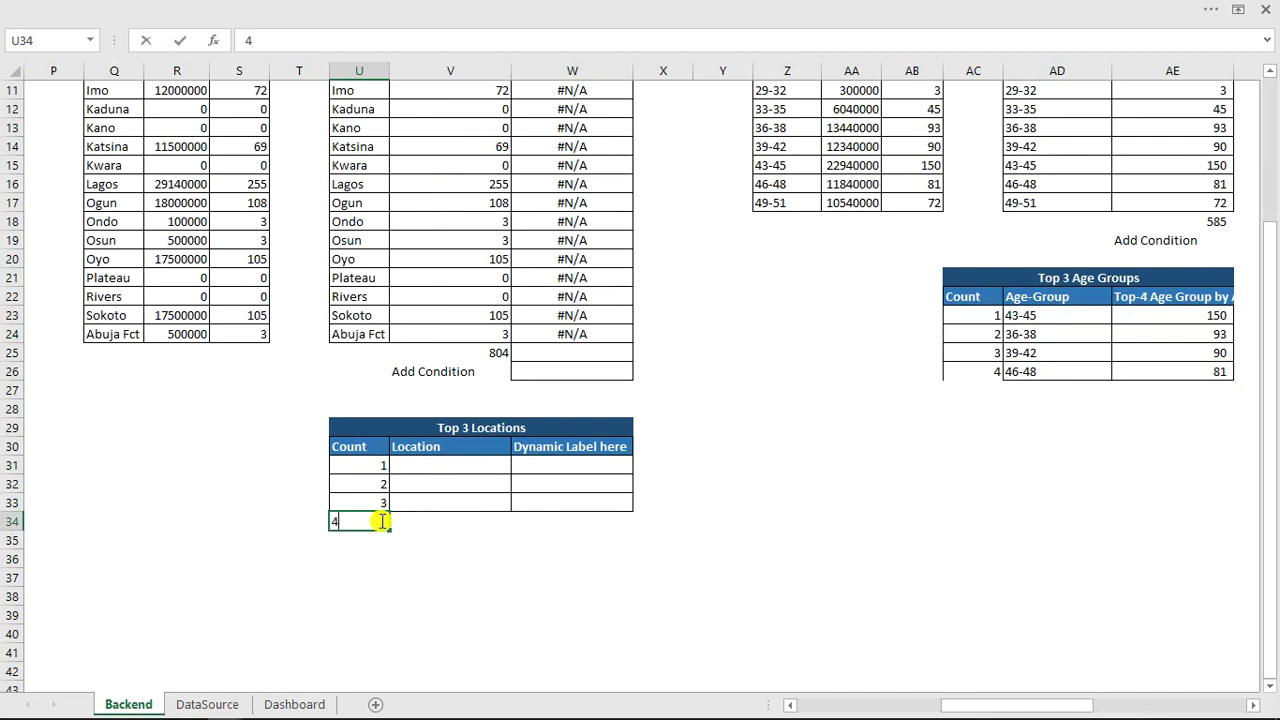
{"action": "left_click", "coordinate": [528, 556]}
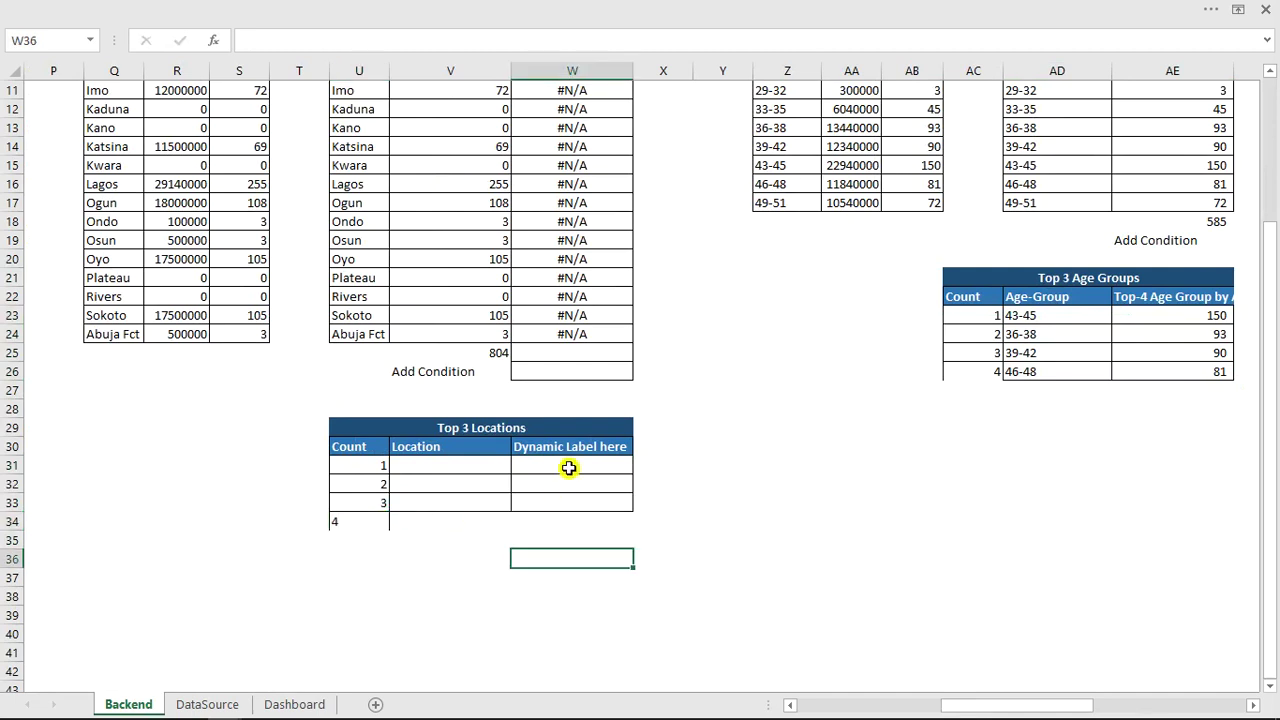
Start a LARGE formula in W31 of the Top 3 Locations table, using audience range V7:V24 and the count in U31.
{"action": "left_click", "coordinate": [568, 468]}
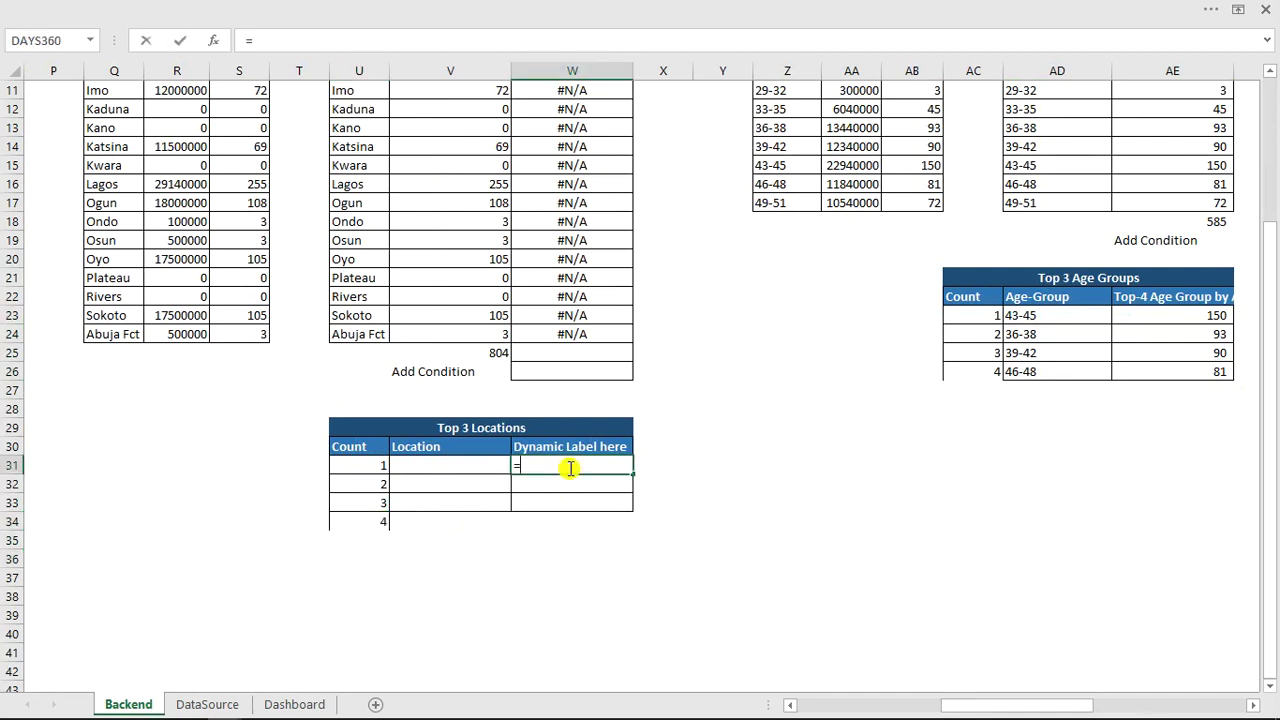
{"action": "type", "text": "=la"}
{"action": "key", "text": "Tab"}
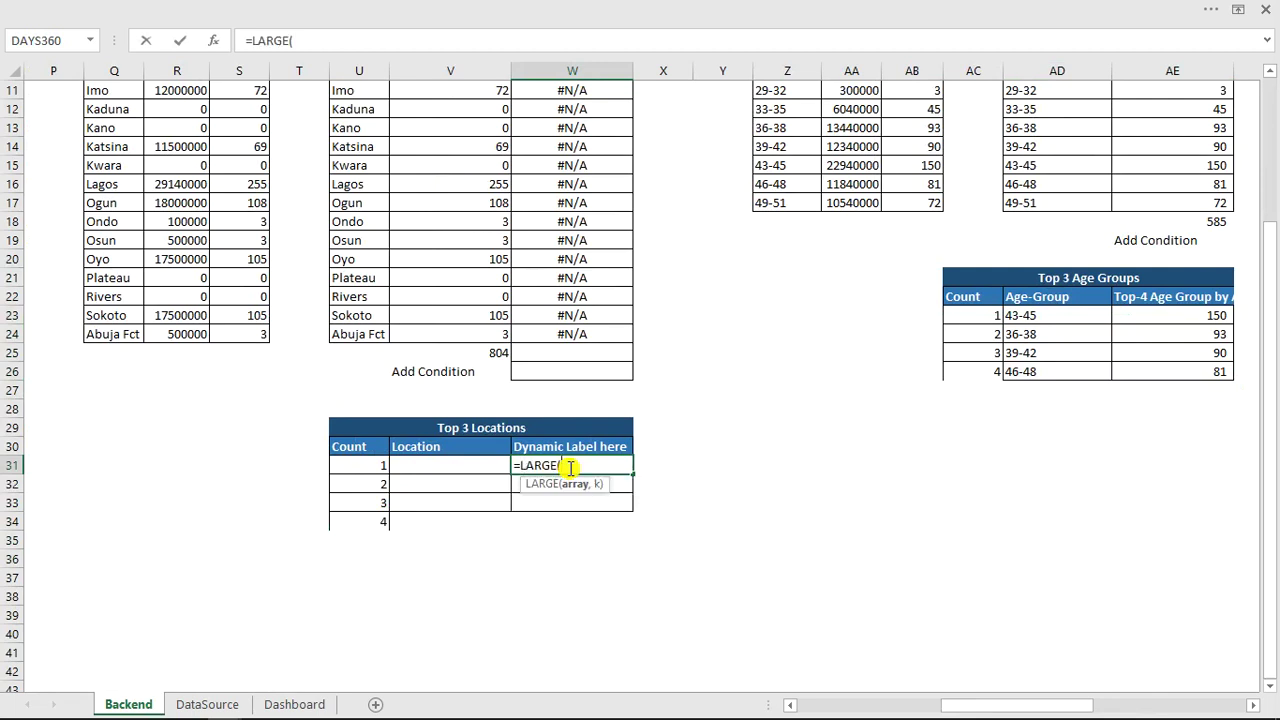
{"action": "scroll", "coordinate": [568, 461], "scroll_direction": "up", "scroll_amount": 4}
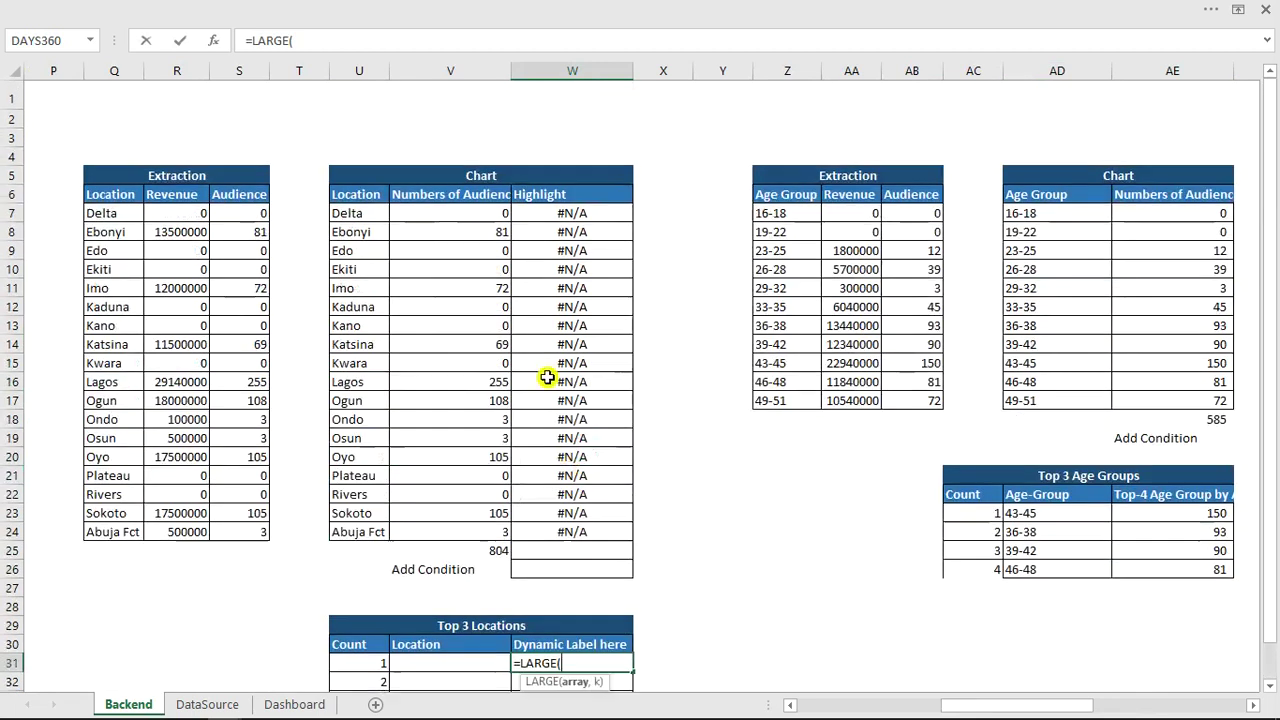
{"action": "left_click", "coordinate": [469, 216]}
{"action": "left_click_drag", "start_coordinate": [469, 216], "coordinate": [446, 524]}
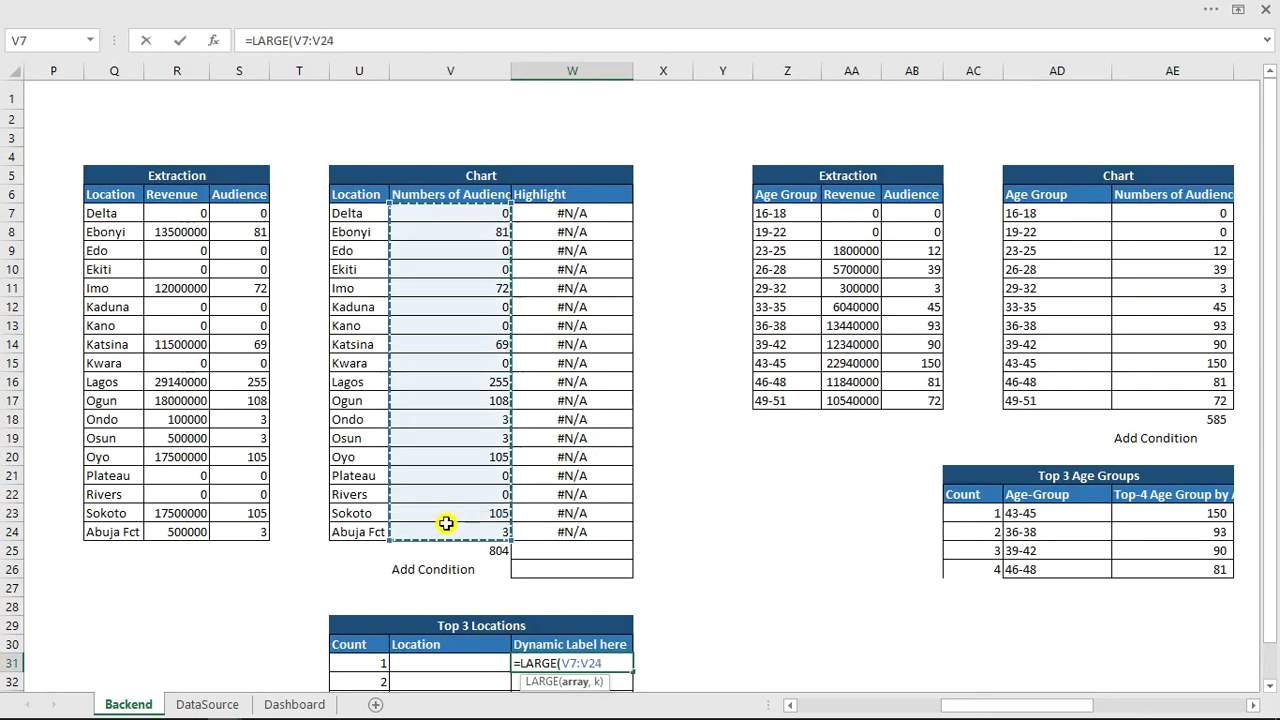
{"action": "type", "text": ","}
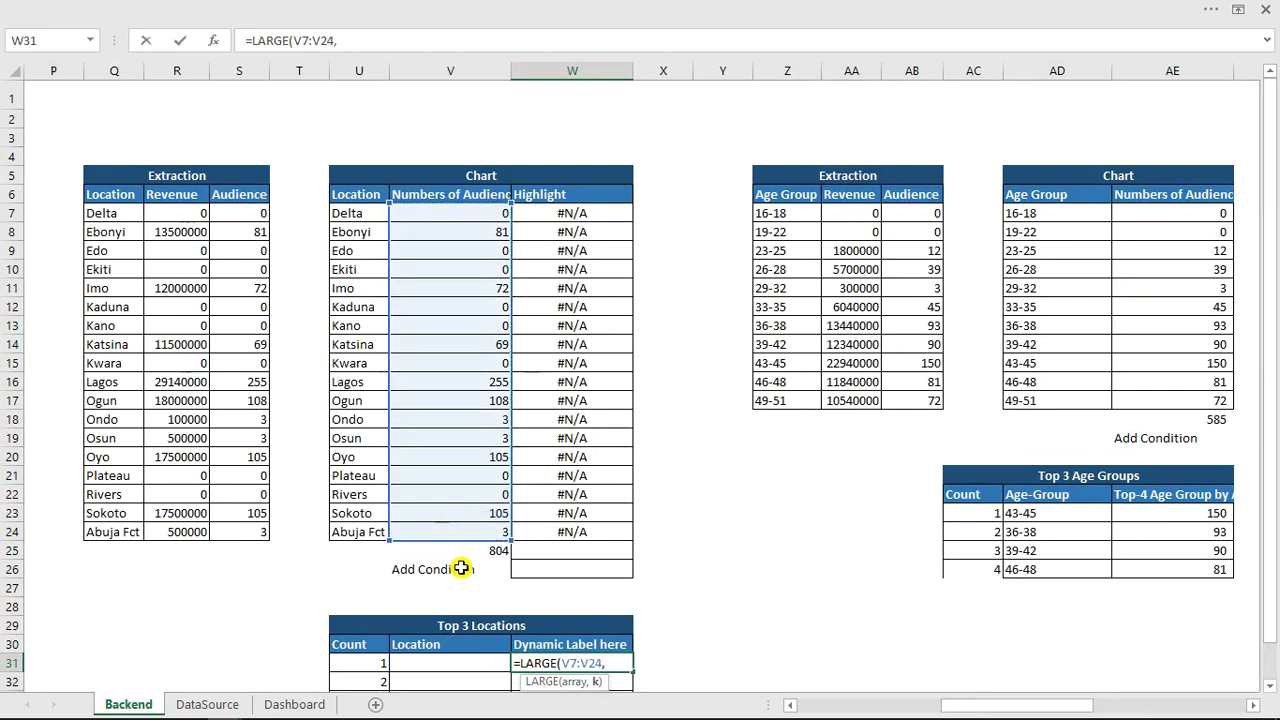
{"action": "left_click", "coordinate": [345, 665]}
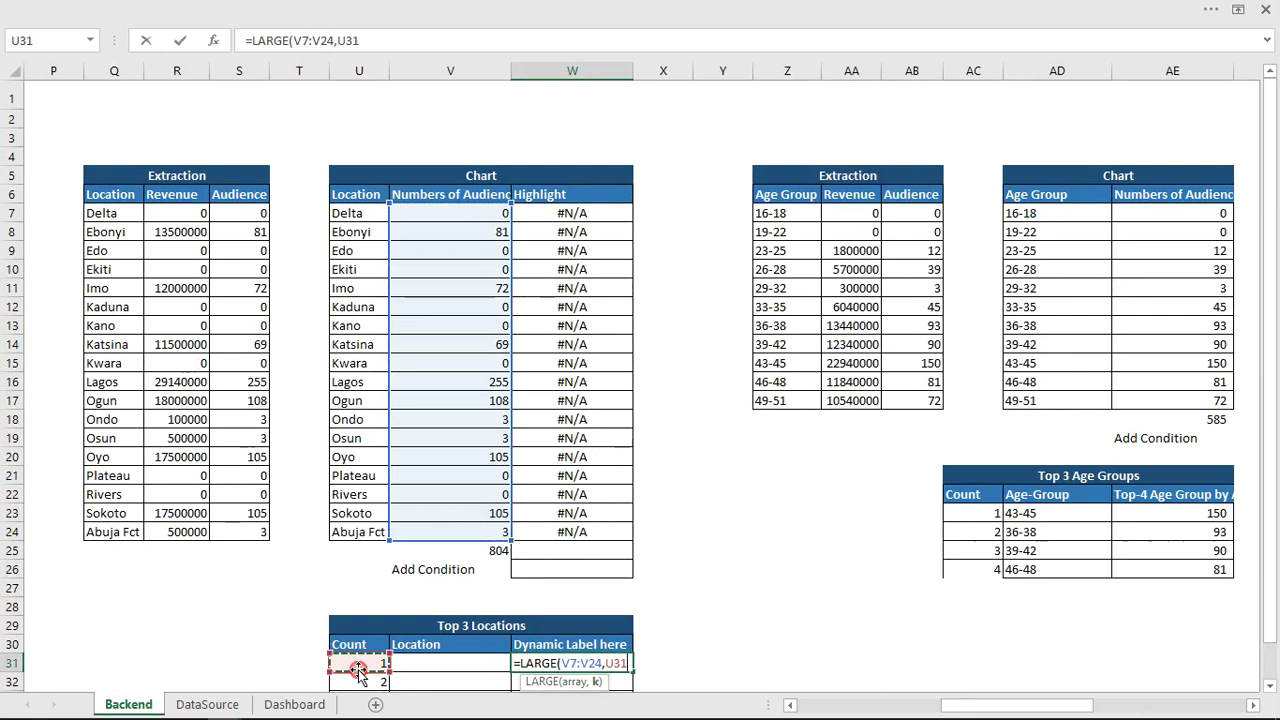
Make the LARGE formula's range absolute as $V$7:$V$24 and enter the formula in W31.
{"action": "left_click", "coordinate": [295, 41]}
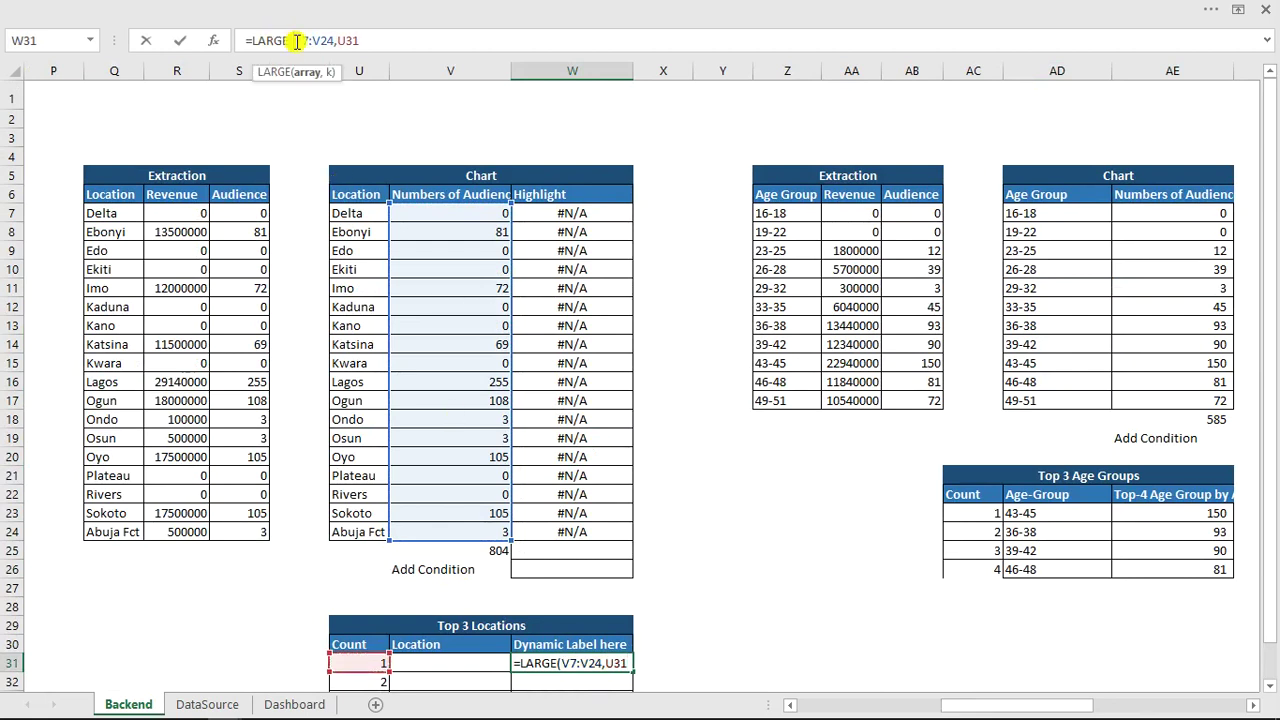
{"action": "type", "text": "$"}
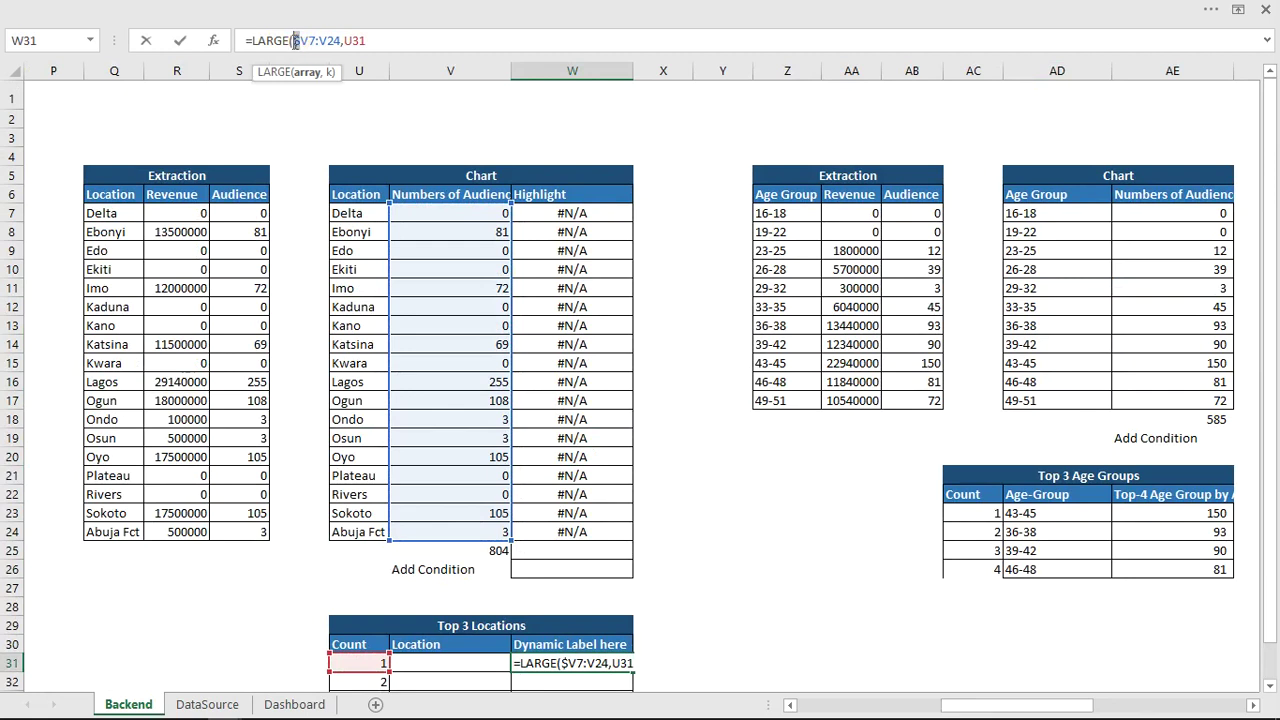
{"action": "left_click_drag", "start_coordinate": [295, 41], "coordinate": [321, 41]}
{"action": "left_click", "coordinate": [309, 40]}
{"action": "type", "text": "$"}
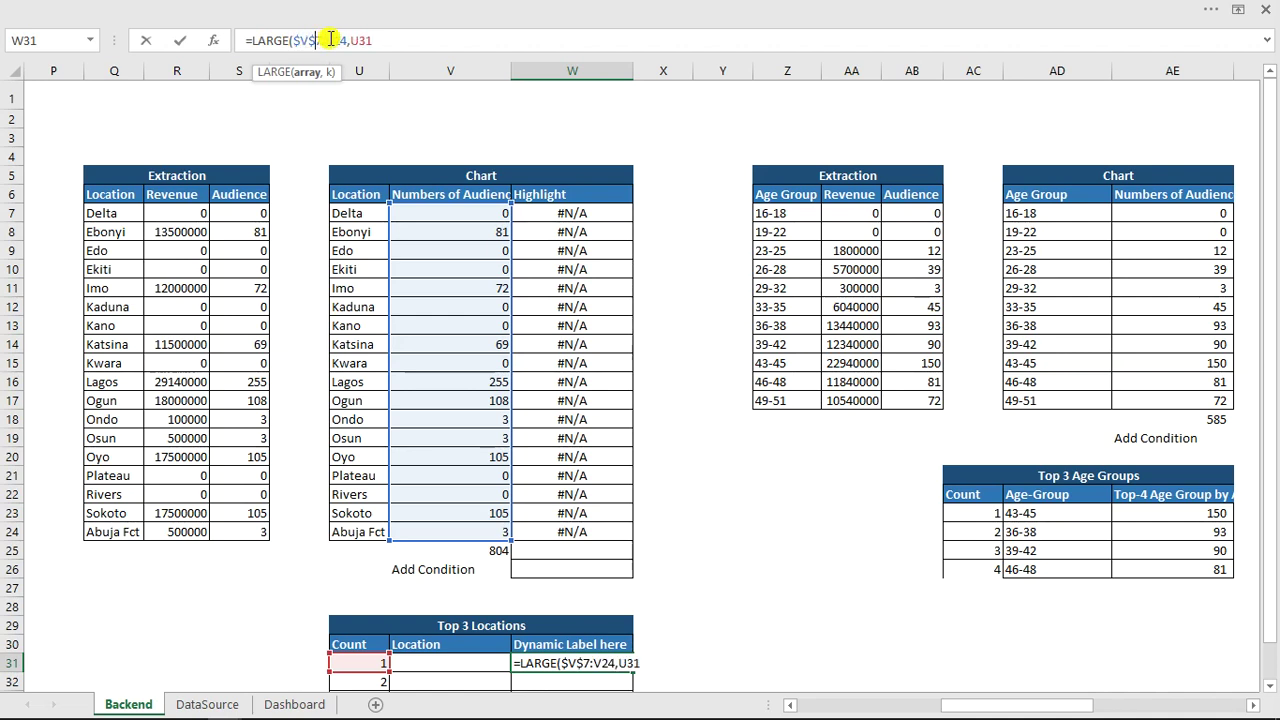
{"action": "left_click", "coordinate": [327, 40]}
{"action": "type", "text": "$V$"}
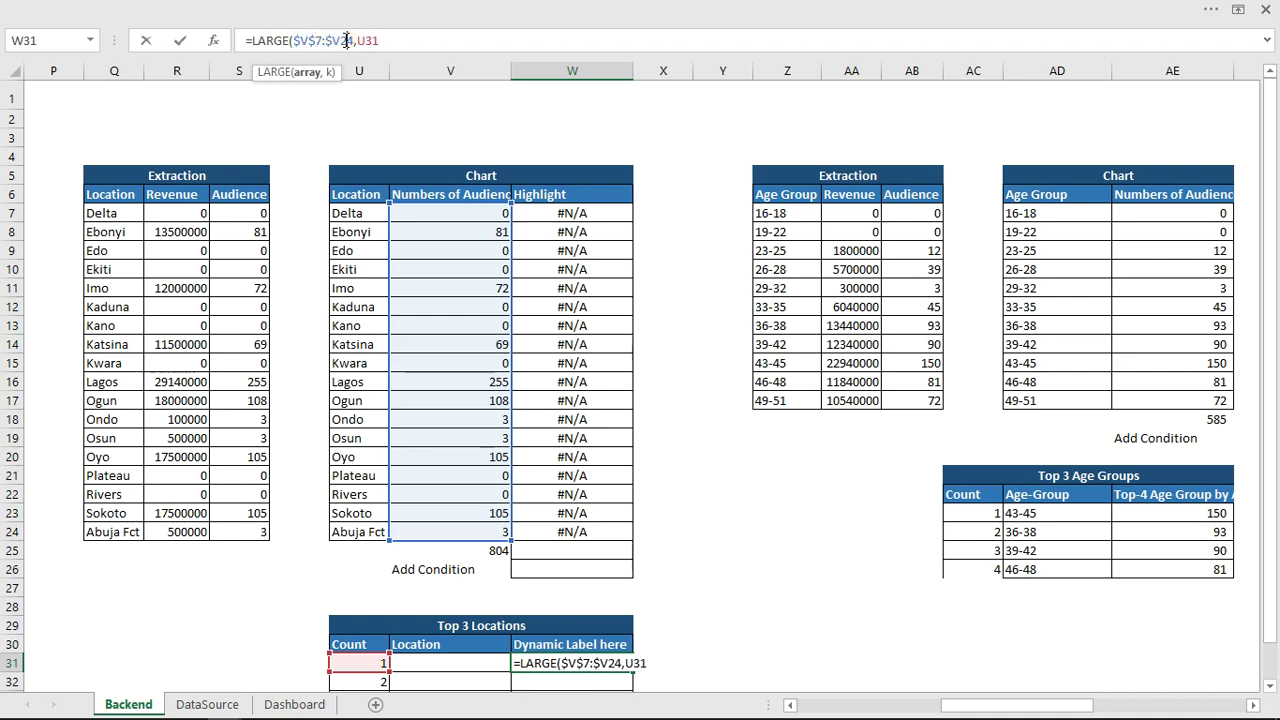
{"action": "left_click", "coordinate": [341, 40]}
{"action": "type", "text": "$"}
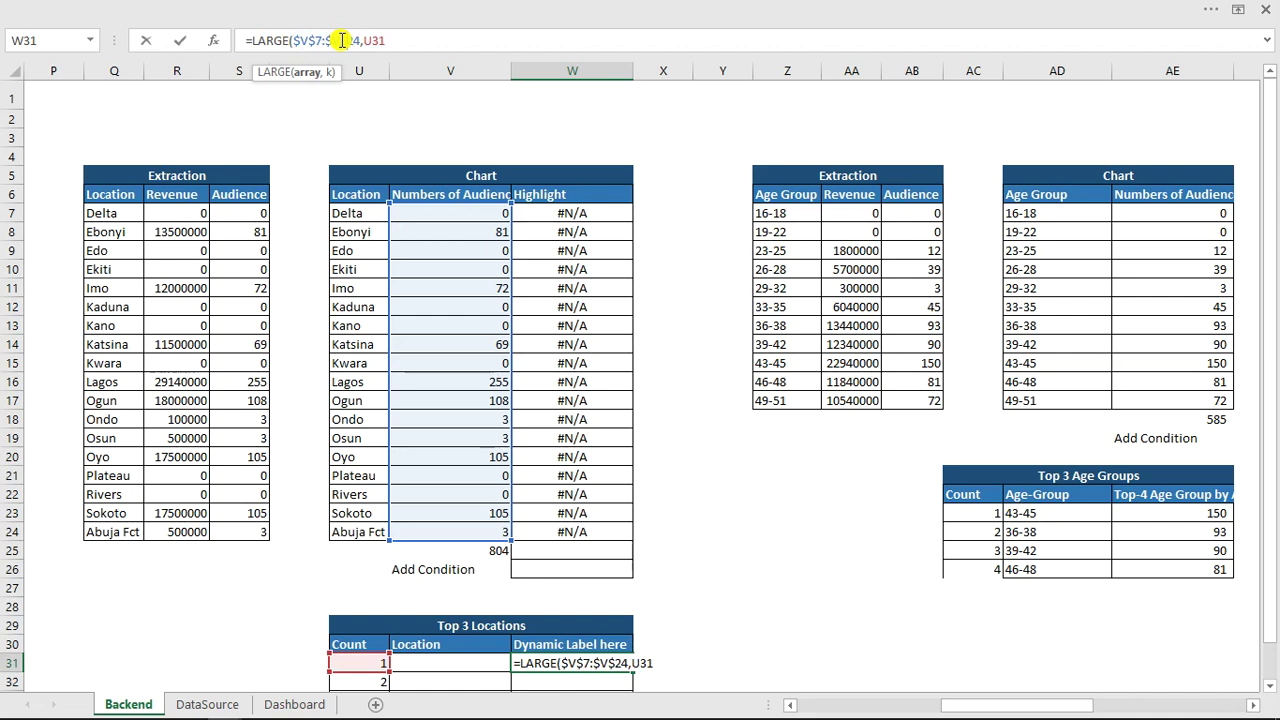
{"action": "key", "text": "ctrl+Return"}
{"action": "key", "text": "Return"}
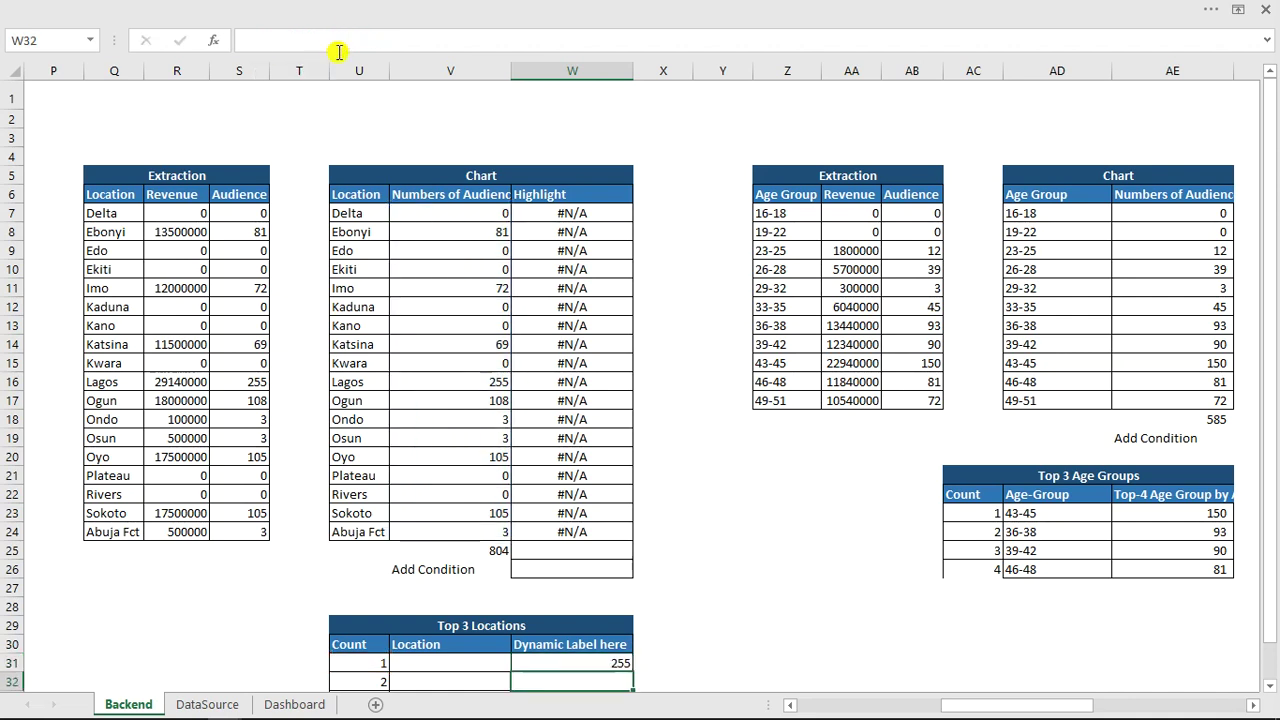
Fill the LARGE formula from W31 down to W34 for all four counts.
{"action": "scroll", "coordinate": [543, 280], "scroll_direction": "down", "scroll_amount": 3}
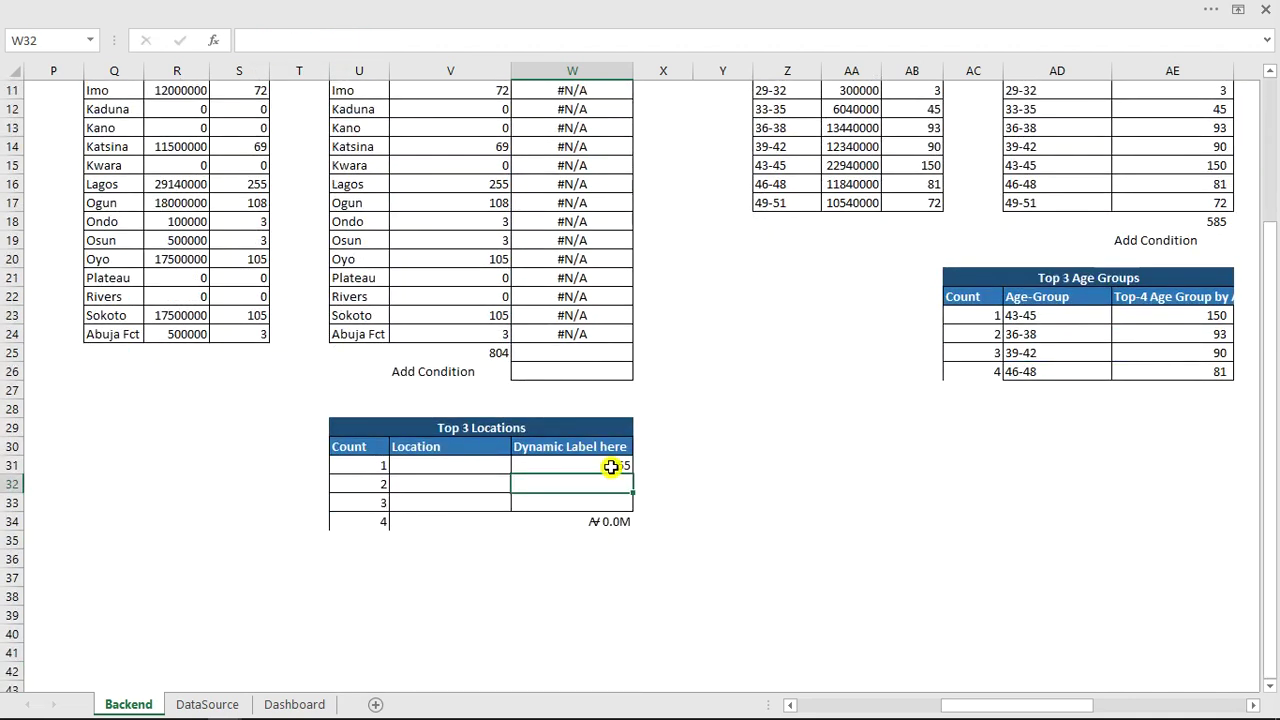
{"action": "left_click", "coordinate": [611, 467]}
{"action": "left_click_drag", "start_coordinate": [629, 493], "coordinate": [621, 536]}
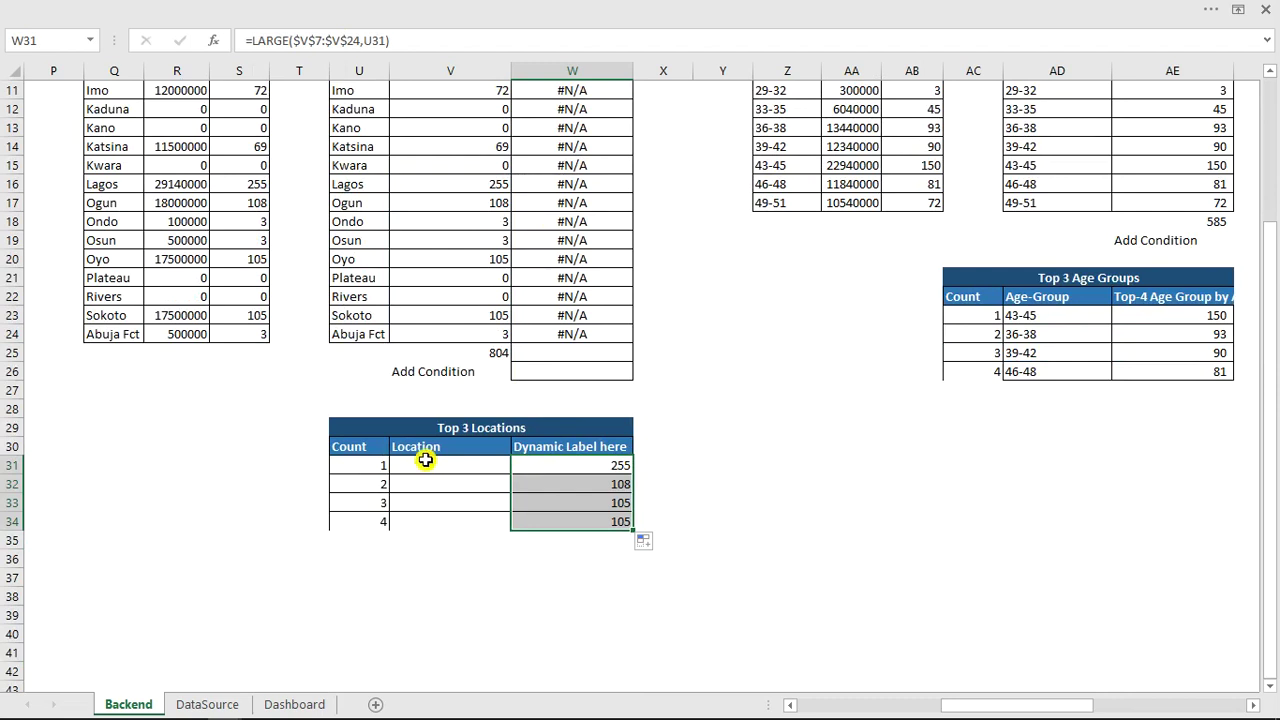
Start an INDEX formula in V31 under Location, with the chart table's location names as the absolute array $U$7:$U$24.
{"action": "left_click", "coordinate": [425, 459]}
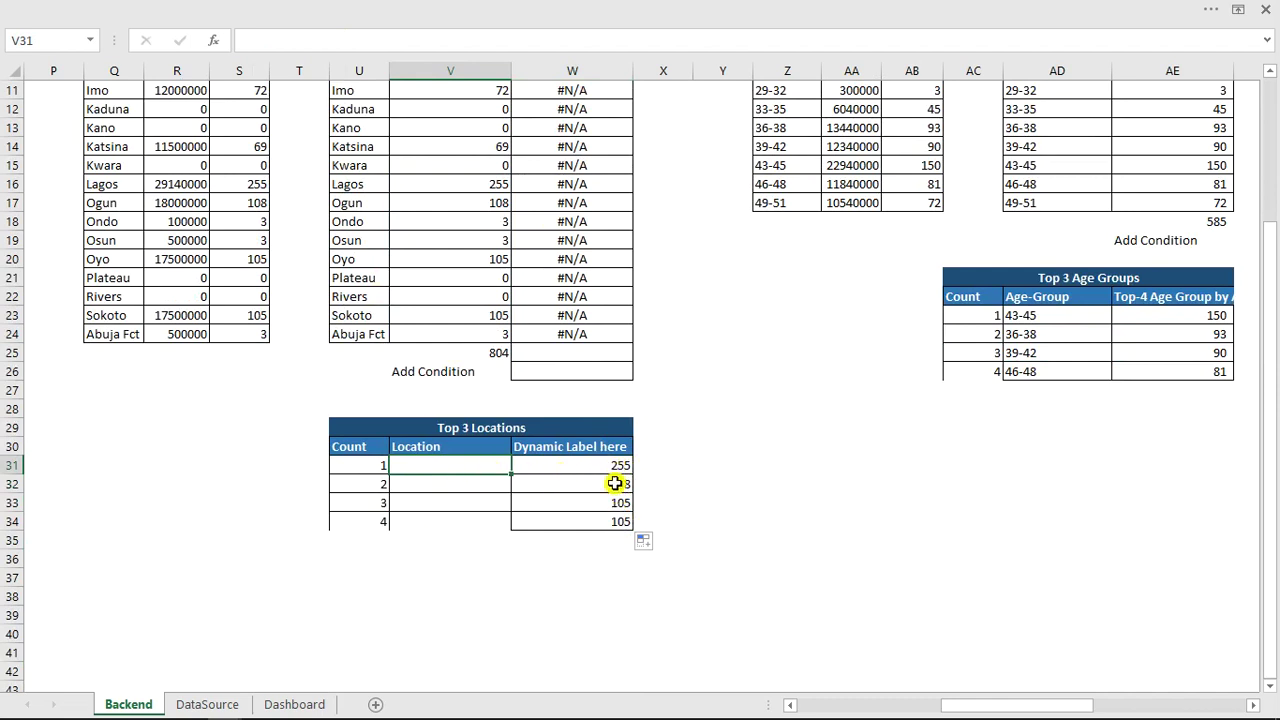
{"action": "type", "text": "="}
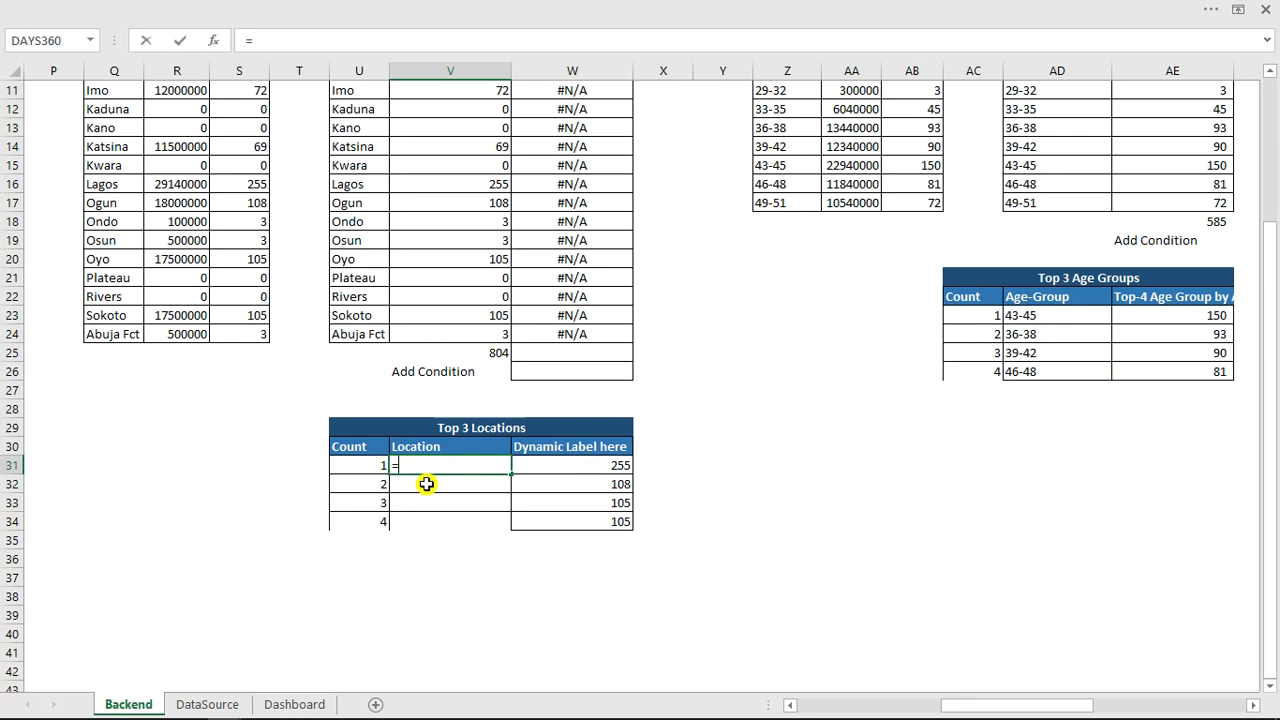
{"action": "type", "text": "ind"}
{"action": "key", "text": "Tab"}
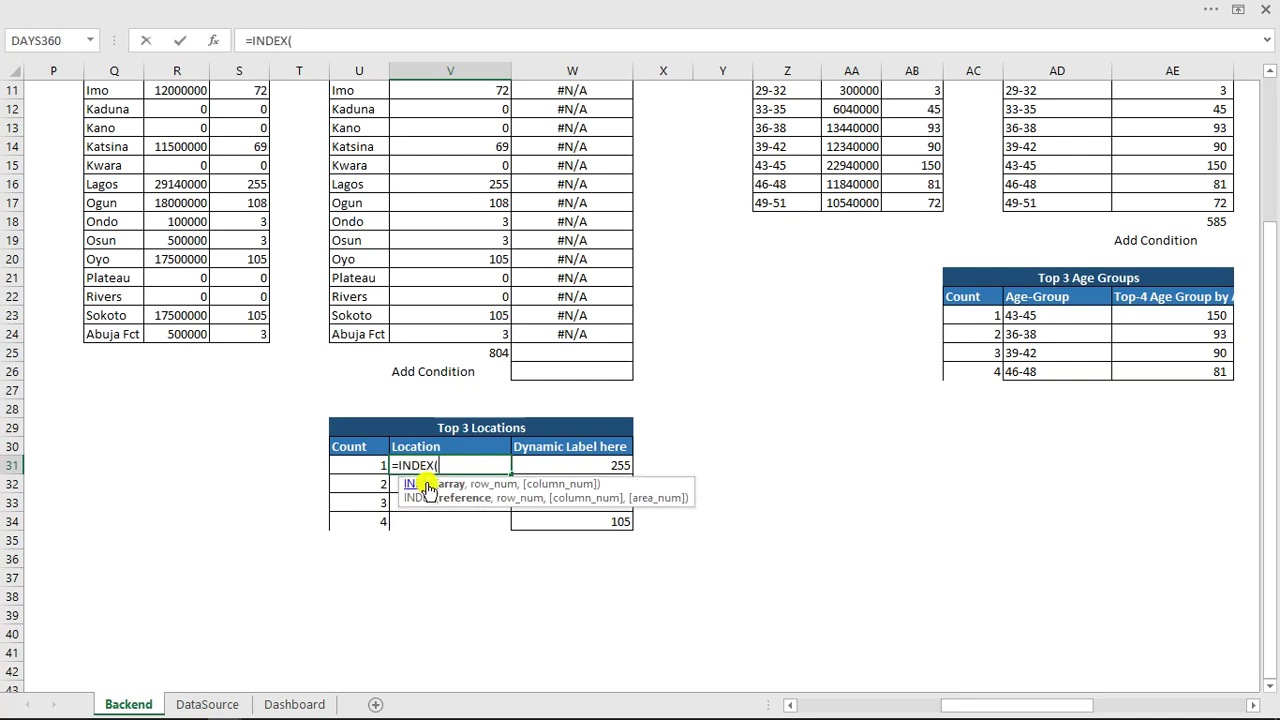
{"action": "scroll", "coordinate": [394, 330], "scroll_direction": "up", "scroll_amount": 4}
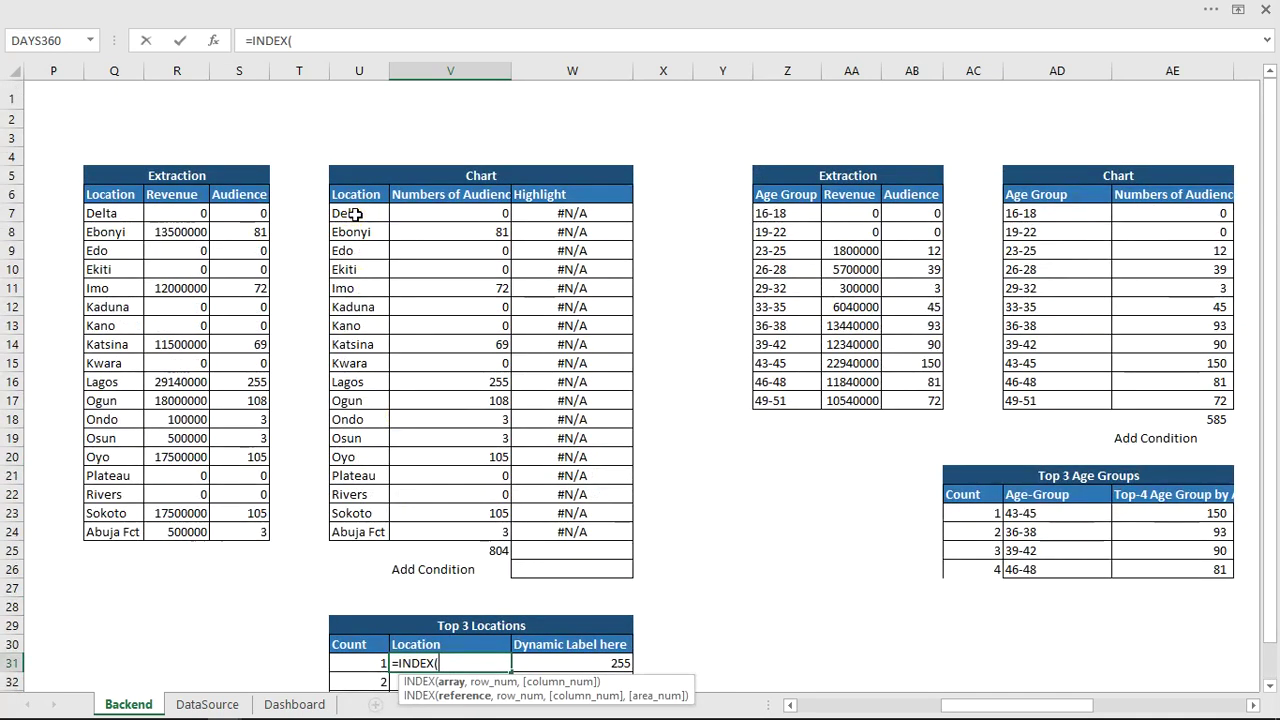
{"action": "left_click_drag", "start_coordinate": [355, 213], "coordinate": [366, 530]}
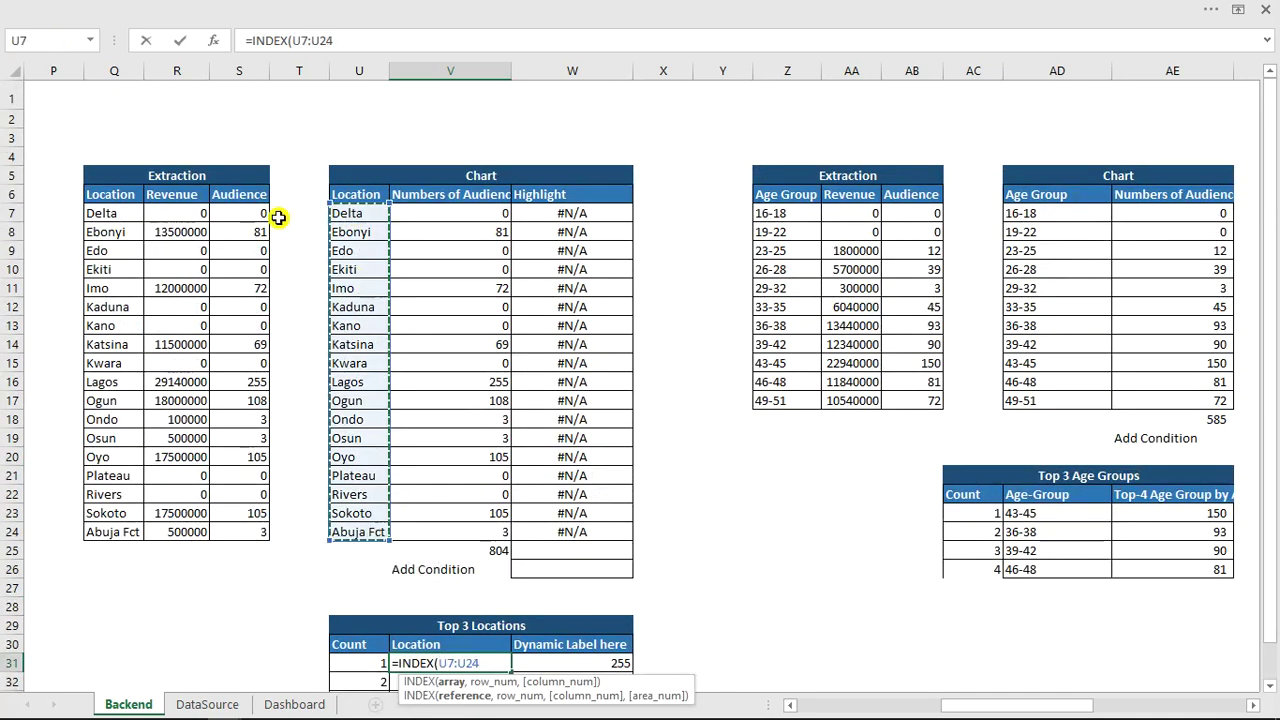
{"action": "left_click", "coordinate": [300, 40]}
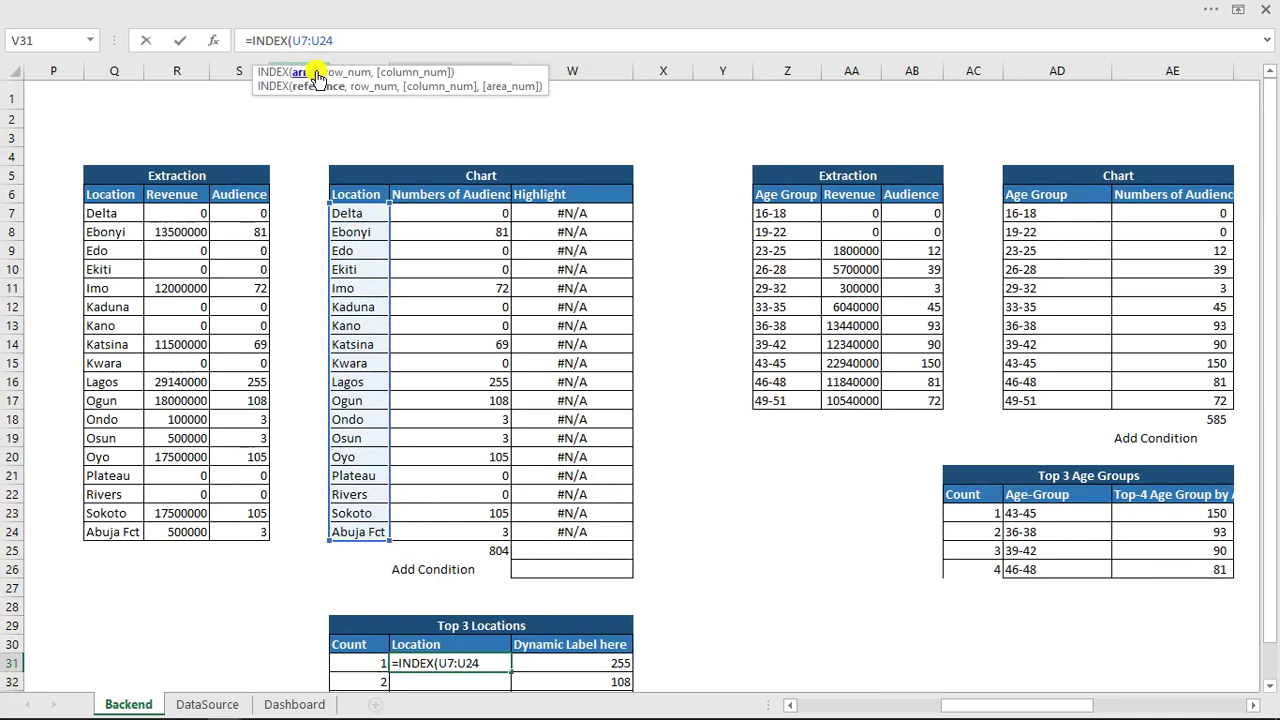
{"action": "type", "text": "$"}
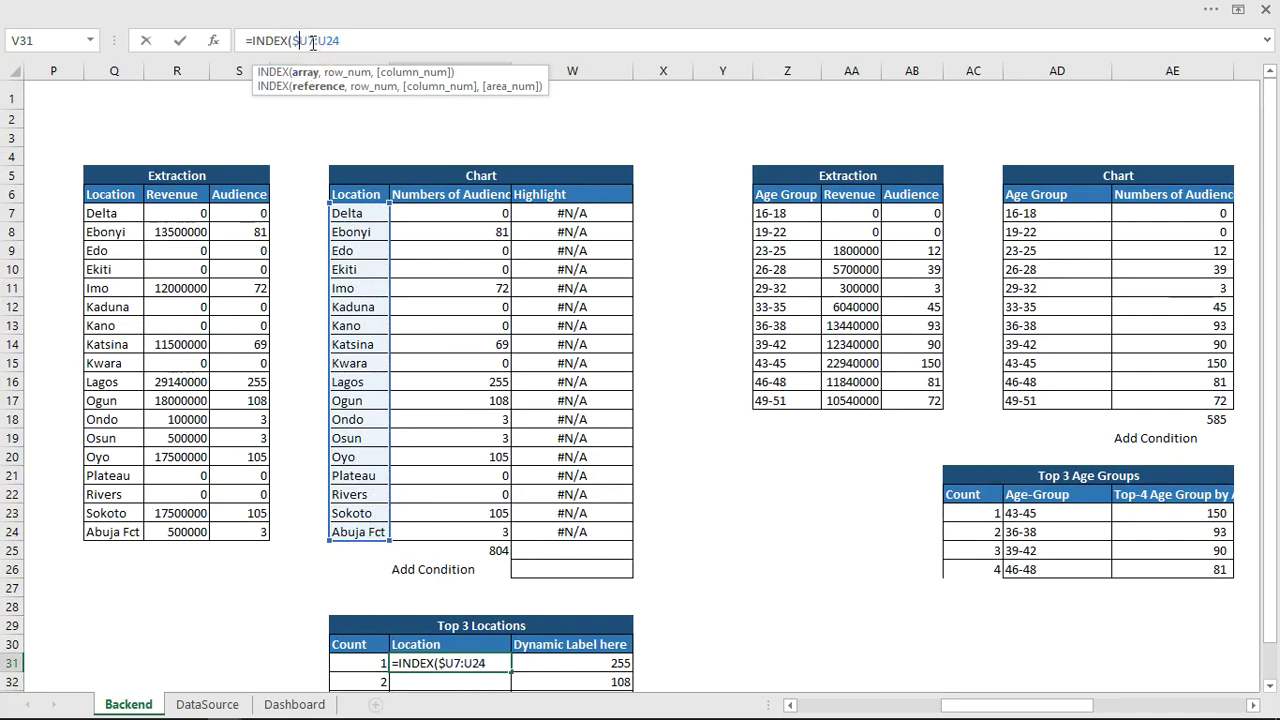
{"action": "left_click", "coordinate": [310, 41]}
{"action": "type", "text": "$"}
{"action": "left_click", "coordinate": [334, 40]}
{"action": "type", "text": "$"}
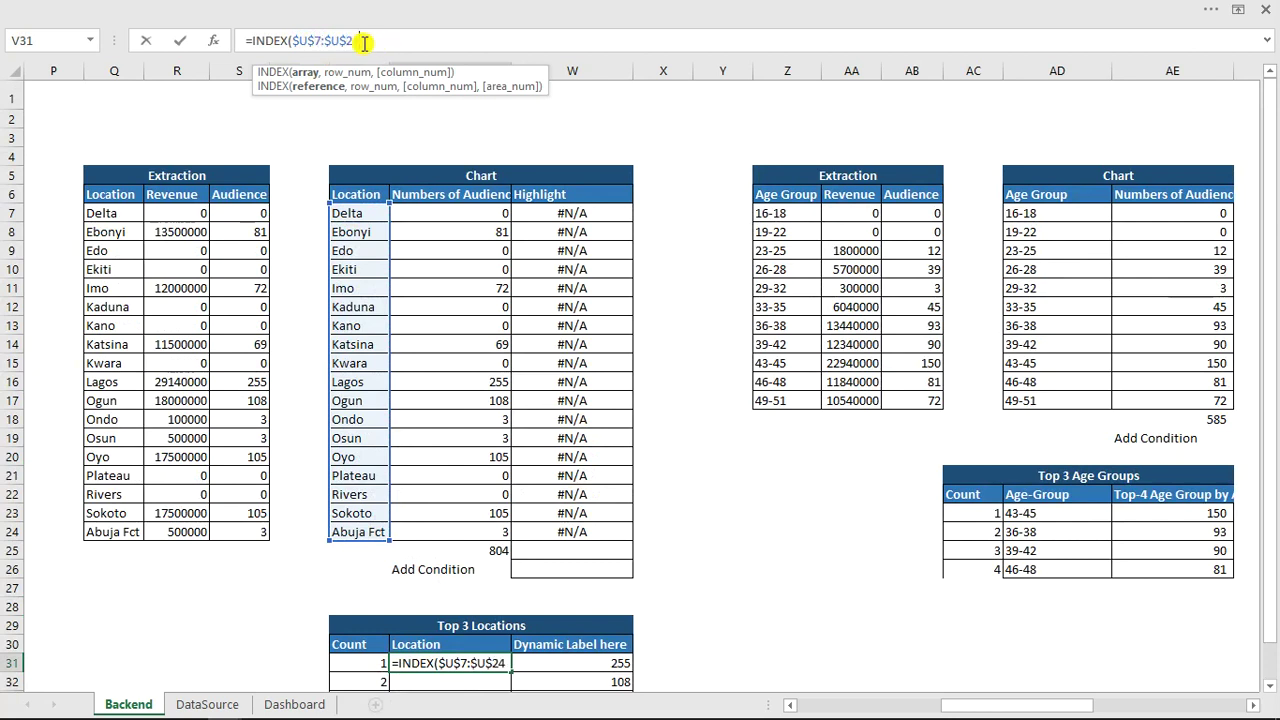
Add a nested MATCH as the row number, looking up W31 in V7:V24 with exact match type 0.
{"action": "type", "text": ","}
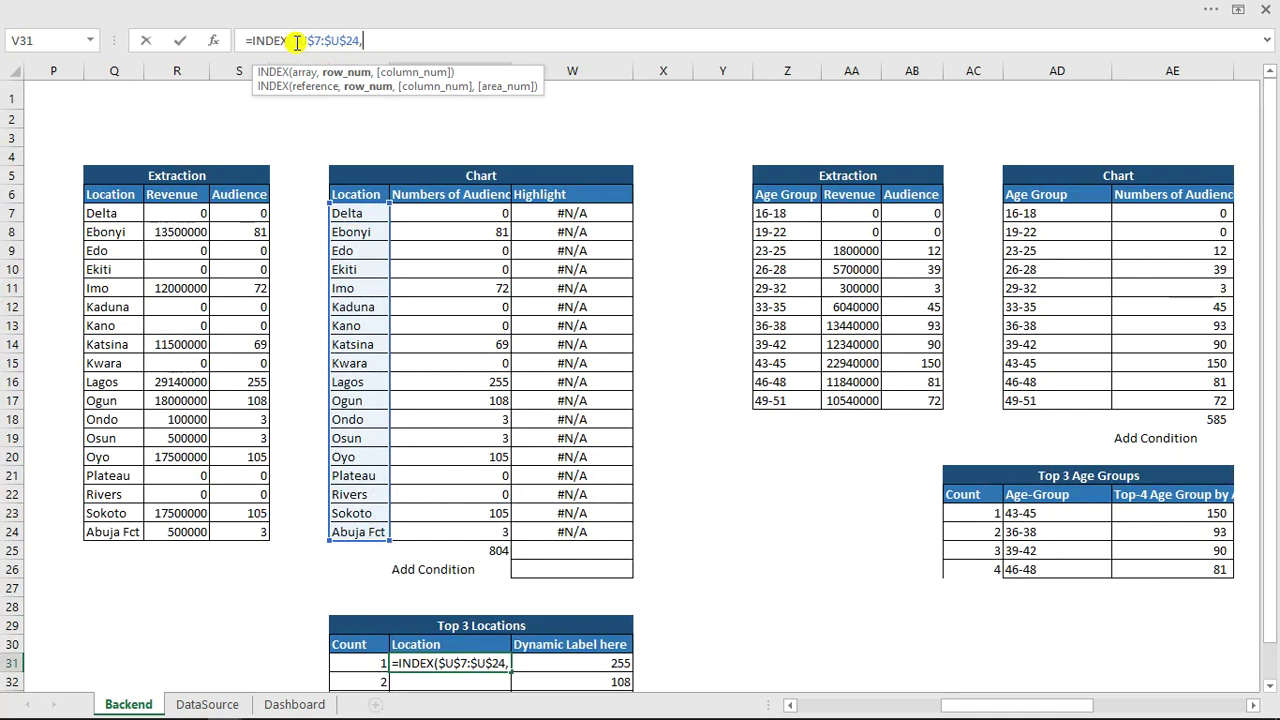
{"action": "type", "text": "mat"}
{"action": "key", "text": "Tab"}
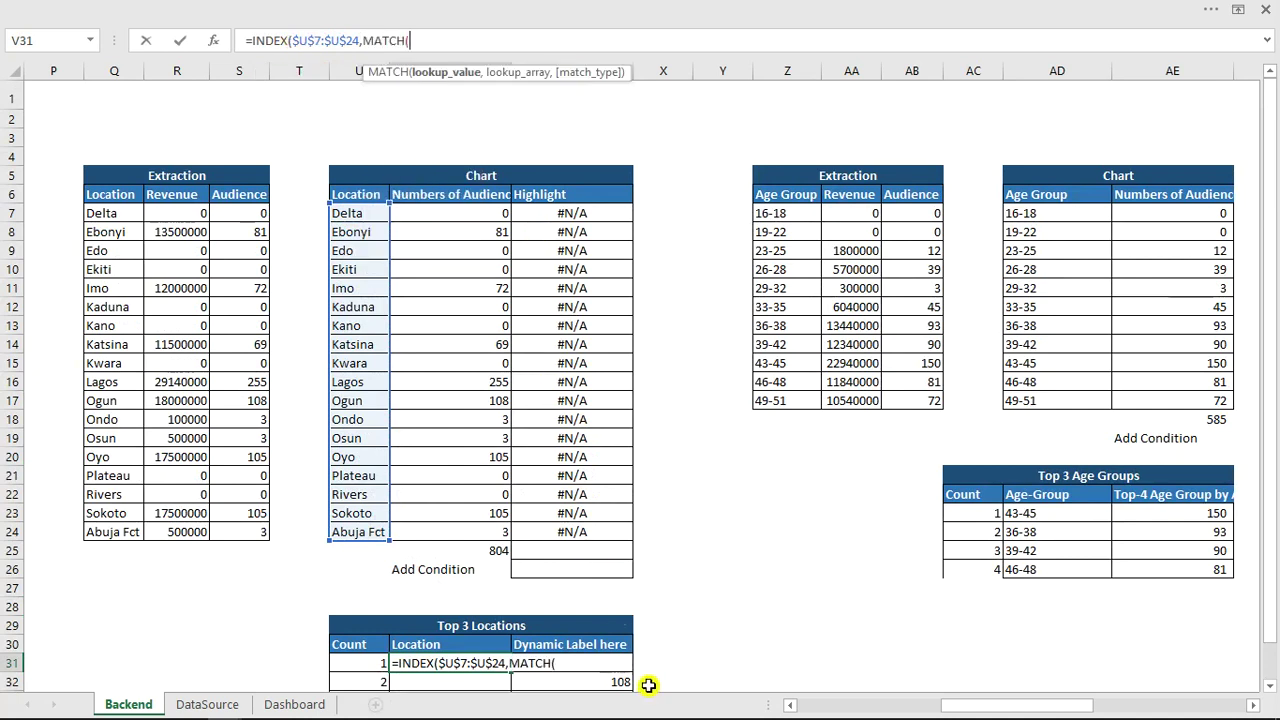
{"action": "left_click", "coordinate": [616, 684]}
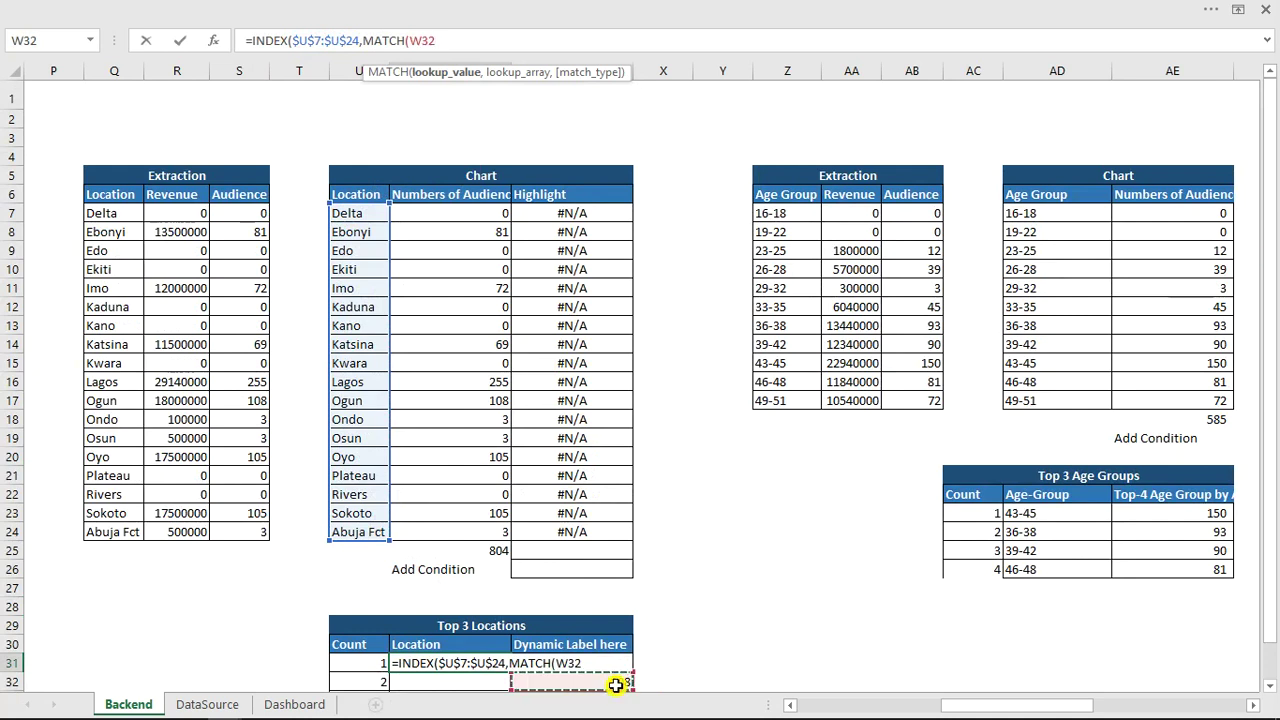
{"action": "key", "text": "Up"}
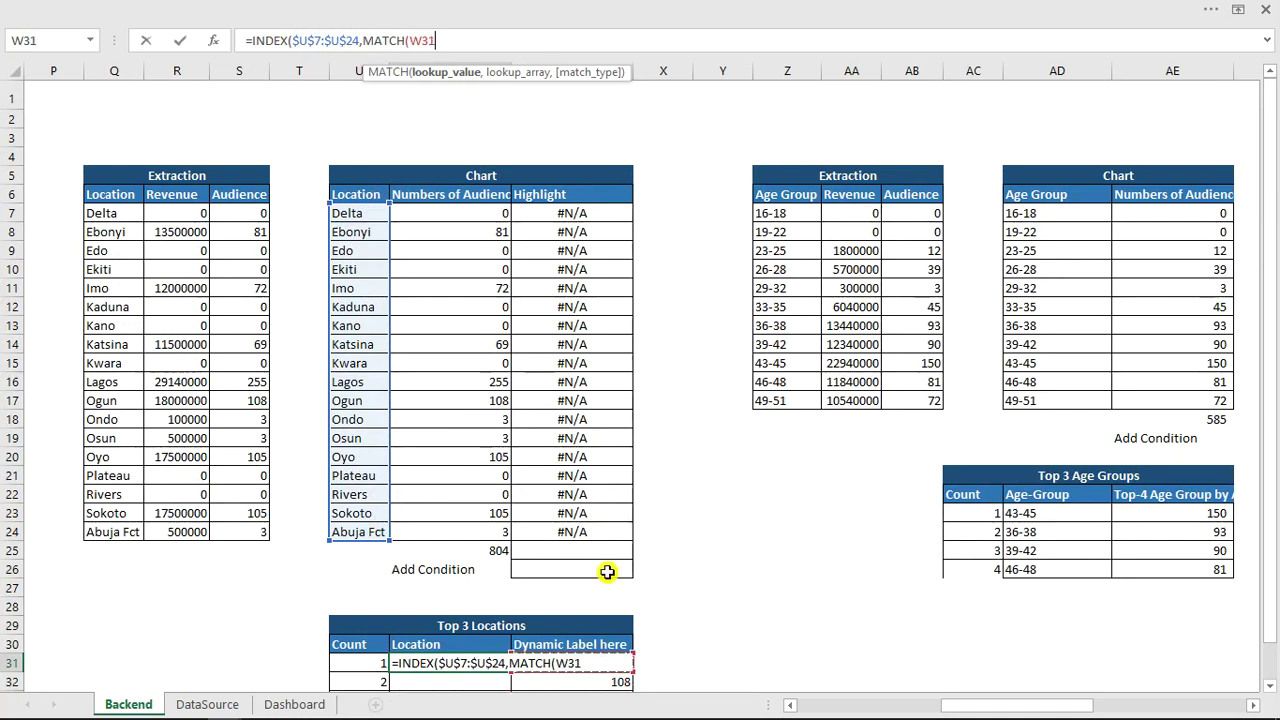
{"action": "type", "text": ","}
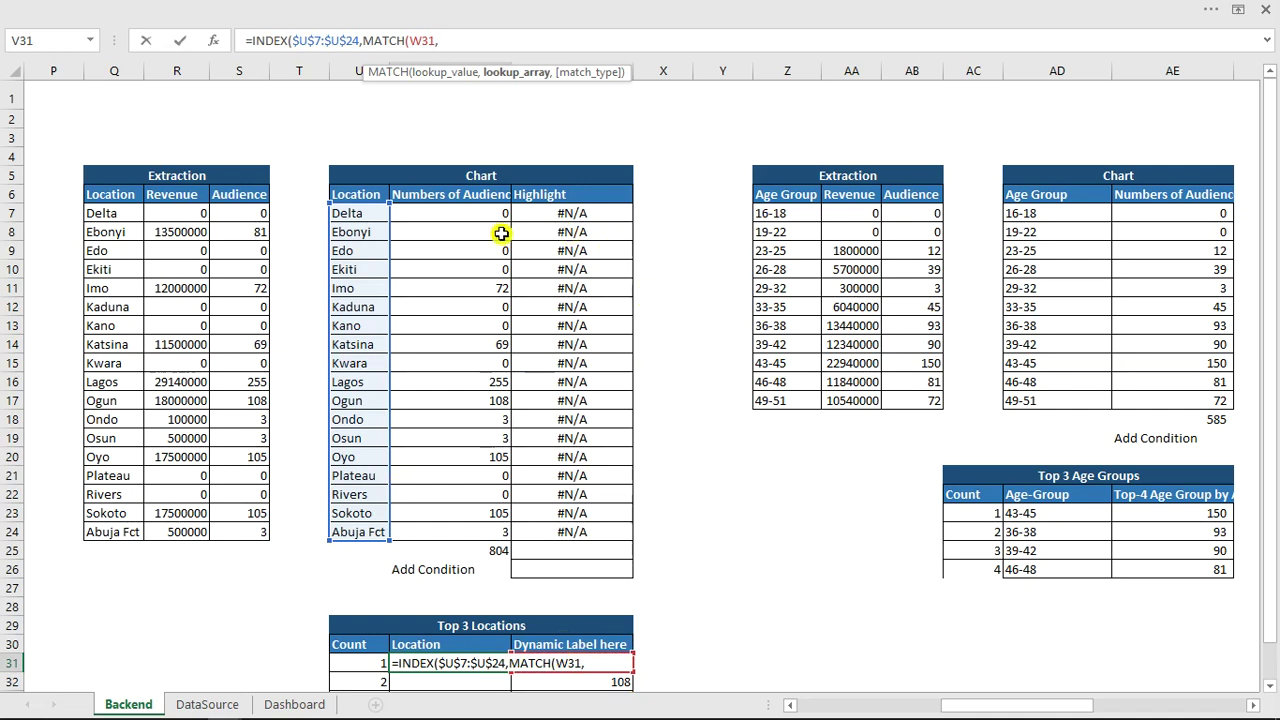
{"action": "left_click_drag", "start_coordinate": [491, 210], "coordinate": [491, 534]}
{"action": "type", "text": ","}
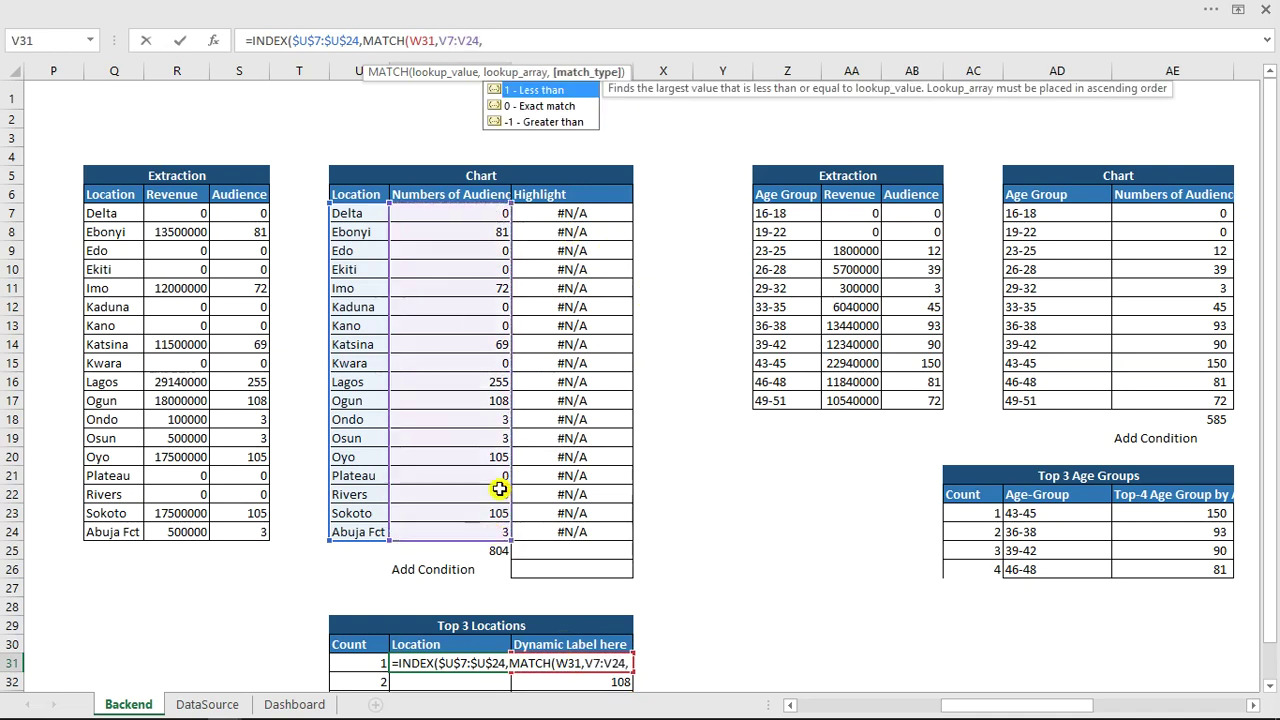
{"action": "type", "text": "0"}
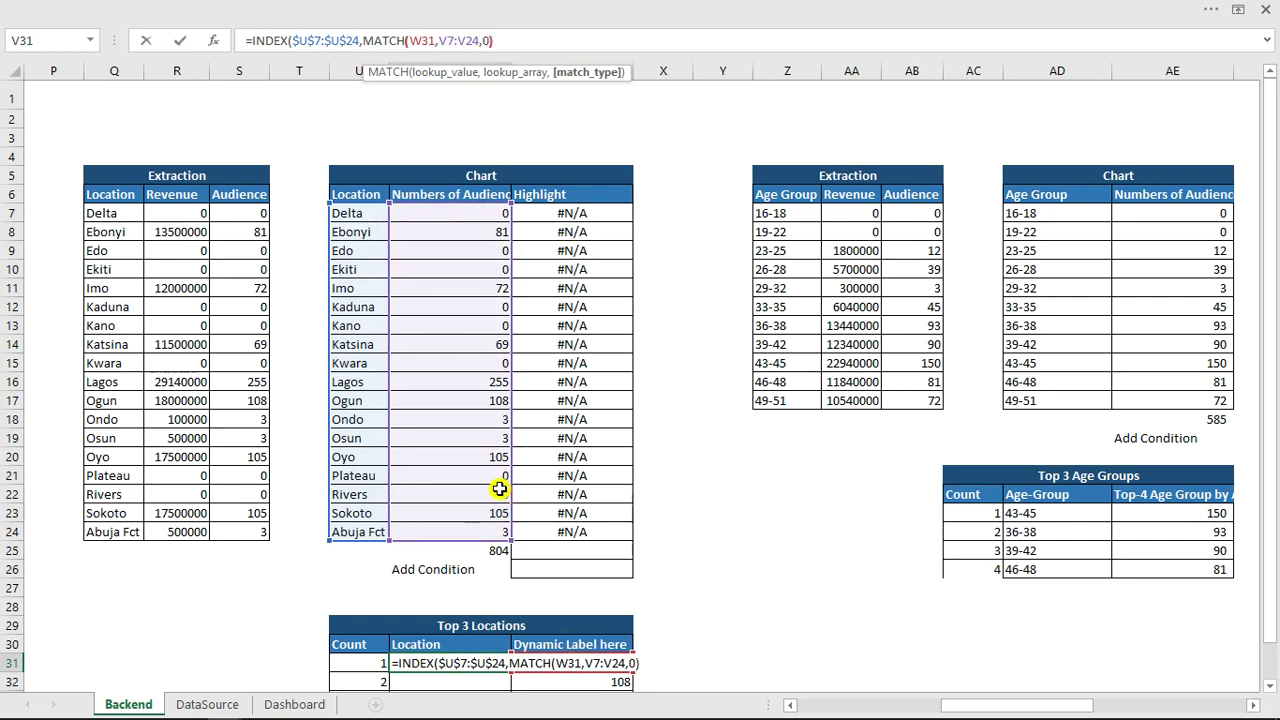
{"action": "type", "text": ")"}
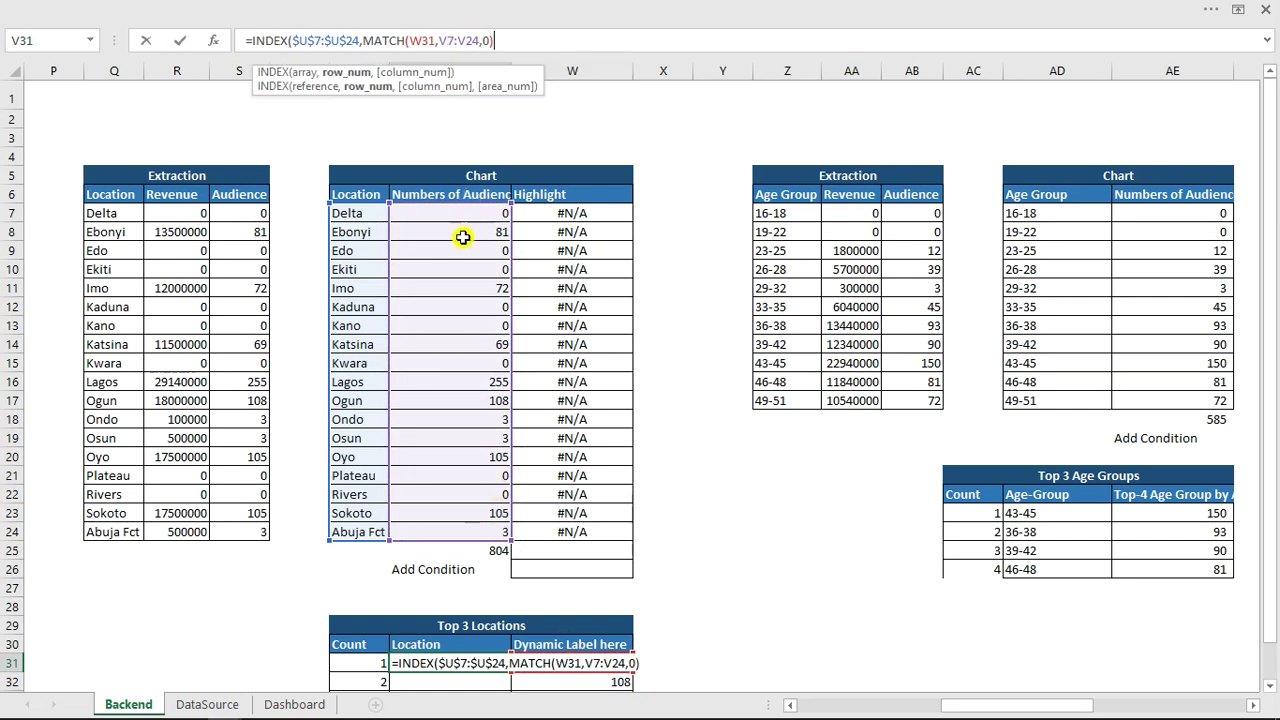
Make the MATCH lookup array absolute as $V$7:$V$24 and enter the formula in V31, accepting the closing-parenthesis correction.
{"action": "left_click", "coordinate": [440, 41]}
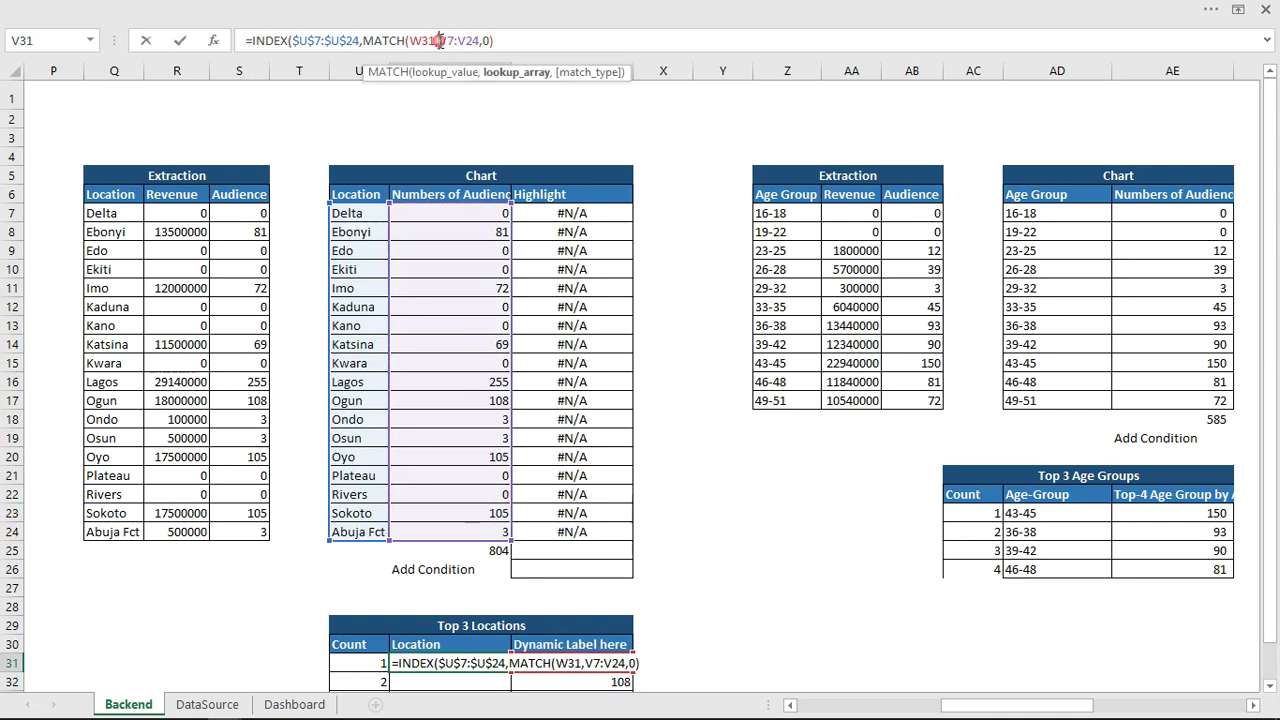
{"action": "type", "text": "$"}
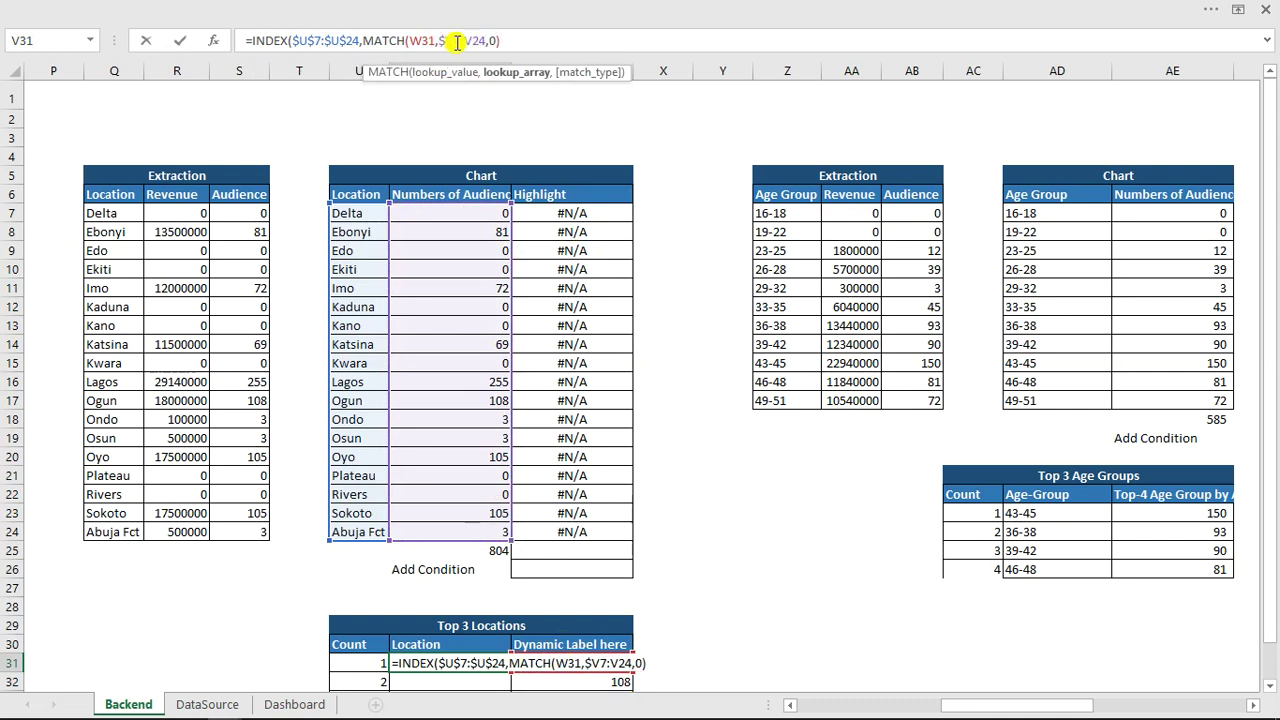
{"action": "left_click", "coordinate": [457, 41]}
{"action": "type", "text": "$"}
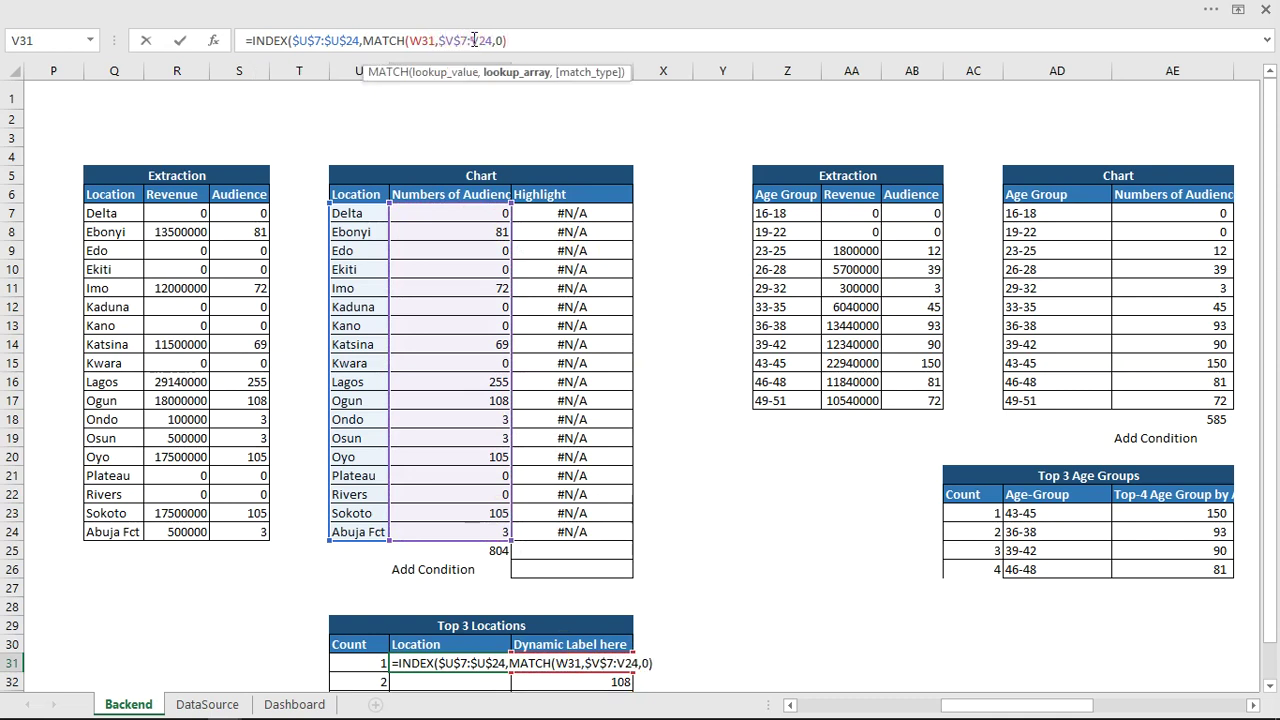
{"action": "left_click", "coordinate": [473, 41]}
{"action": "type", "text": "$"}
{"action": "left_click", "coordinate": [487, 41]}
{"action": "type", "text": "$V$"}
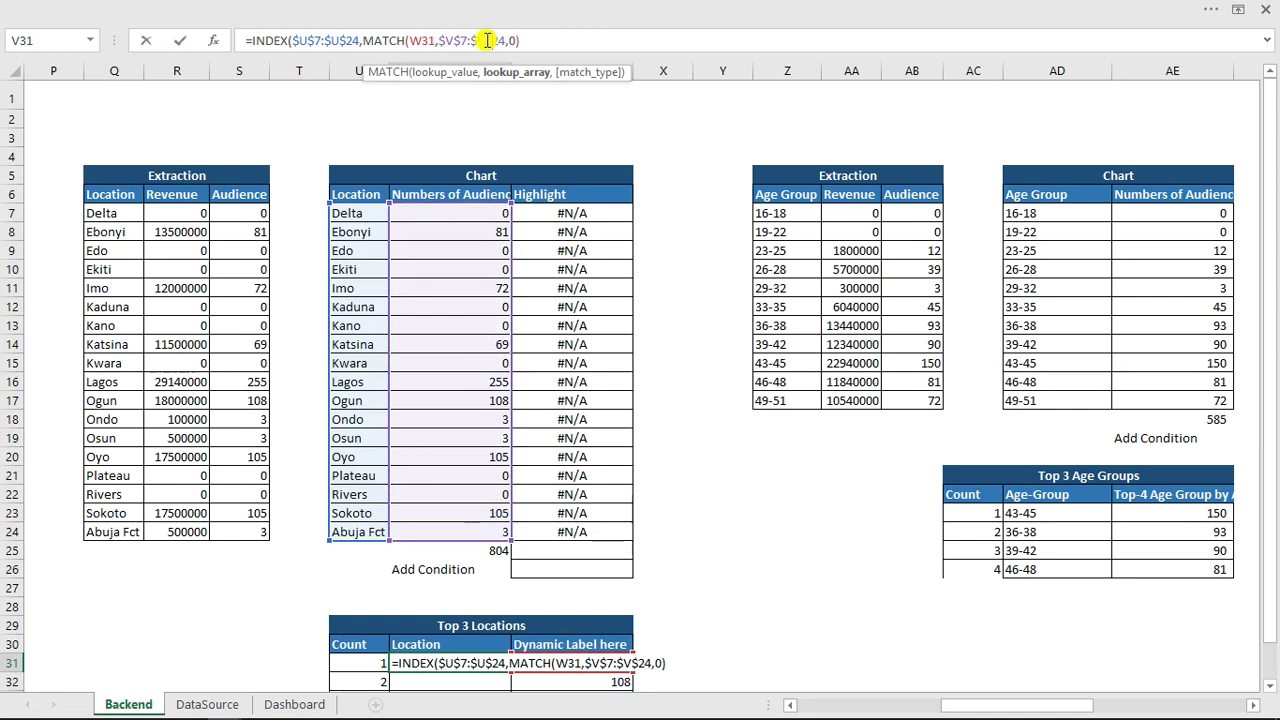
{"action": "left_click", "coordinate": [537, 41]}
{"action": "key", "text": "Return"}
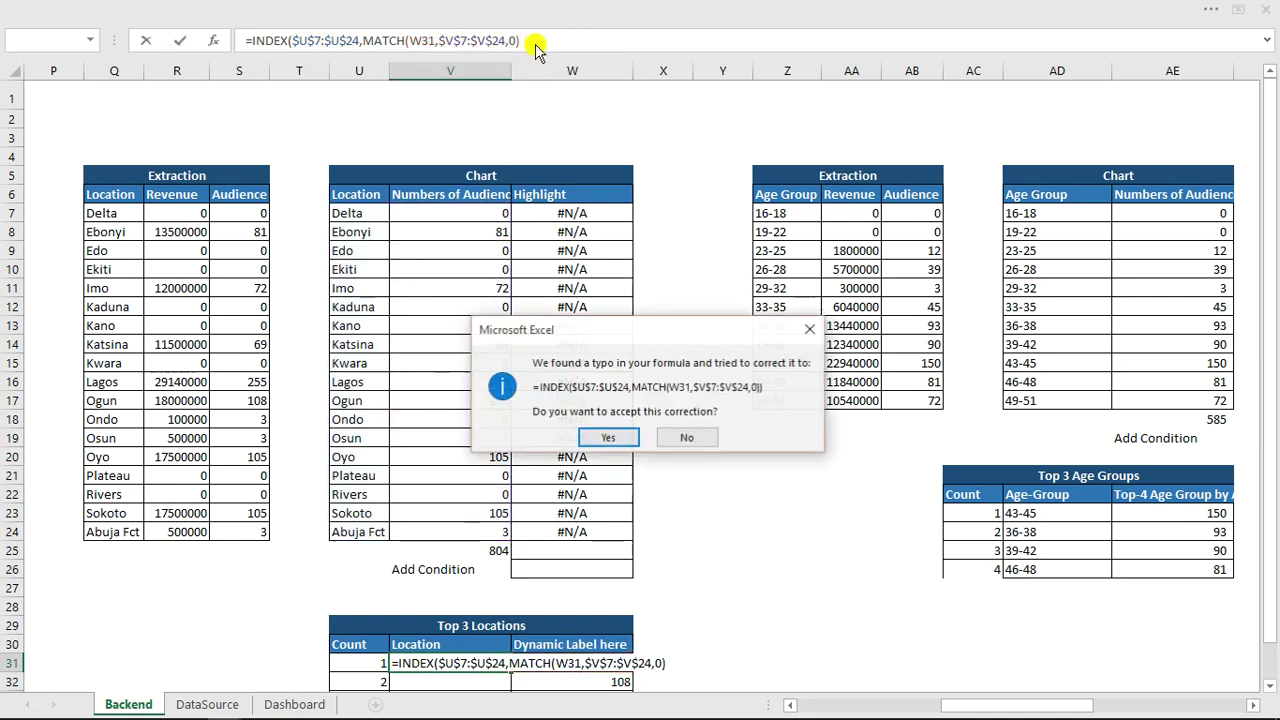
{"action": "left_click", "coordinate": [610, 438]}
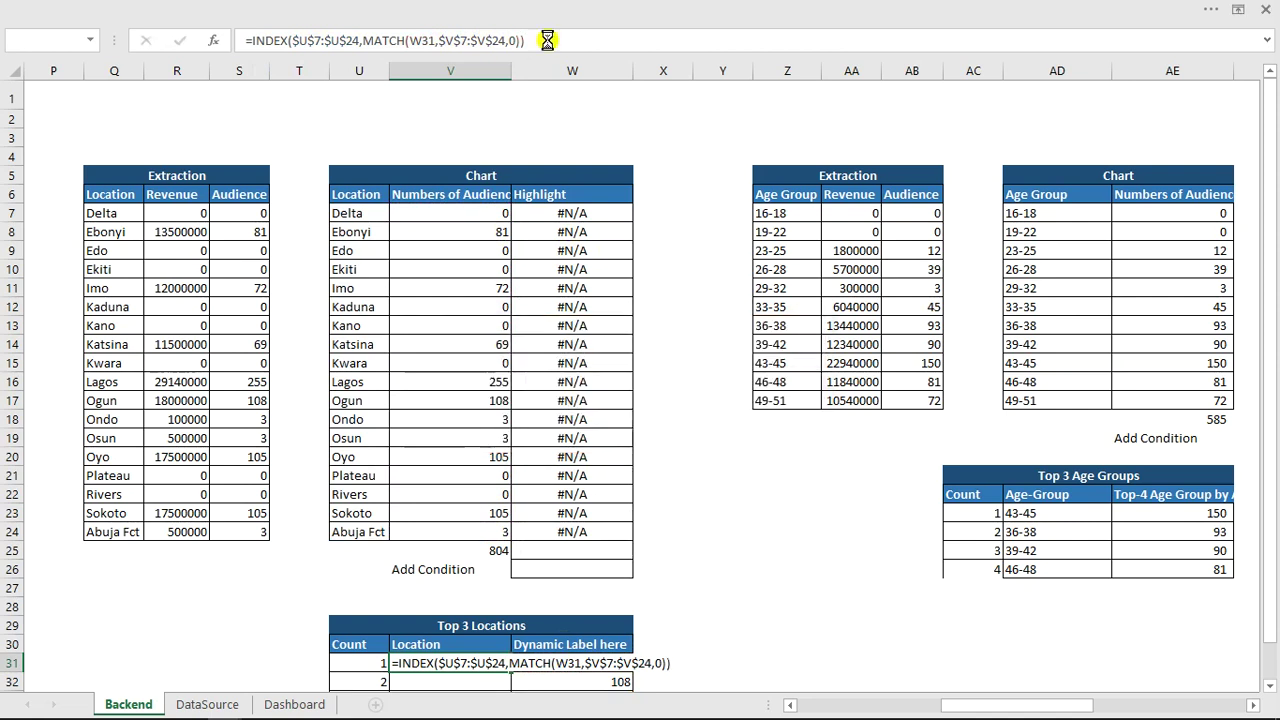
Fill the INDEX/MATCH formula from V31 down to V34 and inspect the copied formula in V33.
{"action": "scroll", "coordinate": [571, 467], "scroll_direction": "down", "scroll_amount": 7}
{"action": "left_click", "coordinate": [435, 278]}
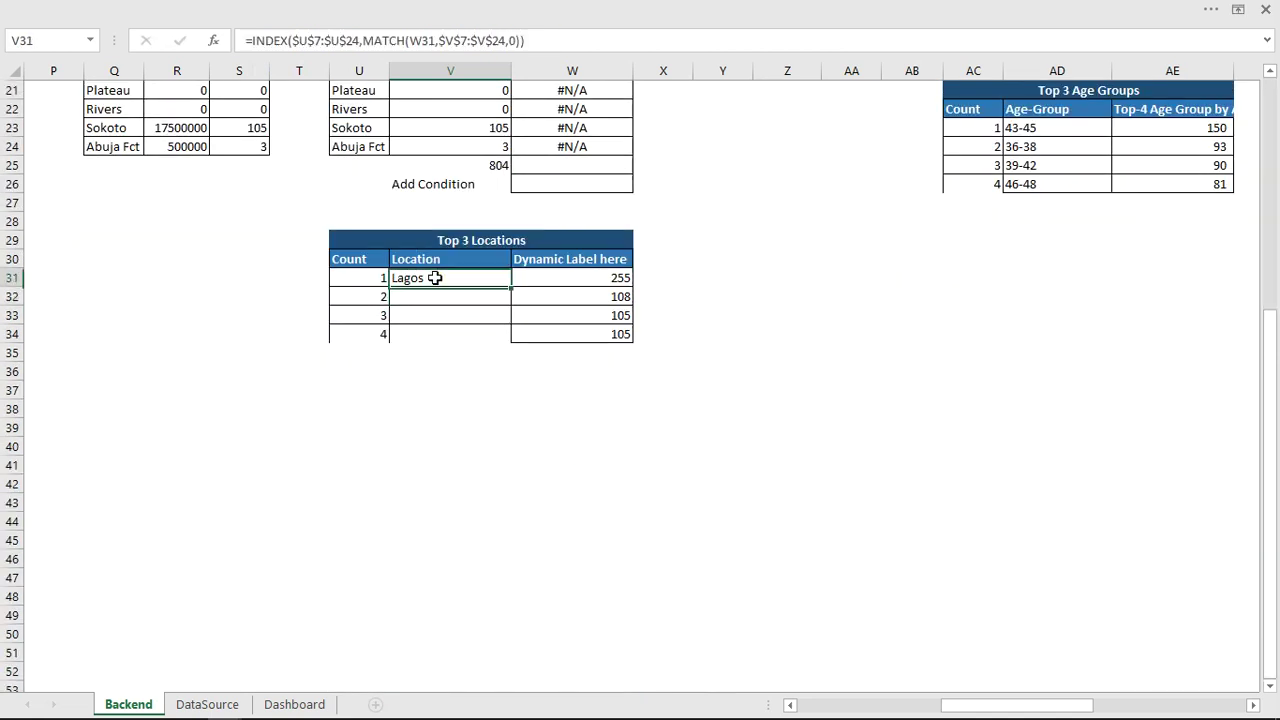
{"action": "double_click", "coordinate": [510, 286]}
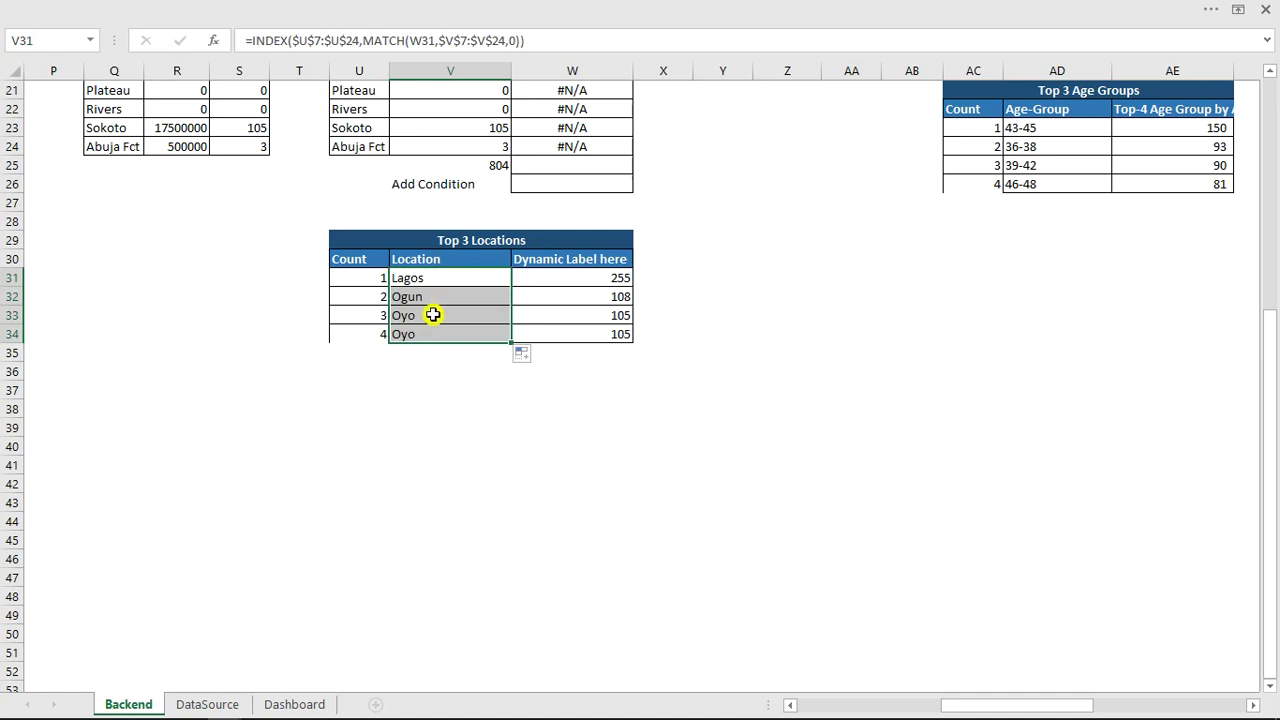
{"action": "left_click", "coordinate": [433, 315]}
{"action": "left_click", "coordinate": [396, 41]}
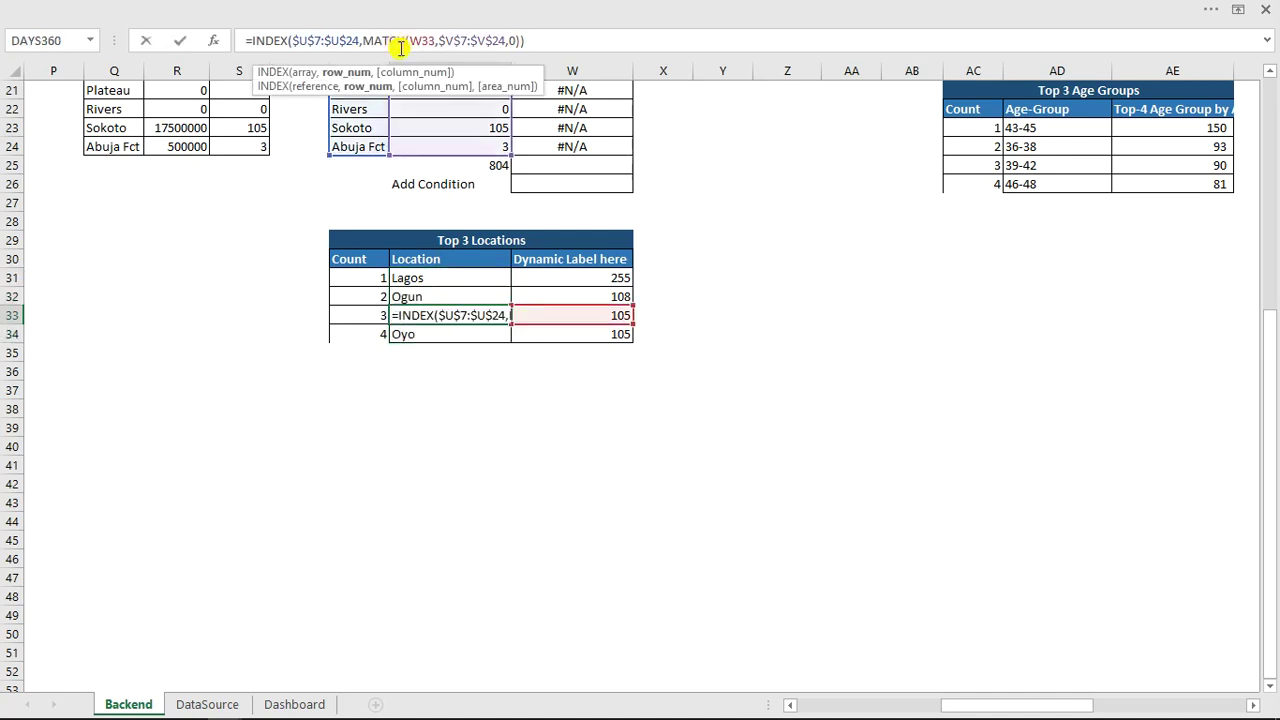
{"action": "left_click", "coordinate": [509, 413]}
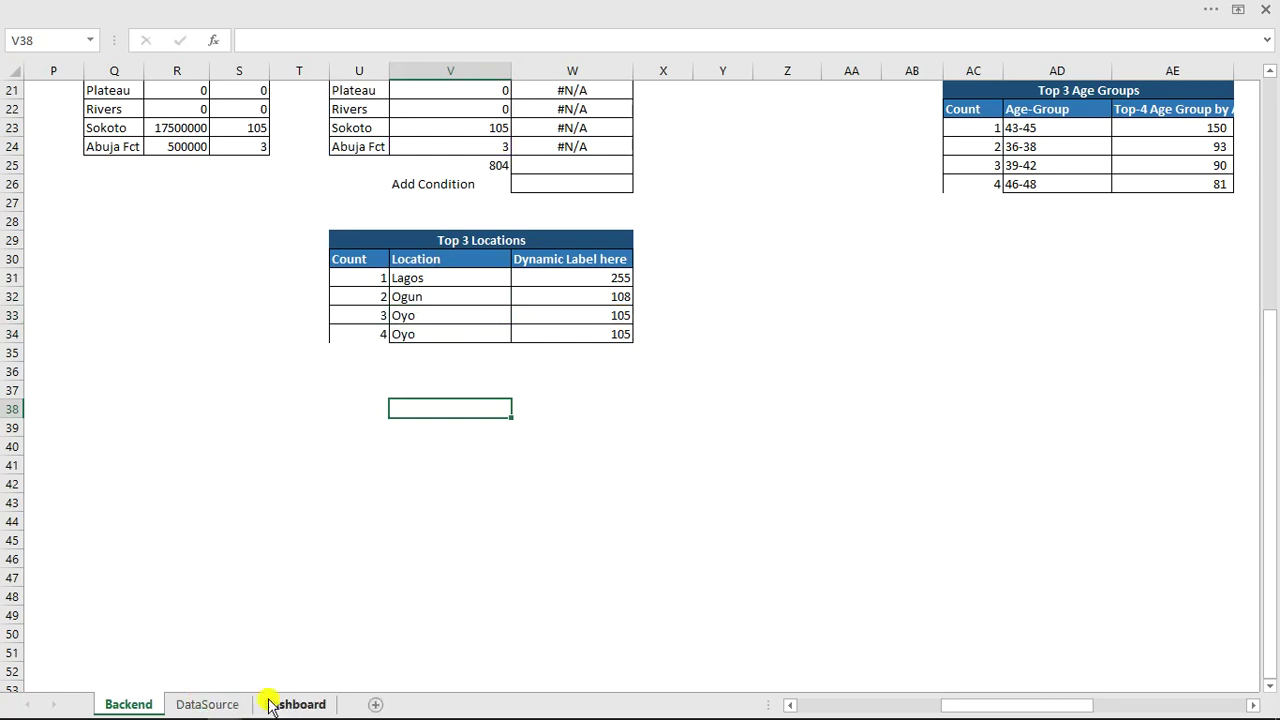
Insert a 2-D clustered column chart from the Top 3 Locations range V30:W34 and move it lower on the sheet.
{"action": "left_click", "coordinate": [415, 261]}
{"action": "left_click_drag", "start_coordinate": [415, 261], "coordinate": [558, 331]}
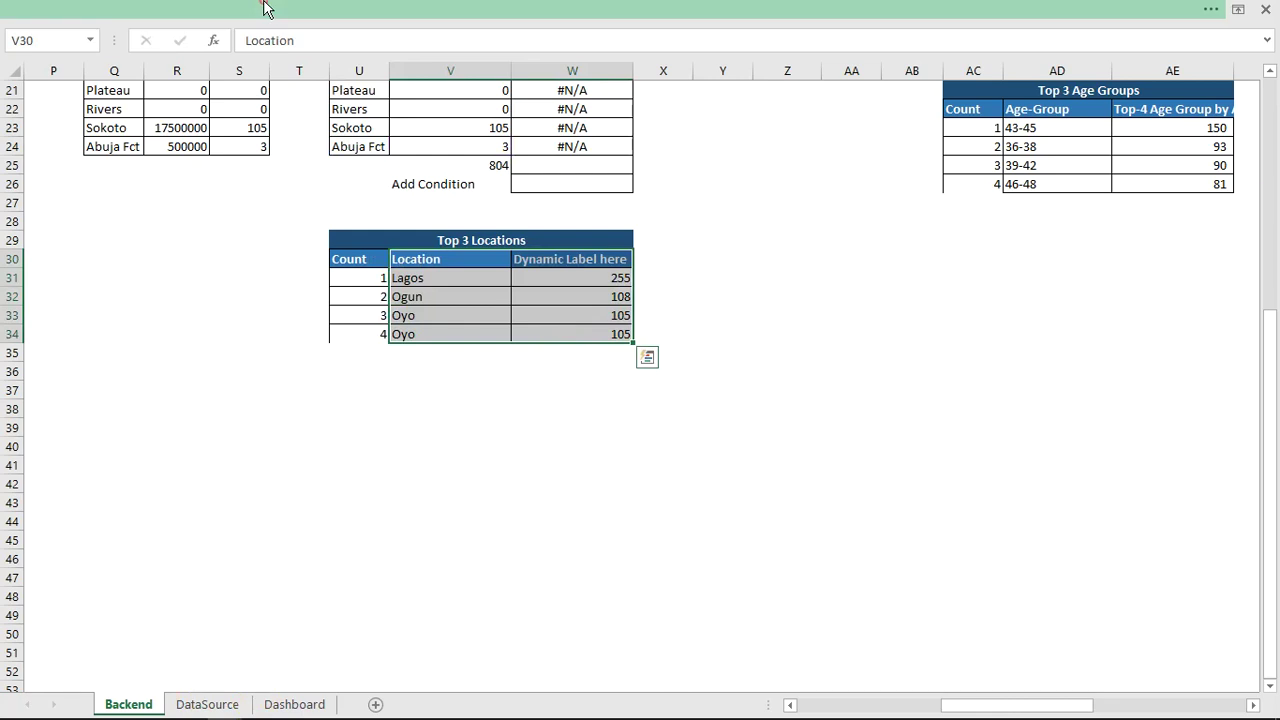
{"action": "left_click", "coordinate": [145, 40]}
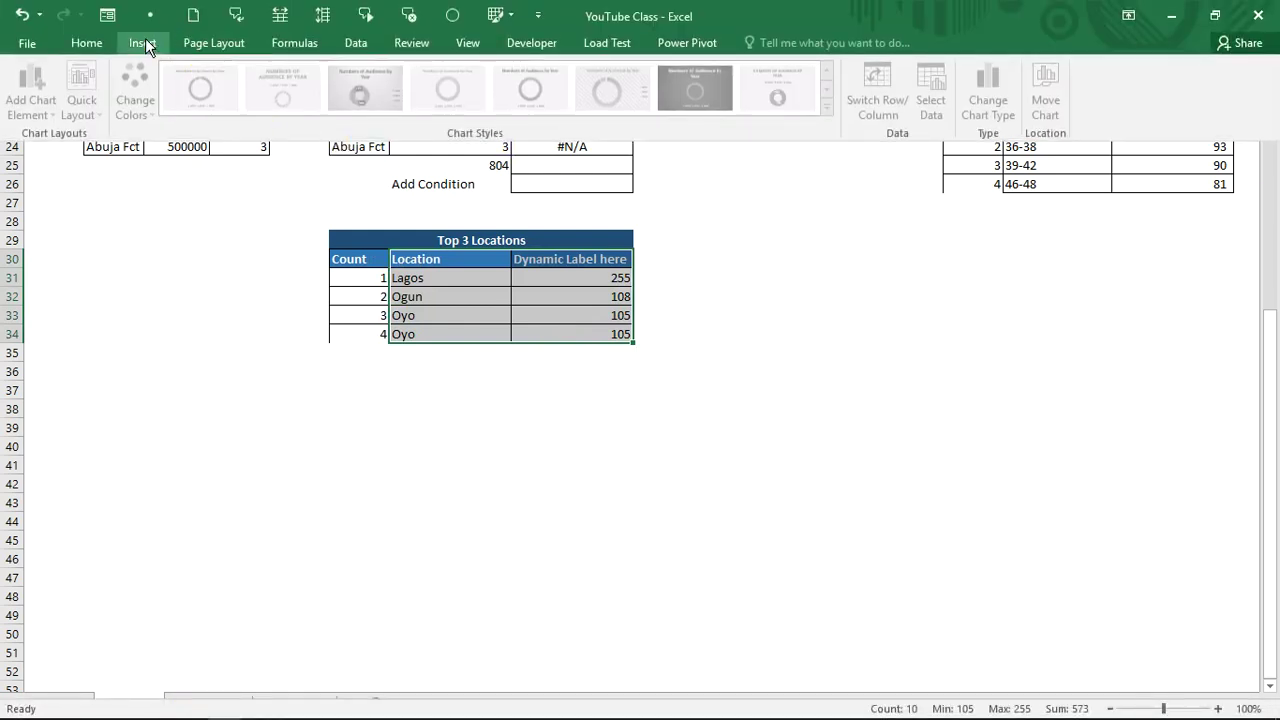
{"action": "left_click", "coordinate": [537, 68]}
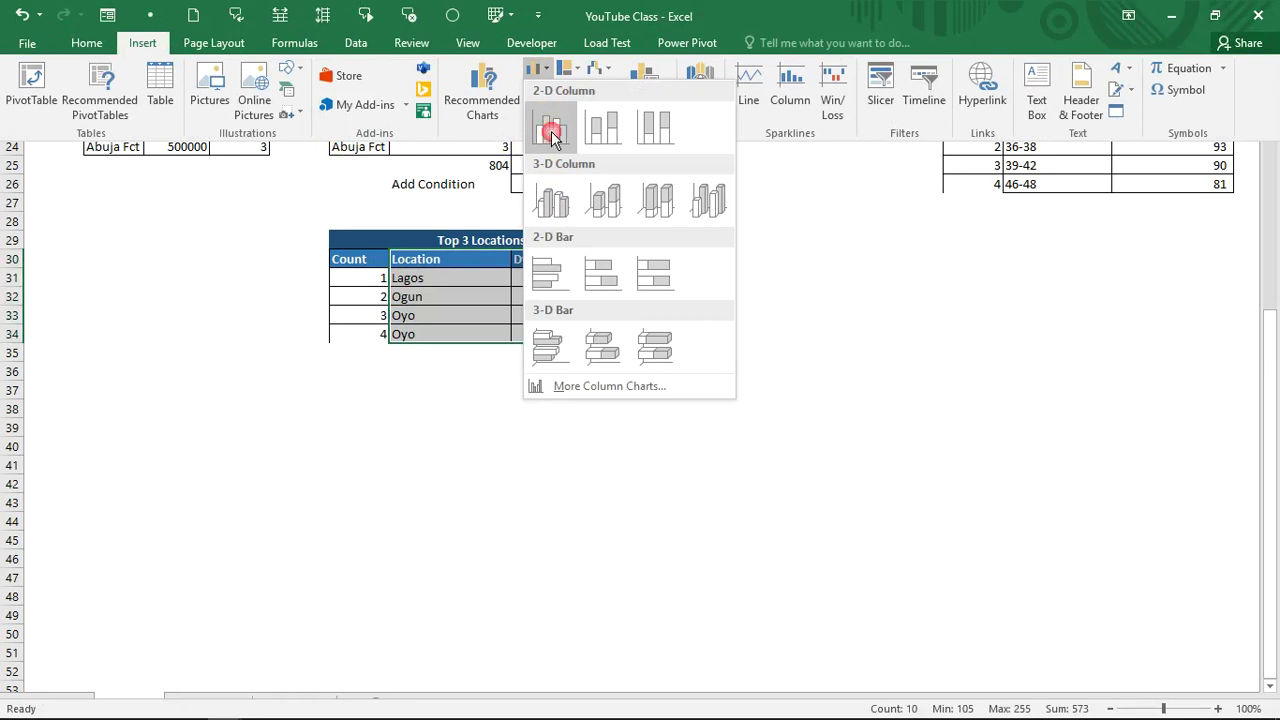
{"action": "left_click", "coordinate": [552, 133]}
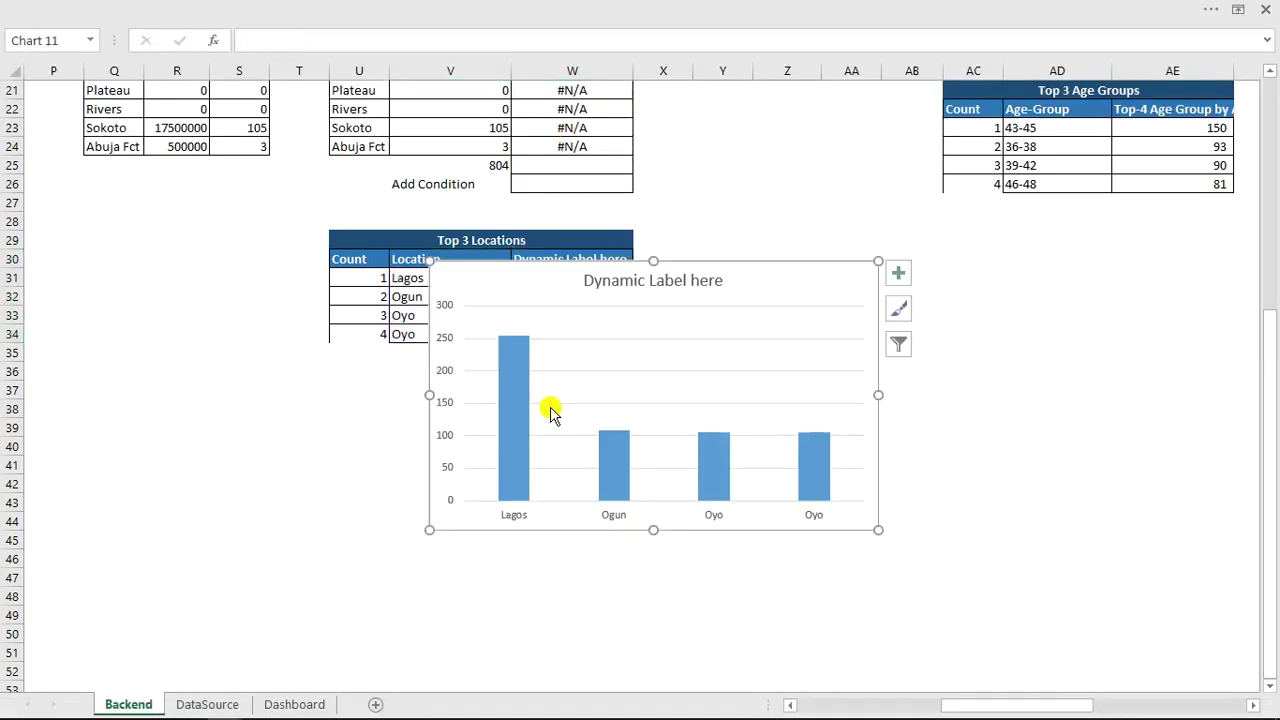
{"action": "left_click_drag", "start_coordinate": [543, 271], "coordinate": [379, 375]}
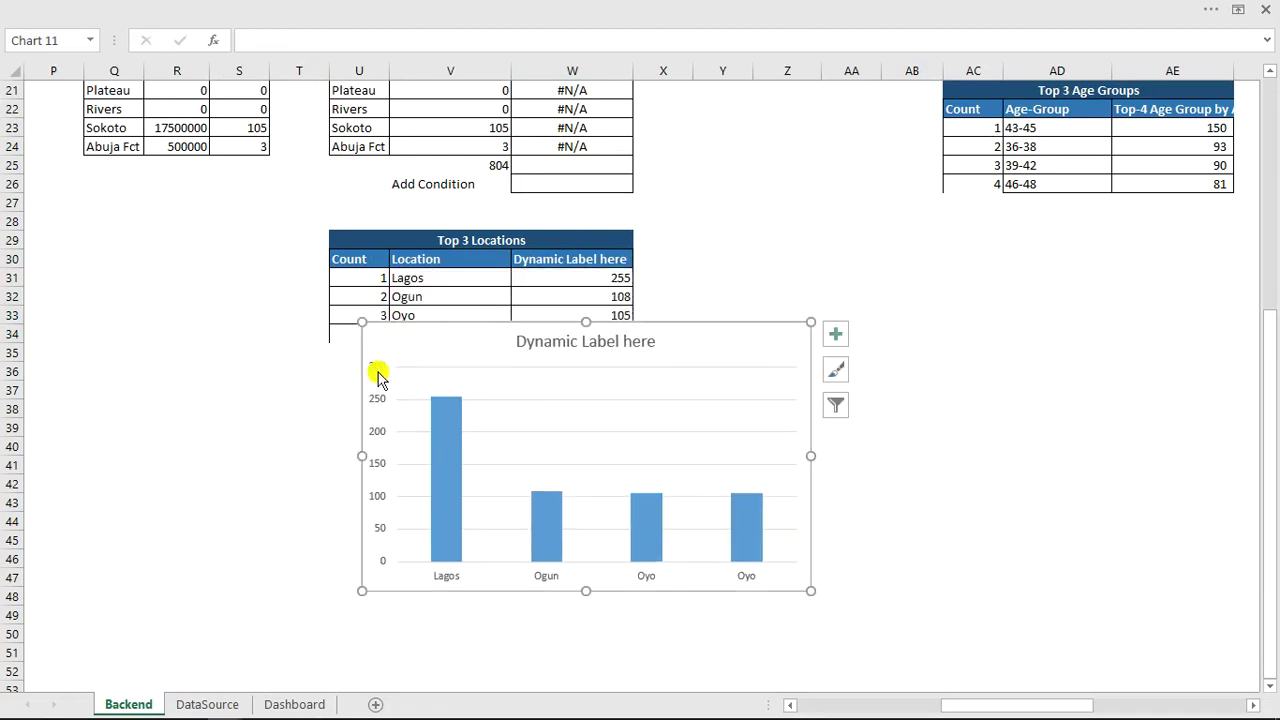
Remove the vertical axis and gridlines from the new column chart and shrink it from its upper corner, clear of the table.
{"action": "left_click", "coordinate": [378, 375]}
{"action": "key", "text": "Delete"}
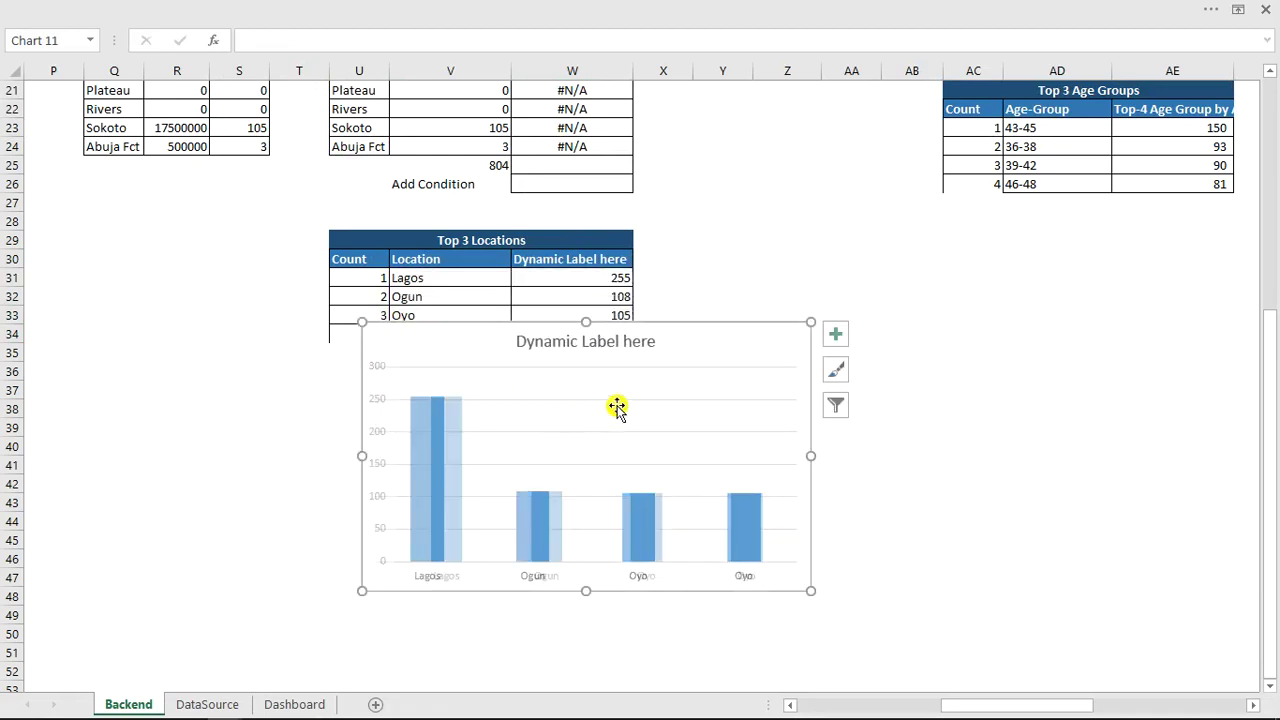
{"action": "left_click", "coordinate": [620, 400]}
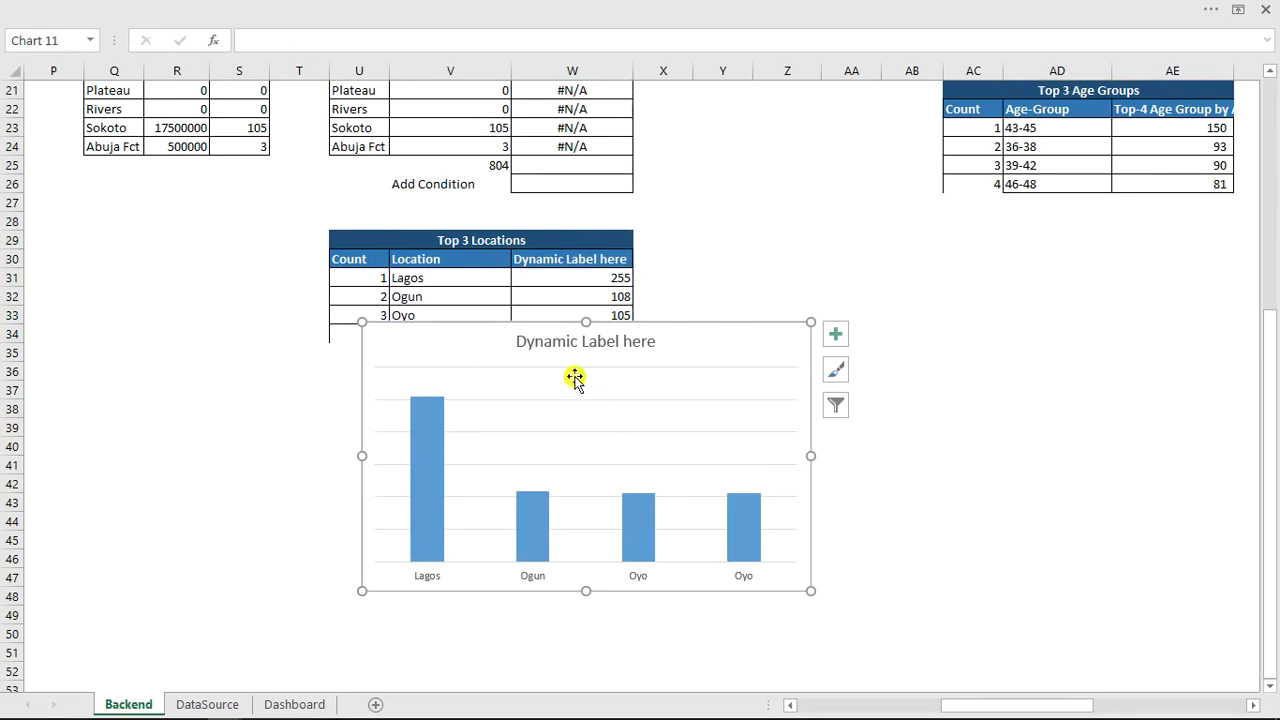
{"action": "key", "text": "Delete"}
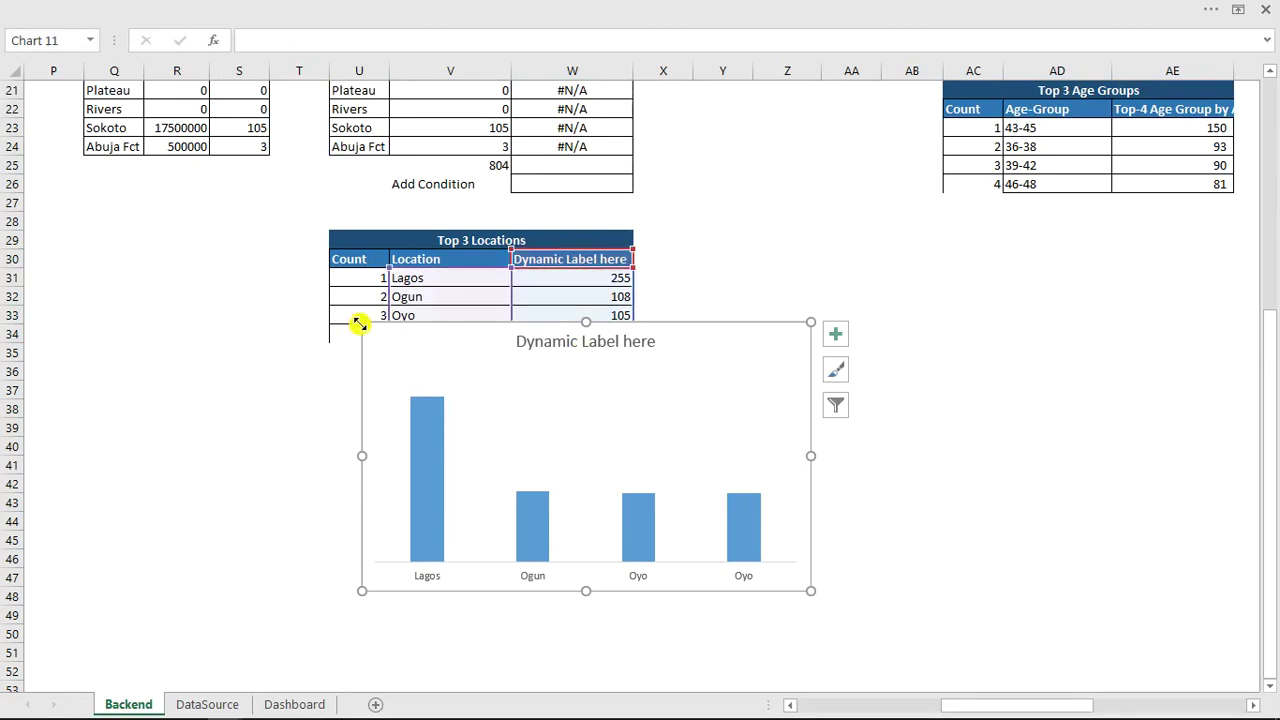
{"action": "left_click_drag", "start_coordinate": [420, 380], "coordinate": [433, 384]}
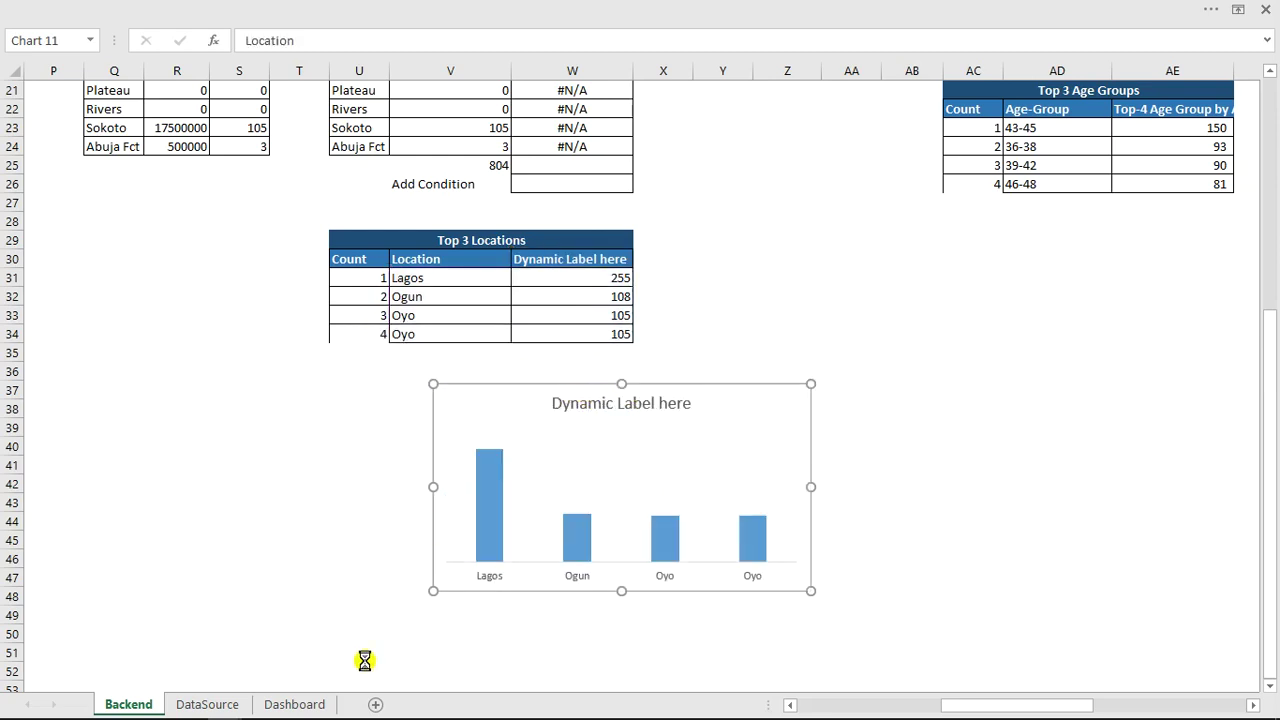
Cut the top locations chart from Backend and paste it into the empty panel on the Dashboard sheet.
{"action": "key", "text": "ctrl+x"}
{"action": "left_click", "coordinate": [326, 703]}
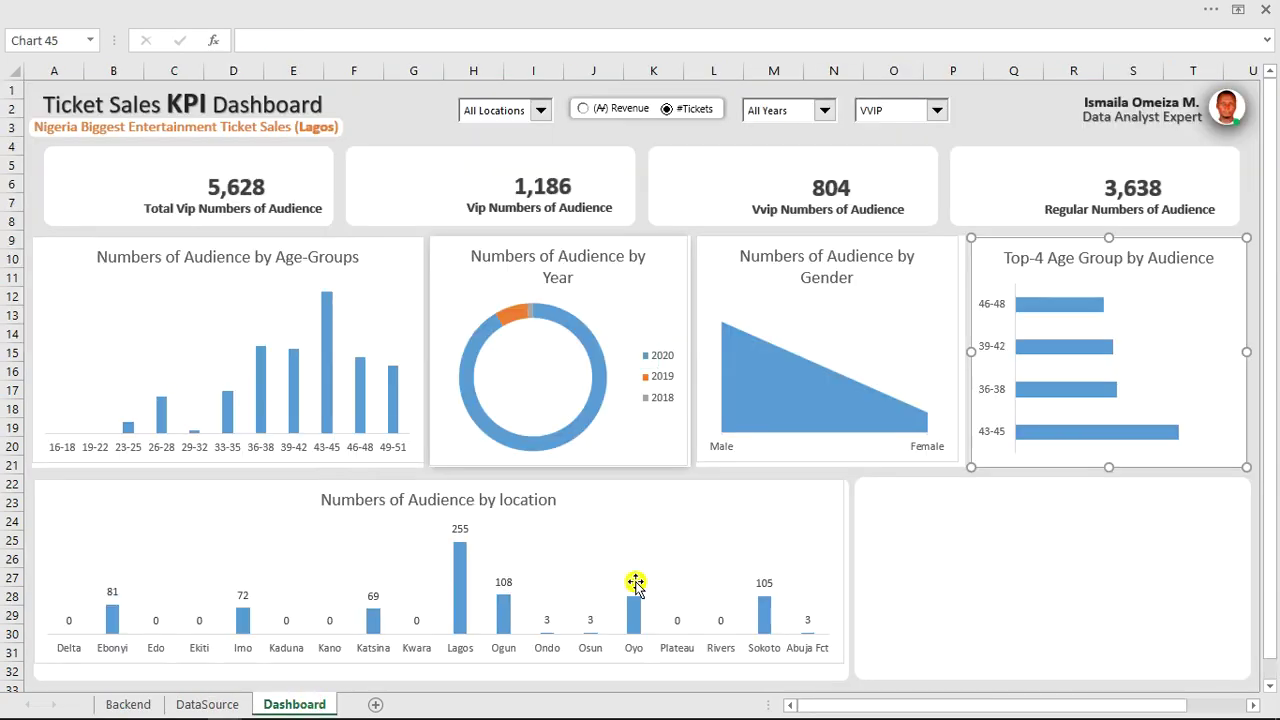
{"action": "left_click", "coordinate": [929, 541]}
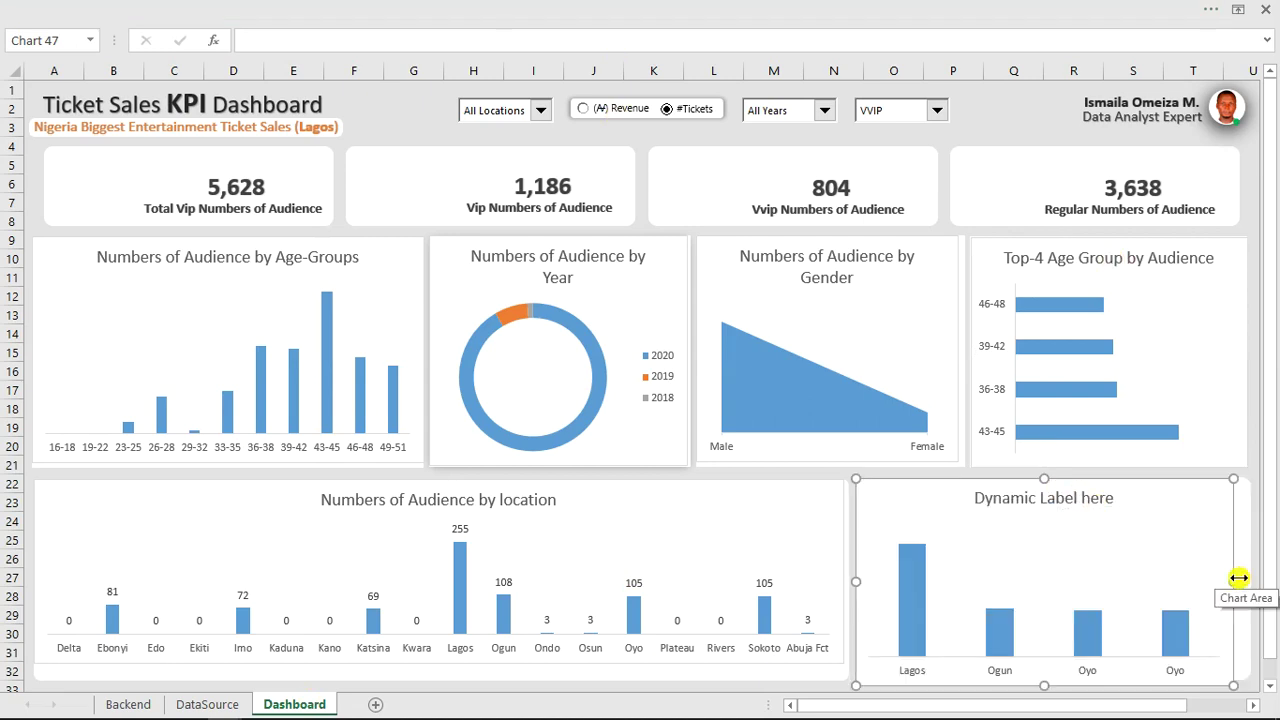
Resize the pasted chart to fit its panel and extend the Numbers of Audience by location chart down to match.
{"action": "left_click_drag", "start_coordinate": [1236, 581], "coordinate": [1128, 590]}
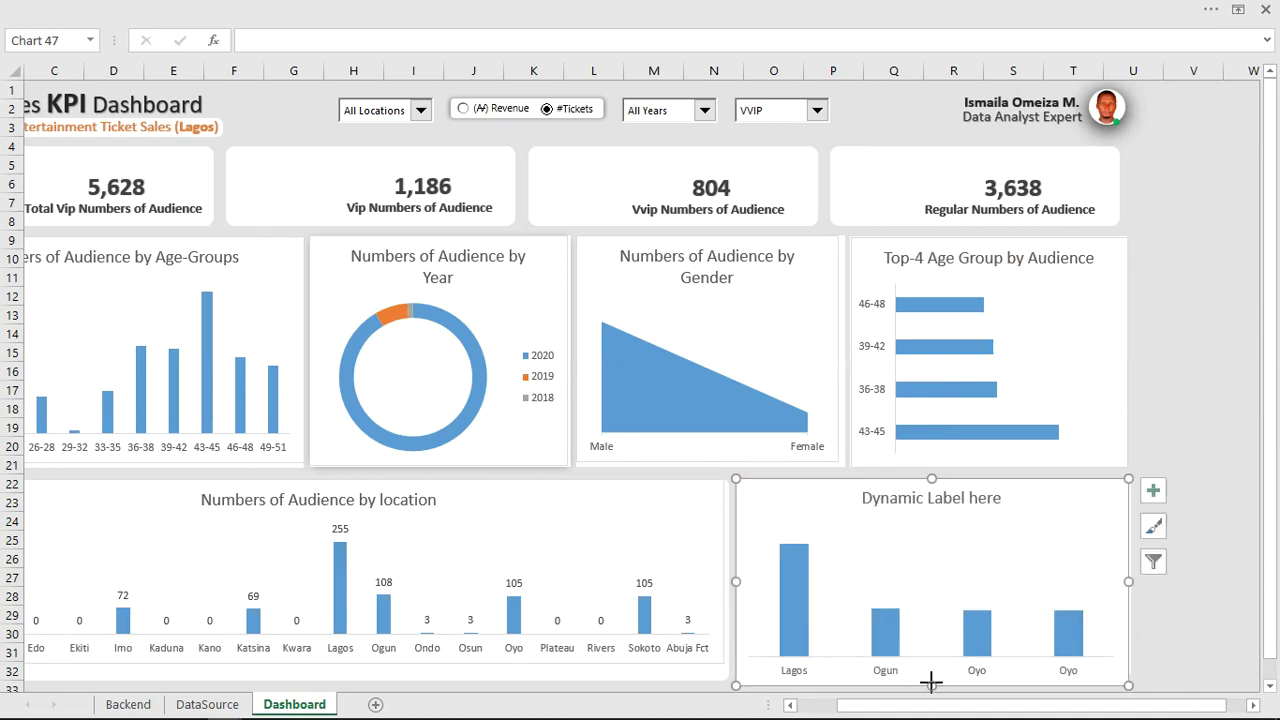
{"action": "mouse_move", "coordinate": [931, 684]}
{"action": "left_mouse_down"}
{"action": "mouse_move", "coordinate": [933, 669]}
{"action": "mouse_move", "coordinate": [934, 682]}
{"action": "left_mouse_up"}
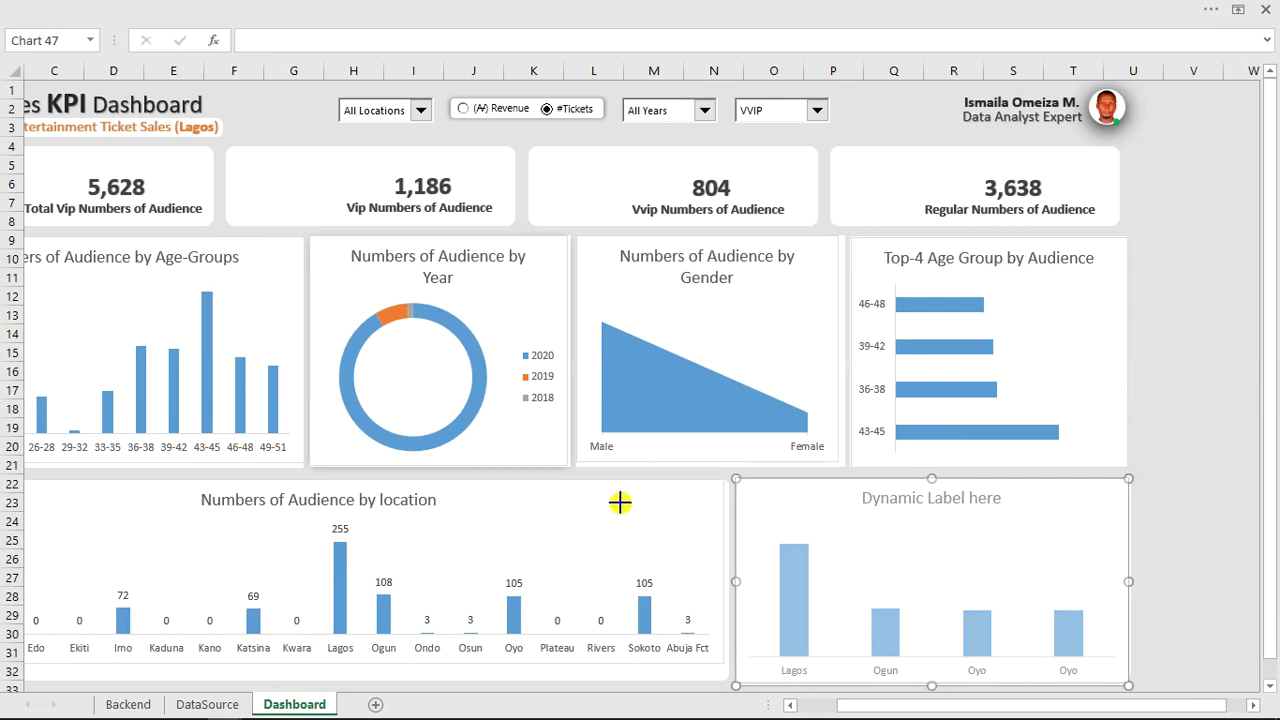
{"action": "left_click", "coordinate": [510, 555]}
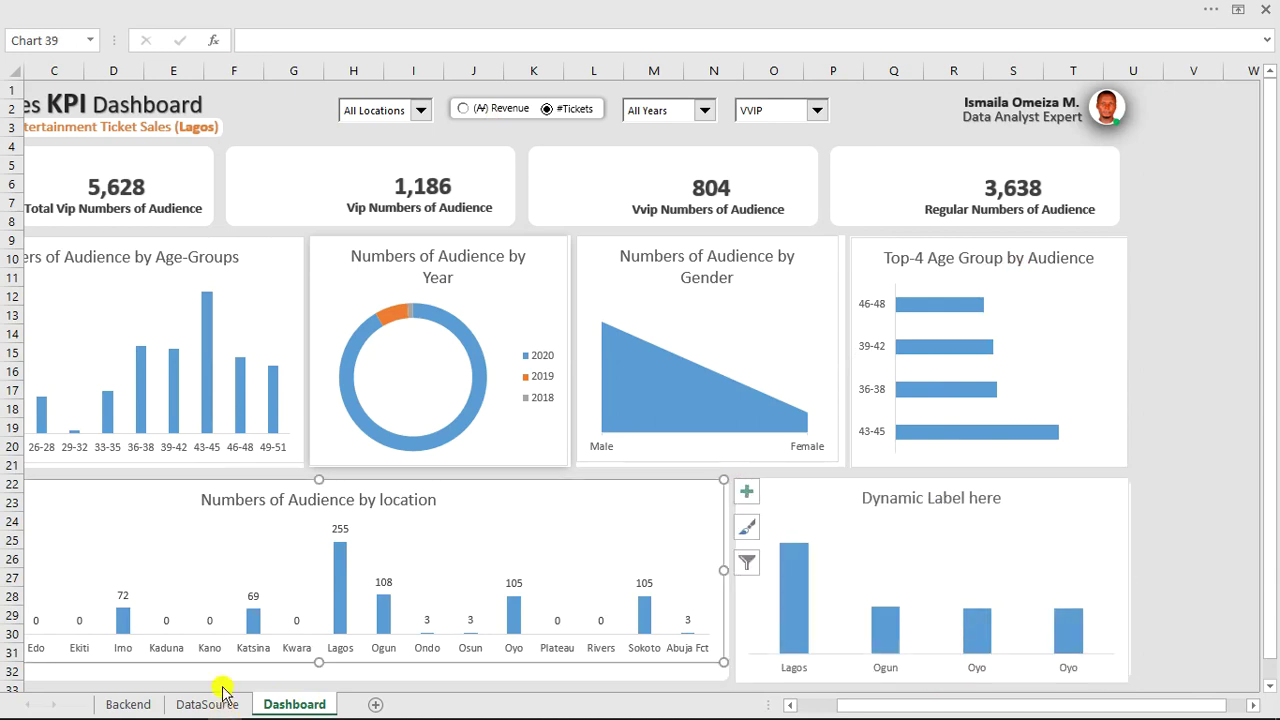
{"action": "left_click_drag", "start_coordinate": [318, 665], "coordinate": [317, 682]}
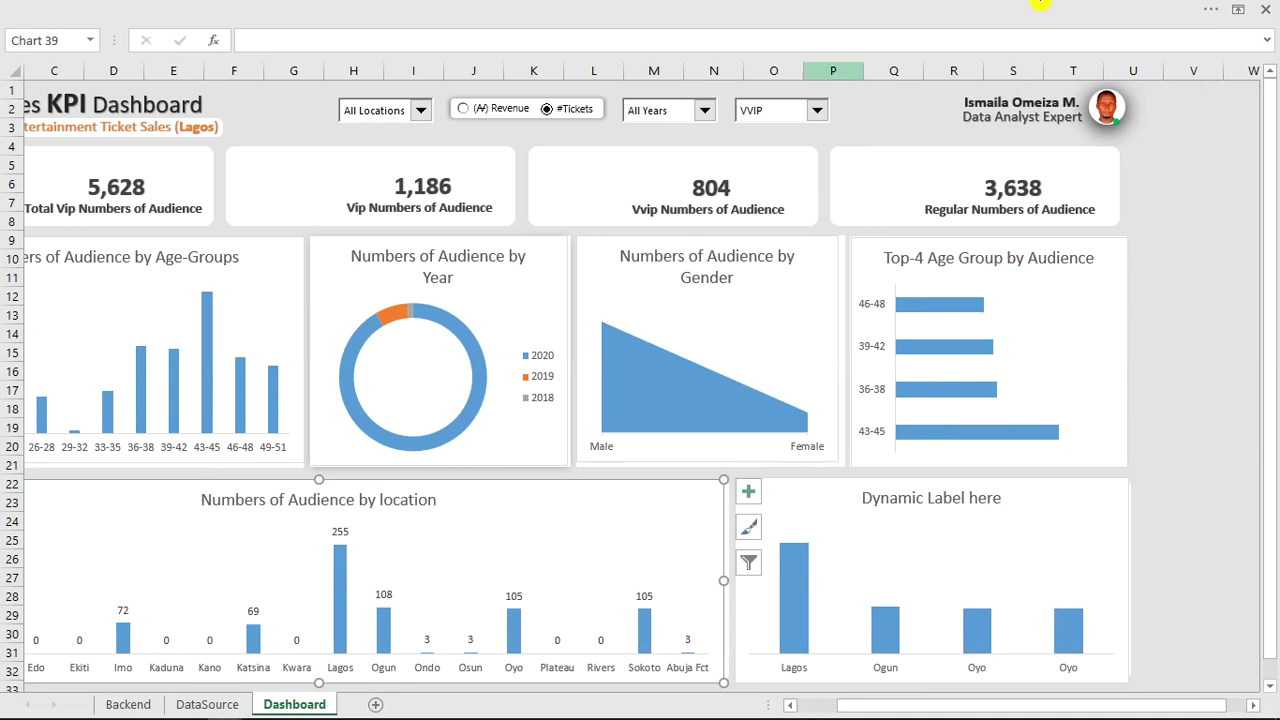
Open the chart area's fill and border settings and set the Numbers of Audience by Year chart's border to No line.
{"action": "double_click", "coordinate": [619, 513]}
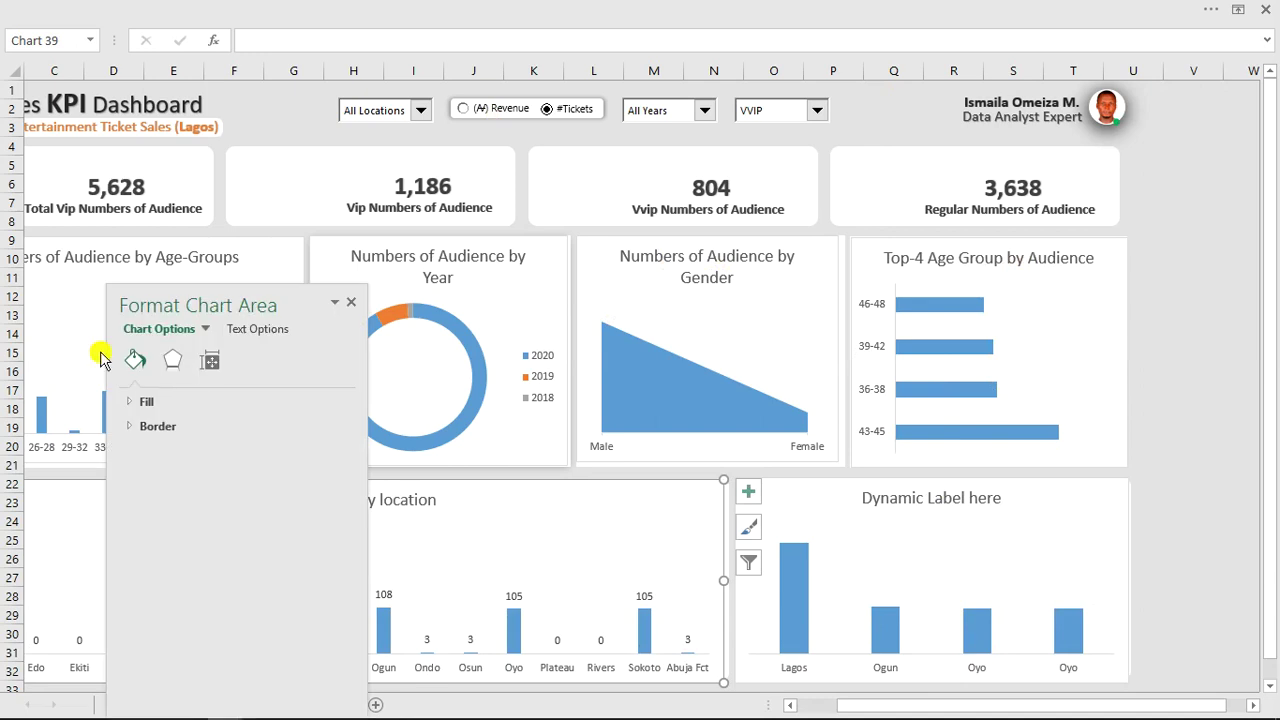
{"action": "left_click_drag", "start_coordinate": [157, 303], "coordinate": [652, 243]}
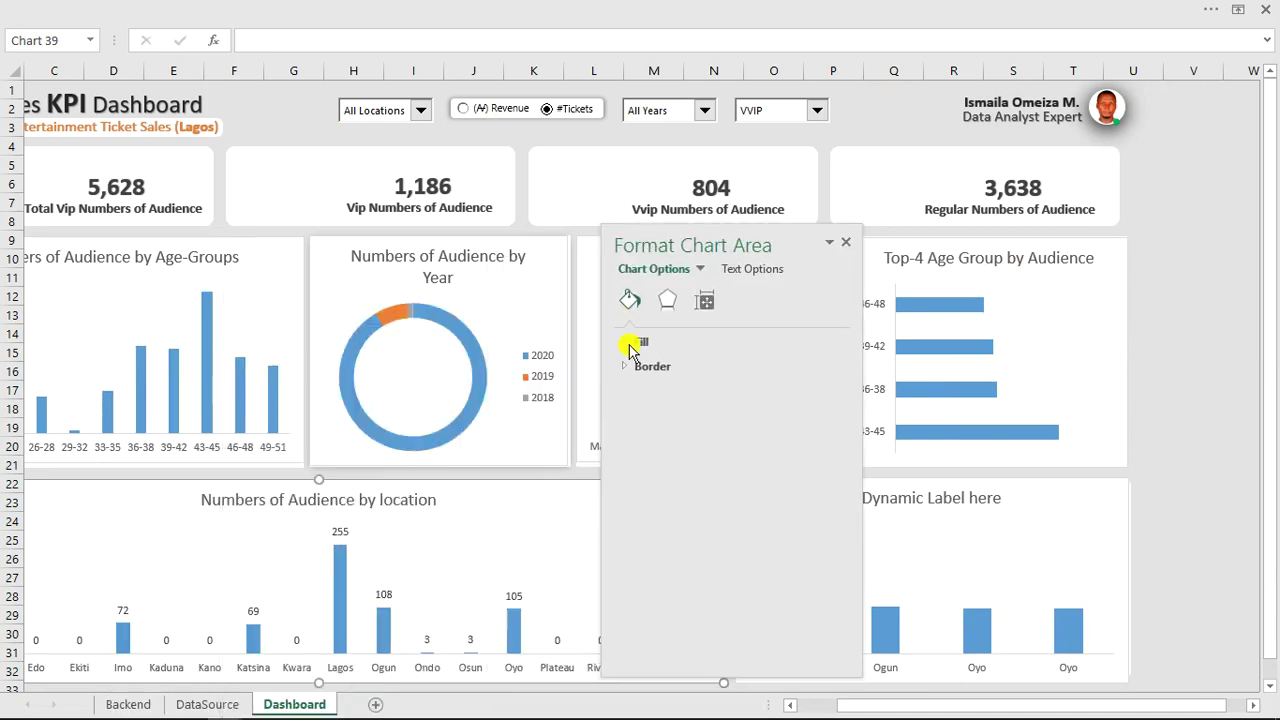
{"action": "left_click", "coordinate": [632, 343]}
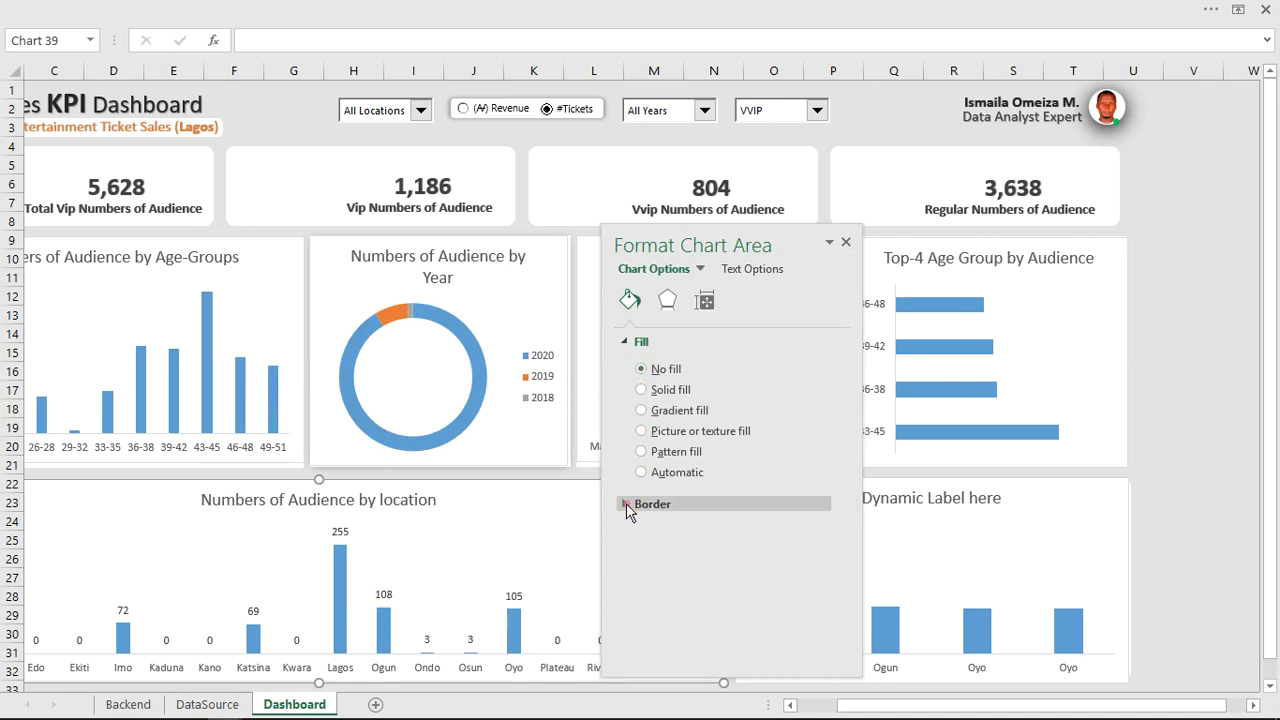
{"action": "left_click", "coordinate": [640, 504]}
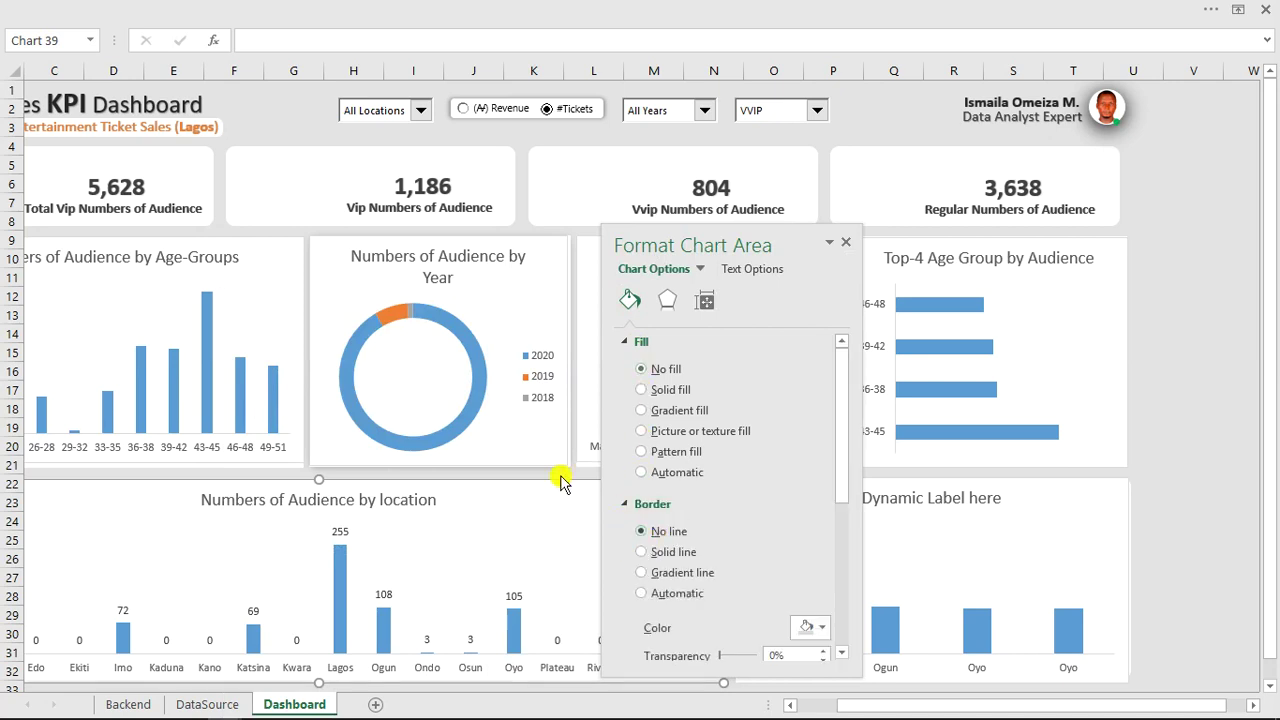
{"action": "left_click", "coordinate": [362, 318]}
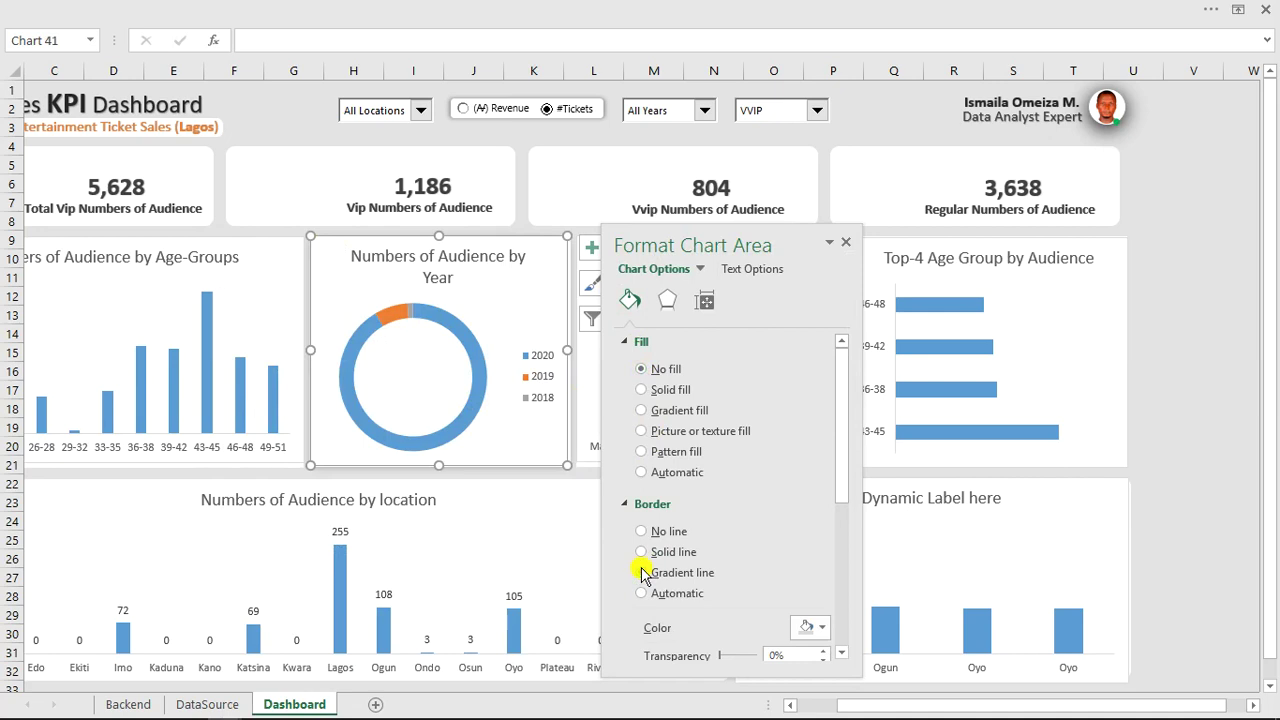
{"action": "left_click", "coordinate": [641, 531]}
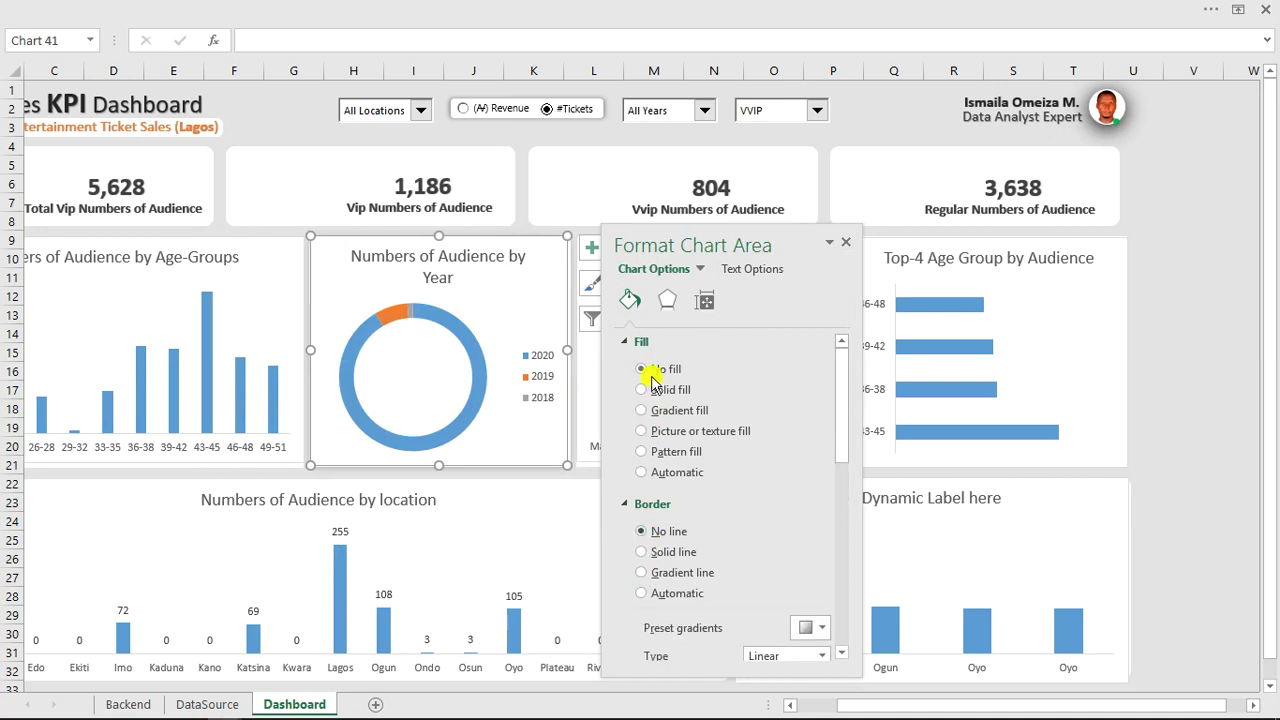
Set the Numbers of Audience by Age-Groups chart area to No fill and its border to No line.
{"action": "left_click_drag", "start_coordinate": [690, 246], "coordinate": [505, 252]}
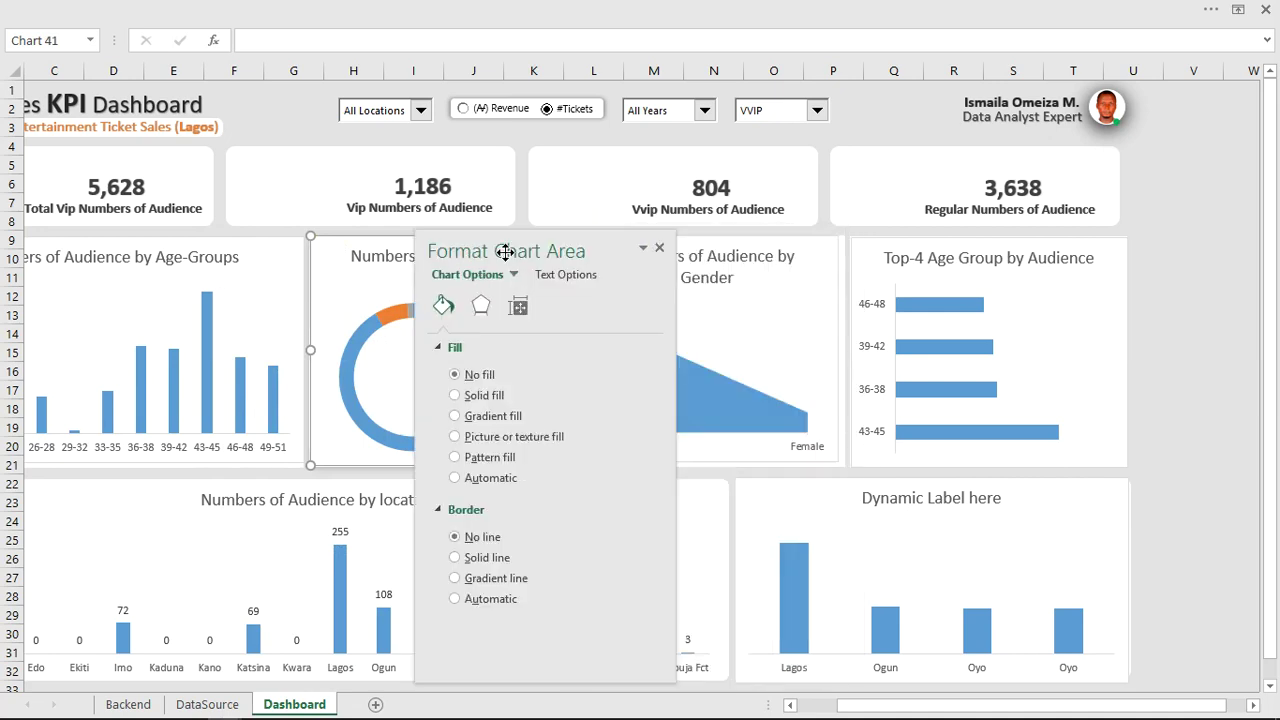
{"action": "left_click", "coordinate": [260, 295]}
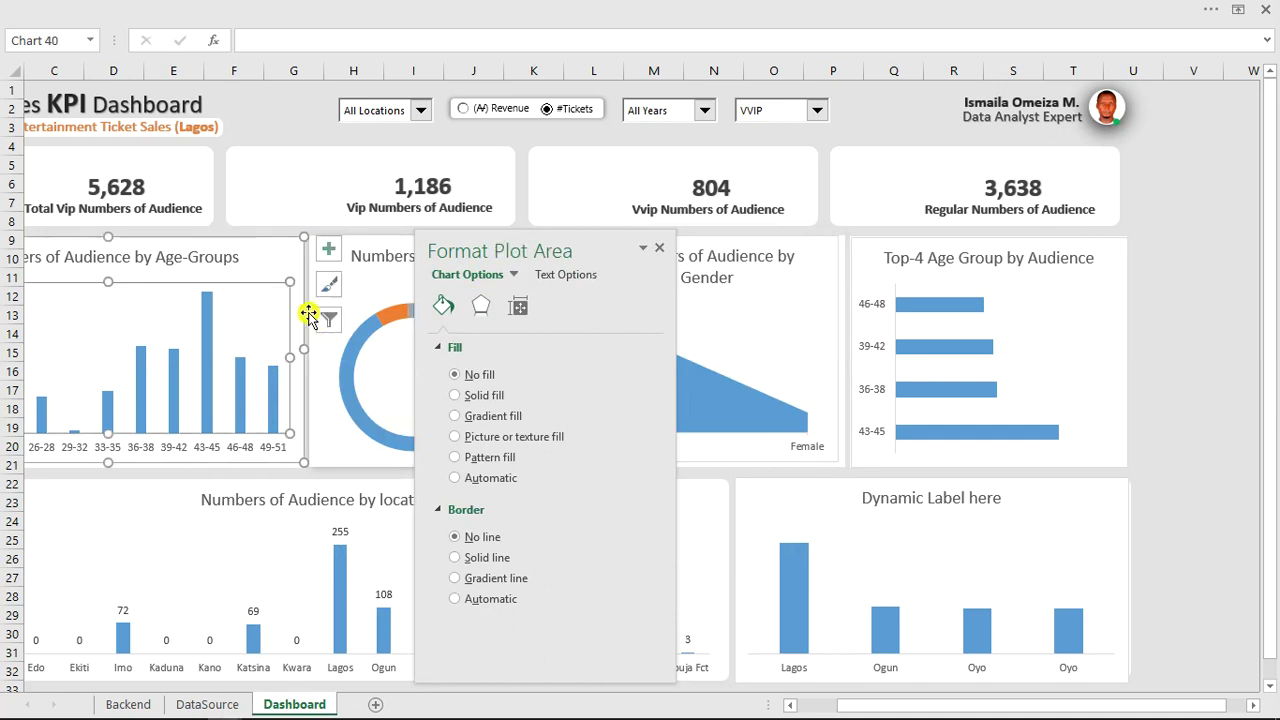
{"action": "left_click", "coordinate": [266, 253]}
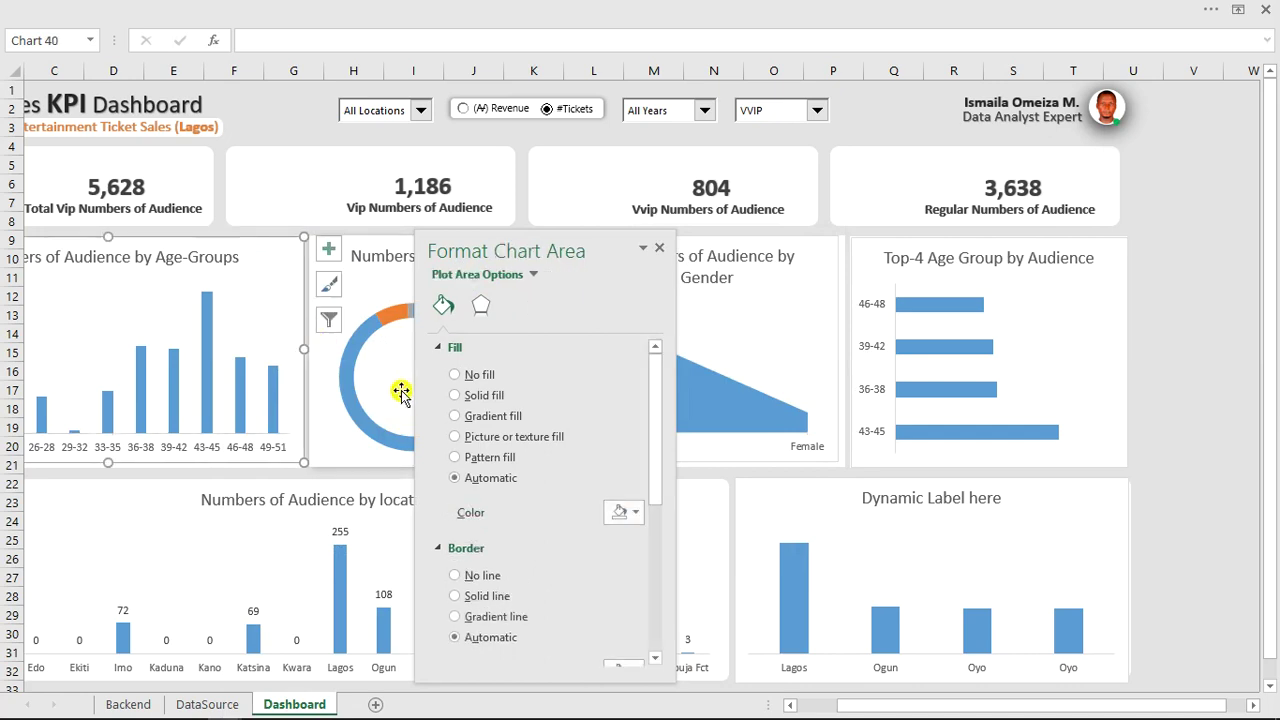
{"action": "left_click", "coordinate": [455, 376]}
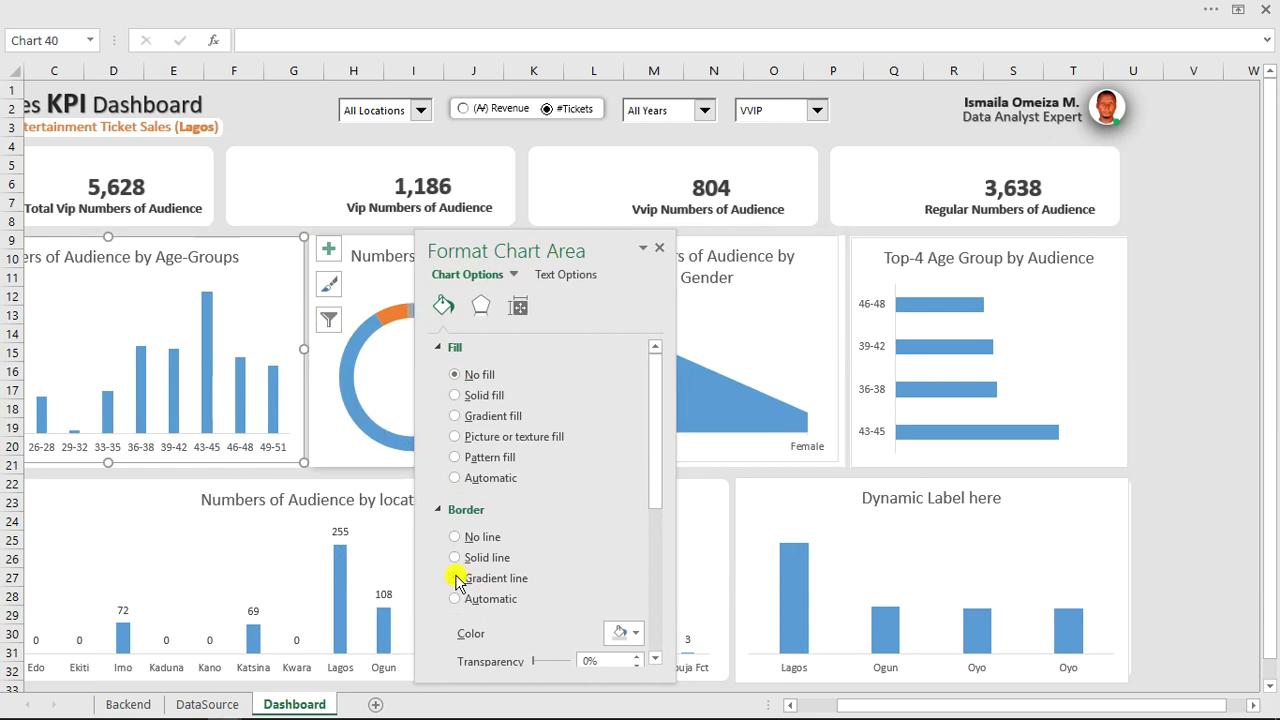
{"action": "left_click", "coordinate": [458, 579]}
{"action": "left_click", "coordinate": [455, 537]}
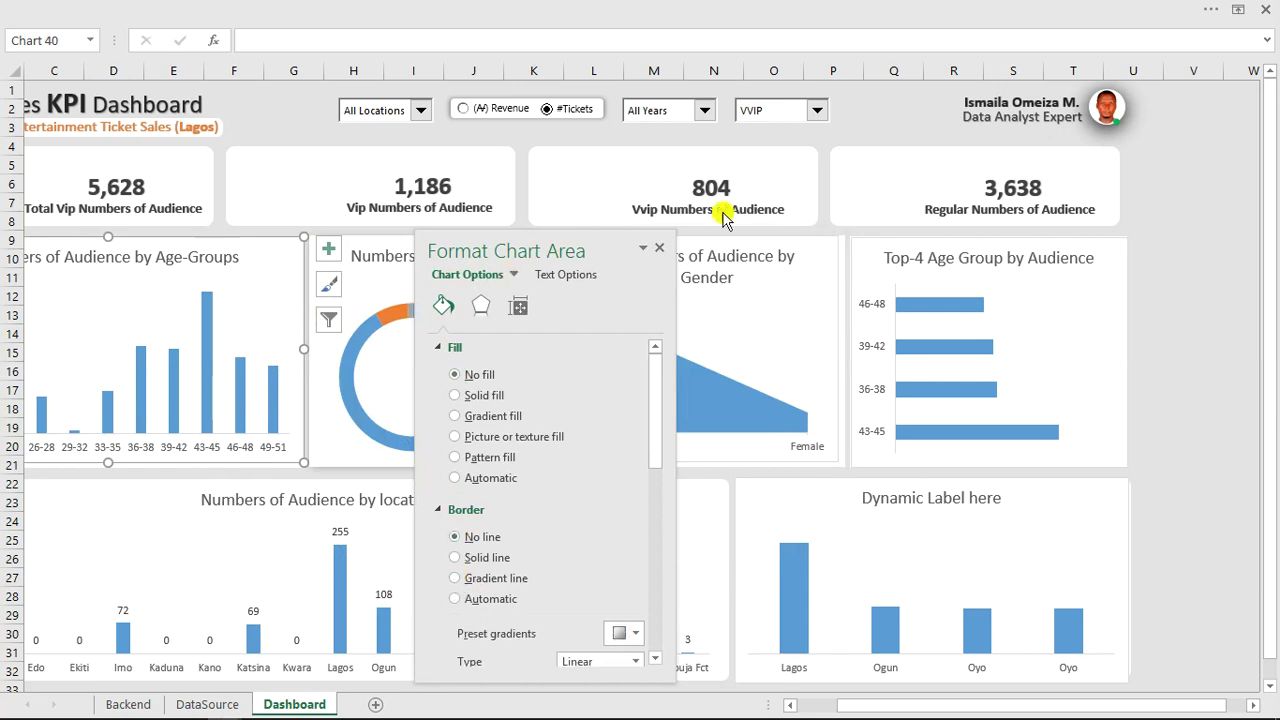
Set the chart areas of the Numbers of Audience by Gender and Top-4 Age Group charts to No fill with No line borders.
{"action": "left_click", "coordinate": [804, 276]}
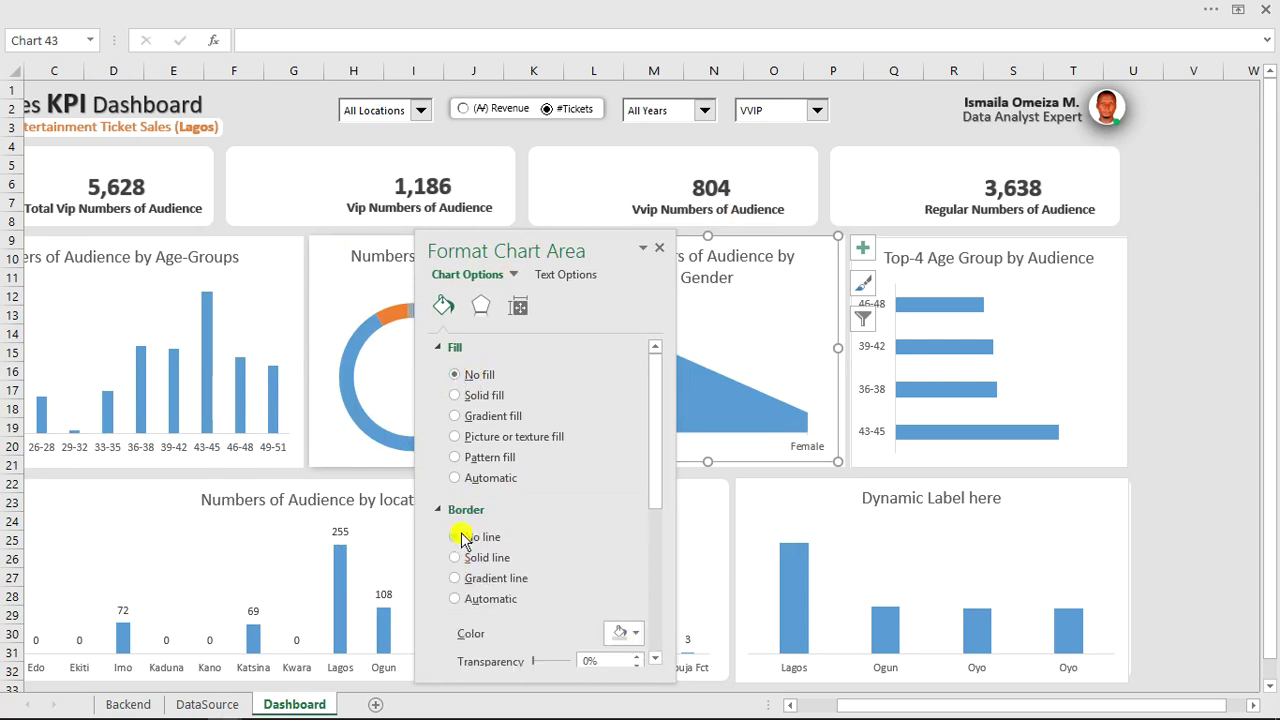
{"action": "left_click", "coordinate": [968, 254]}
{"action": "left_click", "coordinate": [1053, 289]}
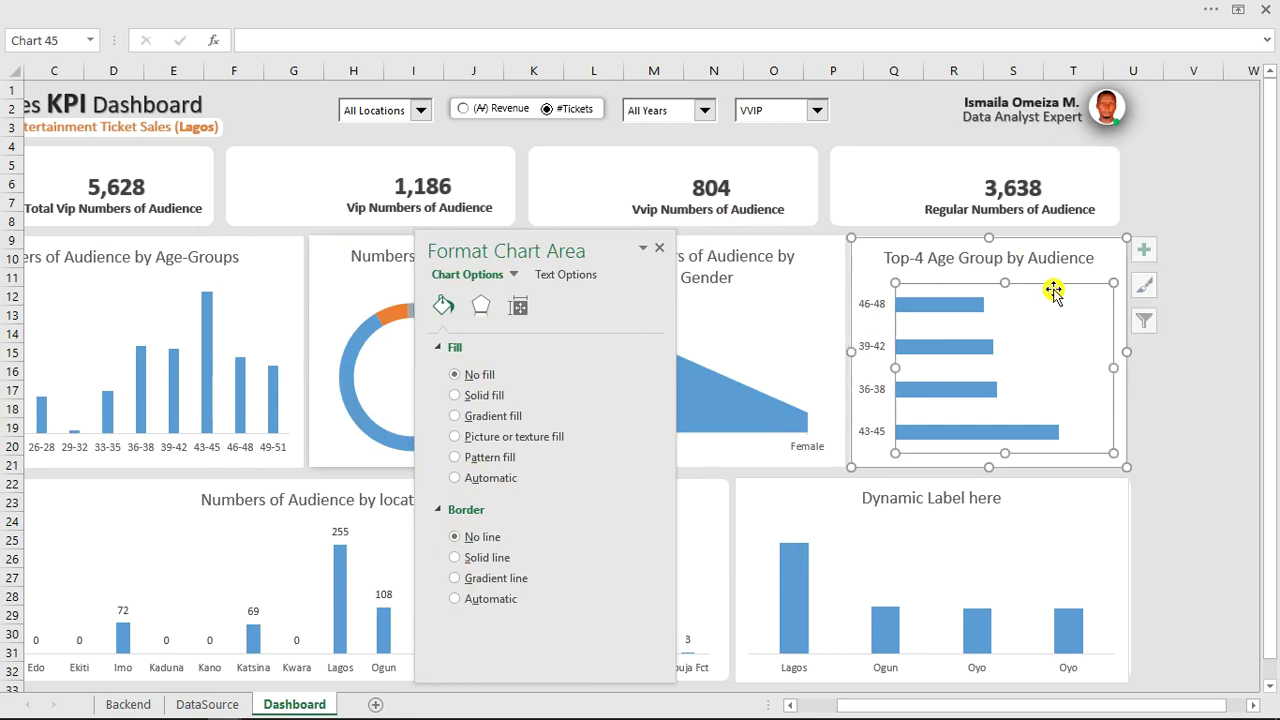
{"action": "left_click", "coordinate": [1107, 250]}
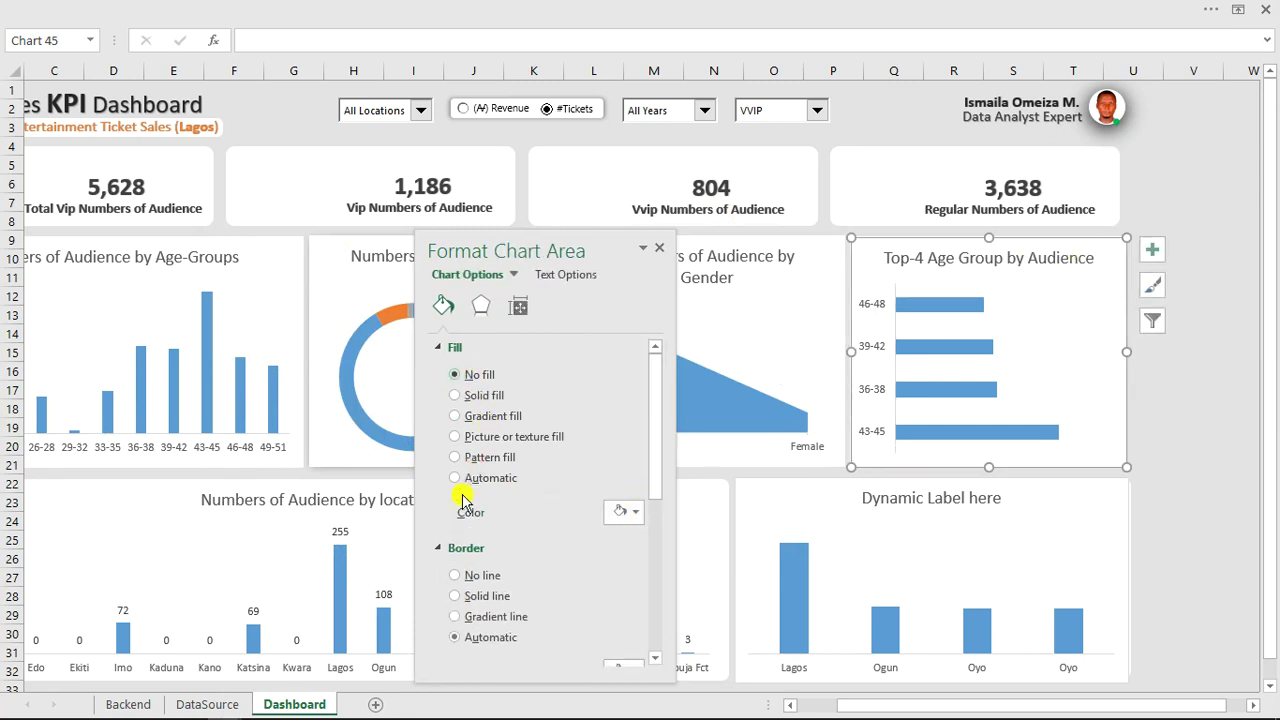
{"action": "left_click", "coordinate": [457, 540]}
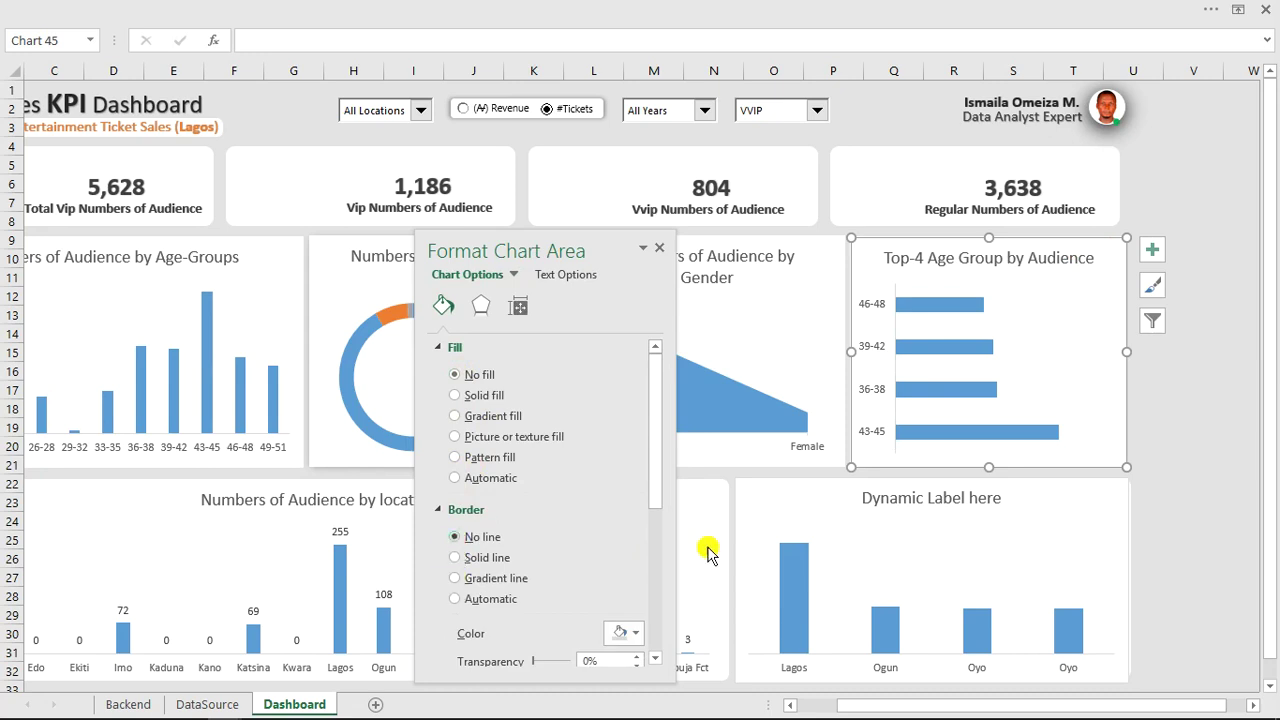
Give the Numbers of Audience by Gender chart title No fill and a Solid line border.
{"action": "left_click", "coordinate": [790, 362]}
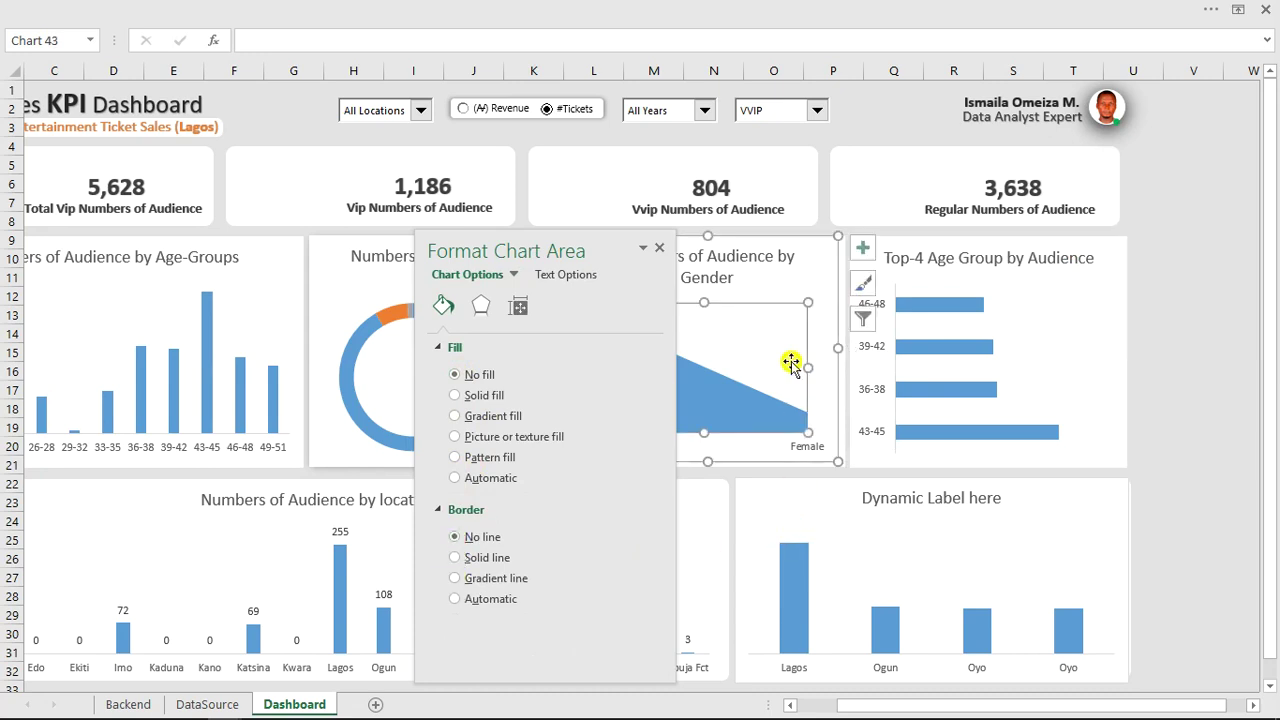
{"action": "left_click", "coordinate": [472, 374]}
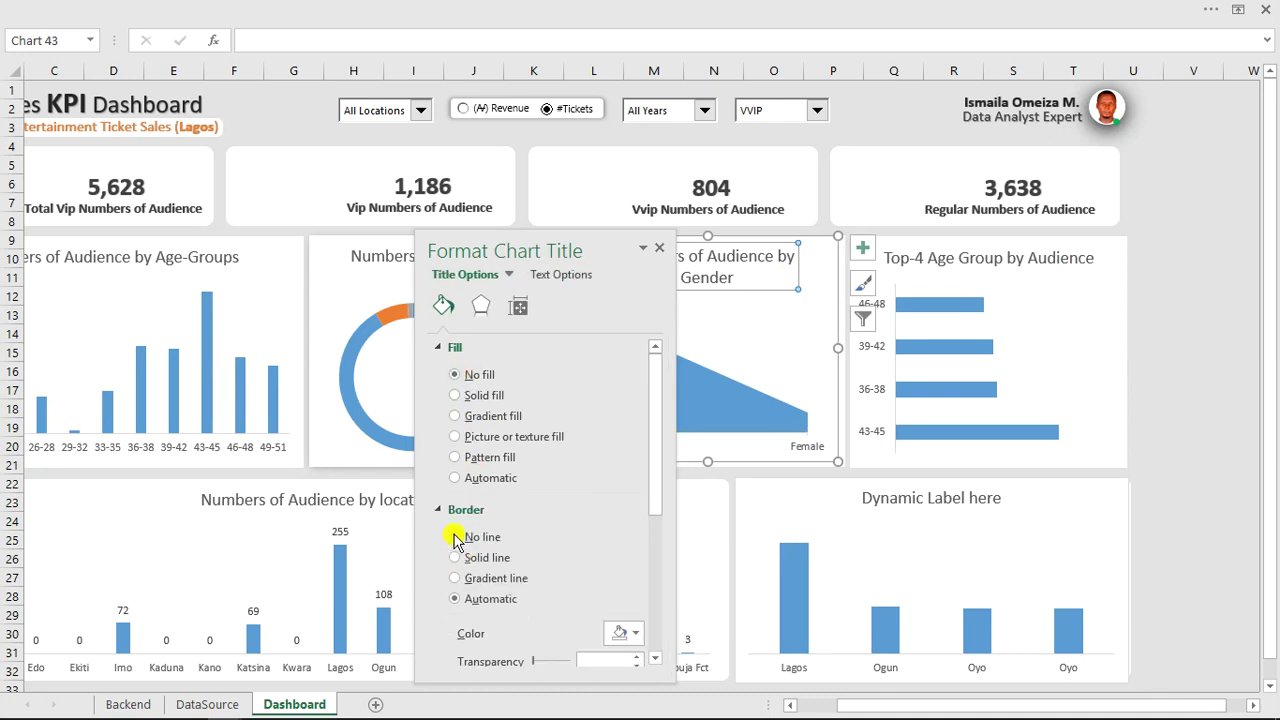
{"action": "left_click", "coordinate": [455, 557]}
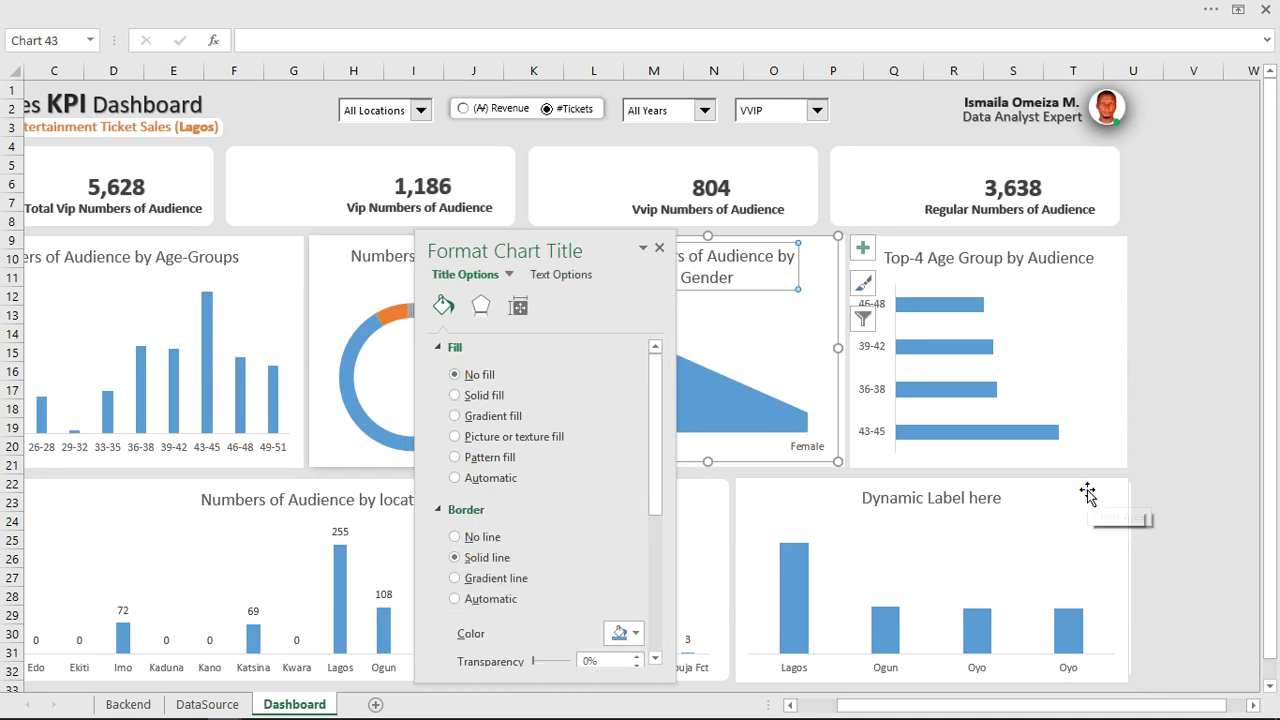
Set the Dynamic Label here chart area to No fill with a No line border, and deselect the chart.
{"action": "left_click", "coordinate": [1087, 490]}
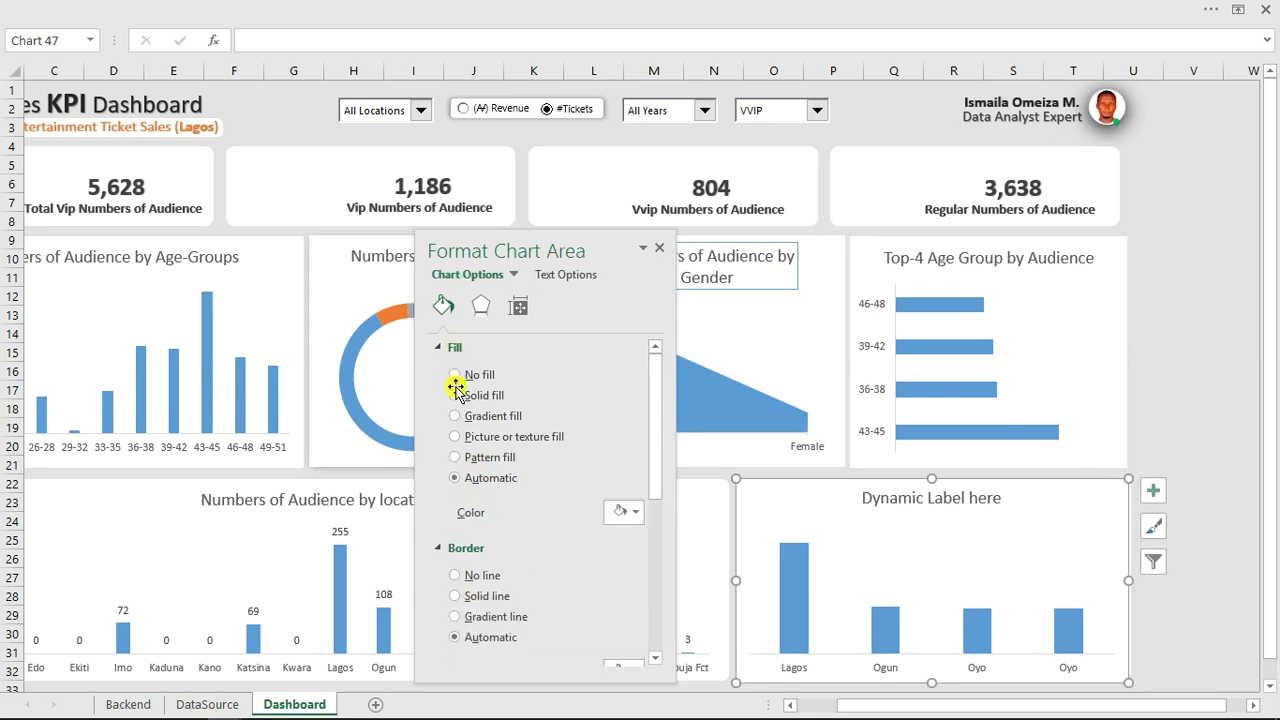
{"action": "left_click", "coordinate": [455, 596]}
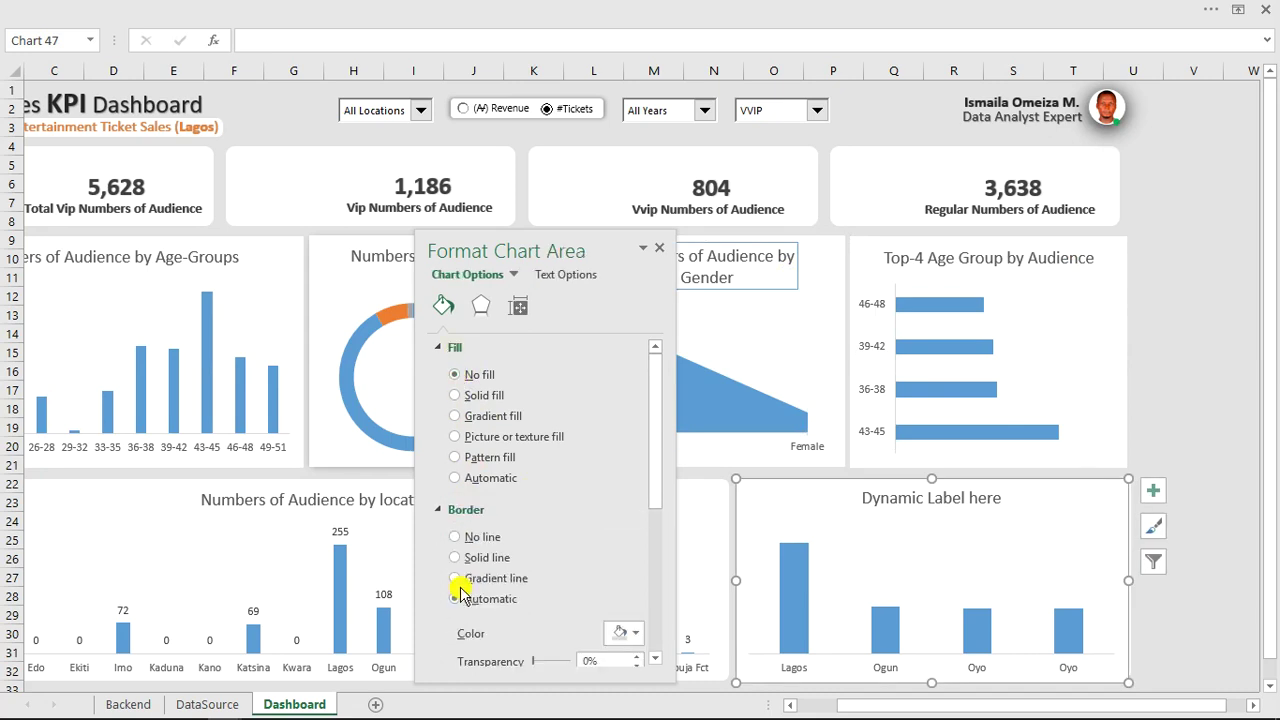
{"action": "left_click", "coordinate": [456, 537]}
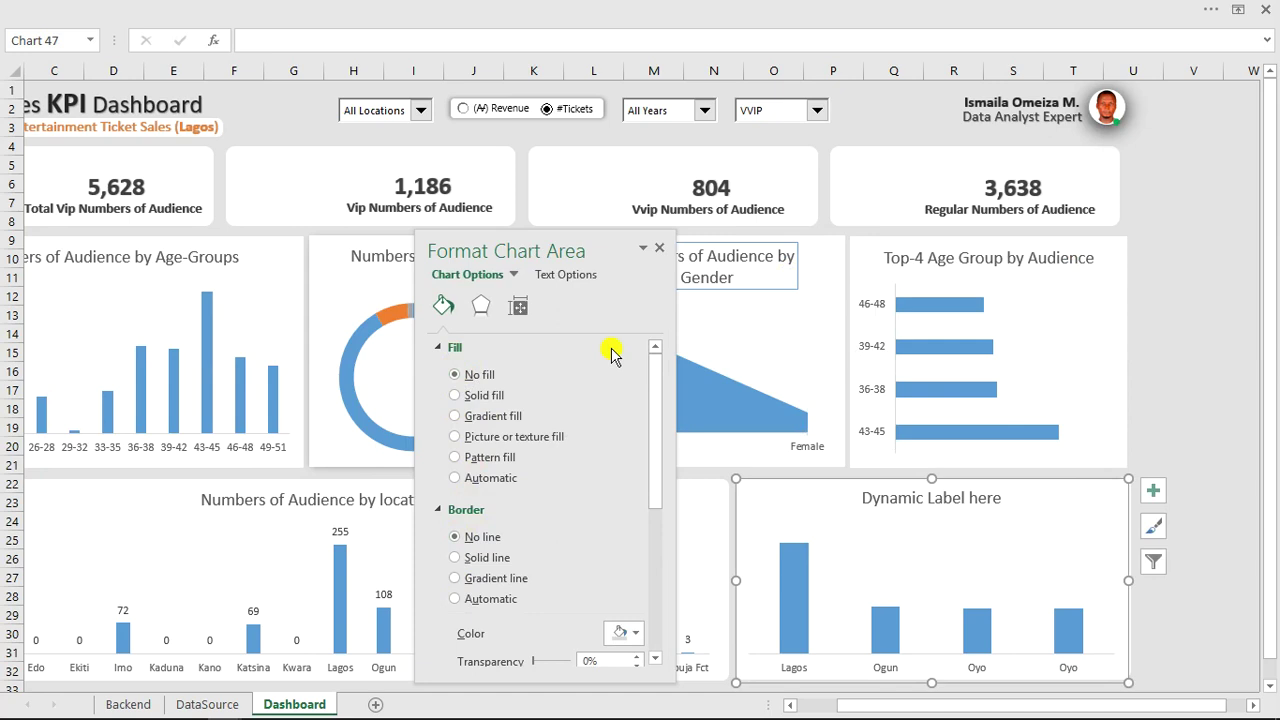
{"action": "left_click", "coordinate": [659, 247]}
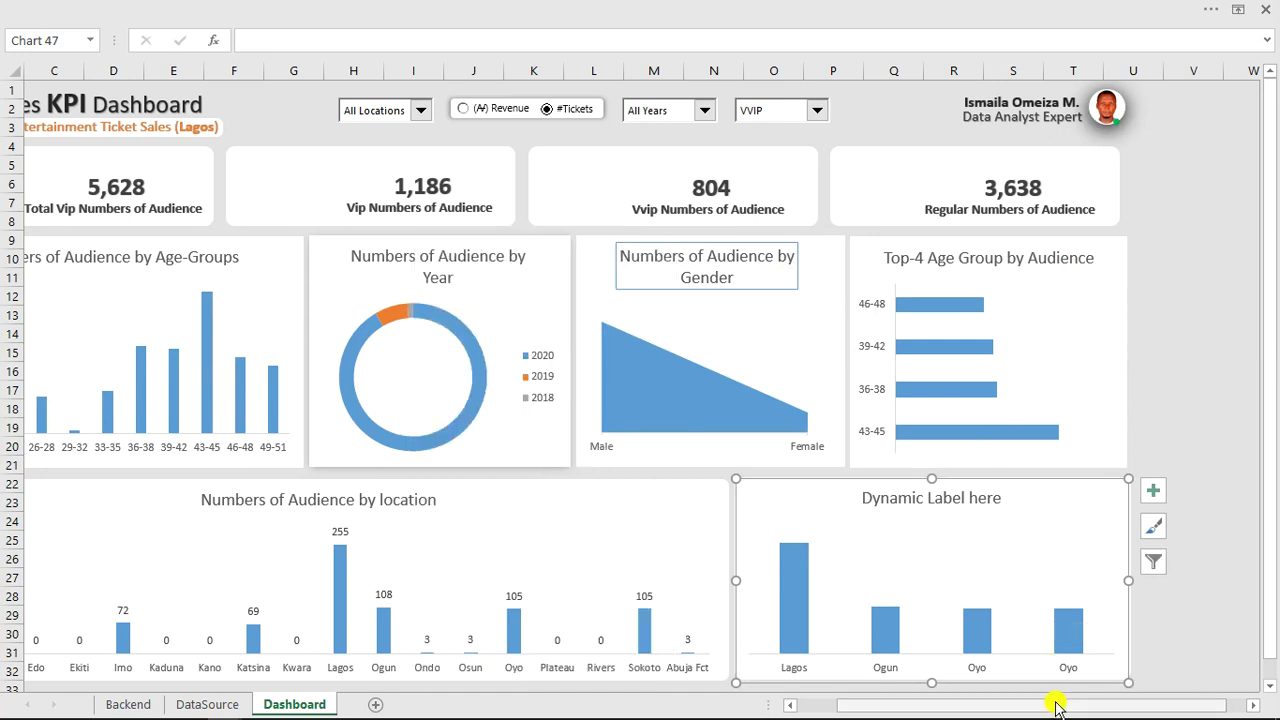
{"action": "left_click_drag", "start_coordinate": [1051, 704], "coordinate": [888, 714]}
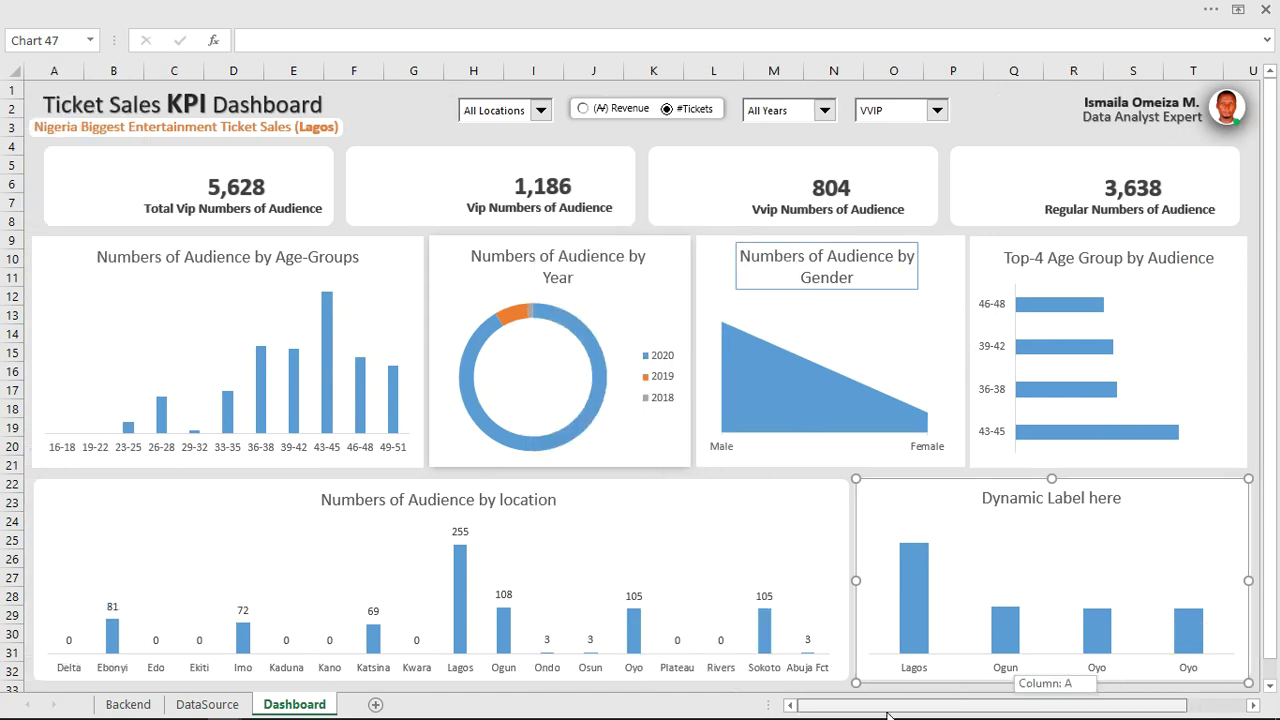
{"action": "left_click", "coordinate": [392, 116]}
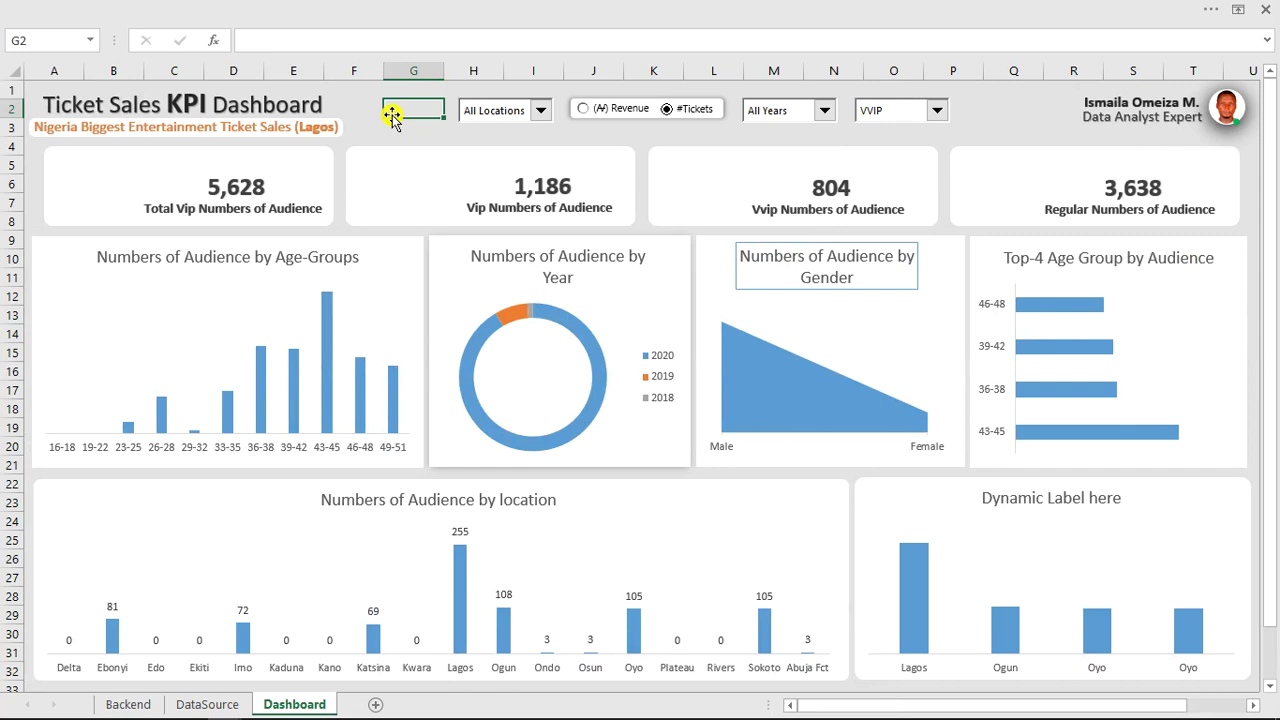
Switch to the Tick Sales Dashboard workbook to view the finished dashboard.
{"action": "left_click", "coordinate": [551, 5]}
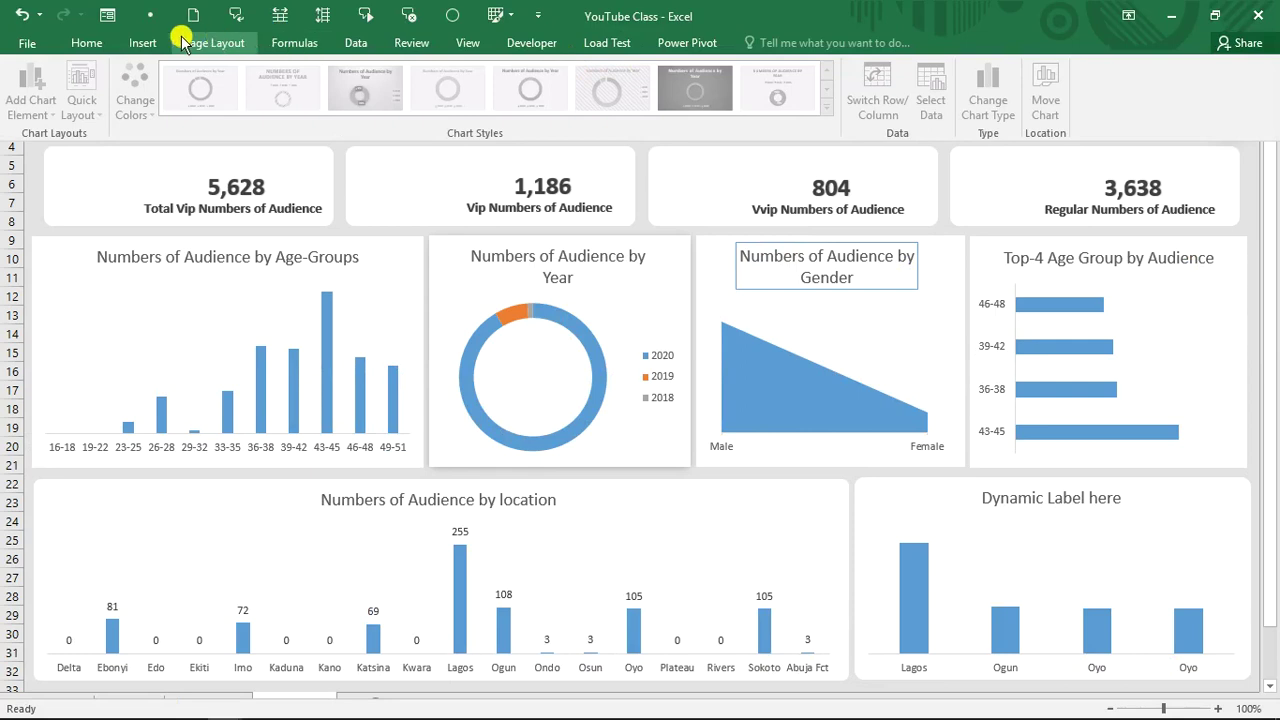
{"action": "left_click", "coordinate": [467, 43]}
{"action": "left_click", "coordinate": [880, 118]}
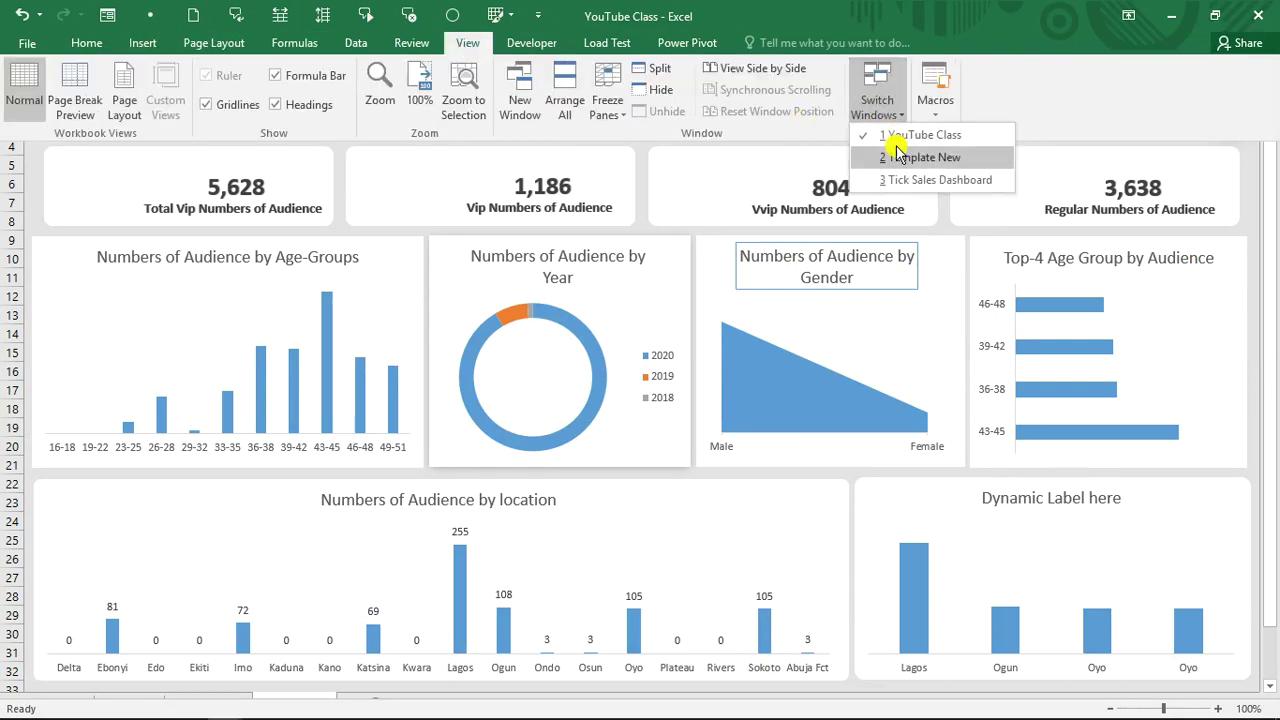
{"action": "left_click", "coordinate": [901, 180]}
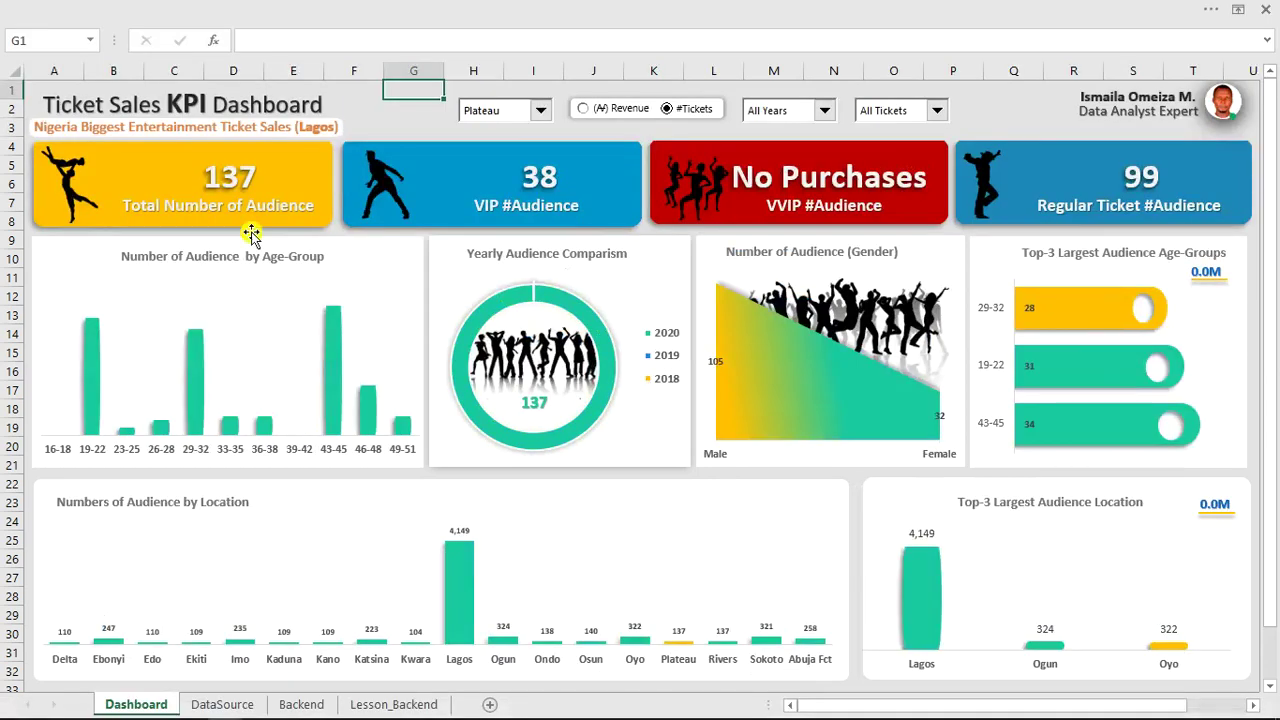
Filter the finished dashboard's Plateau data by year 2018, followed by year 2020.
{"action": "left_click", "coordinate": [545, 110]}
{"action": "left_click", "coordinate": [545, 112]}
{"action": "left_click", "coordinate": [825, 112]}
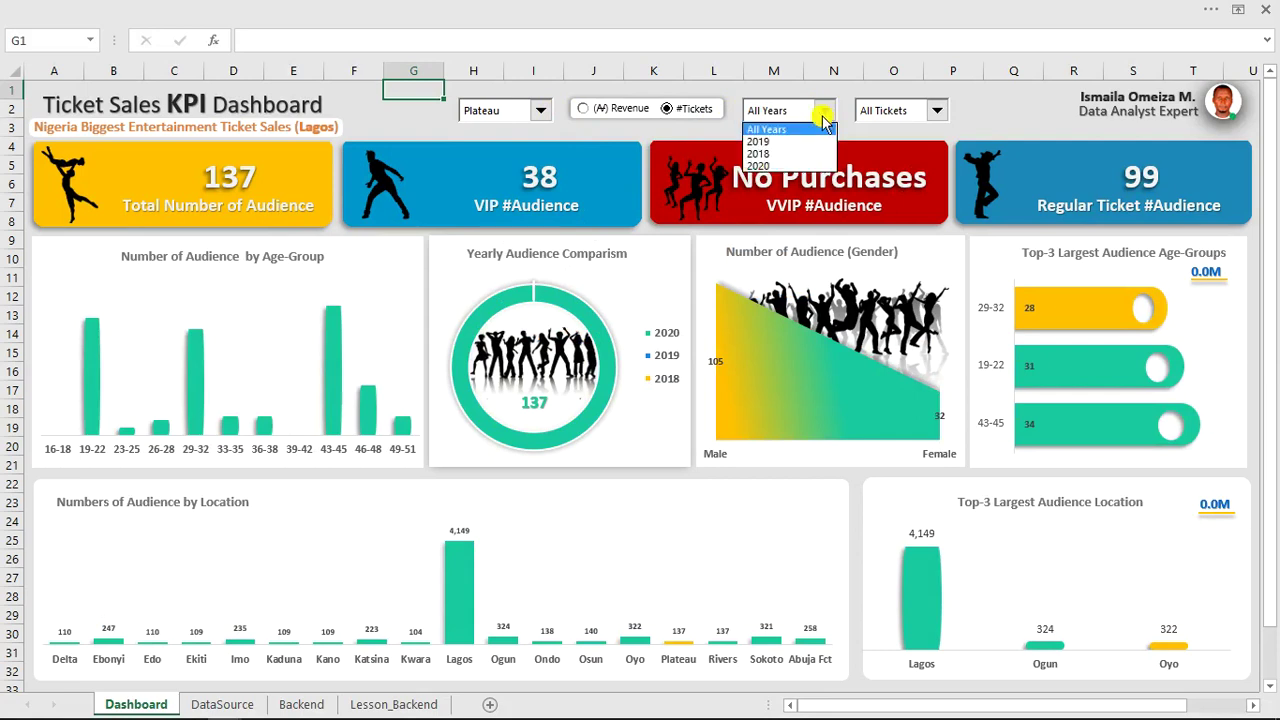
{"action": "left_click", "coordinate": [766, 126]}
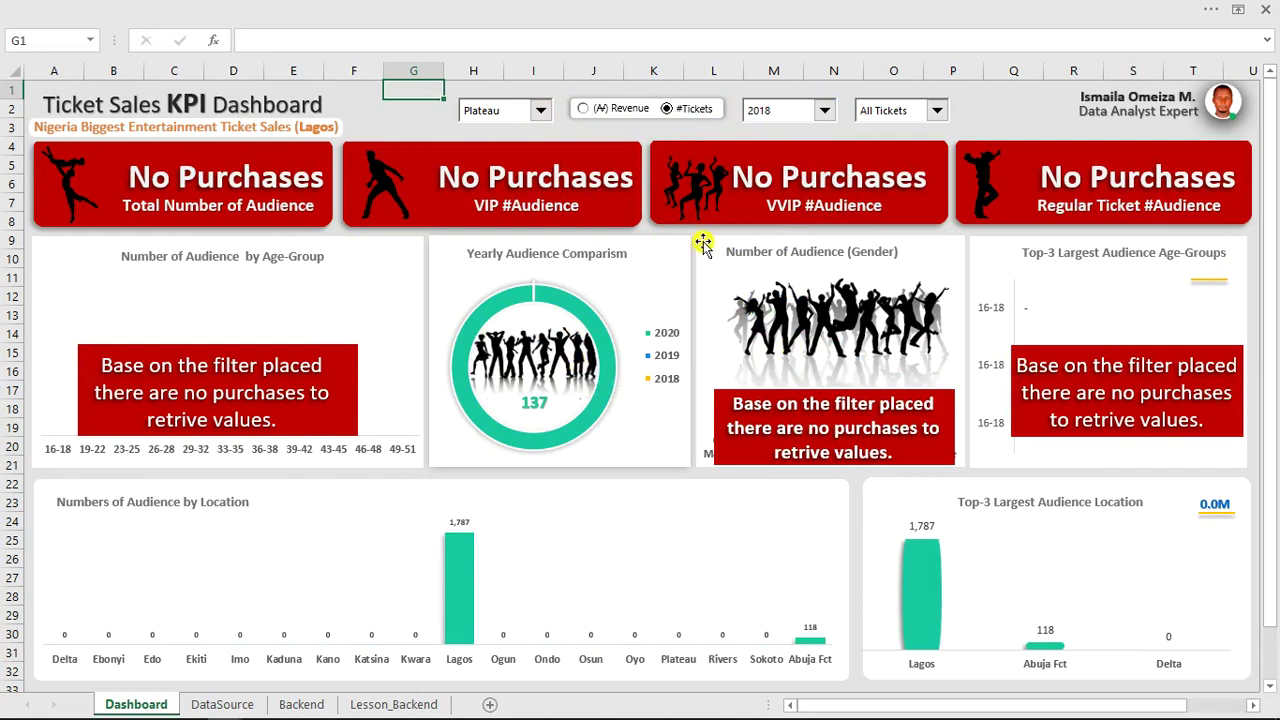
{"action": "left_click", "coordinate": [823, 110]}
{"action": "left_click", "coordinate": [791, 166]}
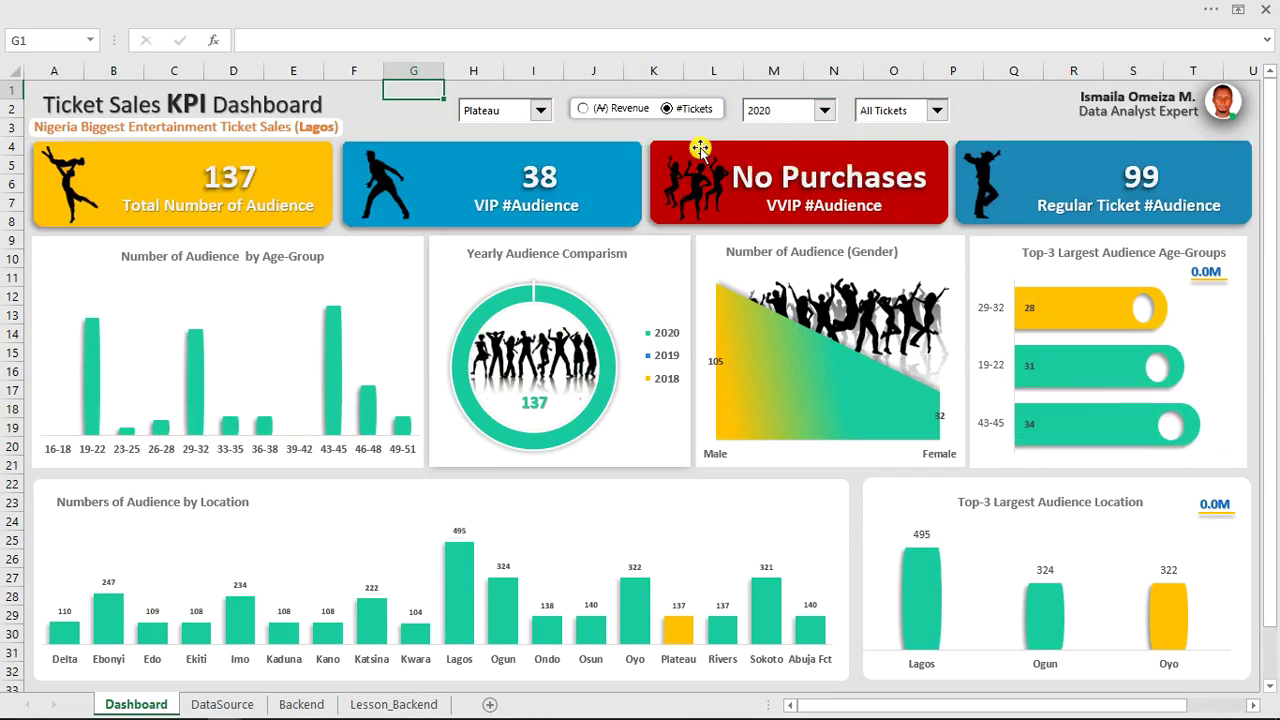
Set the finished dashboard's location filter to All Locations.
{"action": "left_click", "coordinate": [541, 110]}
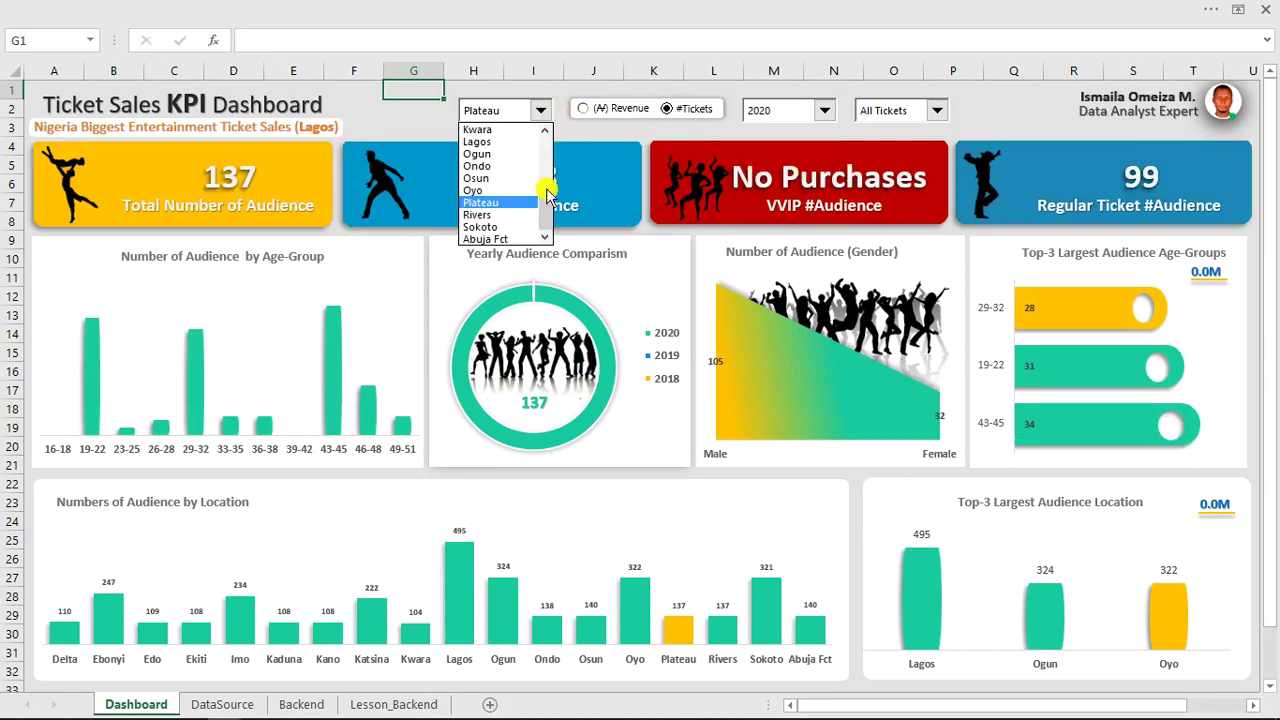
{"action": "left_click_drag", "start_coordinate": [548, 212], "coordinate": [543, 131]}
{"action": "left_click", "coordinate": [514, 131]}
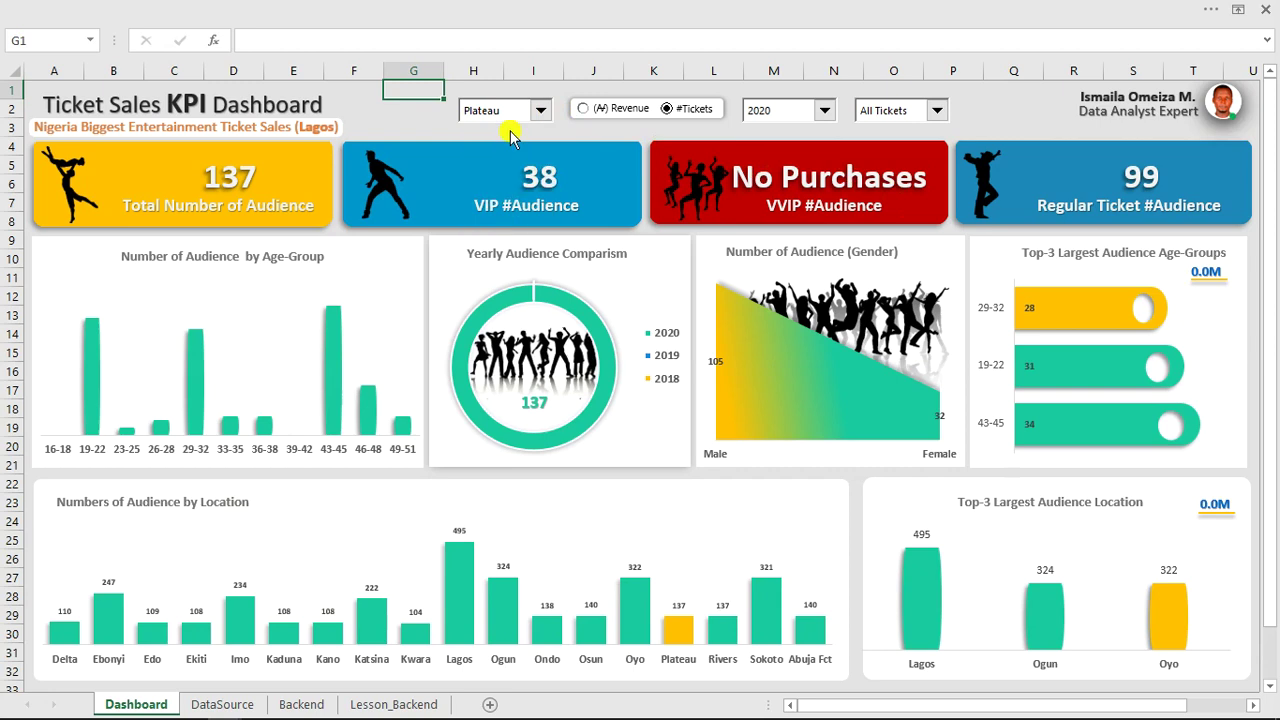
{"action": "left_click", "coordinate": [853, 203]}
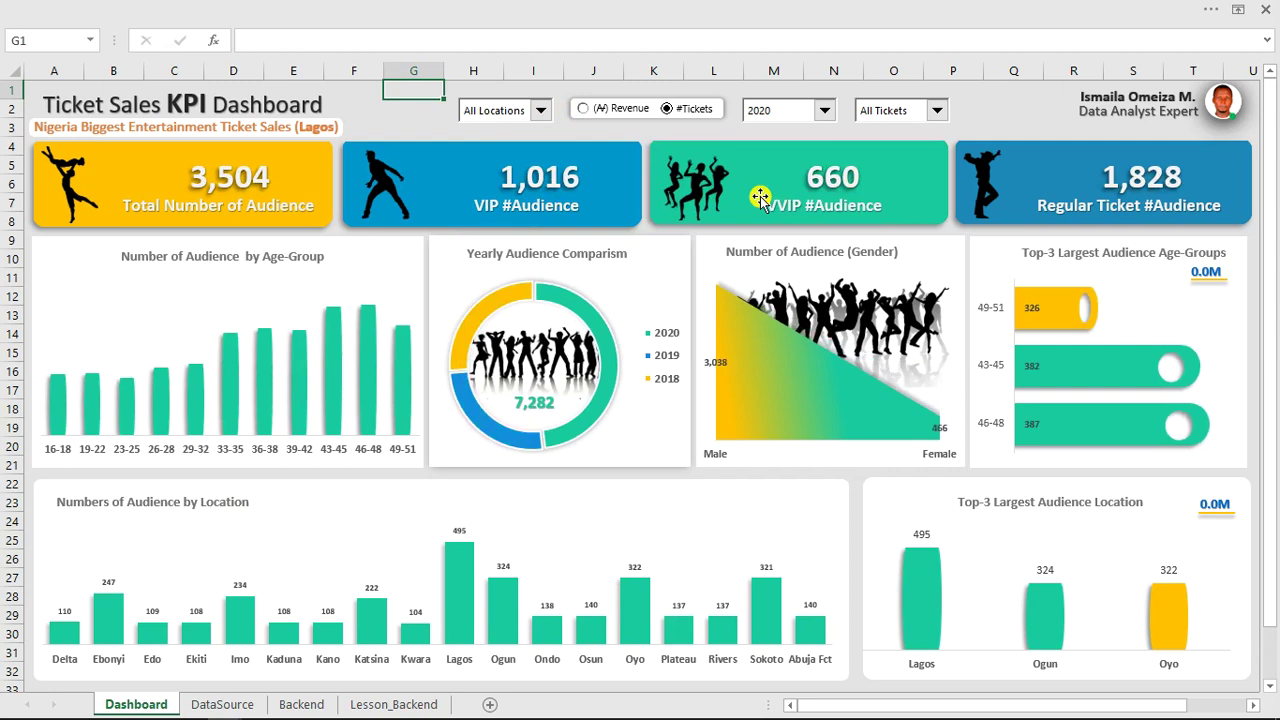
Switch back to the YouTube Class workbook.
{"action": "left_click", "coordinate": [486, 5]}
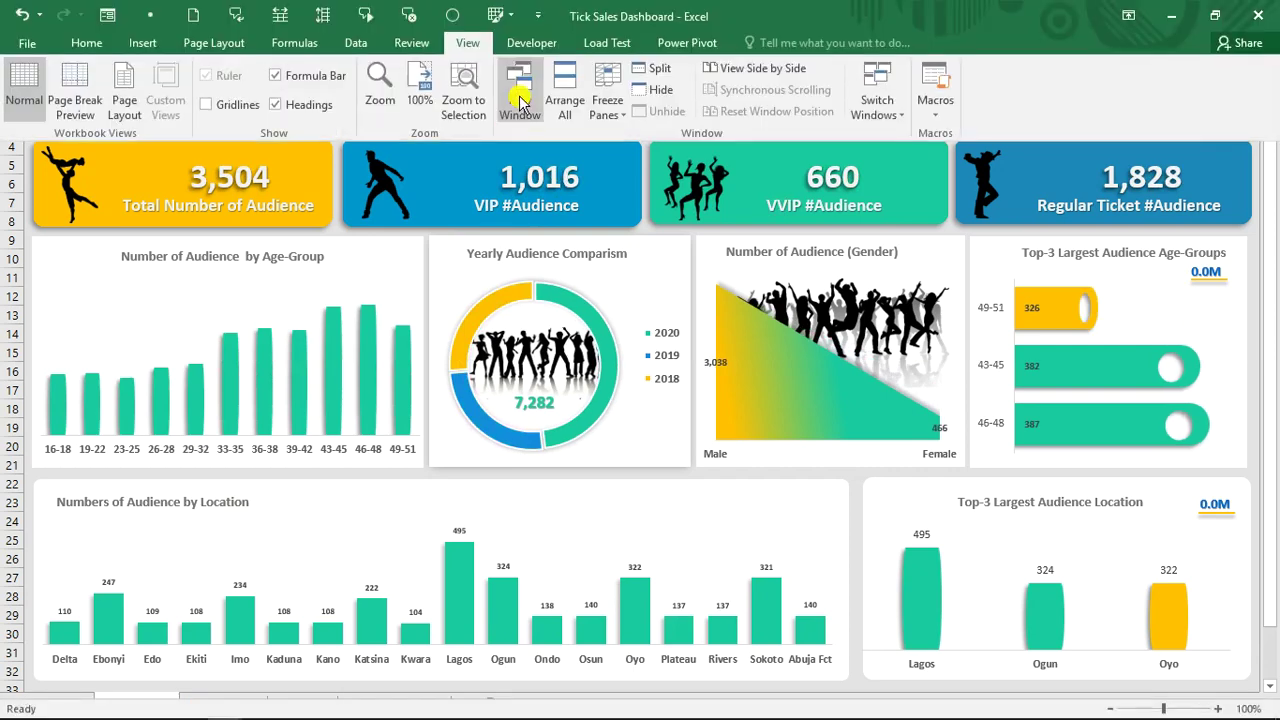
{"action": "left_click", "coordinate": [877, 100]}
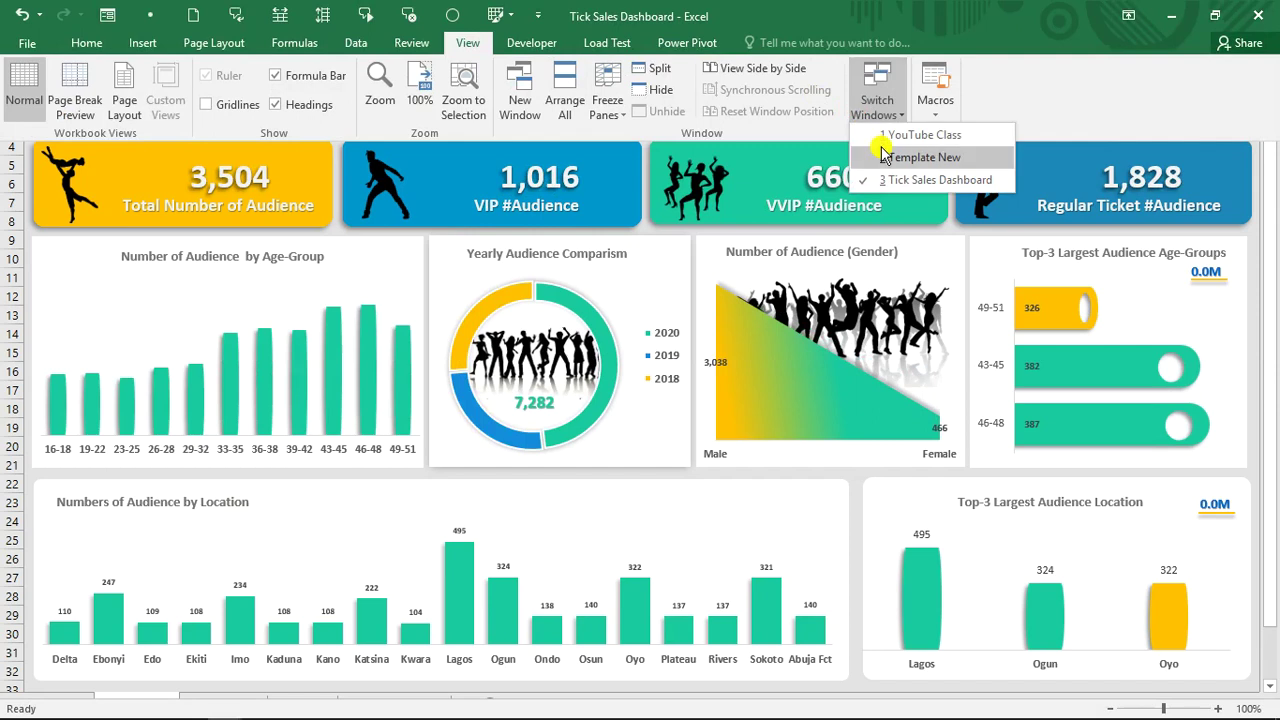
{"action": "left_click", "coordinate": [886, 134]}
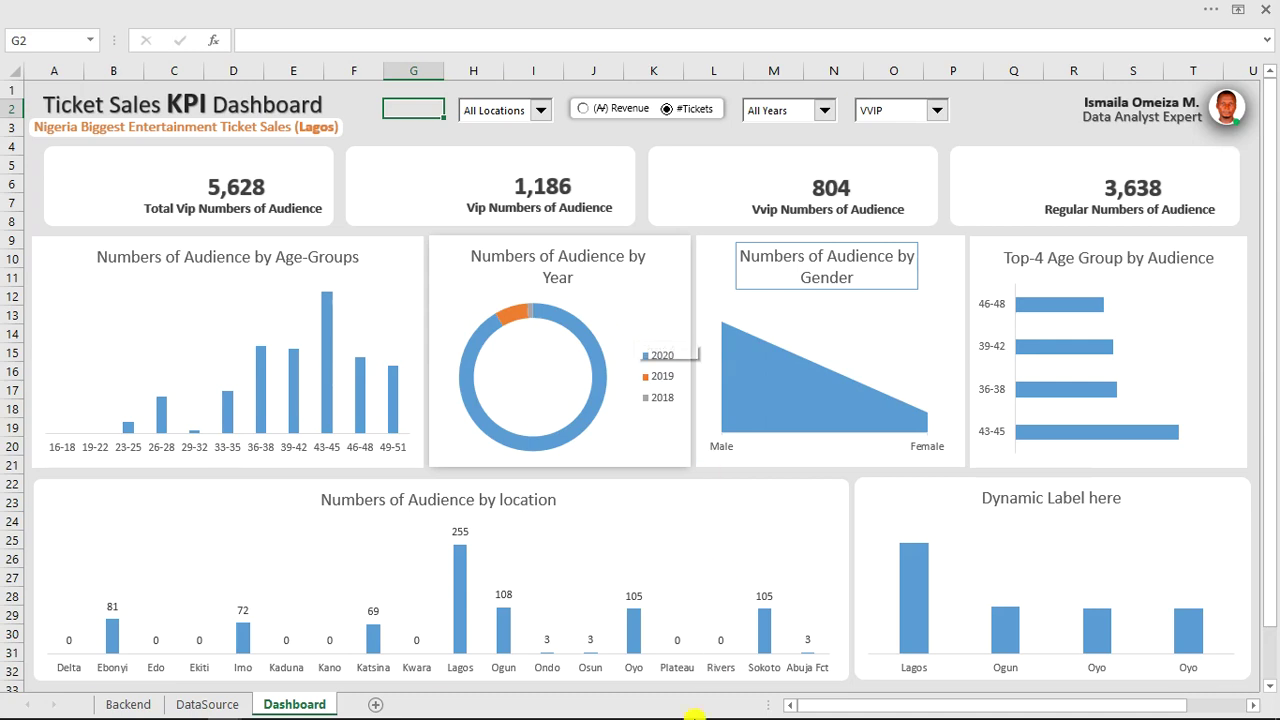
{"action": "left_click", "coordinate": [676, 708]}
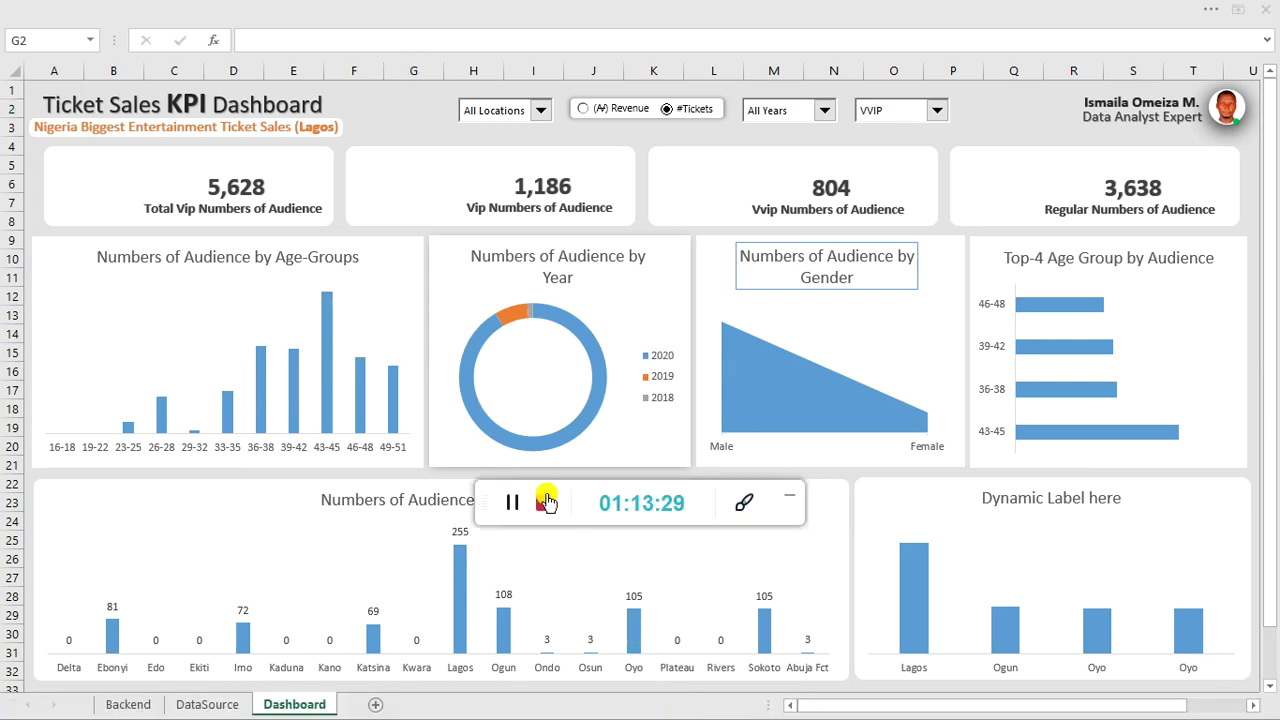